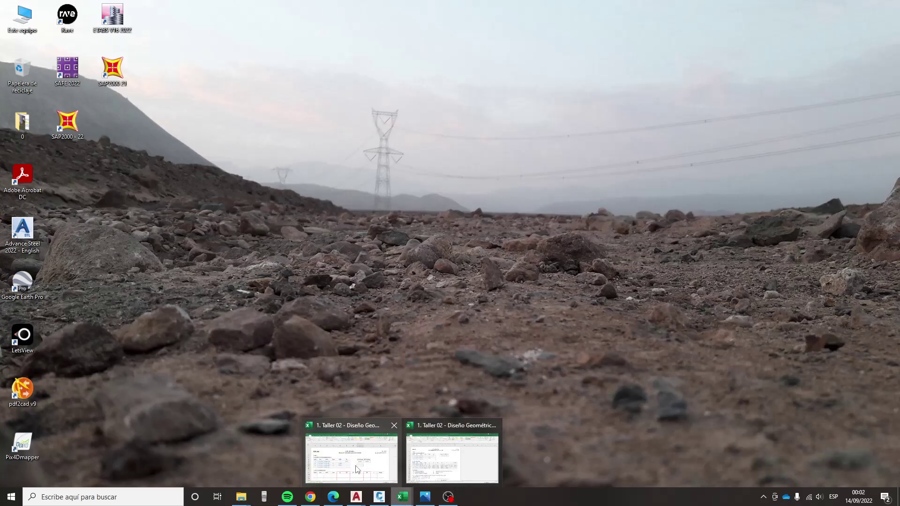
- Bring the Diseño Geométrico workbook forward, then switch to the DG-2018 manual in the browser
left_click(351, 449)
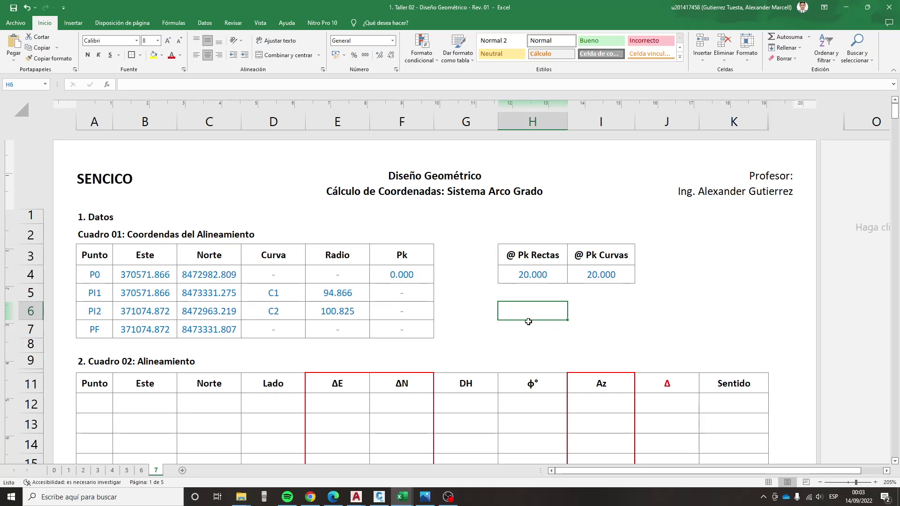
left_click(316, 500)
- View the MTC Manuales de Carreteras page, then switch to the SENCICO presentation PDF in Edge
left_click(618, 8)
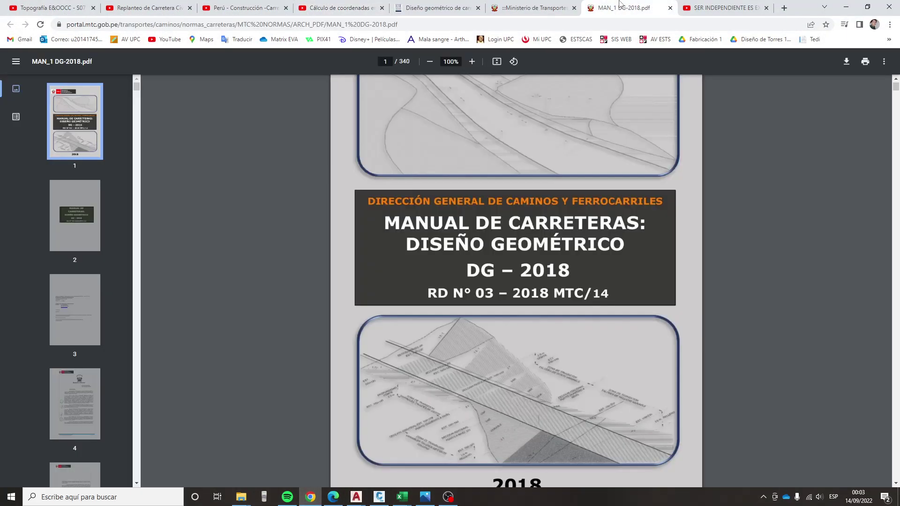
left_click(547, 7)
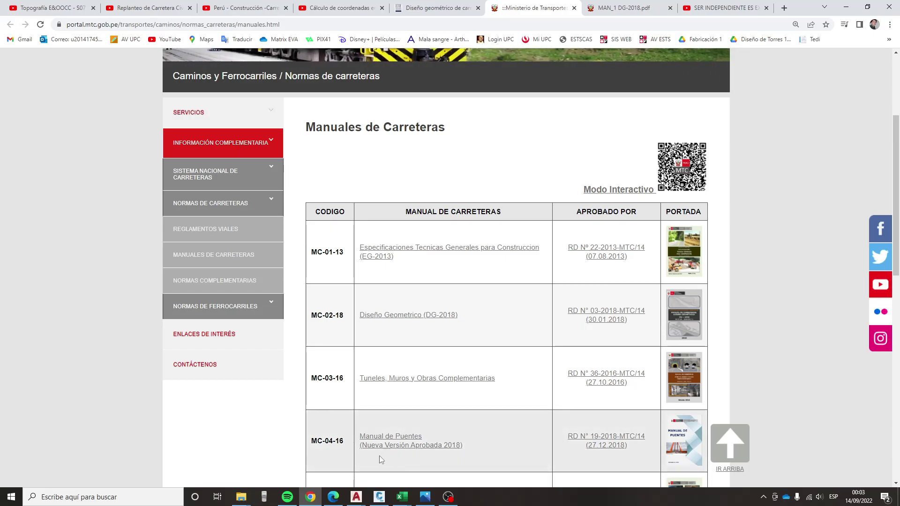
left_click(338, 494)
- Scroll the presentation back up to slide 1
scroll(387, 234, "up", 15)
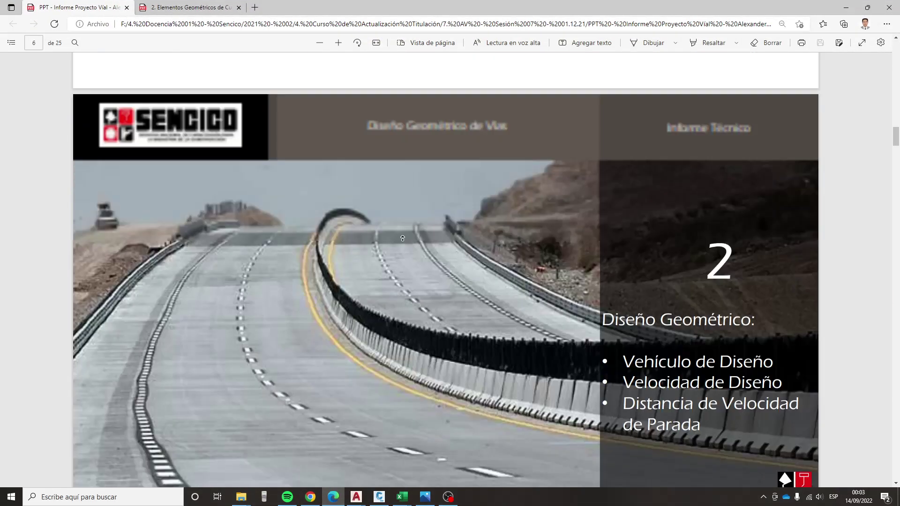
scroll(387, 188, "up", 5)
scroll(387, 162, "up", 2)
scroll(387, 162, "up", 10)
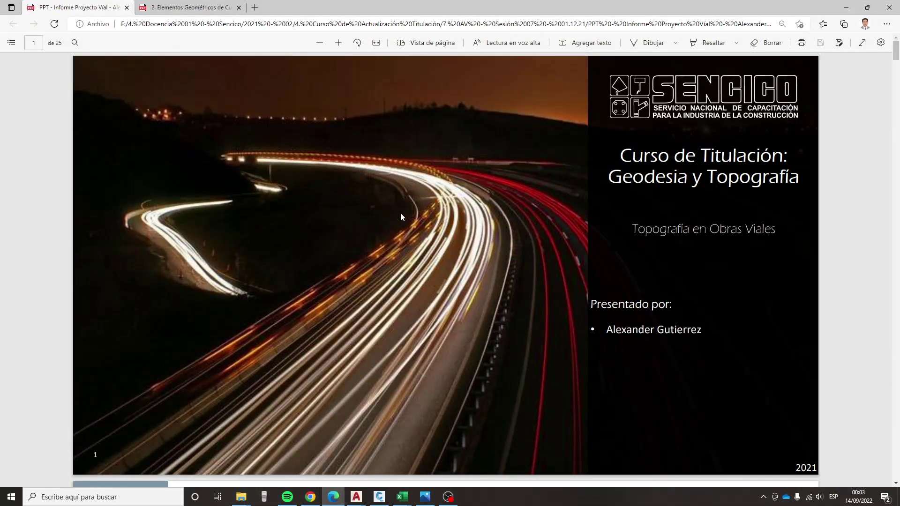
- Page down through the design-criteria slides to the page 17 right-of-way table
scroll(709, 282, "down", 1)
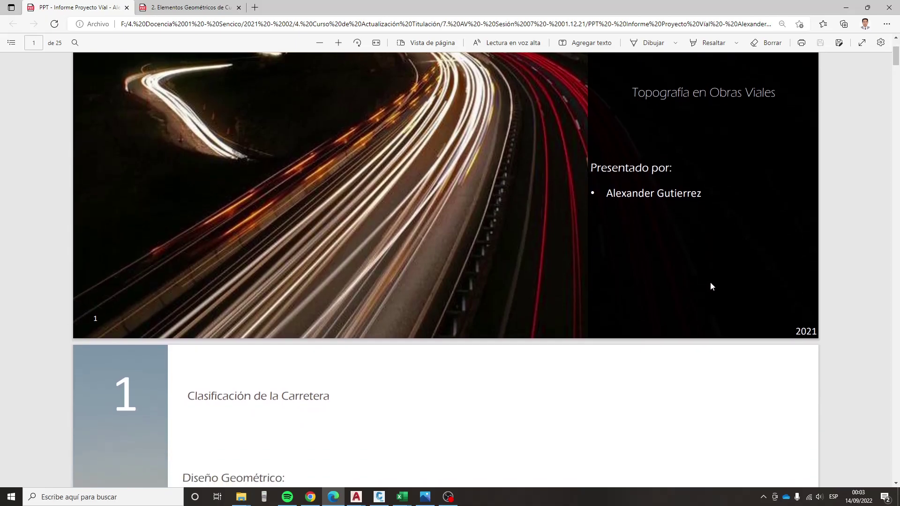
scroll(709, 282, "down", 1)
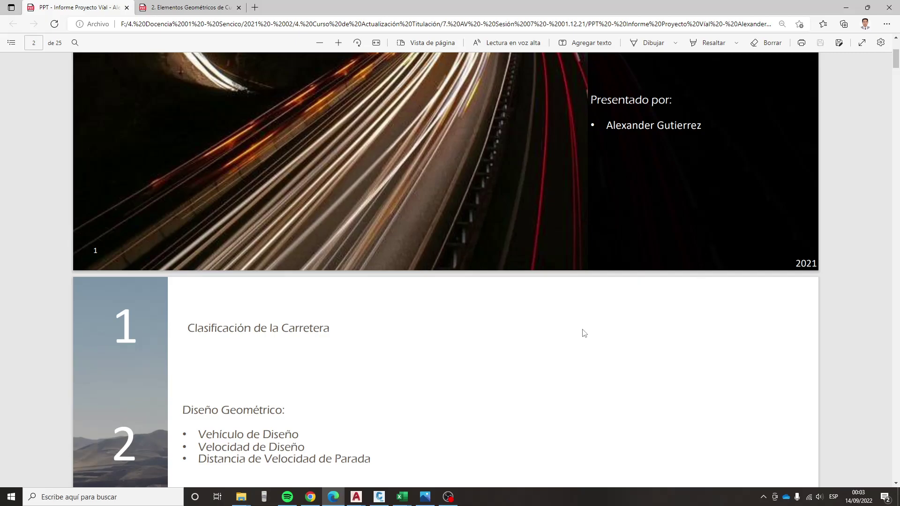
scroll(583, 333, "down", 1)
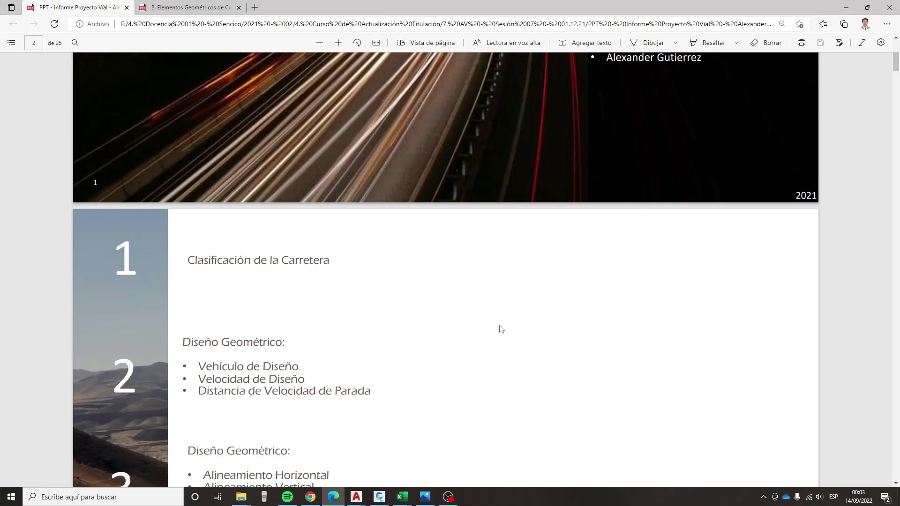
scroll(495, 334, "down", 2)
scroll(487, 337, "down", 2)
scroll(485, 338, "down", 1)
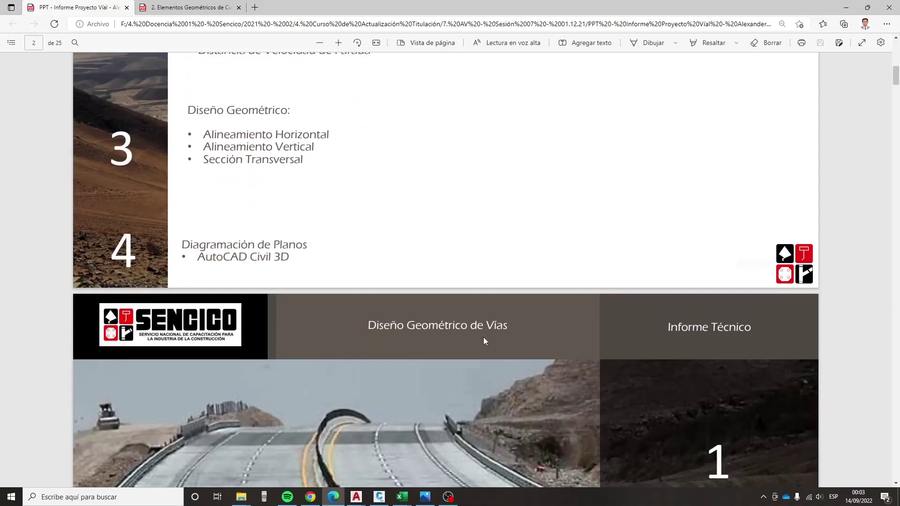
scroll(488, 342, "down", 3)
scroll(497, 350, "down", 4)
scroll(497, 349, "down", 1)
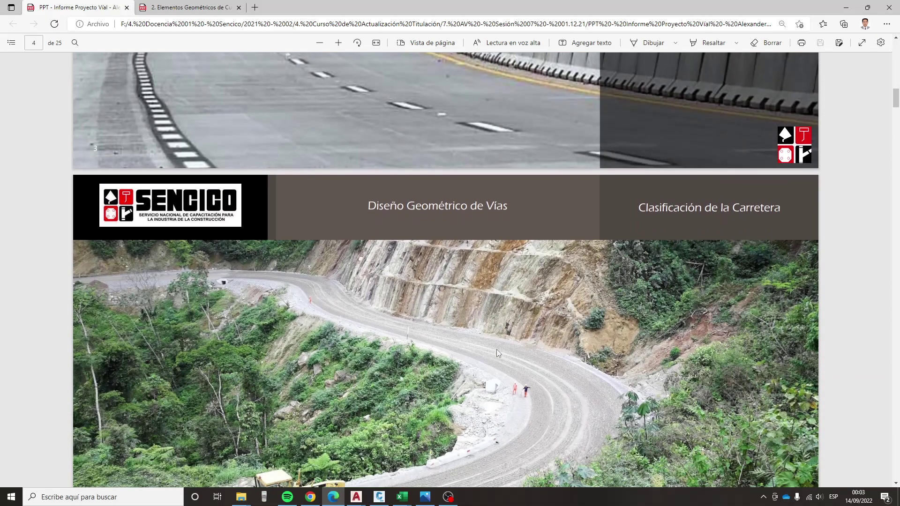
scroll(533, 352, "down", 2)
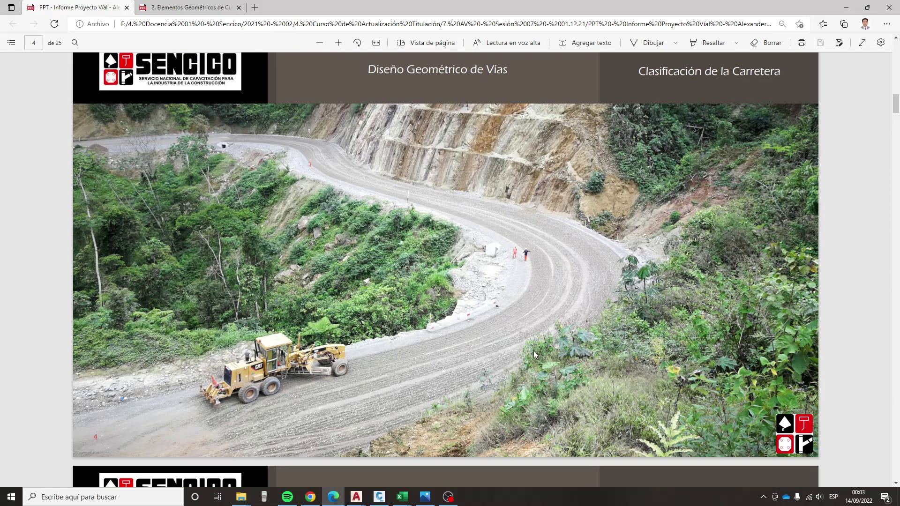
scroll(533, 350, "up", 1)
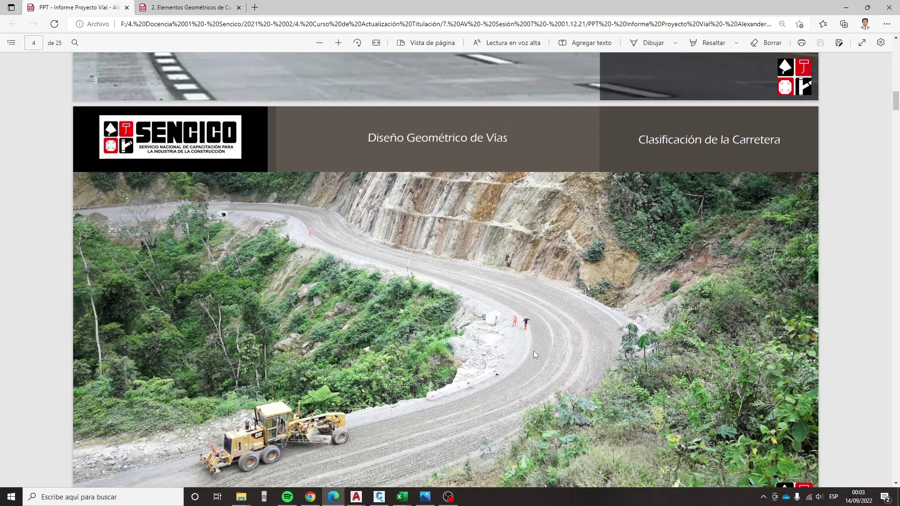
scroll(533, 354, "down", 3)
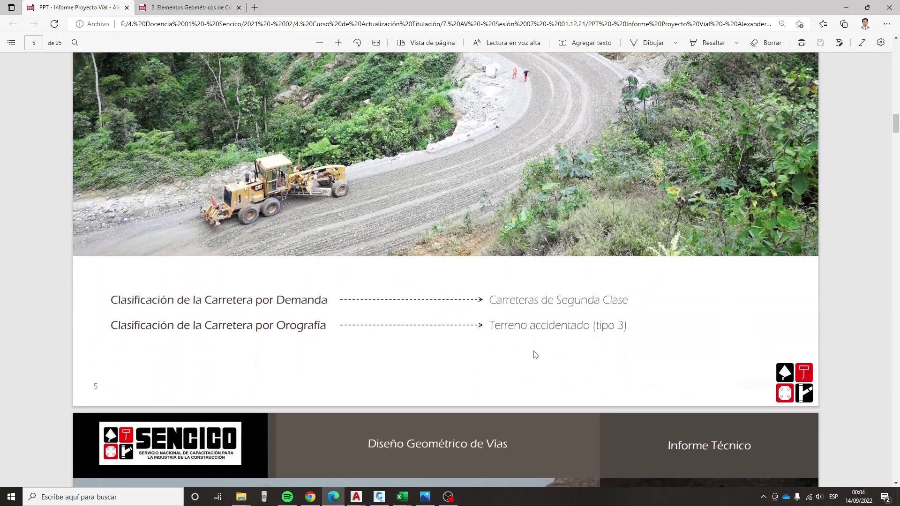
scroll(533, 355, "down", 2)
scroll(533, 355, "down", 2)
scroll(533, 355, "down", 3)
scroll(534, 354, "down", 2)
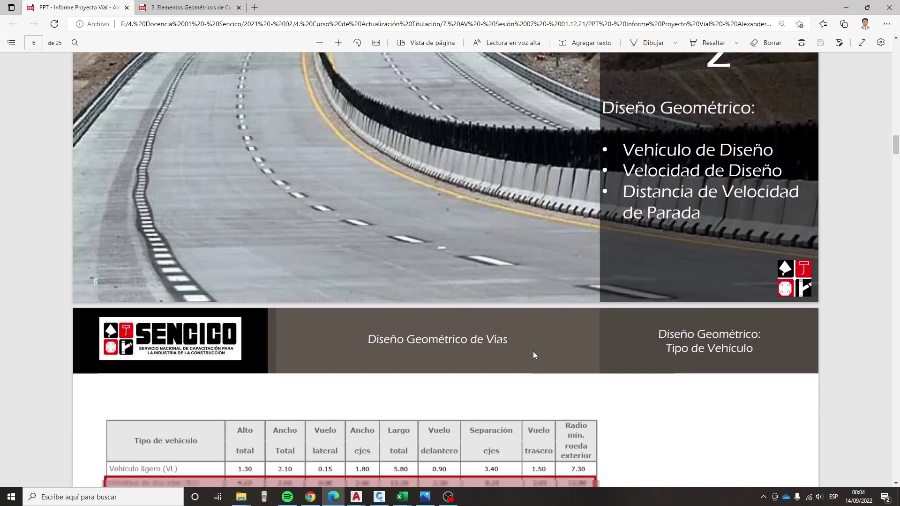
scroll(533, 354, "down", 3)
scroll(533, 355, "down", 3)
scroll(532, 355, "down", 1)
scroll(530, 354, "down", 2)
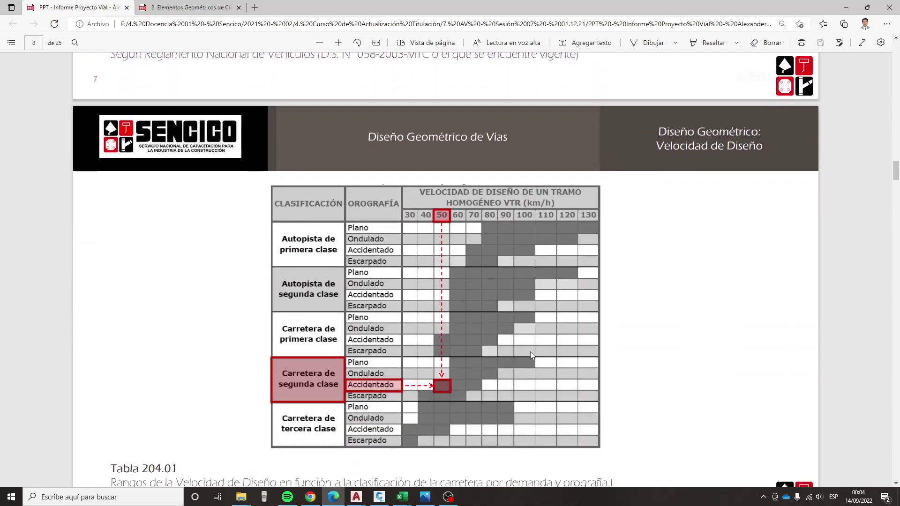
scroll(530, 354, "down", 3)
scroll(531, 355, "down", 2)
scroll(531, 354, "down", 1)
scroll(532, 356, "down", 2)
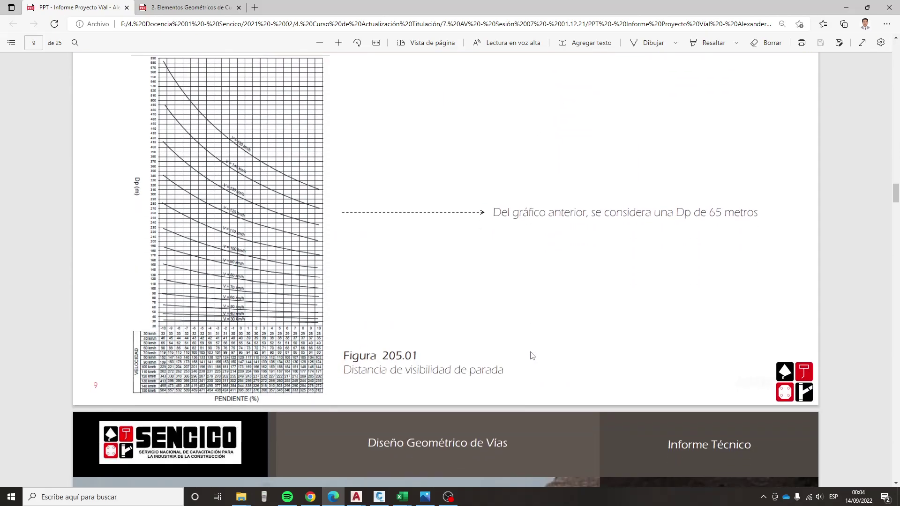
scroll(532, 356, "down", 3)
scroll(531, 355, "down", 4)
scroll(532, 355, "down", 3)
scroll(532, 355, "down", 3)
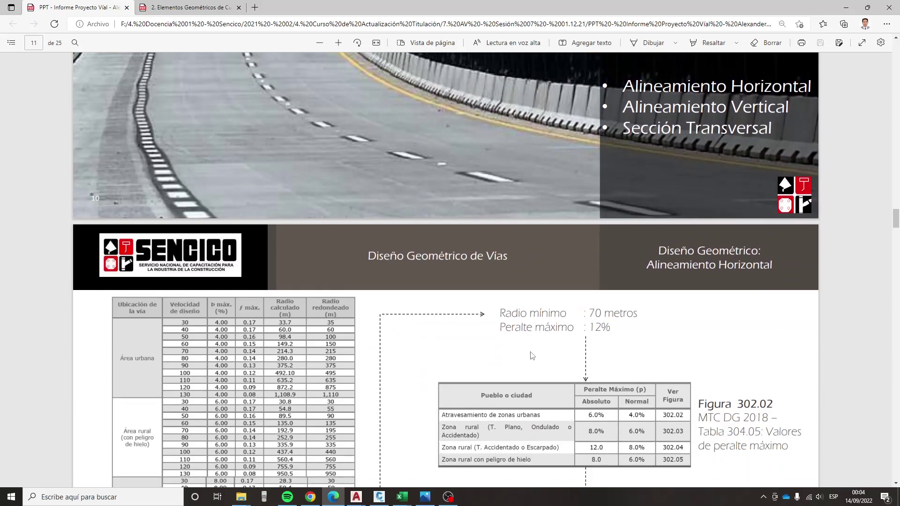
scroll(532, 355, "down", 4)
scroll(531, 355, "down", 3)
scroll(531, 355, "down", 3)
scroll(531, 355, "down", 4)
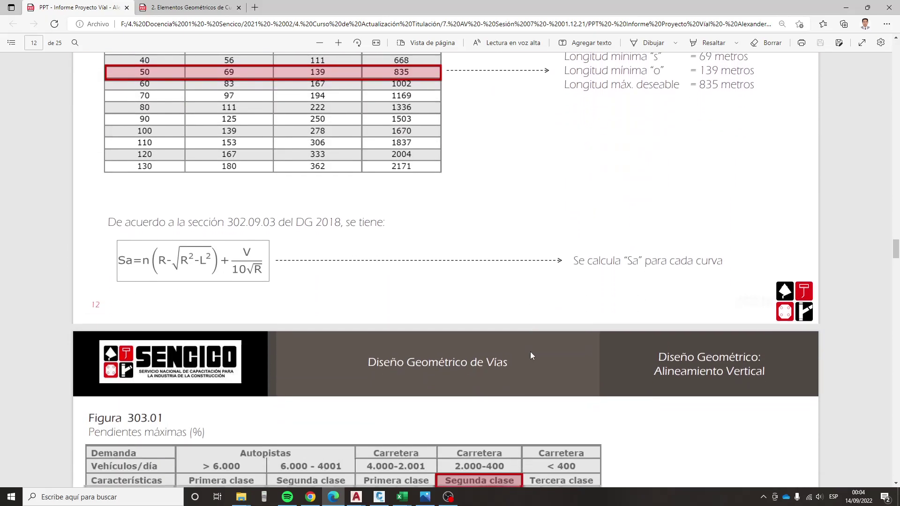
scroll(532, 355, "down", 3)
scroll(531, 355, "down", 2)
scroll(531, 355, "down", 5)
scroll(531, 355, "down", 6)
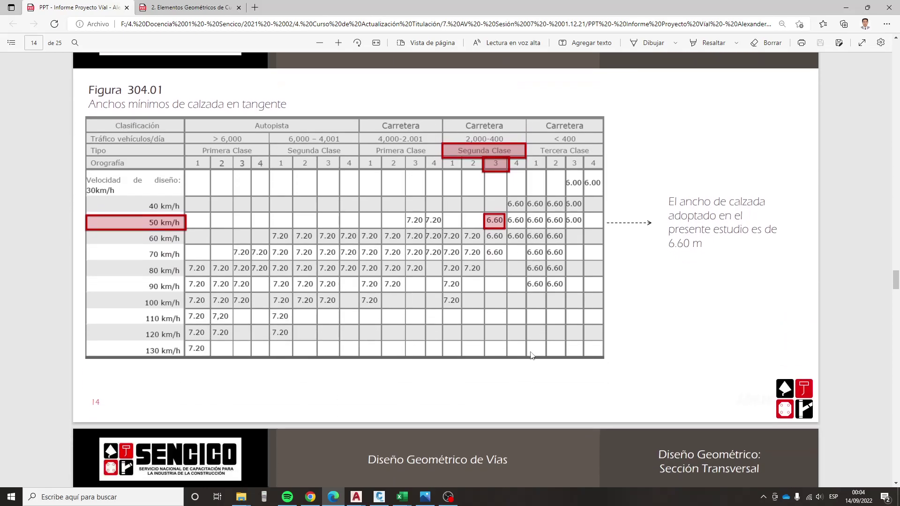
scroll(532, 355, "down", 4)
scroll(529, 354, "down", 2)
scroll(527, 356, "down", 2)
scroll(528, 359, "down", 3)
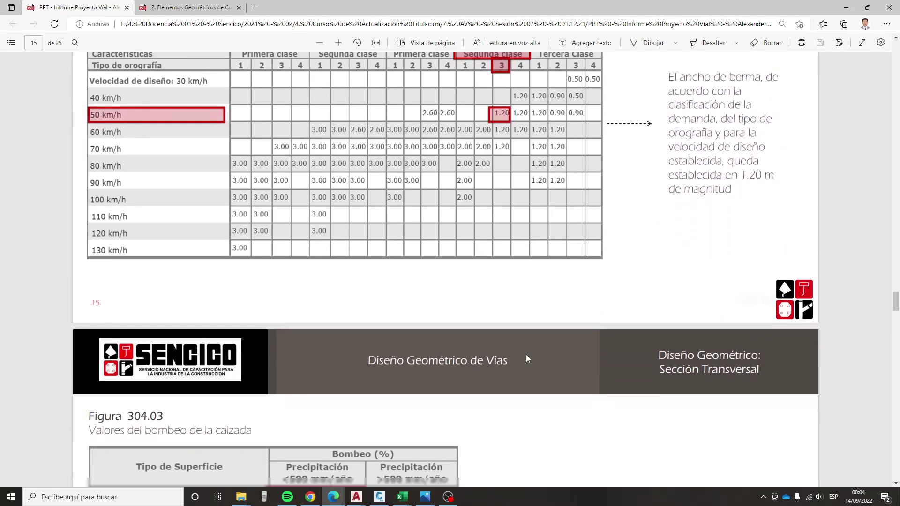
scroll(526, 356, "down", 3)
scroll(526, 355, "down", 4)
scroll(525, 355, "down", 4)
scroll(526, 355, "down", 7)
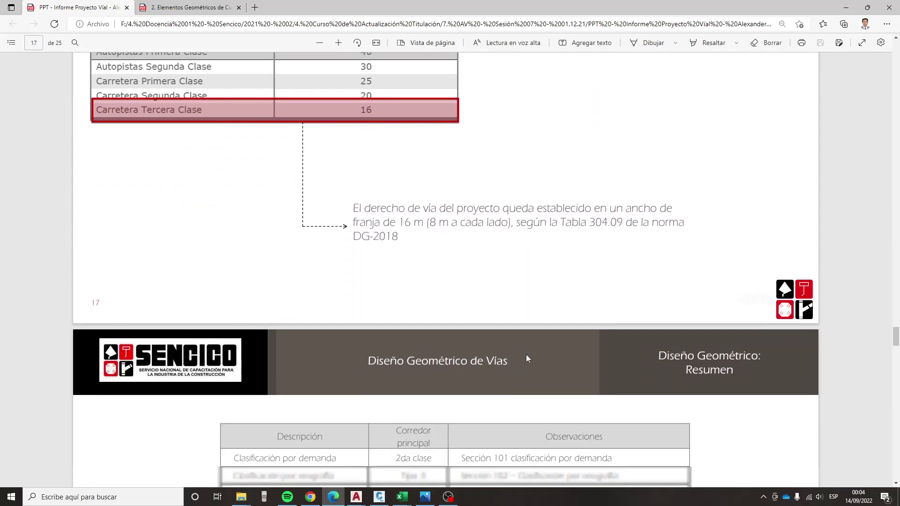
scroll(526, 358, "down", 4)
scroll(525, 359, "down", 3)
scroll(526, 356, "up", 1)
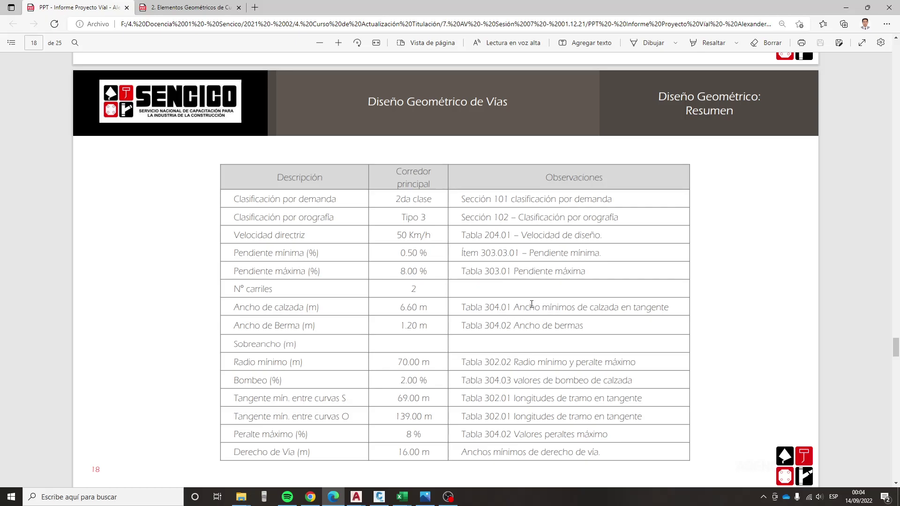
- Move past the page 18 design summary to the page 20 Planos terrain-mesh slide
scroll(532, 305, "down", 3)
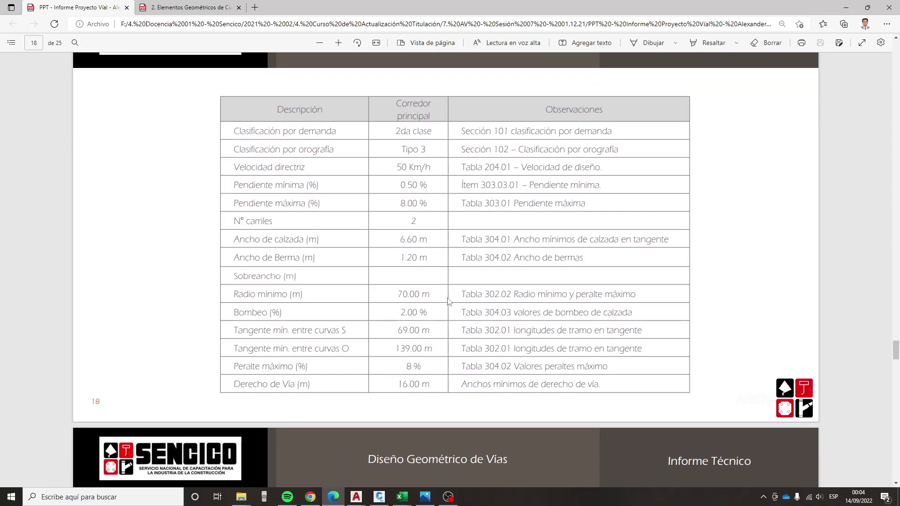
scroll(450, 295, "down", 5)
scroll(451, 295, "down", 5)
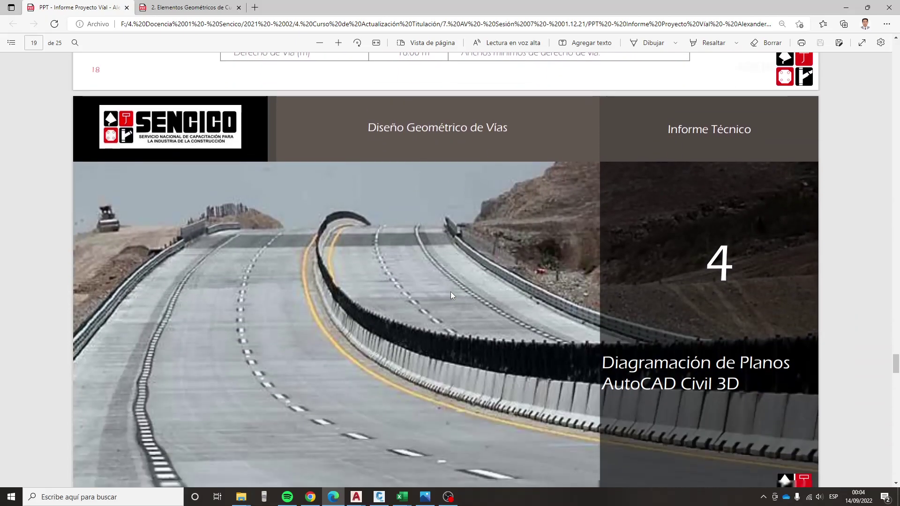
scroll(450, 295, "down", 5)
scroll(450, 295, "down", 3)
scroll(451, 295, "down", 4)
scroll(451, 295, "down", 1)
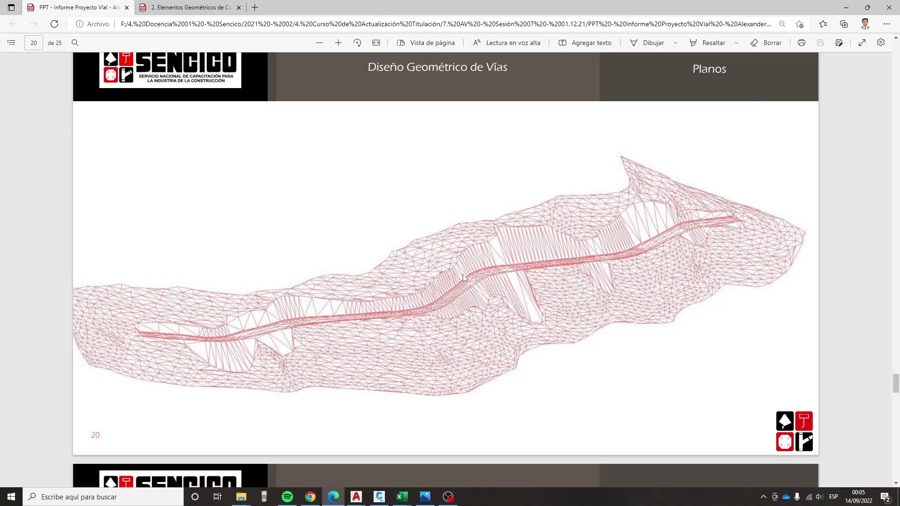
- Advance to the page 23 shaded-terrain slide, then bring back Chrome's road manuals page
scroll(463, 276, "down", 5)
scroll(462, 280, "down", 2)
scroll(460, 280, "down", 2)
scroll(459, 279, "down", 7)
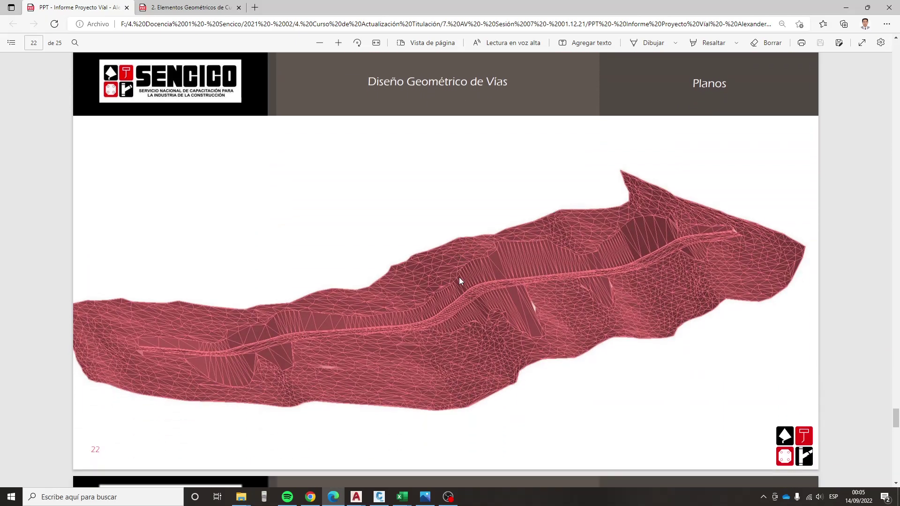
scroll(459, 280, "down", 4)
scroll(459, 279, "down", 3)
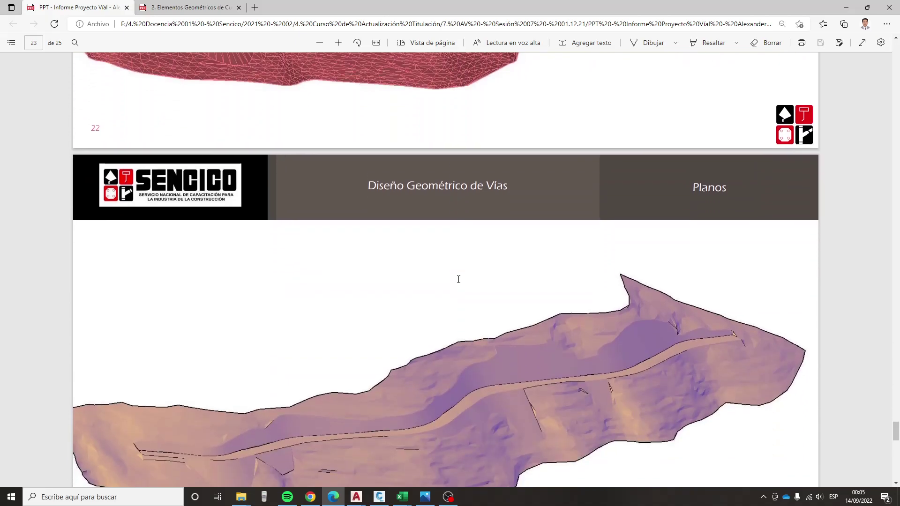
scroll(458, 280, "down", 1)
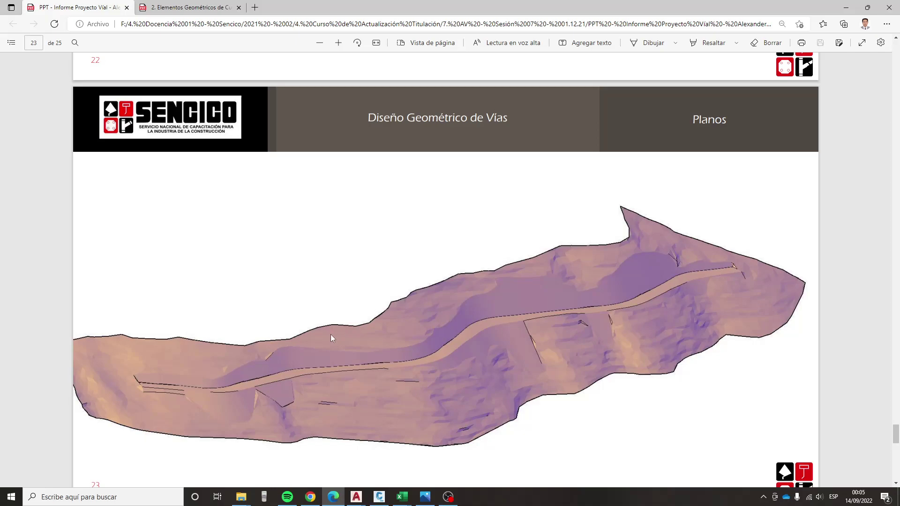
left_click(312, 497)
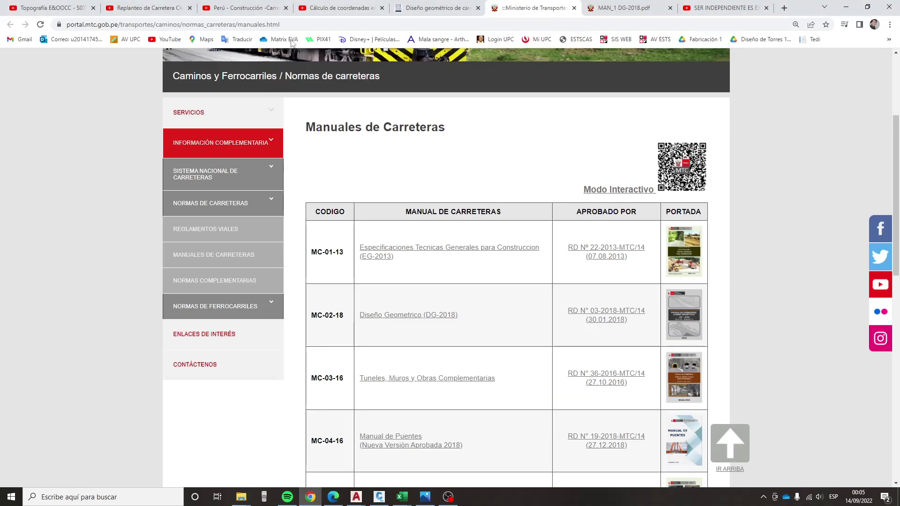
- Play the road-plan reading video on YouTube with the sound muted
left_click(61, 7)
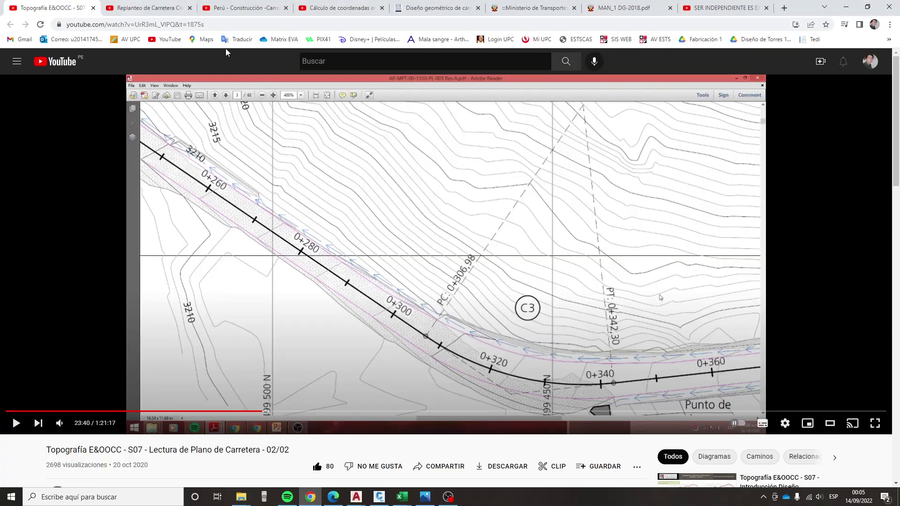
left_click(329, 280)
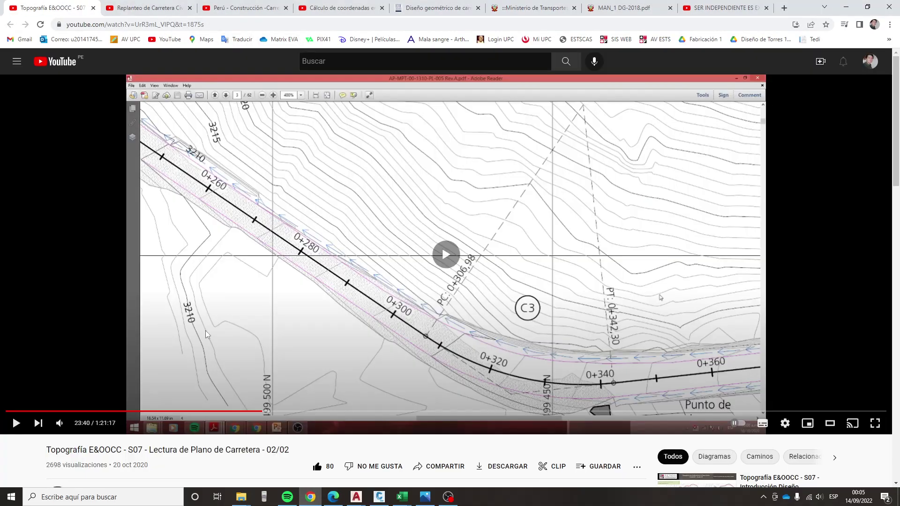
left_click(60, 423)
scroll(296, 315, "down", 1)
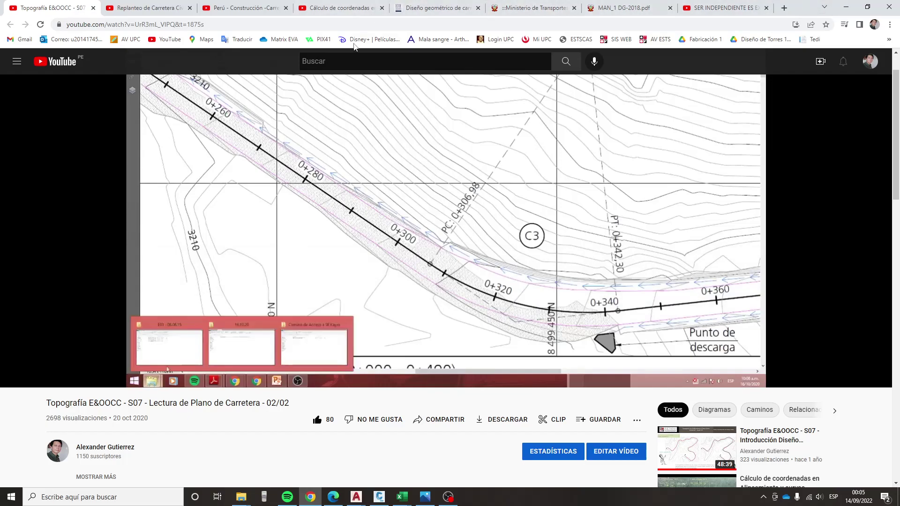
- Switch to the Civil 3D Replanteo de Carretera video and start it playing
left_click(339, 8)
left_click(243, 3)
left_click(159, 6)
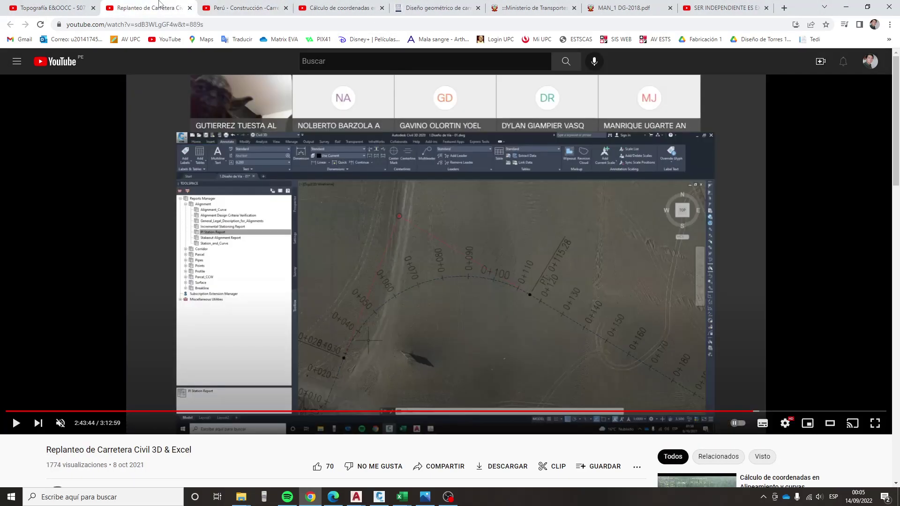
left_click(351, 255)
- Check the Diseño geométrico de carreteras book page, then minimize Chrome to the terrain slide
left_click(849, 7)
scroll(452, 284, "down", 1)
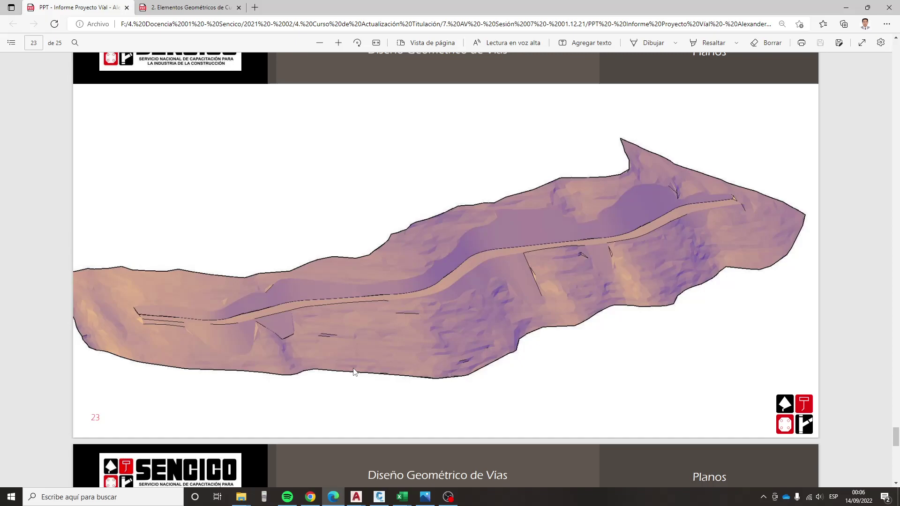
left_click(315, 500)
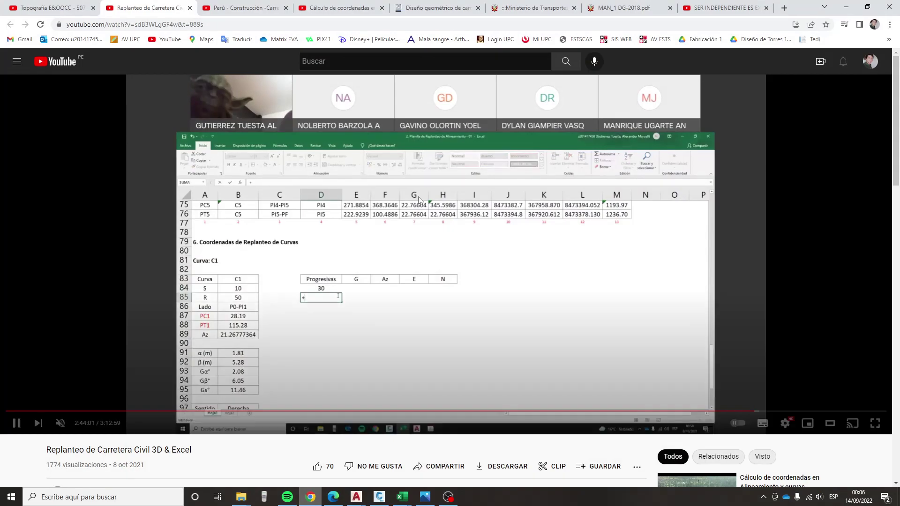
left_click(450, 6)
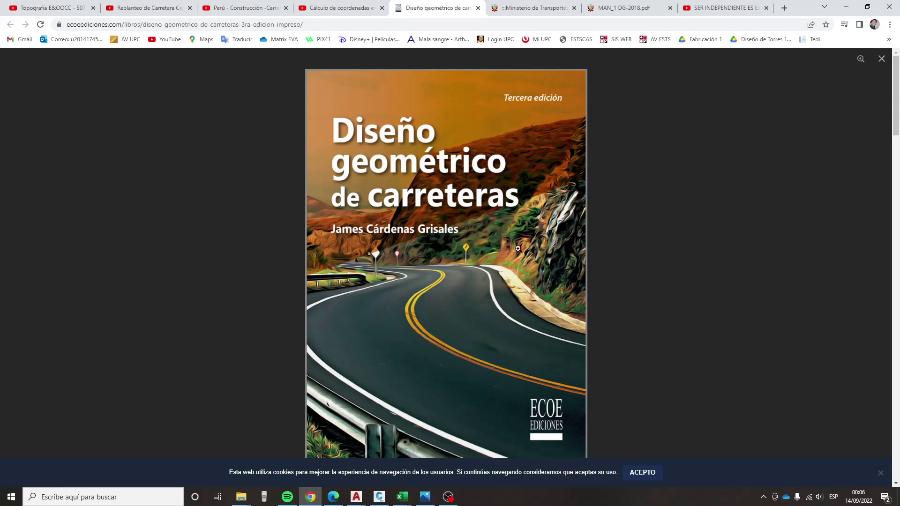
left_click(845, 8)
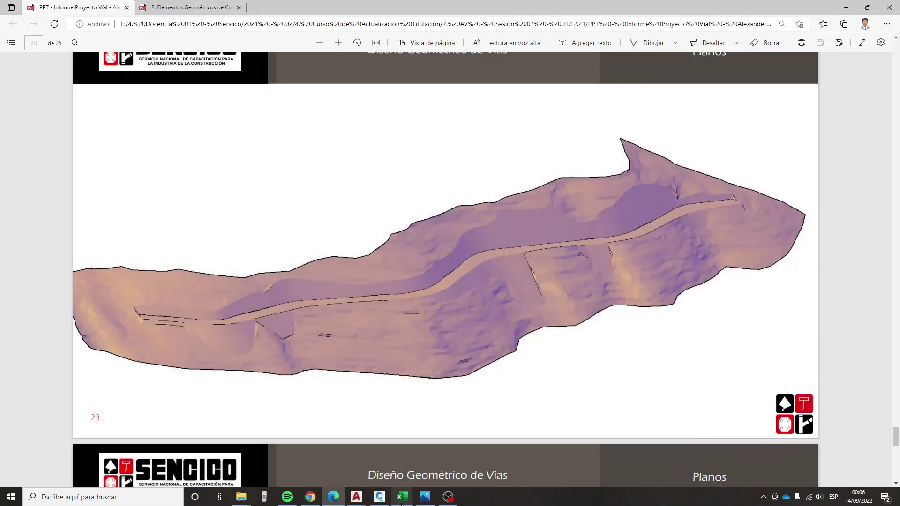
- Review the workbook and its Cálculo de Coordenadas header, then open the bridge construction photo
mouse_move(401, 496)
left_click(367, 476)
left_click(350, 310)
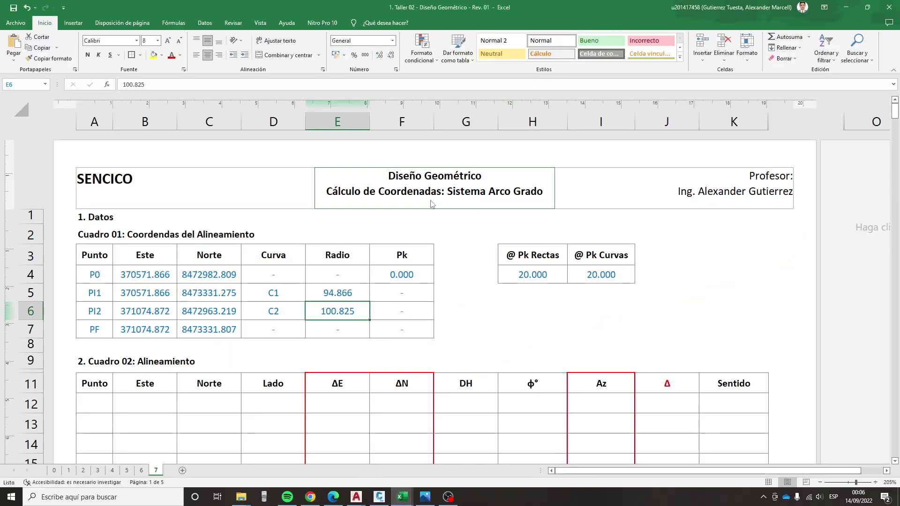
left_click(395, 185)
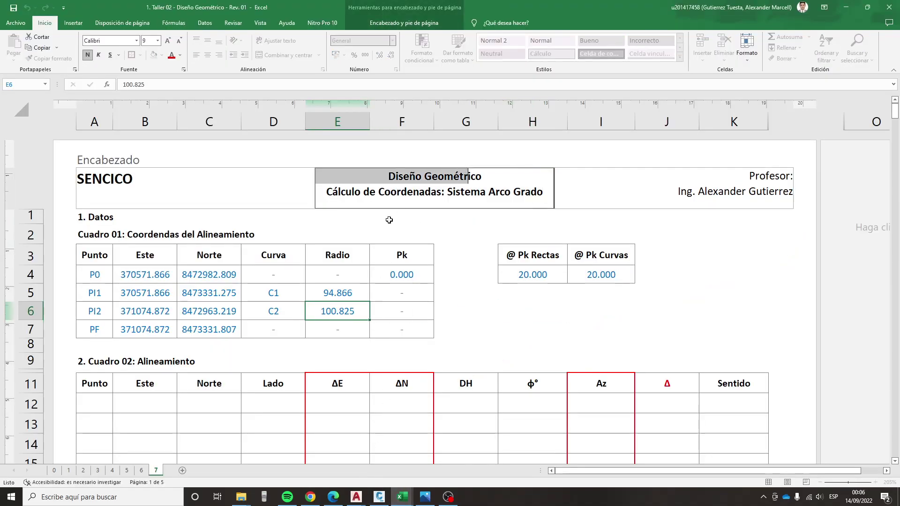
left_click(364, 191)
left_click_drag(327, 192, 441, 191)
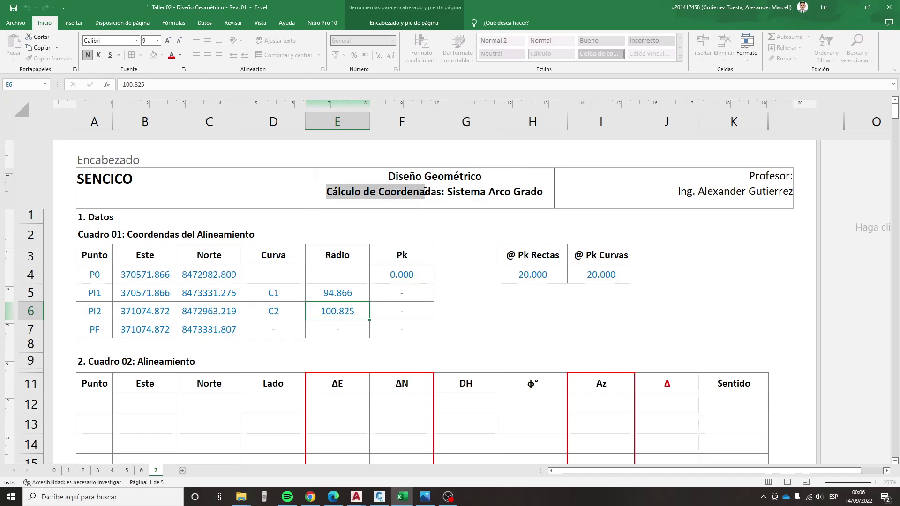
left_click(472, 308)
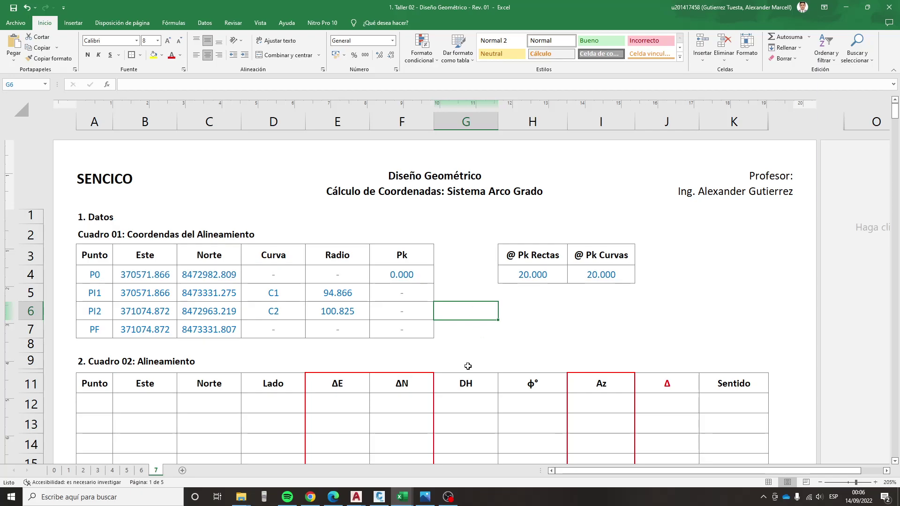
left_click(424, 496)
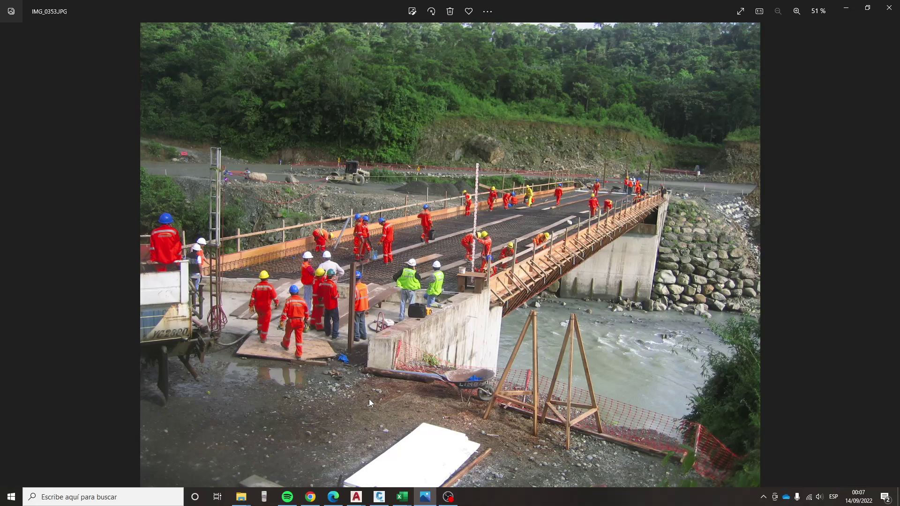
- Step through nine construction photos to the curved retaining wall with the surveying level
key("Right")
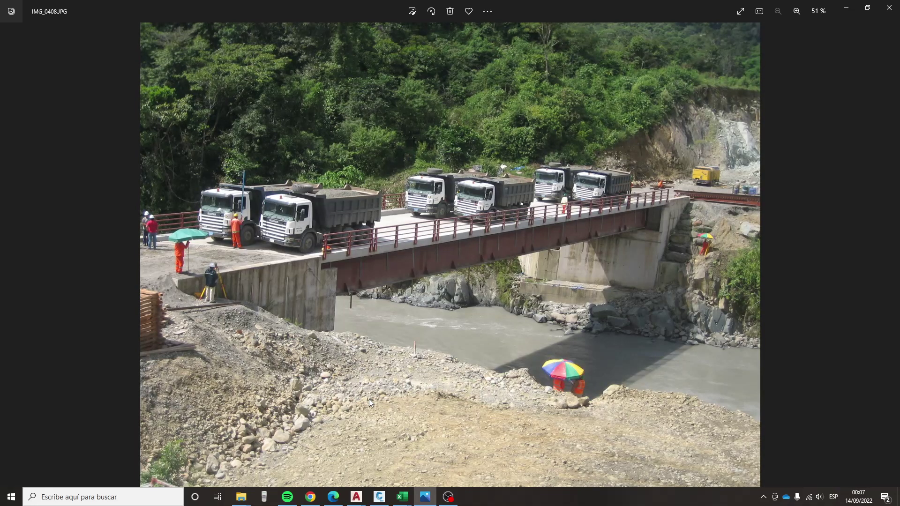
key("Right")
key("Right")
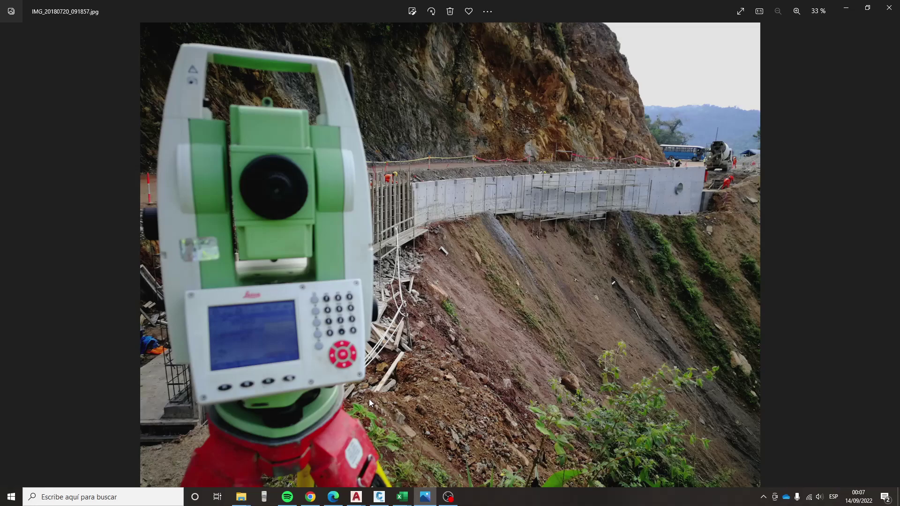
key("Right")
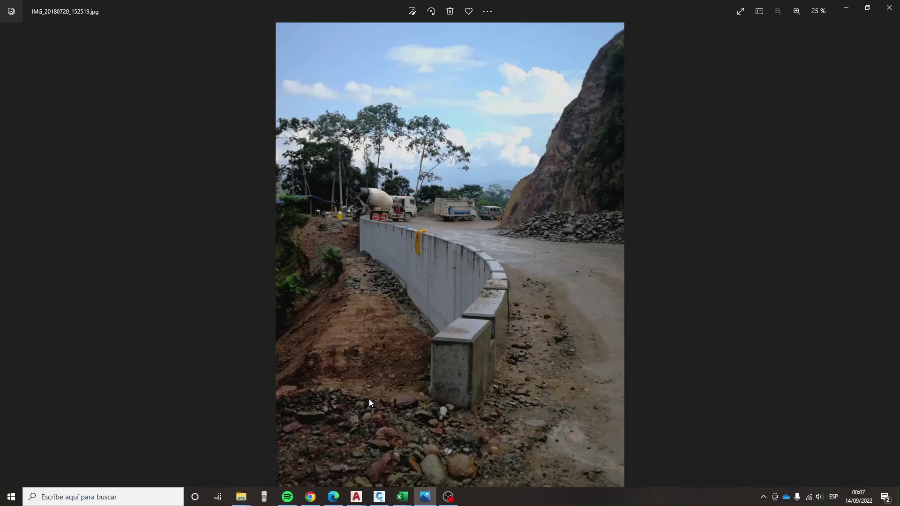
key("Right")
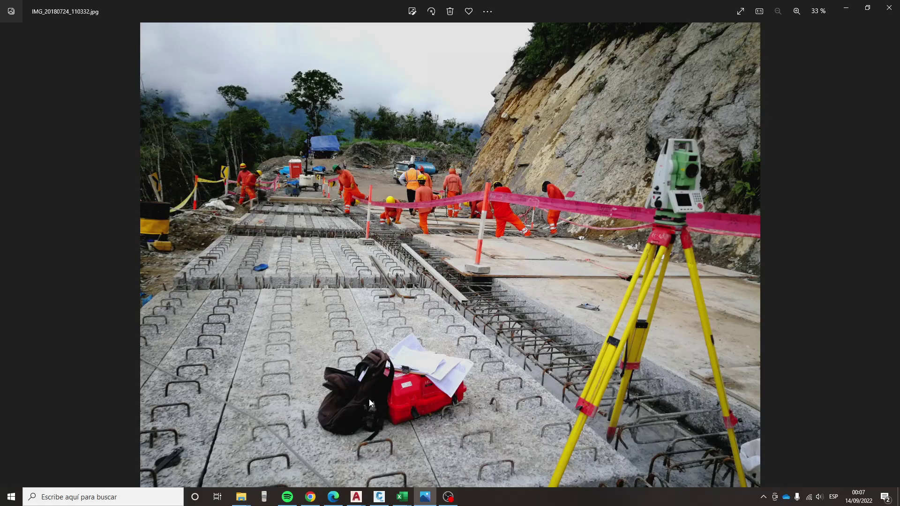
key("Right")
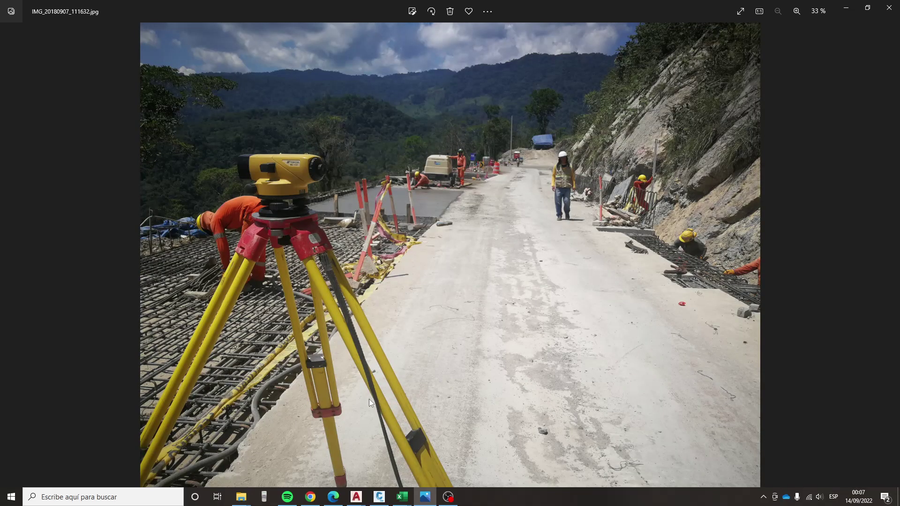
key("Right")
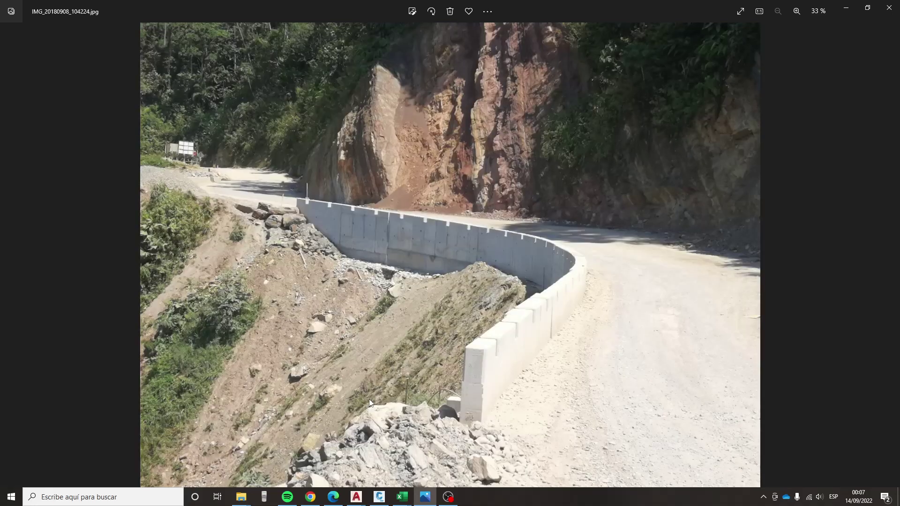
key("Right")
key("Right")
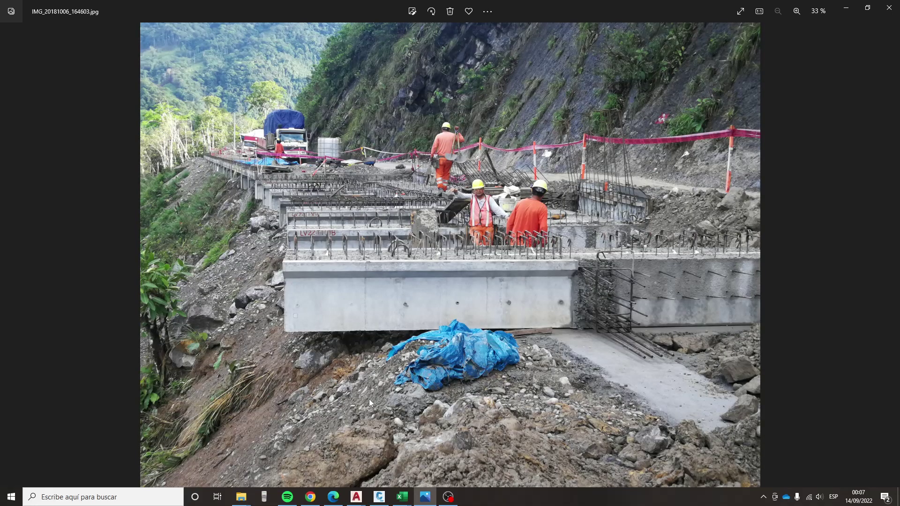
key("Right")
key("Right")
key("Right")
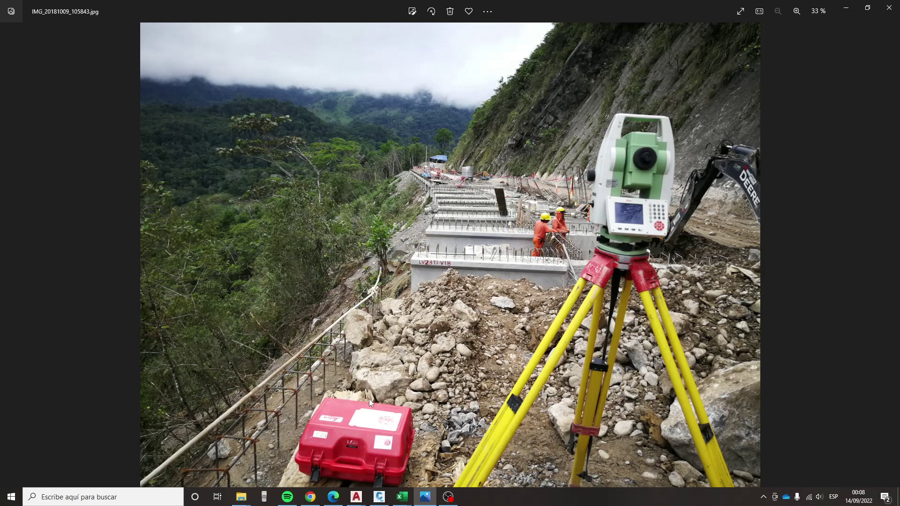
key("Right")
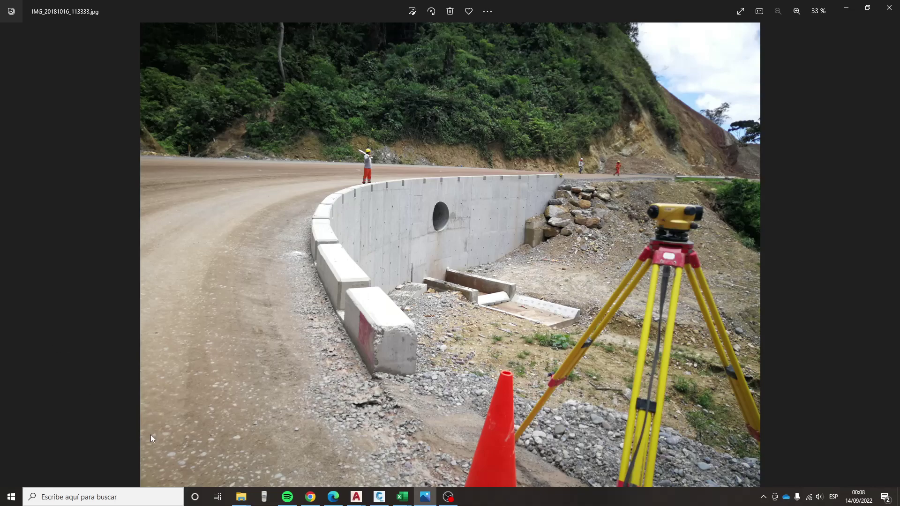
left_click(399, 501)
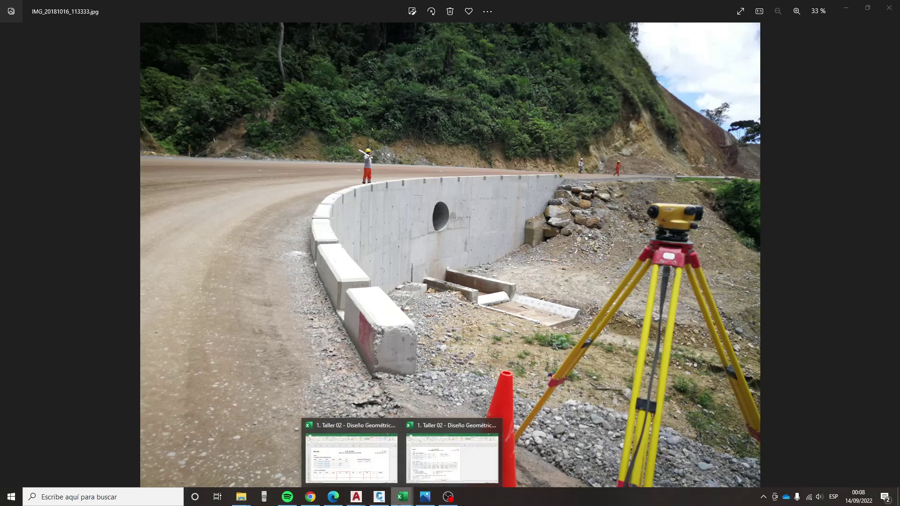
- Select the point names P0 to PF in Excel, then bring forward 1.Esquemas Topografía
left_click(360, 463)
left_click(349, 364)
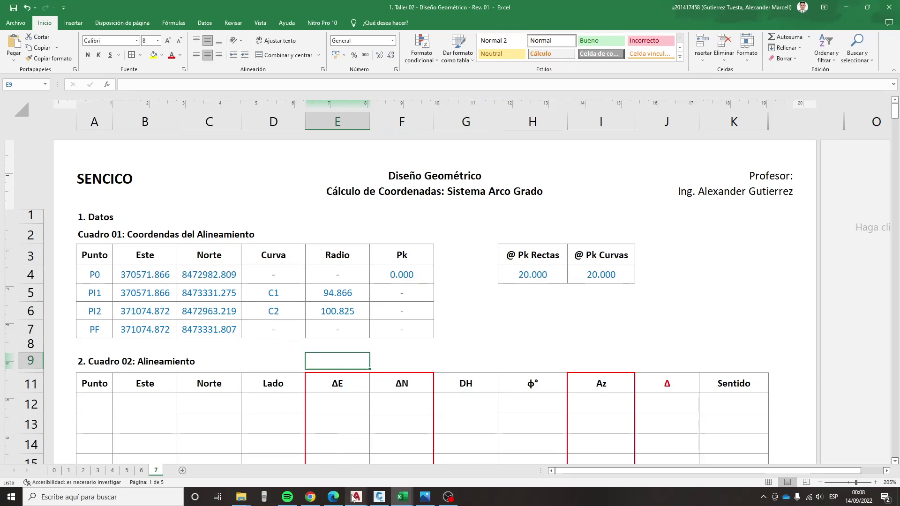
left_click_drag(95, 274, 93, 326)
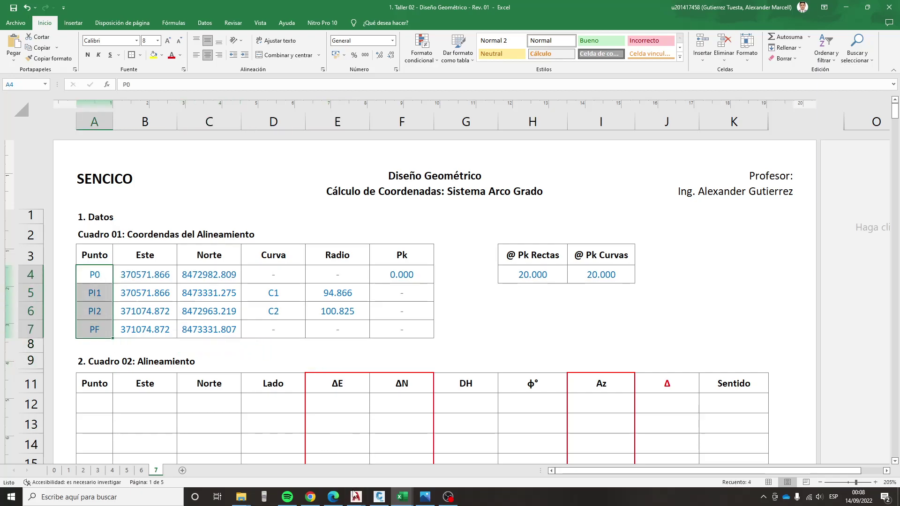
mouse_move(355, 497)
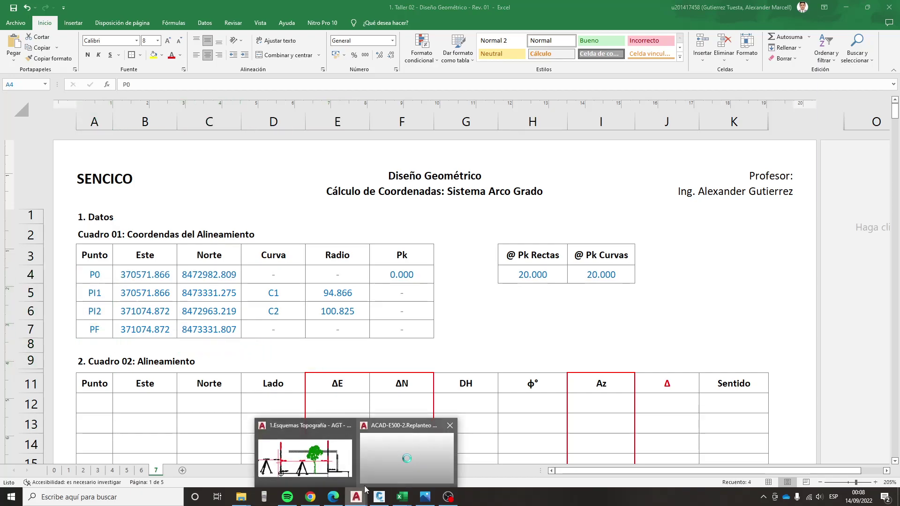
left_click(305, 452)
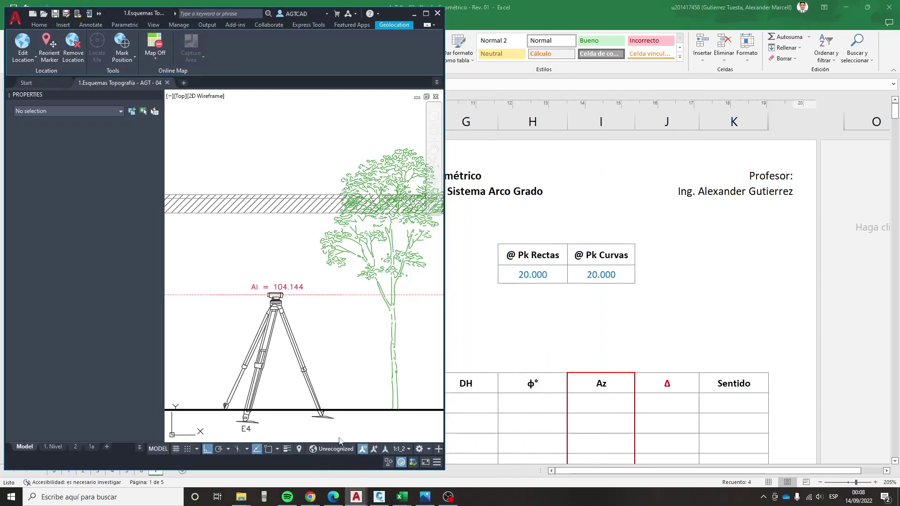
- Maximize AutoCAD, switch to the Replanteo Obra Lineal drawing and close the Properties palette
left_click(425, 13)
left_click(228, 71)
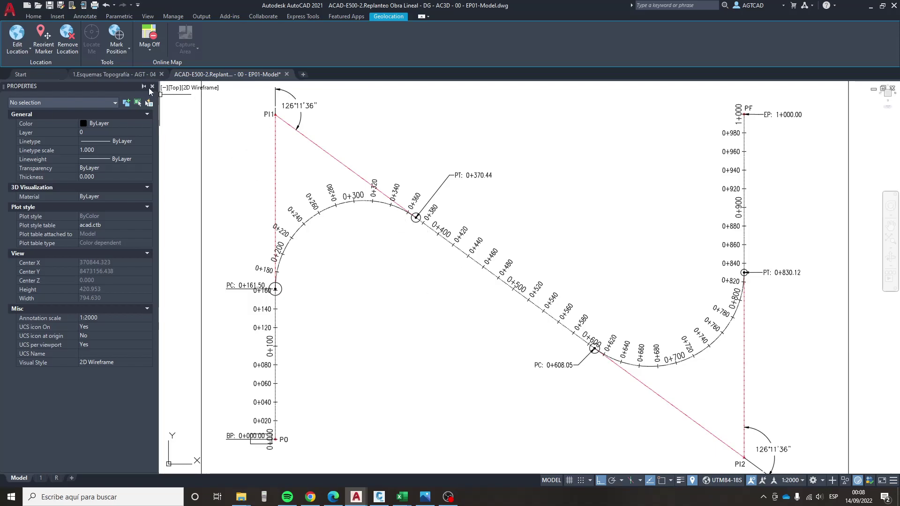
left_click(152, 89)
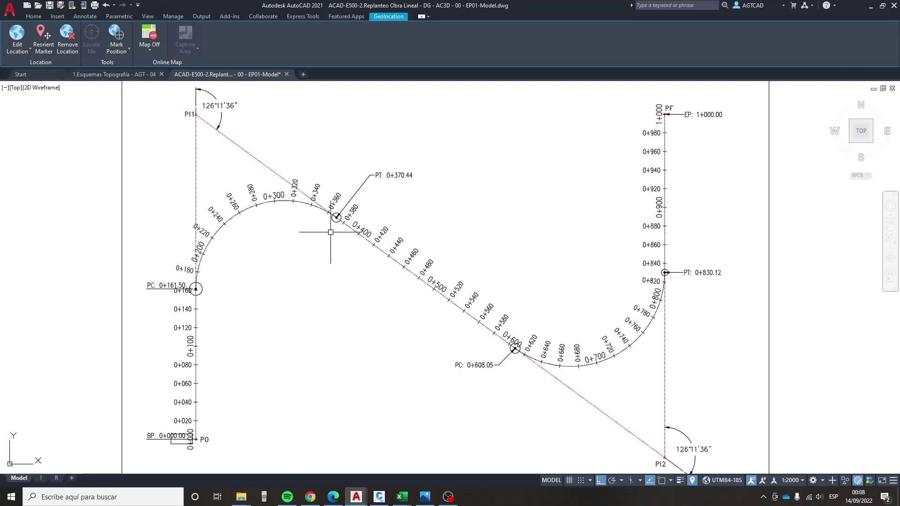
- Inspect the P0, PI1, PI2 and PF point markers, then clear the selection
left_click(204, 439)
left_click(189, 114)
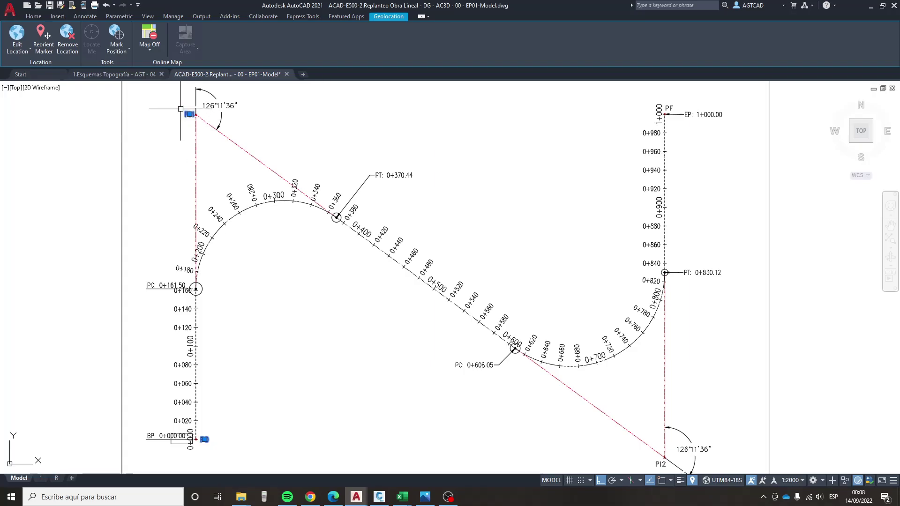
left_click(660, 463)
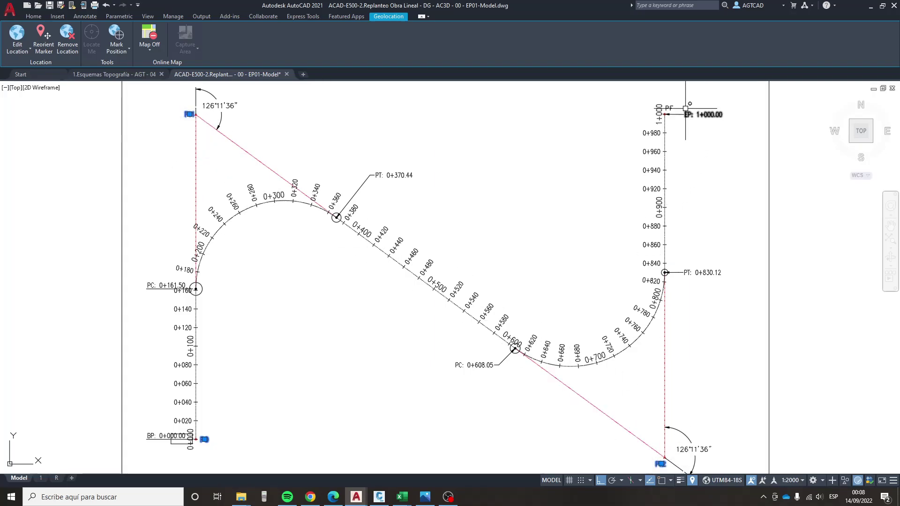
left_click(669, 108)
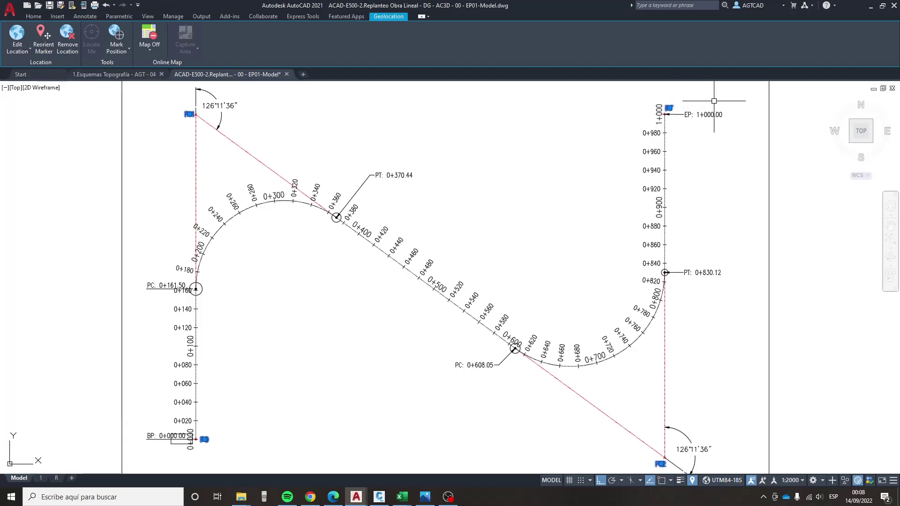
key("Escape")
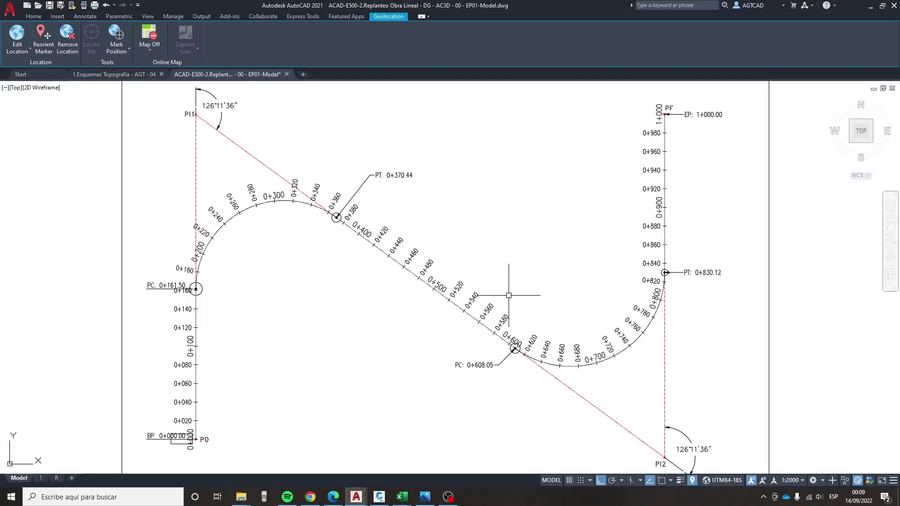
- Return to the Diseño Geométrico workbook and highlight Cuadro 01's point names, curves C1, C2 and their radii
mouse_move(401, 497)
left_click(351, 446)
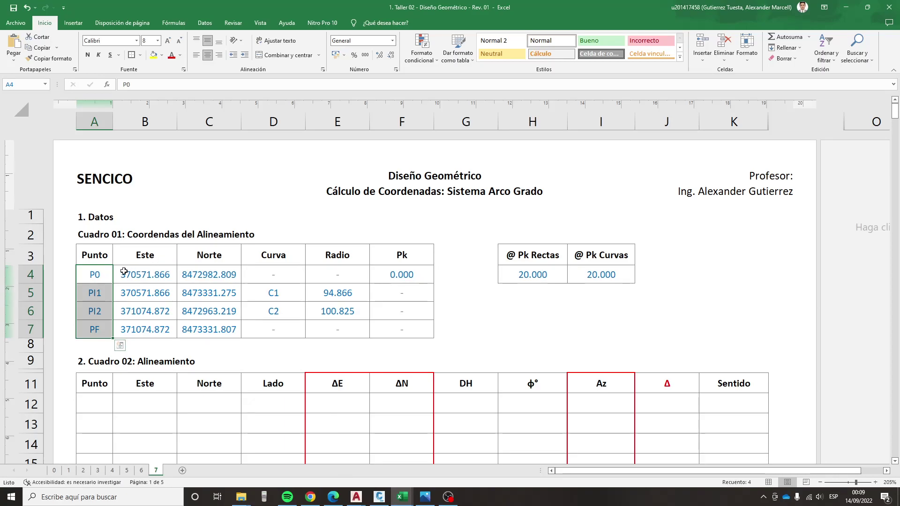
left_click_drag(100, 272, 95, 329)
left_click_drag(291, 297, 331, 309)
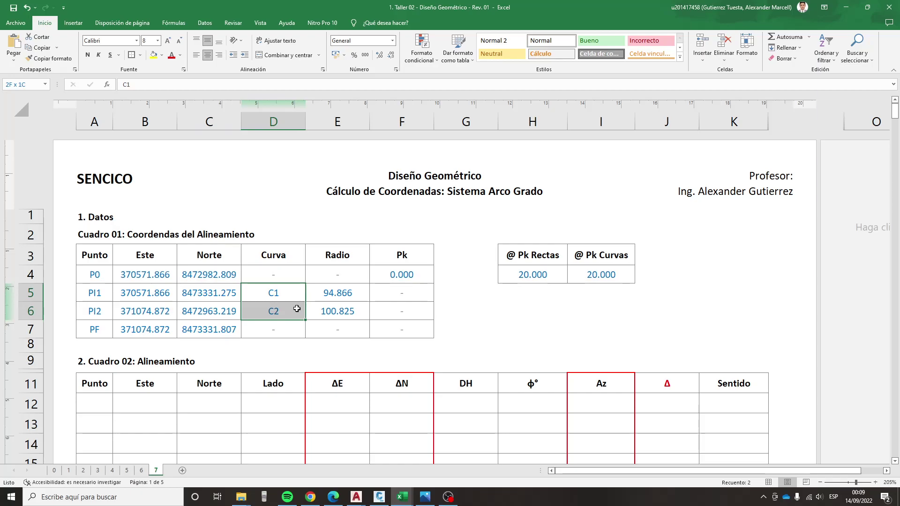
left_click_drag(273, 292, 274, 311)
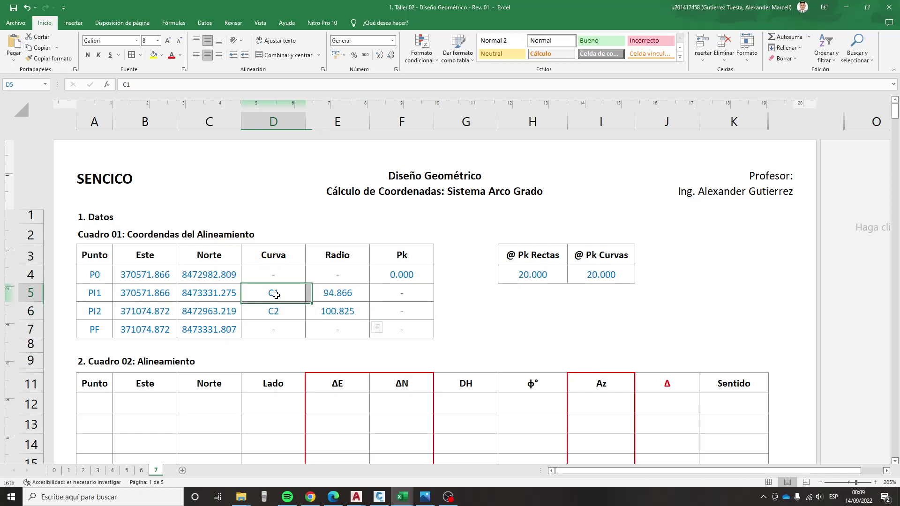
left_click_drag(95, 293, 101, 302)
left_click_drag(328, 293, 335, 309)
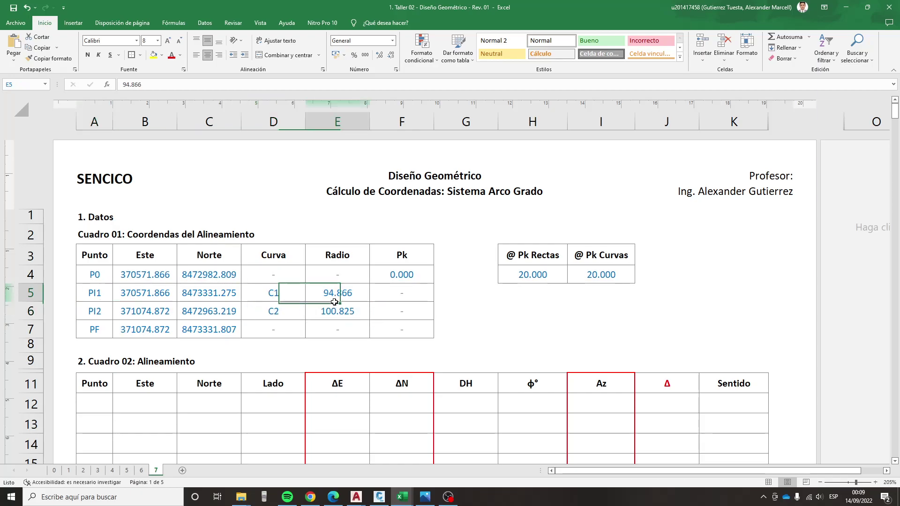
- Highlight the starting Pk 0.000 and both Pk interval values of 20.000
left_click(412, 273)
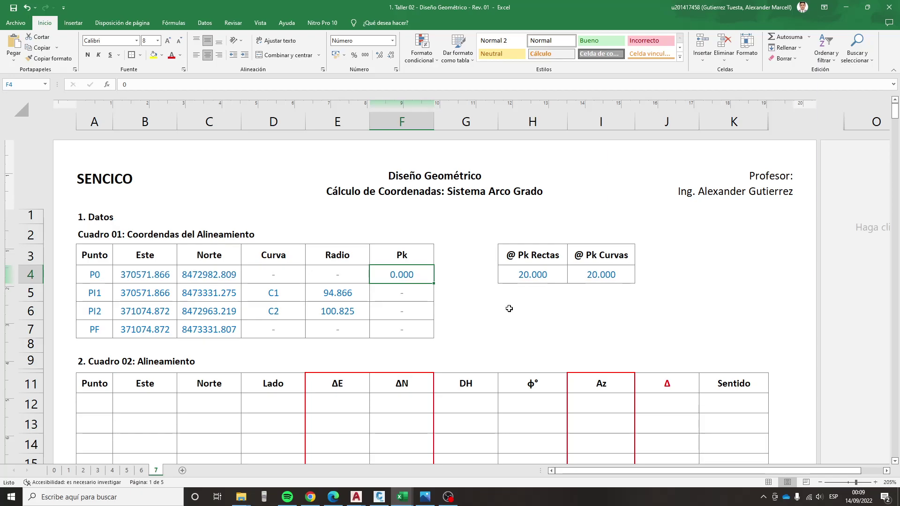
left_click_drag(539, 268, 582, 271)
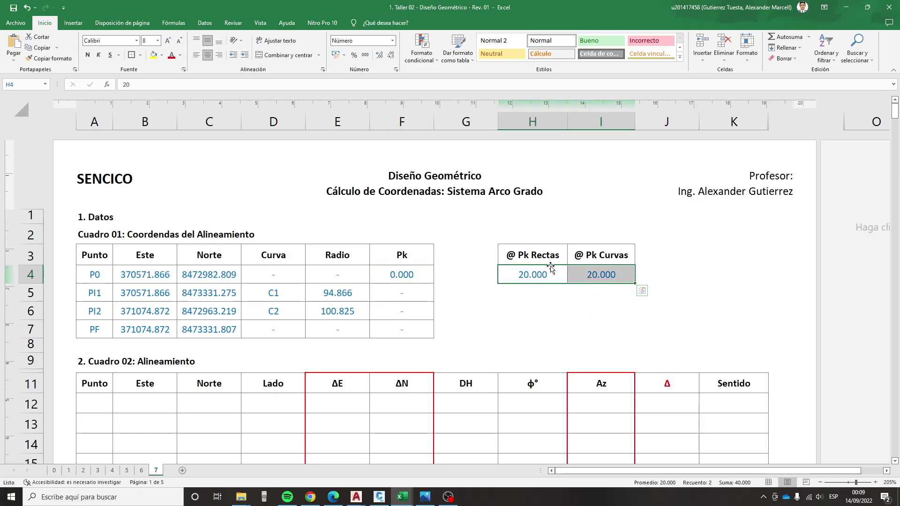
left_click_drag(543, 283, 544, 277)
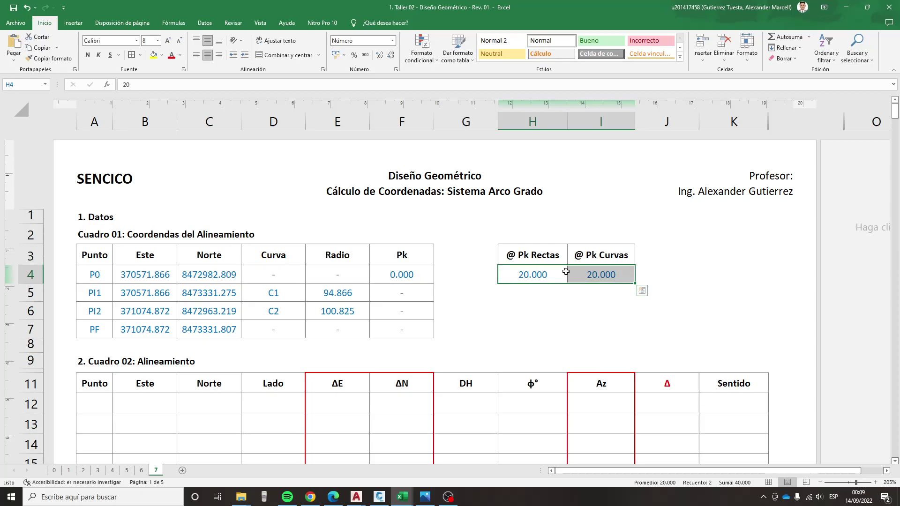
left_click(596, 273)
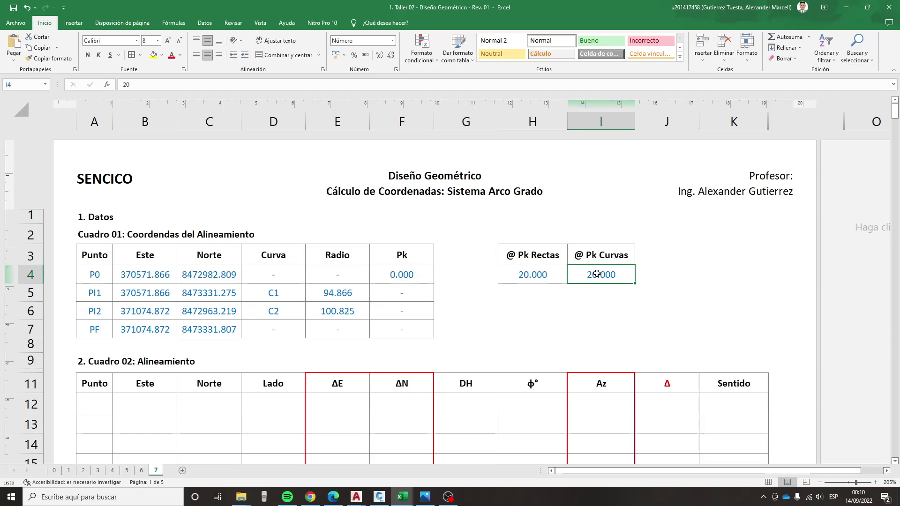
- Link Cuadro 02's first Punto cell A12 to P0 in cell A4 with a + formula
scroll(373, 298, "down", 2)
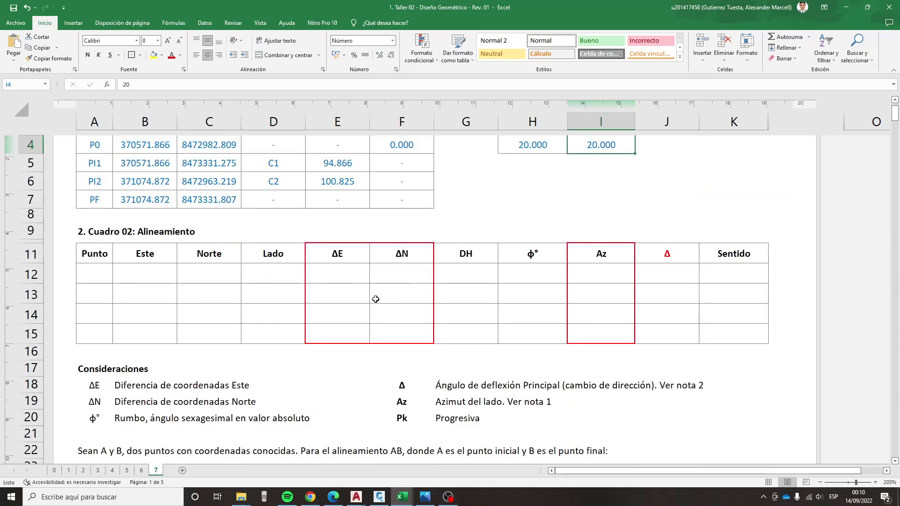
scroll(374, 299, "up", 2)
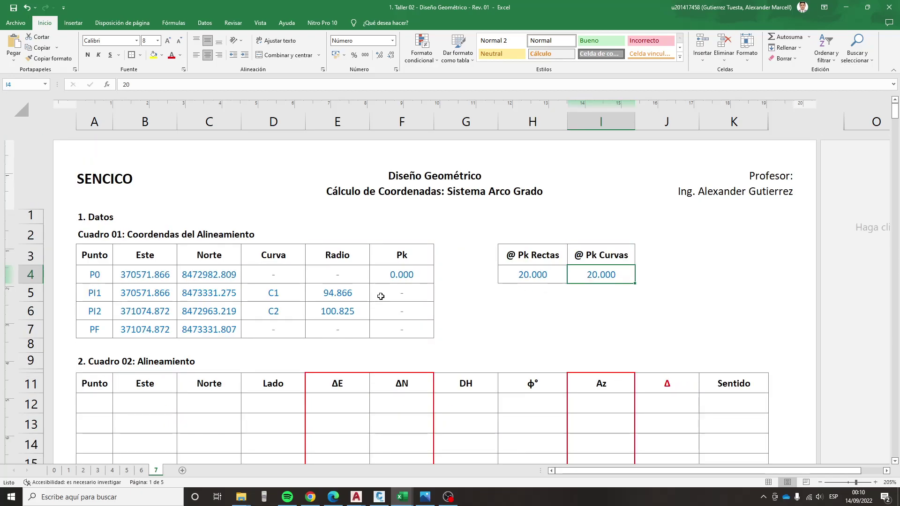
scroll(381, 296, "down", 2)
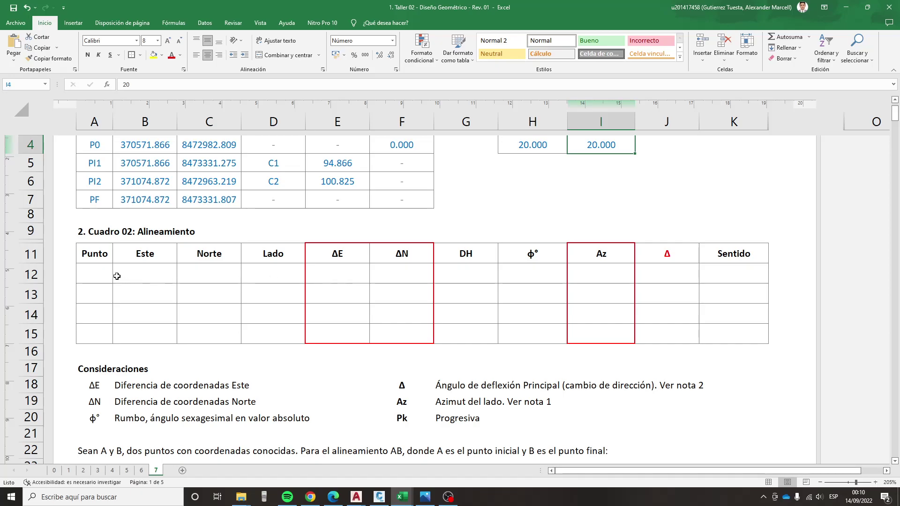
left_click(100, 276)
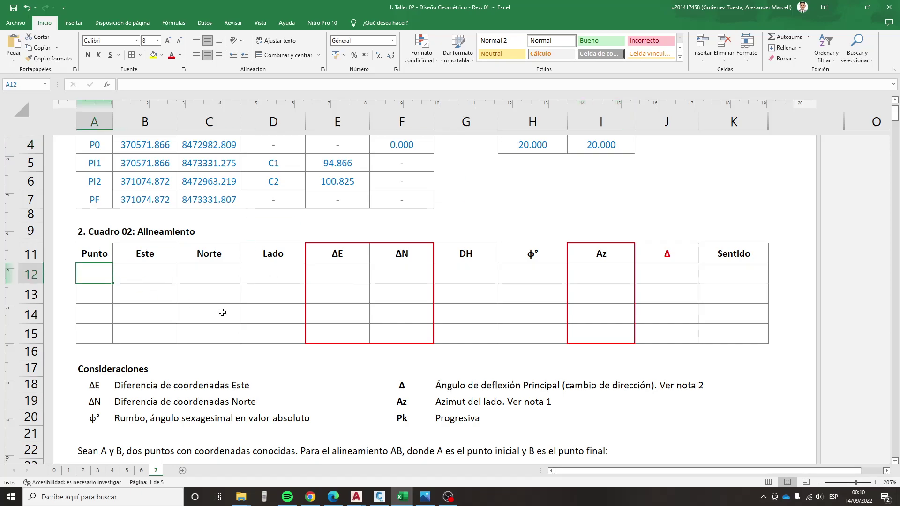
type("+")
scroll(183, 315, "up", 2)
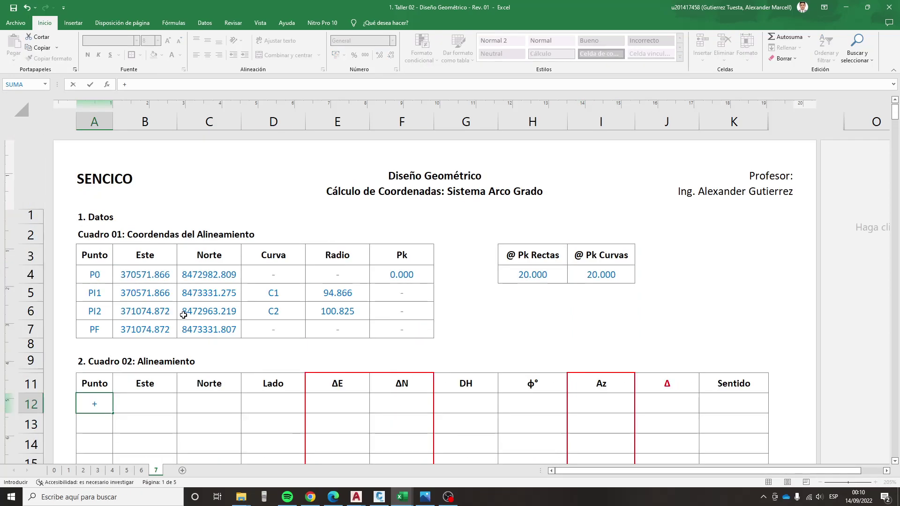
left_click(95, 275)
key("Return")
- Copy the A12 link across A12:C15 to fill P0–PF with their Este and Norte coordinates
scroll(94, 279, "down", 2)
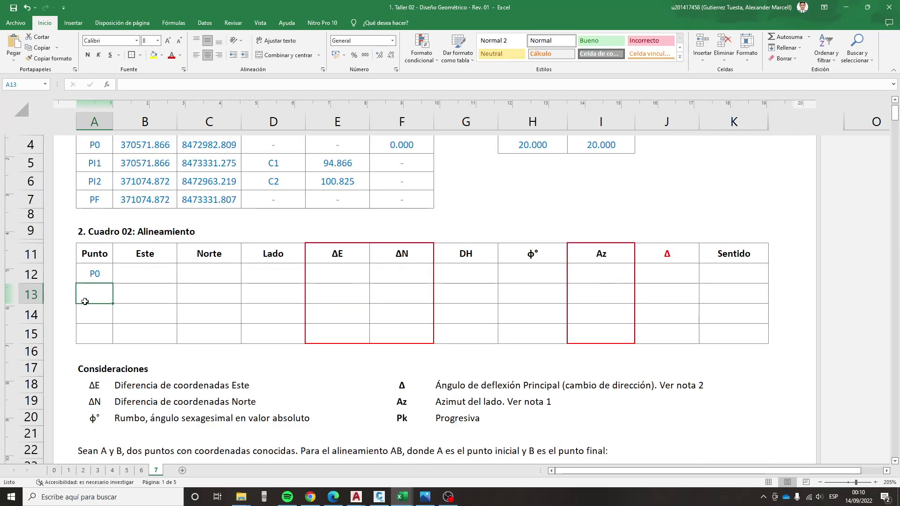
left_click(95, 275)
key("ctrl+c")
mouse_move(95, 276)
left_mouse_down()
mouse_move(185, 321)
mouse_move(204, 347)
left_mouse_up()
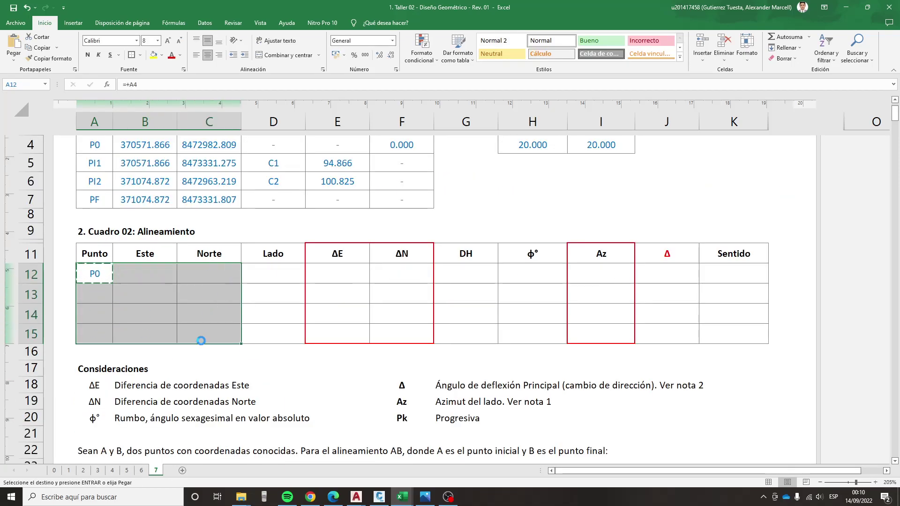
key("ctrl+v")
key("Escape")
- Mark P0's Lado cell D12 with a dash and check PI1's link formula
left_click(260, 295)
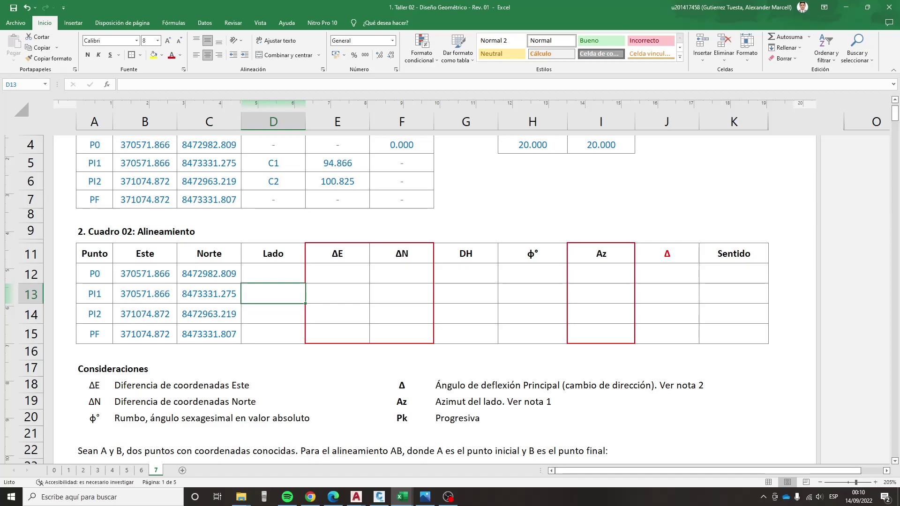
left_click(261, 279)
type("-")
type("+")
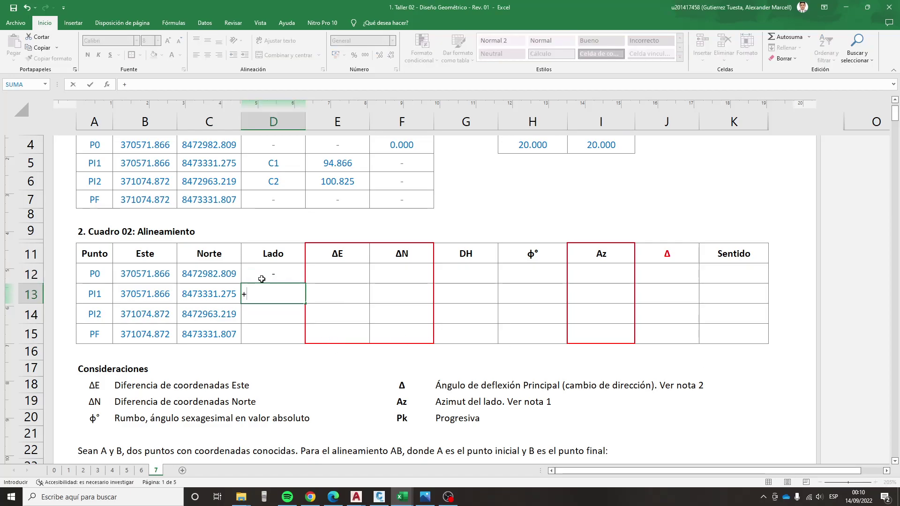
key("Escape")
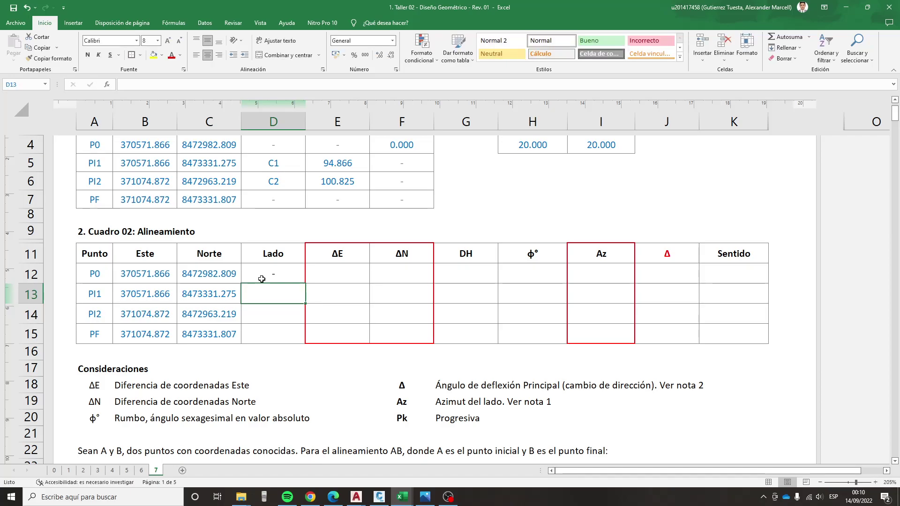
left_click(92, 292)
mouse_move(355, 497)
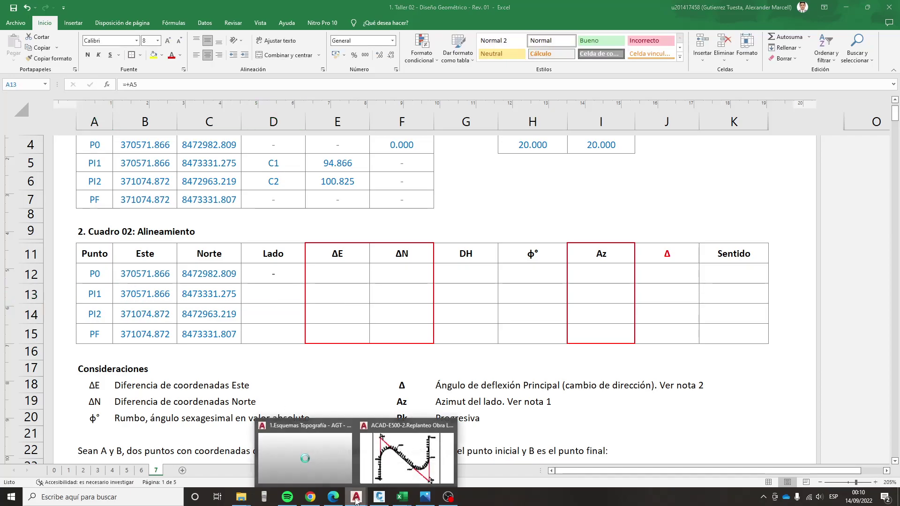
- Look at the P0–PI1 leg in the AutoCAD drawing, then return to the workbook
left_click(405, 457)
left_click_drag(170, 107, 208, 450)
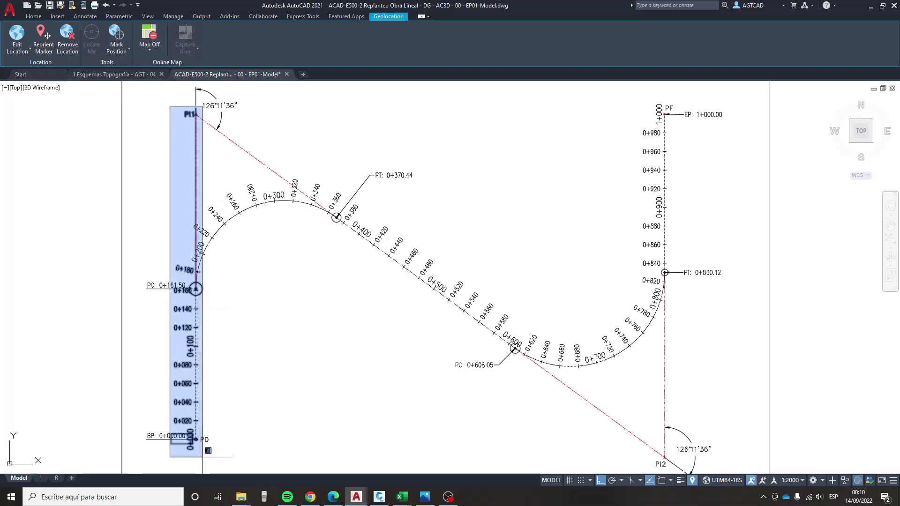
left_click(402, 497)
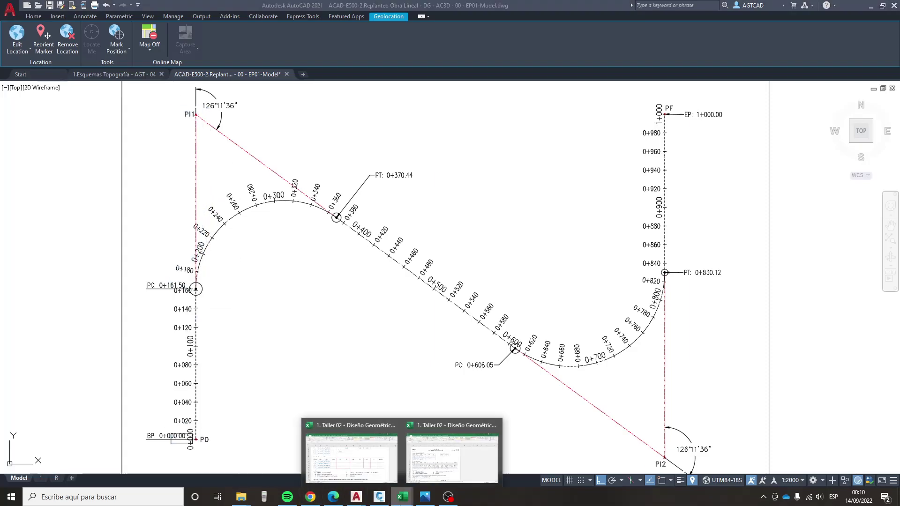
left_click(356, 457)
- Build a CONCAT formula in D13 joining A12, "-" and A13 to read P0-PI1
left_click(277, 295)
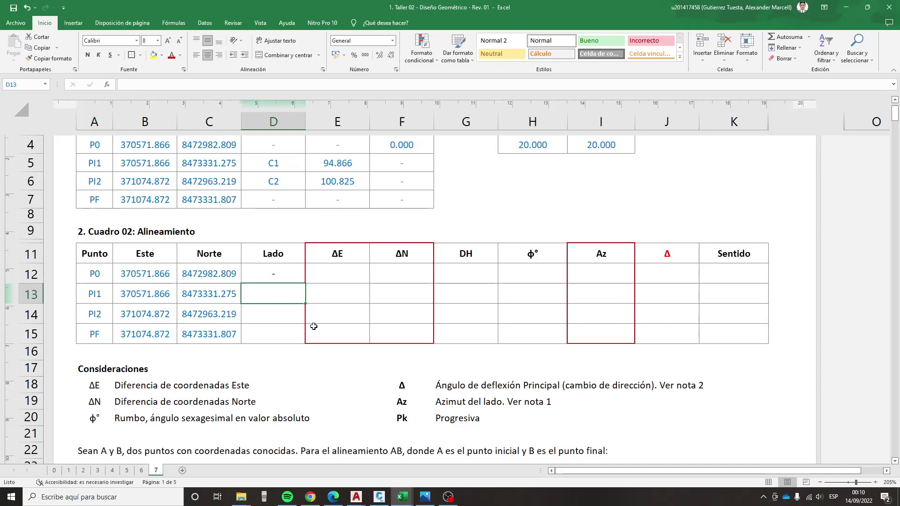
type("+CONC")
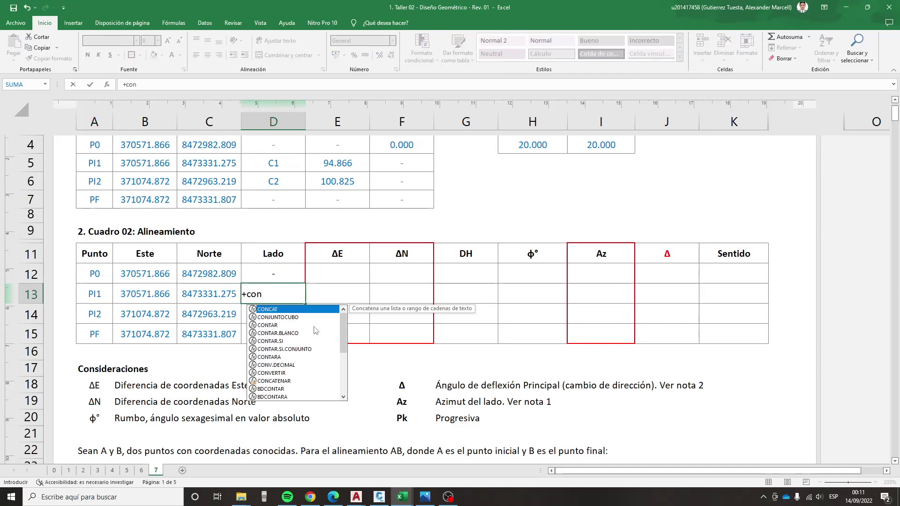
type("AT(")
key("Up")
key("Left")
key("Left")
key("Left")
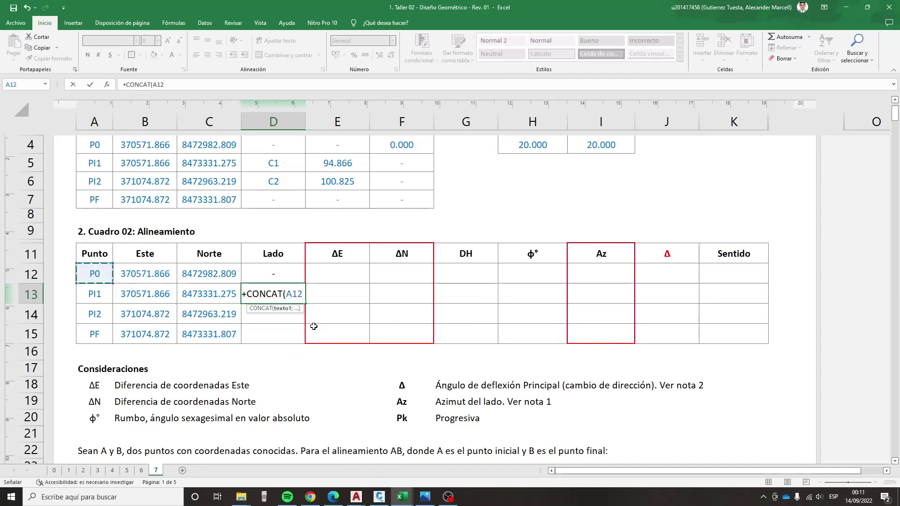
type(";\"-\"")
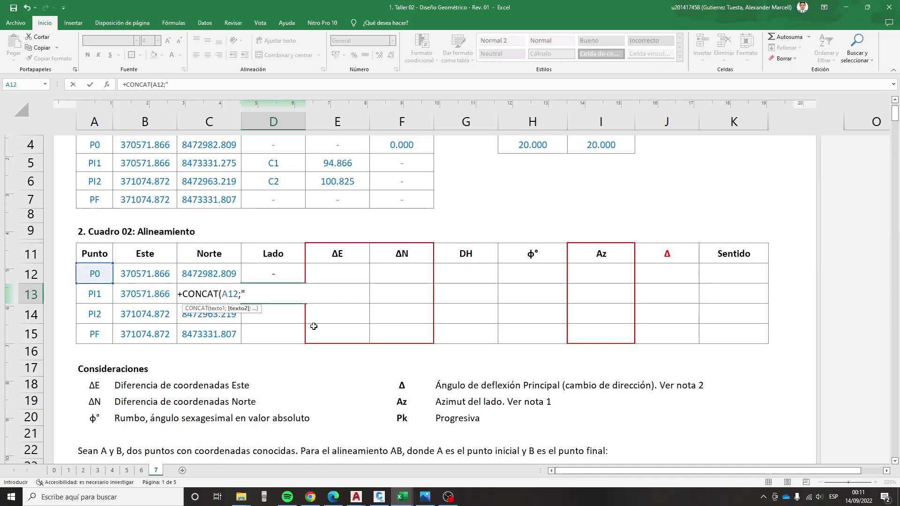
type(";")
key("Left")
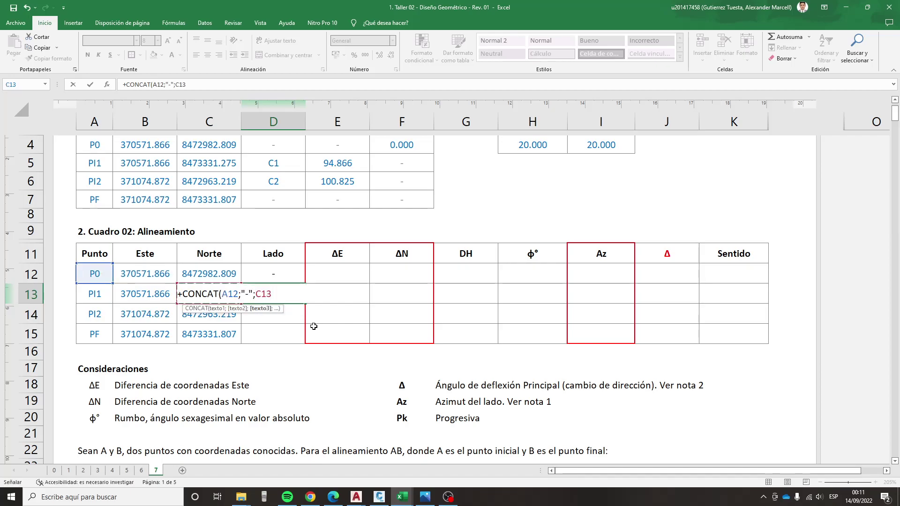
key("Left")
key("Left")
type(")")
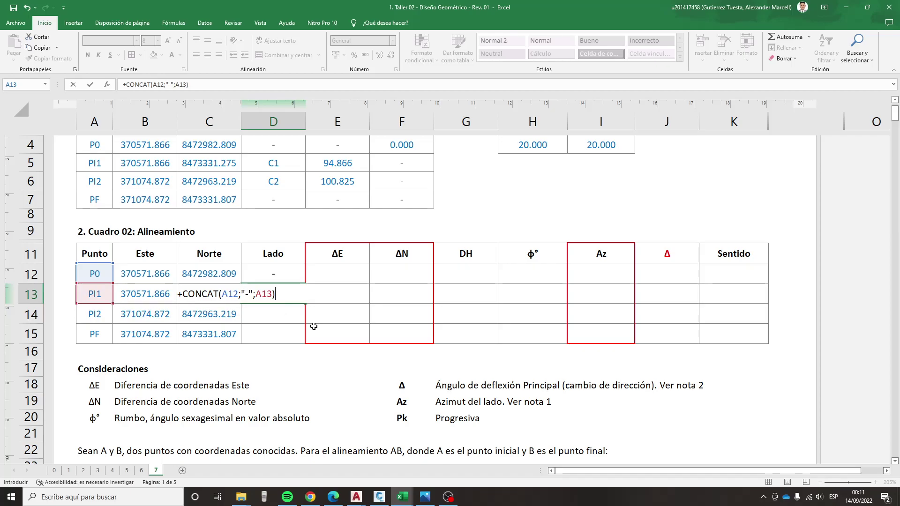
key("Return")
- Copy the D13 label formula down into D14:D15
key("Up")
key("ctrl+c")
key("Down")
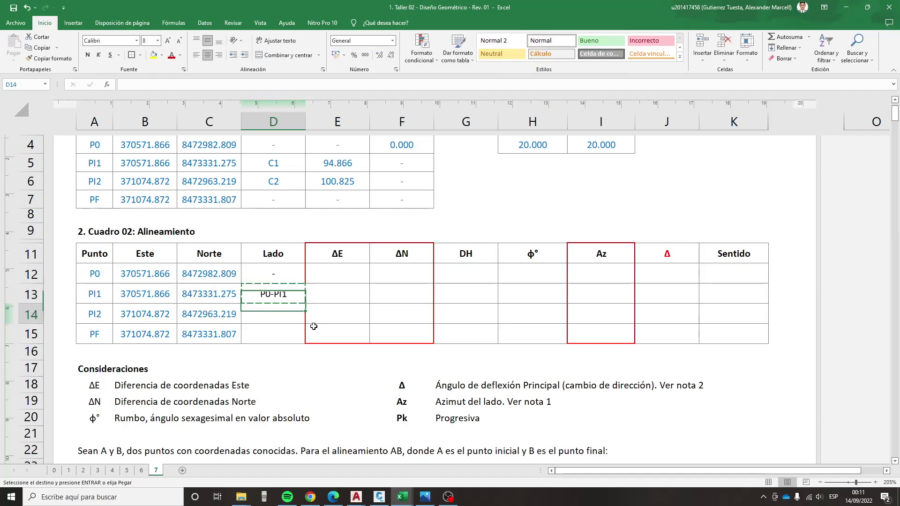
key("ctrl+v")
key("Down")
key("ctrl+v")
key("Escape")
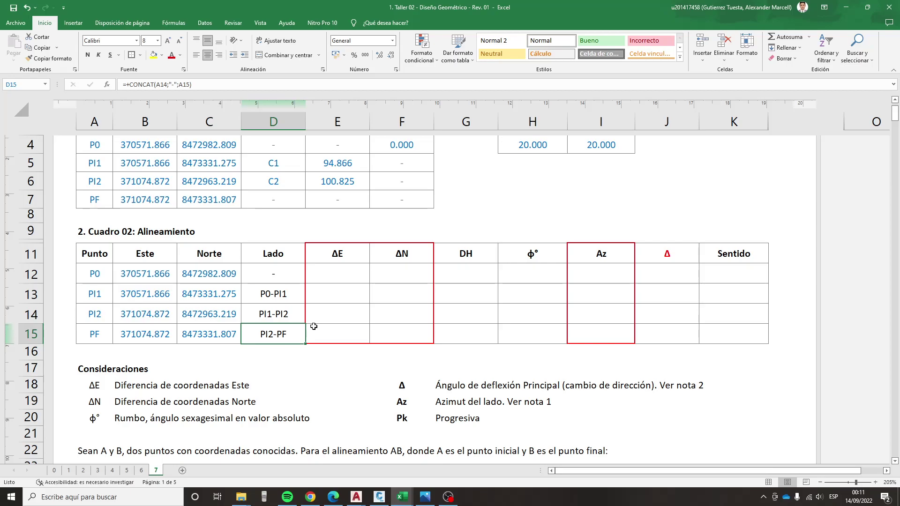
- Append ": L1" to the D13 formula so it reads P0-PI1: L1
key("Up")
key("Up")
key("F2")
key("Left")
type(";")
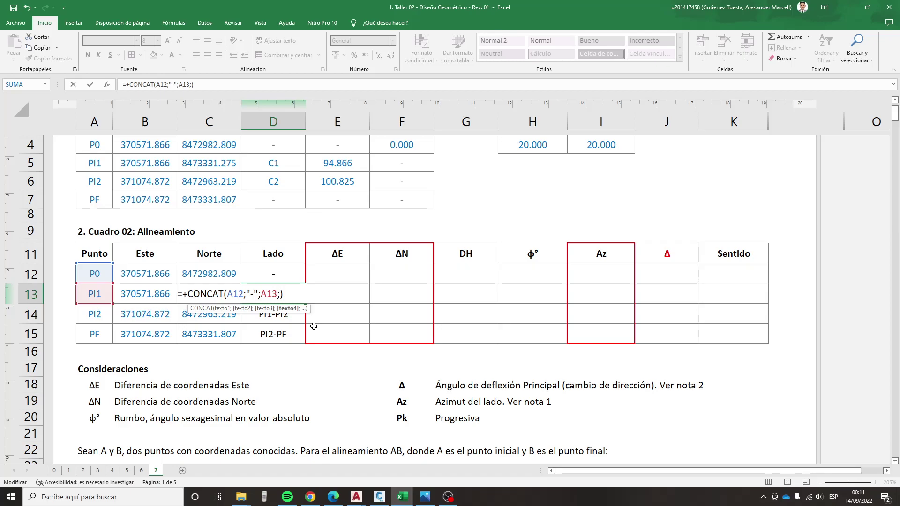
type("\"")
type(": L1")
type("2")
key("BackSpace")
type("\"")
key("ctrl+c")
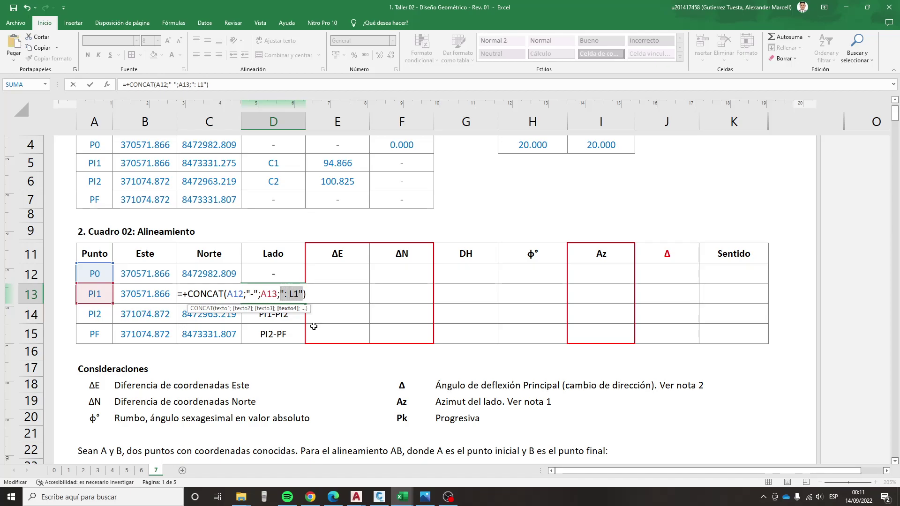
key("Return")
- Append ": L2" to the D14 formula so it reads PI1-PI2: L2
key("F2")
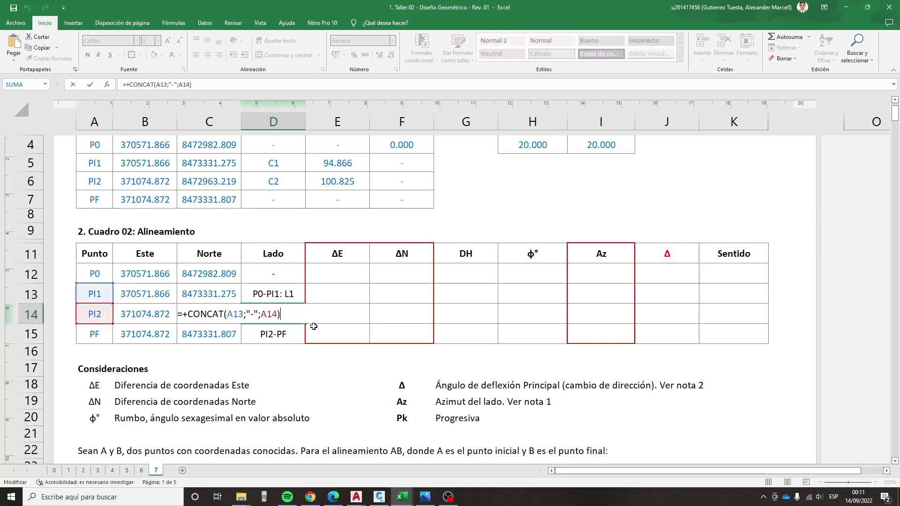
key("Left")
key("ctrl+v")
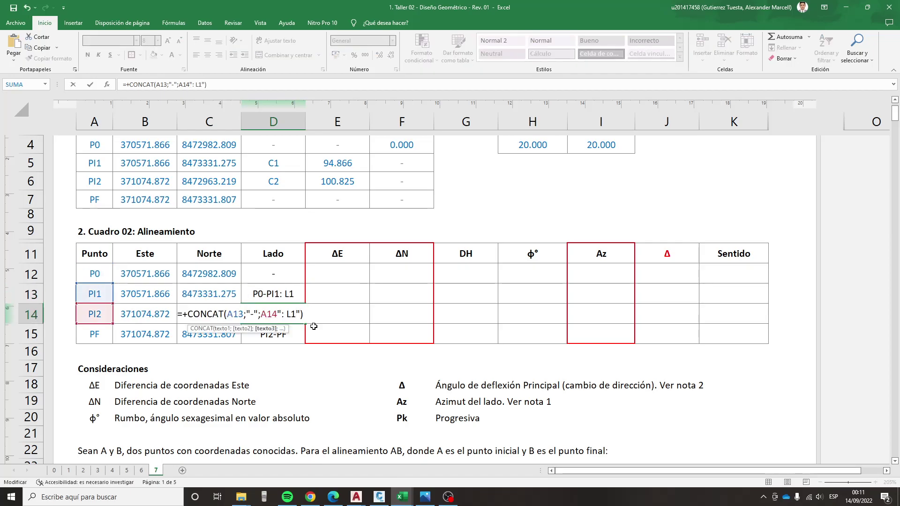
key("Left")
key("BackSpace")
type("2")
key("Return")
key("Return")
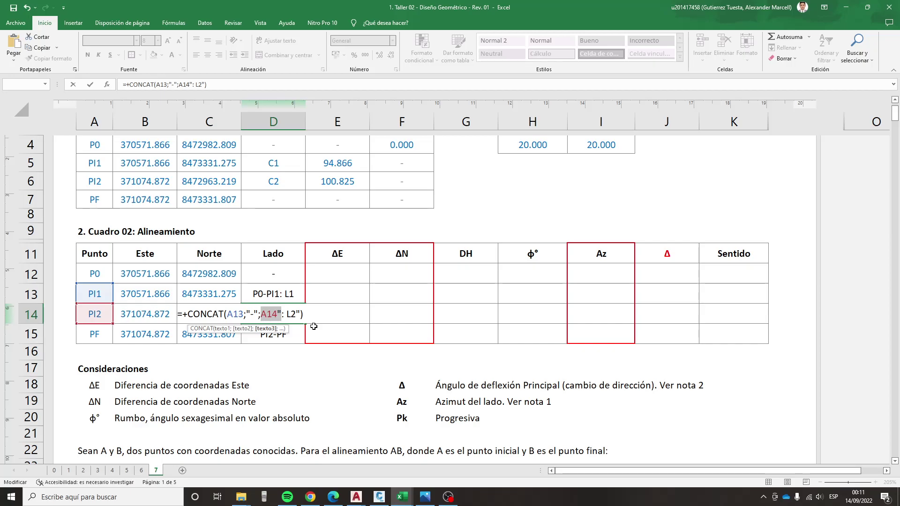
key("Right")
type(";")
key("shift+Right")
key("shift+Right")
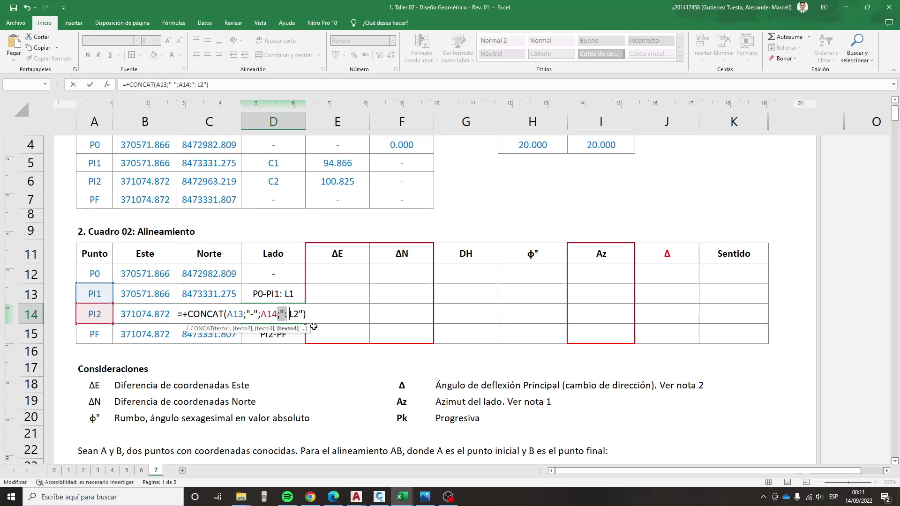
key("shift+Right")
key("shift+Right")
key("shift+Right")
key("Return")
- Append ": L3" to the D15 formula for PI2-PF: L3 and review the three labels
key("F2")
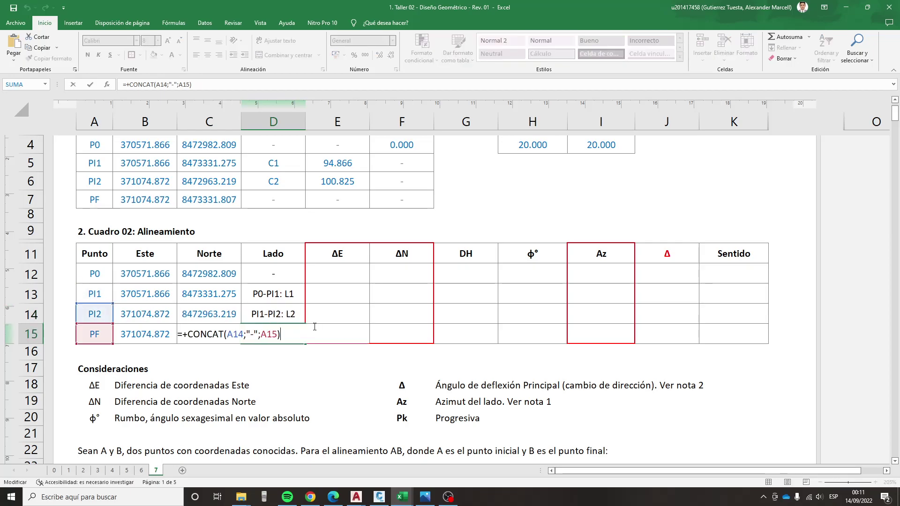
key("Left")
type(";\": L3\"")
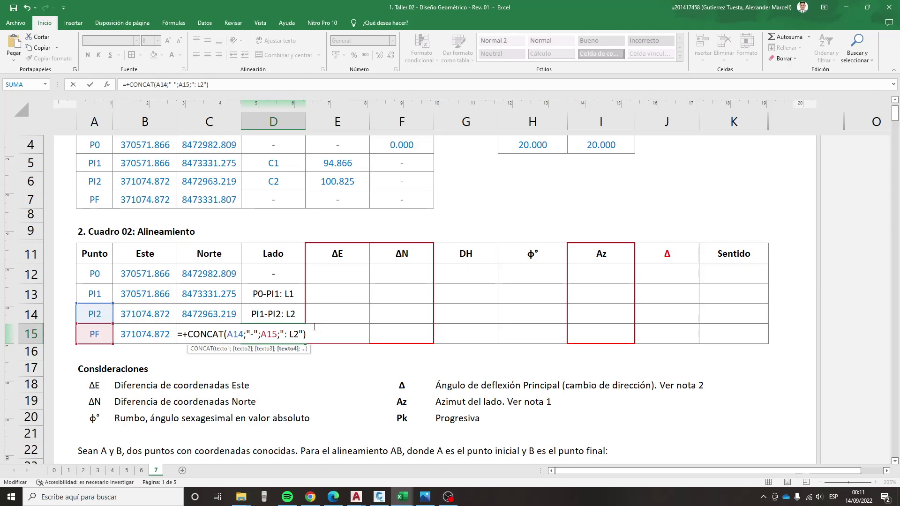
key("Return")
key("Up")
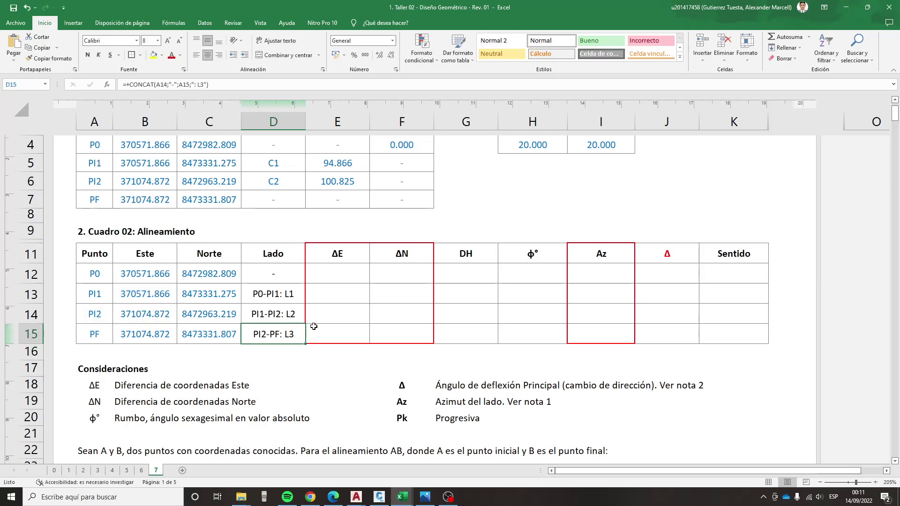
left_click_drag(600, 256, 588, 339)
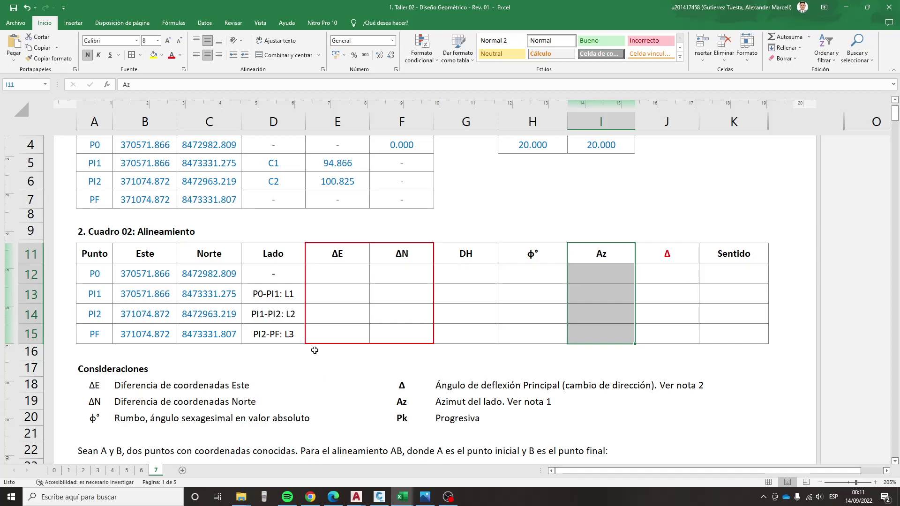
left_click_drag(296, 305, 281, 331)
mouse_move(355, 497)
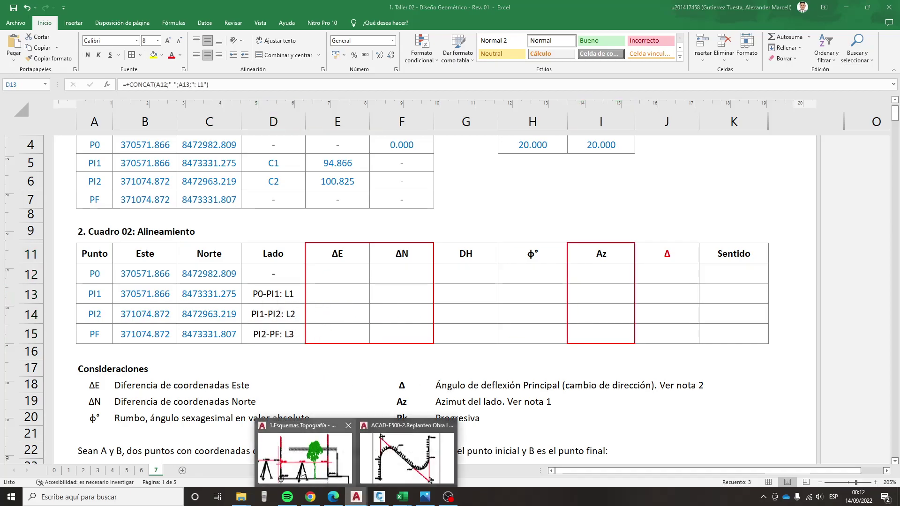
- Snip the AutoCAD alignment drawing area with the Snipping Tool
left_click(422, 452)
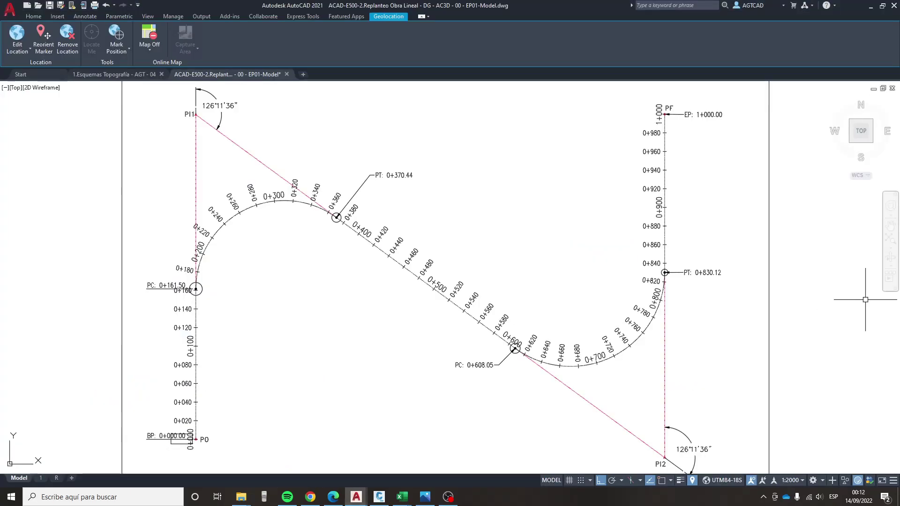
key("super")
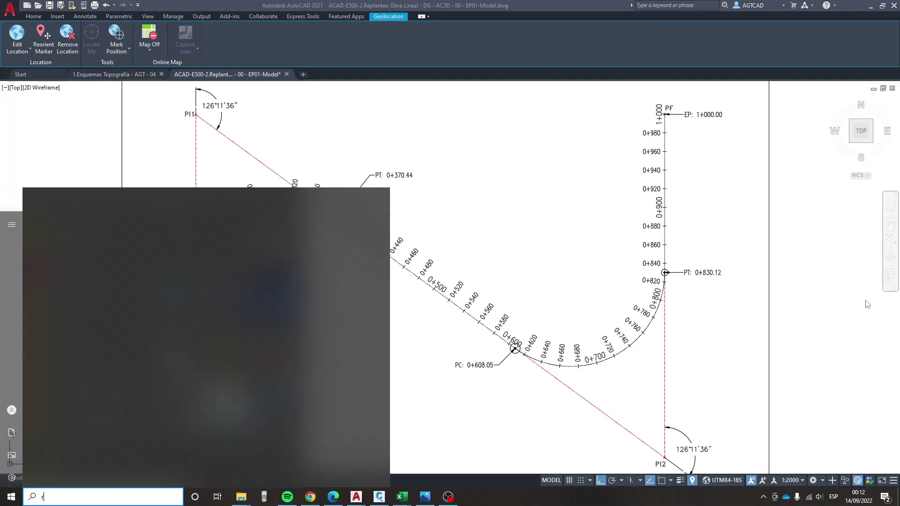
type("rec")
key("Return")
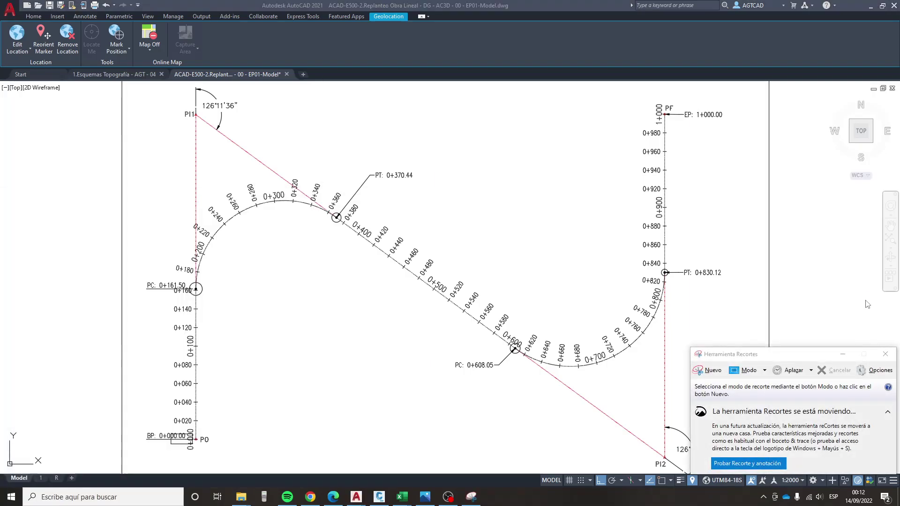
left_click(708, 370)
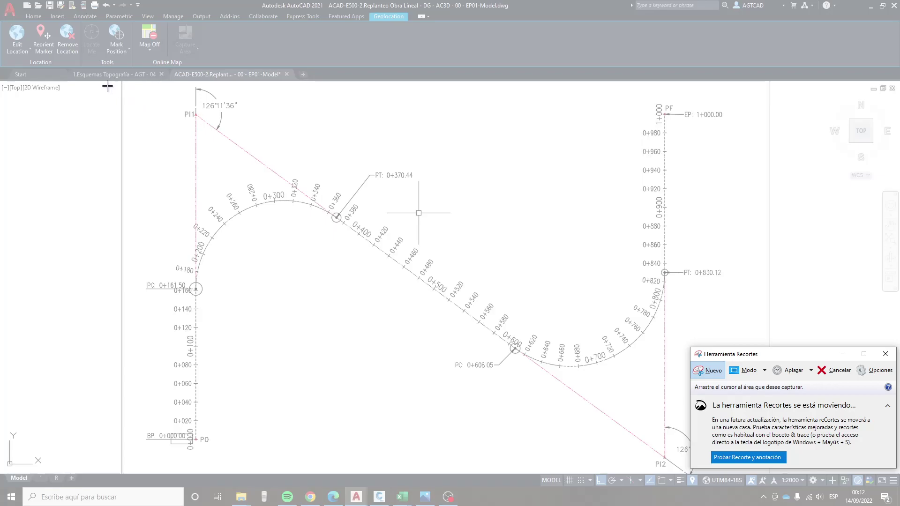
mouse_move(107, 84)
left_mouse_down()
mouse_move(559, 362)
mouse_move(780, 472)
left_mouse_up()
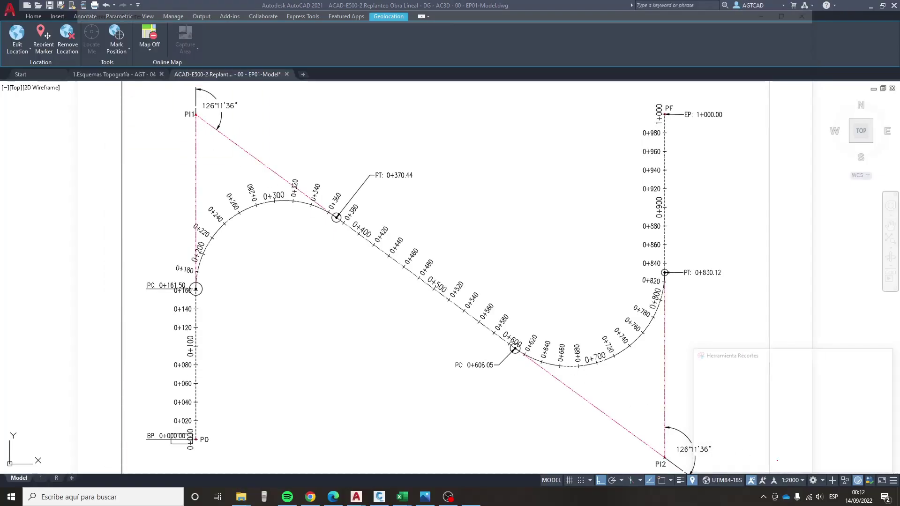
- Trace the tangents from P0 through PI1 and PI2 to PF with the yellow highlighter, then return to Excel
left_click(272, 33)
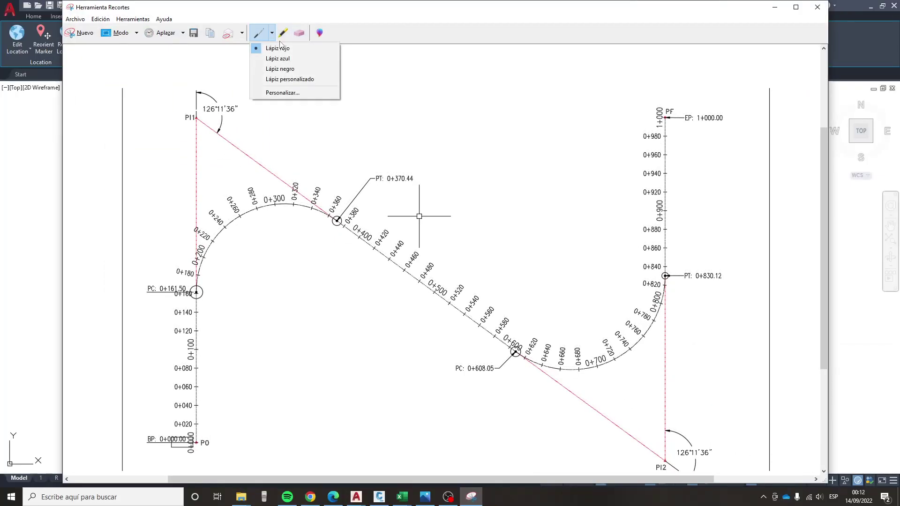
left_click(281, 48)
left_click(283, 33)
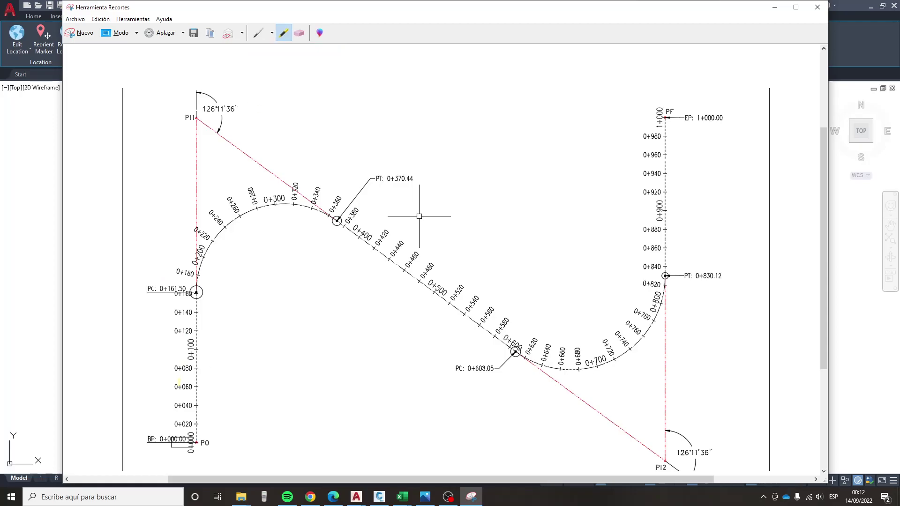
mouse_move(191, 453)
left_mouse_down()
mouse_move(202, 185)
mouse_move(187, 74)
mouse_move(181, 88)
mouse_move(220, 133)
mouse_move(342, 224)
mouse_move(403, 257)
mouse_move(687, 474)
mouse_move(667, 446)
mouse_move(666, 206)
mouse_move(654, 101)
left_mouse_up()
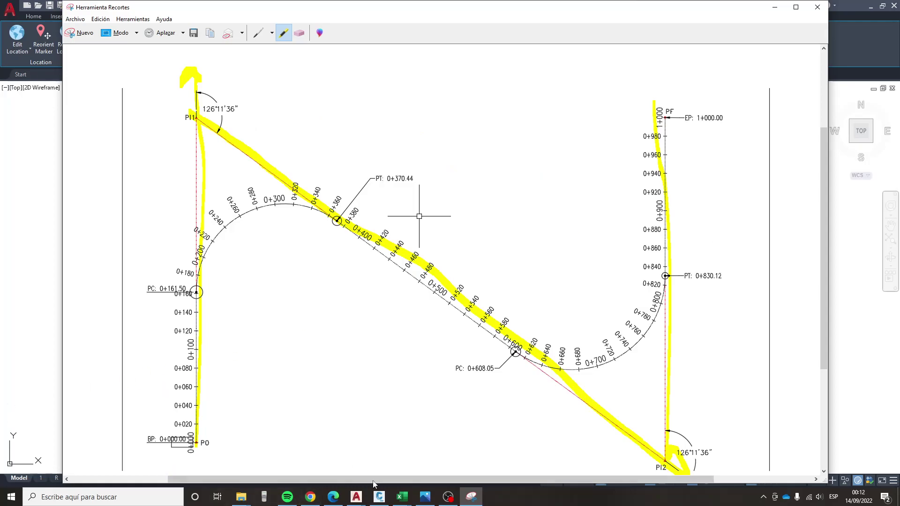
left_click(402, 497)
left_click(345, 473)
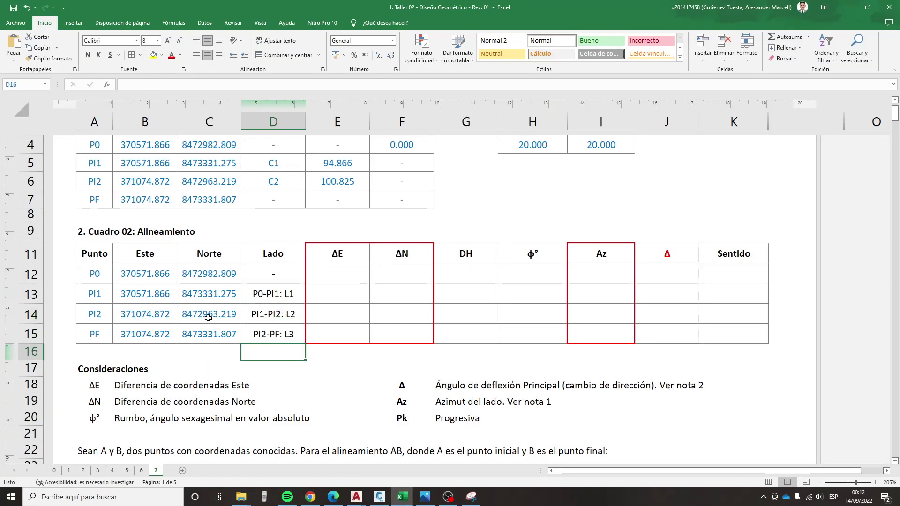
- Point out the Punto, Este, Norte and Az columns, then select the ΔE, ΔN and Az Consideraciones rows below
left_click_drag(95, 254, 201, 336)
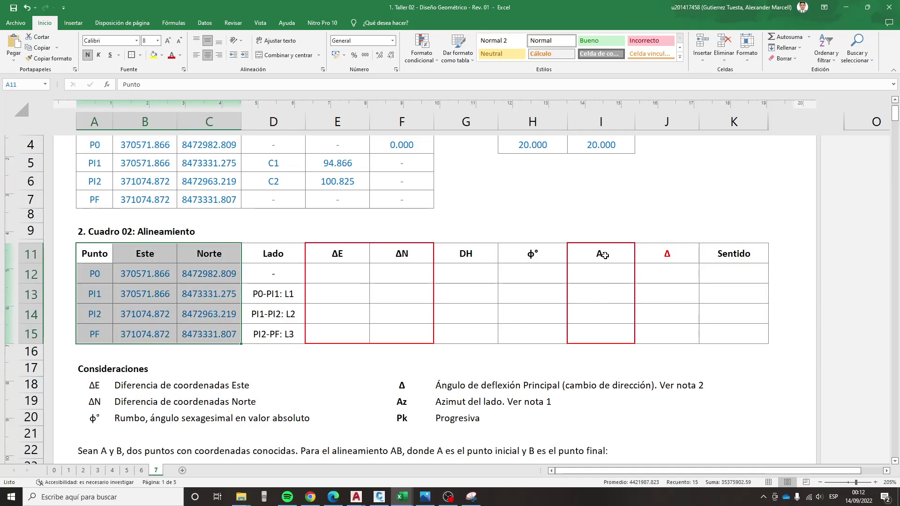
left_click_drag(605, 255, 577, 336)
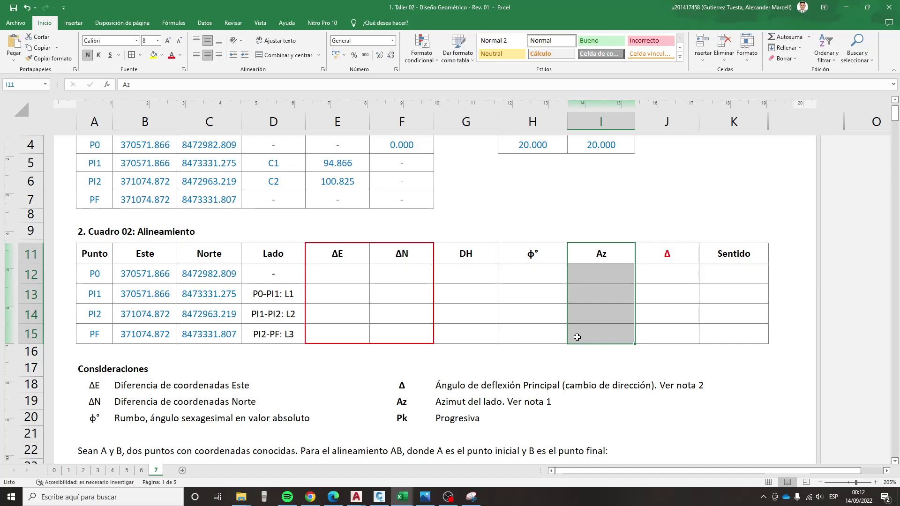
left_click(339, 253)
left_click(388, 252)
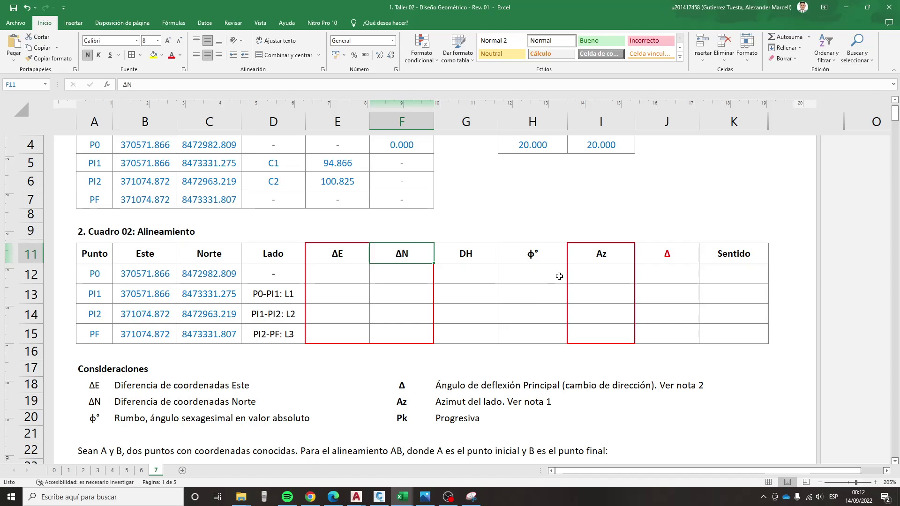
scroll(260, 346, "down", 2)
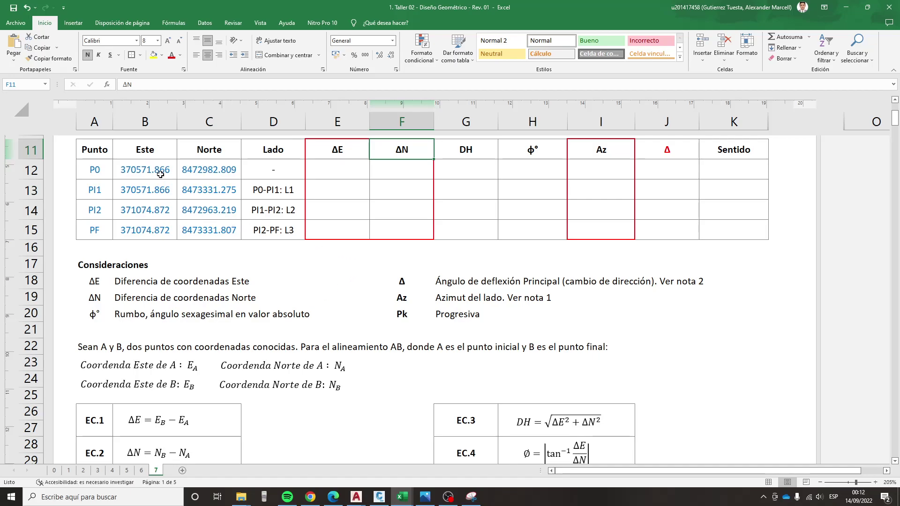
left_click_drag(101, 150, 731, 149)
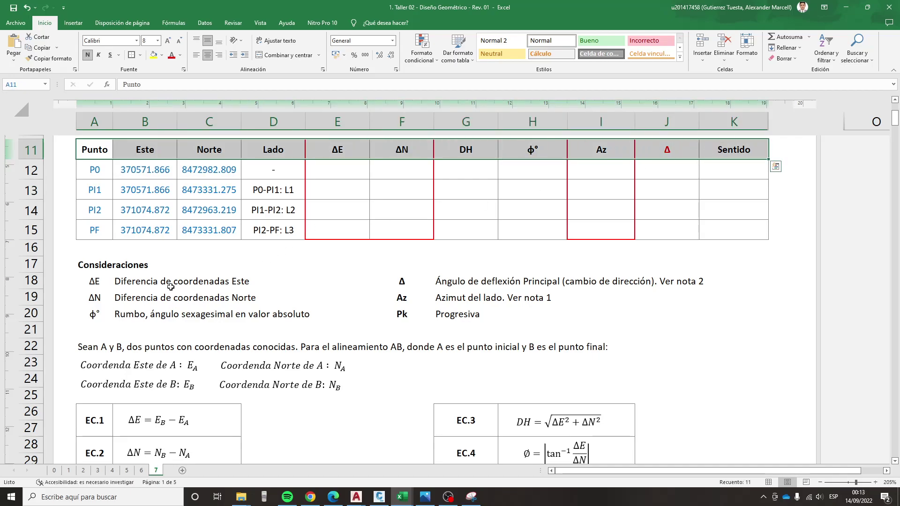
left_click(94, 281)
left_click_drag(94, 281, 617, 320)
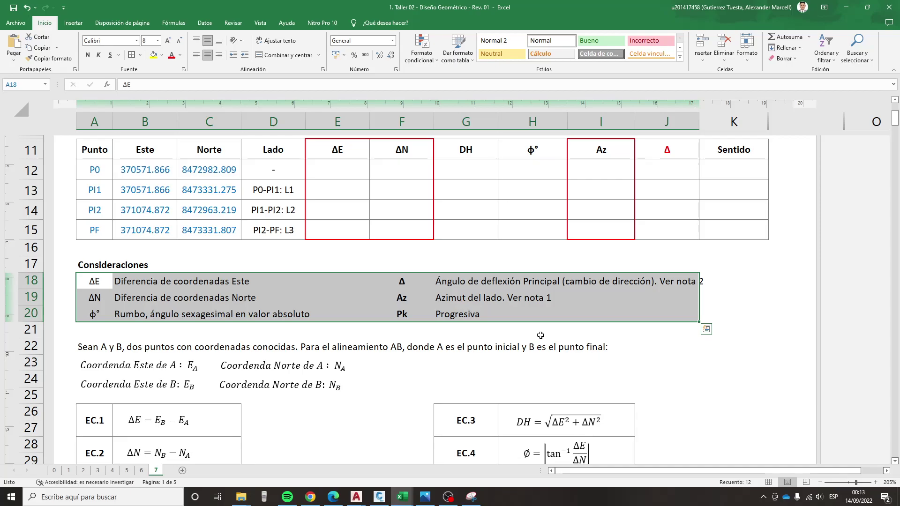
scroll(548, 332, "down", 1)
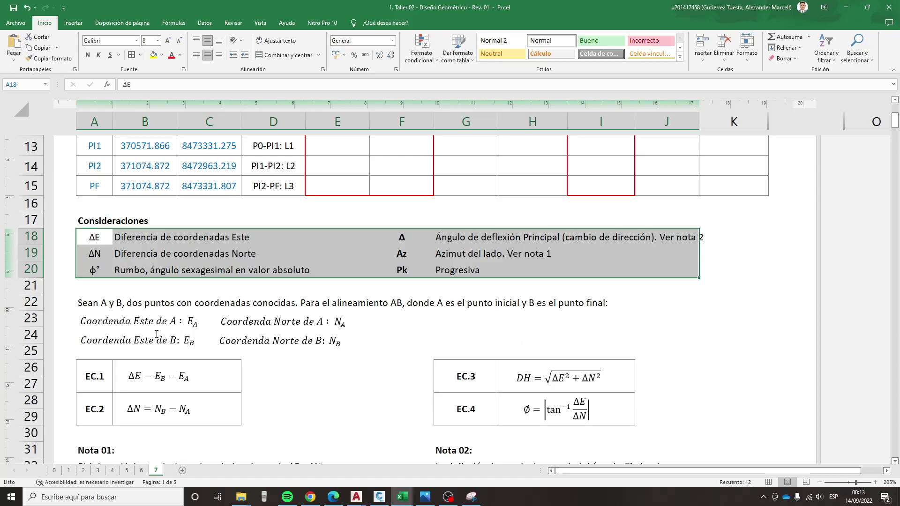
left_click(85, 305)
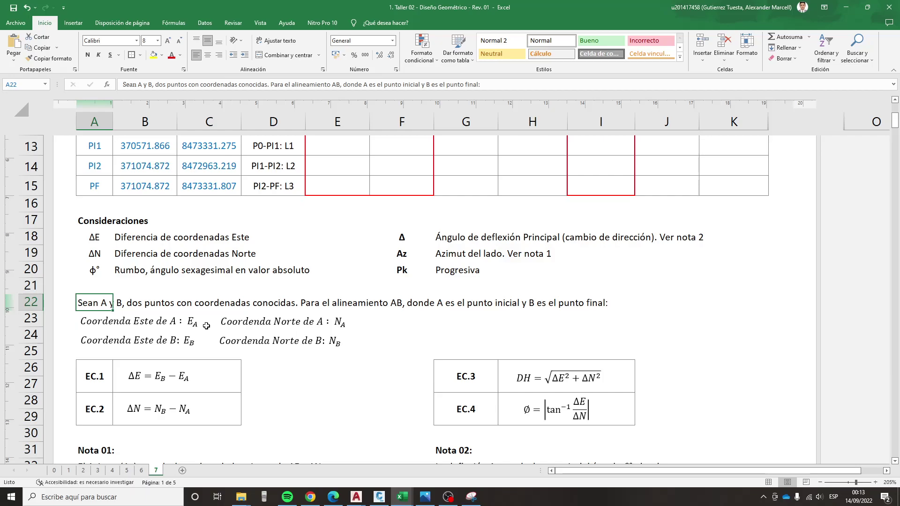
left_click(191, 323)
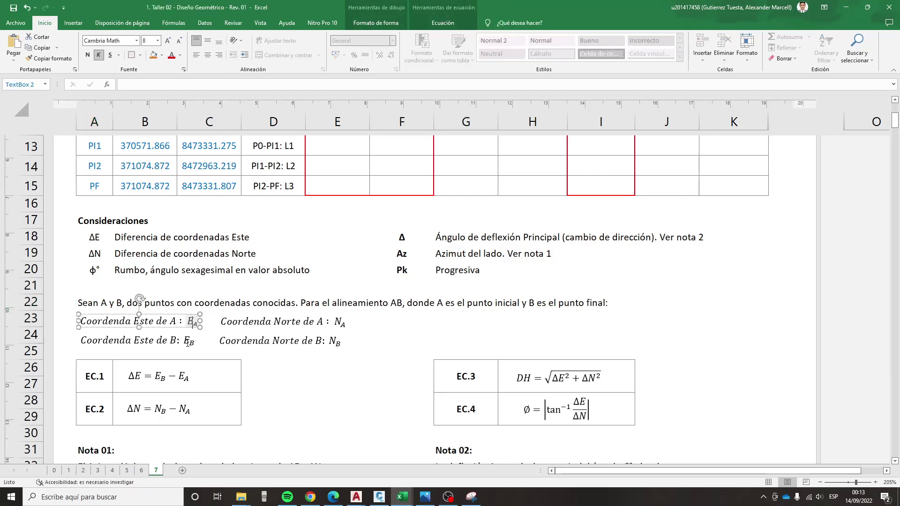
left_click(342, 324)
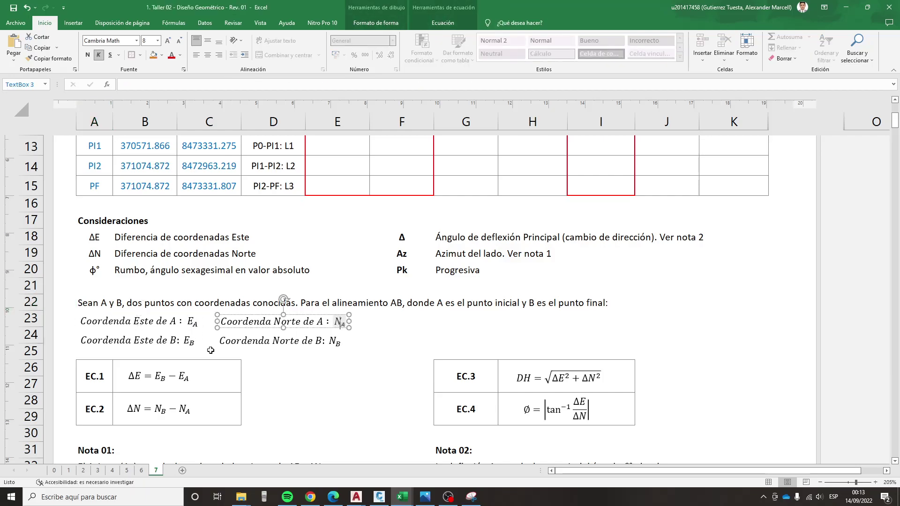
left_click(192, 341)
left_click(337, 344)
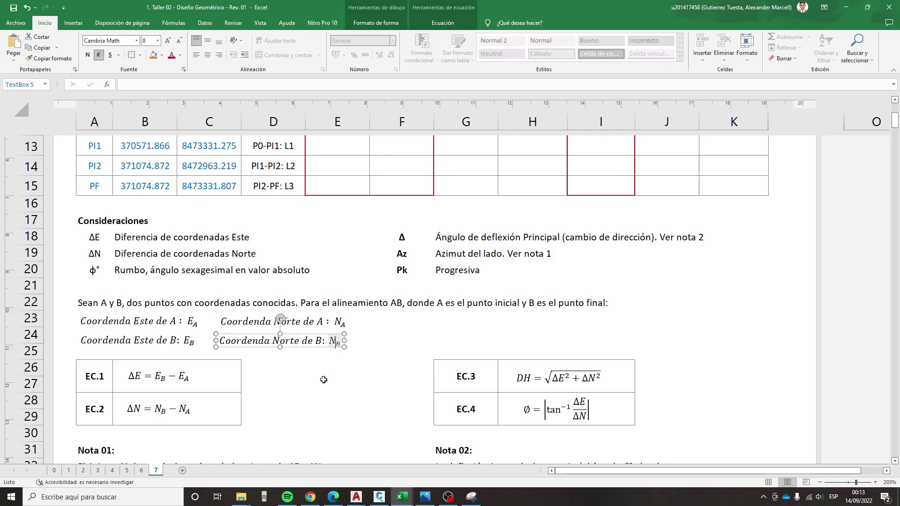
left_click(296, 391)
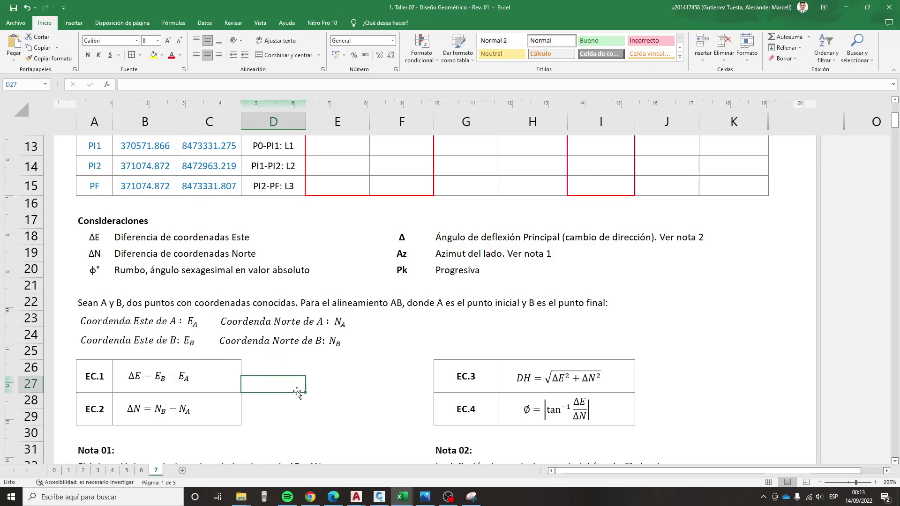
double_click(130, 377)
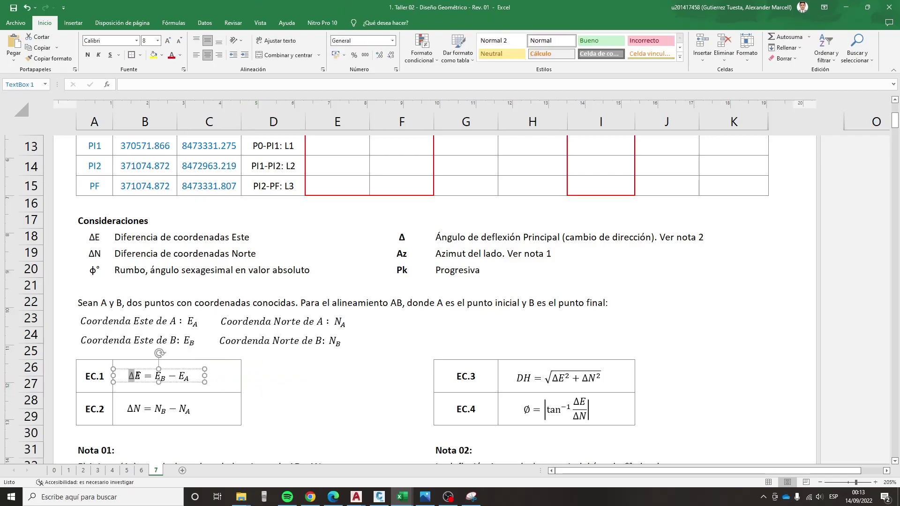
left_click(129, 408)
left_click(295, 400)
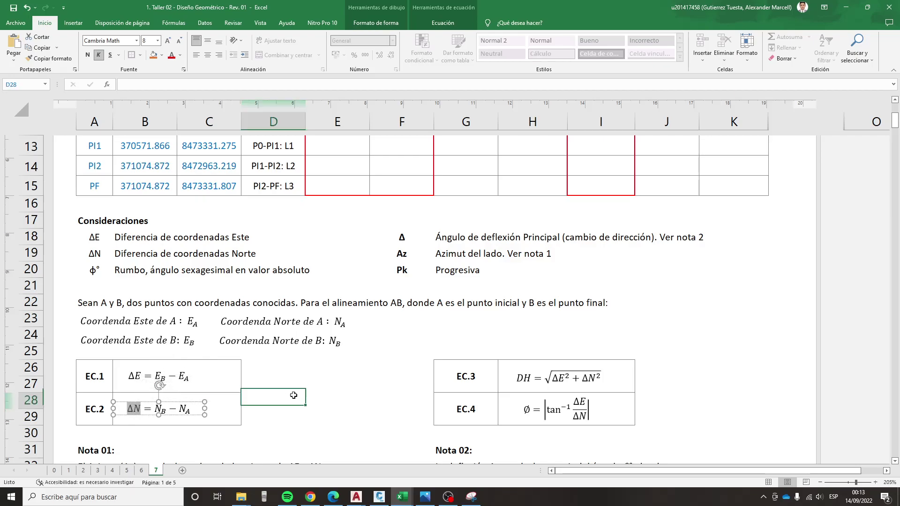
left_click(129, 376)
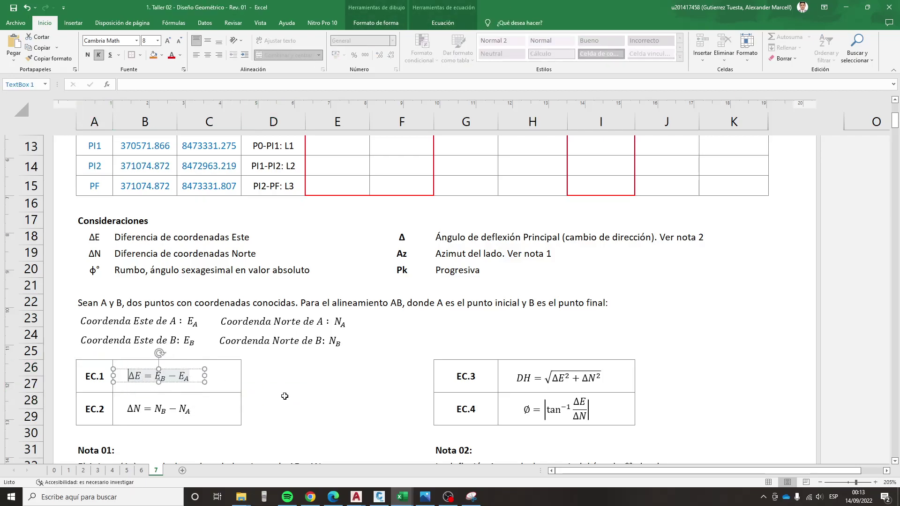
left_click(310, 399)
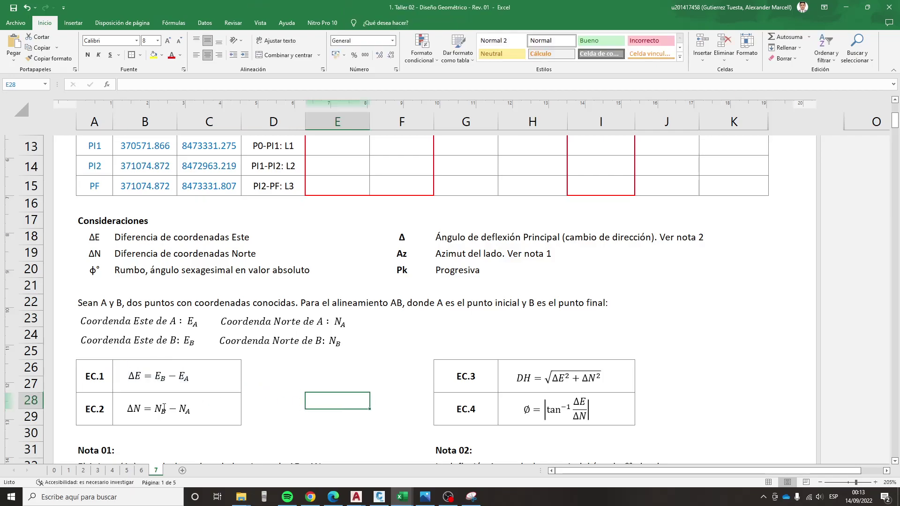
left_click(94, 408)
left_click(136, 414)
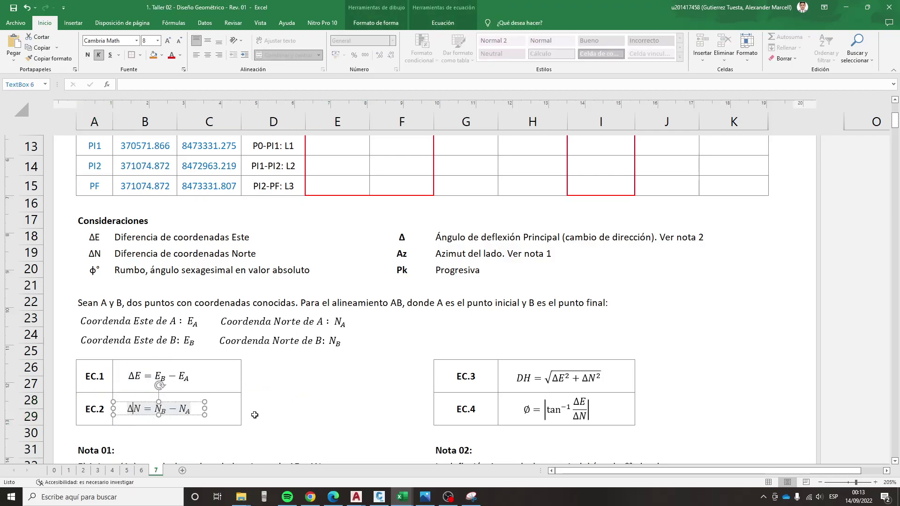
left_click(251, 416)
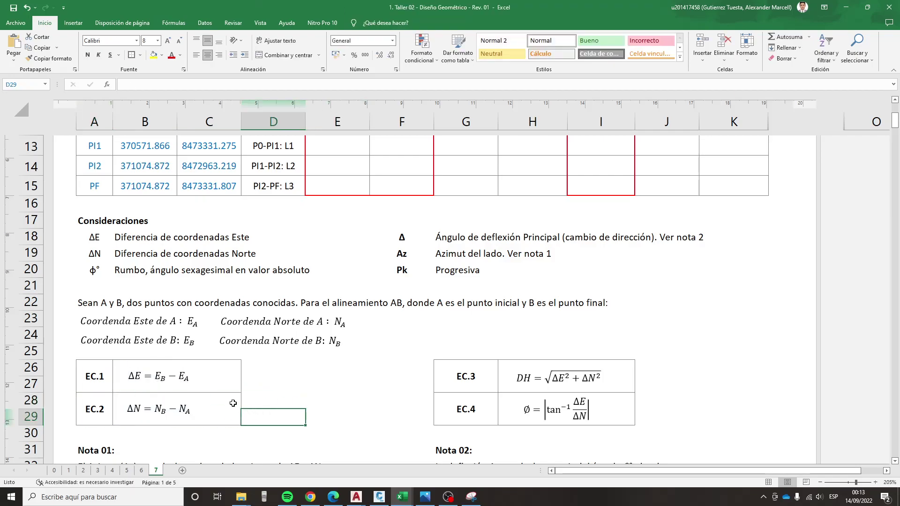
left_click(97, 302)
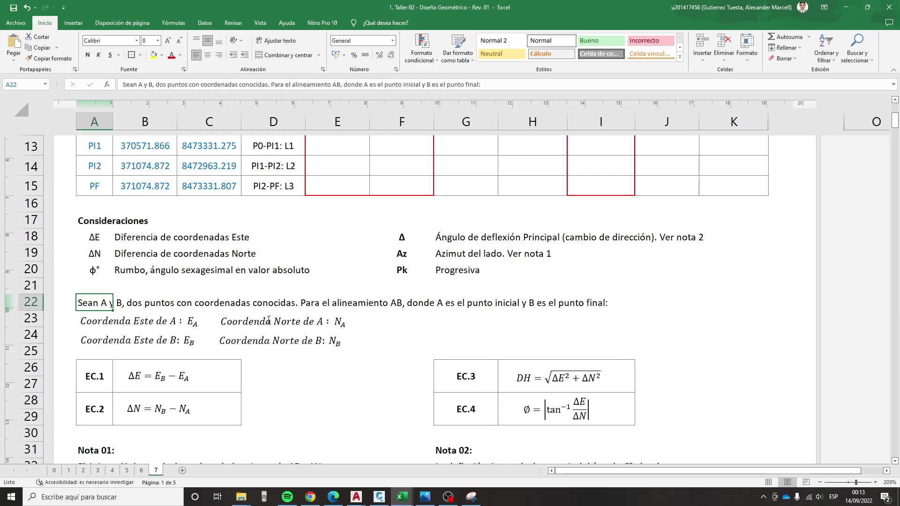
left_click(137, 370)
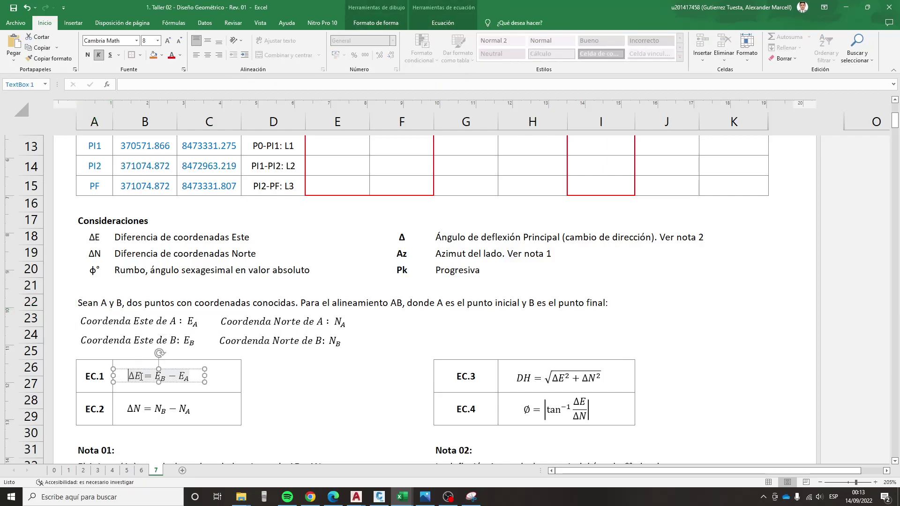
double_click(158, 376)
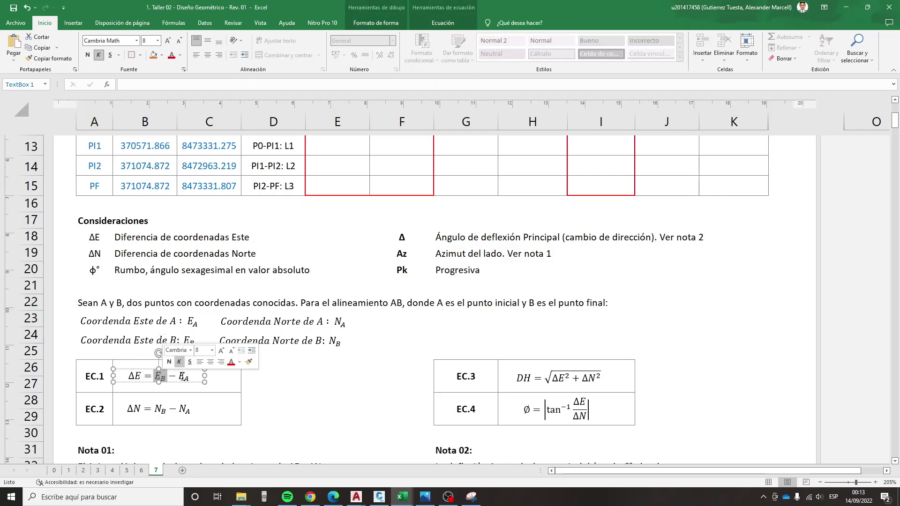
double_click(181, 376)
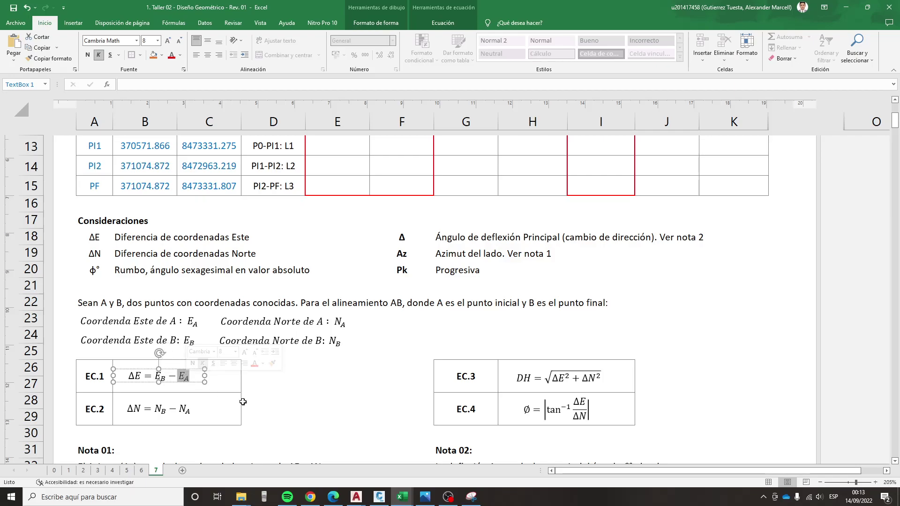
left_click(163, 411)
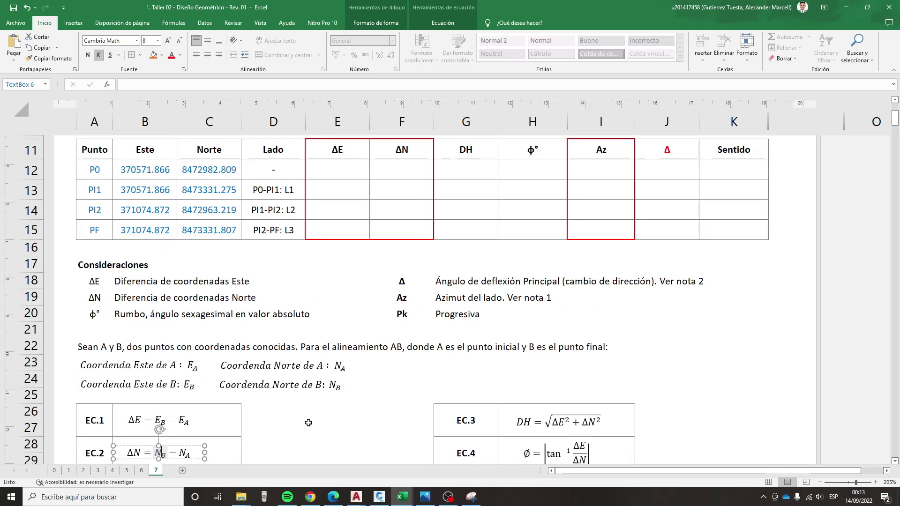
scroll(303, 415, "up", 2)
scroll(302, 412, "down", 2)
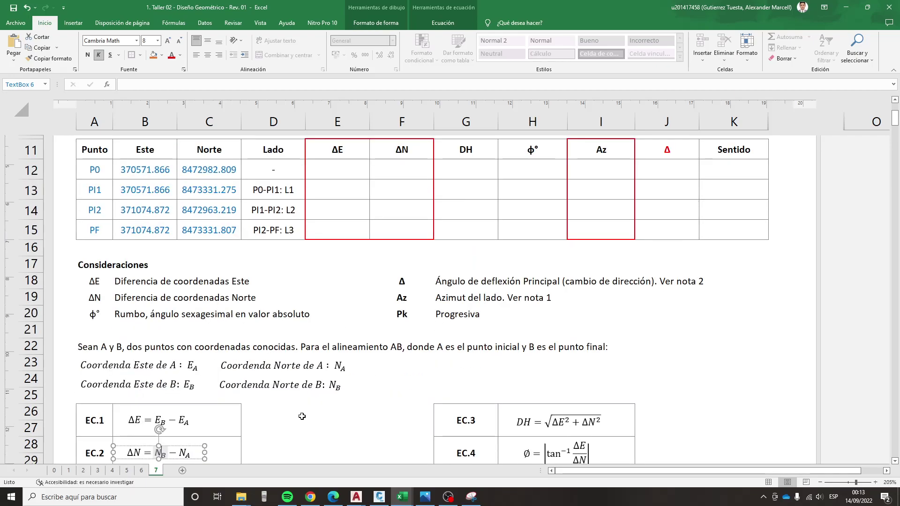
scroll(181, 404, "up", 3)
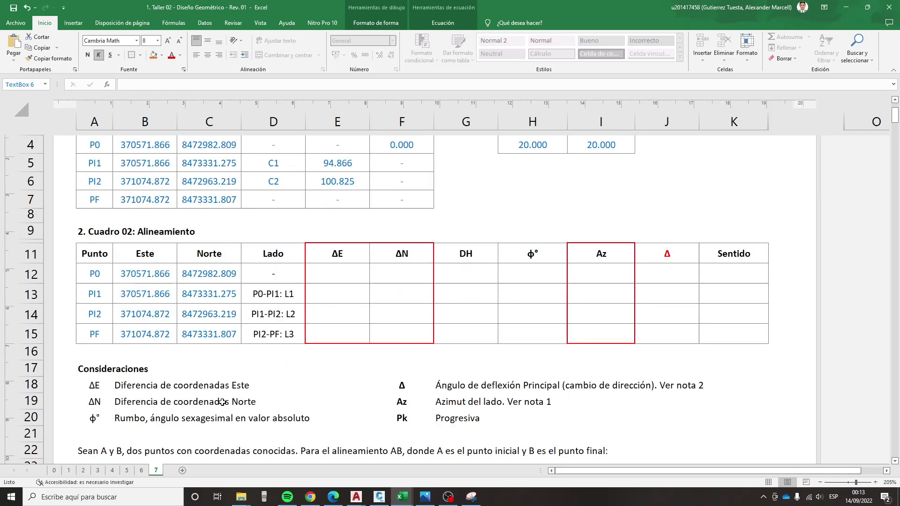
- Enter dashes in P0's ΔE and ΔN cells E12 and F12
left_click(316, 288)
left_click(321, 276)
type("-")
key("Return")
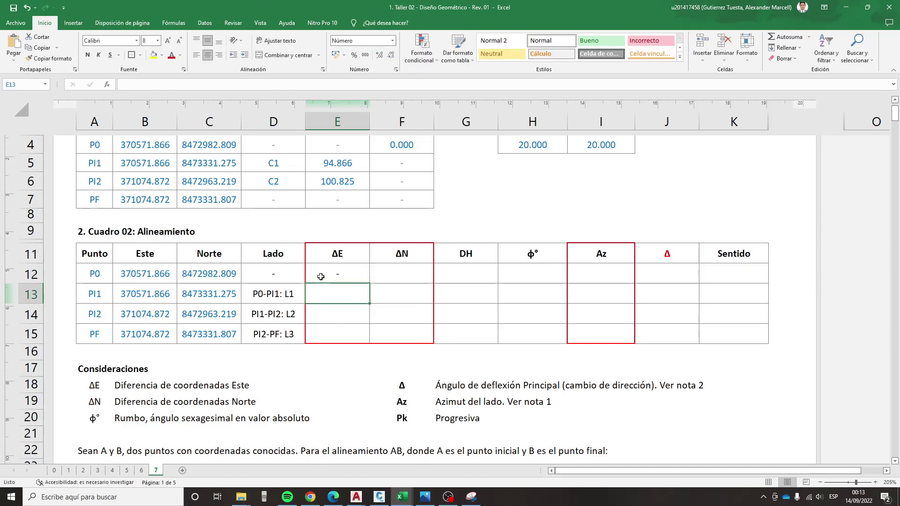
key("Up")
key("Right")
type("-")
key("Return")
- Enter the ΔE formula =B13-B12 in E13 for PI1
key("Left")
type("+")
key("Left")
key("Left")
key("Left")
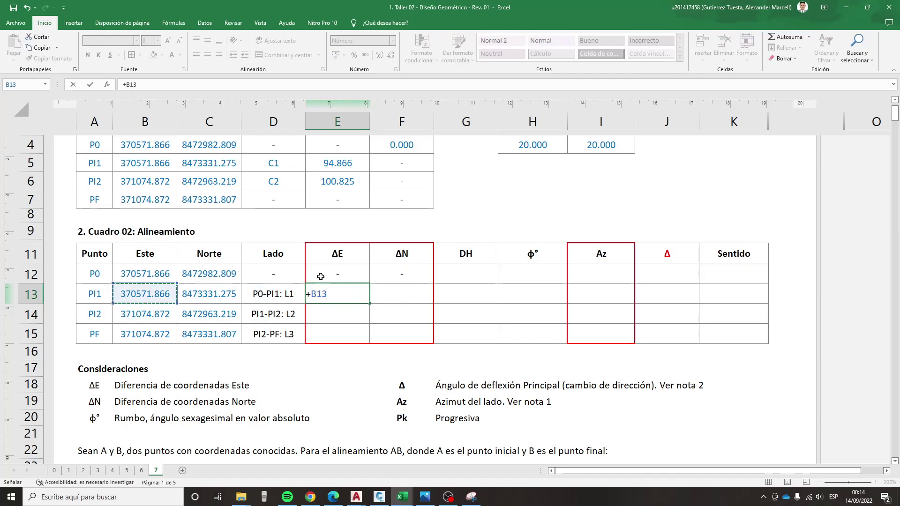
type("-")
key("Left")
key("Left")
key("Up")
key("Left")
key("Return")
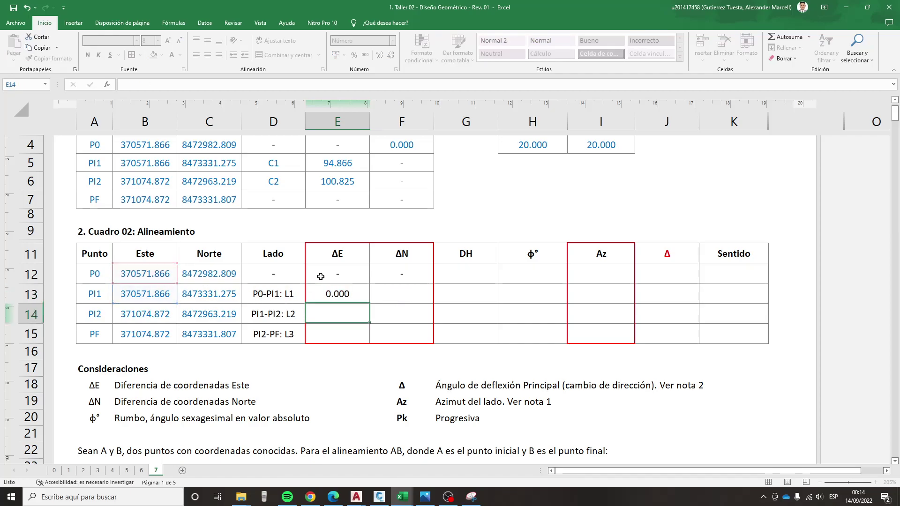
key("Up")
key("ctrl+c")
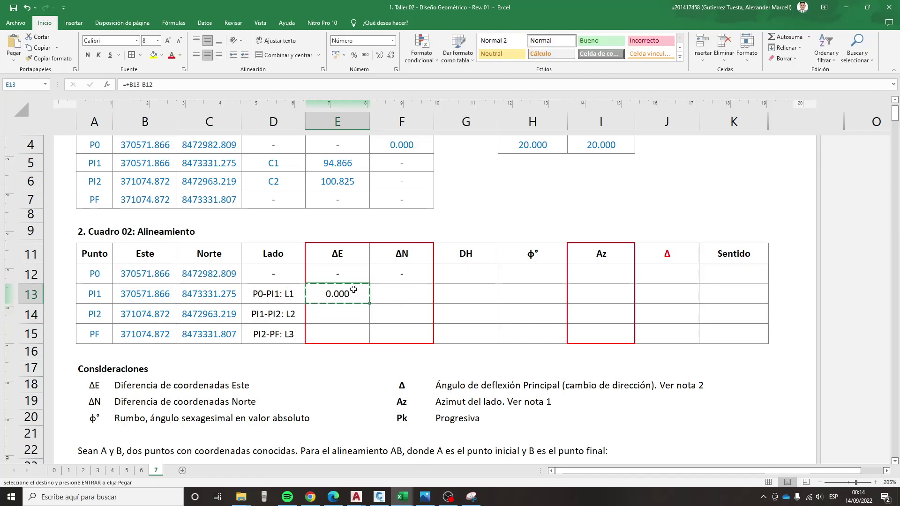
- Enter the ΔN formula =C13-C12 in F13 for PI1
left_click(412, 298)
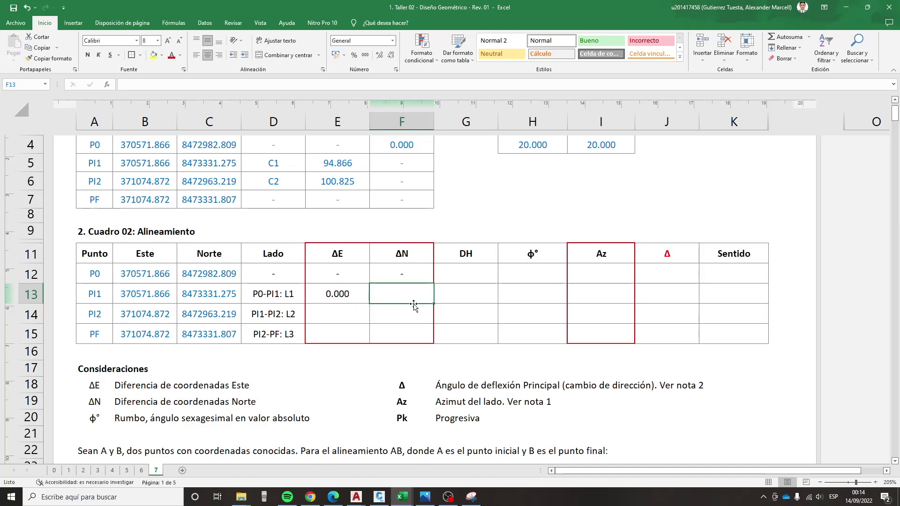
type("+")
key("Left")
key("Left")
key("Left")
type("-")
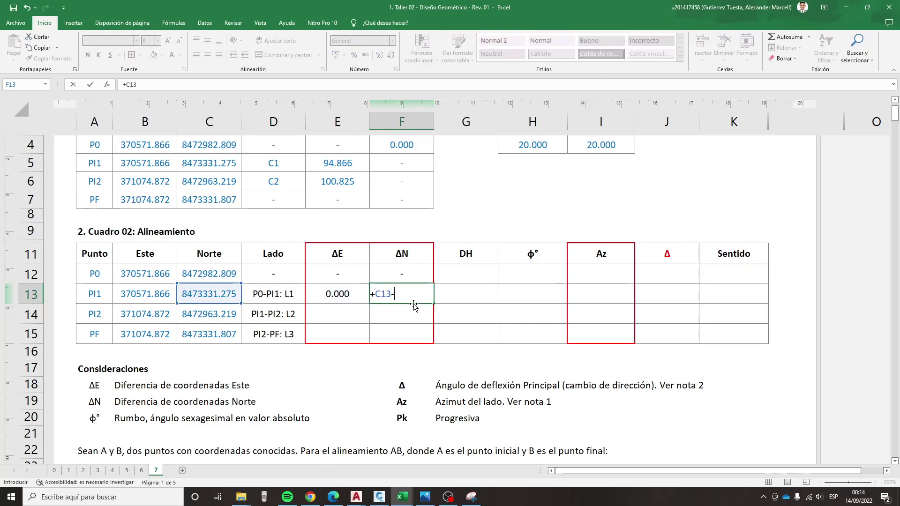
key("Left")
key("Left")
key("Left")
key("Up")
key("Return")
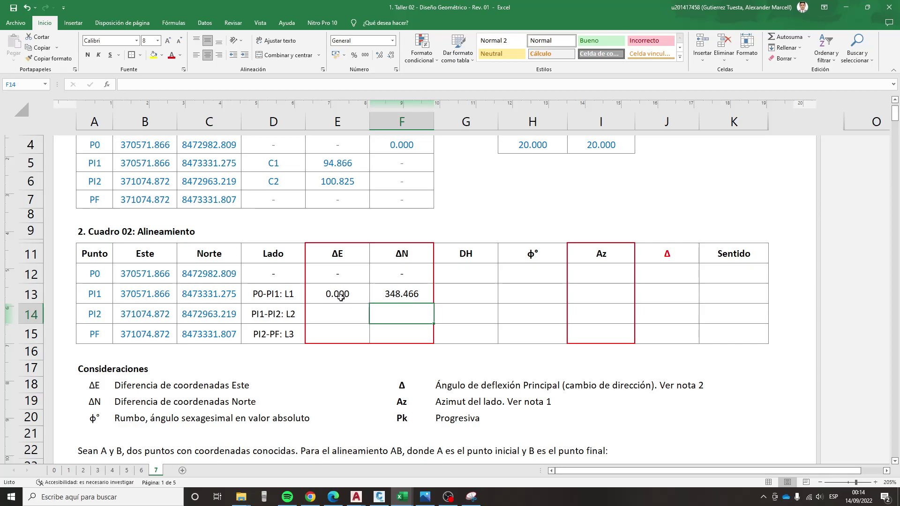
- Fill E13:F13 down to row 15, giving 0.000/348.466, 503.006/-368.056 and 0.000/368.588
left_click_drag(339, 296, 387, 294)
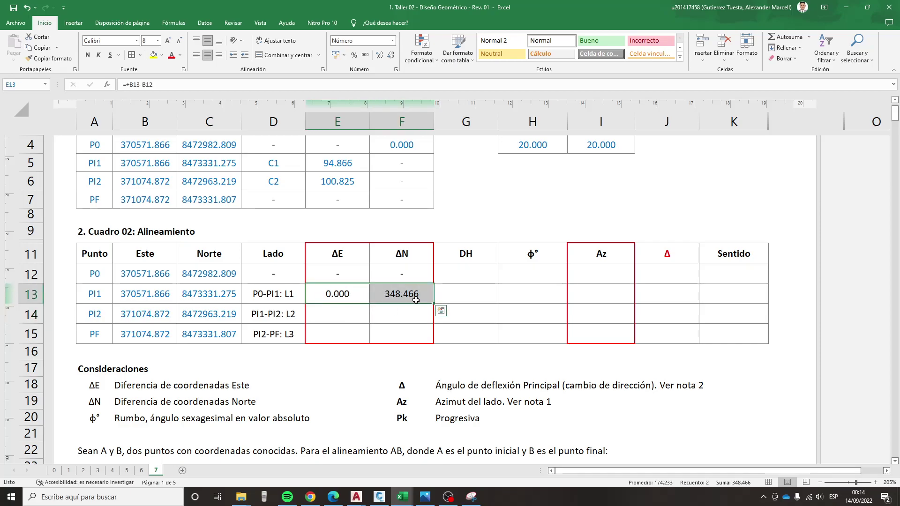
left_click_drag(434, 304, 435, 342)
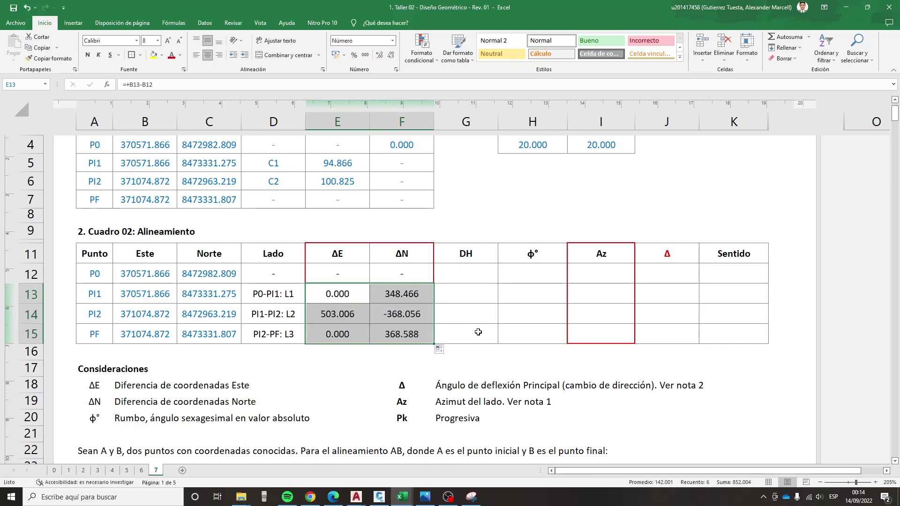
left_click(477, 333)
left_click_drag(338, 294, 387, 331)
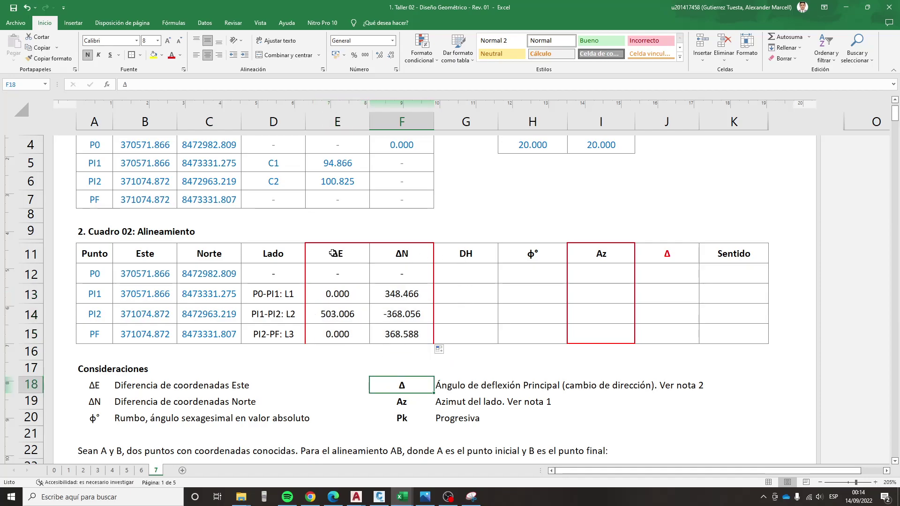
- Give the ΔE and ΔN columns E11:F15 a red outside border
mouse_move(332, 253)
left_mouse_down()
mouse_move(396, 320)
mouse_move(396, 335)
left_mouse_up()
left_click(139, 54)
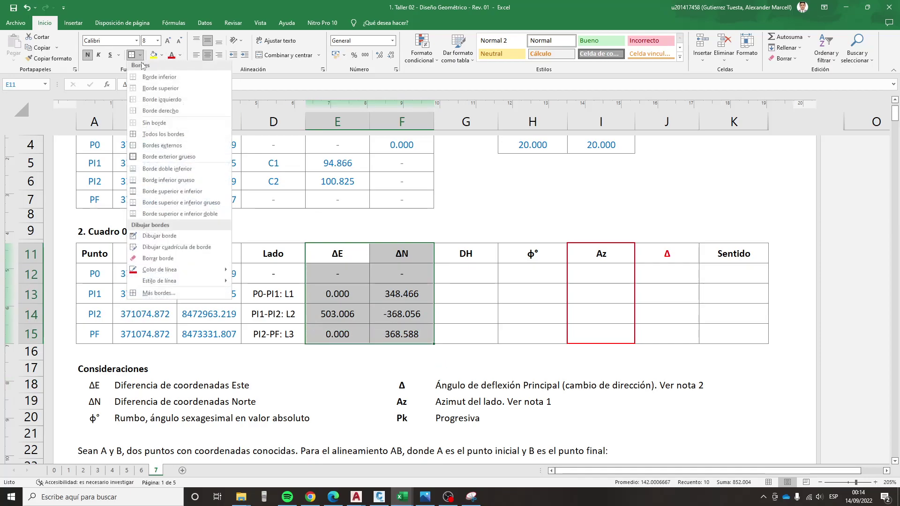
left_click(132, 55)
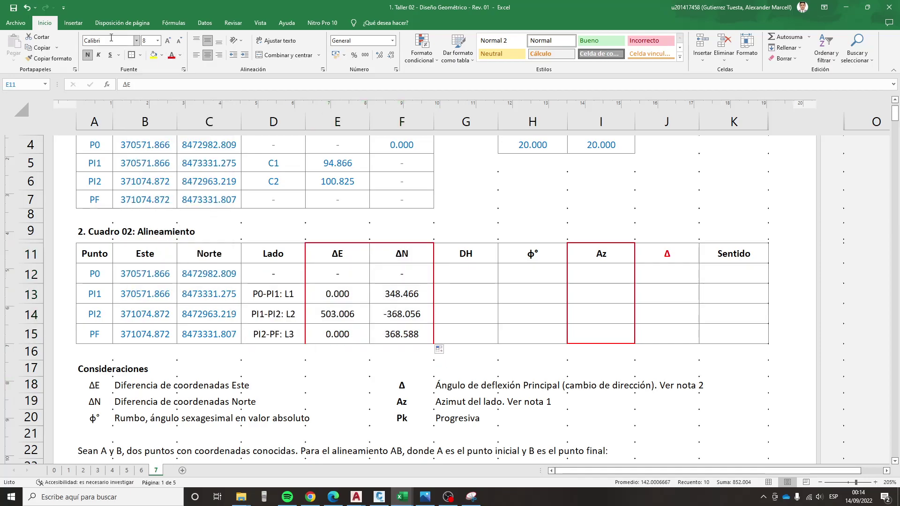
- Select the Lado labels and PI1's DH cell, then review the EC.3 equation DH = √(ΔE² + ΔN²)
left_click(465, 276)
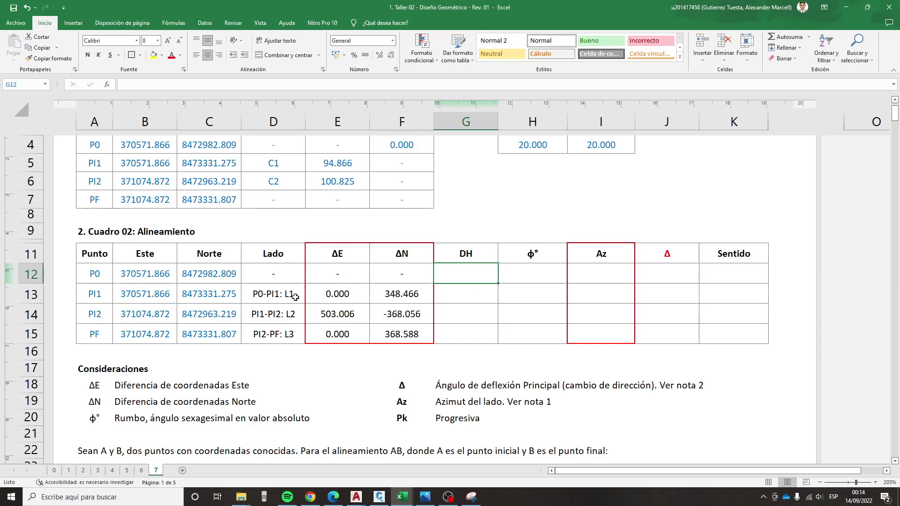
left_click_drag(273, 294, 290, 333)
left_click(467, 293)
scroll(467, 294, "down", 3)
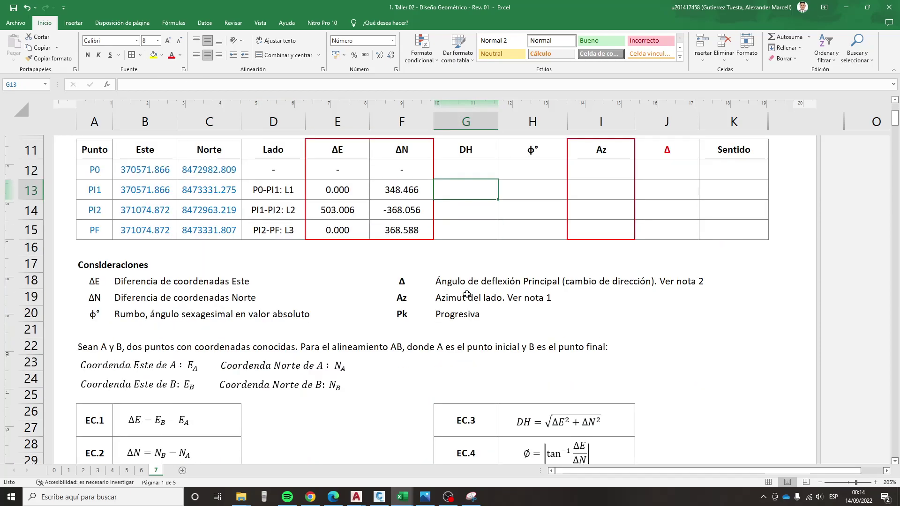
scroll(467, 293, "down", 1)
left_click(470, 323)
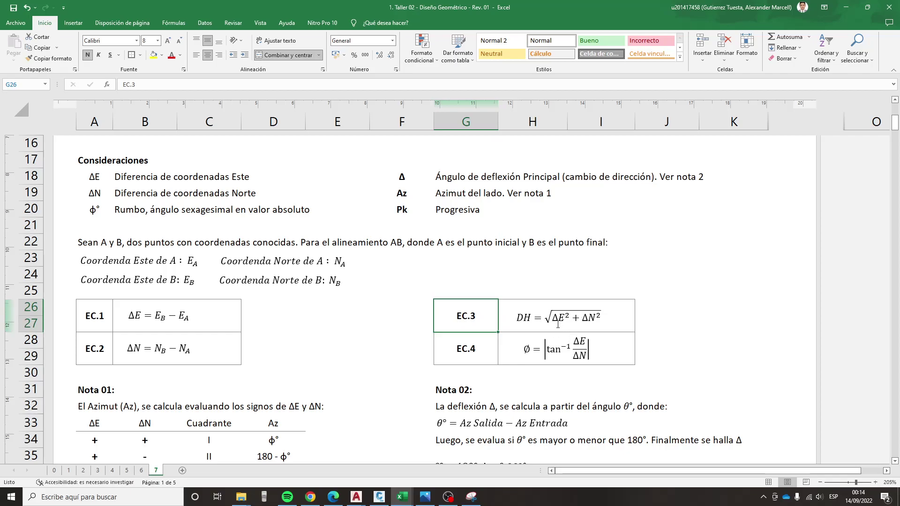
scroll(563, 323, "up", 1)
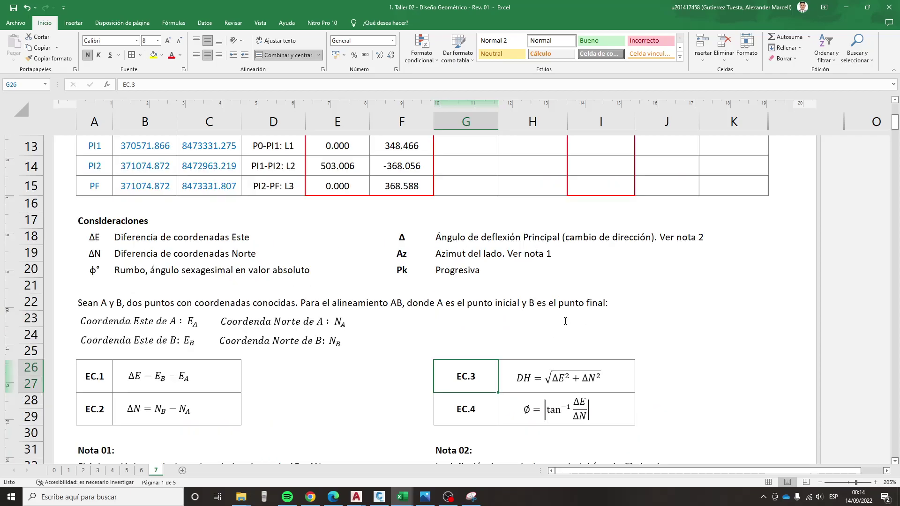
left_click(568, 378)
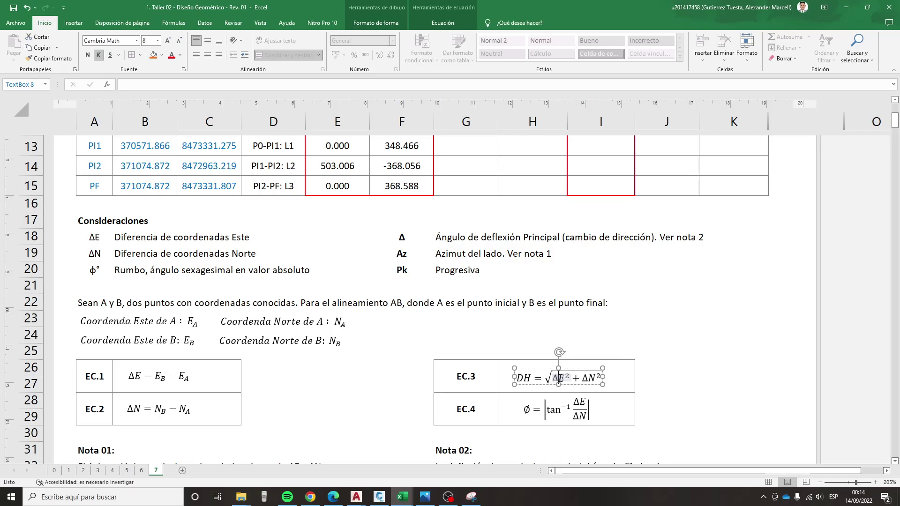
left_click(642, 370)
left_click(577, 378)
left_click(621, 352)
scroll(534, 343, "up", 1)
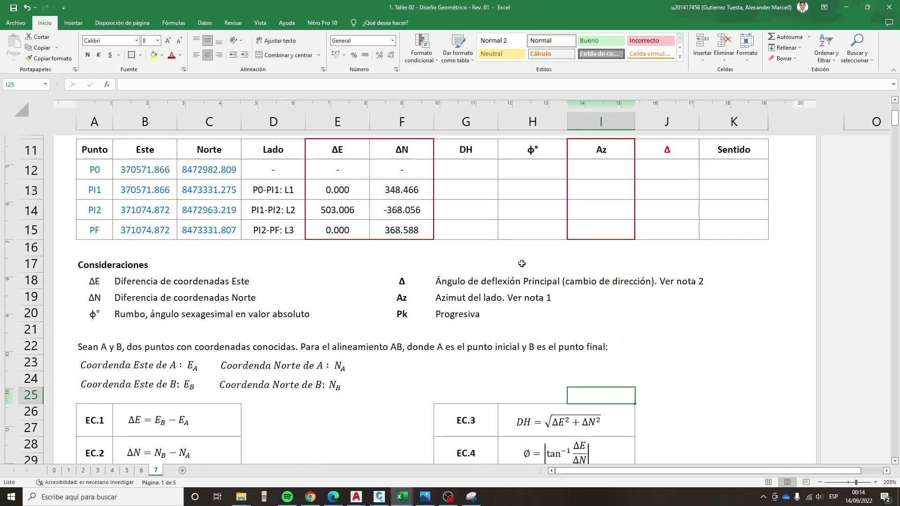
- Enter =RAIZ(E13^2+F13^2) for PI1's DH and copy it to PI2 and PF (348.466, 623.282, 368.588)
left_click(462, 190)
type("+ra")
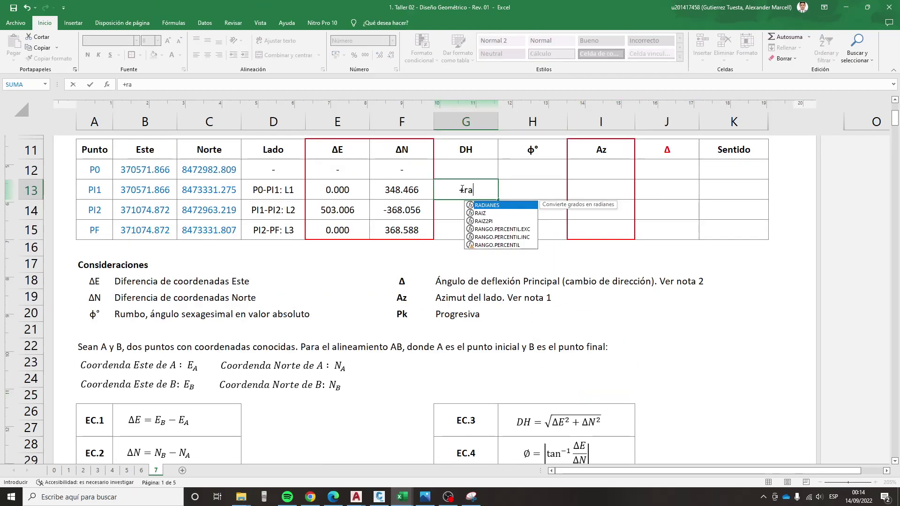
type("iz(")
key("Left")
key("Left")
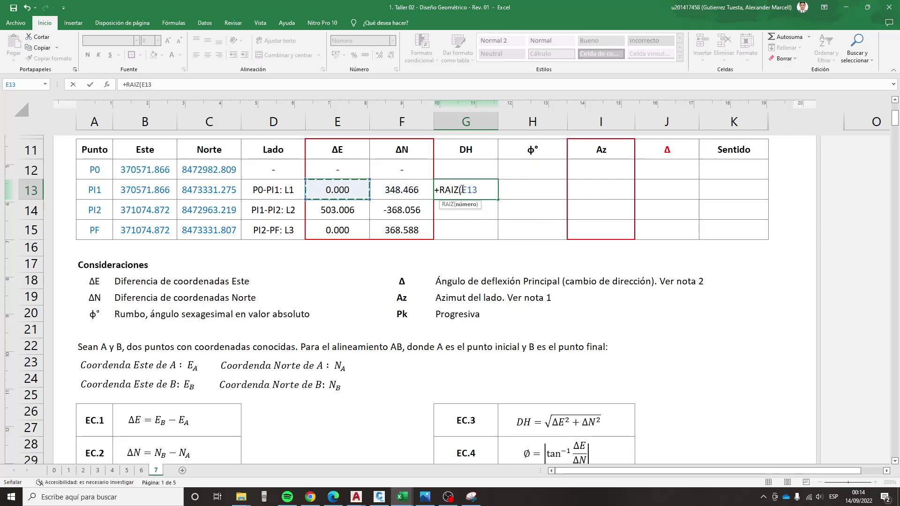
type("^{")
type("+F13")
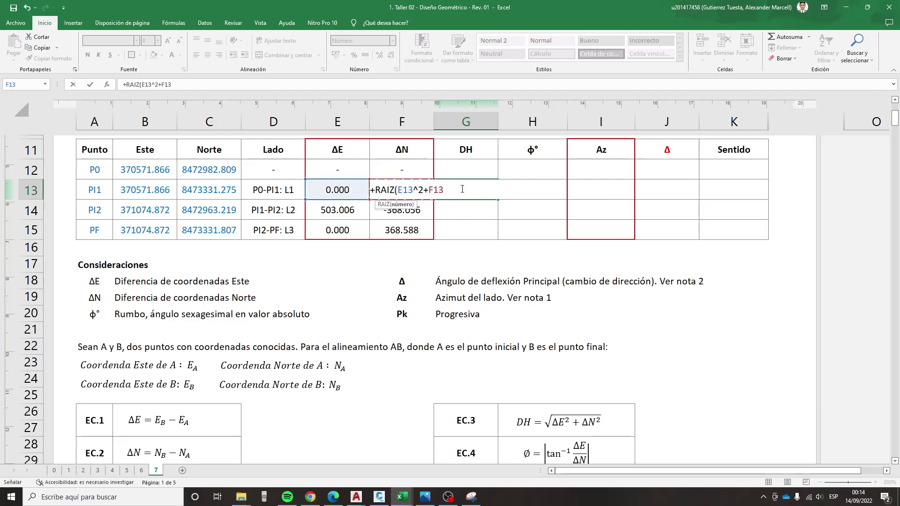
type("^2")
key("Return")
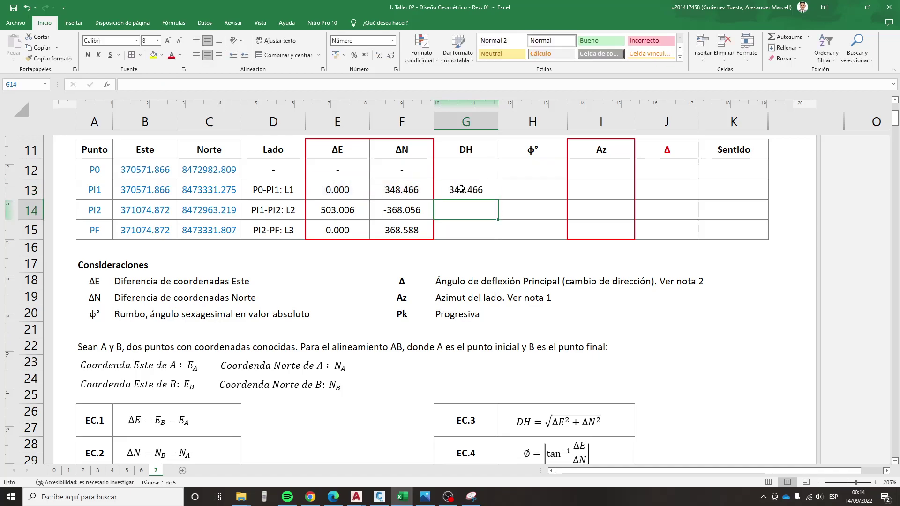
left_click(466, 190)
key("ctrl+c")
left_click_drag(466, 210, 466, 229)
key("Return")
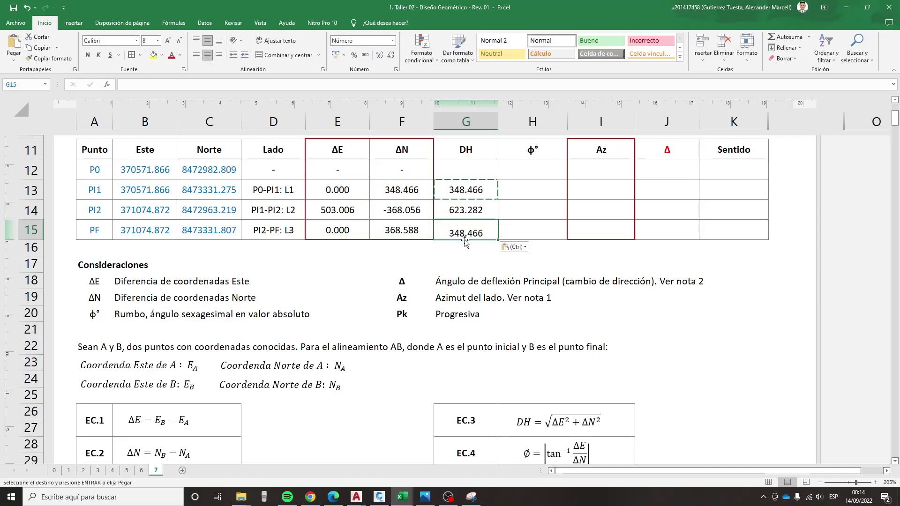
left_click(467, 247)
left_click_drag(472, 196, 474, 231)
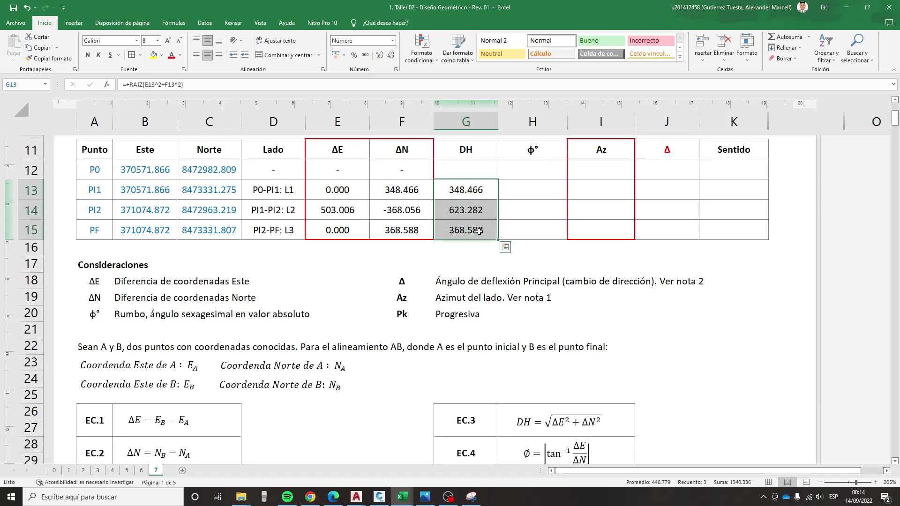
- Put dashes in P0's DH and φ° cells
left_click(466, 169)
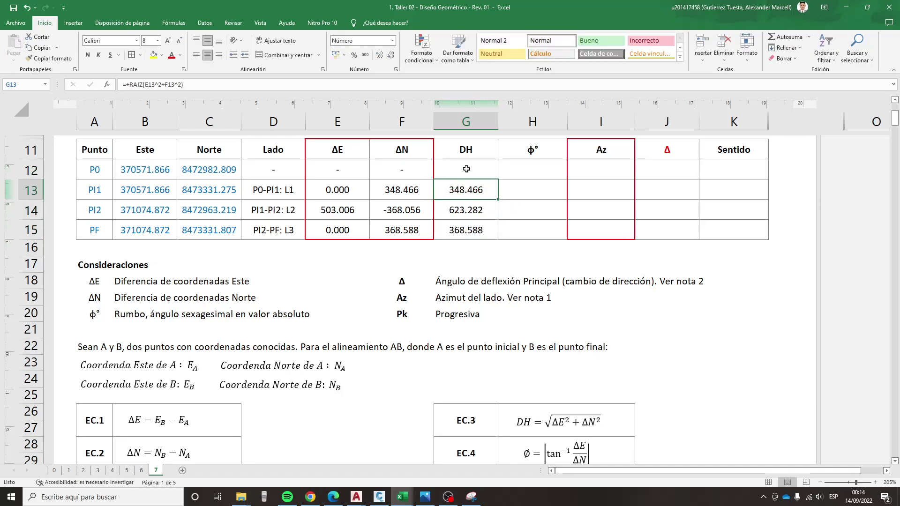
key("Right")
type("-")
key("Return")
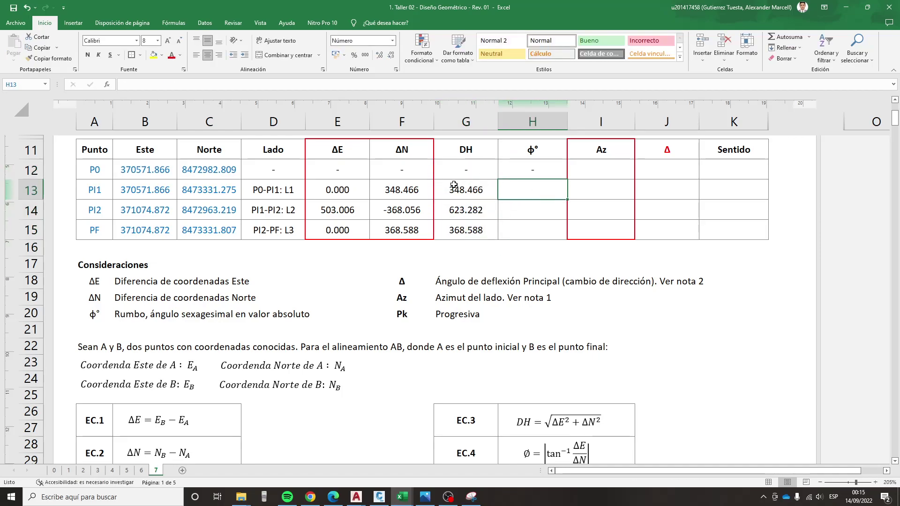
- Read the Rumbo description and the EC.4 bearing equation in the notes
left_click(149, 314)
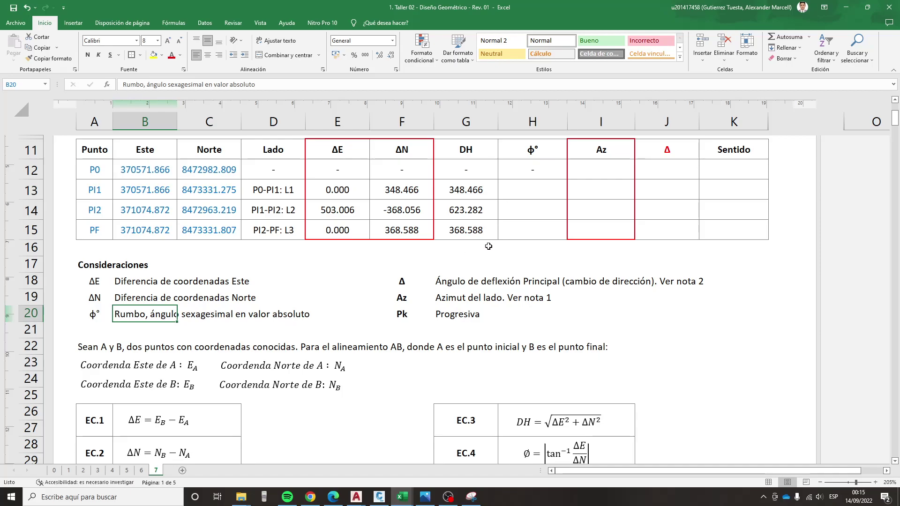
left_click(483, 281)
scroll(480, 288, "down", 1)
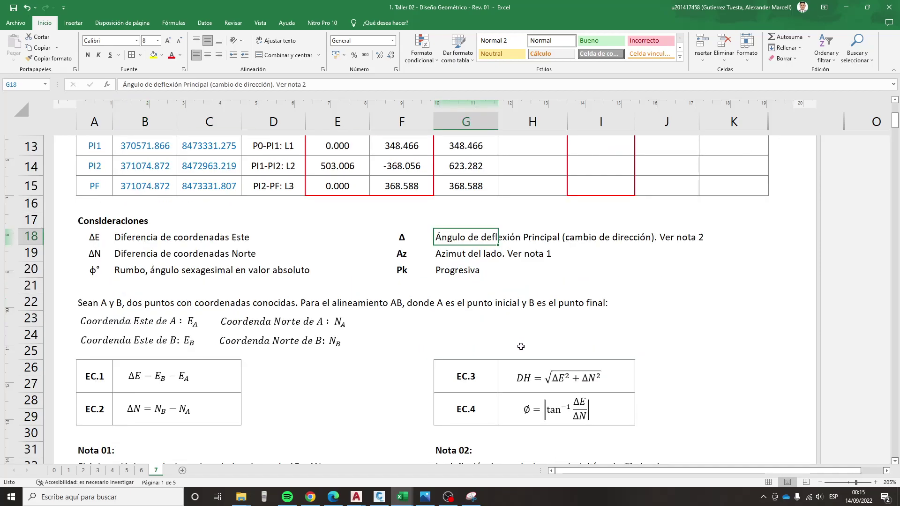
left_click(481, 409)
left_click(534, 412)
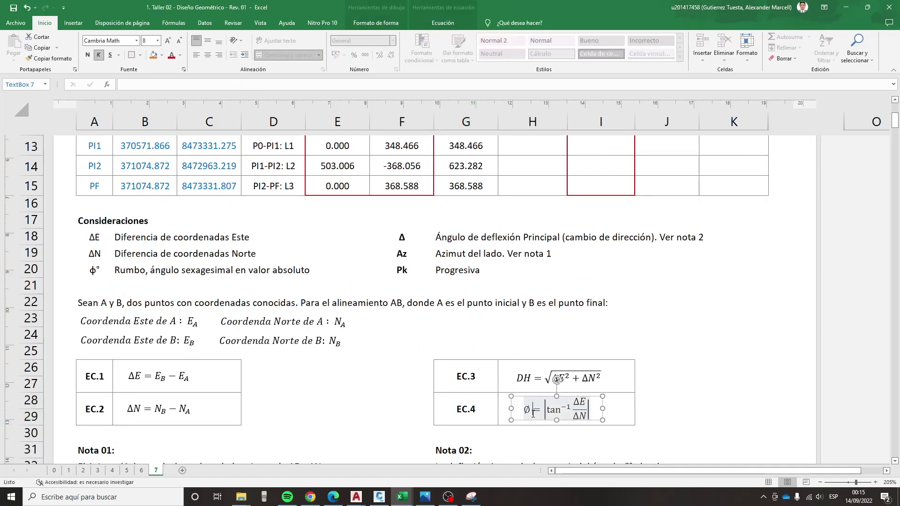
left_click(687, 391)
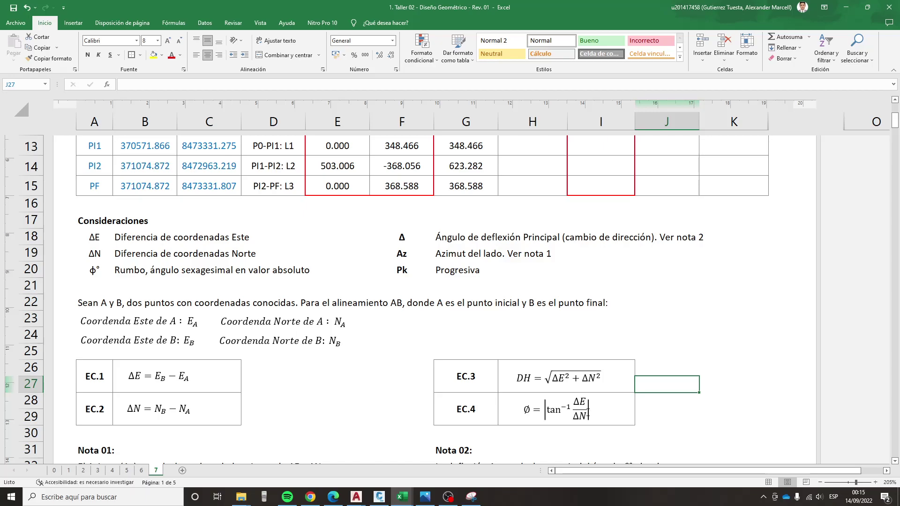
scroll(590, 407, "up", 2)
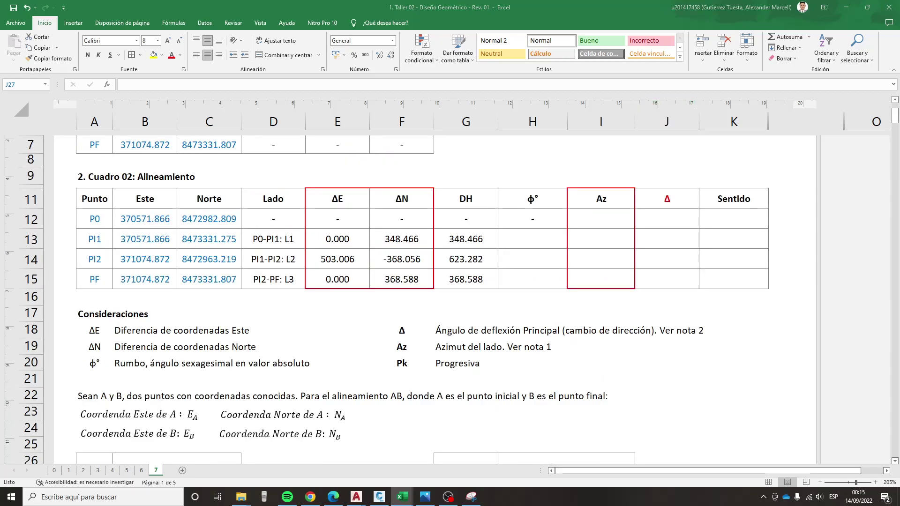
- Enter =+ATAN(E13/F13) as PI1's φ° bearing
left_click(512, 243)
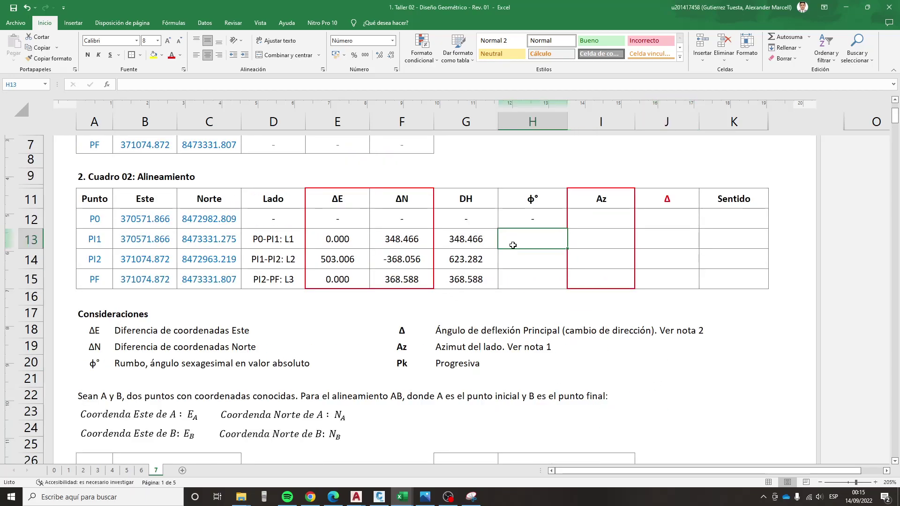
type("+")
scroll(530, 280, "down", 1)
scroll(530, 280, "down", 1)
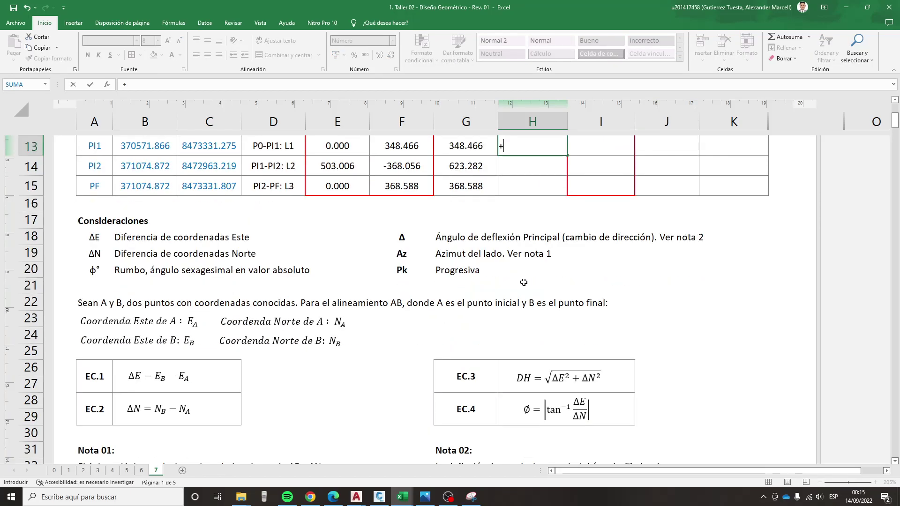
scroll(523, 282, "up", 2)
type("ata")
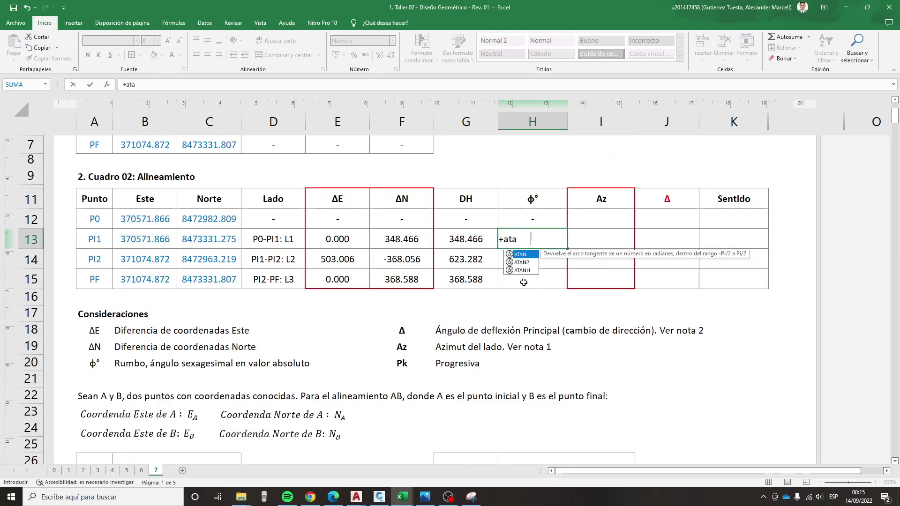
key("Tab")
key("Left")
key("Left")
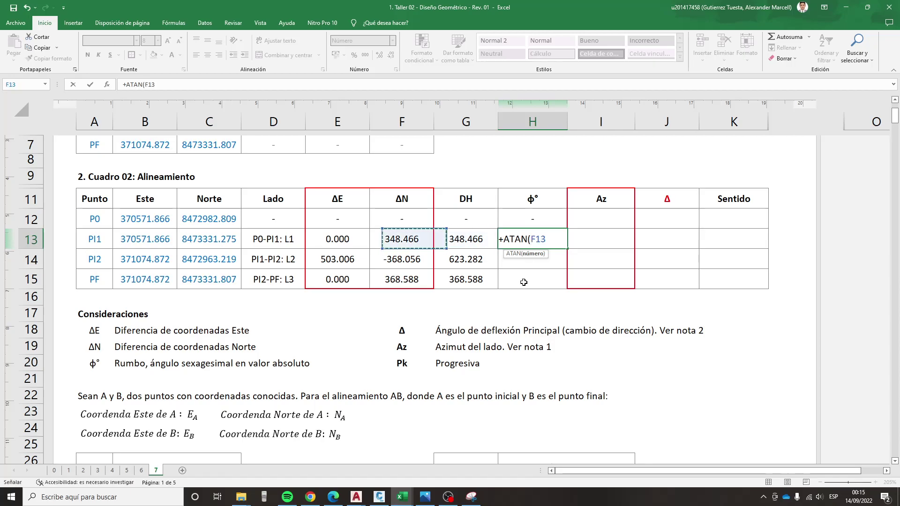
key("Left")
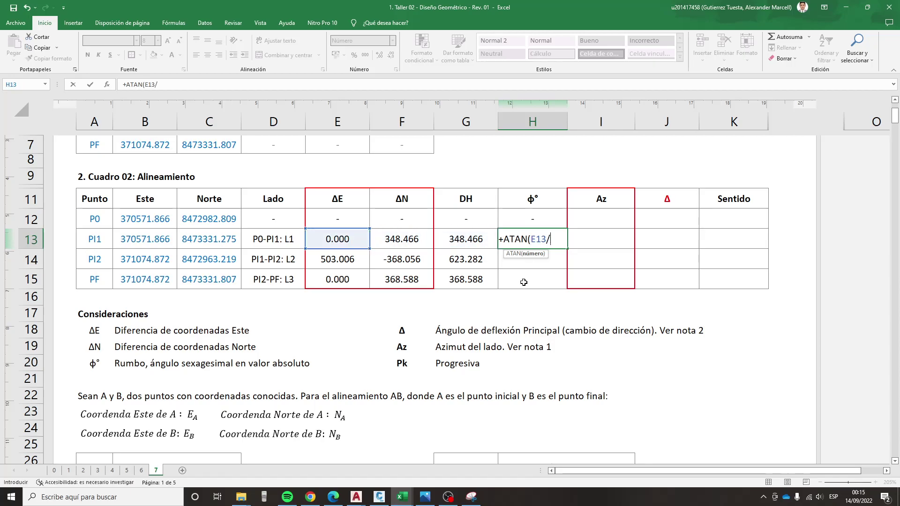
type("/")
key("Left")
key("Left")
key("Return")
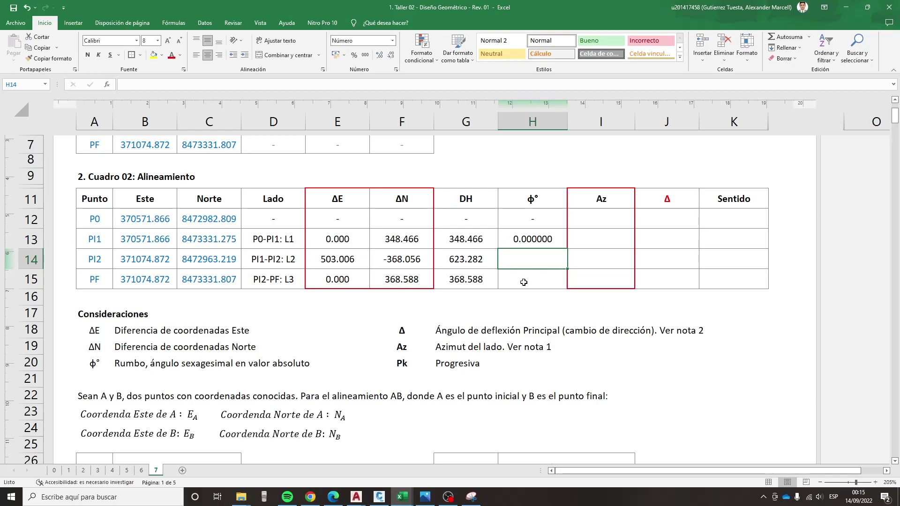
key("Up")
key("F2")
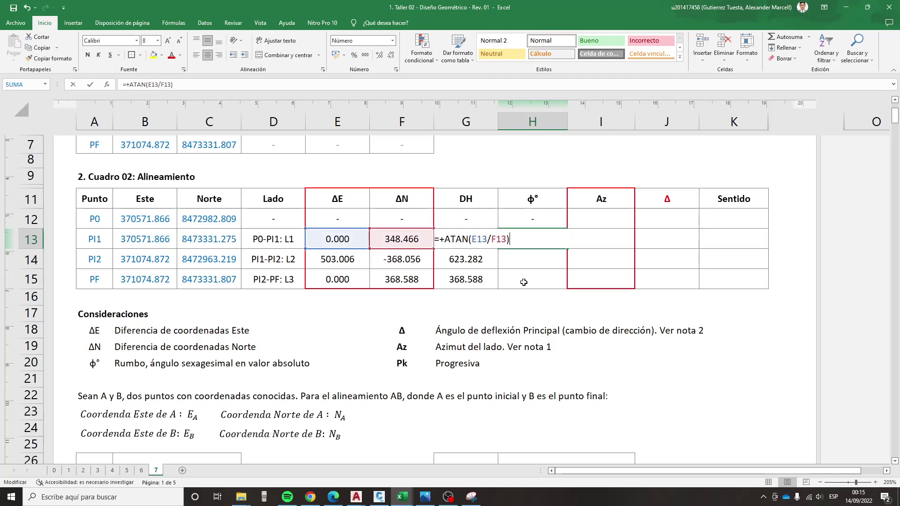
key("Escape")
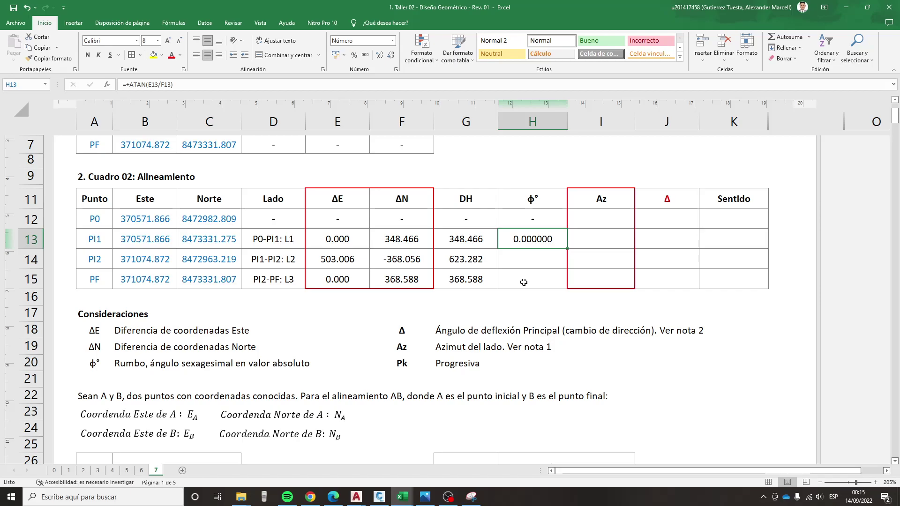
- Copy the ATAN bearing formula to PI2 and PF, giving -0.939102 and 0.000000
key("ctrl+c")
key("Down")
key("ctrl+v")
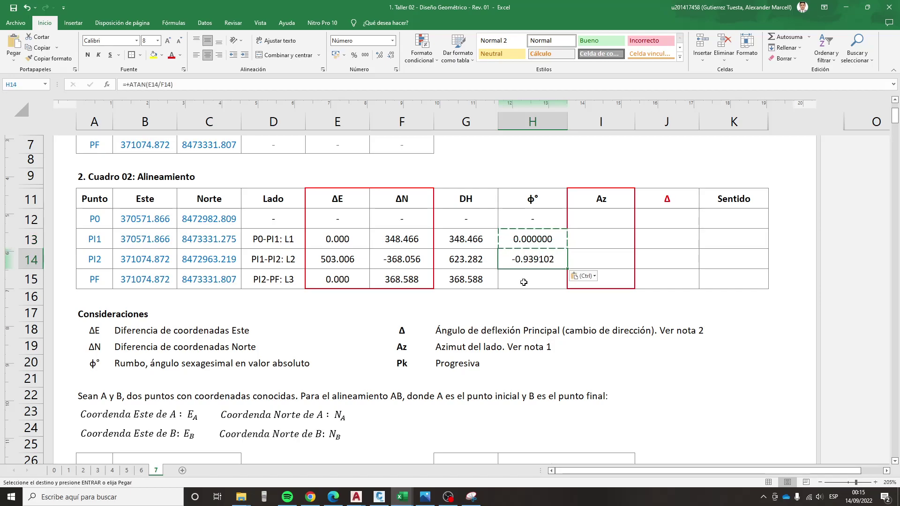
key("F2")
key("Escape")
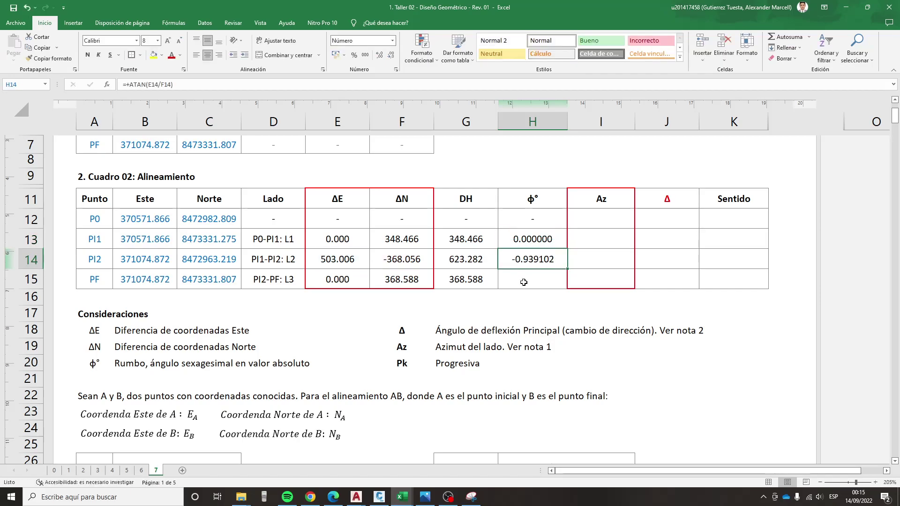
key("ctrl+c")
key("Down")
key("ctrl+v")
- Check the φ° formulas for PI1, PI2 and PF
key("Escape")
key("Up")
key("F2")
key("Escape")
key("Up")
key("F2")
key("Escape")
key("Down")
key("F2")
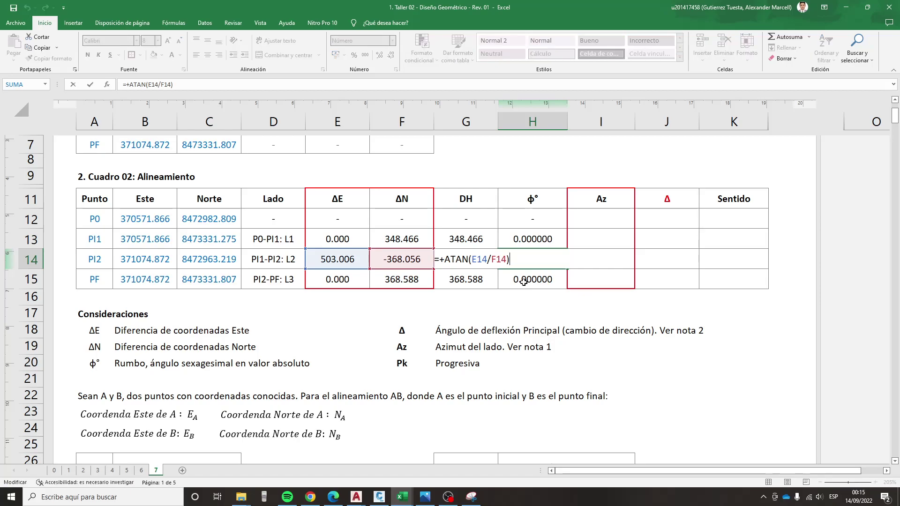
key("Escape")
key("Down")
key("F2")
key("Escape")
key("Up")
key("Up")
- Reopen PI1's bearing formula and remove the leading plus to wrap it in ABS
key("F2")
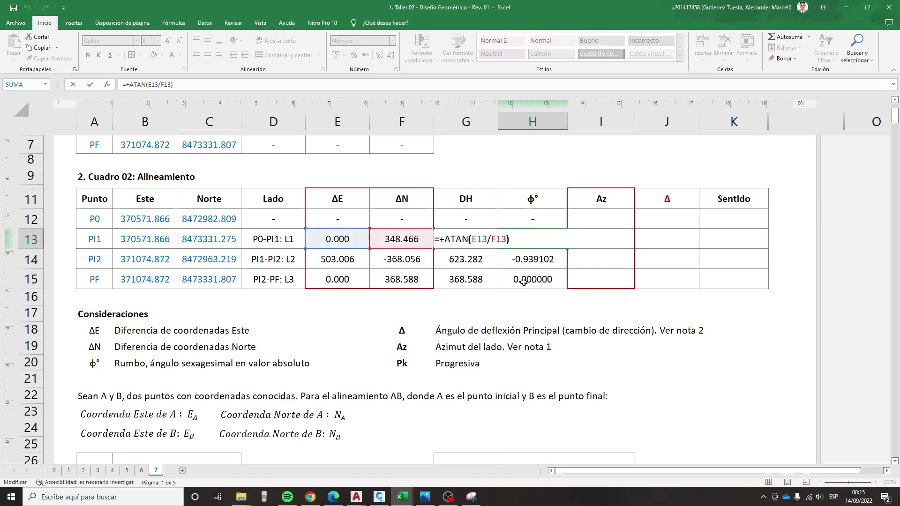
key("Left")
key("Left")
key("Left")
key("Left")
key("Left")
key("BackSpace")
- Wrap PI1's arctangent in ABS and copy it down, making PI2 read 0.939102
type("abs")
key("Tab")
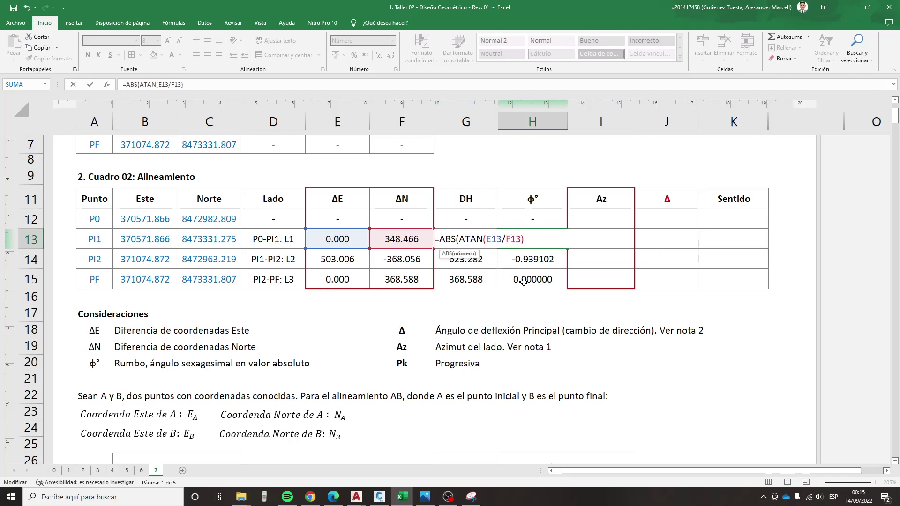
key("Return")
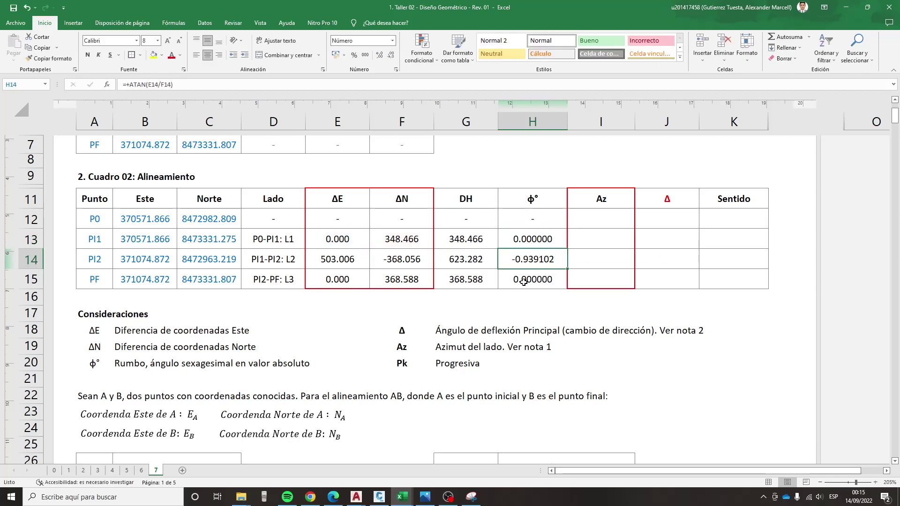
key("Up")
key("ctrl+c")
key("Down")
key("ctrl+v")
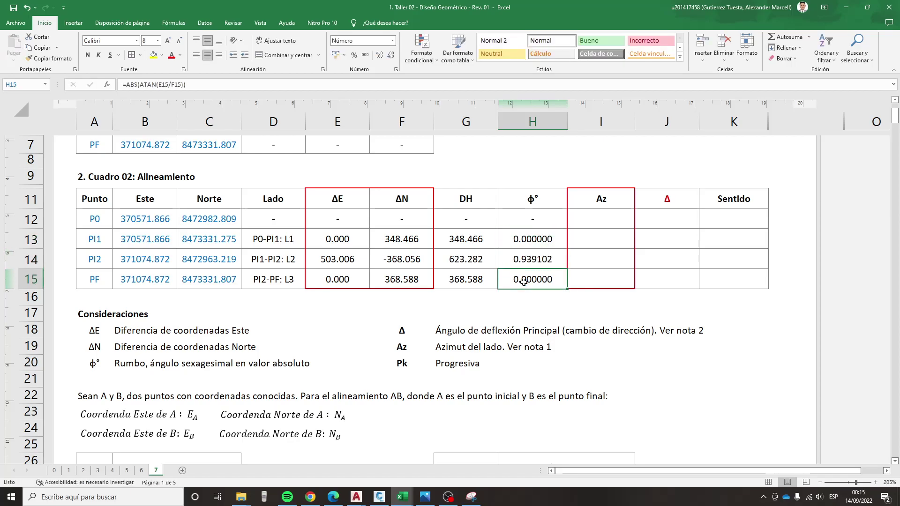
key("Escape")
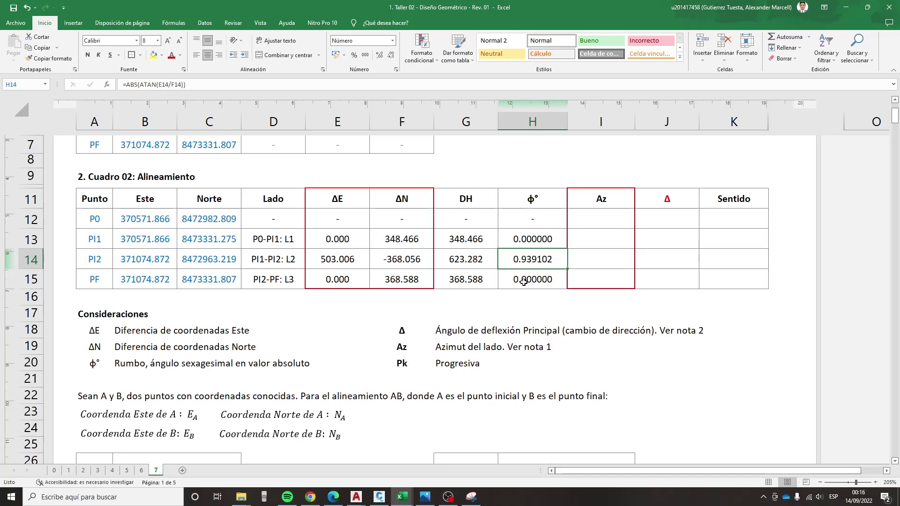
- Append *180/PI() to convert bearings to degrees and copy to PI2 and PF (53.806583)
key("Up")
key("F2")
type("*1")
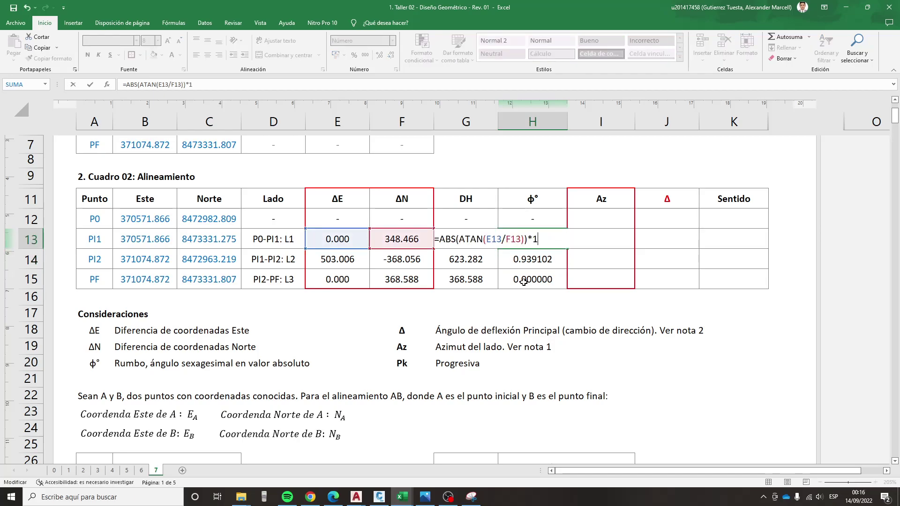
type("80/")
type("pi()")
key("Return")
key("Up")
key("ctrl+c")
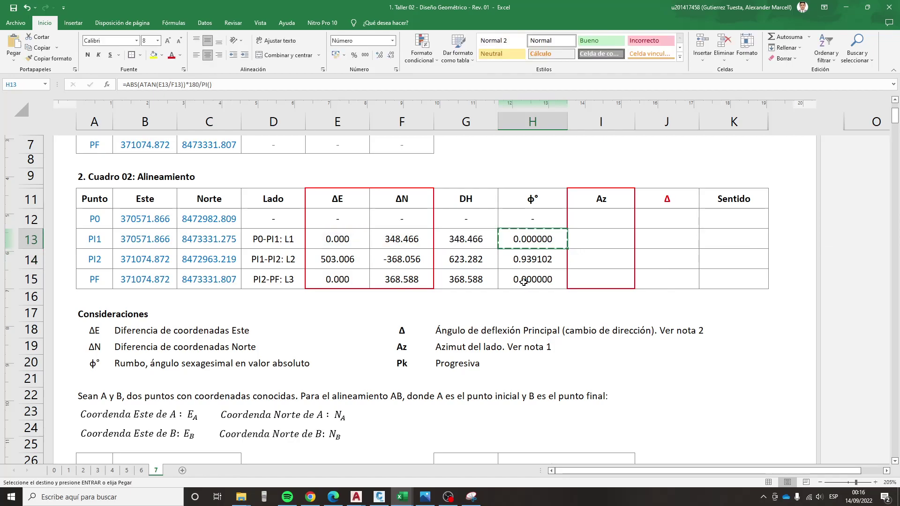
key("Down")
key("shift+Down")
key("ctrl+v")
key("Return")
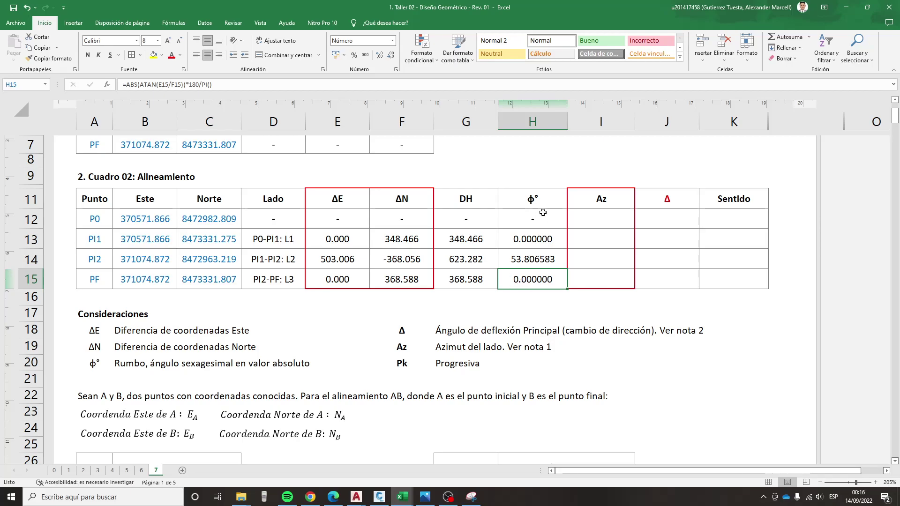
- Briefly view the alignment sketch in the Snipping Tool, then return to the sheet
left_click_drag(595, 199, 588, 267)
left_click(532, 313)
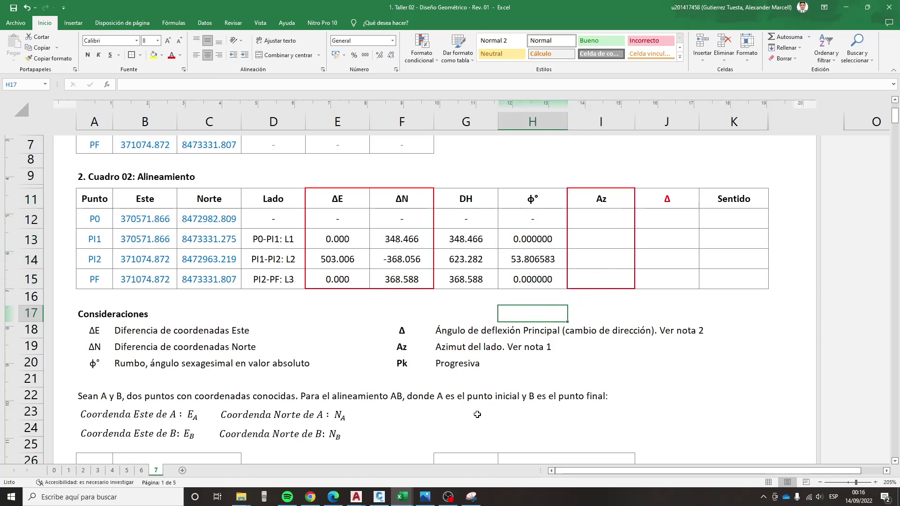
left_click(471, 496)
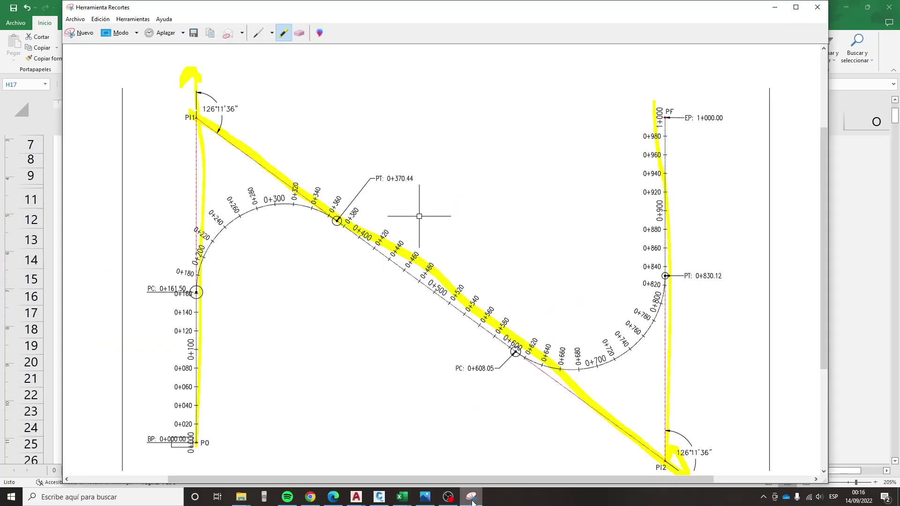
left_click(471, 497)
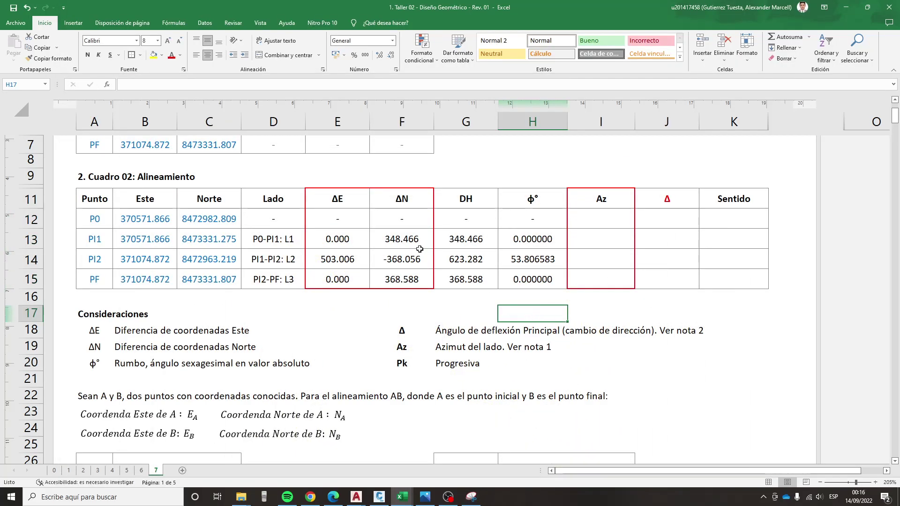
- Scroll down to Nota 01 and compare its sign, Cuadrante and Az expression columns
left_click_drag(335, 236, 403, 280)
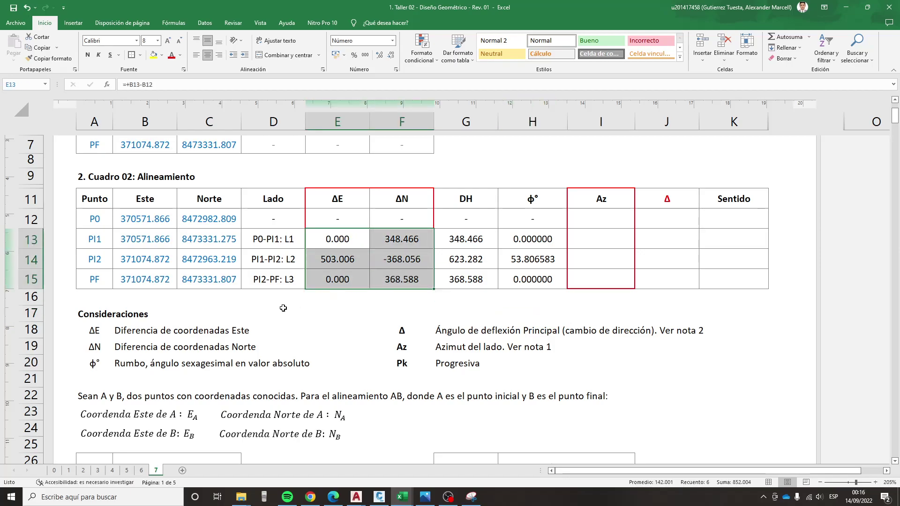
scroll(279, 307, "down", 1)
scroll(280, 307, "down", 1)
scroll(280, 306, "down", 2)
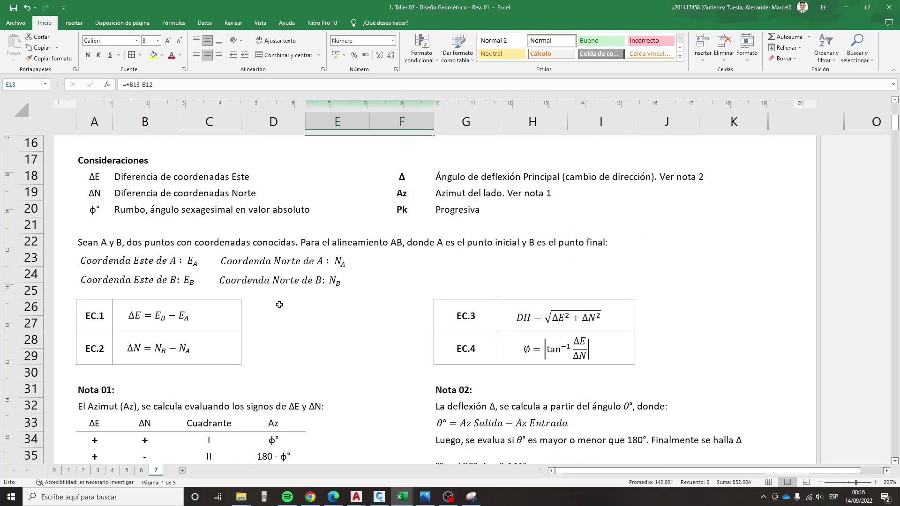
scroll(279, 305, "down", 1)
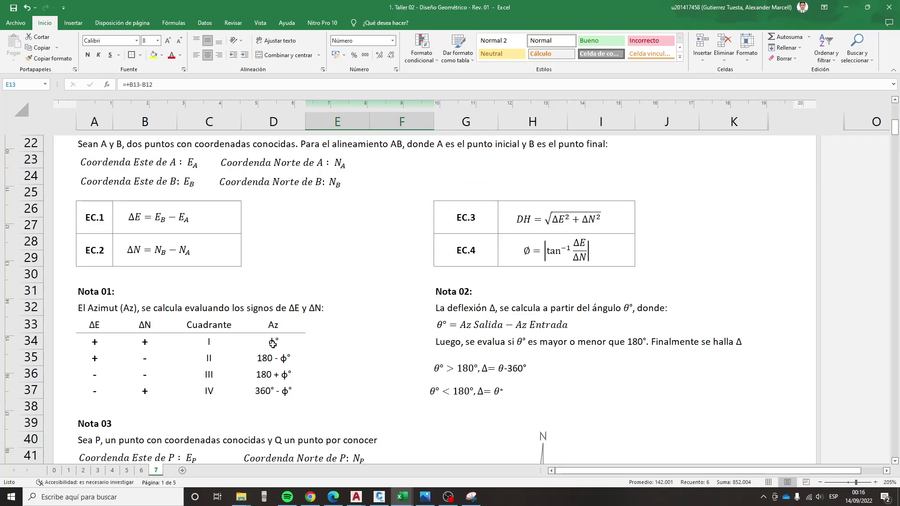
left_click_drag(279, 327, 276, 391)
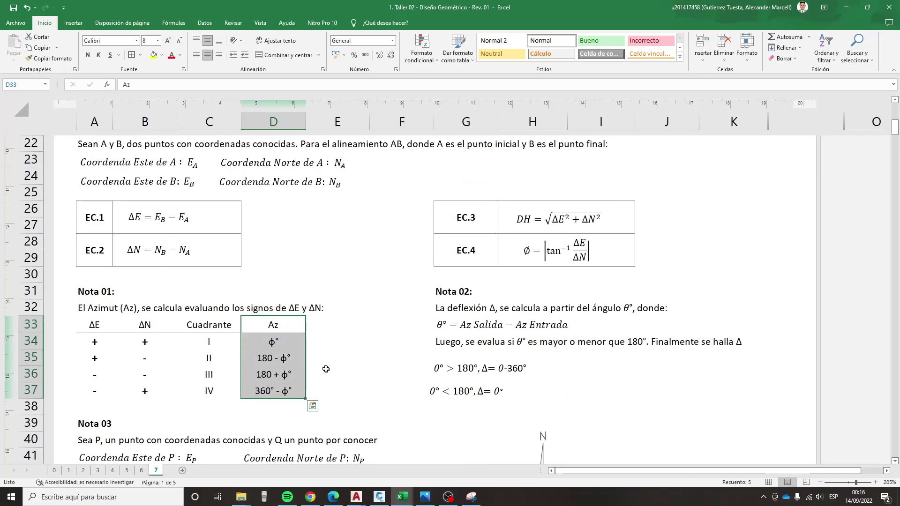
left_click_drag(100, 342, 144, 395)
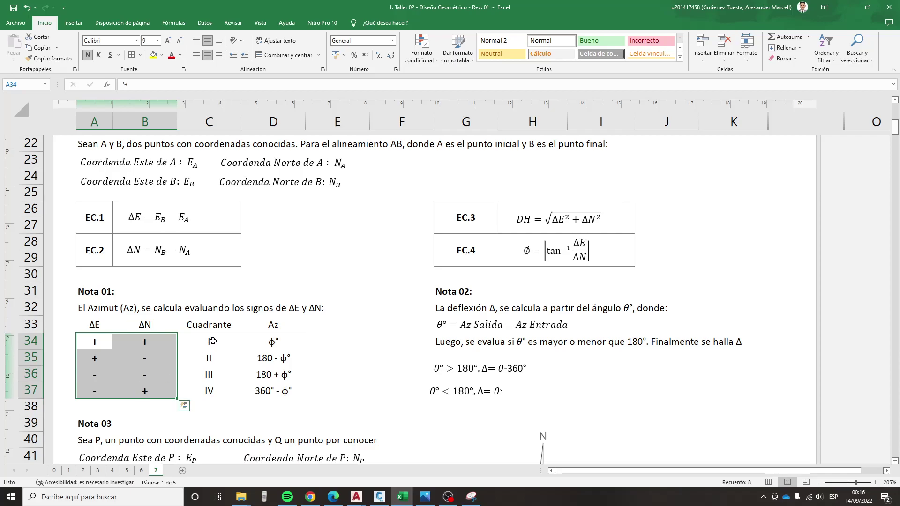
left_click_drag(209, 341, 213, 394)
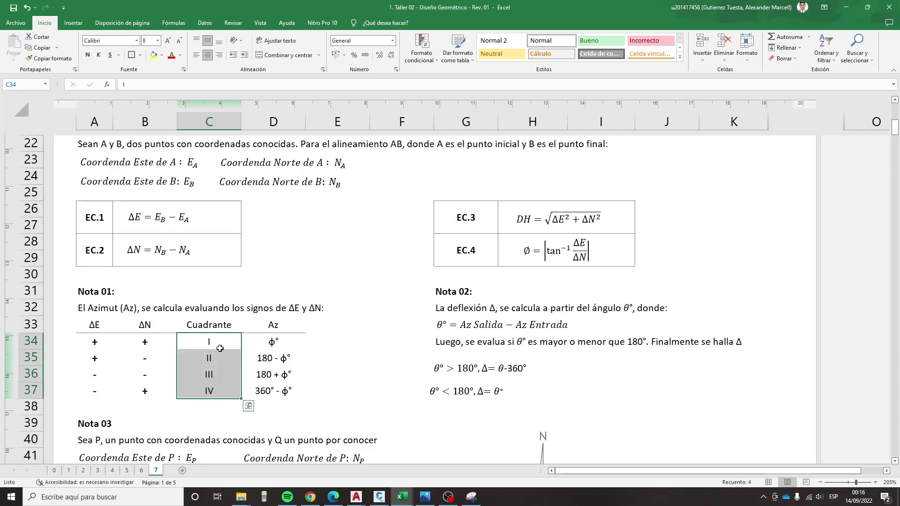
left_click_drag(289, 344, 291, 388)
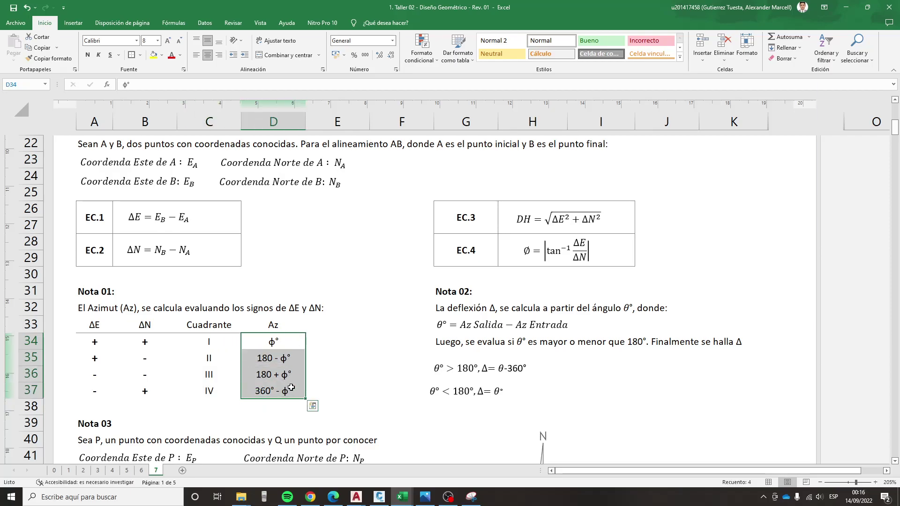
- Inspect the first-quadrant azimuth rule with its sign pair and quadrant I label
double_click(281, 341)
left_click(341, 361)
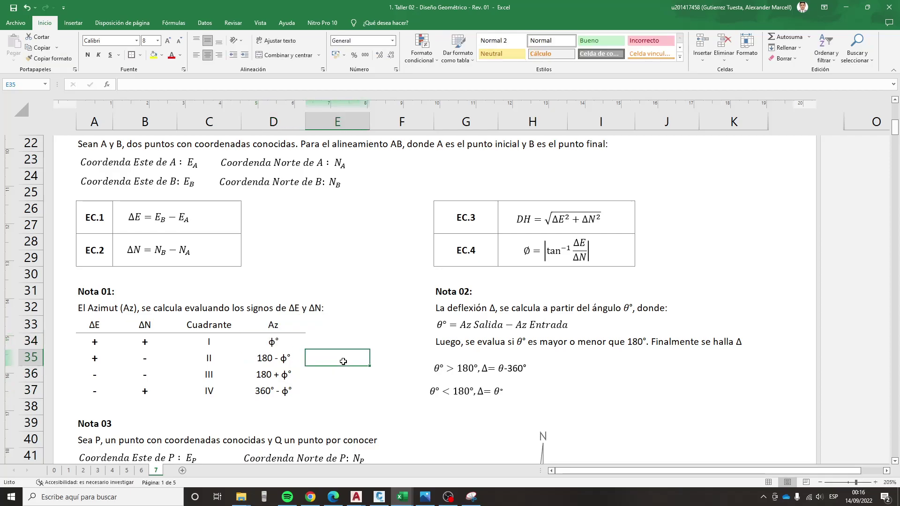
left_click_drag(84, 341, 187, 343)
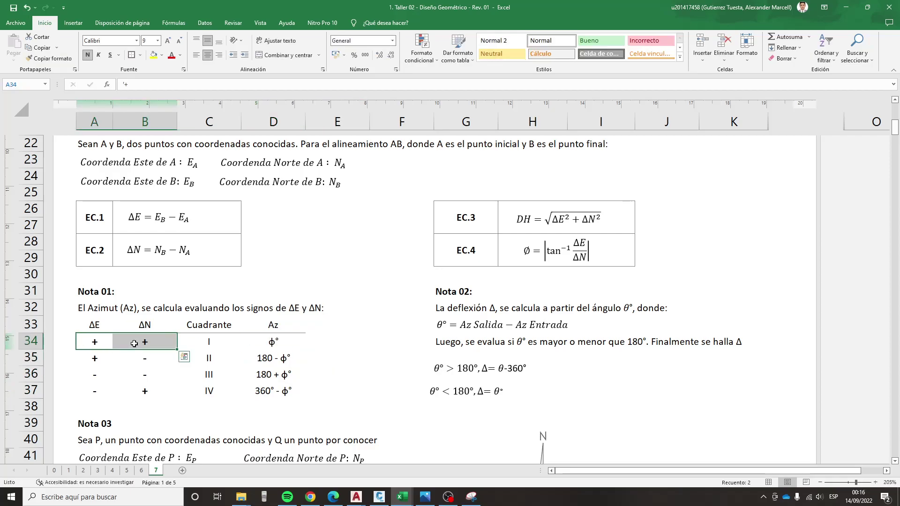
left_click(211, 342)
left_click(259, 342)
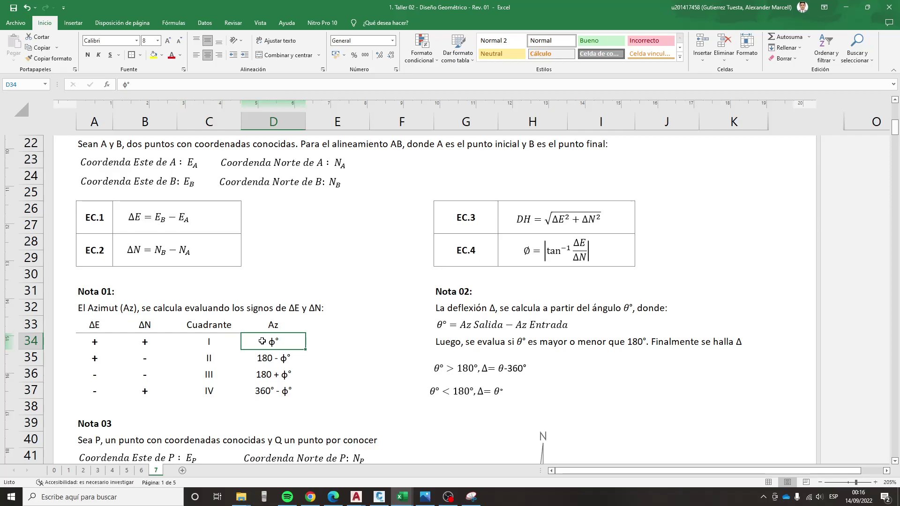
double_click(260, 342)
left_click(330, 373)
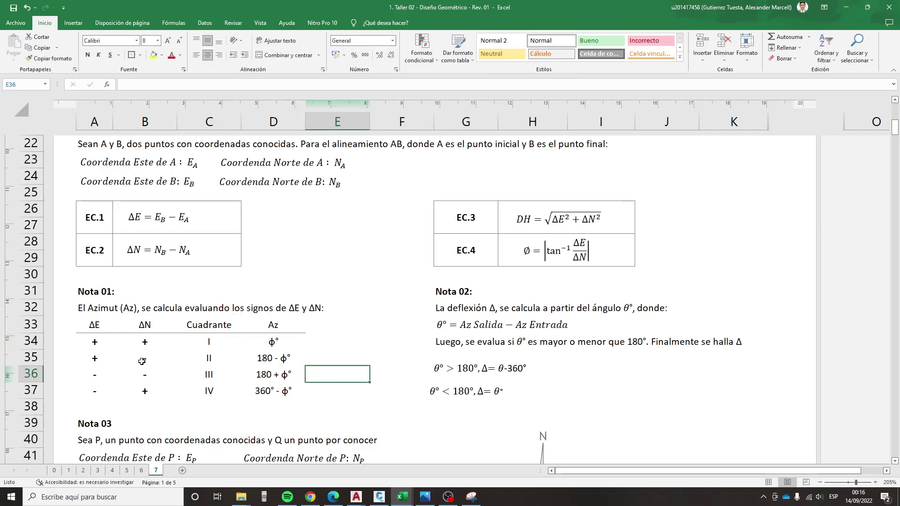
- Inspect the quadrant II signs and azimuth rule, then scroll back up to Cuadro 02
left_click(92, 355)
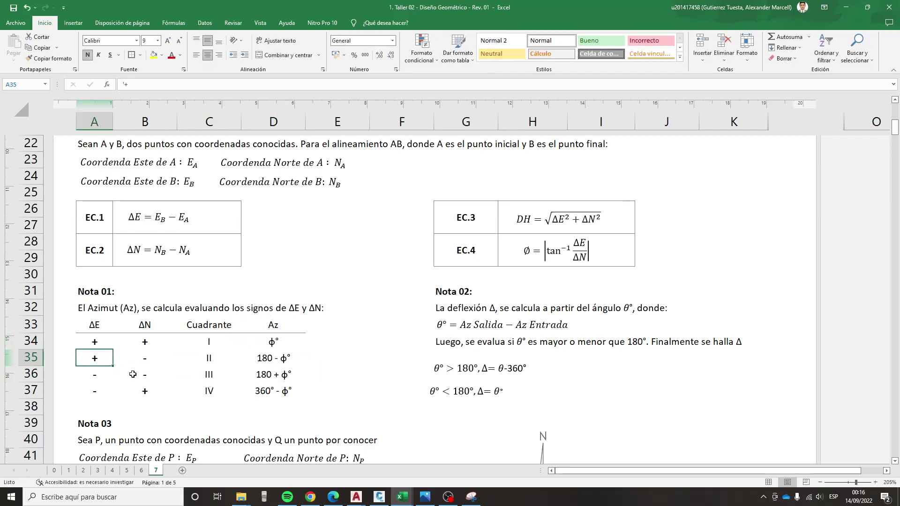
left_click(140, 359)
left_click(210, 362)
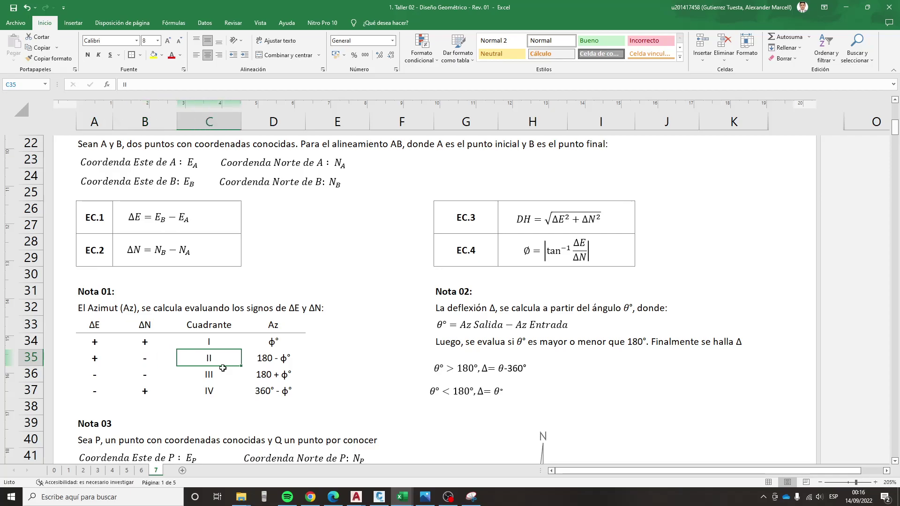
left_click(273, 358)
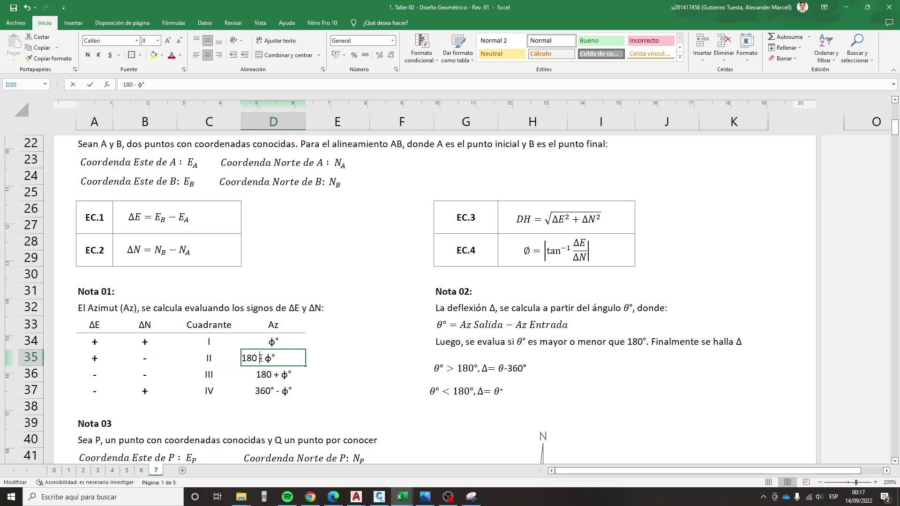
left_click(324, 373)
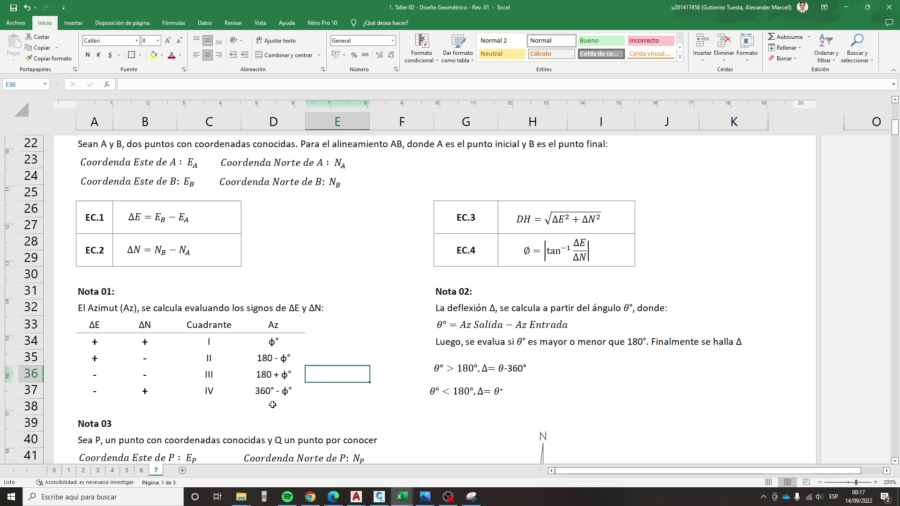
scroll(288, 406, "up", 1)
scroll(292, 408, "up", 3)
scroll(291, 408, "up", 1)
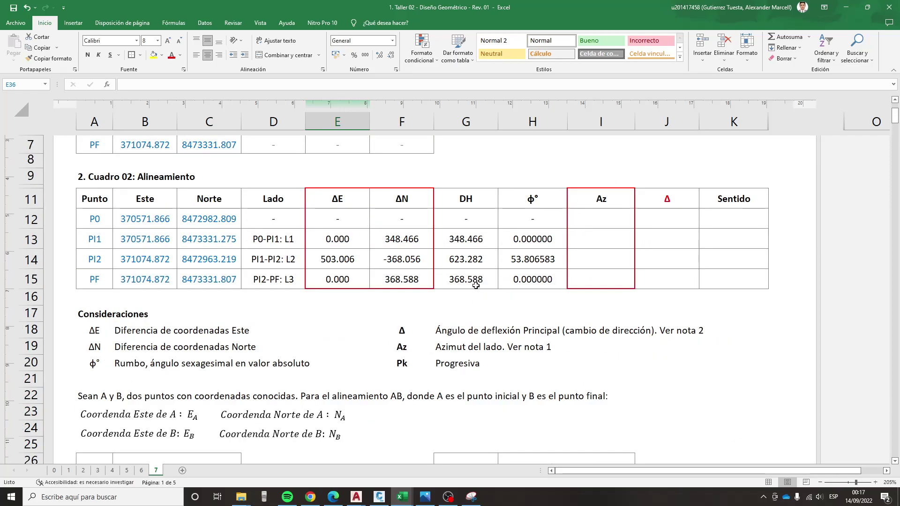
- Enter a dash for P0's Az and set L1's Az equal to its bearing (=+H13)
left_click(591, 226)
type("-")
key("Return")
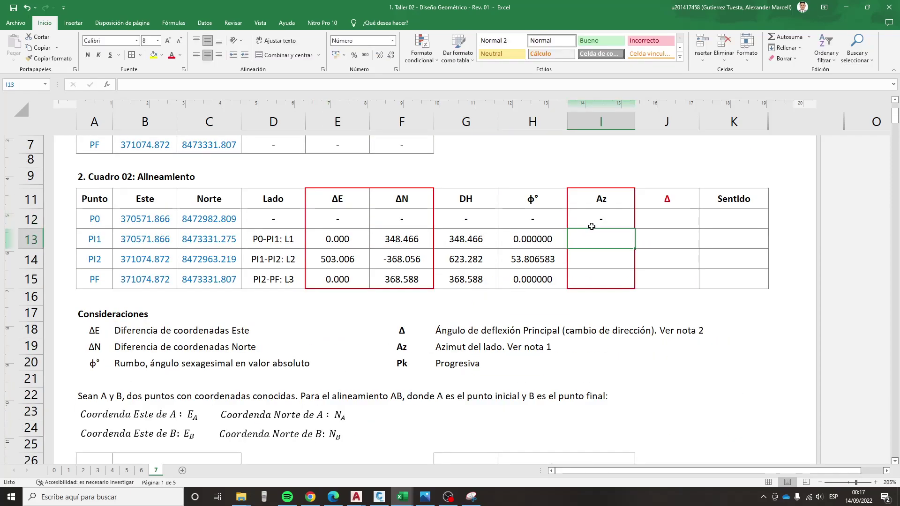
key("Left")
key("Left")
key("Left")
key("Left")
key("Right")
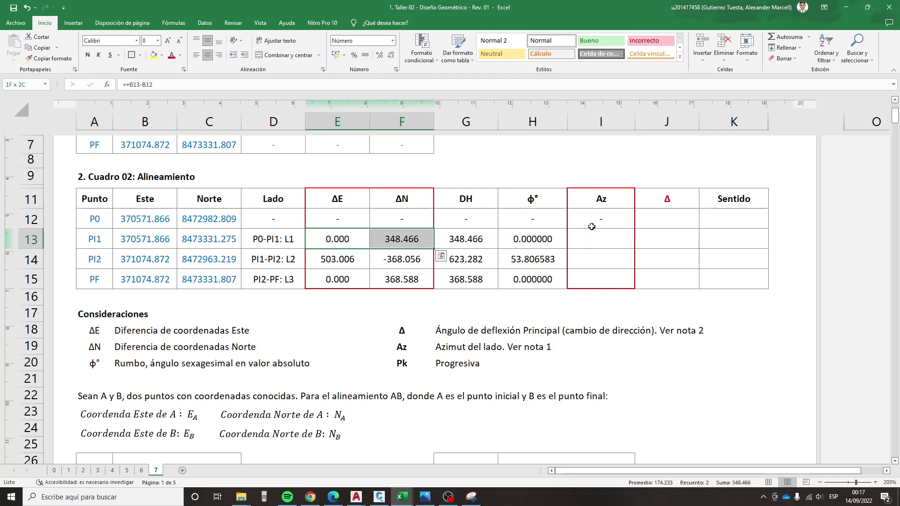
key("Right")
key("Right")
key("Right")
type("=+")
key("Left")
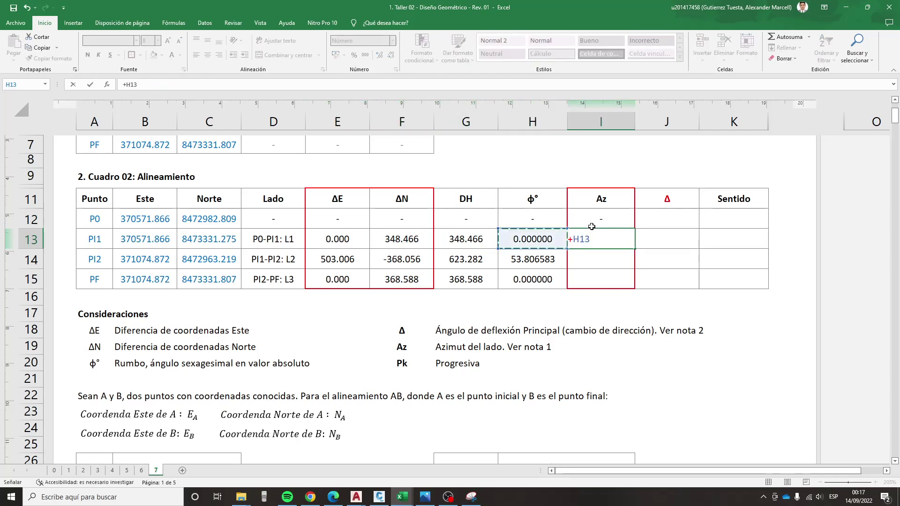
key("Return")
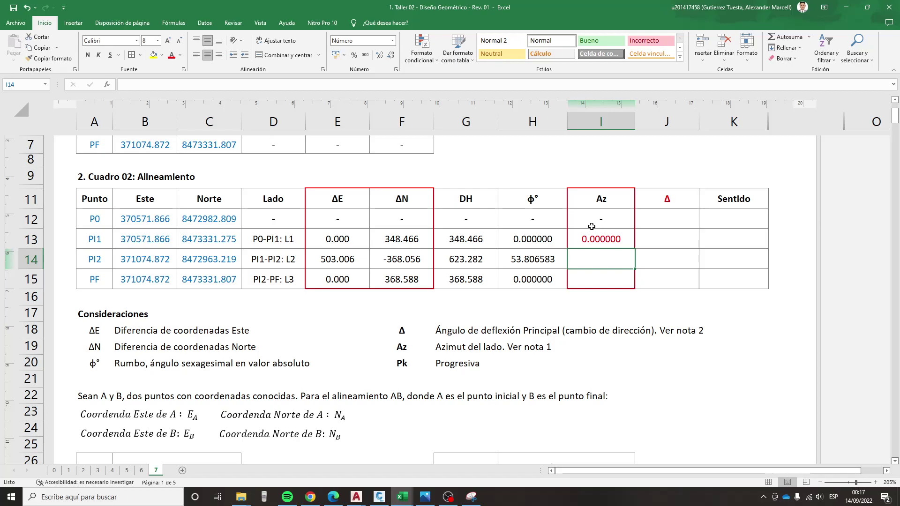
- Check the Nota 01 quadrant rule, then set L2's Az to =+180-H14 (126.193417)
key("Left")
key("Left")
key("Left")
key("Left")
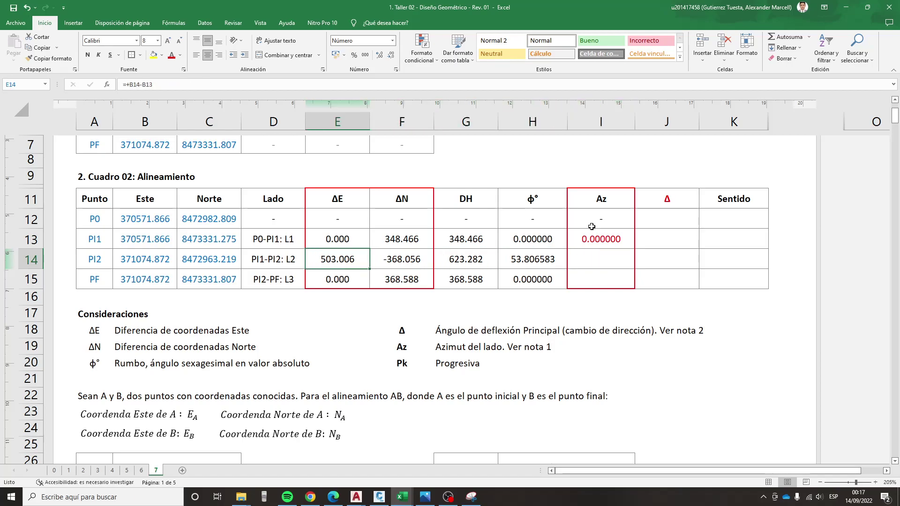
scroll(358, 287, "down", 2)
scroll(309, 300, "down", 1)
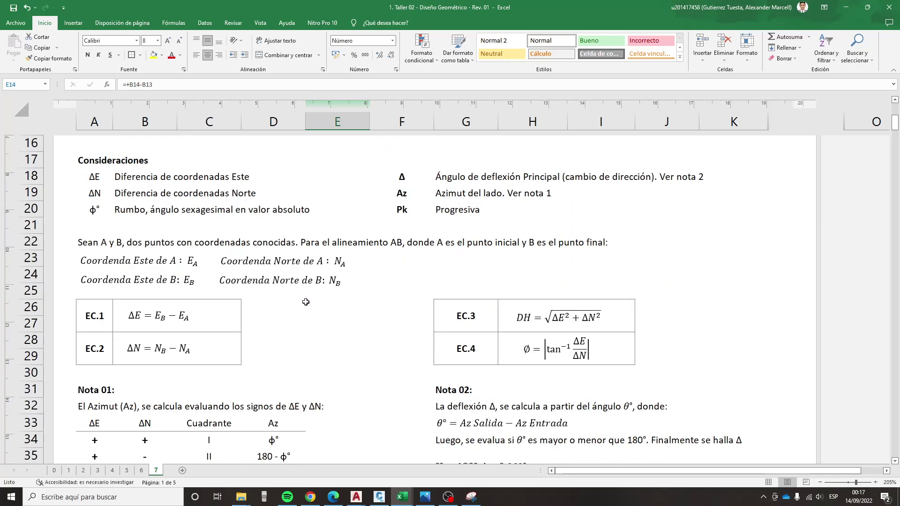
scroll(306, 302, "down", 1)
left_click_drag(103, 406, 288, 408)
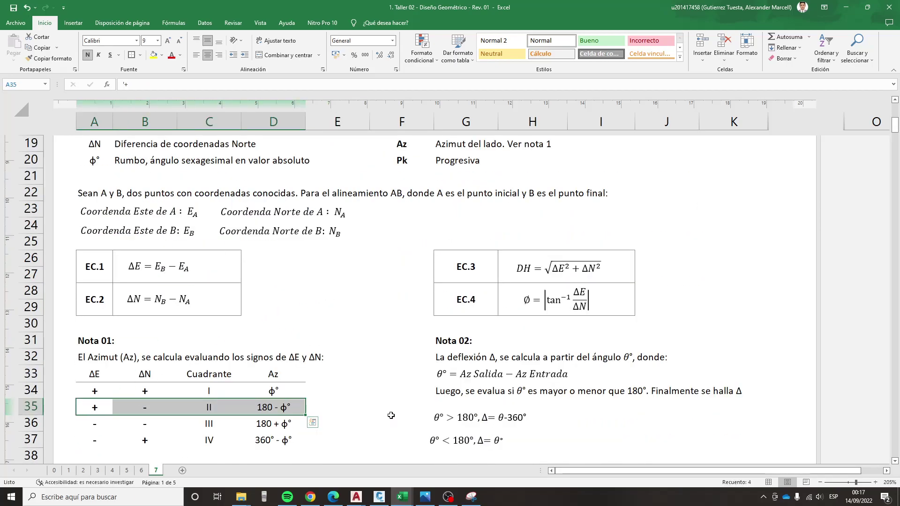
scroll(391, 415, "up", 2)
scroll(391, 415, "up", 1)
scroll(391, 415, "up", 1)
left_click(595, 261)
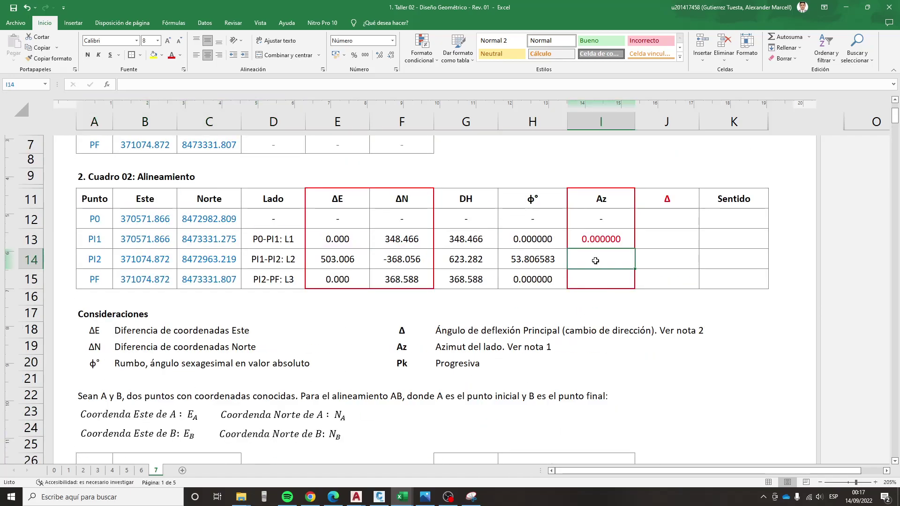
type("+180-")
key("Left")
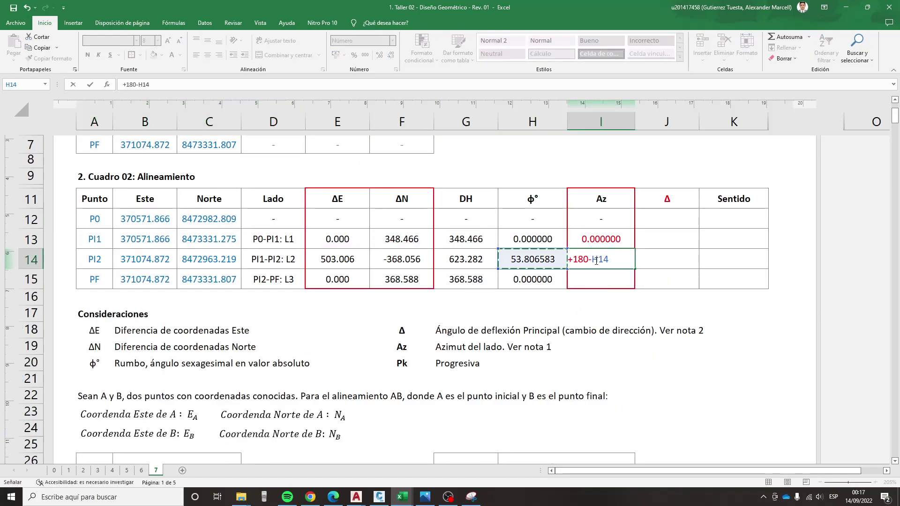
key("Return")
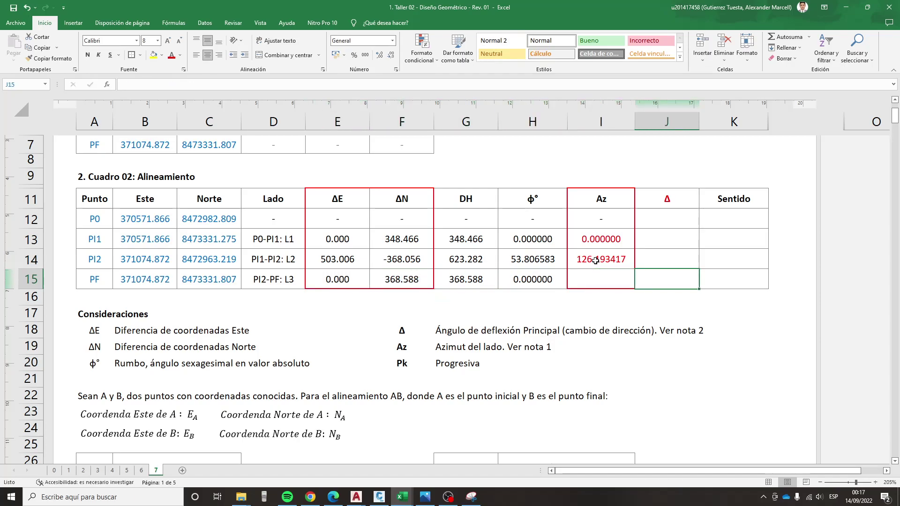
- Set L3's Az to =+H15 and review the azimuth formulas
type("+")
key("Left")
key("Return")
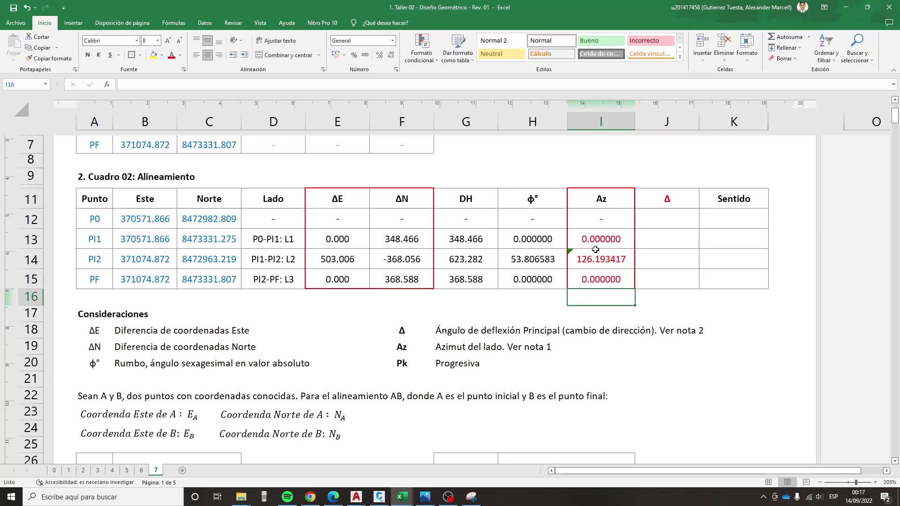
left_click(601, 241)
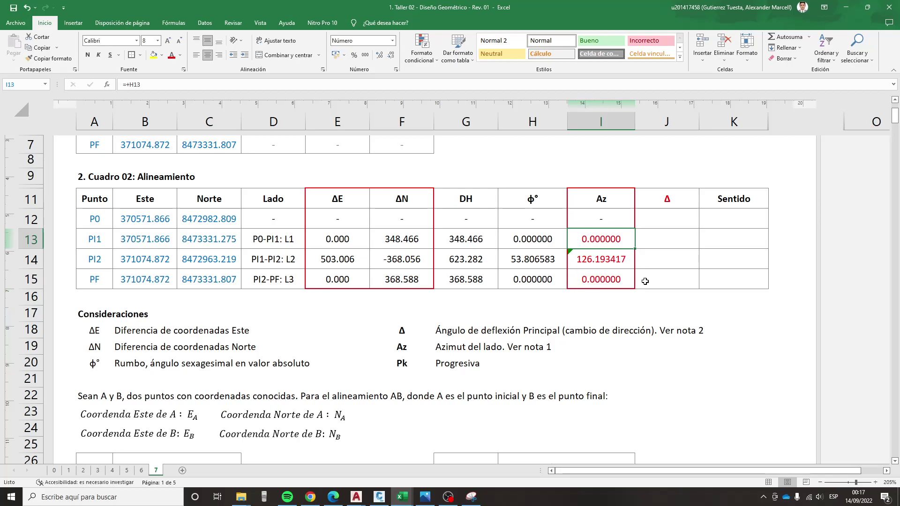
key("Down")
key("Down")
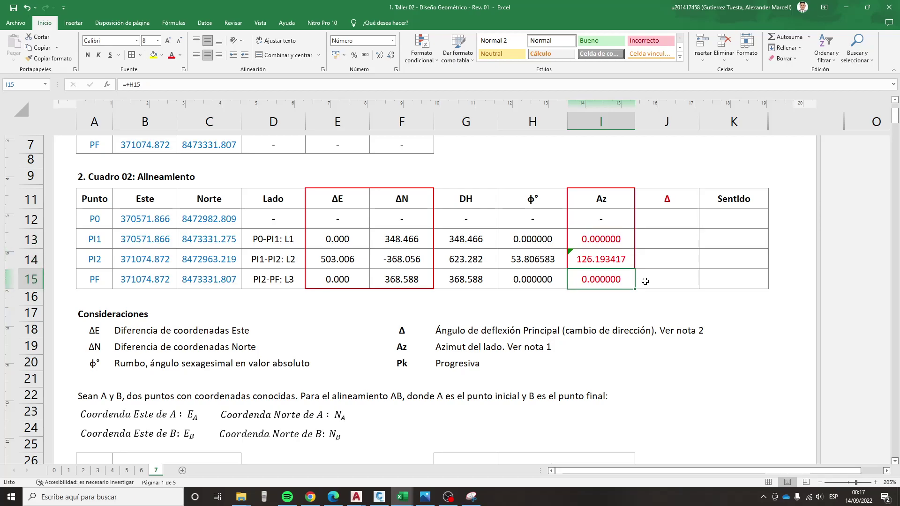
- In red pen, write 0° labels at PI1 and the final tangent and draw a north arrow
left_click(470, 497)
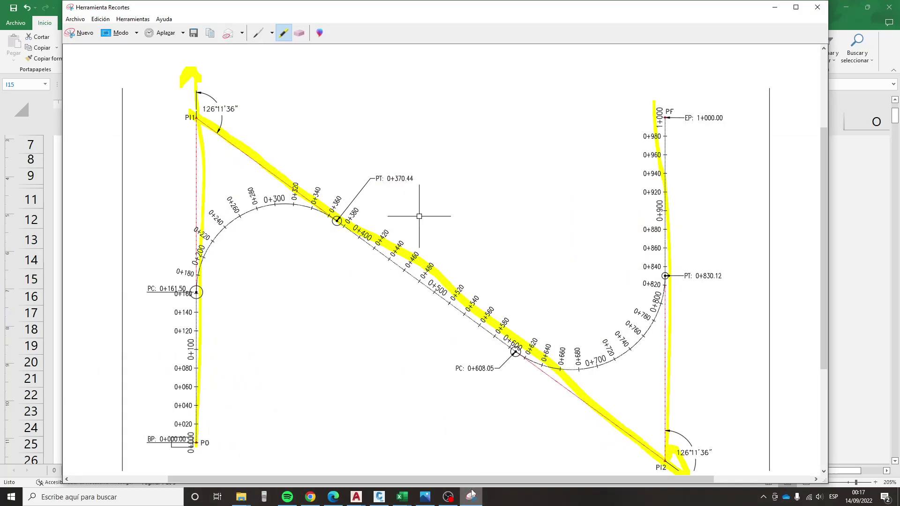
left_click(258, 33)
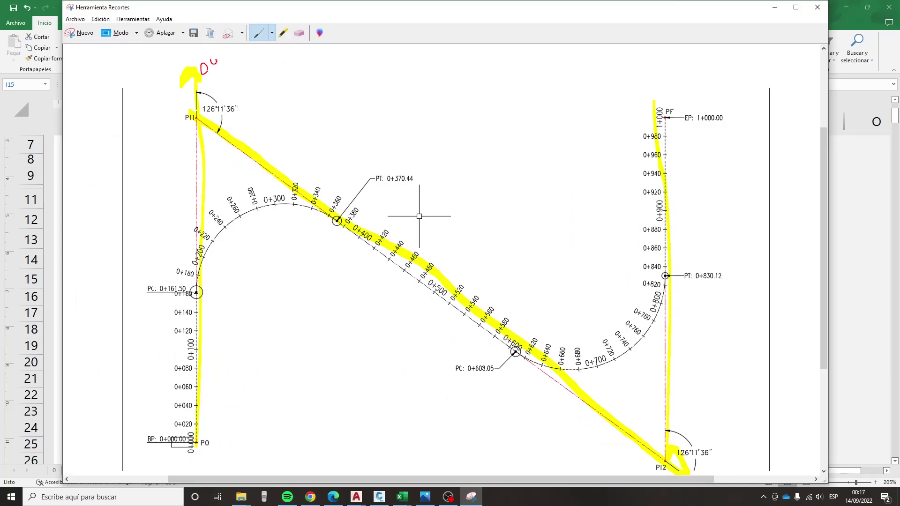
mouse_move(193, 83)
left_mouse_down()
mouse_move(220, 108)
mouse_move(224, 126)
mouse_move(281, 94)
left_mouse_up()
left_click_drag(666, 367, 673, 385)
left_click_drag(685, 371, 696, 364)
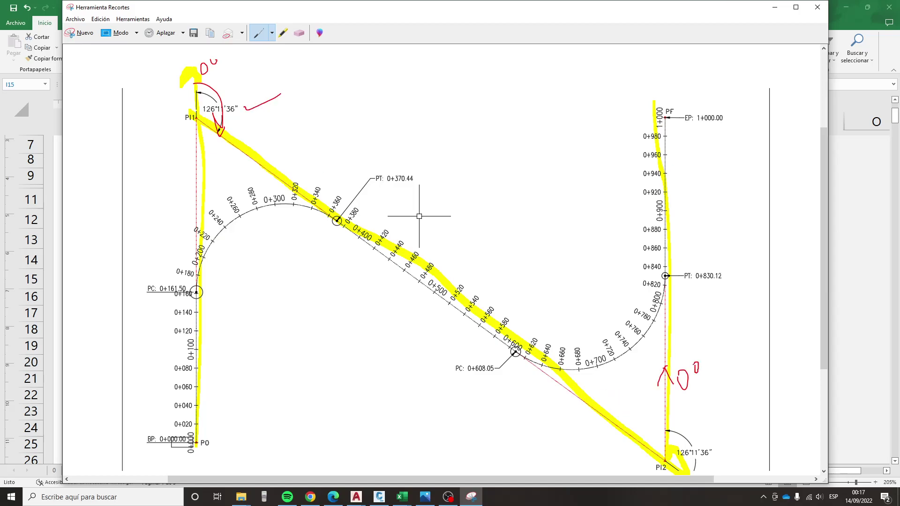
left_click_drag(534, 86, 535, 188)
left_click_drag(526, 99, 553, 63)
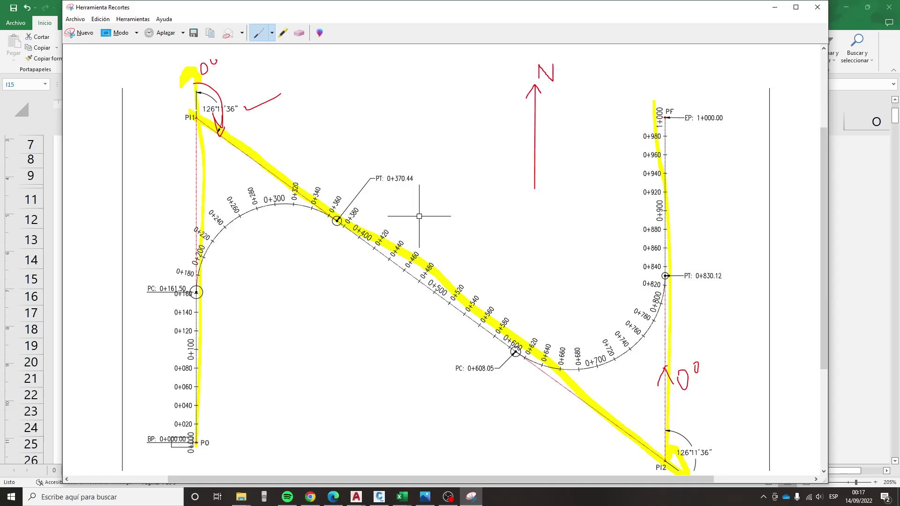
- Select an empty cell below the Excel table, then return to the annotated drawing
left_click(859, 205)
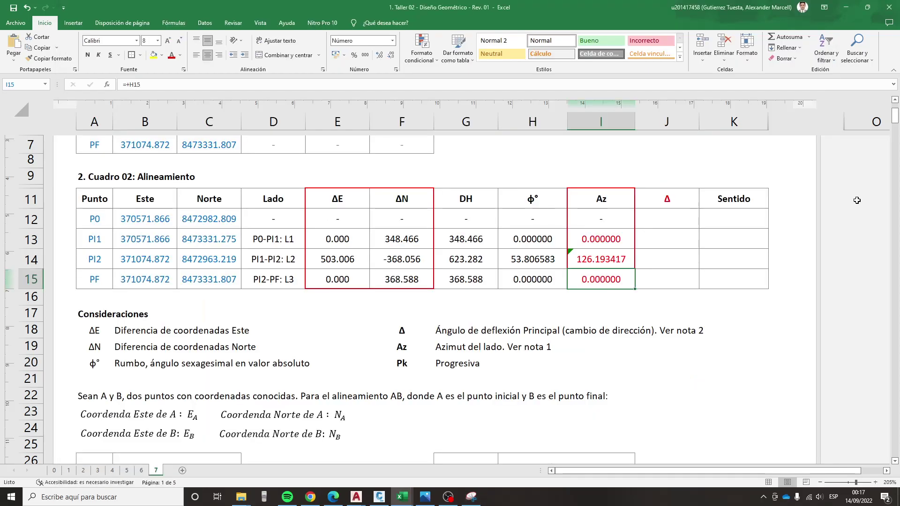
left_click(528, 308)
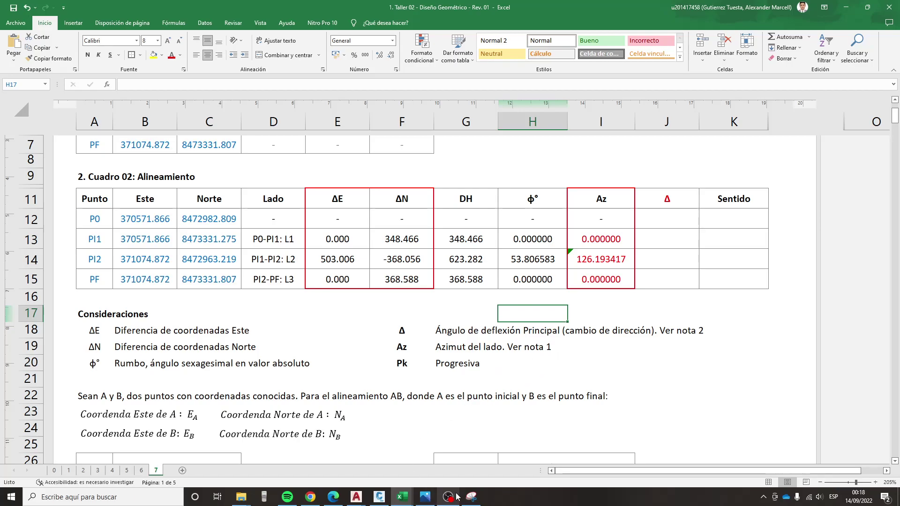
left_click(472, 499)
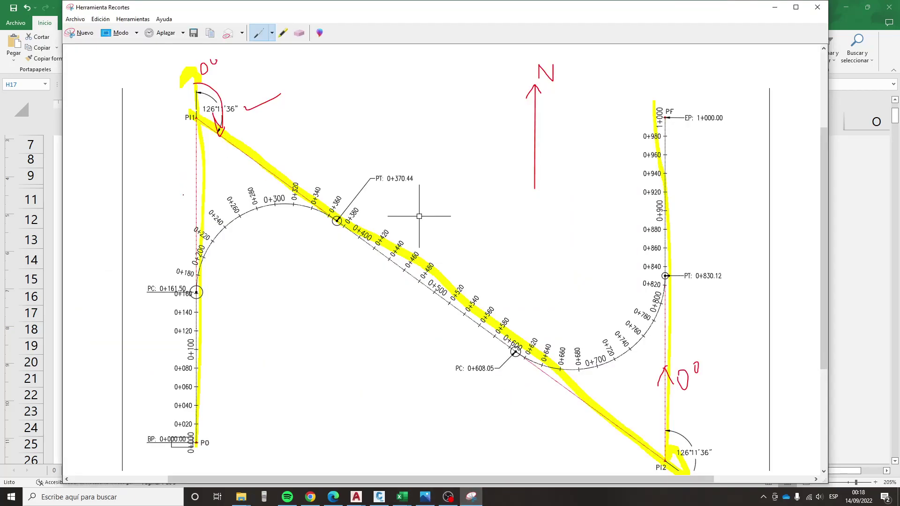
- Mark the 126°11'36" angles at PI1 and PI2, a PI2 reference line, and curved arrows at both curves
mouse_move(195, 83)
left_mouse_down()
mouse_move(220, 87)
mouse_move(224, 134)
mouse_move(242, 123)
left_mouse_up()
left_click_drag(253, 112, 283, 96)
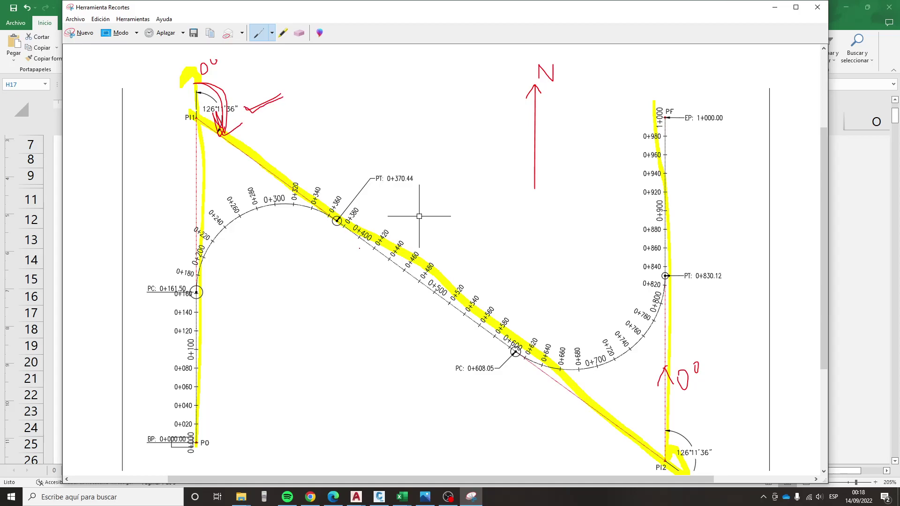
scroll(445, 262, "down", 1)
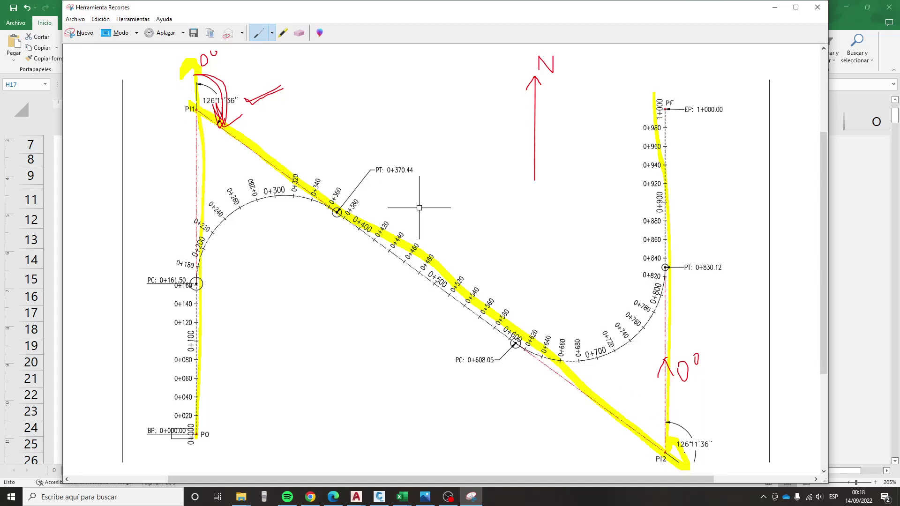
left_click_drag(685, 467, 668, 444)
left_click_drag(240, 78, 241, 97)
left_click_drag(234, 89, 262, 88)
left_click_drag(706, 434, 734, 435)
mouse_move(225, 321)
left_mouse_down()
mouse_move(270, 260)
mouse_move(291, 269)
mouse_move(278, 279)
left_mouse_up()
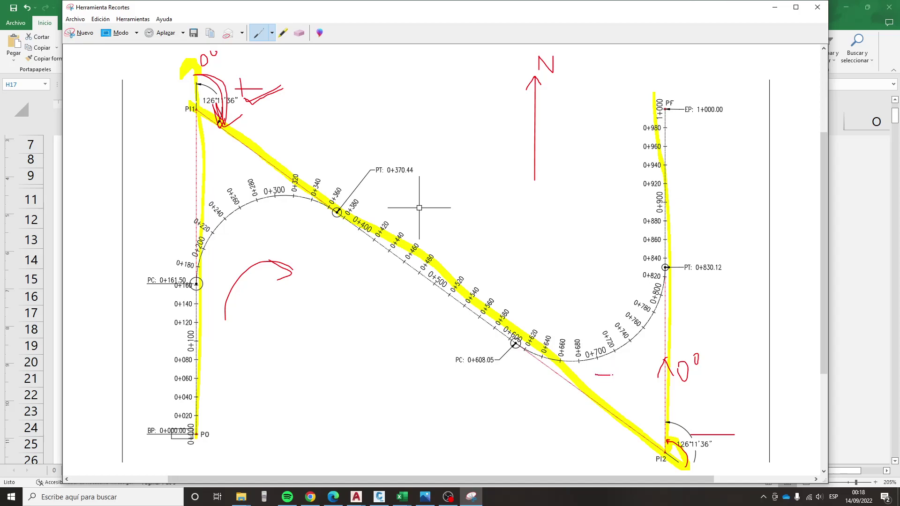
mouse_move(612, 374)
left_mouse_down()
mouse_move(629, 360)
mouse_move(633, 379)
left_mouse_up()
- Select the Δ deflection legend row, then go down to Nota 02's θ° = Az Salida − Az Entrada equation
left_click(843, 228)
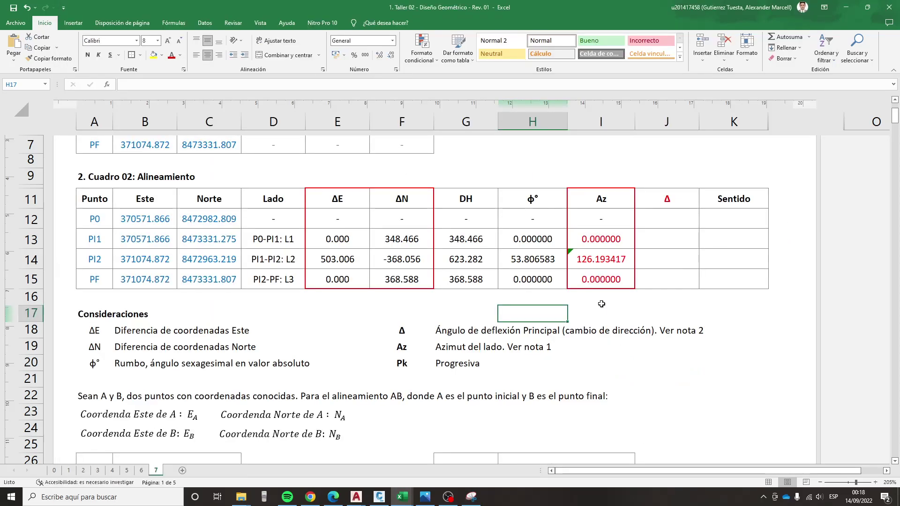
left_click_drag(425, 334, 674, 331)
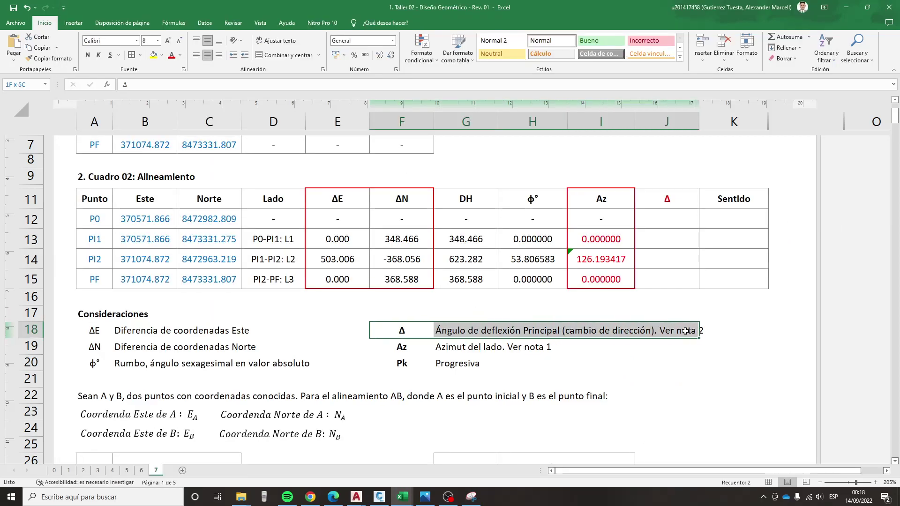
scroll(578, 349, "down", 3)
scroll(562, 351, "down", 1)
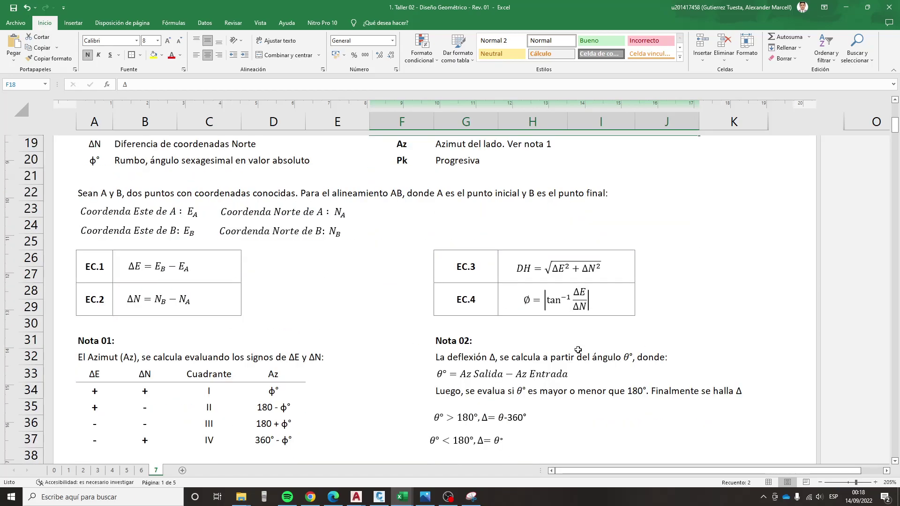
left_click(447, 373)
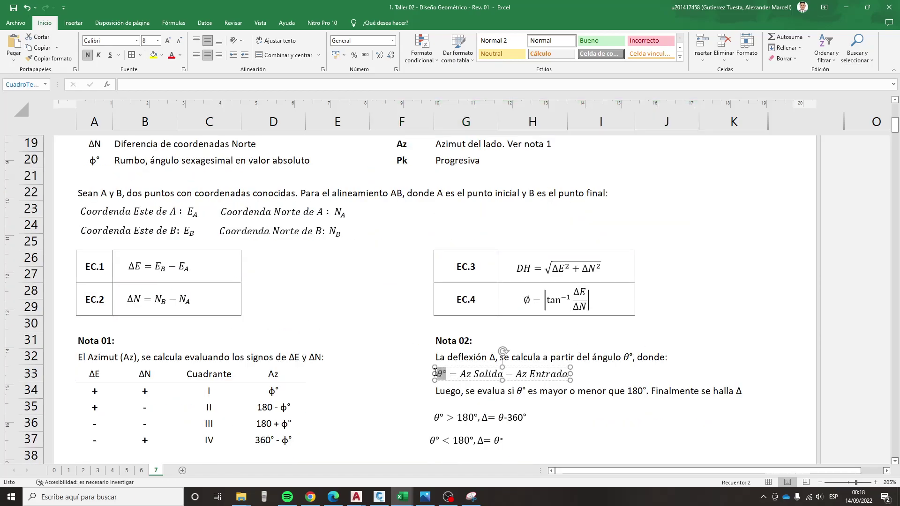
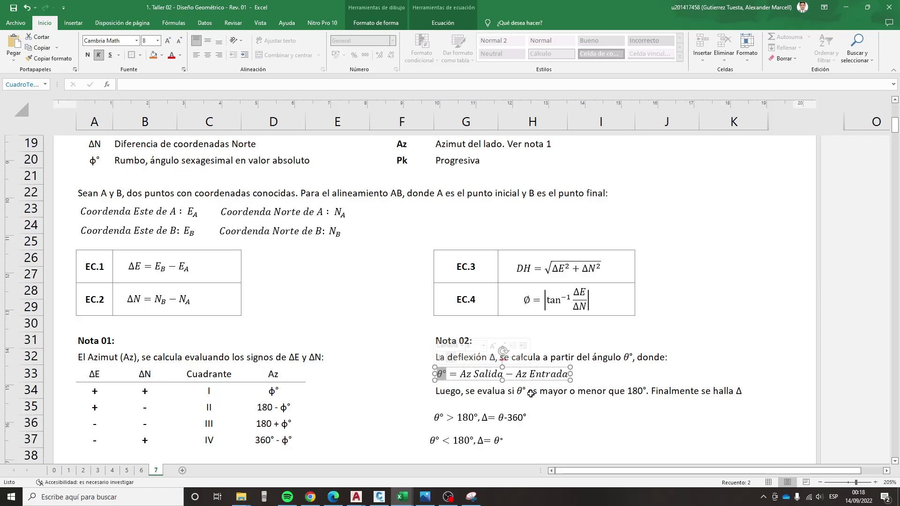
- Add a degree mark after θ in the row-36 equation θ° > 180°, Δ = θ − 360
left_click(461, 419)
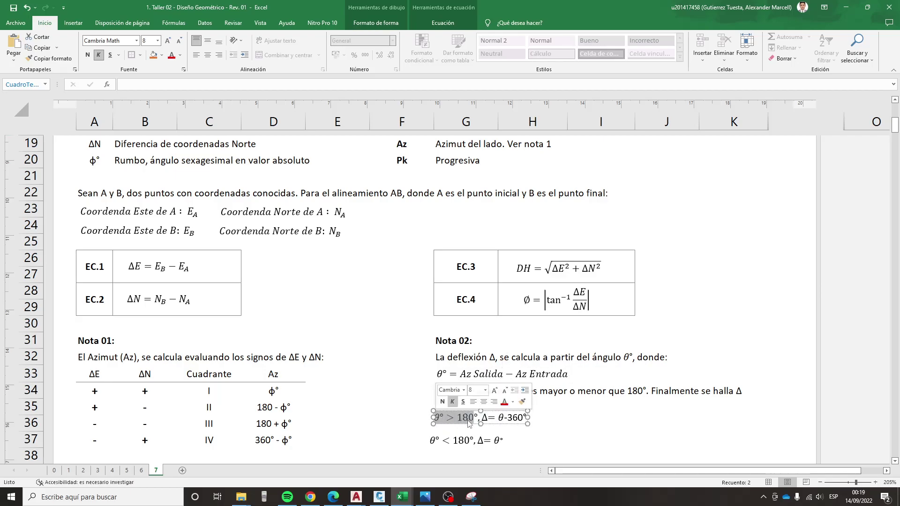
left_click_drag(481, 417, 521, 414)
left_click(499, 417)
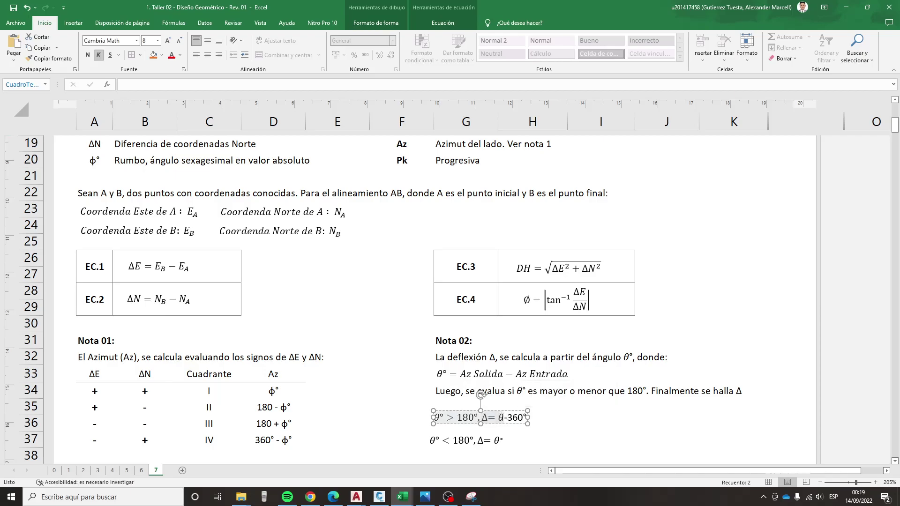
type("°")
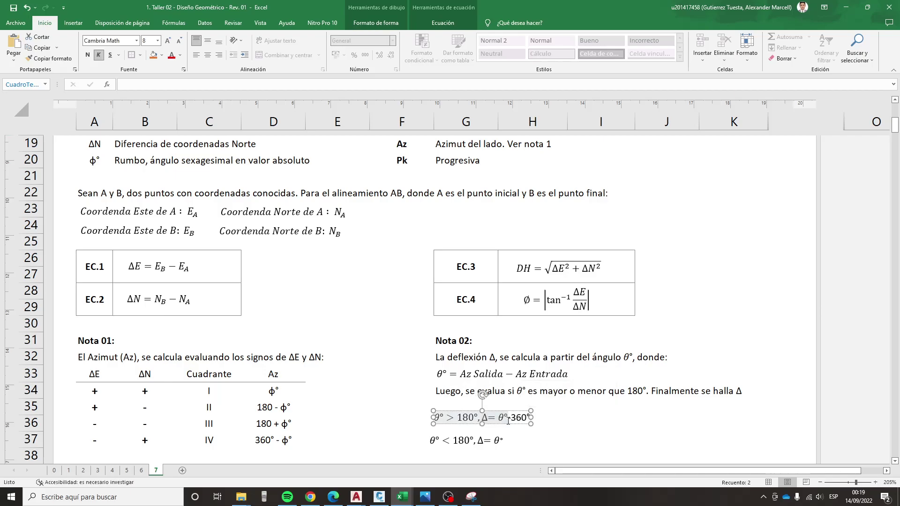
left_click(585, 416)
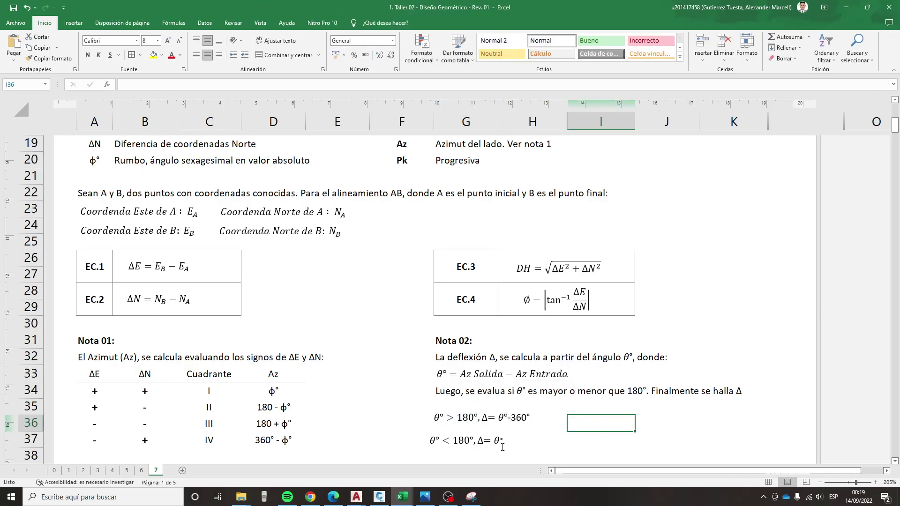
left_click(493, 420)
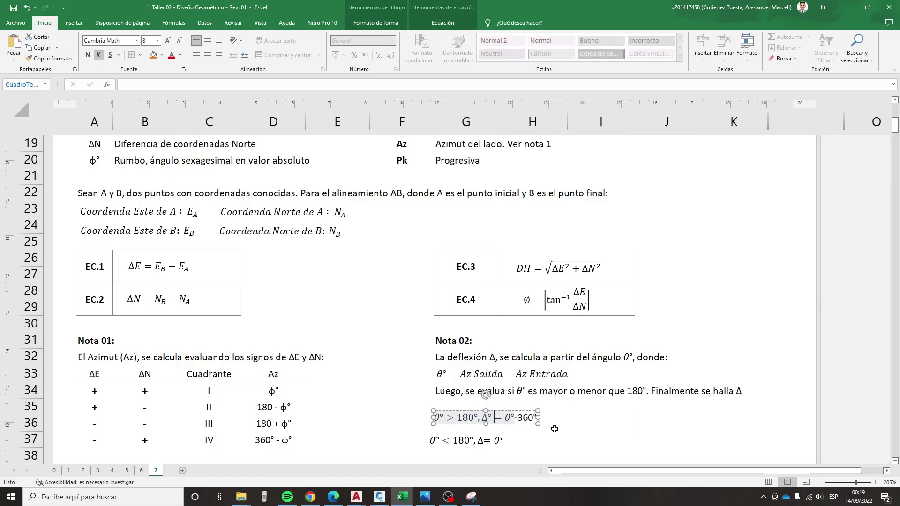
left_click(576, 425)
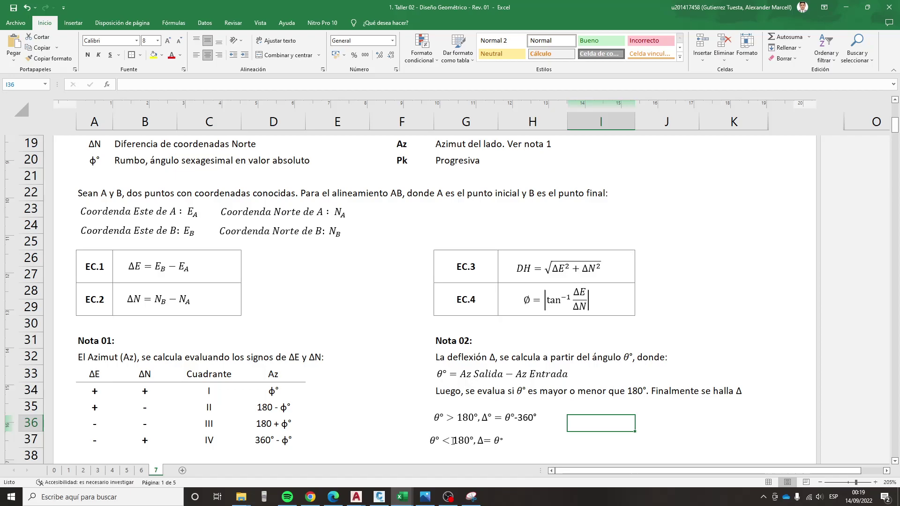
- Check the row-37 and row-33 equations, then switch to the annotated road drawing
left_click(474, 439)
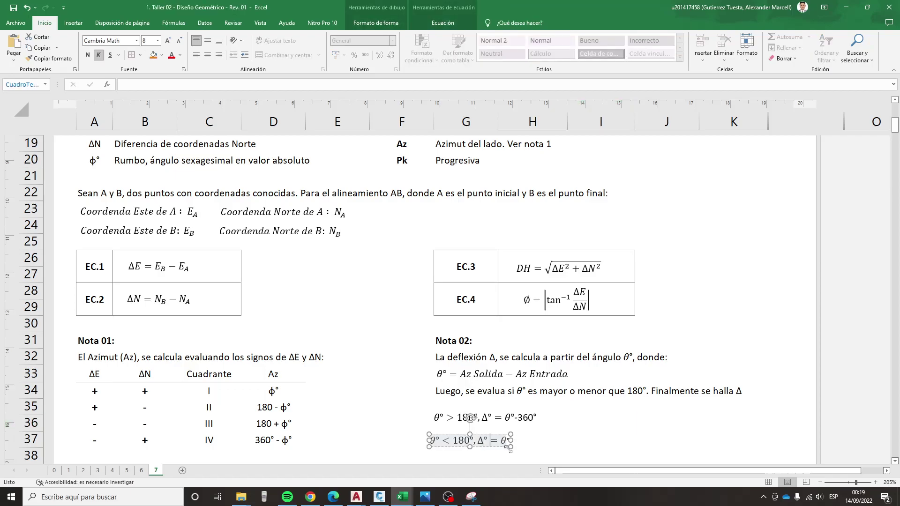
left_click(535, 438)
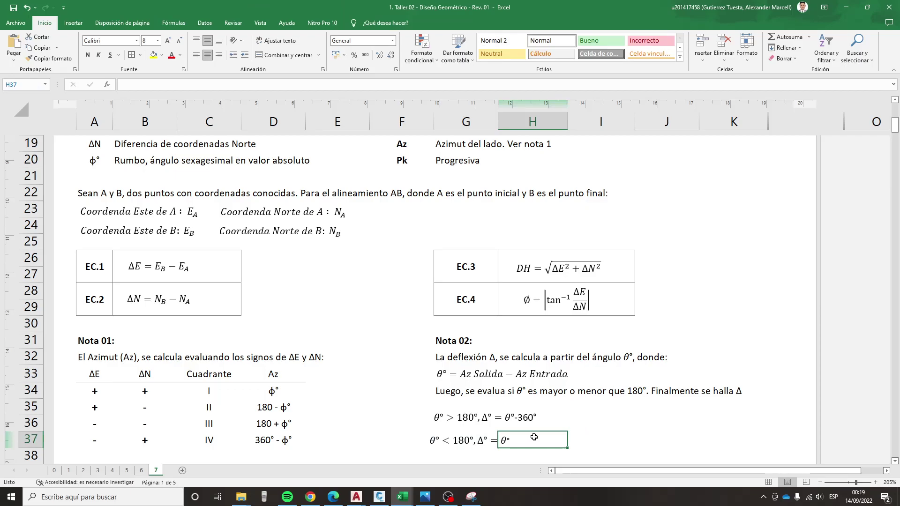
left_click(446, 375)
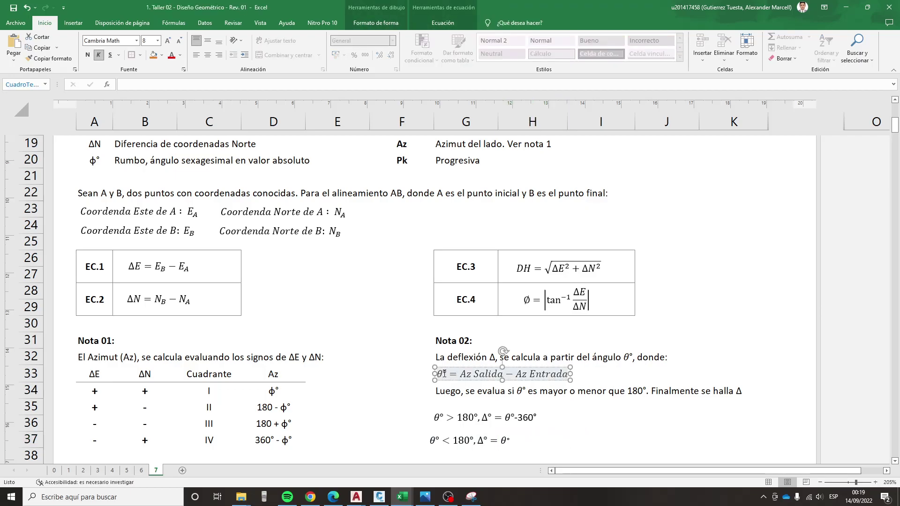
triple_click(476, 373)
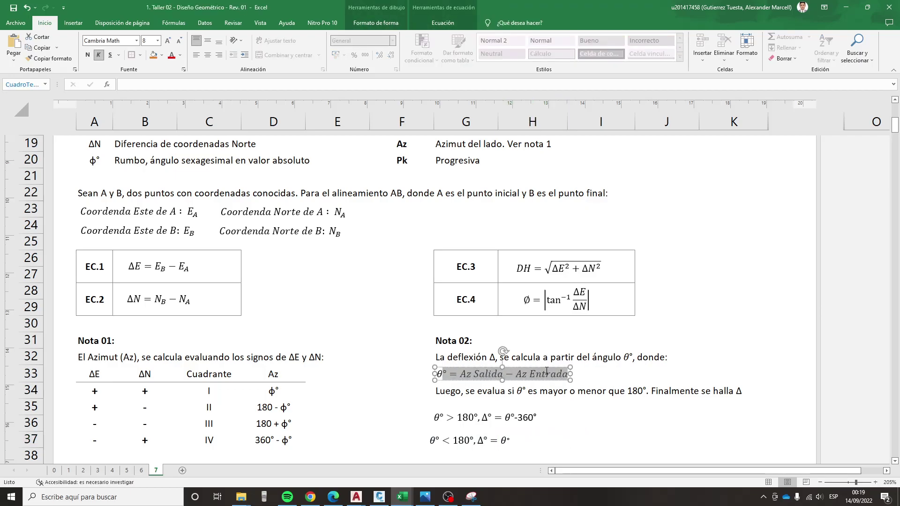
left_click(579, 409)
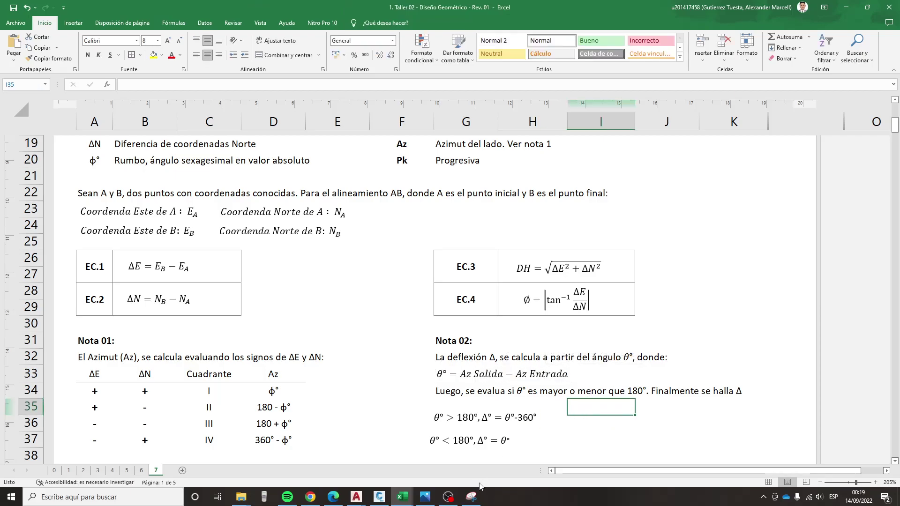
left_click(471, 497)
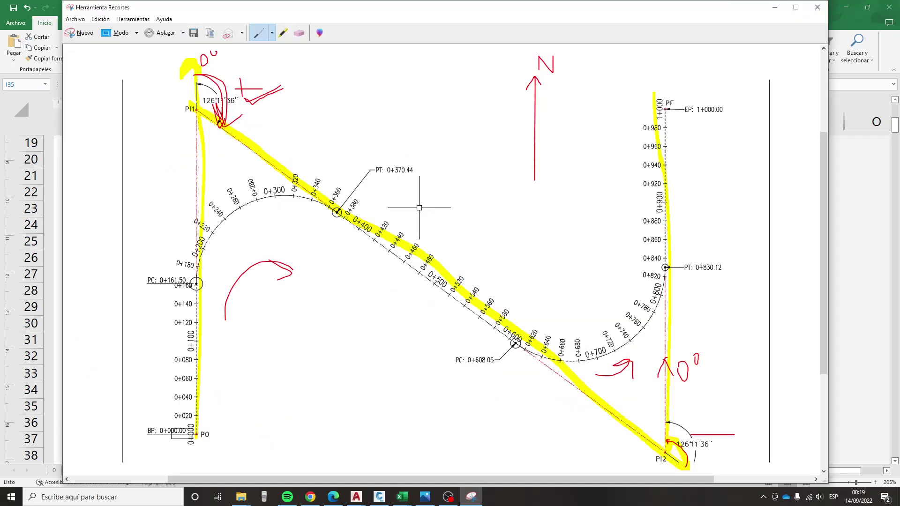
- Erase the red scribbles and the red 0° near PI1 and the 126°11'36" label
left_click(271, 33)
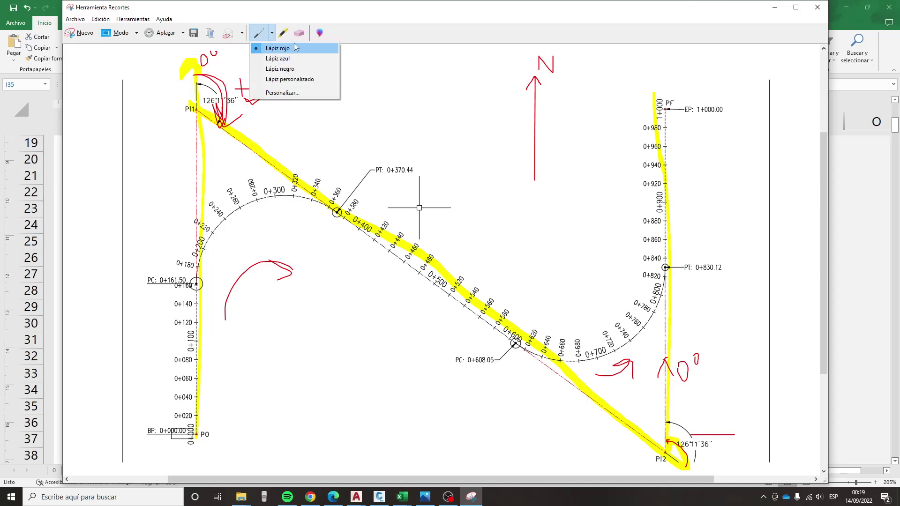
left_click(281, 48)
left_click(299, 33)
left_click(224, 97)
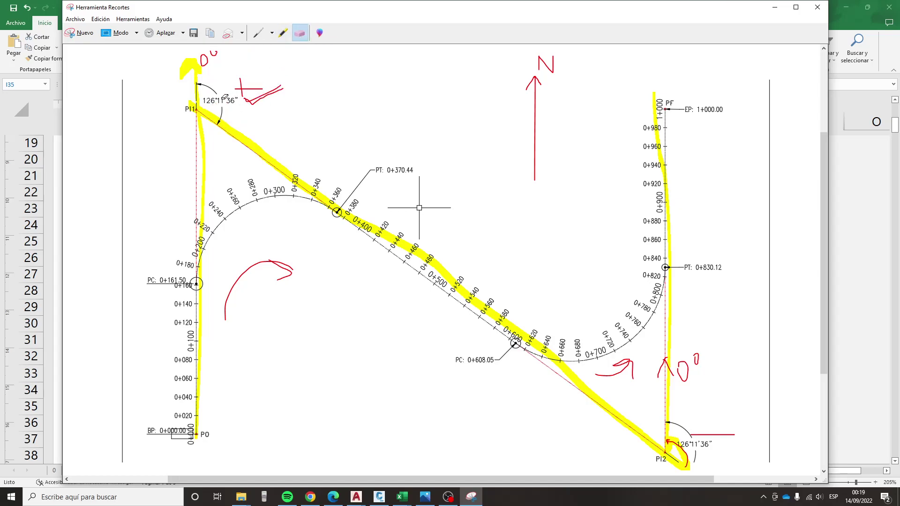
left_click_drag(204, 60, 265, 99)
- With the blue pen, draw the angle arc at PI1 and trace both tangents, marking the incoming one 0°
left_click(275, 34)
left_click(282, 58)
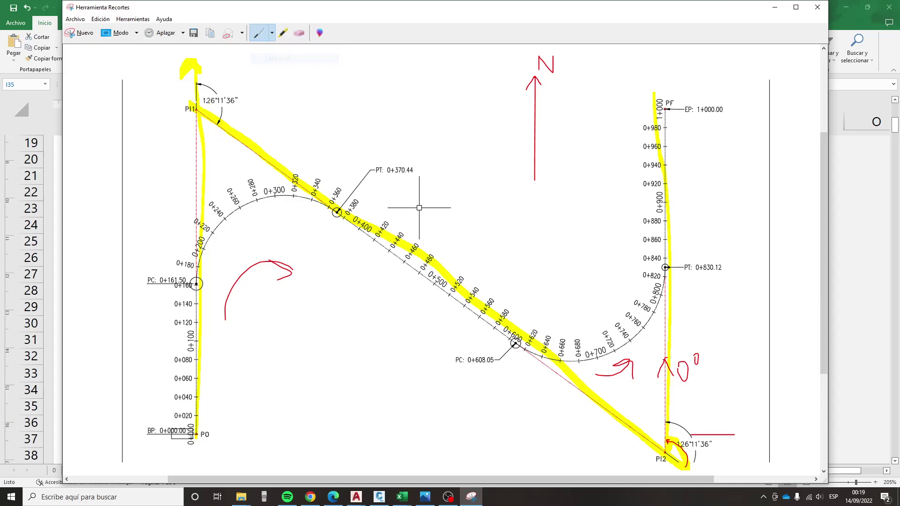
mouse_move(197, 76)
left_mouse_down()
mouse_move(240, 100)
mouse_move(238, 132)
mouse_move(283, 108)
left_mouse_up()
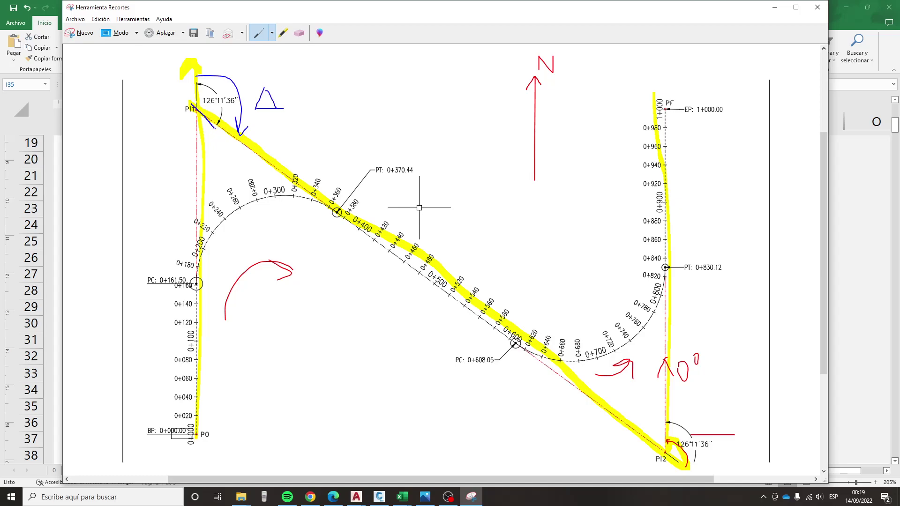
mouse_move(210, 124)
left_mouse_down()
mouse_move(434, 270)
mouse_move(410, 251)
mouse_move(416, 289)
left_mouse_up()
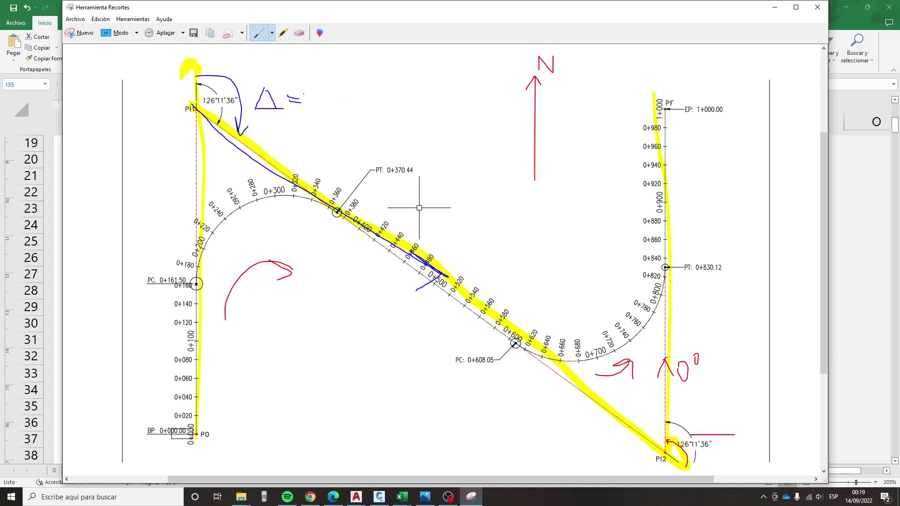
mouse_move(308, 82)
left_mouse_down()
mouse_move(311, 105)
mouse_move(328, 102)
left_mouse_up()
right_click(198, 279)
left_click(201, 312)
left_click_drag(196, 371, 182, 194)
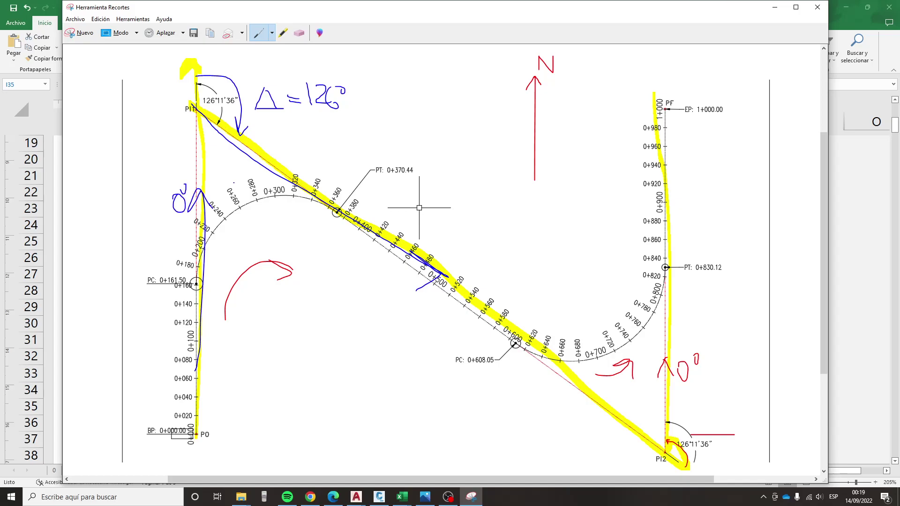
- Write the deflection formula Δ1 = 126° − 0° = 126° beside PI1
mouse_move(375, 83)
left_mouse_down()
mouse_move(374, 102)
mouse_move(410, 89)
mouse_move(377, 84)
mouse_move(404, 92)
left_mouse_up()
left_click(299, 33)
left_click(259, 34)
mouse_move(390, 97)
left_mouse_down()
mouse_move(409, 105)
mouse_move(436, 96)
left_mouse_up()
left_click_drag(279, 99, 280, 129)
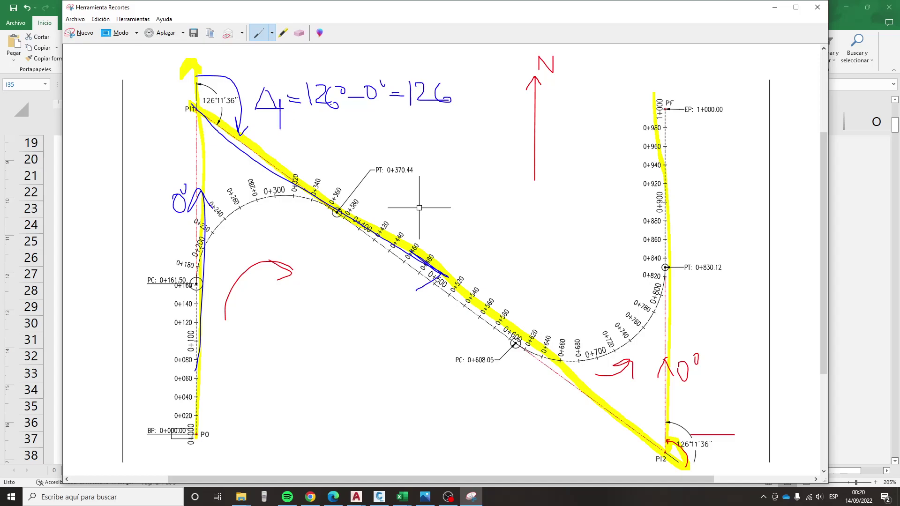
left_click_drag(454, 81, 450, 86)
- At PI2, draw the angle arc, label tangents 0° and 126°, and sketch the north azimuth arc
scroll(651, 403, "down", 3)
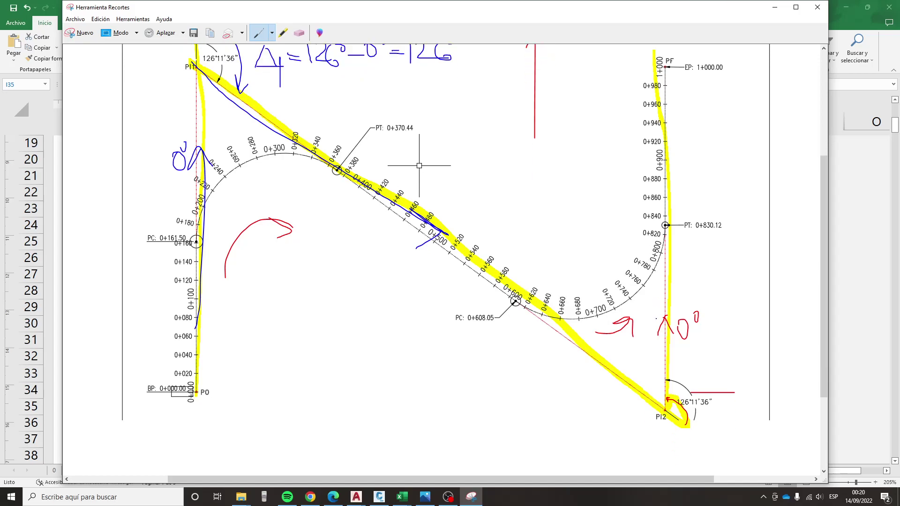
mouse_move(685, 408)
left_mouse_down()
mouse_move(662, 343)
mouse_move(730, 357)
left_mouse_up()
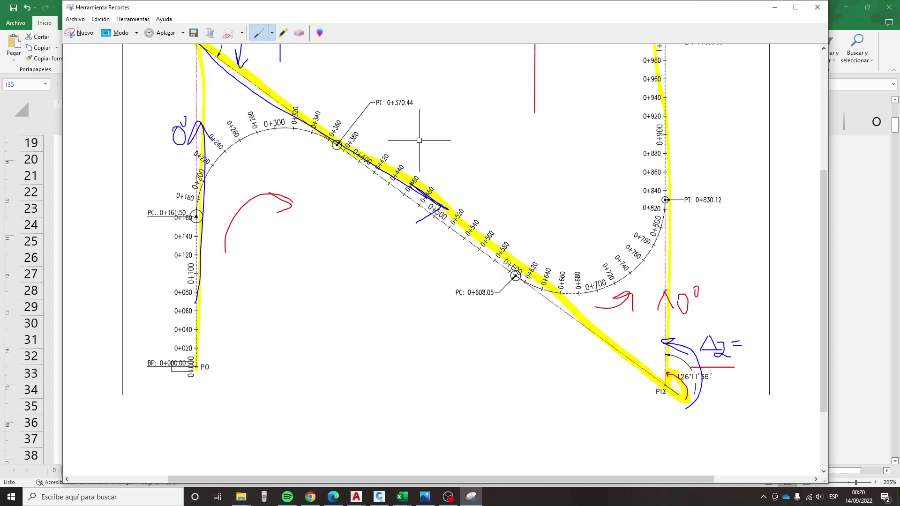
mouse_move(664, 391)
left_mouse_down()
mouse_move(668, 225)
mouse_move(675, 240)
mouse_move(711, 220)
left_mouse_up()
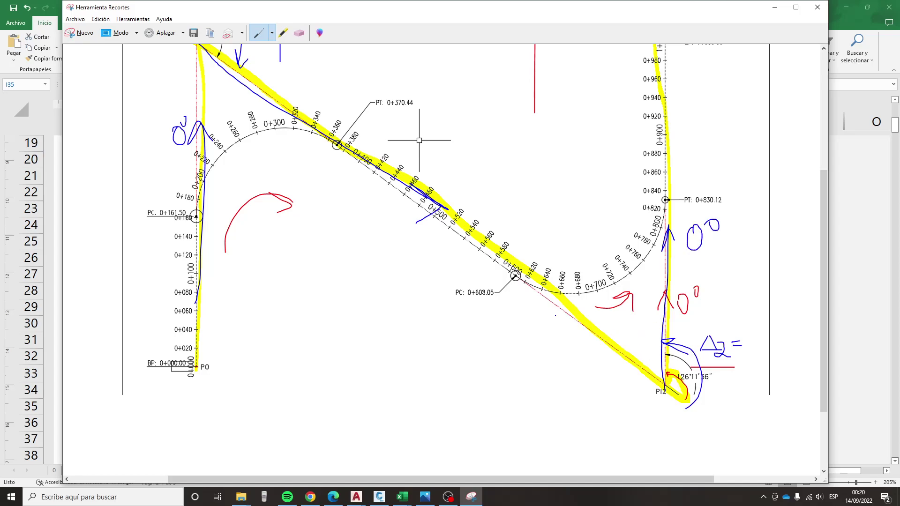
mouse_move(549, 306)
left_mouse_down()
mouse_move(640, 358)
mouse_move(609, 362)
left_mouse_up()
mouse_move(536, 352)
left_mouse_down()
mouse_move(540, 385)
mouse_move(564, 379)
mouse_move(574, 361)
left_mouse_up()
left_click_drag(546, 231, 542, 333)
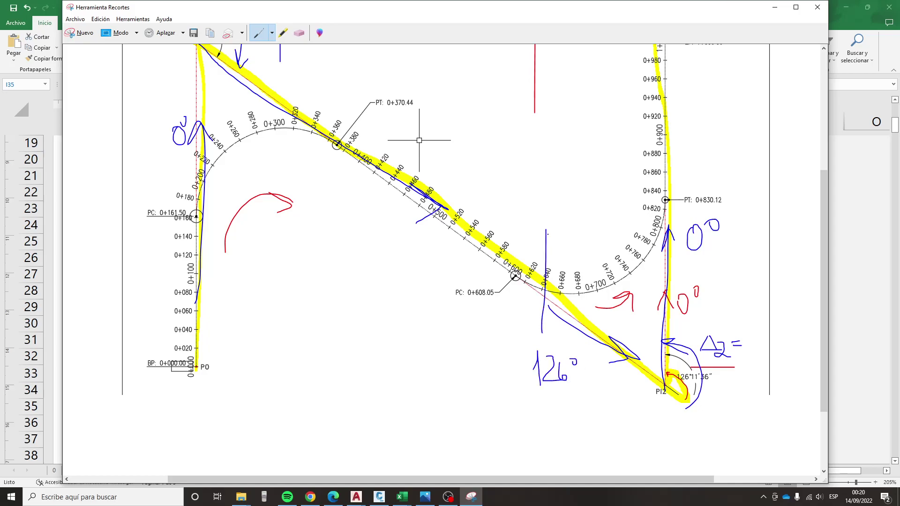
left_click_drag(546, 221, 555, 203)
mouse_move(543, 244)
left_mouse_down()
mouse_move(571, 269)
mouse_move(557, 292)
mouse_move(561, 312)
left_mouse_up()
mouse_move(573, 375)
left_mouse_down()
mouse_move(579, 393)
mouse_move(598, 372)
left_mouse_up()
- Write Δ2 = 0° − 126° beside PI2, then return to the Excel workbook
scroll(391, 312, "up", 1)
scroll(474, 248, "up", 1)
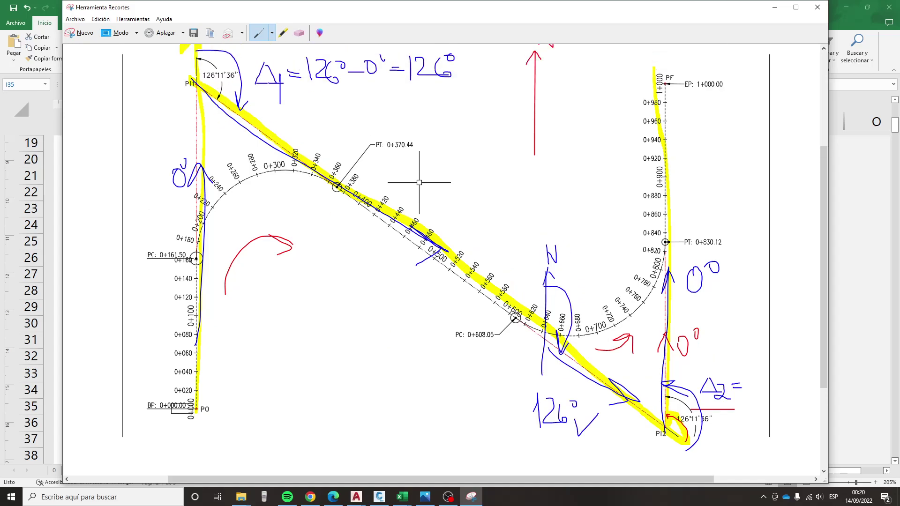
scroll(474, 247, "down", 2)
scroll(474, 247, "down", 1)
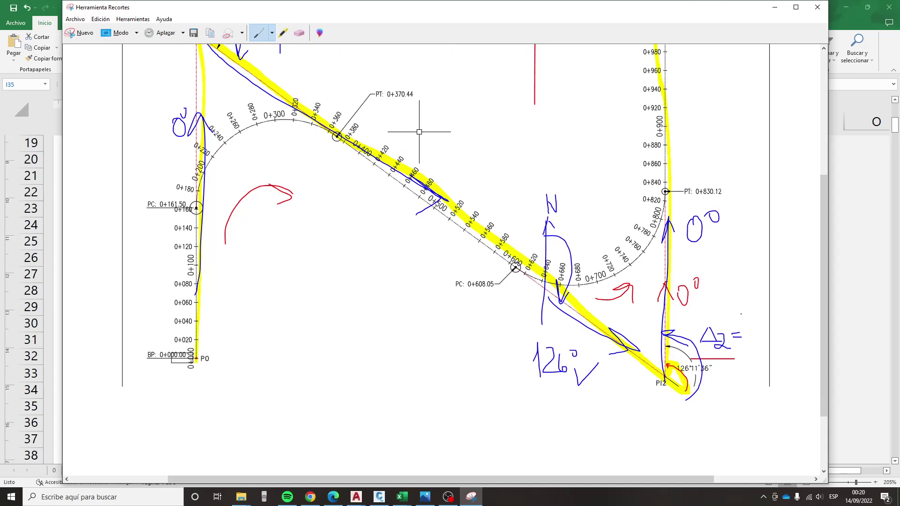
mouse_move(761, 319)
left_mouse_down()
mouse_move(770, 304)
mouse_move(791, 337)
mouse_move(806, 336)
left_mouse_up()
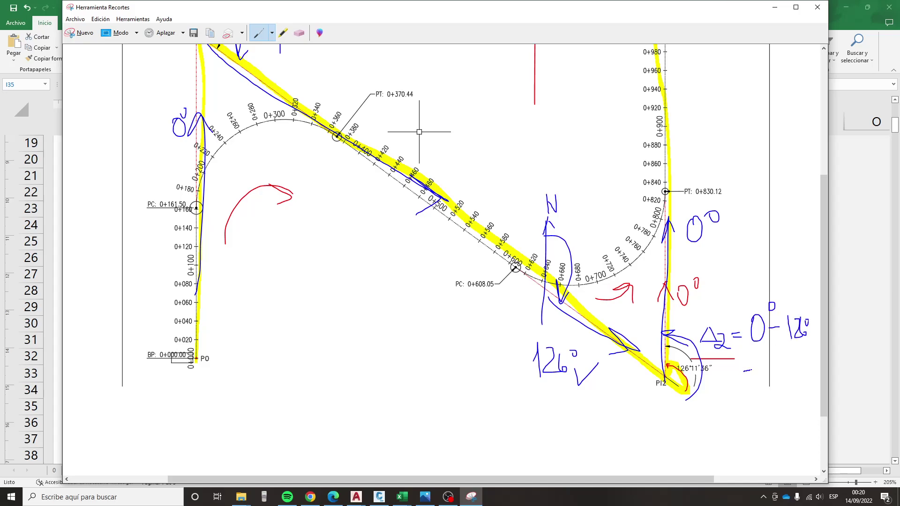
left_click_drag(770, 371, 774, 371)
mouse_move(780, 358)
left_mouse_down()
mouse_move(777, 380)
mouse_move(795, 377)
mouse_move(801, 365)
left_mouse_up()
scroll(546, 395, "up", 1)
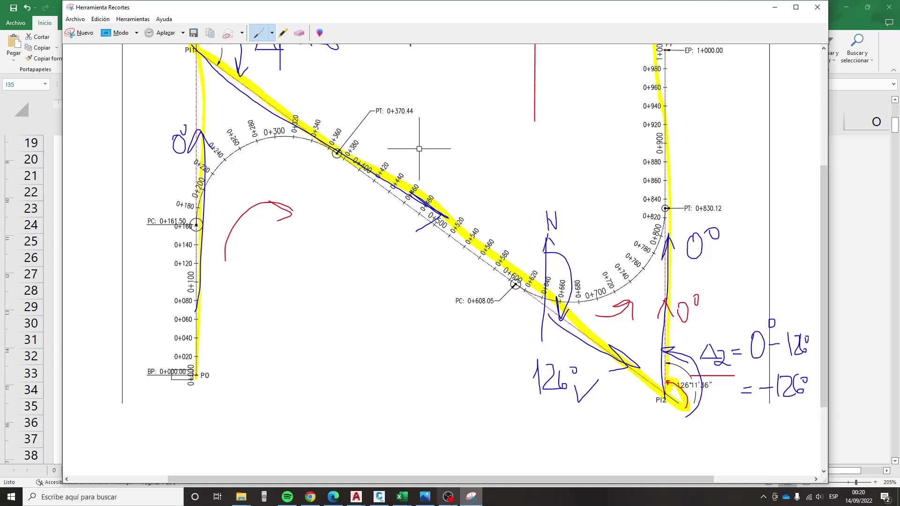
mouse_move(401, 497)
left_click(351, 445)
- Put a dash in the Δ cell for point P0 (J12)
scroll(467, 391, "up", 4)
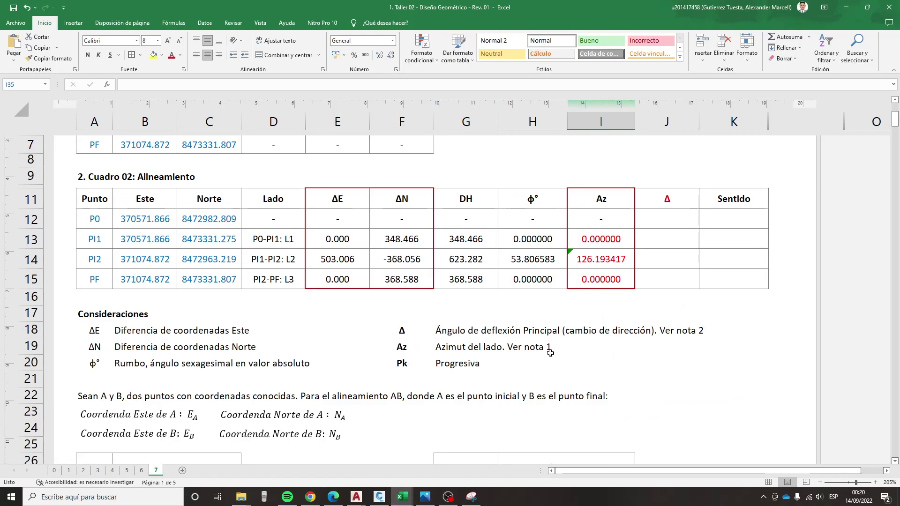
scroll(562, 328, "up", 2)
scroll(656, 281, "down", 3)
scroll(664, 258, "up", 1)
left_click(664, 221)
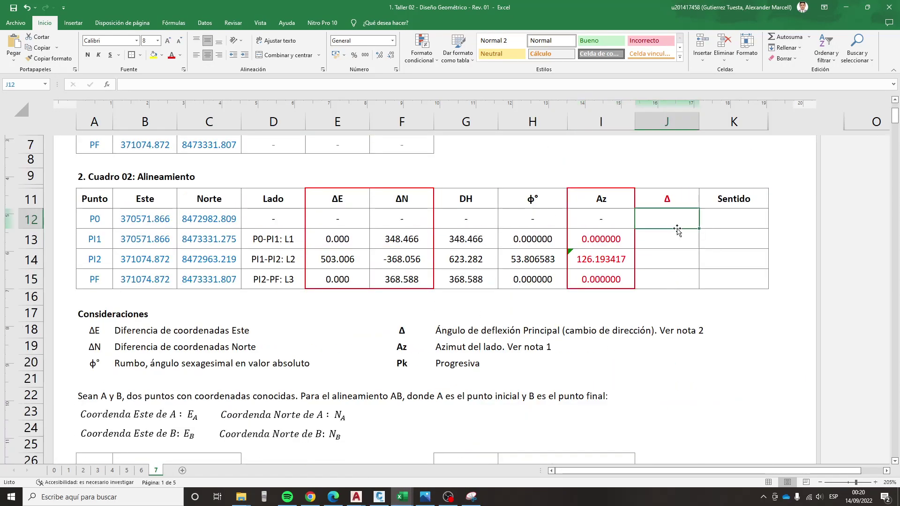
type("-")
key("Return")
- Enter the Δ formulas =+I14-I13 for PI1 and =+I15-I14 for PI2
type("+")
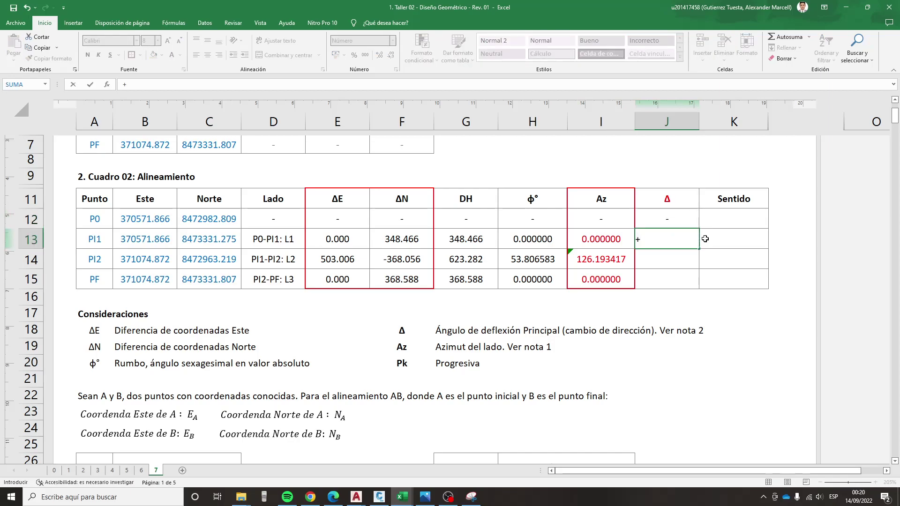
key("Left")
key("Down")
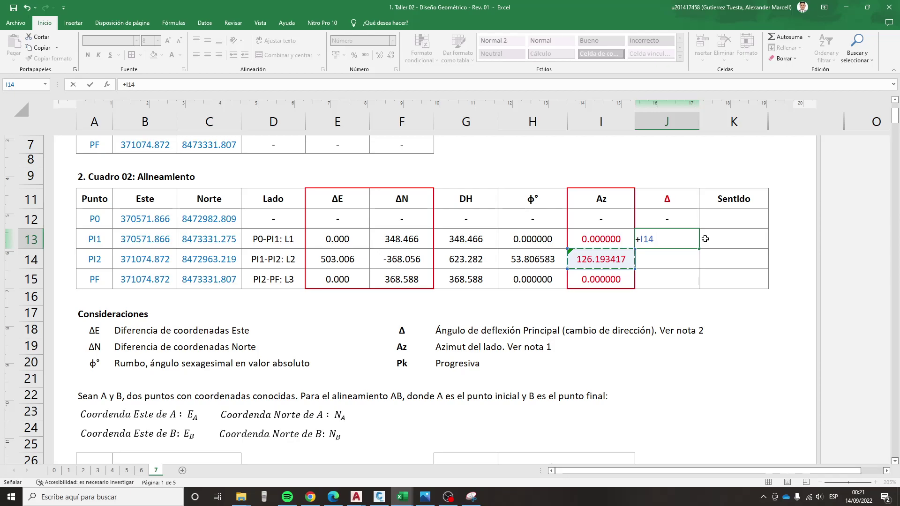
type("-")
key("Up")
key("Return")
type("+")
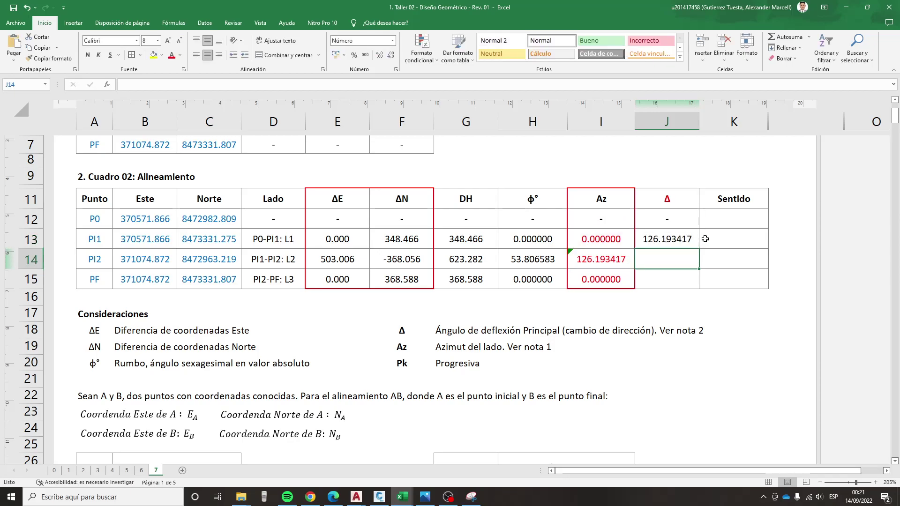
key("Left")
key("Down")
type("-")
key("Up")
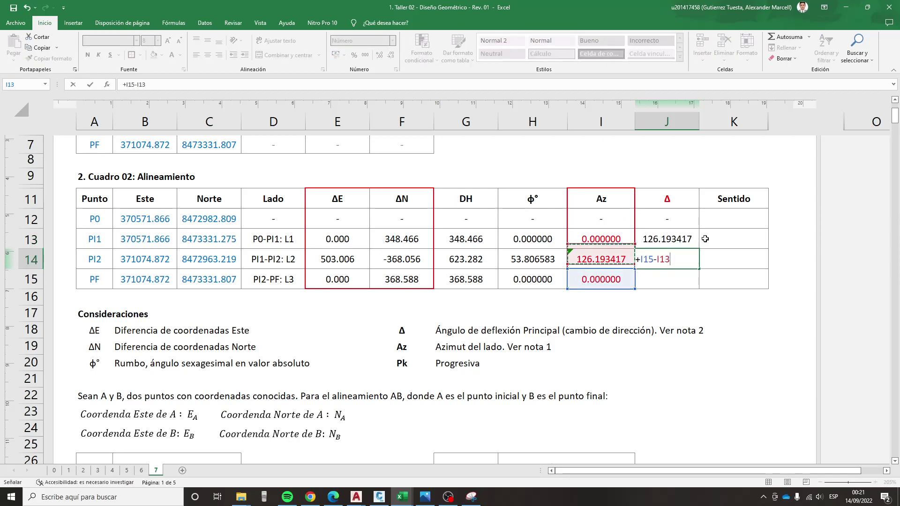
key("Return")
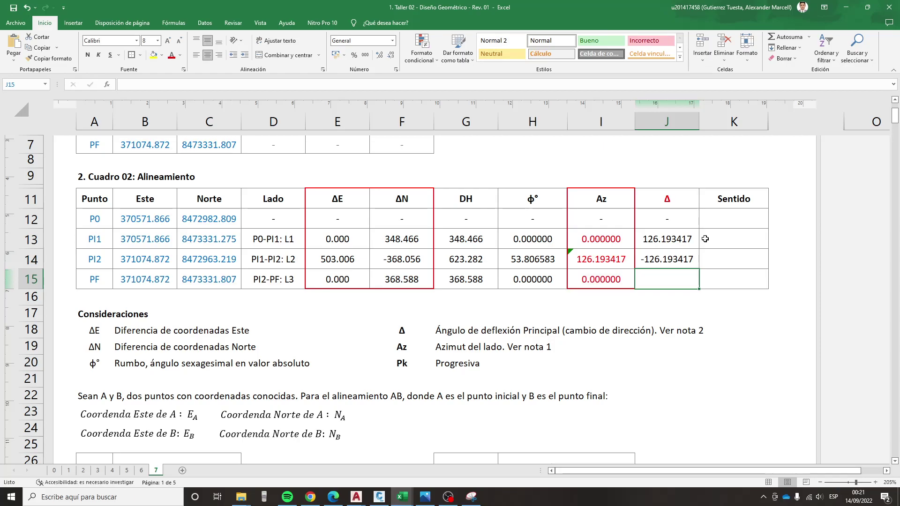
- Set the Sentido of PI1 to Derecha and PI2 to Izquierda
left_click(705, 239)
type("D")
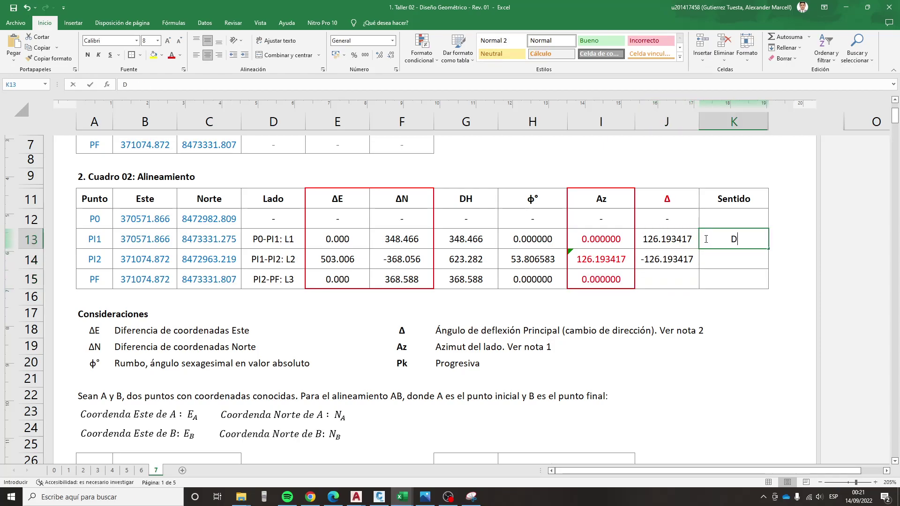
type("erecha")
key("Return")
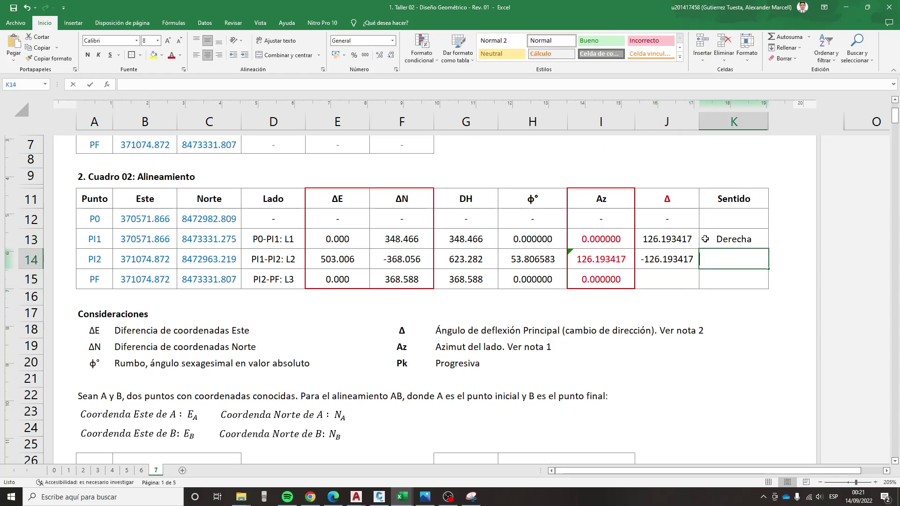
type("Izquierda")
key("Return")
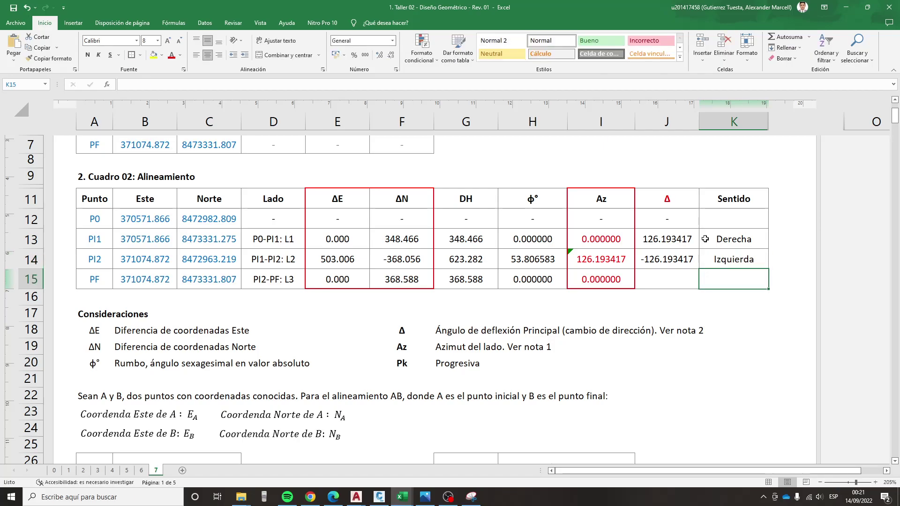
- Put dashes in P0's Sentido and PF's Δ and Sentido cells (K12, J15, K15)
key("Up")
key("Up")
key("Up")
type("-")
key("Return")
key("Down")
key("Down")
key("Left")
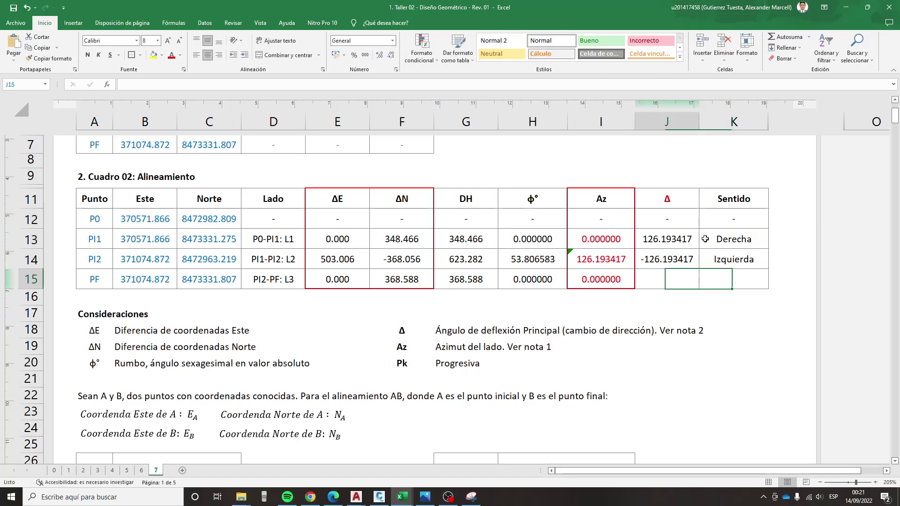
type("-")
key("Return")
key("Right")
key("Up")
type("-")
key("Return")
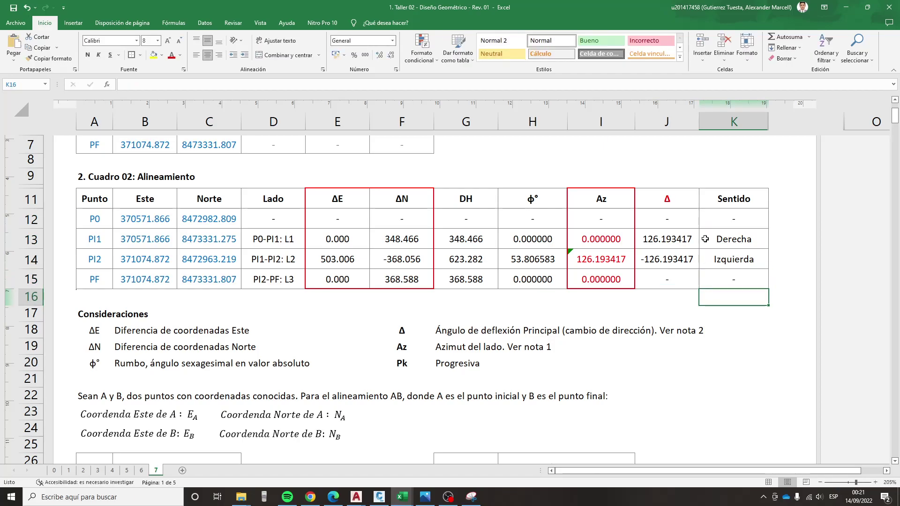
- Highlight the Az, Lado and Punto columns of the alignment table to review them
scroll(422, 244, "down", 1)
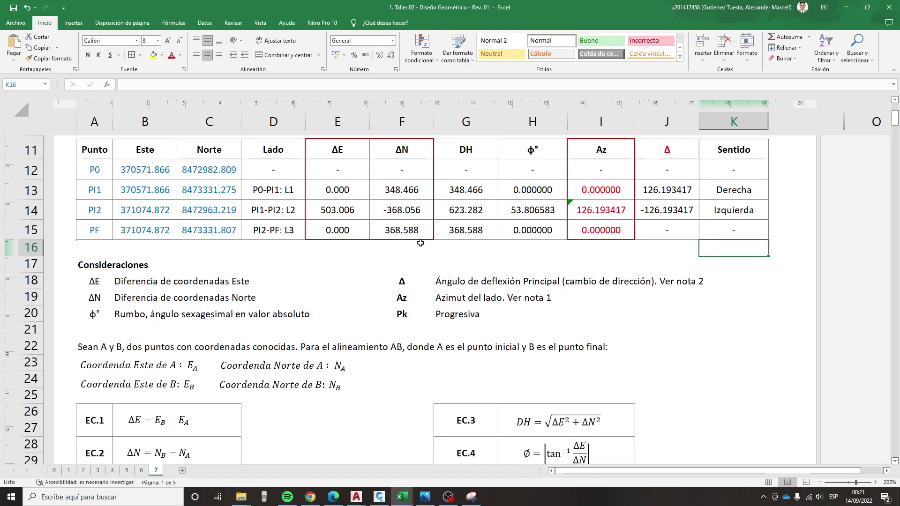
scroll(419, 243, "up", 2)
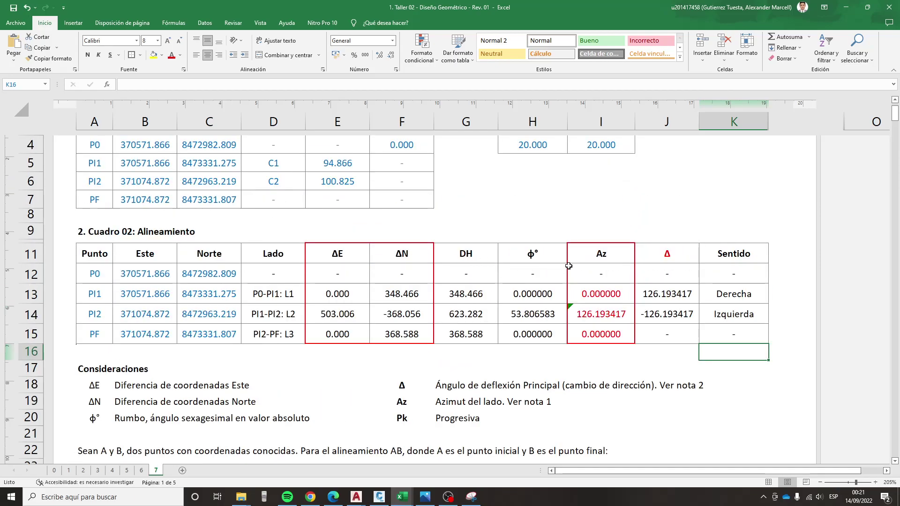
left_click_drag(585, 258, 593, 335)
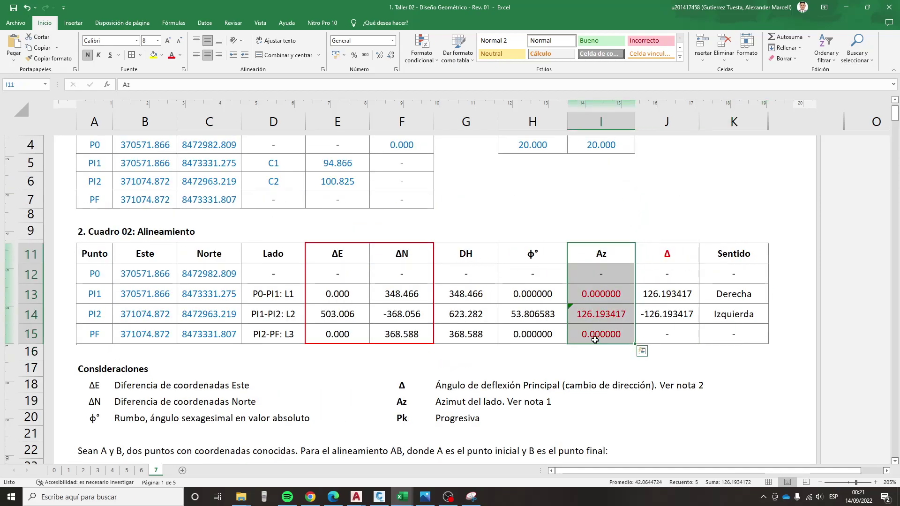
left_click_drag(281, 255, 274, 334)
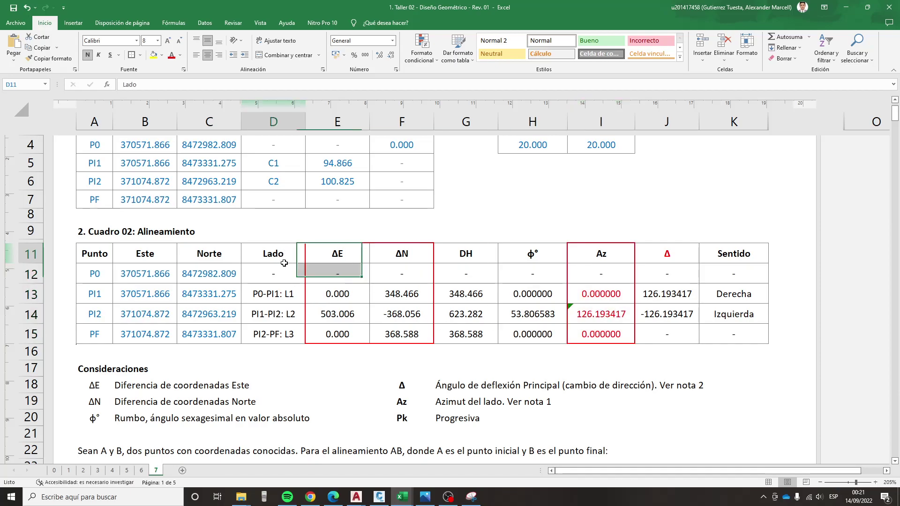
left_click_drag(94, 255, 94, 334)
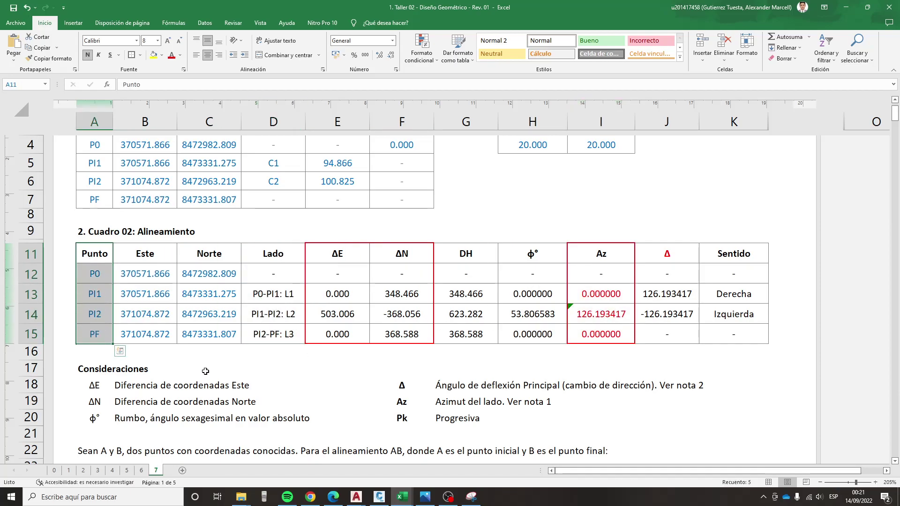
- Down in Cuadro 03, enter curve names C1 and C2 in the Curva column
scroll(205, 355, "down", 2)
scroll(205, 355, "down", 3)
scroll(205, 354, "down", 3)
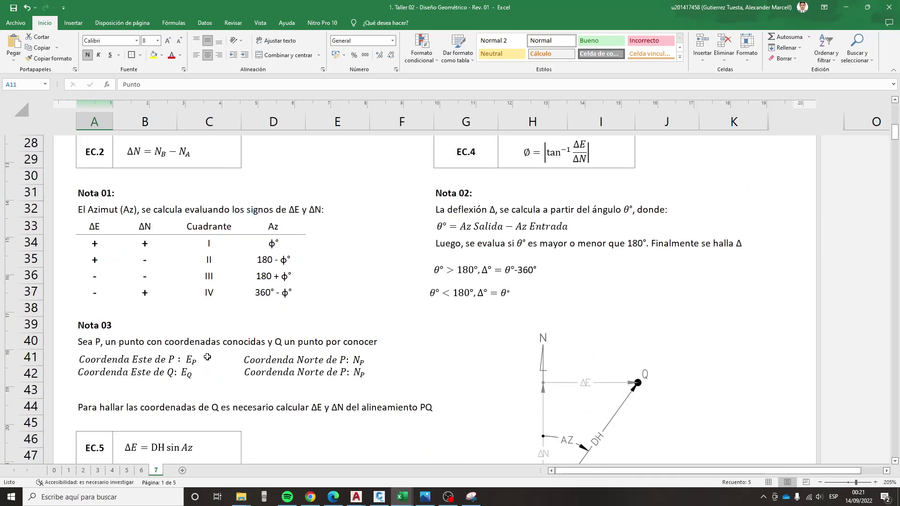
scroll(205, 354, "down", 2)
scroll(207, 358, "down", 4)
scroll(207, 357, "down", 3)
scroll(207, 358, "down", 4)
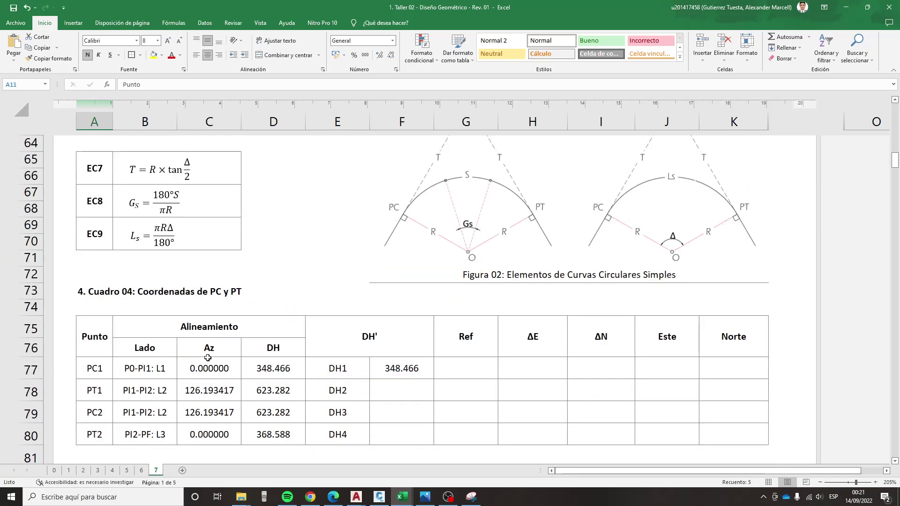
scroll(208, 357, "up", 1)
scroll(207, 357, "up", 3)
scroll(208, 358, "down", 1)
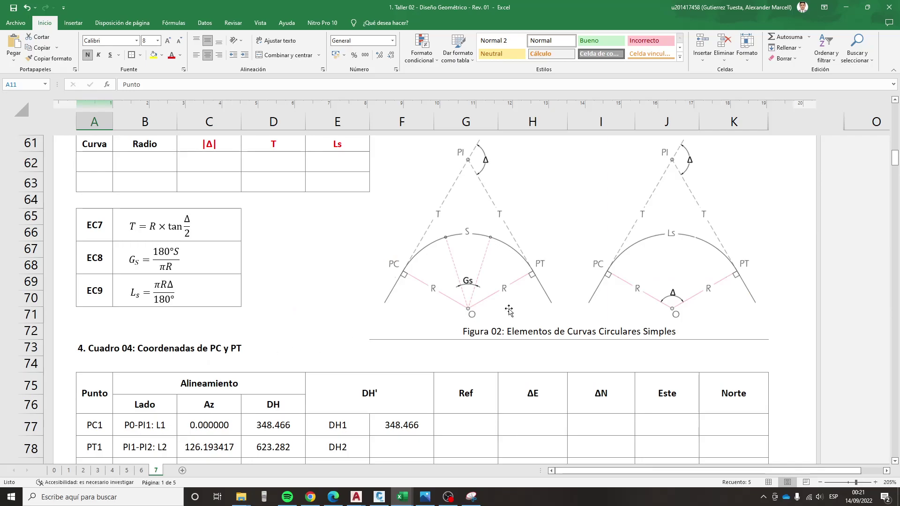
left_click(893, 100)
left_click(894, 100)
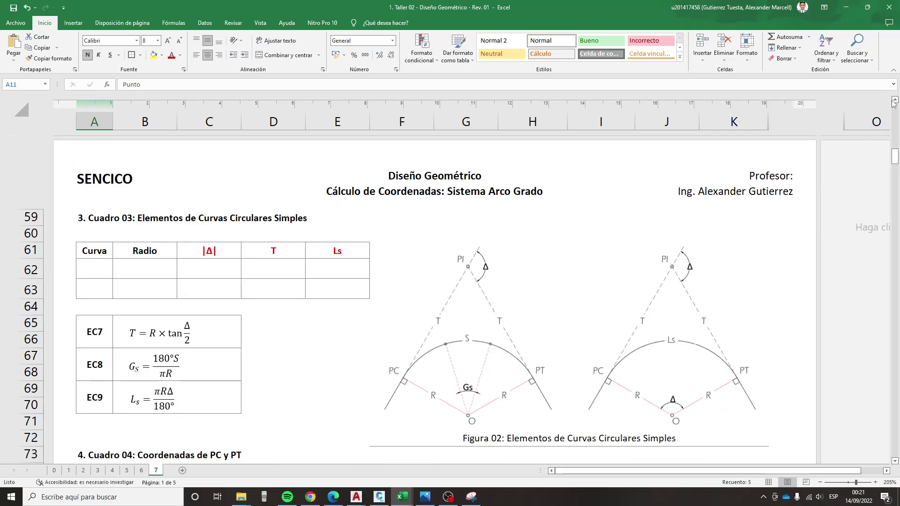
left_click(81, 272)
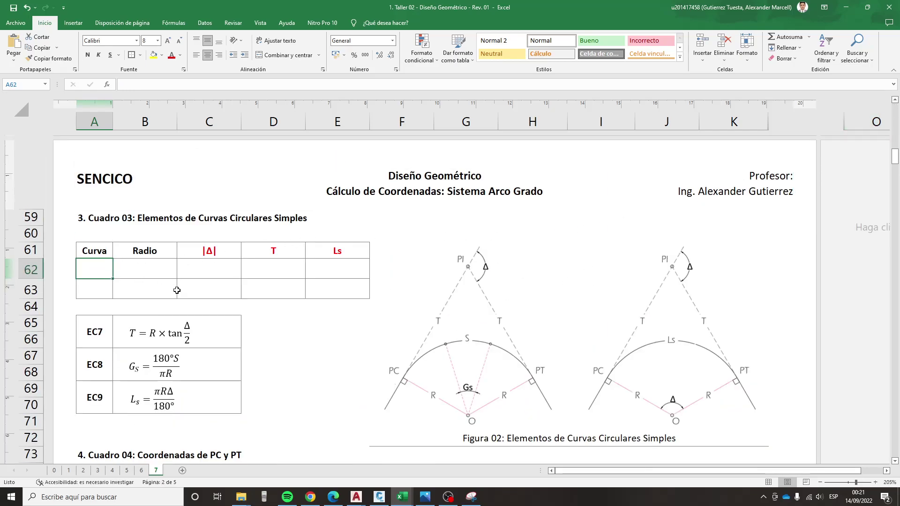
type("C1")
key("Return")
type("C2")
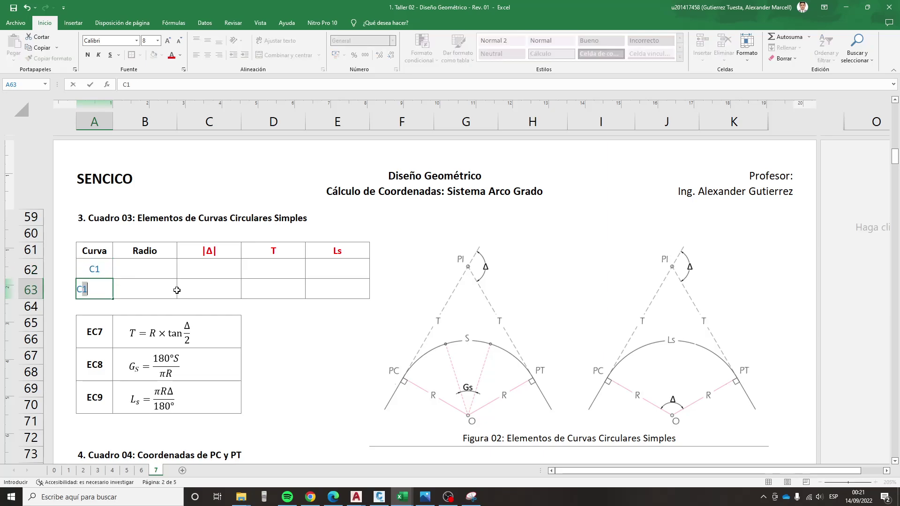
key("Return")
- Link C1's radius to Cuadro 01 (94.866) and copy the formula down for C2 (100.825)
key("Up")
key("Up")
key("Right")
type("+")
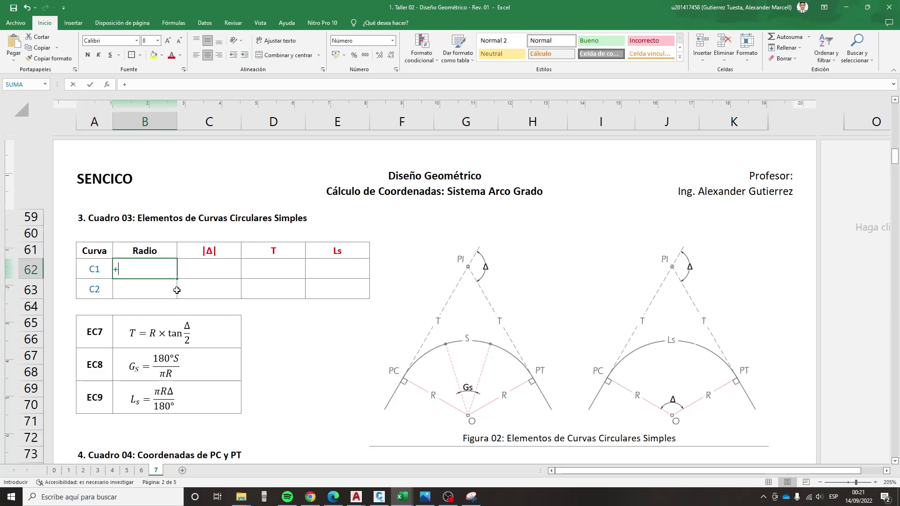
scroll(306, 347, "up", 5)
scroll(306, 348, "up", 8)
scroll(306, 347, "up", 7)
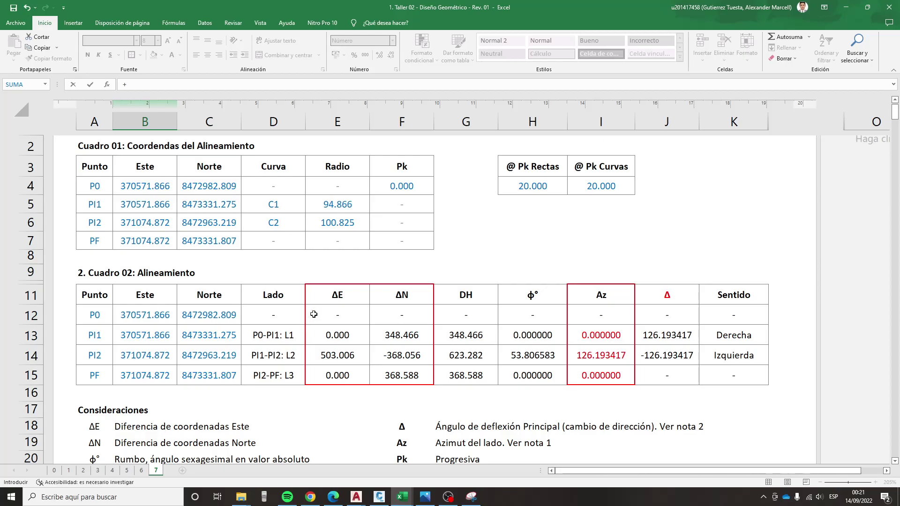
left_click(364, 222)
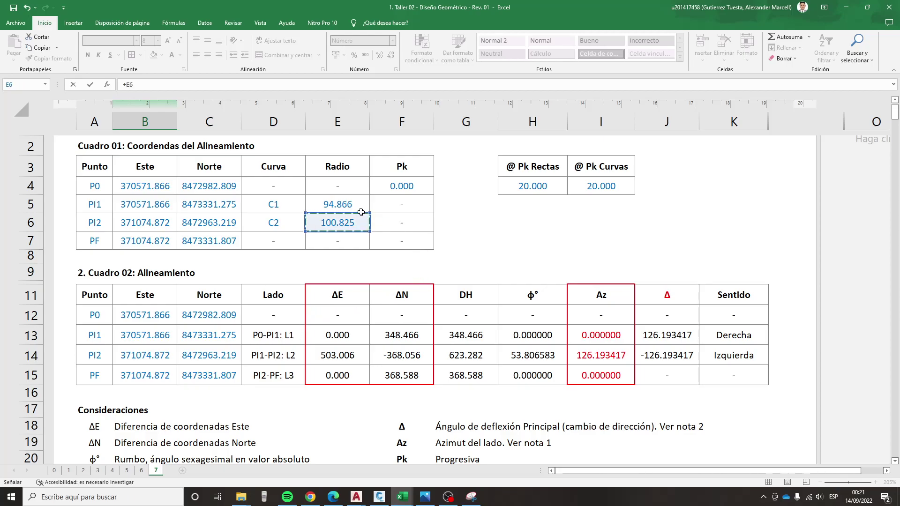
left_click(363, 209)
key("Return")
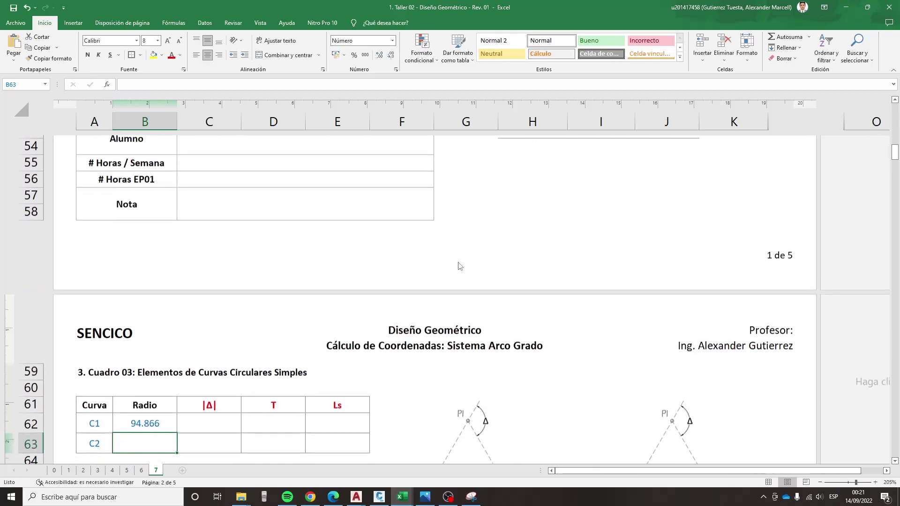
key("Up")
key("ctrl+c")
key("Down")
key("ctrl+v")
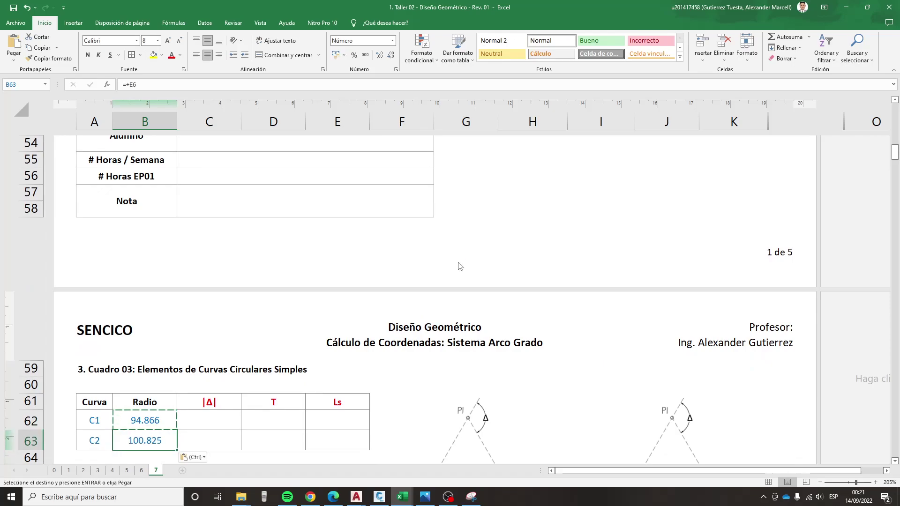
key("Escape")
- Switch back to Snipping Tool showing the annotated alignment sketch
scroll(458, 263, "down", 1)
scroll(392, 315, "down", 1)
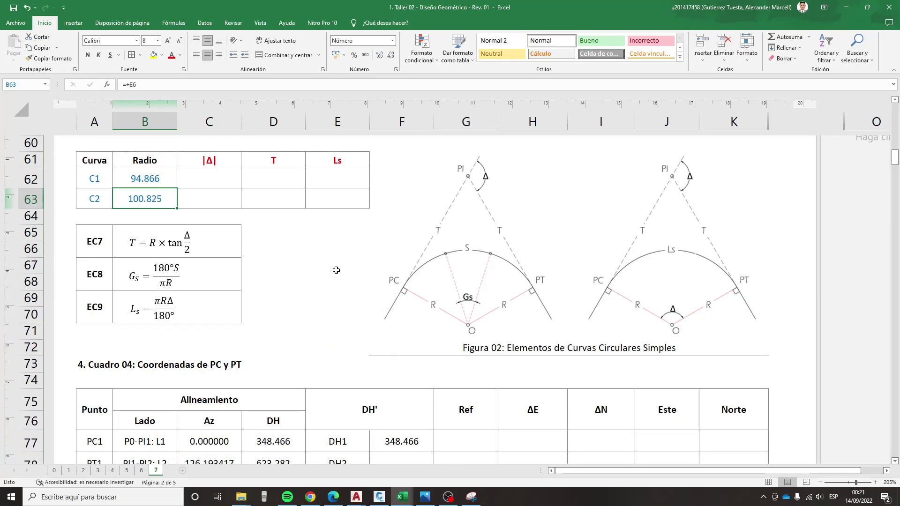
left_click(618, 426)
key("alt+Tab")
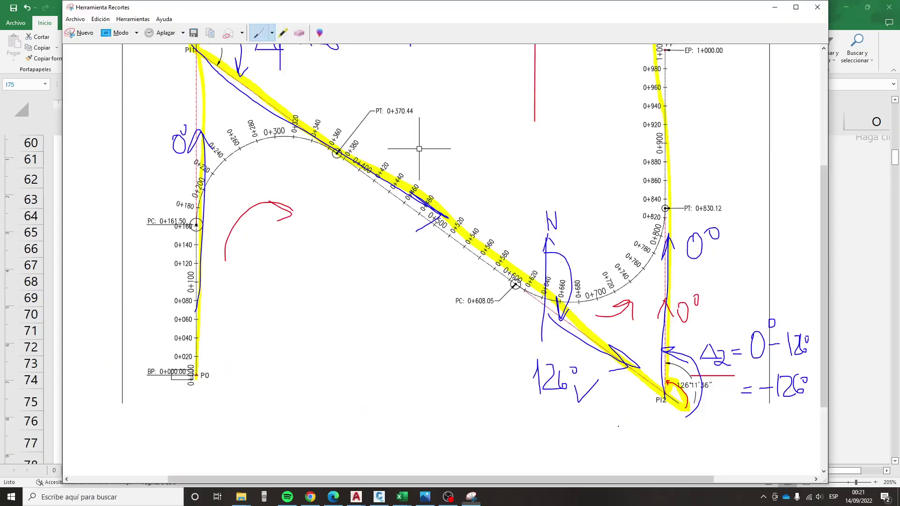
- Snip Cuadro 03 together with Figura 02 and choose the blue pen
key("ctrl+n")
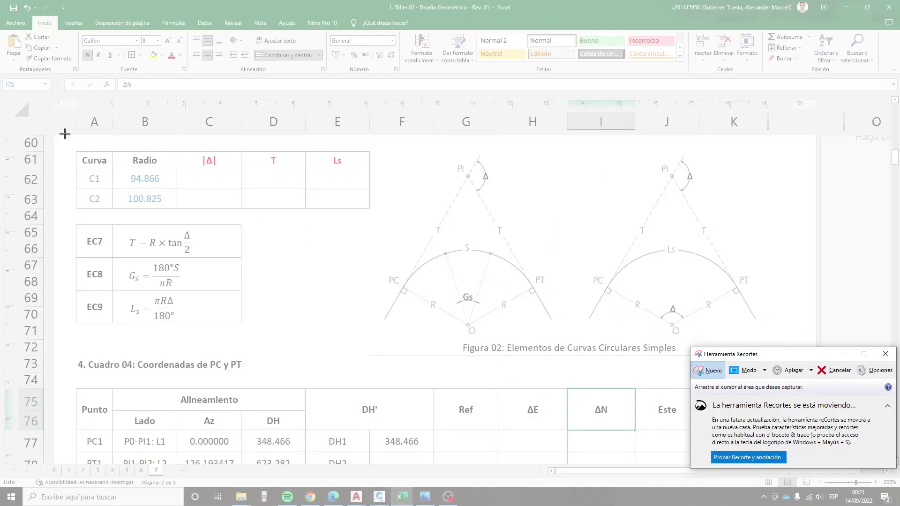
left_click_drag(64, 134, 773, 365)
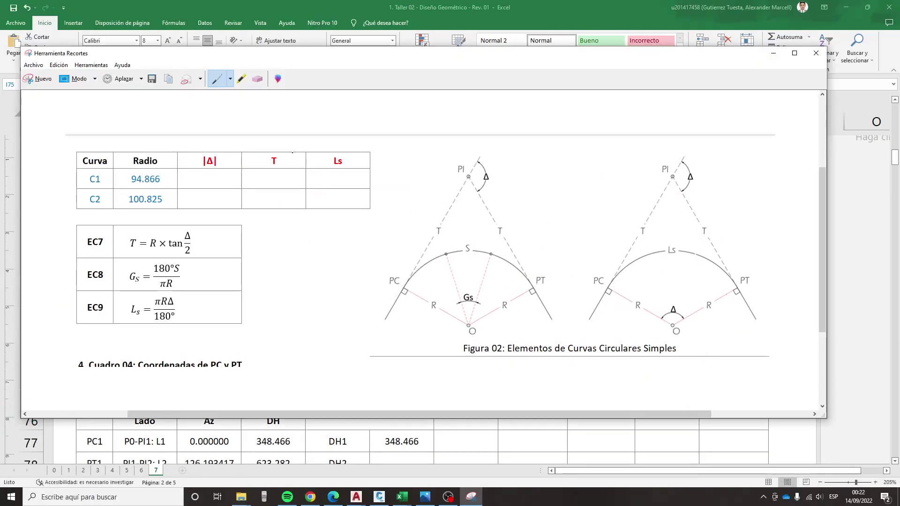
left_click(230, 79)
left_click(232, 104)
- Trace the left and right tangents up to PI and tick the T and Ls headers
left_click_drag(414, 269, 435, 230)
mouse_move(452, 201)
left_mouse_down()
mouse_move(468, 177)
mouse_move(475, 189)
left_mouse_up()
left_click_drag(504, 237, 532, 286)
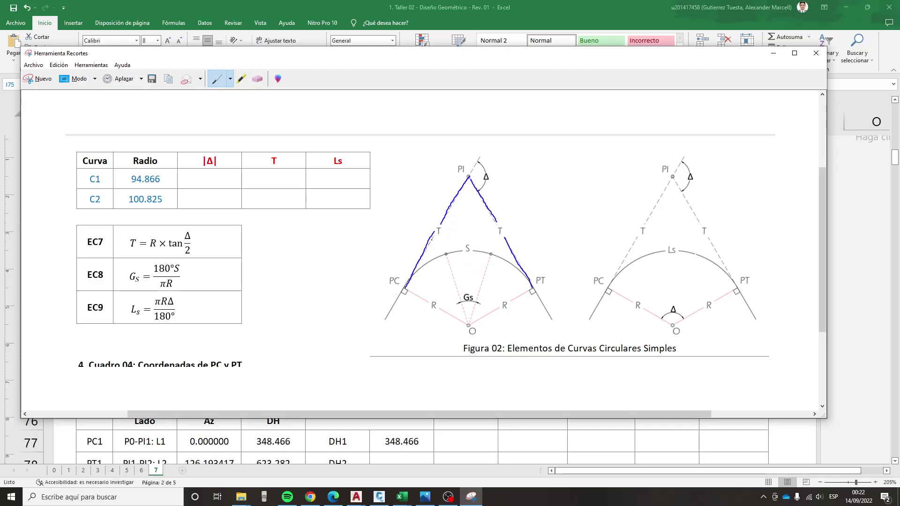
left_click_drag(283, 160, 307, 148)
left_click_drag(349, 160, 377, 144)
- Trace the right figure's arc from PC through Ls to PT and mark PC and PT
left_click_drag(622, 271, 674, 252)
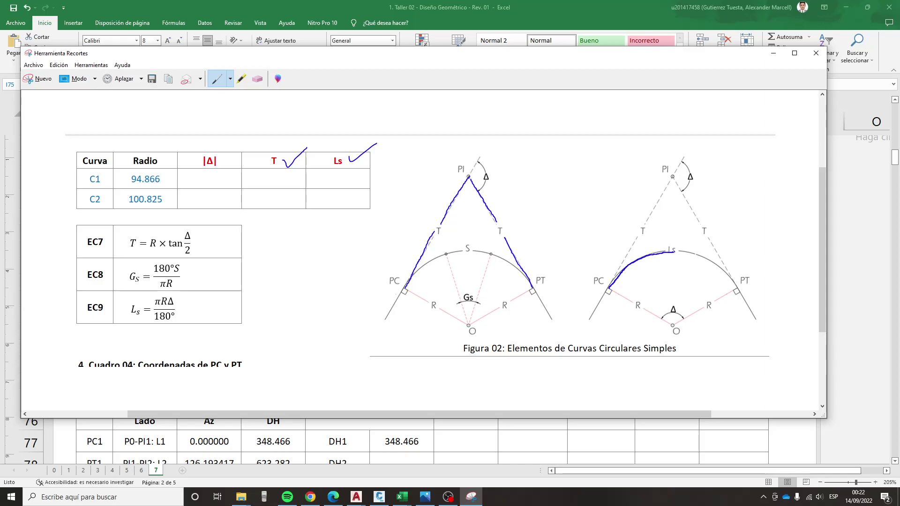
left_click_drag(725, 272, 738, 293)
left_click_drag(596, 271, 603, 261)
left_click_drag(735, 289, 737, 291)
- With the black pen, tick Δ at PI and the EC7 and EC9 formulas, and circle the right R
left_click(230, 79)
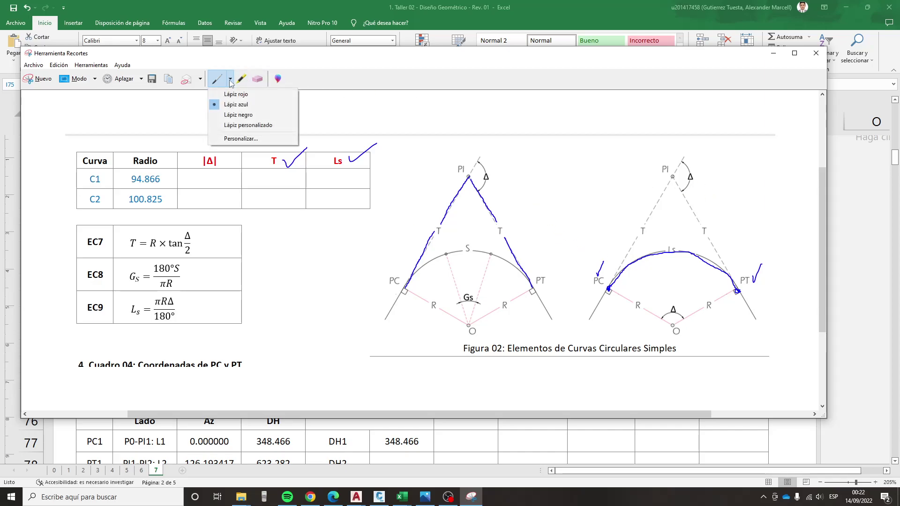
left_click(243, 114)
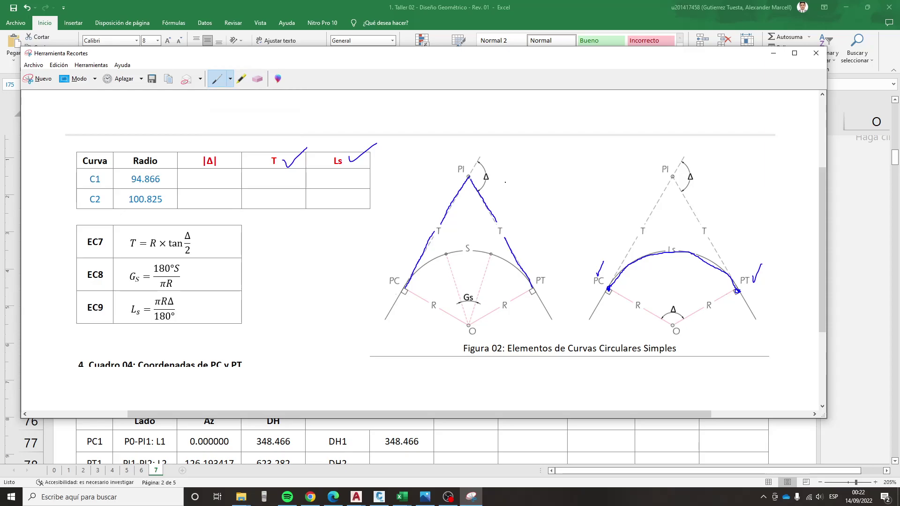
left_click_drag(493, 177, 519, 160)
mouse_move(501, 297)
left_mouse_down()
mouse_move(498, 311)
mouse_move(500, 297)
left_mouse_up()
left_click_drag(107, 243, 111, 242)
left_click_drag(223, 243, 255, 234)
left_click_drag(218, 311, 272, 300)
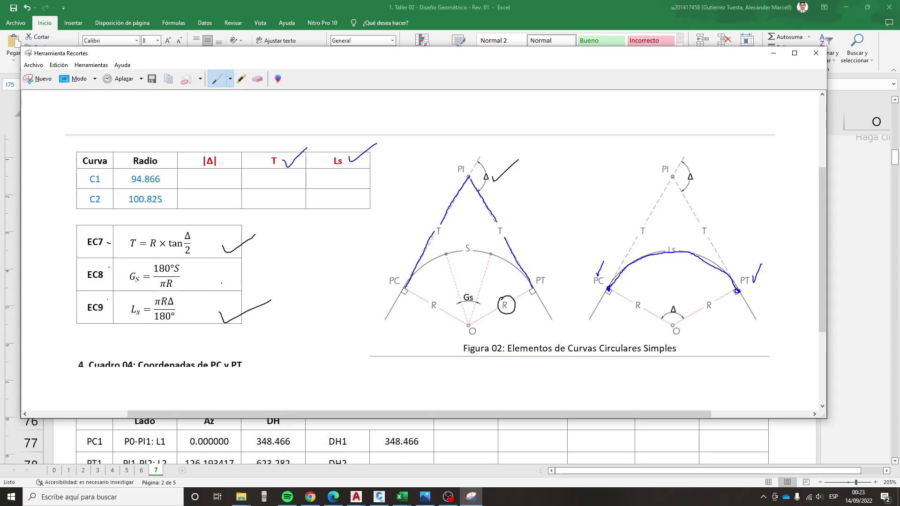
- Box the EC8 row and circle Gs and S in its formula
left_click_drag(76, 256, 242, 257)
left_click_drag(77, 291, 240, 291)
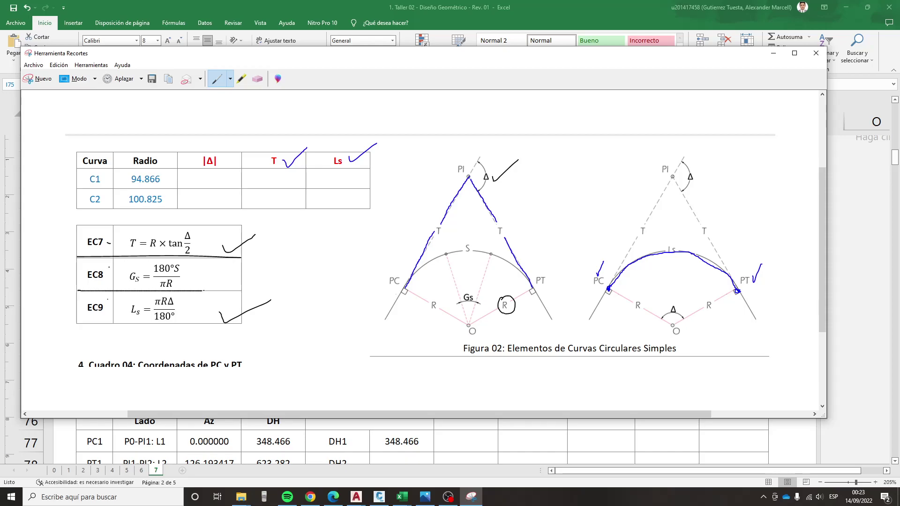
left_click_drag(241, 257, 242, 288)
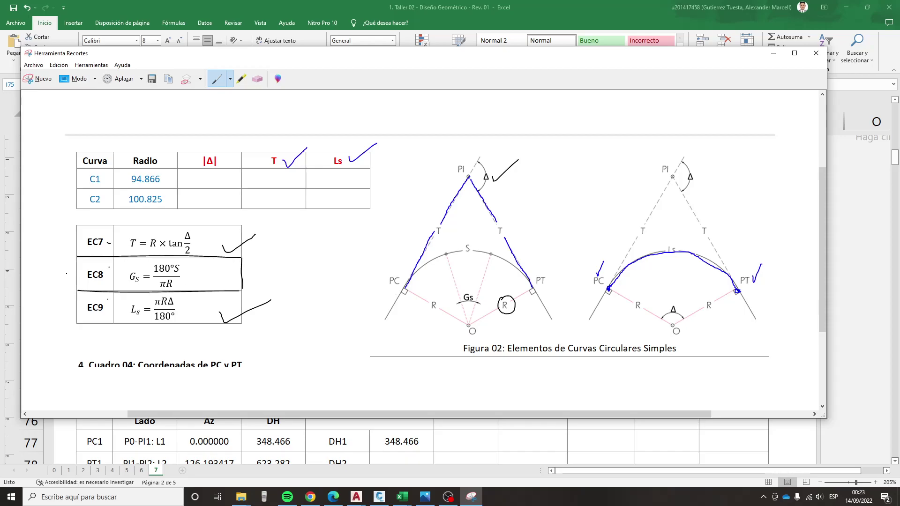
left_click_drag(80, 257, 80, 291)
mouse_move(138, 269)
left_mouse_down()
mouse_move(126, 281)
mouse_move(141, 287)
mouse_move(143, 277)
left_mouse_up()
left_click_drag(170, 276, 188, 265)
- Erase the stray circles around S and Gs in the EC8 formula
left_click(257, 79)
left_click(185, 266)
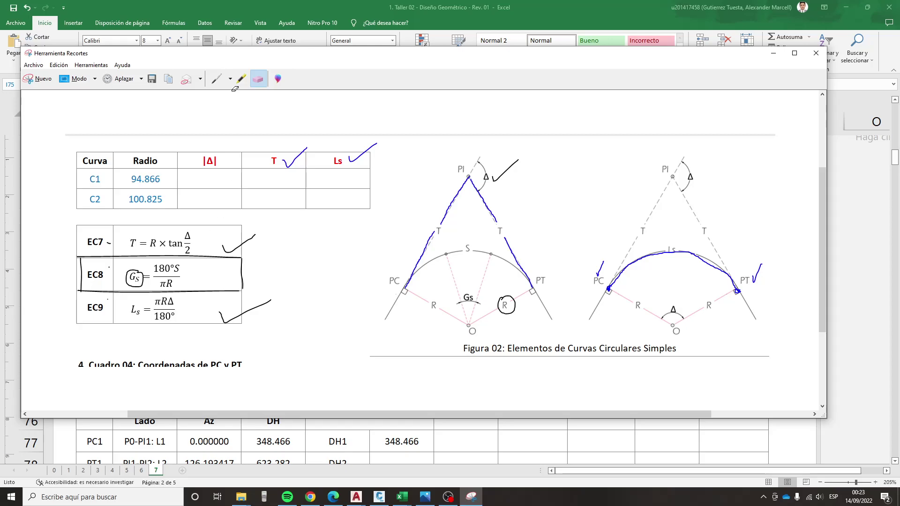
left_click(217, 83)
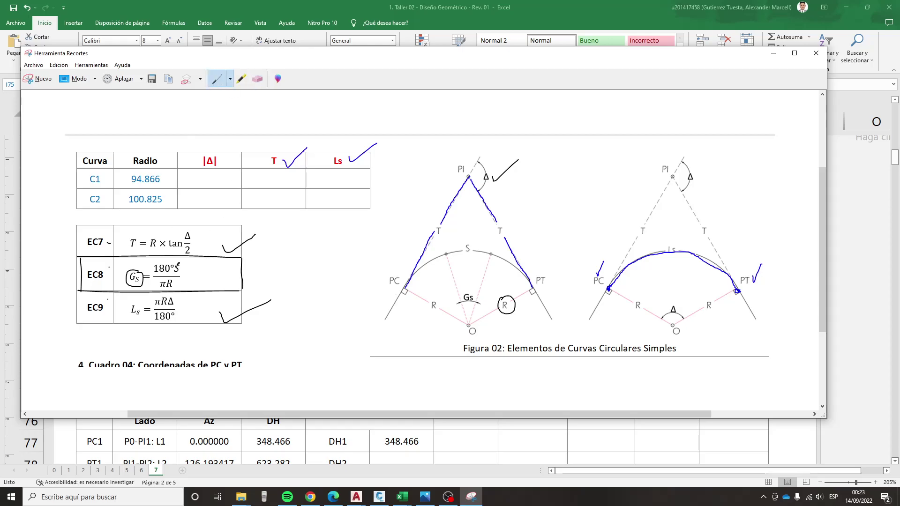
left_click_drag(179, 264, 181, 265)
left_click(258, 79)
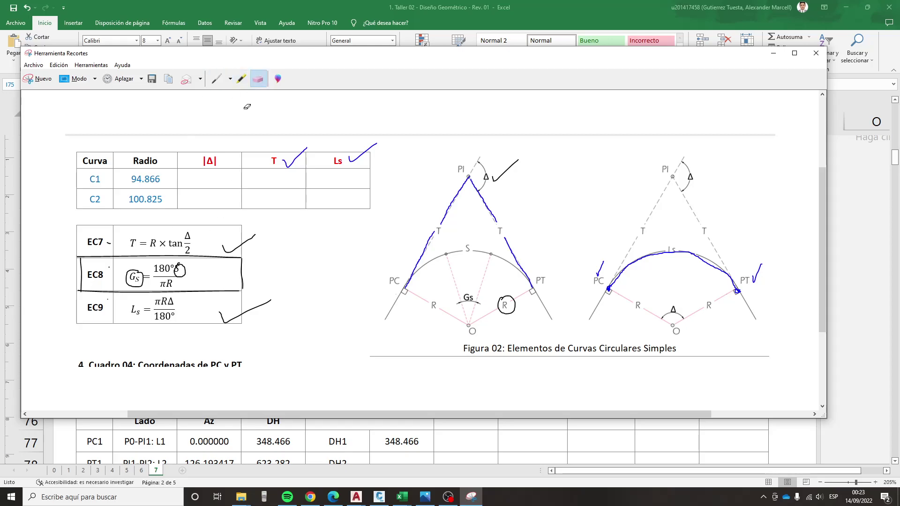
left_click(182, 265)
left_click(217, 80)
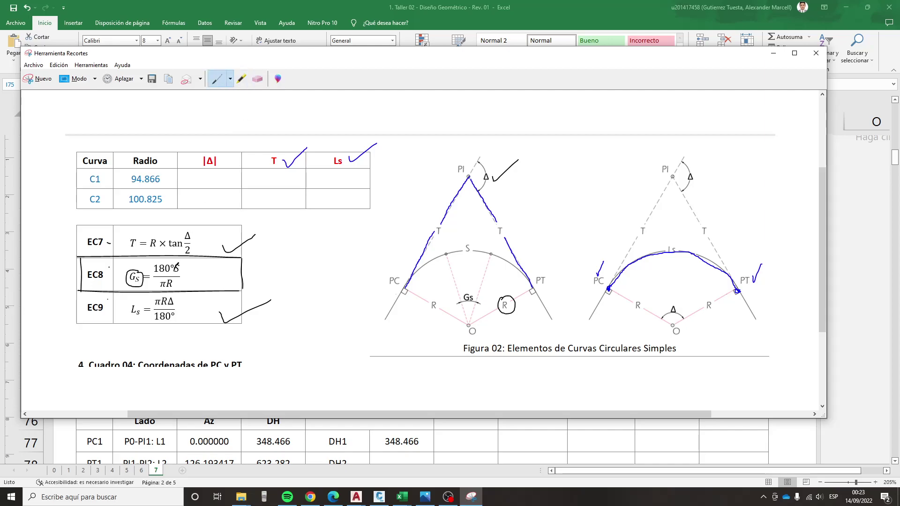
left_click_drag(174, 276, 177, 261)
left_click(257, 78)
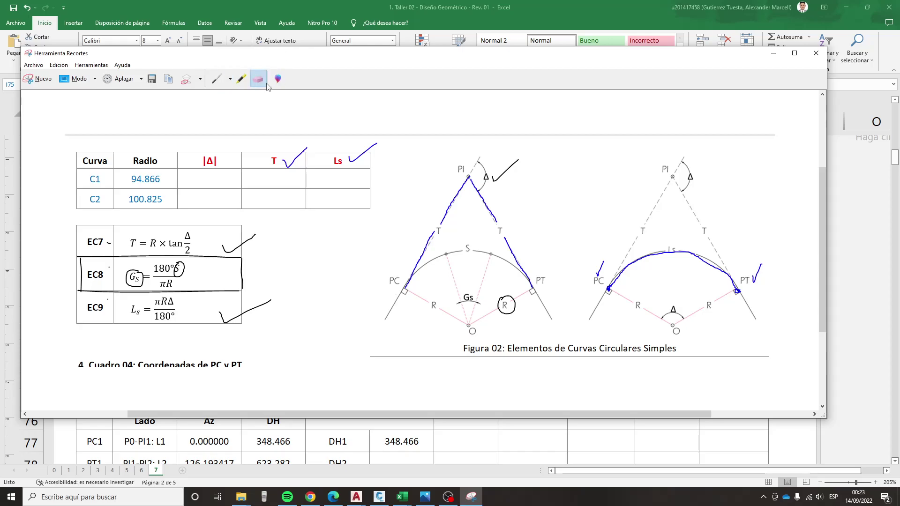
left_click(181, 269)
left_click(135, 281)
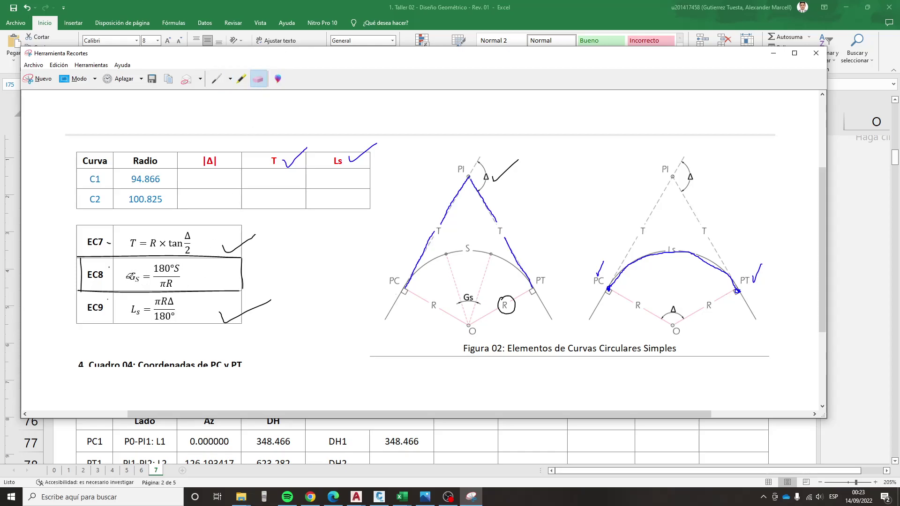
left_click(217, 78)
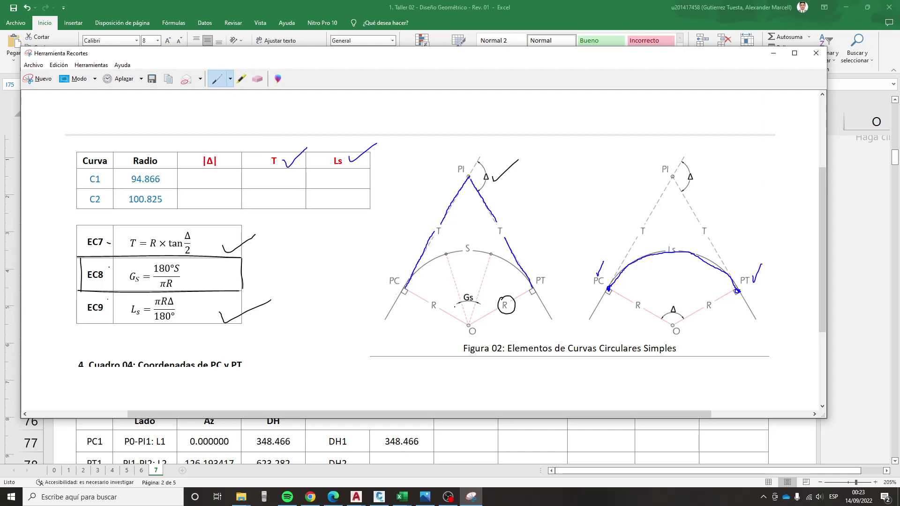
- Retrace the left figure's arc in thick ink and handwrite S above it
mouse_move(454, 306)
left_mouse_down()
mouse_move(478, 303)
mouse_move(460, 308)
left_mouse_up()
mouse_move(447, 254)
left_mouse_down()
mouse_move(487, 256)
mouse_move(443, 253)
mouse_move(471, 237)
mouse_move(466, 243)
left_mouse_up()
mouse_move(451, 287)
left_mouse_down()
mouse_move(487, 284)
mouse_move(470, 276)
mouse_move(479, 275)
left_mouse_up()
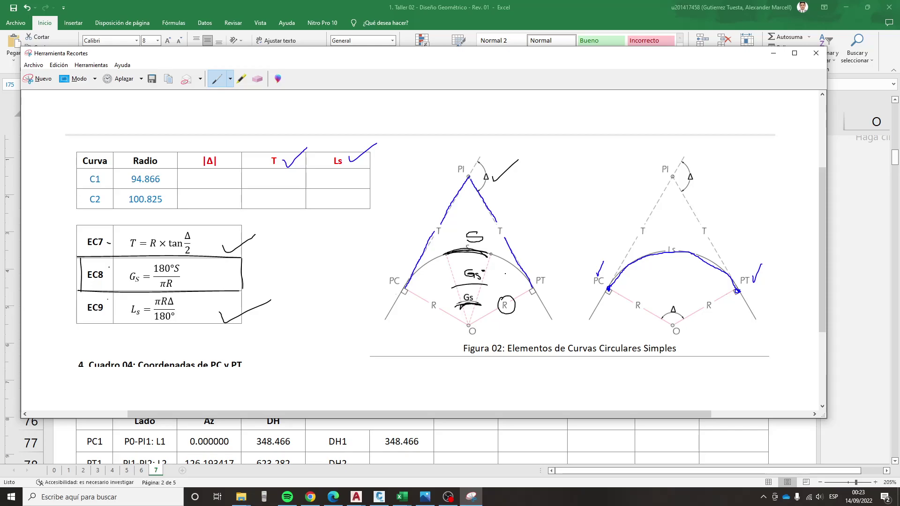
- Draw an arrow pointing at πR in EC8, then return to the Excel sheet
left_click(182, 269)
mouse_move(175, 286)
left_mouse_down()
mouse_move(202, 285)
mouse_move(179, 288)
left_mouse_up()
left_click(284, 455)
scroll(256, 309, "up", 3)
scroll(256, 309, "down", 3)
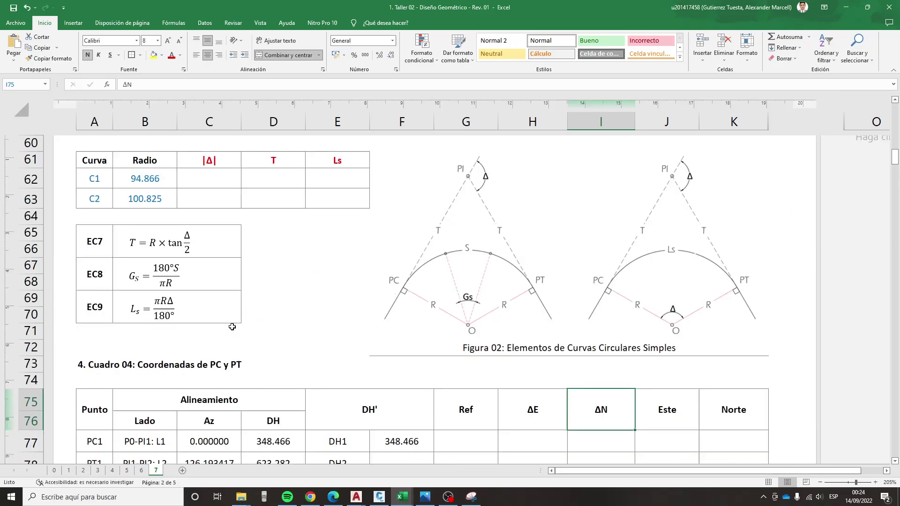
- Enter =+ABS(J13) in C62 for curve C1's |Δ|, giving 126.193417
left_click(215, 178)
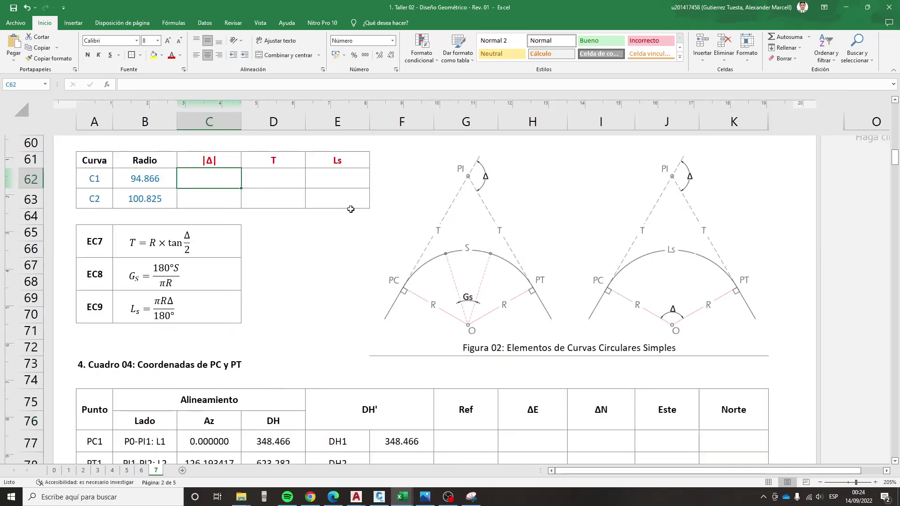
type("+")
scroll(323, 265, "up", 5)
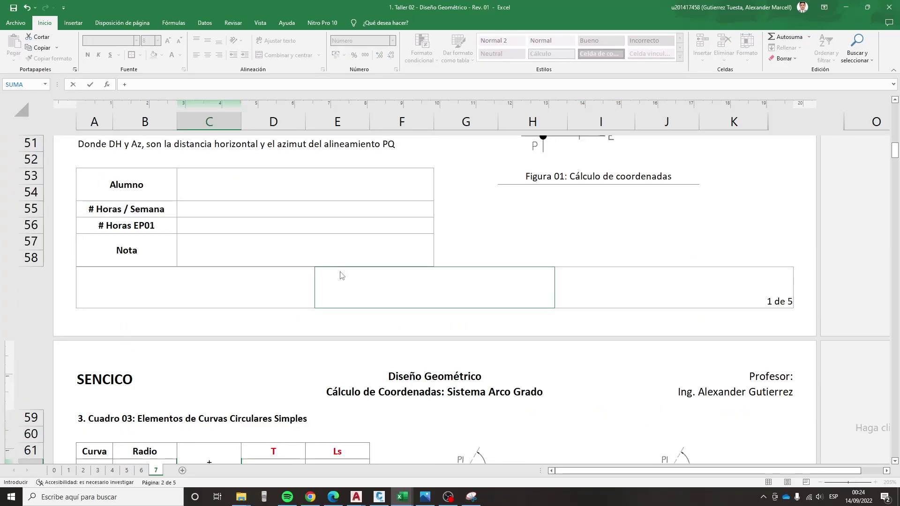
scroll(340, 283, "down", 2)
type("AB")
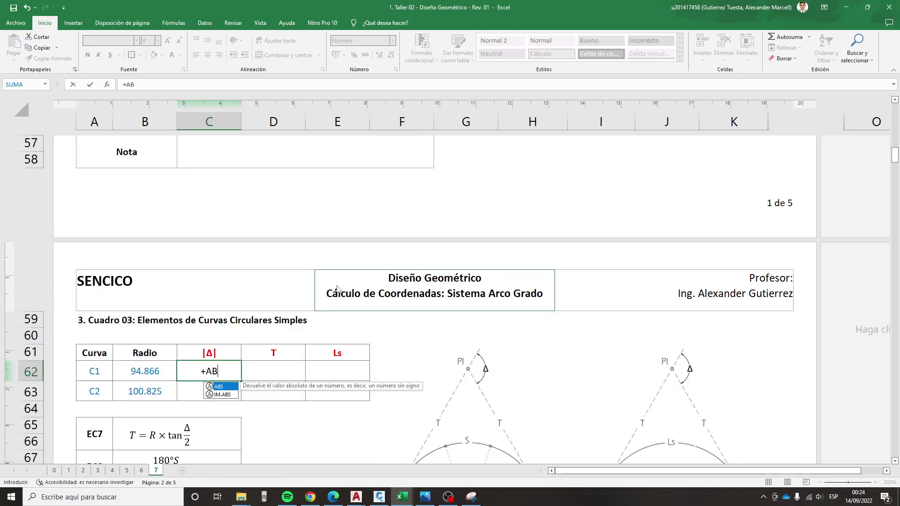
type("S(")
scroll(356, 296, "up", 3)
scroll(363, 302, "up", 8)
scroll(638, 446, "up", 4)
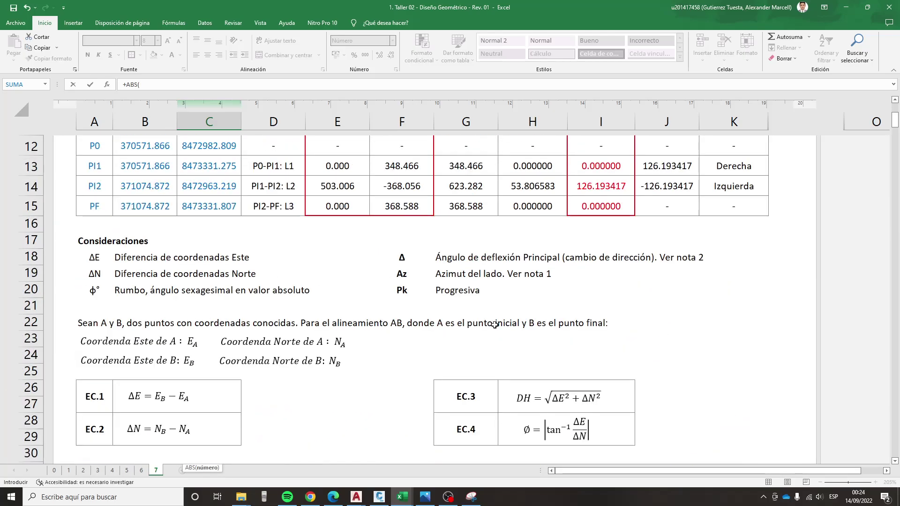
scroll(656, 374, "up", 3)
left_click(684, 320)
key("Return")
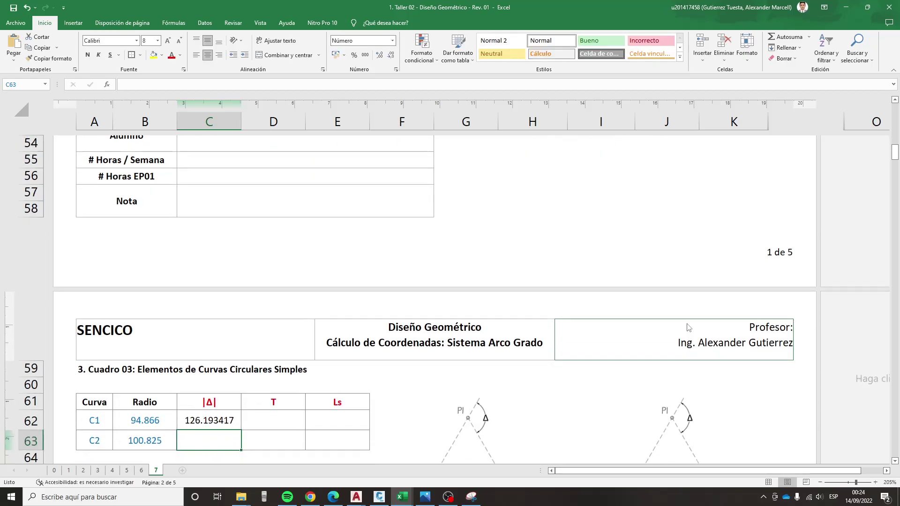
- Copy the |Δ| formula from C62 into C63 for curve C2
key("Up")
key("ctrl+c")
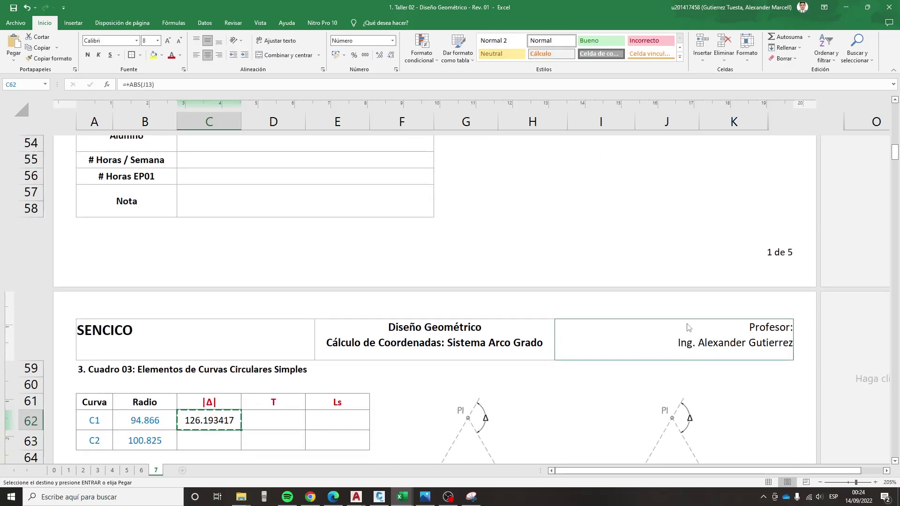
key("Down")
key("Return")
key("Up")
key("Right")
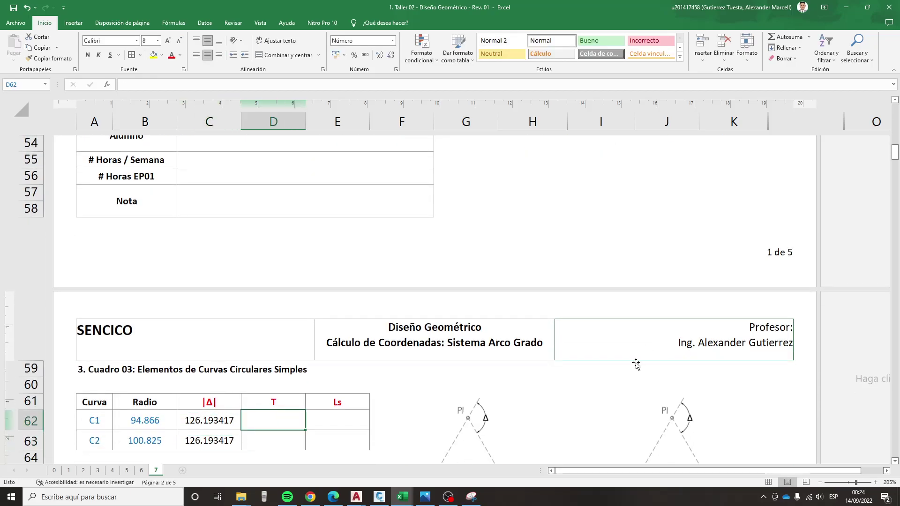
scroll(632, 361, "down", 6)
- Enter C1's tangent length in D62 as =+B62*TAN(C62/2)
scroll(501, 331, "up", 2)
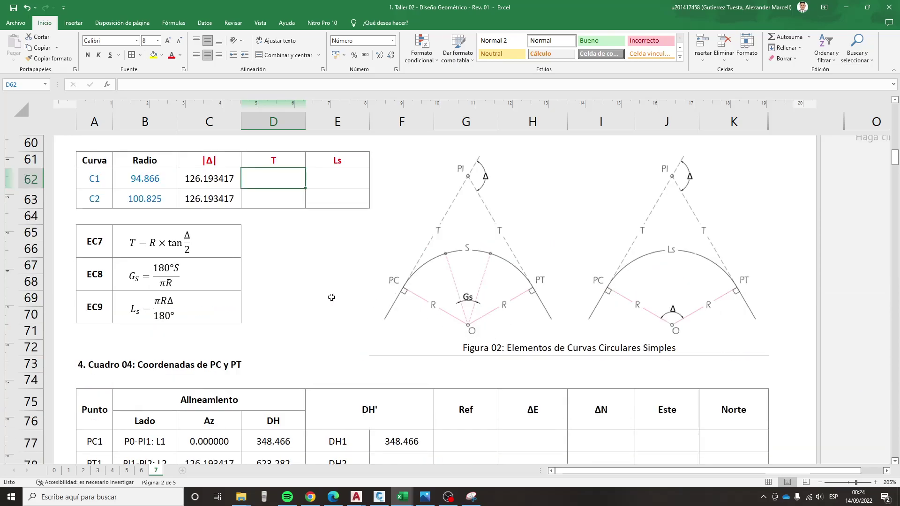
type("+")
key("Left")
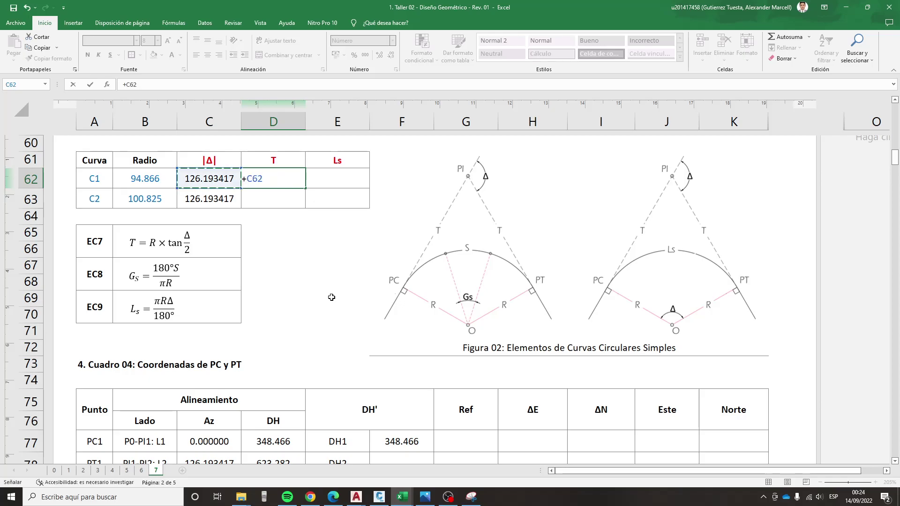
key("Left")
type("*TA")
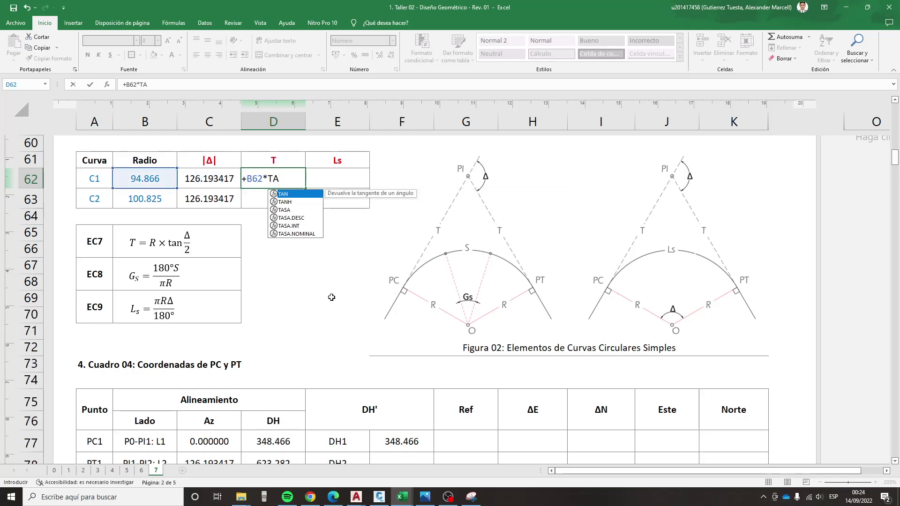
type("N(")
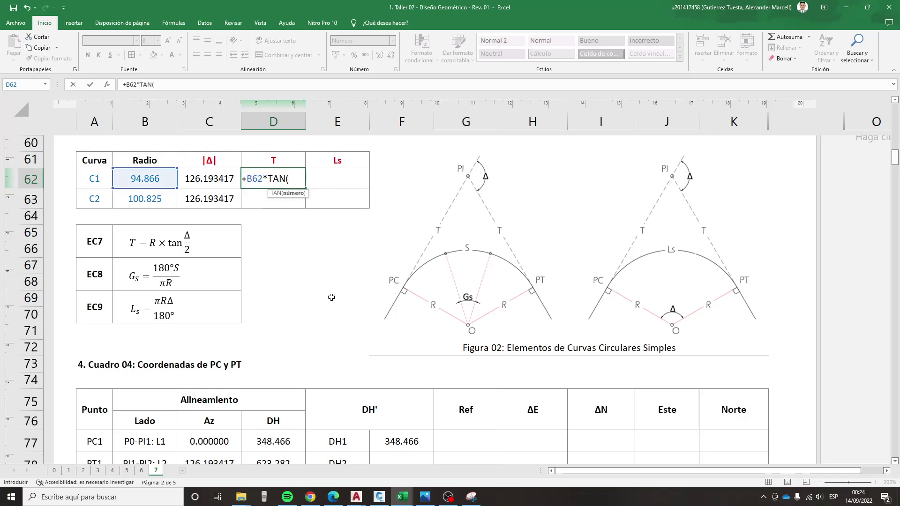
key("Left")
type("/2")
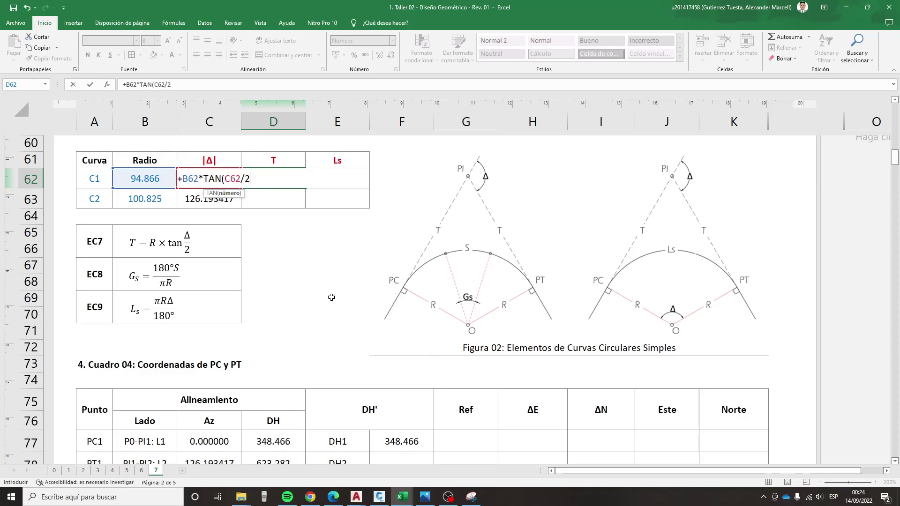
key("Return")
key("Up")
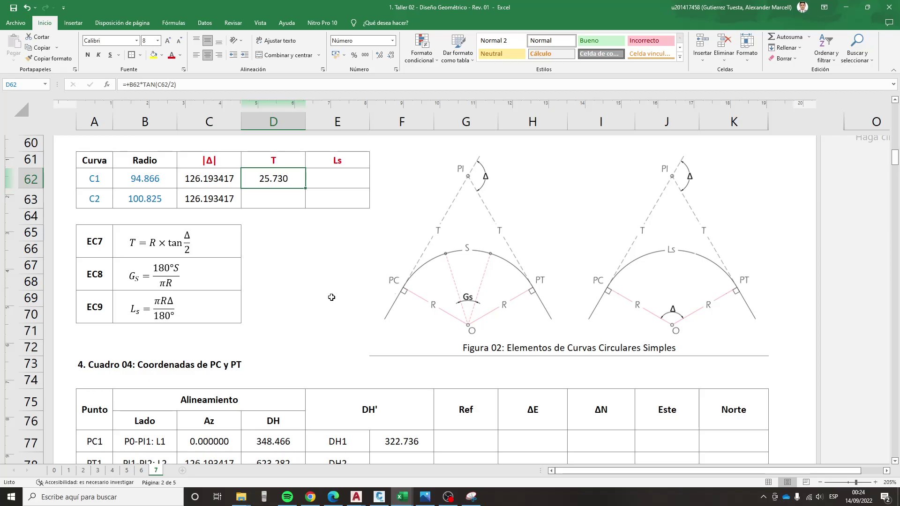
key("F2")
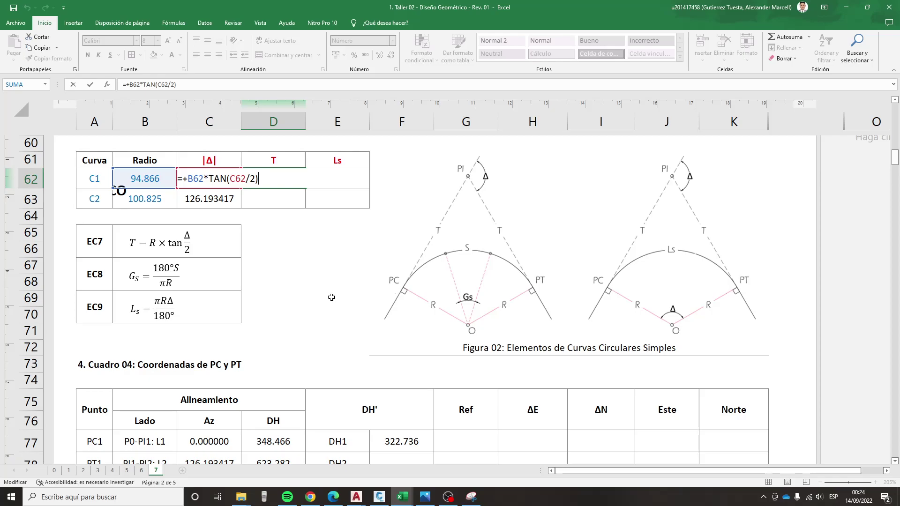
key("ctrl+Return")
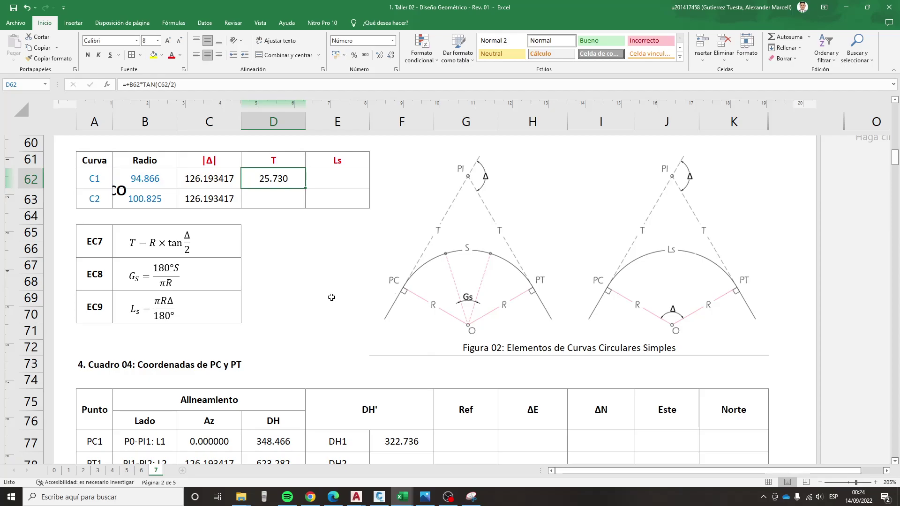
- Correct D62 to =+B62*TAN(RADIANES(C62/2)), giving T = 186.964
key("Left")
key("shift+Down")
key("shift+Up")
key("shift+Down")
key("shift+Up")
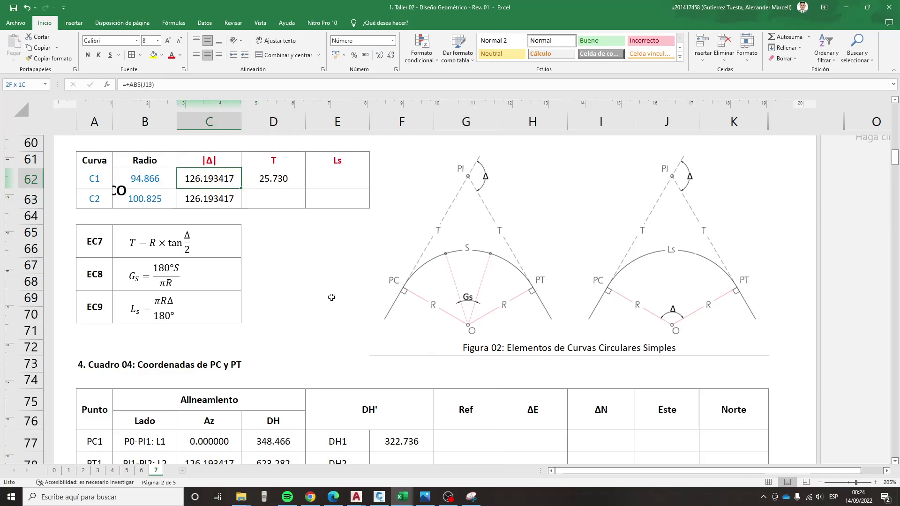
key("shift+Down")
key("Right")
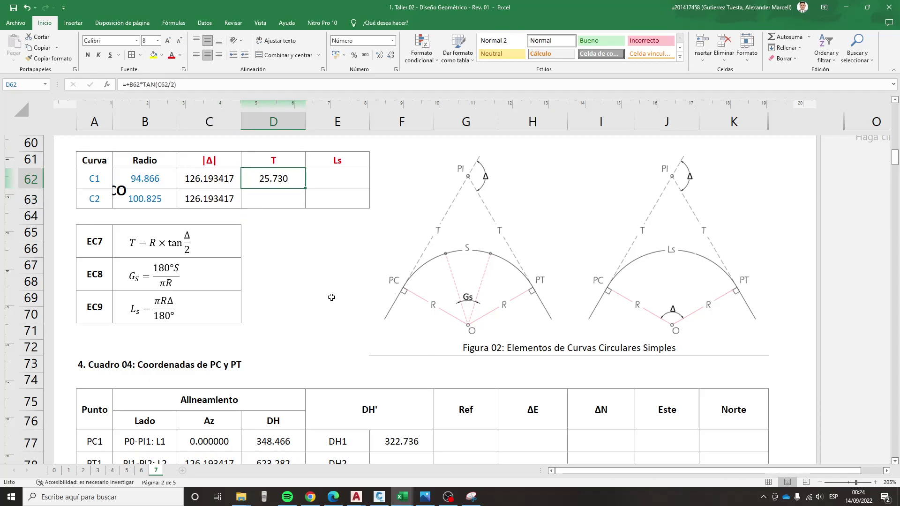
key("F2")
key("Left")
key("Left")
key("Left")
key("Left")
key("Left")
type("R")
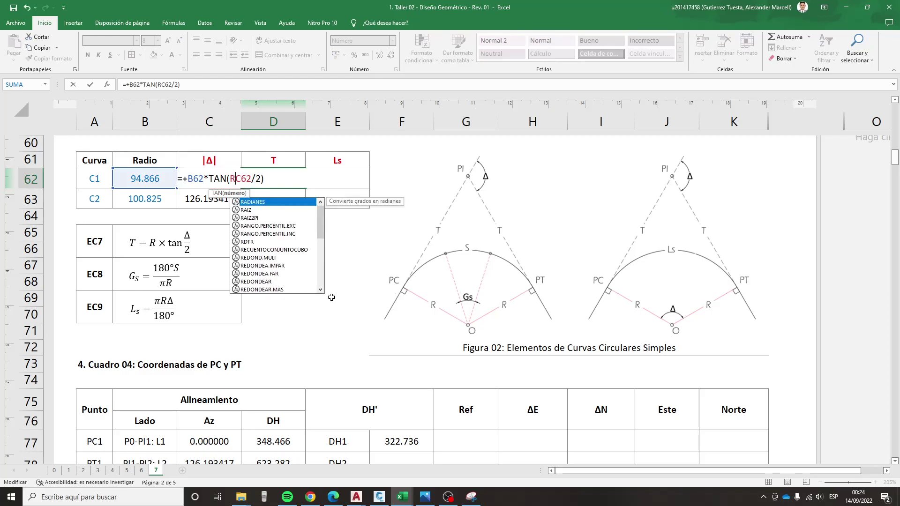
type("ADIANES(")
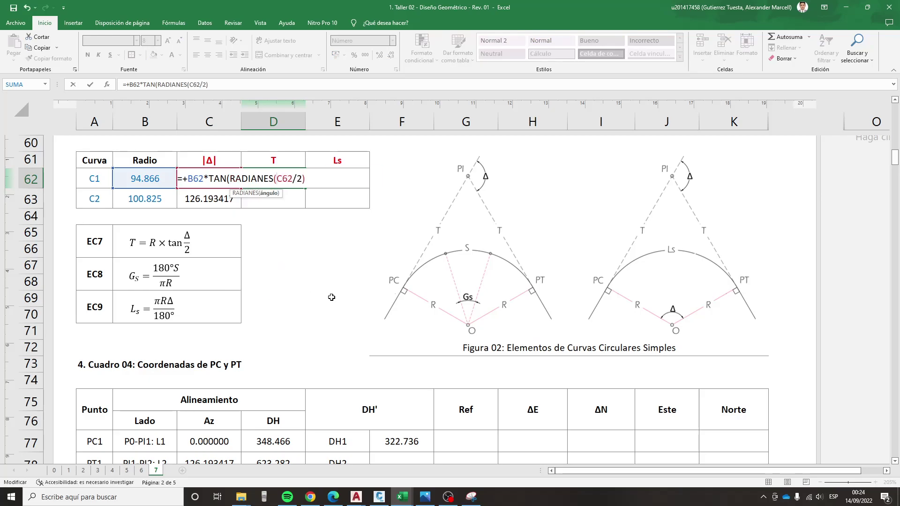
key("End")
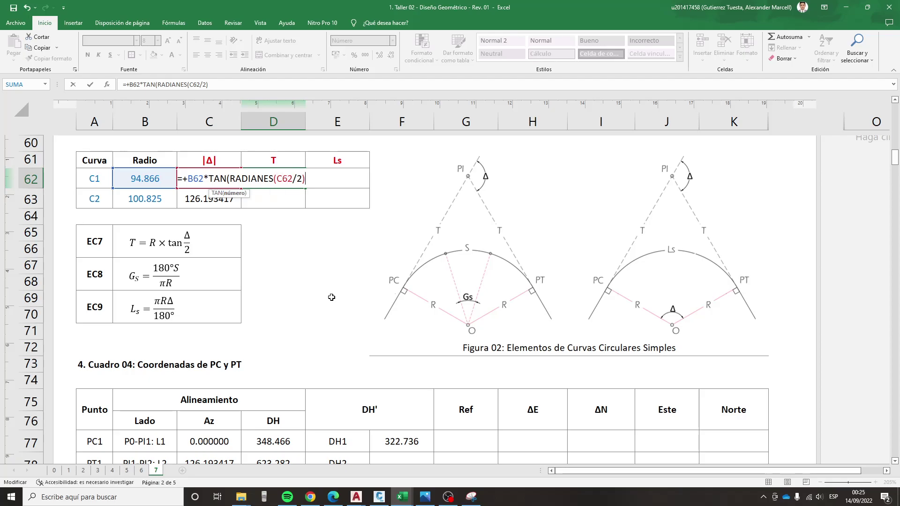
type(")")
key("Return")
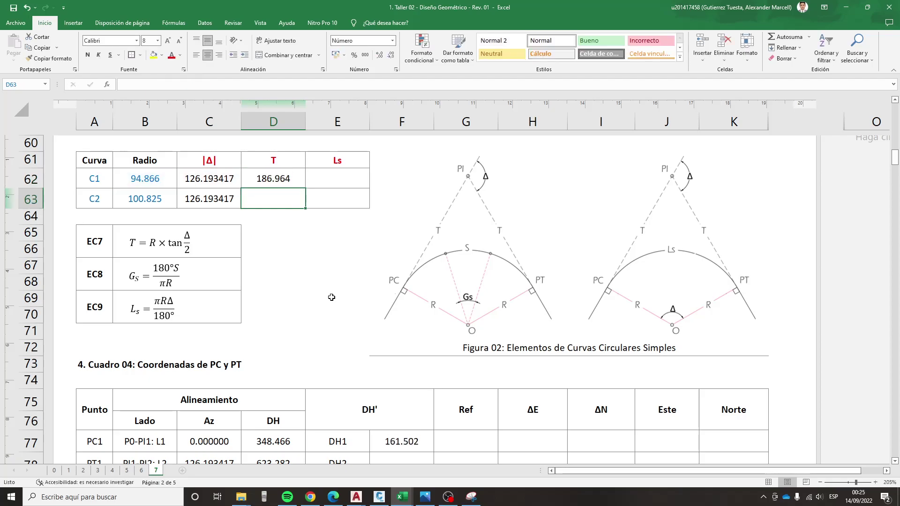
- Enter =+B63*TAN(RADIANES(C63/2)) in D63, giving C2's tangent length 198.709
type("+")
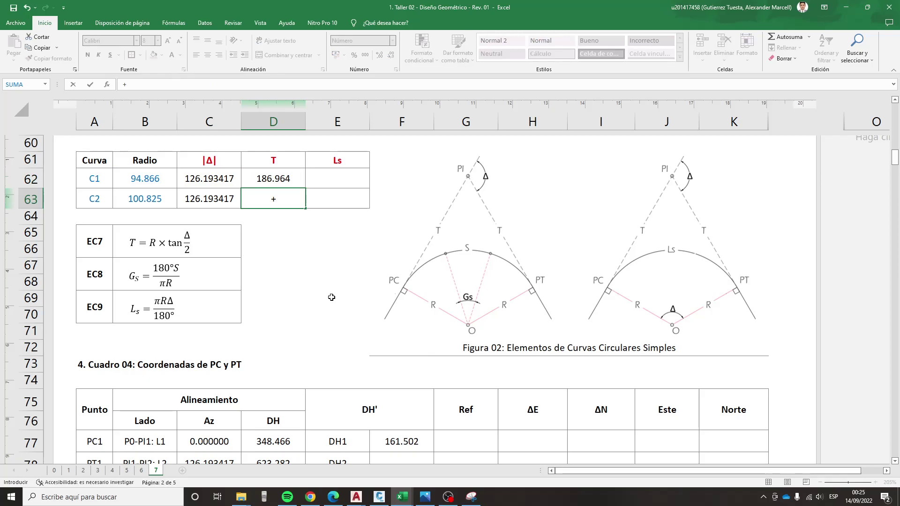
key("Left")
key("Left")
type("*")
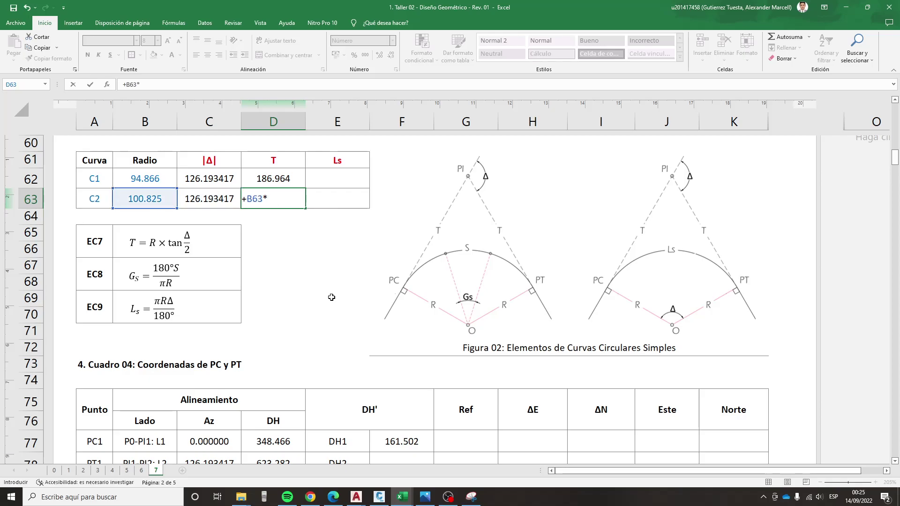
type("TAN(RAD")
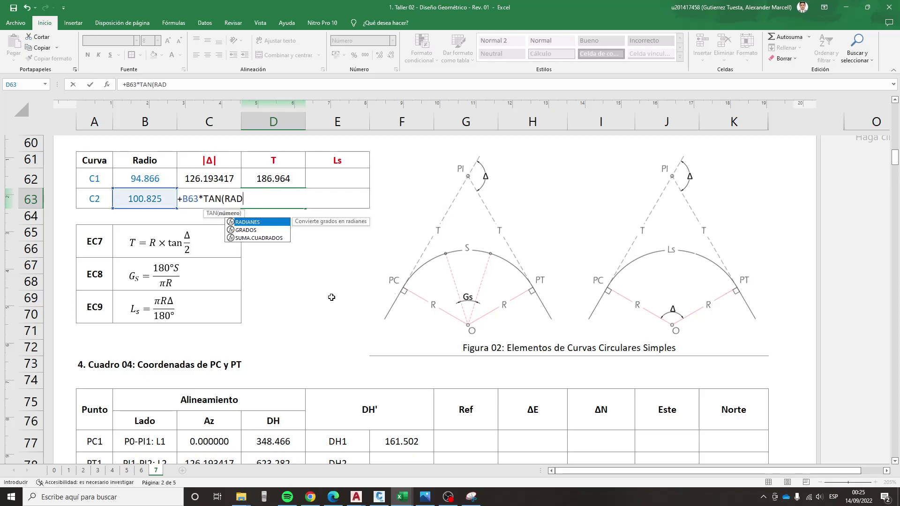
type("IANES(")
key("Left")
type("/2")
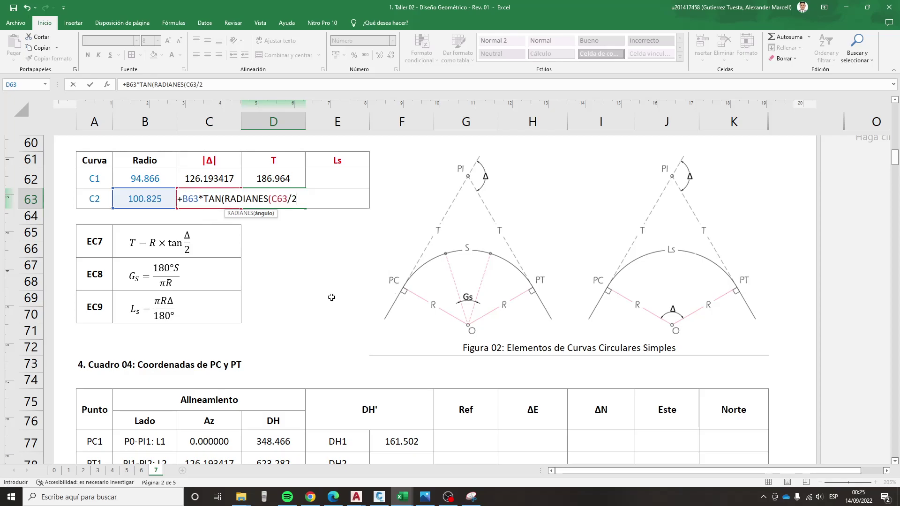
type("((")
key("BackSpace")
key("BackSpace")
type("))")
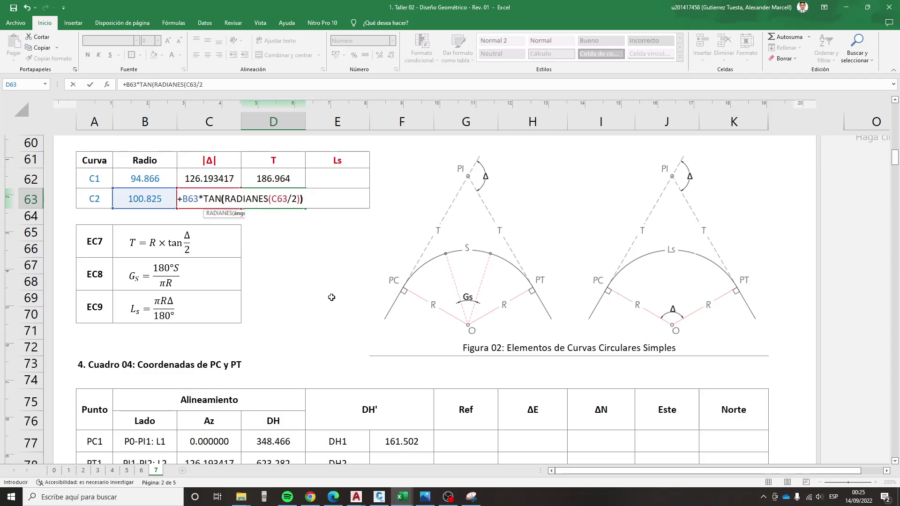
key("Return")
key("Up")
key("Up")
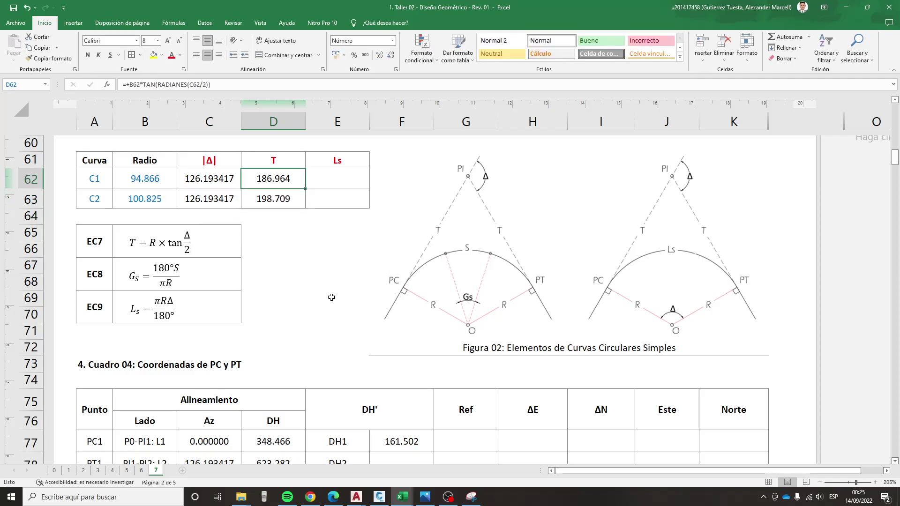
key("shift+Down")
key("ctrl+d")
key("Right")
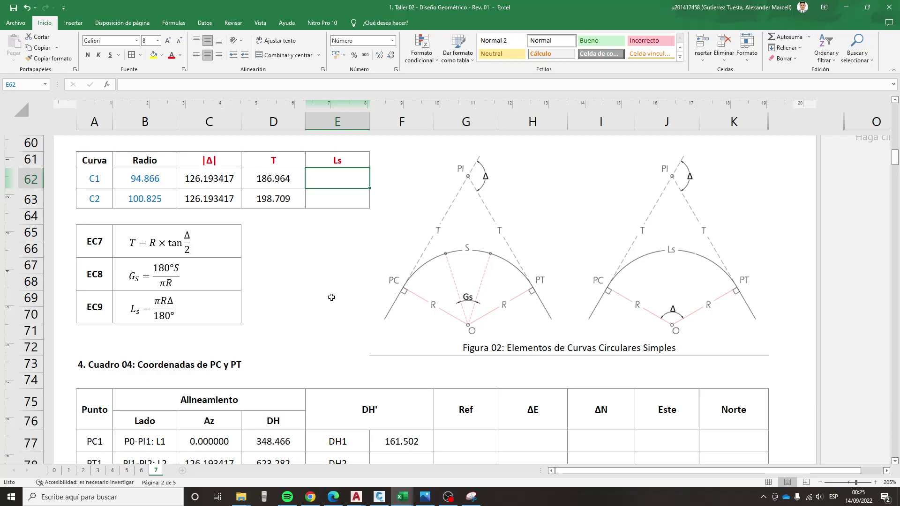
- Enter C1's arc length Ls as =(PI()*B62*C62)/180, giving 208.941
type("=(")
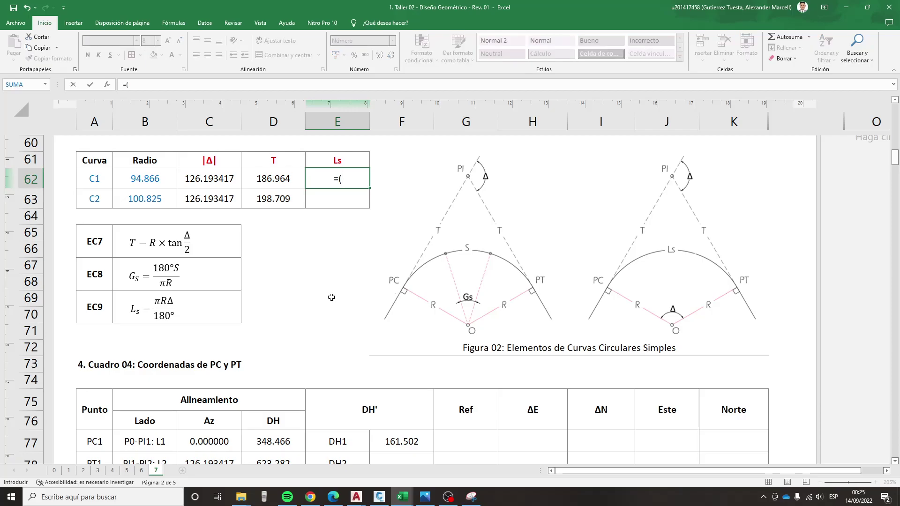
type("PI()")
type("*")
key("Left")
key("Left")
key("Left")
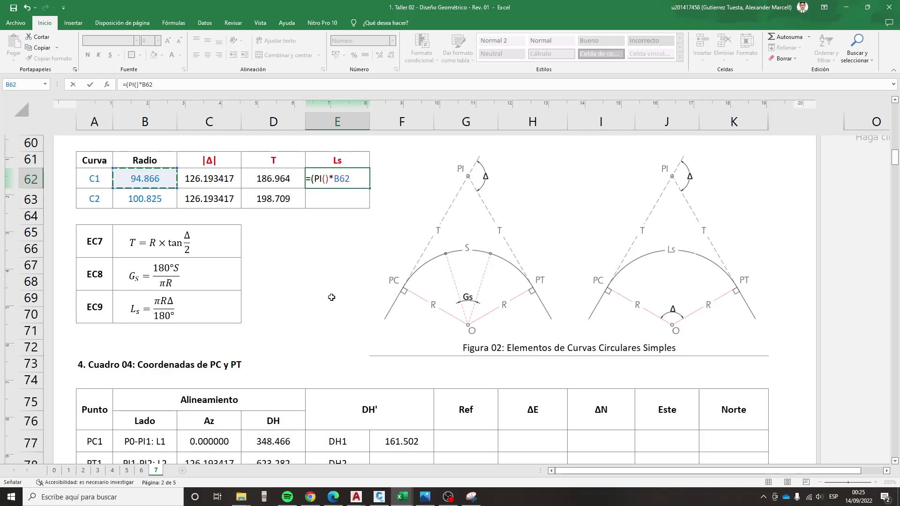
type("*")
key("Left")
key("Left")
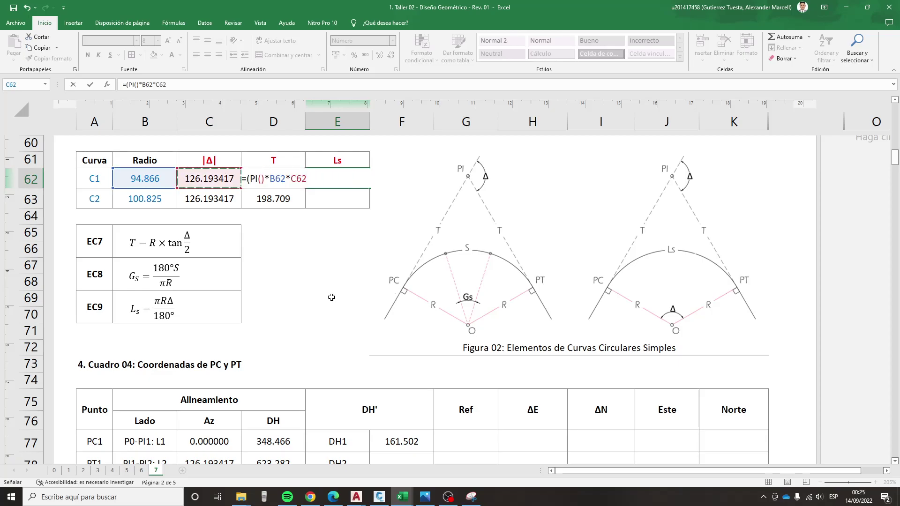
type(")/18")
type("0")
key("Return")
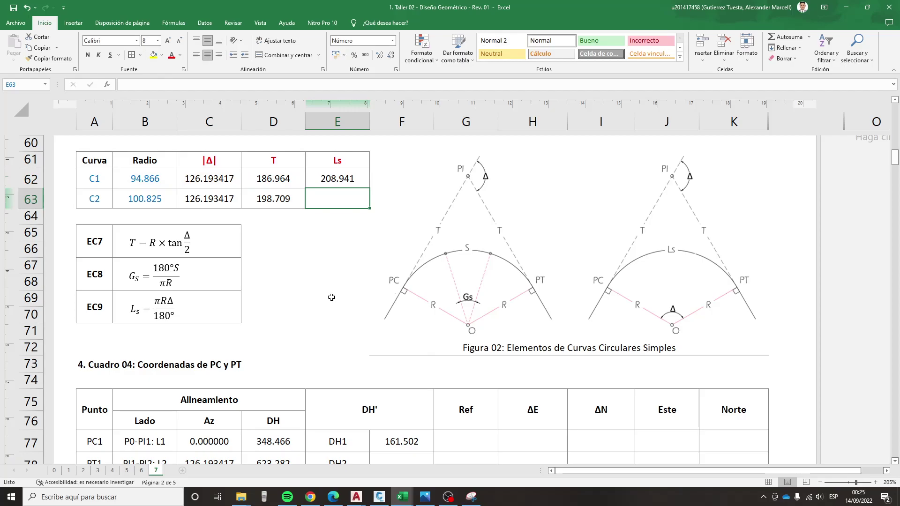
- Copy the arc length formula to C2, giving 222.066, and review the computed columns
key("Up")
key("ctrl+c")
key("Down")
key("ctrl+v")
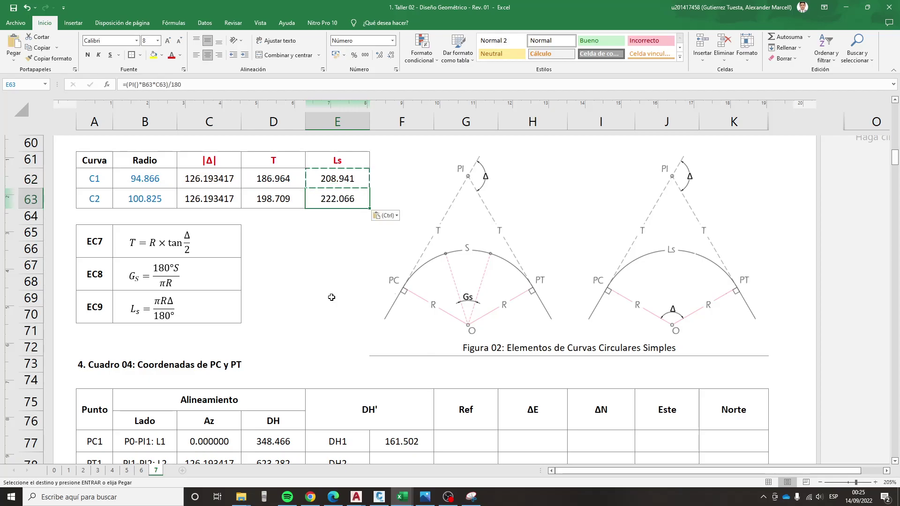
key("Escape")
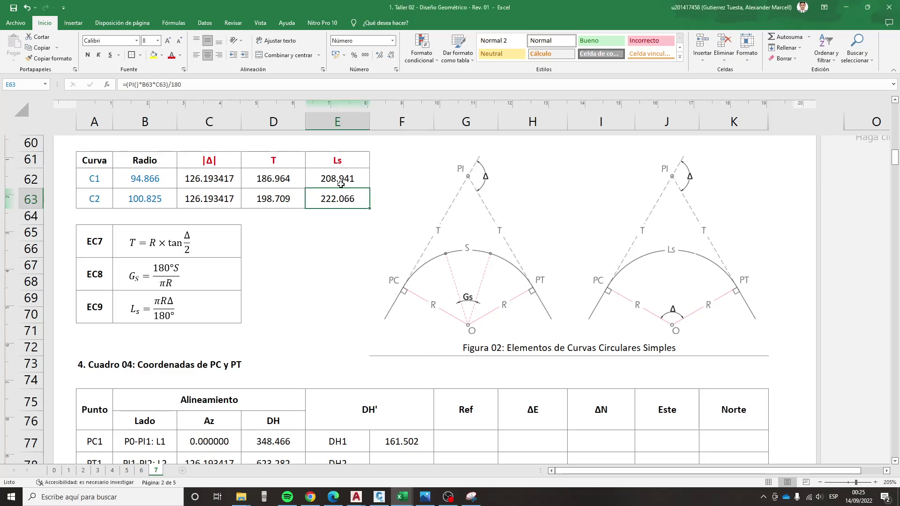
left_click_drag(337, 183, 330, 198)
left_click_drag(274, 179, 273, 198)
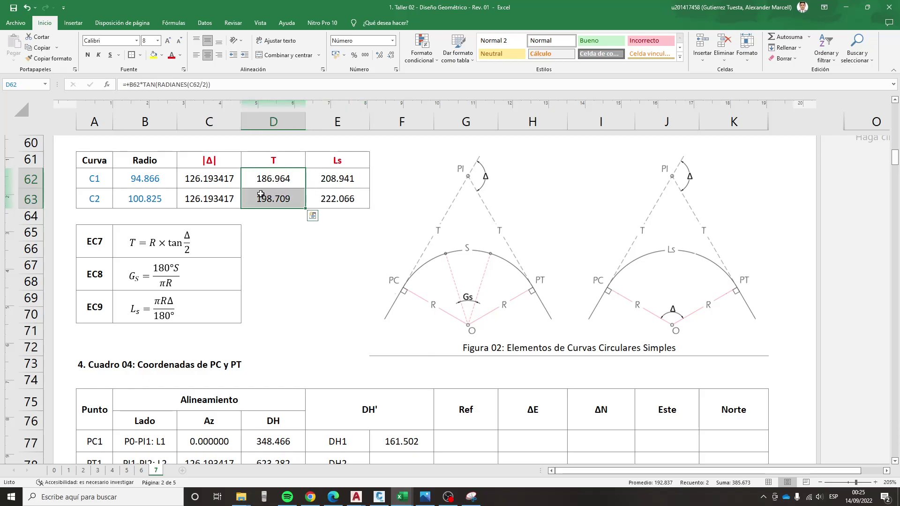
left_click(217, 182)
left_click_drag(216, 192, 216, 199)
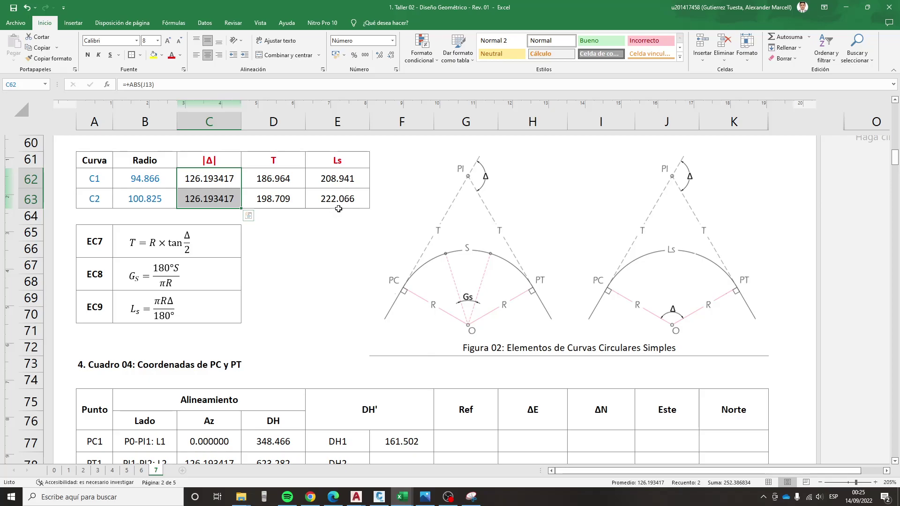
- Clear Cuadro 04's Az and DH values in C77:D80 and the value beside DH1
scroll(339, 209, "up", 1)
scroll(314, 263, "down", 2)
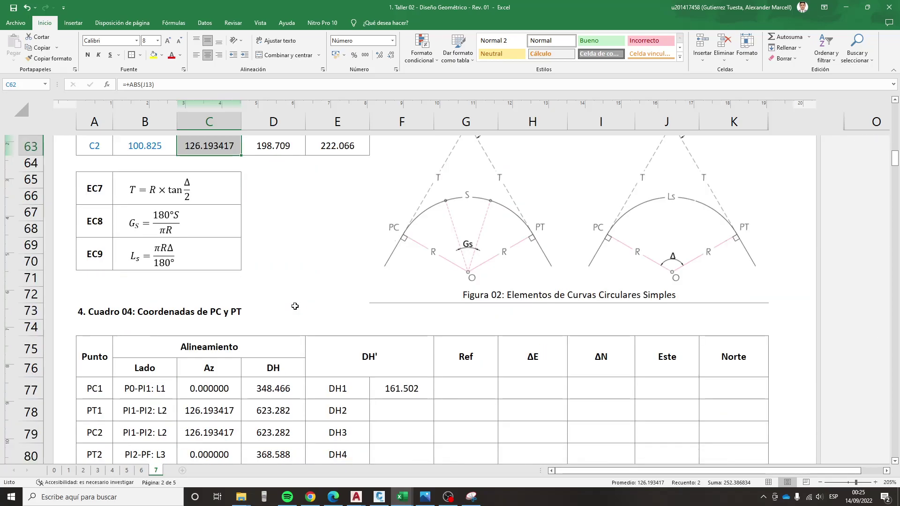
scroll(294, 305, "down", 1)
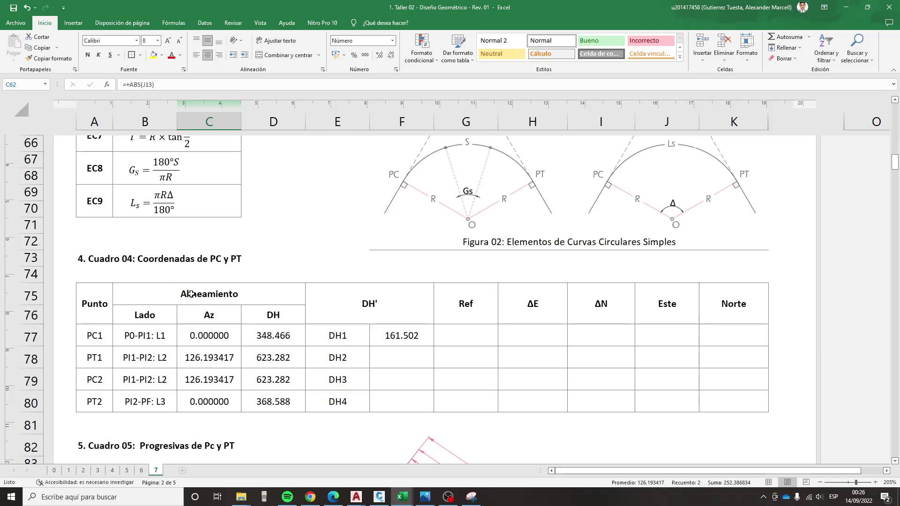
left_click(91, 260)
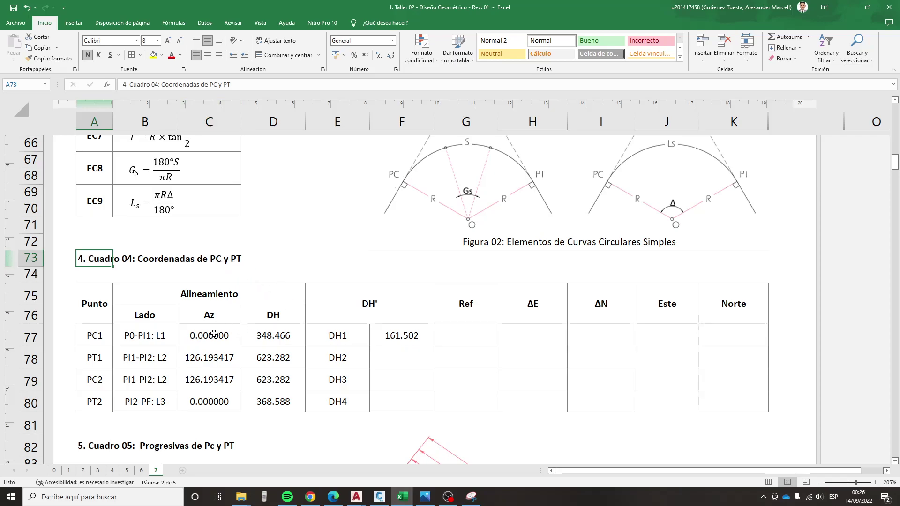
mouse_move(209, 333)
left_mouse_down()
mouse_move(285, 385)
mouse_move(283, 393)
left_mouse_up()
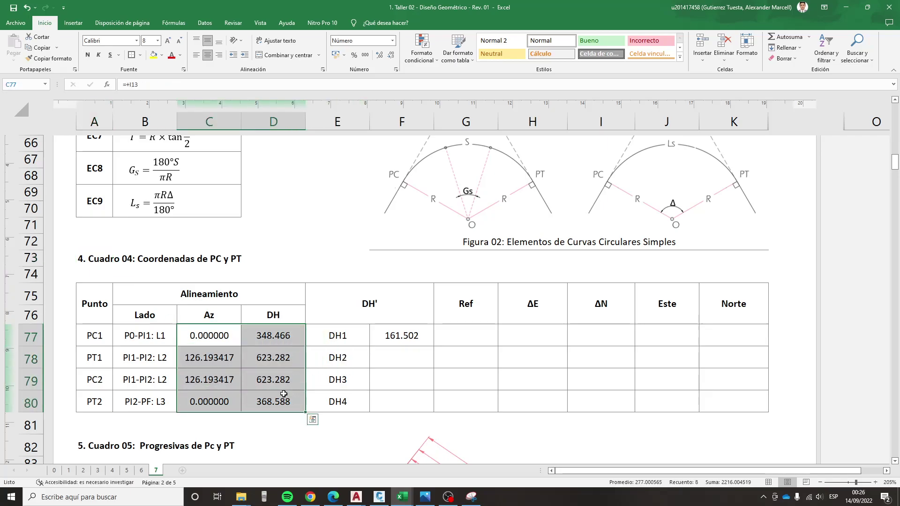
key("Delete")
key("Right")
key("Right")
key("Right")
key("Delete")
- Put a thick black outside border around the Cuadro 04 block A75:D80
key("Left")
key("Left")
key("Left")
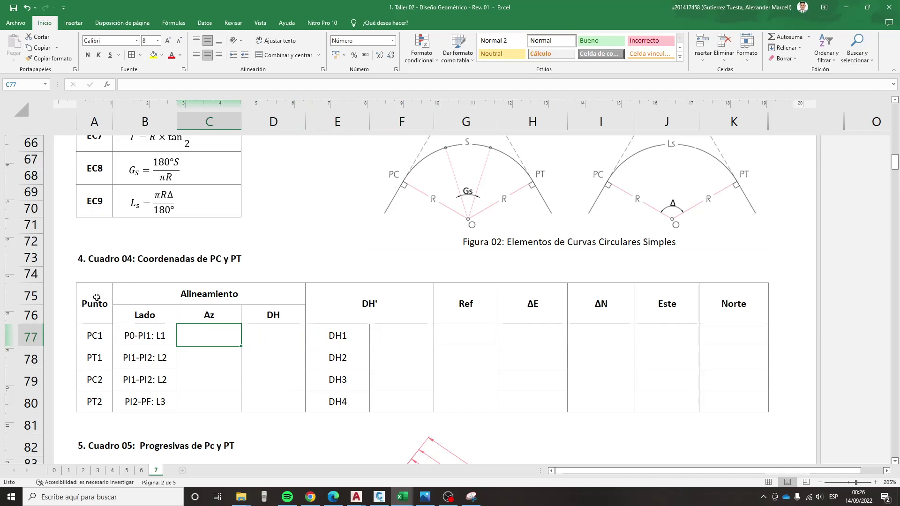
left_click_drag(96, 297, 271, 399)
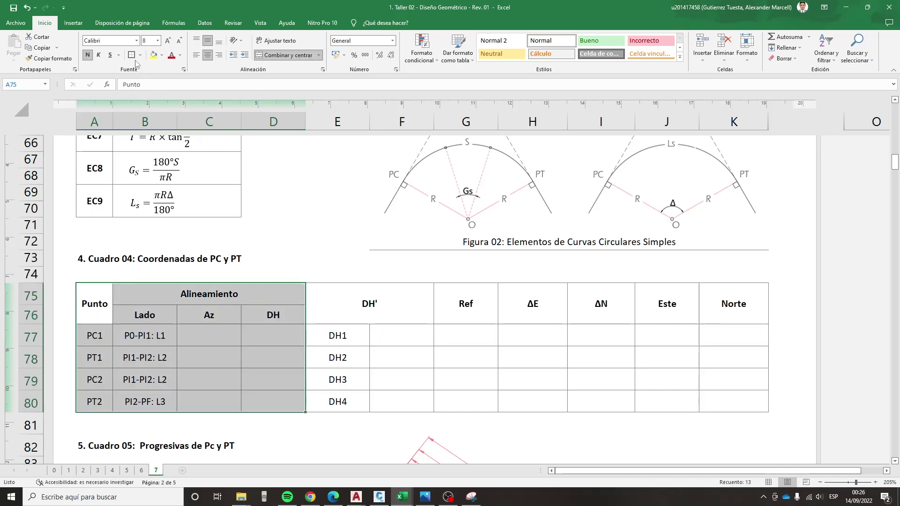
left_click(275, 174)
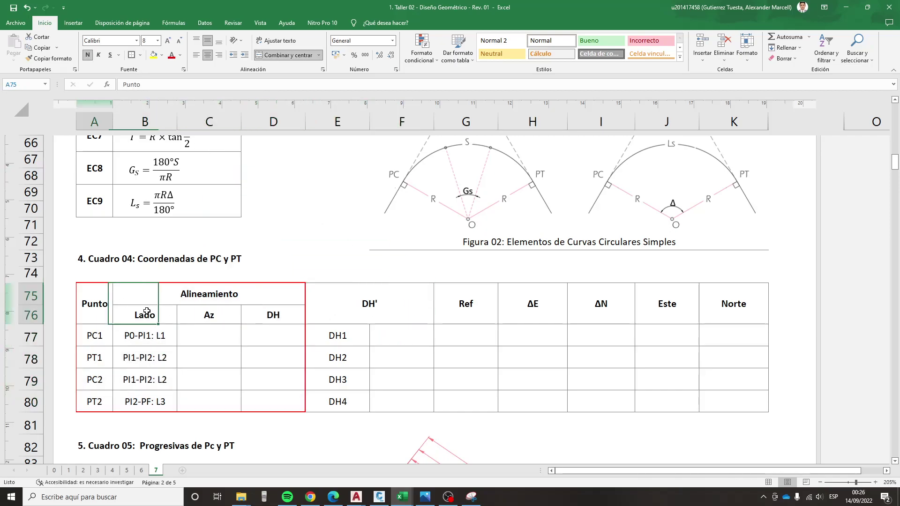
left_click_drag(96, 302, 274, 395)
left_click(140, 55)
mouse_move(159, 271)
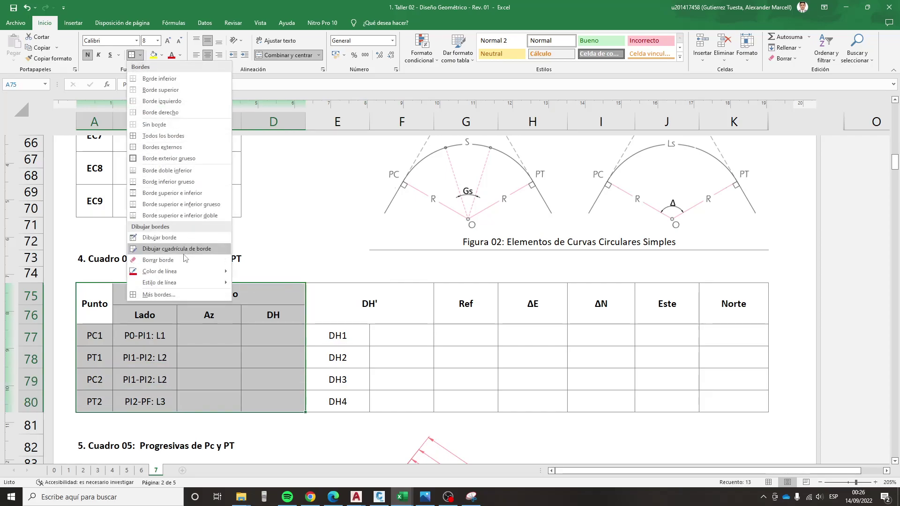
left_click(243, 293)
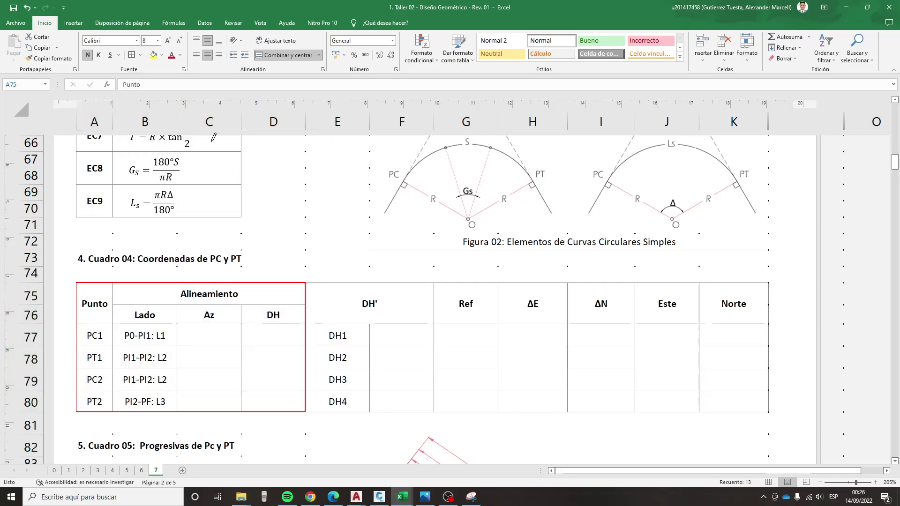
left_click(337, 225)
- Review the PC1–PT2 point labels and the linked Lado entries of Cuadro 04
left_click(234, 336)
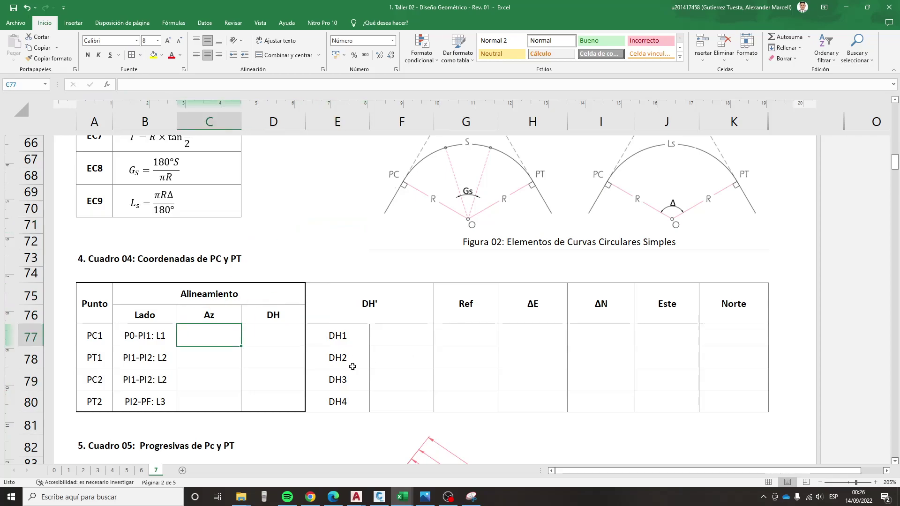
left_click(144, 341)
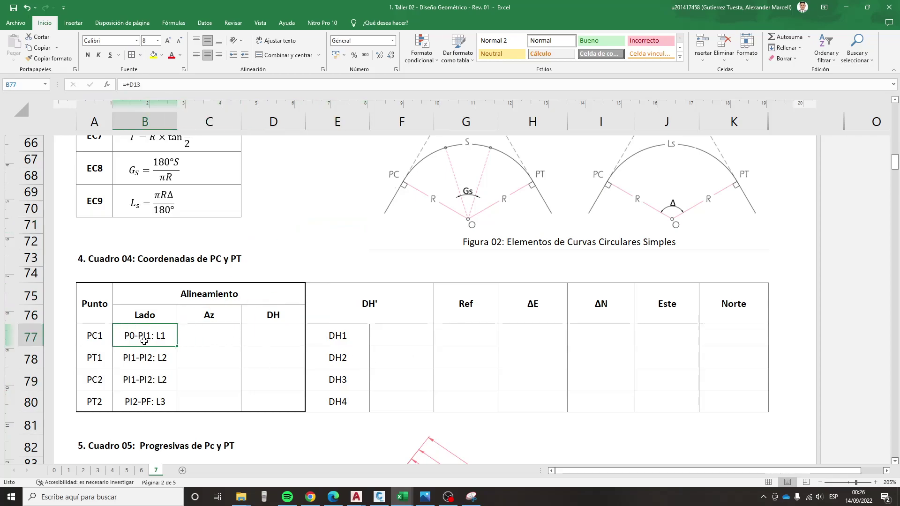
left_click(98, 338)
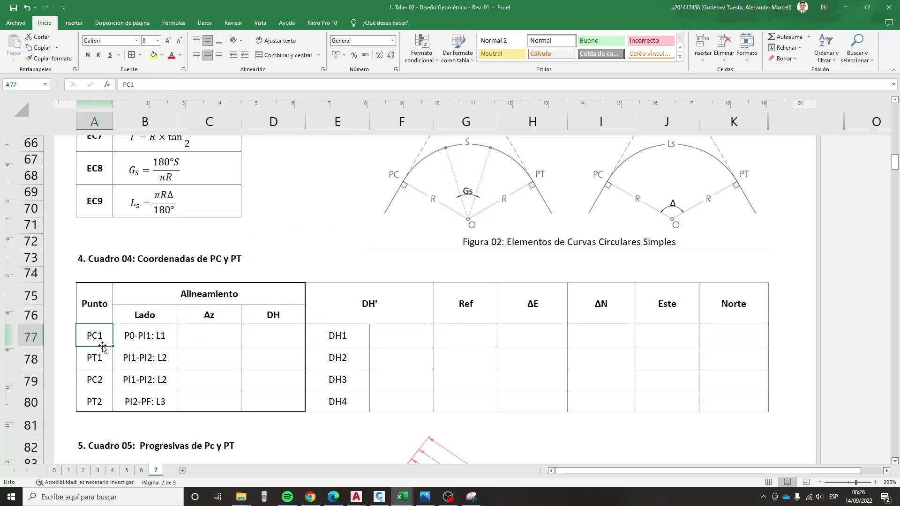
left_click(99, 359)
left_click(101, 383)
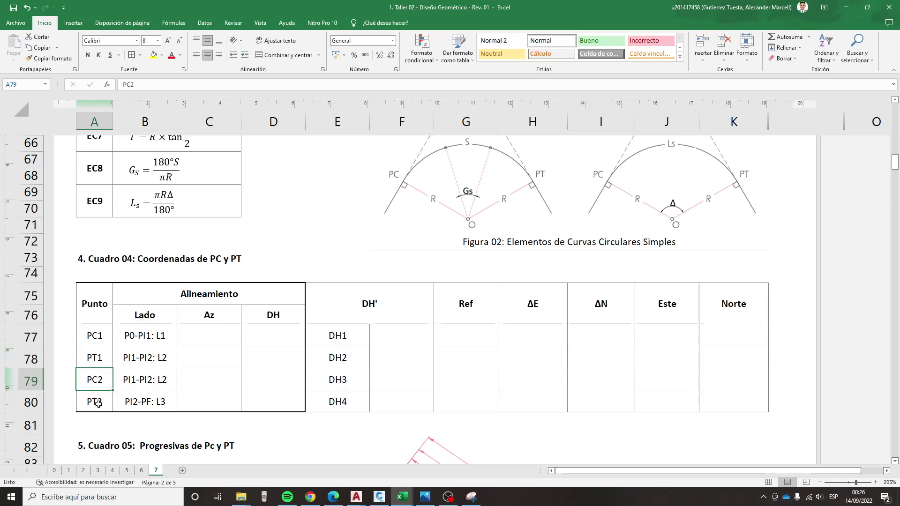
left_click(101, 406)
left_click(100, 336)
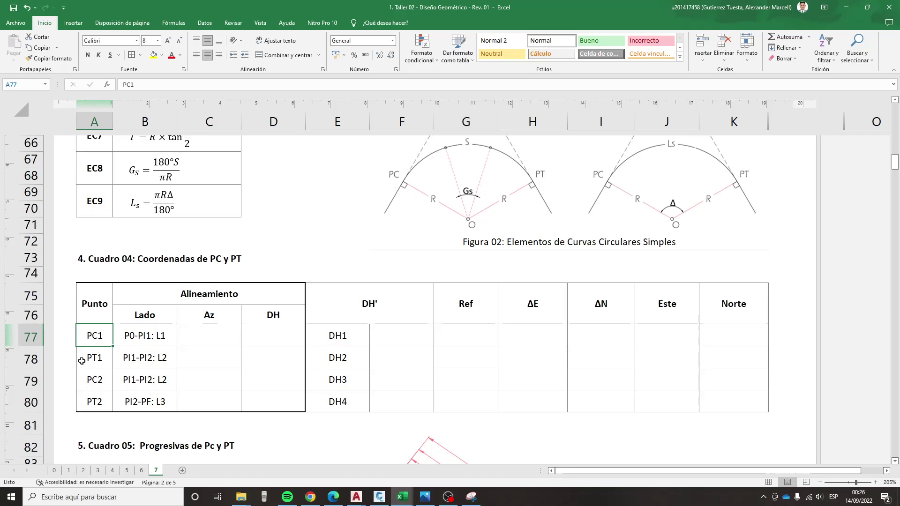
left_click(98, 354)
left_click(101, 383)
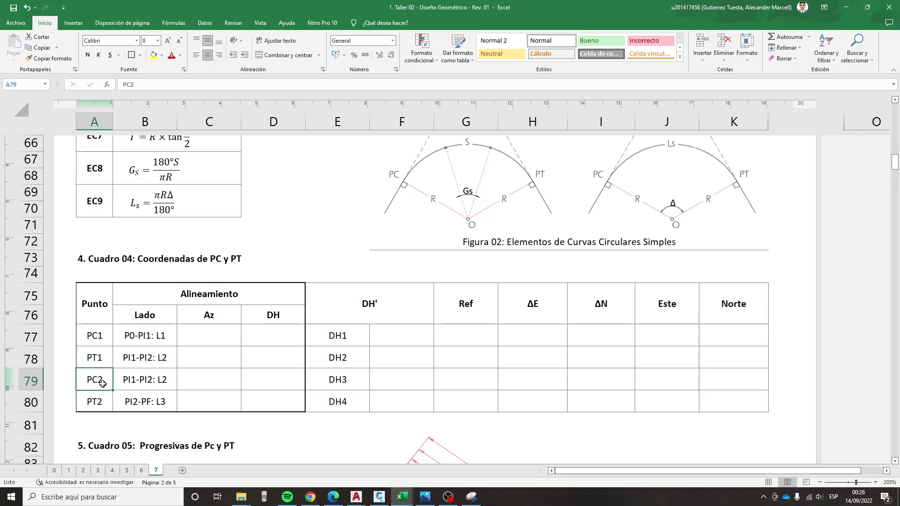
left_click(99, 403)
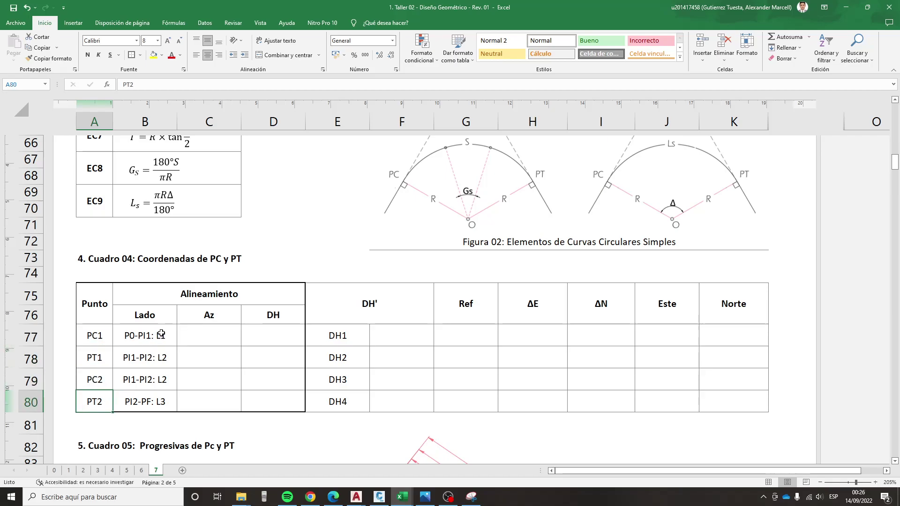
left_click_drag(159, 336, 159, 403)
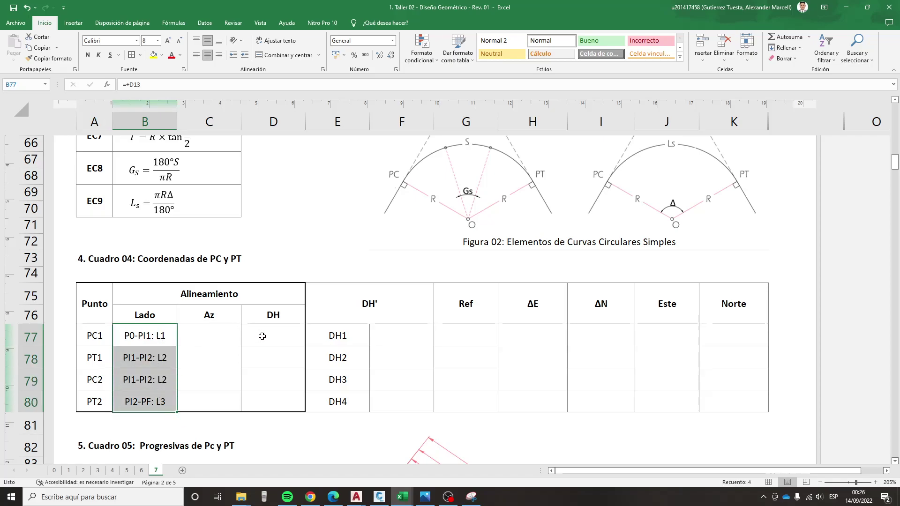
scroll(260, 331, "down", 3)
- Launch Snipping Tool from a REC search and snip Figura 03
scroll(262, 337, "down", 2)
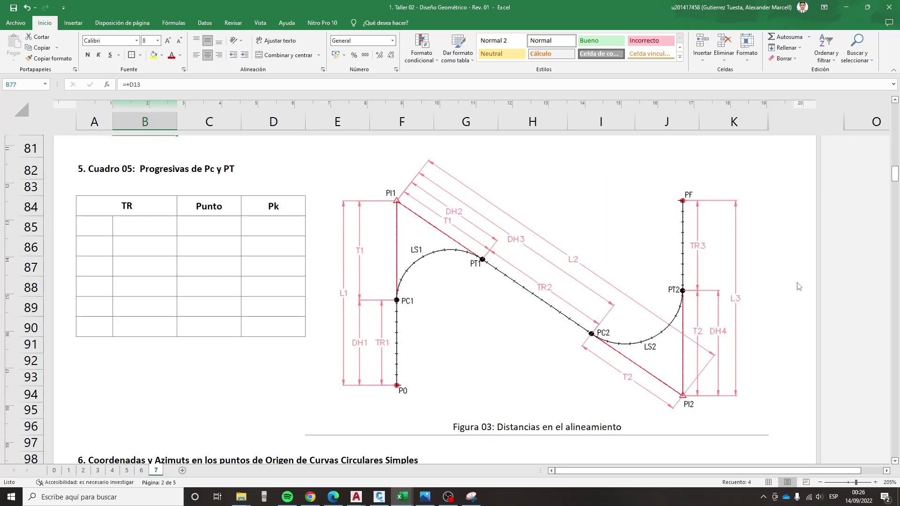
left_click(855, 289)
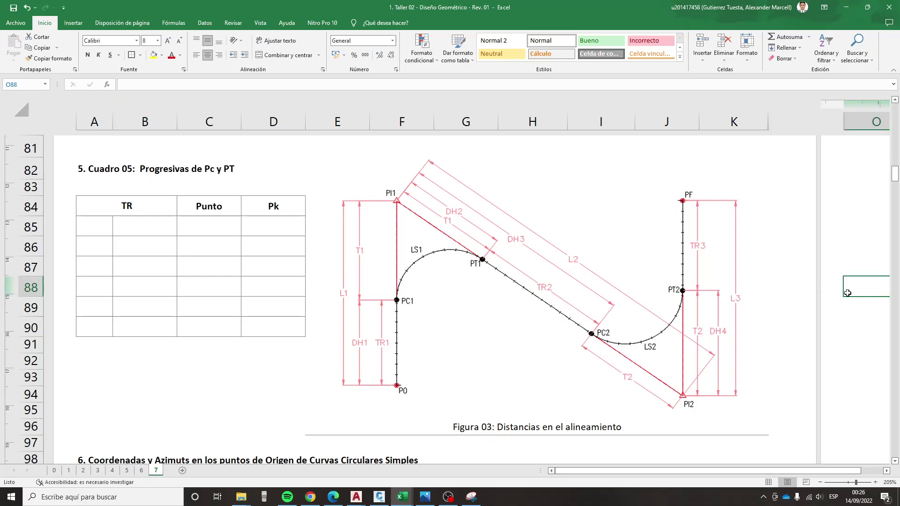
key("super")
type("REC")
key("Return")
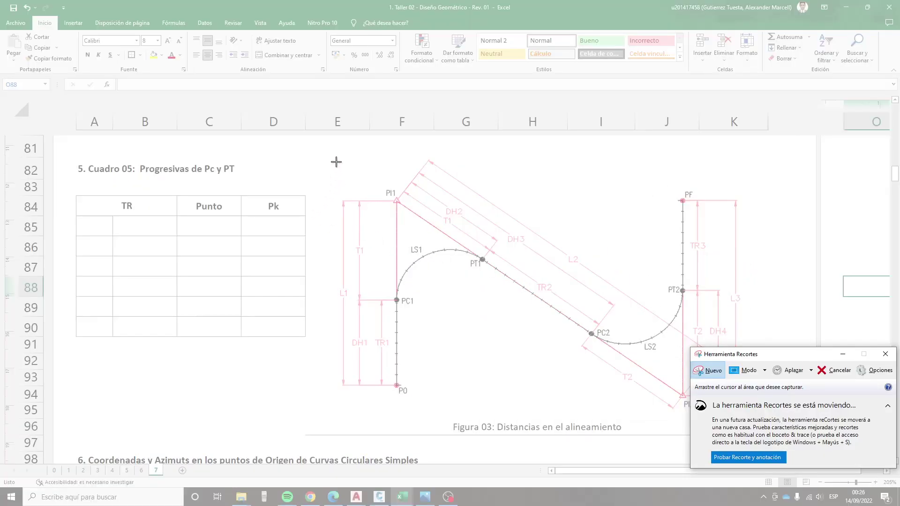
left_click_drag(312, 142, 744, 419)
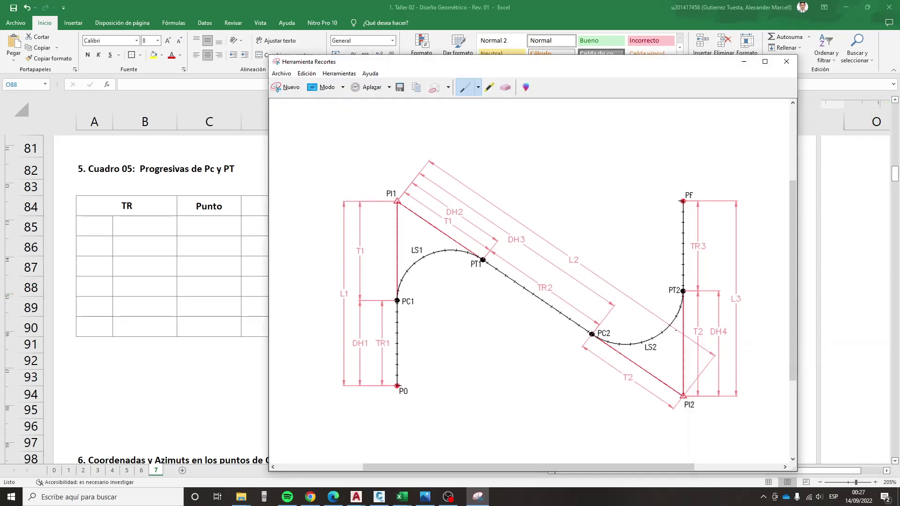
- Highlight the PC1, PT1, PC2, PT2 and L1 labels in yellow
left_click(489, 88)
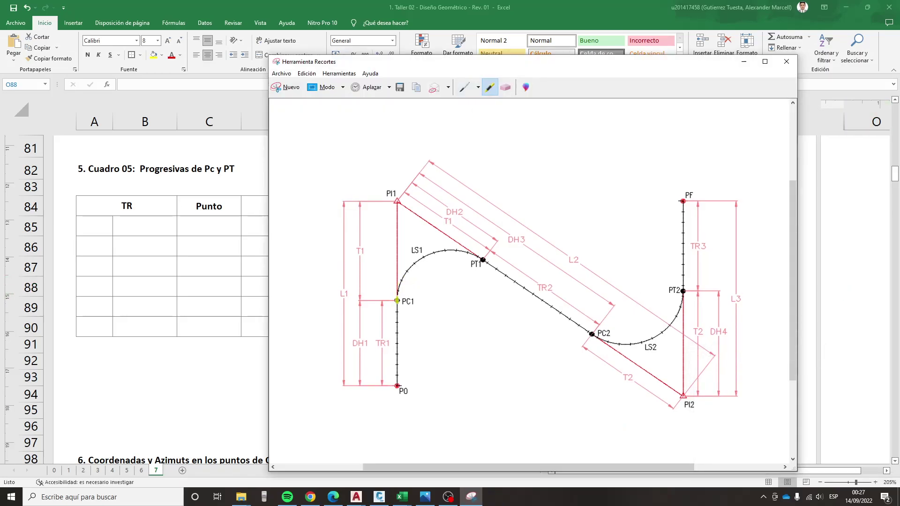
left_click_drag(391, 301, 411, 301)
left_click_drag(483, 259, 473, 265)
left_click_drag(588, 332, 609, 333)
left_click_drag(662, 288, 687, 289)
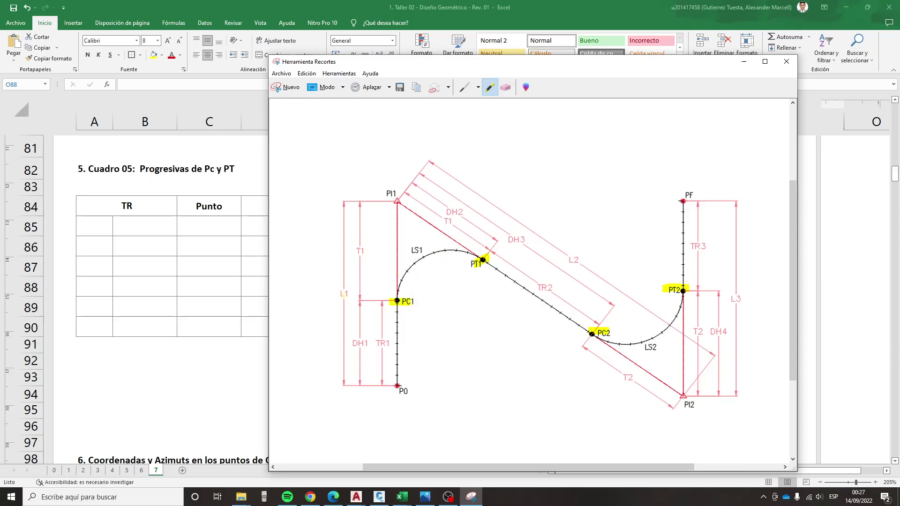
left_click_drag(338, 292, 348, 293)
- Highlight the tangent lines P0–PI1–PI2–PF and reinforce the PC2 and PT2 marks
left_click_drag(396, 202, 397, 385)
left_click_drag(396, 202, 685, 395)
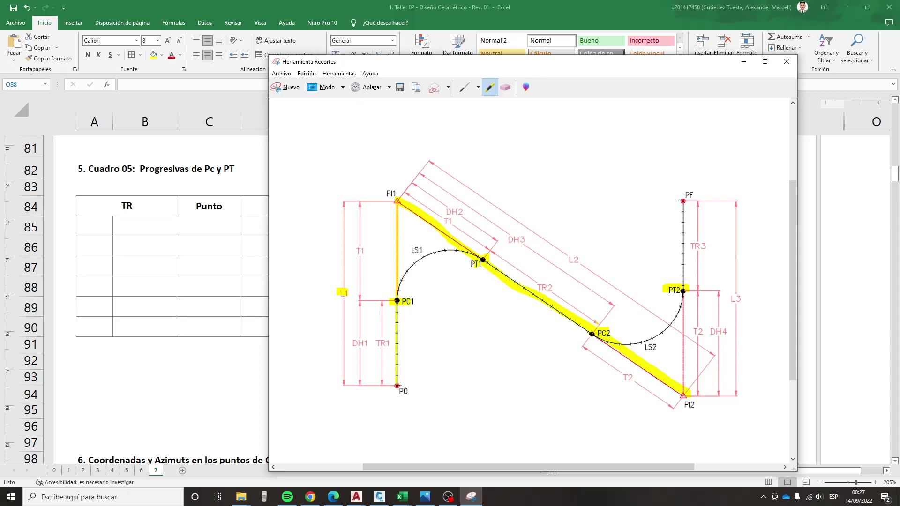
mouse_move(589, 337)
left_mouse_down()
mouse_move(602, 346)
mouse_move(597, 319)
left_mouse_up()
mouse_move(665, 290)
left_mouse_down()
mouse_move(675, 301)
mouse_move(679, 288)
left_mouse_up()
mouse_move(684, 393)
left_mouse_down()
mouse_move(679, 203)
mouse_move(682, 292)
left_mouse_up()
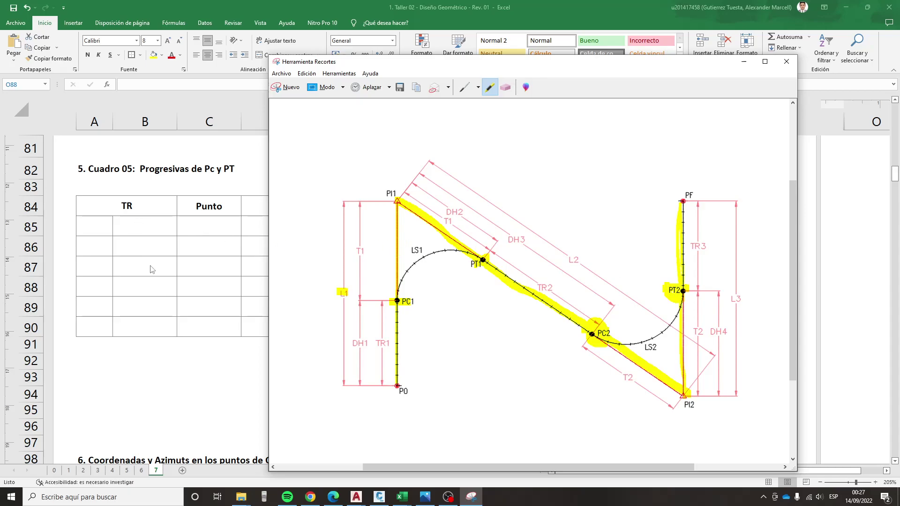
left_click(195, 287)
- Snip the sheet from the Nota 03 heading through EC.5, EC.6 and Figura 01
scroll(221, 304, "up", 3)
scroll(220, 304, "up", 3)
scroll(220, 304, "up", 2)
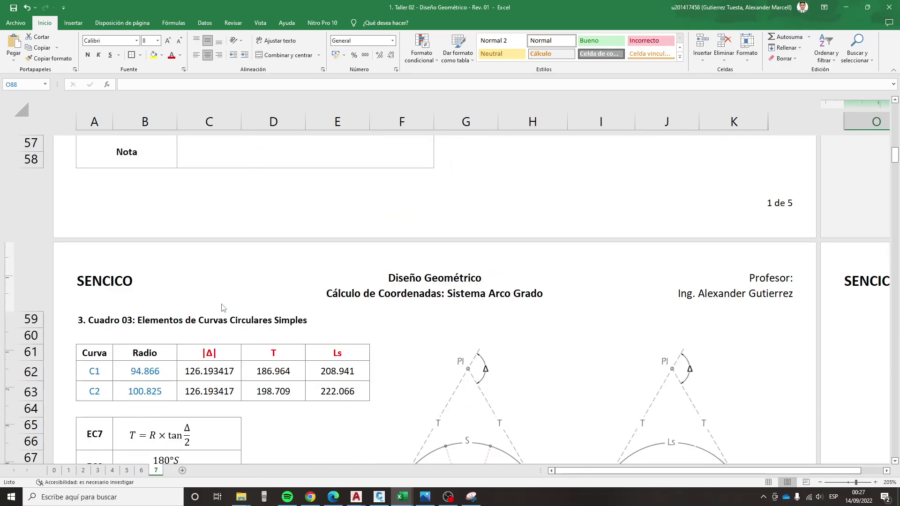
scroll(221, 305, "down", 3)
scroll(221, 304, "up", 5)
scroll(222, 304, "up", 3)
scroll(221, 304, "up", 4)
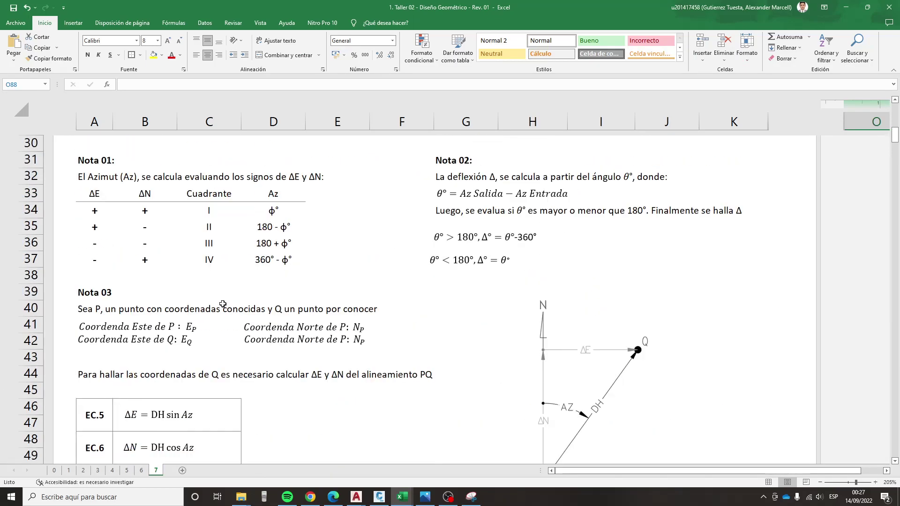
scroll(223, 304, "down", 2)
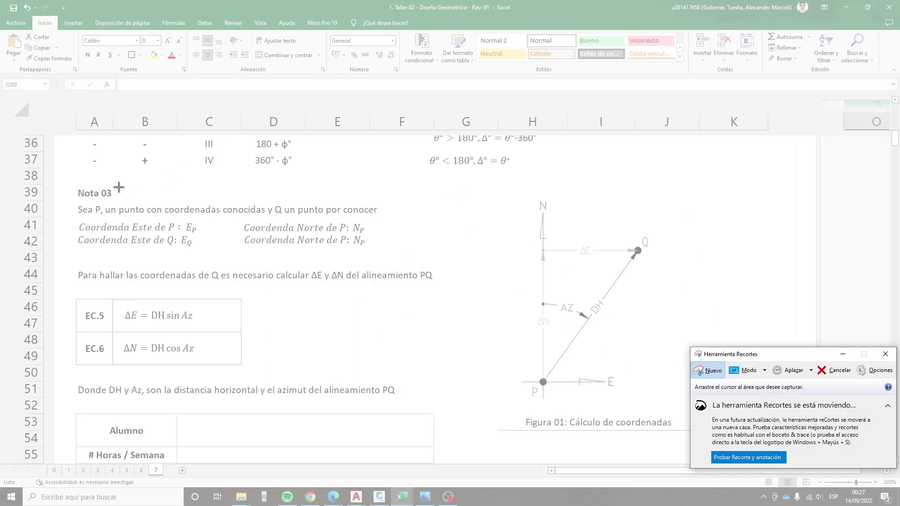
left_click_drag(62, 178, 736, 426)
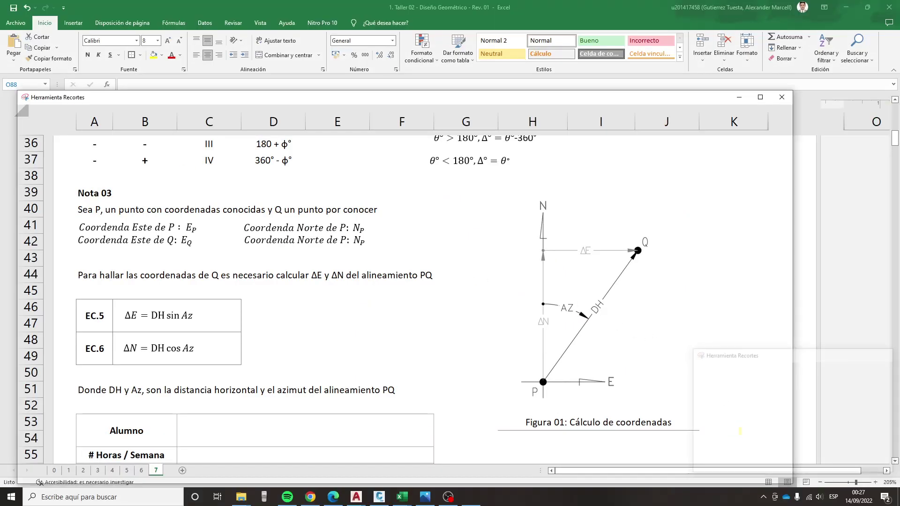
- In red, underline 'Sea P' and draw a brace at P labelled Ep and Np
left_click(760, 97)
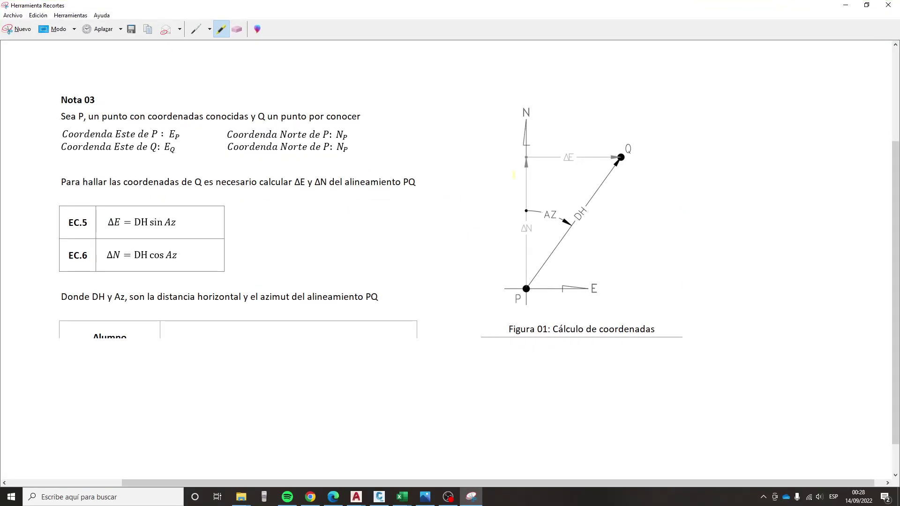
left_click(210, 29)
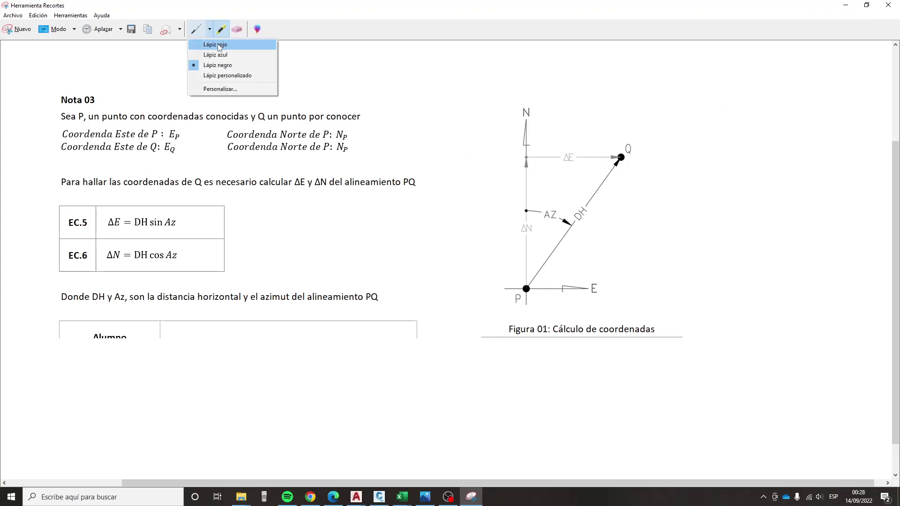
left_click(220, 46)
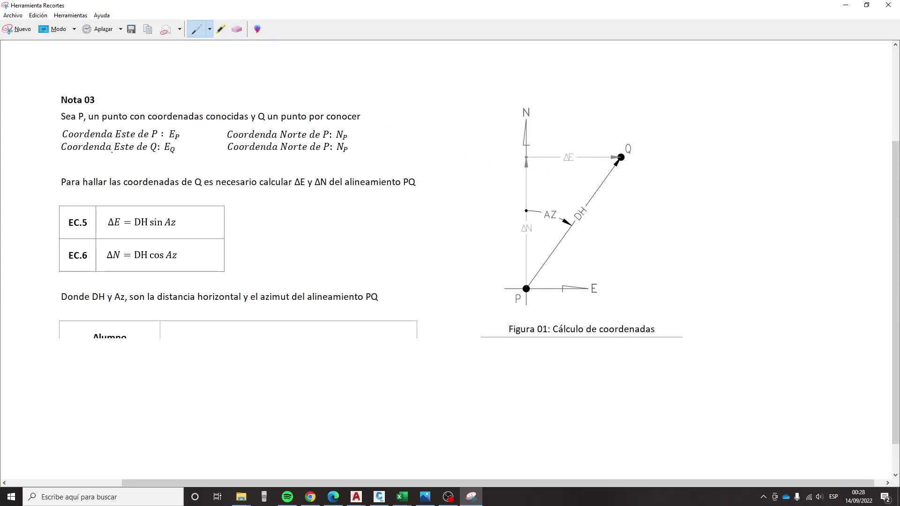
left_click_drag(63, 121, 87, 122)
left_click_drag(498, 250, 492, 352)
mouse_move(463, 250)
left_mouse_down()
mouse_move(463, 268)
mouse_move(476, 251)
mouse_move(465, 319)
mouse_move(473, 319)
left_mouse_up()
mouse_move(473, 319)
left_mouse_down()
mouse_move(473, 296)
mouse_move(479, 334)
left_mouse_up()
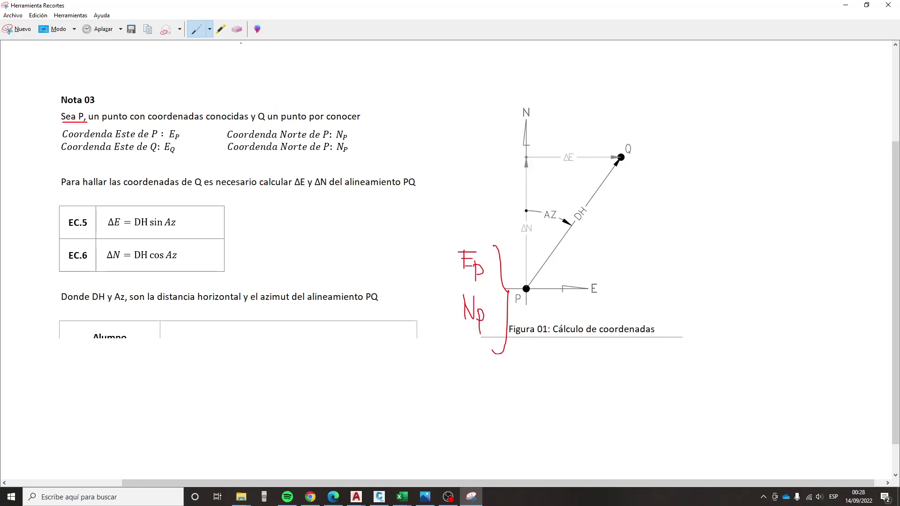
- In blue, brace Q, tick EC.5 and EC.6, underline DH and Az; highlight line P–Q
left_click(209, 30)
left_click(252, 56)
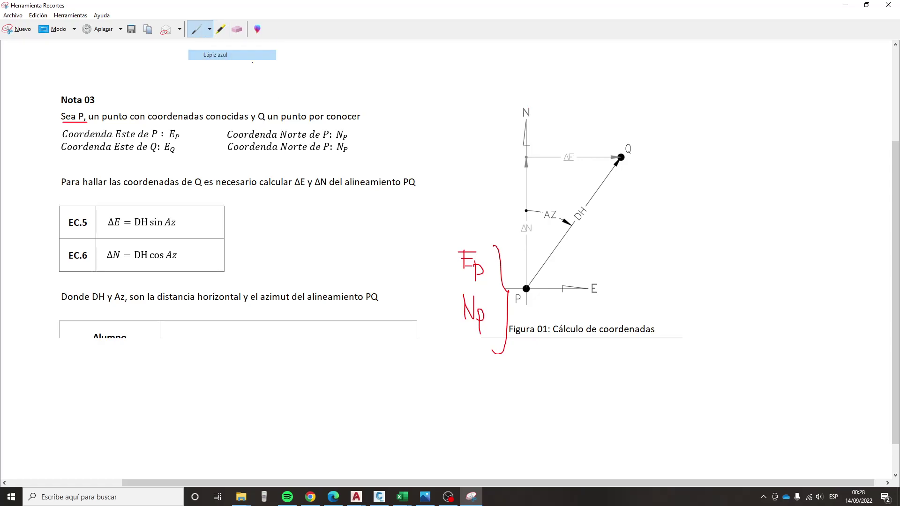
left_click_drag(644, 107, 653, 191)
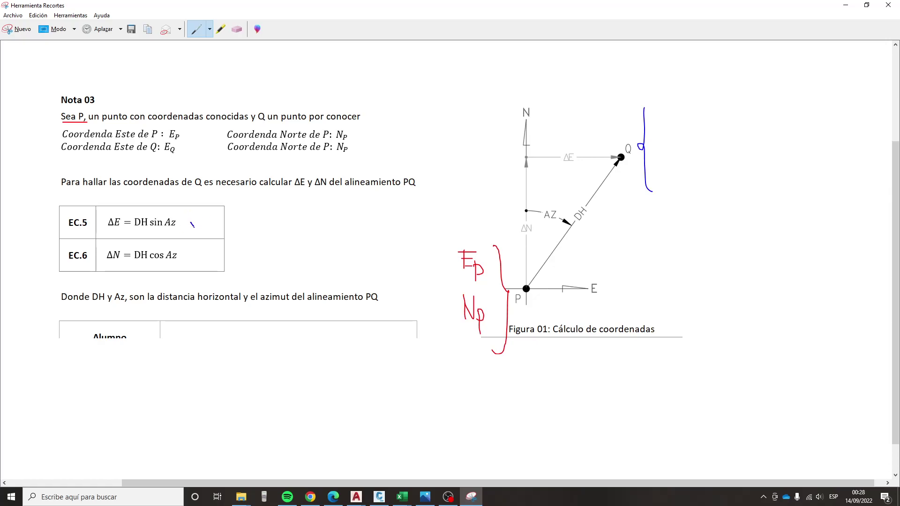
left_click_drag(192, 226, 217, 210)
left_click_drag(194, 249, 229, 232)
left_click_drag(162, 229, 179, 231)
left_click(221, 29)
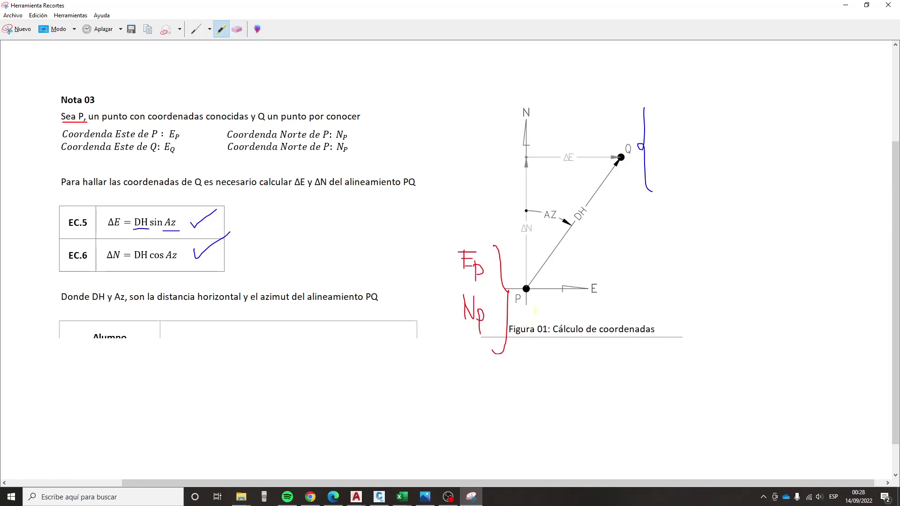
left_click_drag(529, 287, 621, 158)
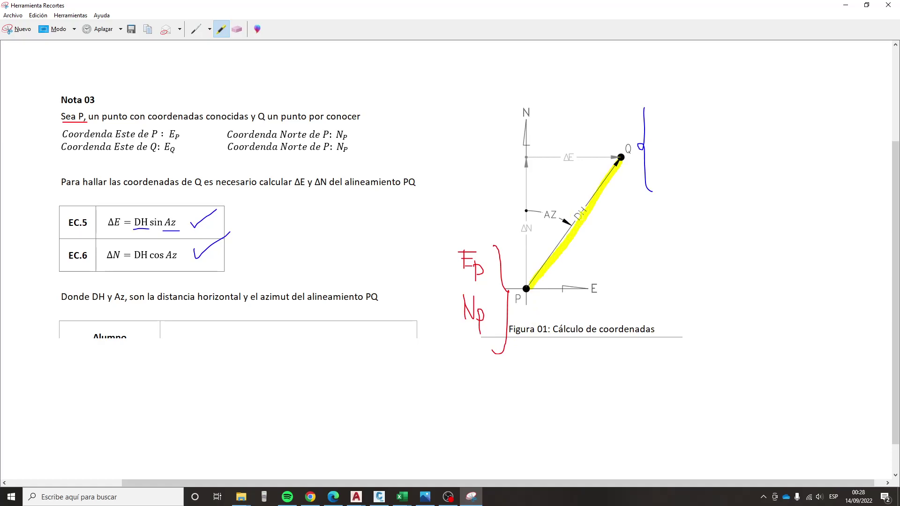
- Highlight the DH label and Az arc, then draw red boxes around Q and P
left_click_drag(586, 214, 588, 221)
left_click_drag(527, 211, 565, 228)
left_click(210, 30)
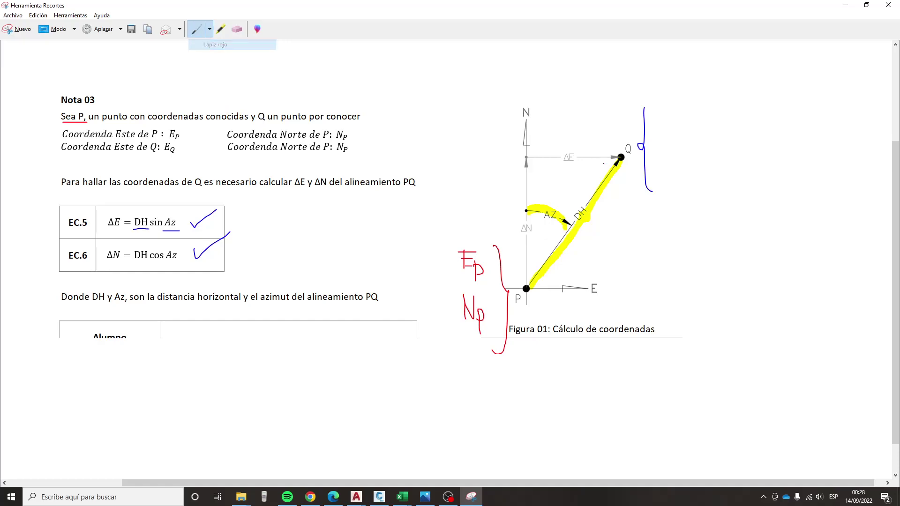
left_click(220, 43)
mouse_move(609, 150)
left_mouse_down()
mouse_move(608, 136)
mouse_move(637, 137)
left_mouse_up()
mouse_move(609, 167)
left_mouse_down()
mouse_move(636, 167)
mouse_move(635, 140)
left_mouse_up()
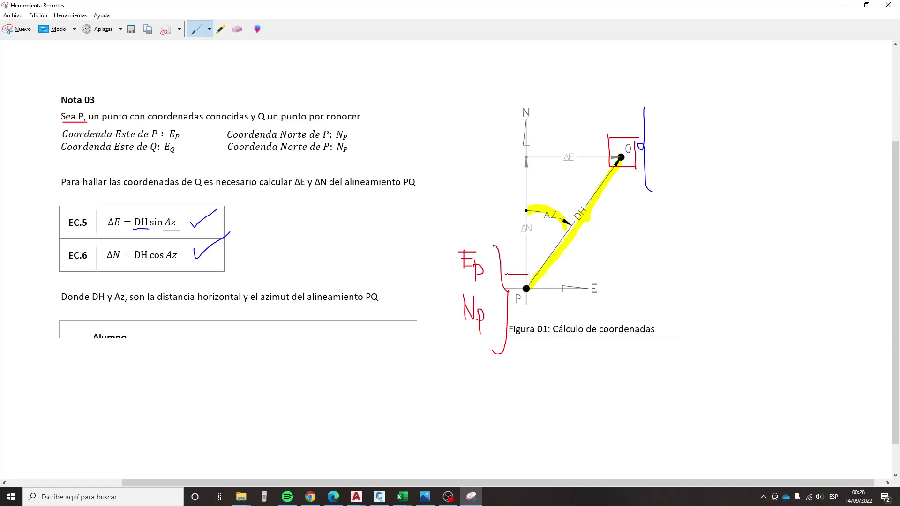
mouse_move(506, 275)
left_mouse_down()
mouse_move(504, 313)
mouse_move(534, 313)
mouse_move(533, 275)
left_mouse_up()
- Write EQ=Ep+ΔE and NQ=Np+ΔN in blue beside point Q
left_click(209, 29)
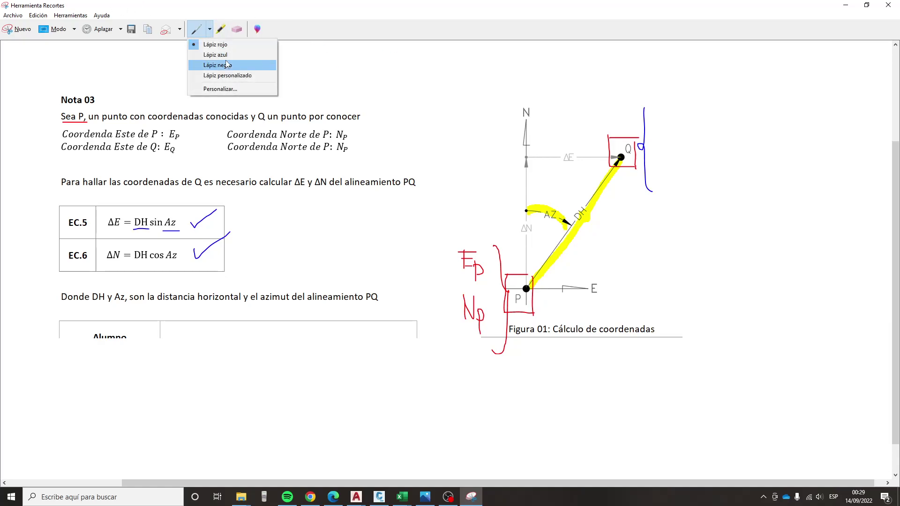
left_click(216, 55)
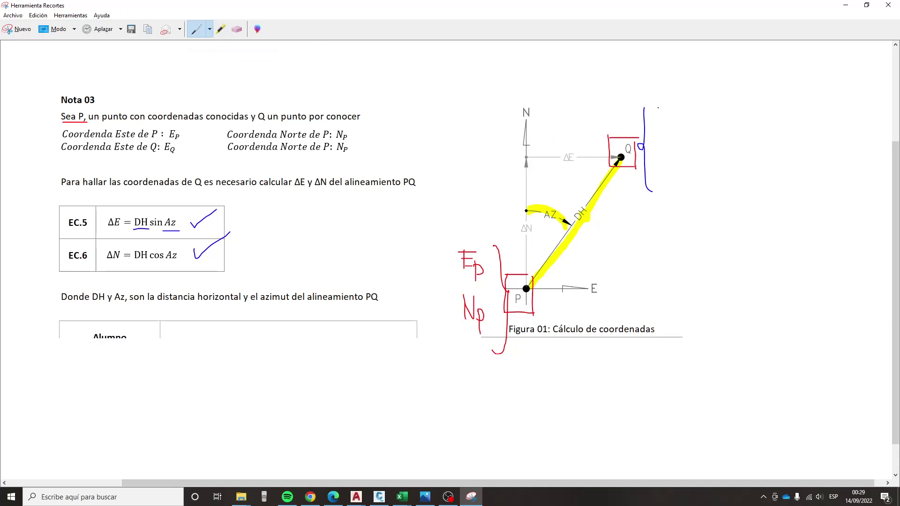
left_click_drag(658, 107, 659, 126)
left_click_drag(658, 114, 695, 128)
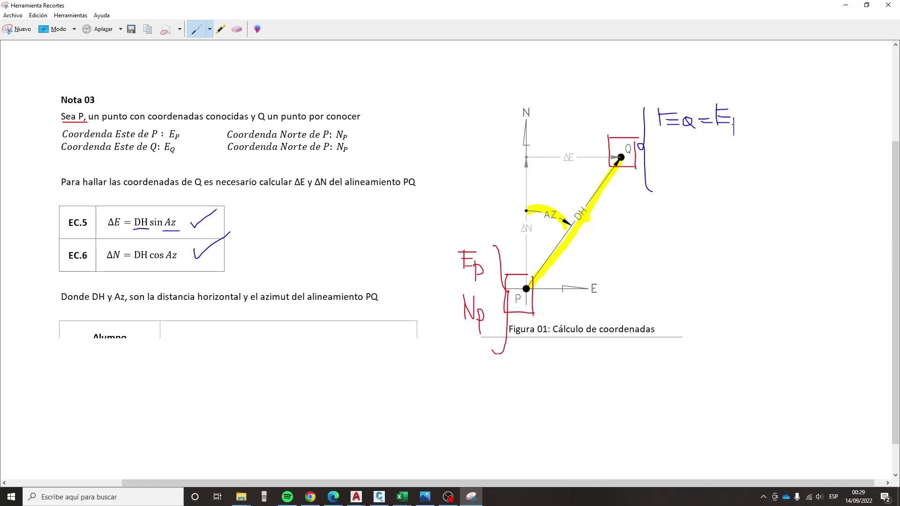
left_click_drag(734, 116, 734, 125)
mouse_move(785, 111)
left_mouse_down()
mouse_move(803, 120)
mouse_move(803, 108)
left_mouse_up()
left_click_drag(780, 115, 792, 115)
left_click_drag(664, 146, 664, 168)
mouse_move(665, 146)
left_mouse_down()
mouse_move(672, 159)
mouse_move(679, 143)
mouse_move(696, 168)
mouse_move(720, 166)
left_mouse_up()
mouse_move(721, 149)
left_mouse_down()
mouse_move(734, 164)
mouse_move(735, 146)
left_mouse_up()
mouse_move(736, 153)
left_mouse_down()
mouse_move(737, 185)
mouse_move(738, 164)
mouse_move(771, 156)
left_mouse_up()
mouse_move(780, 149)
left_mouse_down()
mouse_move(774, 163)
mouse_move(806, 152)
left_mouse_up()
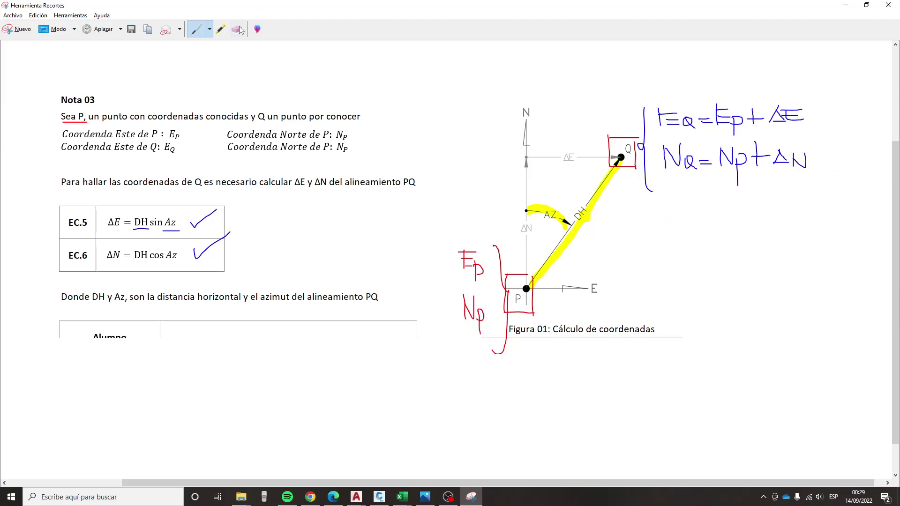
- Circle points Q and P and the DH and Az labels in black, then minimize
left_click(209, 29)
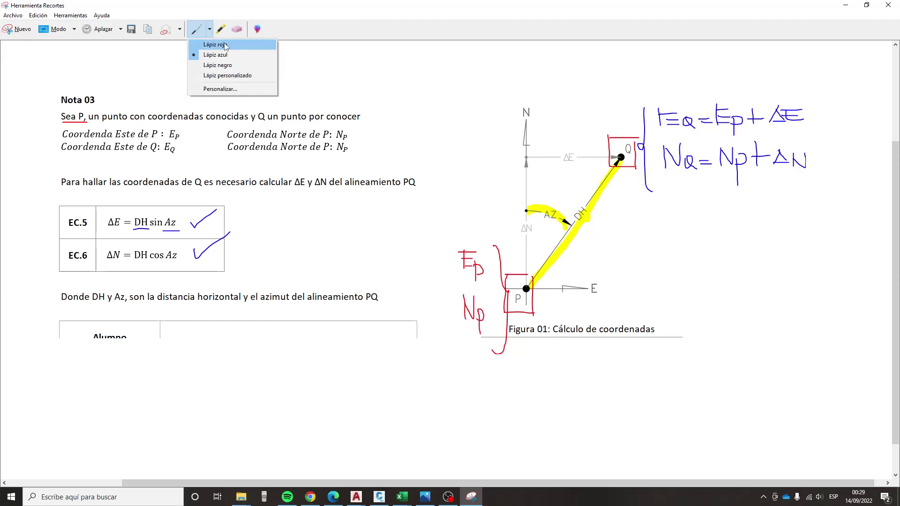
left_click(233, 66)
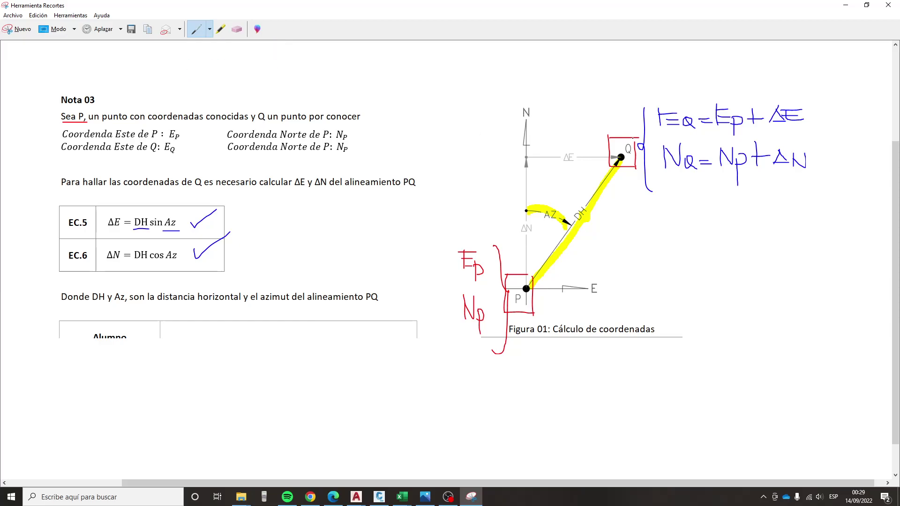
left_click_drag(625, 132, 637, 137)
left_click_drag(528, 271, 534, 276)
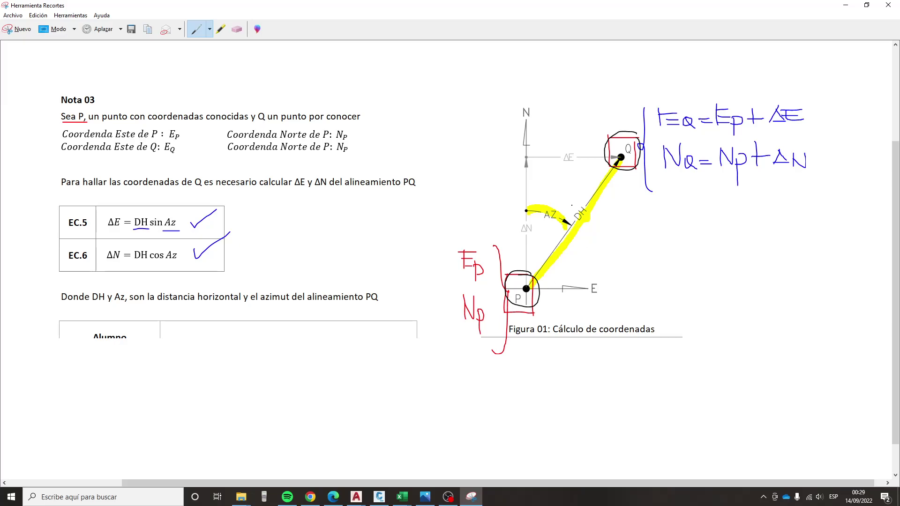
left_click_drag(575, 205, 539, 204)
left_click(845, 5)
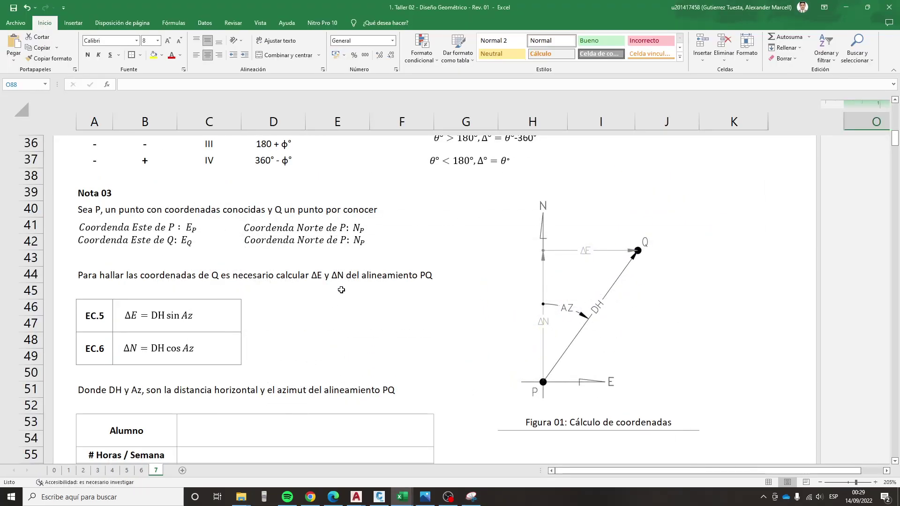
- Set PC1's azimuth in Cuadro 04 to =+I13 (0.000000)
scroll(341, 290, "down", 9)
scroll(328, 291, "down", 2)
left_click(292, 331)
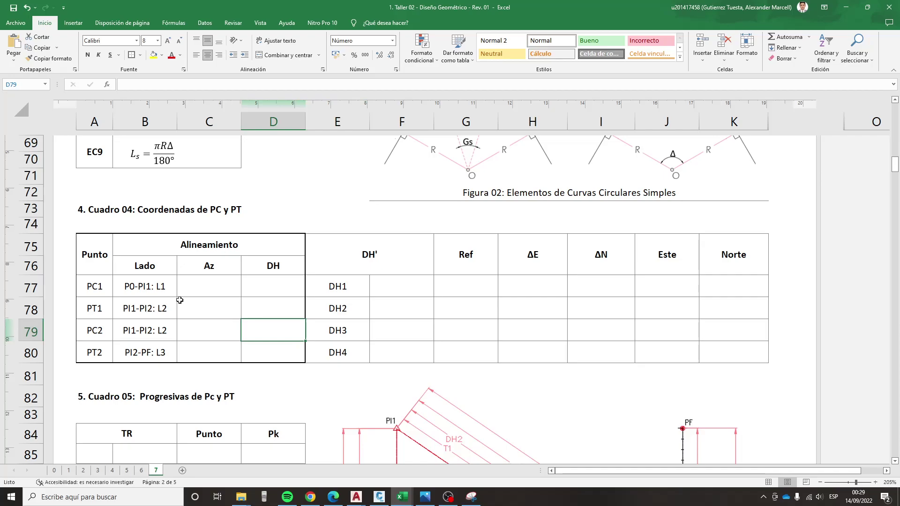
left_click(171, 287)
left_click(205, 288)
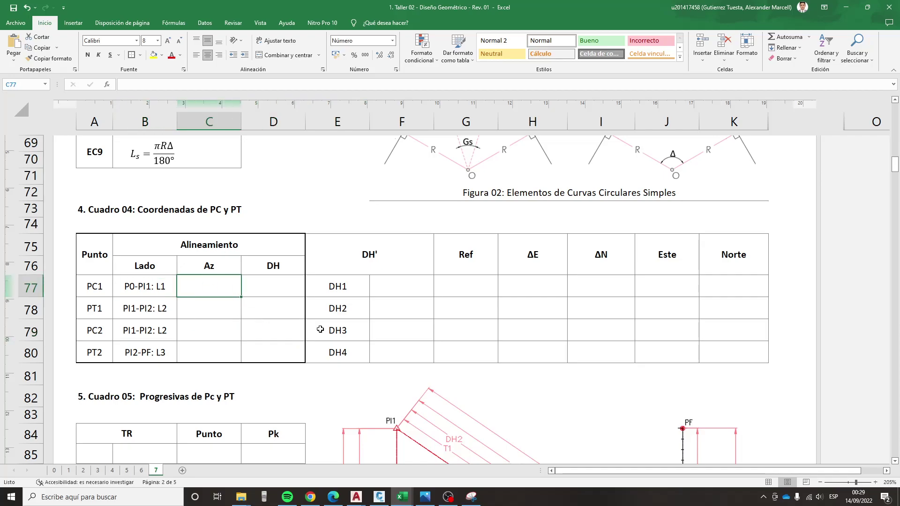
key("Left")
key("Down")
key("Down")
key("Up")
key("Up")
key("Right")
type("+")
scroll(282, 308, "up", 6)
scroll(365, 303, "up", 5)
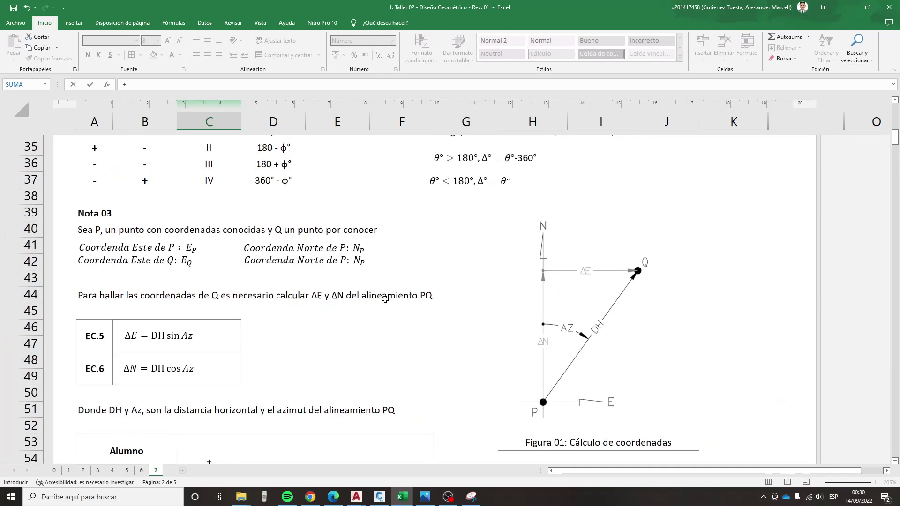
scroll(375, 303, "up", 6)
scroll(381, 301, "up", 5)
left_click(599, 314)
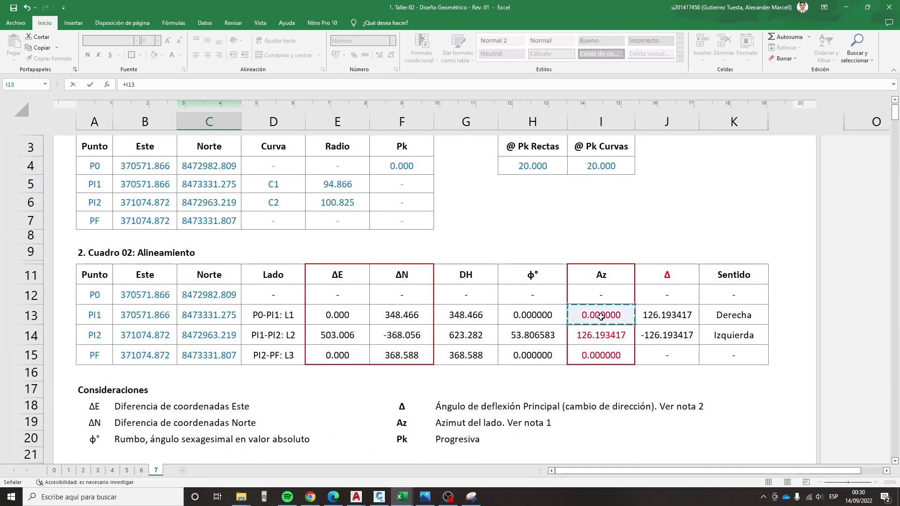
key("Return")
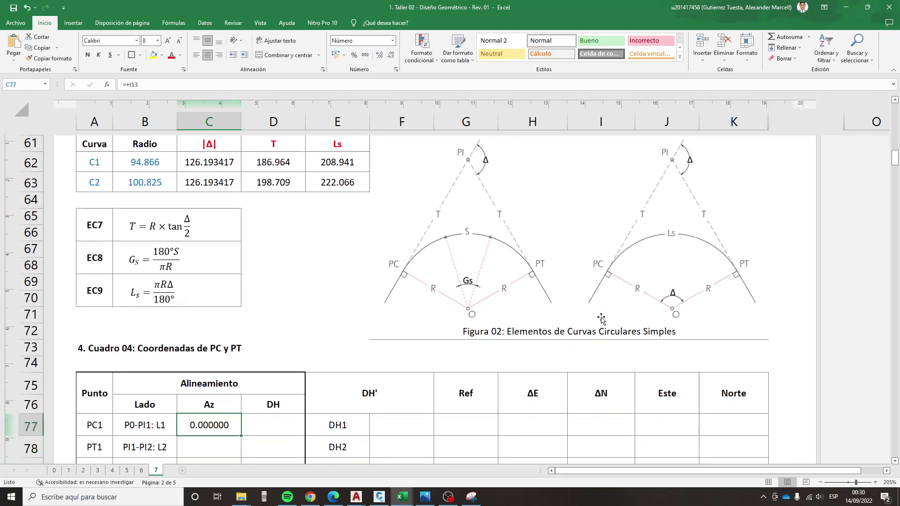
- Set PT1's azimuth to =+C77+C62, PC2's equal to PT1's, and PT2's to =+I15
type("+C77+C62")
key("Return")
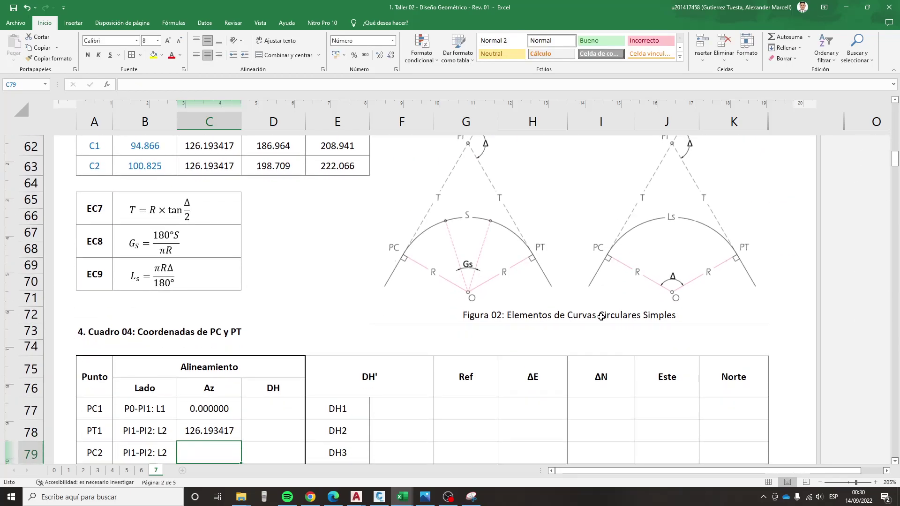
type("+")
key("Up")
key("Return")
type("+")
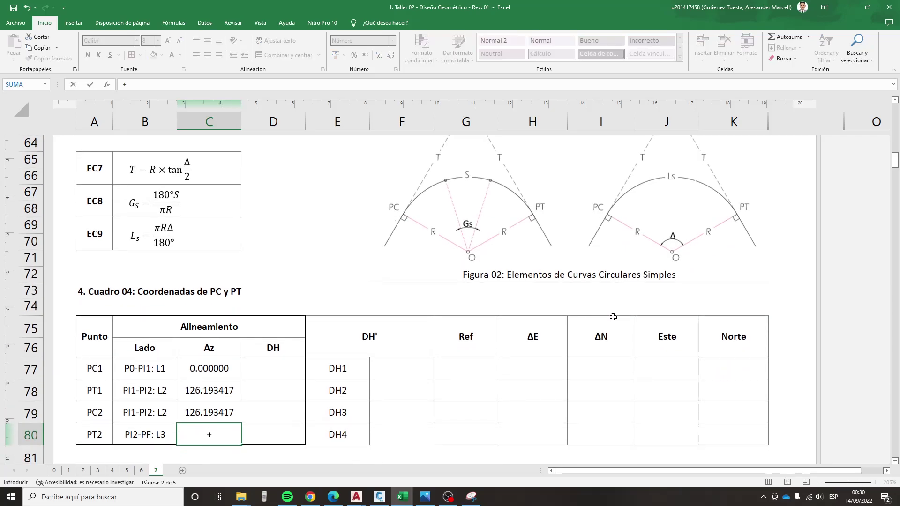
scroll(604, 317, "up", 4)
scroll(629, 317, "up", 9)
scroll(629, 318, "up", 5)
scroll(628, 317, "up", 1)
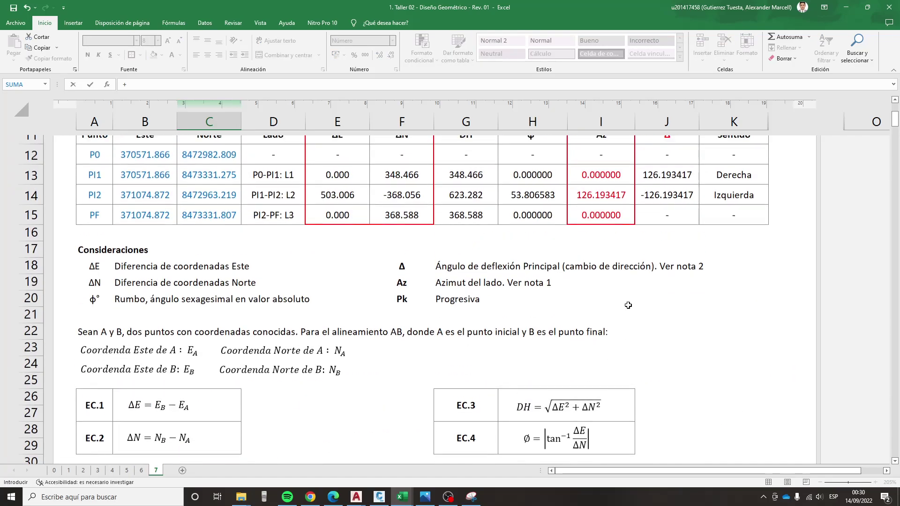
scroll(628, 305, "up", 2)
left_click(604, 281)
key("Return")
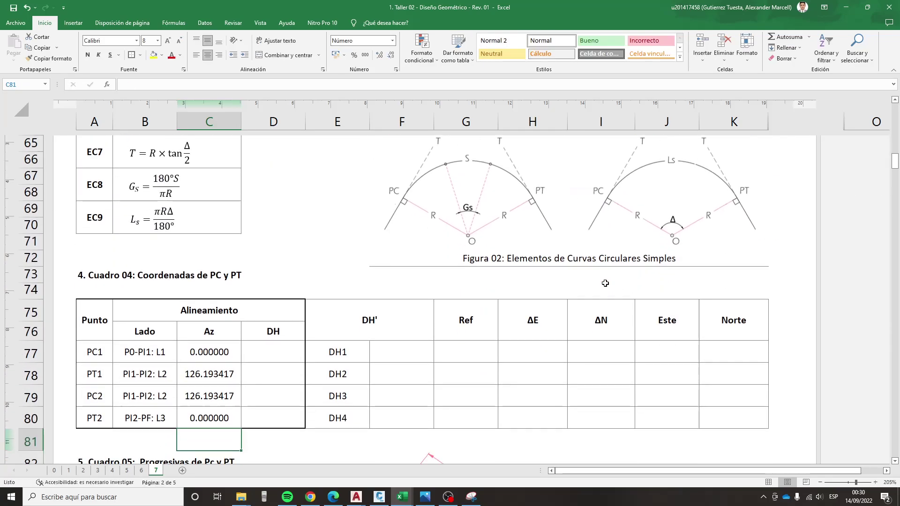
left_click(271, 356)
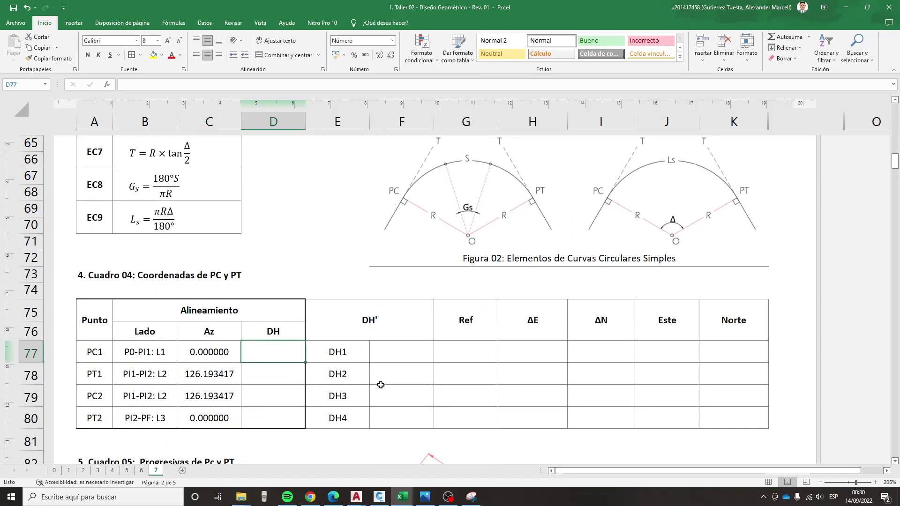
- Enter =+G13 in D77, copy it to D78, and set D79 to =+D78
type("+")
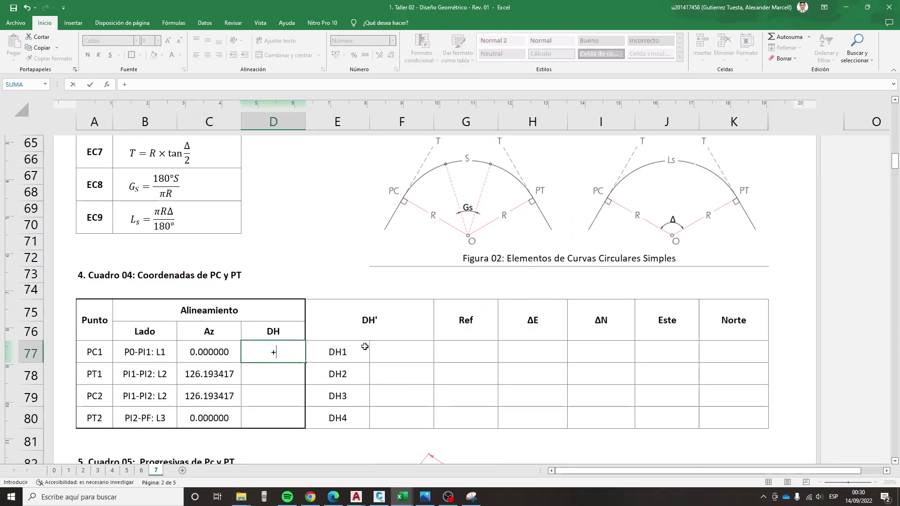
scroll(365, 347, "up", 9)
scroll(366, 346, "up", 6)
scroll(370, 348, "up", 3)
scroll(370, 348, "up", 2)
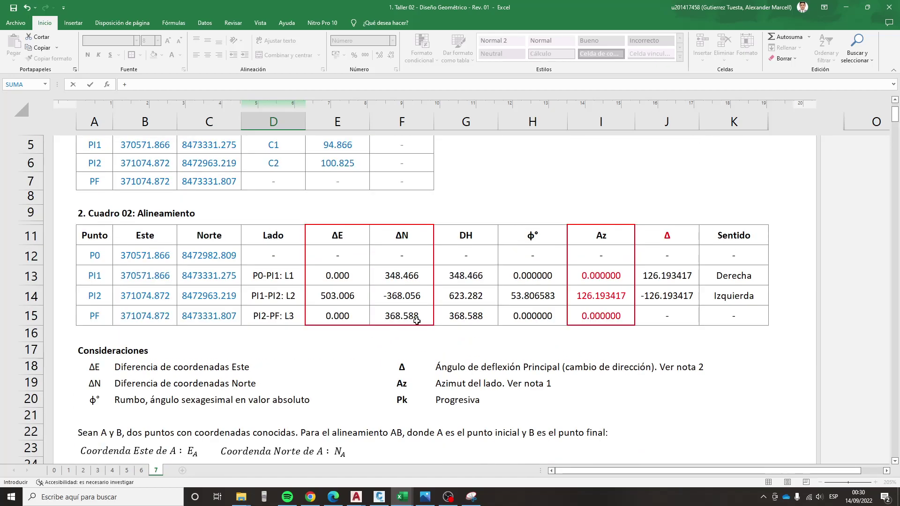
left_click(493, 282)
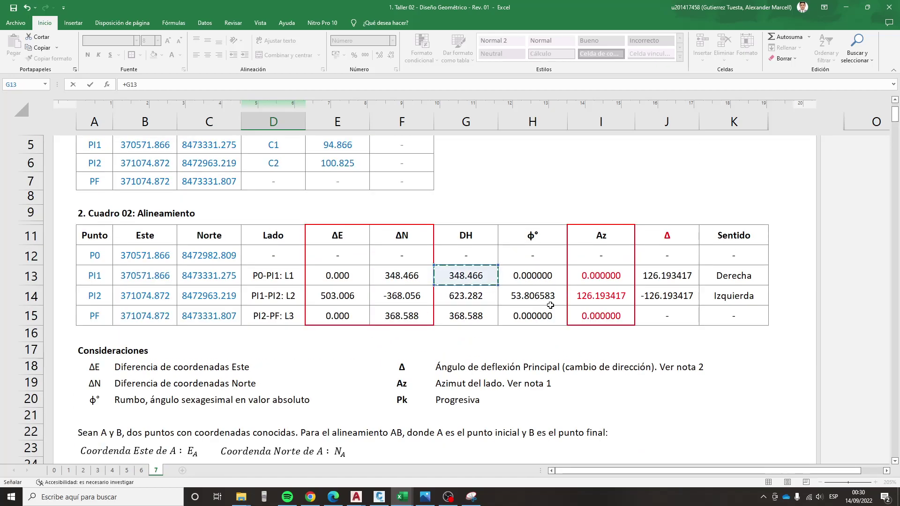
key("Return")
key("ctrl+c")
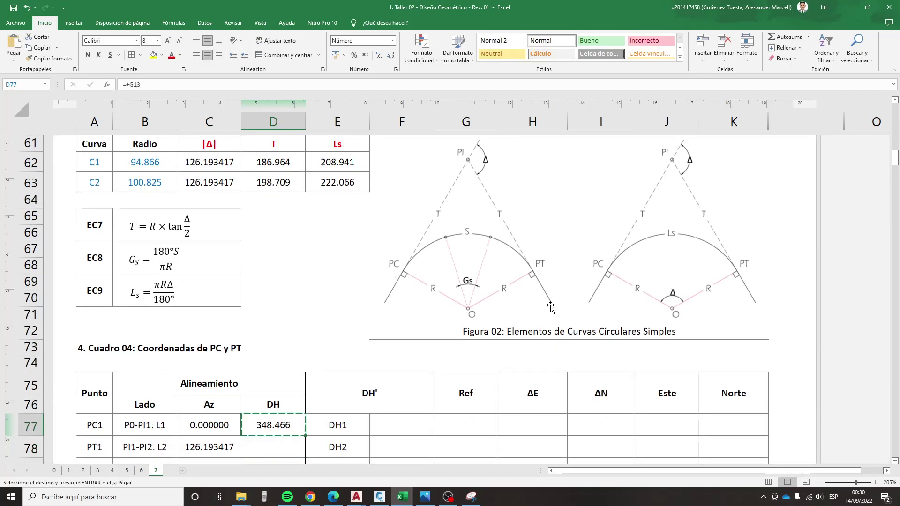
key("Down")
key("ctrl+v")
key("Return")
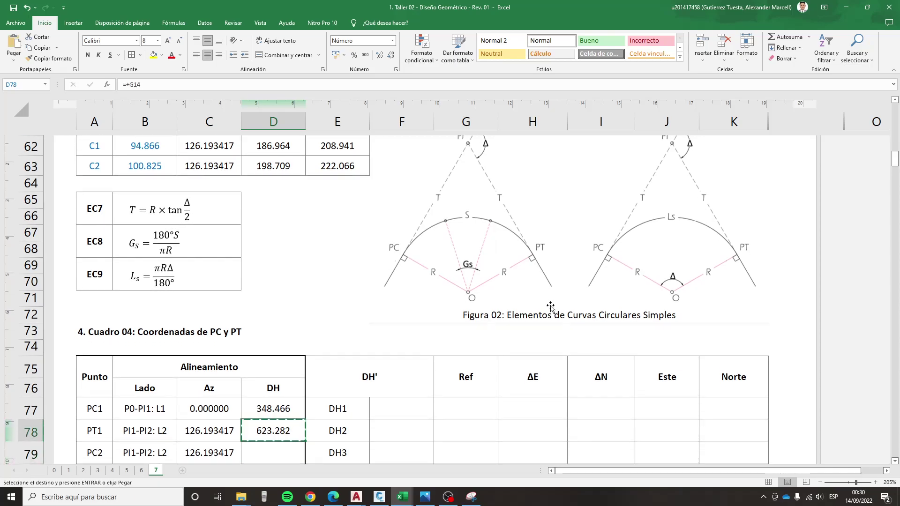
type("+")
key("Up")
key("Return")
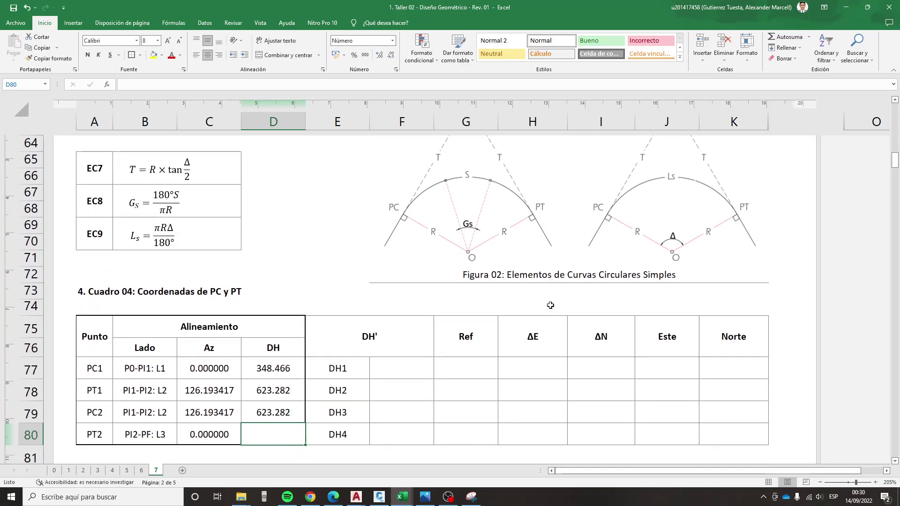
- Set D80 to =+G15 (368.588) and check the DH1–DH4 labels against Cuadro 04
type("+")
scroll(550, 300, "up", 4)
scroll(553, 293, "up", 8)
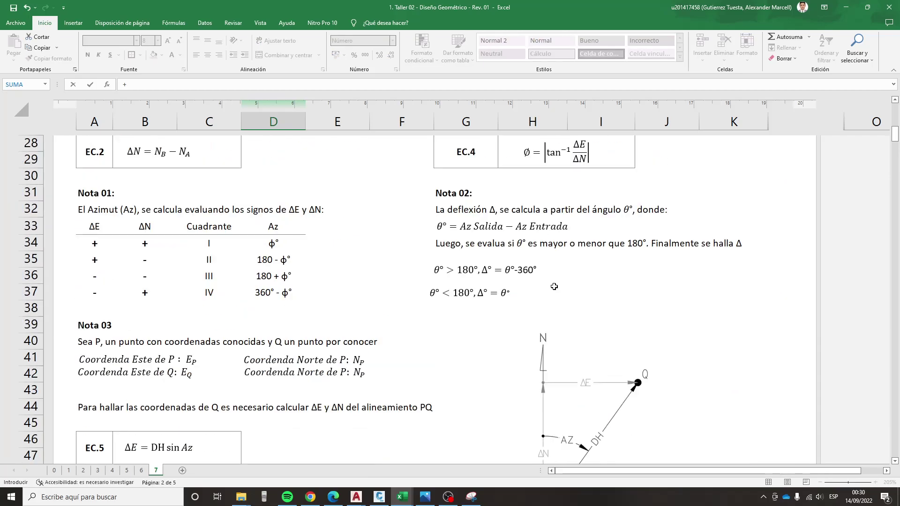
scroll(557, 287, "up", 6)
scroll(556, 286, "up", 4)
scroll(438, 288, "down", 2)
left_click(484, 278)
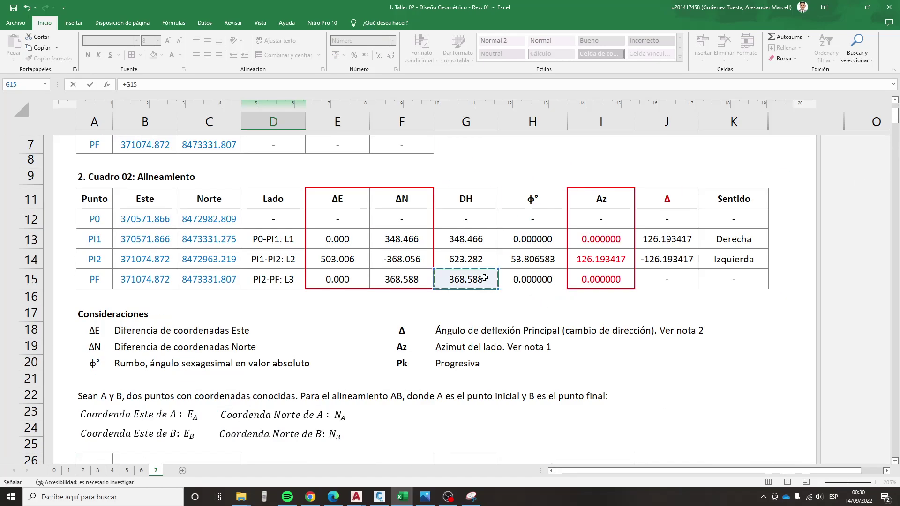
key("Return")
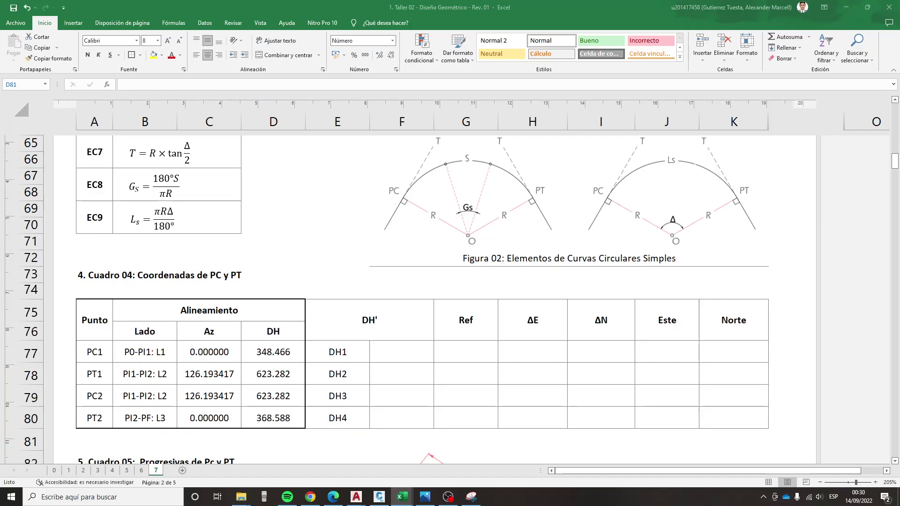
mouse_move(94, 320)
left_mouse_down()
mouse_move(256, 399)
mouse_move(257, 413)
left_mouse_up()
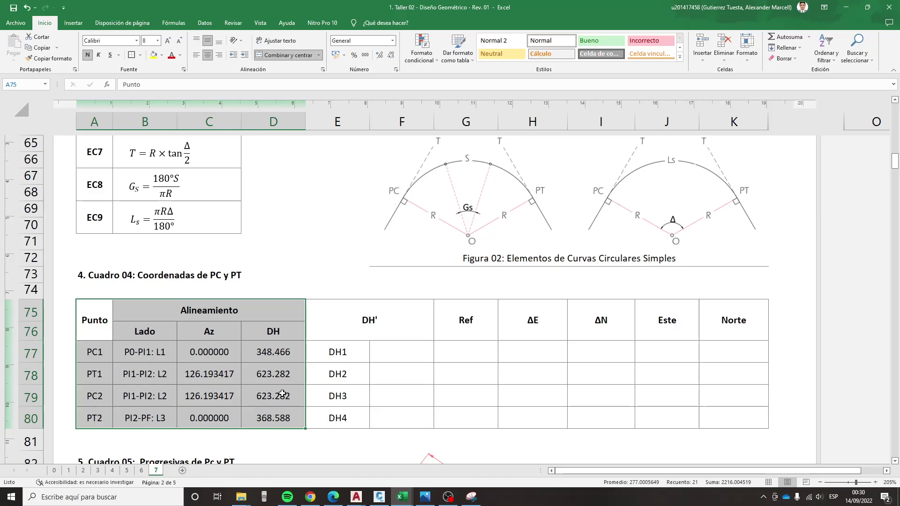
left_click_drag(345, 357, 345, 413)
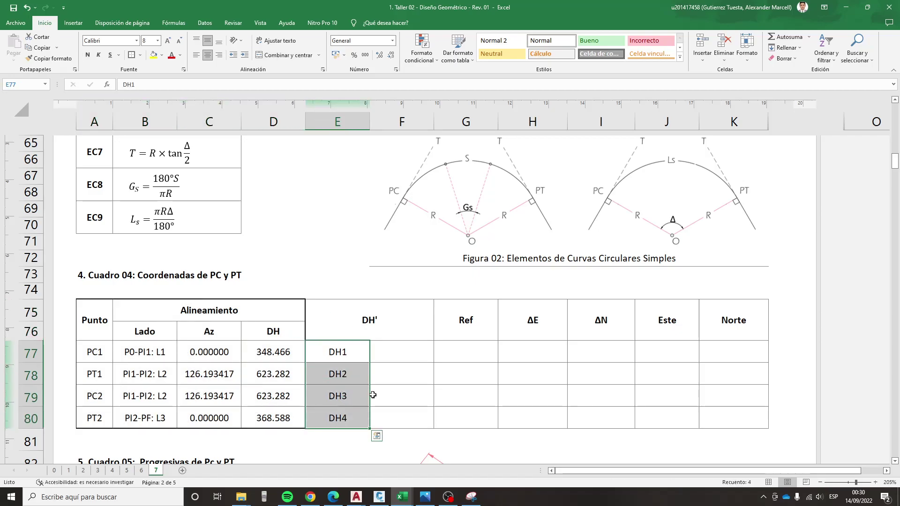
left_click(354, 359)
left_click(348, 373)
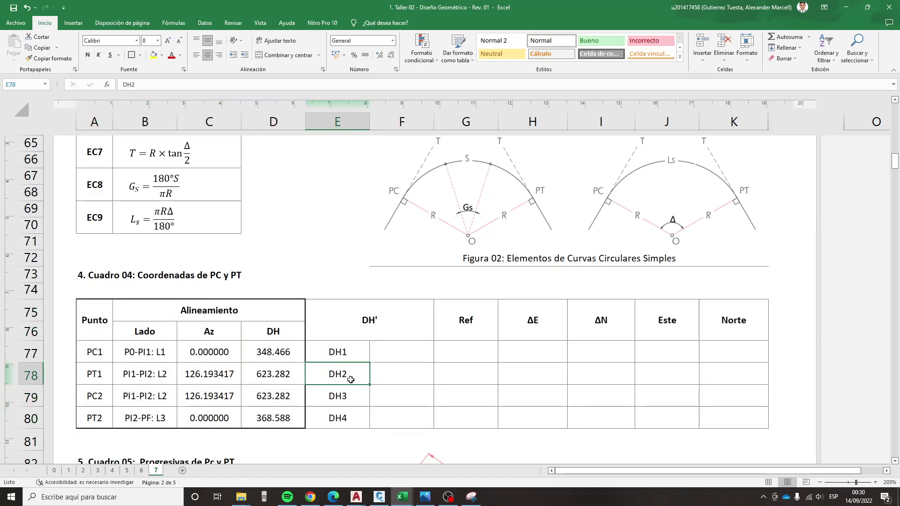
left_click(349, 394)
left_click(349, 415)
- Bring Figura 03 into view and launch Herramienta Recortes
scroll(350, 417, "down", 1)
scroll(350, 419, "down", 2)
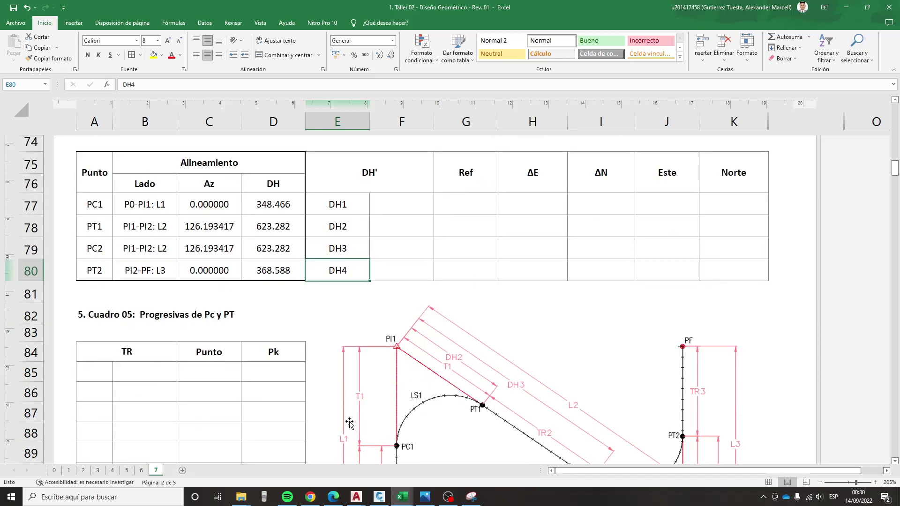
scroll(350, 423, "down", 3)
scroll(350, 424, "up", 1)
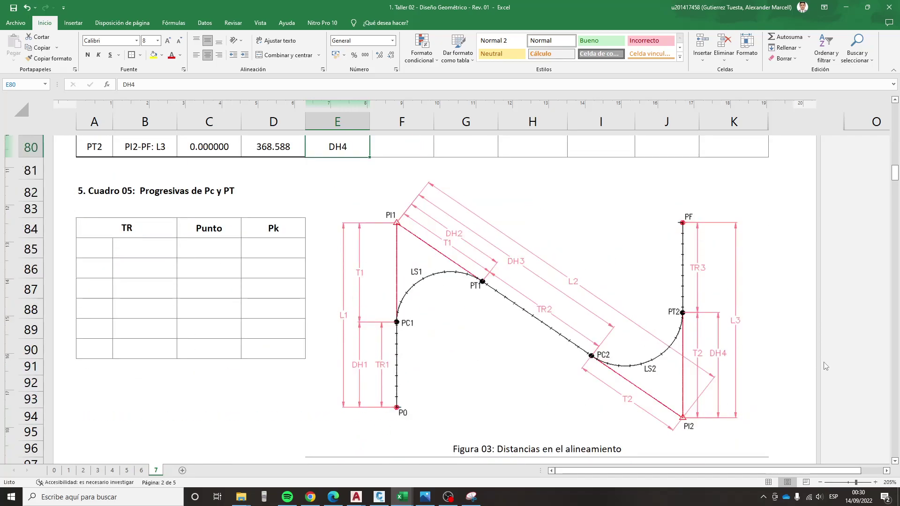
key("super")
type("recor")
key("Return")
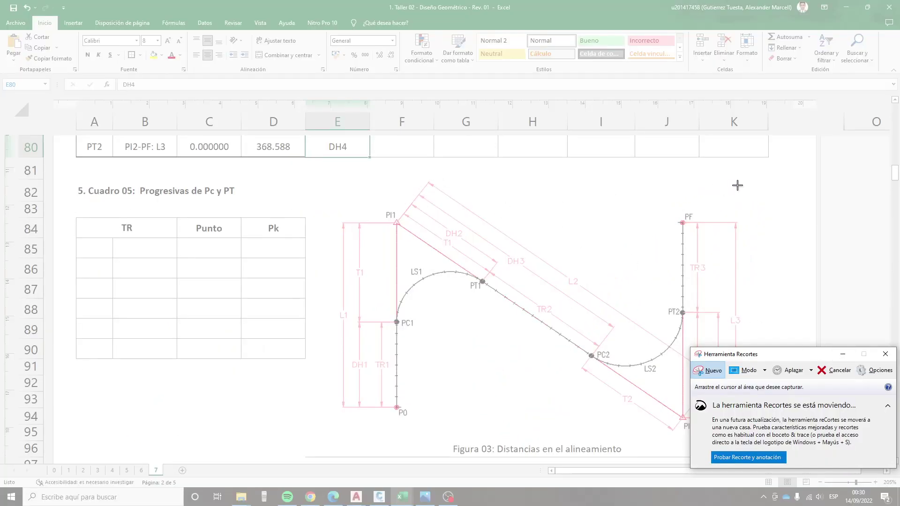
- Snip Figura 03 and mark the PC1 and P0 labels and DH1 in blue
left_click_drag(758, 178, 327, 438)
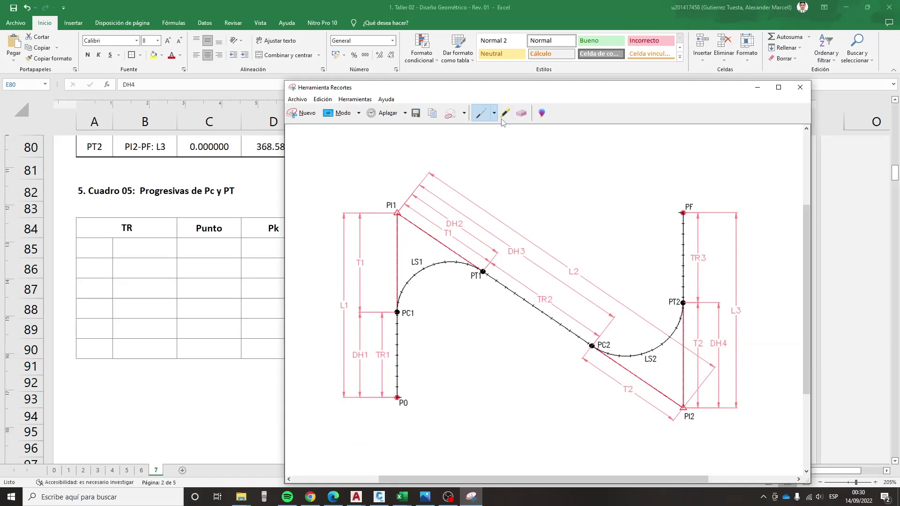
left_click(494, 112)
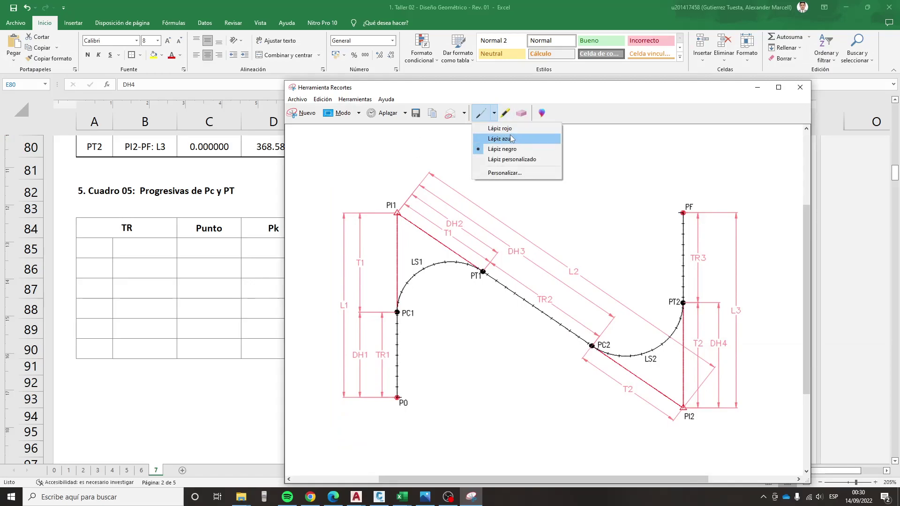
left_click(500, 139)
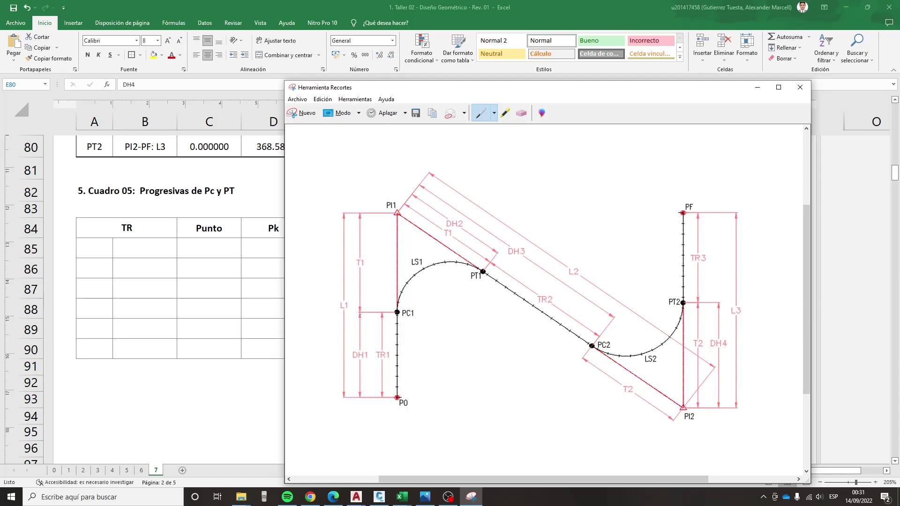
left_click_drag(359, 347, 359, 396)
left_click_drag(397, 312, 398, 368)
mouse_move(389, 308)
left_mouse_down()
mouse_move(417, 322)
mouse_move(410, 308)
left_mouse_up()
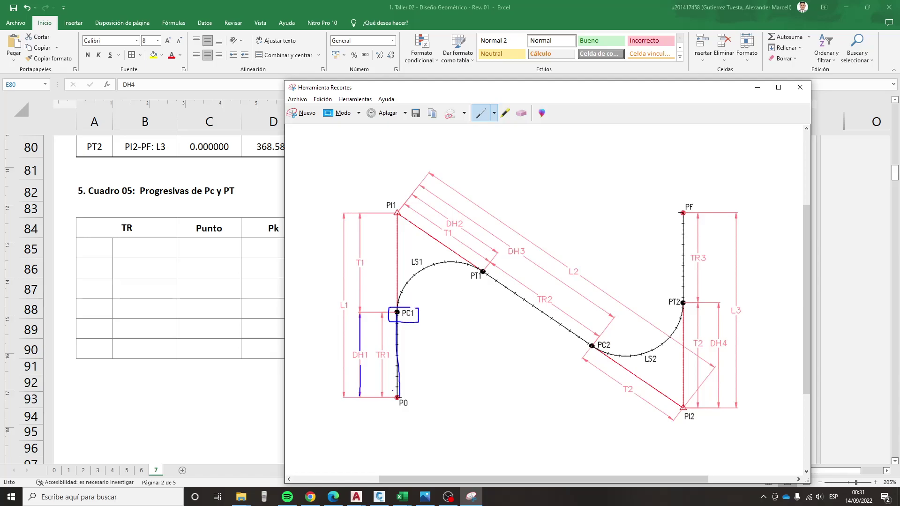
mouse_move(397, 389)
left_mouse_down()
mouse_move(418, 403)
mouse_move(392, 404)
mouse_move(401, 313)
mouse_move(390, 330)
mouse_move(410, 332)
left_mouse_up()
left_click_drag(362, 347, 363, 364)
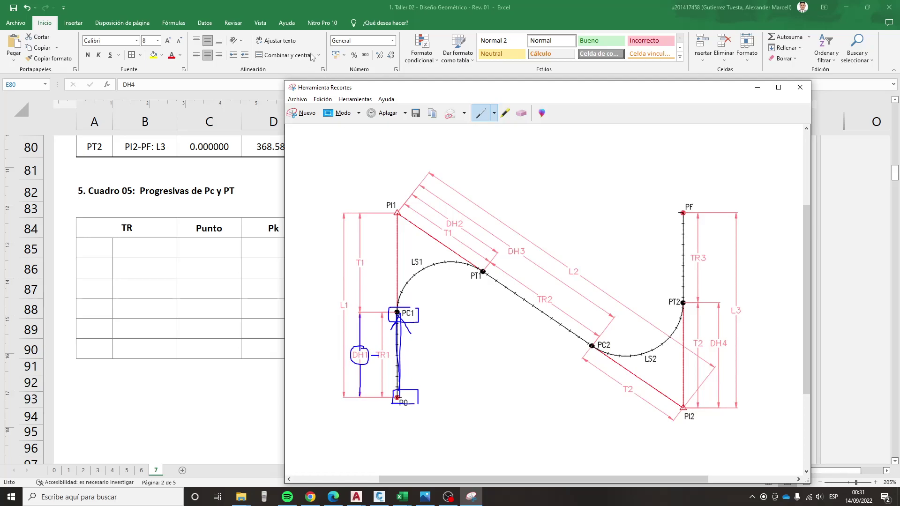
- Trace L1 as a red double arrow and draw a red line along T1
left_click(481, 118)
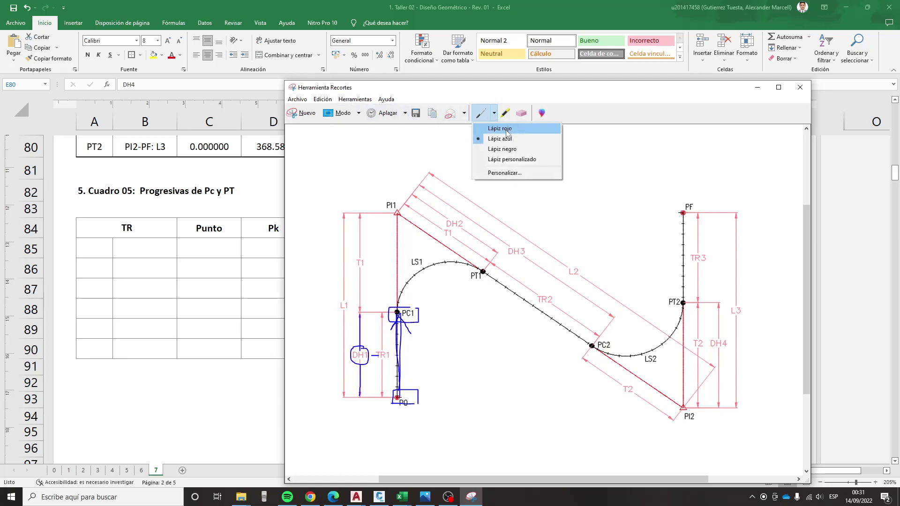
left_click(496, 135)
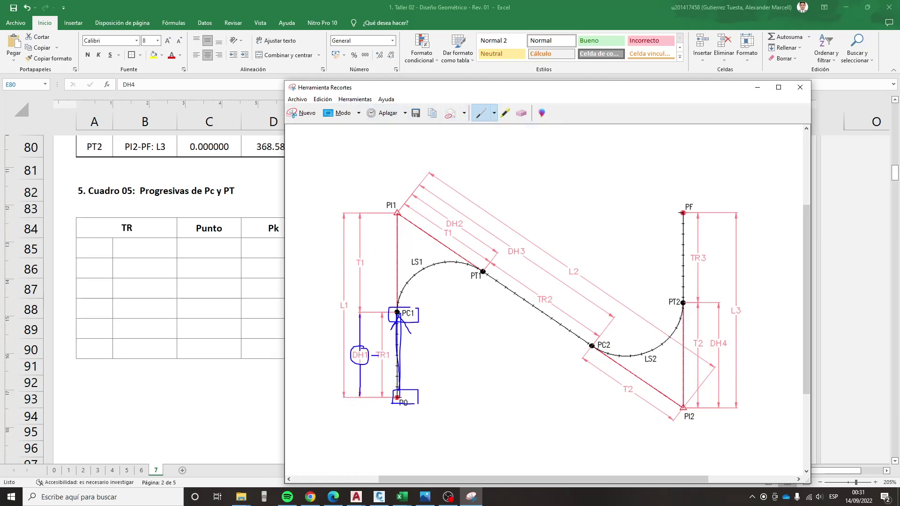
left_click_drag(344, 397, 347, 235)
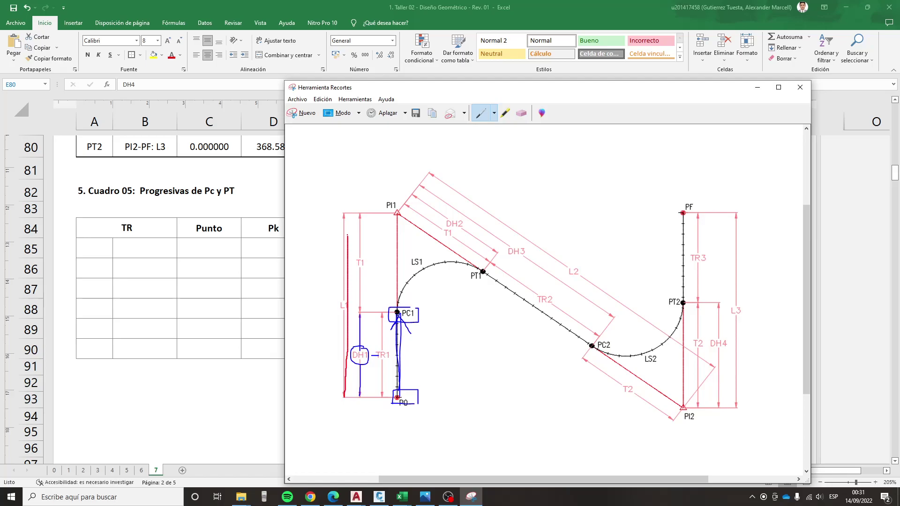
left_click_drag(348, 229, 344, 396)
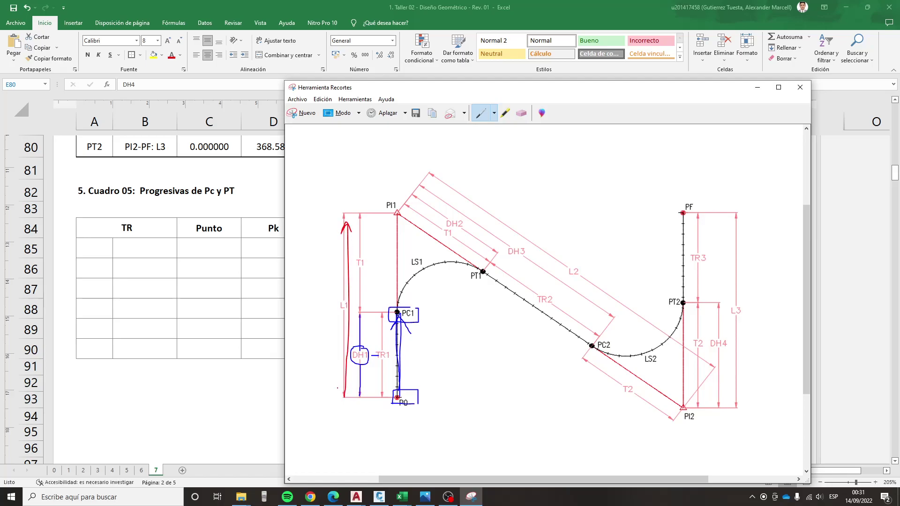
left_click_drag(361, 215, 364, 305)
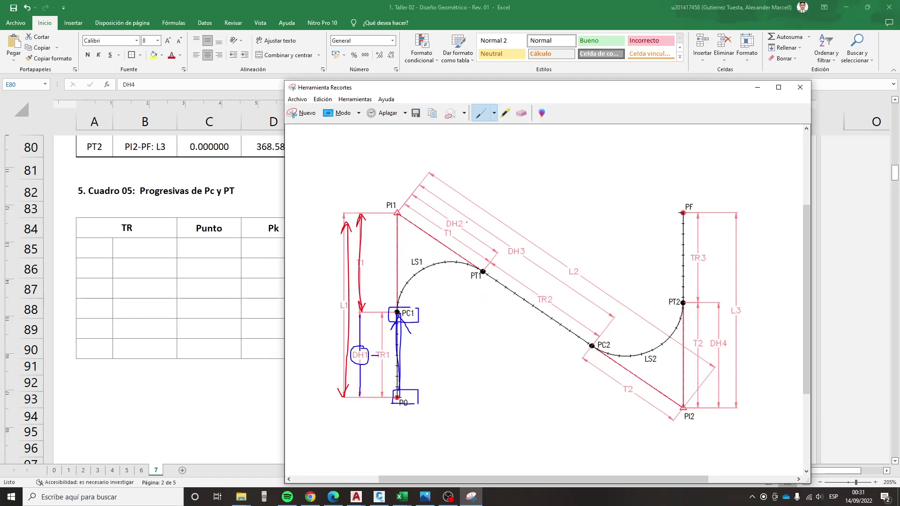
- In red pen, tick DH2 and DH3, trace the first tangent, and mark PC2 and PI1
left_click_drag(466, 224, 481, 206)
left_click_drag(397, 214, 458, 255)
left_click_drag(524, 250, 538, 237)
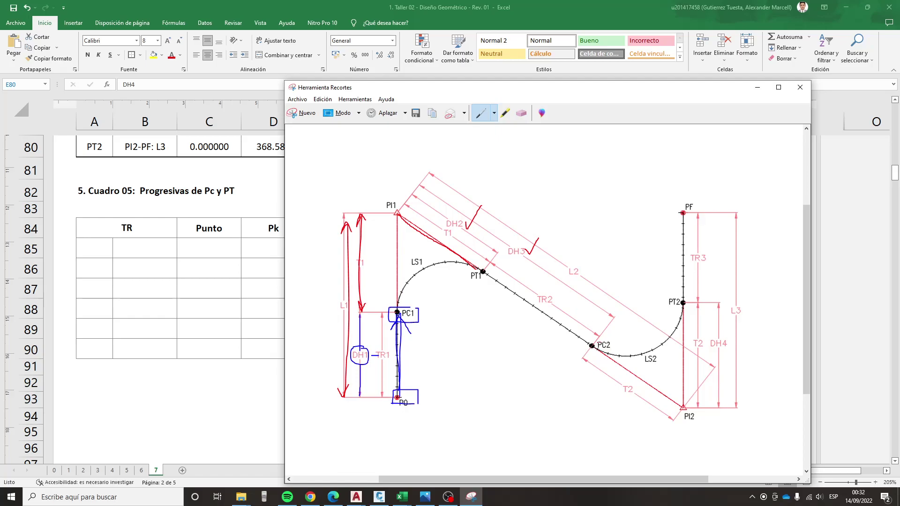
left_click_drag(585, 347, 599, 339)
mouse_move(386, 200)
left_mouse_down()
mouse_move(385, 217)
mouse_move(591, 341)
left_mouse_up()
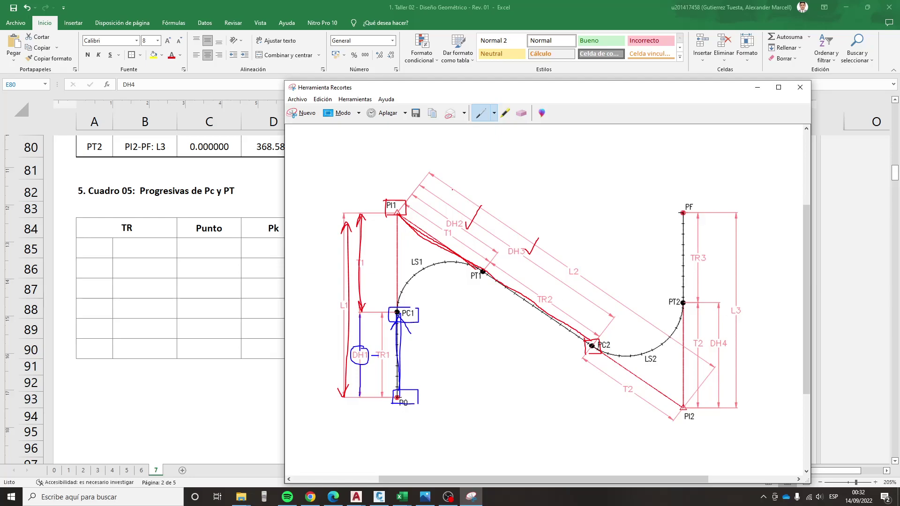
- Circle L2 and T2, trace the lines toward PI2 and DH4, and box PT2 and PI2
mouse_move(577, 265)
left_mouse_down()
mouse_move(572, 277)
mouse_move(576, 266)
left_mouse_up()
mouse_move(630, 382)
left_mouse_down()
mouse_move(628, 399)
mouse_move(625, 382)
left_mouse_up()
left_click_drag(683, 305, 685, 403)
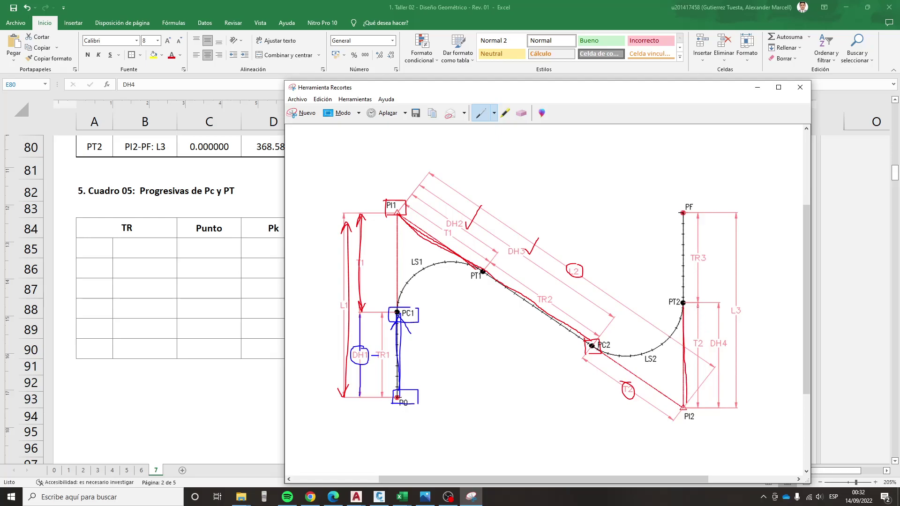
left_click_drag(698, 305, 699, 399)
left_click_drag(718, 304, 723, 394)
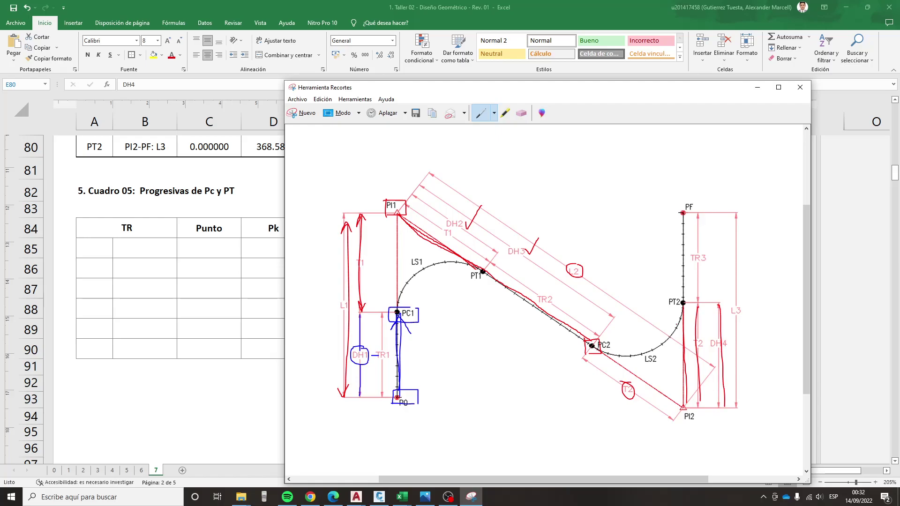
left_click_drag(666, 294, 666, 312)
mouse_move(679, 405)
left_mouse_down()
mouse_move(680, 423)
mouse_move(701, 424)
mouse_move(685, 425)
left_mouse_up()
- Back in Excel, enter DH1 in F77 as =D77-D62, giving 161.502
key("alt+Tab")
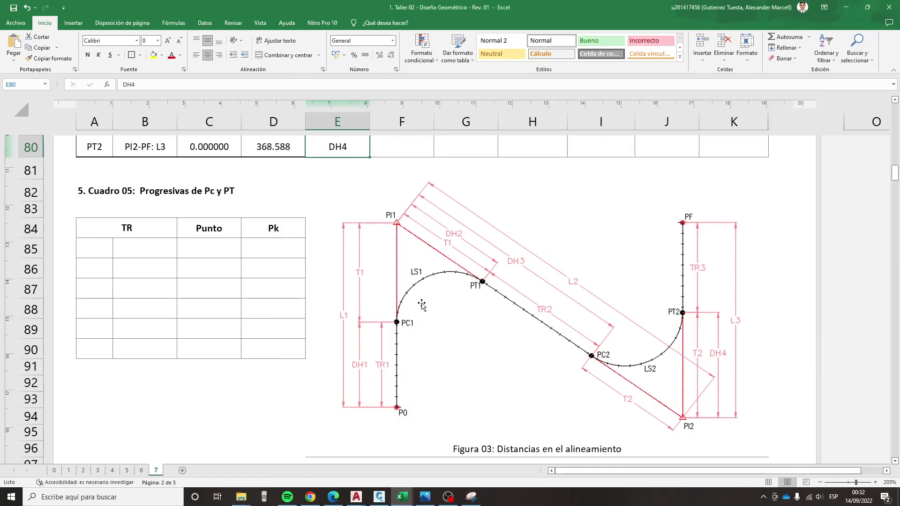
scroll(408, 308, "up", 1)
scroll(408, 308, "up", 2)
left_click(409, 268)
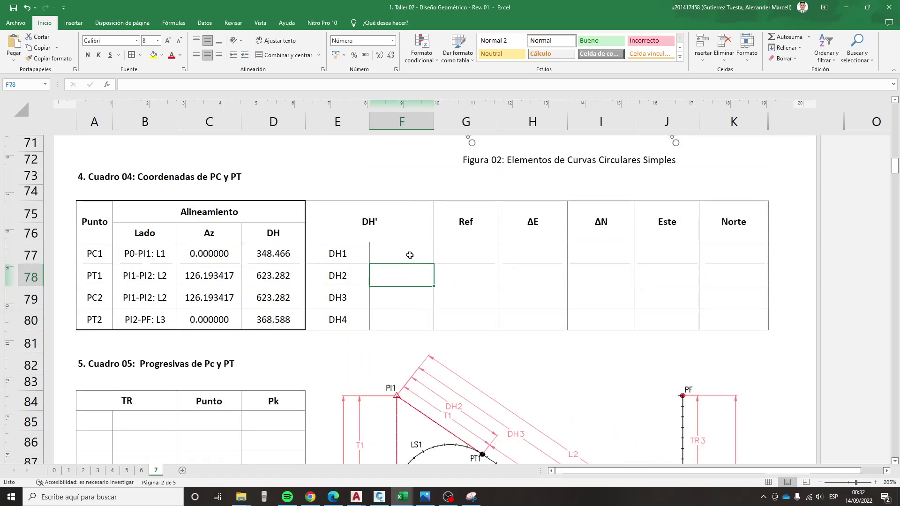
left_click(410, 256)
scroll(417, 260, "down", 2)
scroll(428, 264, "down", 1)
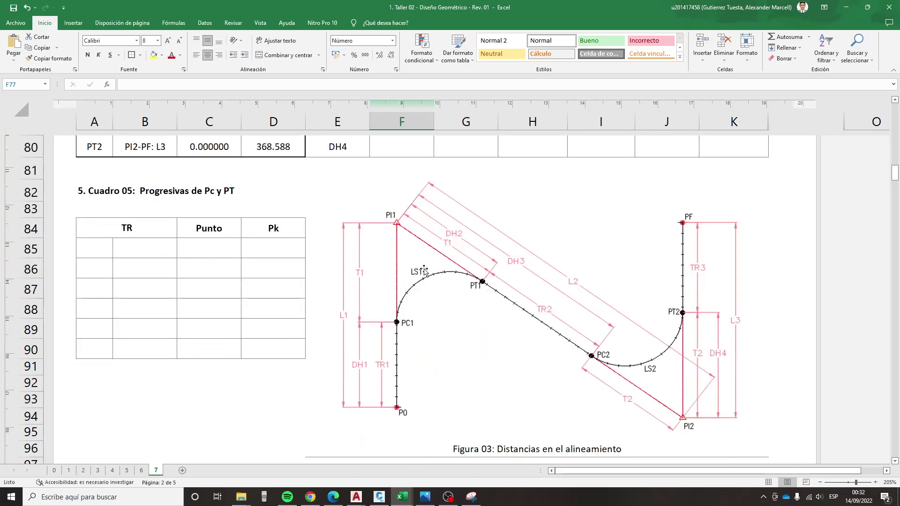
scroll(367, 333, "up", 1)
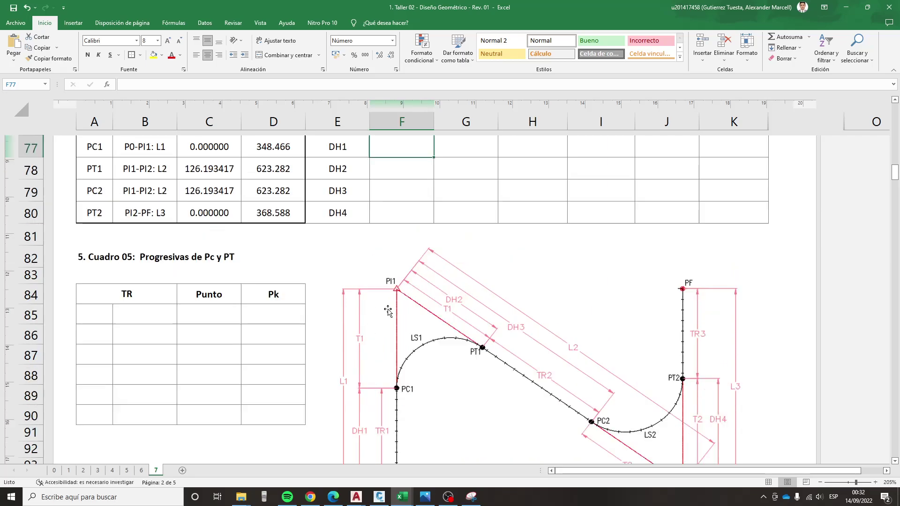
scroll(390, 310, "up", 1)
scroll(476, 298, "up", 1)
type("+")
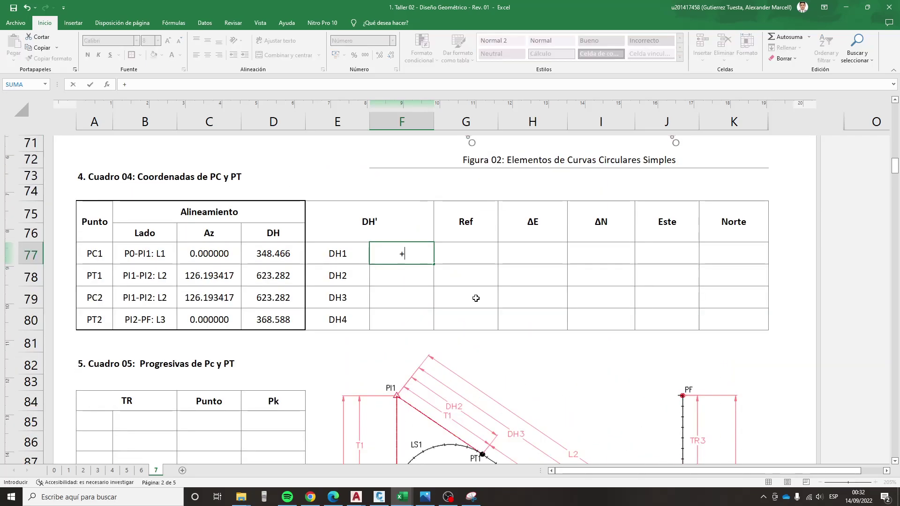
key("Left")
key("Left")
type("-")
scroll(313, 215, "up", 4)
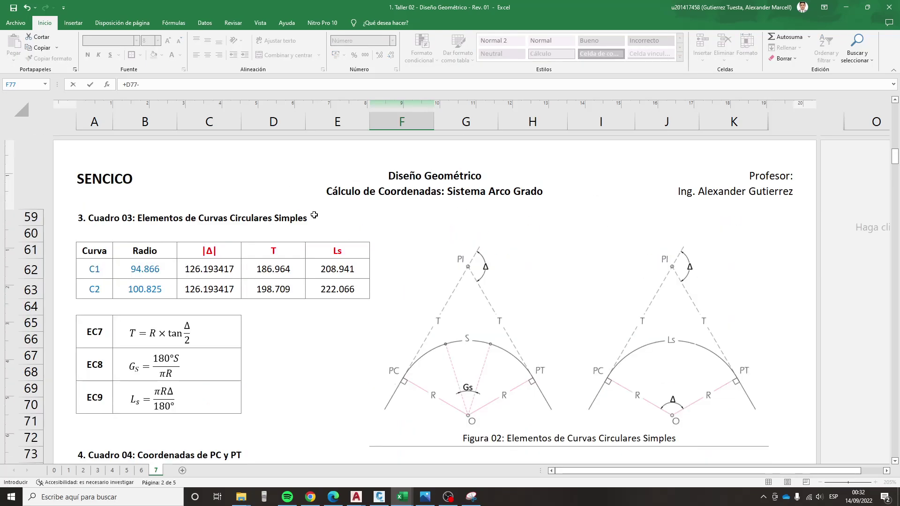
left_click(283, 272)
scroll(340, 289, "down", 4)
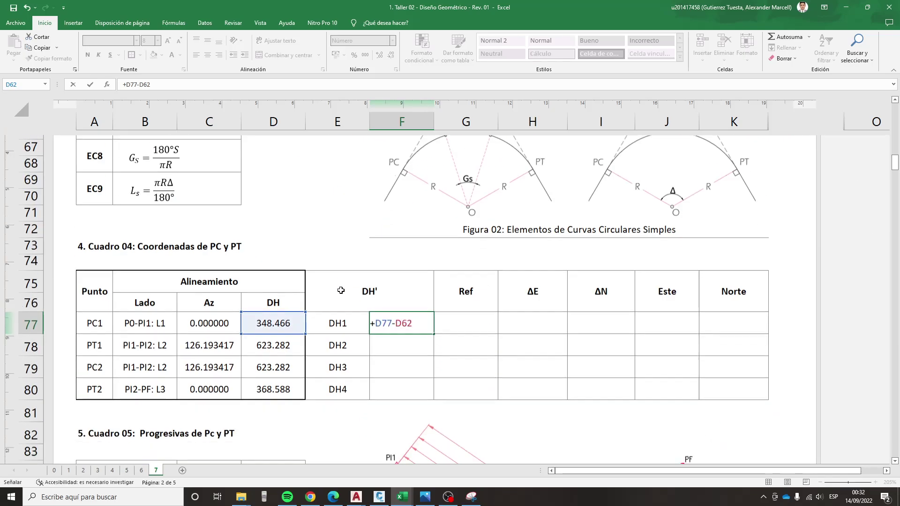
key("Return")
- Enter DH2 in F78 as =D62, giving 186.964
scroll(369, 320, "down", 1)
scroll(368, 320, "down", 1)
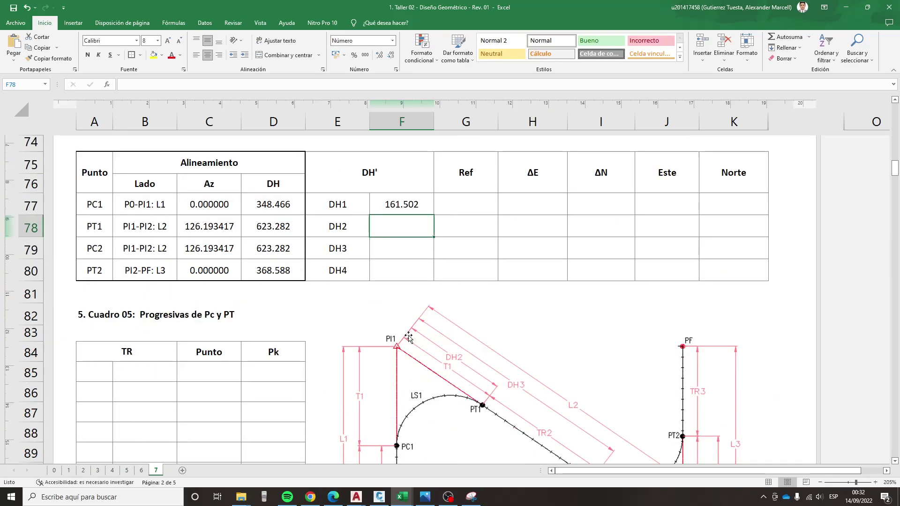
scroll(408, 335, "down", 1)
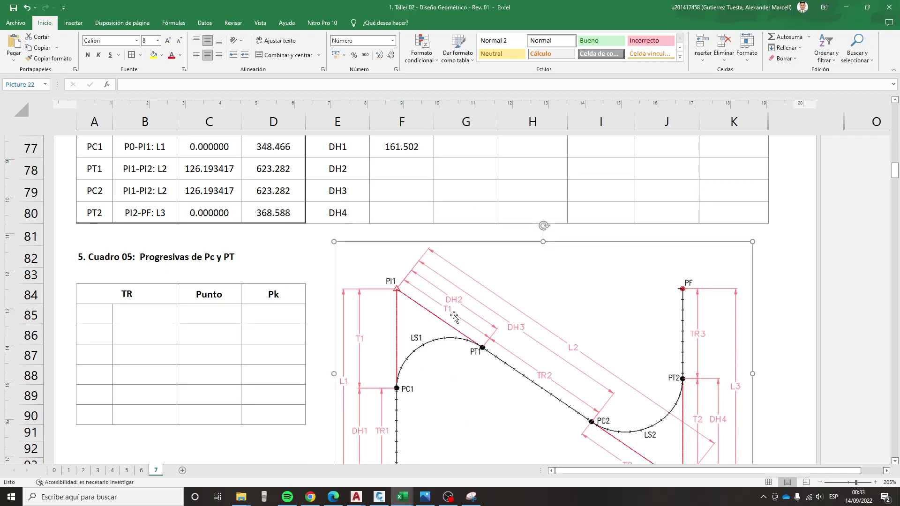
scroll(421, 305, "up", 2)
type("+")
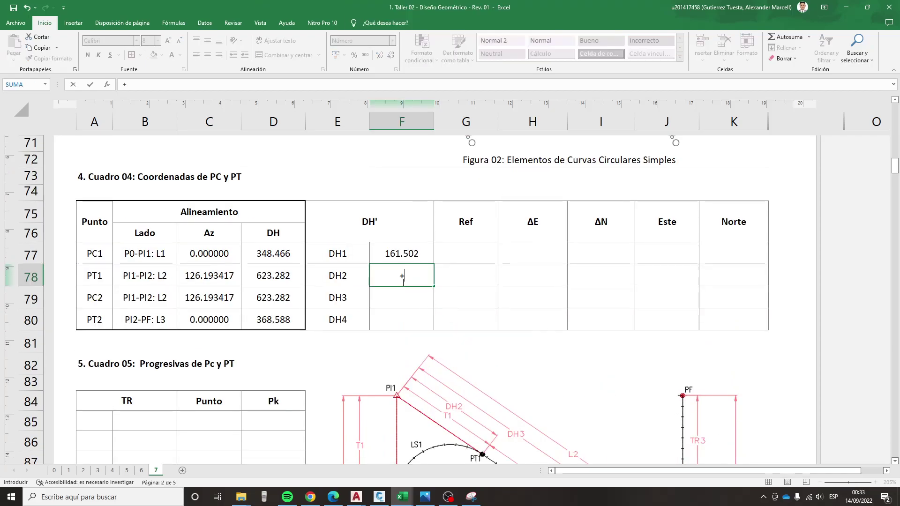
scroll(402, 282, "up", 3)
scroll(394, 276, "up", 2)
left_click(287, 263)
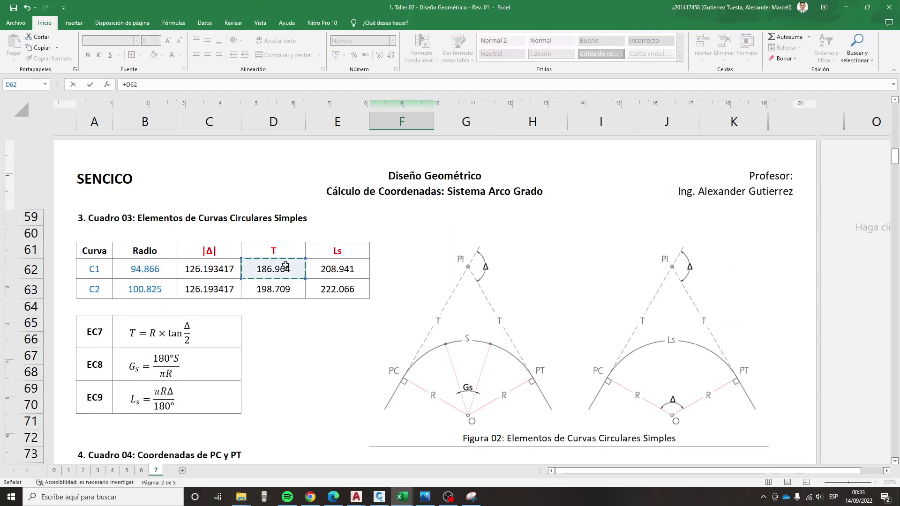
key("Return")
- Enter DH3 in F79 as =D79-D63, giving 424.573
scroll(407, 296, "down", 1)
scroll(414, 298, "down", 2)
scroll(449, 281, "down", 2)
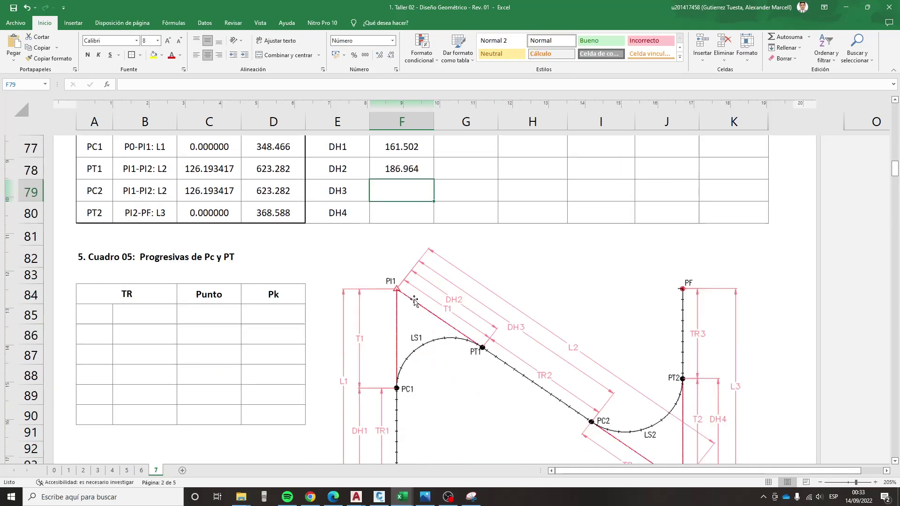
scroll(487, 265, "down", 1)
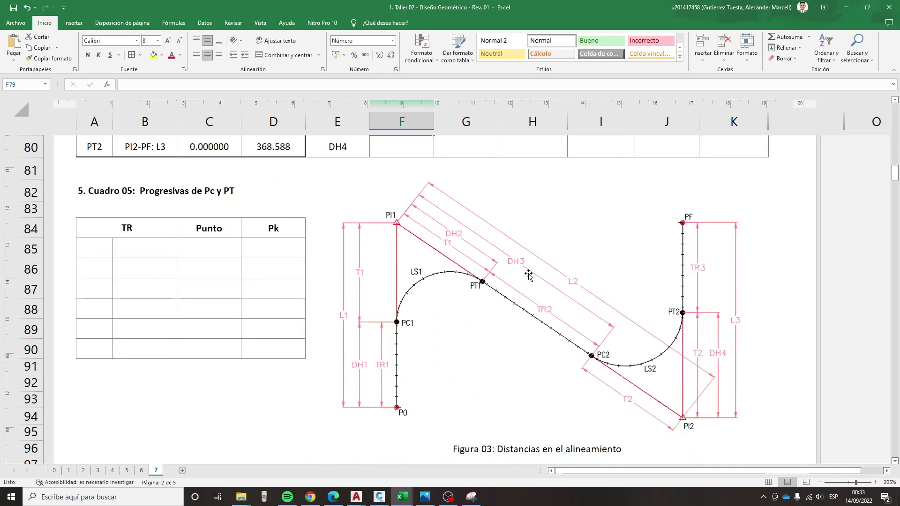
scroll(452, 274, "up", 2)
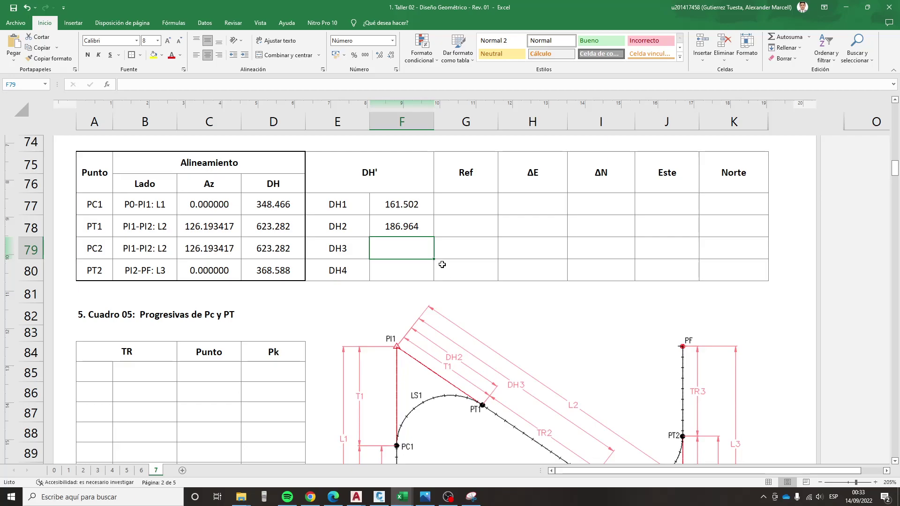
type("+")
scroll(344, 241, "up", 4)
scroll(339, 242, "up", 1)
scroll(339, 241, "down", 3)
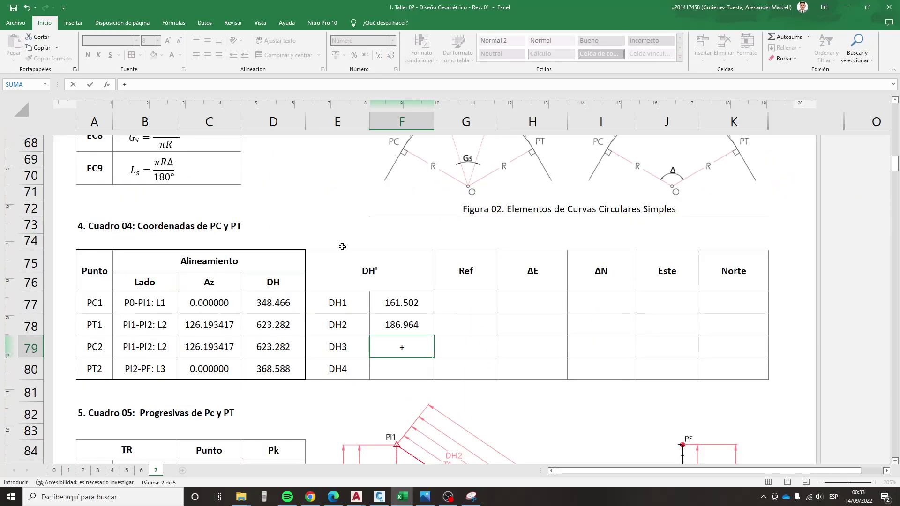
left_click(296, 346)
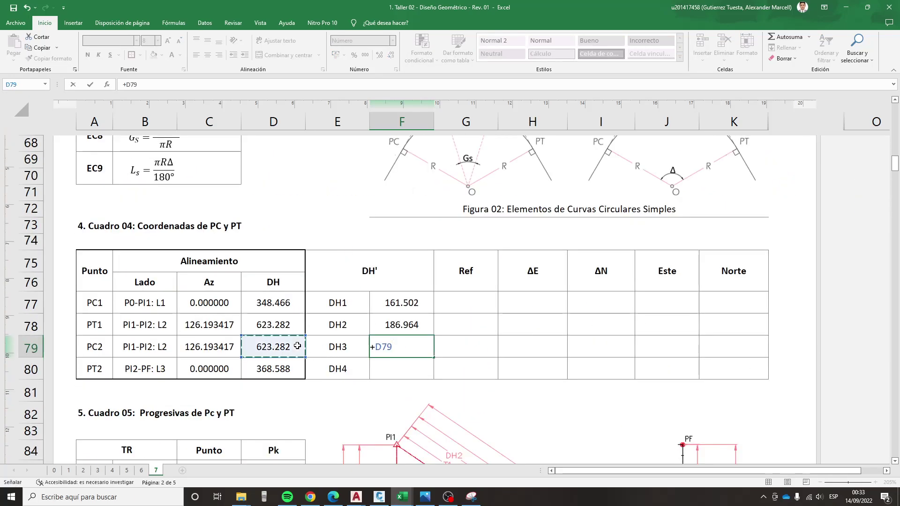
type("-")
scroll(286, 346, "up", 4)
scroll(285, 346, "up", 2)
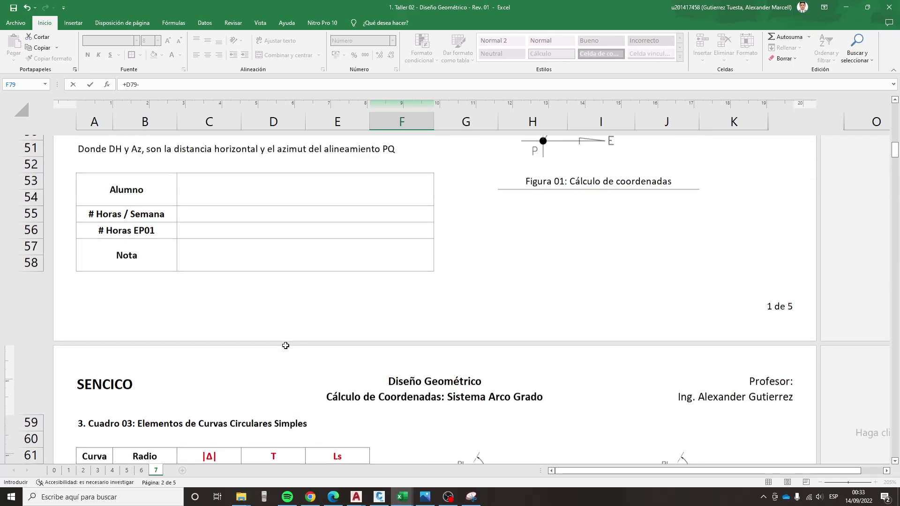
scroll(283, 345, "up", 2)
scroll(281, 346, "up", 2)
scroll(276, 339, "up", 2)
scroll(270, 334, "up", 1)
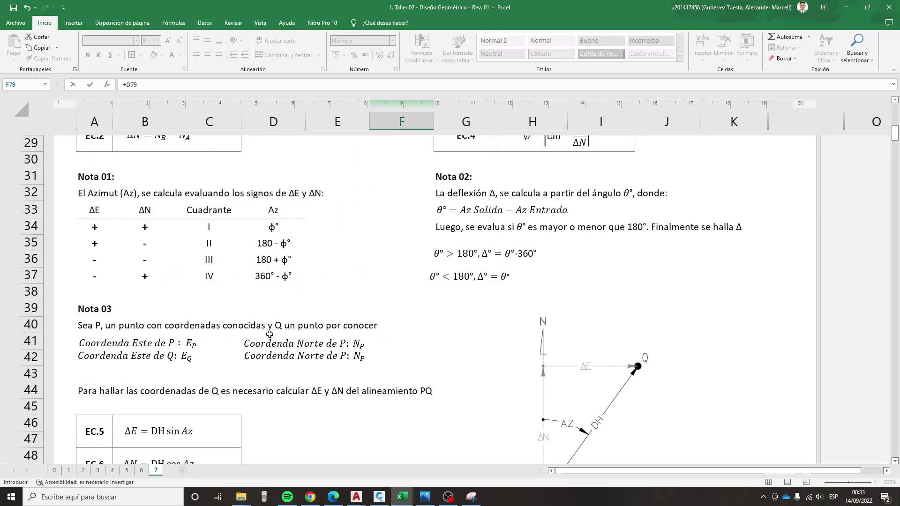
scroll(269, 334, "up", 2)
scroll(271, 332, "down", 4)
scroll(272, 332, "down", 5)
scroll(273, 332, "down", 5)
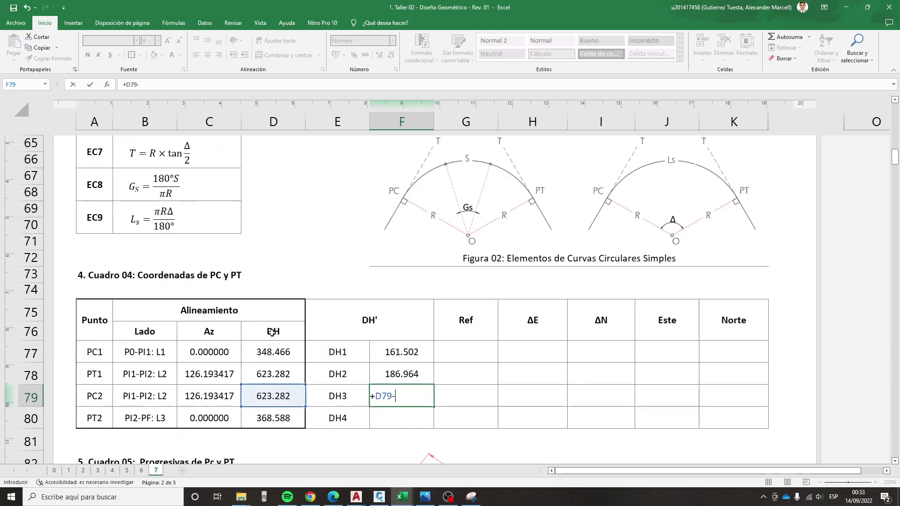
scroll(262, 334, "up", 1)
scroll(248, 335, "up", 2)
left_click(270, 410)
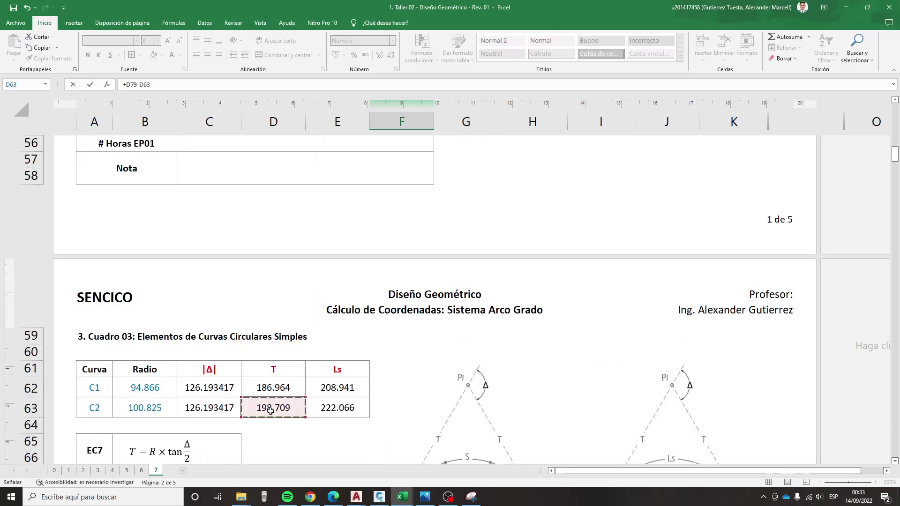
key("Escape")
- Enter DH4 in F80 as =D63, giving 198.709
scroll(375, 413, "down", 1)
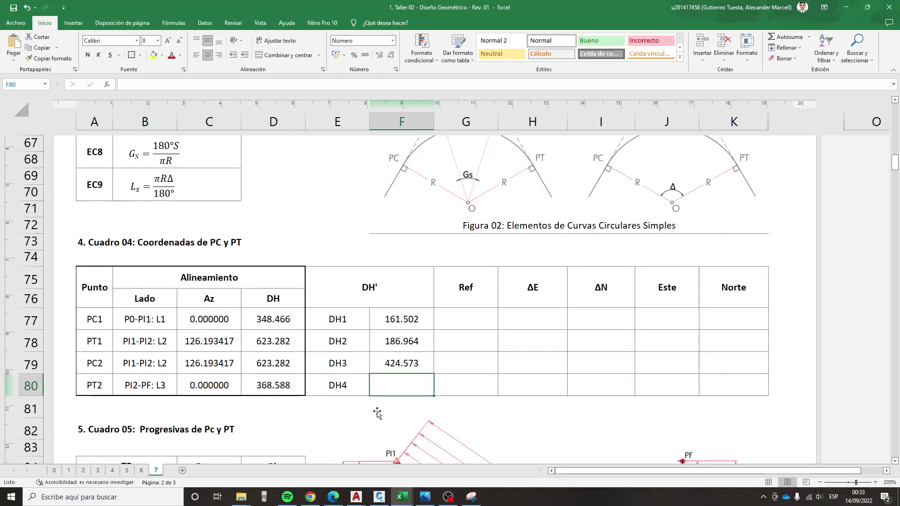
scroll(404, 415, "down", 4)
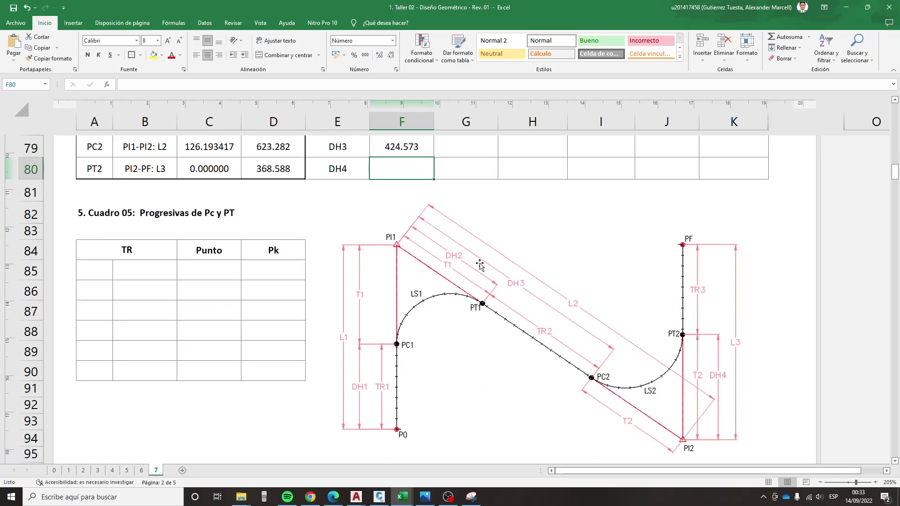
type("+")
scroll(479, 265, "up", 1)
scroll(422, 304, "up", 3)
scroll(375, 347, "up", 3)
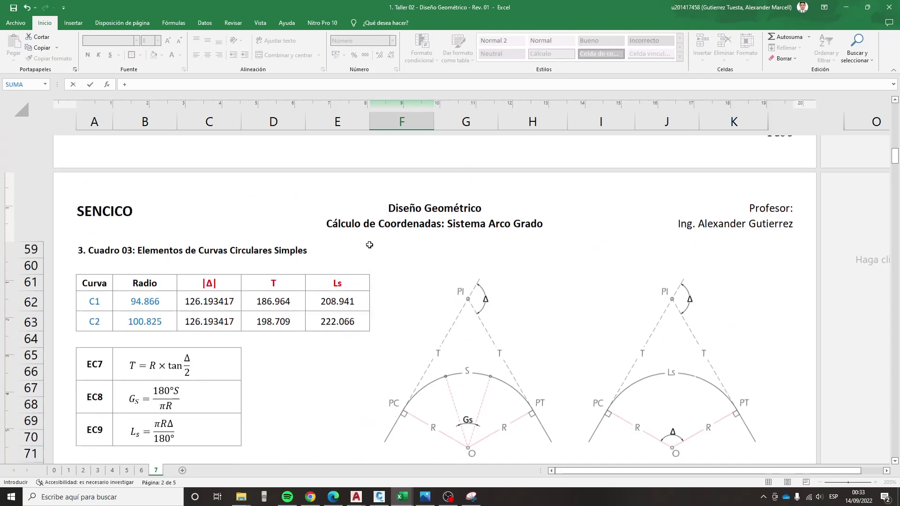
scroll(300, 387, "up", 1)
left_click(280, 421)
key("Return")
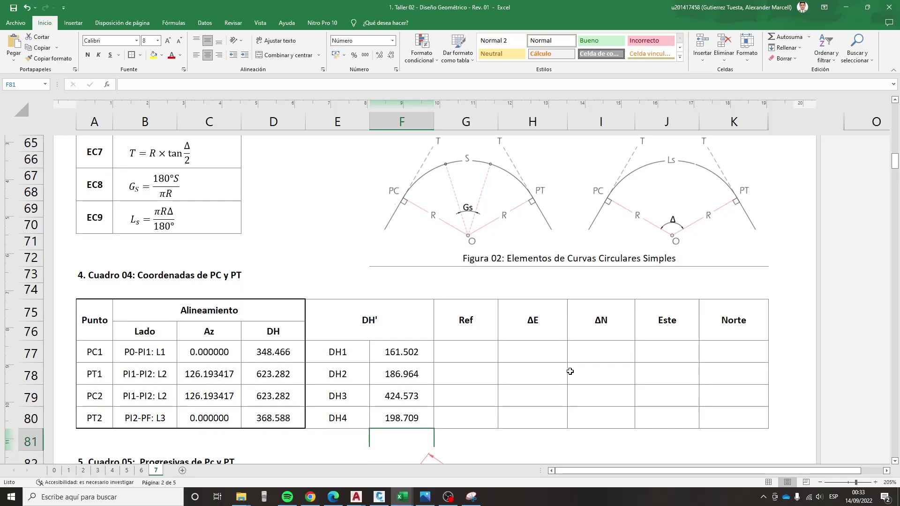
left_click(525, 378)
- Enter P0 in G77 and PI1 in G78 as references for PC1 and PT1
left_click_drag(463, 349, 458, 420)
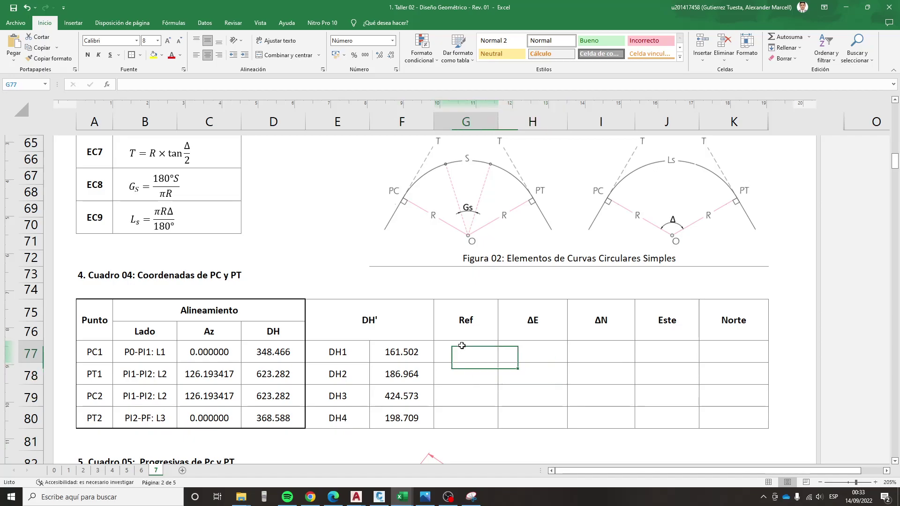
left_click(468, 365)
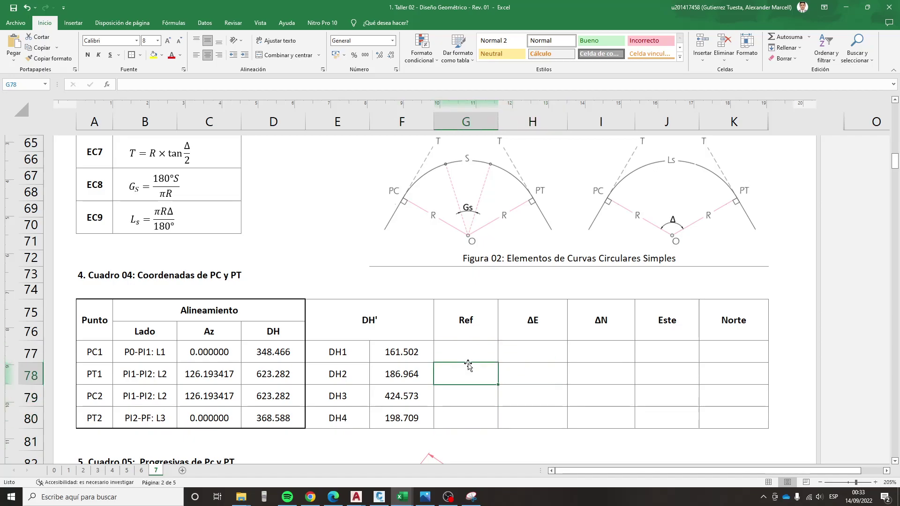
left_click(469, 350)
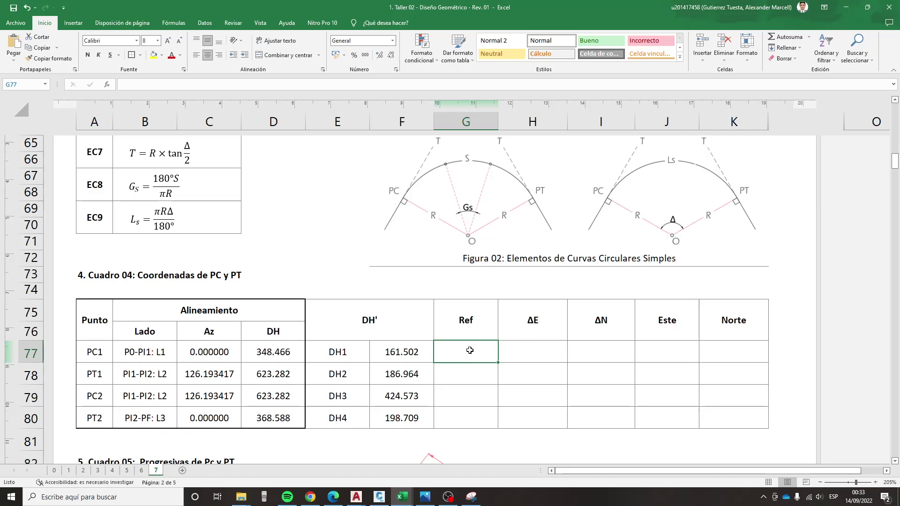
type("O")
type("P0")
key("Return")
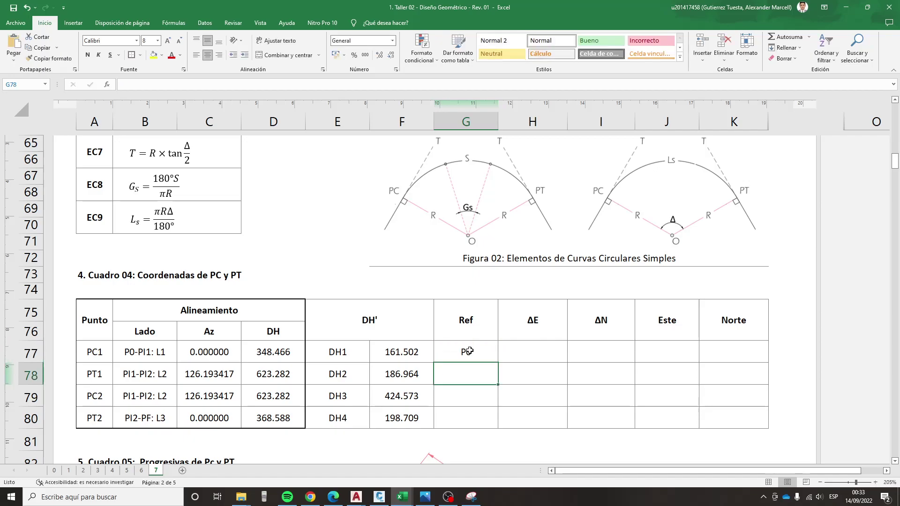
scroll(468, 351, "down", 1)
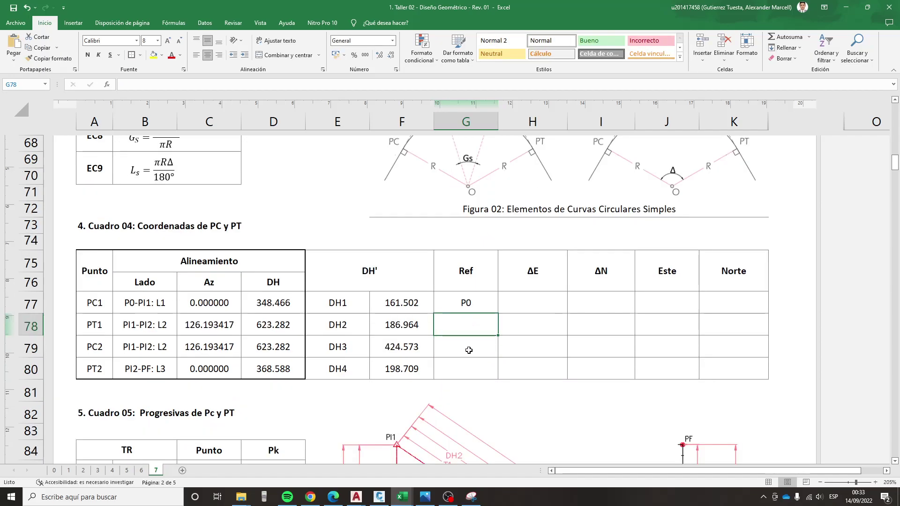
scroll(468, 351, "down", 2)
scroll(468, 349, "down", 1)
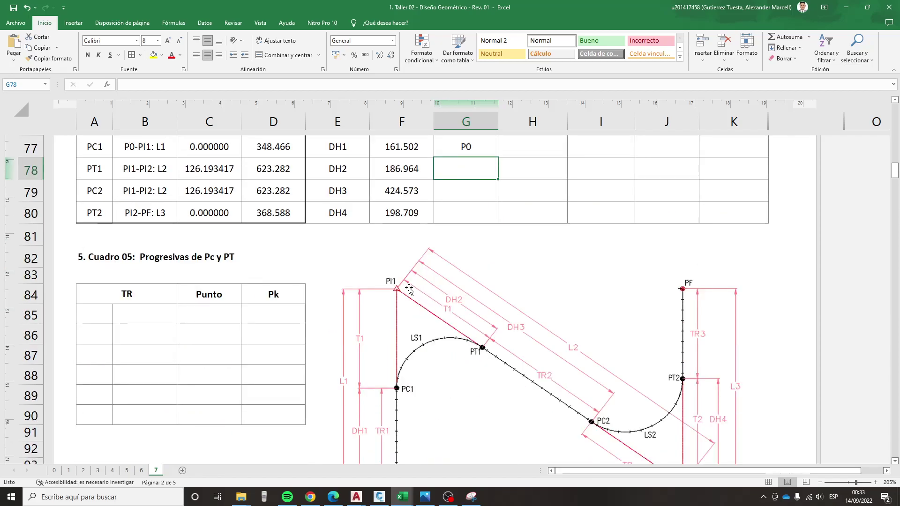
scroll(414, 270, "up", 1)
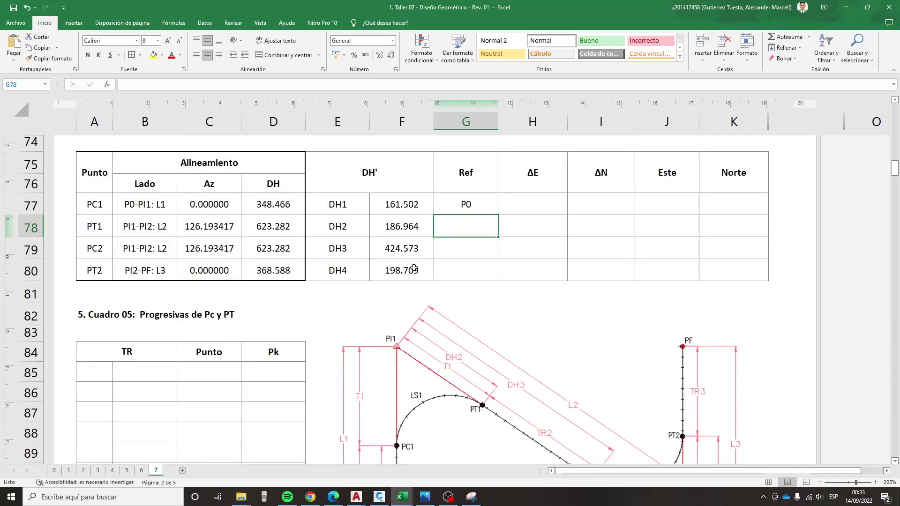
type("PI1")
key("Return")
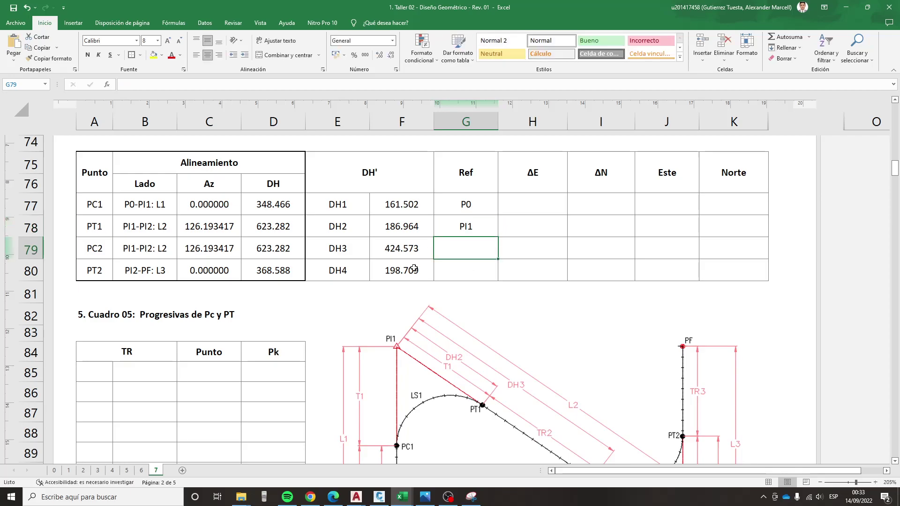
- Enter PI1 for PC2 and PI2 for PT2 in the Ref column
scroll(442, 285, "down", 2)
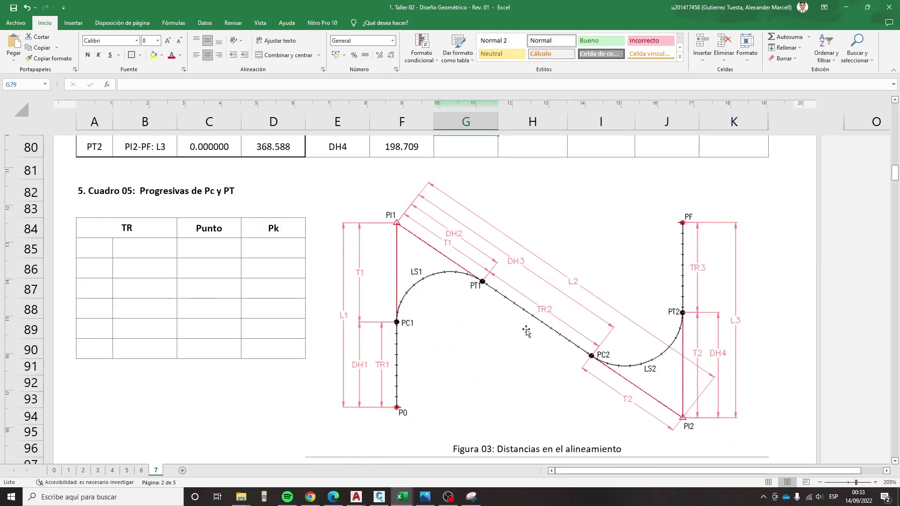
left_click(596, 363)
scroll(426, 246, "up", 2)
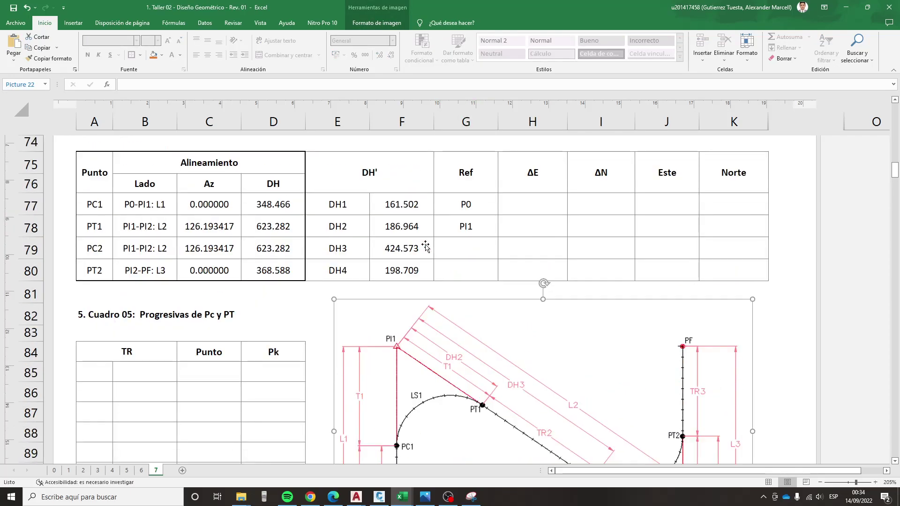
left_click(451, 253)
type("PI1")
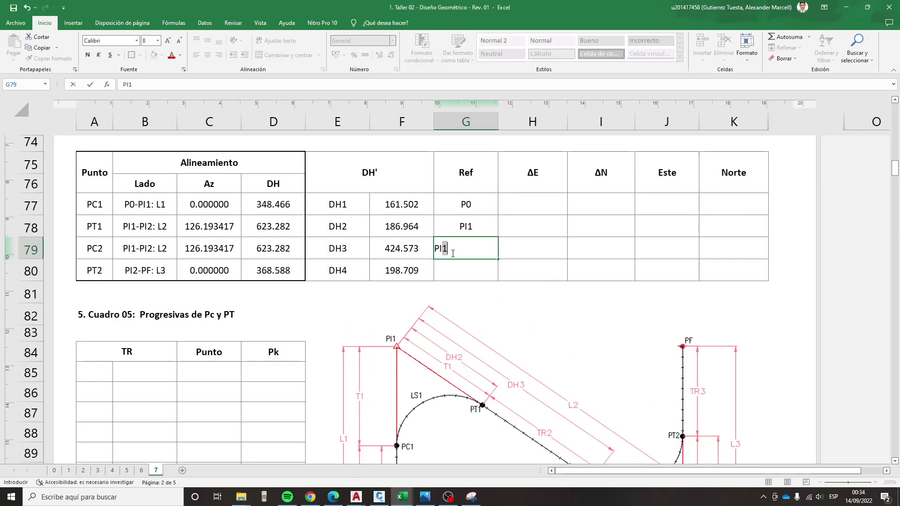
key("Return")
scroll(515, 291, "down", 1)
scroll(656, 323, "down", 1)
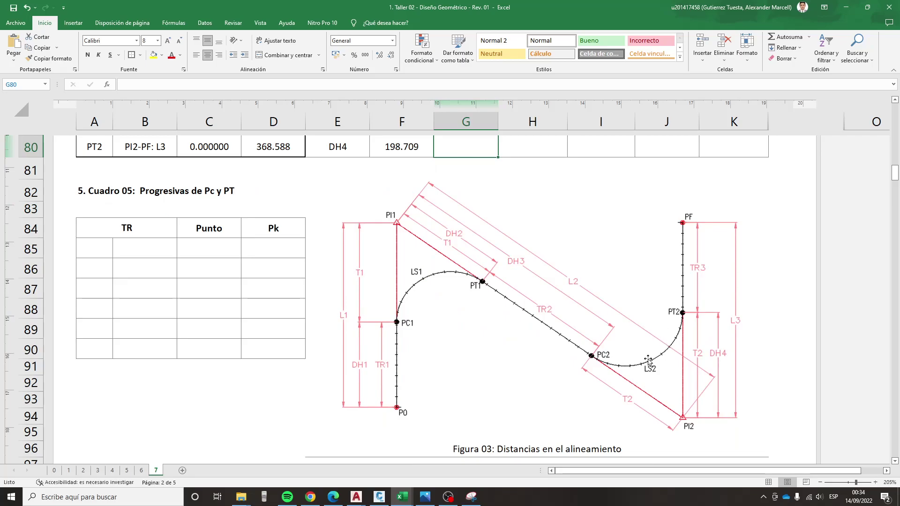
scroll(647, 359, "up", 2)
type("PI2")
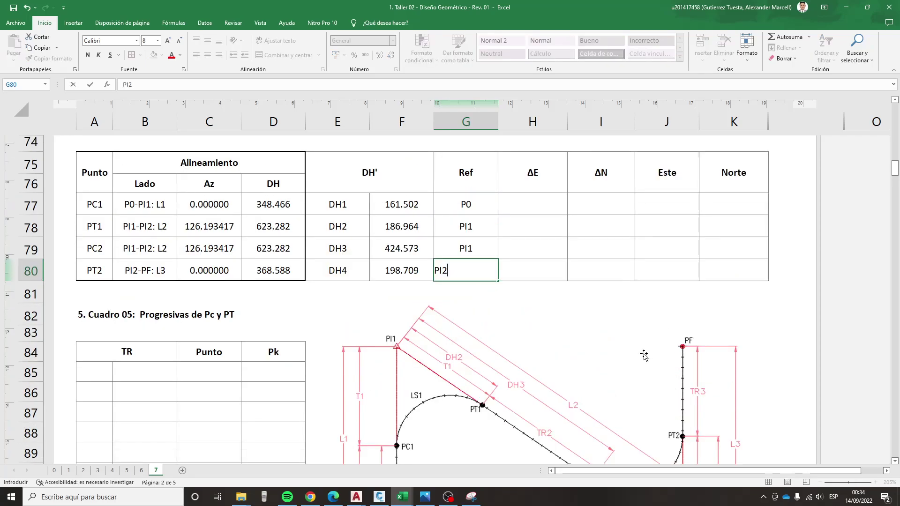
key("Return")
- Start PC1's ΔE formula in H77 referencing F77
left_click(542, 202)
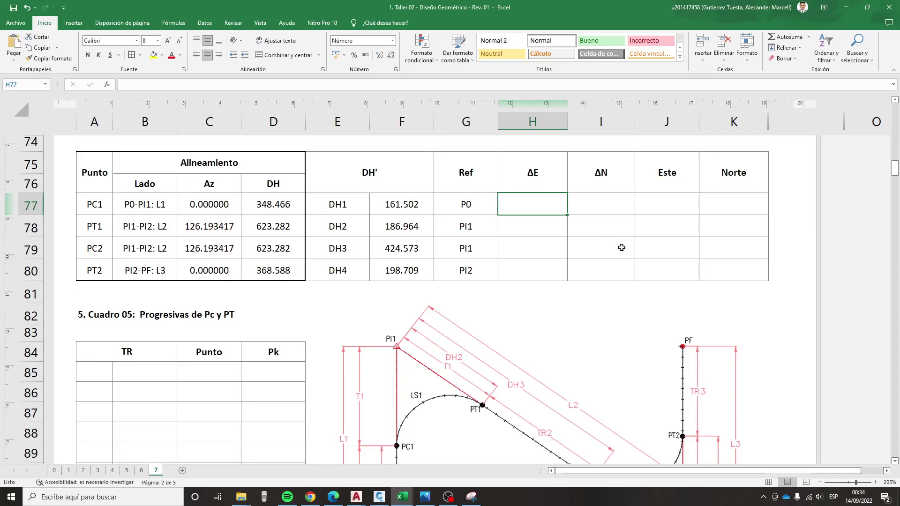
type("+")
key("Left")
key("Left")
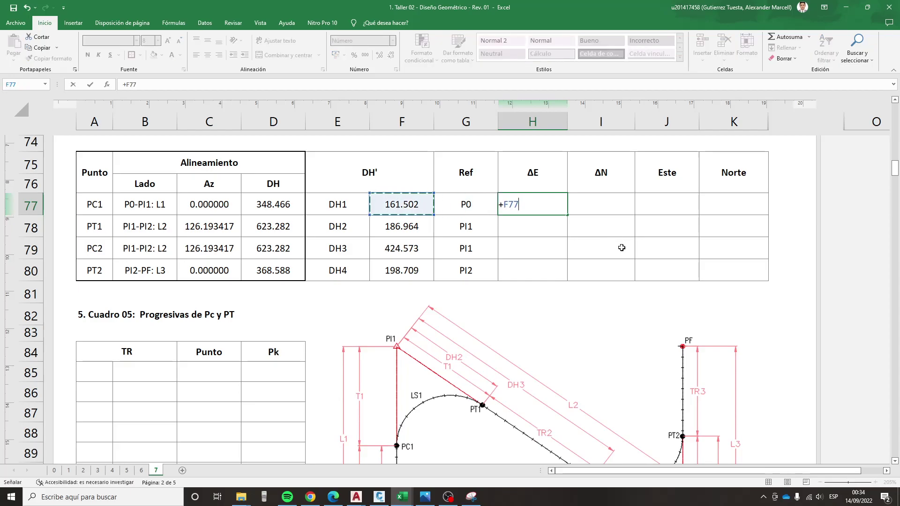
- Complete PC1's ΔE in H77 as =F77*SENO(RADIANES(C77))
type("*SEN")
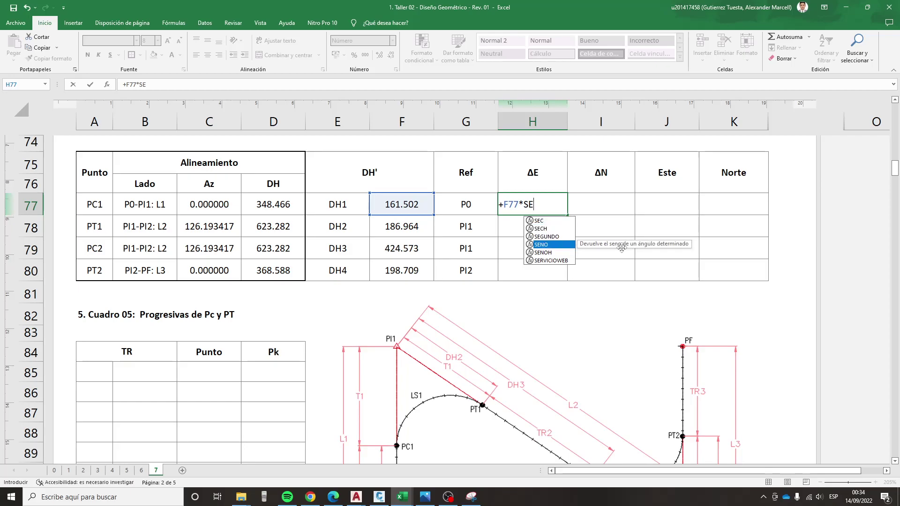
type("O(RA")
key("Tab")
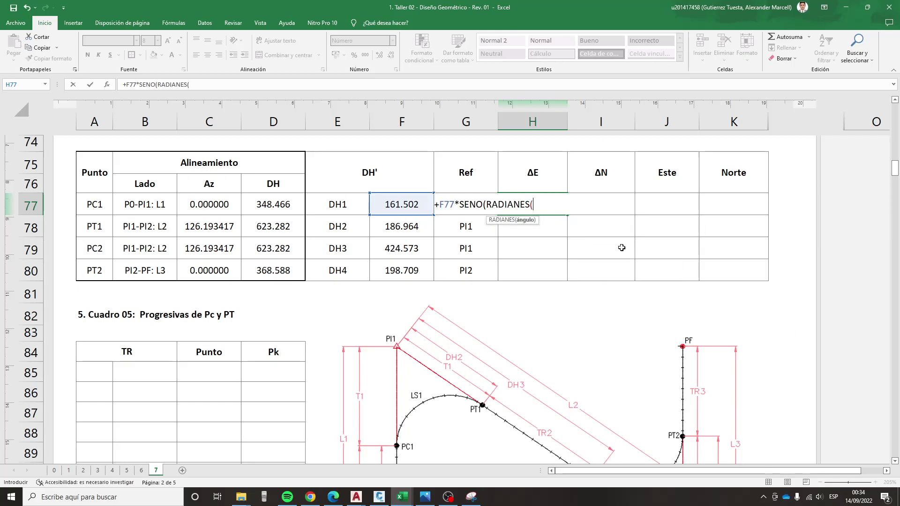
key("Left")
key("Left")
key("Left")
key("Left")
key("Left")
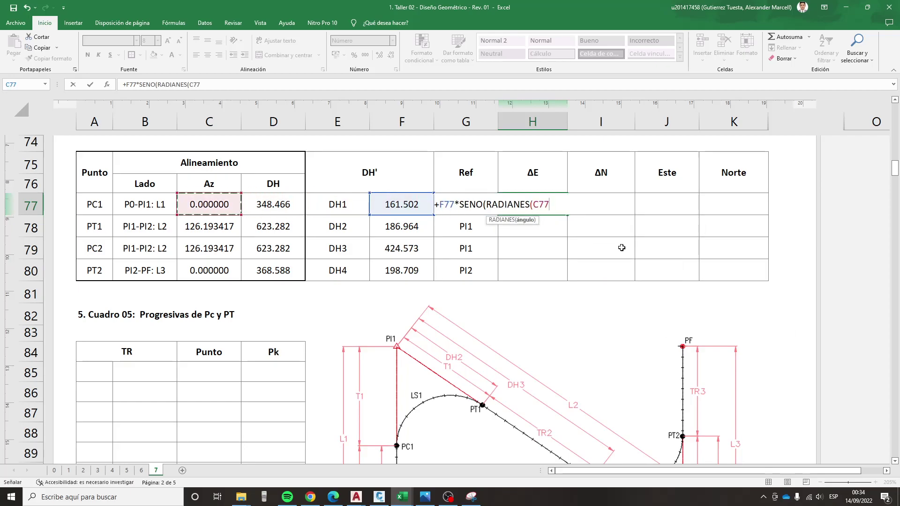
type("))")
key("Return")
- Enter PC1's ΔN in I77 as =F77*COS(RADIANES(C77))
key("Up")
key("Right")
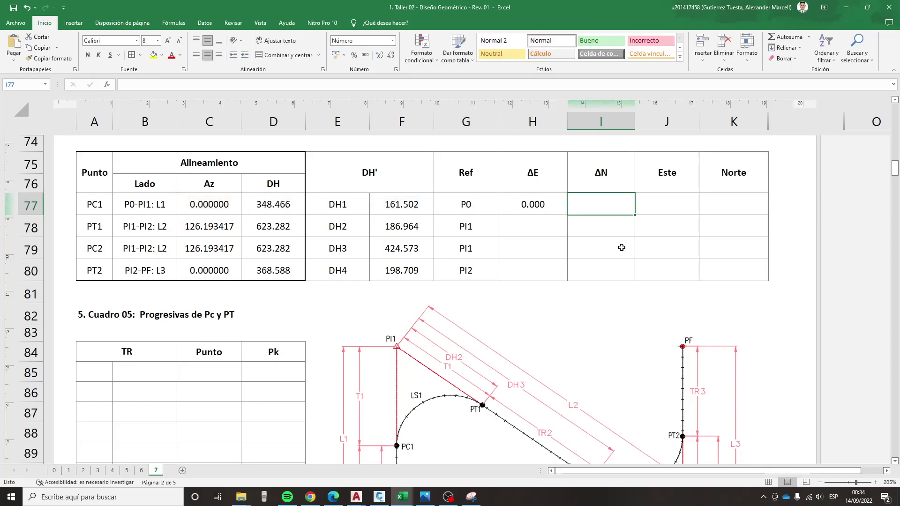
type("+")
key("Left")
key("Left")
key("Left")
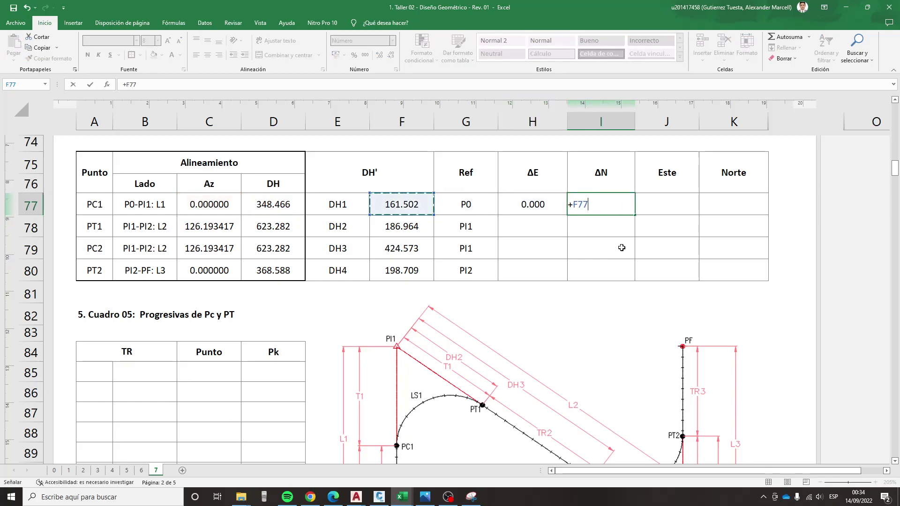
type("*COS(")
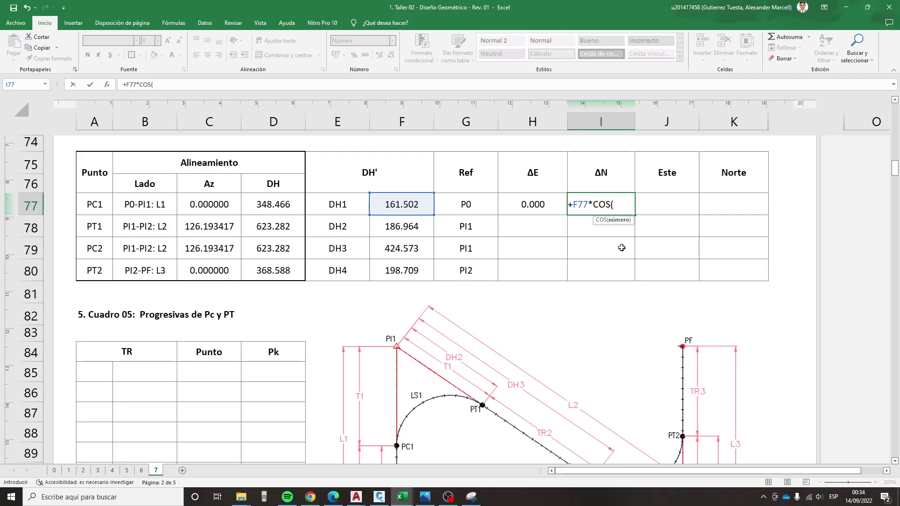
type("RAD")
key("Tab")
key("Left")
key("Left")
key("Left")
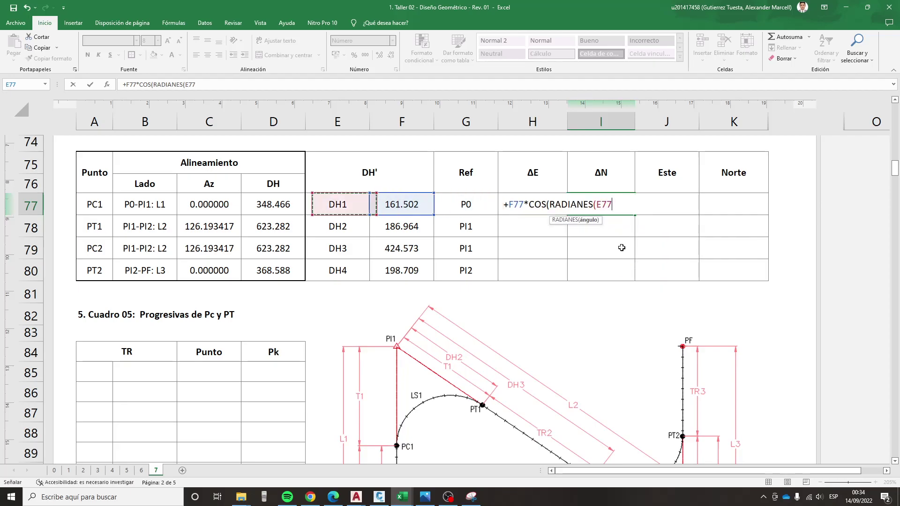
key("Left")
key("Left")
type("))")
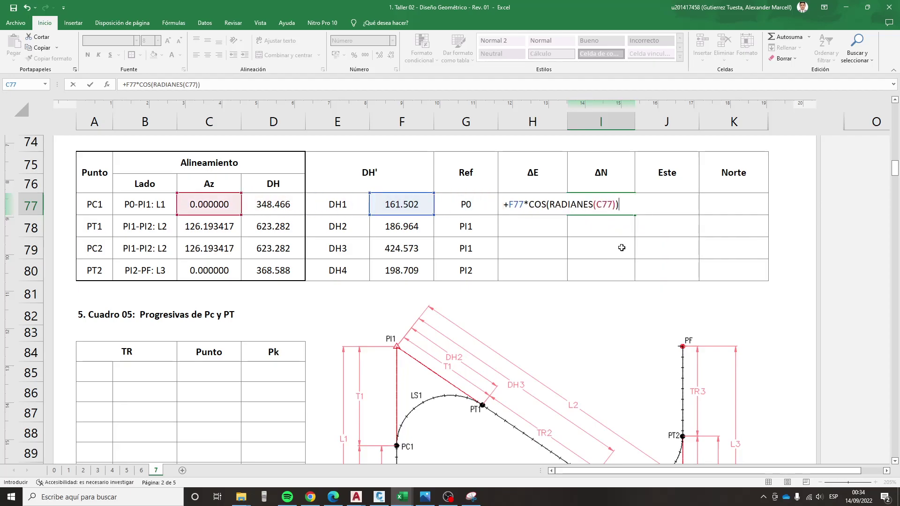
key("Return")
- Copy the H77:I77 formulas into rows 78–80 to fill ΔE and ΔN for all points
key("Up")
key("Left")
key("shift+Right")
key("ctrl+c")
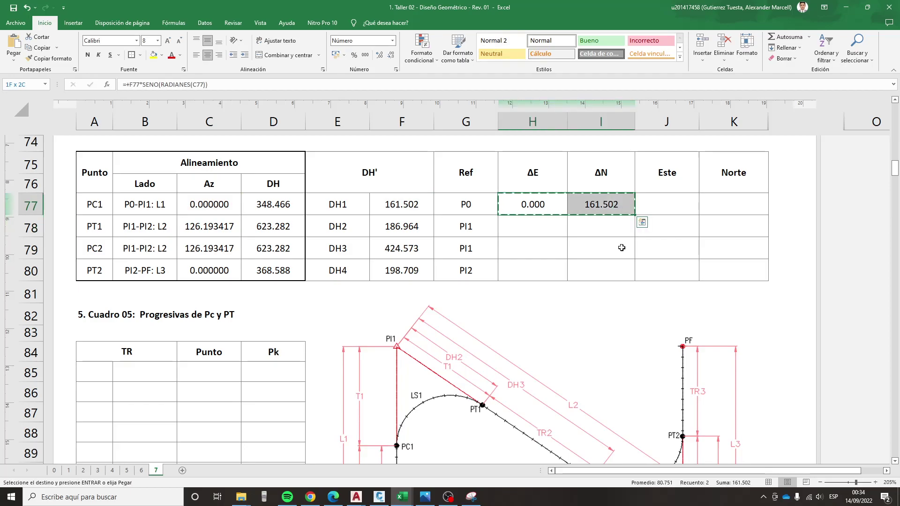
key("shift+Down")
key("shift+Down")
key("shift+Down")
key("ctrl+v")
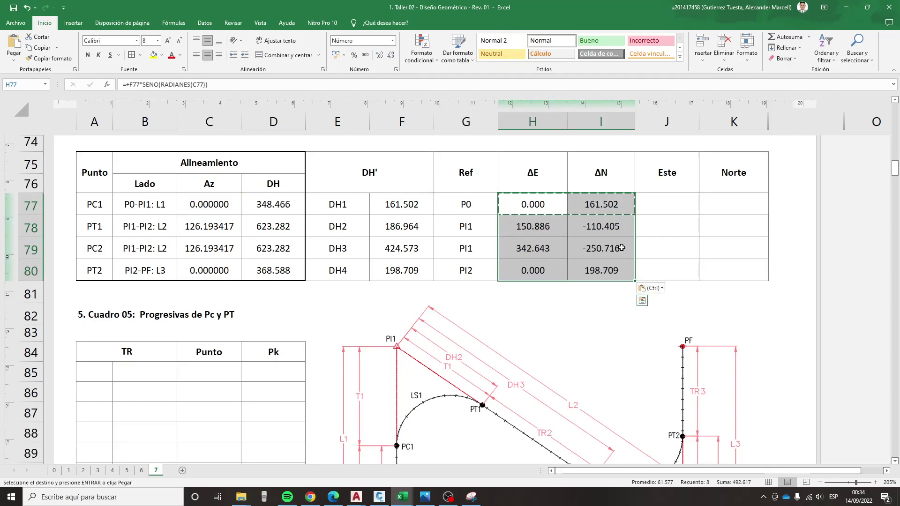
key("Escape")
key("Right")
key("Right")
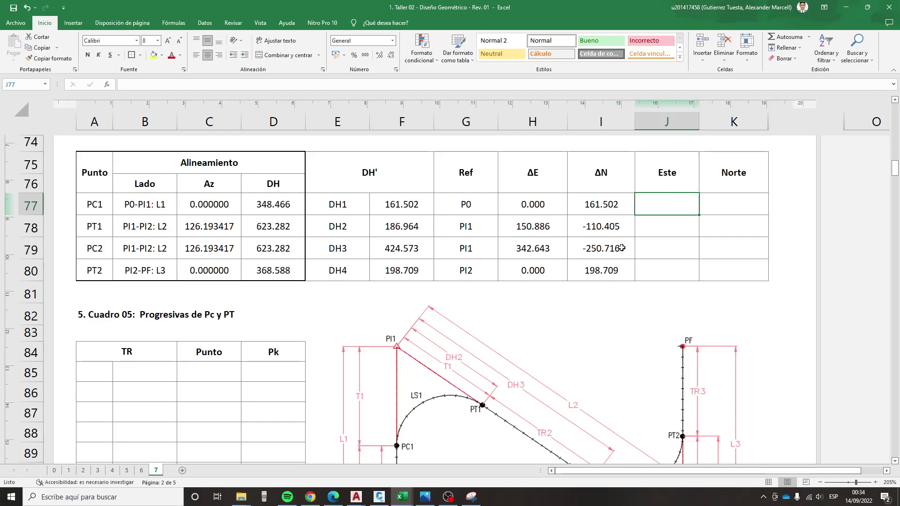
- Enter PC1's Este formula adding P0's Este and ΔE, giving 370571.866
type("+")
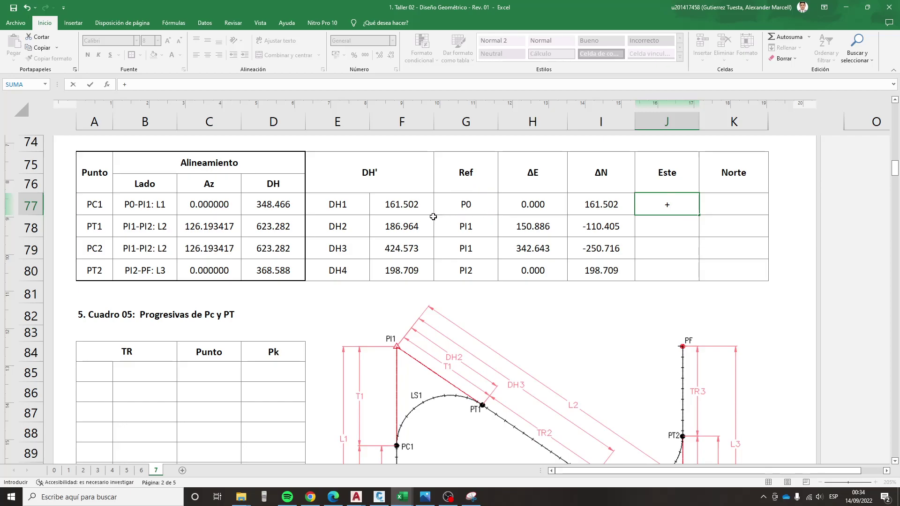
scroll(433, 216, "up", 4)
scroll(417, 222, "up", 3)
scroll(402, 227, "up", 3)
scroll(301, 231, "up", 7)
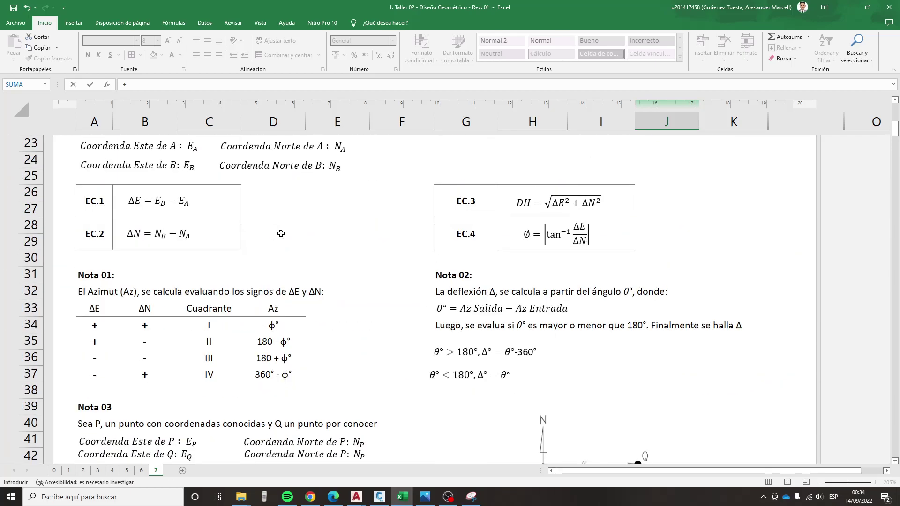
scroll(269, 234, "up", 3)
scroll(256, 233, "up", 3)
scroll(212, 233, "up", 2)
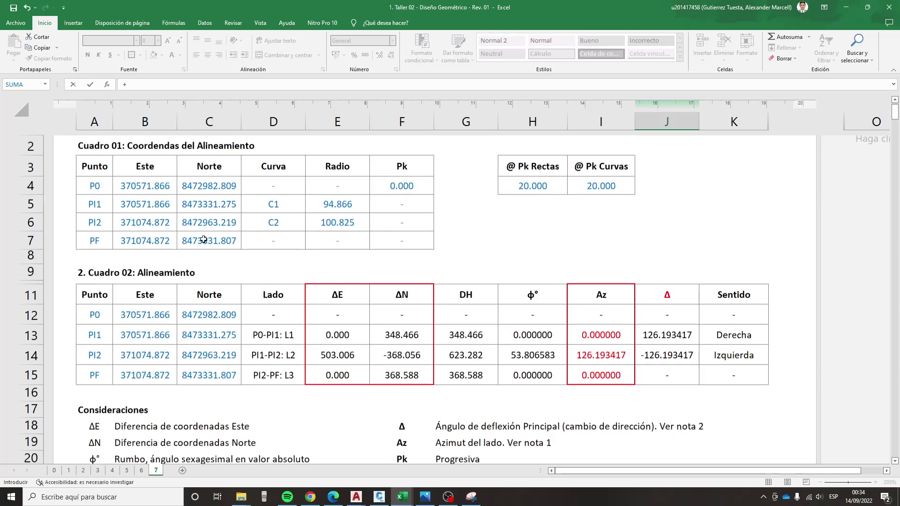
left_click(154, 192)
type("+")
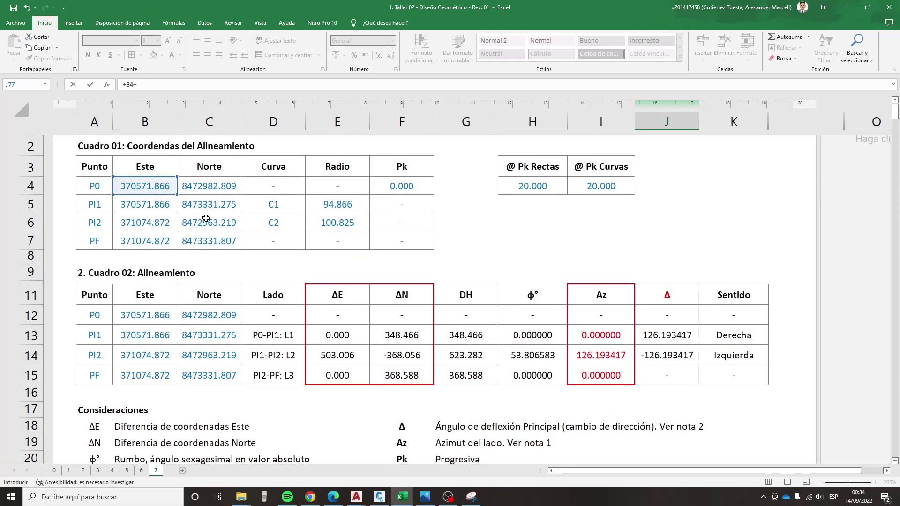
scroll(410, 256, "down", 8)
scroll(422, 263, "down", 8)
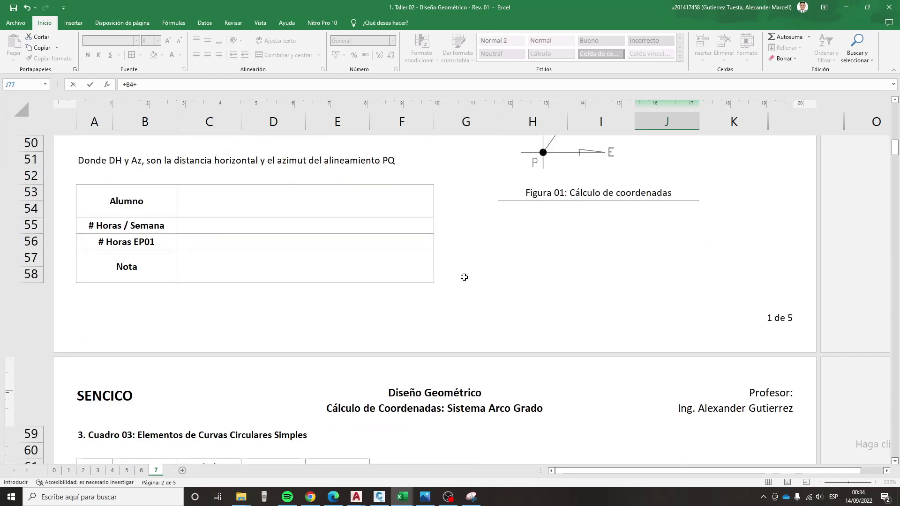
scroll(473, 278, "down", 6)
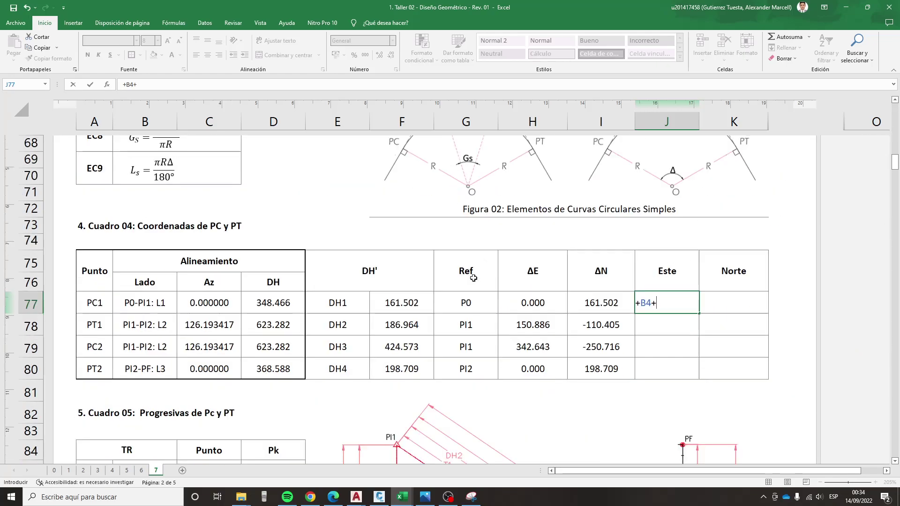
left_click(545, 303)
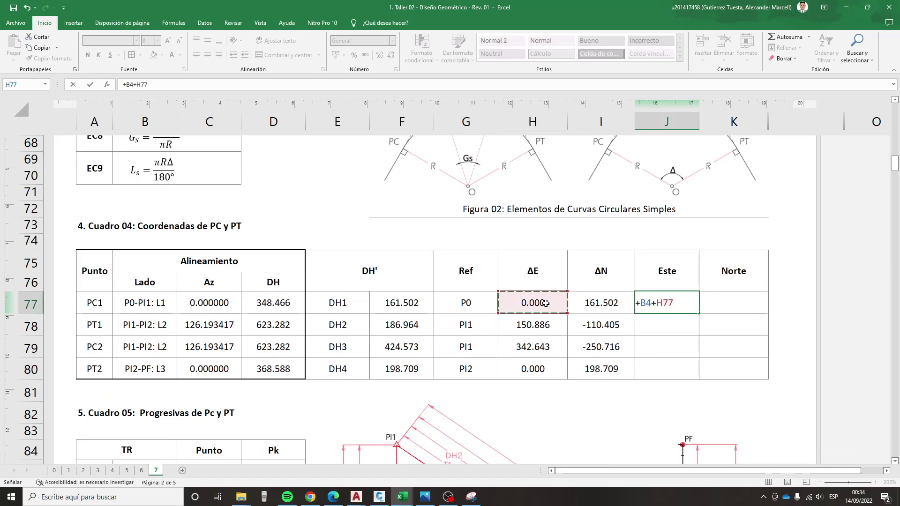
key("ctrl+Return")
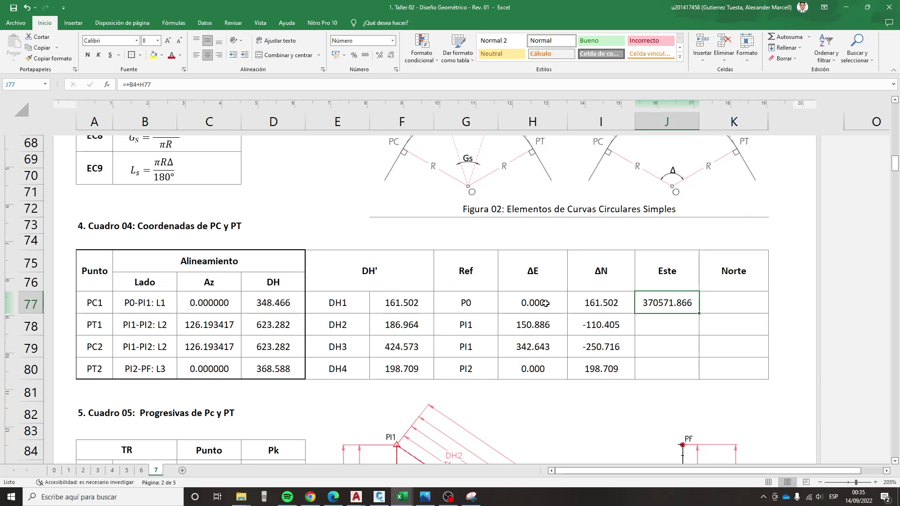
- Copy the Este formula into PC1's Norte cell K77, then review the result
key("ctrl+c")
key("Right")
key("ctrl+v")
key("Escape")
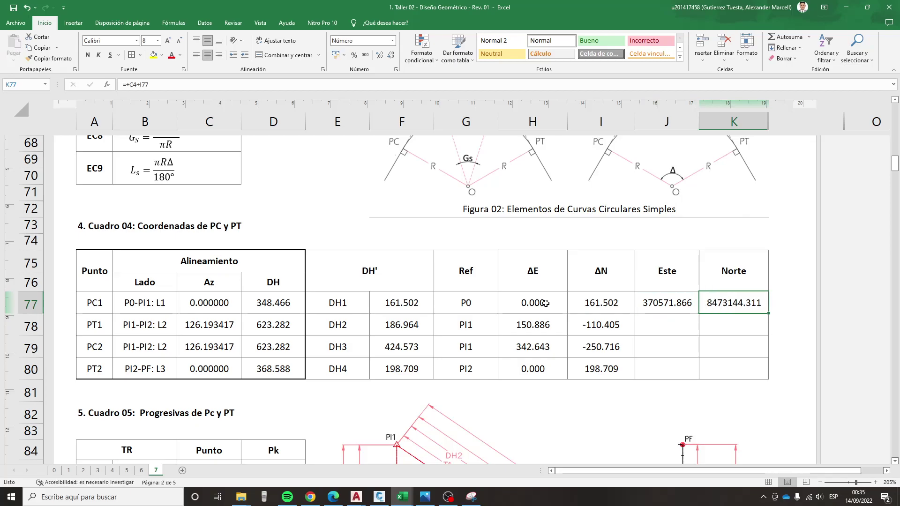
key("F2")
key("Escape")
key("F2")
key("Escape")
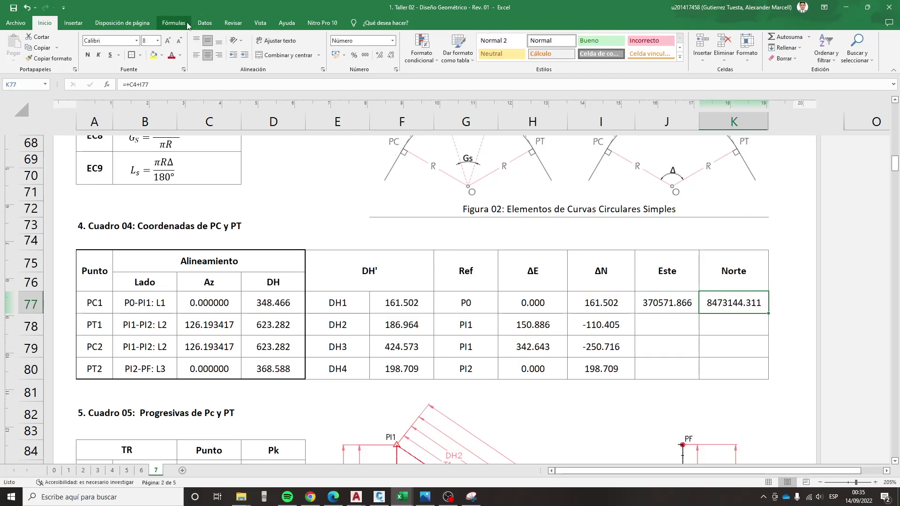
- Trace precedents of PC1's Norte in K77 and check P0's Norte in C4
left_click(173, 22)
left_click(467, 37)
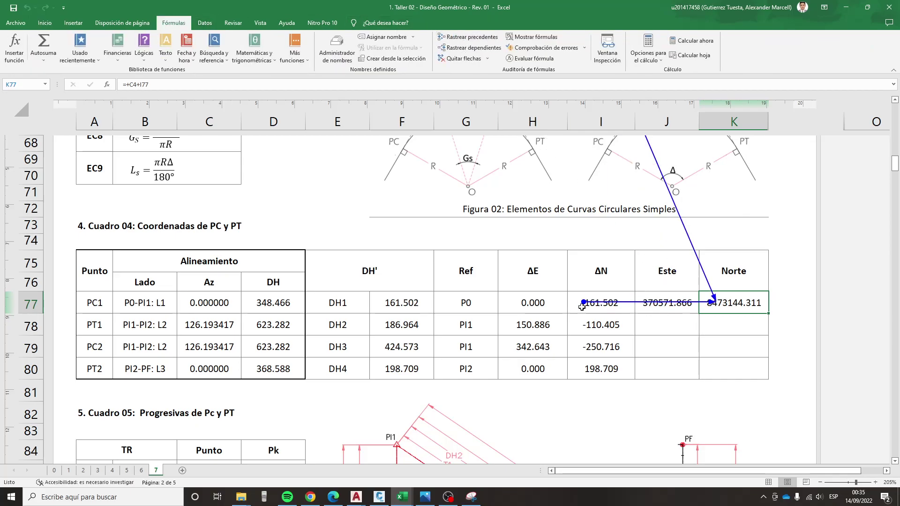
left_click(479, 304)
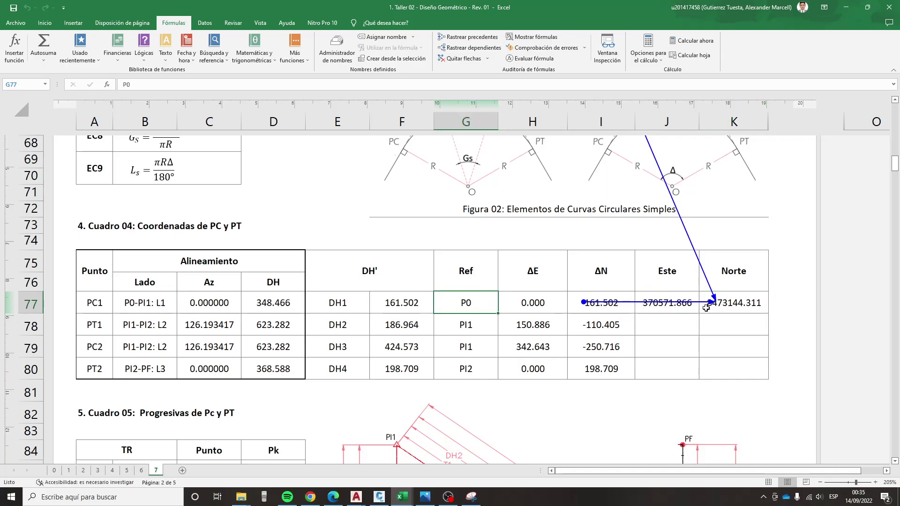
scroll(412, 297, "up", 5)
scroll(412, 297, "up", 6)
scroll(411, 297, "up", 7)
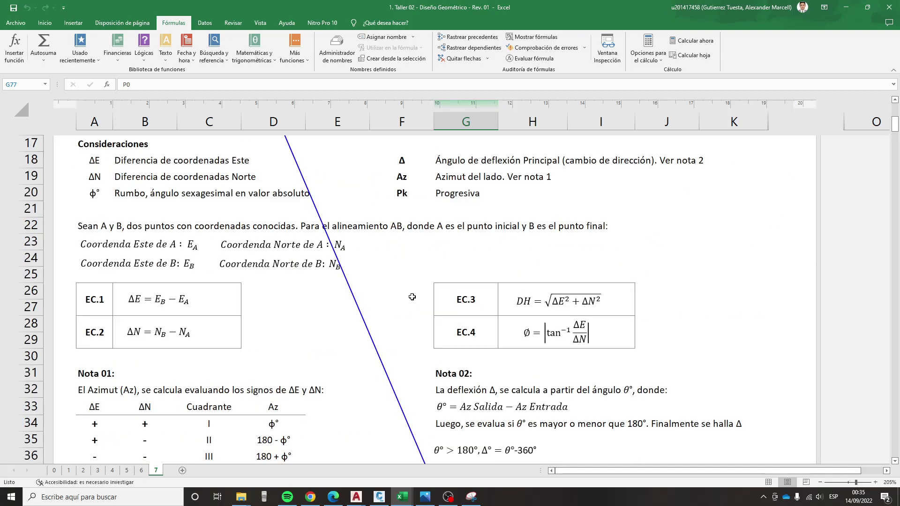
scroll(412, 297, "up", 5)
left_click(213, 281)
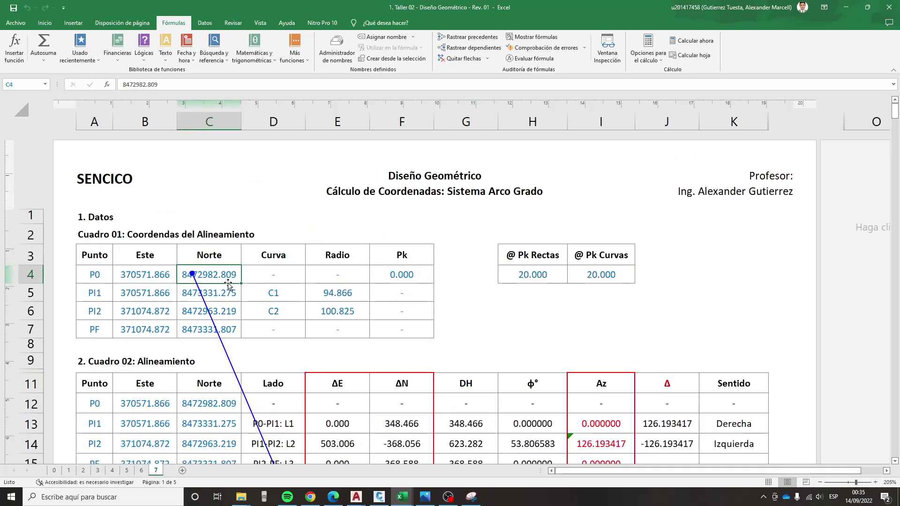
- Remove the trace arrows and select PT1's Este cell J78
scroll(185, 290, "down", 4)
scroll(372, 311, "down", 7)
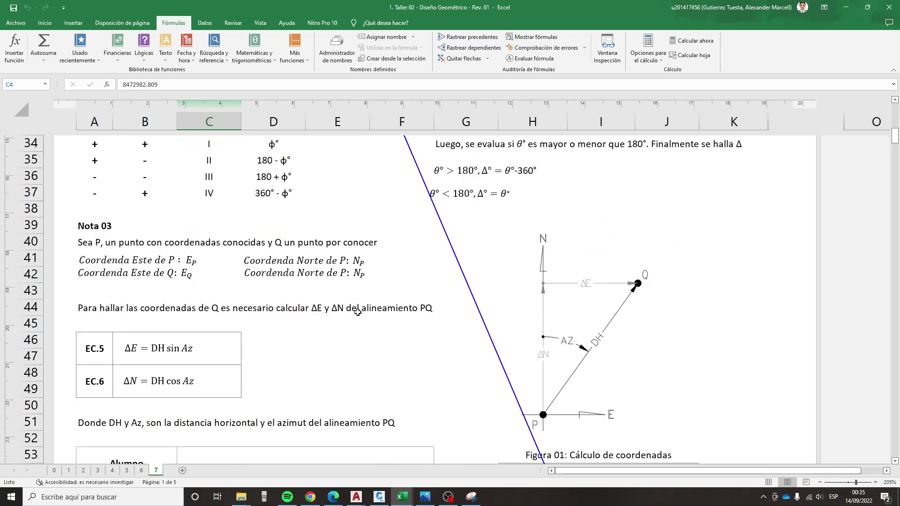
scroll(371, 311, "down", 5)
scroll(372, 311, "down", 3)
scroll(372, 312, "down", 5)
scroll(586, 323, "up", 2)
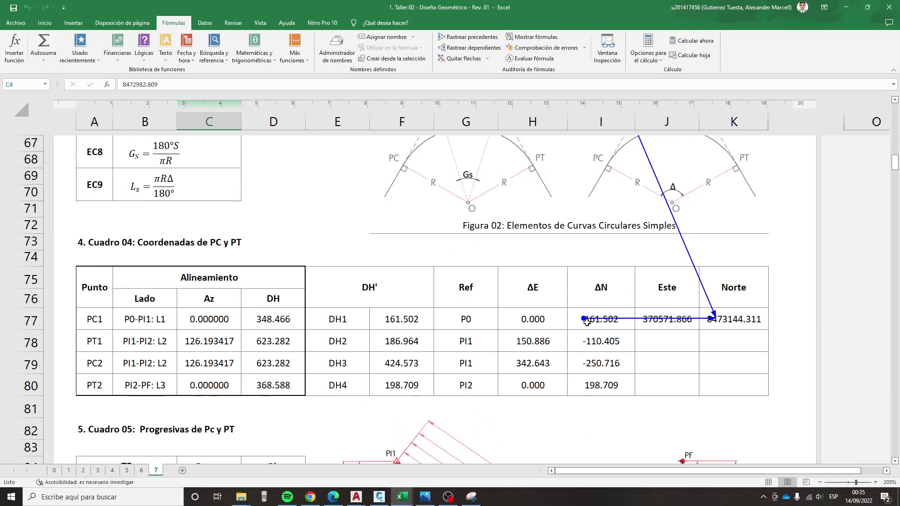
left_click(460, 58)
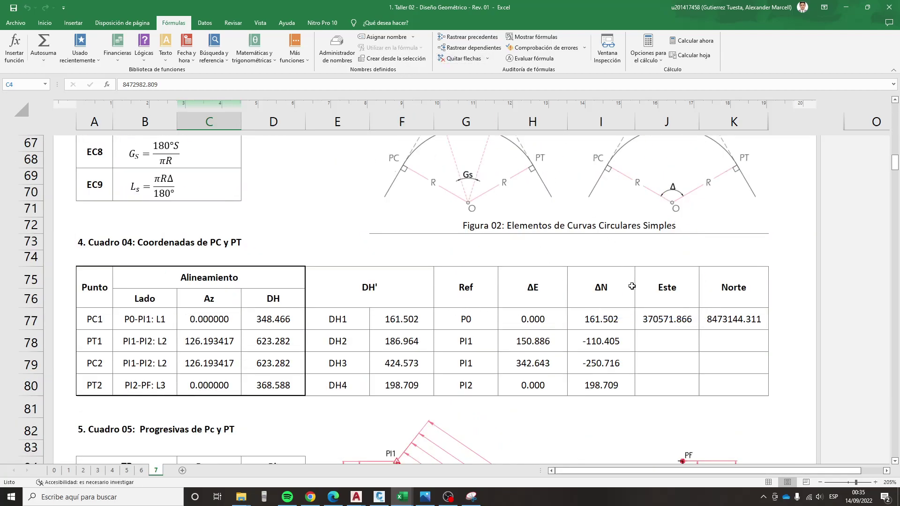
left_click(669, 344)
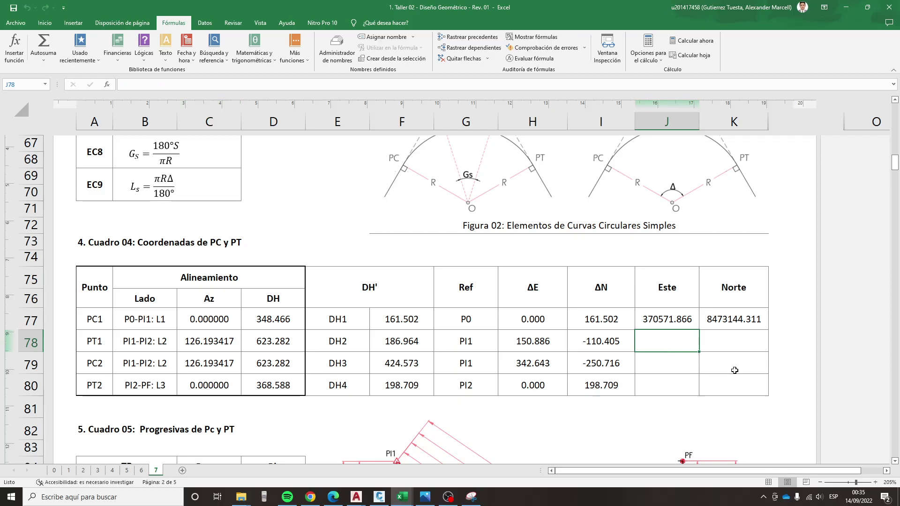
- Enter PT1's Este formula =+$B$5+H78 in J78, giving 370722.752
type("+")
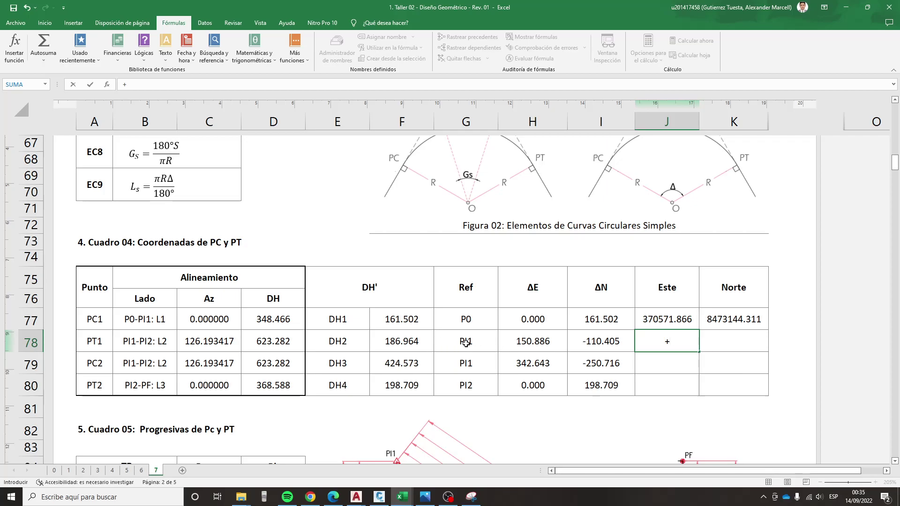
scroll(472, 342, "up", 10)
scroll(328, 319, "up", 10)
left_click(160, 295)
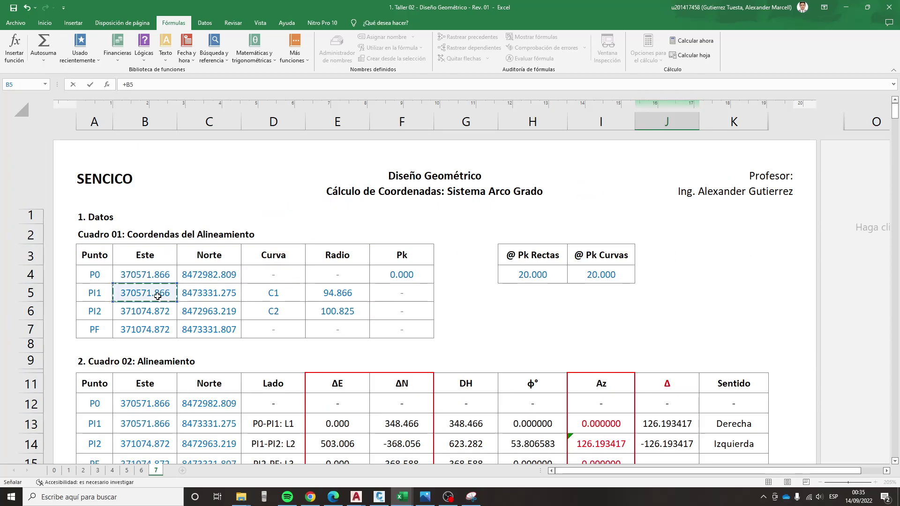
scroll(237, 318, "down", 5)
scroll(236, 317, "down", 6)
scroll(606, 394, "down", 6)
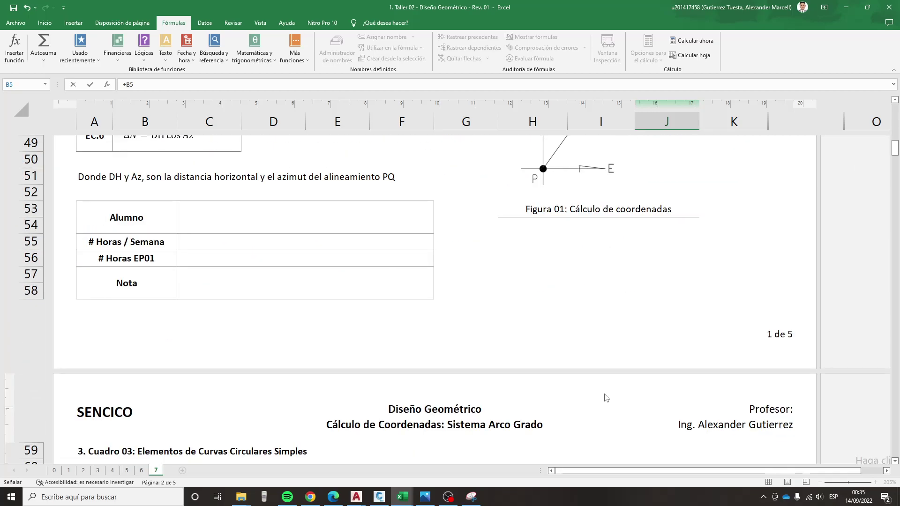
scroll(607, 394, "down", 7)
scroll(607, 394, "down", 1)
scroll(606, 394, "up", 1)
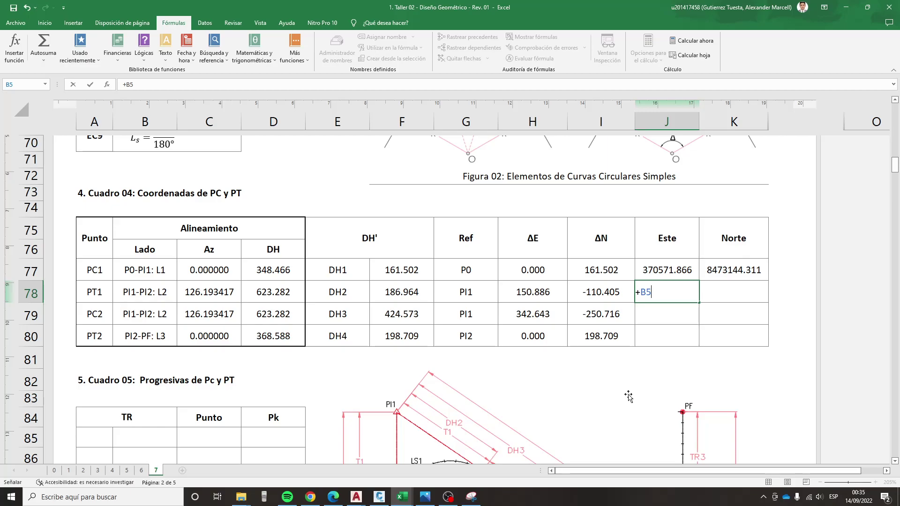
key("F4")
type("+")
key("Left")
key("Left")
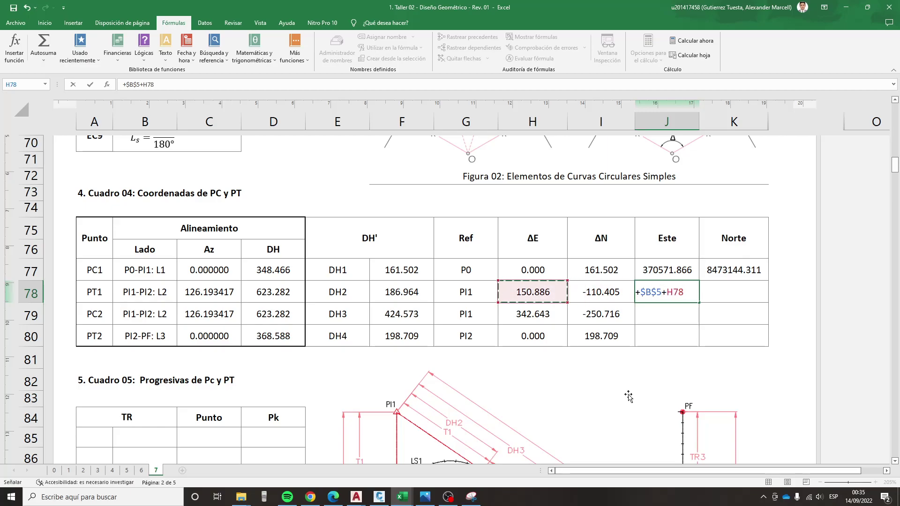
key("Return")
- Copy the PT1 Este formula into Norte cell K78 and review both formulas
key("Up")
key("ctrl+c")
key("Right")
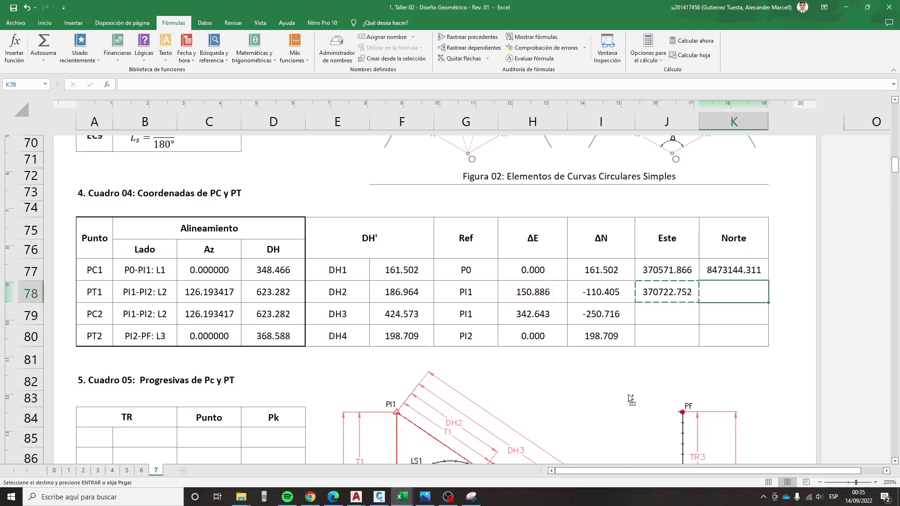
key("ctrl+v")
key("Escape")
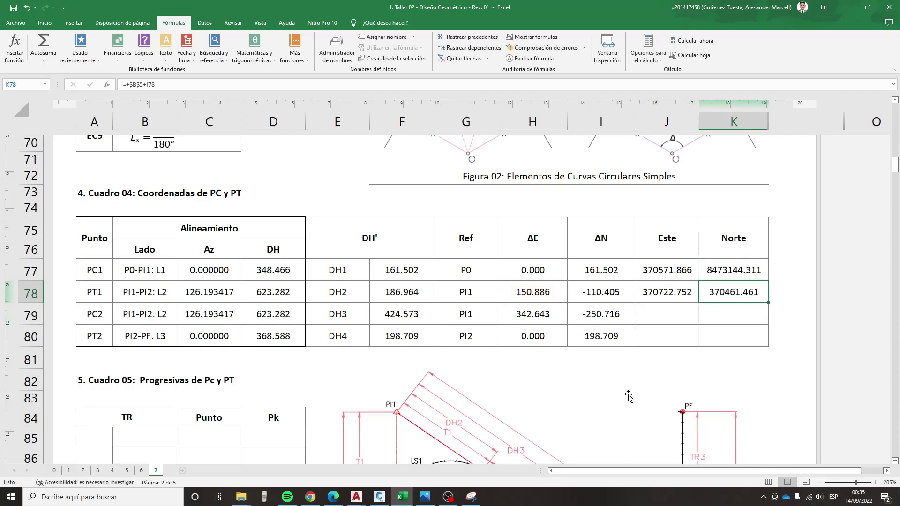
key("F2")
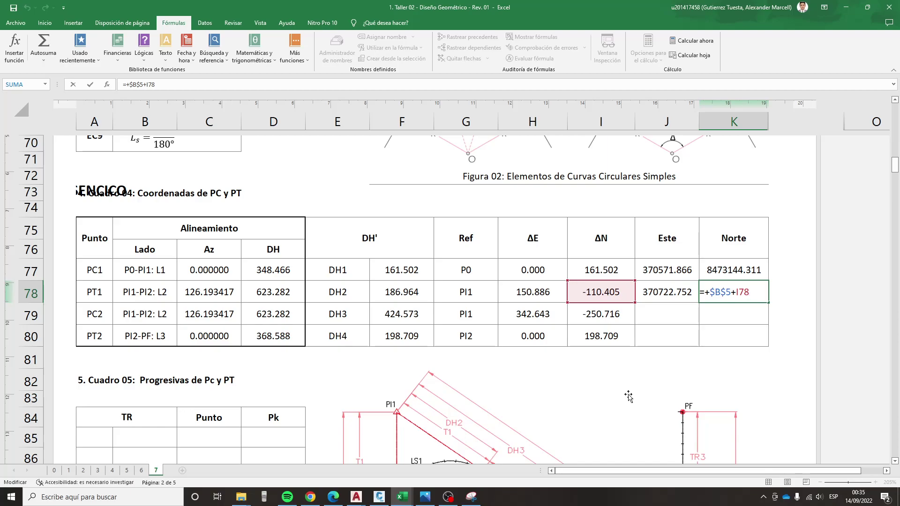
key("Escape")
left_click(666, 293)
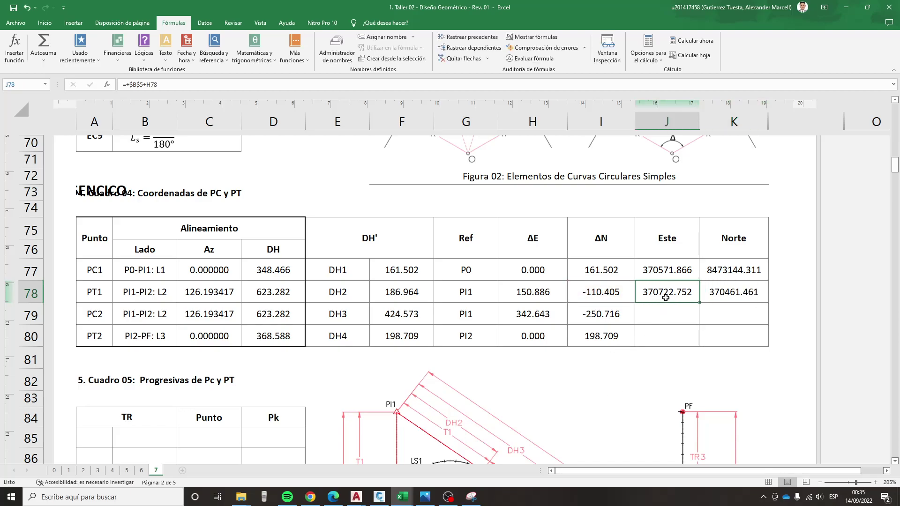
key("F2")
key("Escape")
key("F2")
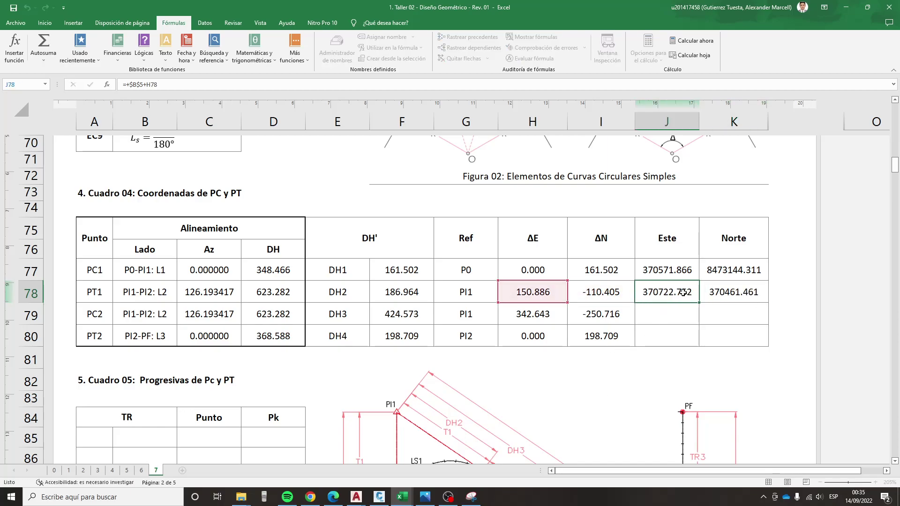
left_click(713, 295)
key("F2")
key("Escape")
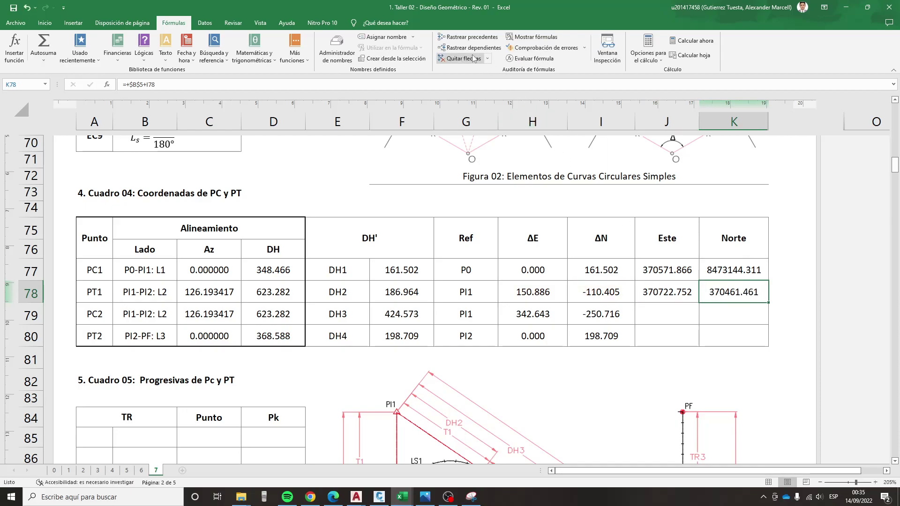
- Trace PT1's Norte precedents back to B5, then switch the sheet to Normal view
left_click(466, 43)
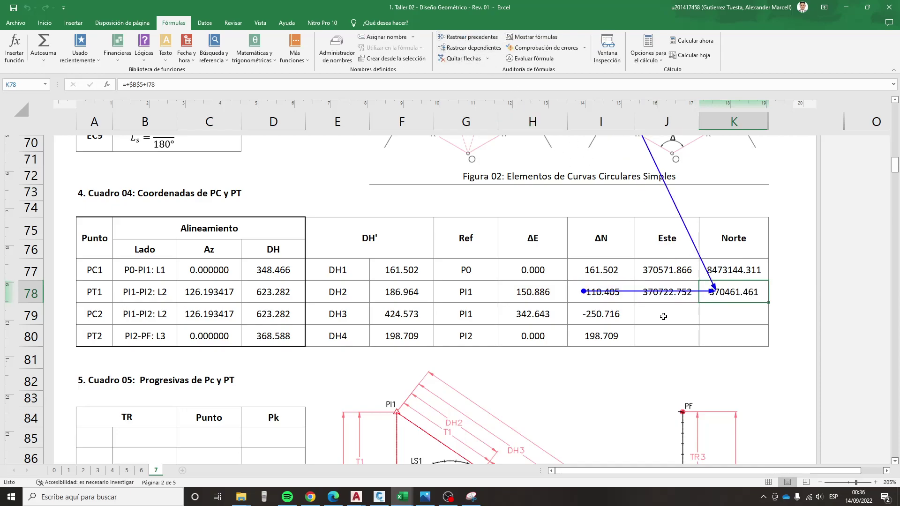
scroll(662, 317, "up", 1)
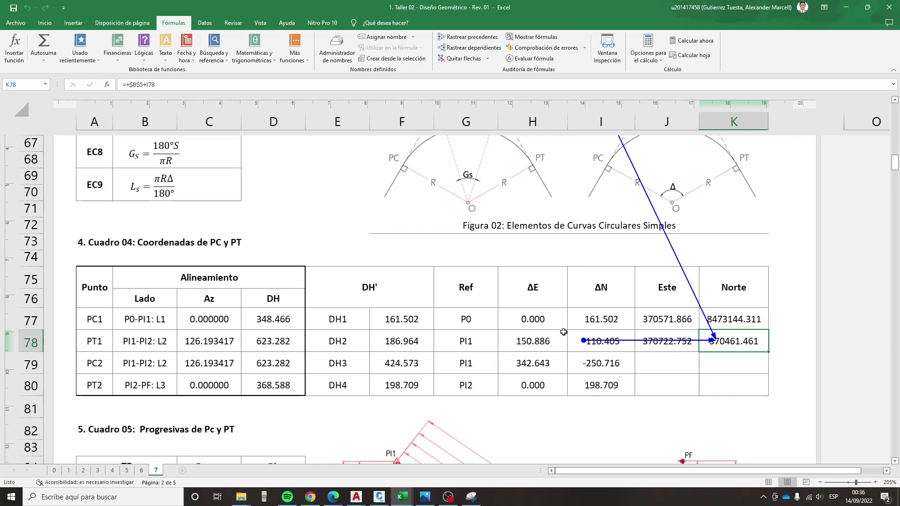
scroll(308, 303, "up", 4)
scroll(307, 303, "up", 9)
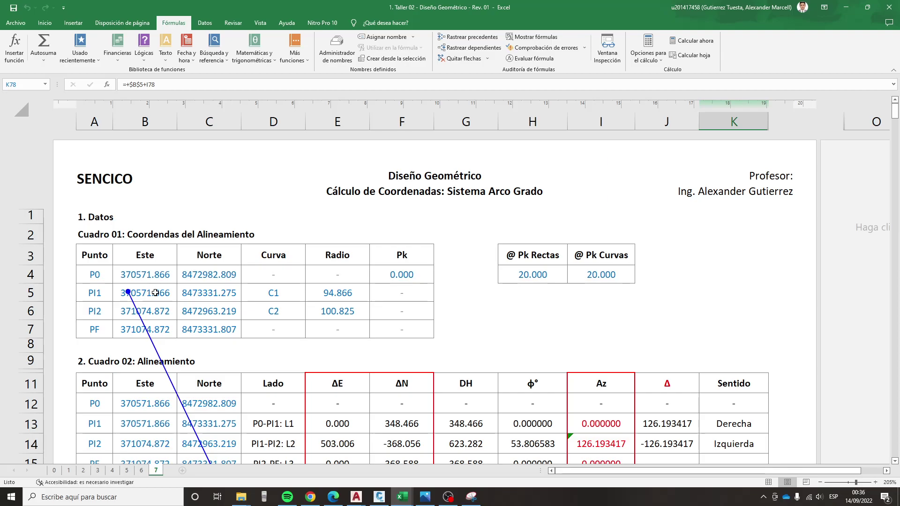
scroll(407, 325, "down", 9)
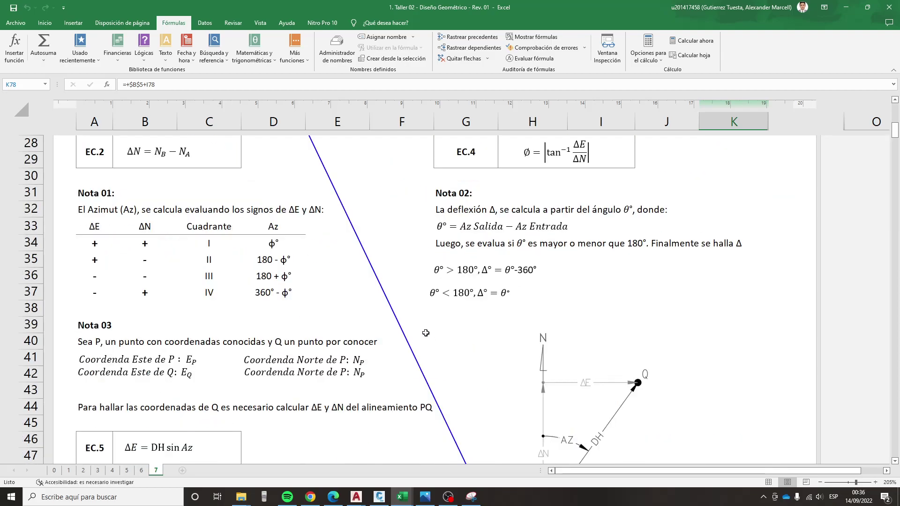
scroll(524, 348, "down", 6)
scroll(524, 348, "down", 4)
scroll(643, 267, "down", 5)
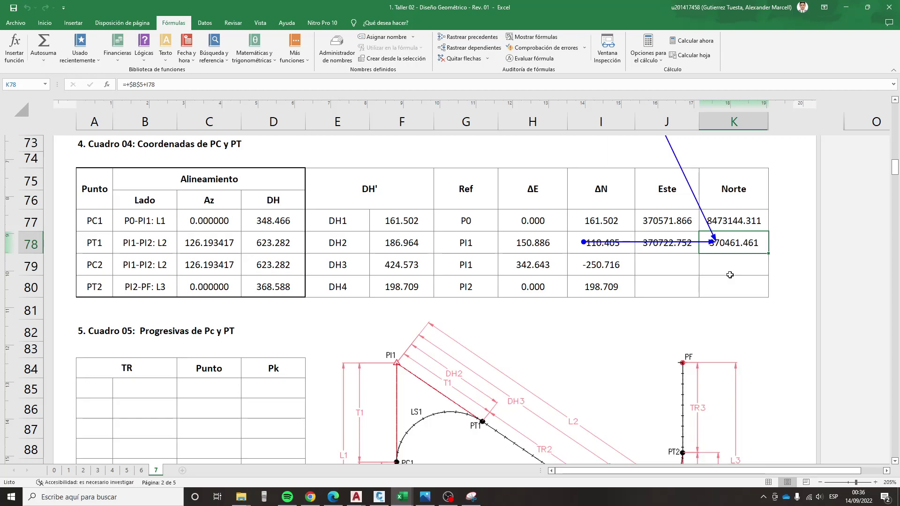
key("F2")
scroll(643, 268, "up", 12)
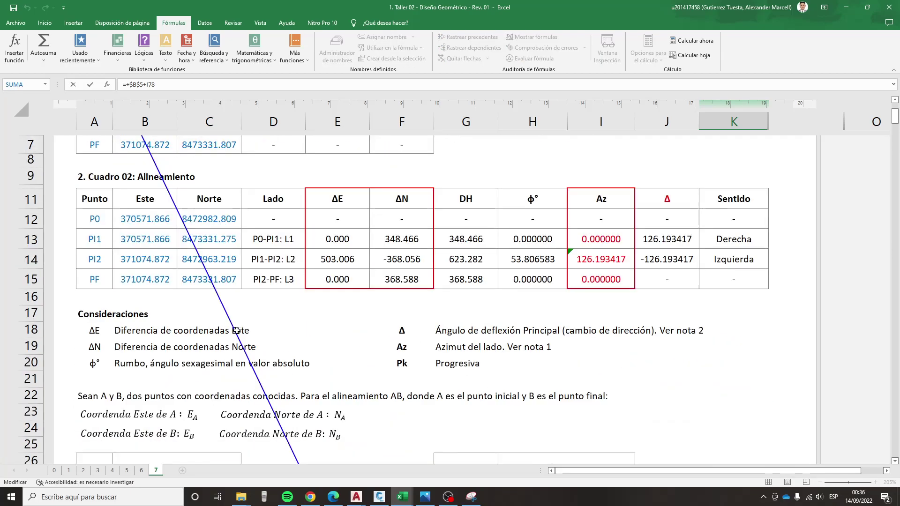
scroll(188, 323, "up", 12)
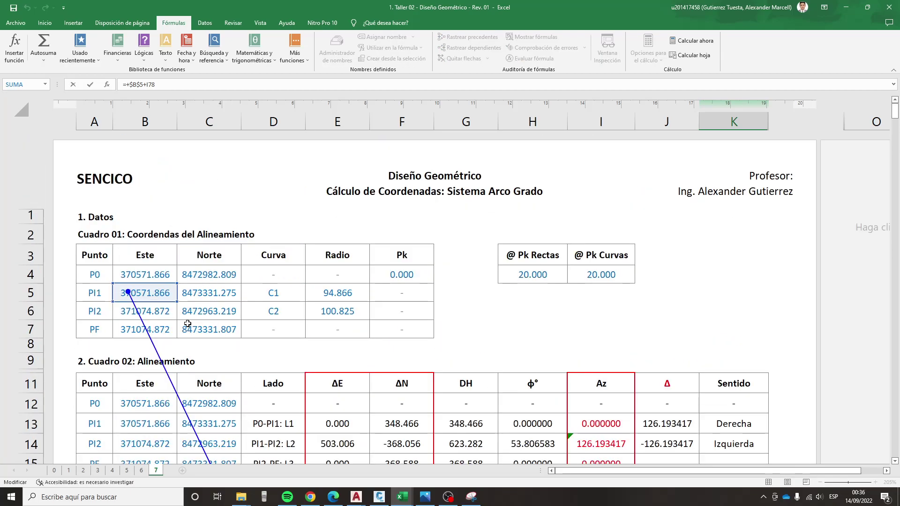
key("Return")
left_click(177, 295)
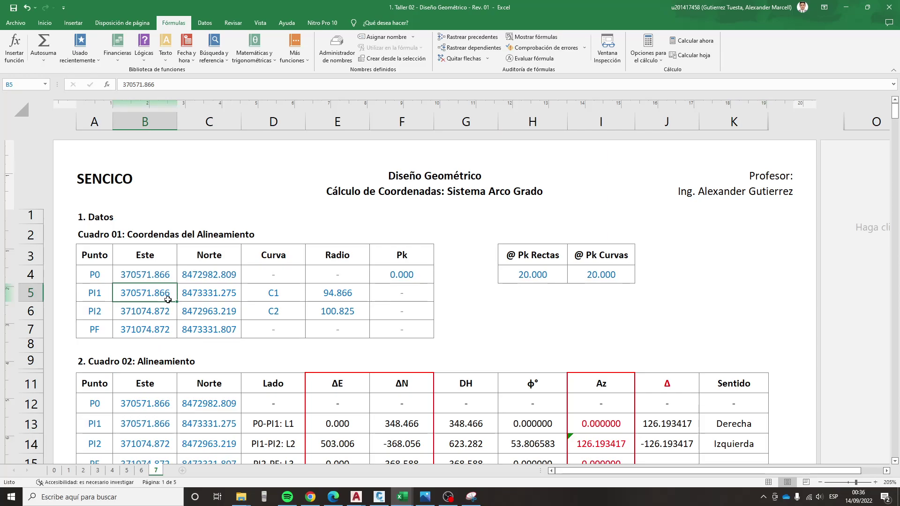
left_click_drag(165, 302, 167, 302)
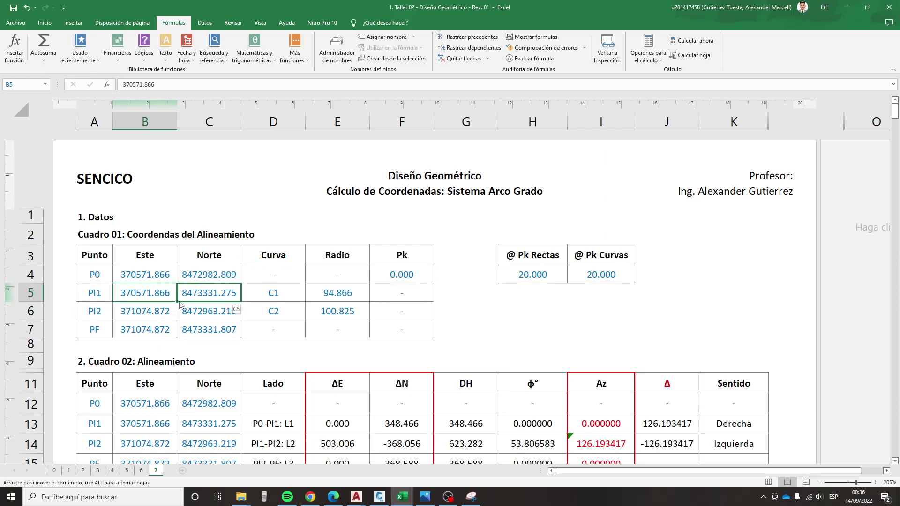
left_click(545, 343)
scroll(550, 353, "down", 5)
scroll(550, 353, "down", 5)
scroll(550, 353, "down", 9)
scroll(553, 352, "down", 6)
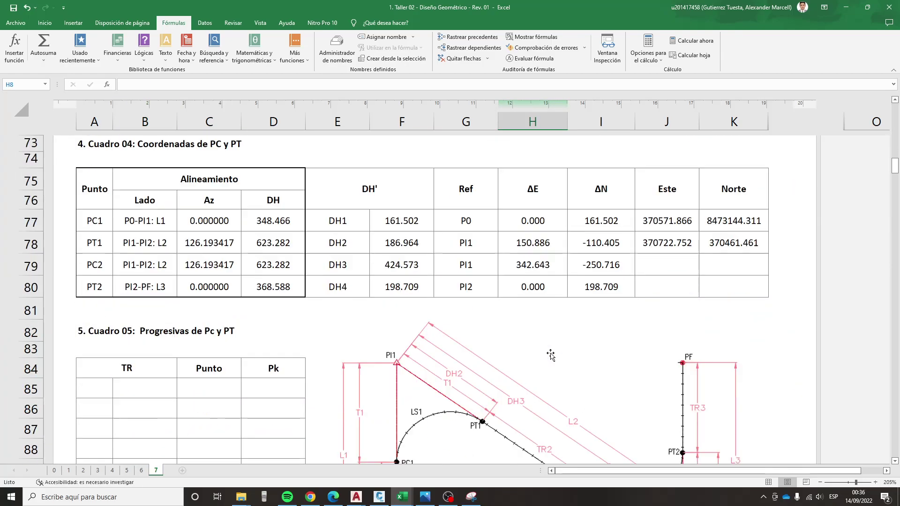
scroll(581, 344, "up", 1)
left_click(680, 322)
left_click(719, 293)
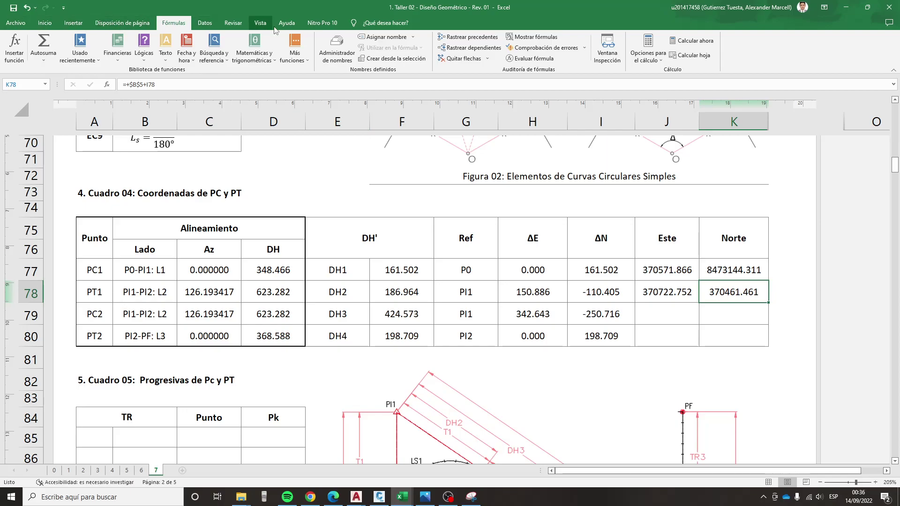
left_click(260, 23)
left_click(14, 44)
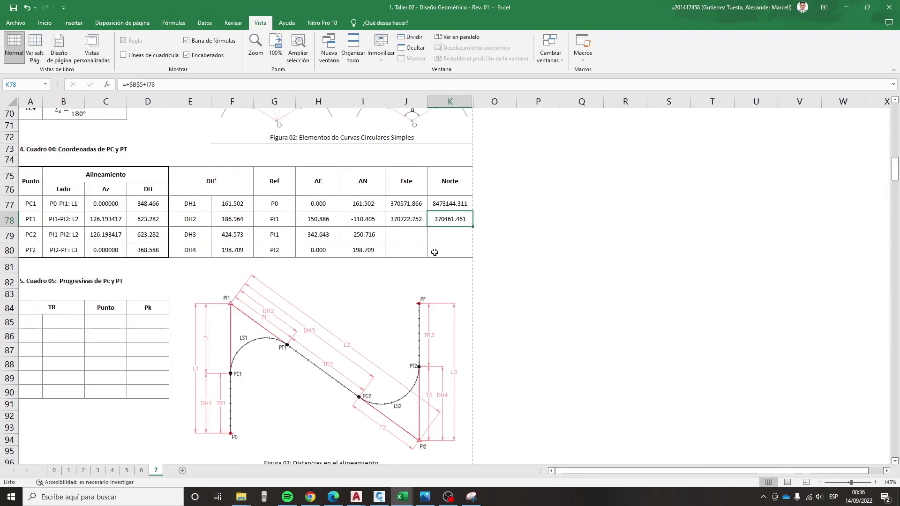
- Point PT1's Norte formula at PI1's Norte in C5, giving 8473220.870
key("F2")
scroll(182, 259, "up", 2)
scroll(164, 282, "up", 10)
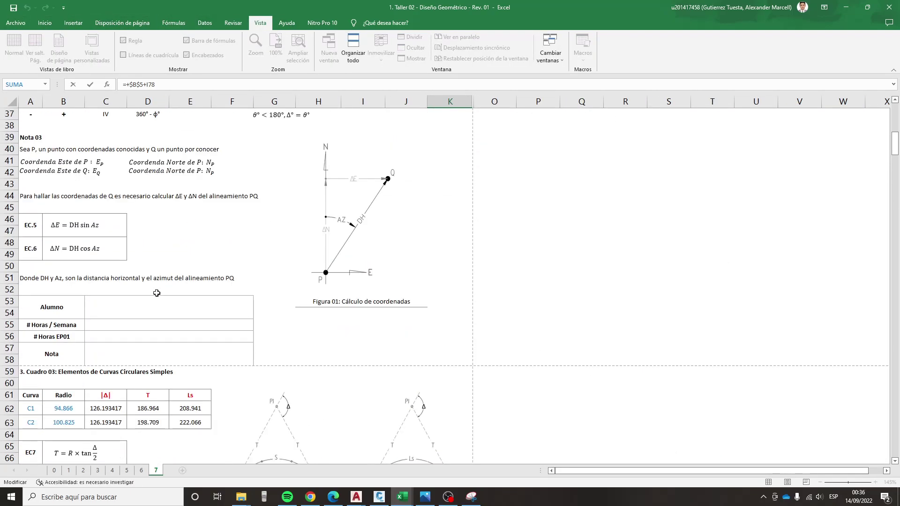
scroll(117, 234, "up", 10)
scroll(69, 193, "up", 2)
left_click(98, 172)
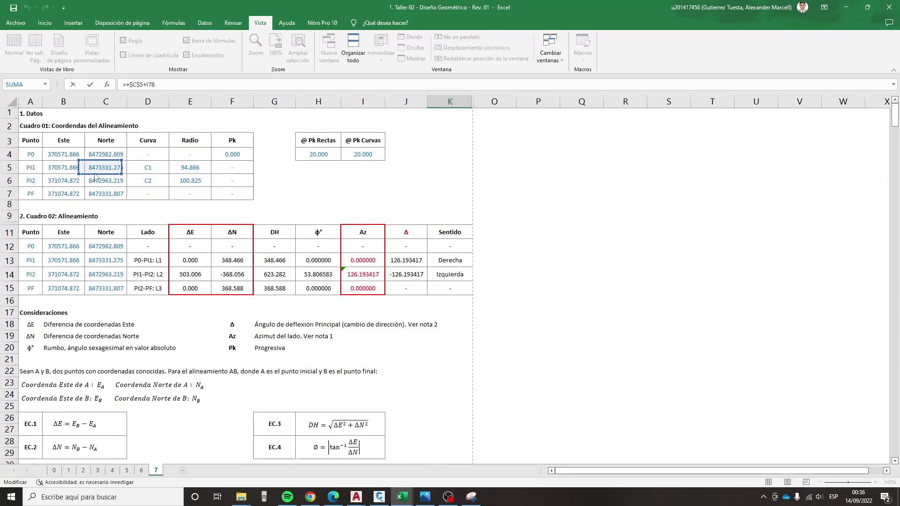
key("Return")
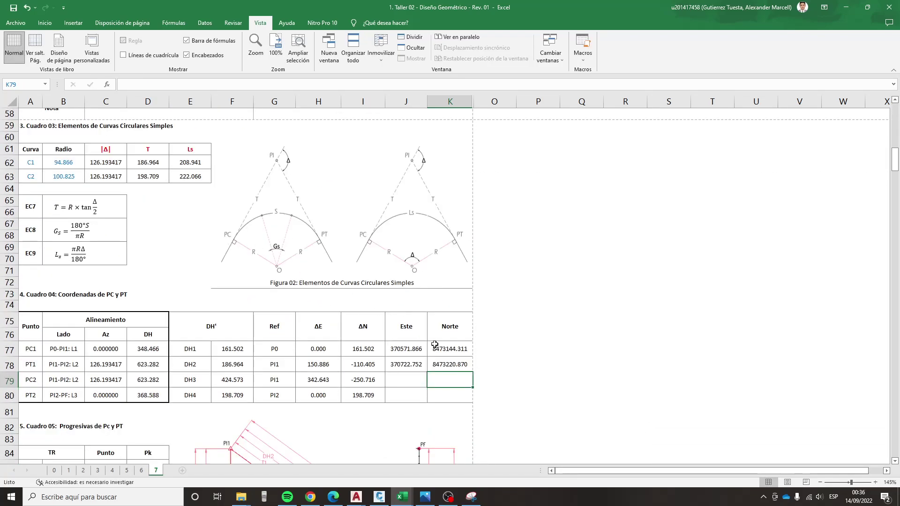
left_click(438, 365)
double_click(437, 365)
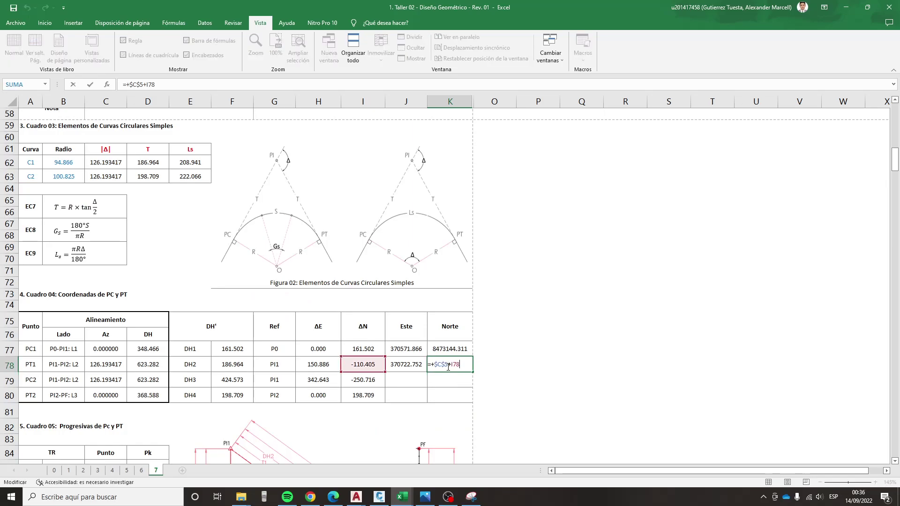
key("Escape")
- Copy J78:K78 into J79:K79, giving PC2 Este 370914.509 and Norte 8473080.559
left_click_drag(403, 364, 437, 365)
key("ctrl+c")
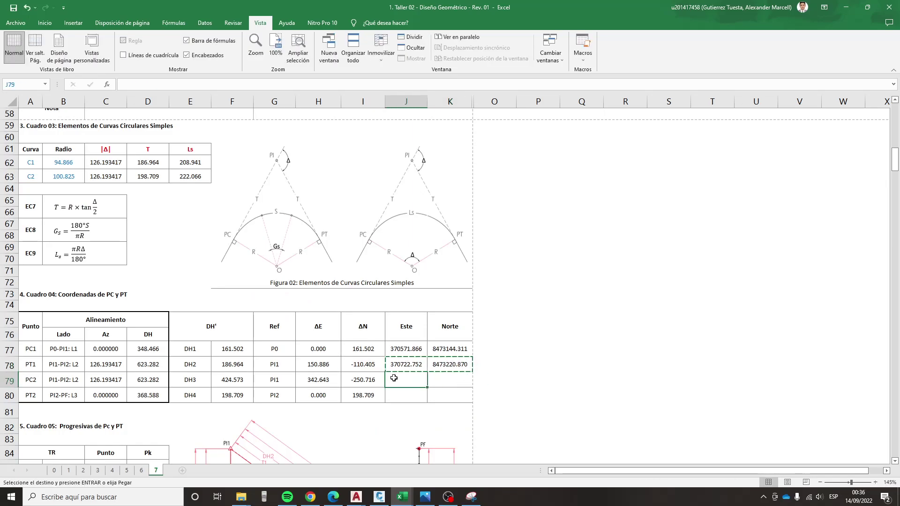
left_click(413, 380)
key("ctrl+v")
left_click(406, 380)
double_click(406, 380)
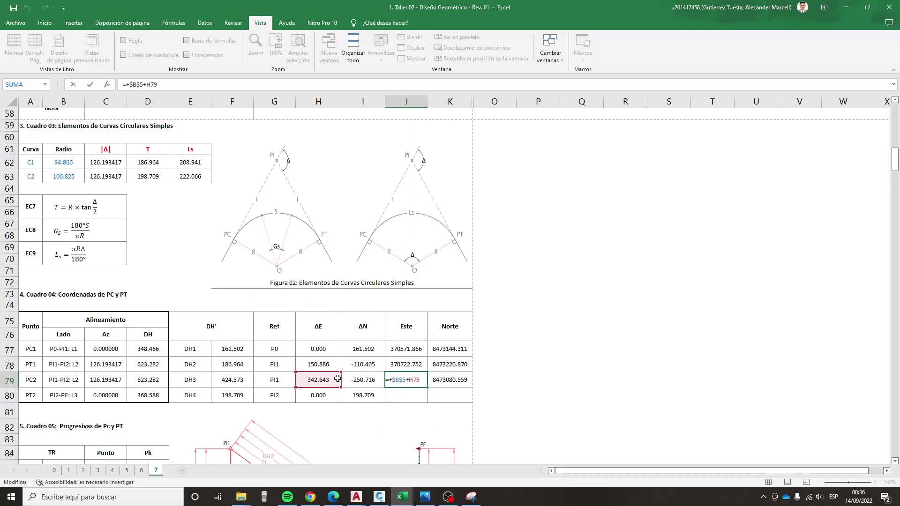
key("Escape")
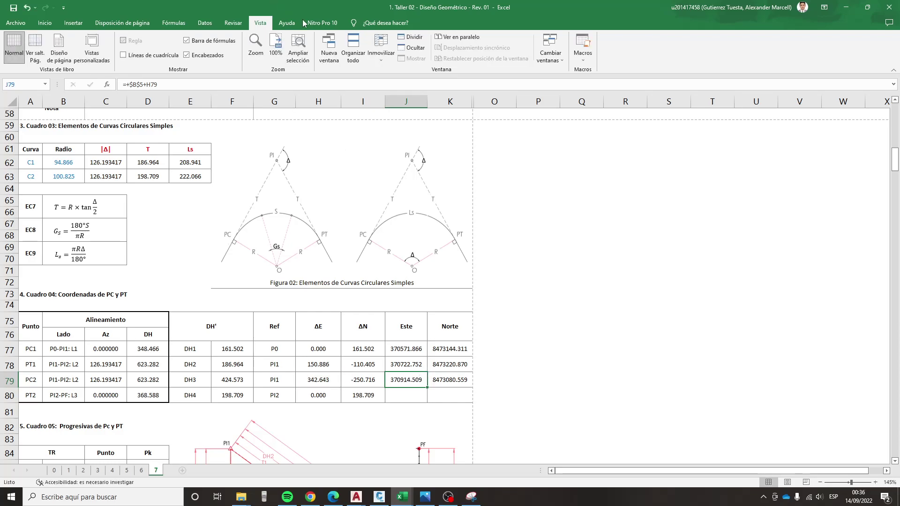
- Trace the precedents of PC2's Este value in J79, then remove the tracing arrows
left_click(173, 23)
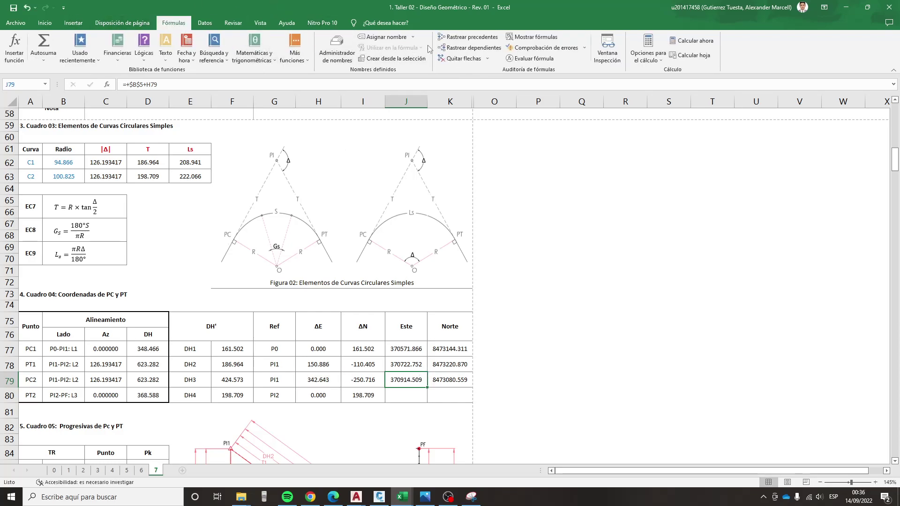
left_click(467, 36)
scroll(107, 285, "up", 8)
scroll(108, 285, "up", 8)
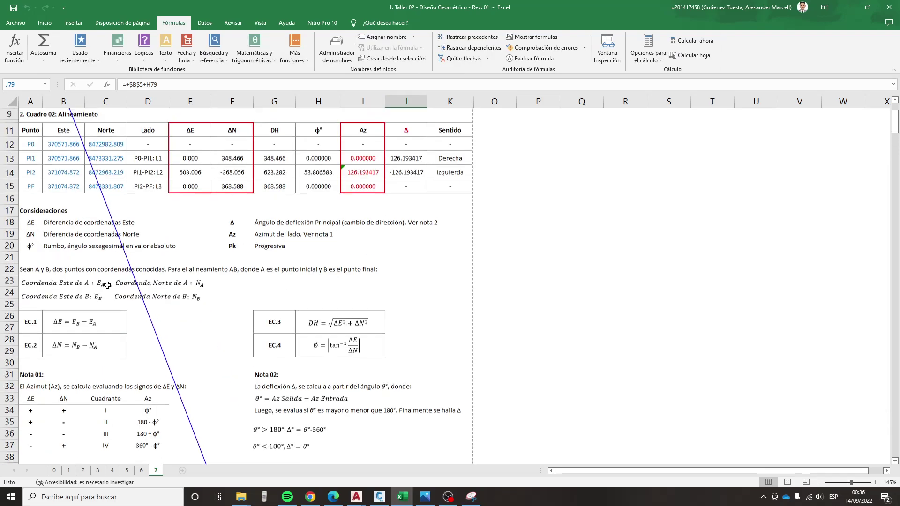
scroll(107, 285, "up", 2)
scroll(90, 273, "up", 1)
scroll(66, 173, "up", 1)
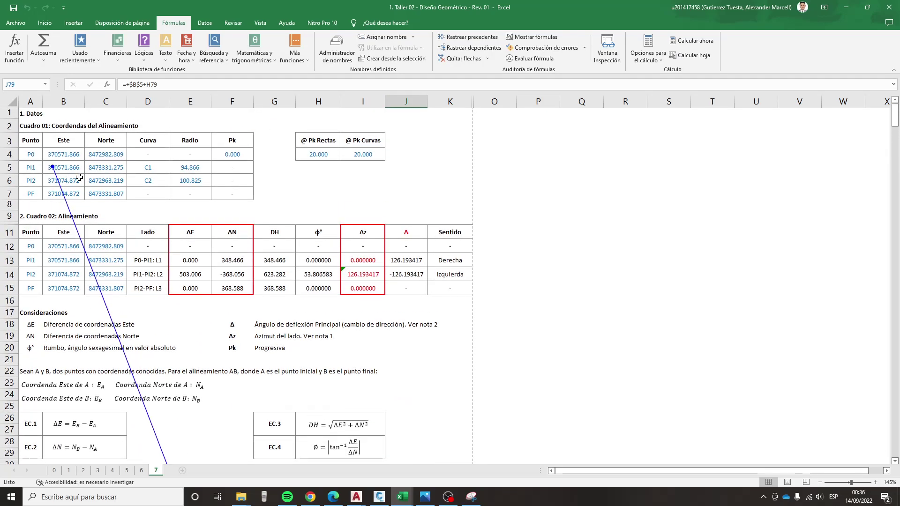
scroll(80, 177, "down", 4)
scroll(188, 235, "down", 7)
scroll(298, 290, "down", 6)
scroll(324, 302, "down", 2)
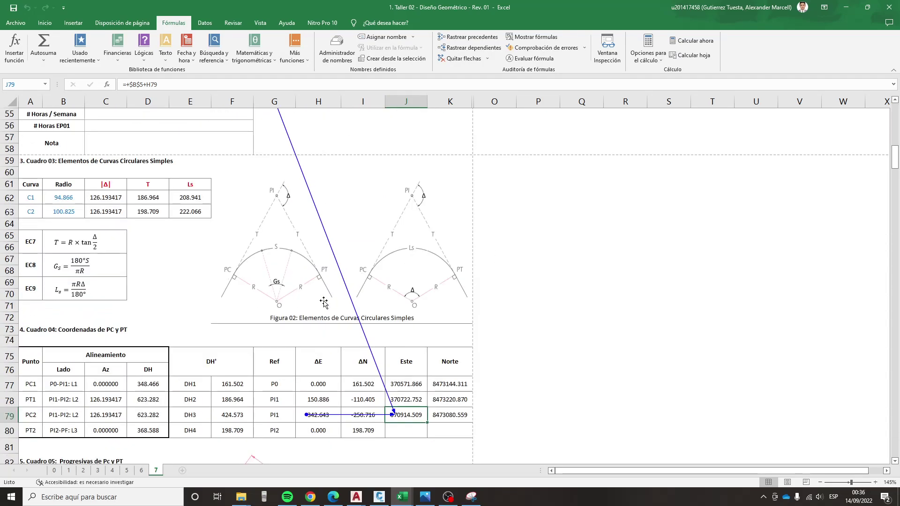
scroll(323, 303, "down", 1)
left_click(400, 389)
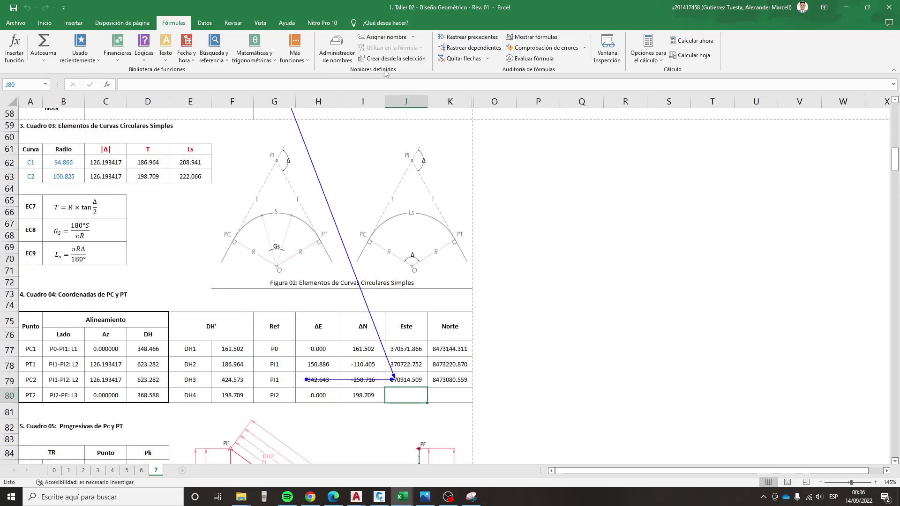
left_click(459, 58)
type("+")
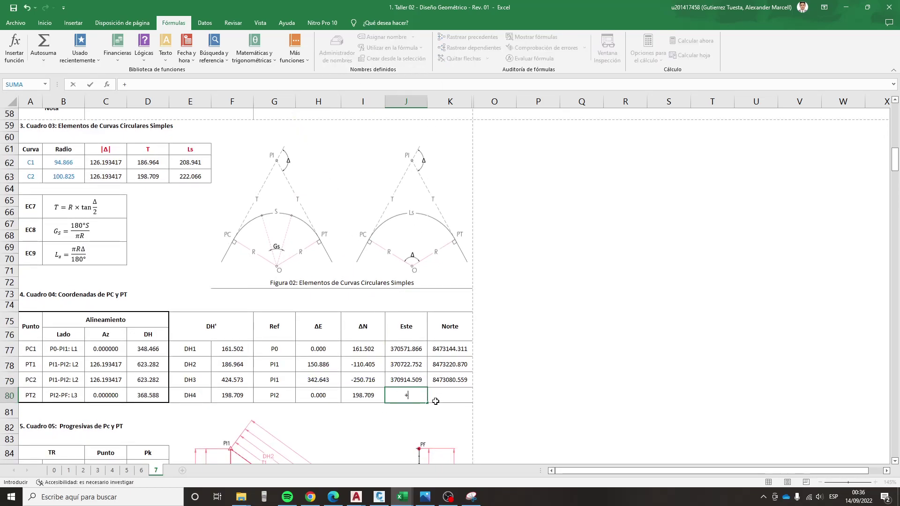
key("Escape")
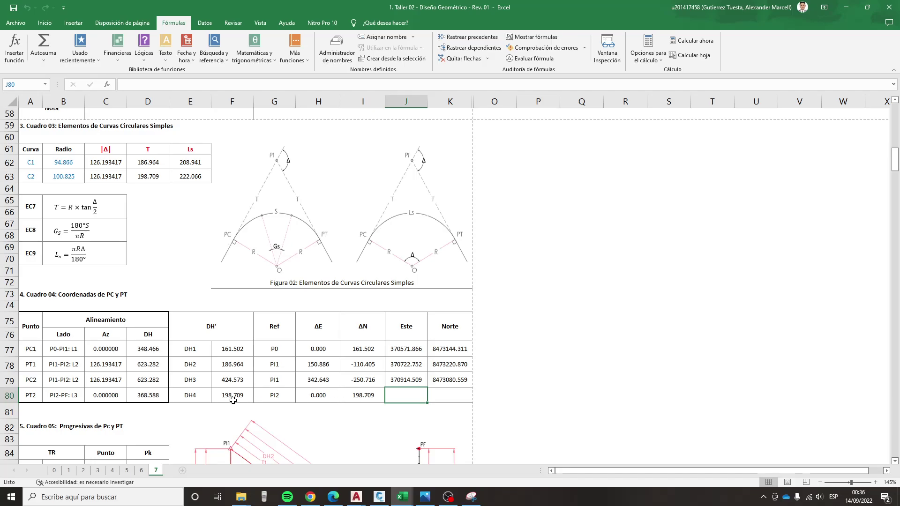
- Enter =+B6+H80 in J80, giving PT2 an Este of 371074.872
left_click(34, 398)
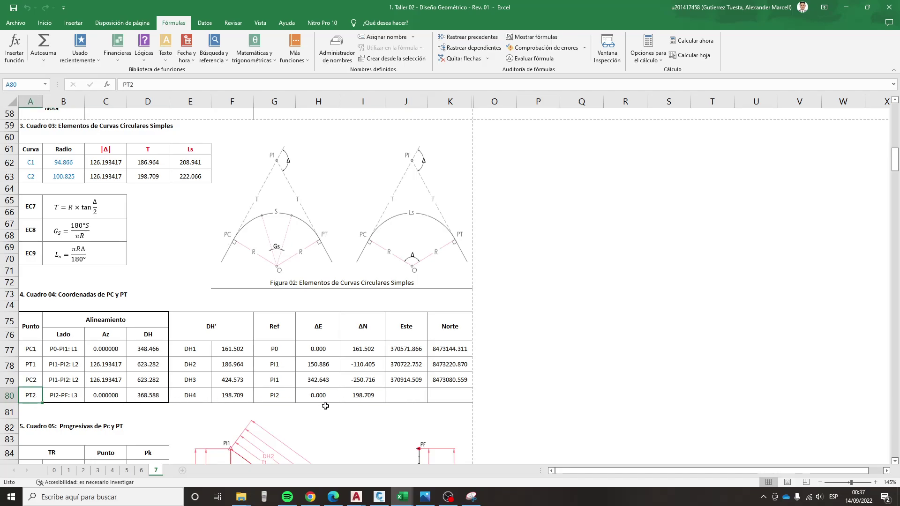
left_click(281, 395)
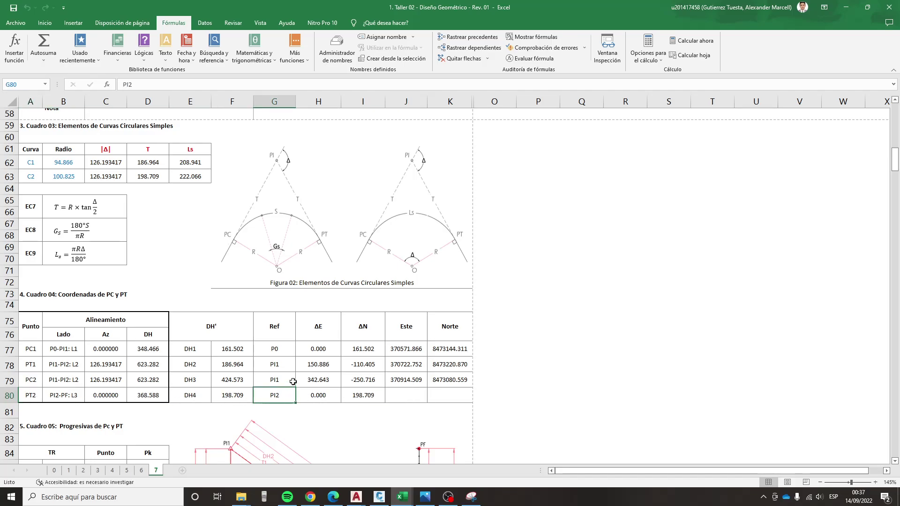
left_click(384, 393)
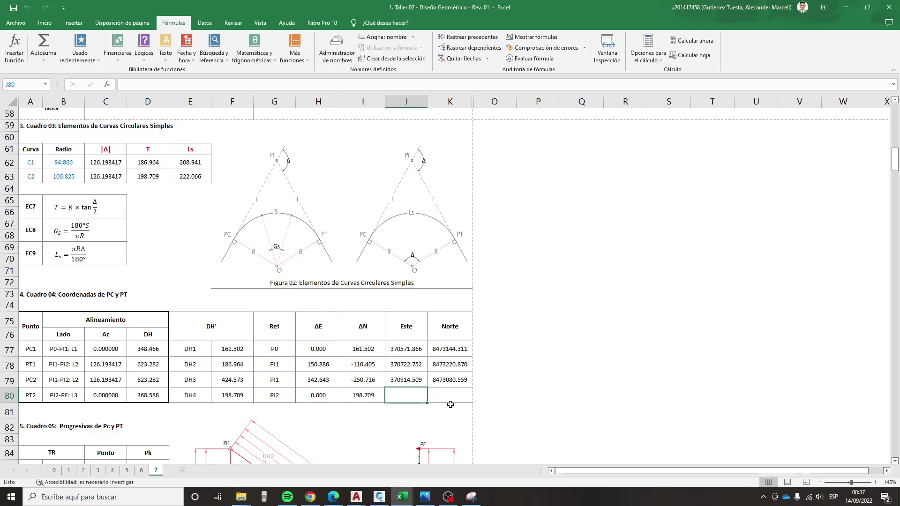
type("+")
scroll(45, 276, "up", 11)
scroll(46, 276, "up", 8)
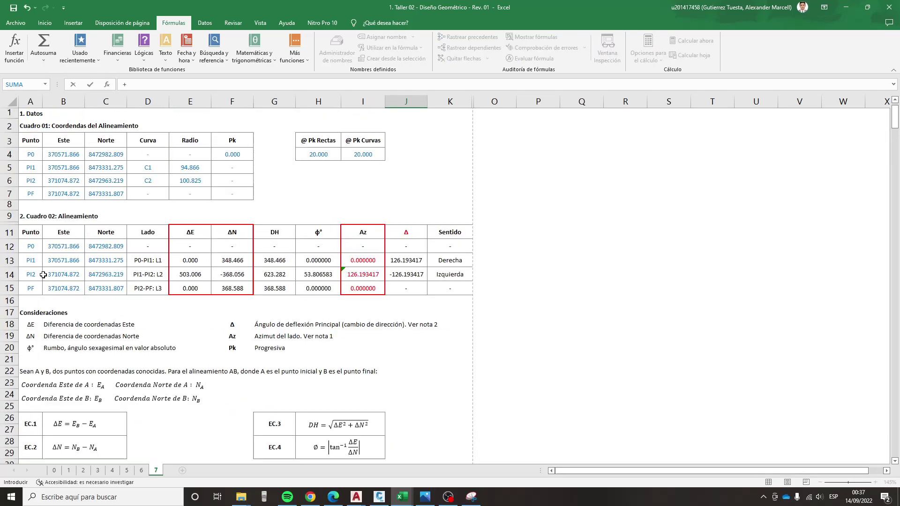
left_click(60, 187)
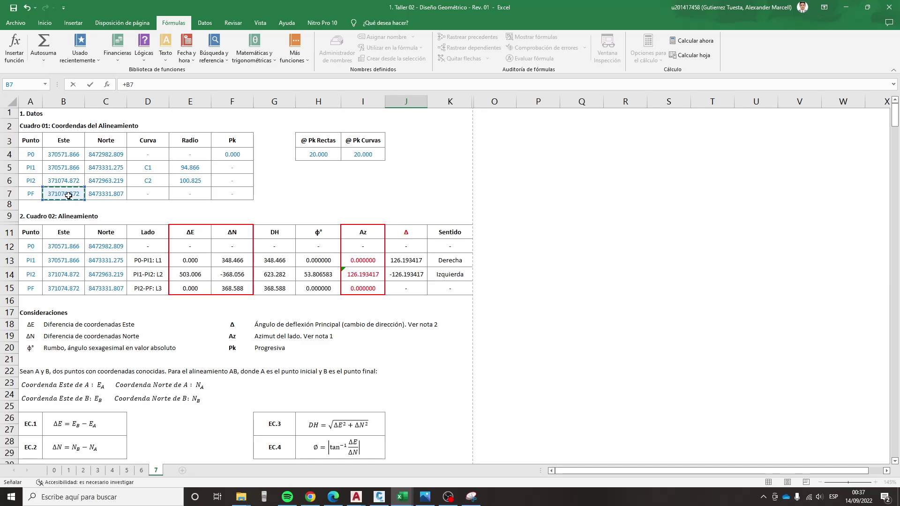
key("Up")
type("+")
scroll(197, 225, "down", 12)
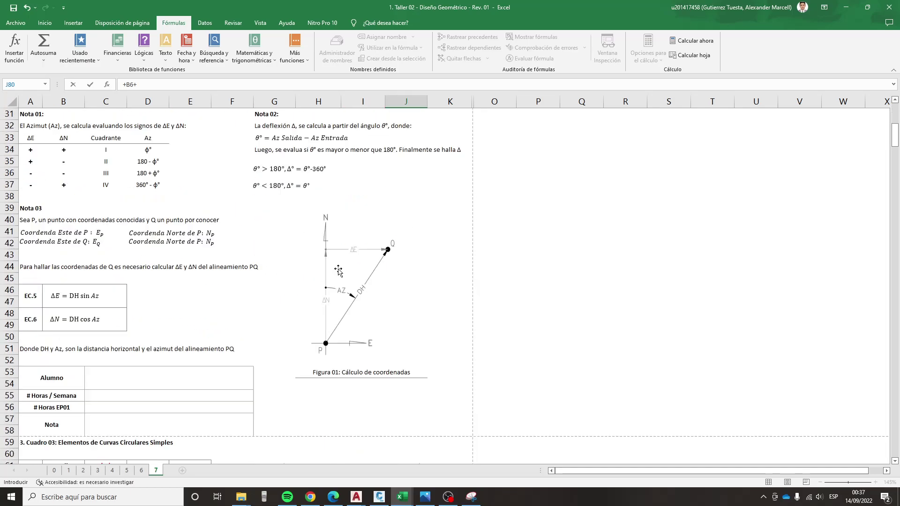
scroll(358, 281, "down", 6)
scroll(359, 281, "down", 3)
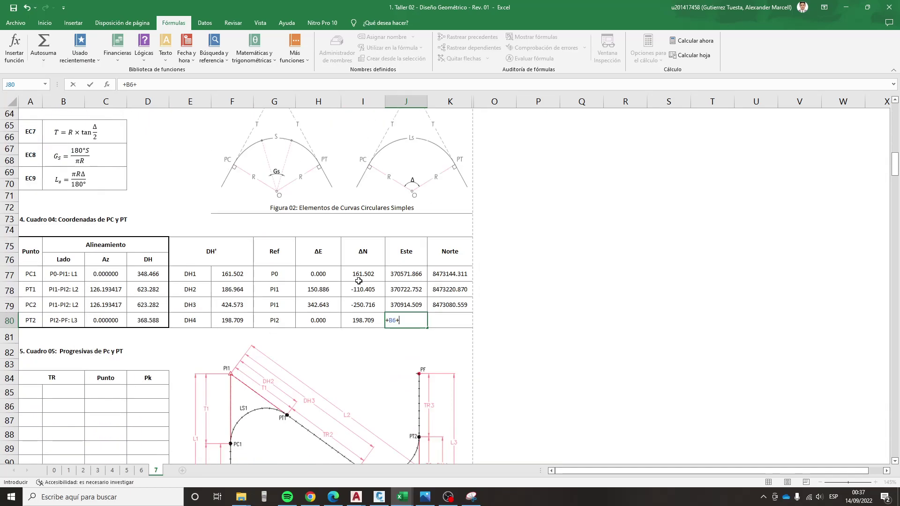
left_click(319, 322)
key("Return")
- Enter =+C6+I80 in K80 for PT2's Norte of 8473161.928, then review the formula
key("Up")
key("Right")
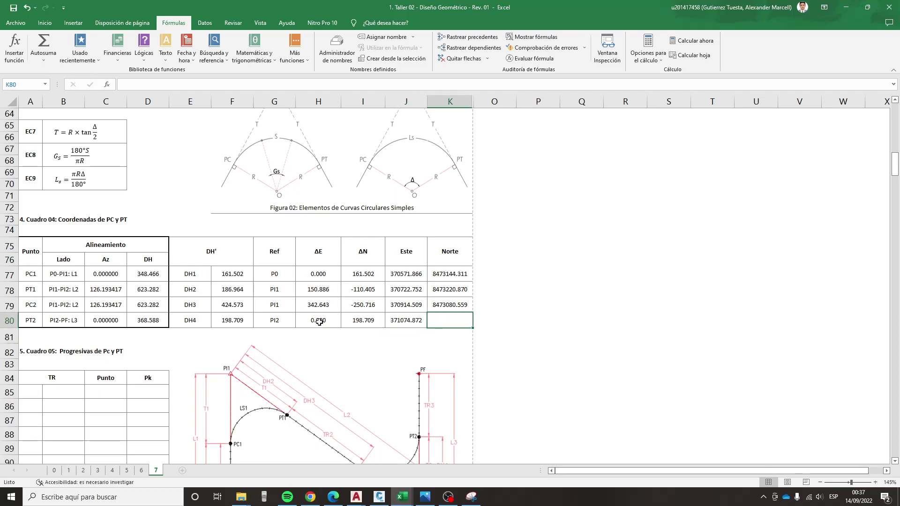
type("+C6+")
key("Left")
key("Left")
key("Return")
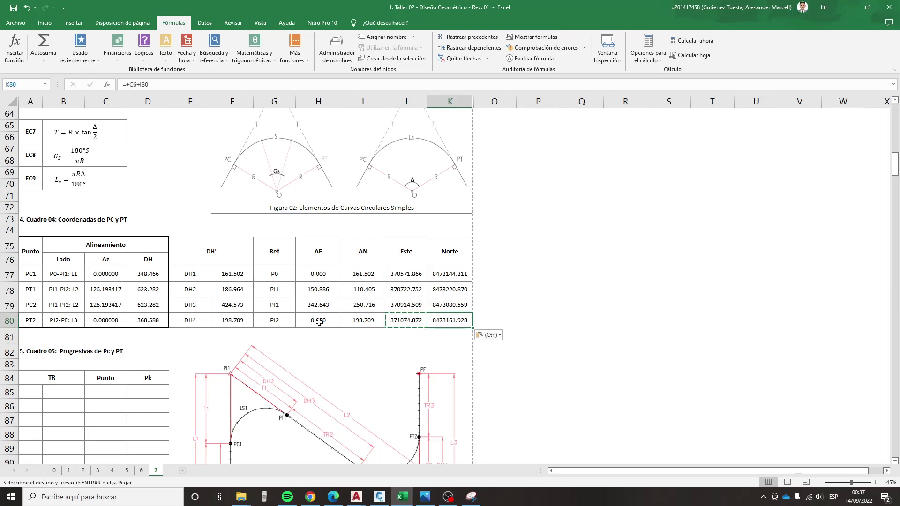
key("Up")
key("F2")
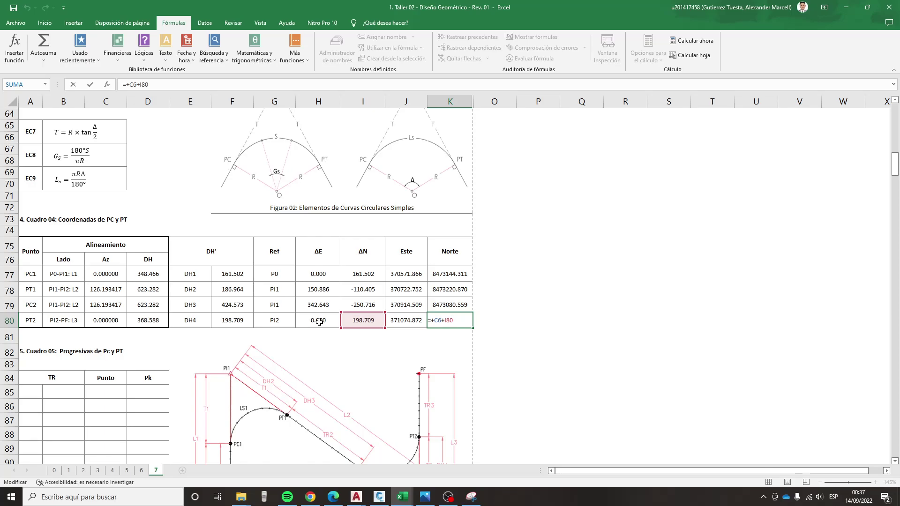
key("Escape")
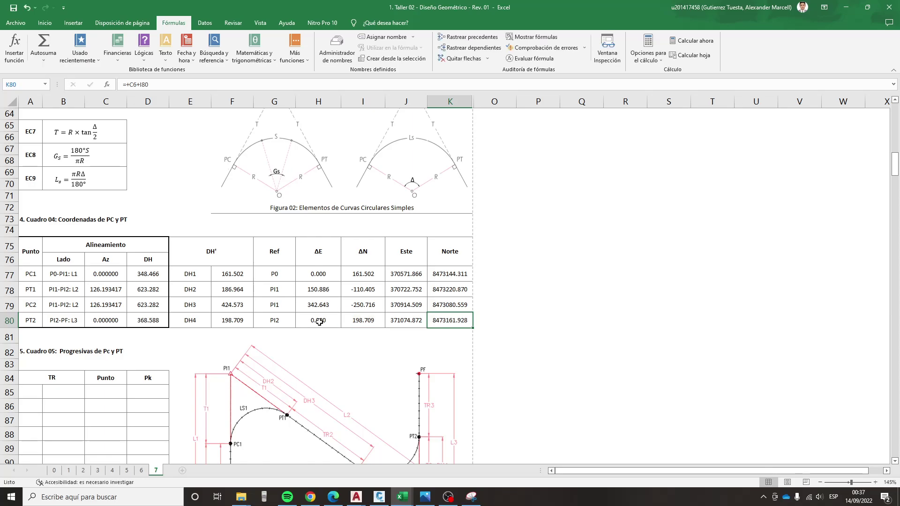
- Apply all borders to the Cuadro 04 table A75:D80
left_click(35, 280)
left_click_drag(35, 282, 33, 321)
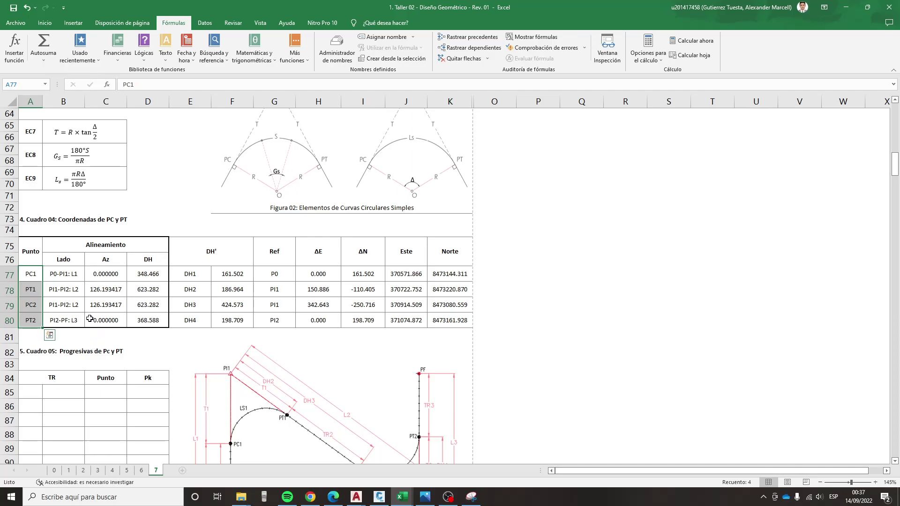
left_click_drag(31, 246, 149, 321)
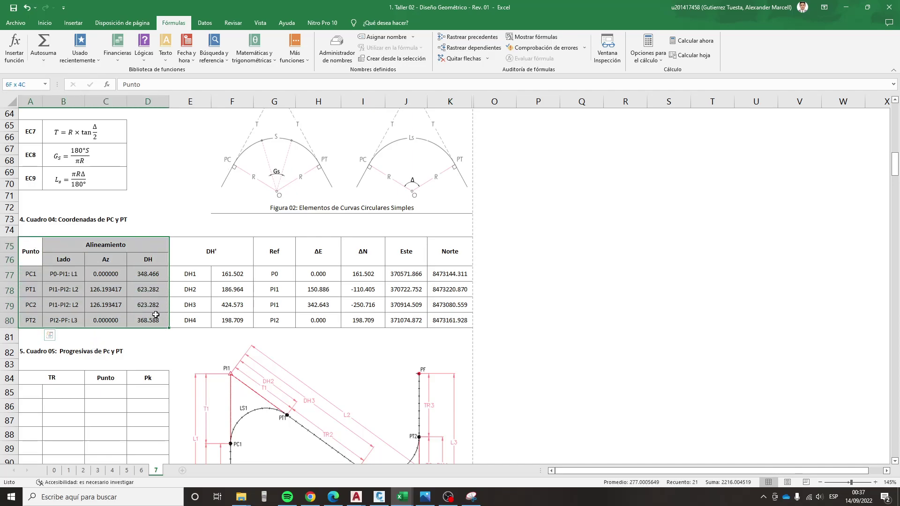
left_click(44, 23)
left_click(140, 55)
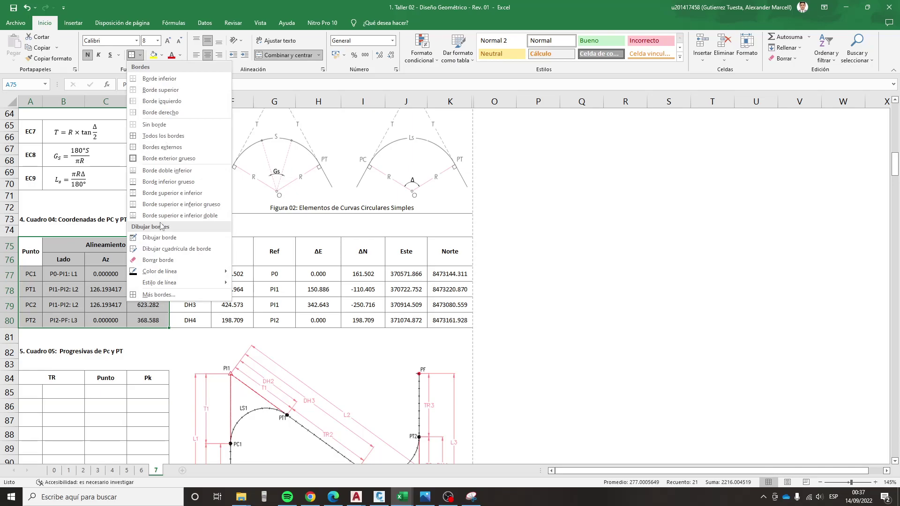
mouse_move(170, 271)
left_click(236, 302)
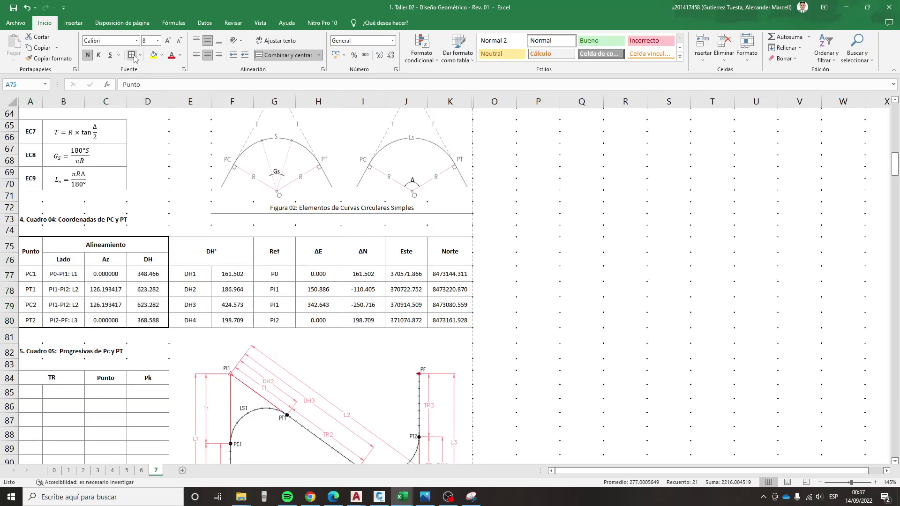
left_click(141, 55)
left_click(163, 132)
left_click(382, 264)
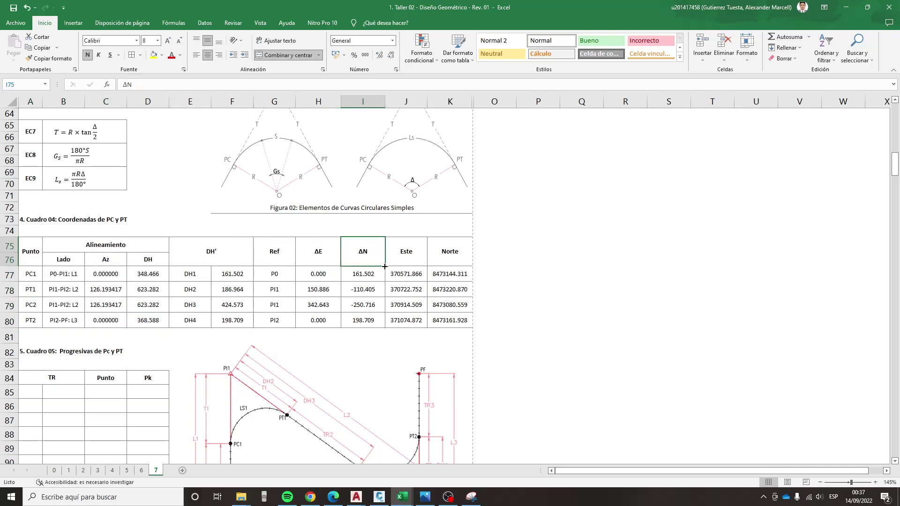
- Scroll down to Cuadro 05 and select its first TR cell, A85
left_click(492, 333)
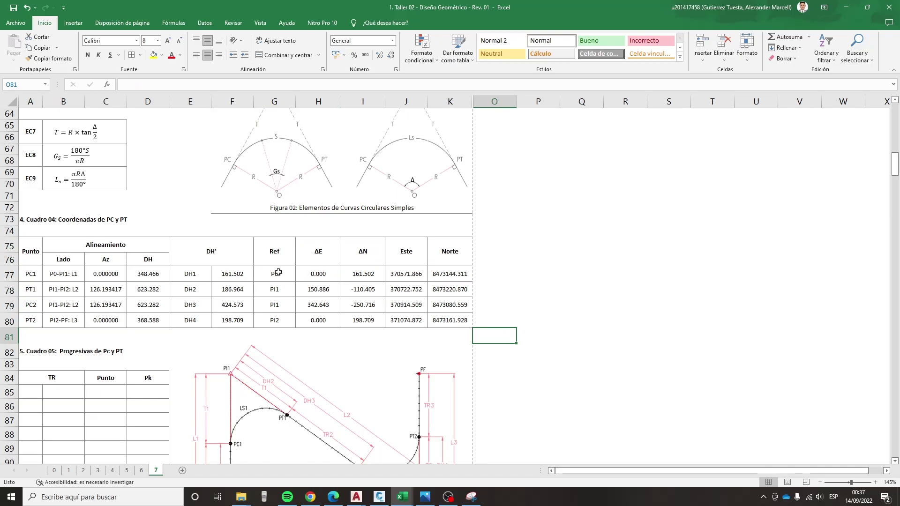
scroll(254, 266, "down", 2)
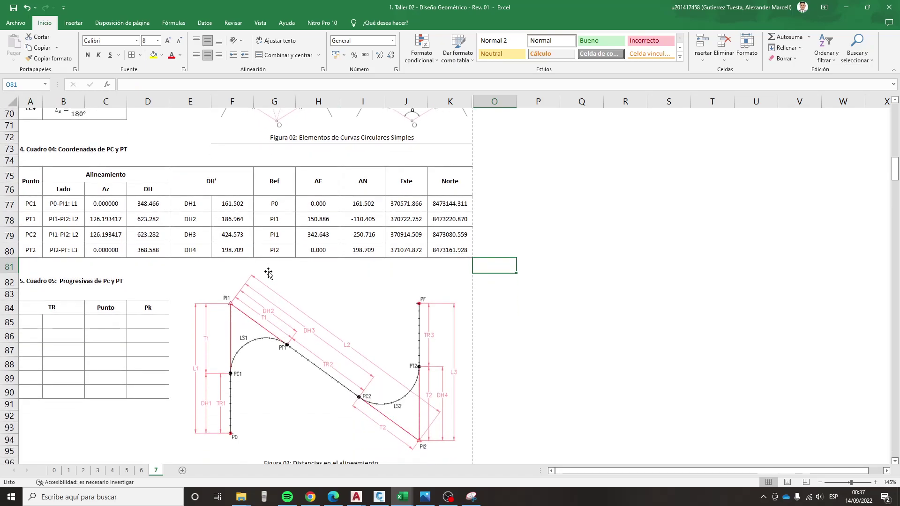
scroll(268, 273, "down", 1)
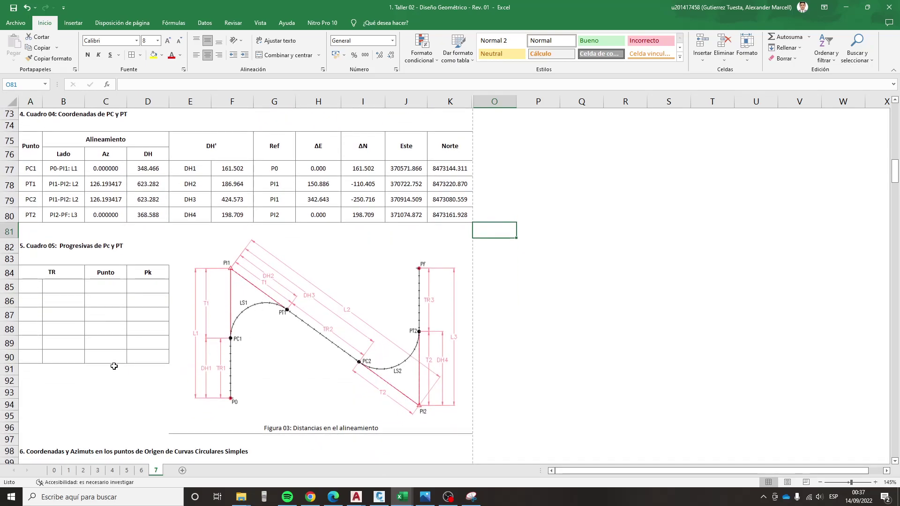
left_click(31, 288)
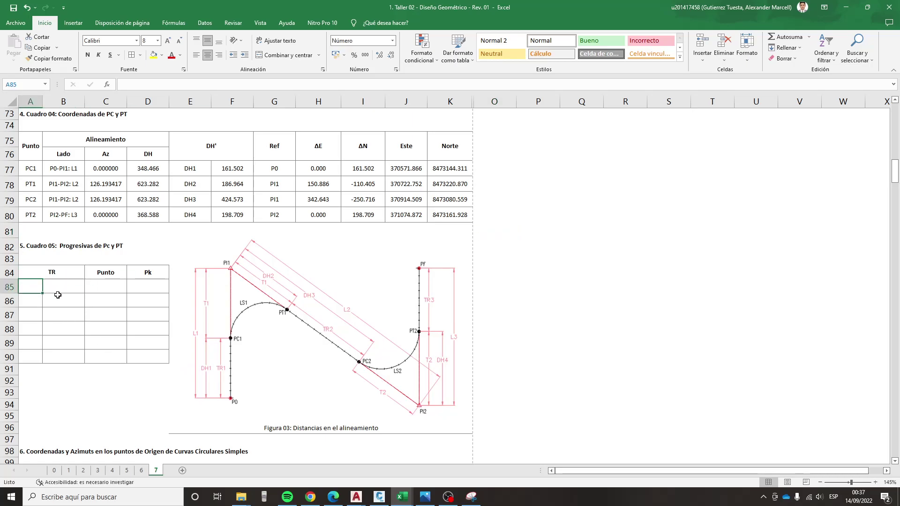
- Label A85 TR1 and fill the TR numbering down the column
type("TR1")
key("Return")
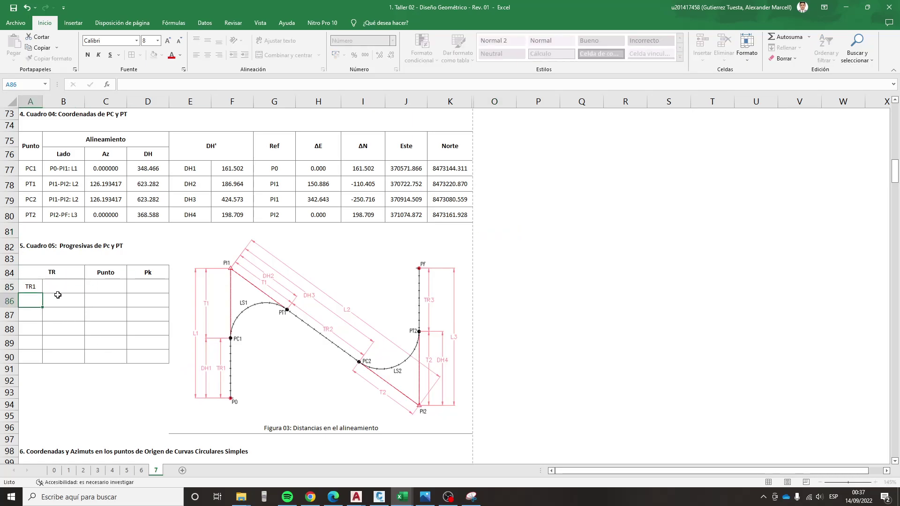
type("TR2")
left_click(30, 286)
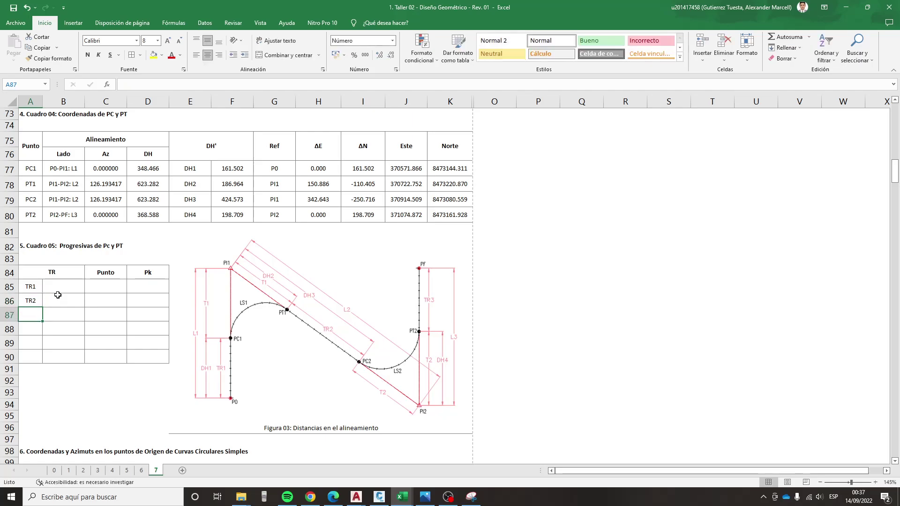
left_click_drag(42, 293, 37, 330)
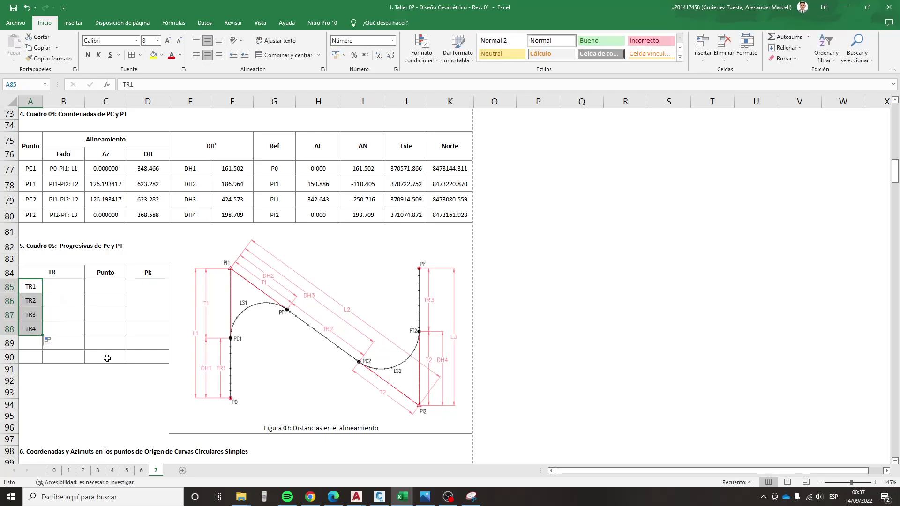
- Replace the last three TR cells A88:A90 with dashes, then bring up Windows search
left_click(30, 328)
type("-")
key("Return")
type("-")
key("Return")
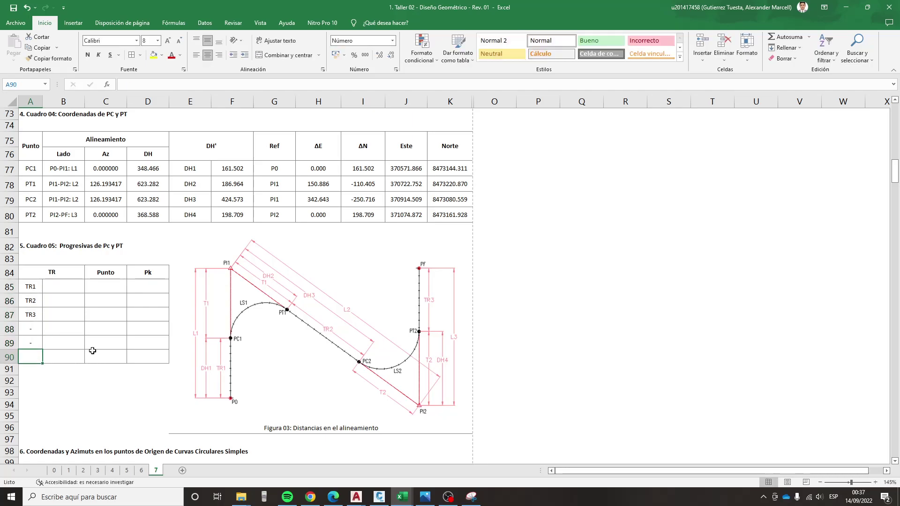
type("-")
key("Return")
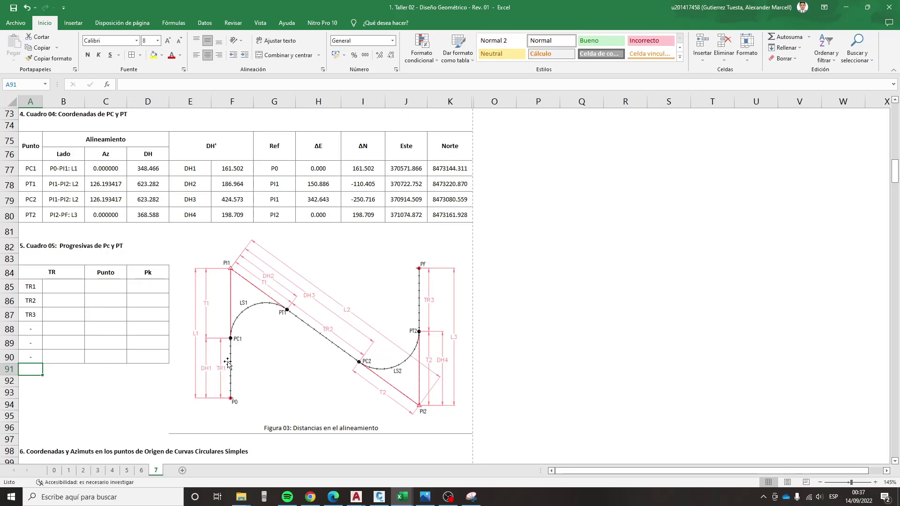
left_click(602, 341)
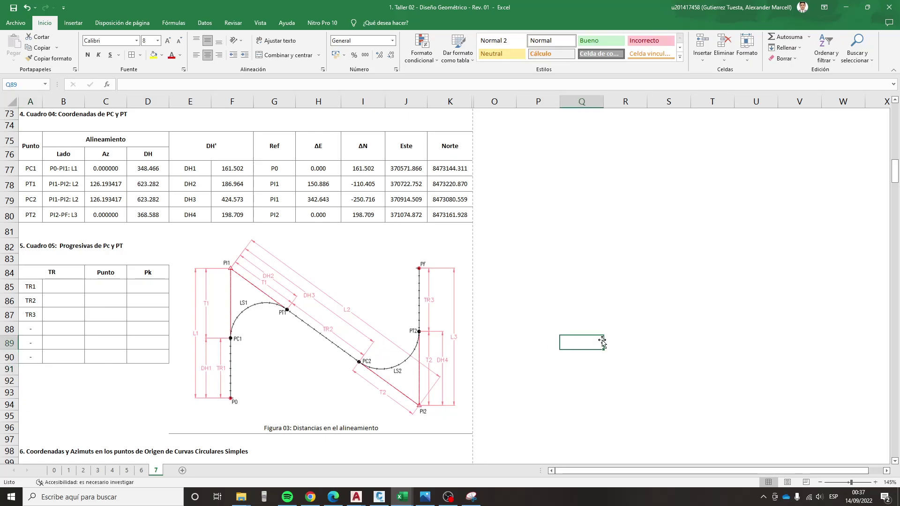
key("super")
- Launch Snipping Tool with 'rec' and snip the Figura 03 alignment figure
type("rec")
key("Return")
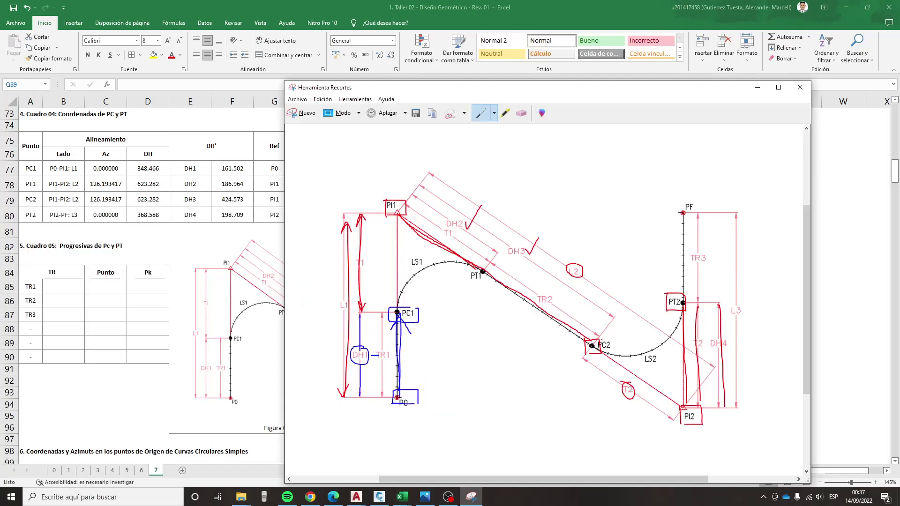
key("ctrl+n")
left_click_drag(183, 227, 471, 427)
- Highlight the P0–PC1, PT1–PC2 and PT2–PF stretches in yellow, then return to Excel at B85
left_click(361, 172)
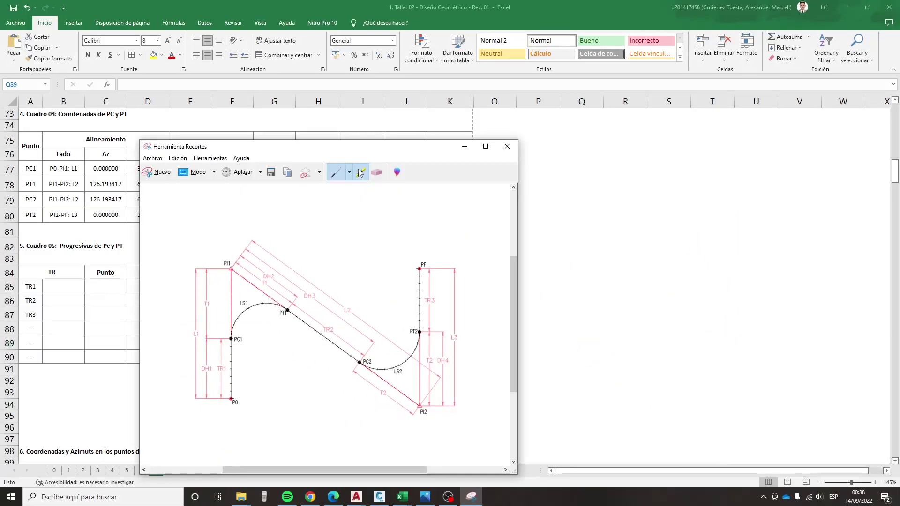
left_click_drag(231, 399, 228, 338)
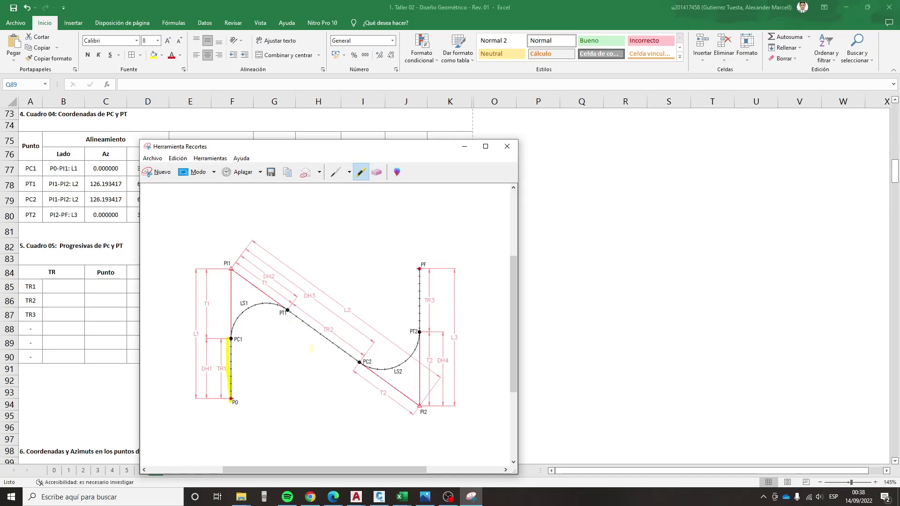
left_click_drag(291, 309, 347, 358)
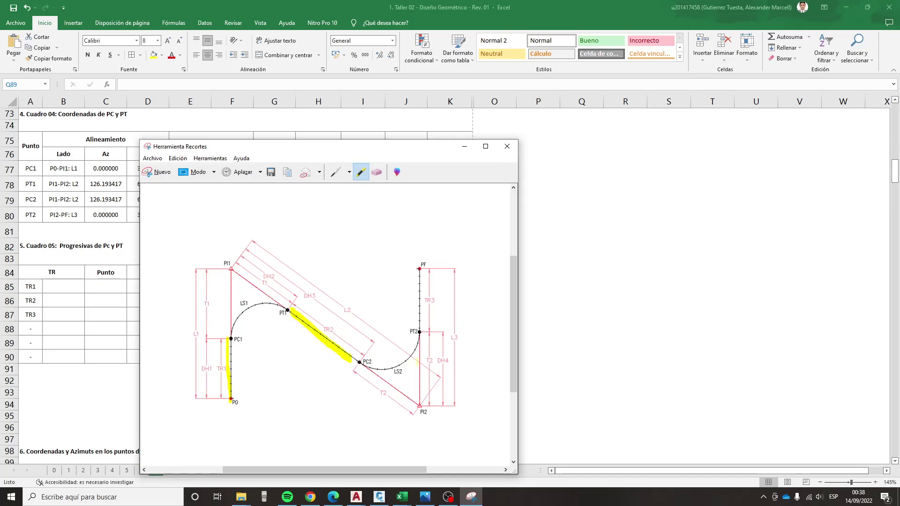
left_click_drag(417, 329, 418, 284)
left_click(571, 196)
left_click(61, 287)
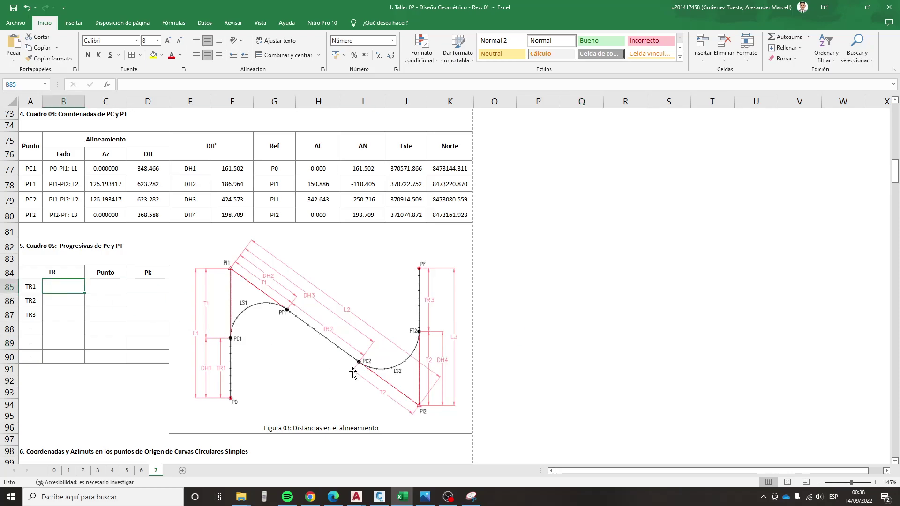
- Enter =F77, =F79-F78 and =D80-F80 in B85:B87, giving 161.502, 237.609 and 169.879
type("+")
left_click(237, 168)
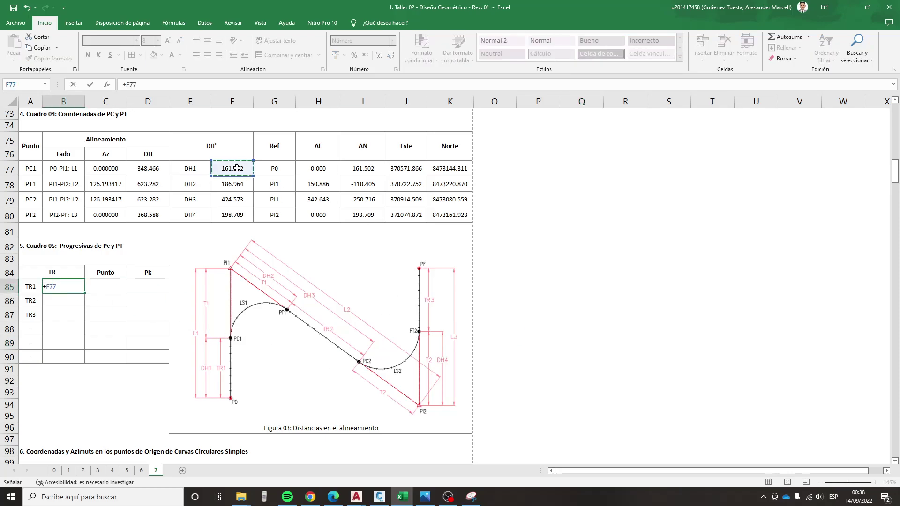
key("Return")
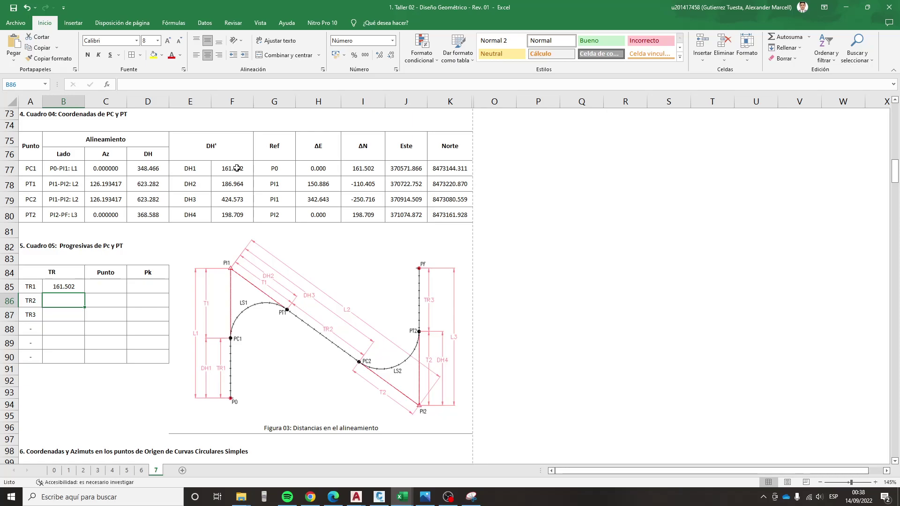
type("+")
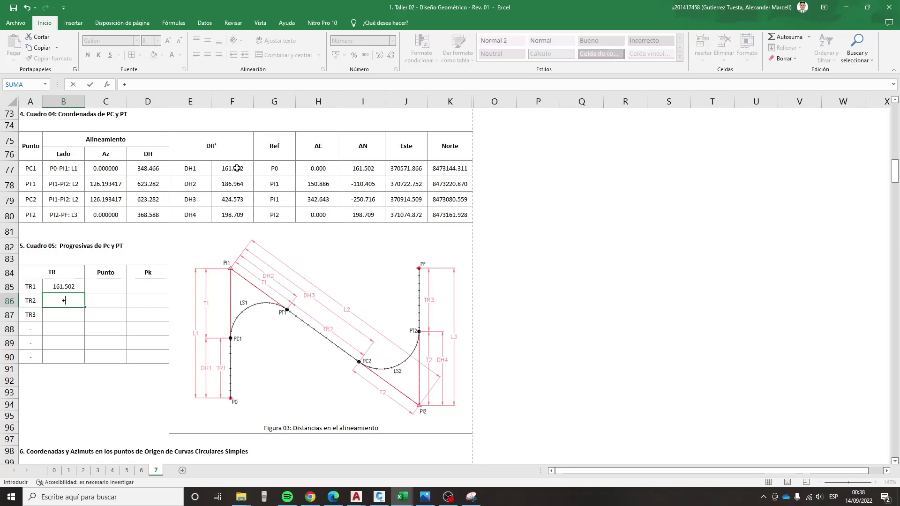
left_click(235, 197)
type("-")
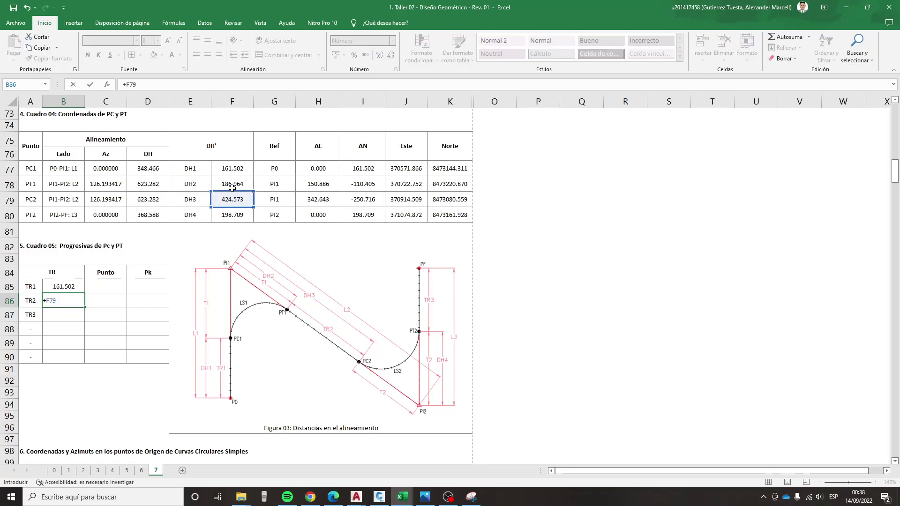
left_click(241, 181)
key("Return")
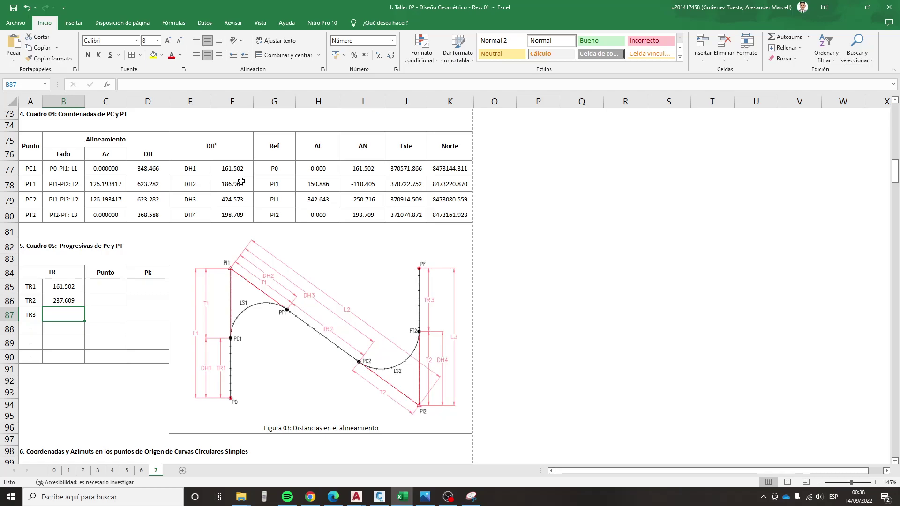
type("+")
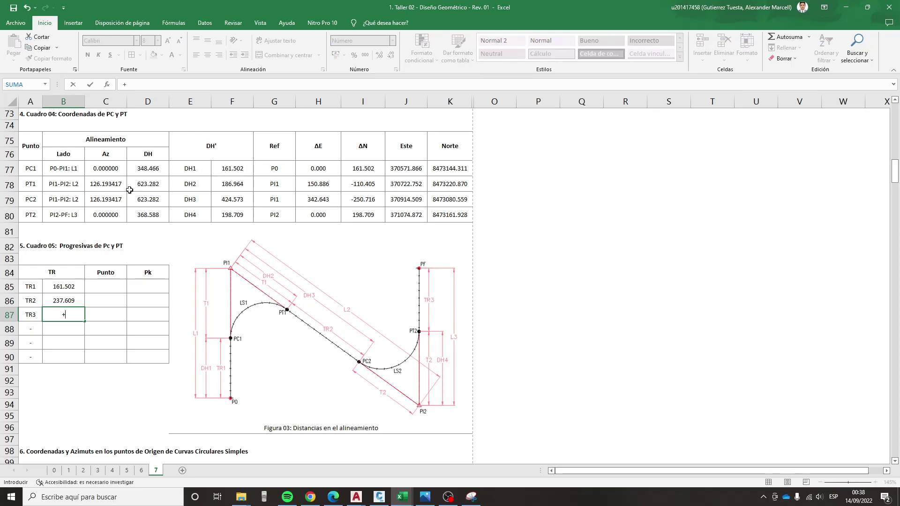
left_click(148, 217)
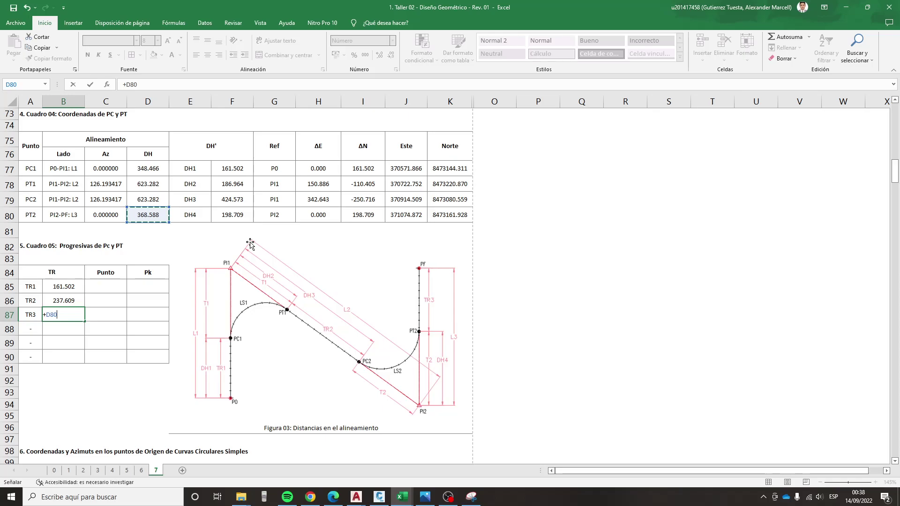
type("-")
left_click(232, 216)
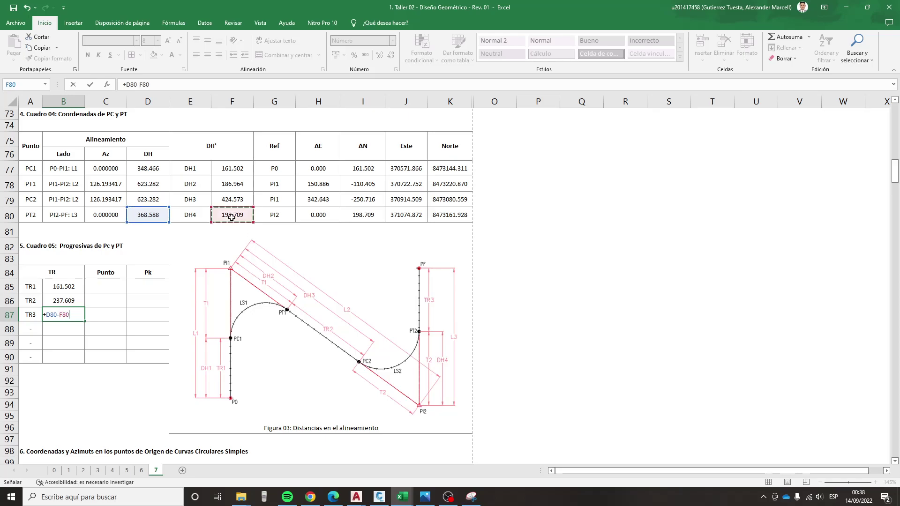
key("Return")
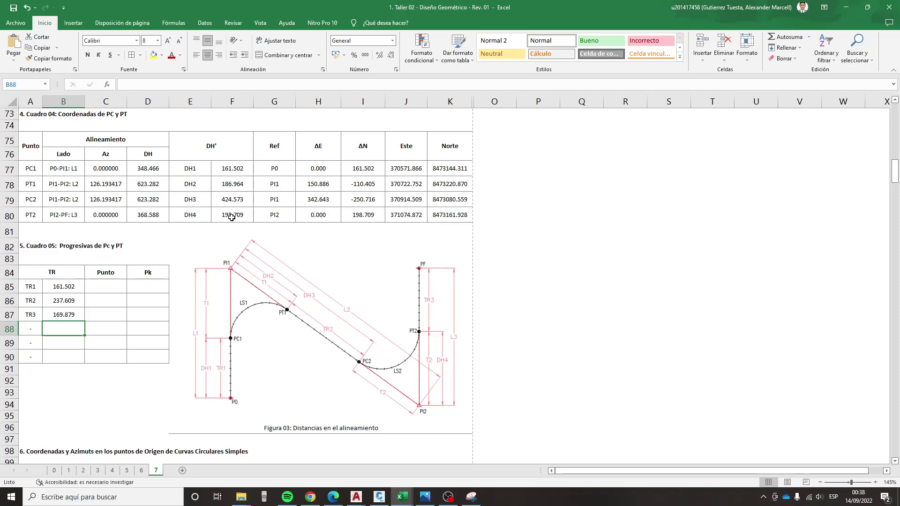
key("Up")
- Enter P0, PC1 and PT1 as the first three Punto entries starting at C85
key("Right")
key("Up")
key("Right")
key("Up")
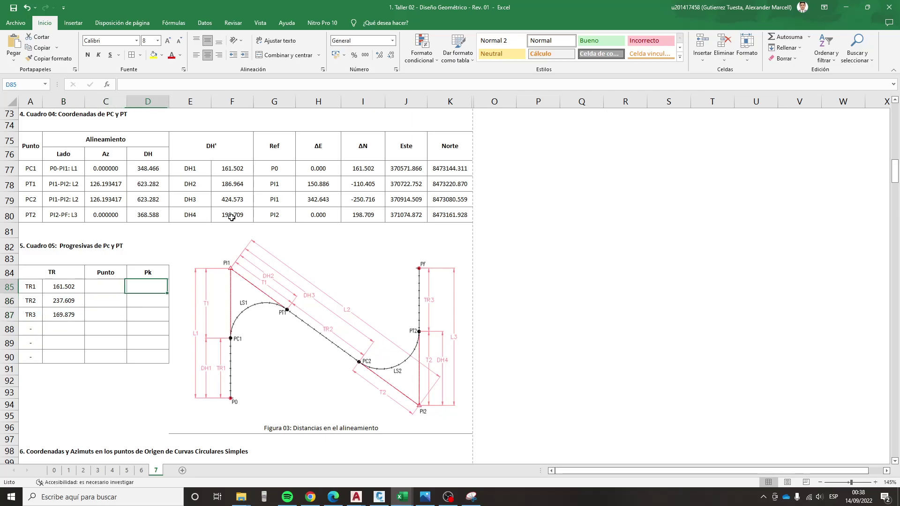
key("Up")
key("Left")
key("Down")
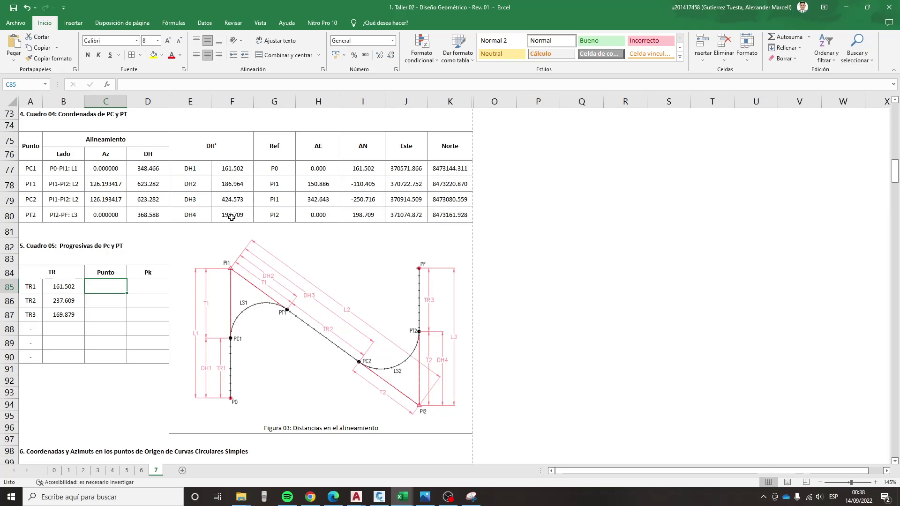
type("P0")
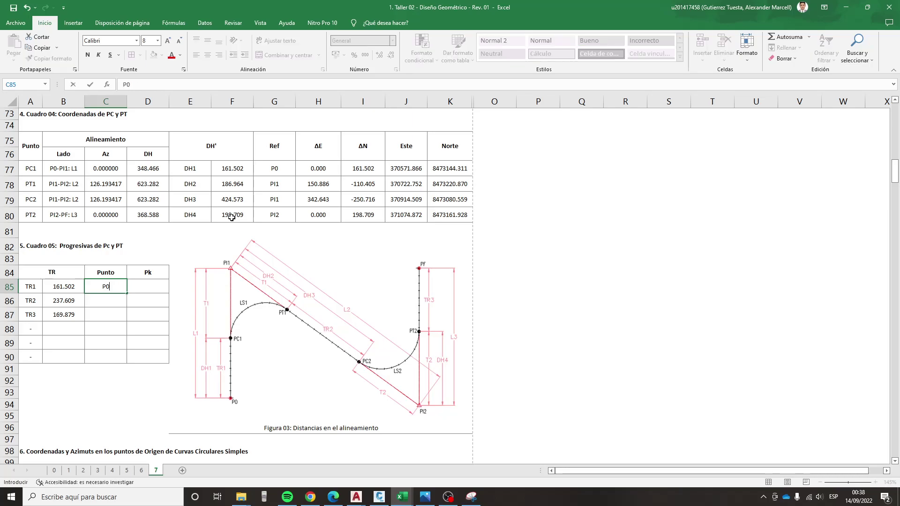
key("Return")
type("PC1")
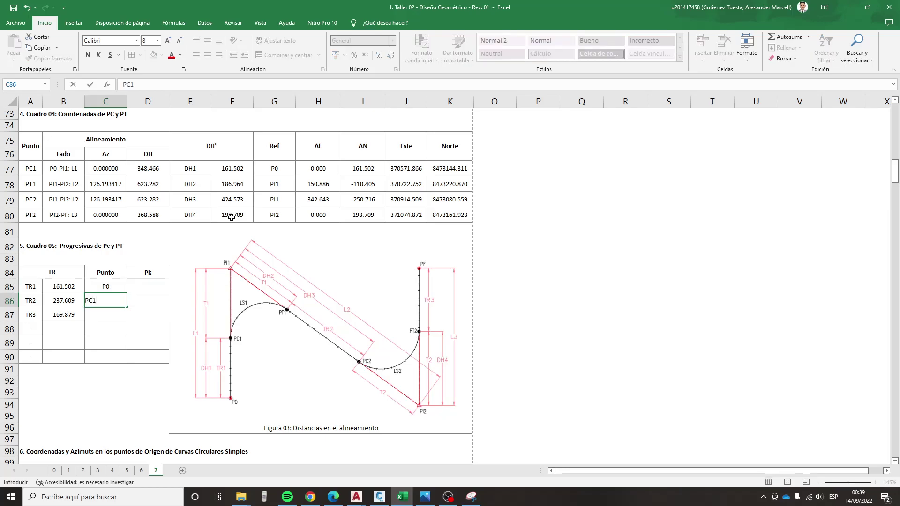
key("Return")
type("PT")
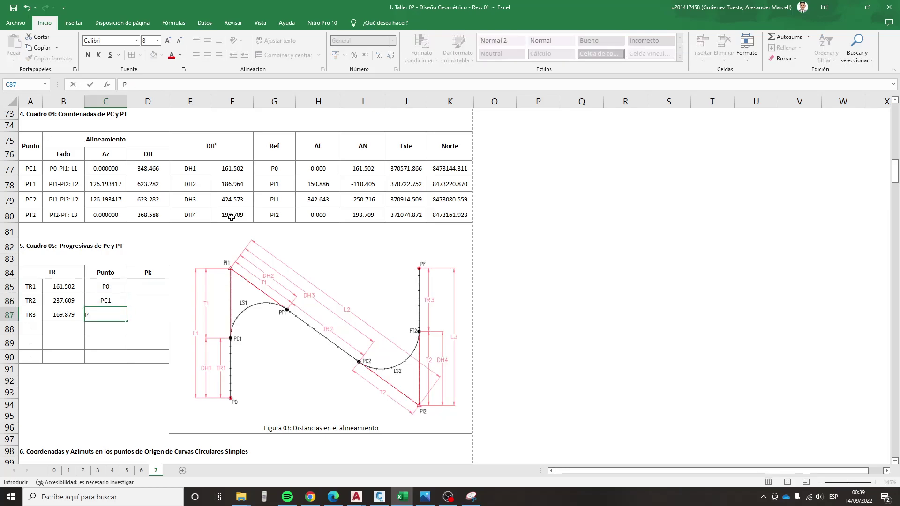
type("1")
key("Return")
- Add PC2, PT2 and PF in C88:C90, then bring the annotated snip back up
type("P")
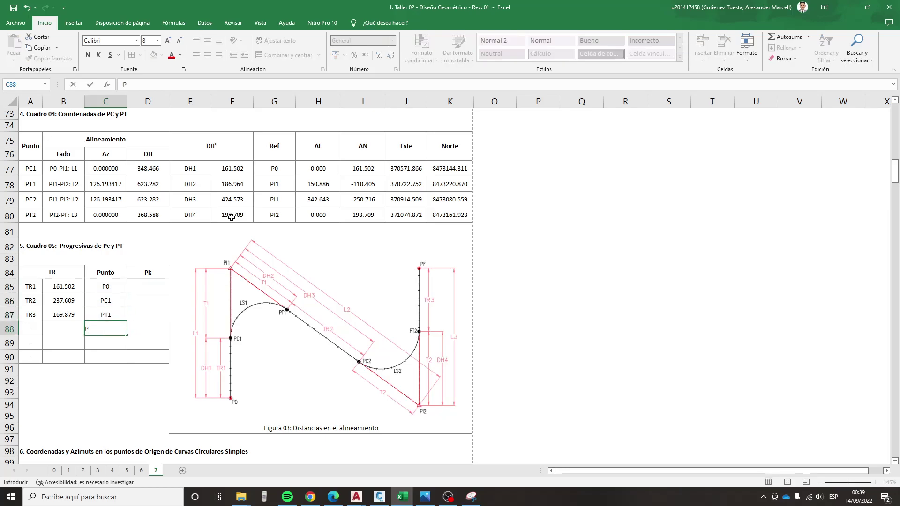
type("C2")
key("Return")
type("PT2")
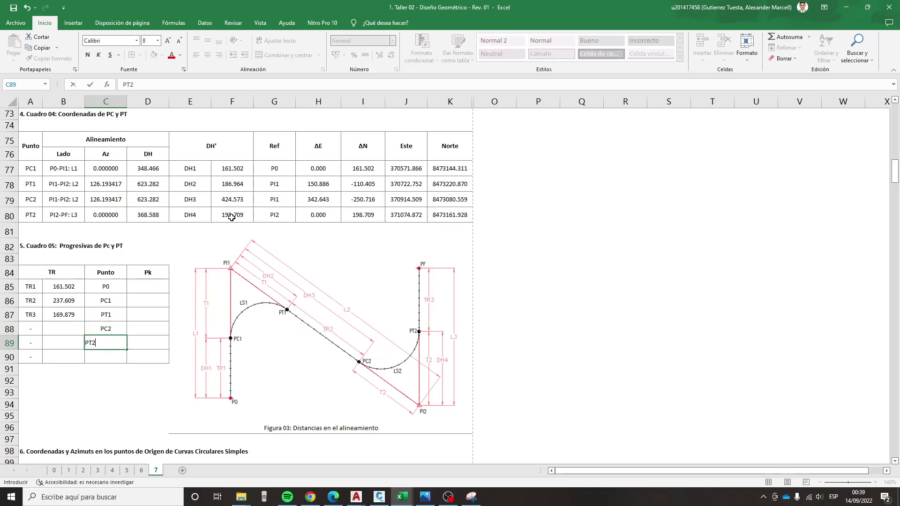
key("Return")
type("P")
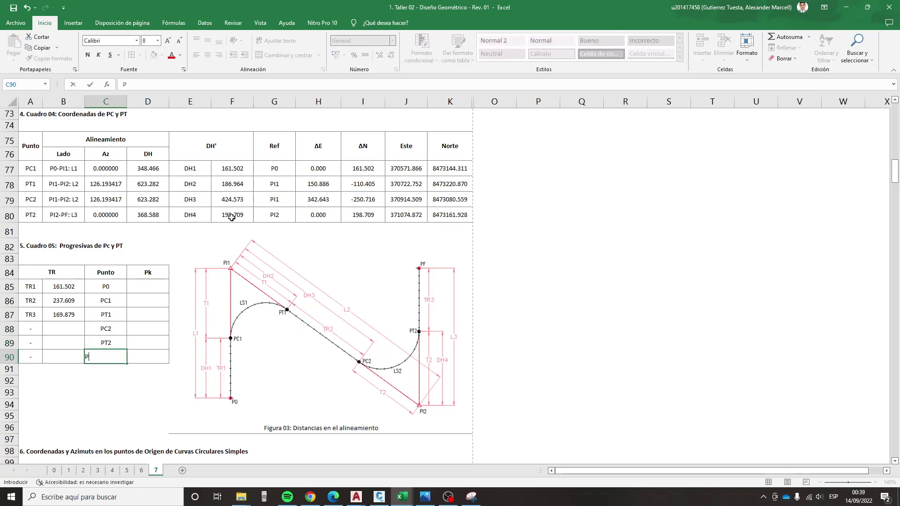
type("F")
key("Return")
left_click_drag(112, 287, 112, 357)
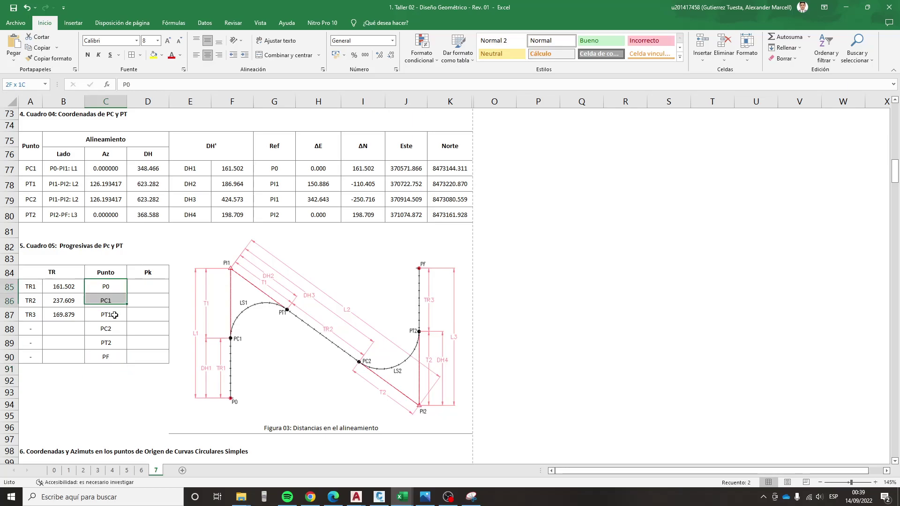
left_click(538, 343)
left_click(471, 496)
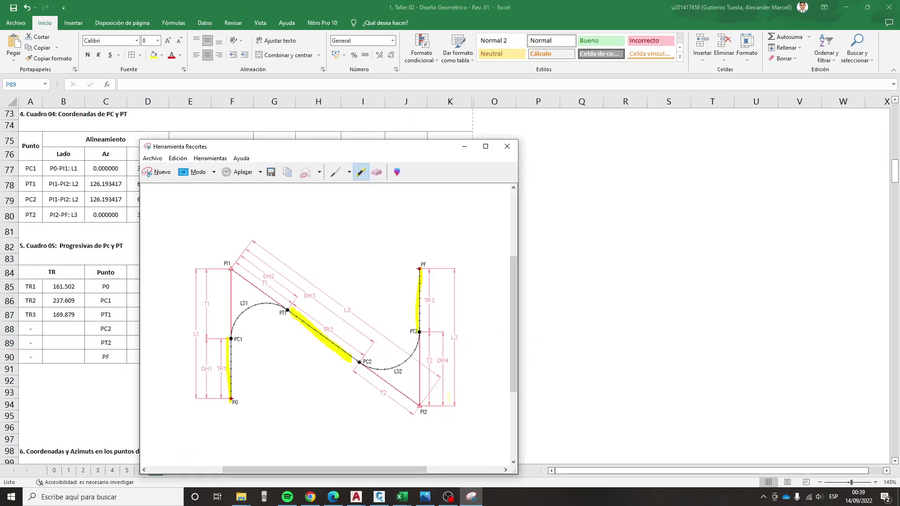
- Move the snip aside, switch to the blue pen, and label P0 as 0+000
left_click_drag(311, 149, 552, 155)
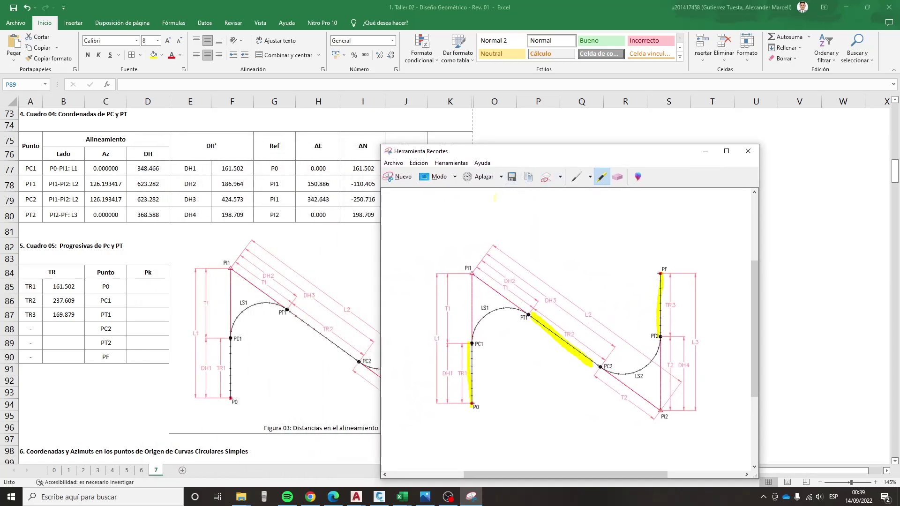
left_click(590, 176)
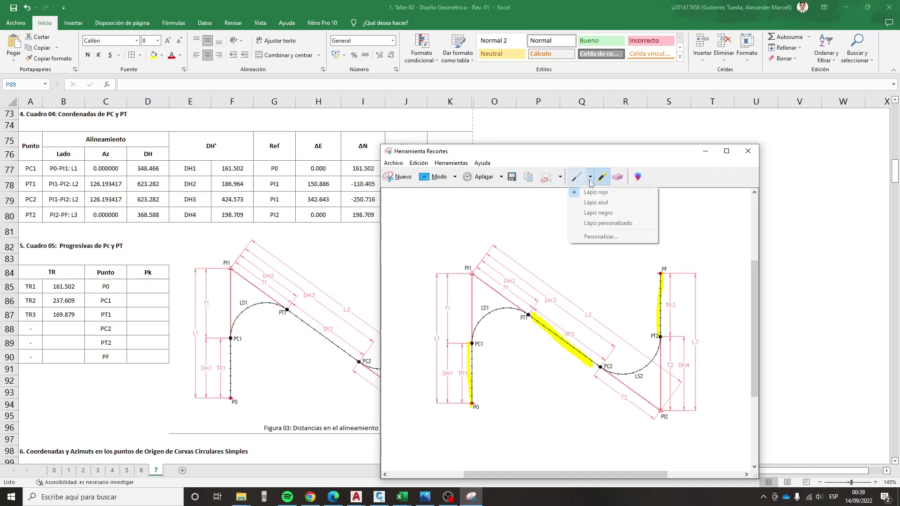
left_click(604, 202)
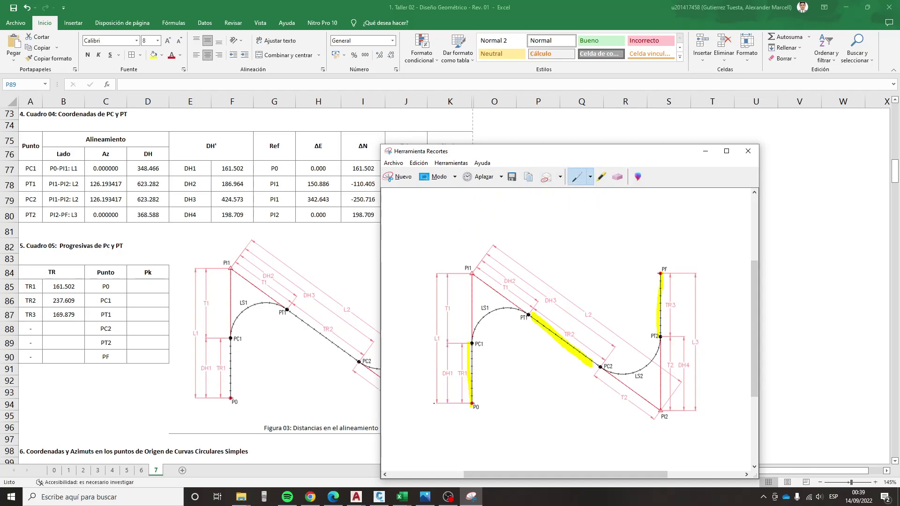
mouse_move(428, 402)
left_mouse_down()
mouse_move(501, 400)
mouse_move(506, 418)
left_mouse_up()
left_click_drag(526, 412, 525, 414)
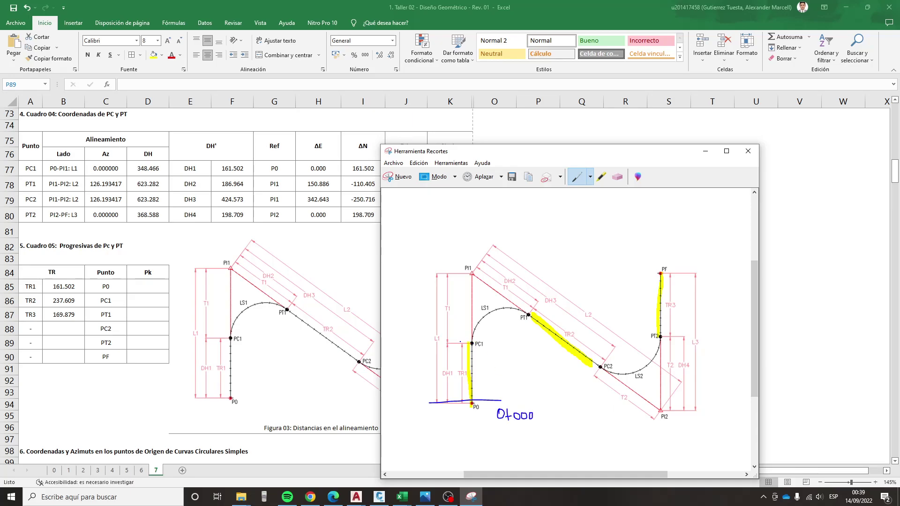
- Mark PT1, PT2 and PC1 and circle P0 in blue, then return to Excel
left_click_drag(534, 306, 526, 322)
left_click_drag(652, 337, 670, 336)
left_click_drag(488, 344, 496, 339)
left_click_drag(475, 411, 479, 401)
left_click(147, 286)
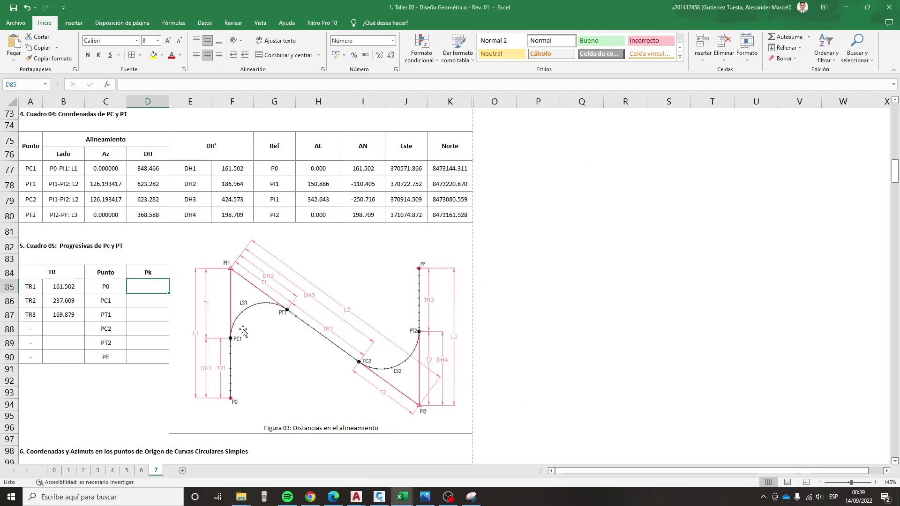
- Give P0 a Pk of 0 in D85 and PC1 =D85+B85 (161.502), then reopen the snip
type("0")
key("Return")
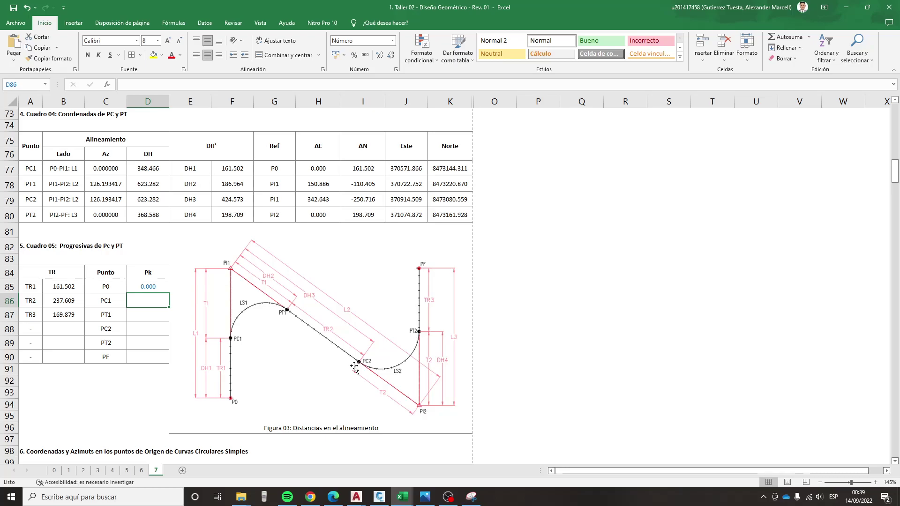
type("+")
key("Up")
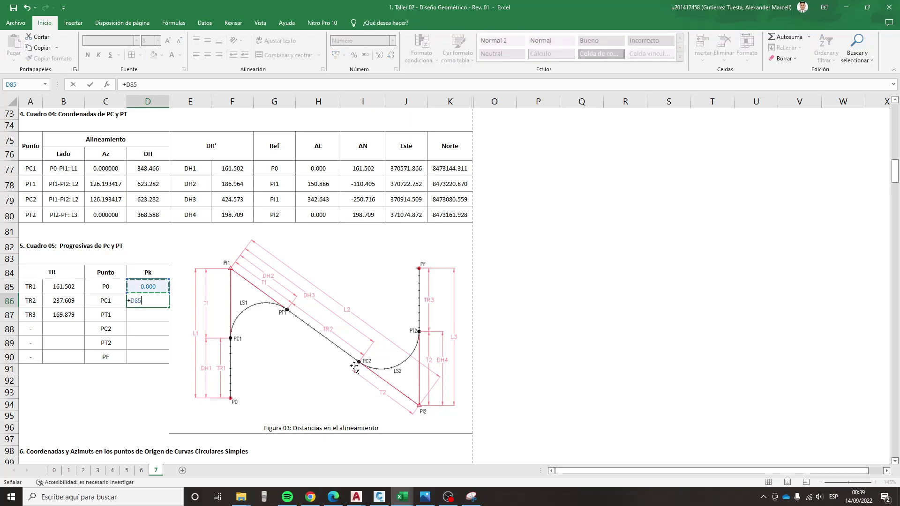
type("+")
key("Left")
key("Left")
key("Up")
key("Return")
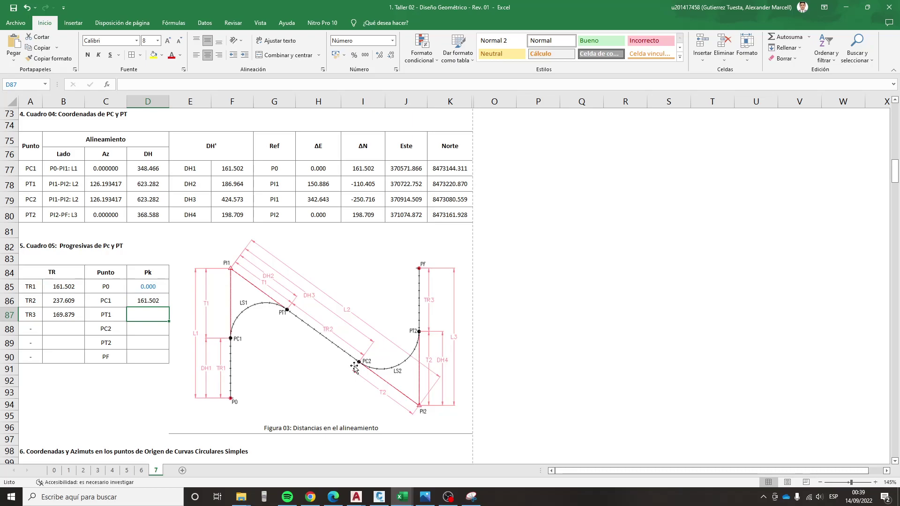
left_click(471, 497)
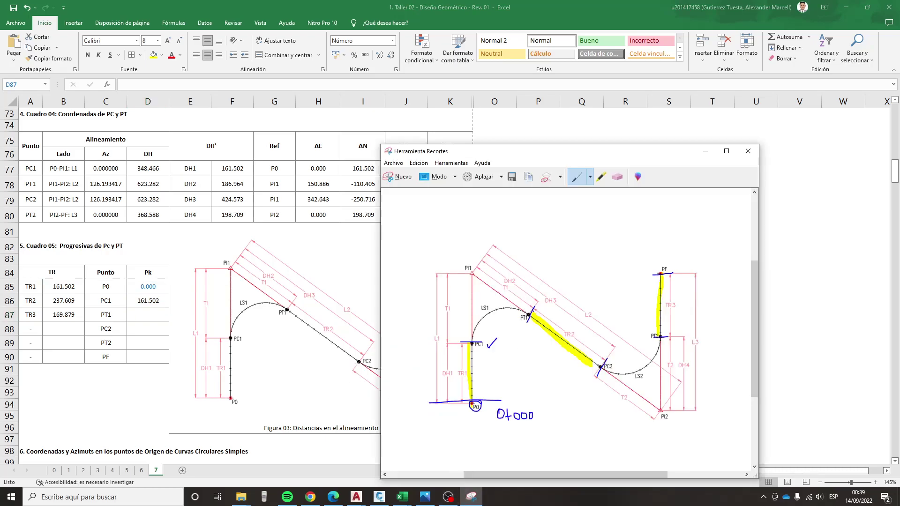
- Box PT1 and PC1 in blue and highlight the LS1 curve in yellow, then return to Excel
left_click_drag(524, 320, 534, 308)
left_click_drag(466, 337, 470, 337)
left_click(601, 176)
mouse_move(472, 343)
left_mouse_down()
mouse_move(498, 308)
mouse_move(521, 312)
left_mouse_up()
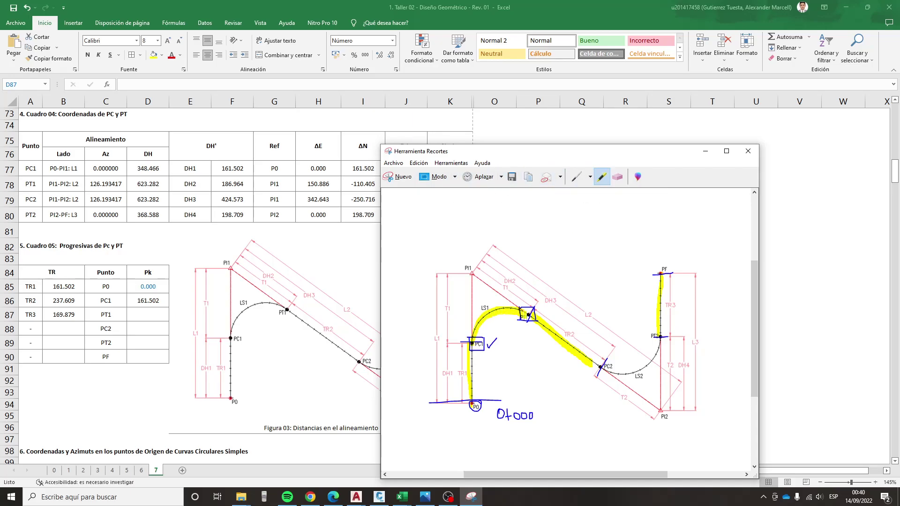
left_click(168, 319)
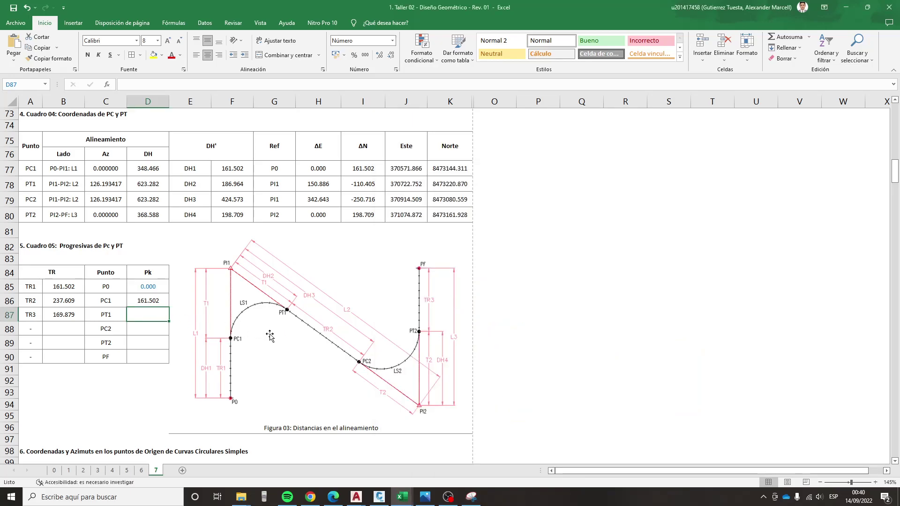
- Enter PT1's Pk in D87 as =D86+E62, PC1's Pk plus curve C1's Ls, giving 370.443
type("+")
key("Up")
type("+")
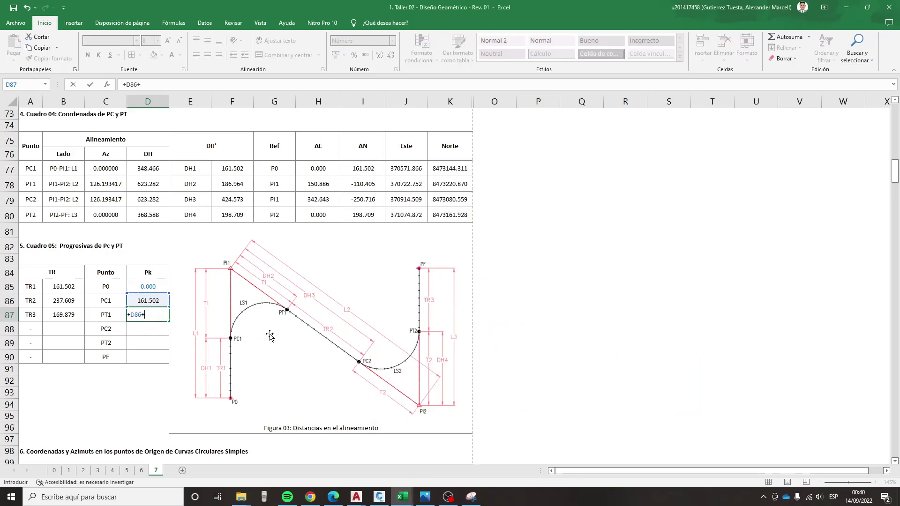
scroll(270, 335, "up", 2)
scroll(235, 328, "up", 4)
scroll(183, 327, "up", 3)
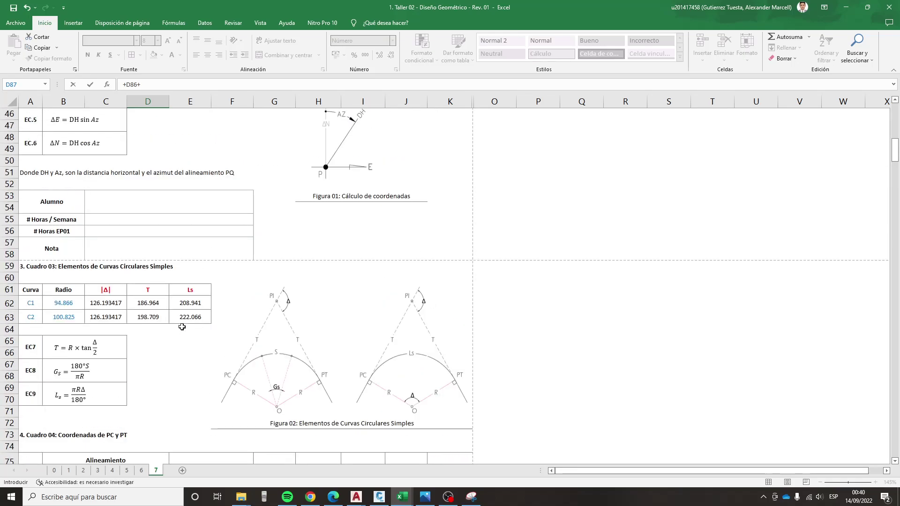
left_click(192, 308)
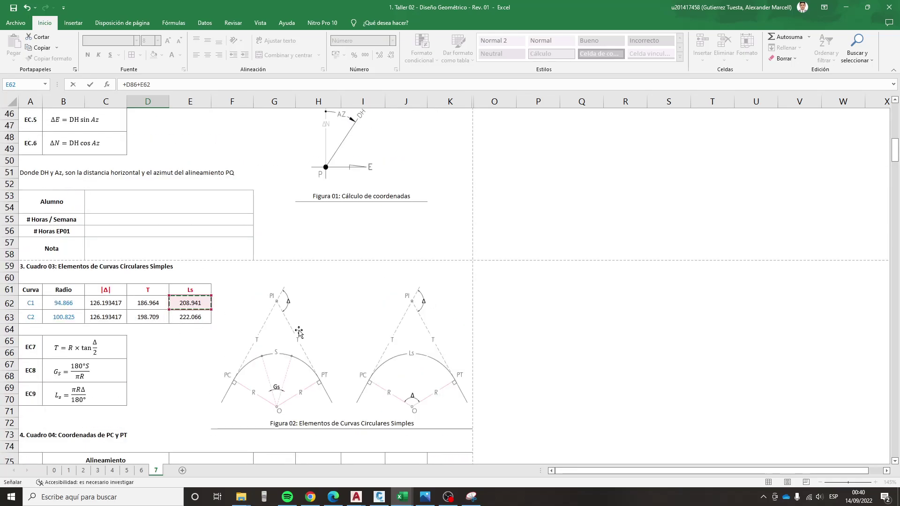
key("Return")
scroll(281, 338, "down", 1)
scroll(192, 356, "down", 1)
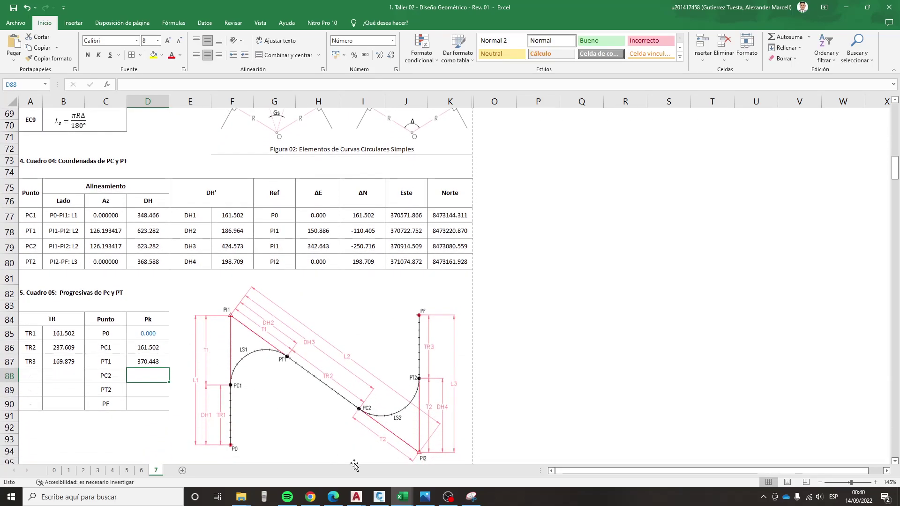
- On the snipped sketch, dismiss the Webex popup, box PC2 and tick PT1 in blue pen
left_click(473, 499)
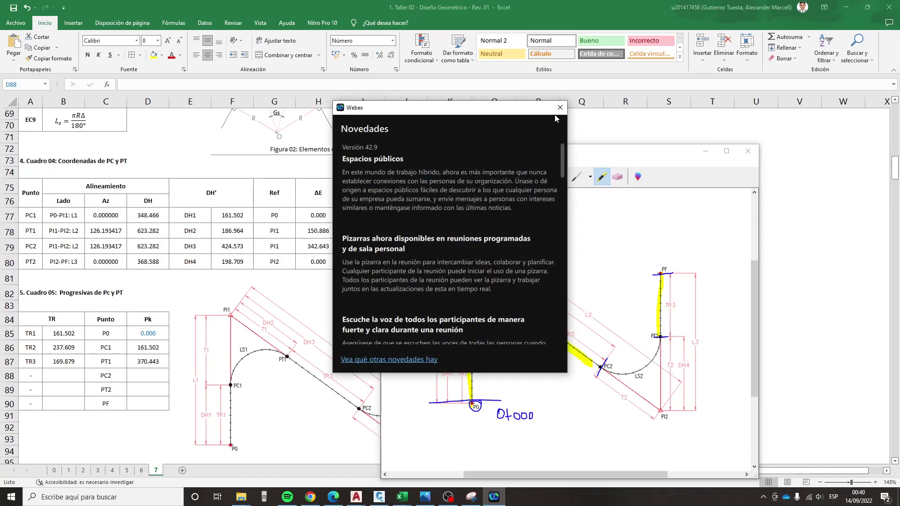
left_click(558, 108)
left_click(576, 177)
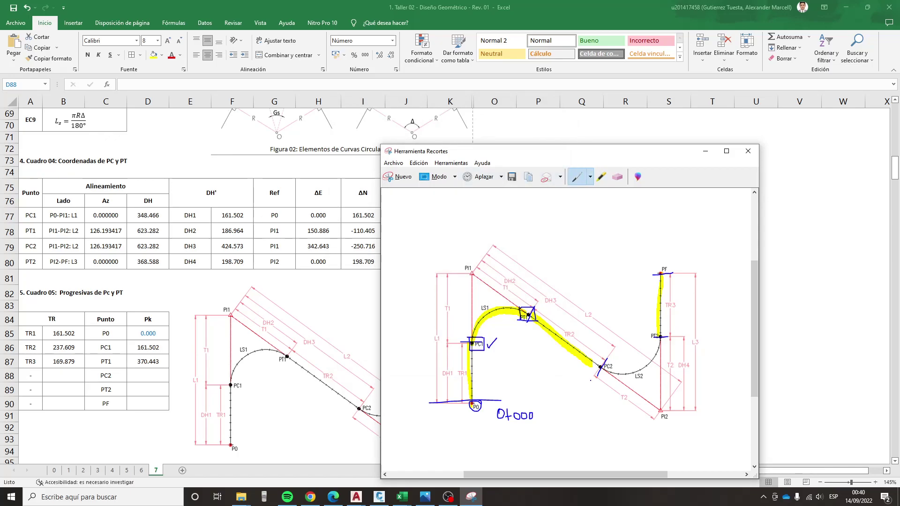
left_click_drag(597, 360, 595, 375)
left_click_drag(534, 310, 541, 304)
- Enter PC2's Pk in D88 as =D87+B86, PT1's Pk plus TR2, giving 608.052
left_click(162, 379)
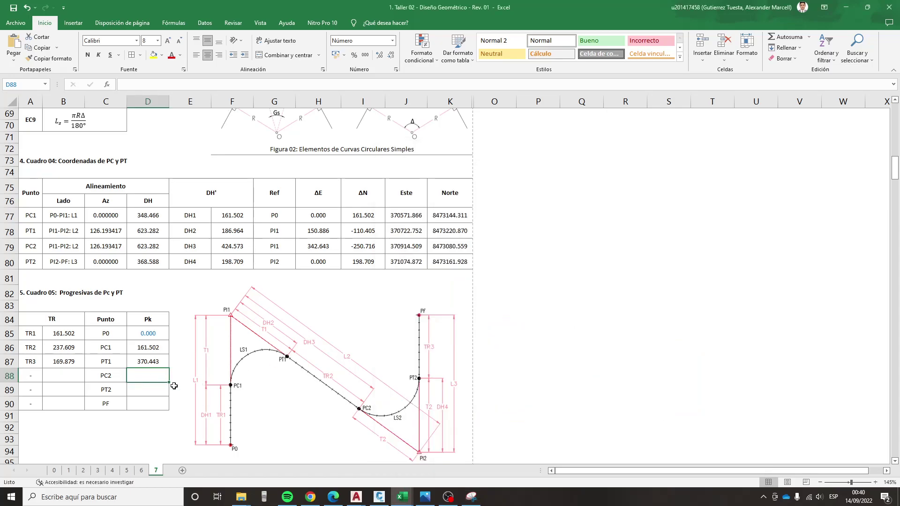
type("+")
key("Up")
type("+")
key("Left")
key("Left")
key("Up")
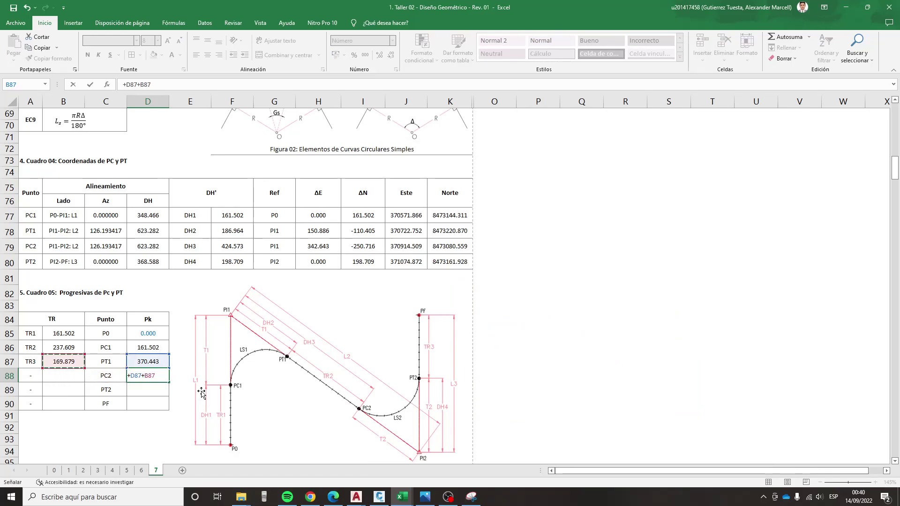
key("Up")
key("Return")
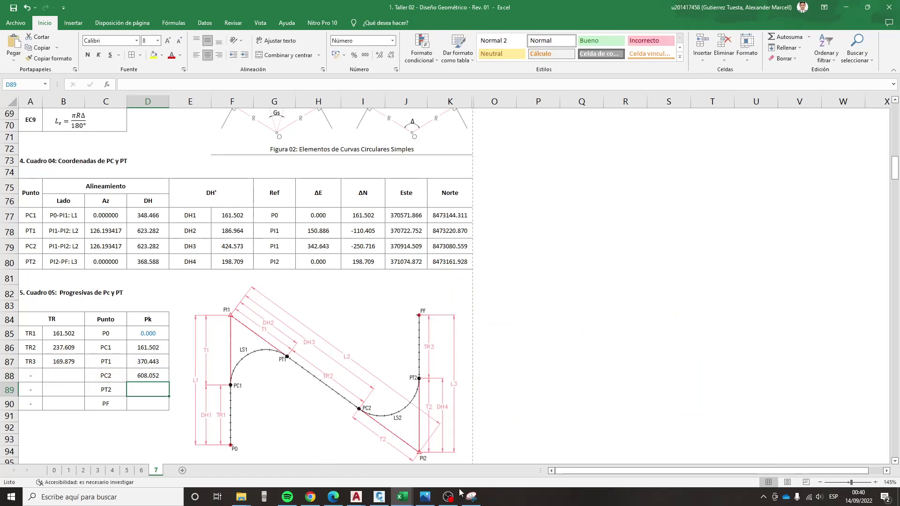
- On the sketch, box the PT2 label in blue and highlight the LS2 curve from PC2 in yellow
left_click(471, 497)
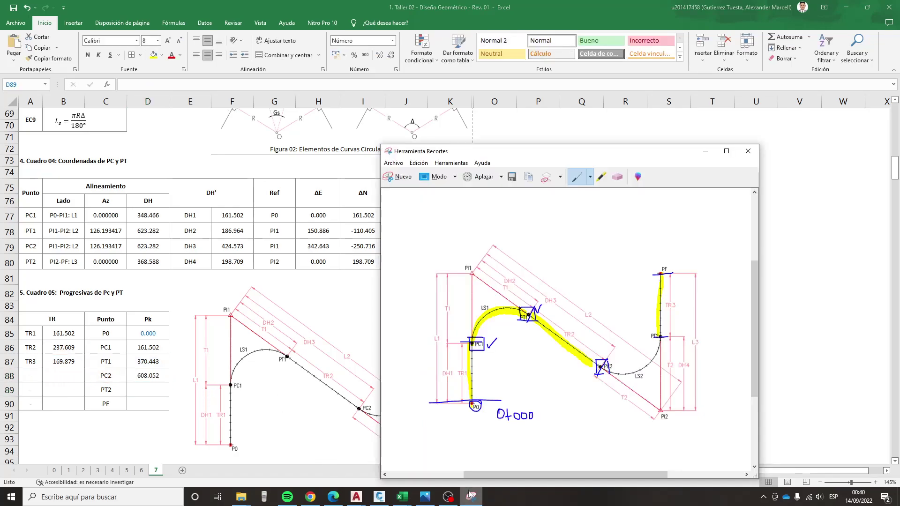
left_click(601, 176)
left_click(576, 177)
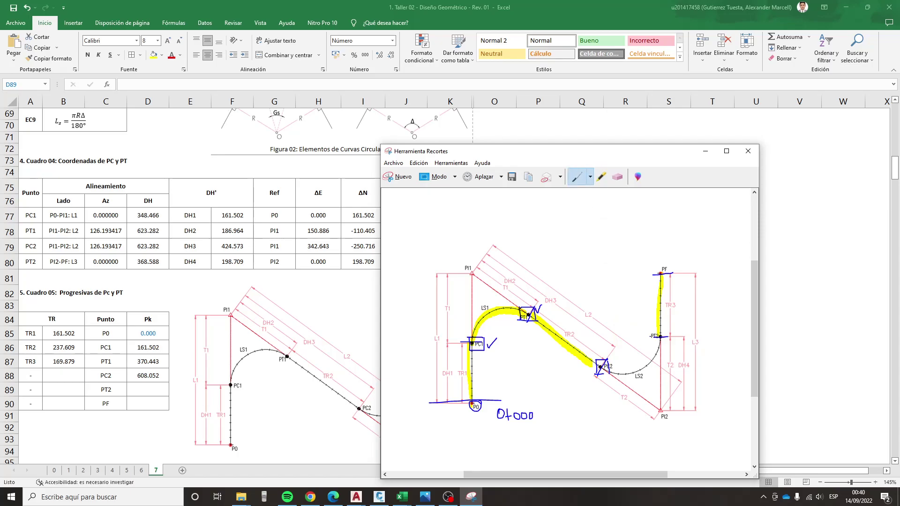
left_click_drag(648, 332, 659, 335)
left_click(602, 177)
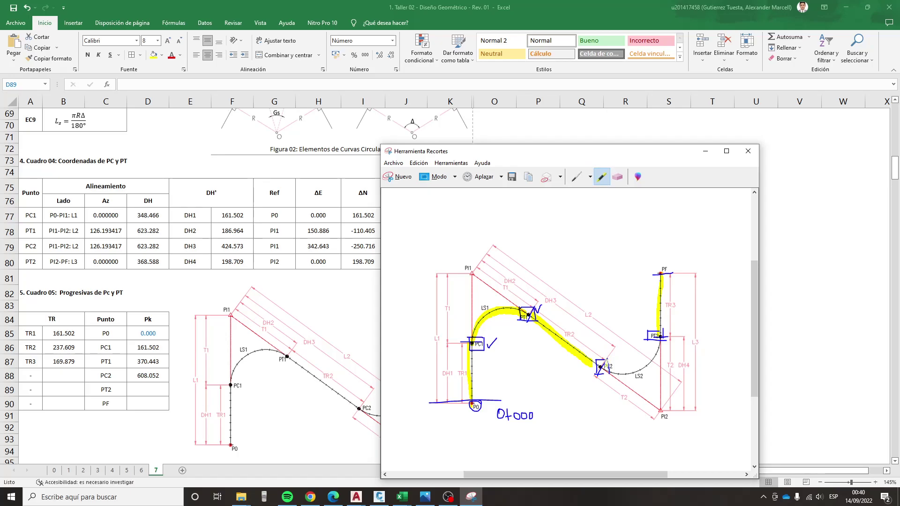
mouse_move(605, 361)
left_mouse_down()
mouse_move(645, 360)
mouse_move(656, 335)
left_mouse_up()
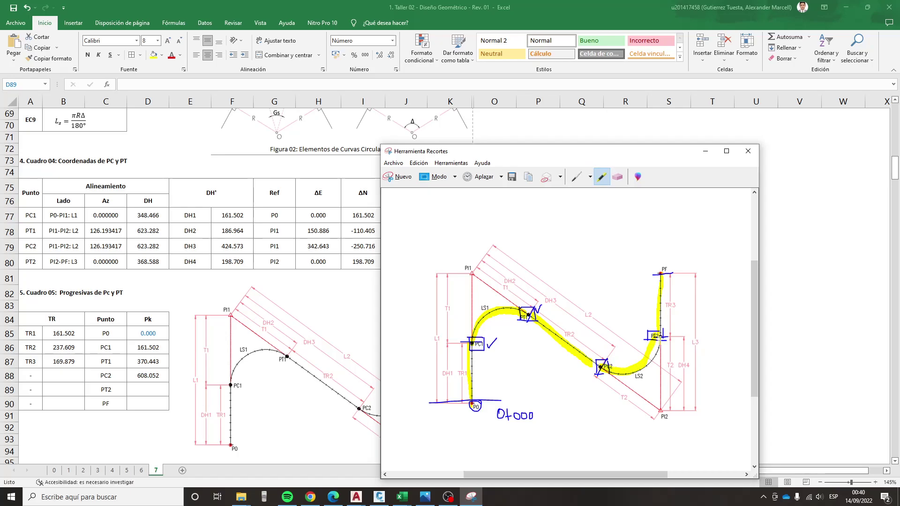
left_click(339, 409)
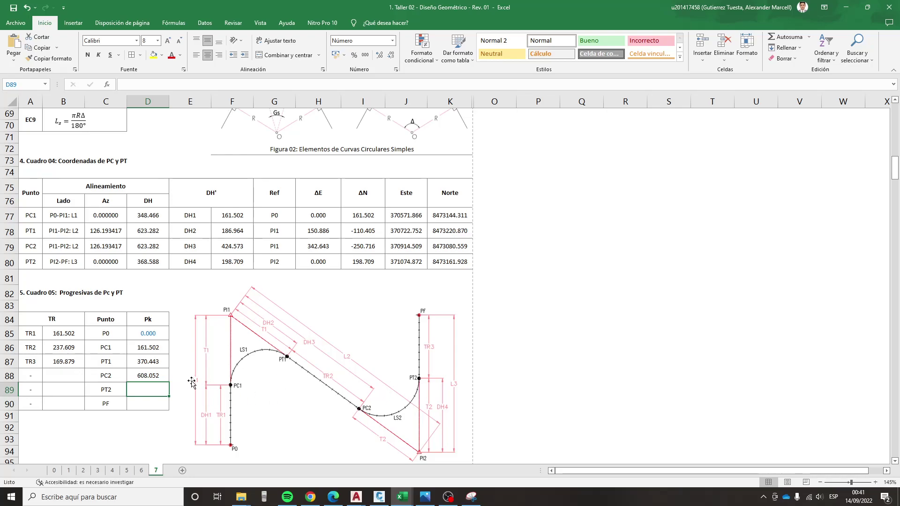
- Enter PT2's Pk in D89 as PC2's Pk plus curve C2's Ls, giving 830.118
type("+")
key("Up")
type("+")
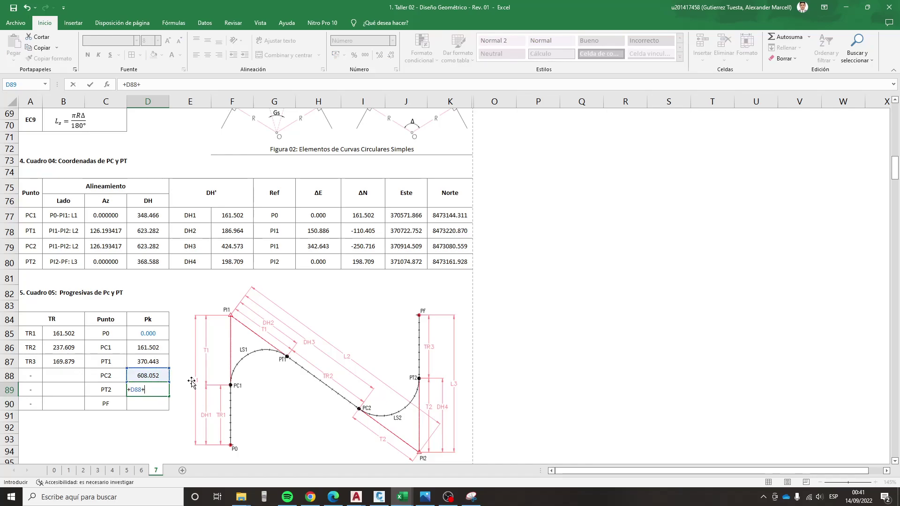
scroll(188, 382, "up", 2)
scroll(160, 276, "up", 1)
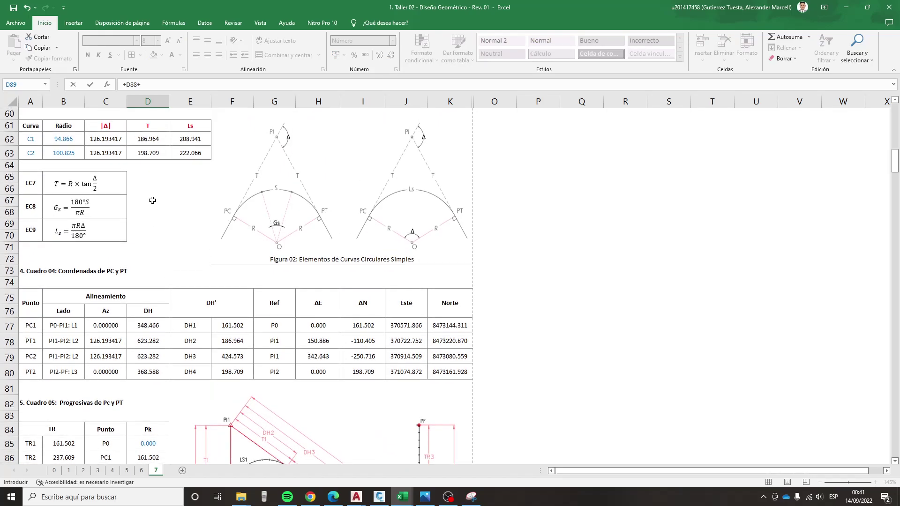
left_click(193, 153)
scroll(277, 208, "down", 2)
scroll(277, 211, "down", 1)
key("Return")
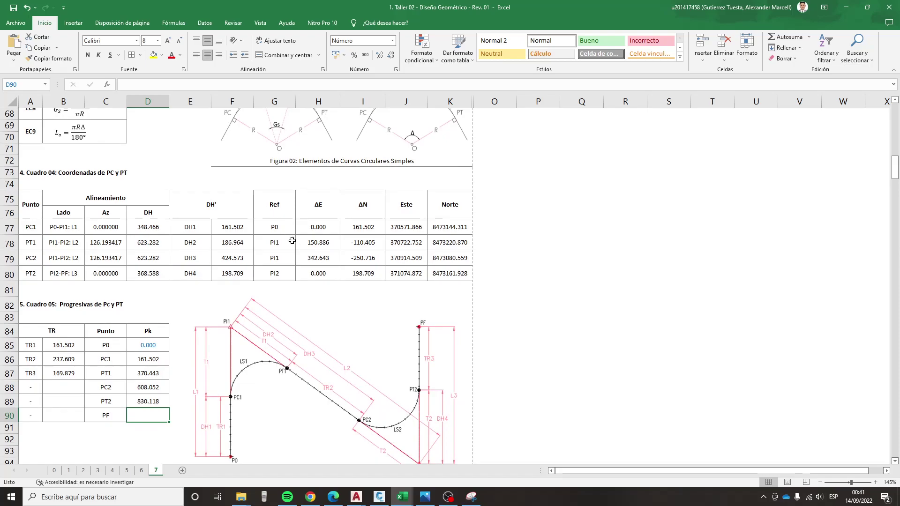
scroll(290, 241, "down", 1)
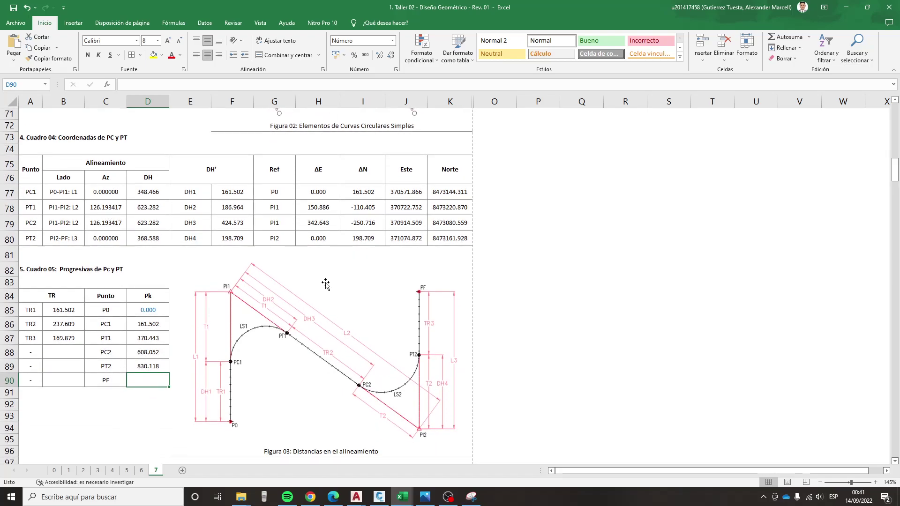
- Enter PF's Pk in D90 as =+D89+B87, PT2's Pk plus TR3, giving 999.997
type("+")
key("Up")
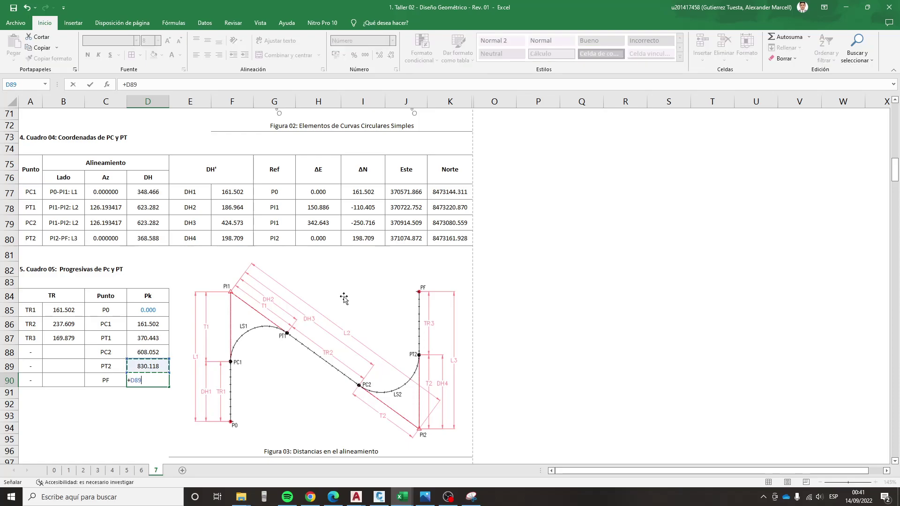
type("+")
key("Left")
key("Left")
key("Up")
key("Up")
key("Up")
key("Down")
key("Return")
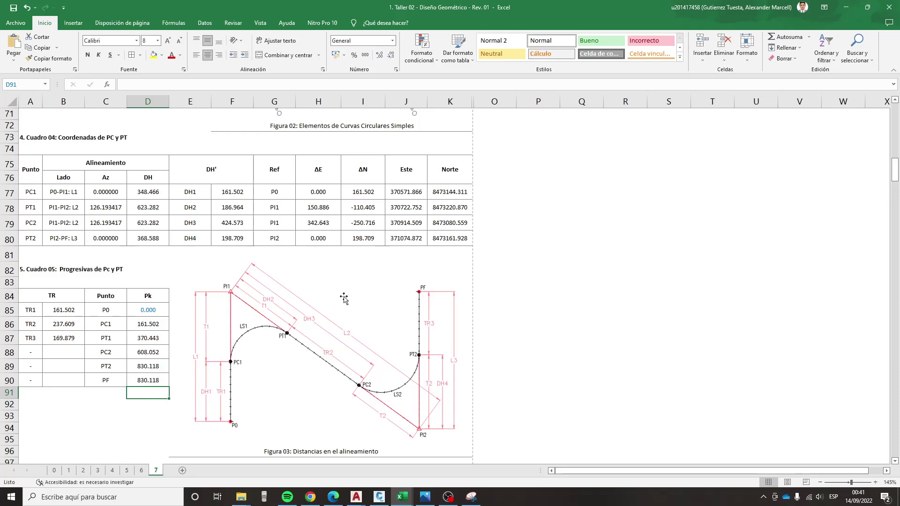
key("Up")
type("+")
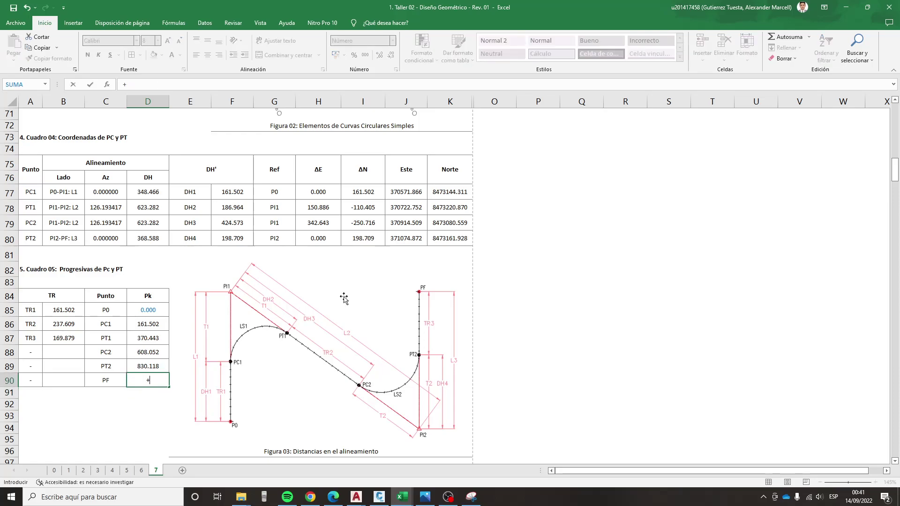
key("Up")
type("+")
key("Left")
key("Left")
key("Up")
key("Up")
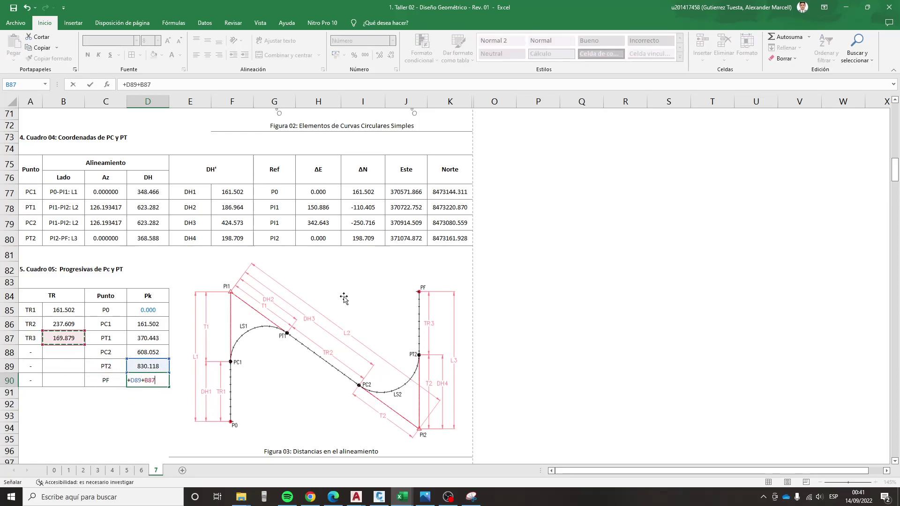
key("Return")
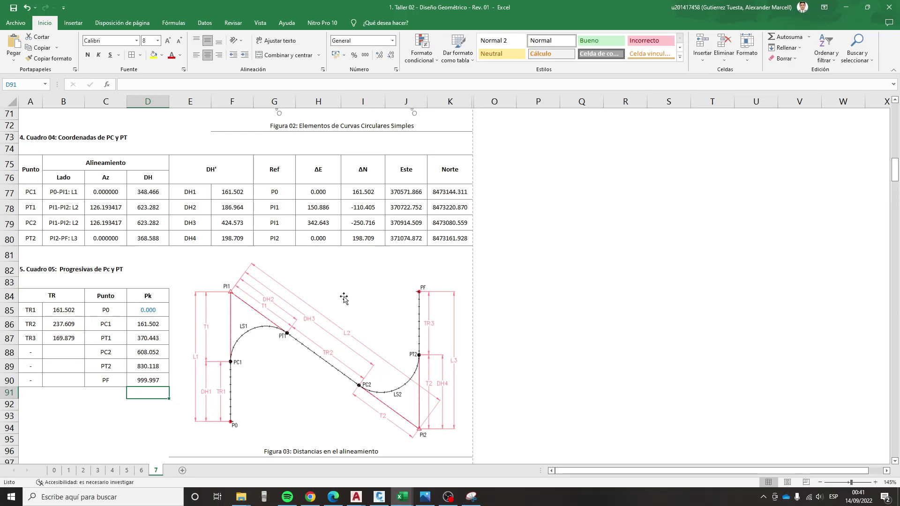
left_click(154, 55)
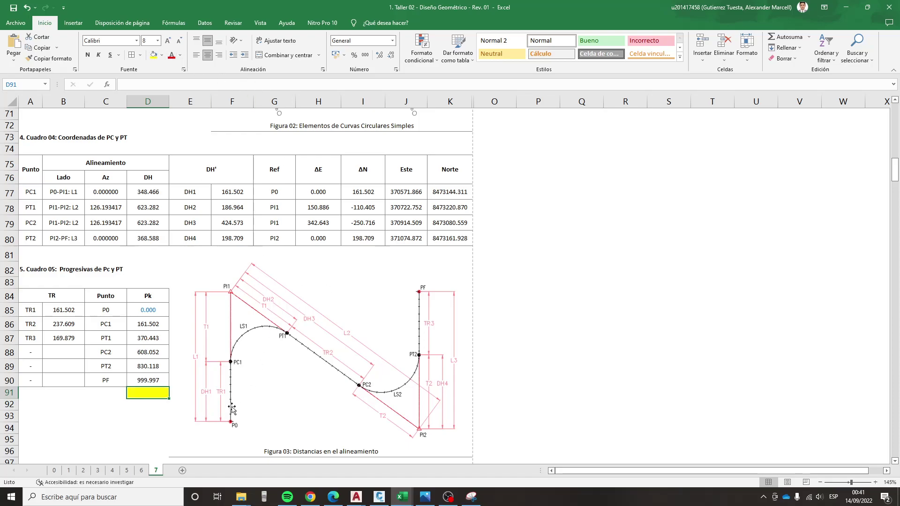
left_click_drag(198, 428, 195, 429)
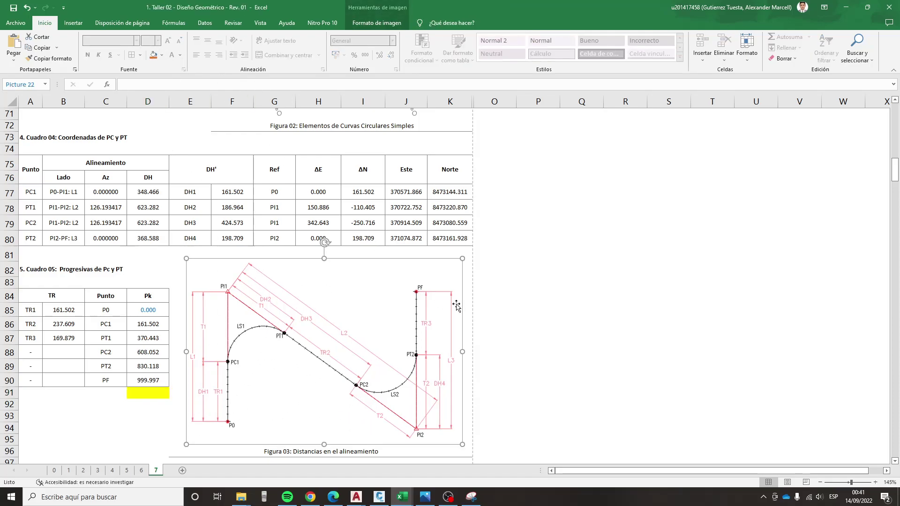
key("ctrl+z")
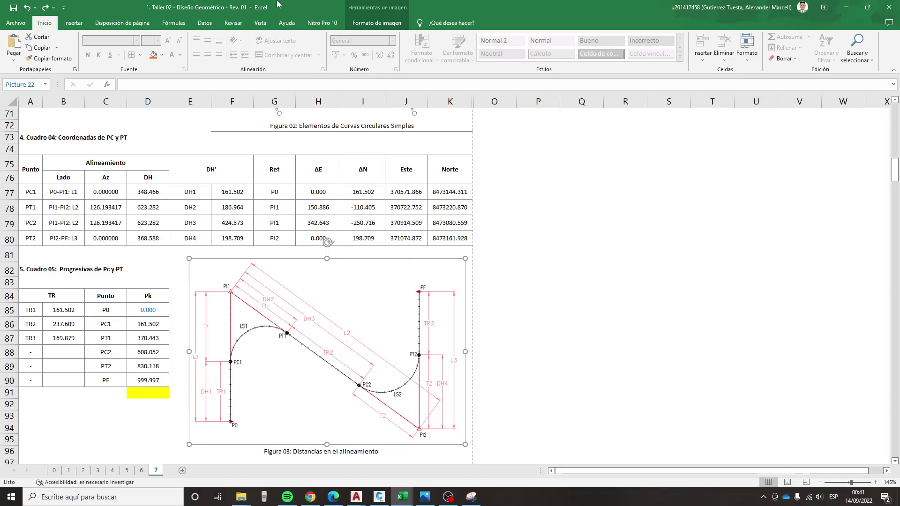
key("ctrl+z")
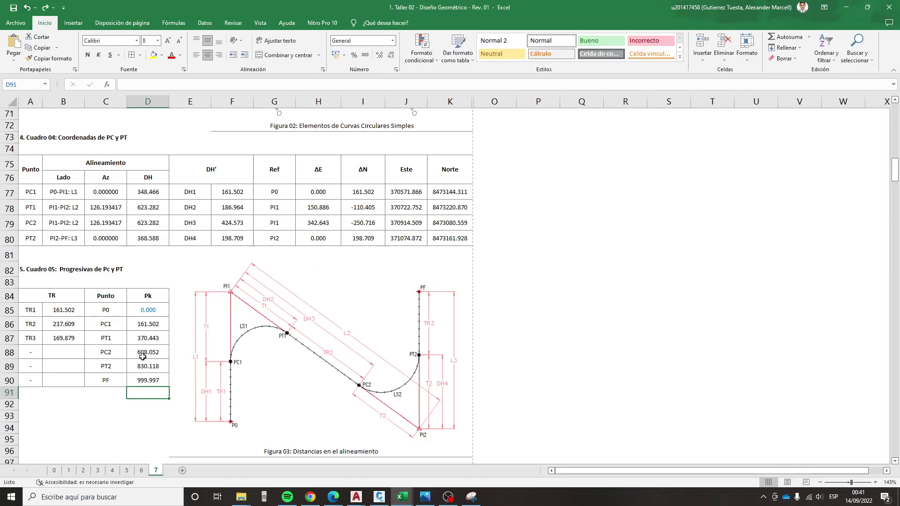
key("ctrl+z")
key("ctrl+z")
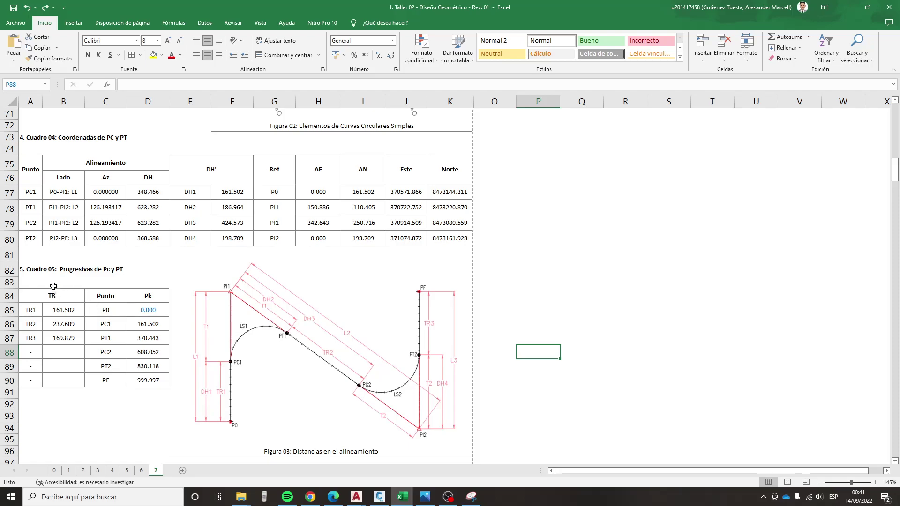
left_click_drag(105, 296, 155, 378)
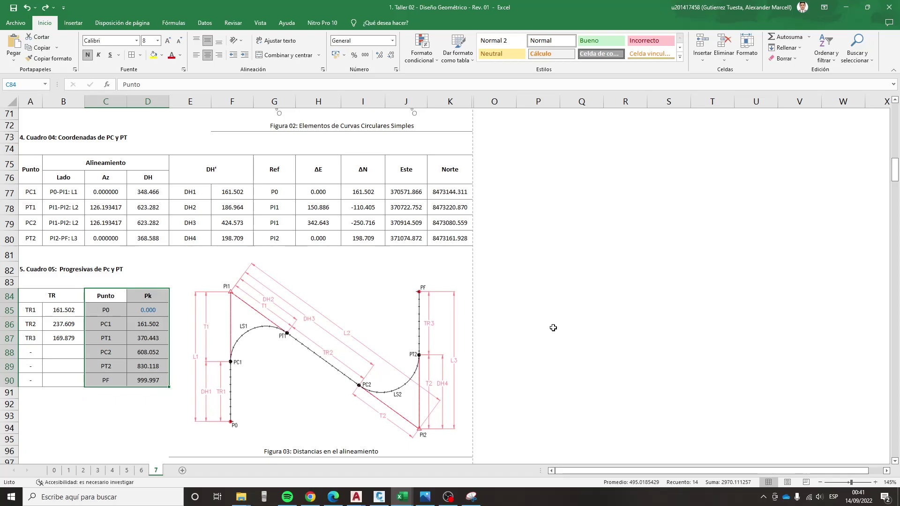
left_click(148, 308)
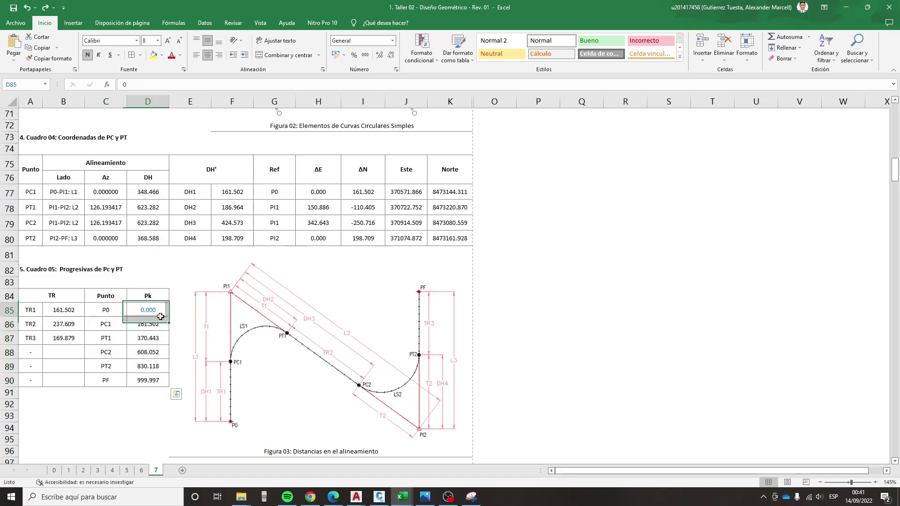
left_click_drag(149, 305, 155, 341)
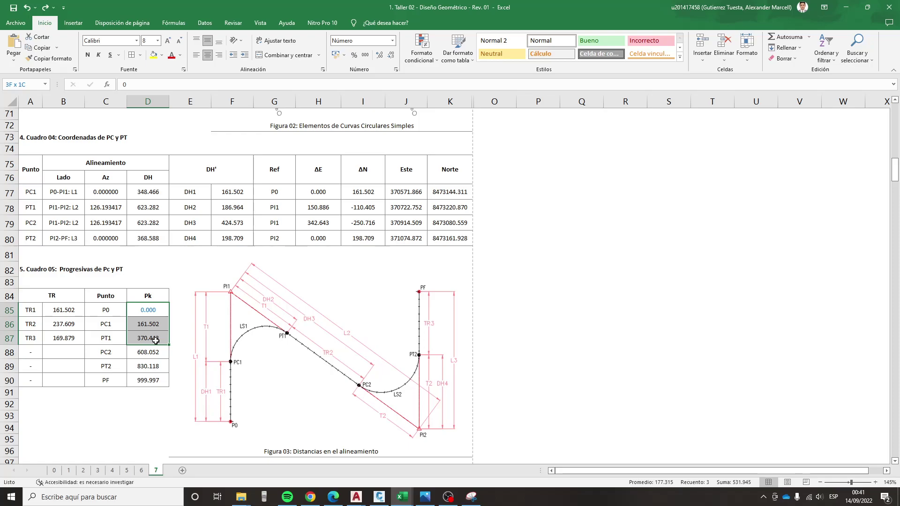
left_click_drag(156, 341, 154, 365)
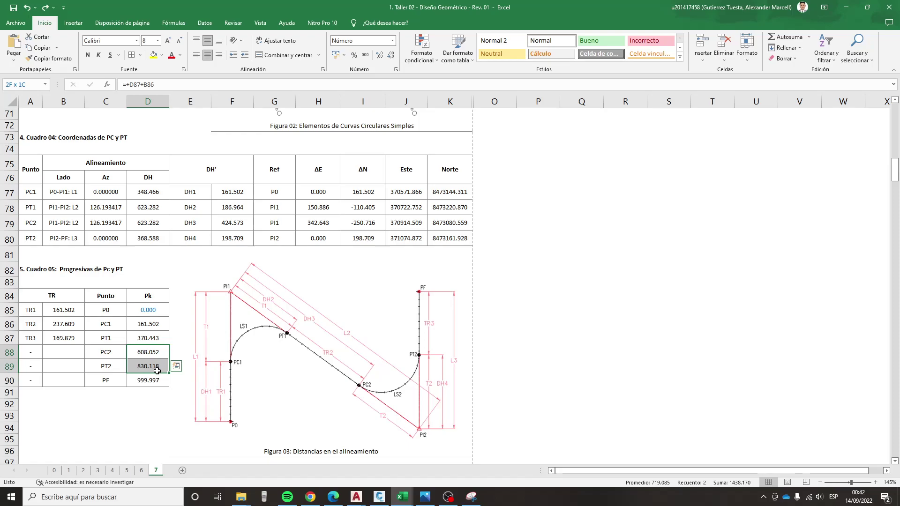
left_click_drag(157, 371, 157, 380)
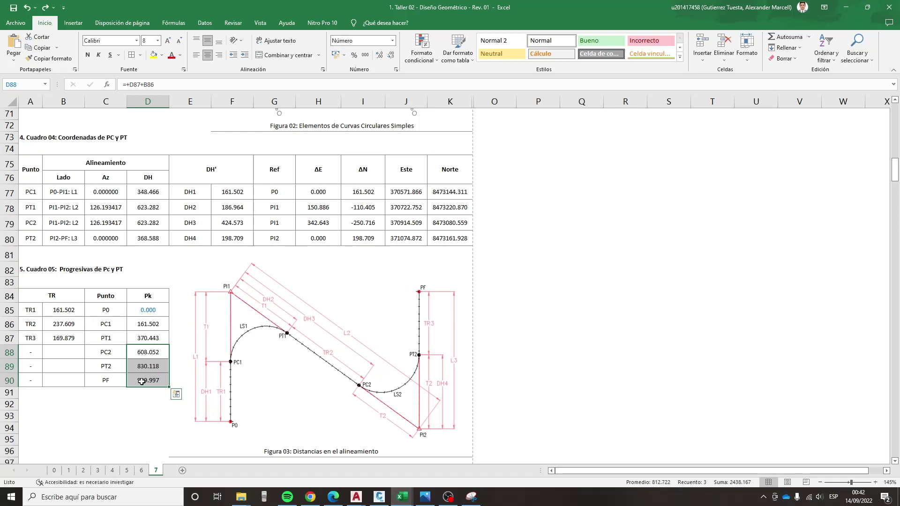
left_click_drag(106, 379, 145, 380)
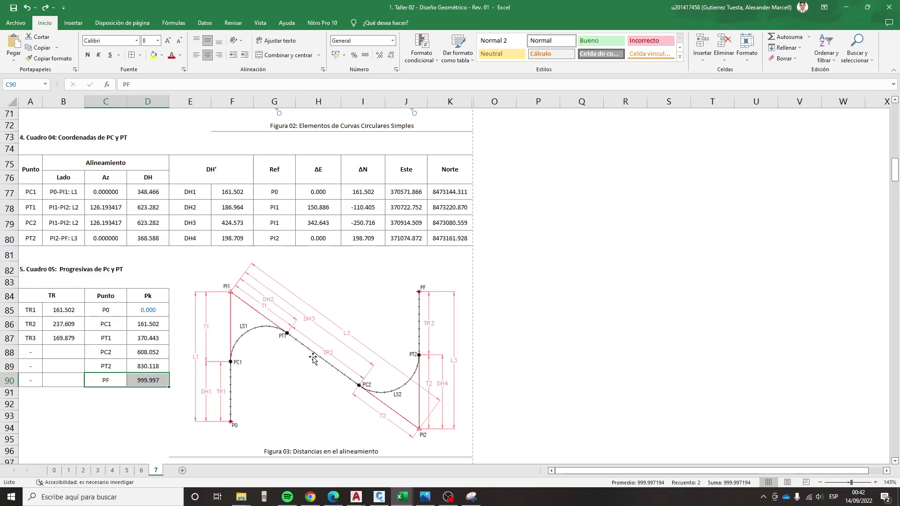
left_click(146, 402)
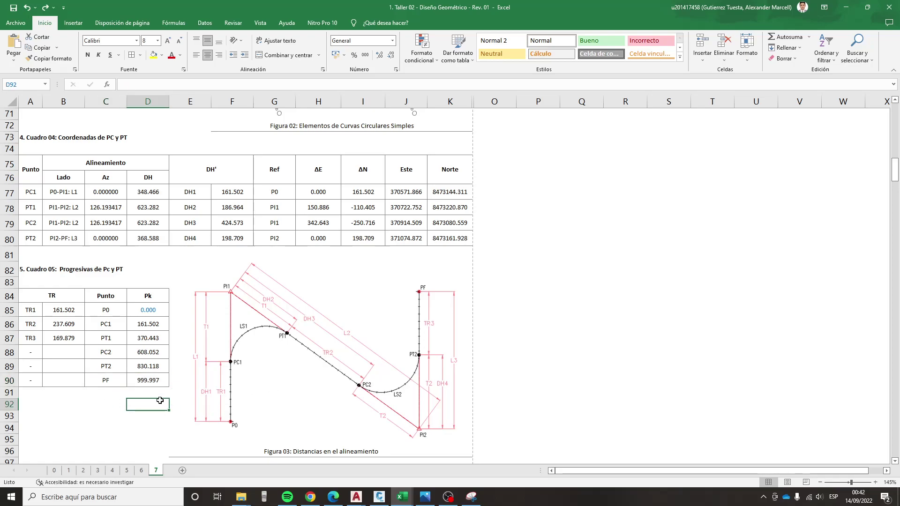
- Scroll past sections 6 and 7 down to Cuadro 08 and select the Figura 06 sub-arc figure
scroll(159, 400, "down", 3)
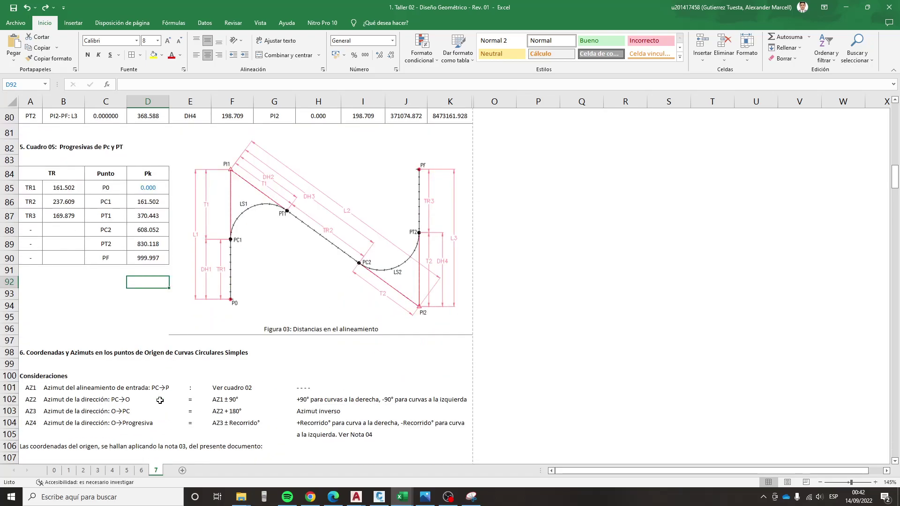
scroll(161, 400, "down", 3)
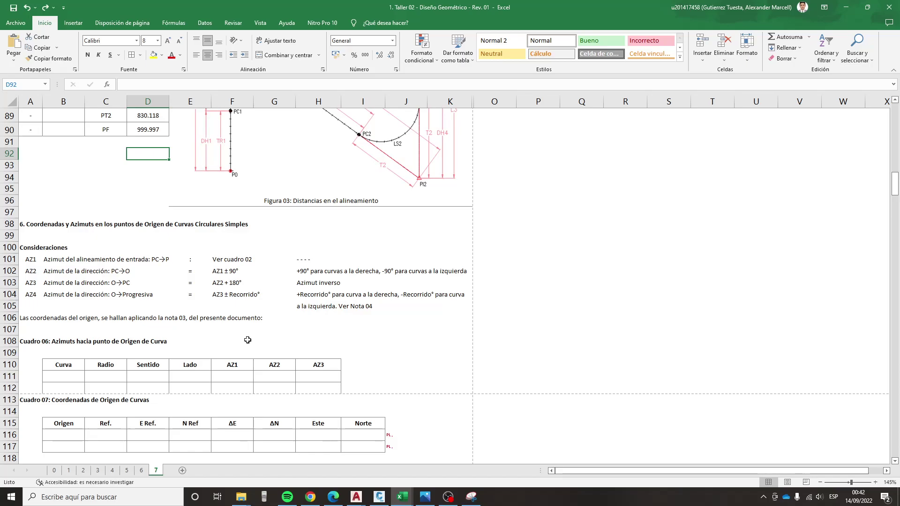
scroll(251, 339, "up", 2)
scroll(251, 338, "down", 2)
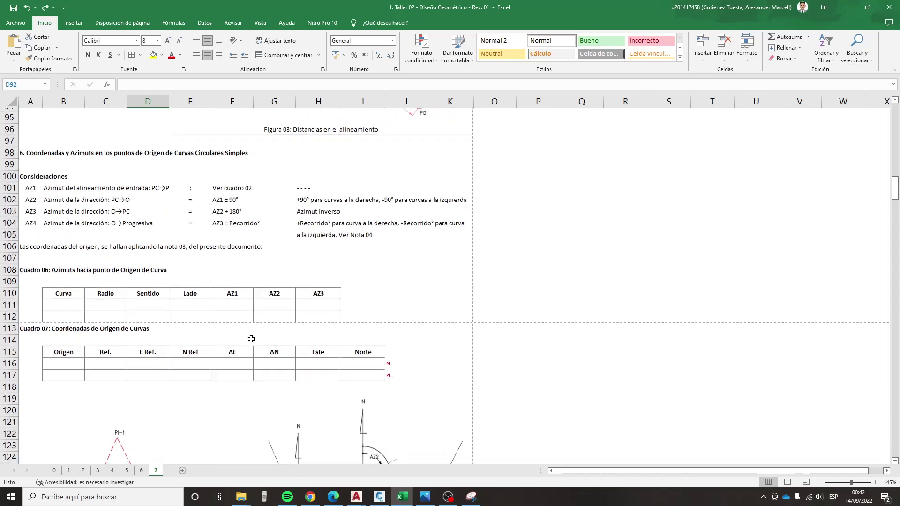
scroll(251, 339, "down", 2)
scroll(256, 334, "down", 2)
scroll(256, 334, "down", 2)
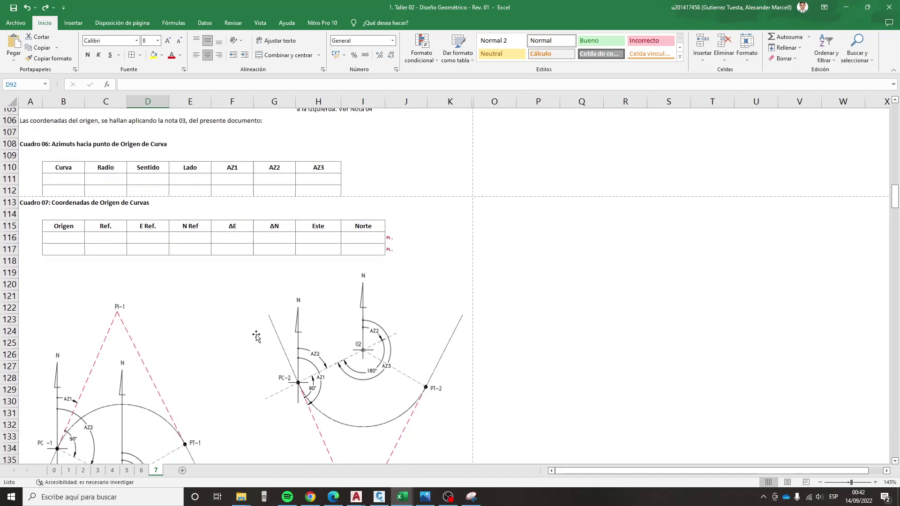
scroll(256, 334, "down", 5)
scroll(257, 335, "down", 5)
scroll(328, 307, "down", 1)
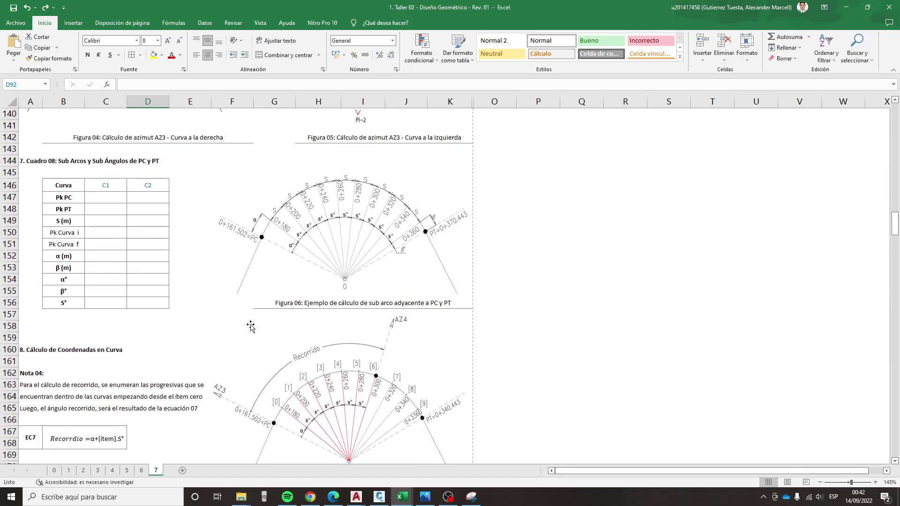
scroll(251, 321, "up", 4)
scroll(239, 322, "up", 5)
scroll(236, 322, "up", 5)
scroll(235, 309, "up", 3)
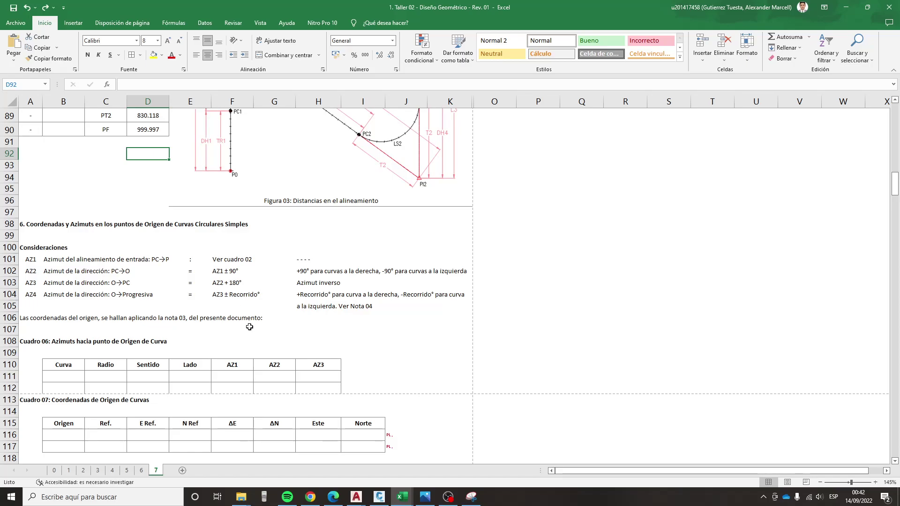
scroll(256, 308, "down", 4)
scroll(255, 308, "down", 3)
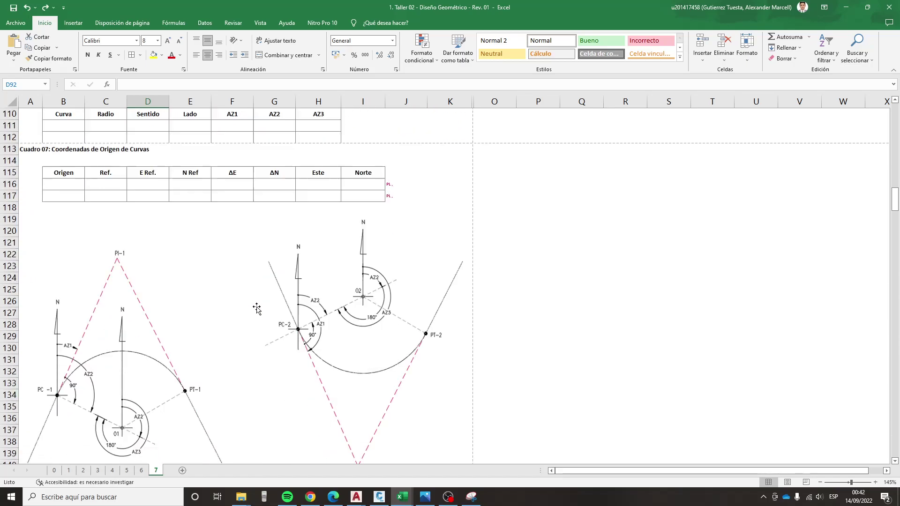
scroll(255, 307, "down", 1)
scroll(257, 305, "down", 5)
scroll(257, 306, "down", 1)
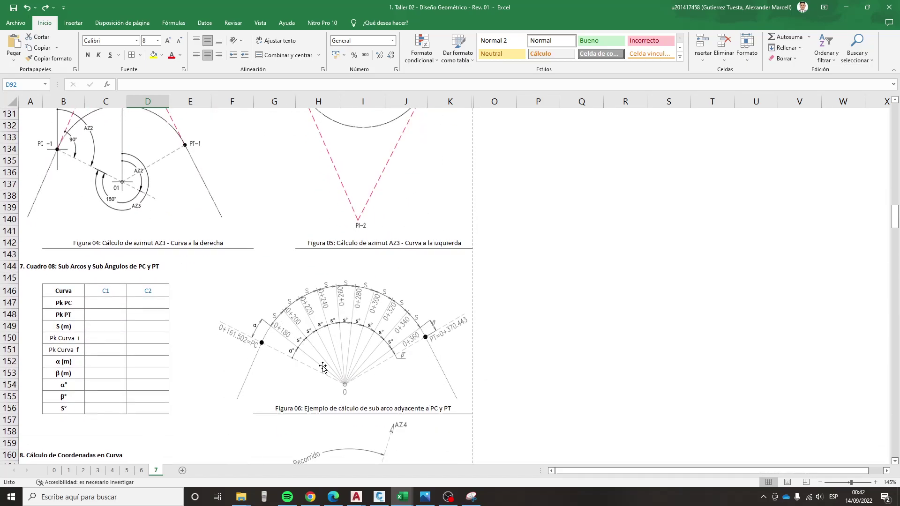
left_click(345, 388)
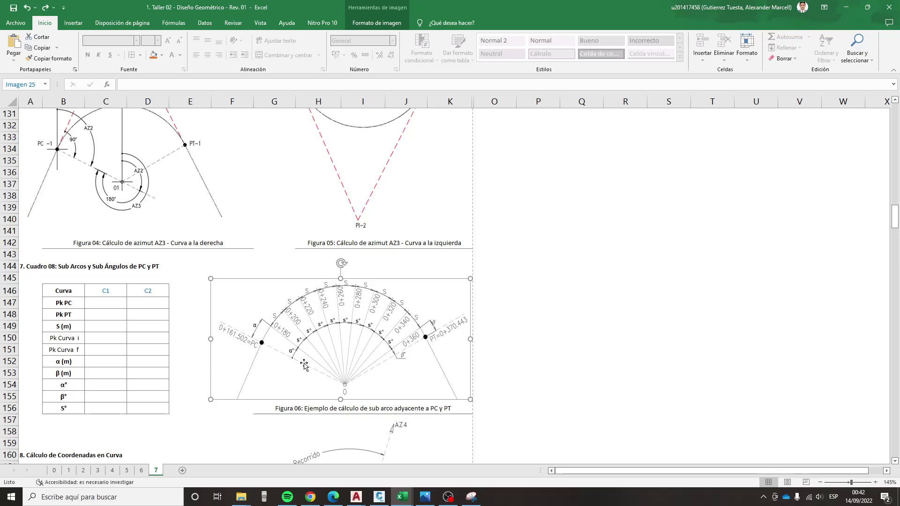
- Put an outside border around Cuadro 07's Este and Norte columns, rows 115–117
scroll(231, 372, "up", 6)
scroll(232, 372, "up", 5)
scroll(230, 371, "up", 2)
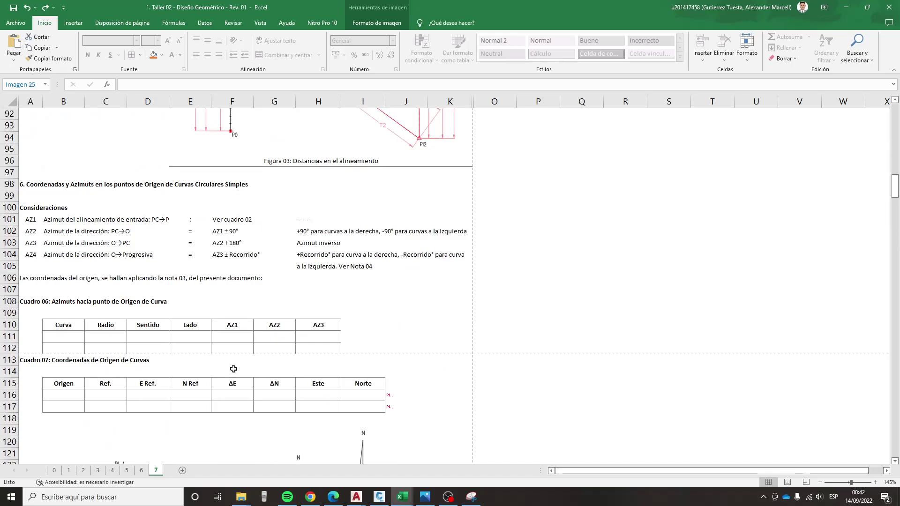
scroll(203, 364, "down", 1)
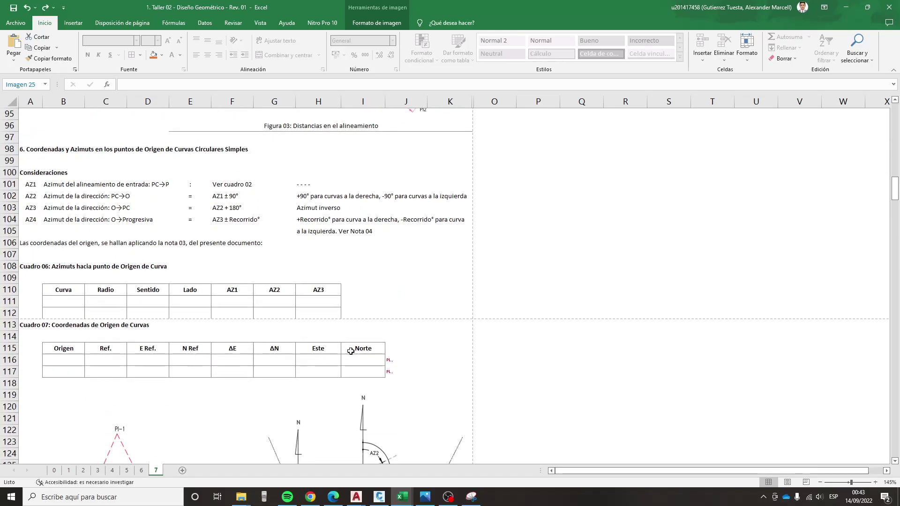
left_click(323, 351)
left_click_drag(345, 356, 363, 373)
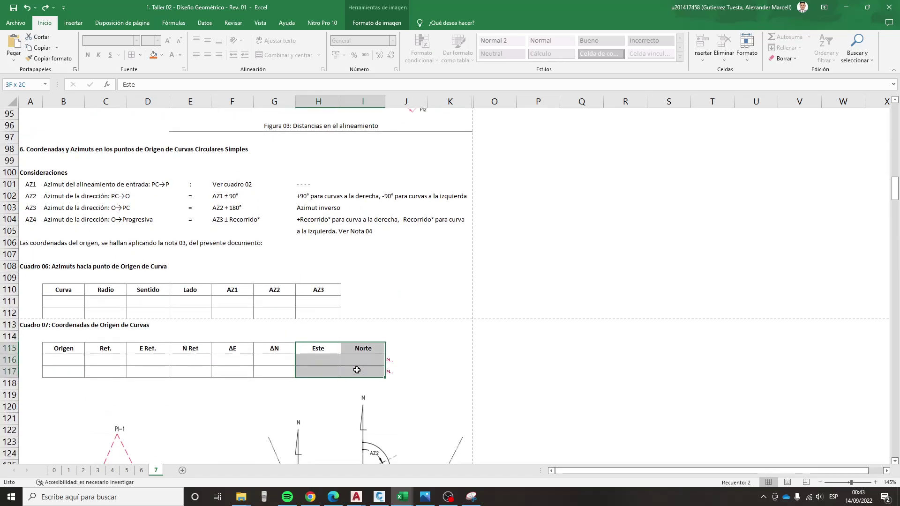
left_click(140, 54)
left_click(162, 147)
left_click(362, 255)
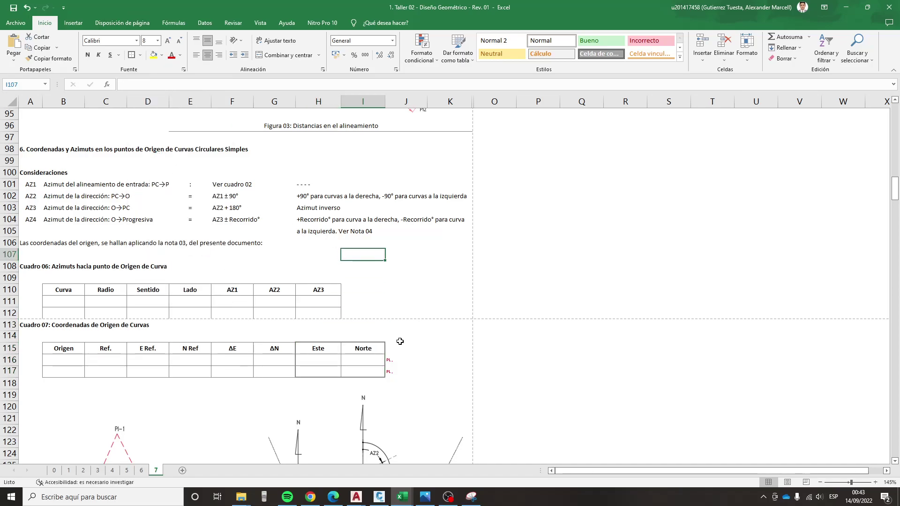
- Make the Este/Norte border red and add a red outside border to Origen B115:B117
left_click_drag(306, 347, 367, 369)
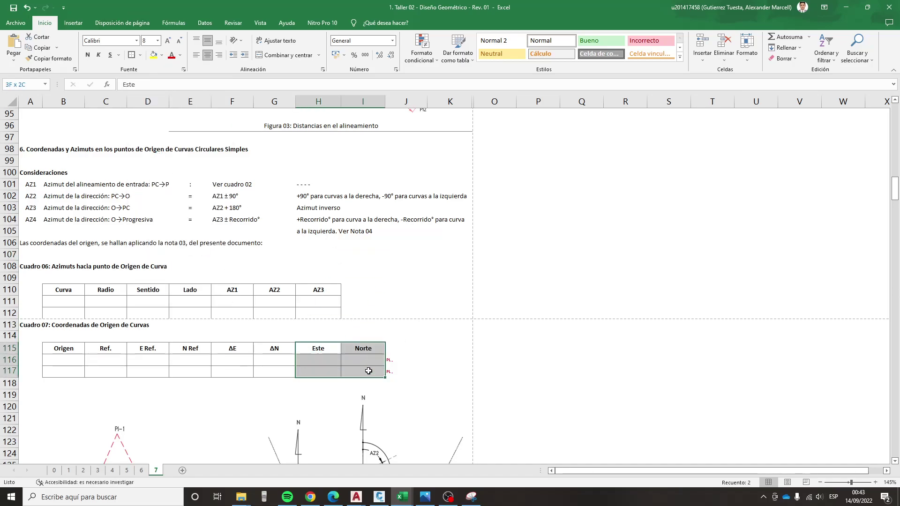
left_click(140, 55)
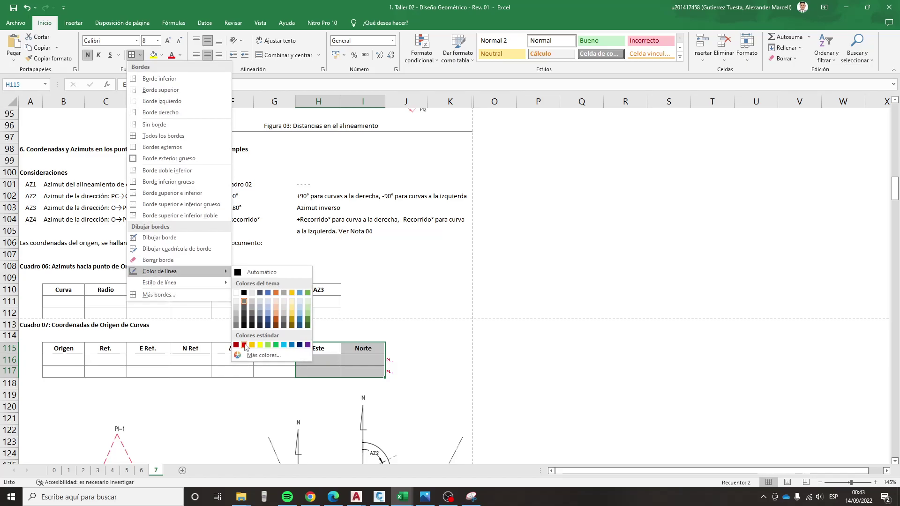
left_click(244, 347)
left_click(131, 55)
left_click(307, 253)
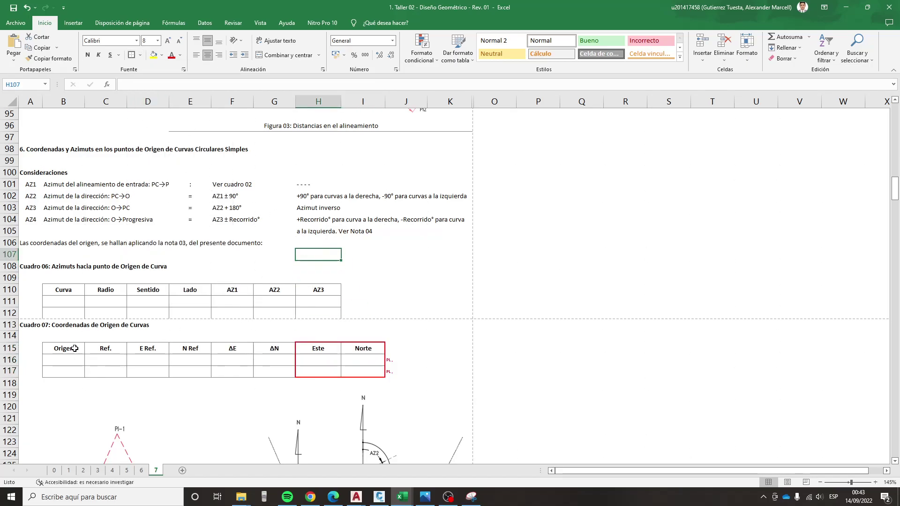
left_click_drag(73, 349, 74, 370)
left_click(131, 55)
- Enter provisional labels O1 and O2 in the Origen cells B116:B117
left_click(65, 362)
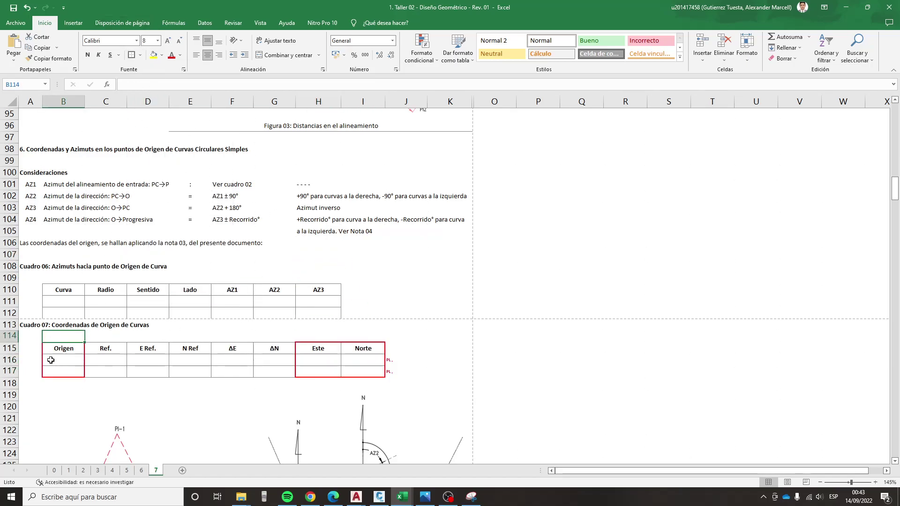
type("O1")
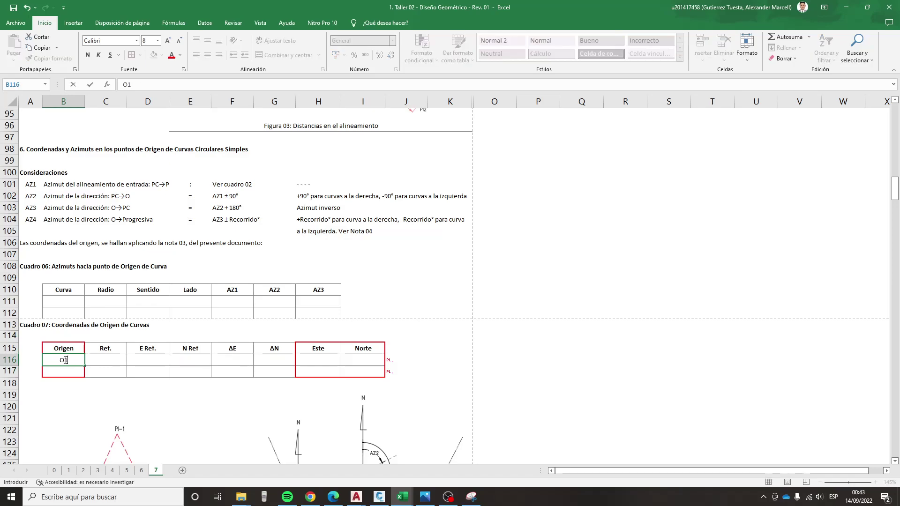
key("Return")
type("O2")
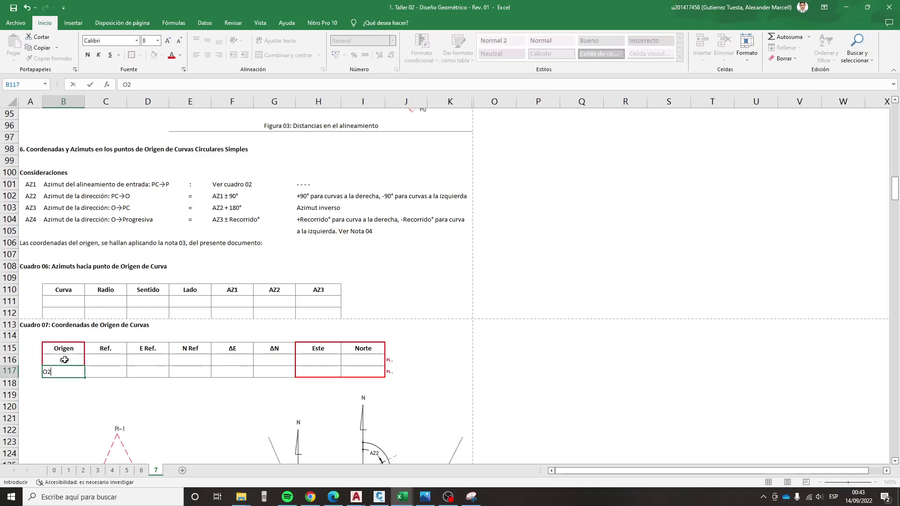
key("Return")
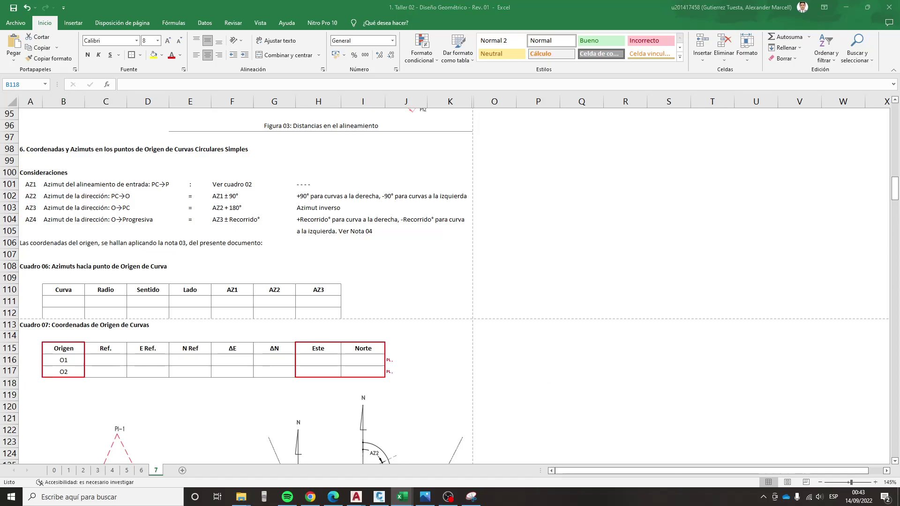
- Relabel B116 as 'Origen C1', undoing a mistaken entry below it
left_click(71, 362)
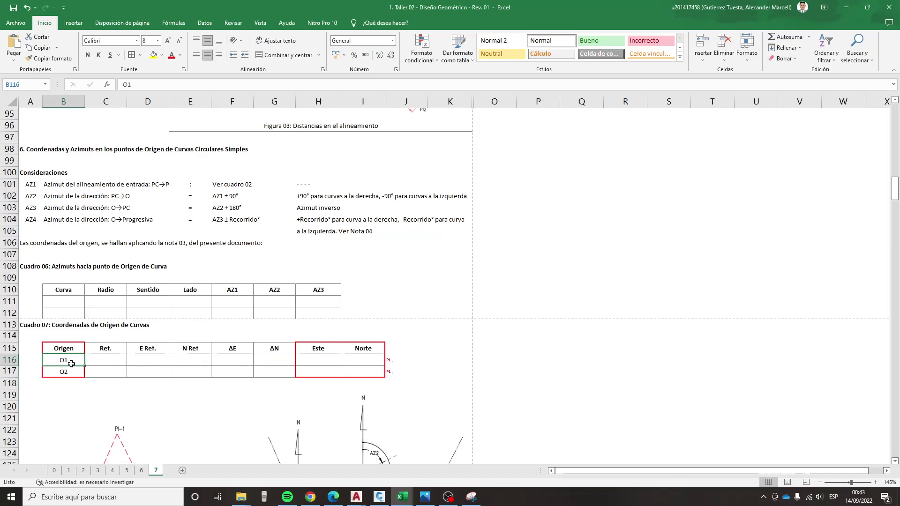
type("Ori")
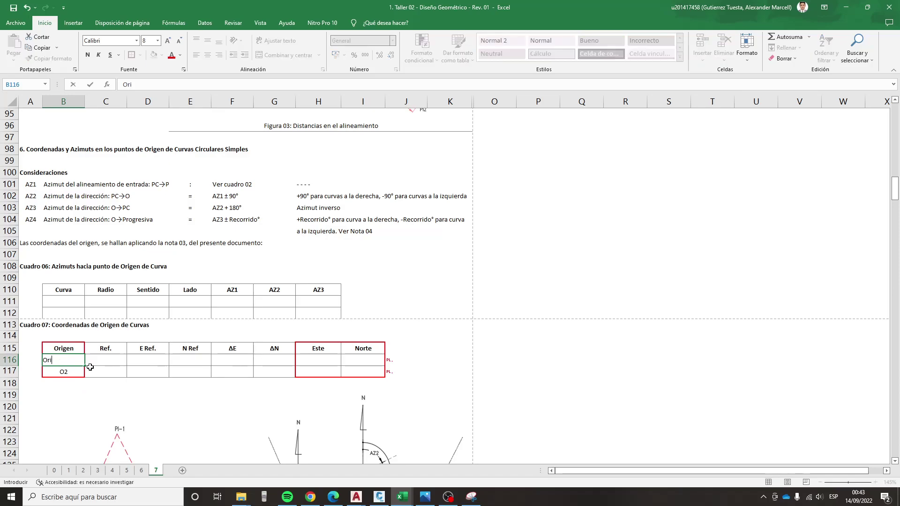
type("gen C1")
key("Return")
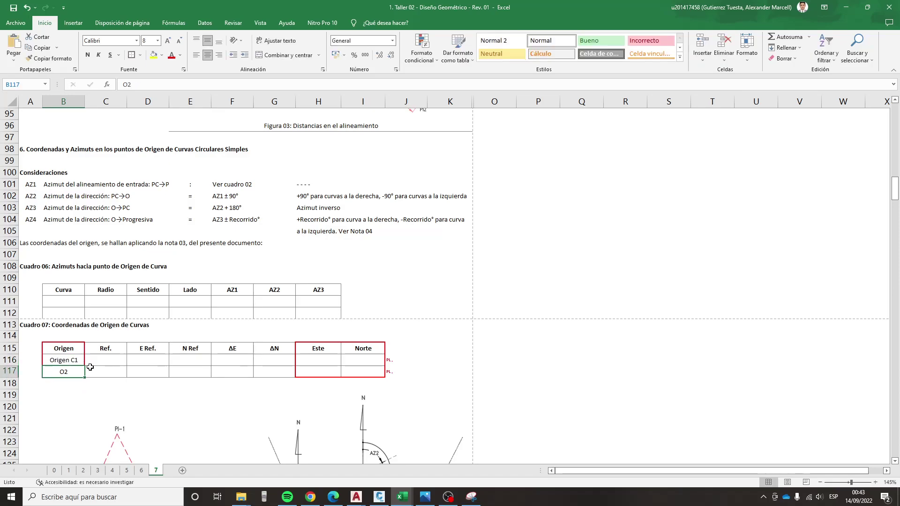
type("Origen C1")
key("Return")
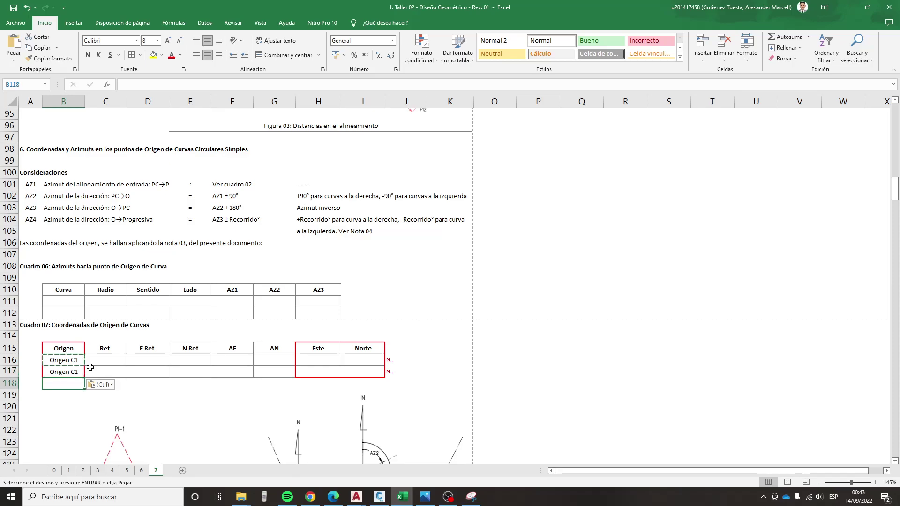
key("ctrl+z")
- Enter 'Origen C2' in B117 and move to the Ref. column
key("Up")
key("ctrl+c")
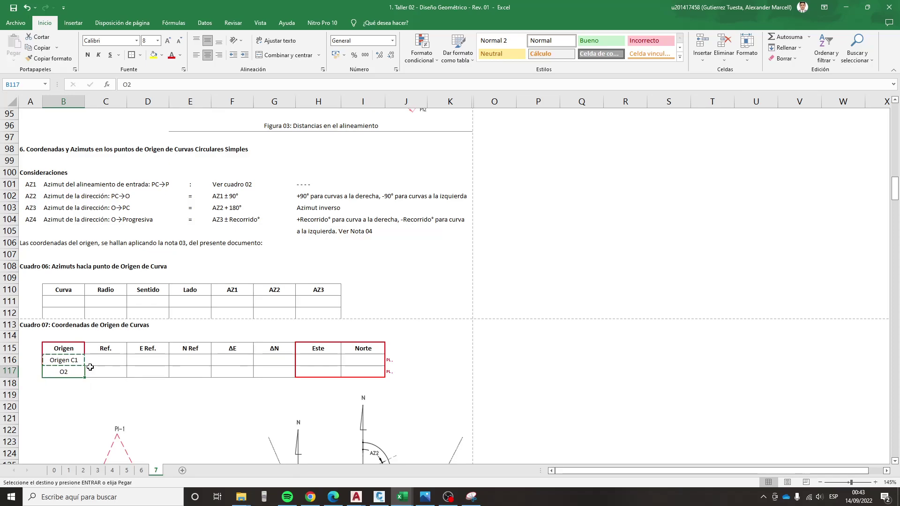
key("Down")
type("Ori")
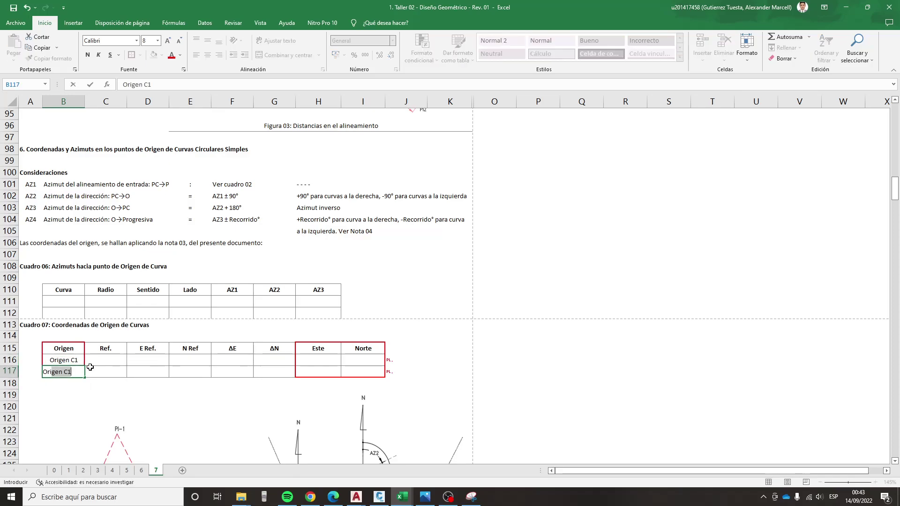
type("gen C2")
key("Return")
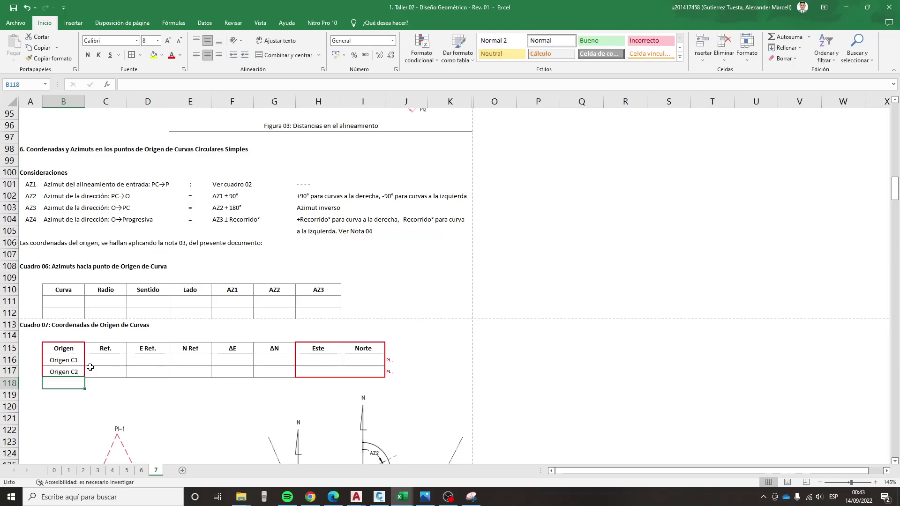
key("Up")
key("Up")
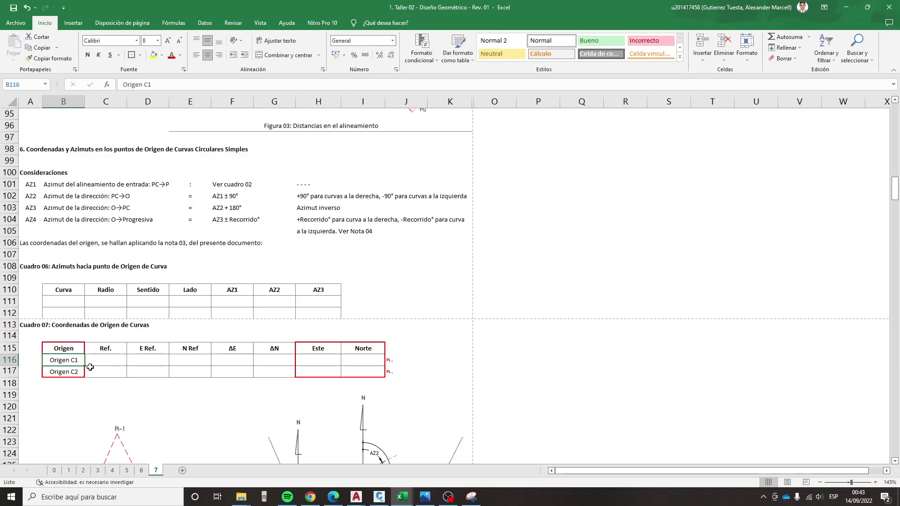
key("Right")
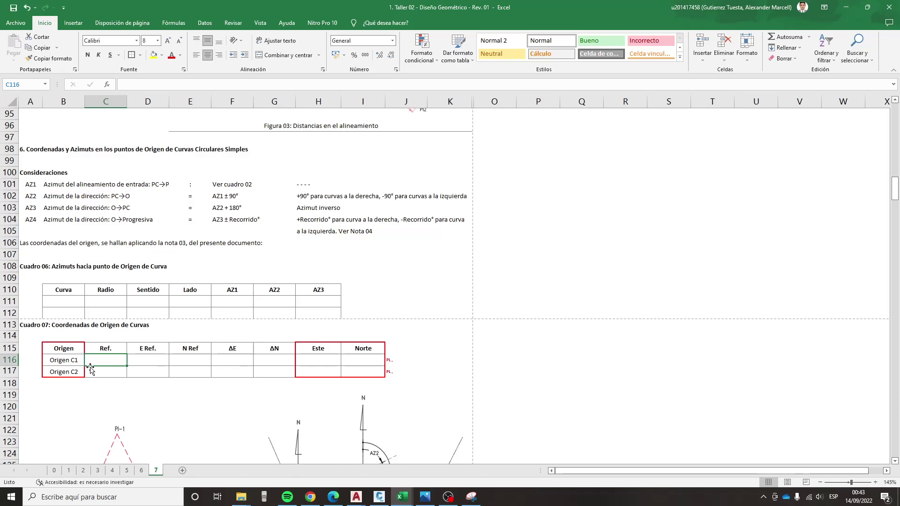
scroll(90, 375, "down", 2)
scroll(90, 376, "down", 2)
scroll(91, 374, "down", 2)
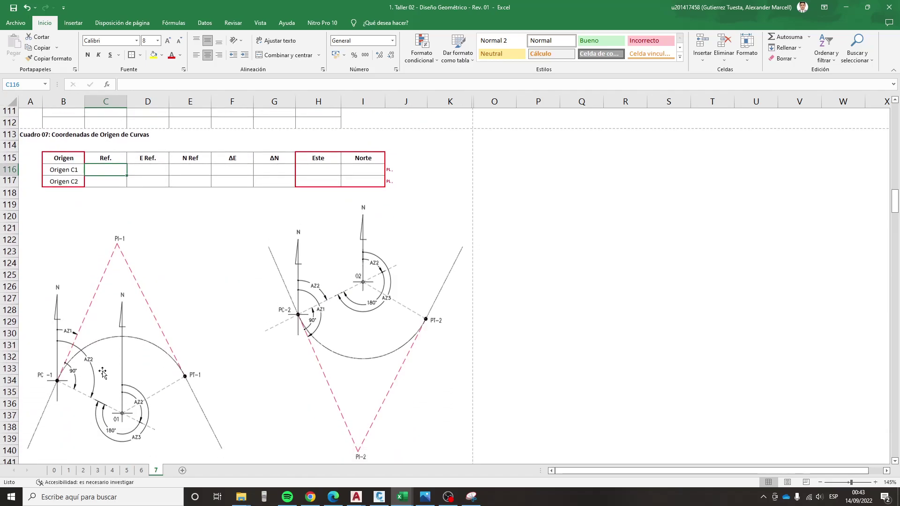
- Launch Herramienta Recortes via a 'recortes' search and snip the Figures 04–05 curve drawings
key("super")
type("recortes")
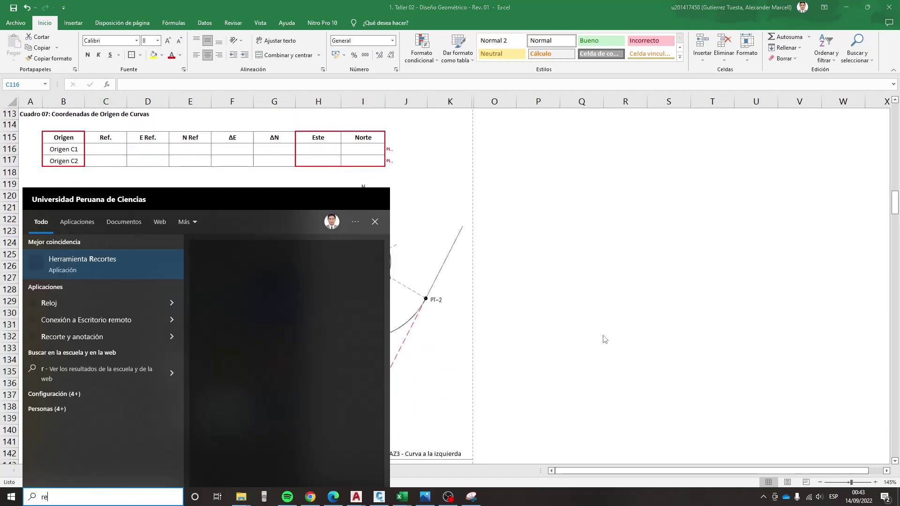
key("Return")
key("ctrl+n")
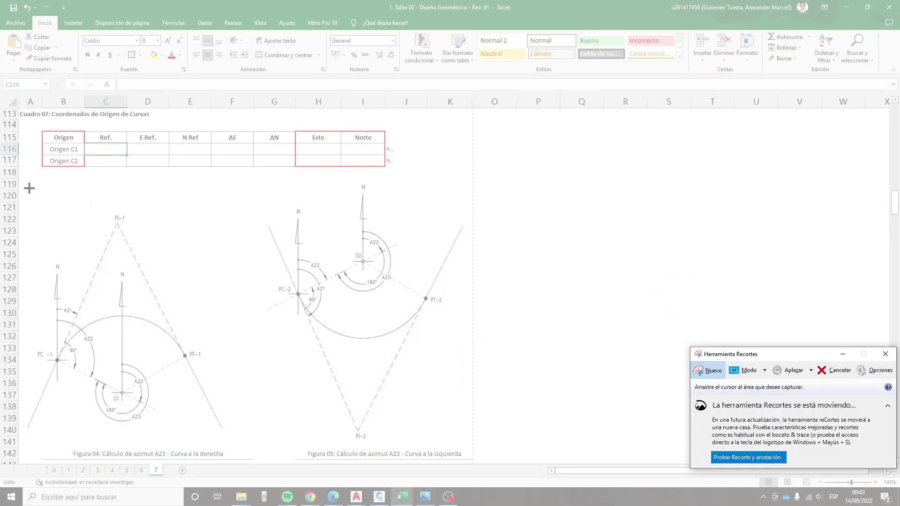
left_click_drag(29, 188, 486, 454)
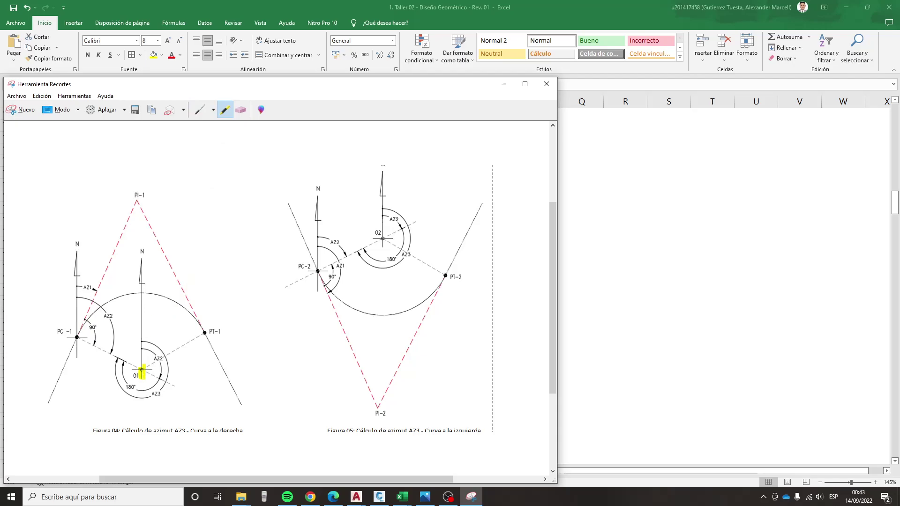
- Mark PC-1 with a pen box and an arrowed line to origin O1, then return to Excel
left_click(201, 111)
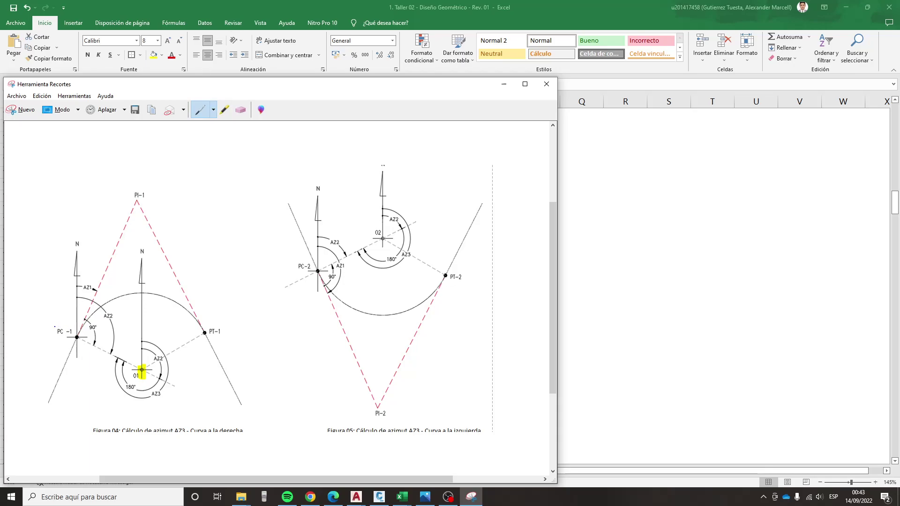
left_click_drag(55, 331, 85, 349)
left_click_drag(108, 351, 141, 369)
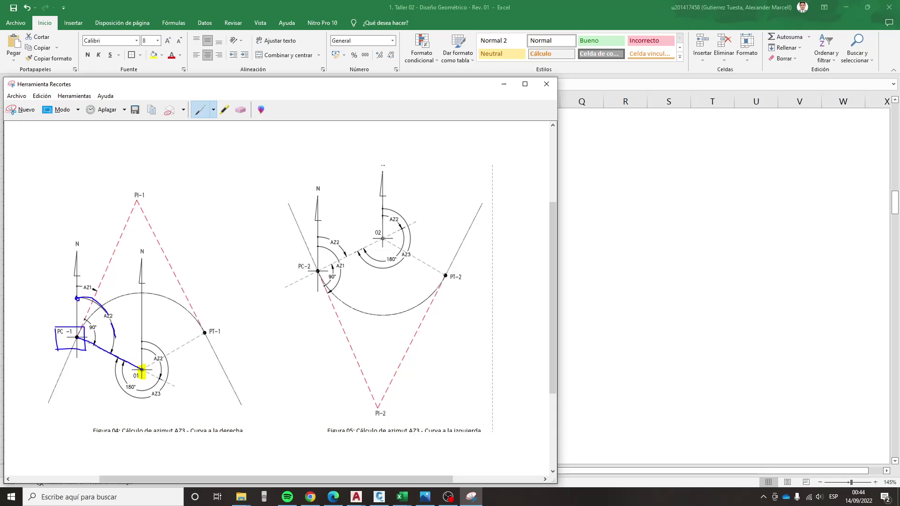
left_click_drag(110, 347, 125, 345)
left_click(631, 276)
scroll(207, 312, "up", 2)
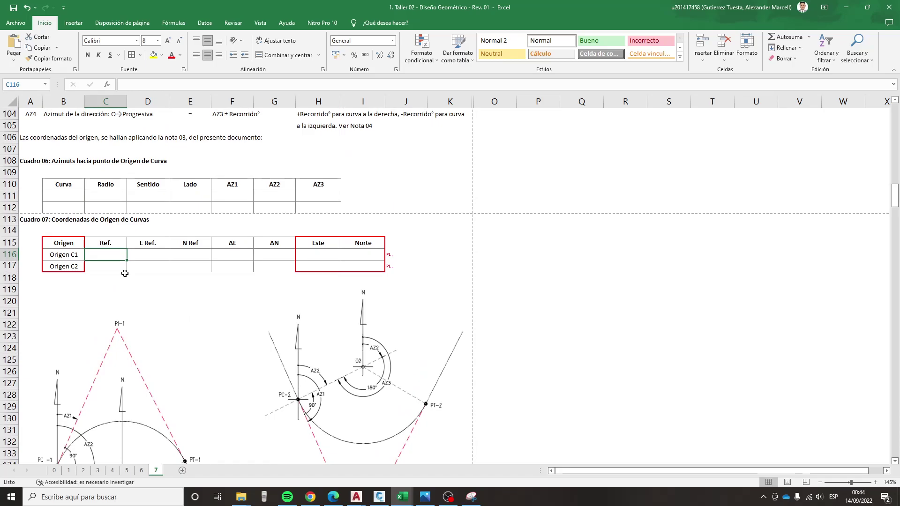
- Set Cuadro 07's Ref. entries to PC1 for Origen C1 and PC2 for Origen C2
left_click(109, 269)
left_click(123, 256)
scroll(125, 271, "down", 2)
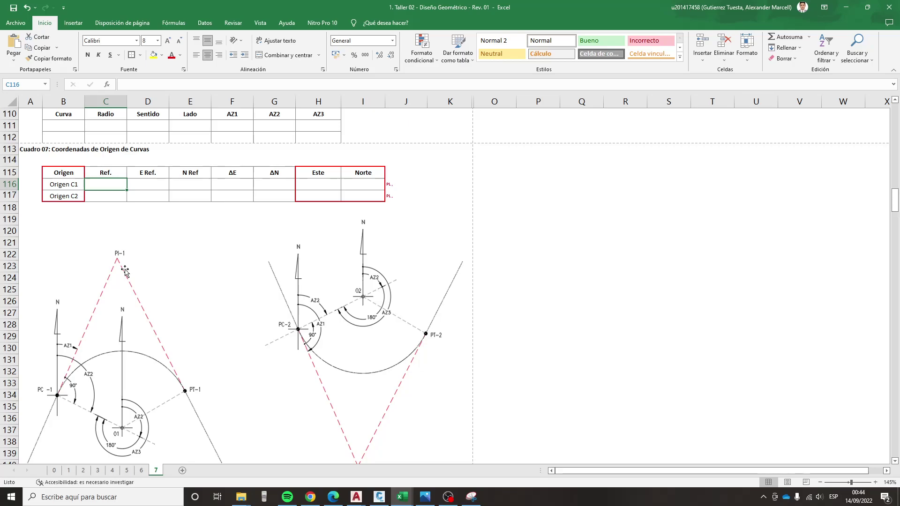
type("PC1")
key("Return")
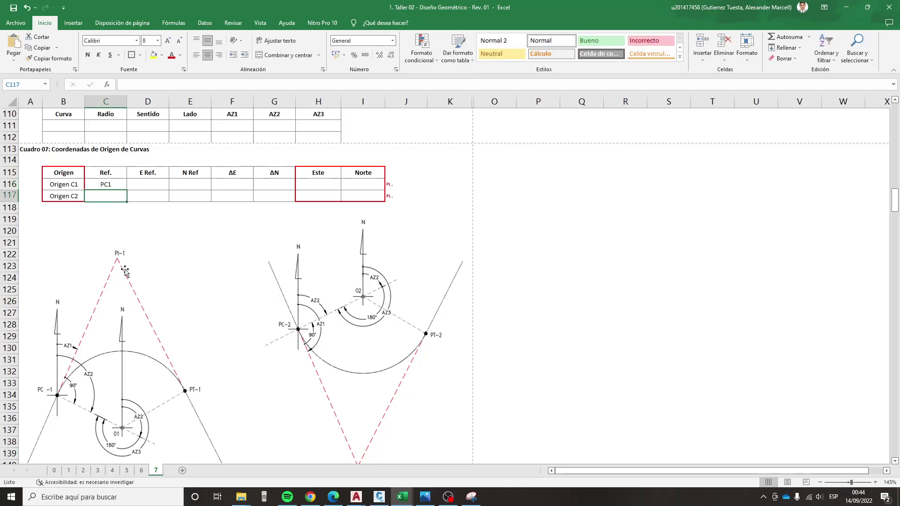
type("PC2")
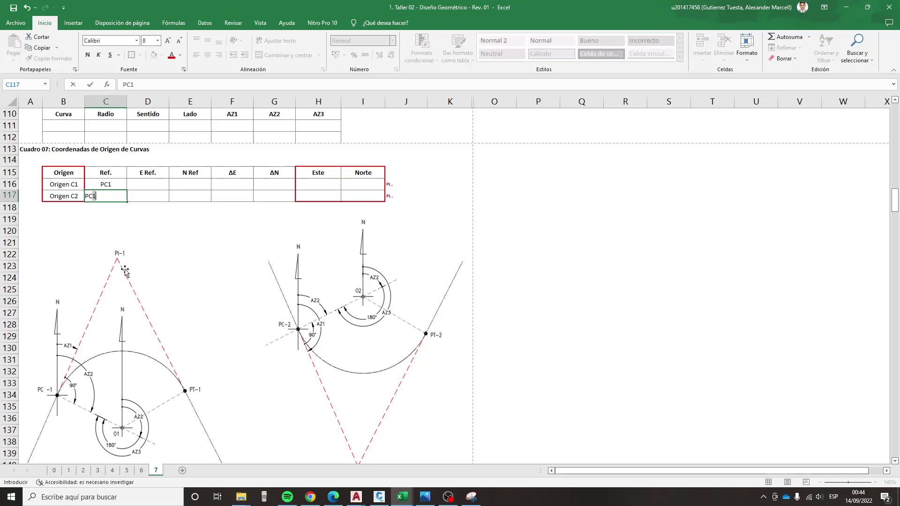
key("Return")
- Enter curves C1 and C2 in Cuadro 06's Curva column, B111:B112
scroll(138, 289, "up", 2)
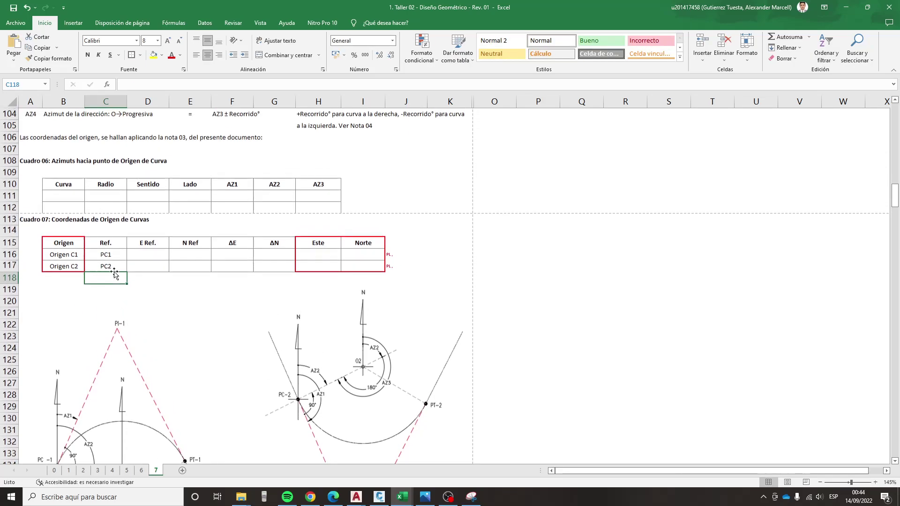
left_click(69, 196)
type("C1")
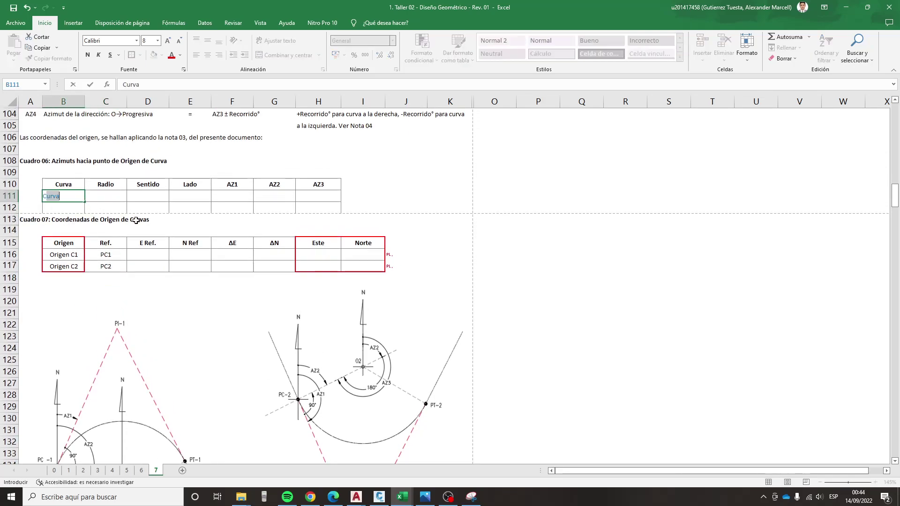
key("Return")
type("C2")
key("Return")
- Link C1's radius to the earlier table (94.866) and copy the formula for C2 (100.825)
left_click(66, 196)
key("Right")
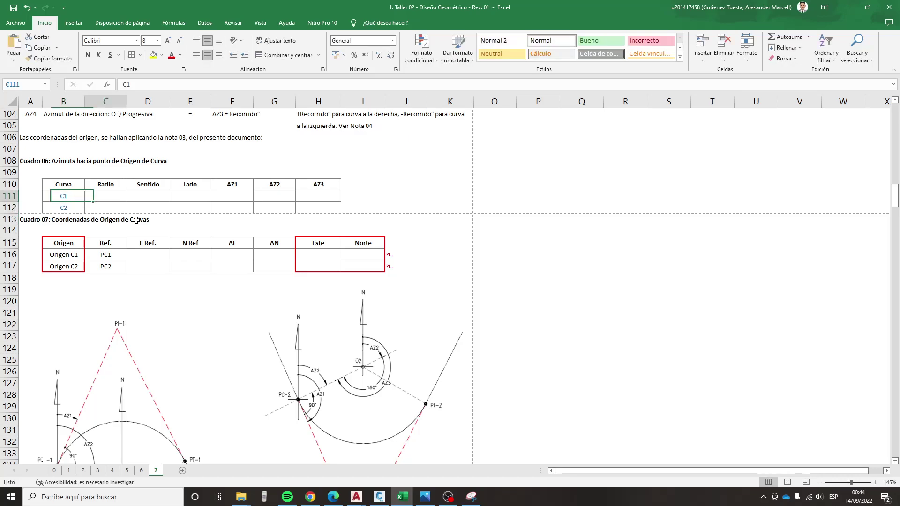
type("+")
scroll(66, 201, "up", 4)
scroll(66, 202, "up", 4)
scroll(70, 188, "up", 3)
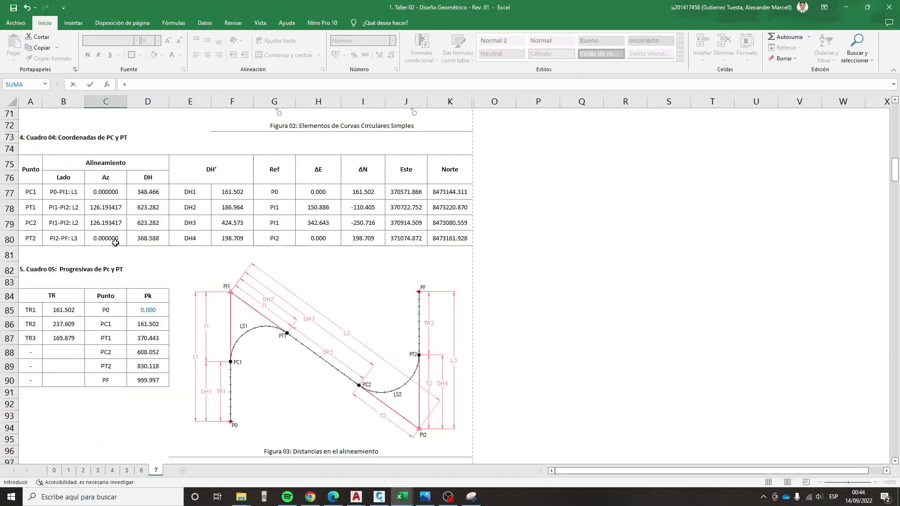
scroll(80, 169, "up", 4)
scroll(87, 155, "up", 1)
left_click(66, 151)
key("Return")
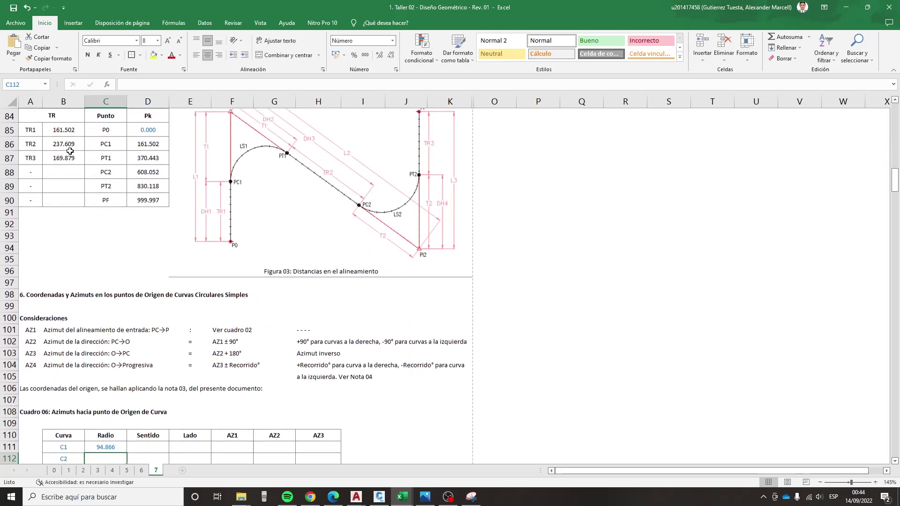
key("Up")
key("ctrl+c")
key("Down")
key("ctrl+v")
scroll(70, 151, "down", 1)
- Set Sentido to Derecha for C1 and Izquierda for C2
key("Up")
key("Right")
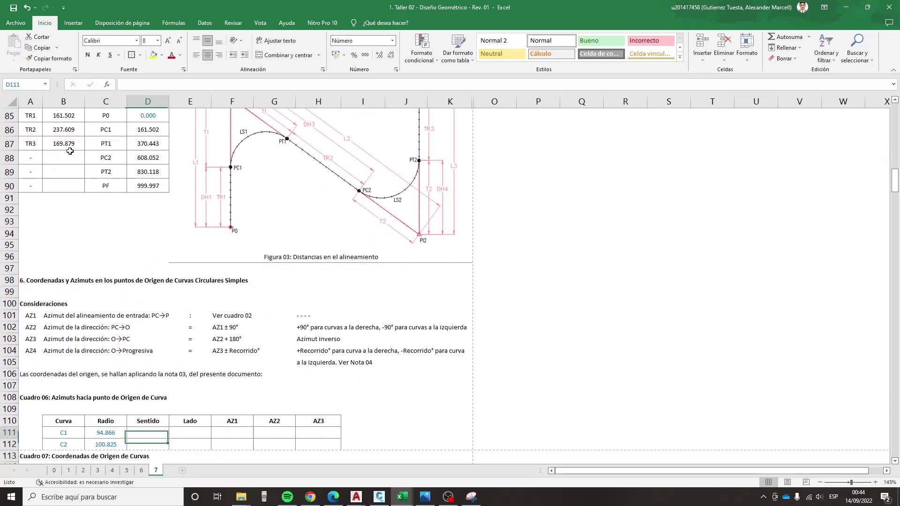
type("dERE")
key("BackSpace")
key("BackSpace")
key("BackSpace")
key("BackSpace")
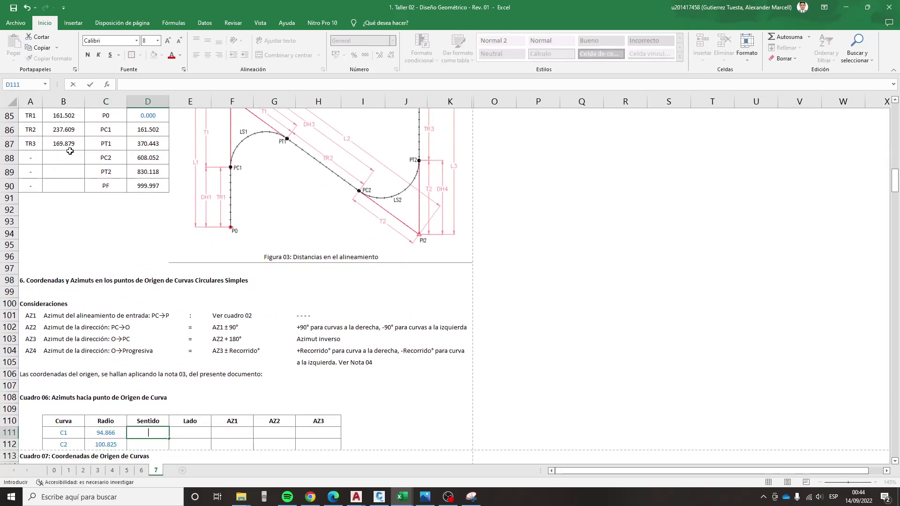
type("Derecha")
key("Return")
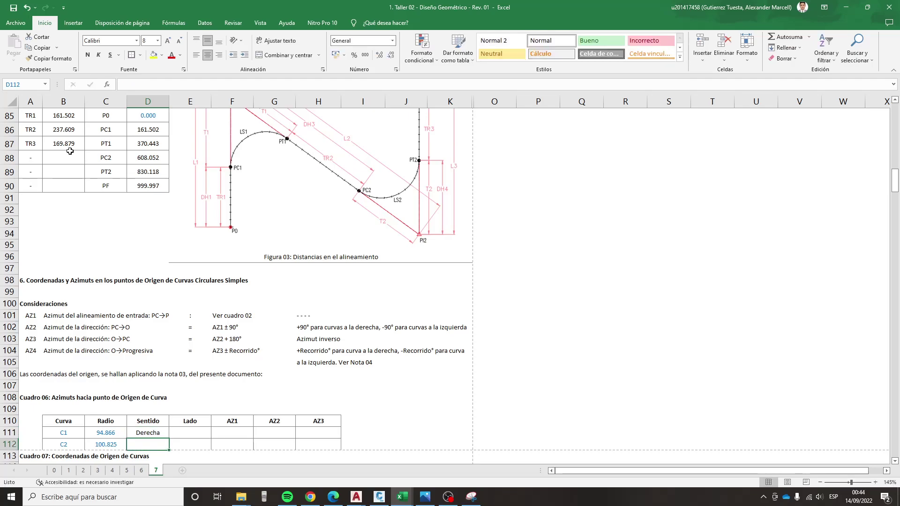
type("IZq")
key("BackSpace")
key("BackSpace")
type("z")
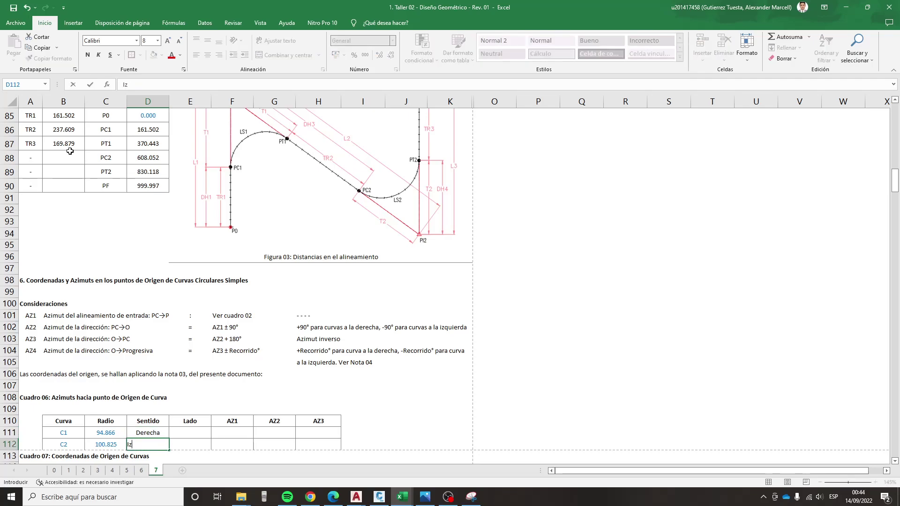
type("quierda")
key("Return")
key("Up")
key("Up")
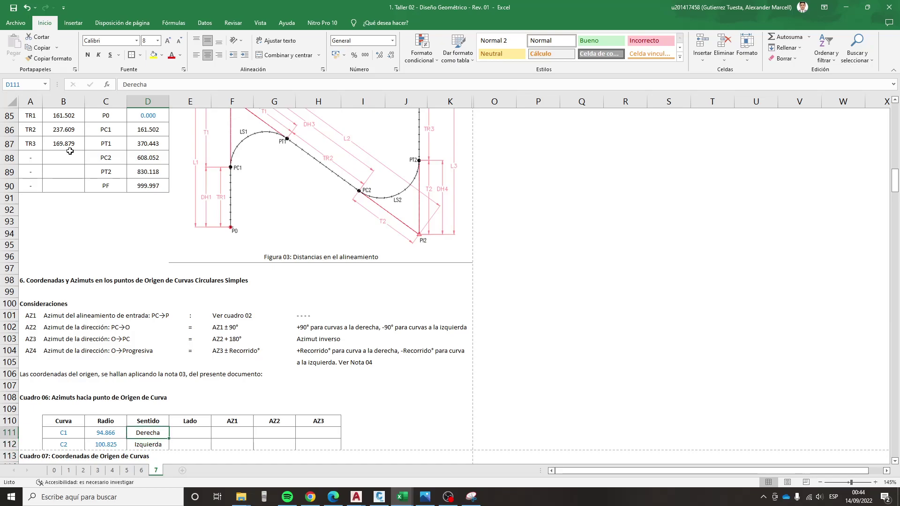
key("Right")
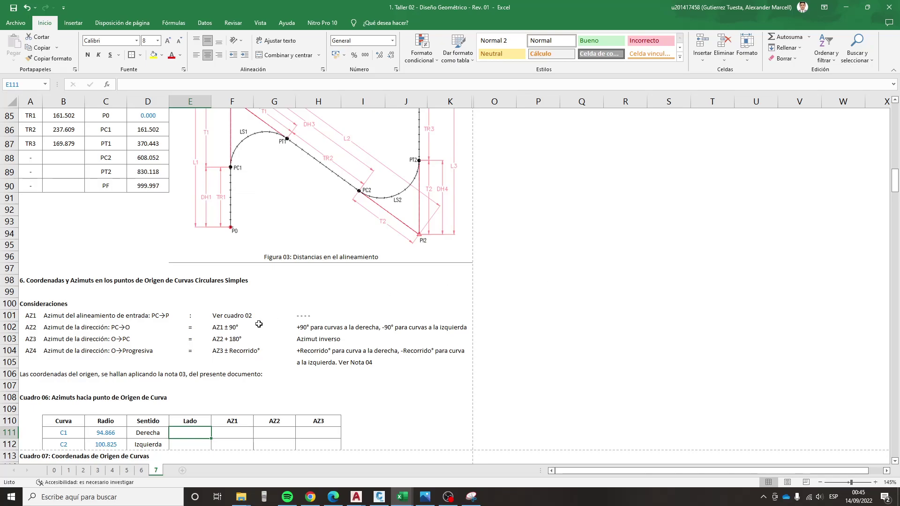
- Review the AZ3 = AZ2 + 180° rule and bring back the annotated curve snip
left_click(245, 344)
scroll(246, 345, "down", 1)
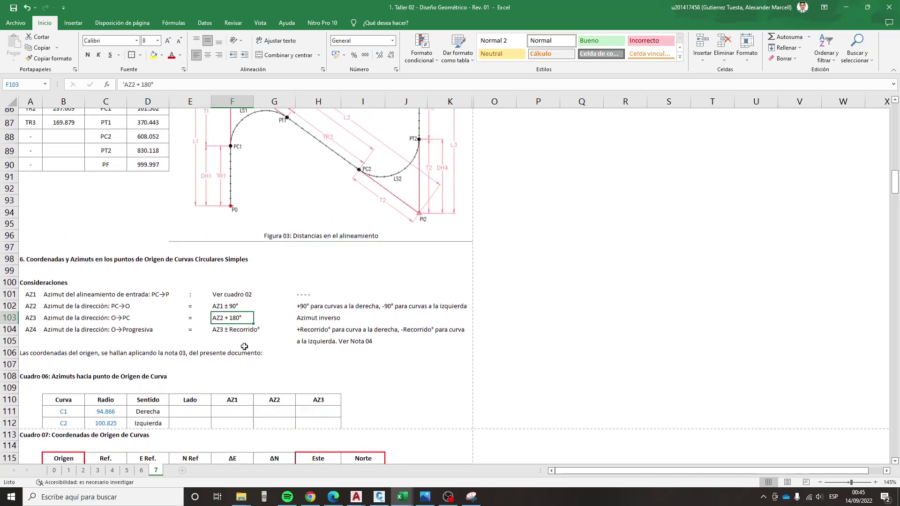
scroll(246, 347, "up", 1)
scroll(246, 347, "down", 1)
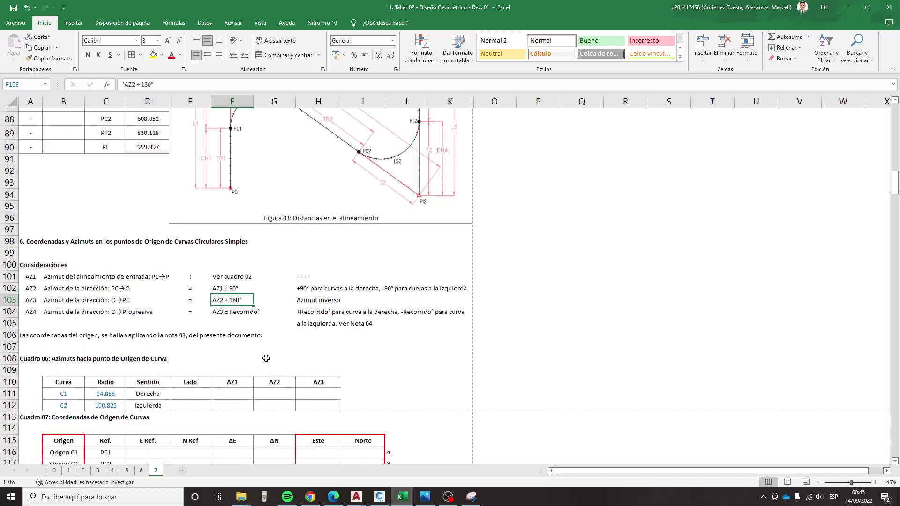
left_click(471, 496)
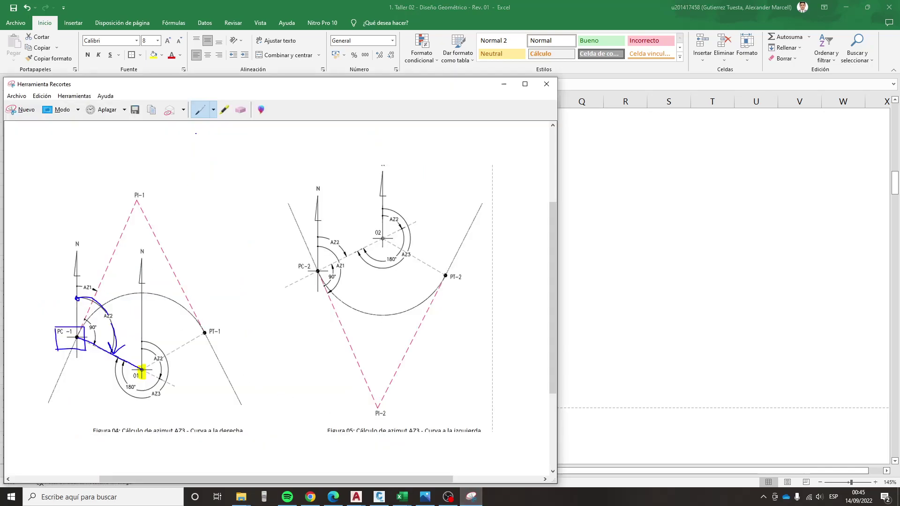
- Highlight in yellow the entry tangent from O1 through PC-1 up to PI-1, then return to Excel
left_click(224, 109)
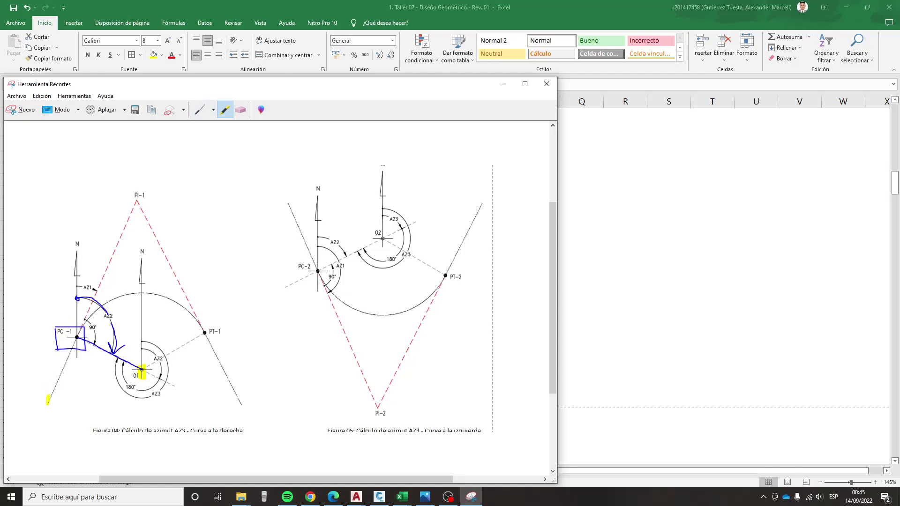
left_click_drag(48, 399, 140, 201)
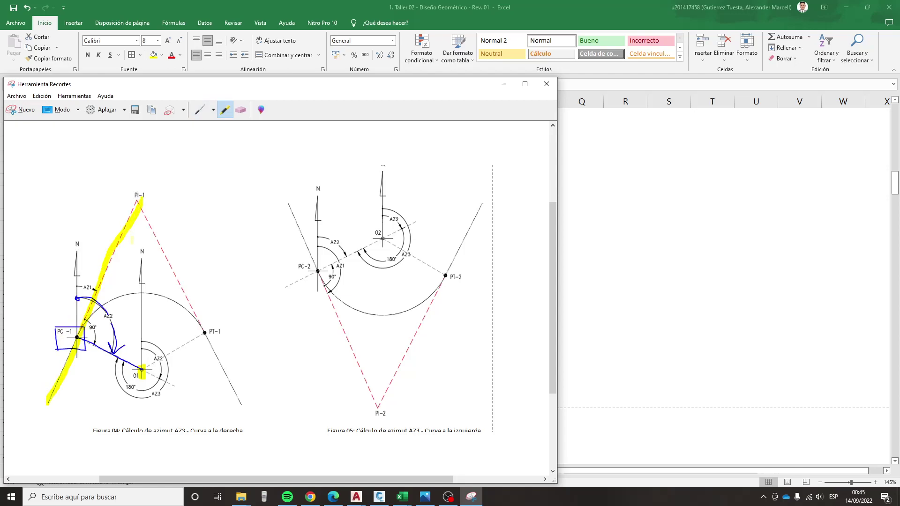
left_click(618, 351)
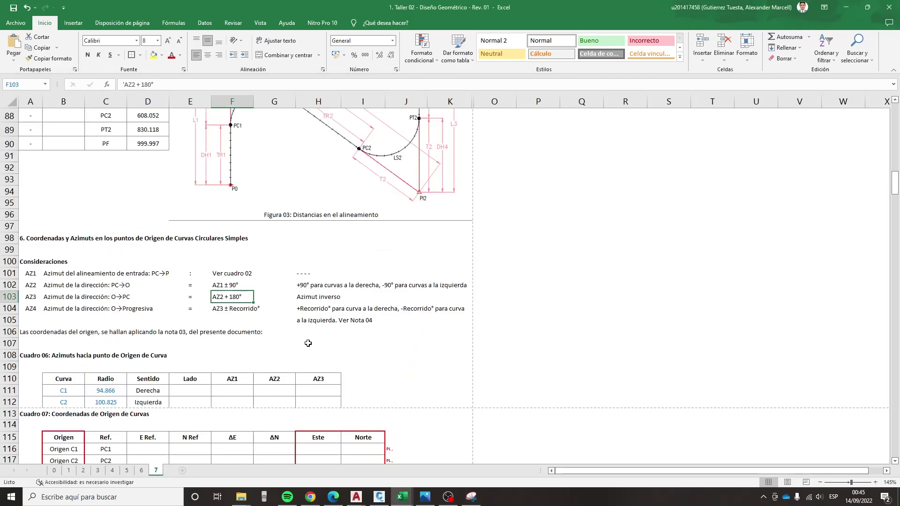
- Link C1's Lado cell E111 to B77 so it shows P0-PI1: L1
left_click(197, 394)
type("+")
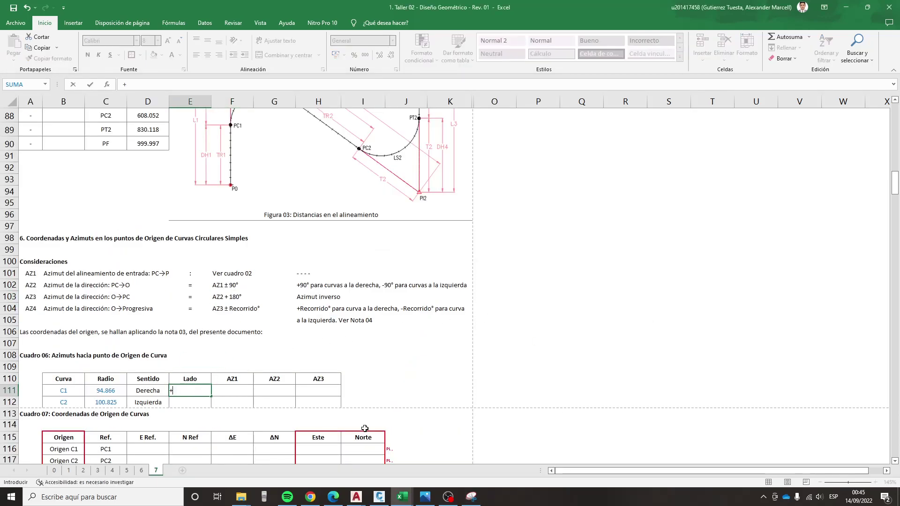
scroll(281, 394, "up", 3)
scroll(221, 356, "up", 4)
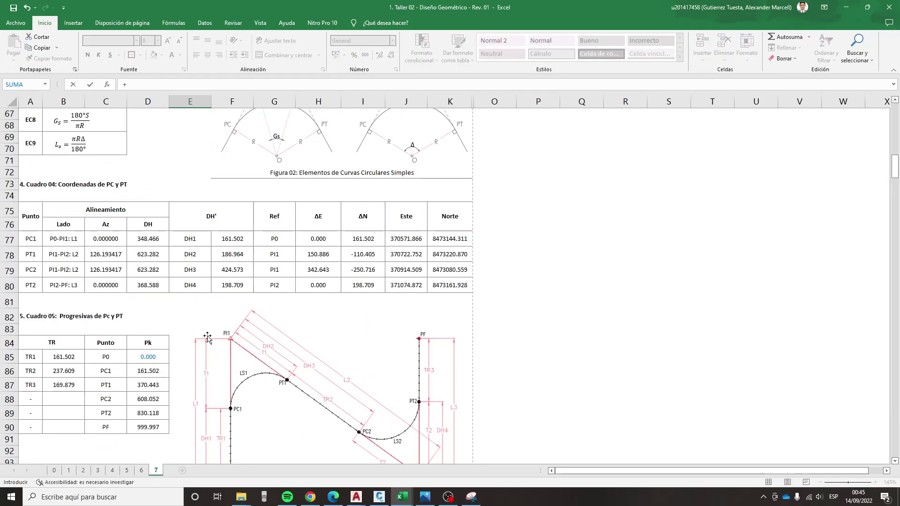
left_click(70, 240)
key("Return")
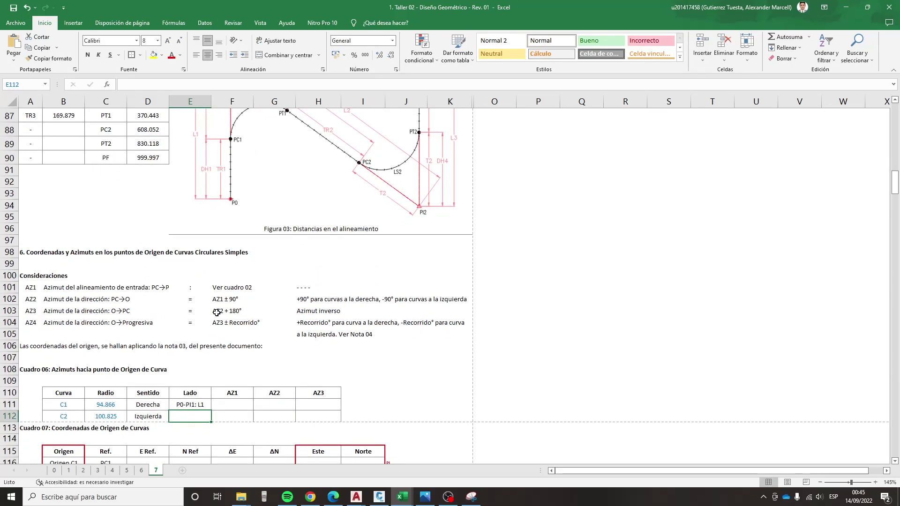
- Link C2's Lado cell E112 to B78 (PI1-PI2: L2) and select the AZ1–AZ3 cells
scroll(218, 320, "up", 3)
scroll(328, 253, "up", 4)
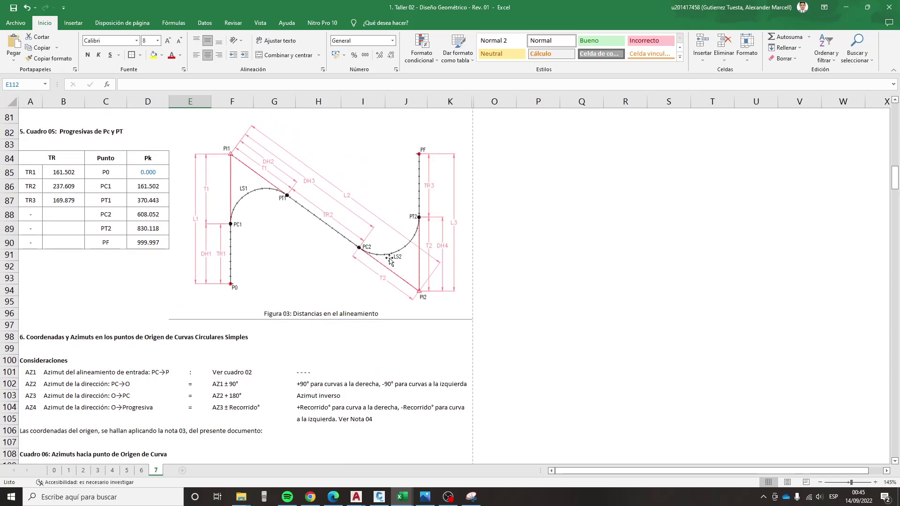
scroll(382, 235, "down", 3)
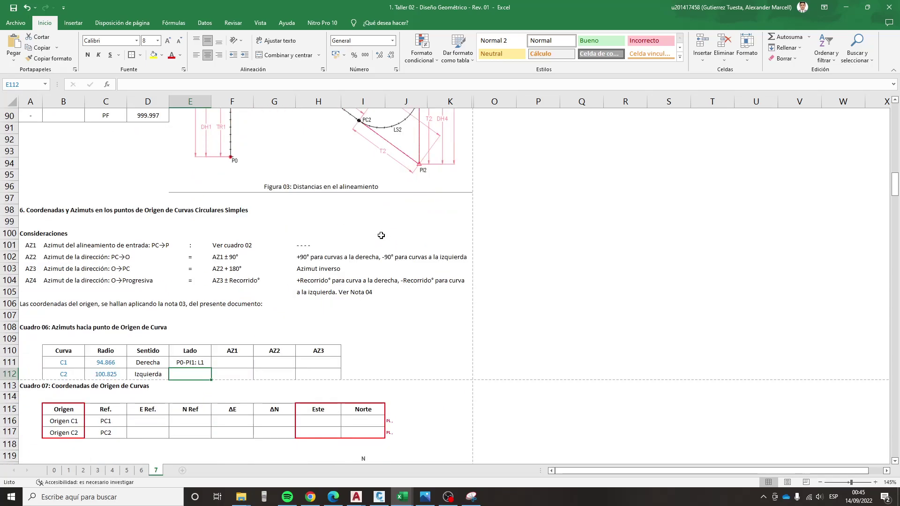
scroll(381, 235, "up", 1)
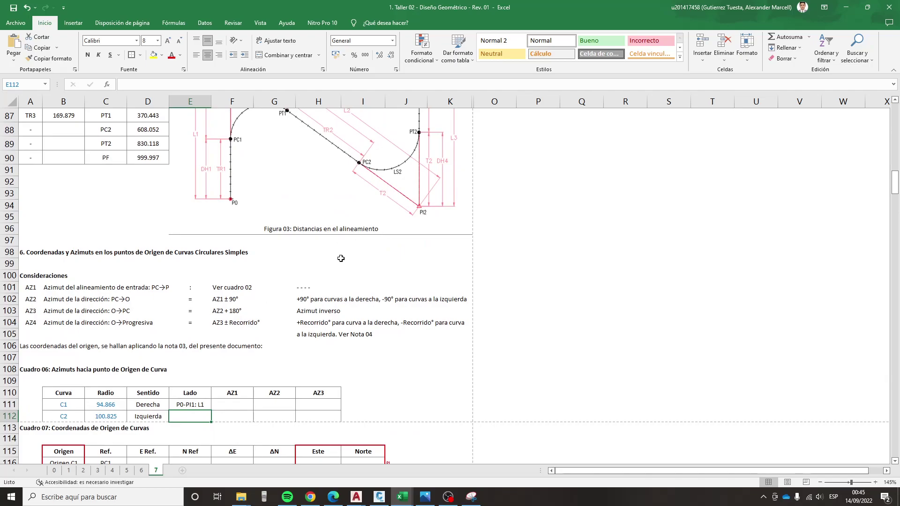
type("+")
scroll(459, 284, "up", 5)
left_click(67, 199)
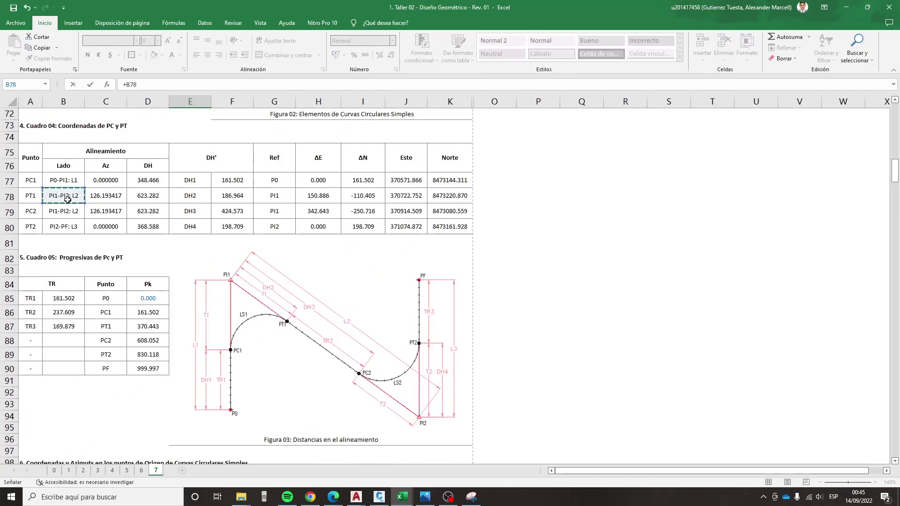
scroll(68, 200, "down", 5)
key("Return")
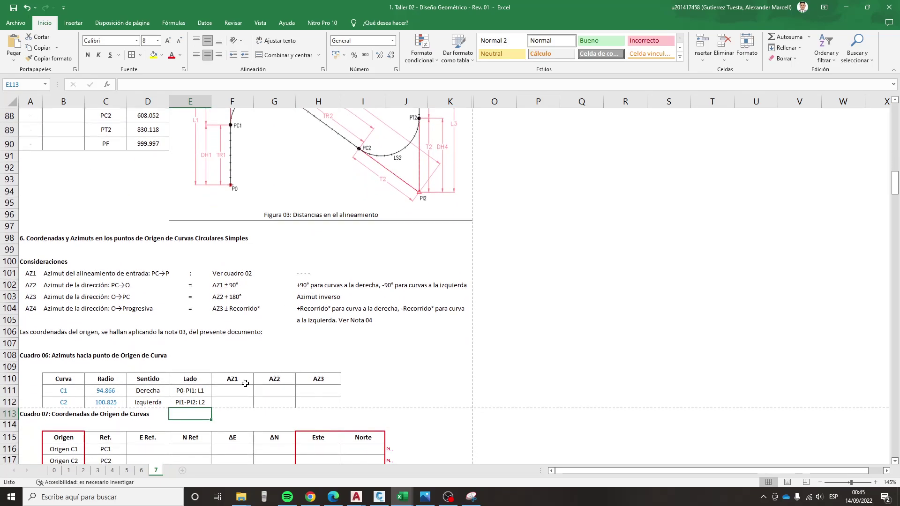
left_click(245, 387)
left_click_drag(242, 378, 327, 397)
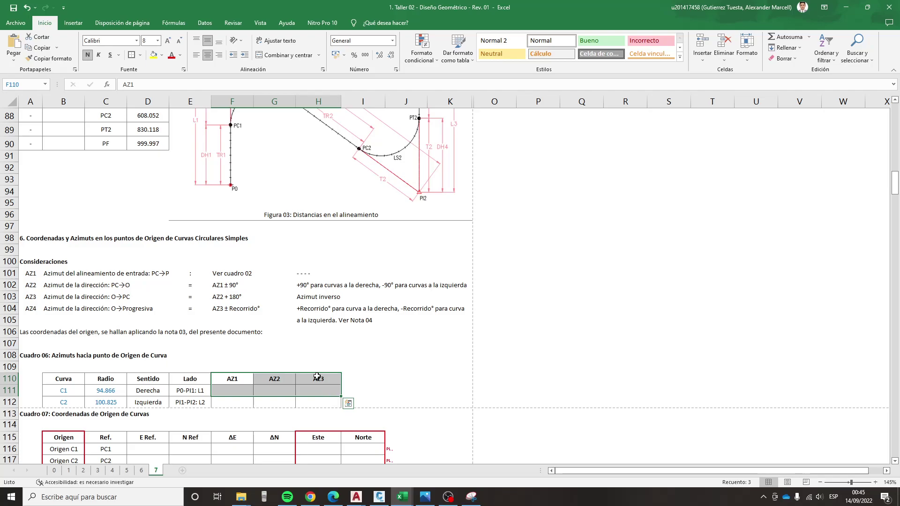
- Read the AZ4 and AZ1 definitions and their Cuadro 02 reference in section 6
scroll(327, 397, "down", 2)
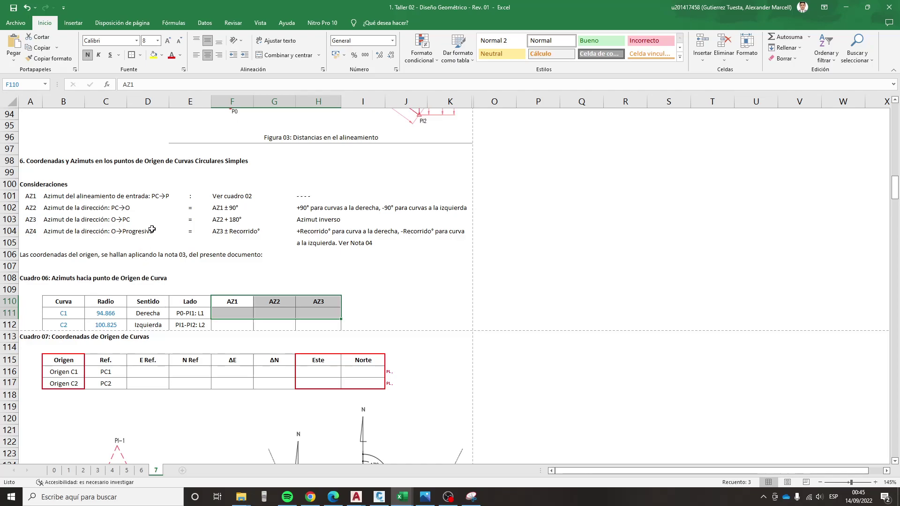
left_click(152, 231)
scroll(152, 231, "up", 3, "ctrl")
scroll(191, 268, "up", 2, "ctrl")
scroll(191, 268, "up", 1)
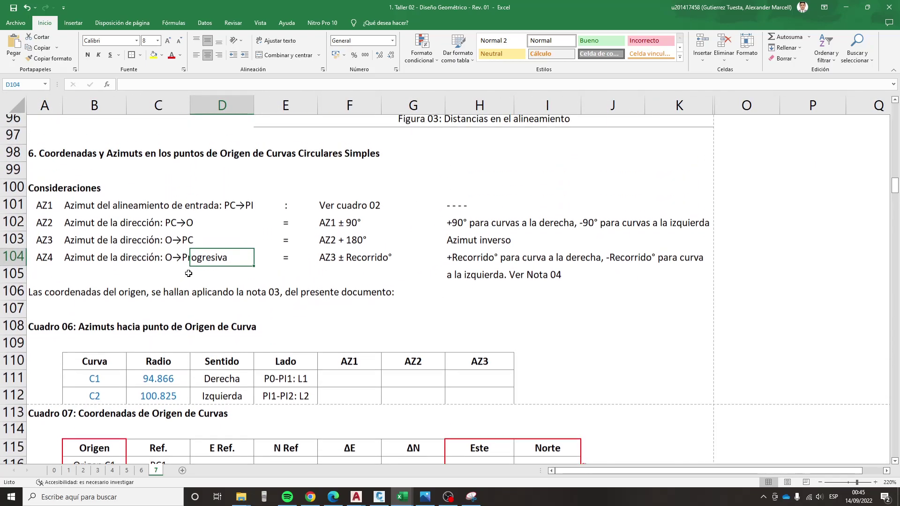
left_click(53, 212)
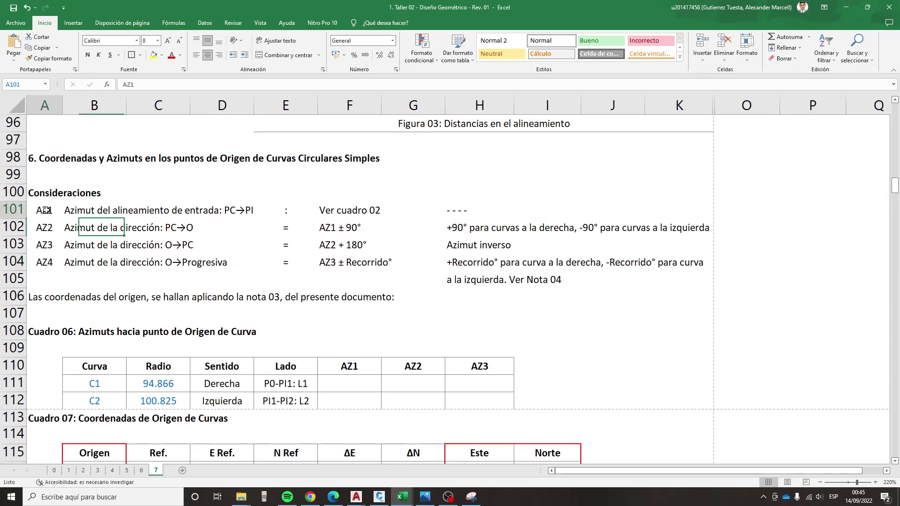
left_click(86, 213)
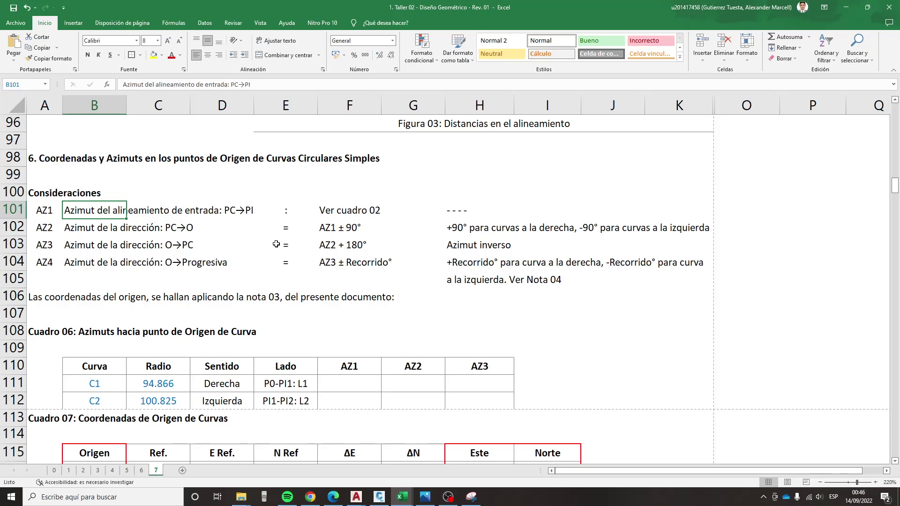
left_click(334, 213)
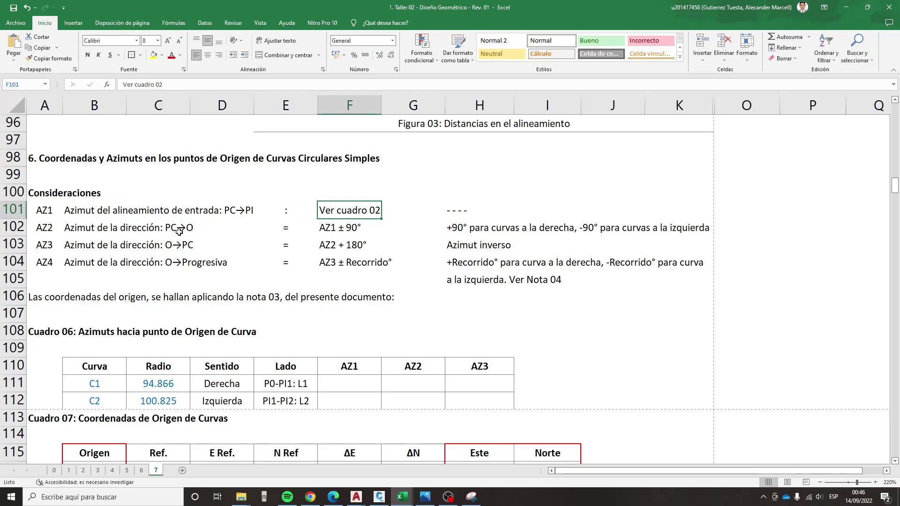
- Select the Cuadro 02 alignment table and its Az column to check the azimuths
scroll(262, 239, "up", 4)
scroll(244, 258, "up", 6)
scroll(229, 270, "up", 8)
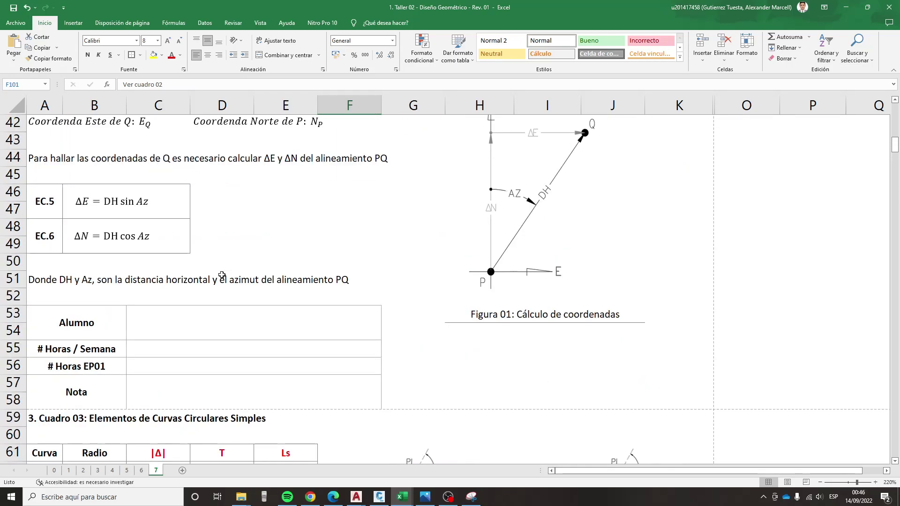
scroll(219, 275, "up", 4)
scroll(219, 275, "up", 4)
scroll(219, 275, "up", 5)
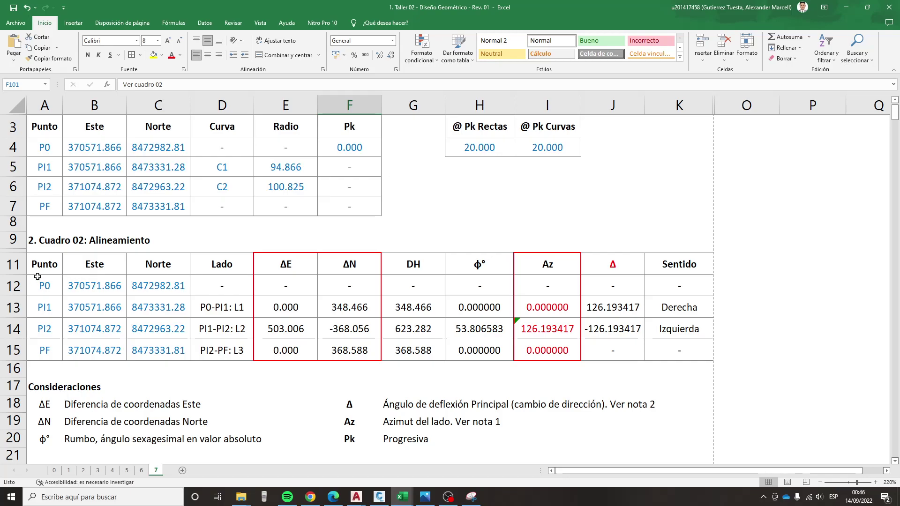
left_click_drag(29, 265, 680, 379)
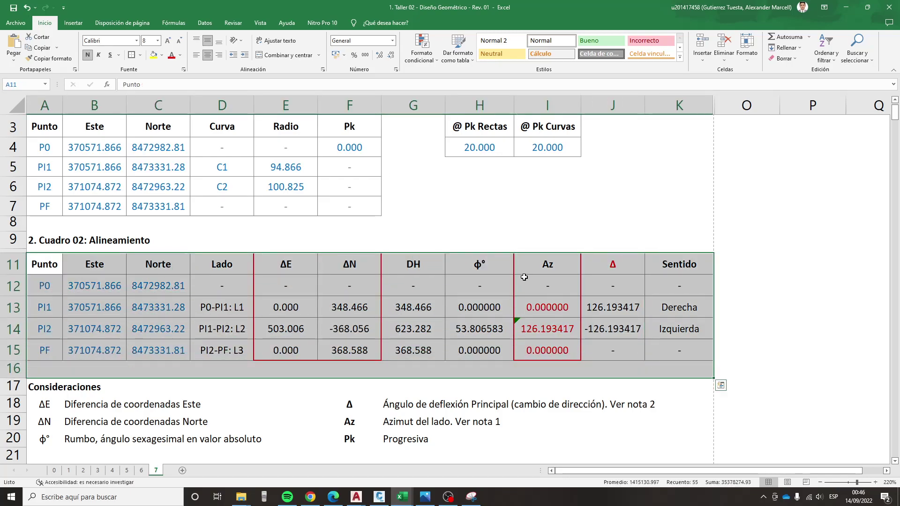
mouse_move(530, 240)
left_mouse_down()
mouse_move(553, 301)
mouse_move(549, 350)
left_mouse_up()
- Return to section 6 and bring the annotated Figures 04–05 snip to the front
scroll(297, 370, "down", 10)
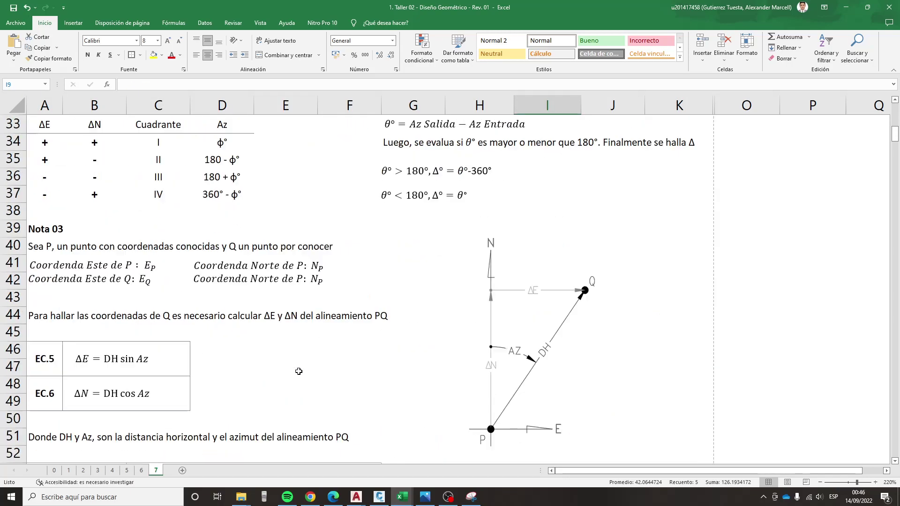
scroll(298, 373, "down", 7)
scroll(298, 373, "down", 4)
scroll(298, 373, "down", 3)
scroll(299, 373, "down", 5)
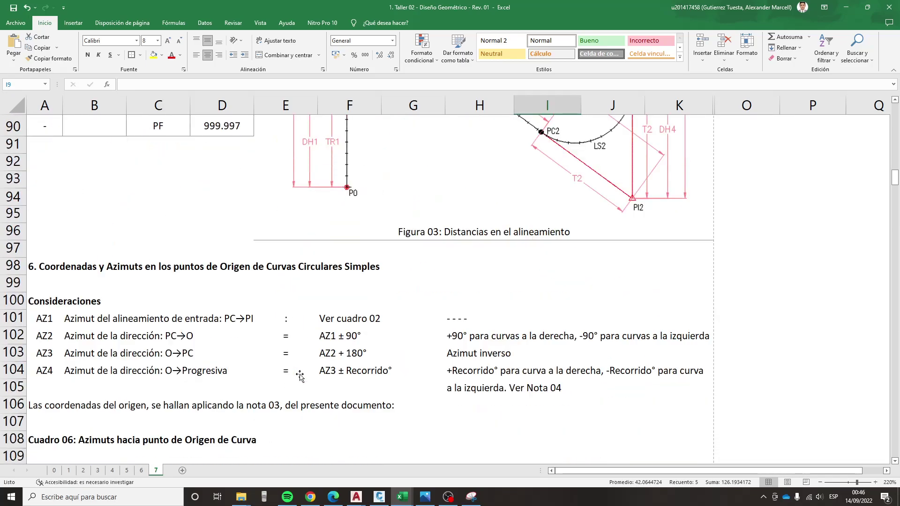
scroll(300, 373, "down", 3)
scroll(300, 373, "up", 1)
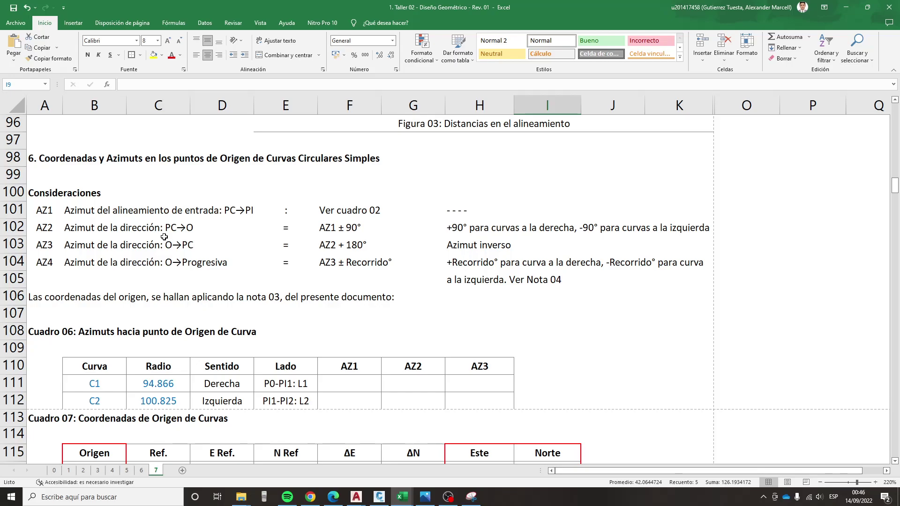
left_click(471, 497)
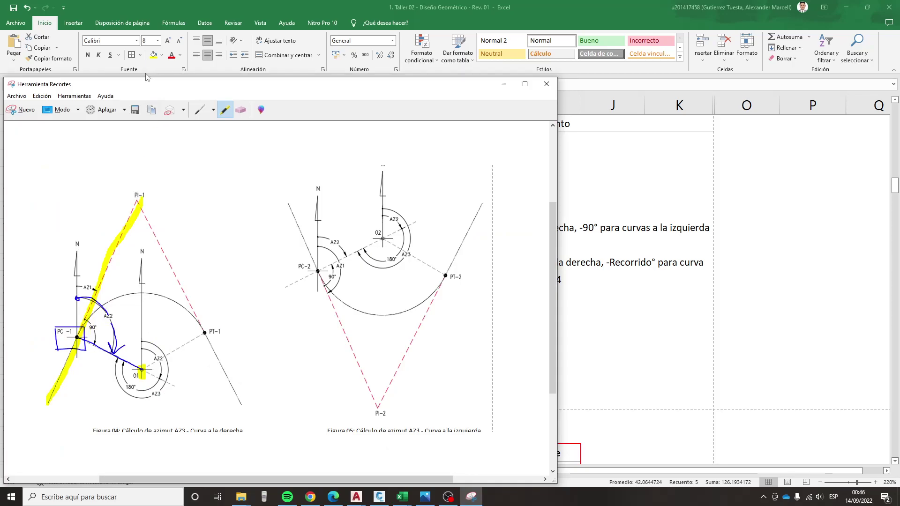
- Draw a blue pen box around PC-1 and trace the PC-1 to origin 01 line, then return to Excel
left_click(200, 109)
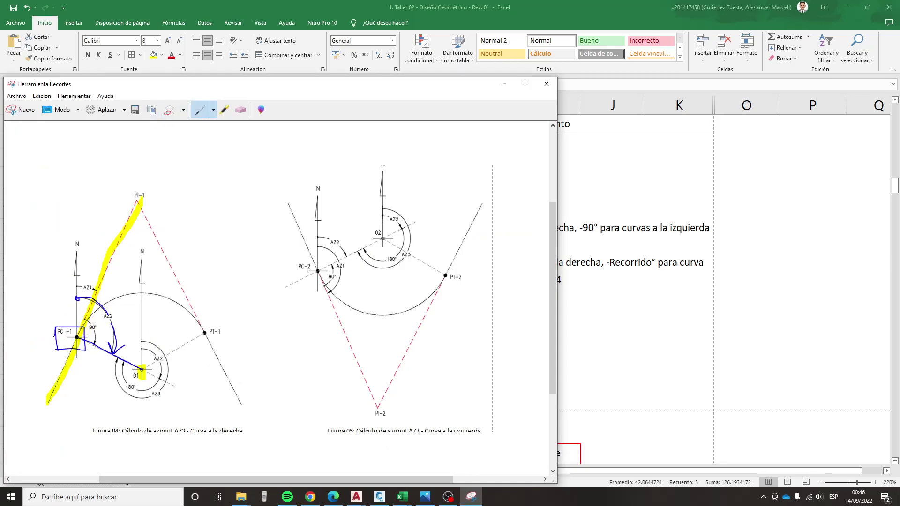
left_click_drag(86, 351, 58, 328)
left_click_drag(80, 338, 130, 366)
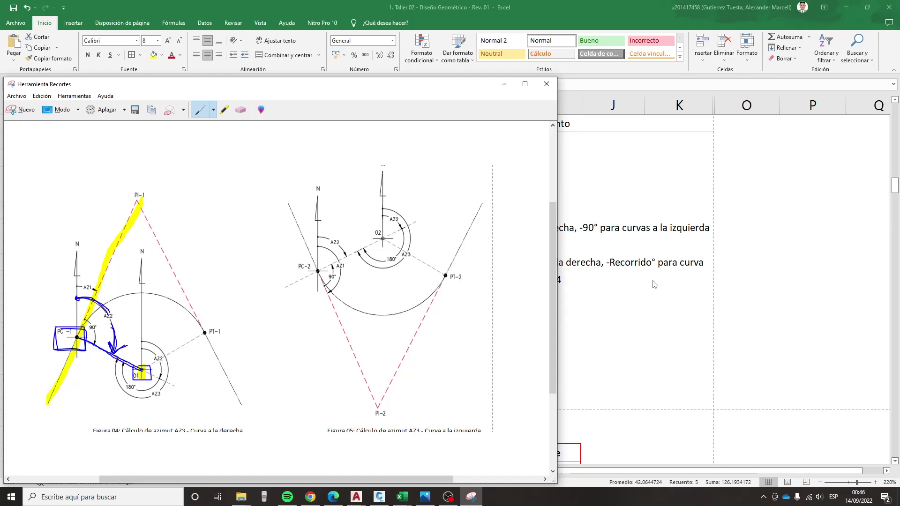
key("alt+Tab")
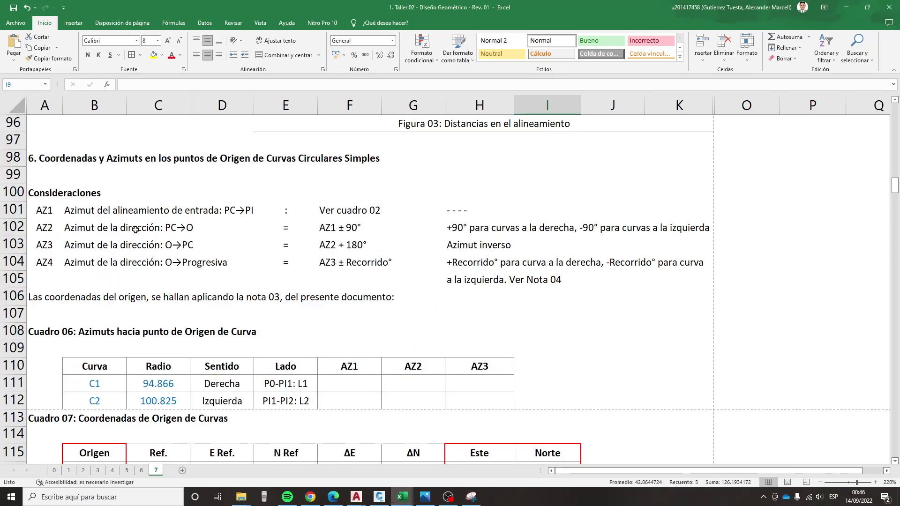
- Review the AZ2 (PC→O) and AZ3 (O→PC, AZ2 + 180°) definitions in rows 102–103
left_click(71, 227)
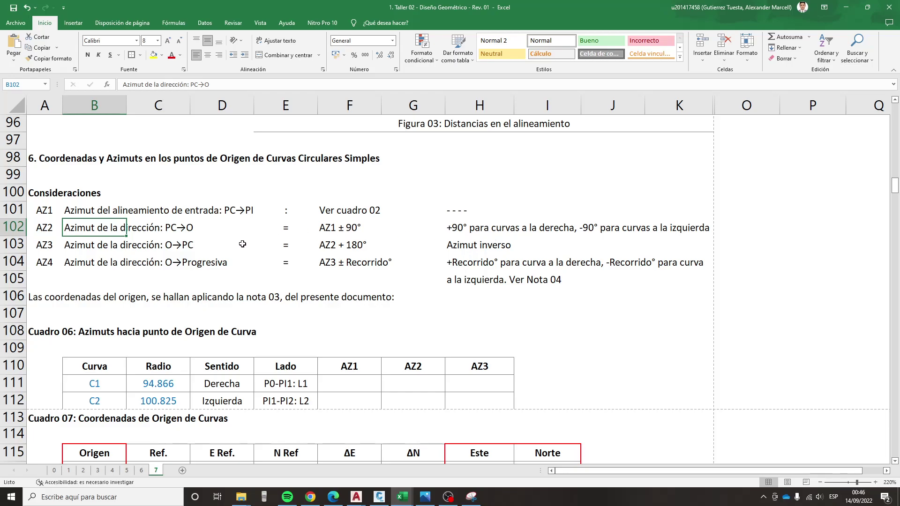
left_click(45, 248)
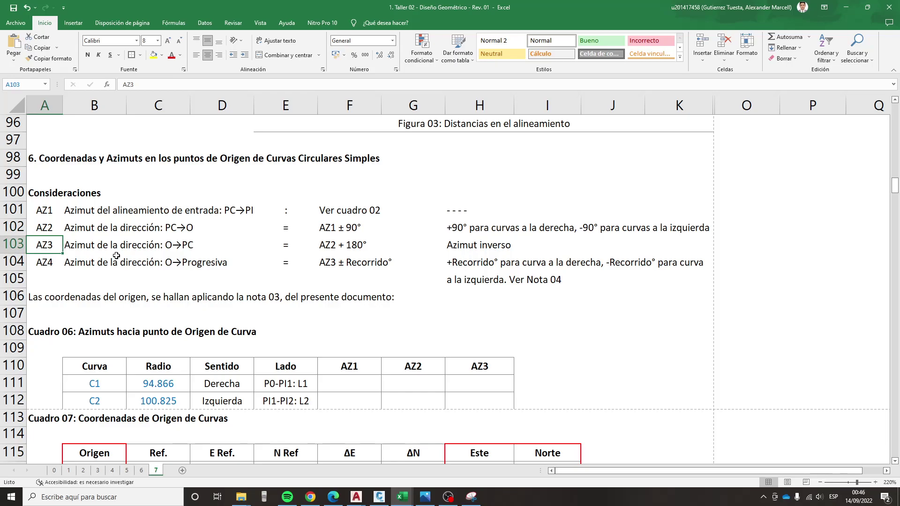
left_click(147, 251)
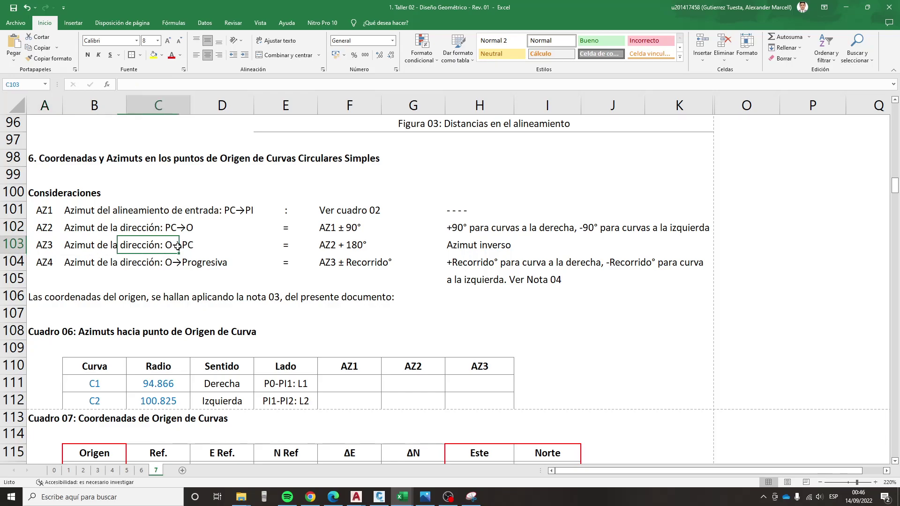
left_click(171, 228)
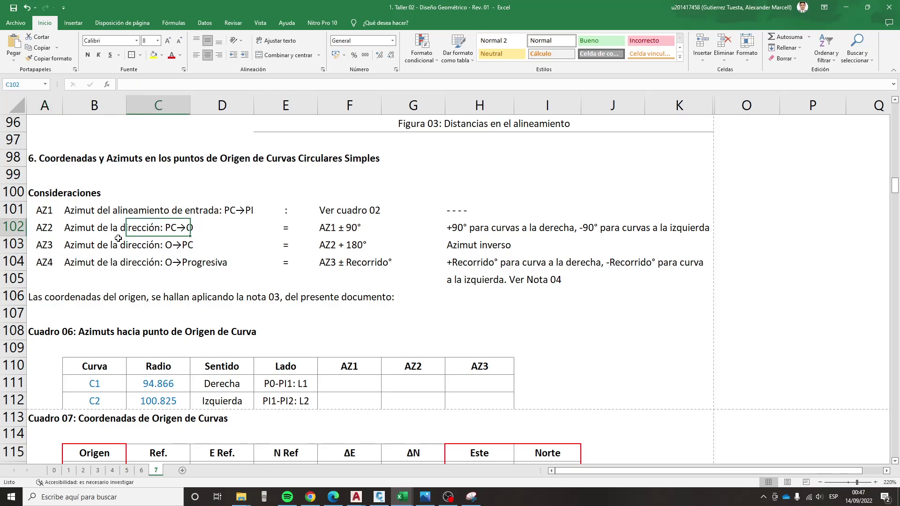
left_click(77, 251)
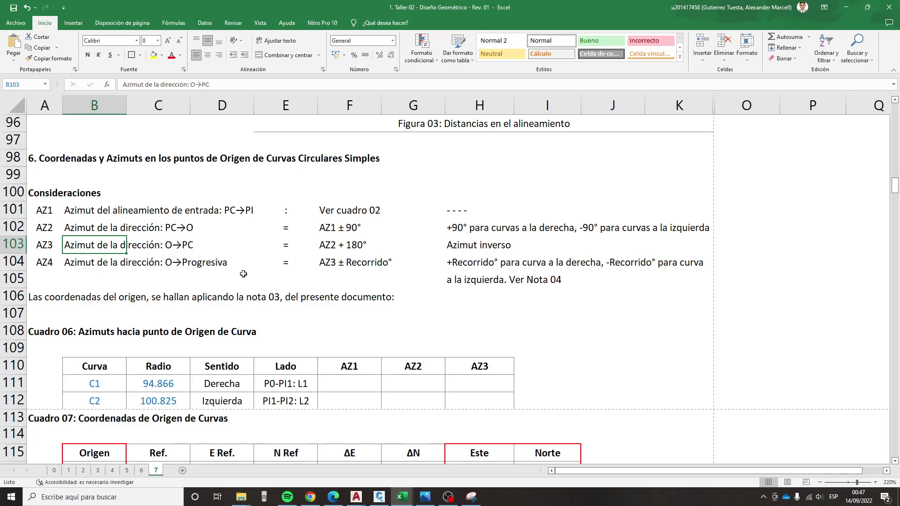
key("Right")
key("Right")
key("Right")
key("Right")
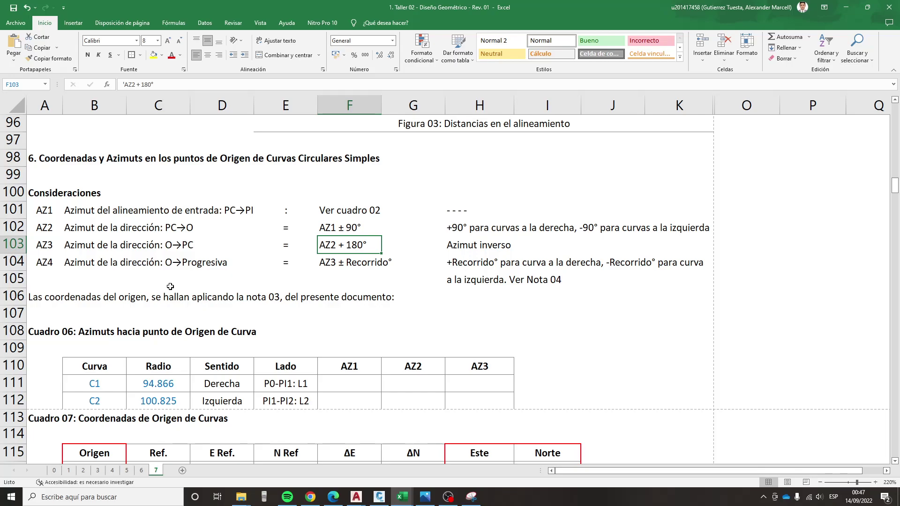
- Select the AZ1–AZ3 rows 101–103, scroll to Cuadro 07 and bring back the annotated curve snip
mouse_move(40, 212)
left_mouse_down()
mouse_move(46, 226)
mouse_move(633, 250)
left_mouse_up()
scroll(362, 299, "down", 2)
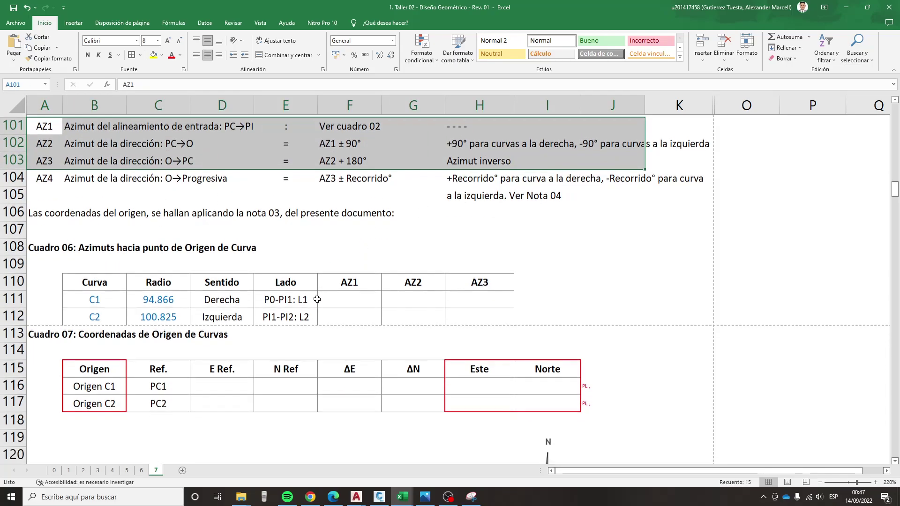
left_click(471, 497)
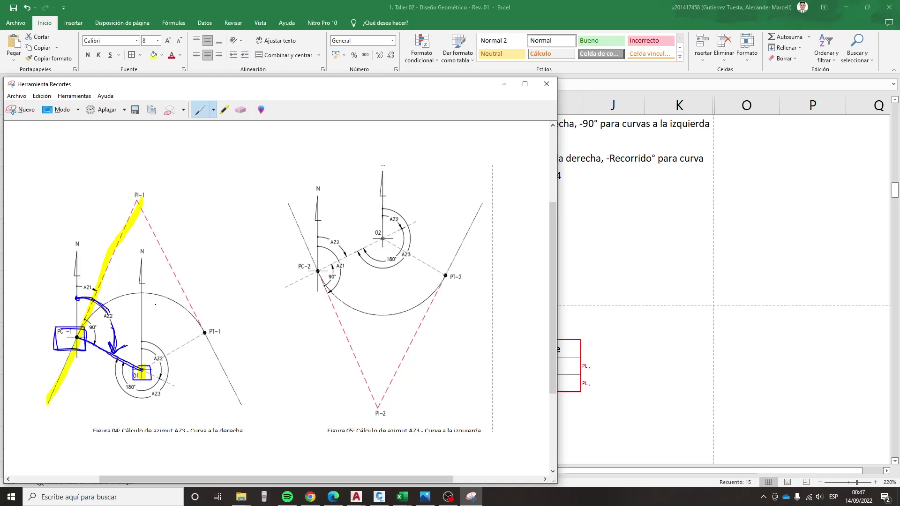
- In red pen, mark around the 90° label and add a V below PC-1, then go to AutoCAD
left_click(213, 111)
left_click(105, 276)
left_click_drag(102, 314, 97, 344)
left_click_drag(72, 352, 97, 347)
left_click(242, 111)
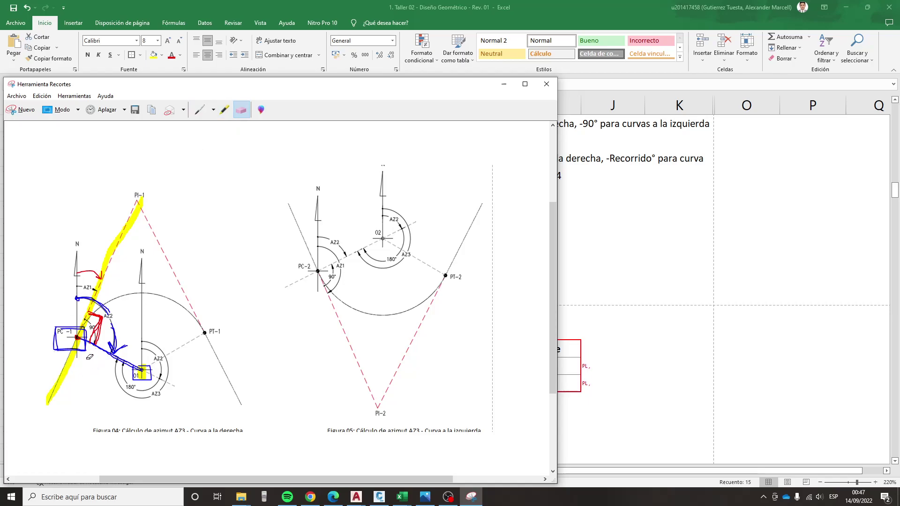
left_click(355, 497)
- Bring the replanteo drawing forward and navigate to PC-1 of curve C1
left_click(402, 464)
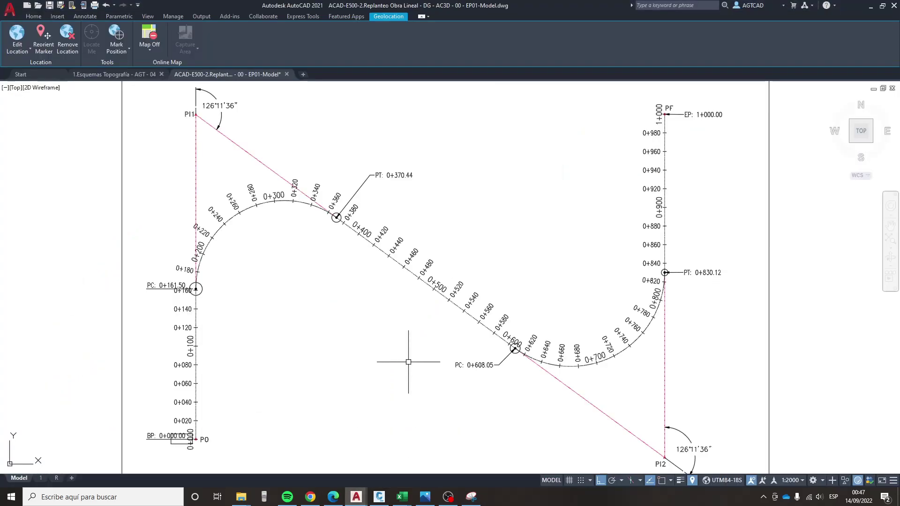
scroll(350, 320, "down", 5)
scroll(431, 321, "down", 2)
scroll(464, 239, "right", 5)
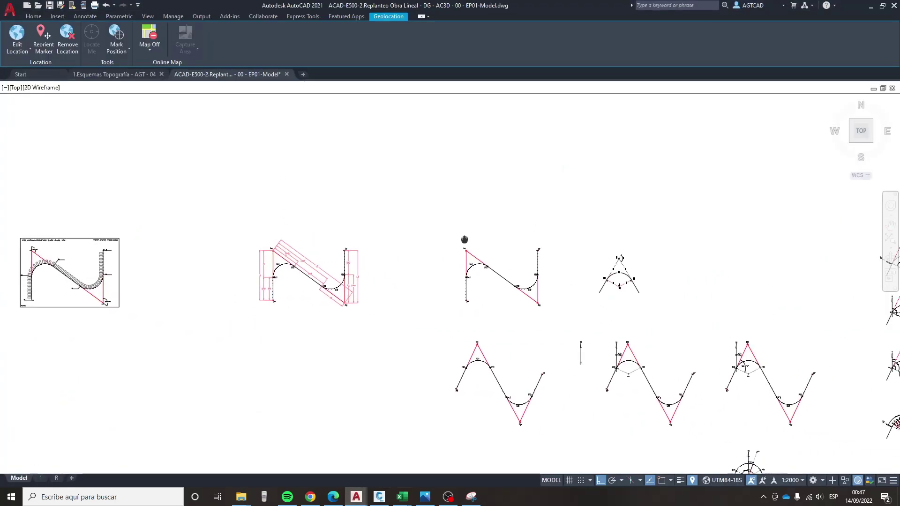
scroll(462, 274, "right", 5)
scroll(525, 327, "right", 5)
scroll(525, 326, "up", 5)
scroll(473, 321, "up", 3)
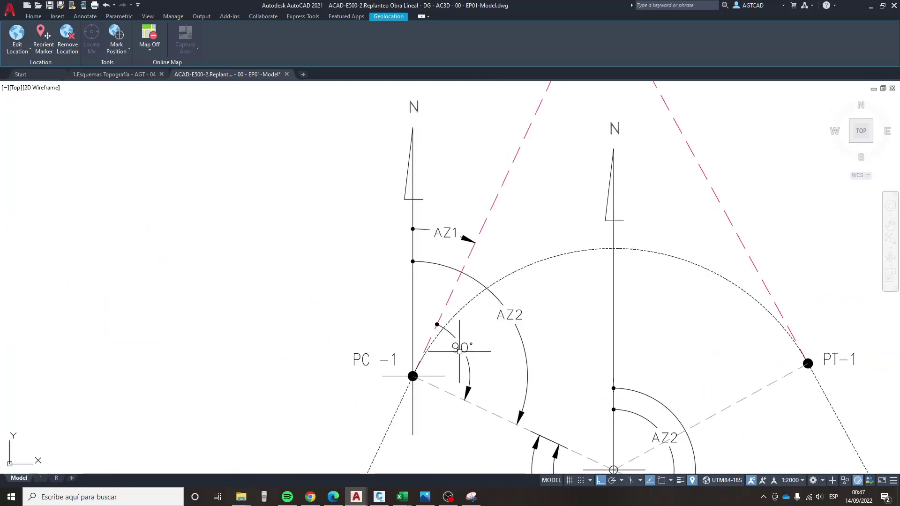
scroll(248, 270, "down", 2)
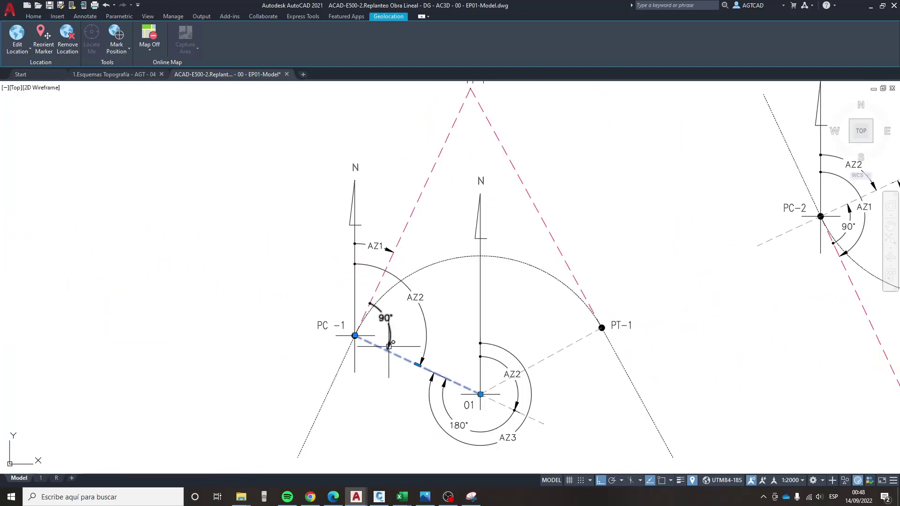
- Check the AZ1 and AZ2 directions using the PC-1 to PI-1 line, PC-1 and PT-1
left_click(404, 220)
scroll(404, 220, "up", 1)
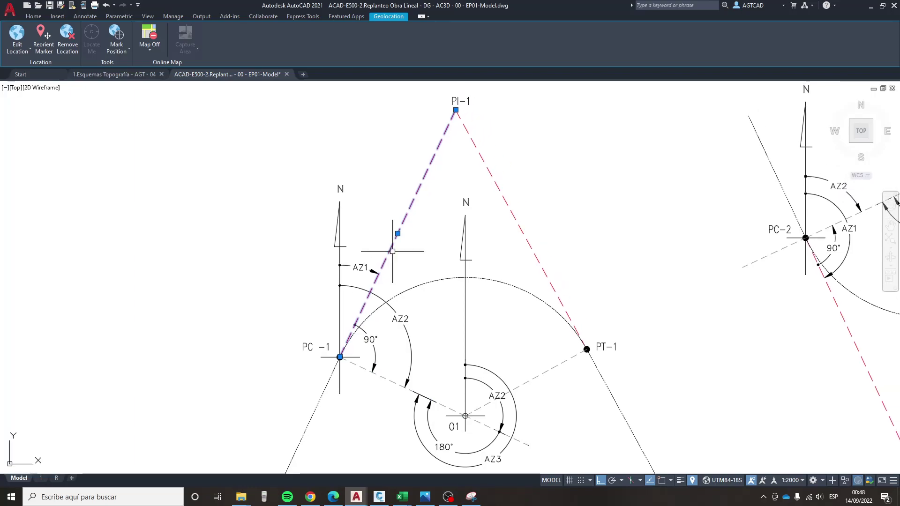
key("Escape")
right_click(440, 100, "shift")
key("Escape")
left_click(393, 235)
right_click(422, 263, "shift")
key("Escape")
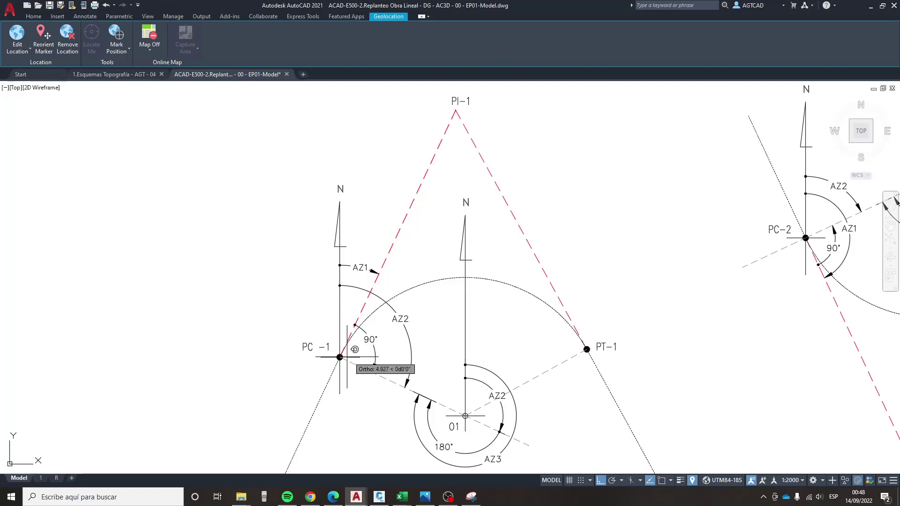
left_click(340, 357)
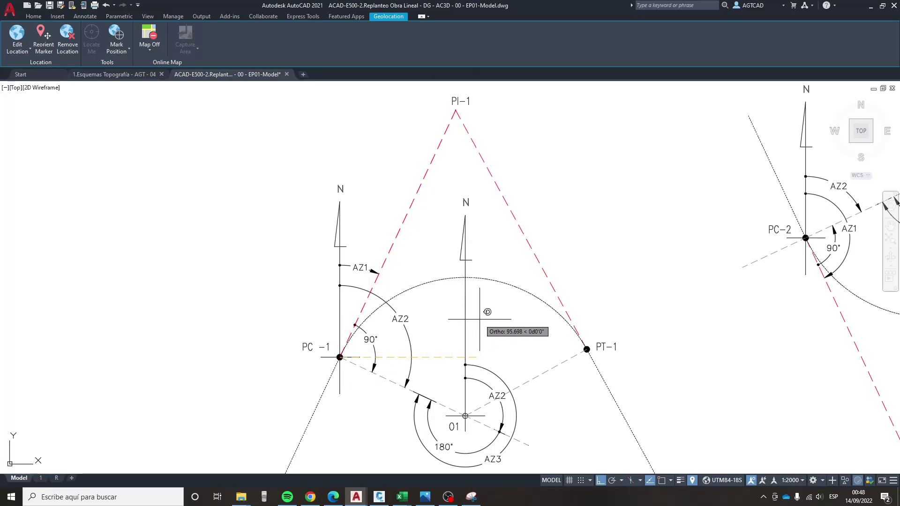
left_click(586, 349)
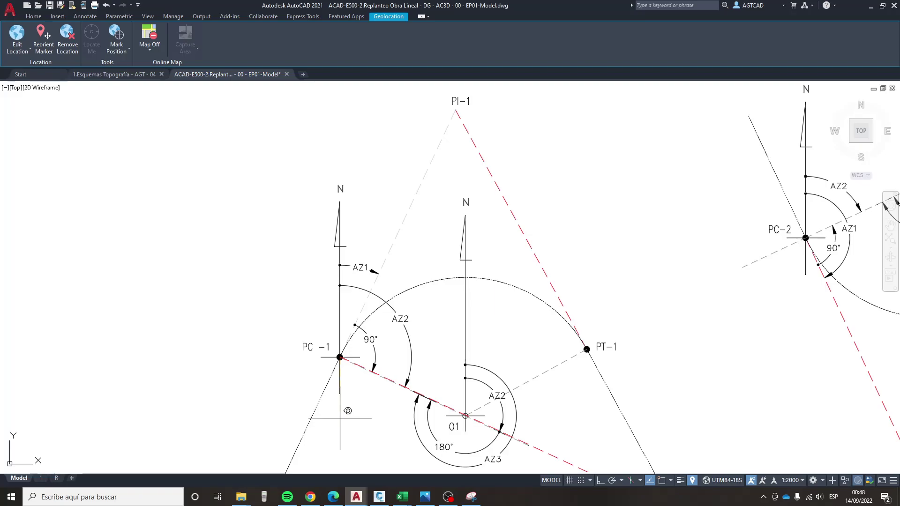
- Cancel the trial rotation about PC-1, leaving the drawing unrotated, and return to Excel
left_click(340, 357)
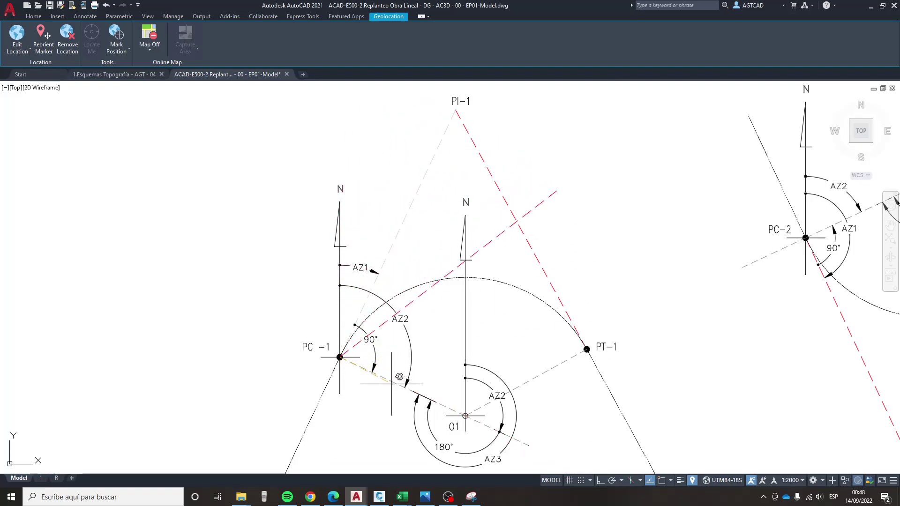
key("Escape")
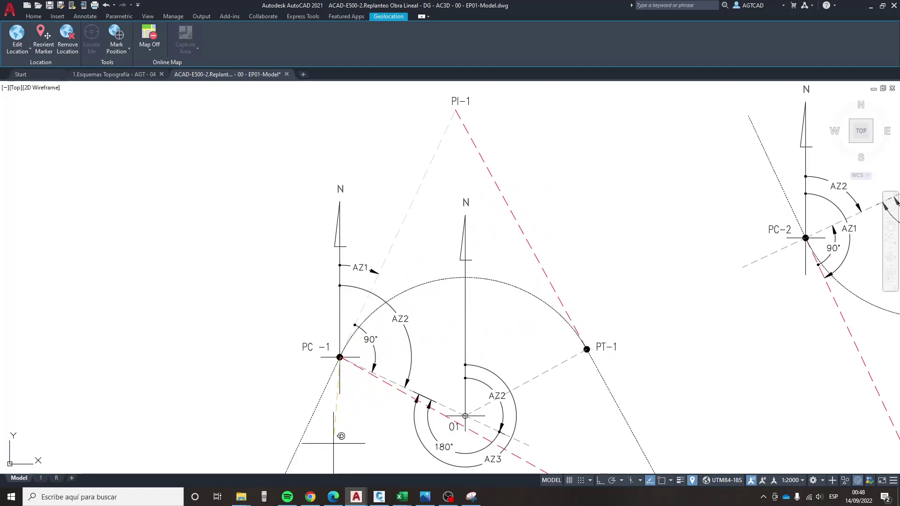
left_click(402, 496)
- Set curve C1's AZ1 in F111 to =+I13 (0.000000)
left_click(384, 476)
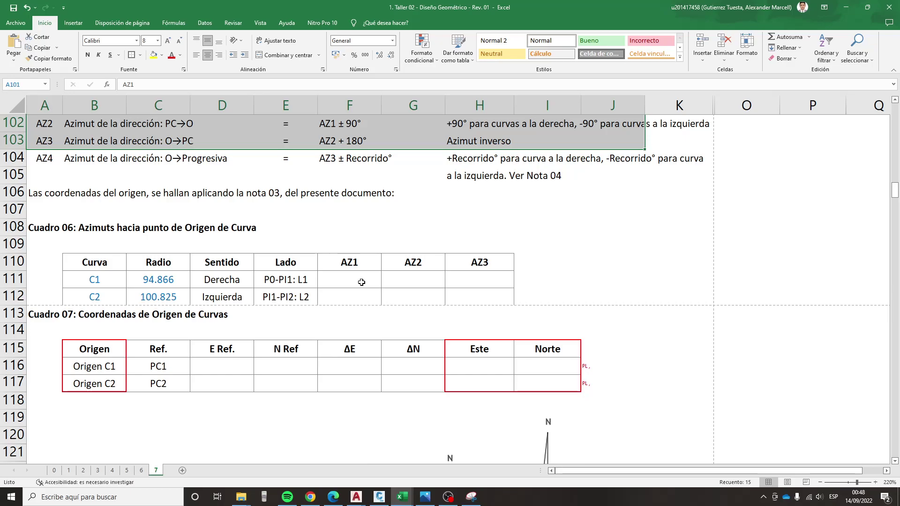
type("+")
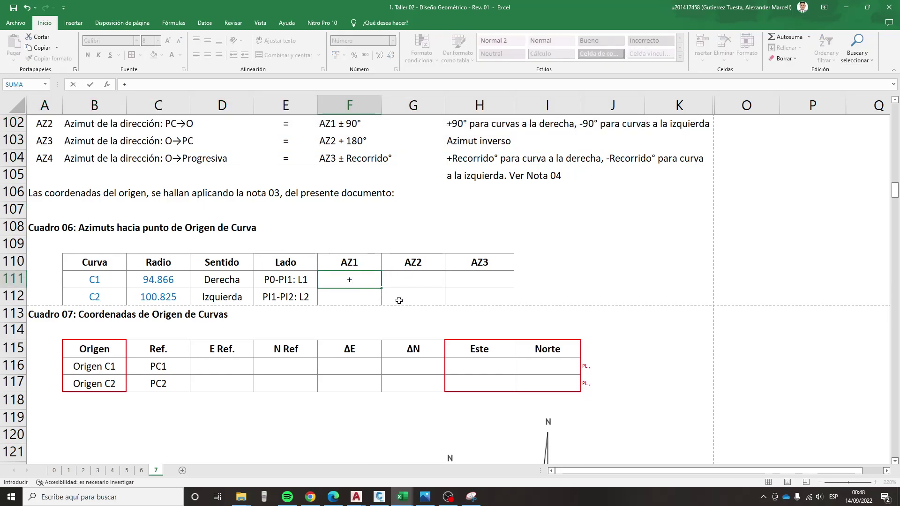
scroll(305, 310, "up", 1)
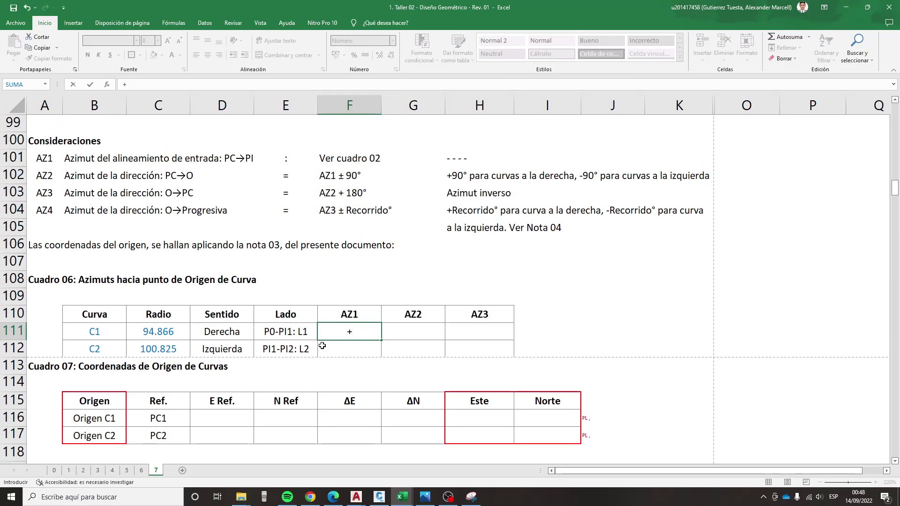
scroll(322, 345, "up", 5)
scroll(322, 345, "up", 10)
scroll(337, 323, "up", 9)
scroll(371, 336, "up", 8)
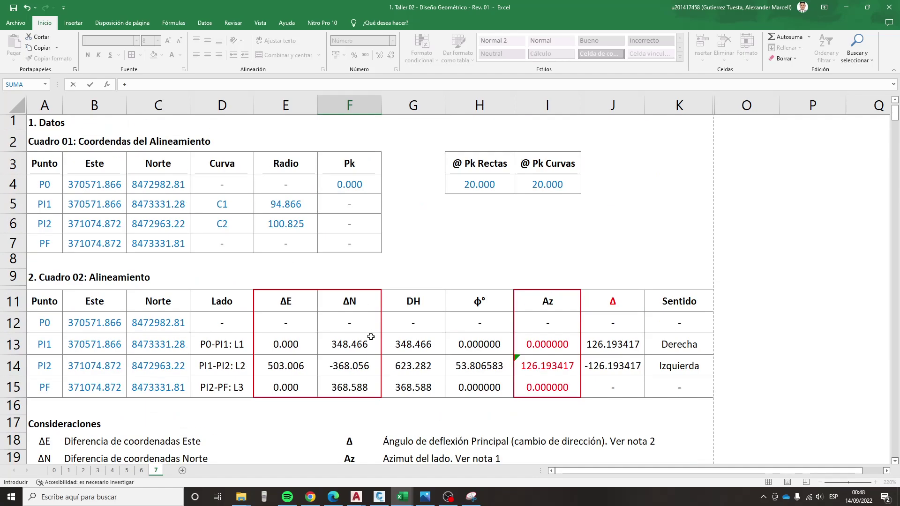
left_click(541, 344)
key("Return")
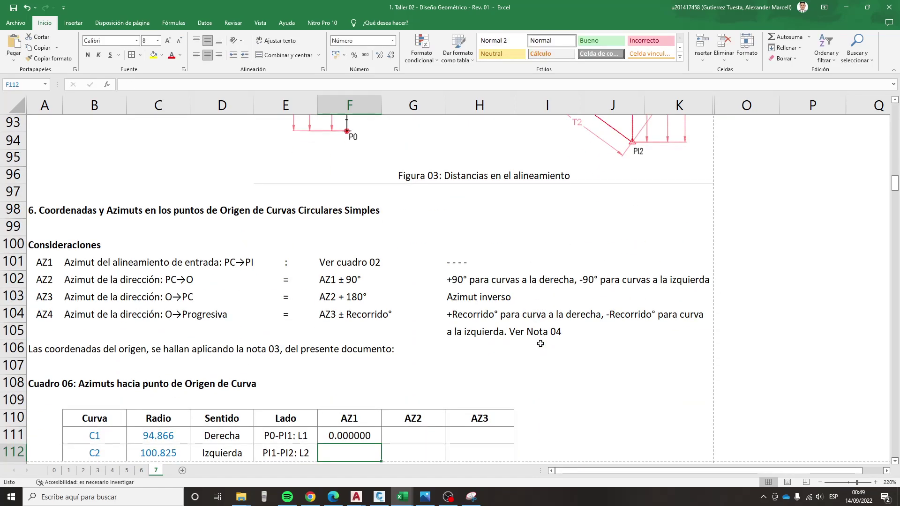
- Set curve C1's AZ2 in G111 to =+F111+90 (90.000000)
key("Up")
key("Right")
type("+")
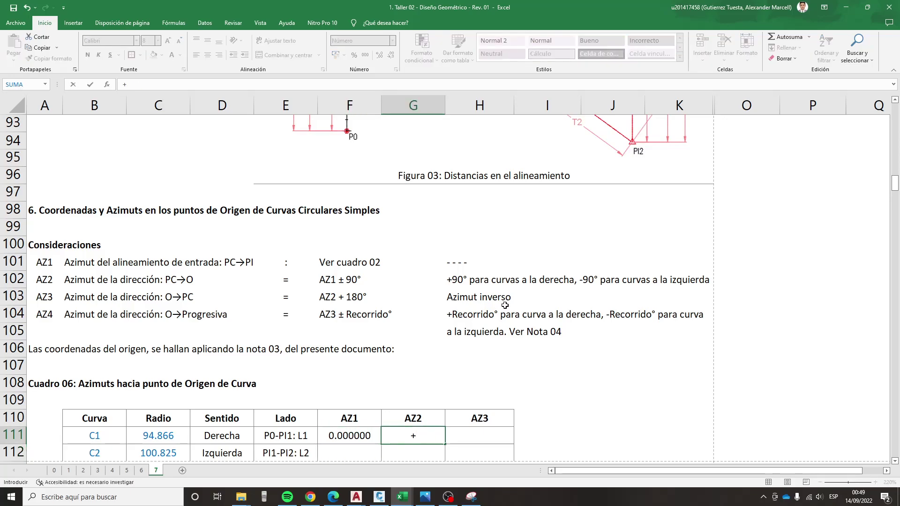
scroll(490, 314, "down", 1)
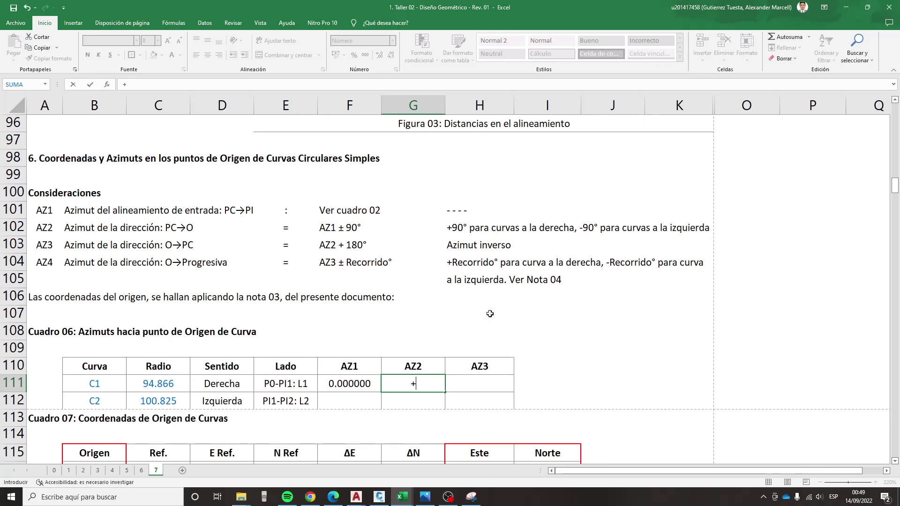
key("Left")
type("+90")
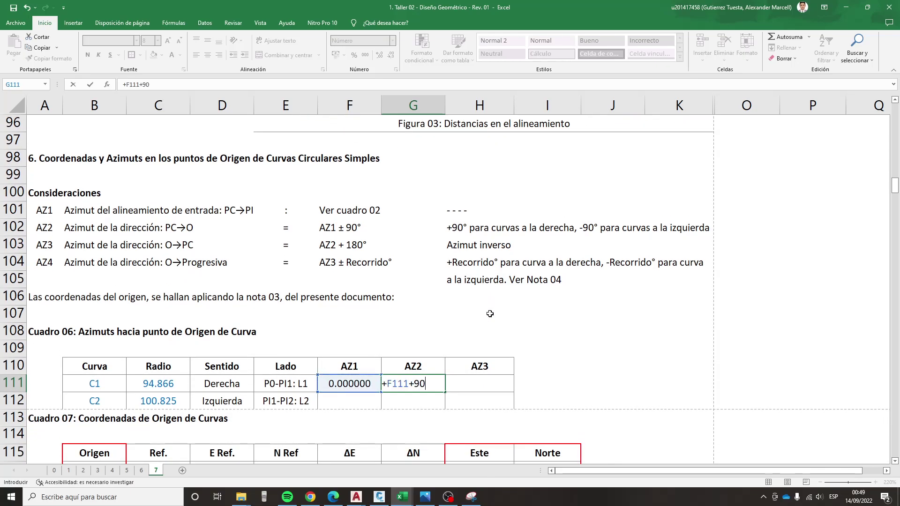
key("Return")
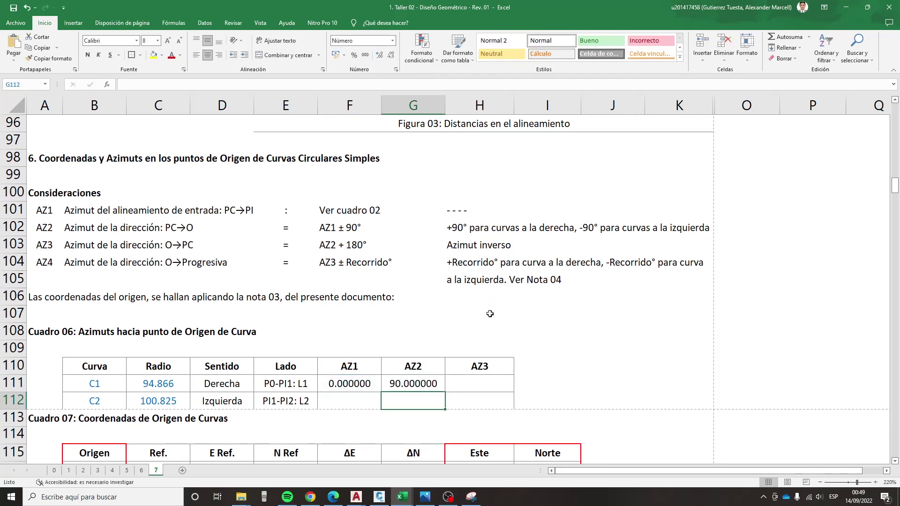
- Set curve C2's AZ1 in F112 to =+I14 (126.193417)
key("Up")
key("Left")
key("Down")
type("+")
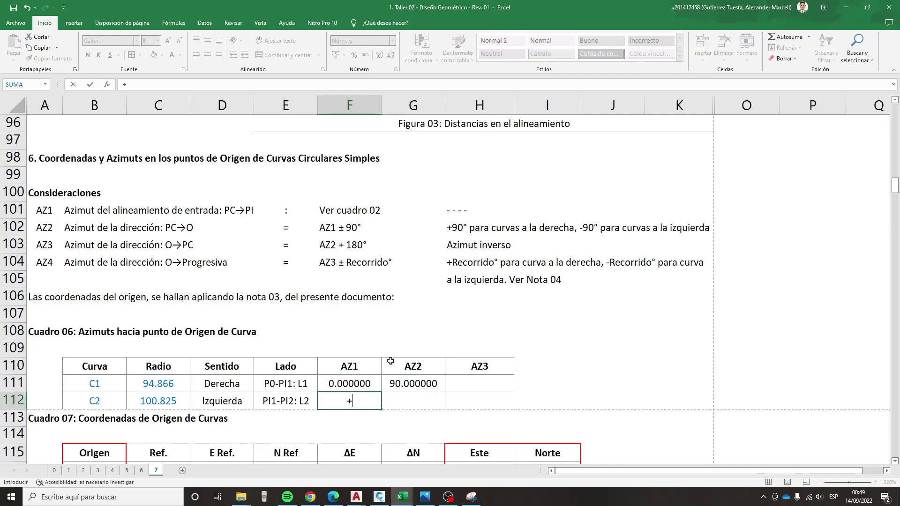
scroll(404, 366, "up", 5)
scroll(404, 367, "up", 8)
scroll(403, 367, "up", 8)
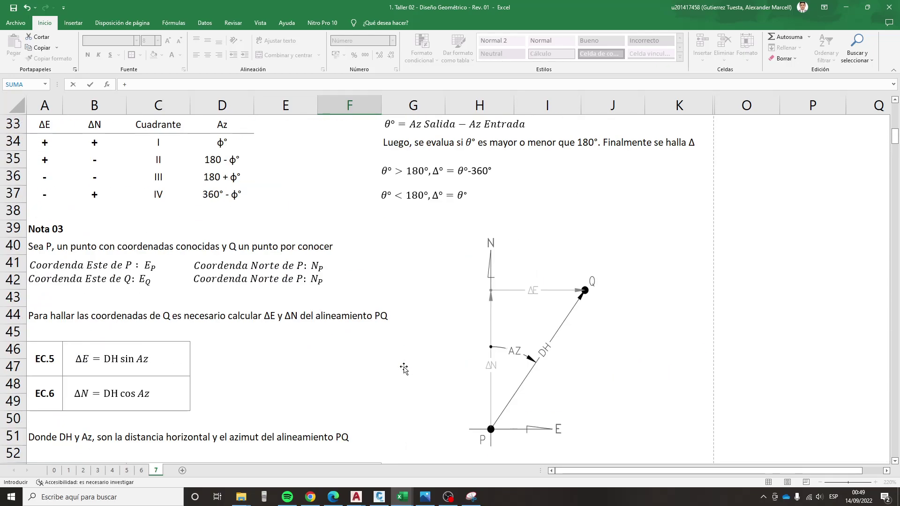
scroll(503, 244, "up", 7)
scroll(502, 245, "up", 1)
left_click(547, 212)
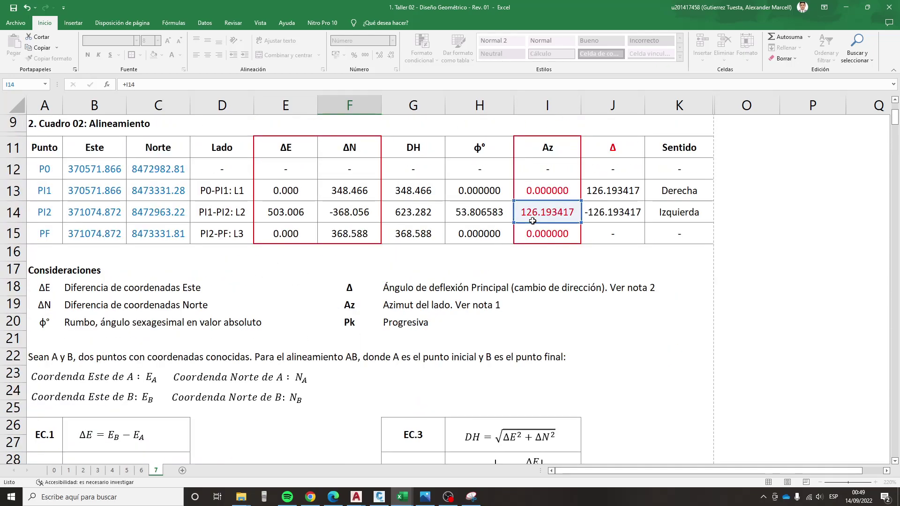
key("Return")
- Set curve C2's AZ2 in G112 to =+F112-90 (36.193417), as it turns Izquierda
scroll(494, 246, "down", 2)
key("Up")
key("Right")
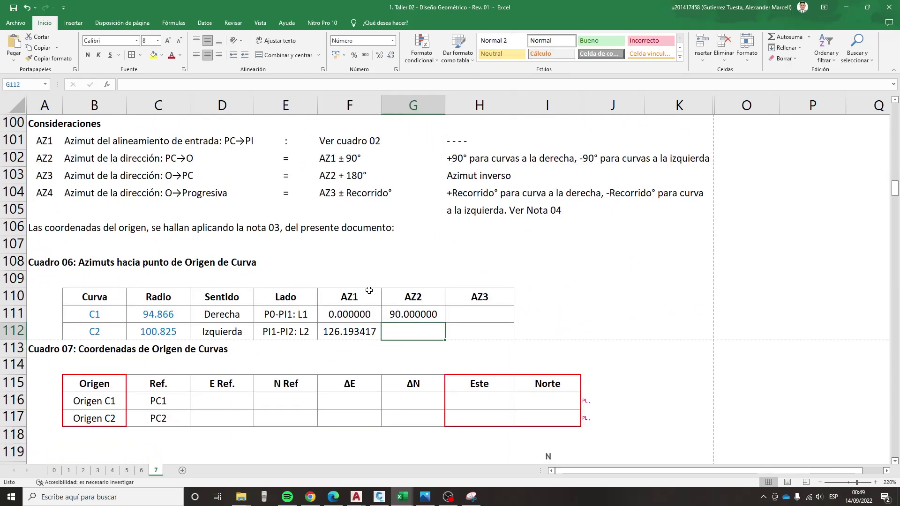
left_click_drag(50, 164, 431, 160)
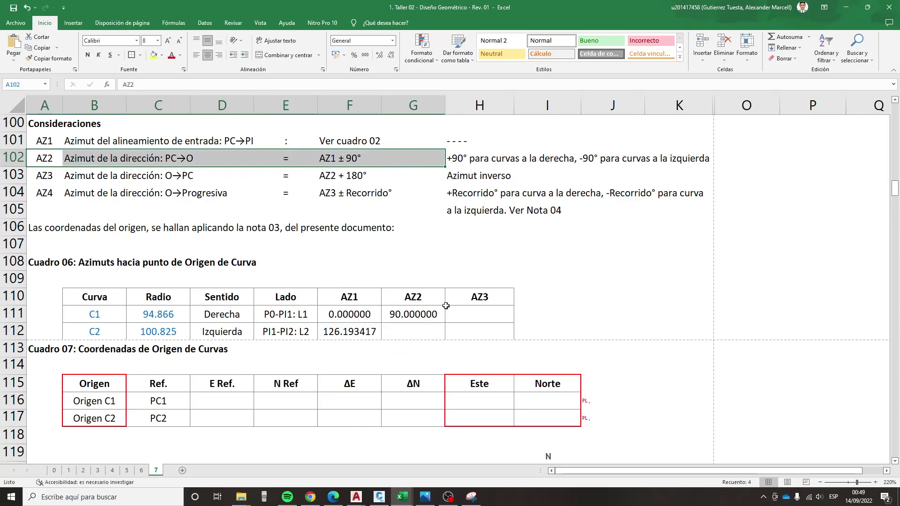
left_click(420, 331)
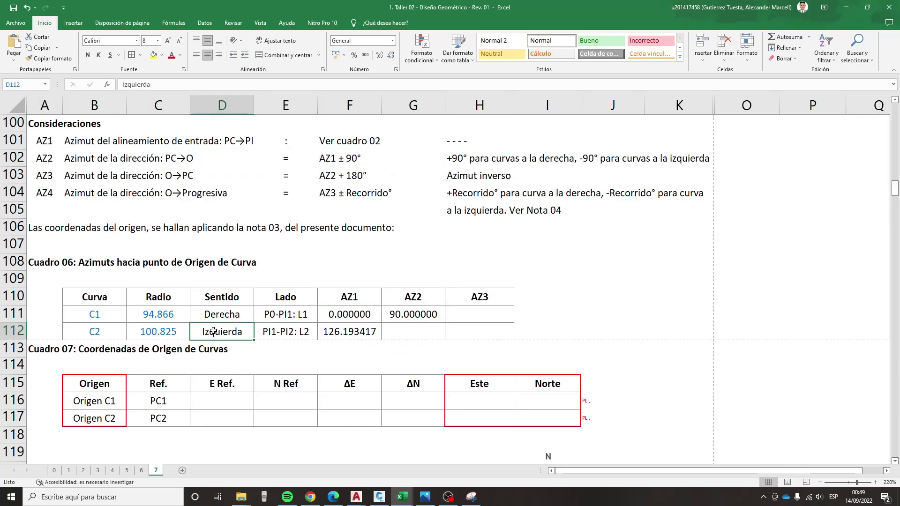
left_click(397, 332)
type("+")
key("Left")
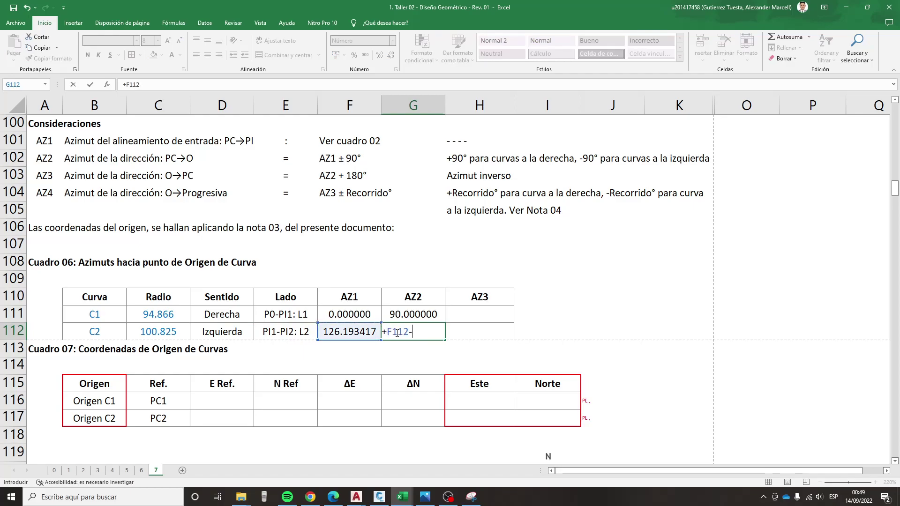
type("90")
key("Return")
left_click(391, 332)
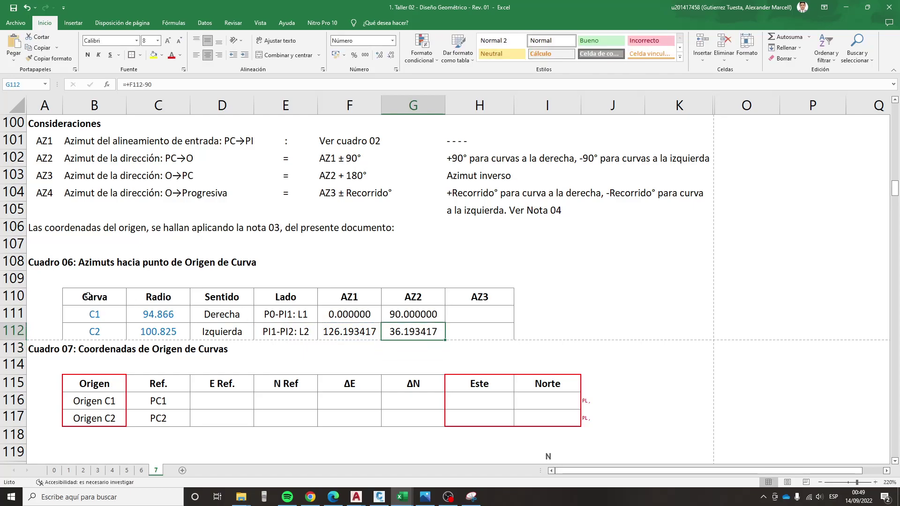
- Give the AZ2 column G110:G112 a red outside border
left_click_drag(88, 296, 422, 335)
left_click_drag(414, 299, 422, 335)
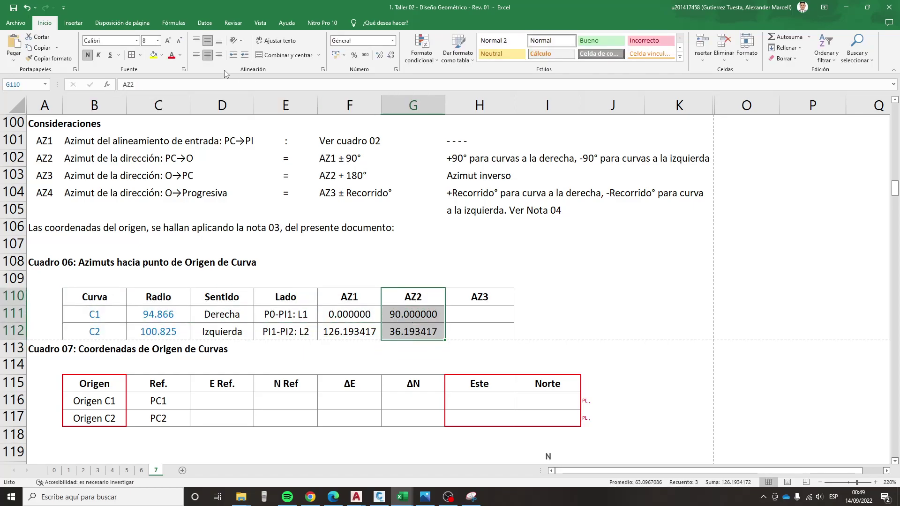
left_click(595, 313)
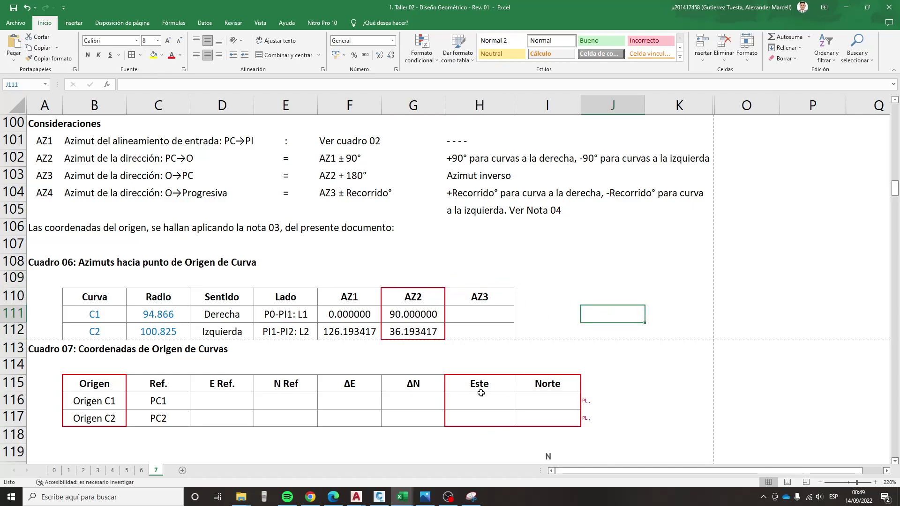
left_click_drag(482, 388, 571, 416)
- Frame the Este–Norte block in red and link Origen C1's E Ref. to PC1's Este 370571.866
key("F4")
left_click(646, 367)
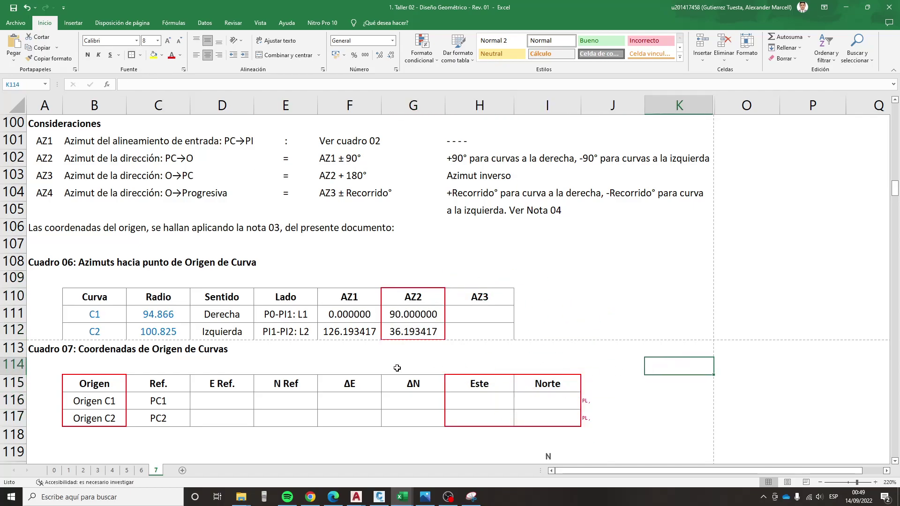
left_click(214, 402)
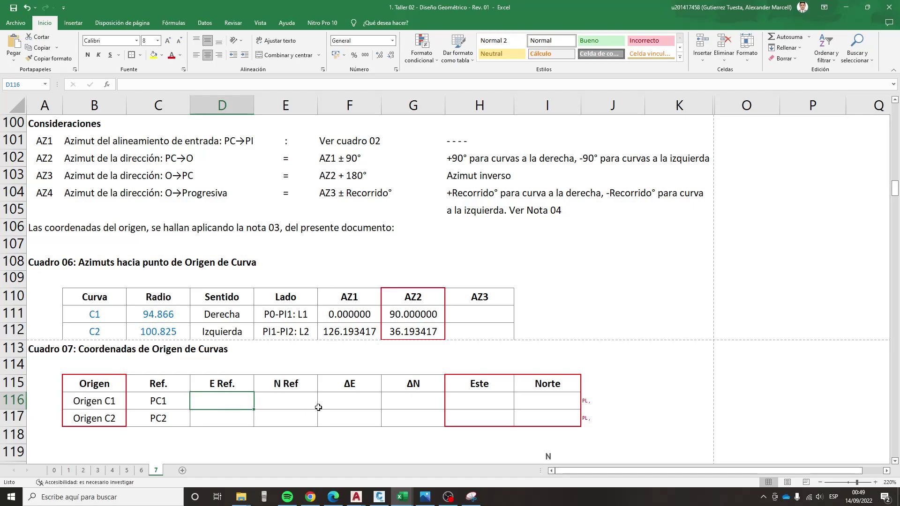
type("+")
scroll(204, 373, "up", 4)
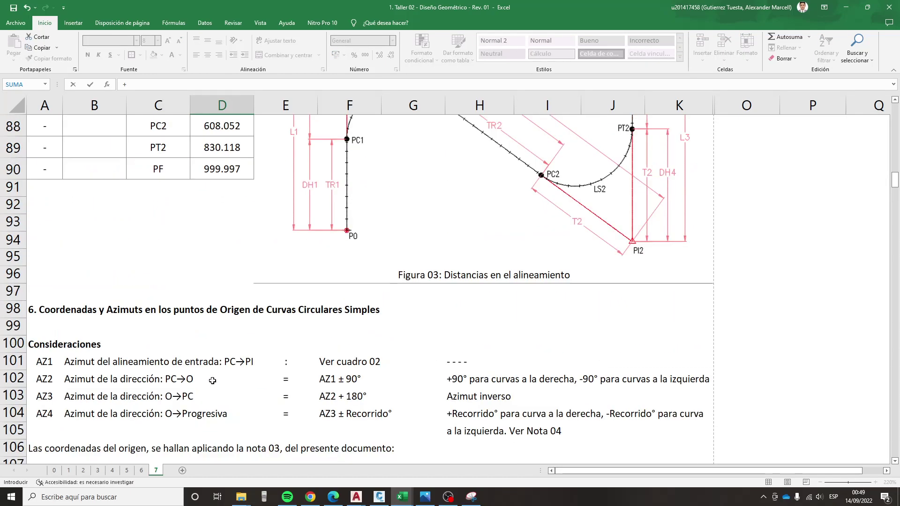
scroll(140, 328, "up", 4)
scroll(71, 282, "up", 2)
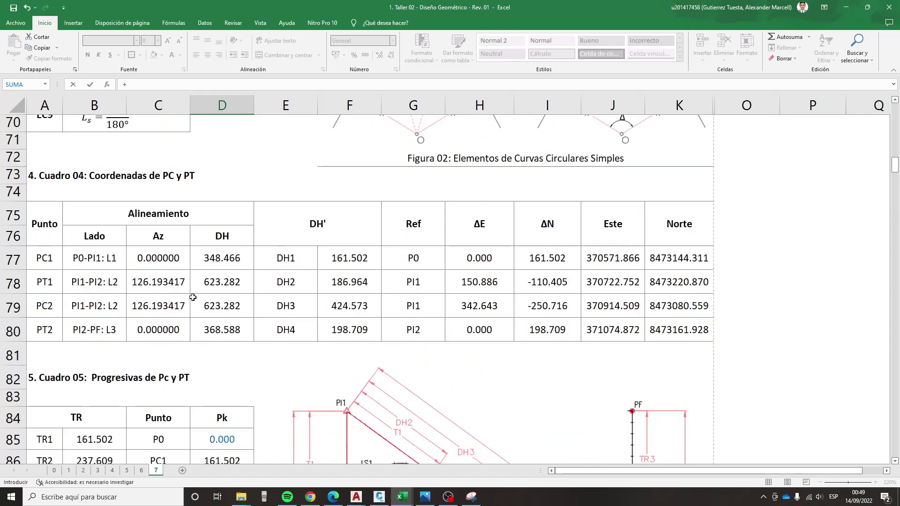
left_click(591, 264)
key("Return")
- Fill Origen C1's N Ref. with 8473144.311 by copying the reference across
key("Up")
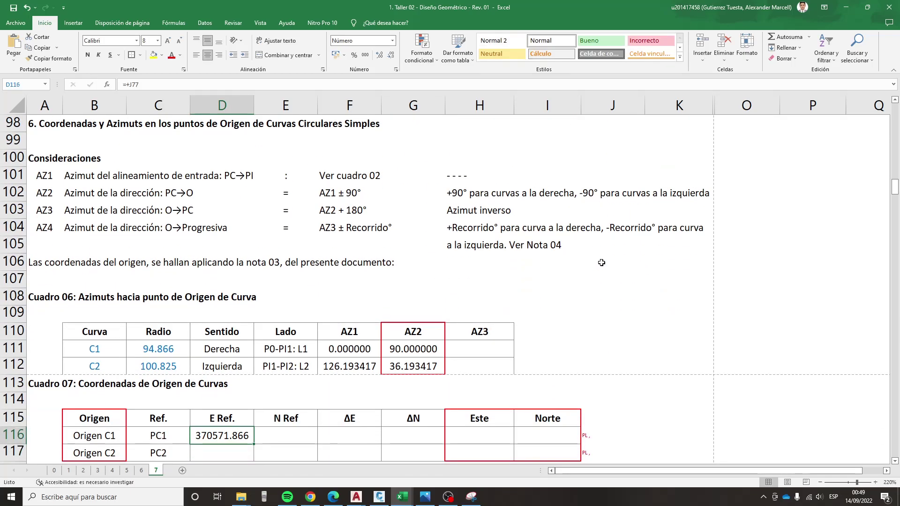
key("shift+Right")
key("ctrl+d")
- Link Origen C2's E Ref. to PC2's Este coordinate 370914.509
key("Down")
type("+")
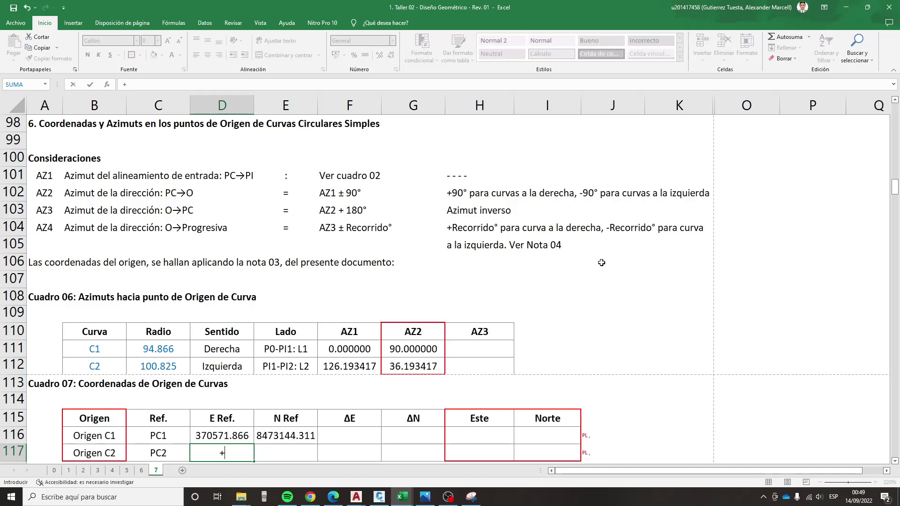
scroll(424, 303, "down", 1)
scroll(347, 332, "up", 4)
scroll(347, 187, "up", 6)
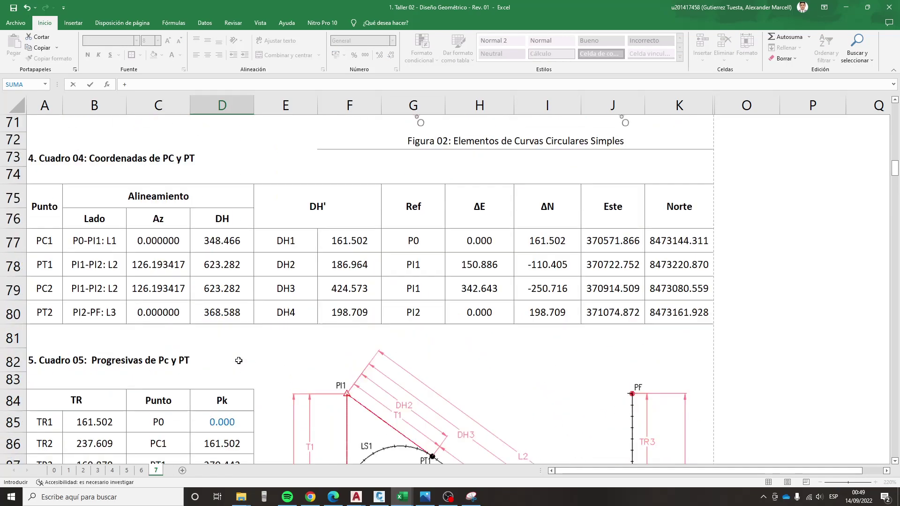
scroll(90, 319, "up", 1)
left_click(61, 339)
key("Right")
key("Right")
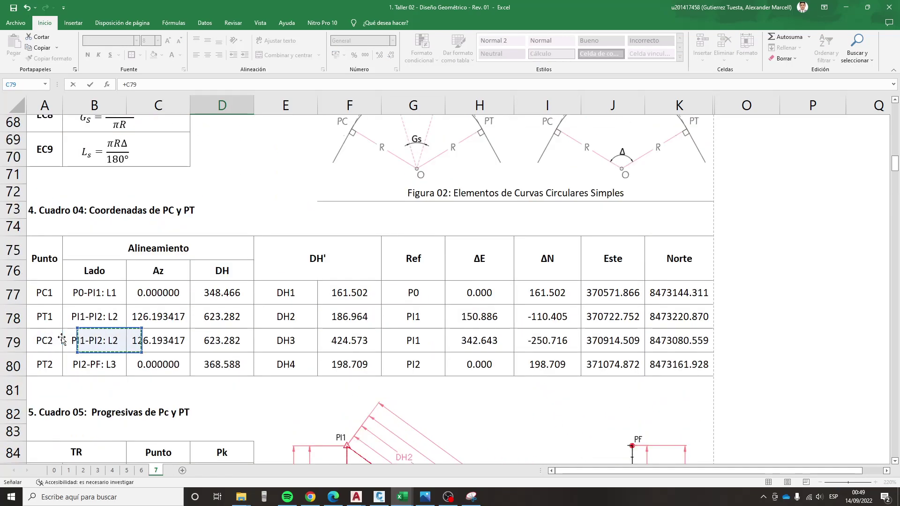
key("Right")
key("Right")
key("Right")
key("Left")
key("ctrl+Return")
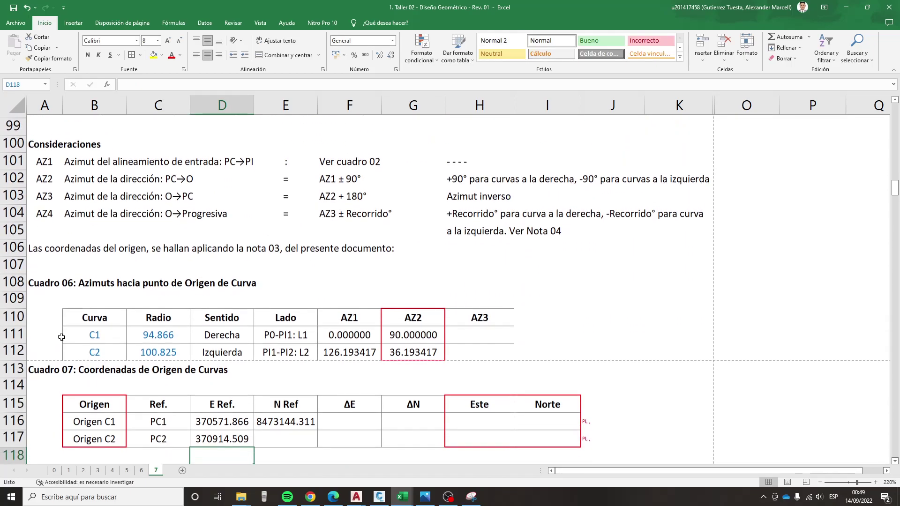
- Paste Origen C2's N Ref. (8473080.559) and start the ΔE formula for Origen C1
key("Right")
key("ctrl+v")
key("Escape")
key("Up")
key("Right")
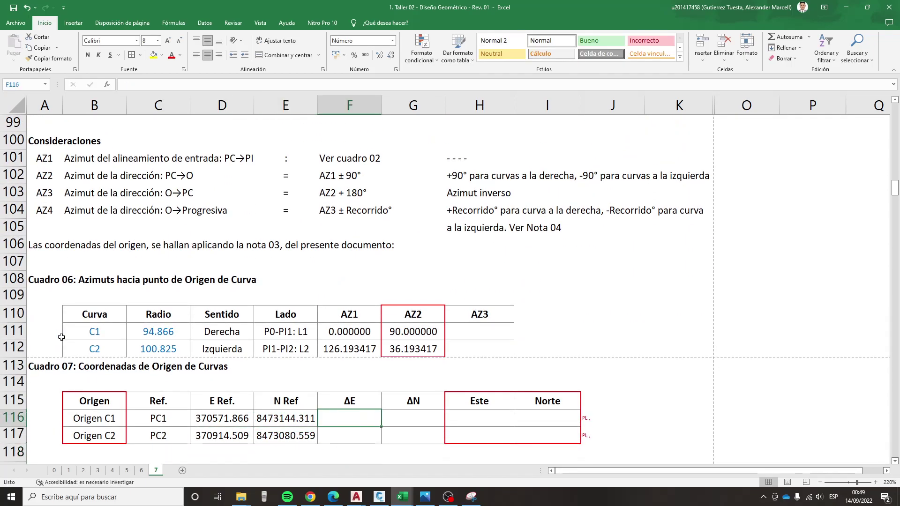
type("+")
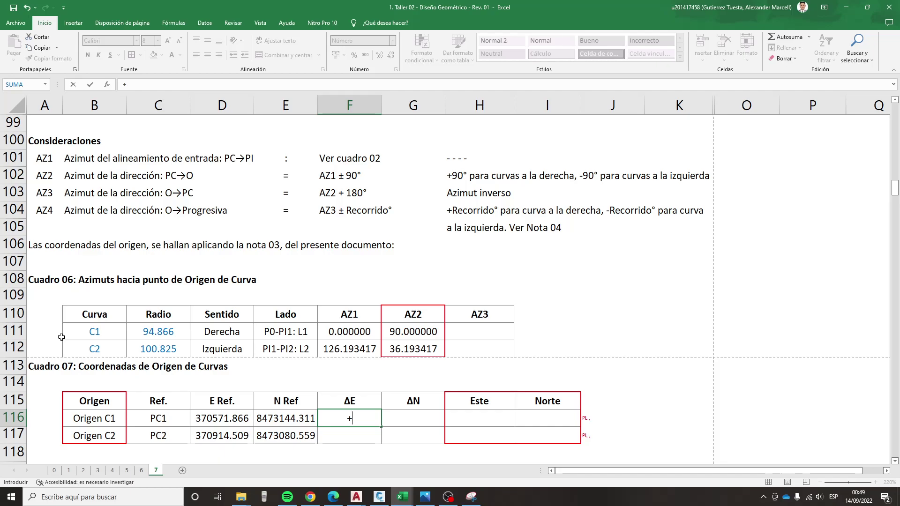
- Enter Origen C1's ΔE formula in F116: =+C111*SENO(RADIANES(G111))
left_click(164, 329)
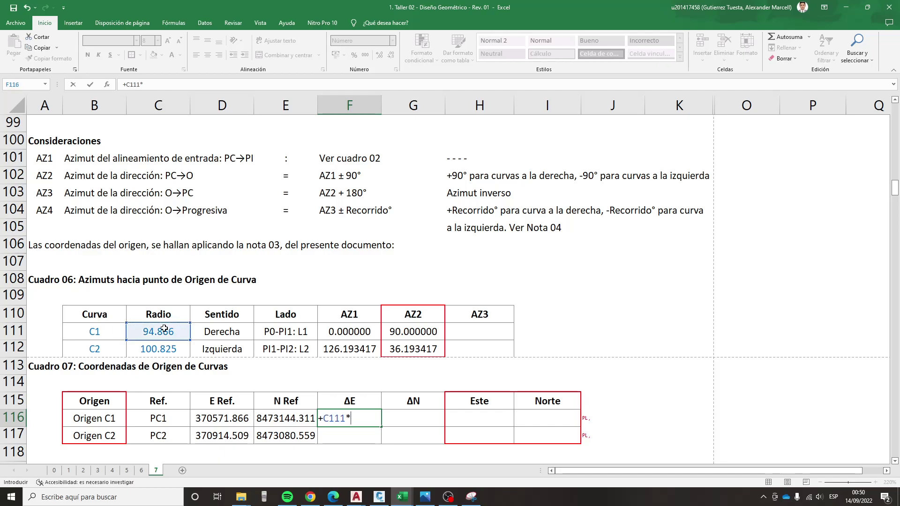
type("sen")
key("Tab")
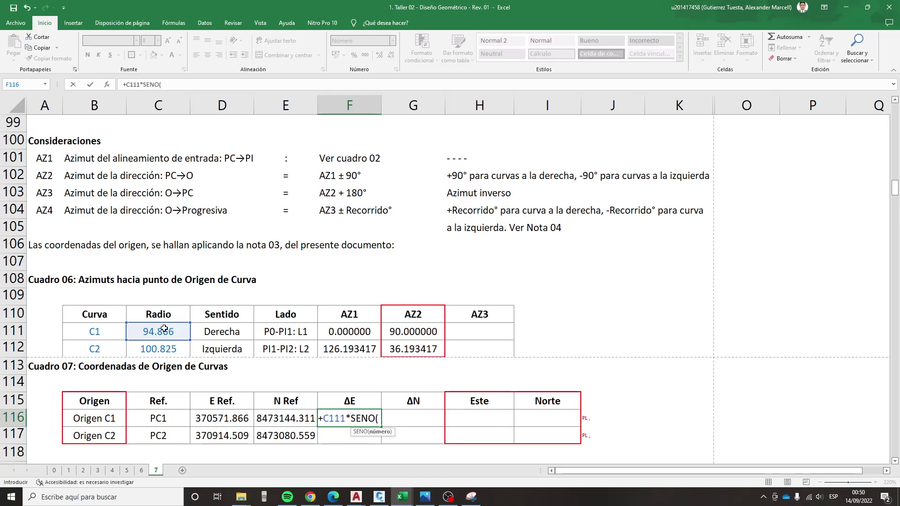
type("rad")
key("Tab")
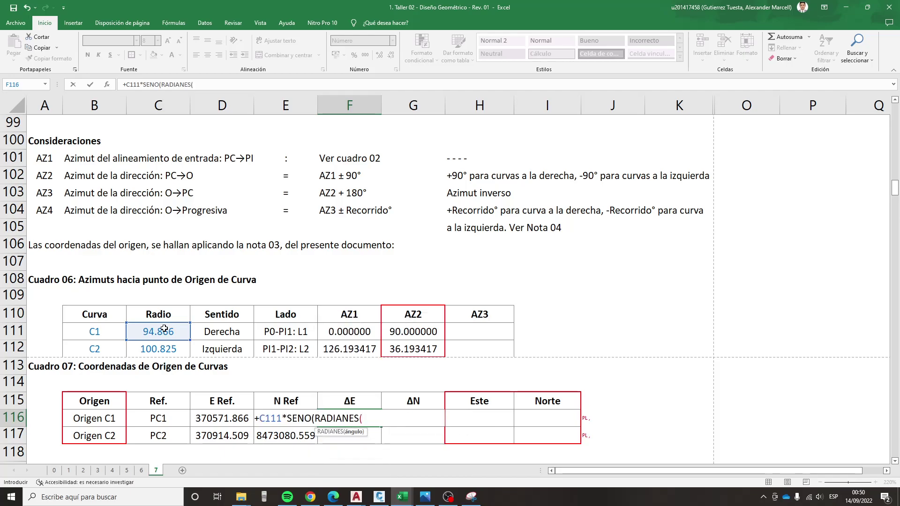
key("Up")
key("Right")
key("Up")
key("Up")
key("Up")
key("Up")
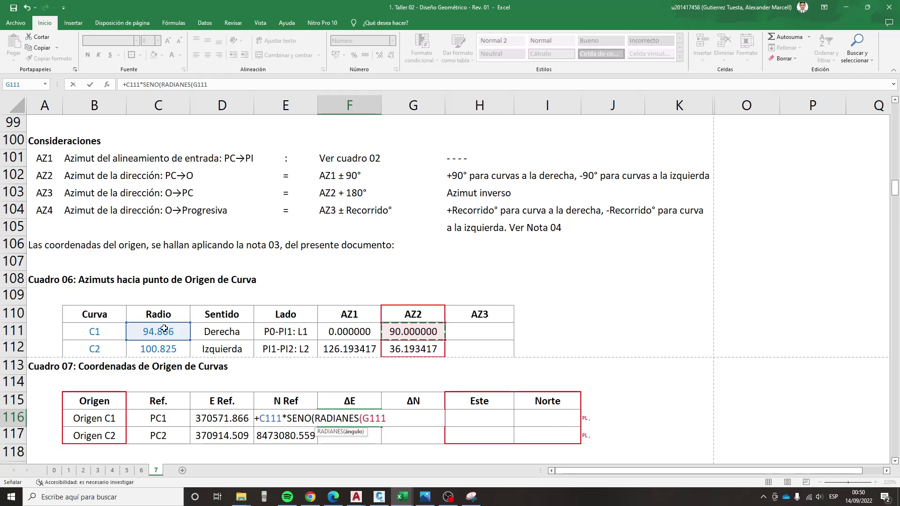
type(")")
key("Return")
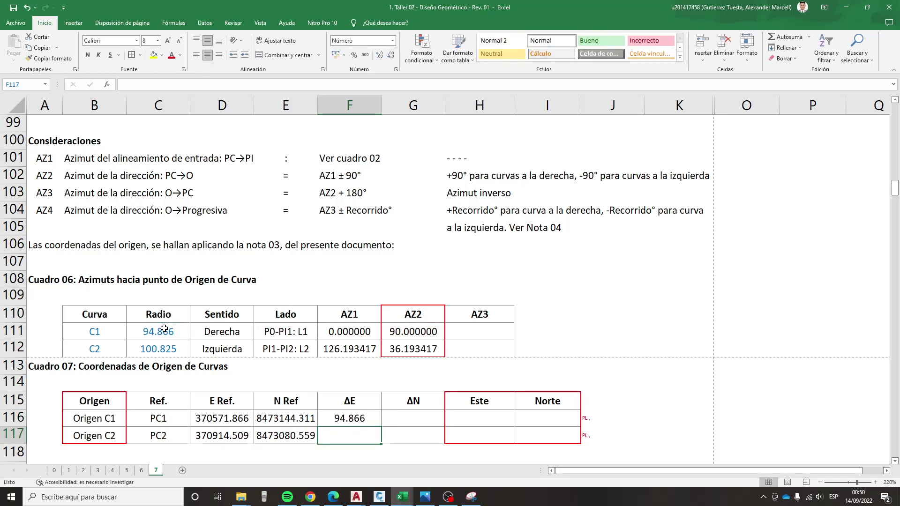
- Enter Origen C1's ΔN formula in G116: =+C111*COS(RADIANES(G111))
key("Up")
key("Right")
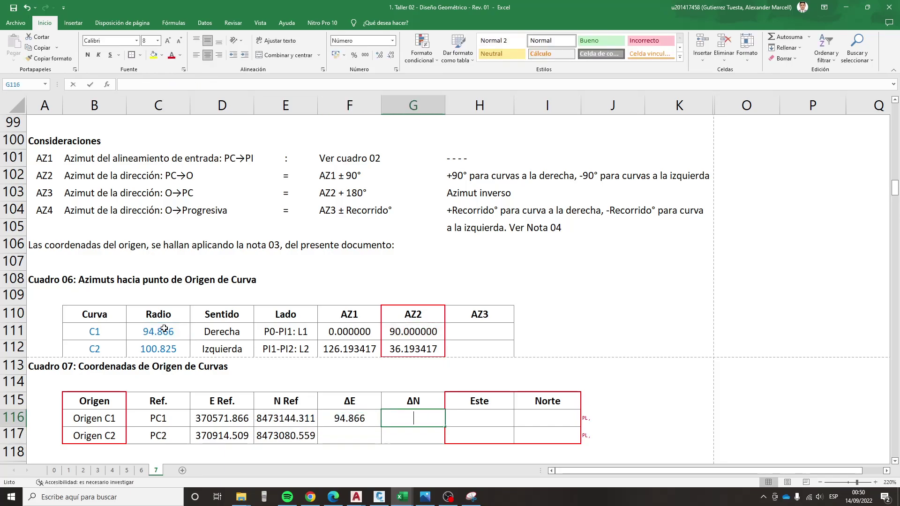
type("+")
left_click(158, 326)
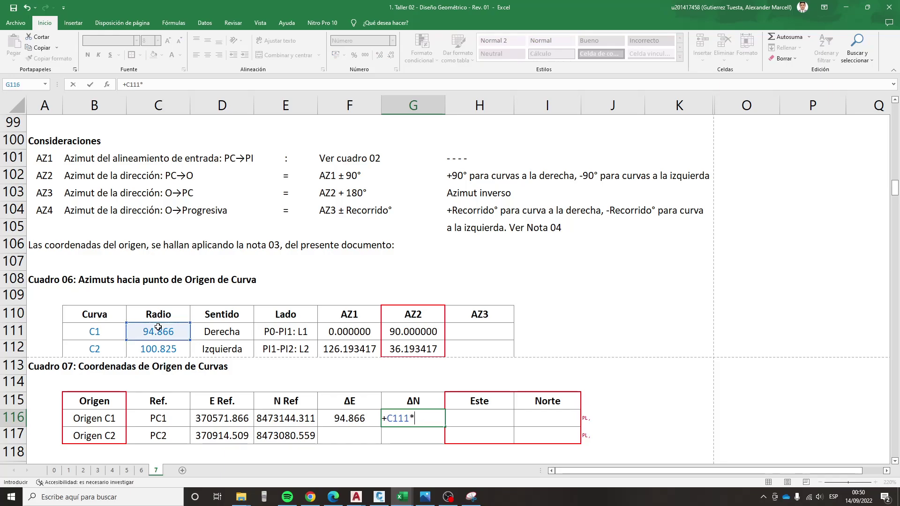
type("cos")
key("Tab")
type("ra")
key("Tab")
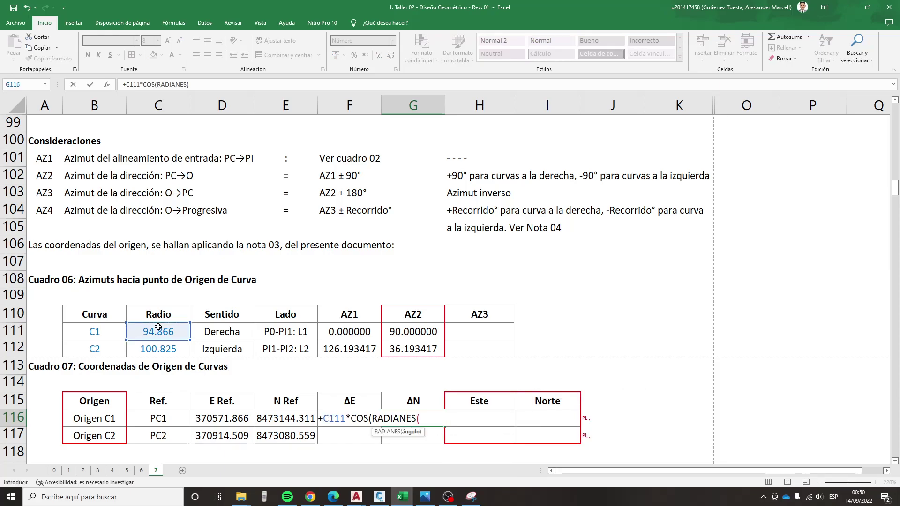
key("Up")
key("Up")
key("Up")
key("Up")
key("Up")
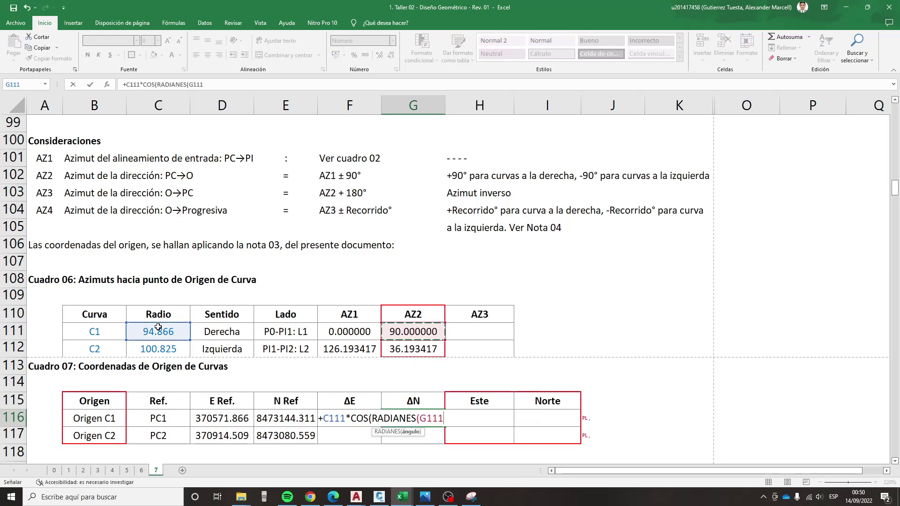
type(")")
key("Return")
key("Return")
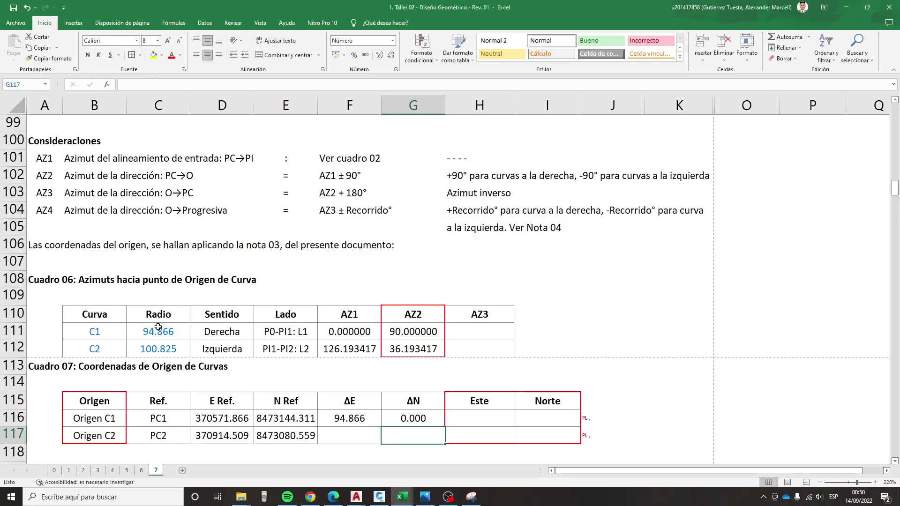
- Copy both offset formulas to Origen C2's row and verify them (59.538, 81.369)
key("Left")
key("shift+Right")
key("ctrl+c")
key("Down")
key("ctrl+v")
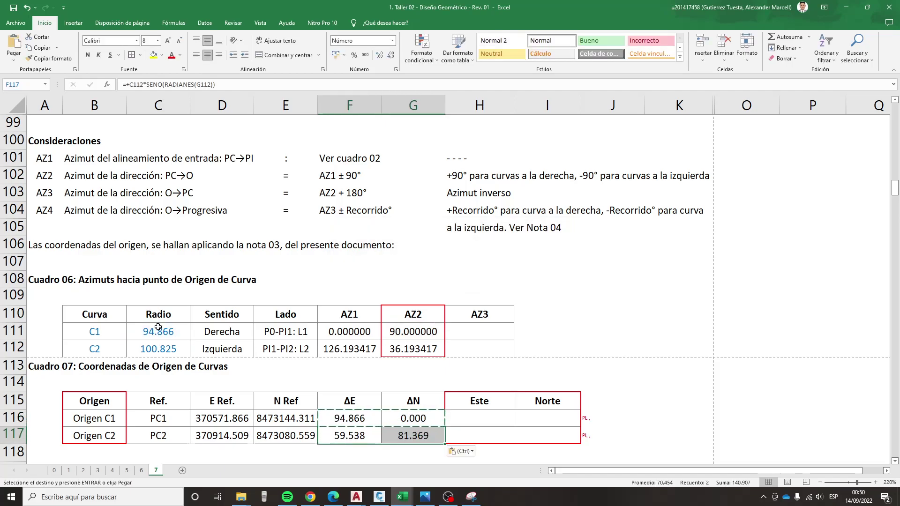
key("Escape")
key("F2")
key("Escape")
key("Right")
key("F2")
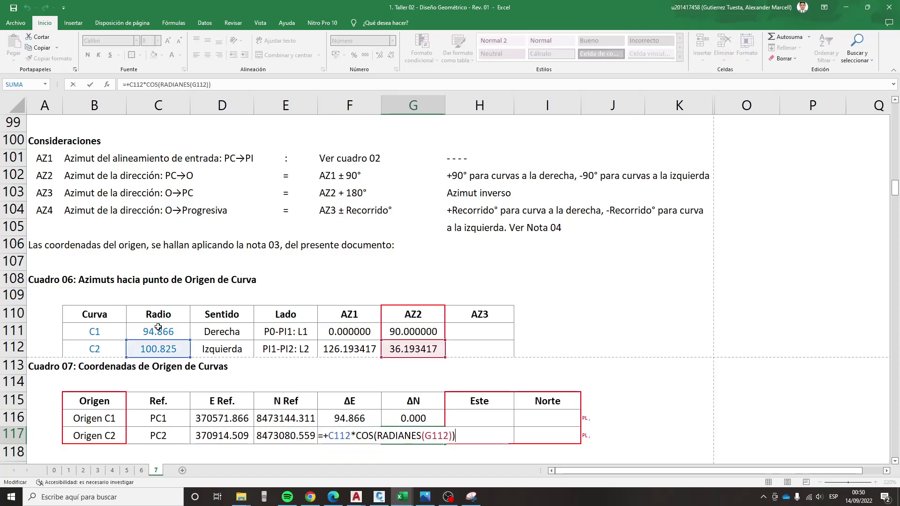
key("Escape")
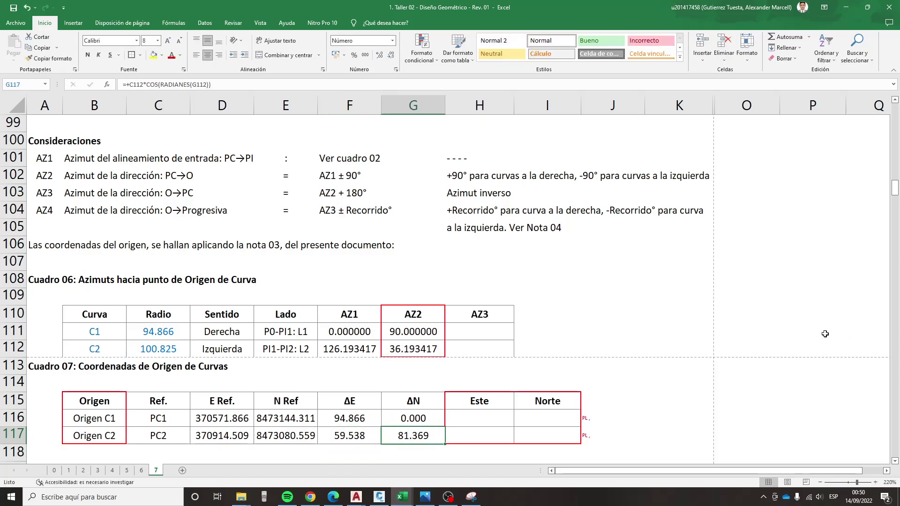
- Enter =+D116+F116 as Origen C1's Este and copy it into both origins' Este and Norte cells
left_click(461, 424)
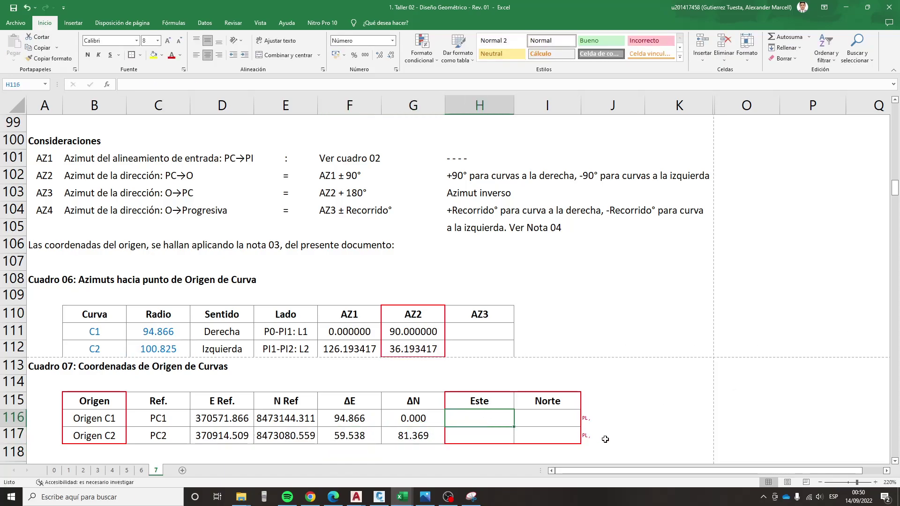
type("+")
key("Left")
key("Left")
key("Left")
key("Left")
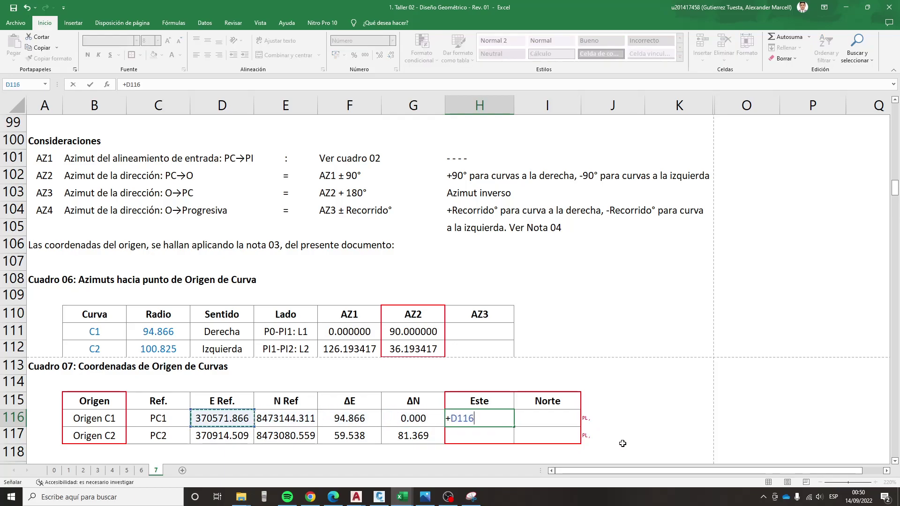
key("Left")
key("Left")
key("ctrl+Return")
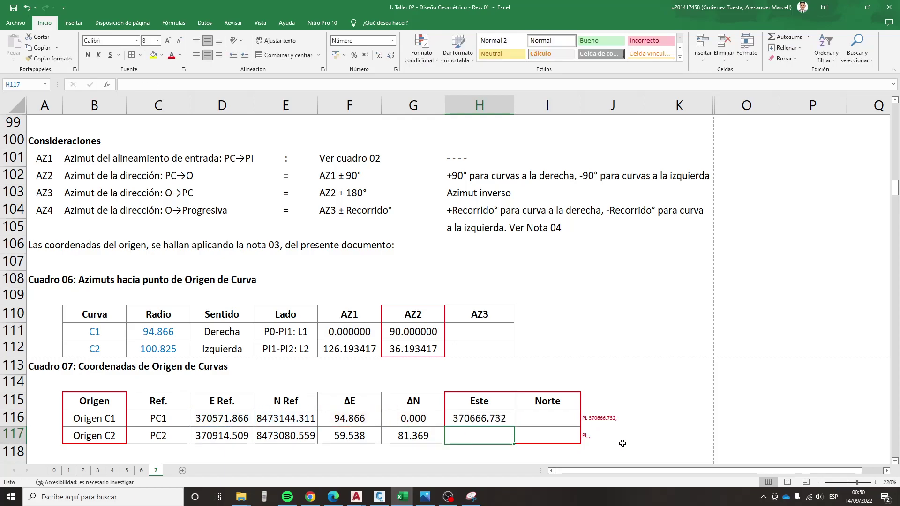
key("ctrl+c")
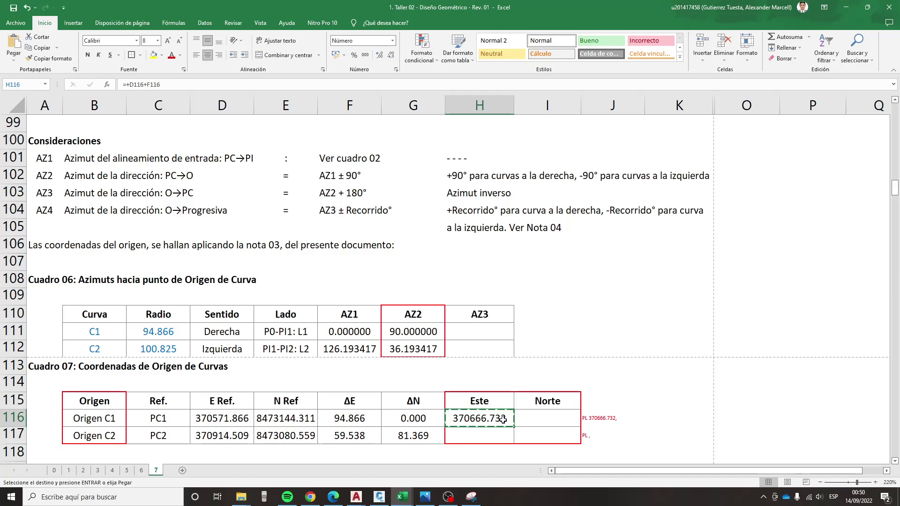
left_click_drag(502, 420, 529, 434)
key("Return")
left_click(496, 418)
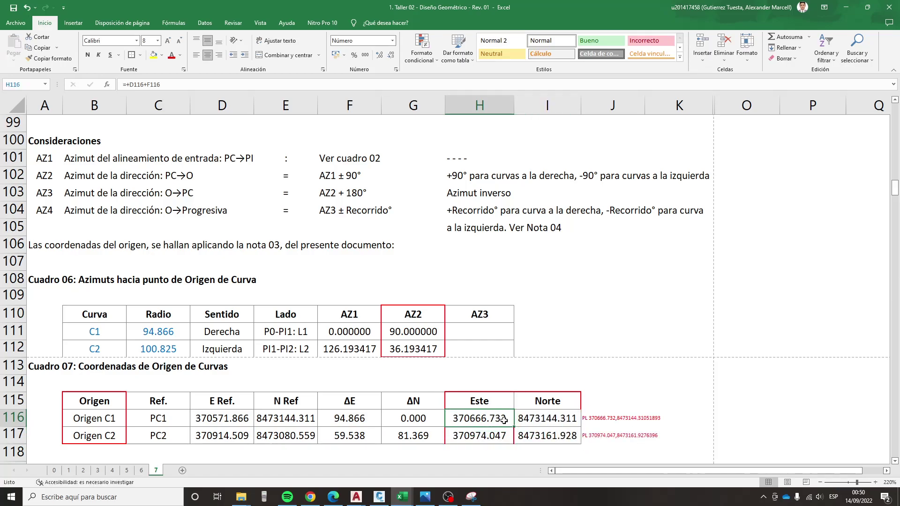
- Check the Este and Norte formulas for both origins, then select the block with headers
double_click(541, 420)
key("Escape")
double_click(527, 436)
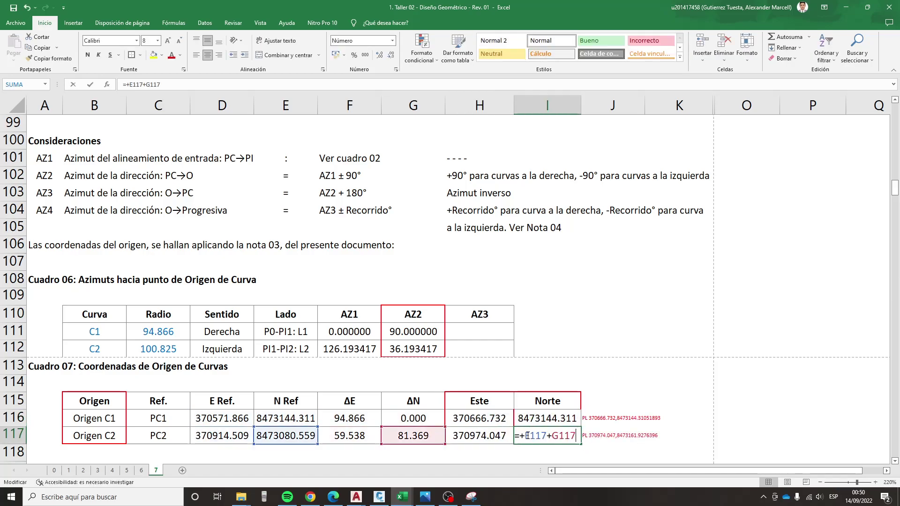
key("Escape")
left_click(542, 420)
key("Left")
key("F2")
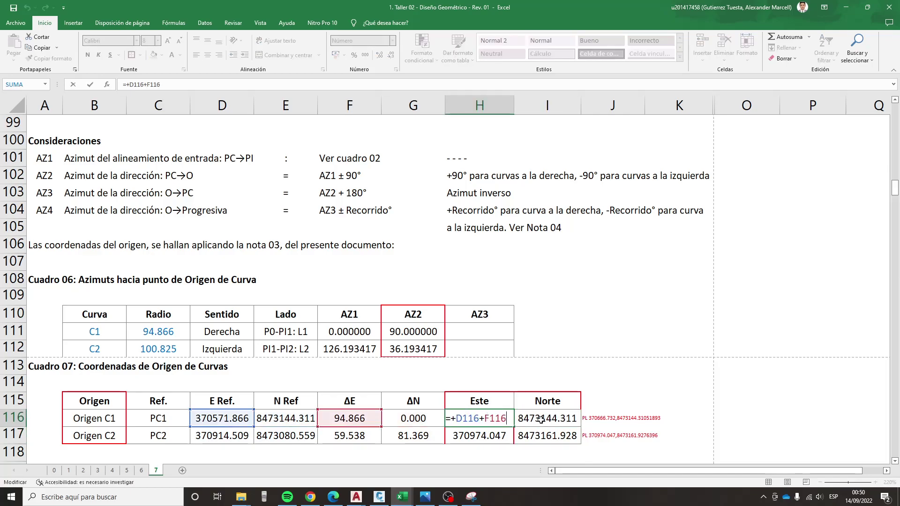
key("Escape")
left_click(542, 420)
key("F2")
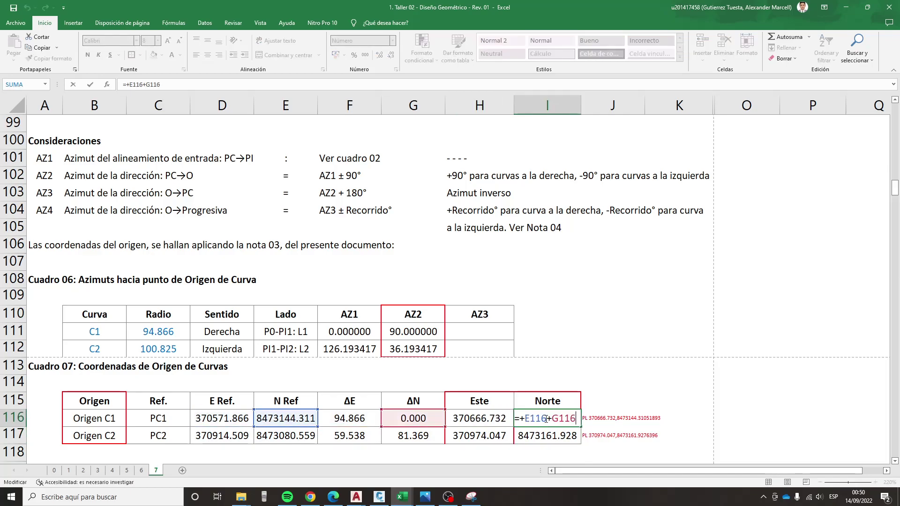
key("Escape")
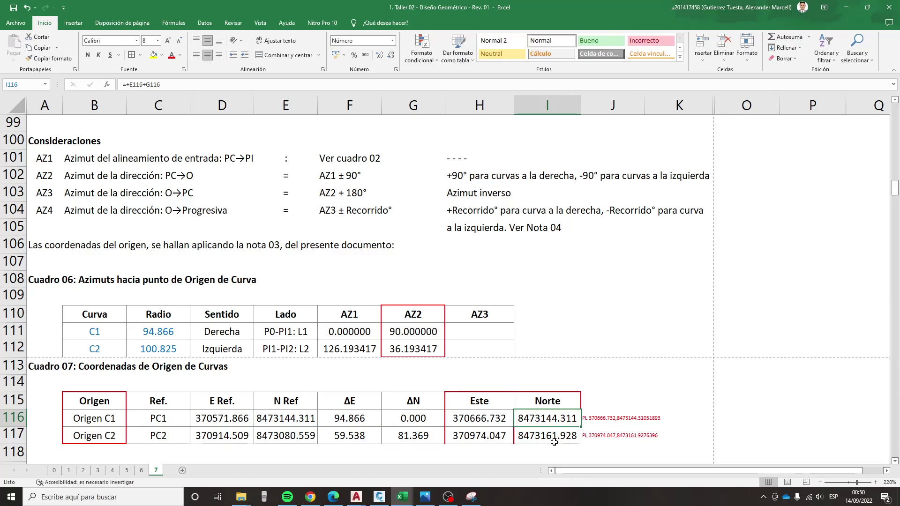
left_click_drag(480, 400, 547, 435)
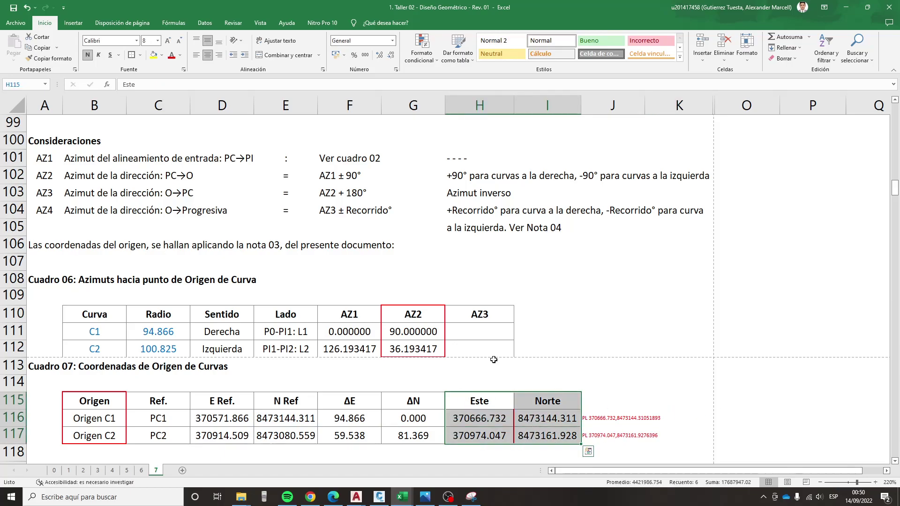
- Outline the Este and Norte block with a thick red border
left_click(139, 55)
mouse_move(160, 271)
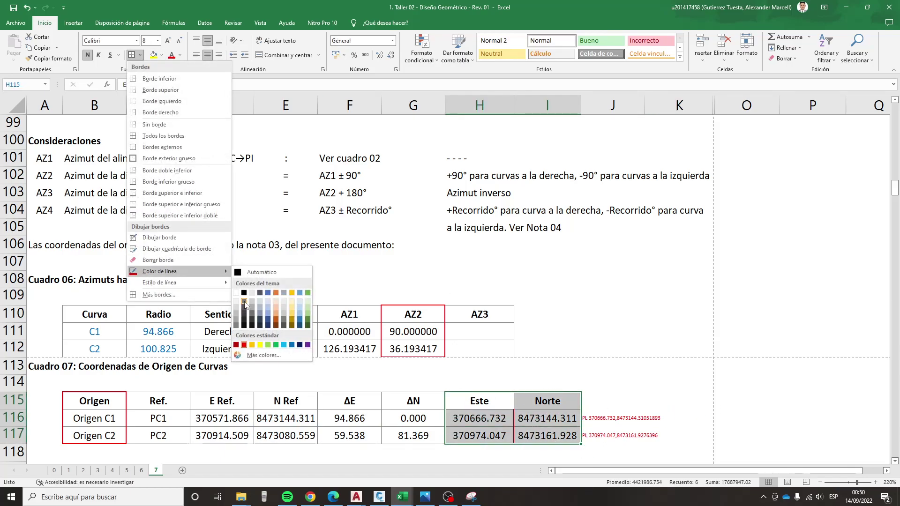
left_click(243, 301)
left_click(140, 55)
left_click(542, 269)
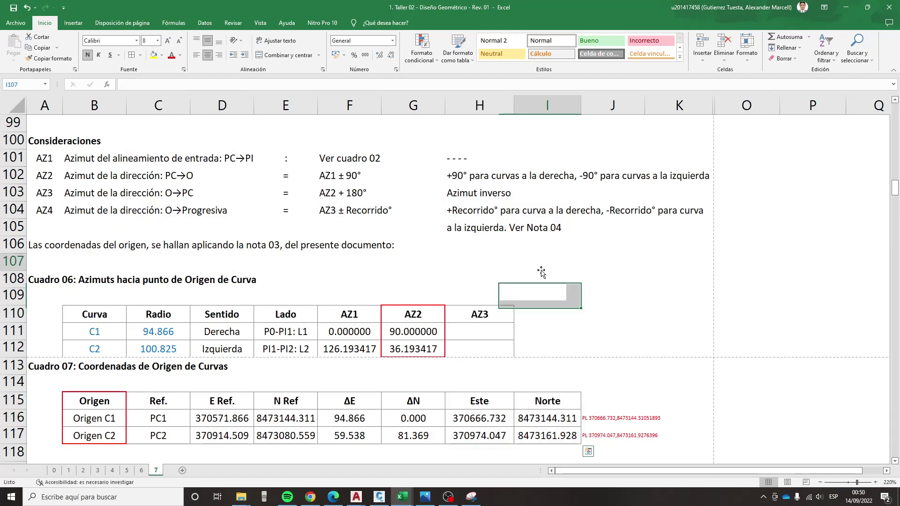
left_click_drag(476, 407, 528, 433)
left_click(140, 55)
mouse_move(159, 272)
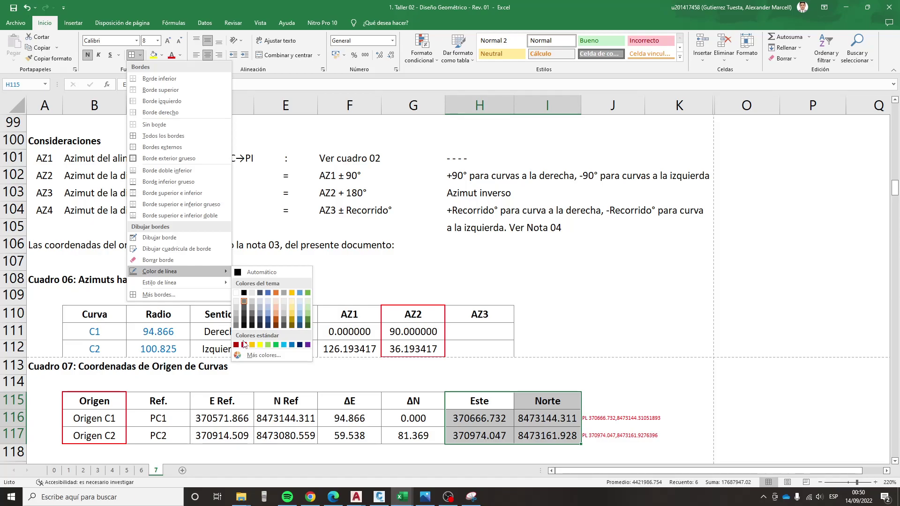
left_click(244, 345)
left_click(139, 55)
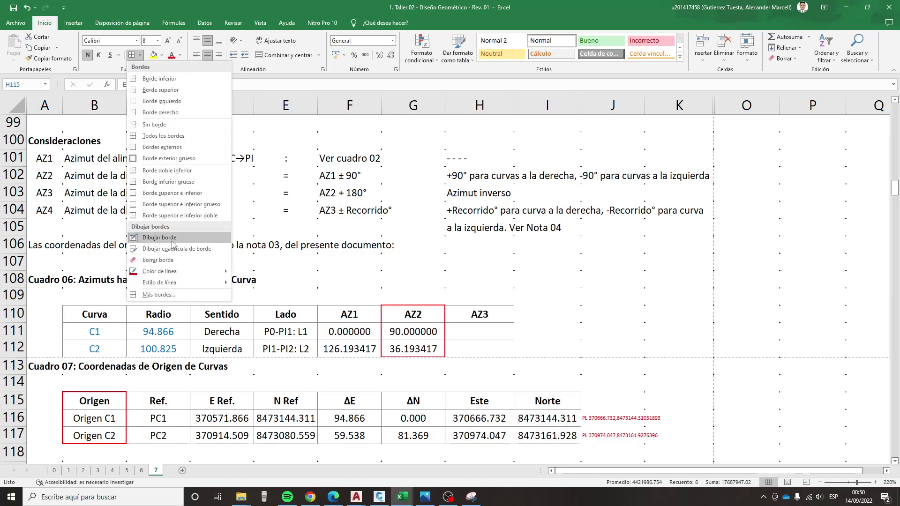
left_click(165, 158)
left_click(645, 362)
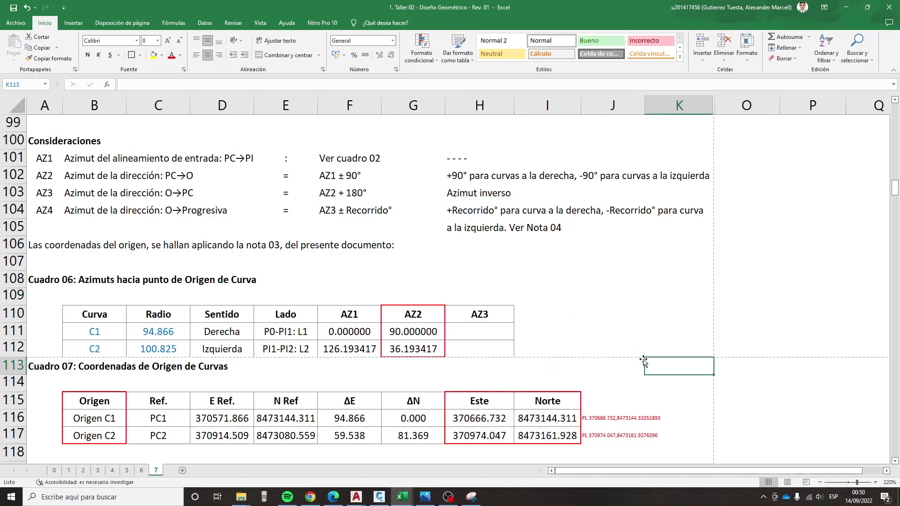
- Select E117 and scroll down to the PC-1/PT-1 and PC-2/PT-2 curve figures
scroll(643, 361, "down", 1)
left_click(274, 391)
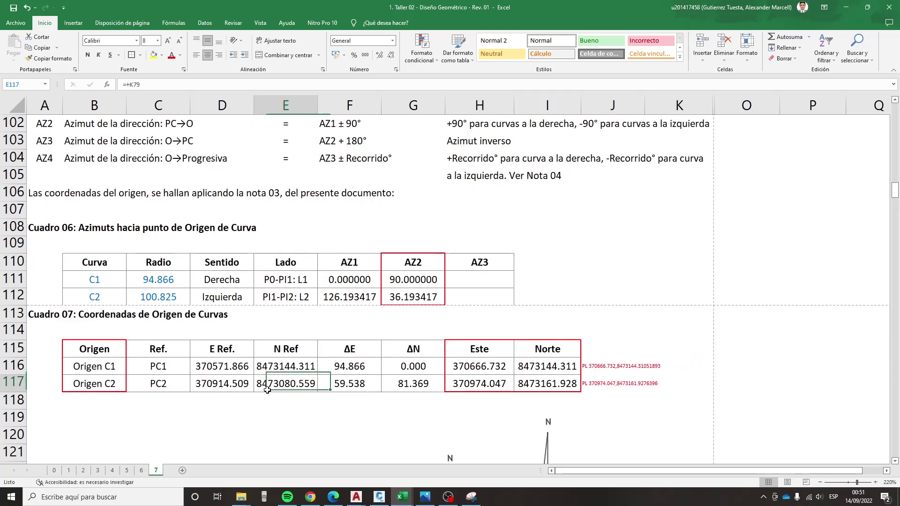
scroll(412, 412, "down", 2)
scroll(412, 412, "down", 2)
scroll(412, 412, "down", 1)
scroll(412, 412, "down", 1)
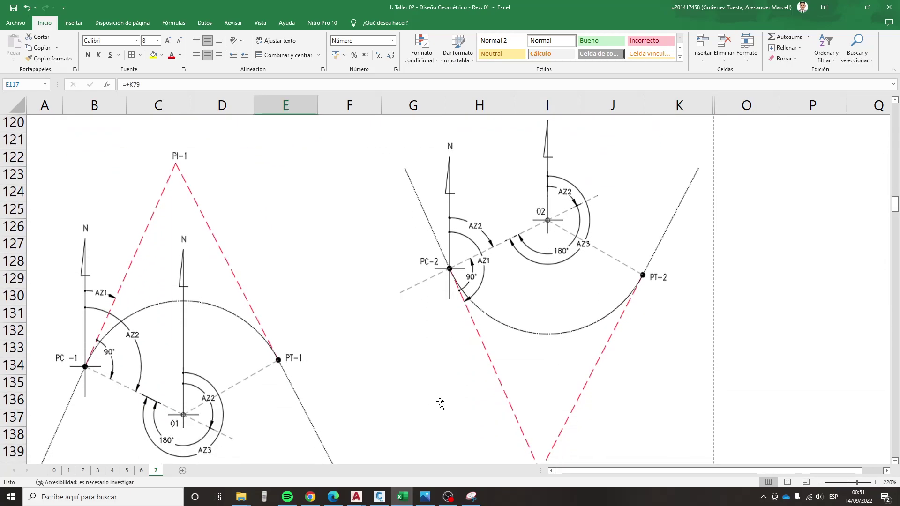
mouse_move(356, 496)
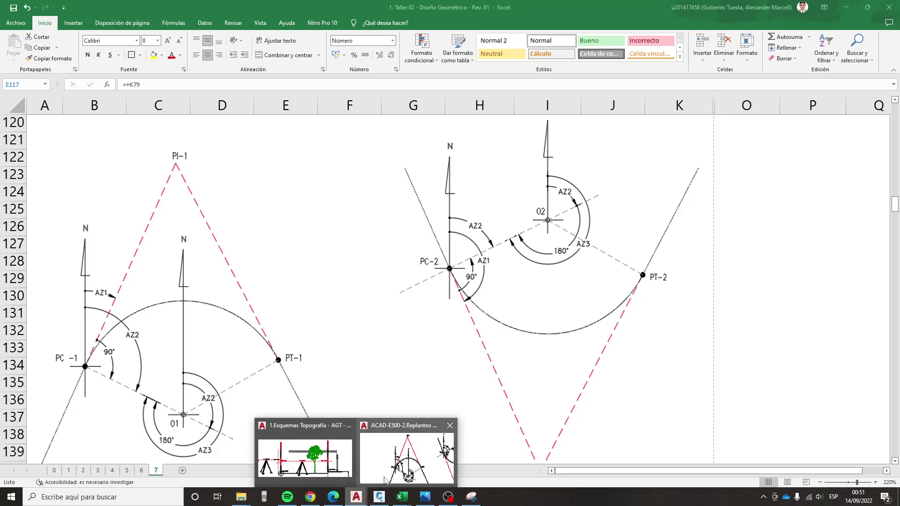
- In the AutoCAD replanteo drawing, zoom in and select curve 2's centre point O2
left_click(423, 442)
scroll(297, 311, "down", 3)
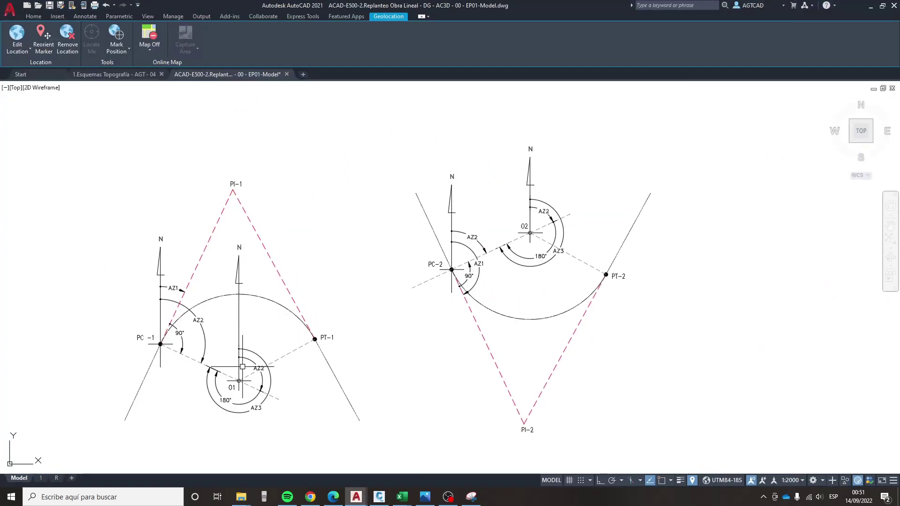
scroll(238, 380, "up", 5)
scroll(231, 391, "down", 5)
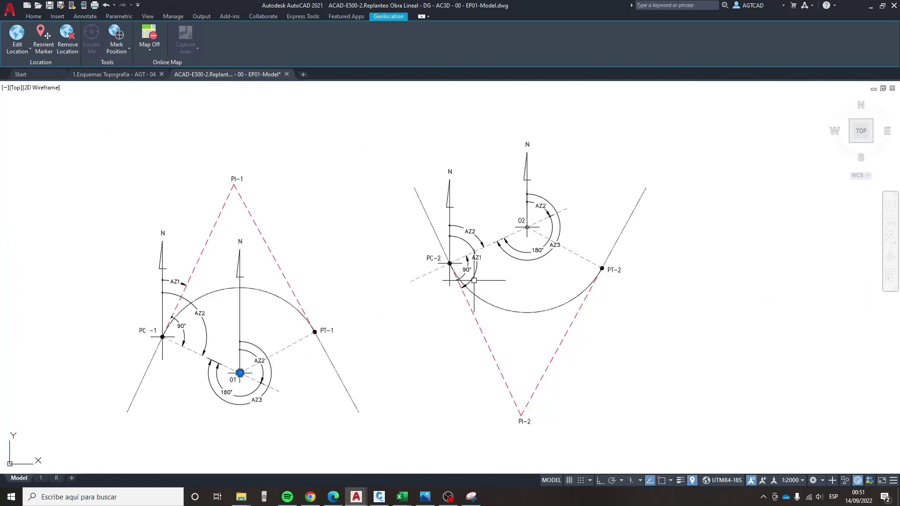
scroll(514, 236, "up", 4)
left_click(593, 193)
scroll(592, 194, "down", 5)
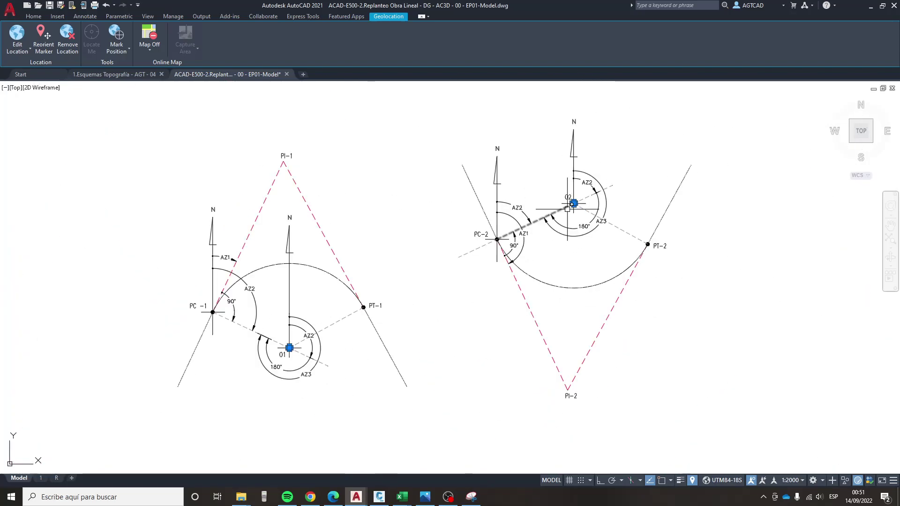
scroll(534, 227, "down", 5)
scroll(527, 226, "up", 5)
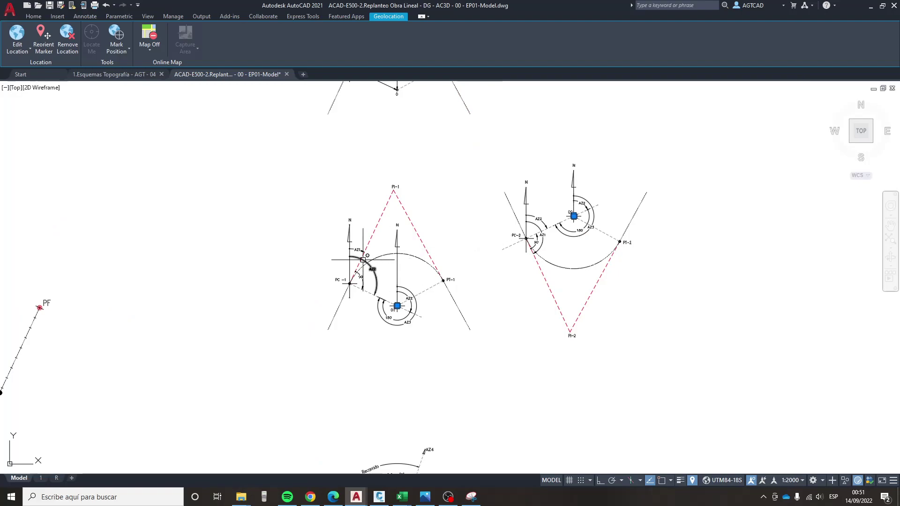
scroll(353, 276, "up", 5)
- Select PC-1, PT-1 and the PC-2 arc, recentre on the curves, then return to Excel
left_click(334, 301)
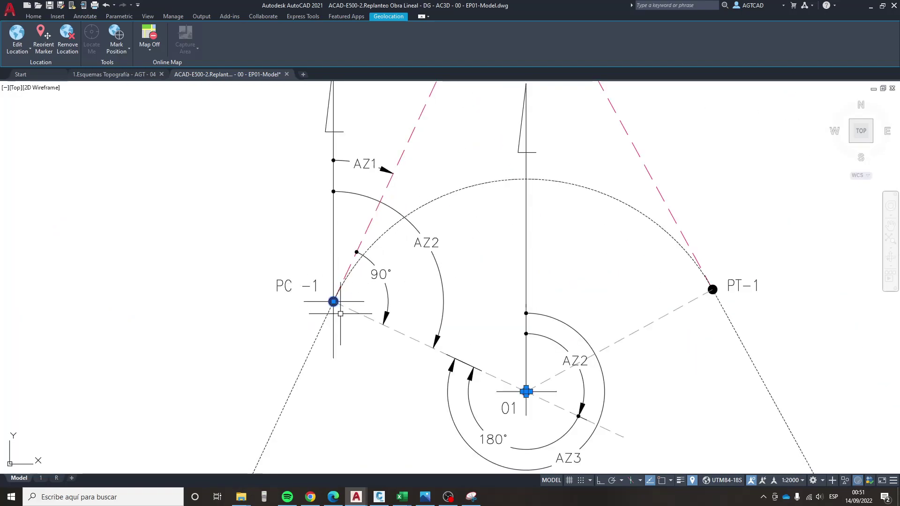
left_click(524, 294)
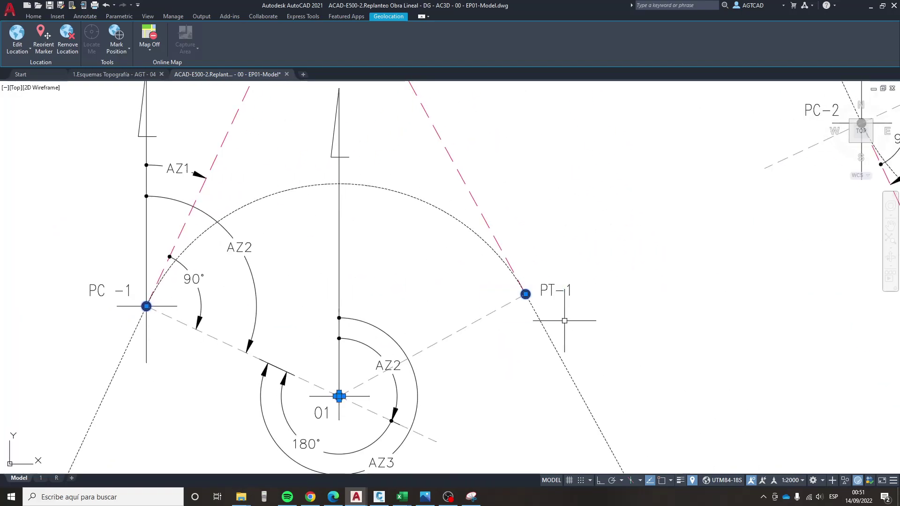
scroll(513, 317, "down", 6)
scroll(662, 268, "up", 3)
scroll(662, 269, "up", 3)
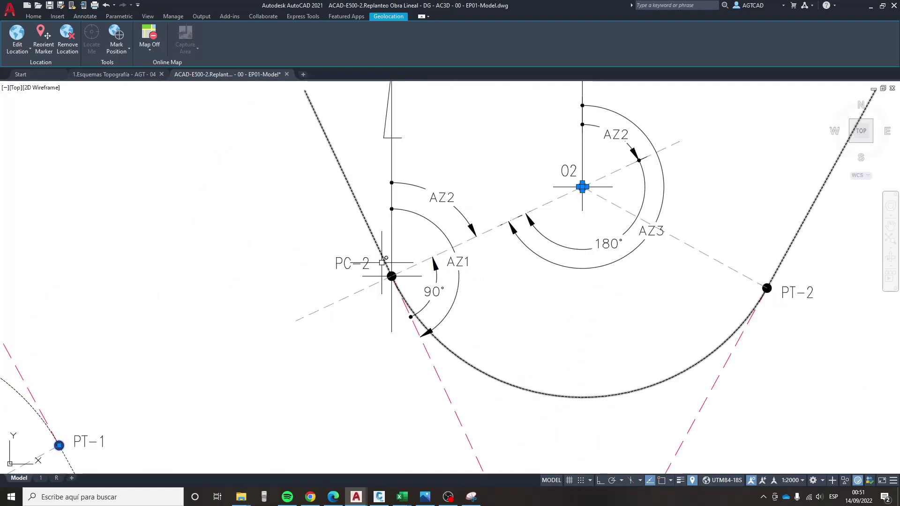
left_click(392, 276)
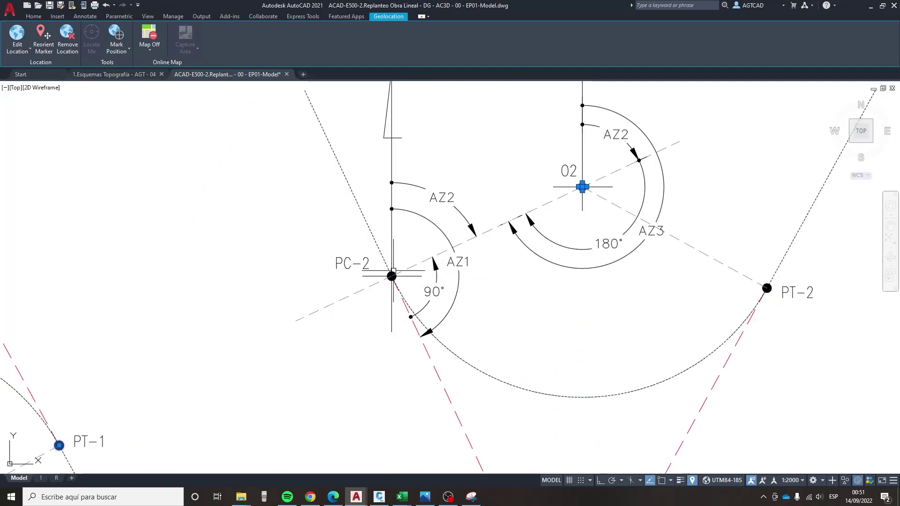
left_click_drag(514, 276, 367, 314)
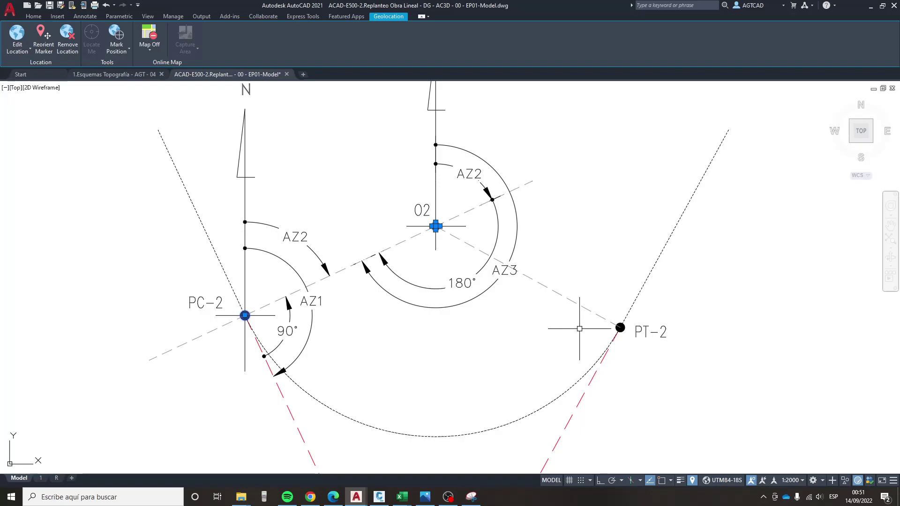
scroll(649, 323, "down", 6)
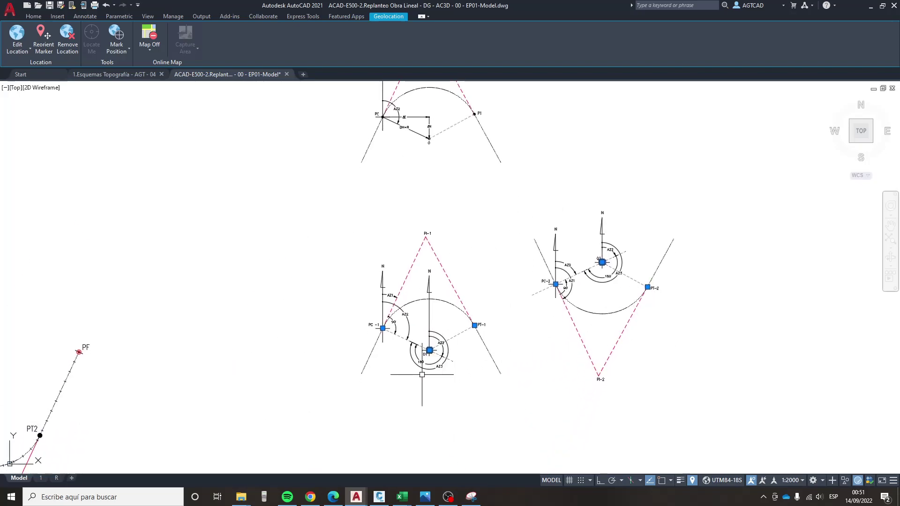
scroll(420, 374, "up", 2)
left_click_drag(443, 354, 445, 367)
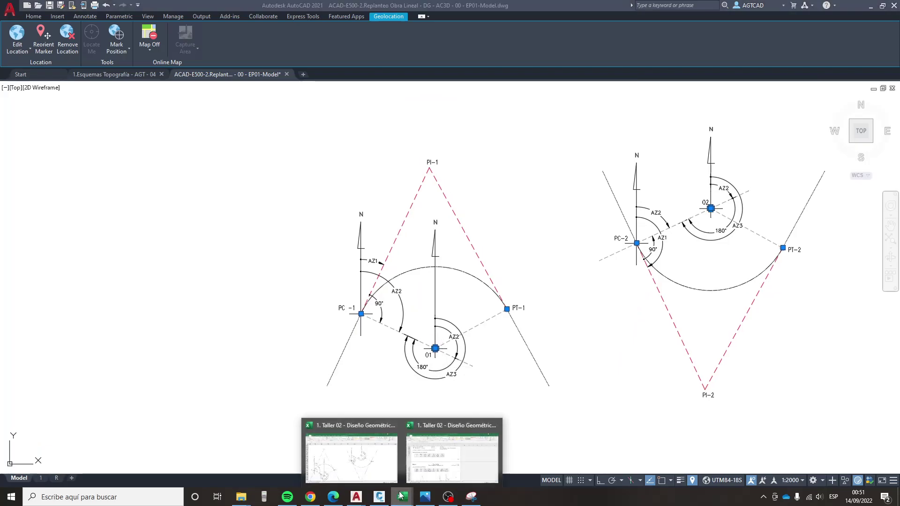
left_click(348, 461)
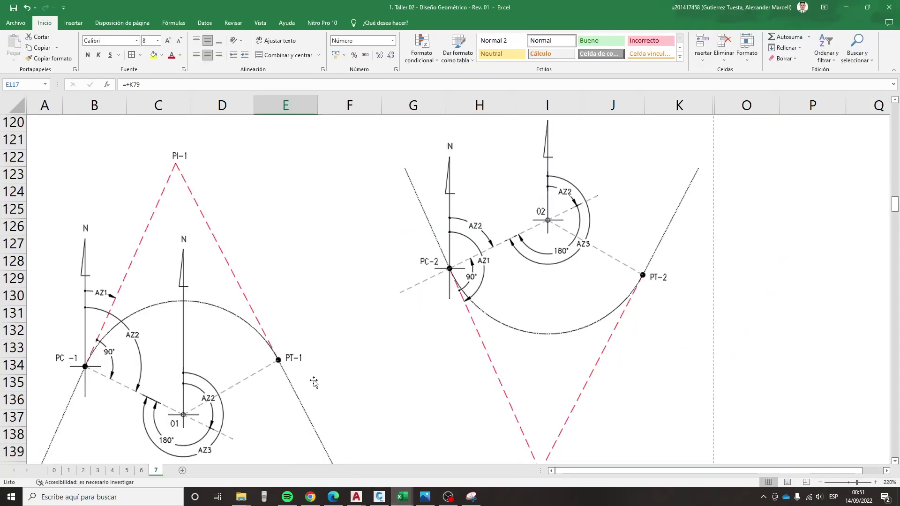
- Scroll the sheet down to section 8 and select the Figura 07 image
scroll(314, 382, "down", 2)
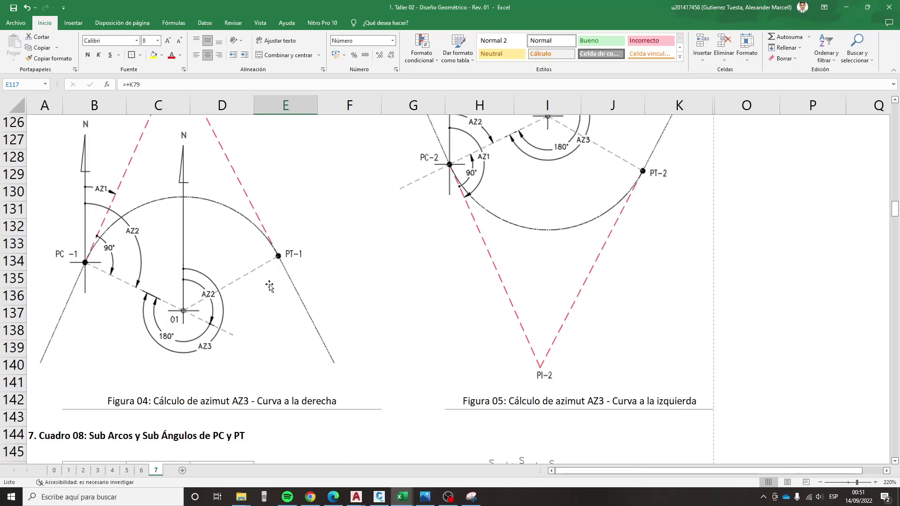
scroll(282, 284, "up", 3)
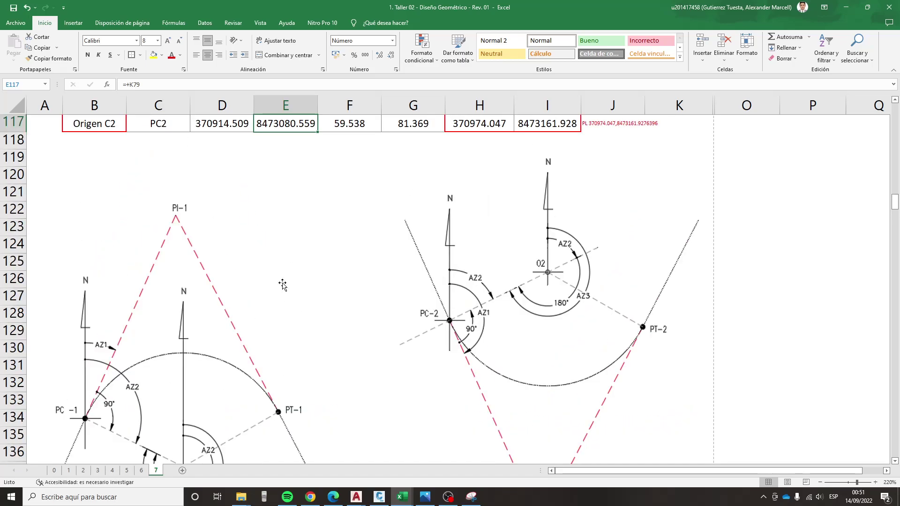
scroll(282, 284, "down", 7)
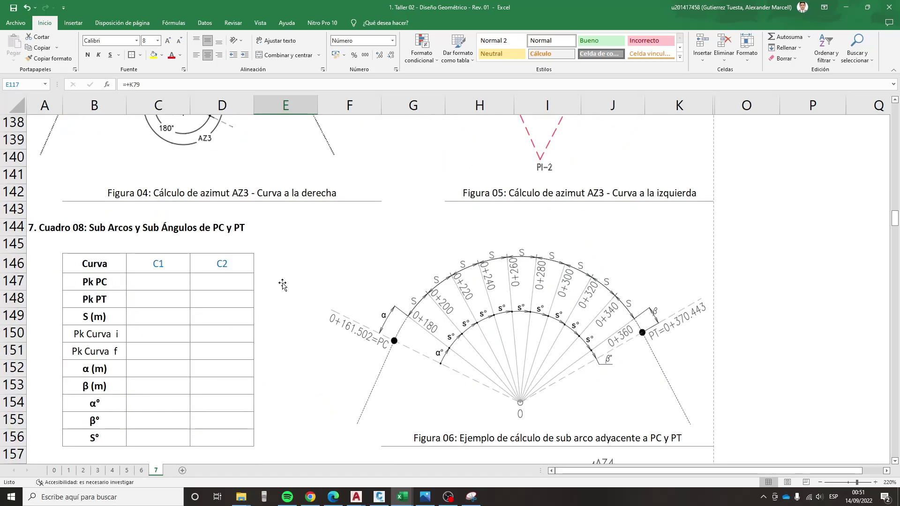
scroll(278, 287, "down", 4)
scroll(278, 286, "down", 1)
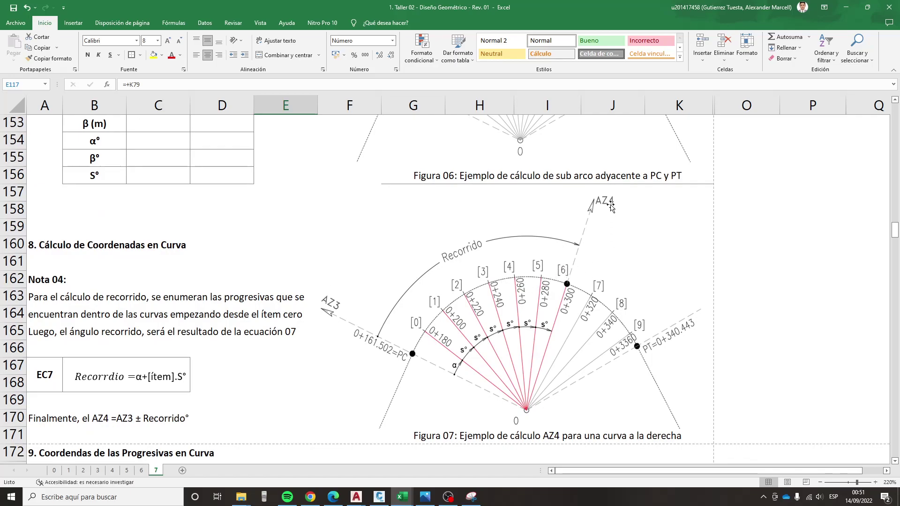
left_click(332, 312)
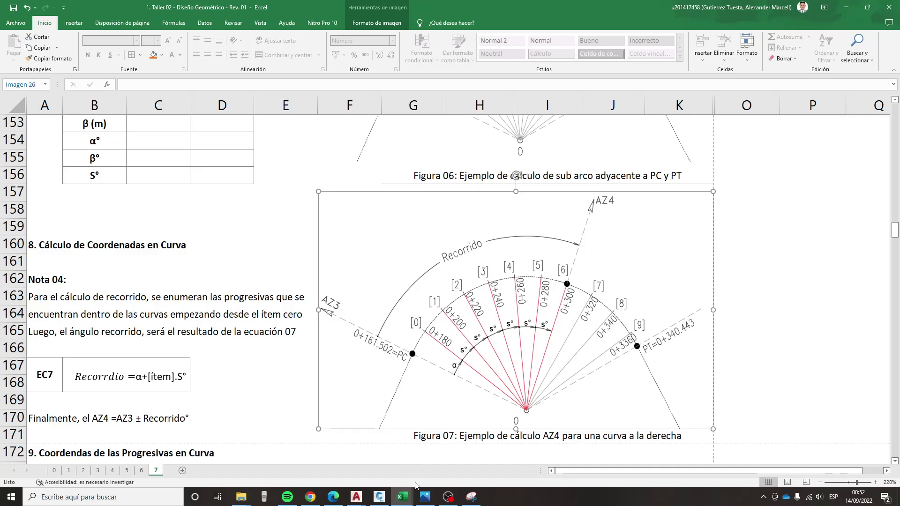
- In AutoCAD, zoom to the example curve and inspect its arc near the PI and AZ4 labels
mouse_move(356, 497)
left_click(409, 447)
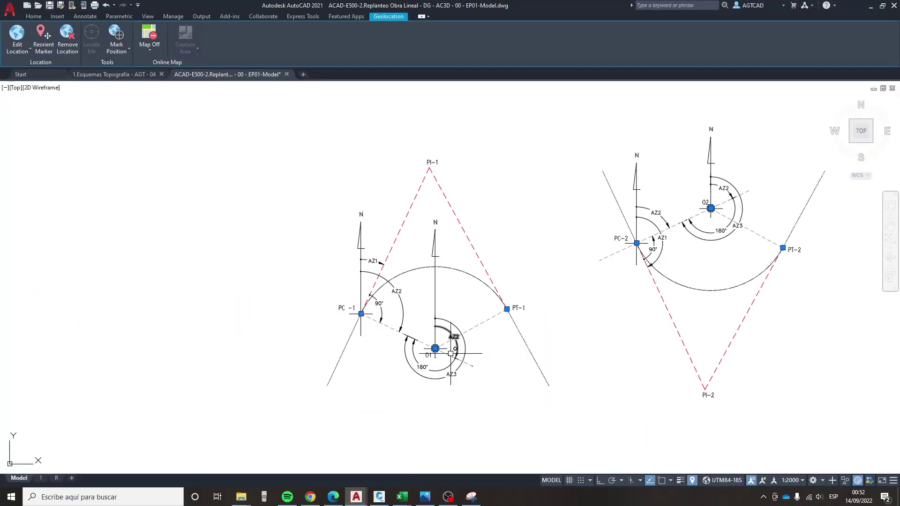
scroll(415, 318, "down", 5)
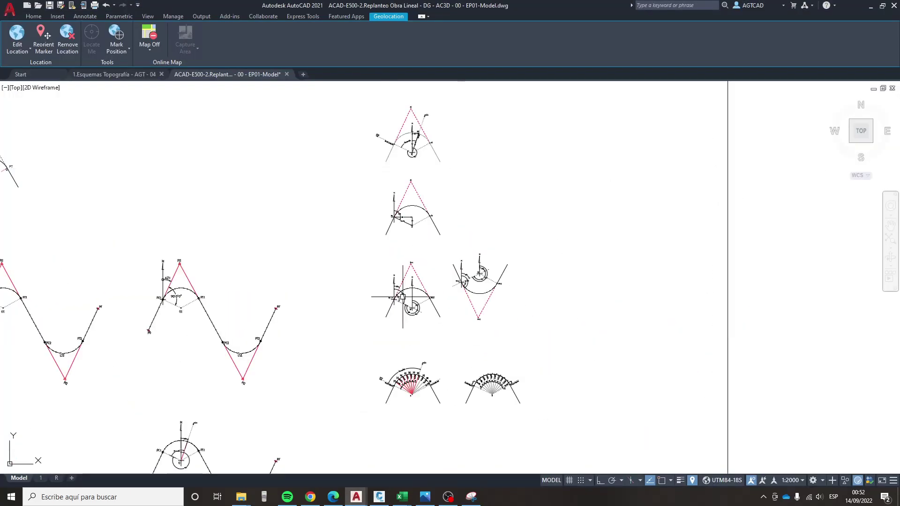
scroll(401, 155, "up", 3)
scroll(412, 243, "up", 3)
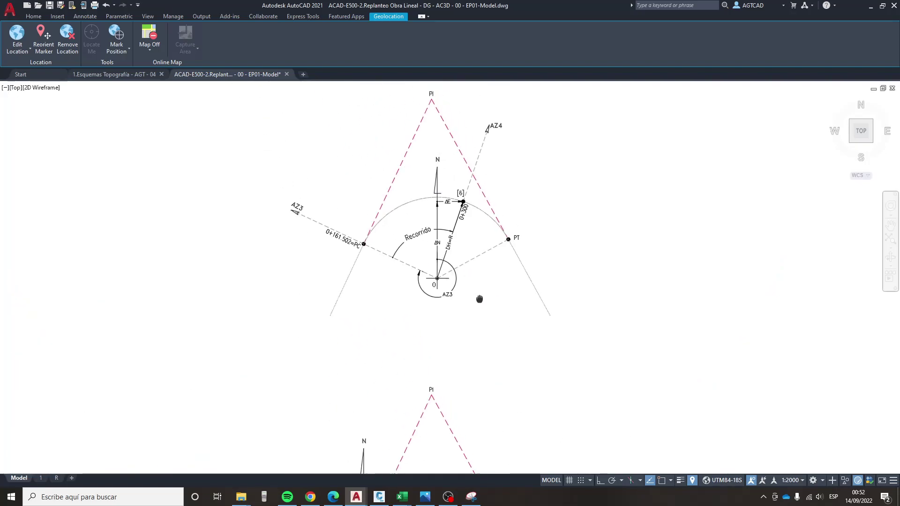
scroll(419, 248, "up", 1)
left_click_drag(420, 249, 436, 323)
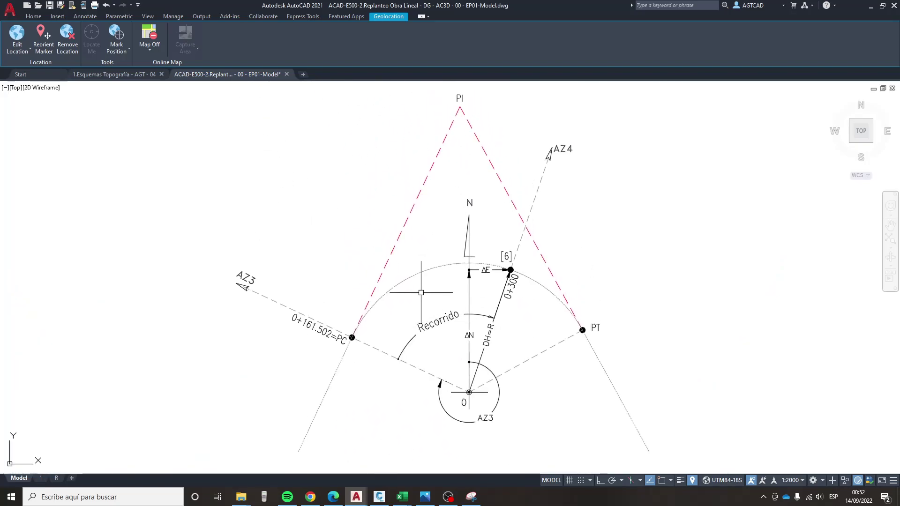
left_click(421, 277)
scroll(417, 276, "up", 2)
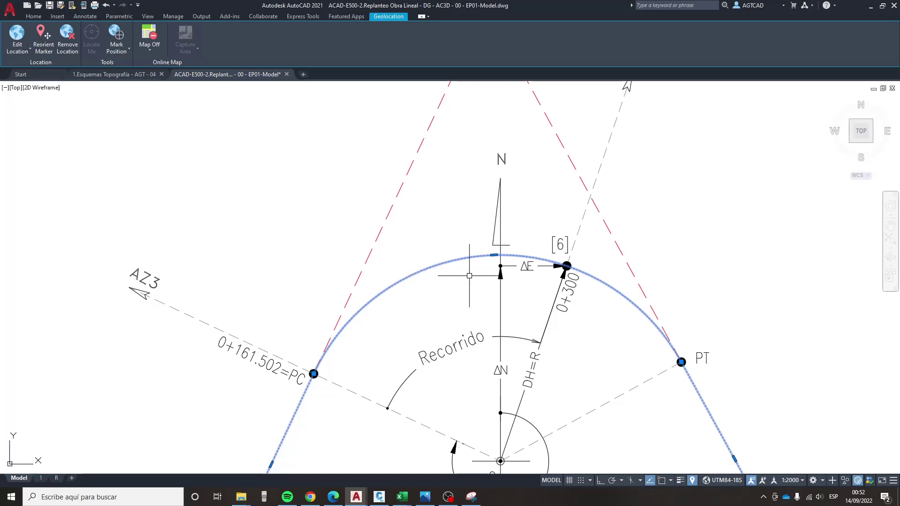
key("Escape")
scroll(562, 267, "up", 1)
scroll(563, 267, "up", 2)
- Inspect point [6] and the 0+300 station label
left_click(539, 227)
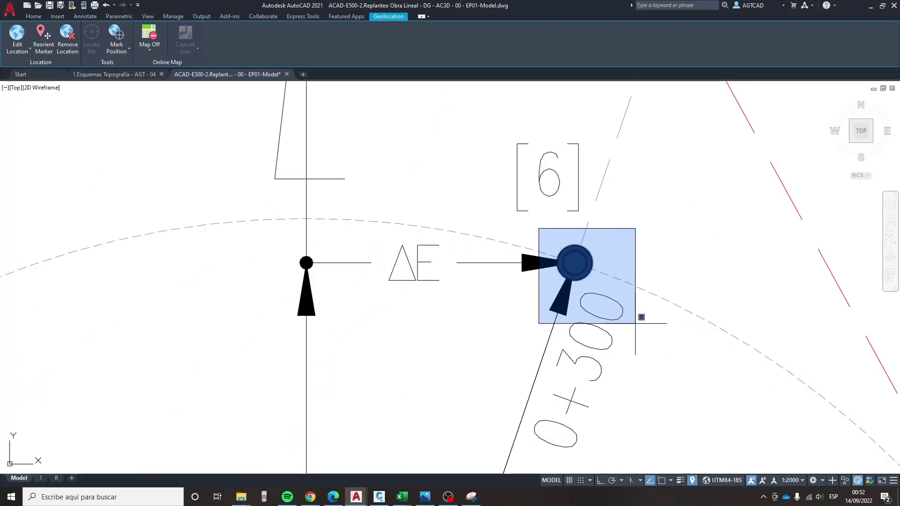
left_click(639, 320)
scroll(560, 286, "down", 3)
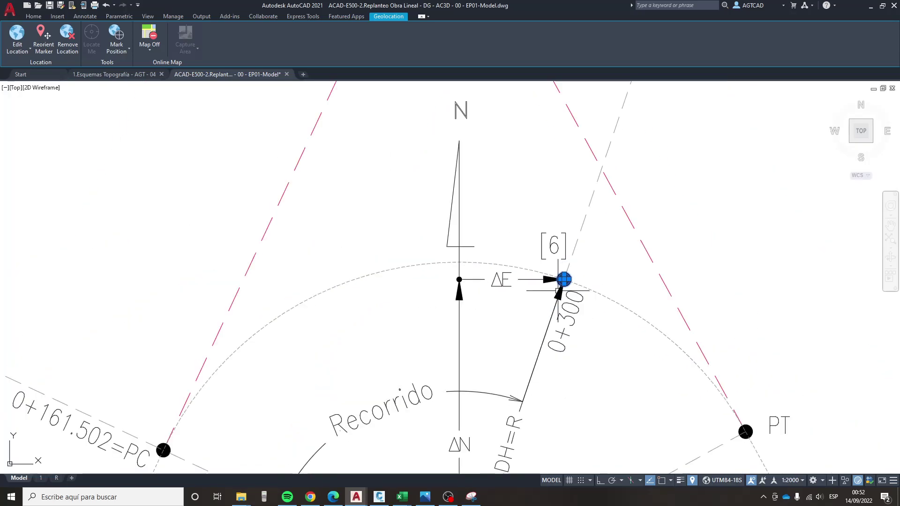
left_click(546, 335)
left_click_drag(546, 358, 549, 287)
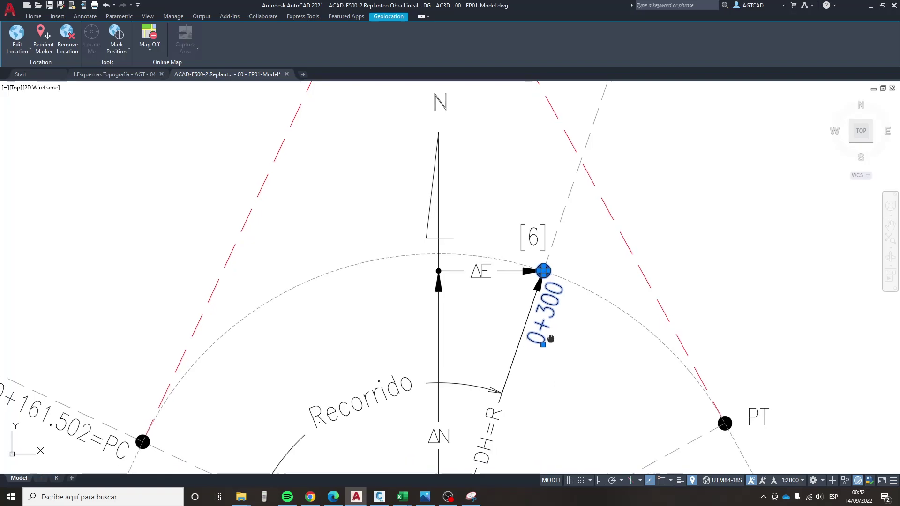
scroll(549, 287, "down", 2)
key("Escape")
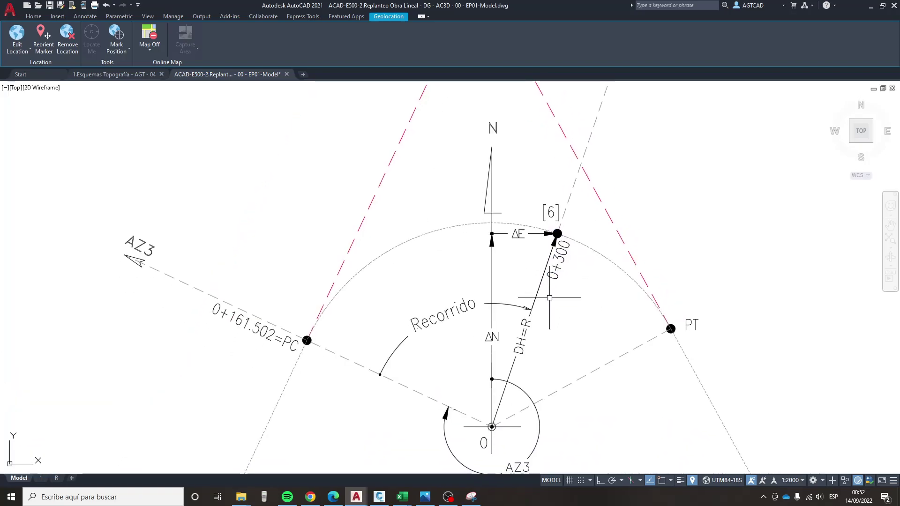
- Set the centre circle at origin 0 to red in the Properties palette
left_click_drag(538, 324, 534, 298)
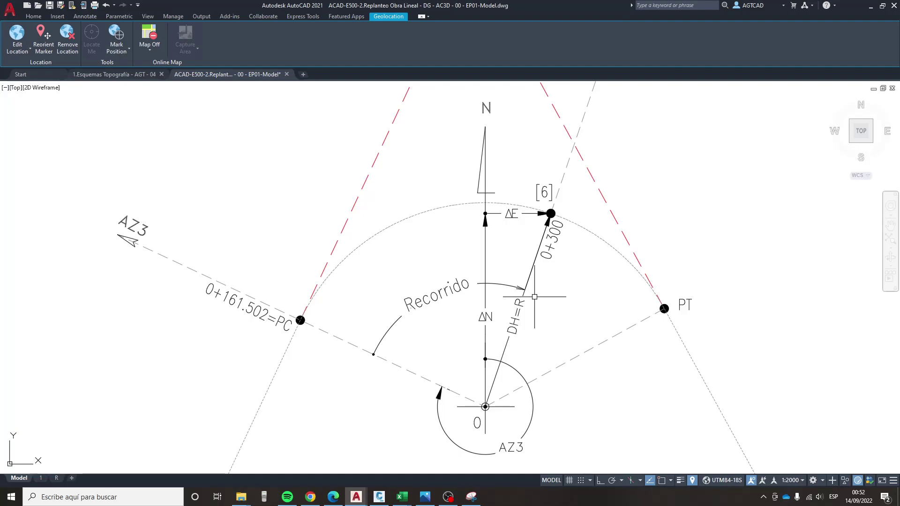
left_click(484, 407)
scroll(487, 412, "up", 3)
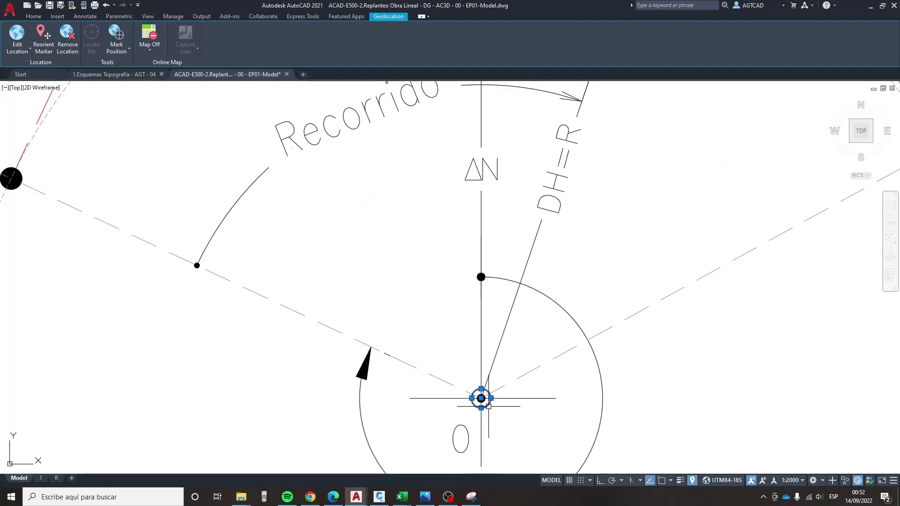
key("ctrl+1")
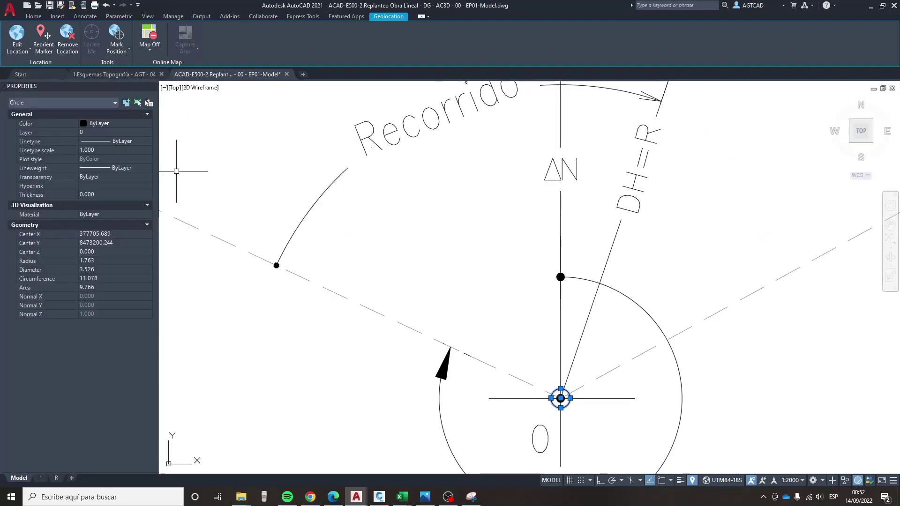
left_click(107, 123)
key("Escape")
key("Escape")
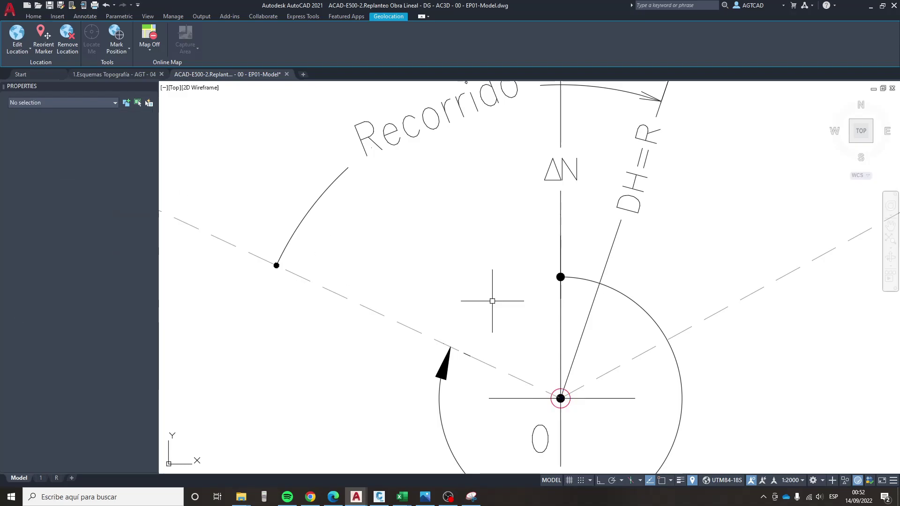
scroll(544, 319, "down", 2)
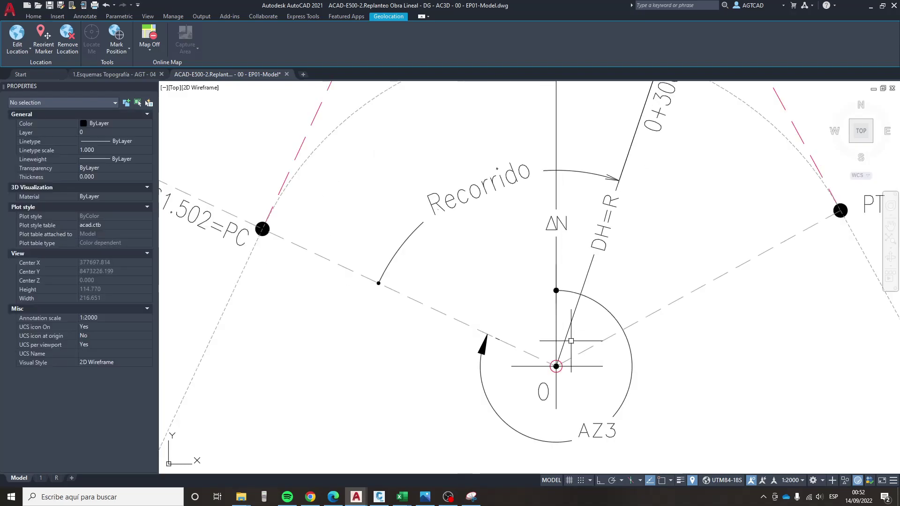
- Edit the centre label beneath the AZ3 circle from '0' to '01'
left_click(542, 392)
double_click(543, 392)
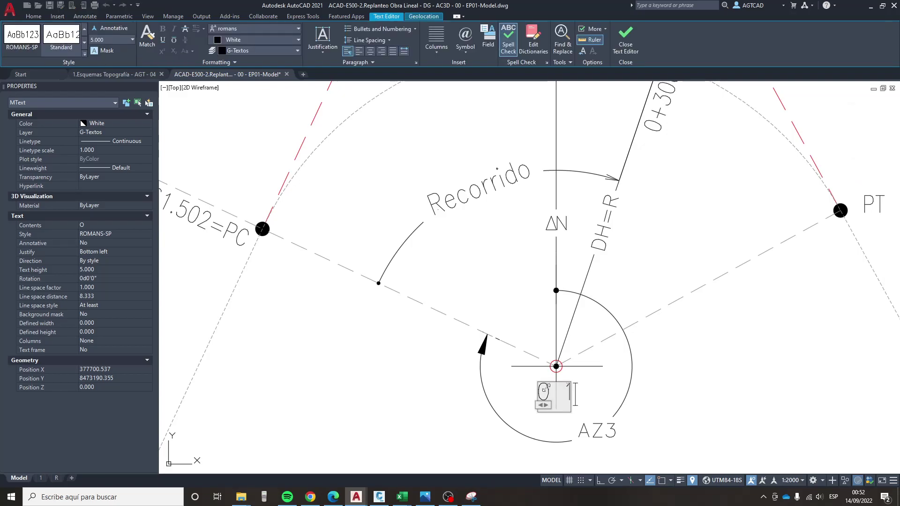
left_click(596, 399)
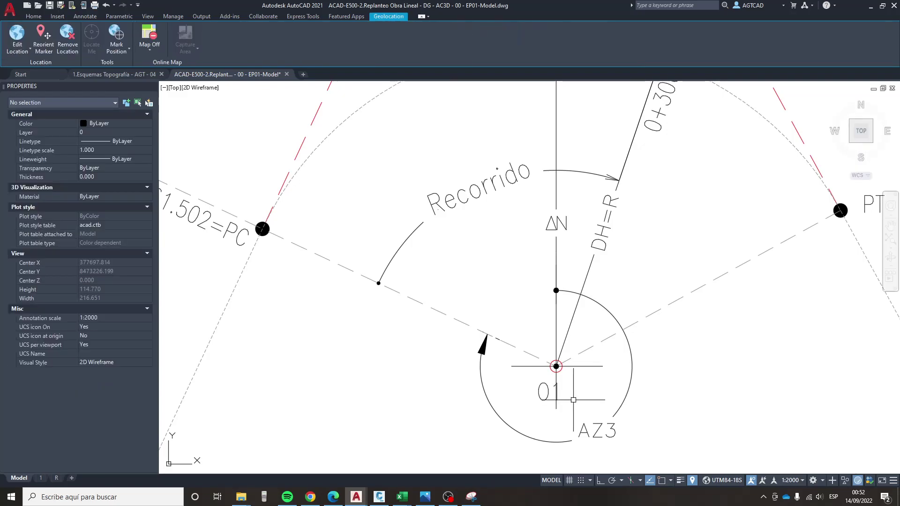
key("Escape")
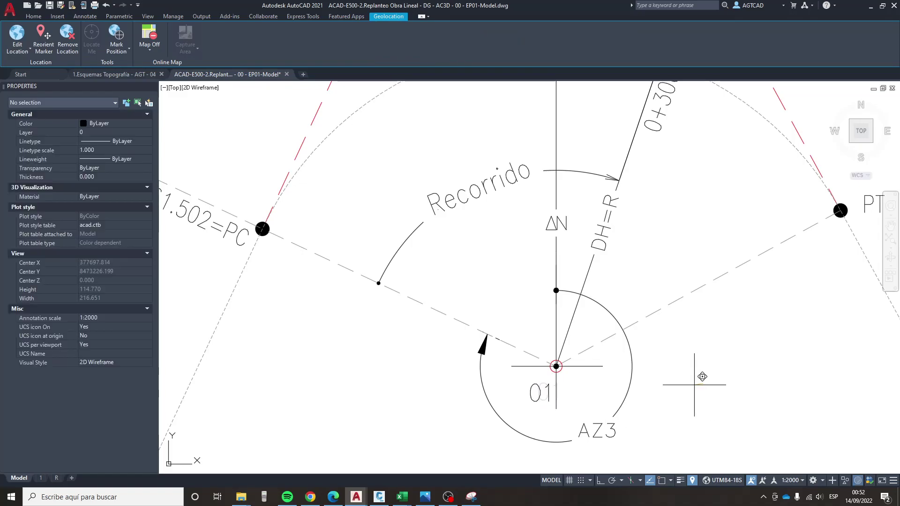
scroll(626, 347, "down", 2)
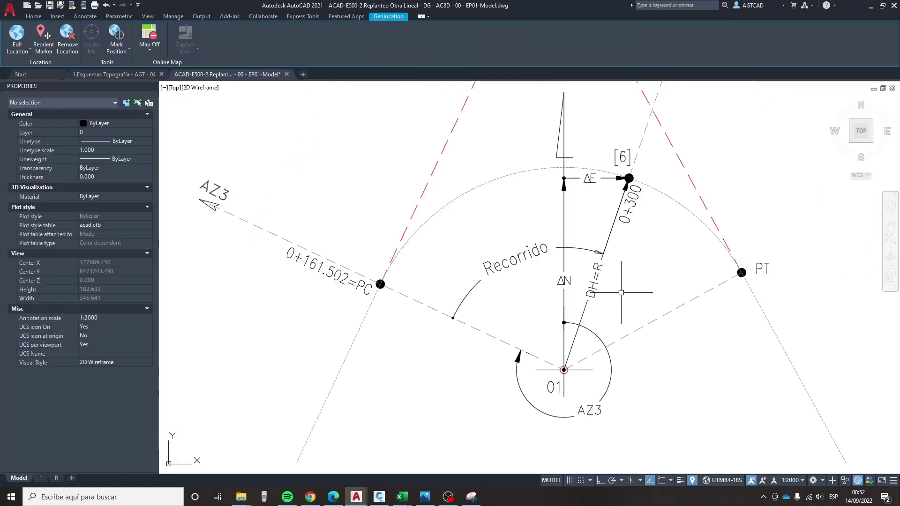
- Colour the point marker at station [6] red in the Properties palette
scroll(637, 222, "up", 5)
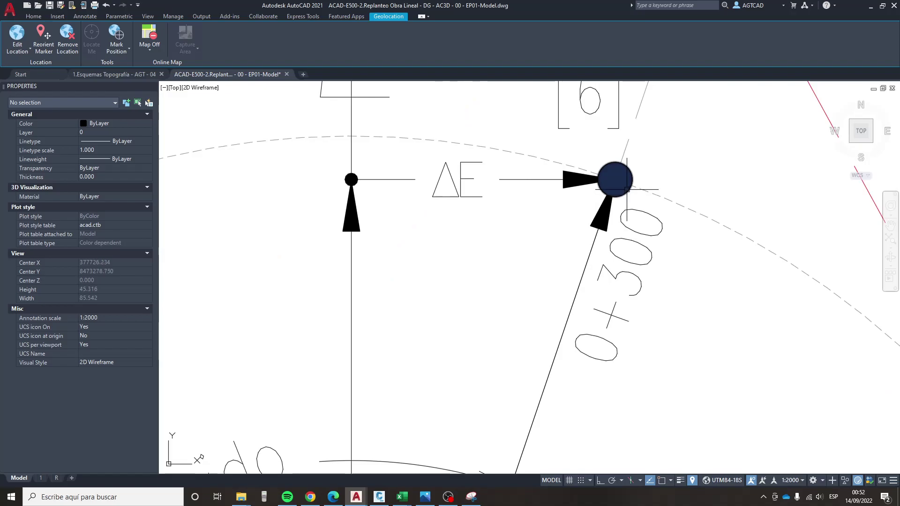
left_click(614, 179)
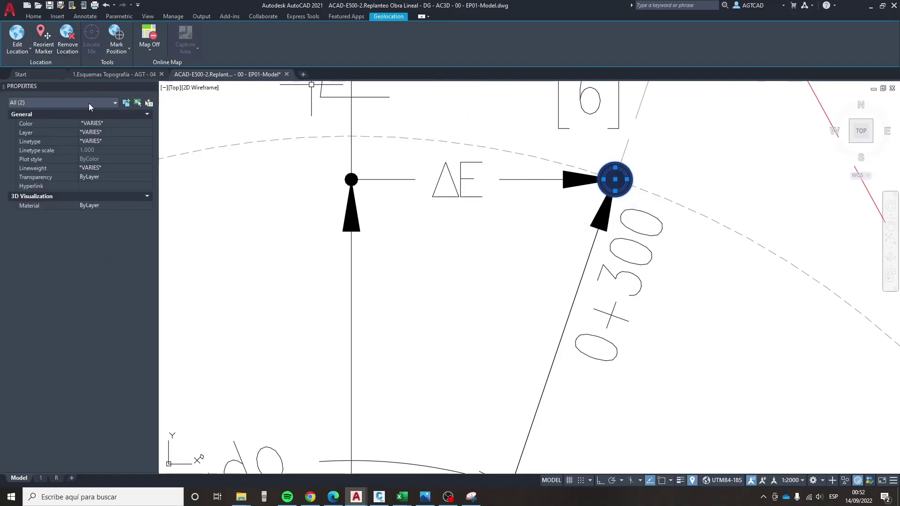
left_click(105, 121)
left_click(105, 121)
left_click(100, 140)
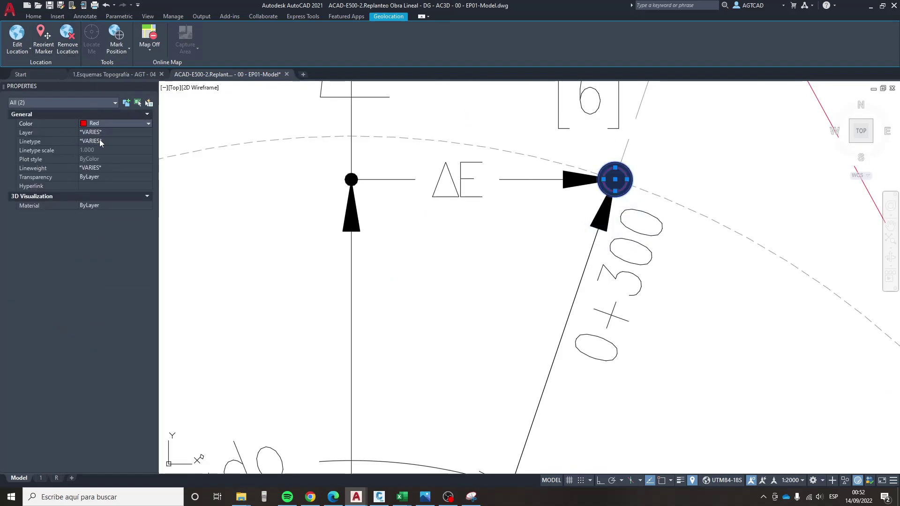
- Select the DH=R dimension and the AZ4 label, arrow and line, excluding the Recorrido dimension
scroll(585, 221, "down", 4)
scroll(640, 240, "down", 5)
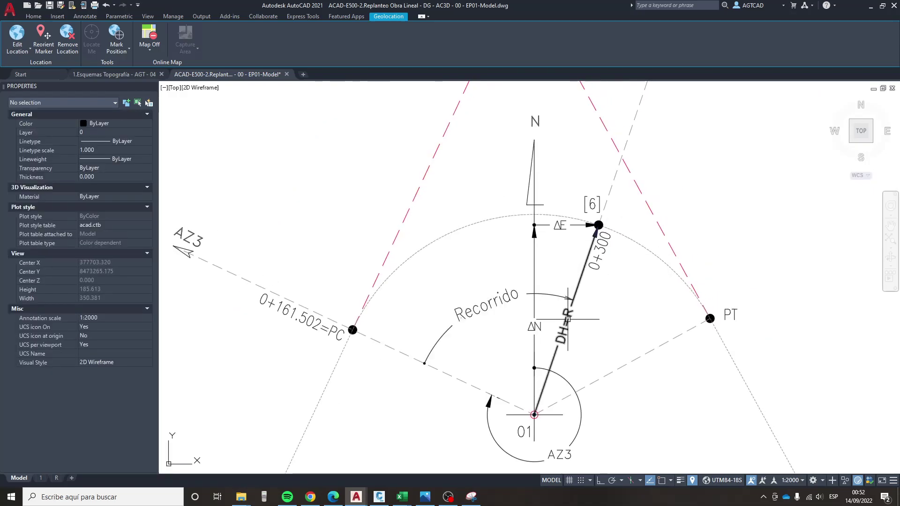
left_click(575, 295)
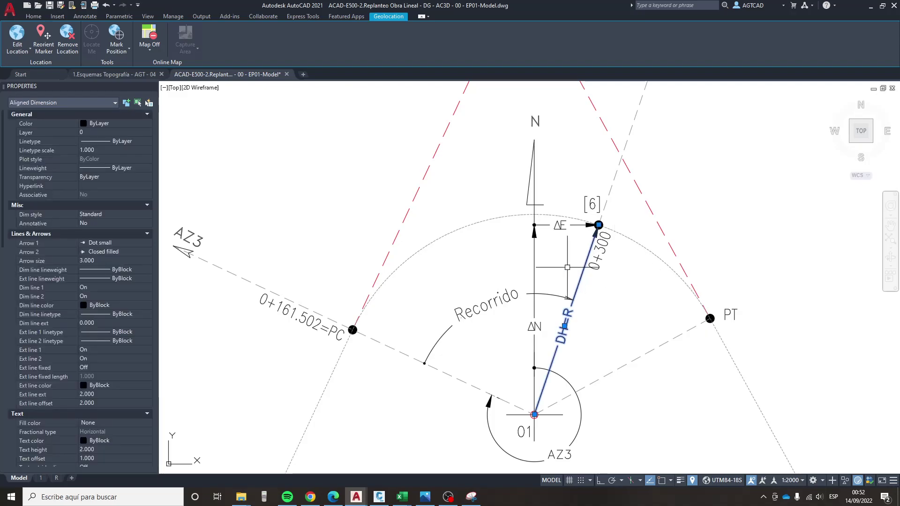
scroll(513, 324, "down", 2)
left_click(601, 134)
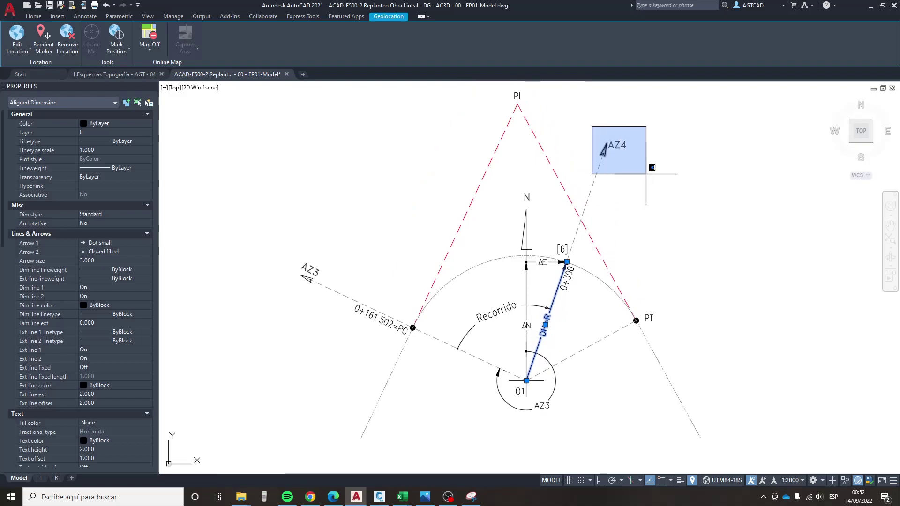
left_click(649, 175)
left_click_drag(649, 175, 585, 133)
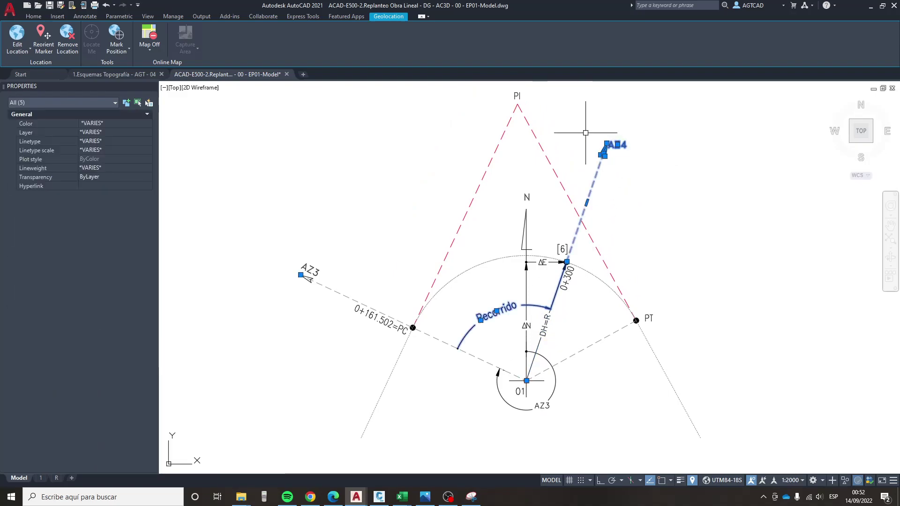
left_click(492, 326, "shift")
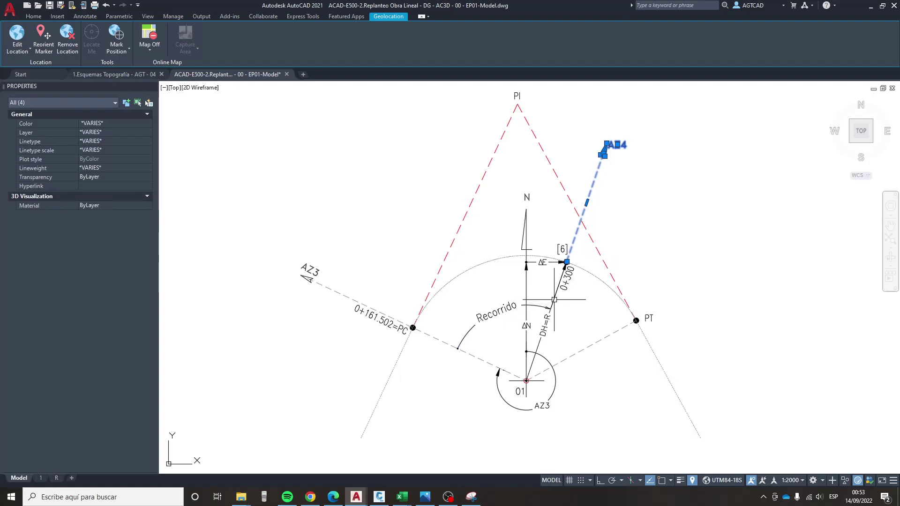
key("Escape")
- Select the AZ3 line with its label and arrow, without the Recorrido dimension, then clear the selection
left_click_drag(311, 300, 278, 250)
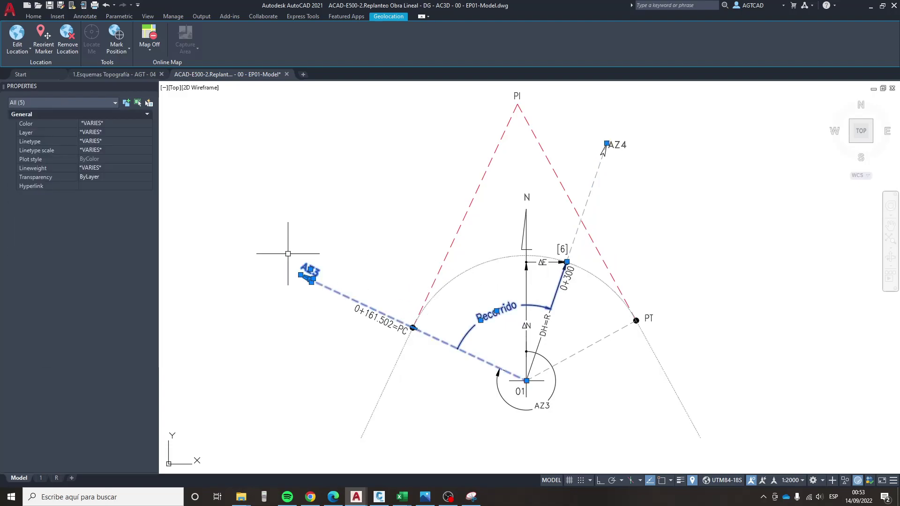
left_click(474, 313, "shift")
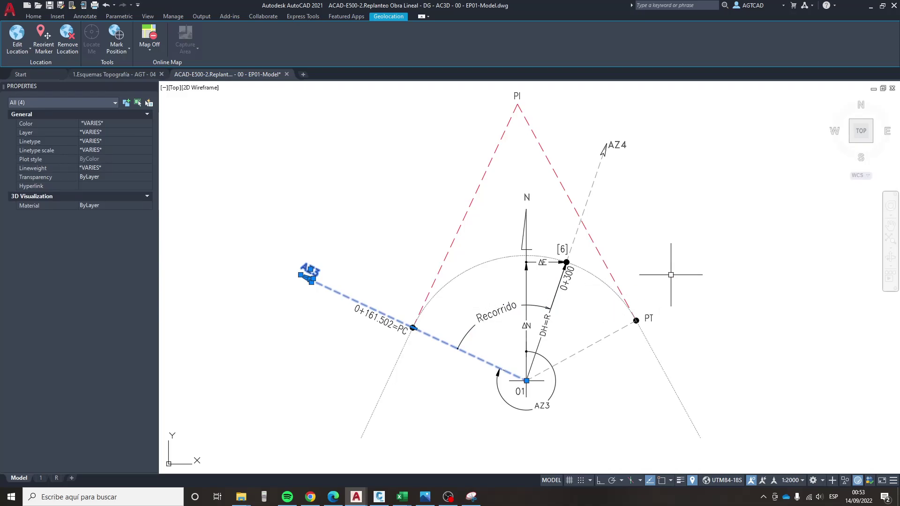
left_click_drag(671, 274, 445, 115)
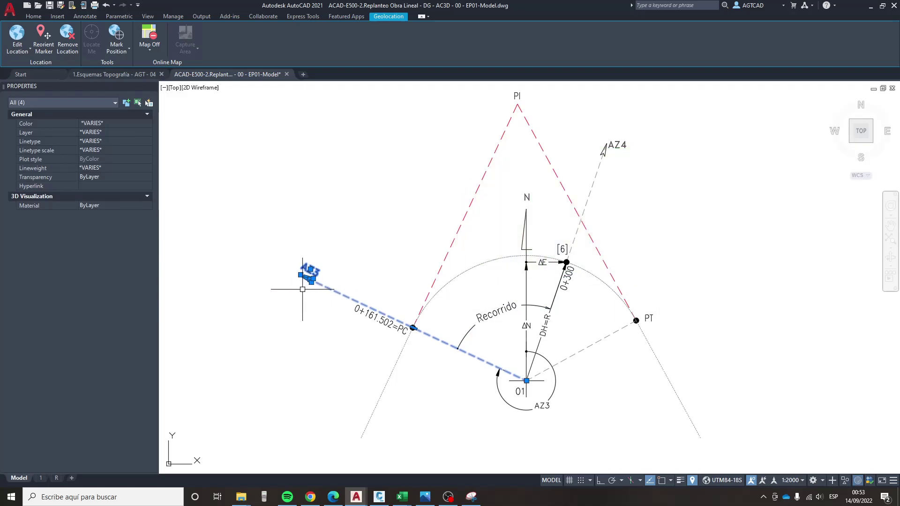
key("ctrl+z")
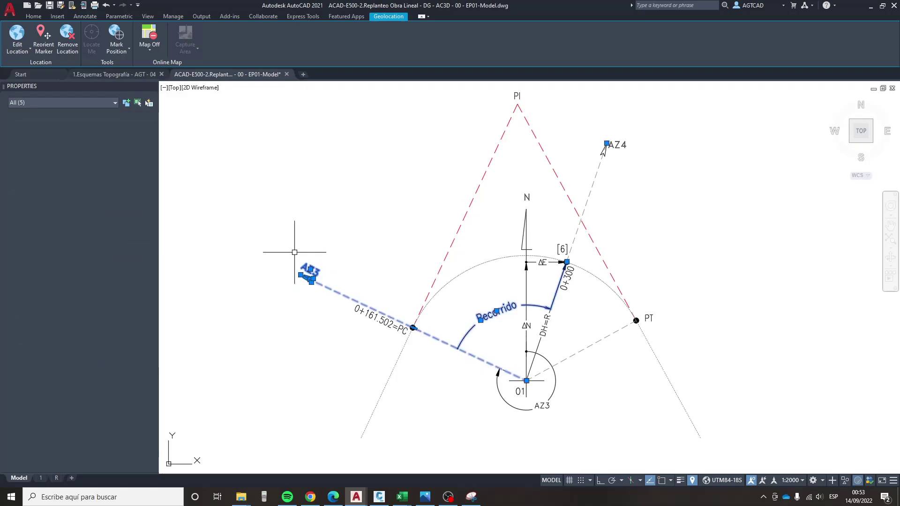
left_click(478, 316, "shift")
scroll(520, 387, "up", 3)
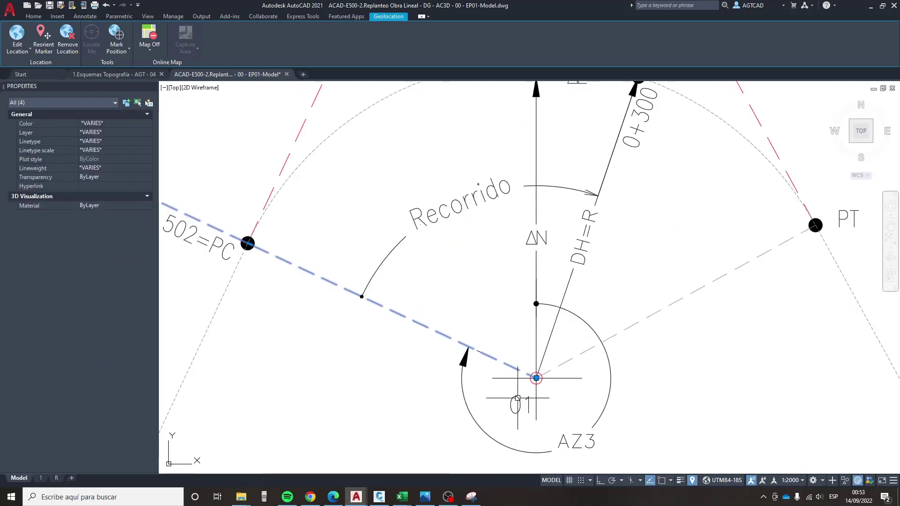
scroll(520, 387, "up", 2)
scroll(525, 405, "down", 4)
scroll(376, 328, "down", 2)
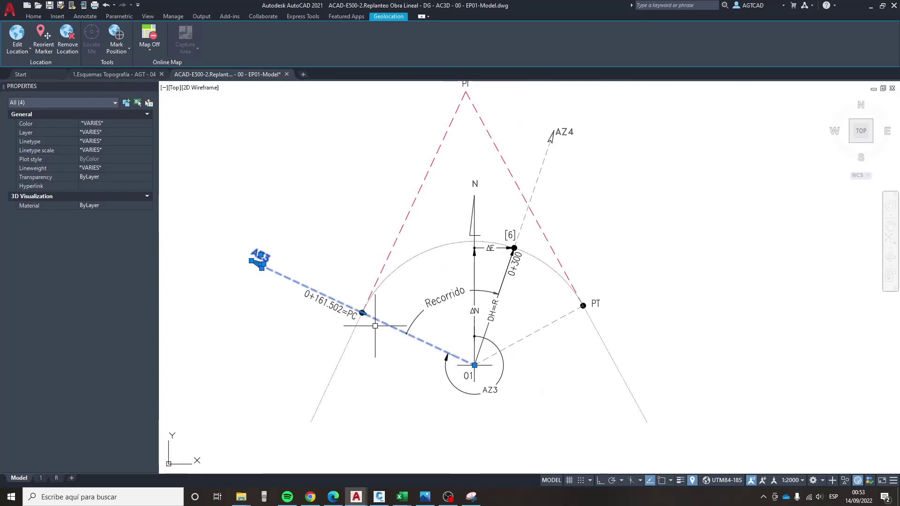
key("Escape")
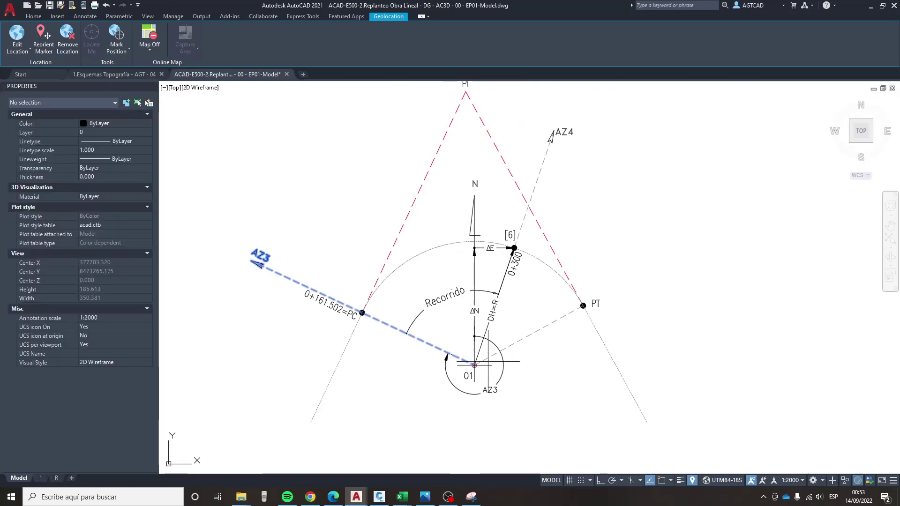
right_click(551, 381)
key("Escape")
left_click(474, 364)
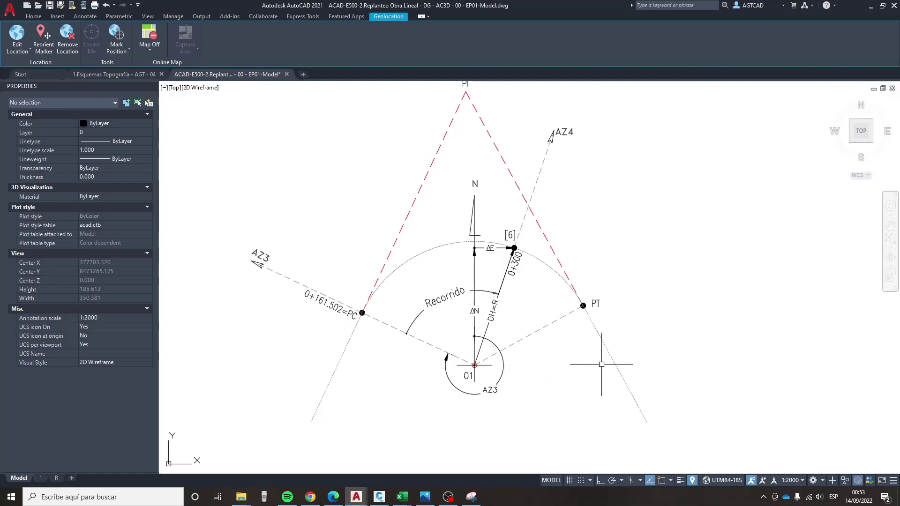
left_click(586, 141)
left_click(546, 119)
scroll(494, 236, "up", 4)
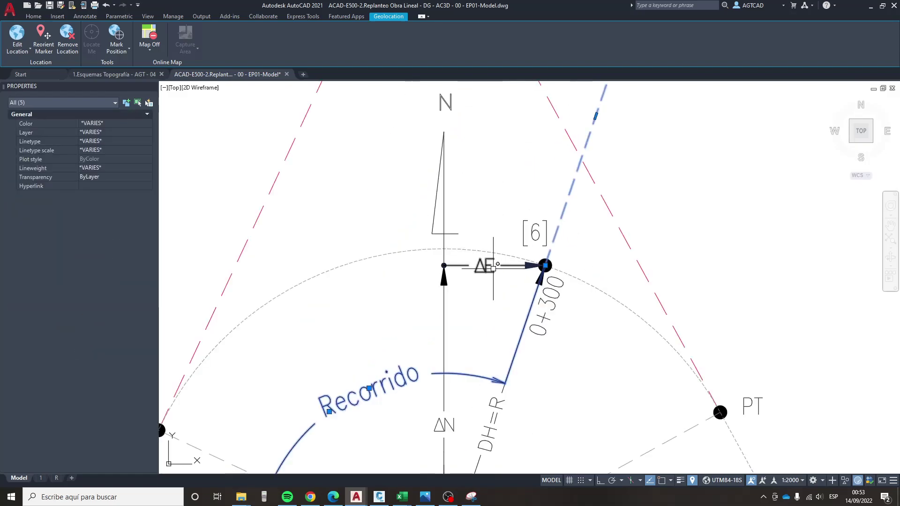
key("Escape")
left_click(483, 266)
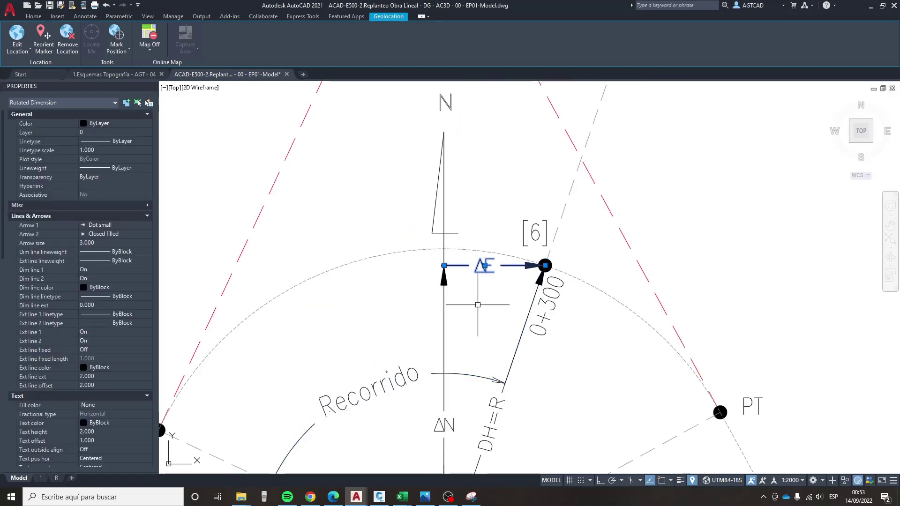
scroll(477, 305, "down", 2)
left_click(458, 373)
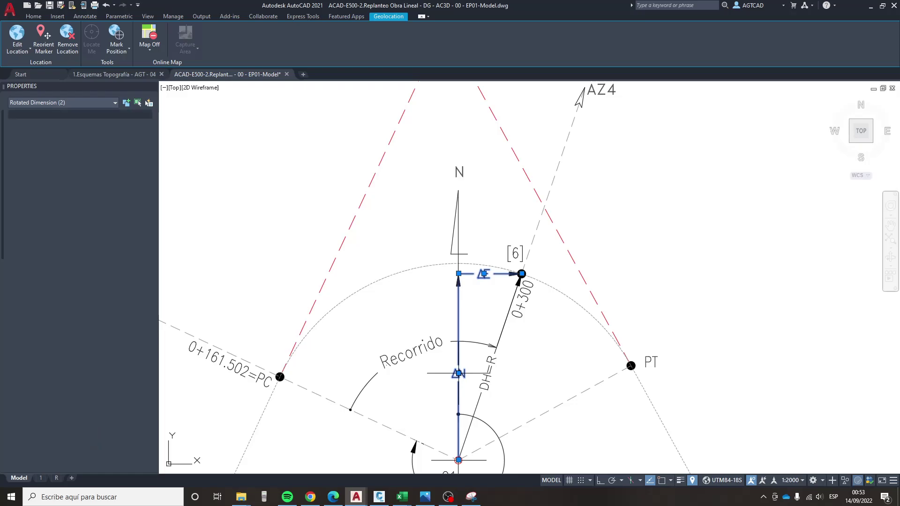
left_click(488, 373)
scroll(490, 374, "up", 2)
scroll(490, 374, "down", 2)
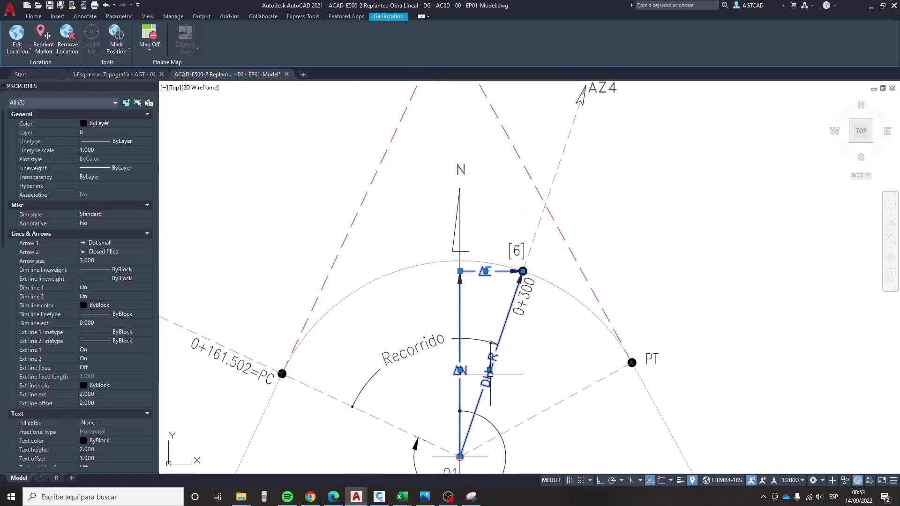
key("Escape")
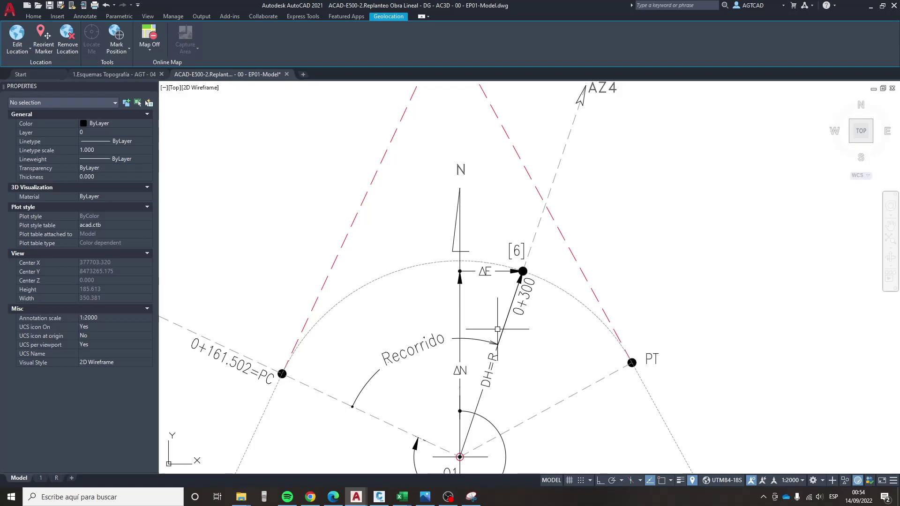
- Close the Properties palette so the replanteo curve fills the drawing area
scroll(497, 329, "down", 8)
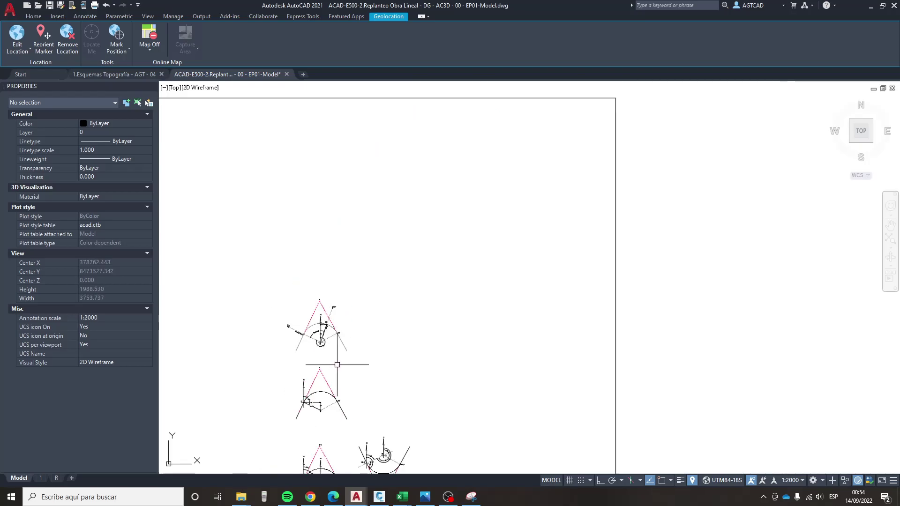
scroll(368, 309, "down", 5)
scroll(393, 404, "up", 7)
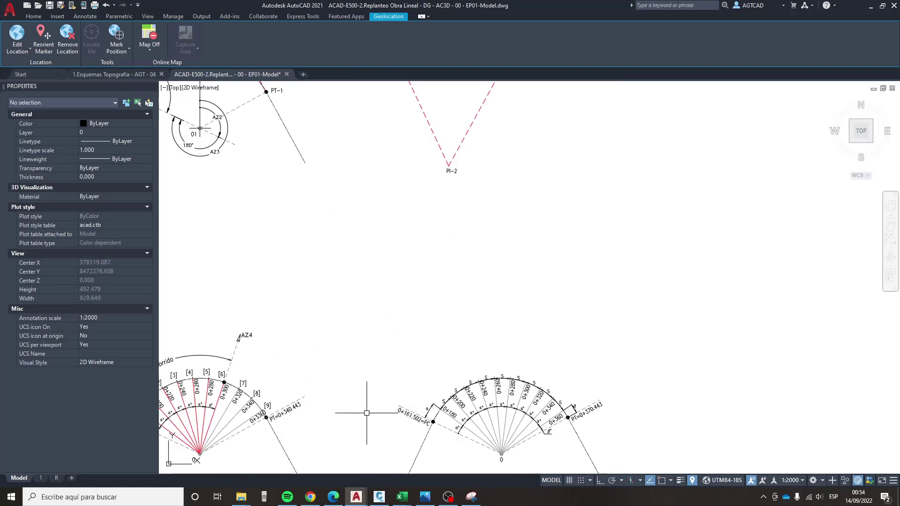
scroll(368, 408, "up", 6)
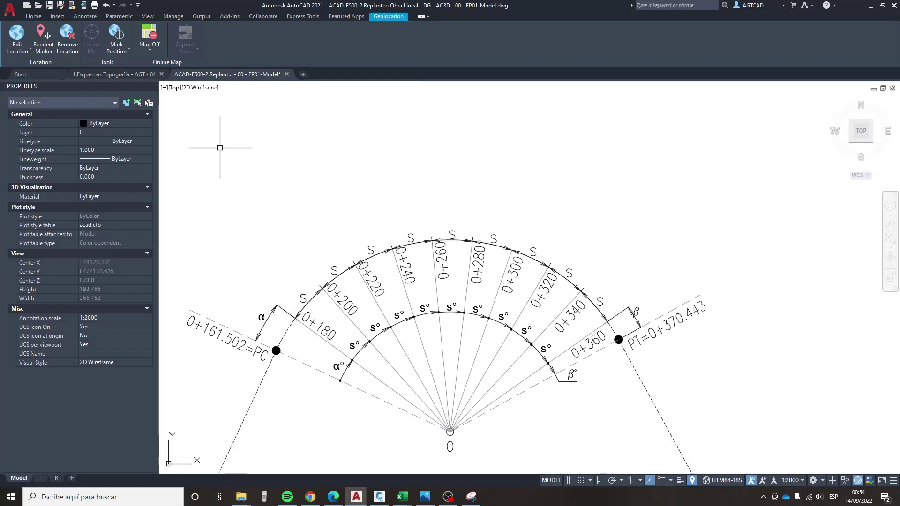
left_click(153, 87)
- Inspect the 0+161.502=PC and PT=0+370.443 station labels
scroll(231, 351, "up", 2)
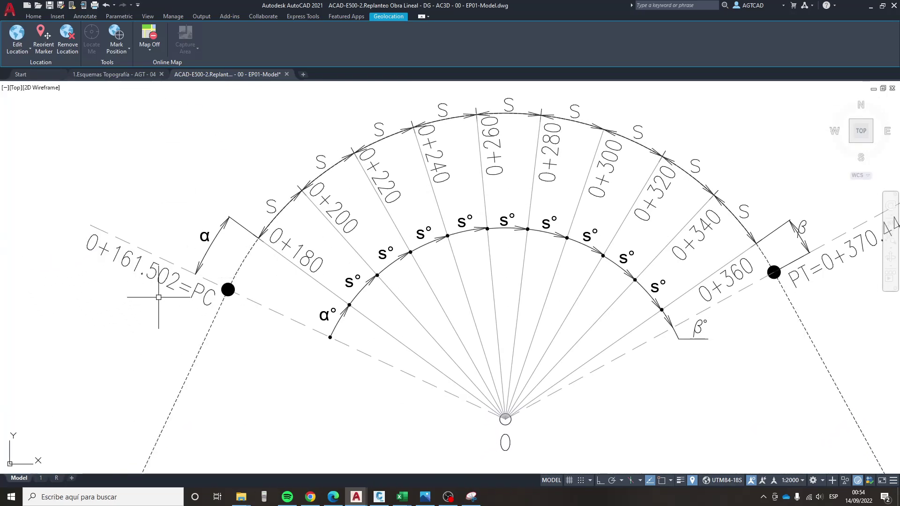
left_click(137, 271)
left_click_drag(241, 331, 258, 364)
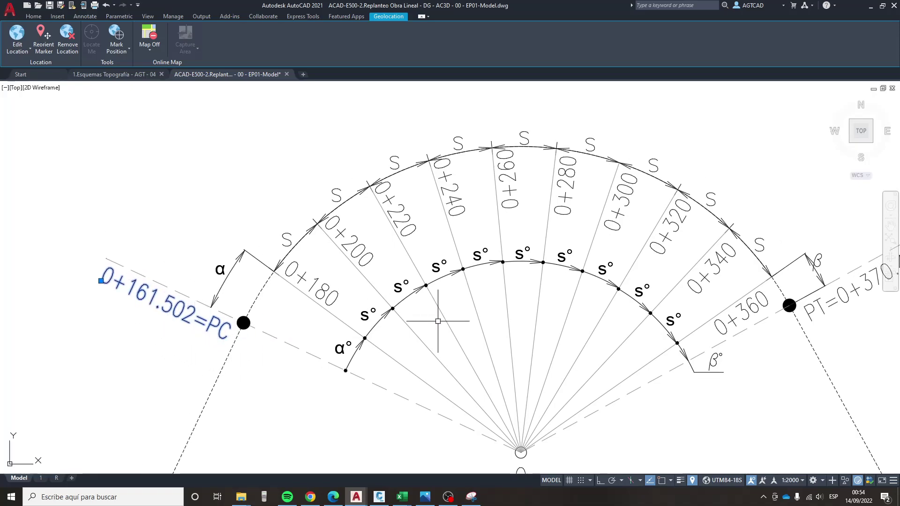
left_click_drag(584, 311, 524, 312)
key("Escape")
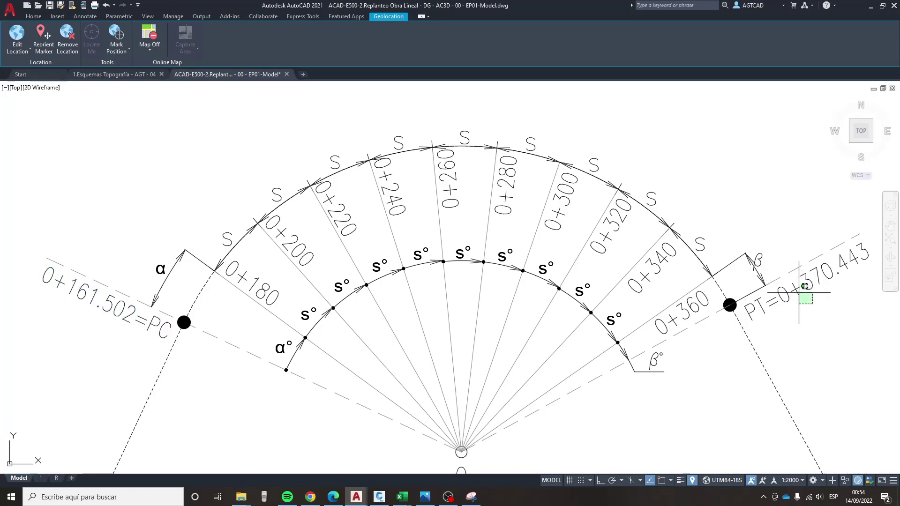
left_click(818, 287)
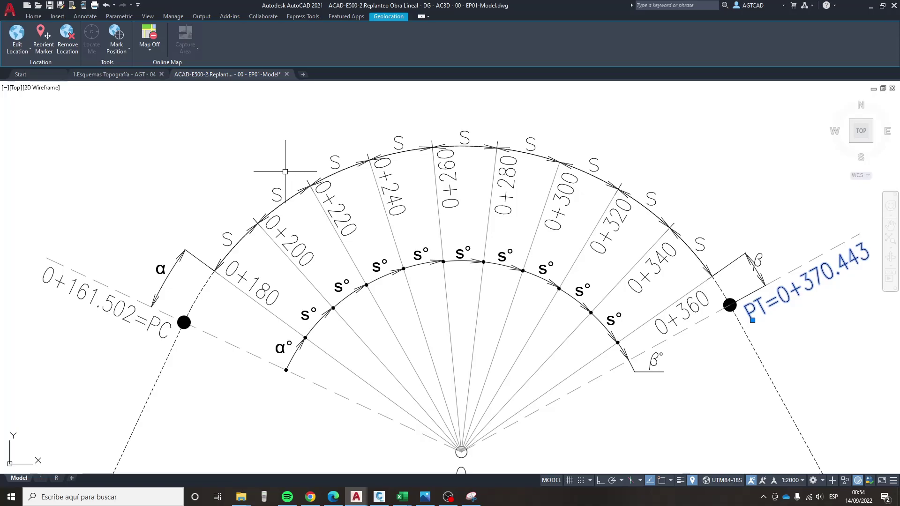
key("Escape")
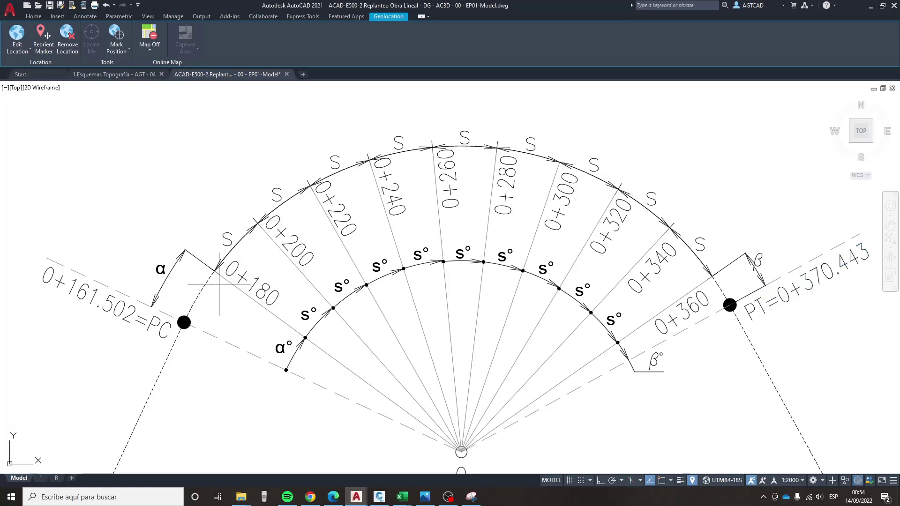
- Place intersection-snapped point markers at stations 0+220 and 0+240 on the outer arc
scroll(220, 276, "up", 5)
right_click(217, 281, "shift")
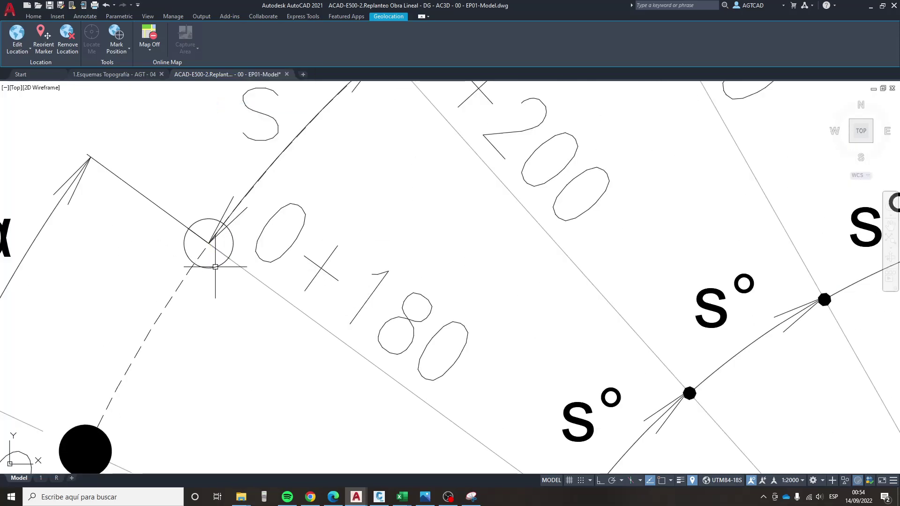
scroll(206, 240, "down", 5)
scroll(226, 283, "up", 3)
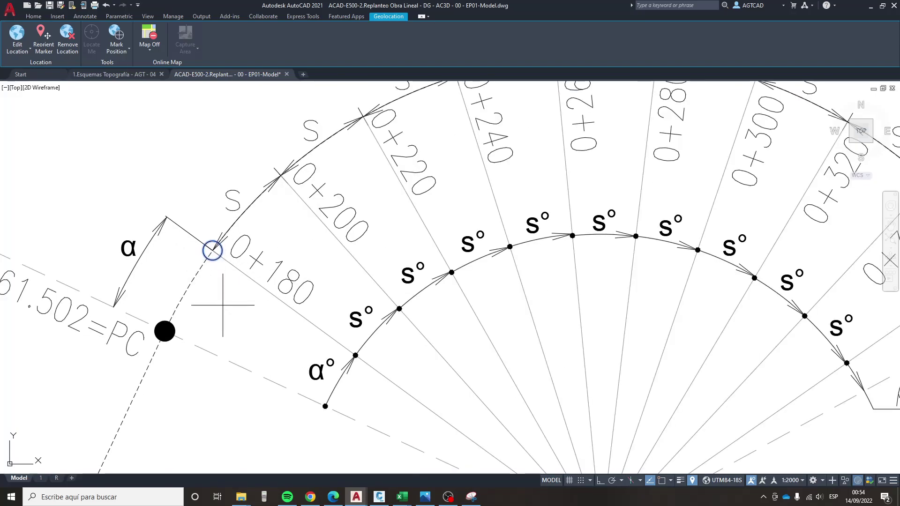
scroll(220, 293, "down", 4)
scroll(218, 283, "up", 3)
right_click(255, 260, "shift")
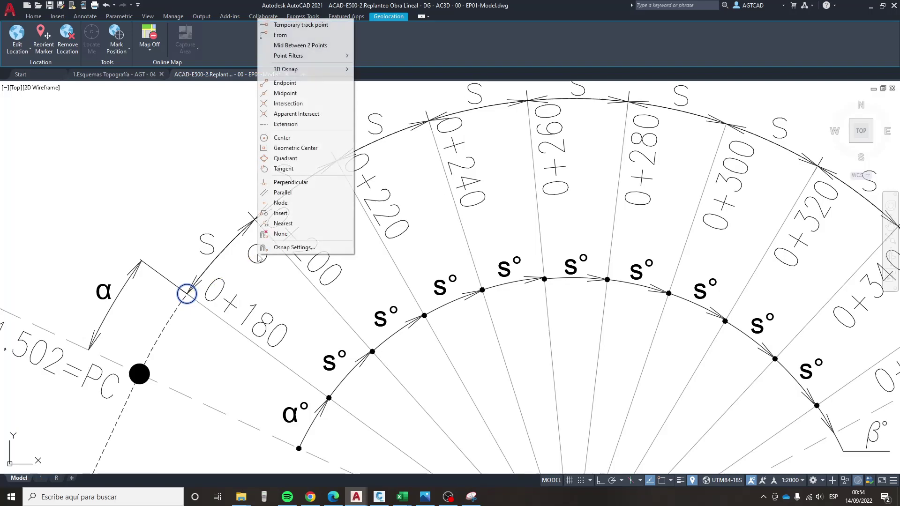
left_click(277, 217)
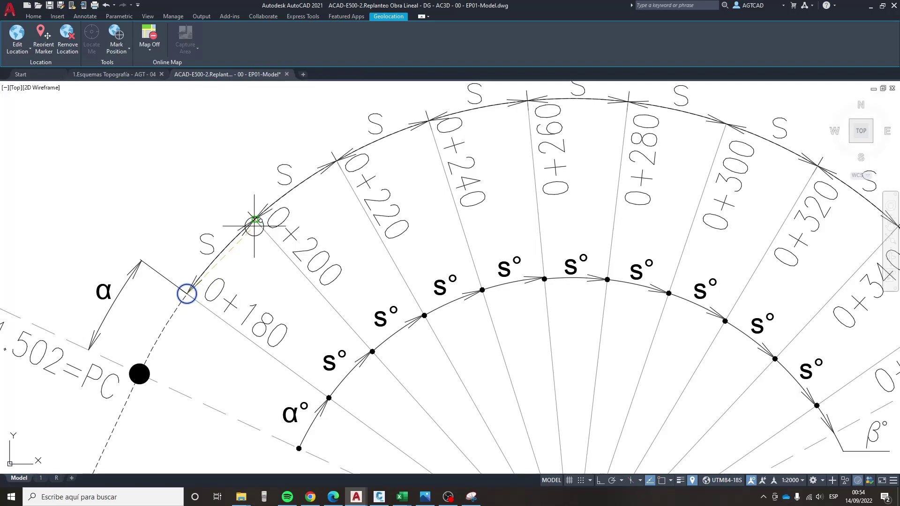
left_click(336, 161)
right_click(519, 156, "shift")
left_click(544, 223)
left_click(427, 127)
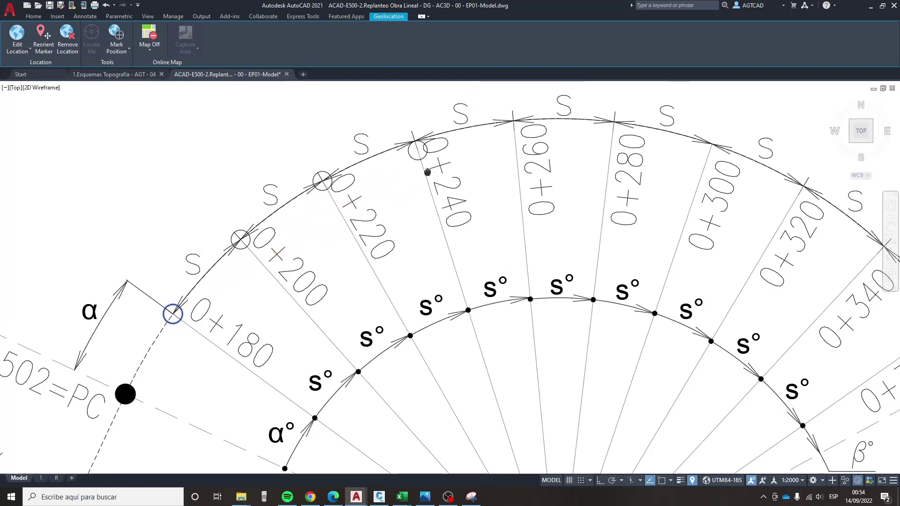
- Place point markers at stations 0+260, 0+280, 0+300, 0+320, 0+340 and 0+360
right_click(541, 177, "shift")
left_click(565, 244)
left_click(495, 151)
right_click(487, 181, "shift")
left_click(530, 249)
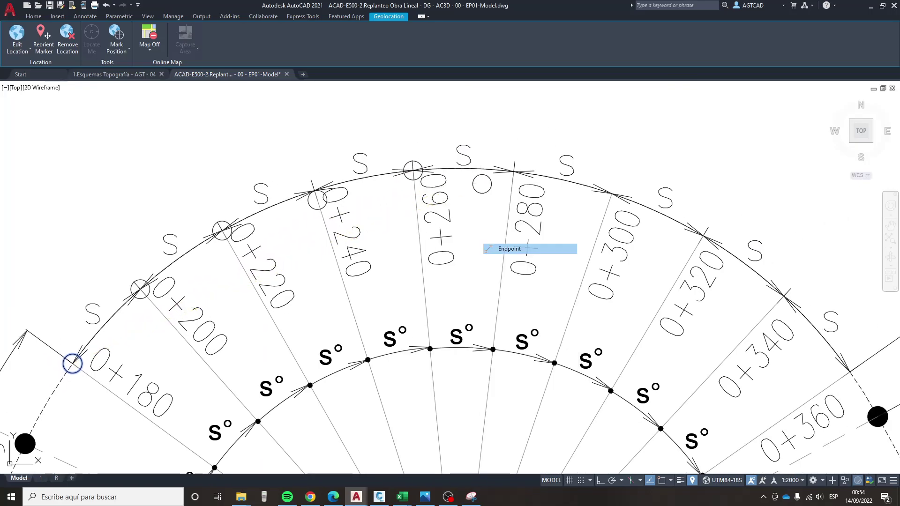
left_click(513, 171)
right_click(589, 203, "shift")
left_click(613, 263)
left_click(609, 195)
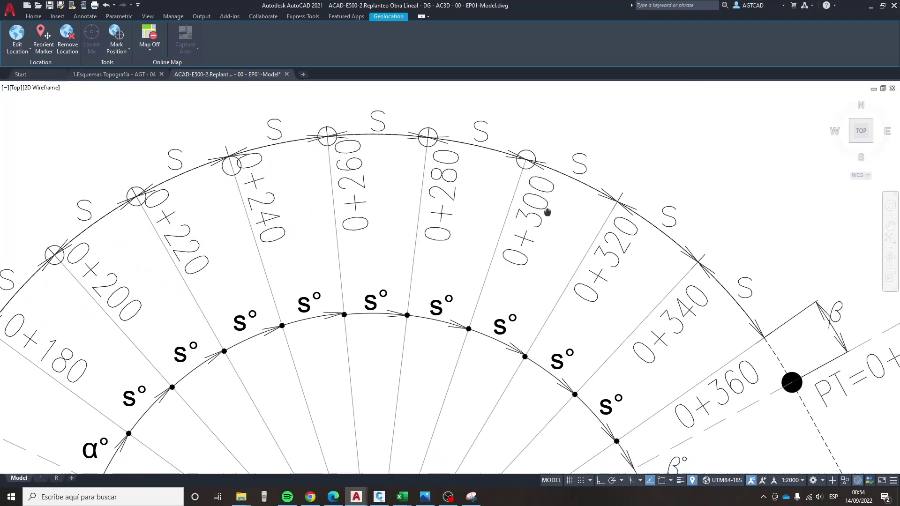
left_click(619, 202)
right_click(638, 206, "shift")
left_click(662, 267)
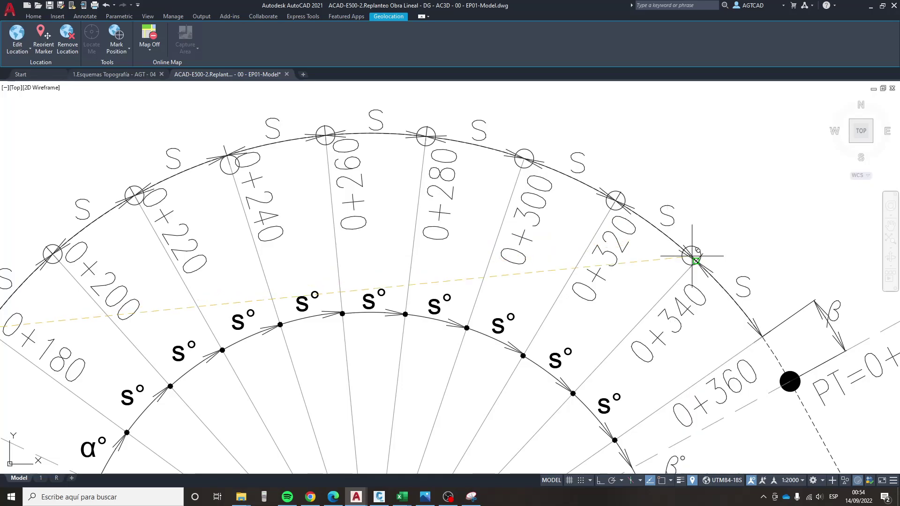
left_click(694, 257)
right_click(640, 244, "shift")
left_click(662, 309)
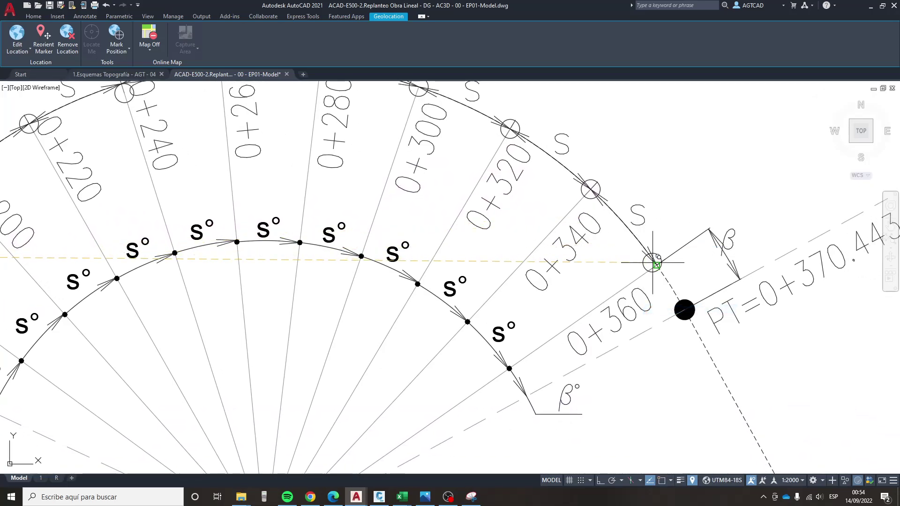
- Select the 0+240 point marker and start moving it to a snapped intersection
scroll(656, 265, "down", 4)
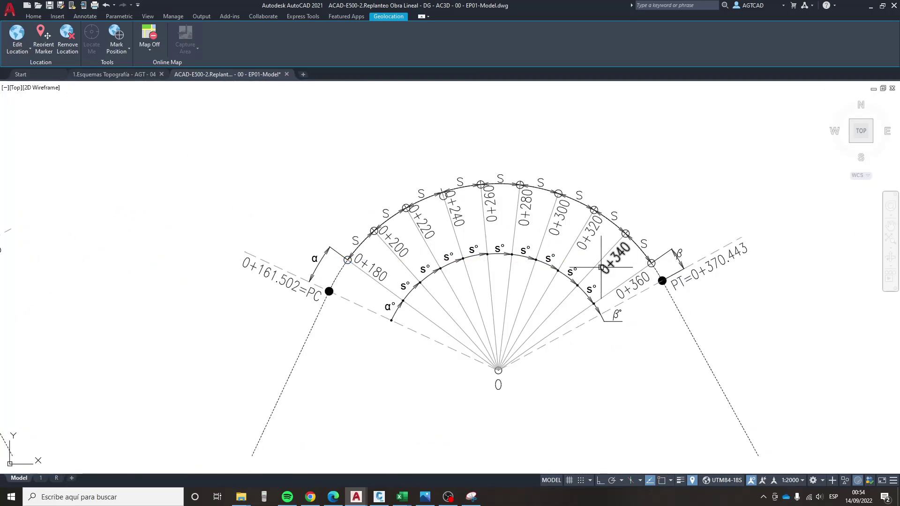
scroll(614, 274, "up", 3)
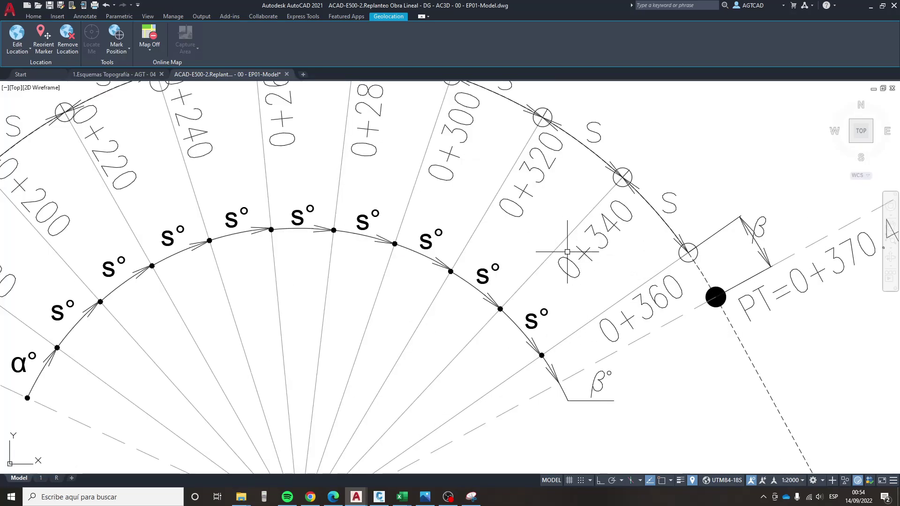
scroll(609, 284, "up", 2)
scroll(422, 253, "down", 2)
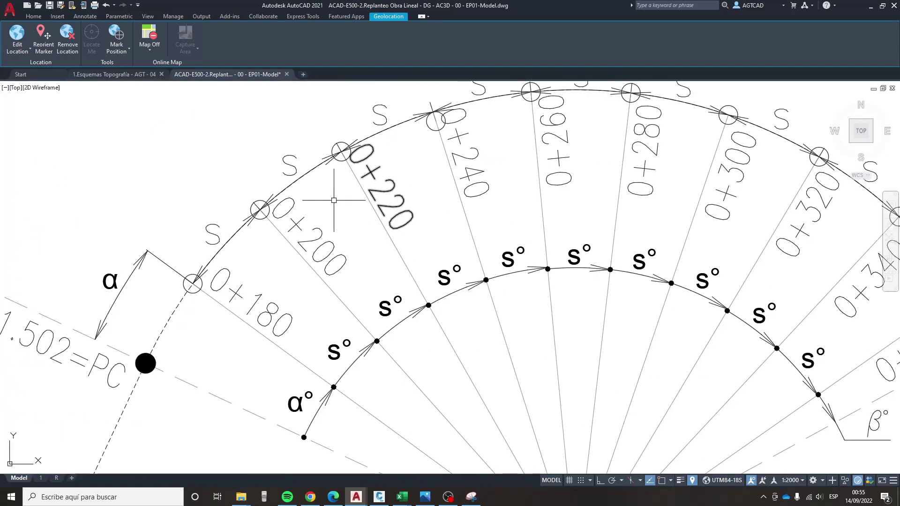
scroll(339, 230, "down", 1)
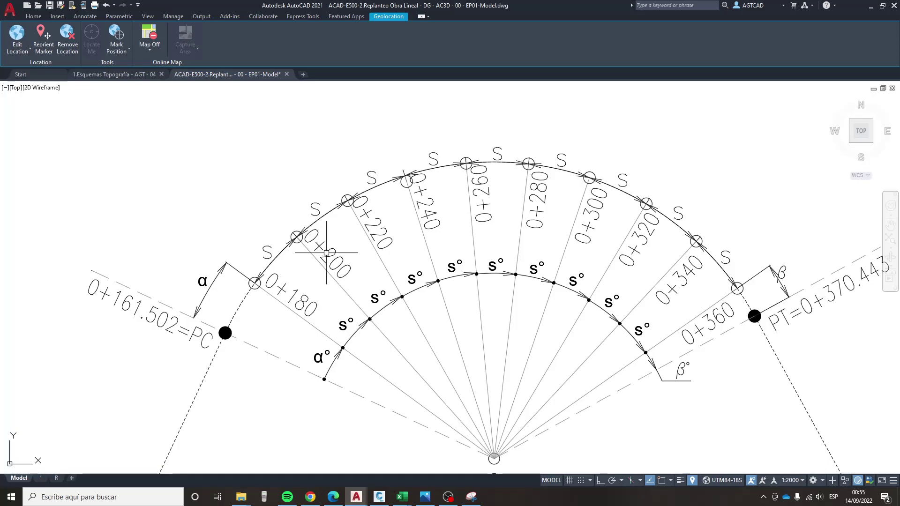
left_click(405, 182)
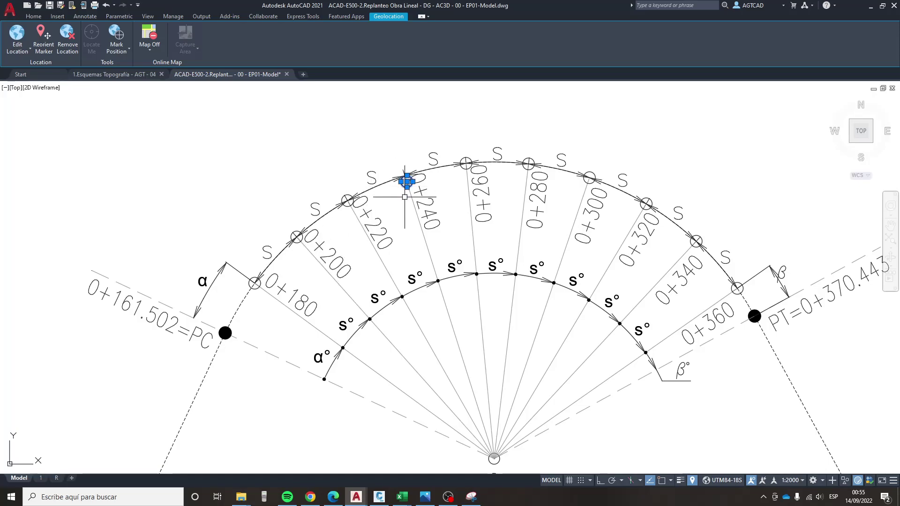
right_click(406, 169)
left_click(422, 263)
right_click(405, 155, "shift")
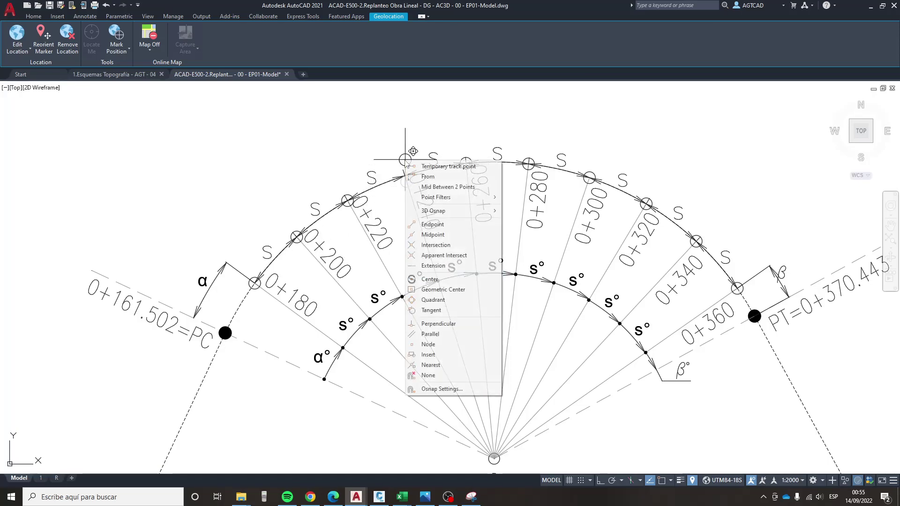
scroll(408, 168, "up", 5)
scroll(410, 170, "down", 10)
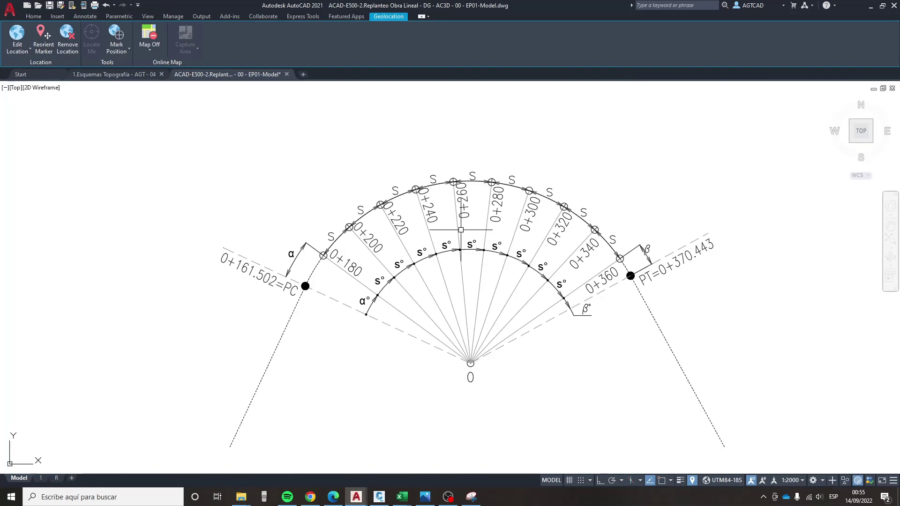
scroll(301, 251, "up", 2)
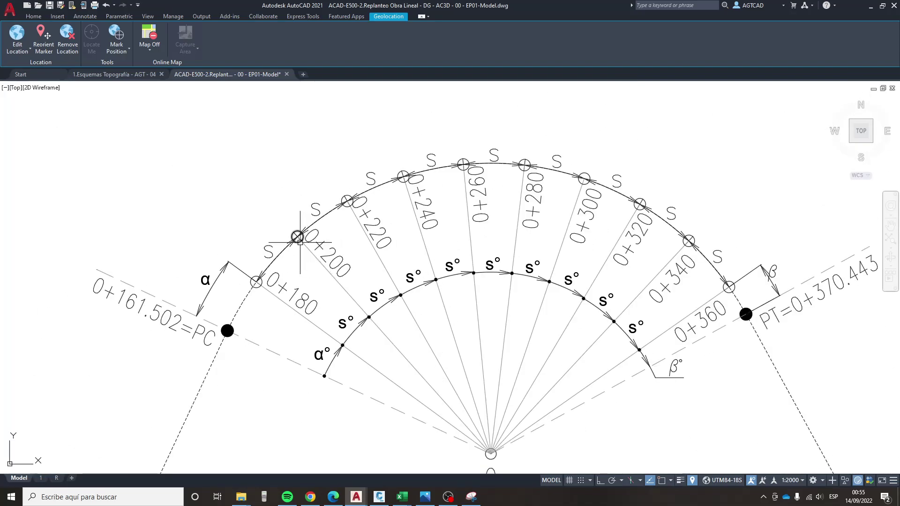
right_click(275, 210)
left_click(300, 345)
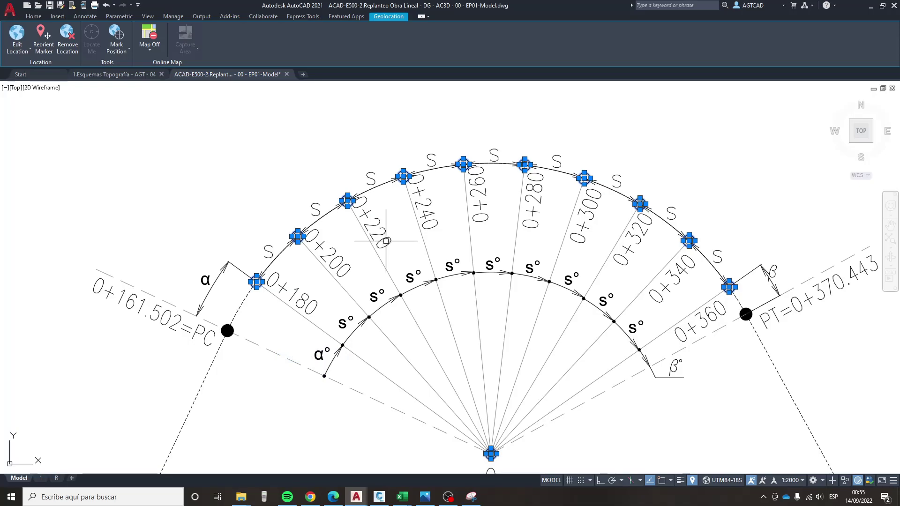
scroll(395, 231, "down", 2)
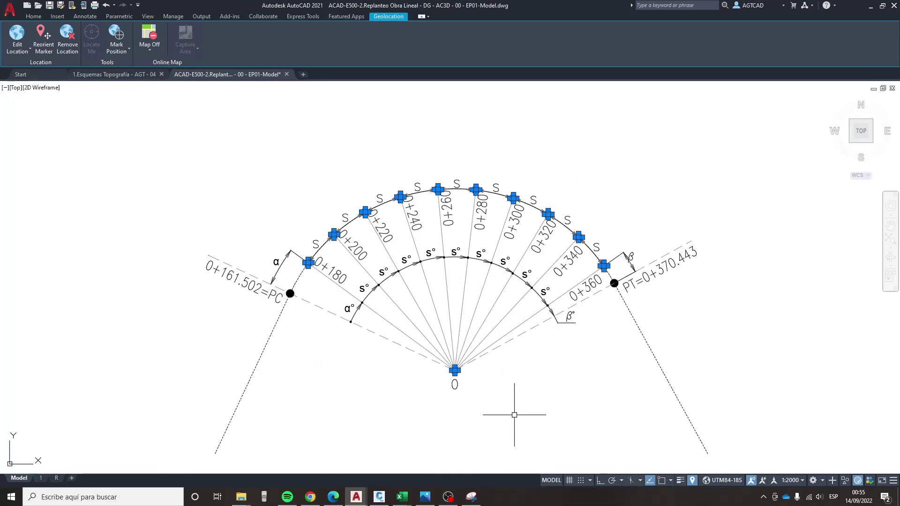
left_click(513, 416, "shift")
left_click(446, 363, "shift")
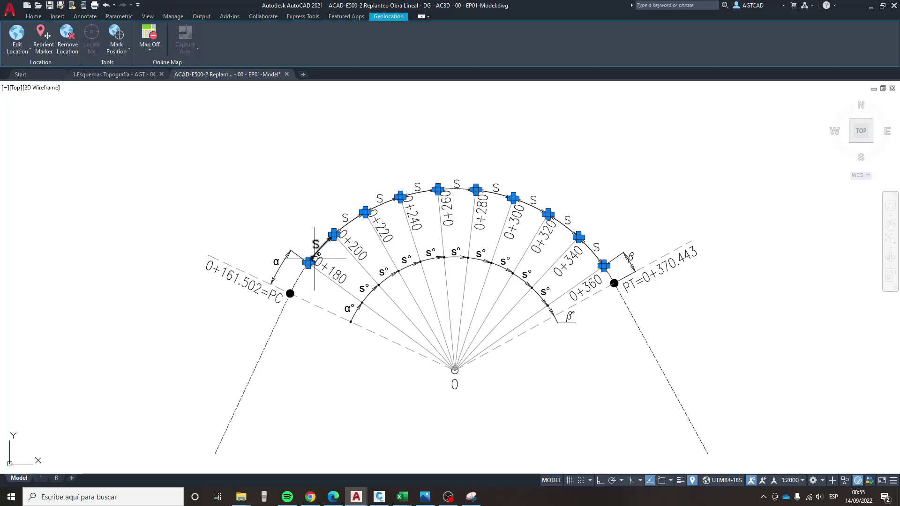
scroll(314, 258, "up", 3)
scroll(274, 283, "down", 1)
left_click_drag(319, 288, 272, 287)
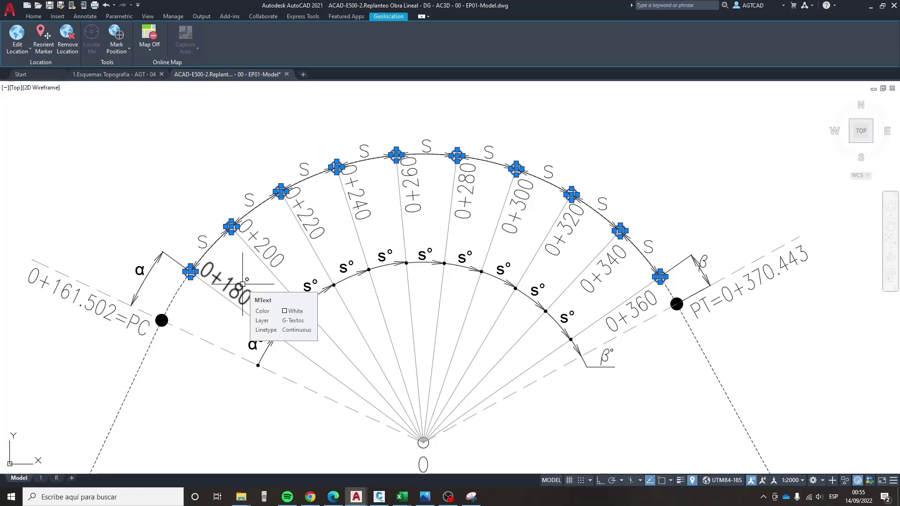
key("Escape")
- Select the S arc pieces and labels one by one, from 0+200 through 0+360
scroll(218, 259, "up", 2)
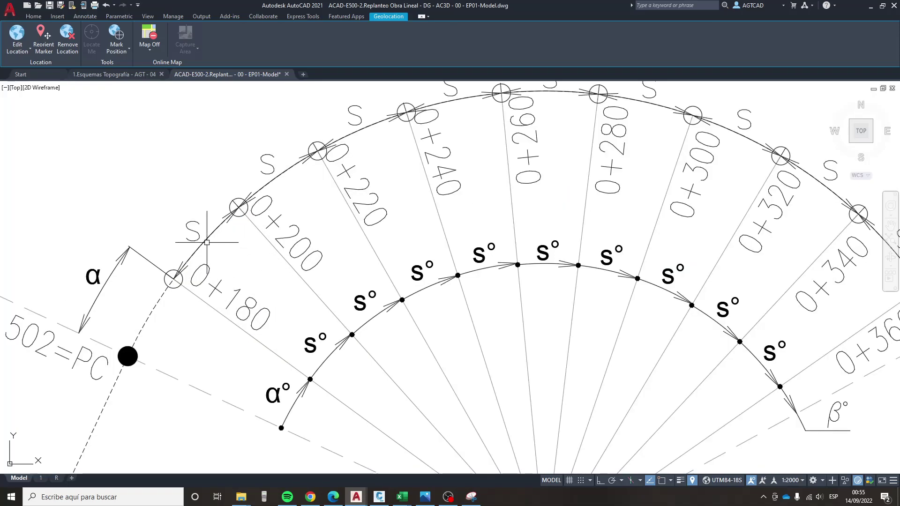
left_click(268, 200)
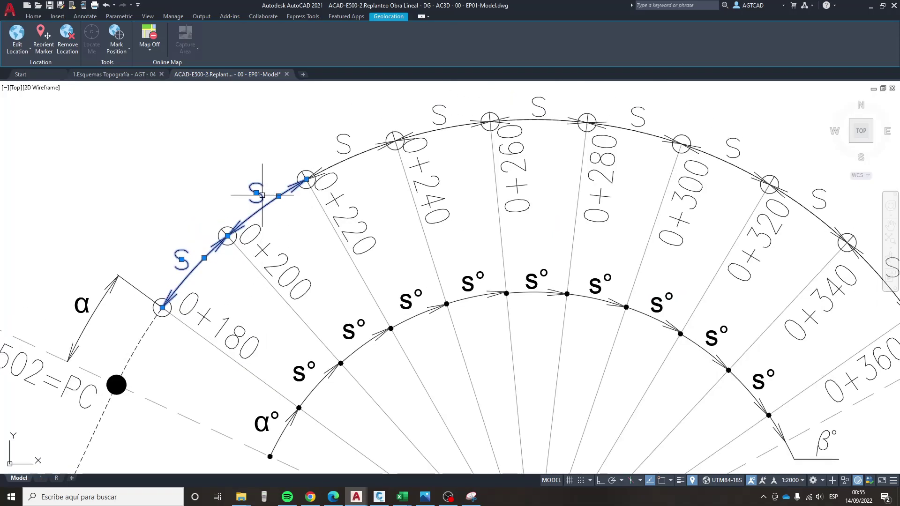
left_click(341, 150)
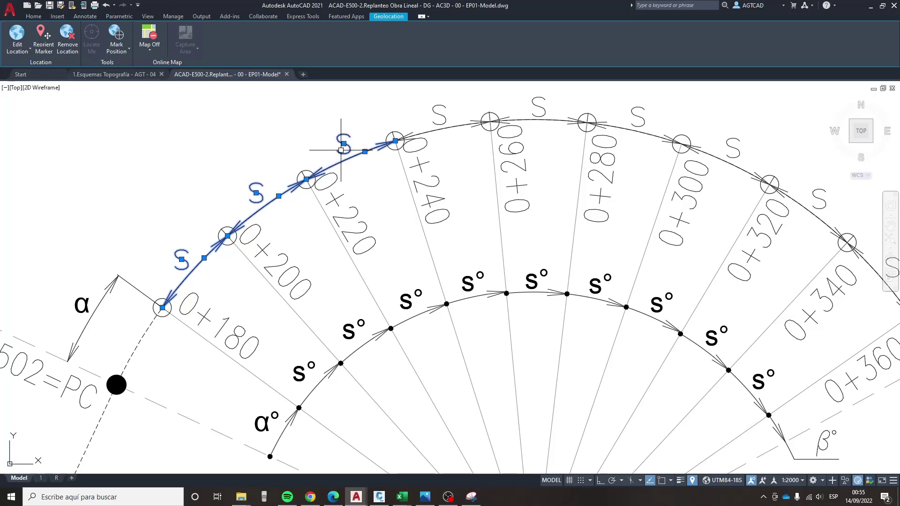
left_click(442, 115)
left_click(529, 104)
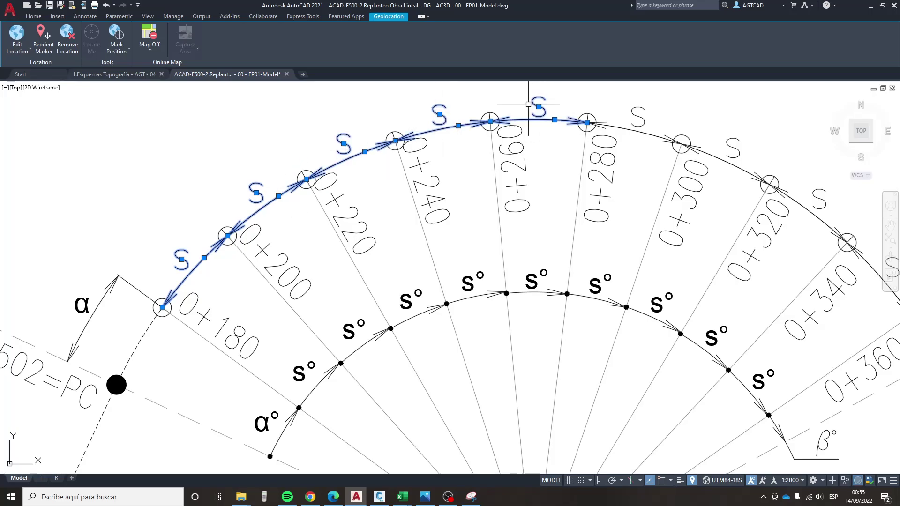
left_click(635, 113)
left_click(660, 150)
left_click(741, 192)
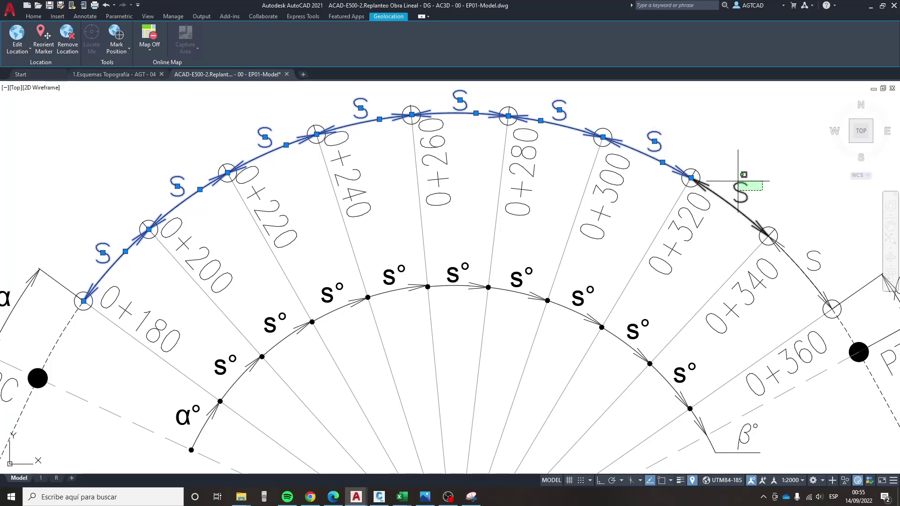
left_click(811, 253)
- Zoom and pan the view to inspect the PC end of the curve
scroll(811, 249, "down", 2)
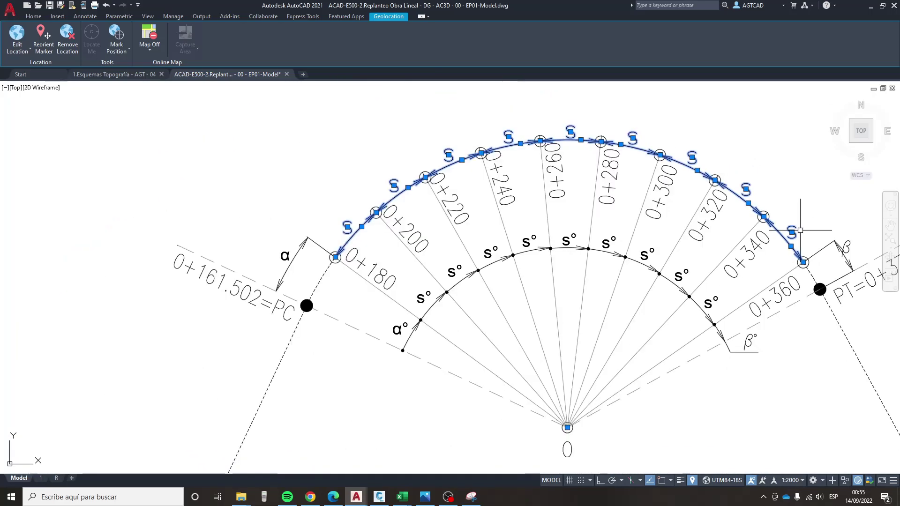
scroll(296, 219, "up", 2)
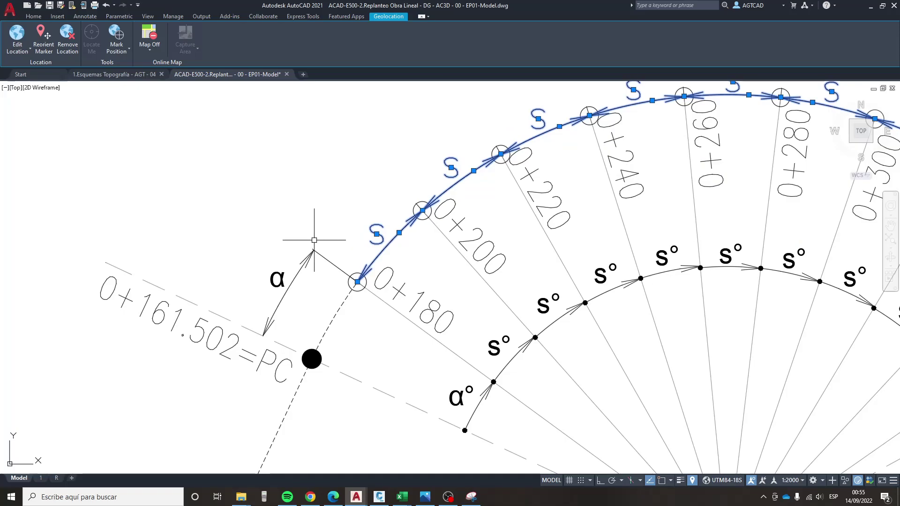
scroll(341, 264, "up", 2)
scroll(341, 263, "down", 2)
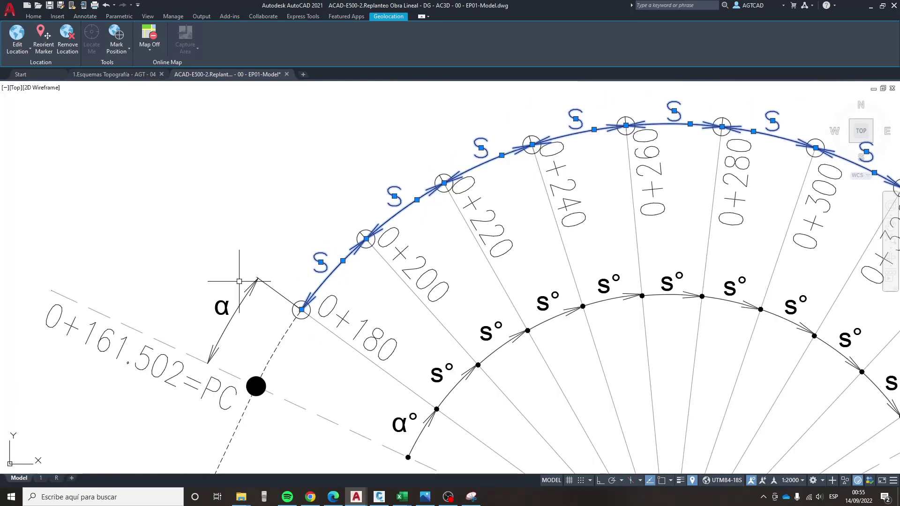
left_click_drag(235, 299, 255, 254)
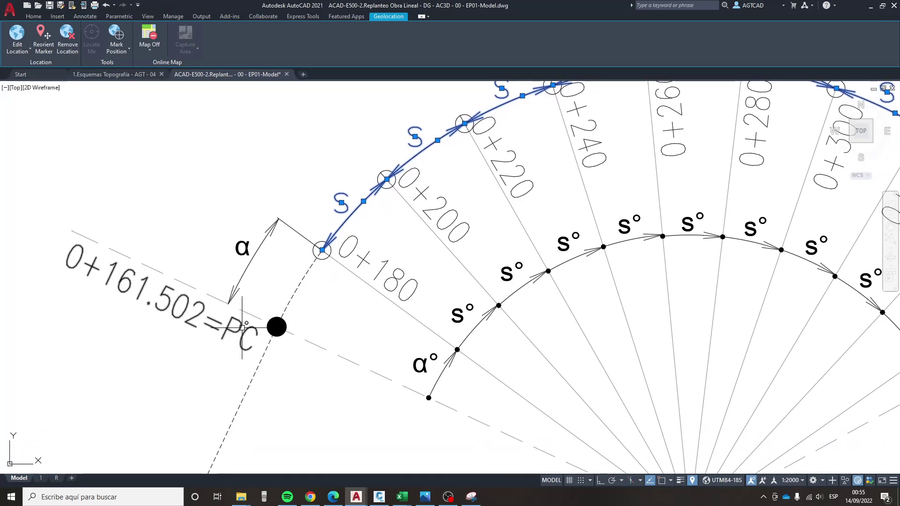
scroll(248, 253, "down", 4)
scroll(461, 267, "down", 3)
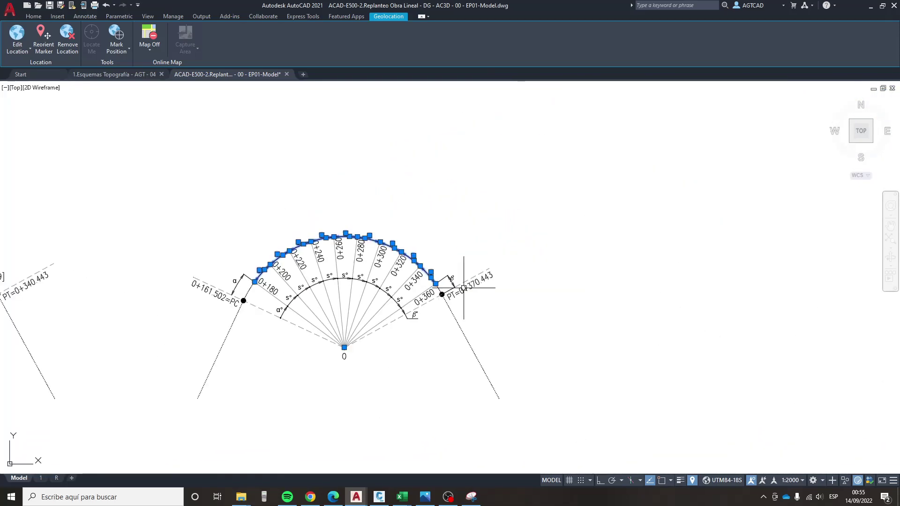
scroll(462, 267, "up", 3)
scroll(437, 273, "up", 2)
scroll(436, 273, "down", 3)
scroll(282, 281, "up", 1)
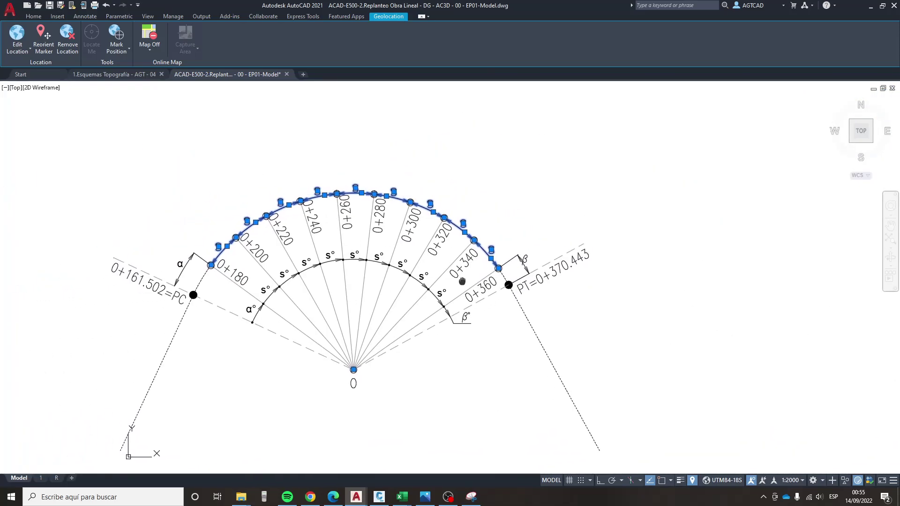
scroll(222, 286, "up", 2)
scroll(222, 286, "up", 2)
left_click_drag(222, 286, 292, 277)
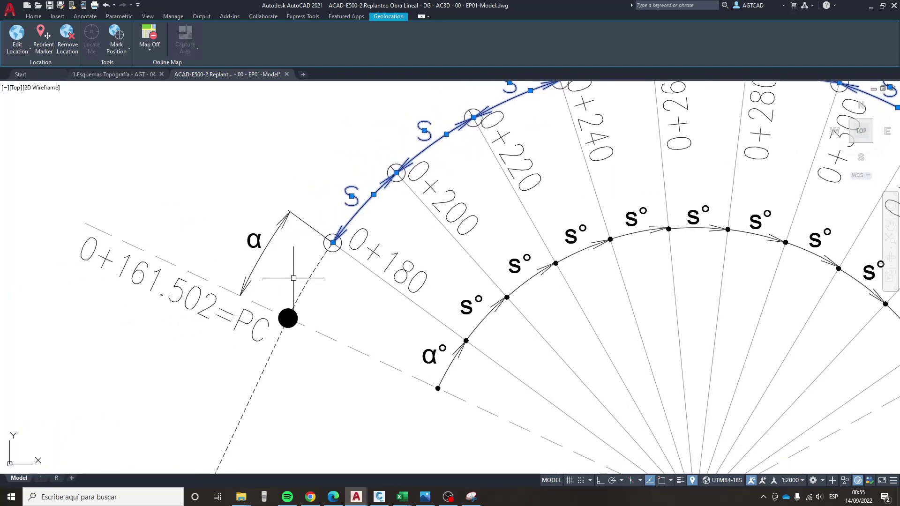
key("Escape")
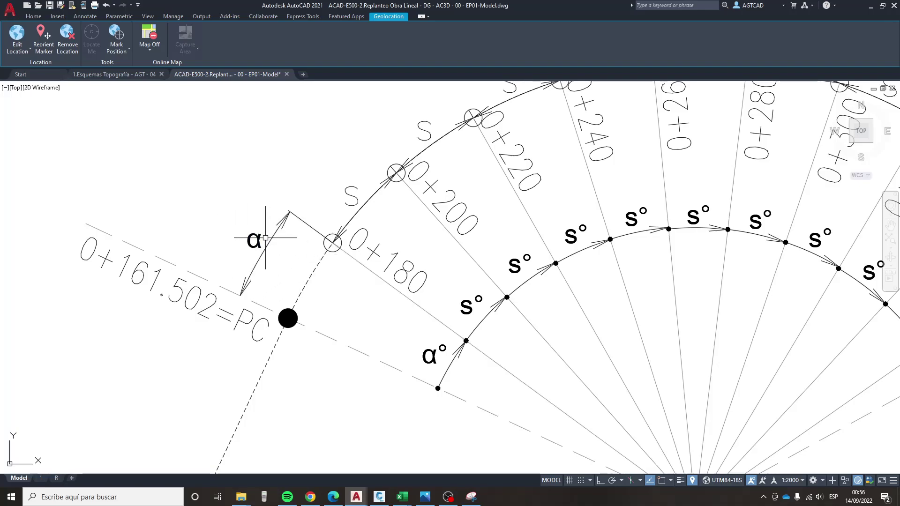
scroll(327, 253, "up", 2)
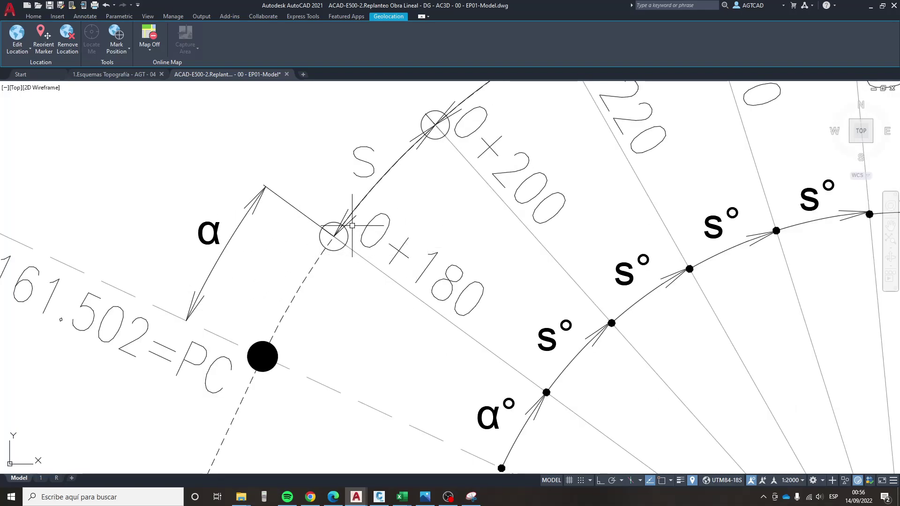
scroll(281, 262, "down", 3)
scroll(149, 273, "up", 1)
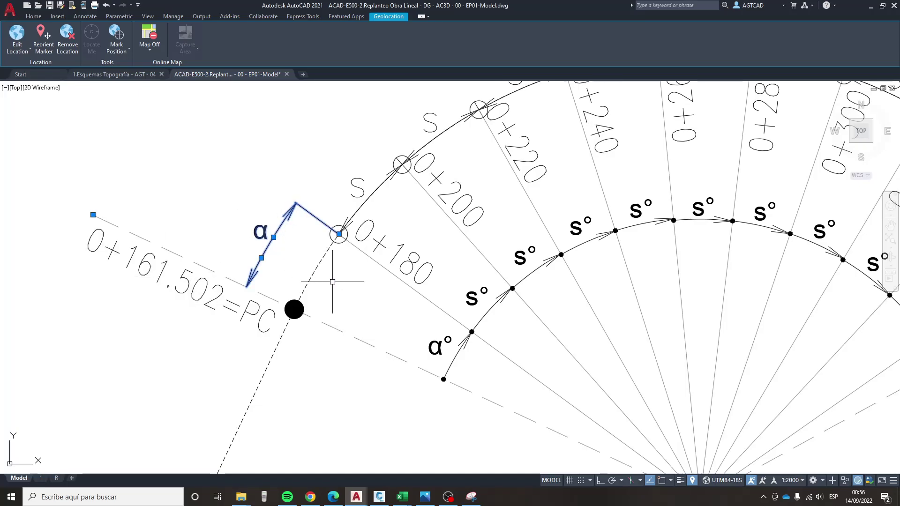
scroll(317, 253, "up", 3)
scroll(318, 253, "down", 2)
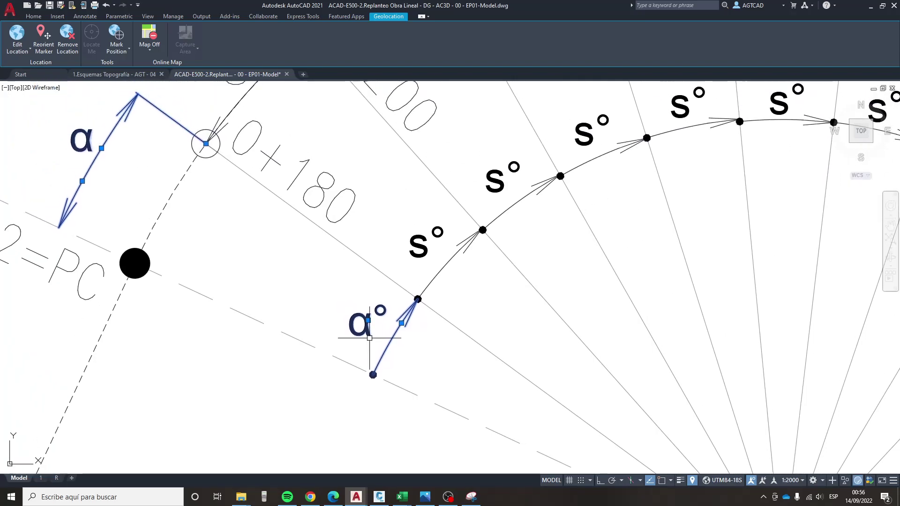
scroll(365, 328, "down", 3)
key("Escape")
scroll(387, 227, "up", 2)
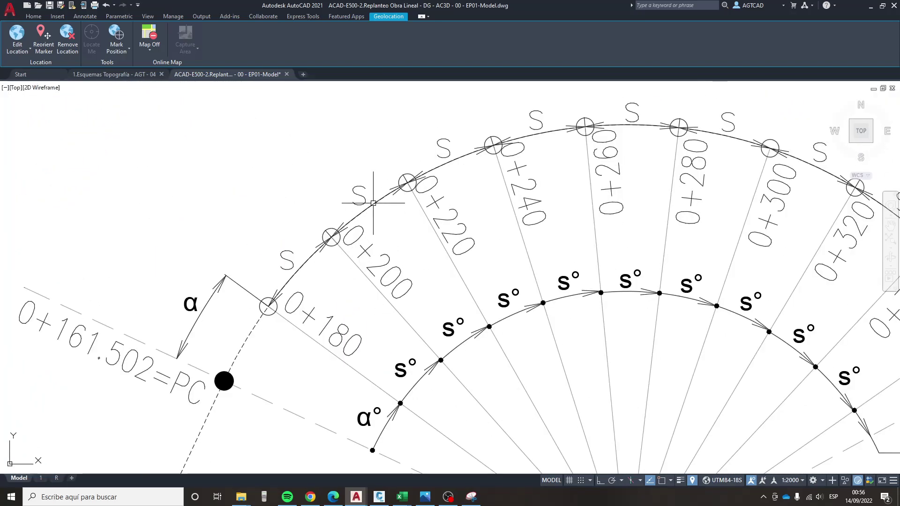
left_click(370, 192)
left_click(454, 327)
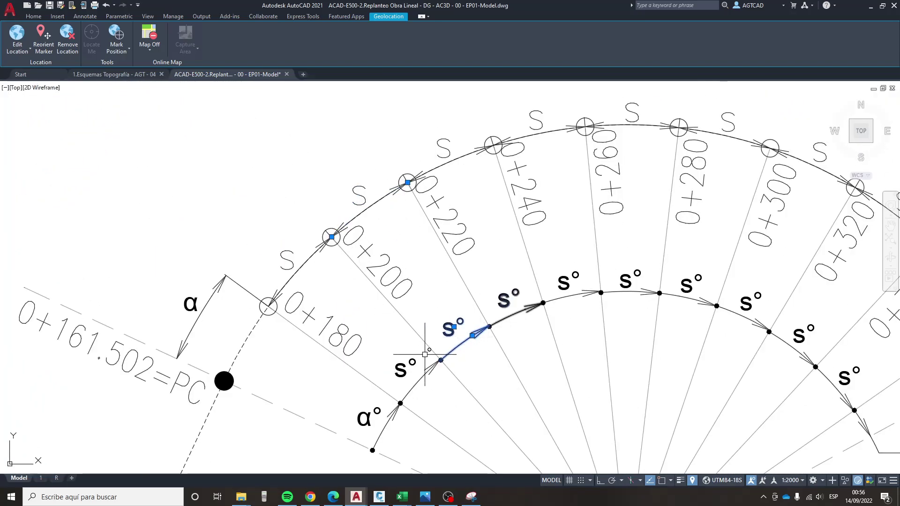
left_click(405, 367)
left_click(506, 296)
key("Escape")
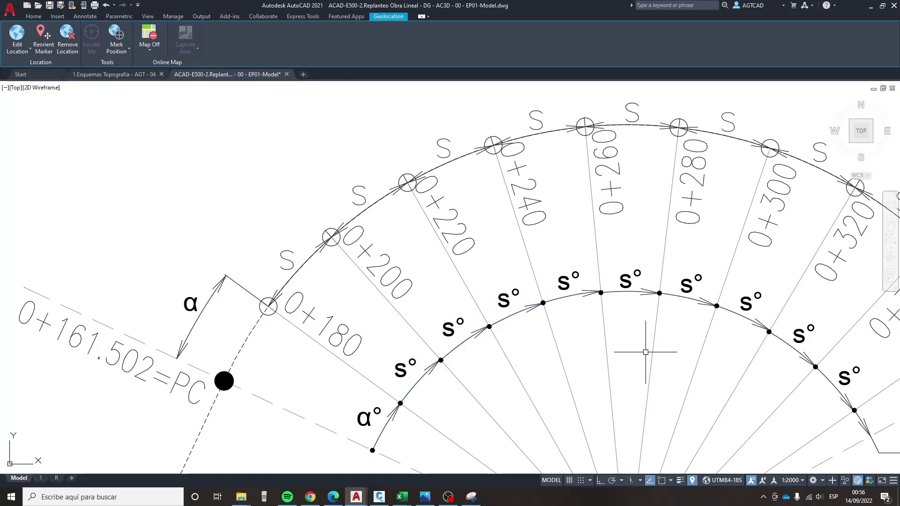
mouse_move(646, 351)
left_mouse_down()
mouse_move(437, 267)
mouse_move(349, 267)
left_mouse_up()
scroll(622, 222, "up", 3)
left_click_drag(622, 222, 612, 241)
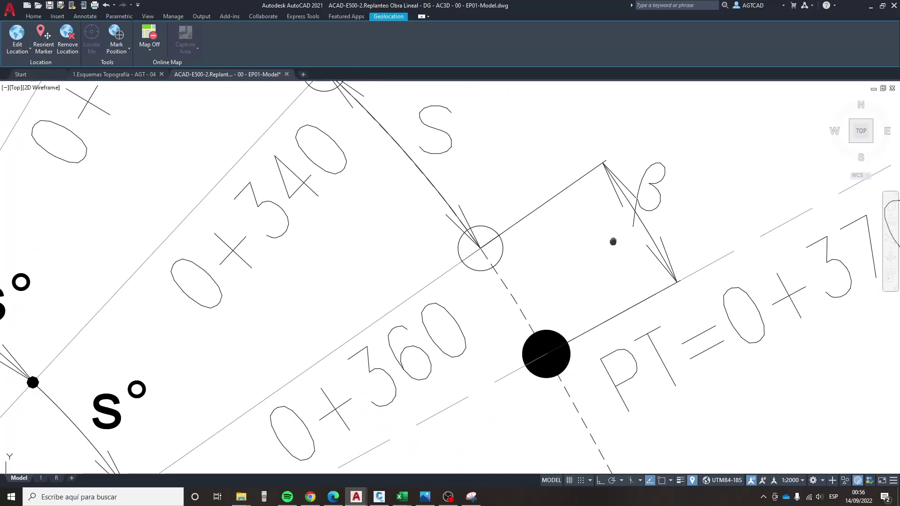
left_click(661, 197)
scroll(609, 220, "down", 5)
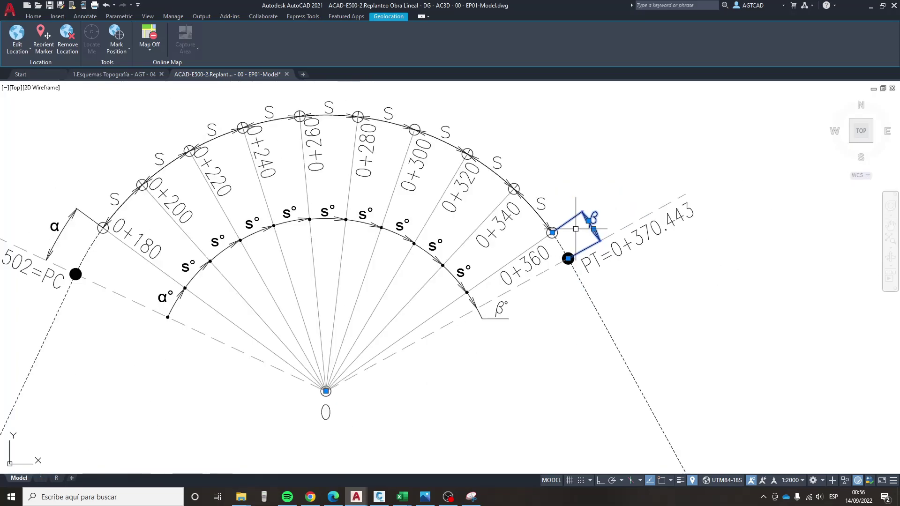
scroll(497, 346, "up", 2)
scroll(506, 356, "up", 2)
left_click(513, 344)
scroll(513, 343, "down", 3)
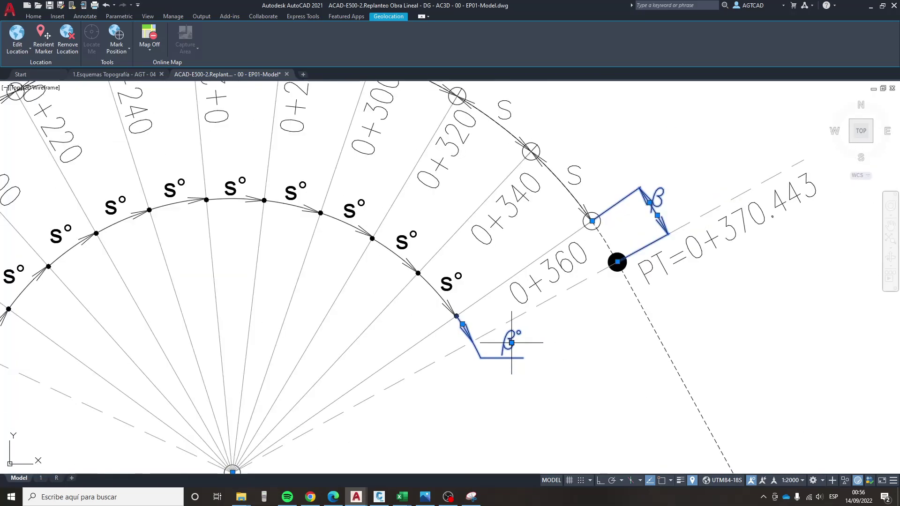
scroll(510, 342, "down", 3)
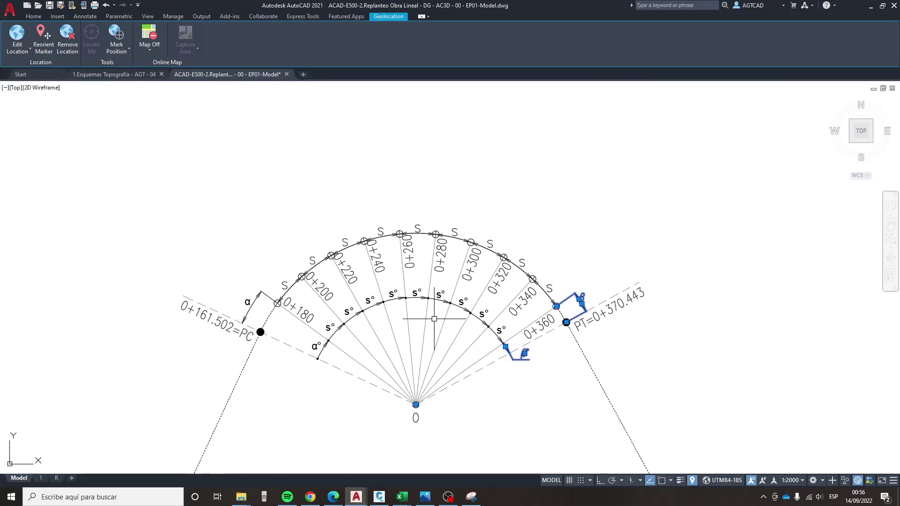
scroll(241, 303, "up", 2)
scroll(252, 317, "up", 1)
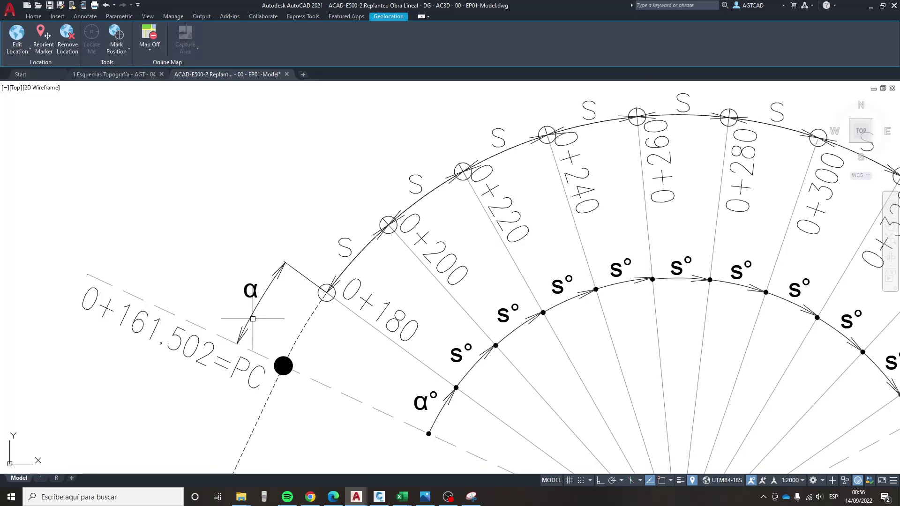
scroll(281, 316, "up", 1)
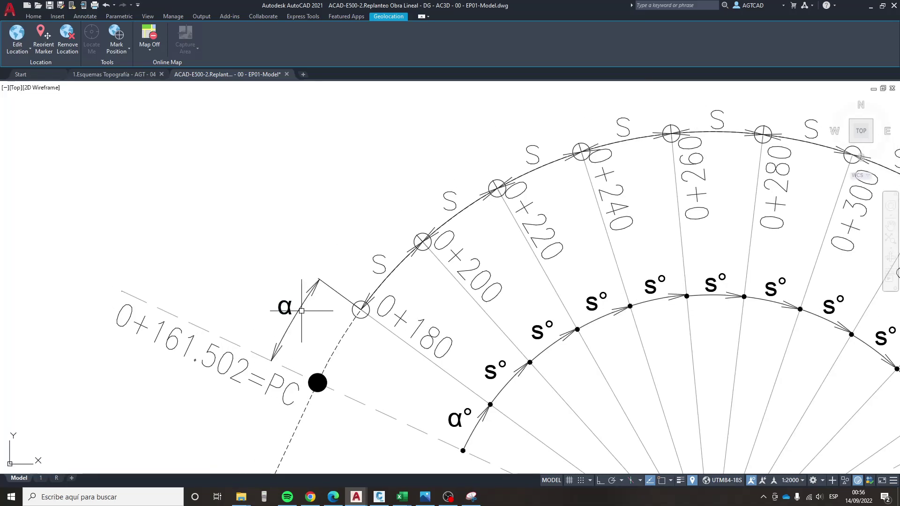
mouse_move(408, 331)
left_mouse_down()
mouse_move(354, 307)
mouse_move(336, 327)
left_mouse_up()
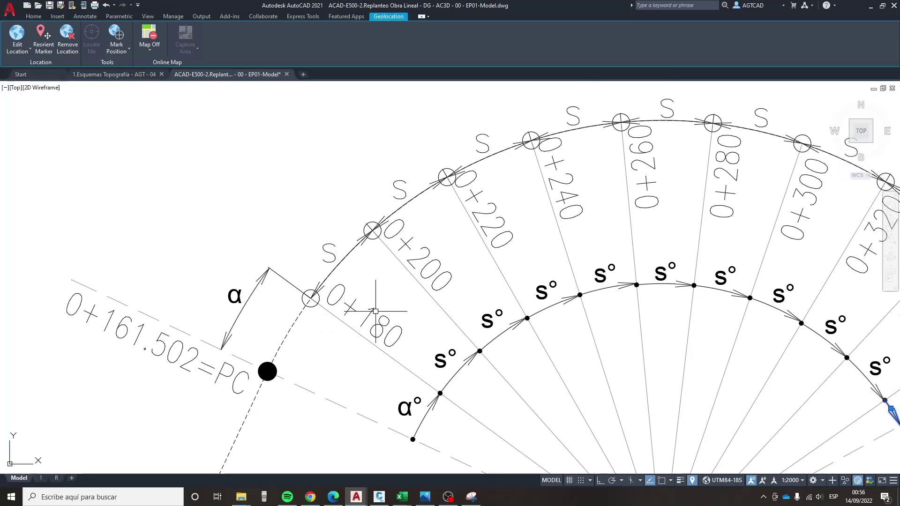
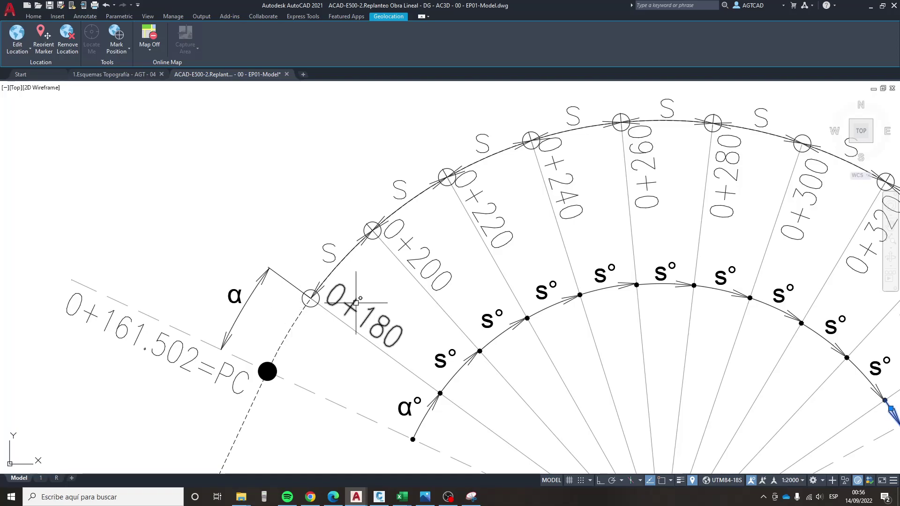
- Inspect the C1 curve's PC 0+161.502 and PT 0+370.443 station labels in the AutoCAD drawing
left_click(186, 352)
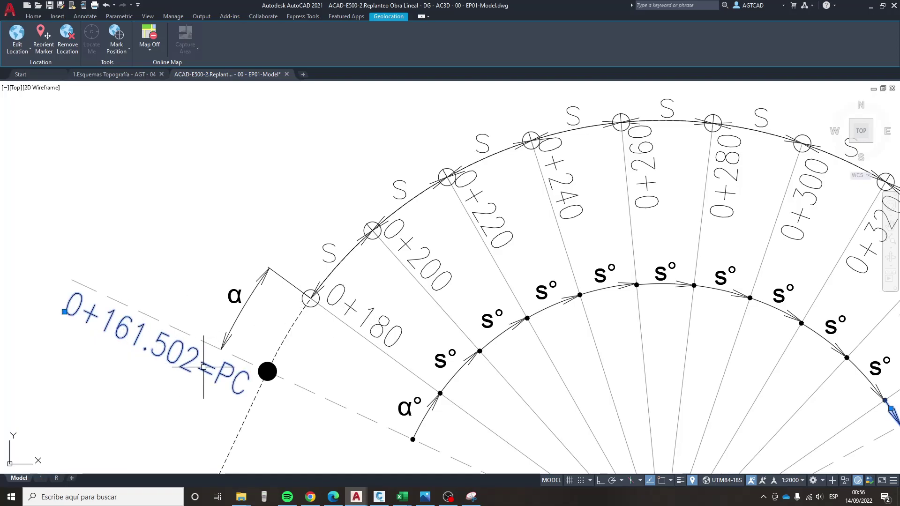
key("Escape")
scroll(204, 366, "down", 5)
scroll(484, 329, "up", 3)
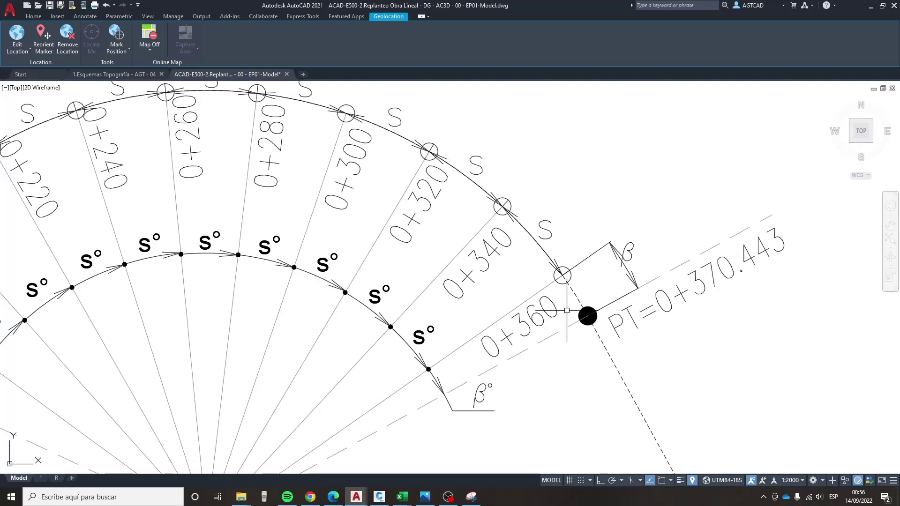
scroll(485, 329, "up", 2)
scroll(484, 330, "up", 2)
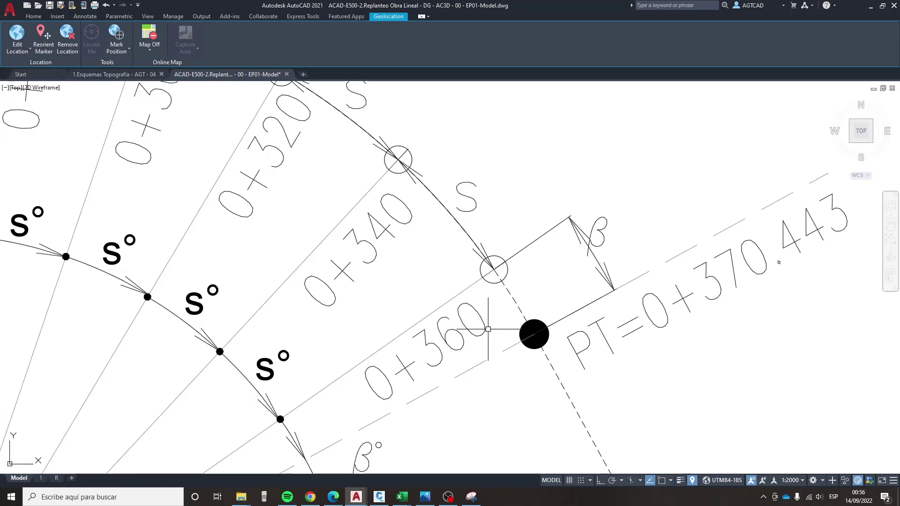
left_click_drag(488, 330, 430, 347)
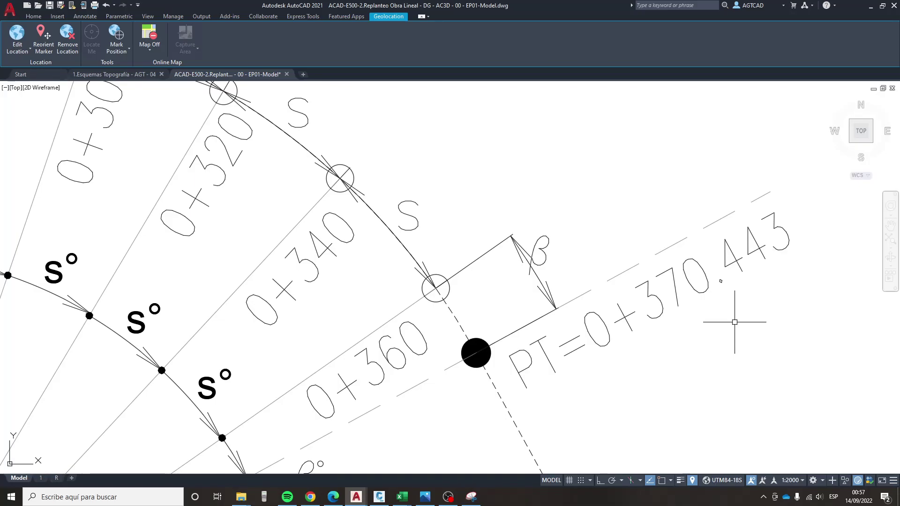
scroll(598, 275, "down", 3)
scroll(585, 272, "down", 3)
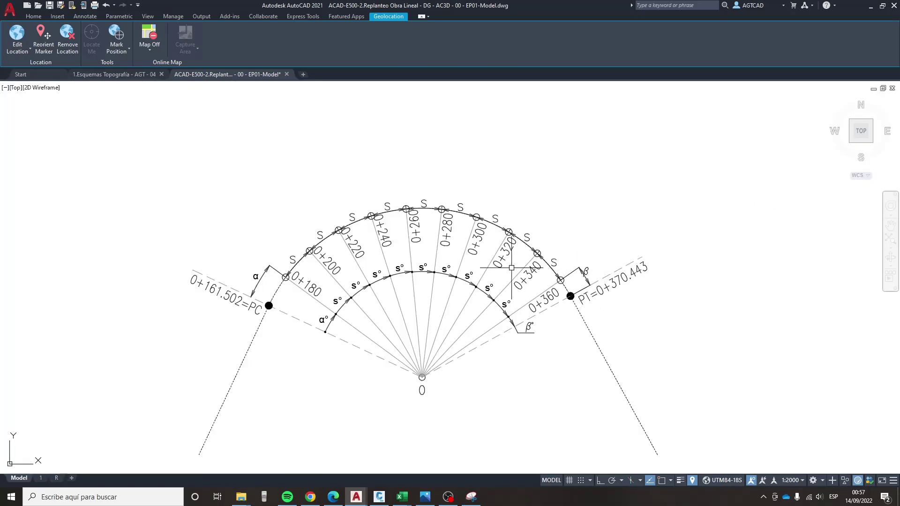
scroll(398, 265, "down", 2)
- View both curve layouts, then bring the Excel workbook to the front
left_click_drag(380, 272, 520, 275)
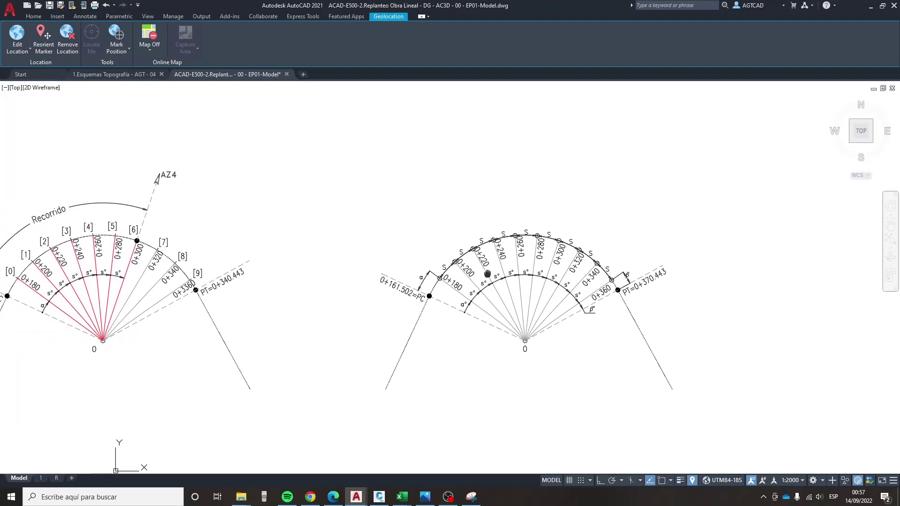
scroll(520, 275, "up", 1)
scroll(513, 288, "up", 1)
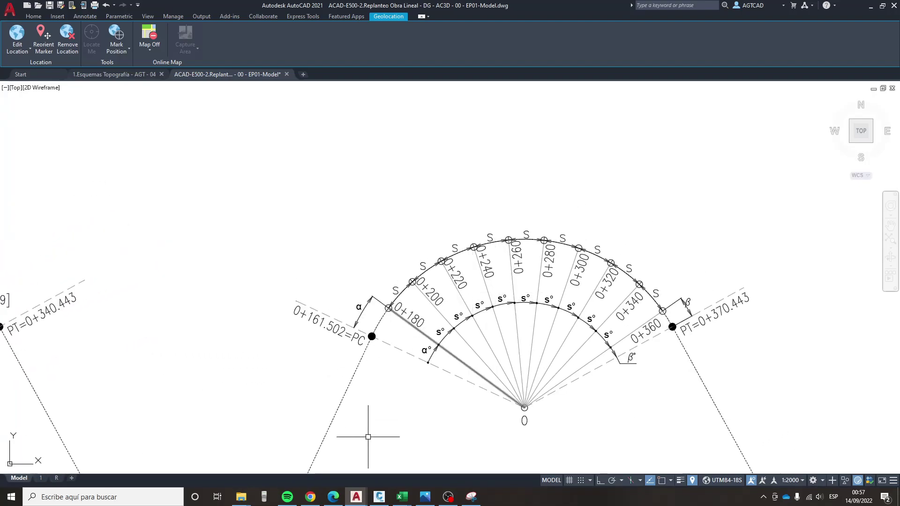
left_click(402, 498)
left_click(356, 448)
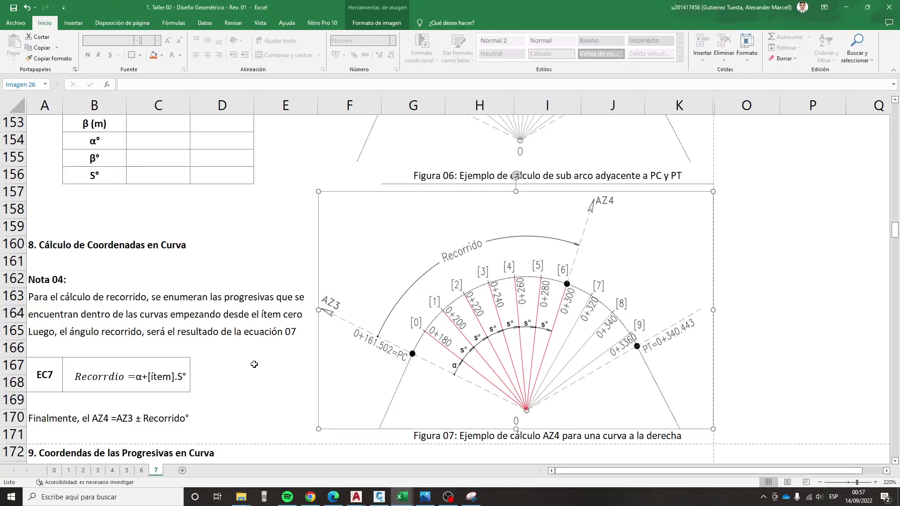
- Link C1's Pk PC in C147 to cell D86, giving 161.502
scroll(219, 337, "up", 2)
left_click(150, 235)
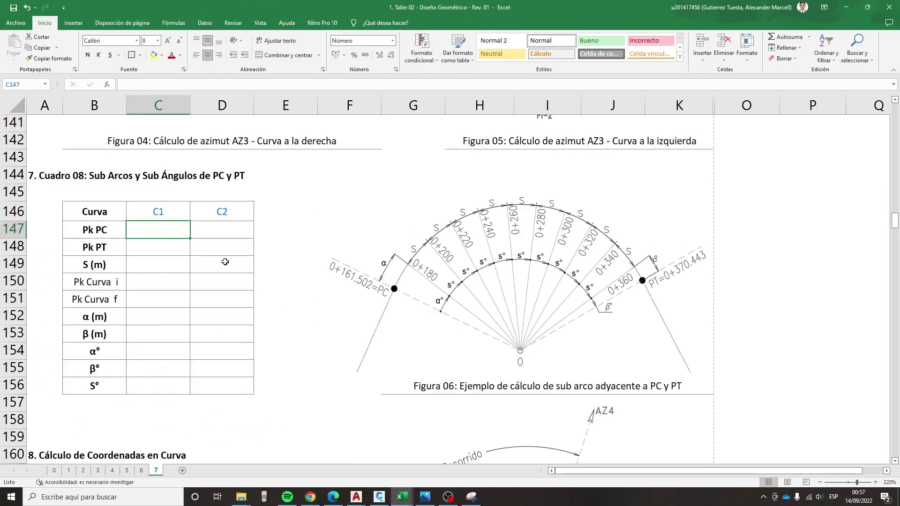
scroll(225, 261, "up", 1)
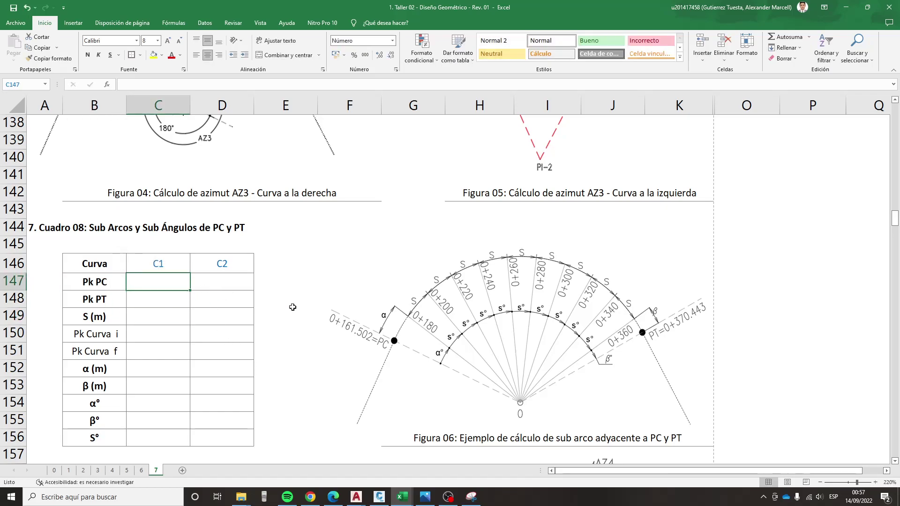
type("+")
scroll(220, 292, "up", 7)
scroll(213, 283, "up", 4)
scroll(211, 281, "up", 3)
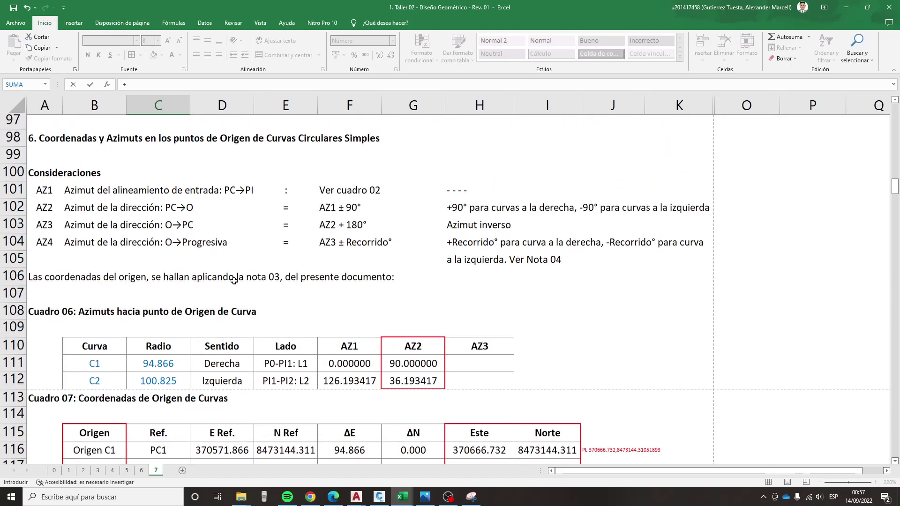
scroll(197, 290, "up", 6)
scroll(188, 297, "up", 1)
scroll(178, 304, "down", 1)
left_click(222, 306)
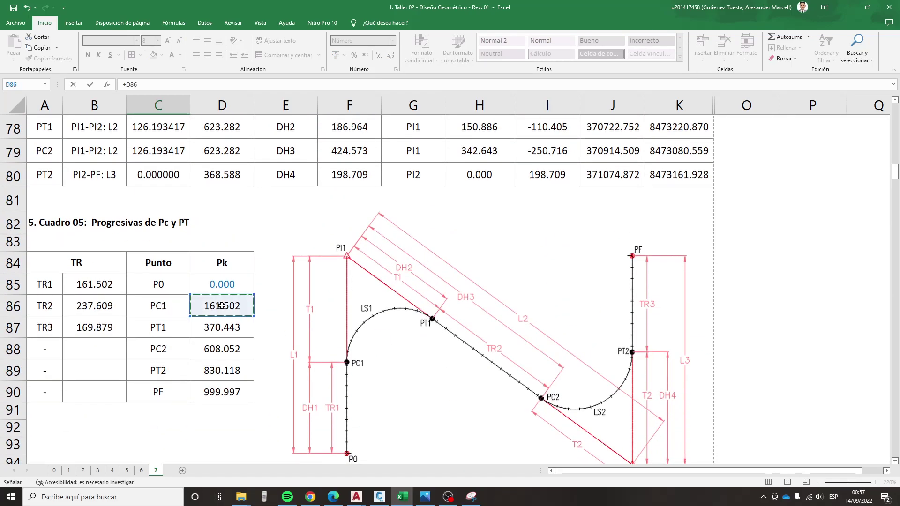
key("Return")
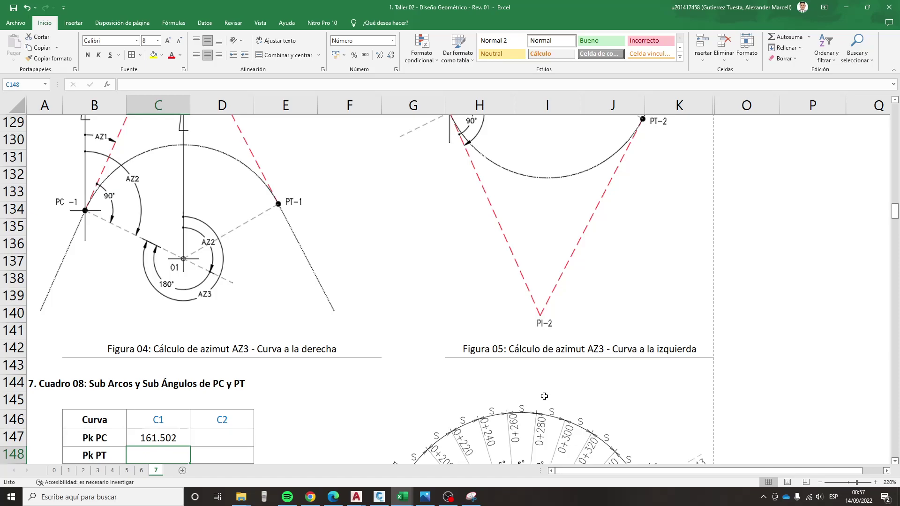
- Link C1's Pk PT in C148 to cell D87, giving 370.443
scroll(544, 396, "down", 1)
type("+")
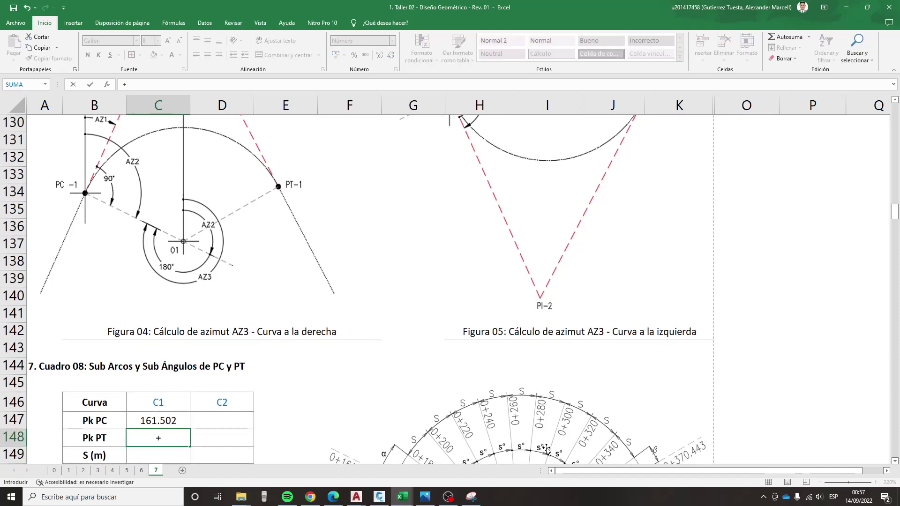
scroll(543, 421, "up", 5)
scroll(389, 331, "up", 7)
scroll(389, 331, "up", 4)
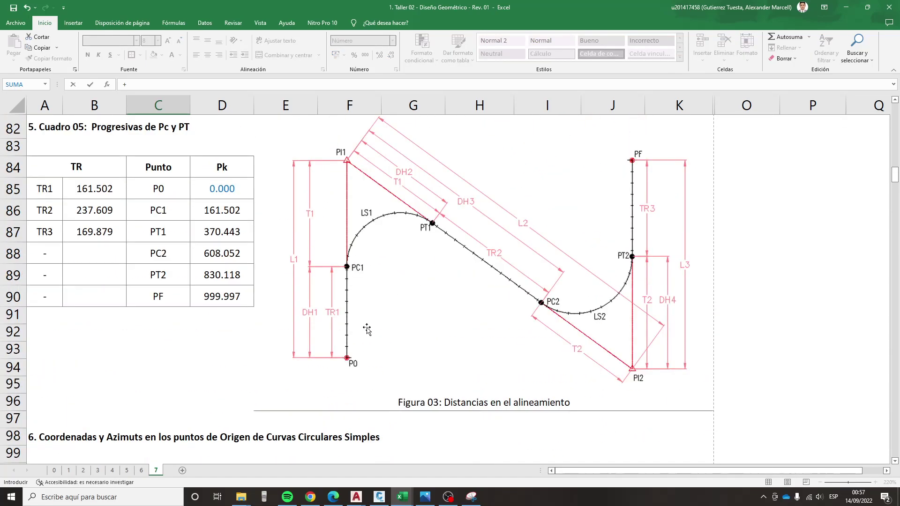
left_click(235, 227)
key("Return")
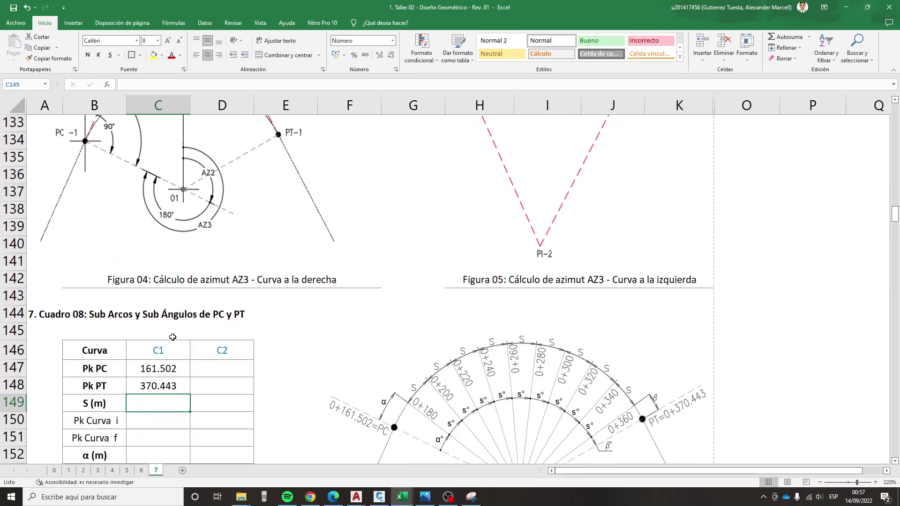
- Link C2's Pk PC in D147 to D88 (608.052) and copy it to D148 for Pk PT 830.118
scroll(177, 358, "up", 3)
scroll(178, 359, "up", 7)
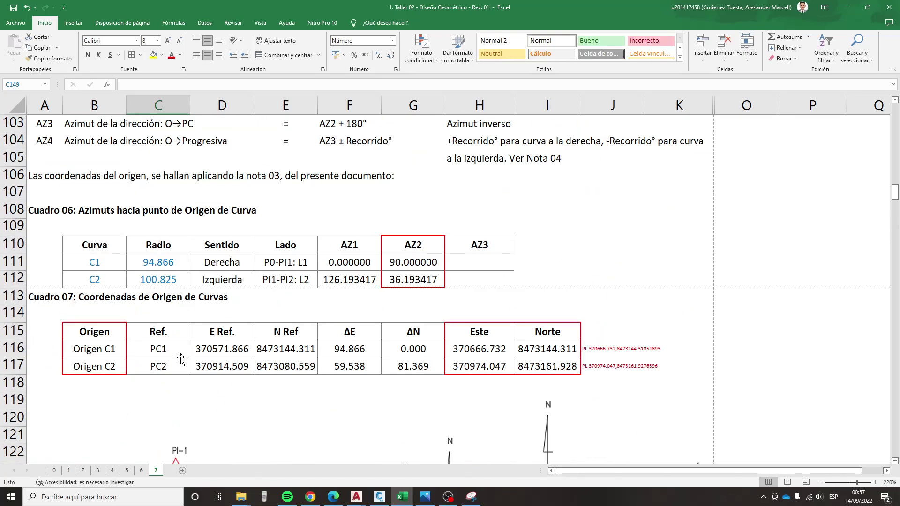
scroll(179, 358, "up", 5)
scroll(180, 359, "up", 3)
scroll(181, 358, "down", 4)
scroll(182, 356, "down", 7)
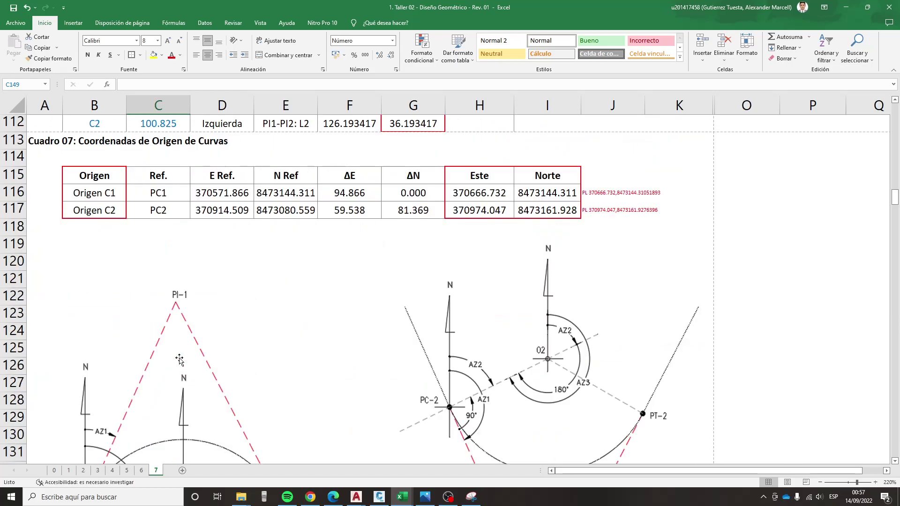
scroll(187, 351, "down", 7)
scroll(202, 337, "down", 1)
left_click(218, 322)
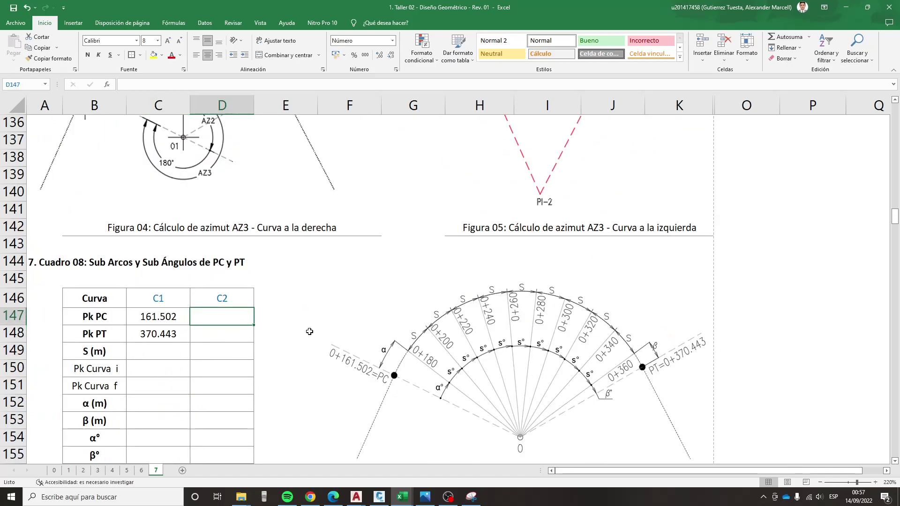
type("+")
scroll(261, 317, "up", 4)
scroll(253, 319, "up", 8)
scroll(246, 321, "up", 6)
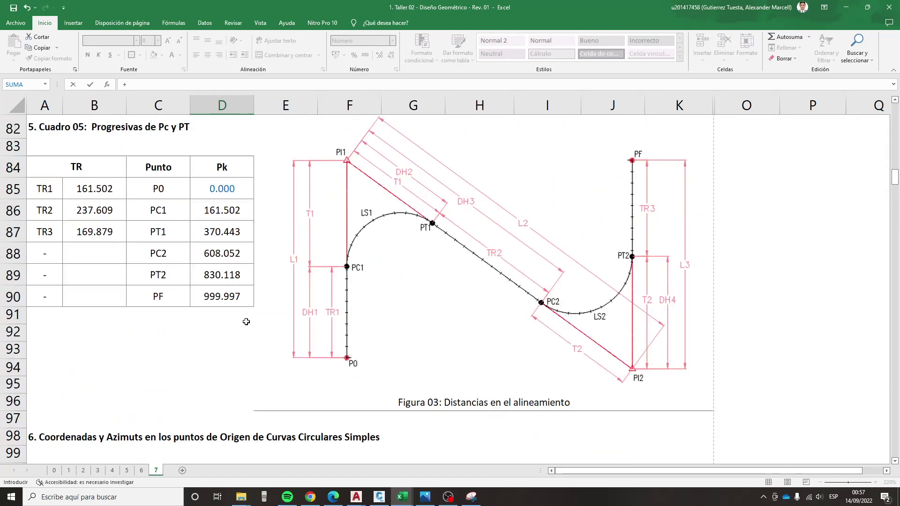
scroll(246, 322, "up", 1)
left_click(226, 320)
key("Return")
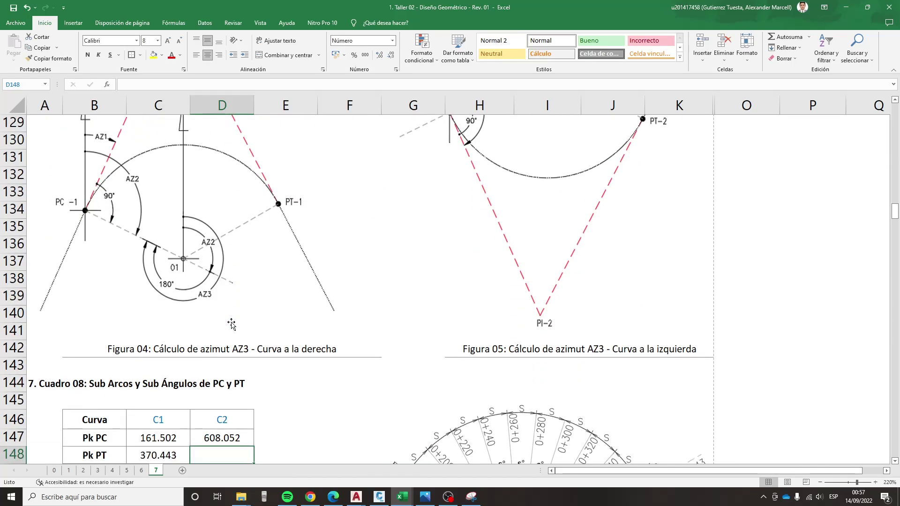
key("Up")
key("ctrl+c")
key("Down")
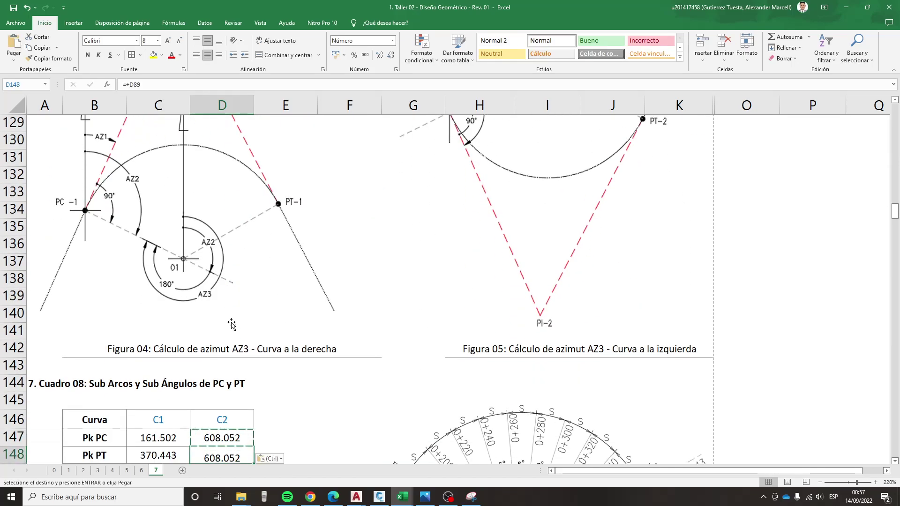
key("ctrl+v")
key("Escape")
- Select cell C149 for C1's S (m) value
scroll(232, 323, "down", 2)
scroll(229, 329, "down", 1)
left_click_drag(150, 286, 211, 300)
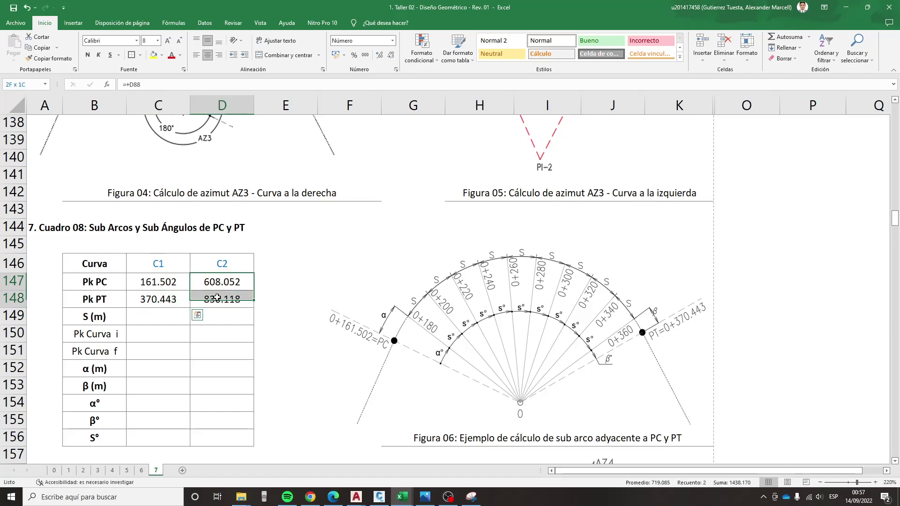
left_click(159, 313)
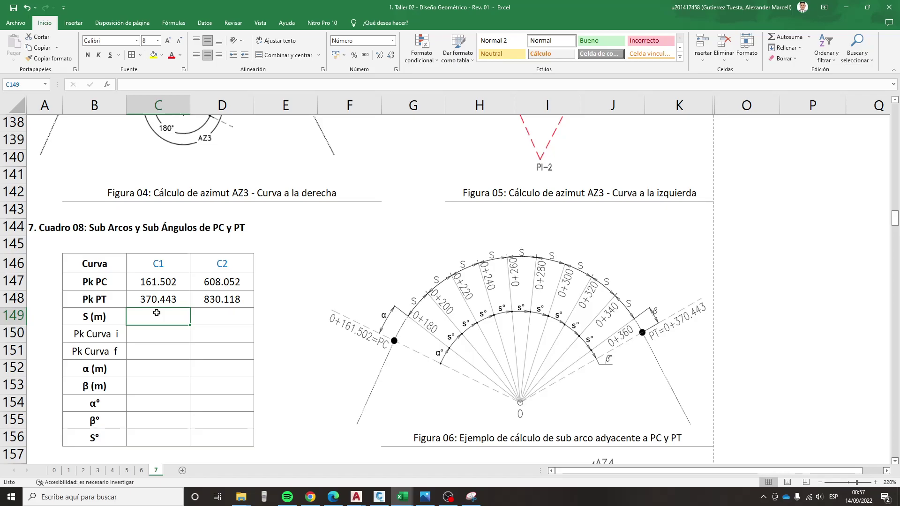
- Set C1's S in C149 to the absolute reference $I$4, giving 20.000
type("+")
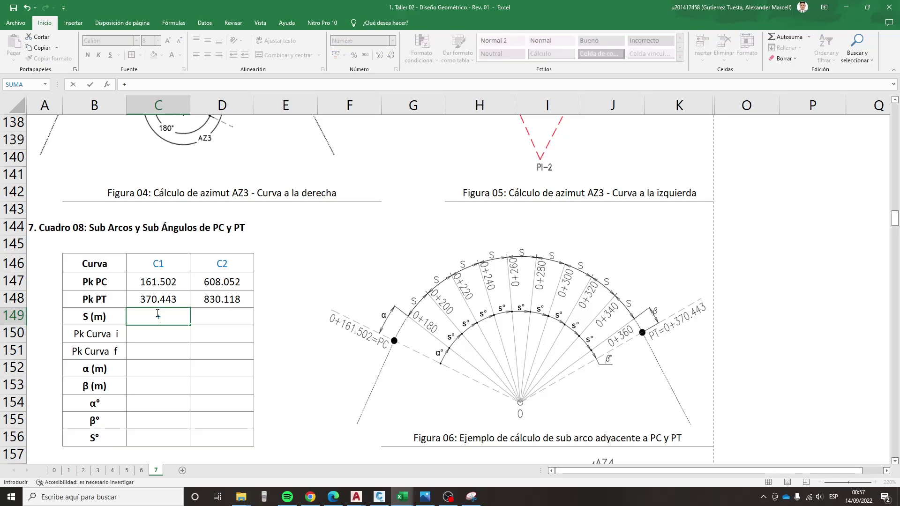
scroll(397, 315, "up", 2)
scroll(397, 316, "up", 10)
scroll(397, 315, "up", 9)
scroll(397, 315, "up", 7)
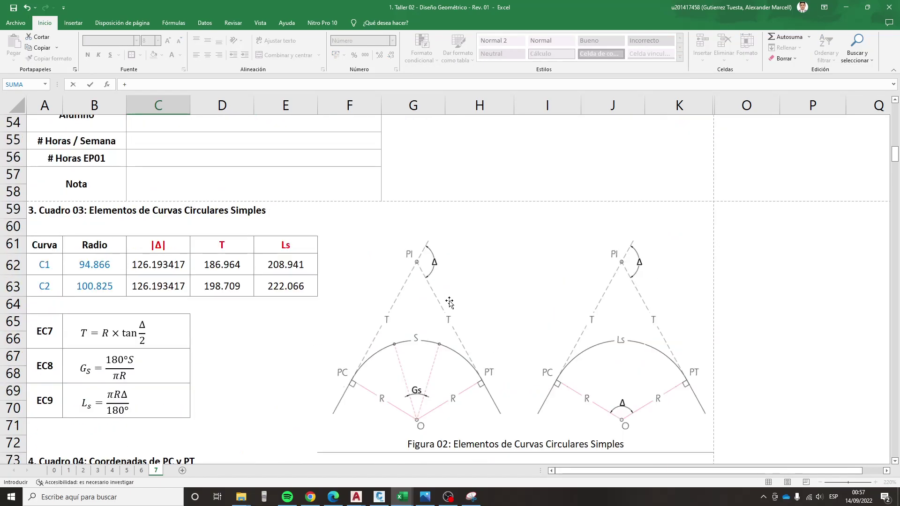
scroll(396, 315, "up", 6)
scroll(449, 303, "up", 4)
scroll(449, 302, "up", 6)
scroll(449, 302, "up", 2)
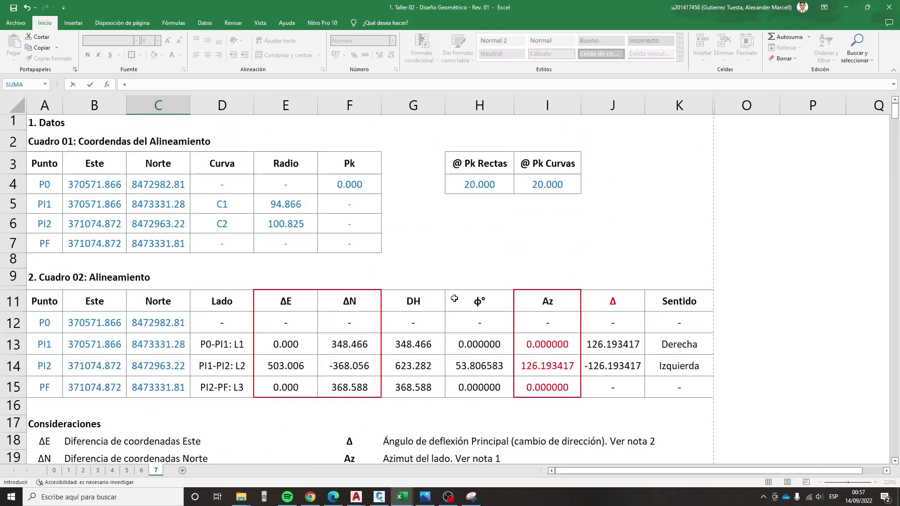
left_click(525, 189)
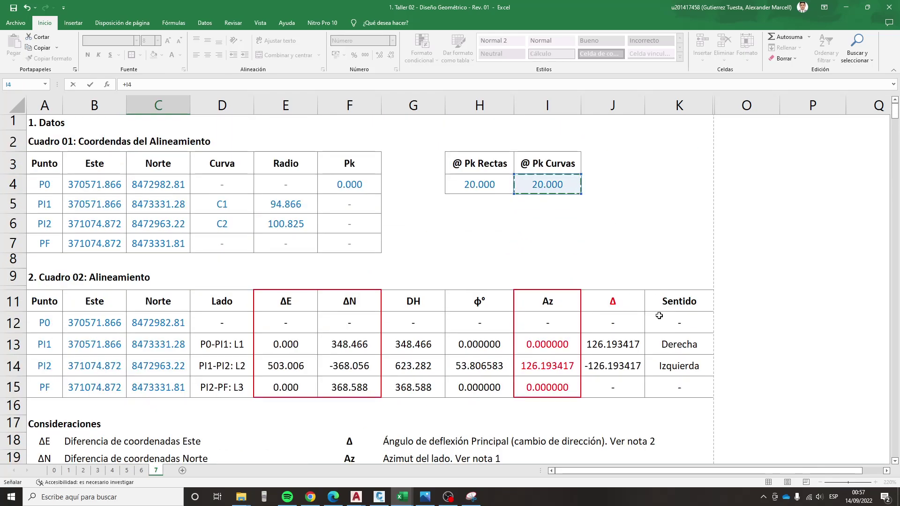
key("F4")
key("ctrl+Return")
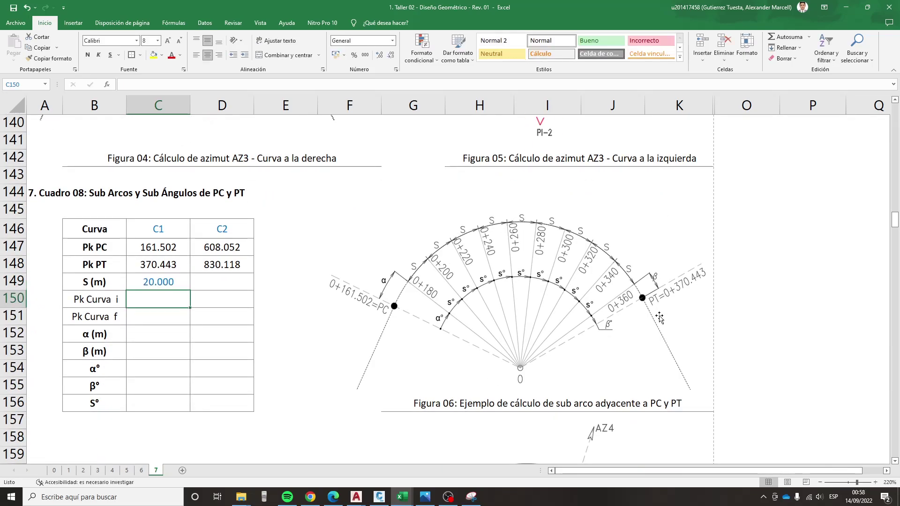
- Copy the 20.000 S formula into D149 for curve C2
key("ctrl+c")
key("Right")
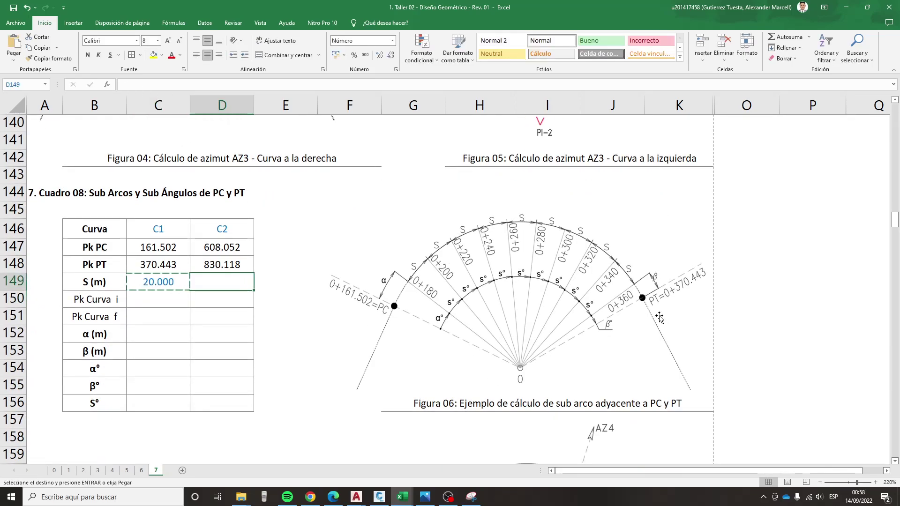
key("ctrl+v")
key("Escape")
key("Left")
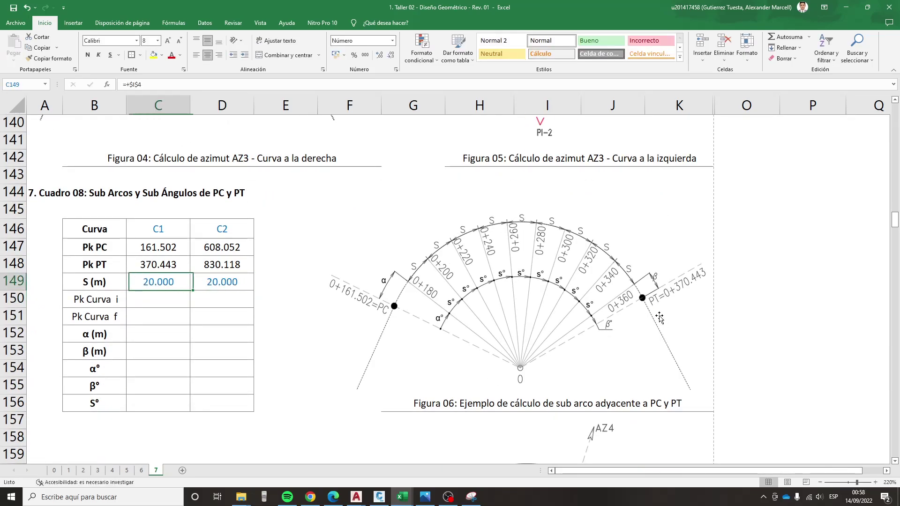
key("Right")
key("Left")
key("Down")
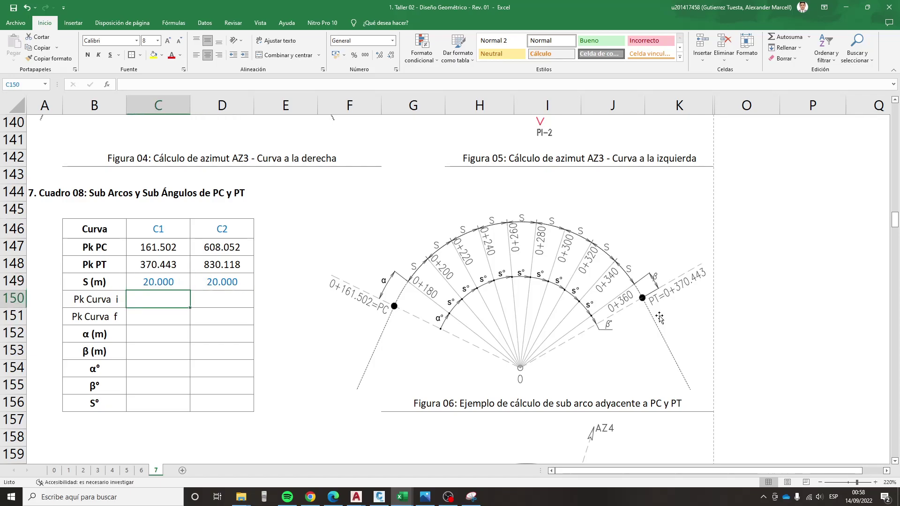
- Enter =MULTIPLO.SUPERIOR.MAT(C147;C149) in C150, giving Pk Curva i of 180 for C1
type("+")
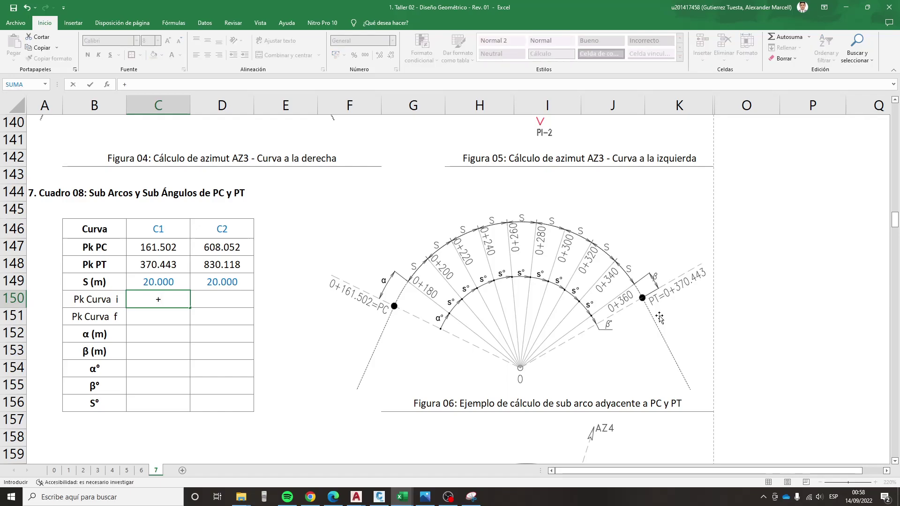
type("mul")
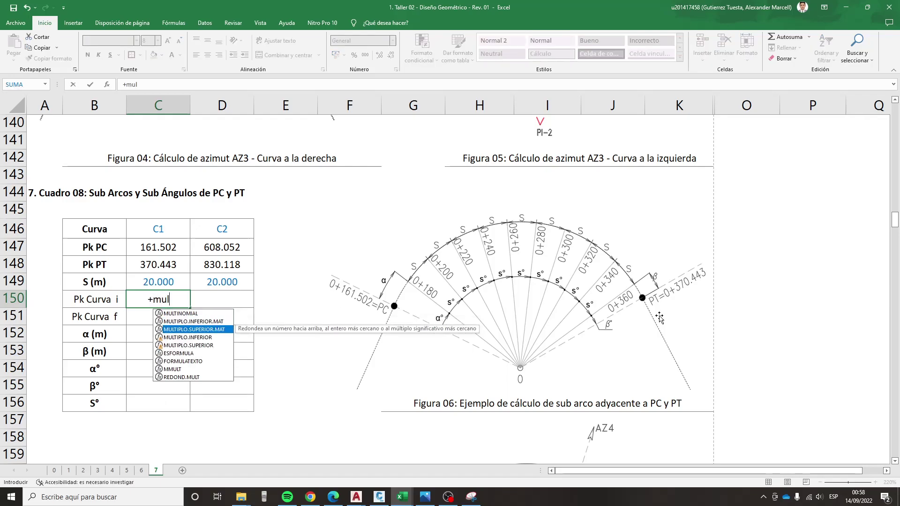
key("Tab")
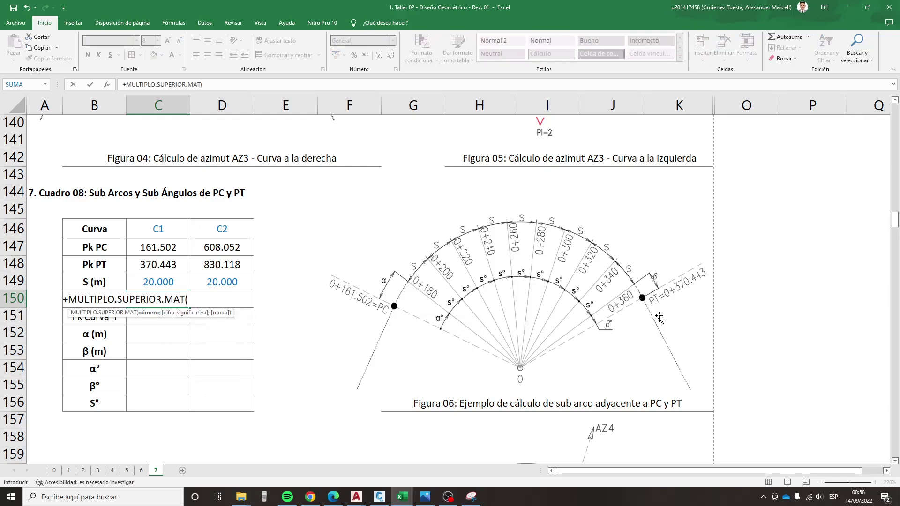
key("Up")
key("Up")
key("Up")
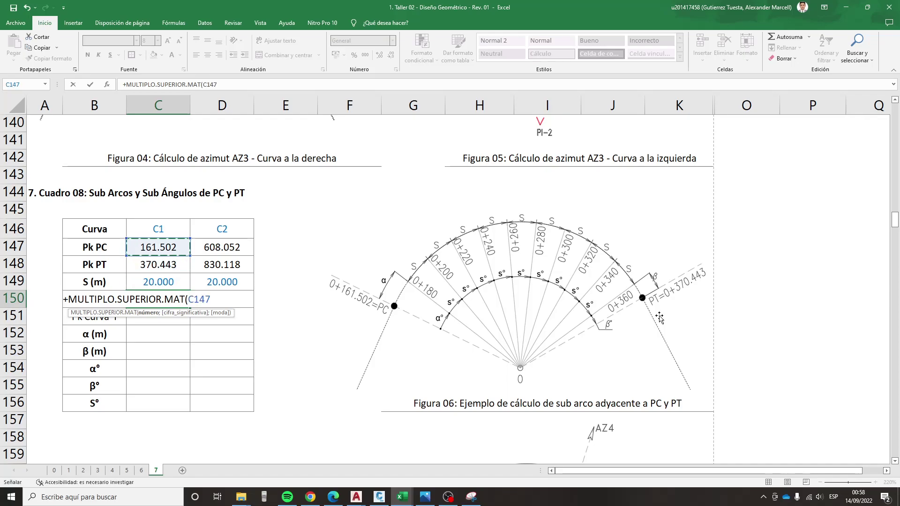
type(";")
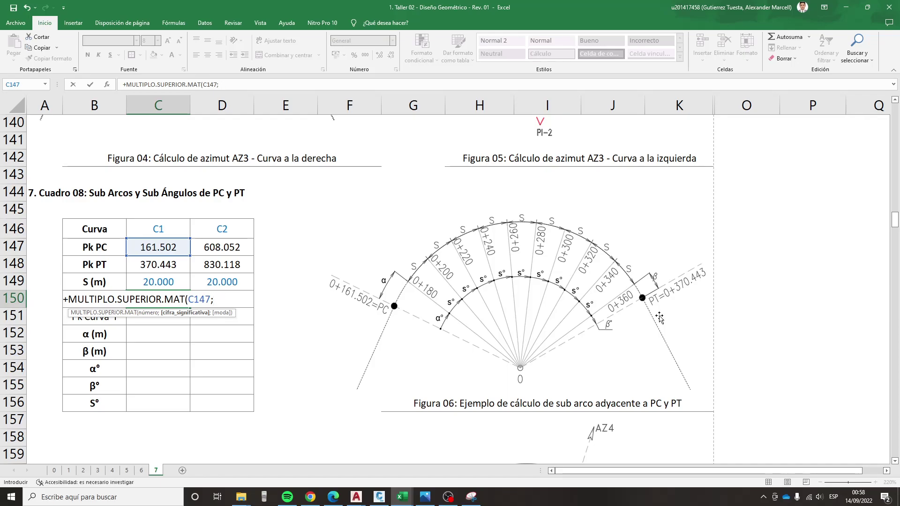
key("Up")
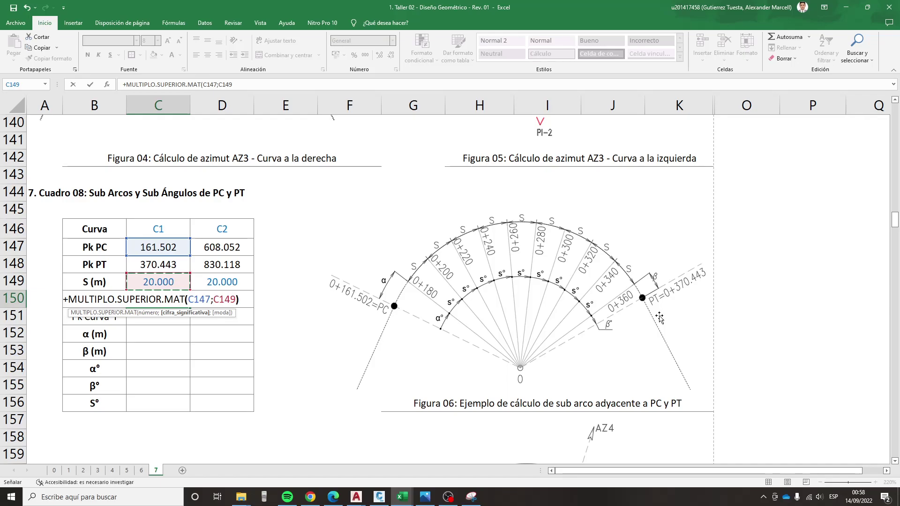
type(")")
key("Return")
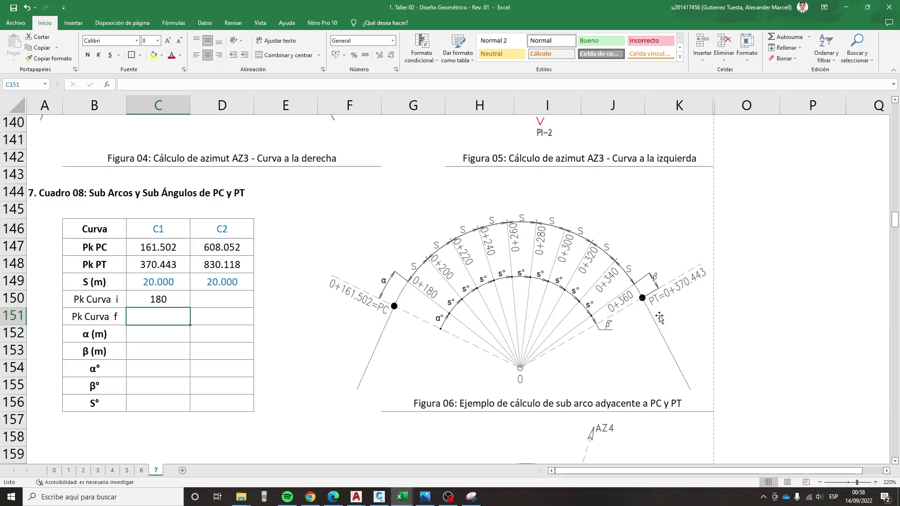
- Copy the Pk Curva i formula into D150, giving 620 for C2
key("Up")
key("ctrl+c")
key("Right")
key("ctrl+v")
key("Escape")
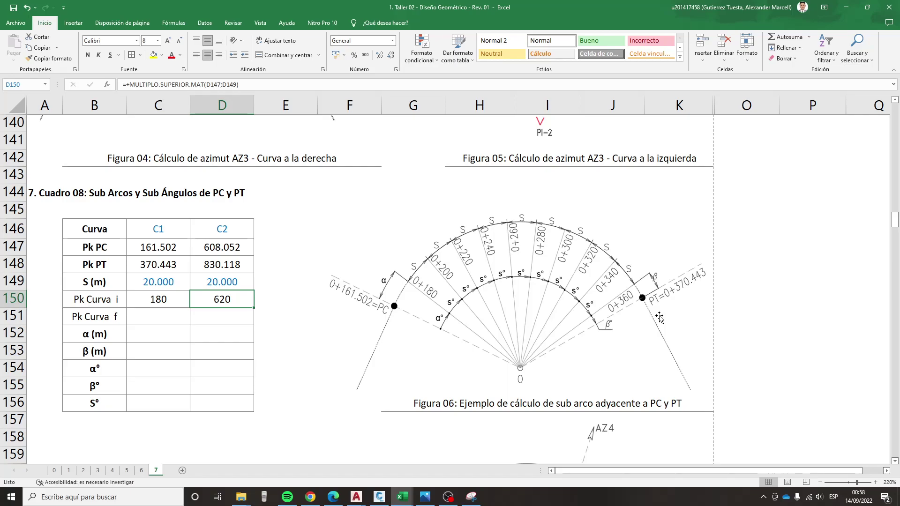
key("Left")
key("Down")
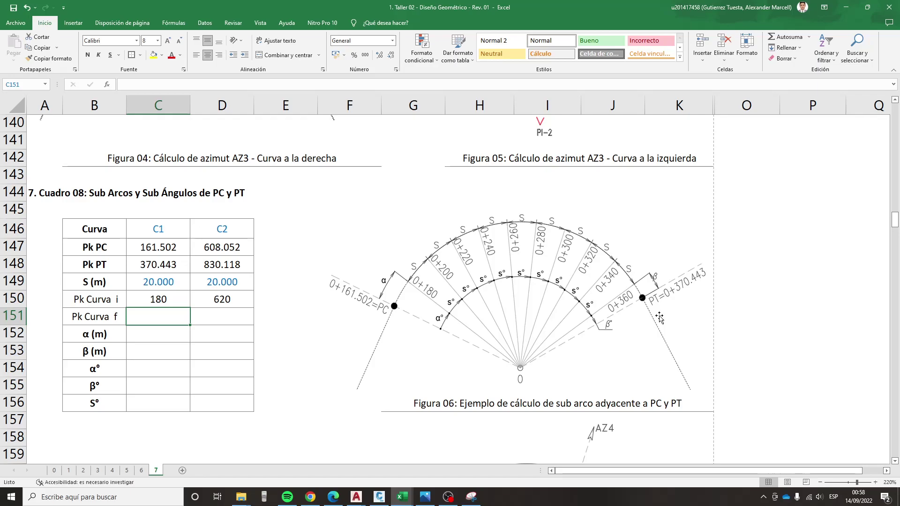
- Enter =MULTIPLO.INFERIOR.MAT(C148;C149) in C151, giving Pk Curva f of 360 for C1
type("+mul")
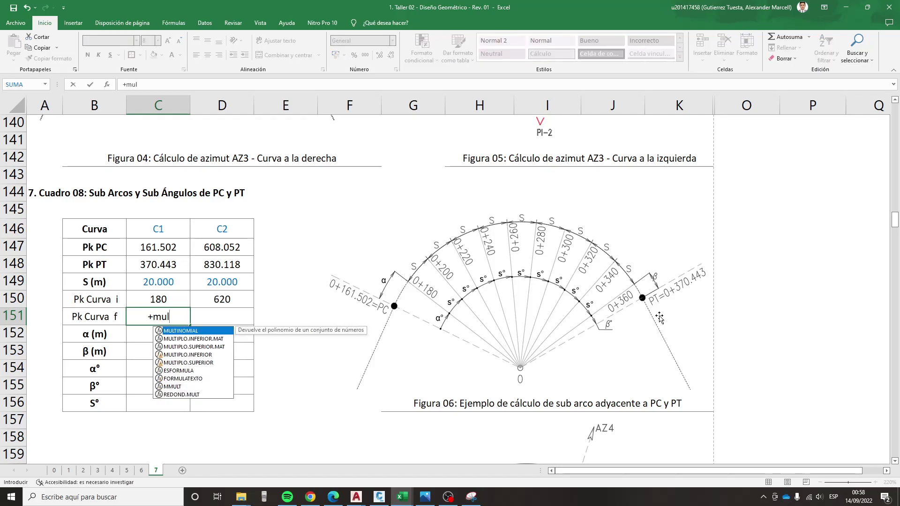
key("Down")
key("Tab")
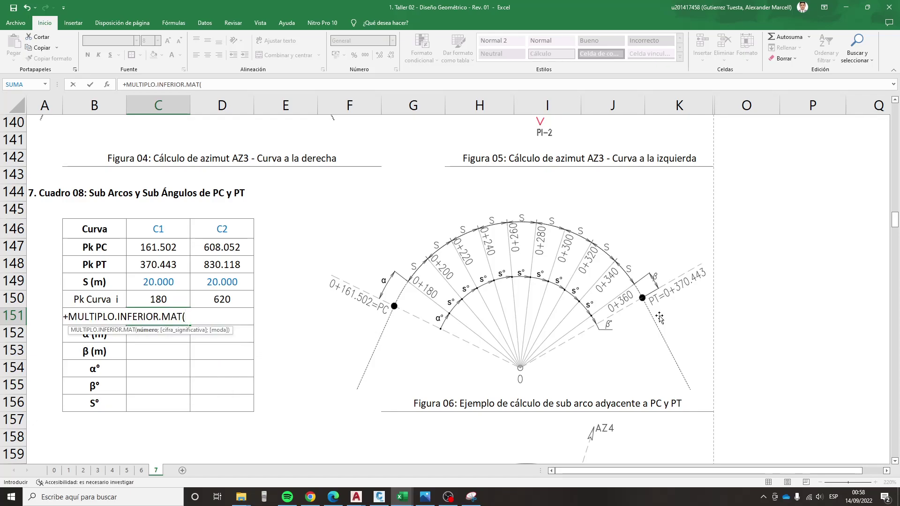
key("Up")
key("Up")
key("Up")
type(";")
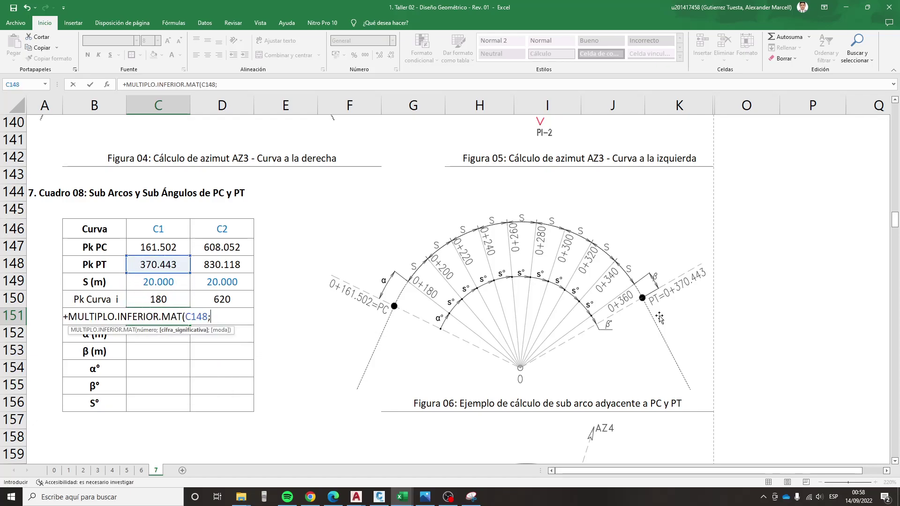
key("Up")
key("Up")
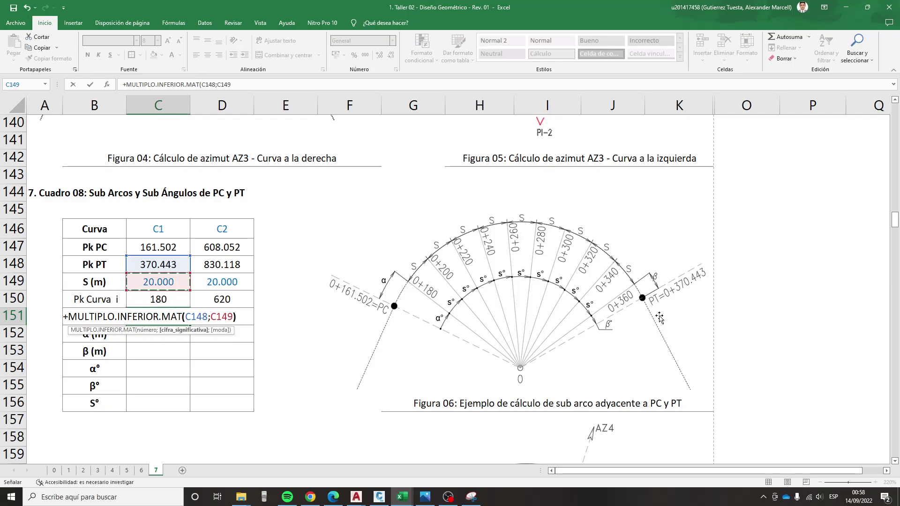
type(")")
key("Return")
- Copy the Pk Curva f formula into D151, giving 820 for C2
key("Up")
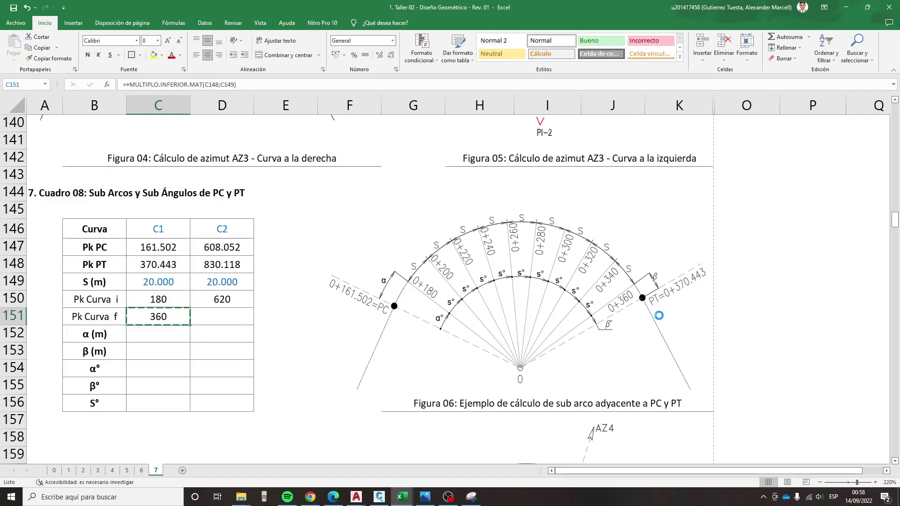
key("ctrl+c")
key("Right")
key("ctrl+v")
key("Escape")
- Compare the Pk Curva i and Pk Curva f formulas in C150 and C151
key("Up")
key("Left")
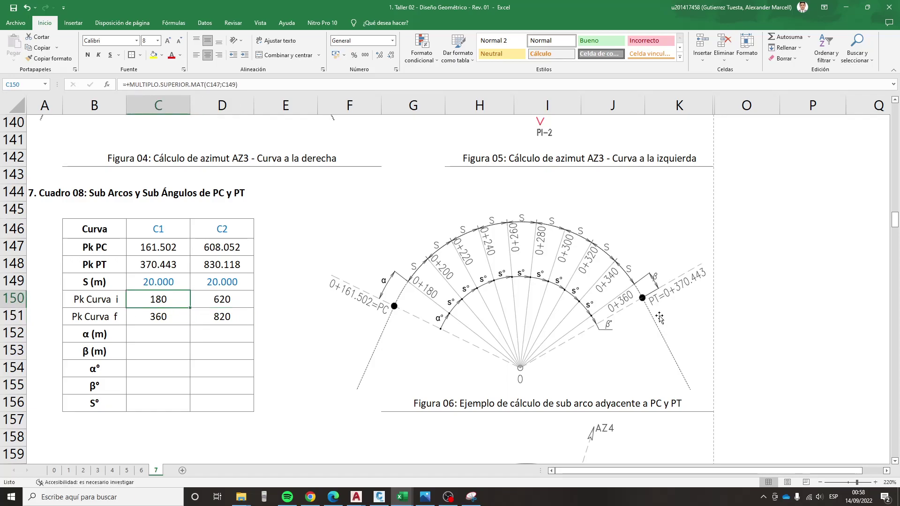
key("Down")
key("Up")
key("Down")
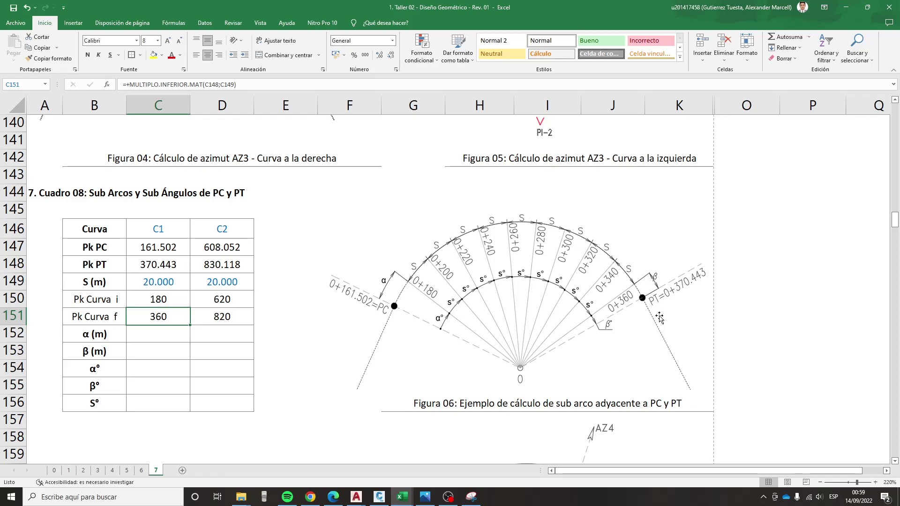
key("Up")
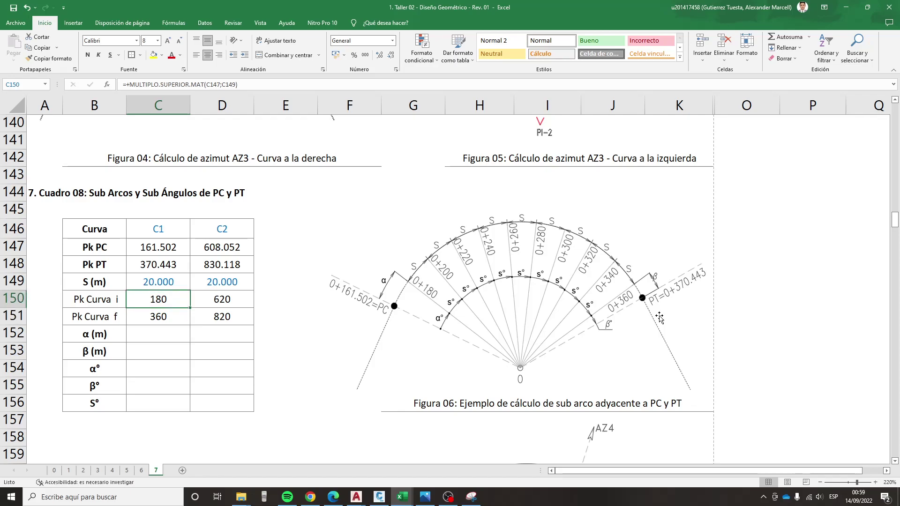
- Review the Figura 06 sub-arc diagram, then return to the Cuadro 08 cells
left_click(417, 368)
left_click(417, 399)
left_click(471, 296)
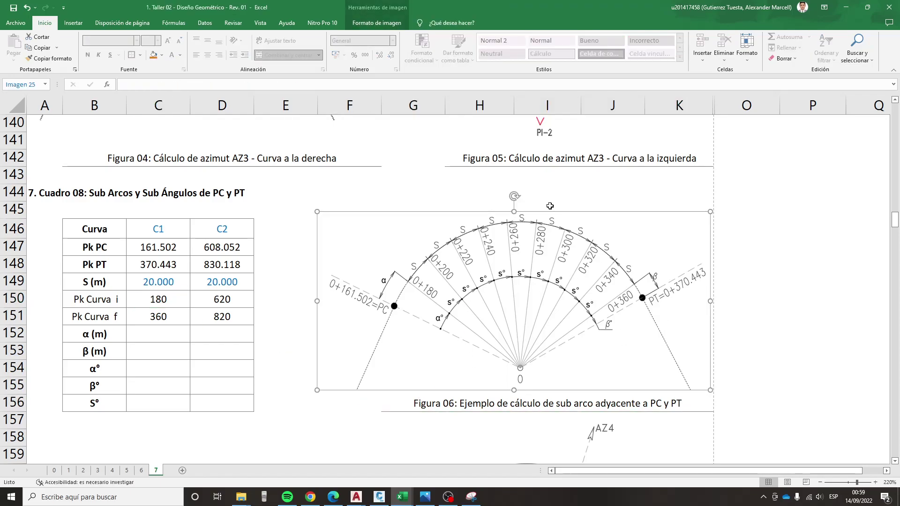
left_click(221, 320)
key("Left")
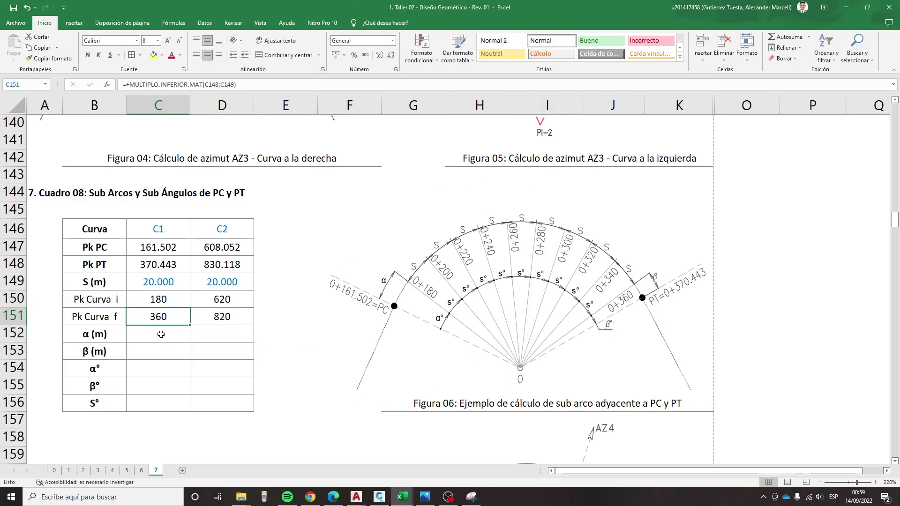
- Compute α (m) for curve C1 as Pk Curva i minus Pk PC (18.498), shown with three decimals
left_click(161, 334)
left_click(155, 340)
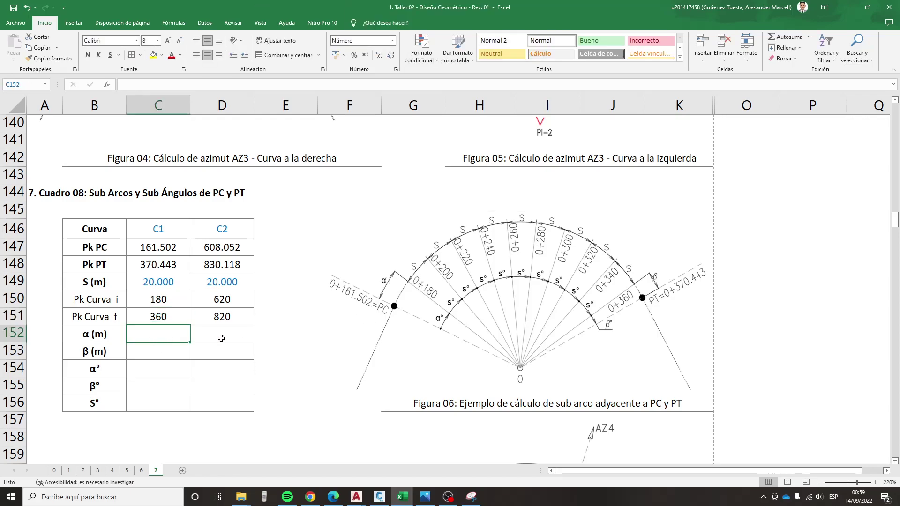
type("+")
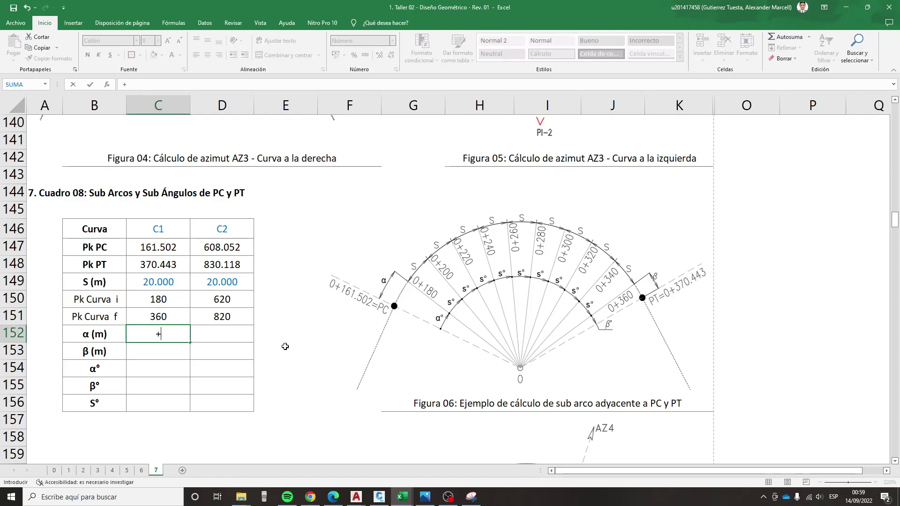
key("Up")
key("Up")
type("-")
key("Up")
key("Up")
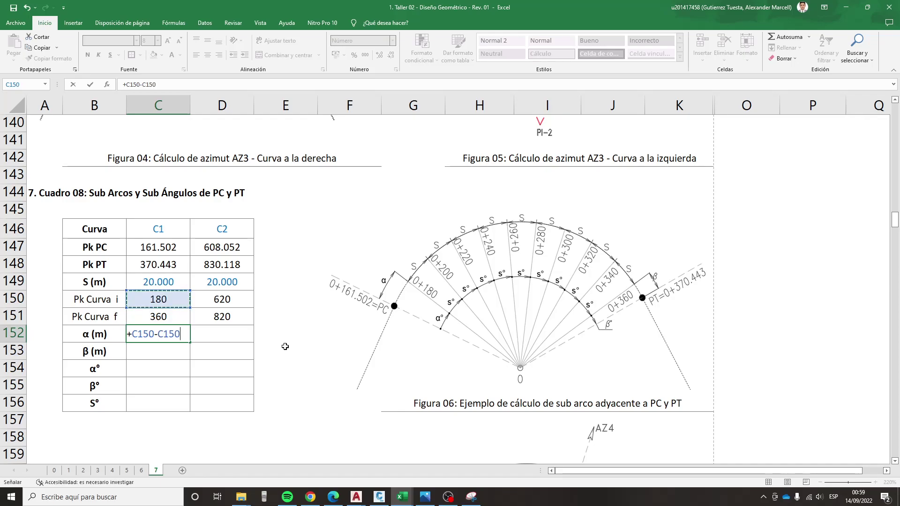
key("Up")
key("Up")
key("Up")
key("Return")
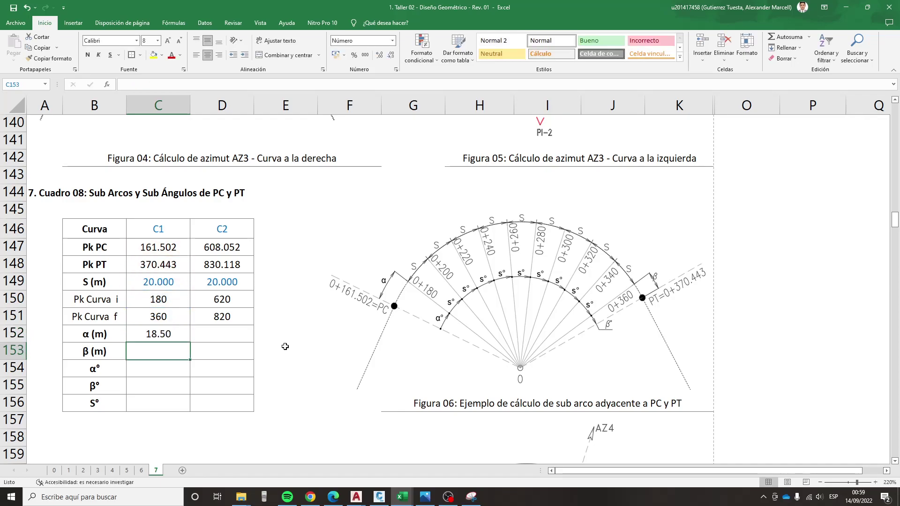
key("Up")
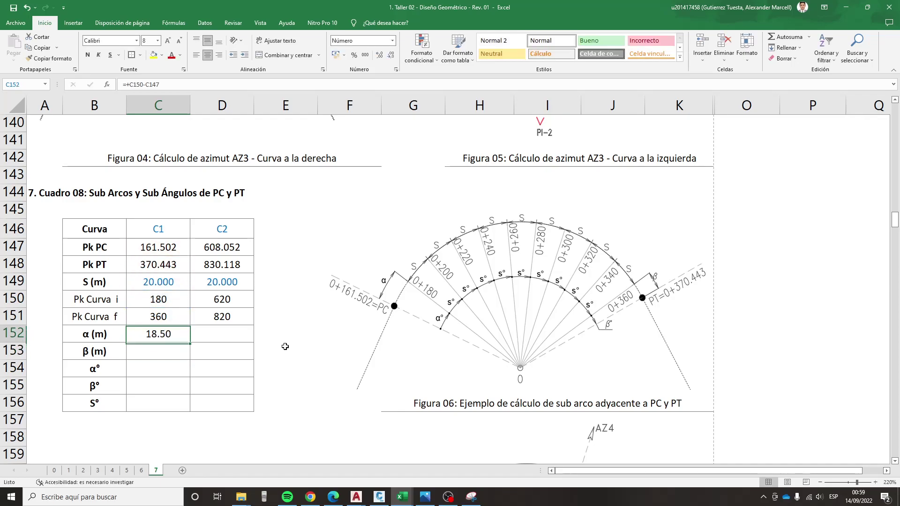
left_click(390, 55)
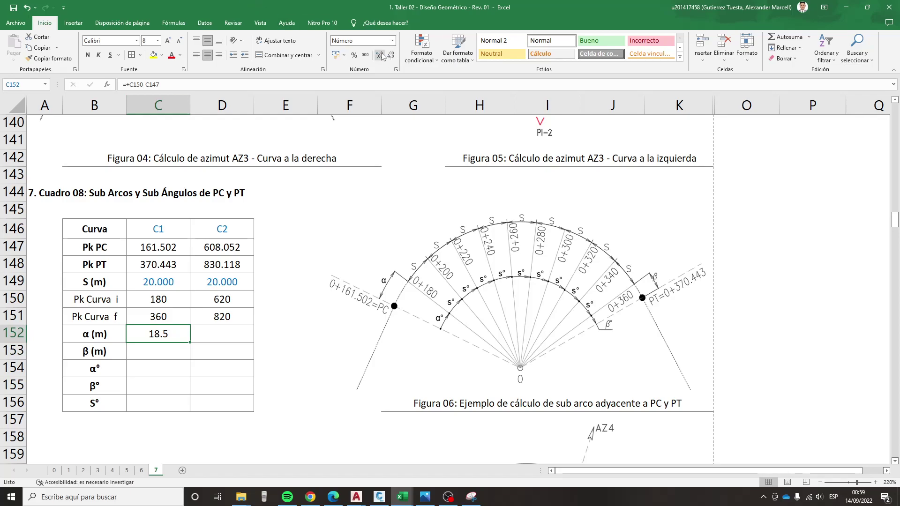
left_click(380, 55)
left_click(379, 55)
- Enter the C1 β (m) formula from Pk PT, giving 10.443
left_click(218, 330)
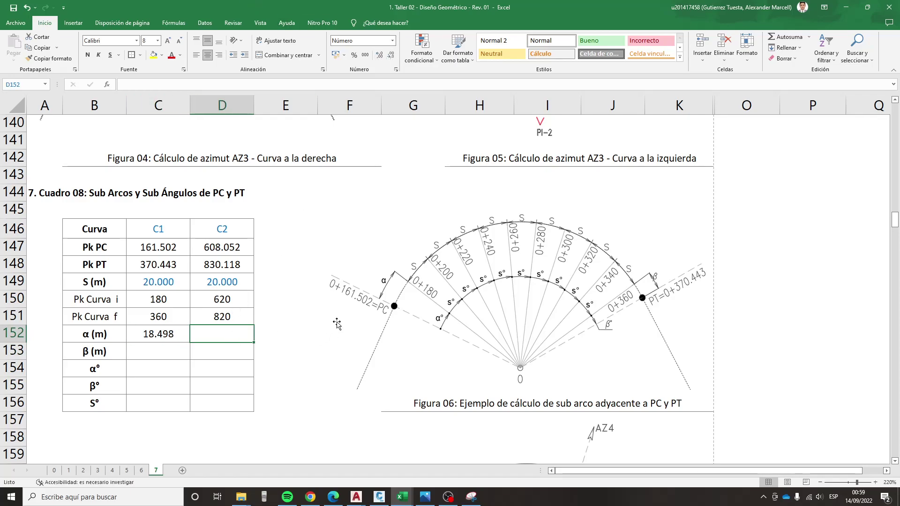
key("Left")
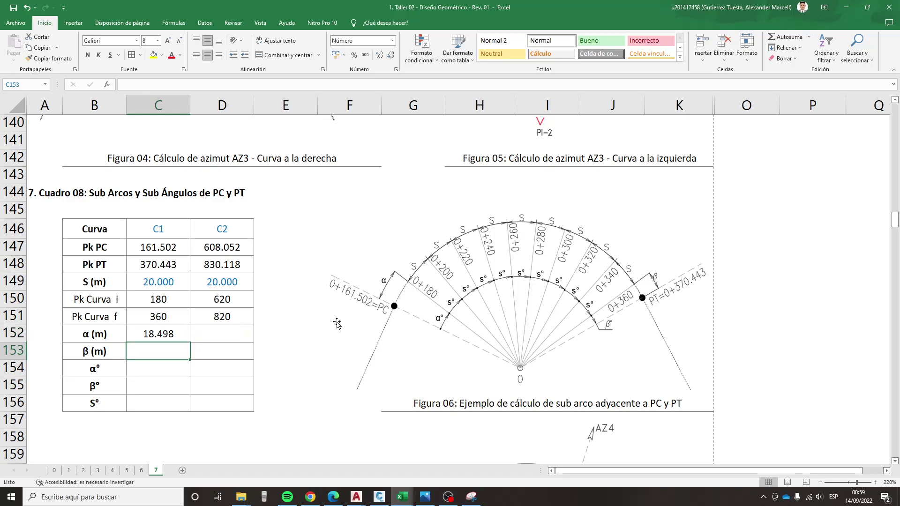
type("+")
key("Up")
key("Up")
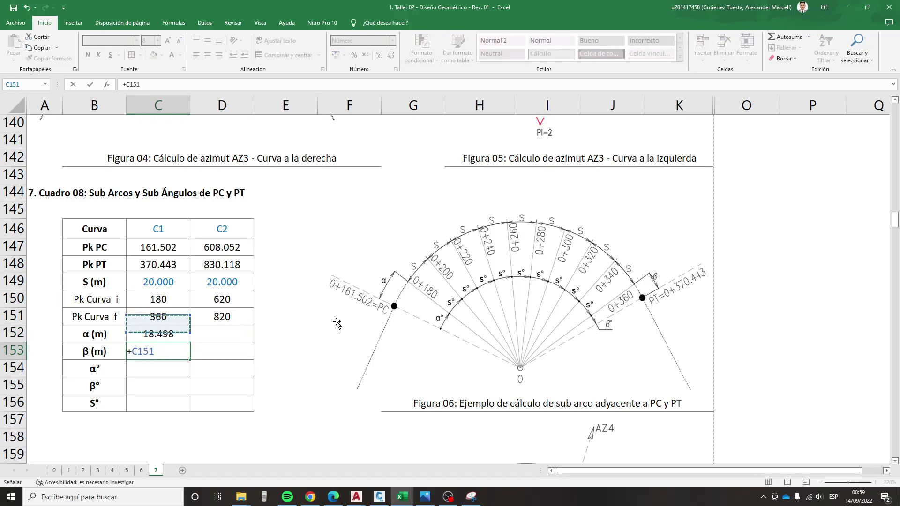
key("Up")
key("Up")
key("Up")
type("-")
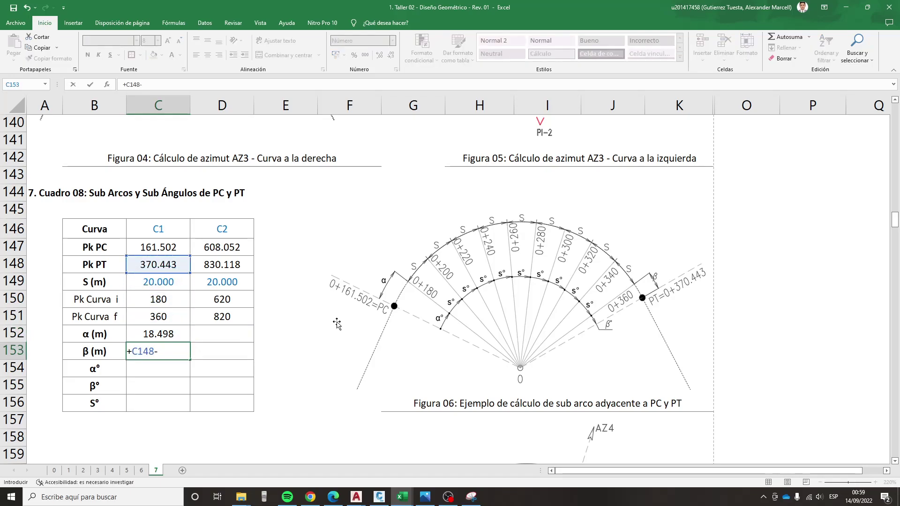
key("Up")
key("Up")
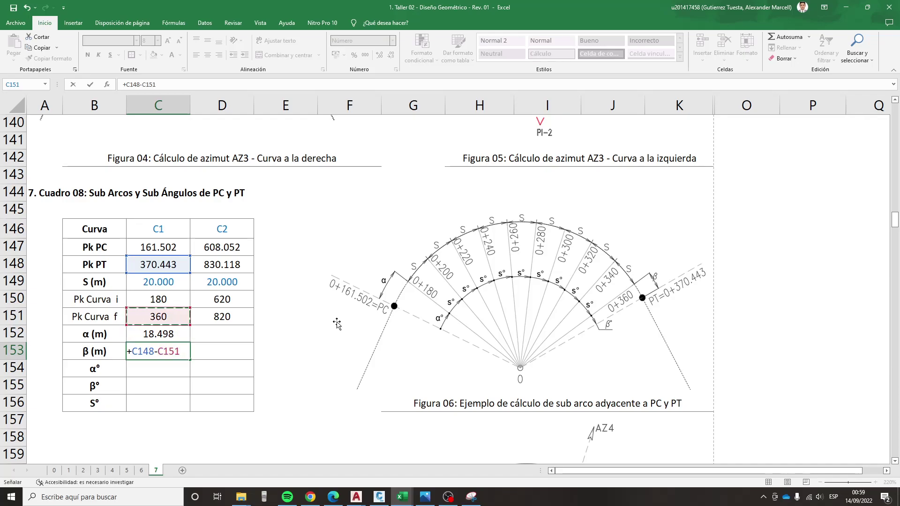
key("Return")
key("Up")
key("Up")
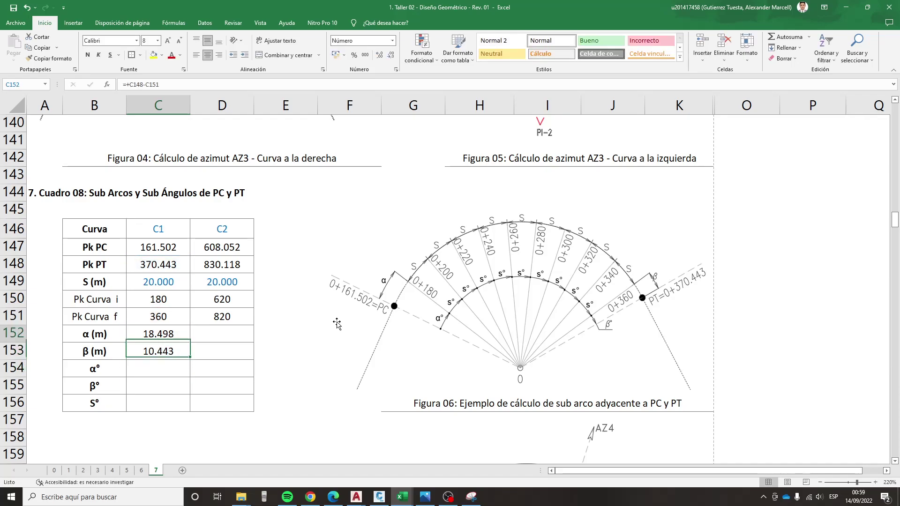
- Copy C1's α and β formulas into the C2 column, giving 11.948 and 10.118
key("shift+Down")
key("ctrl+c")
key("Right")
key("ctrl+v")
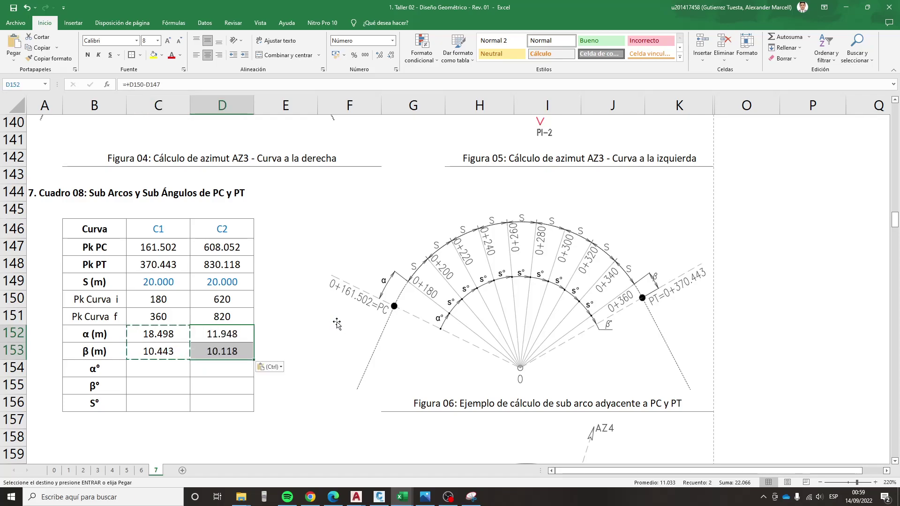
key("Left")
key("Down")
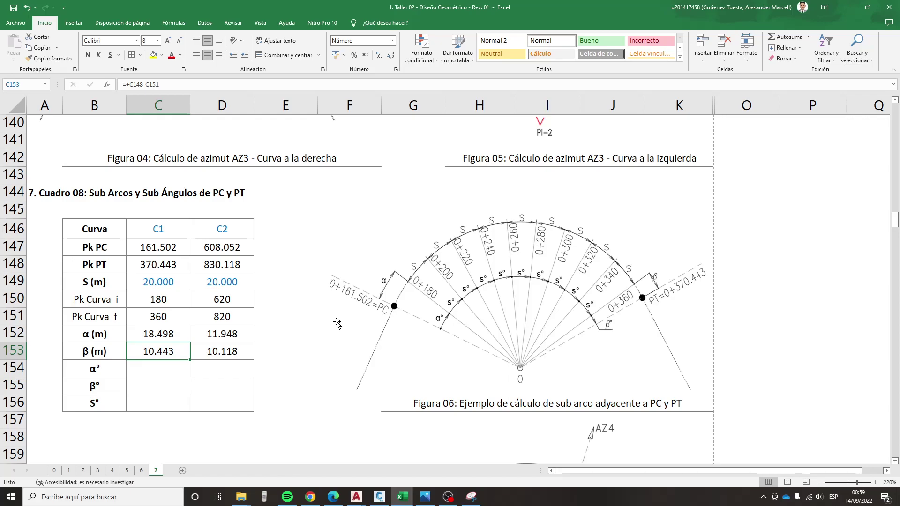
key("Down")
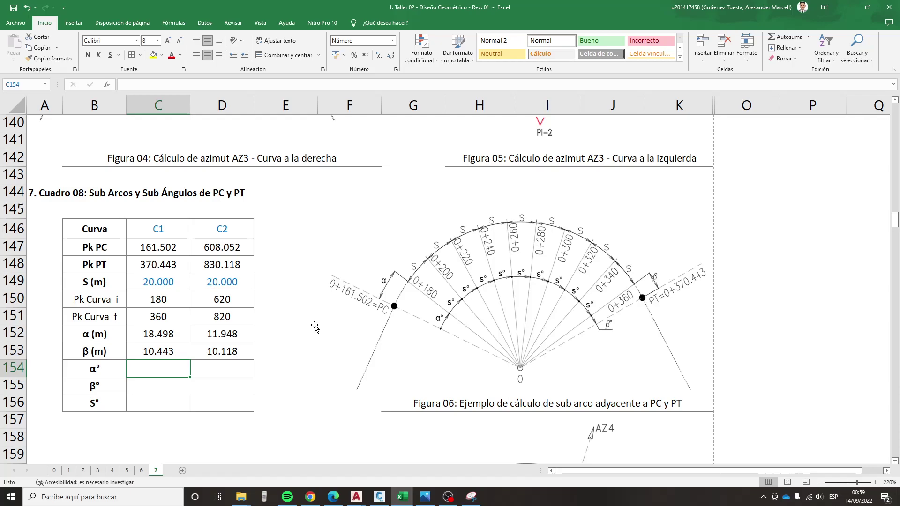
scroll(294, 318, "up", 5)
scroll(294, 317, "up", 4)
scroll(293, 317, "up", 8)
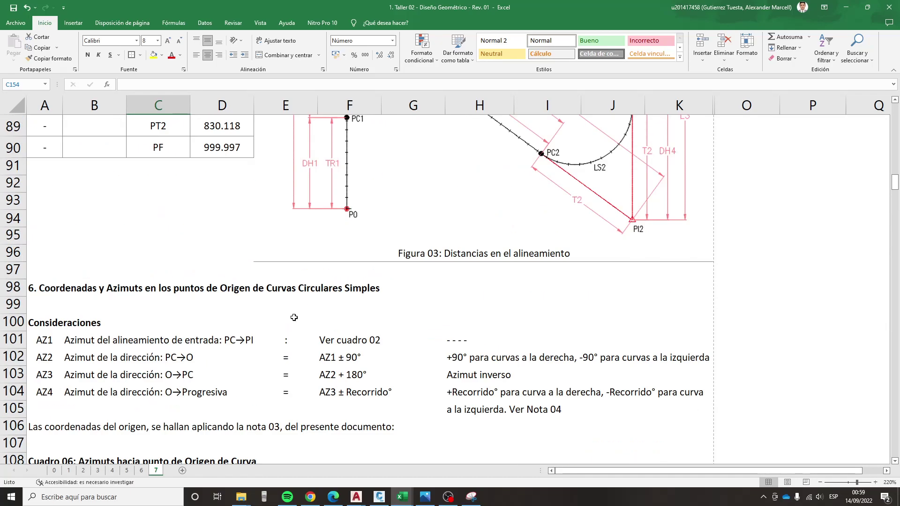
scroll(295, 315, "up", 4)
scroll(296, 315, "up", 7)
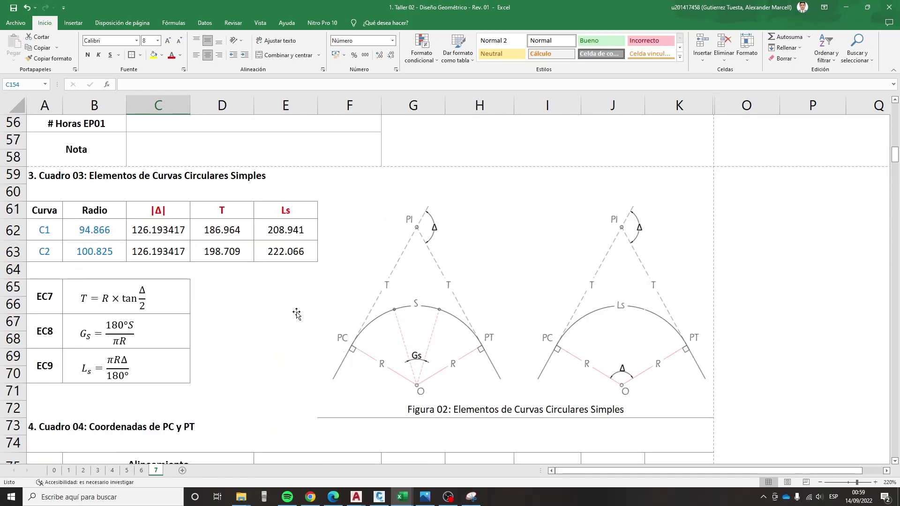
left_click(36, 335)
left_click_drag(72, 331, 138, 341)
left_click(136, 327)
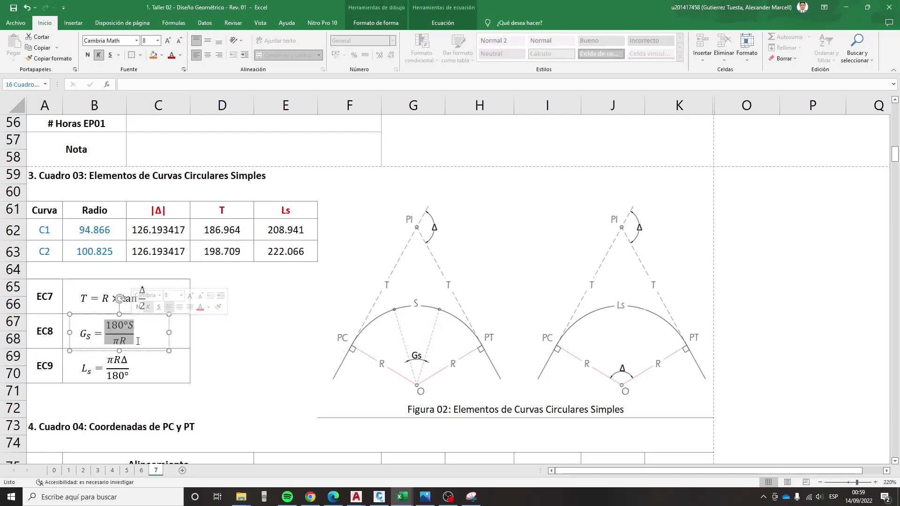
left_click(138, 341)
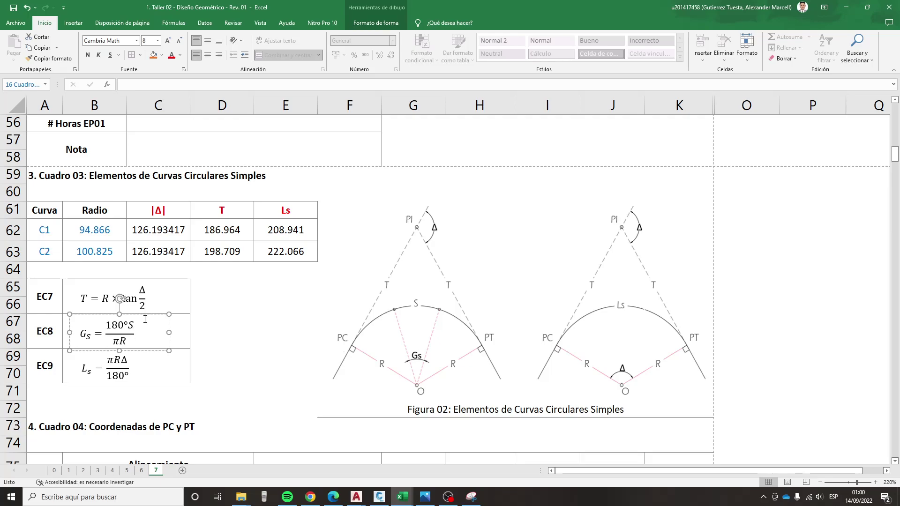
scroll(145, 319, "down", 4)
scroll(145, 321, "down", 6)
scroll(146, 324, "down", 12)
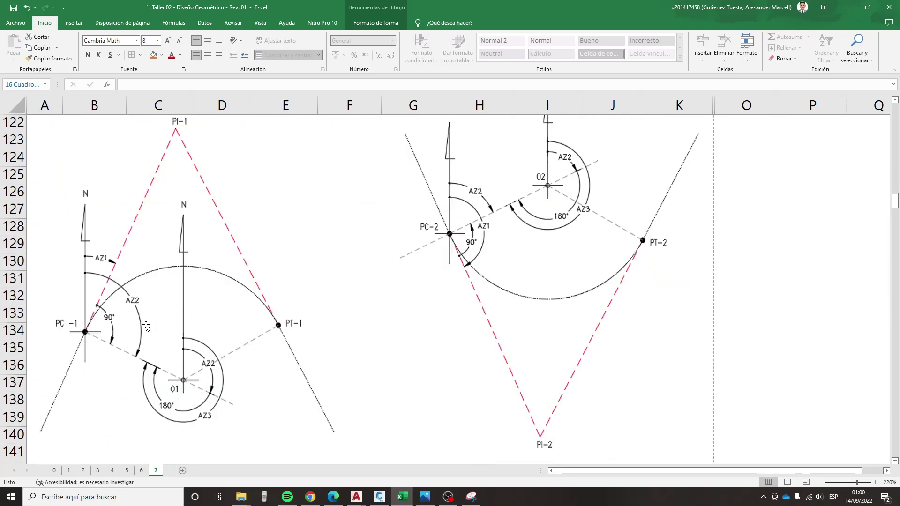
scroll(147, 327, "down", 5)
scroll(147, 327, "down", 3)
scroll(146, 322, "up", 1)
- Enter a first α° formula for C1: 180 times α (m) over π times the absolute C1 radius
left_click(151, 312)
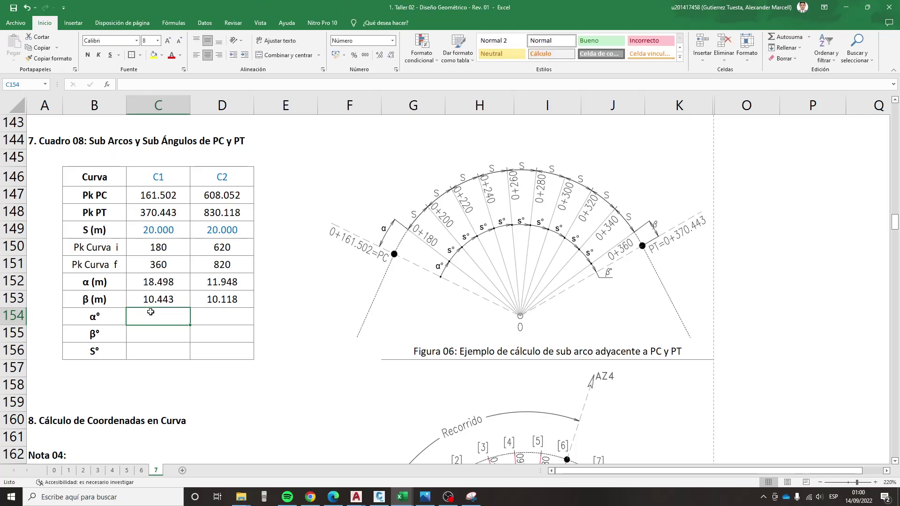
type("+/")
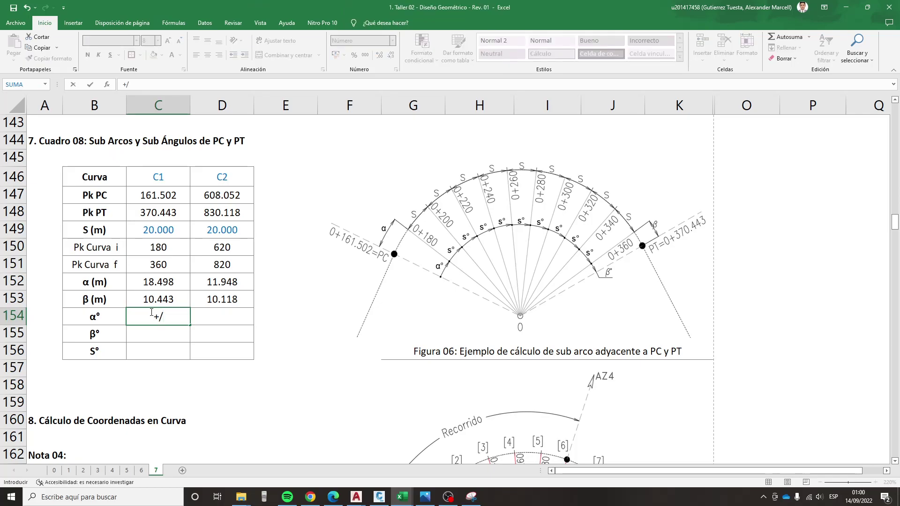
key("BackSpace")
type("(180*")
key("Up")
key("Up")
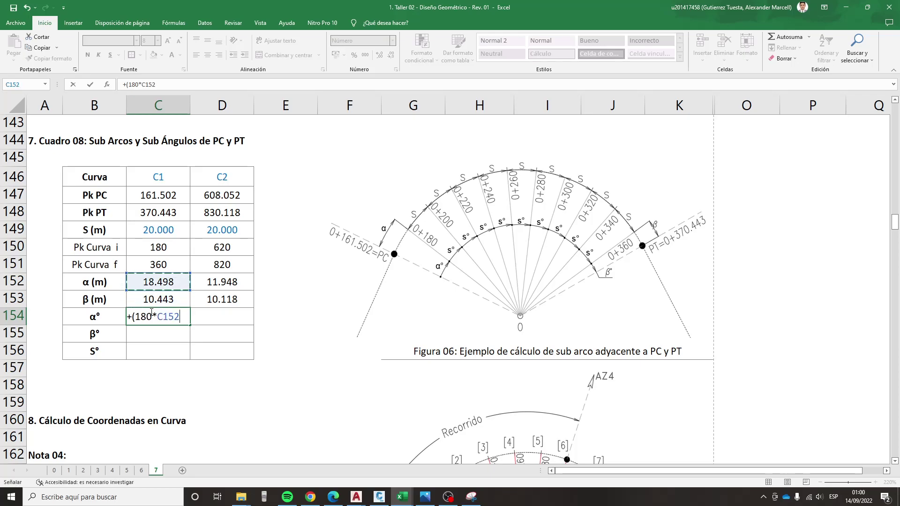
type(")/p")
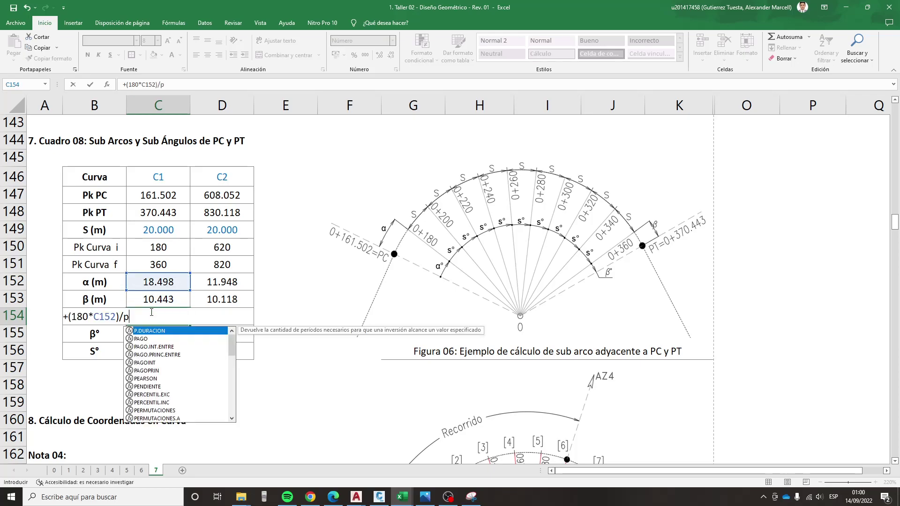
type("i()")
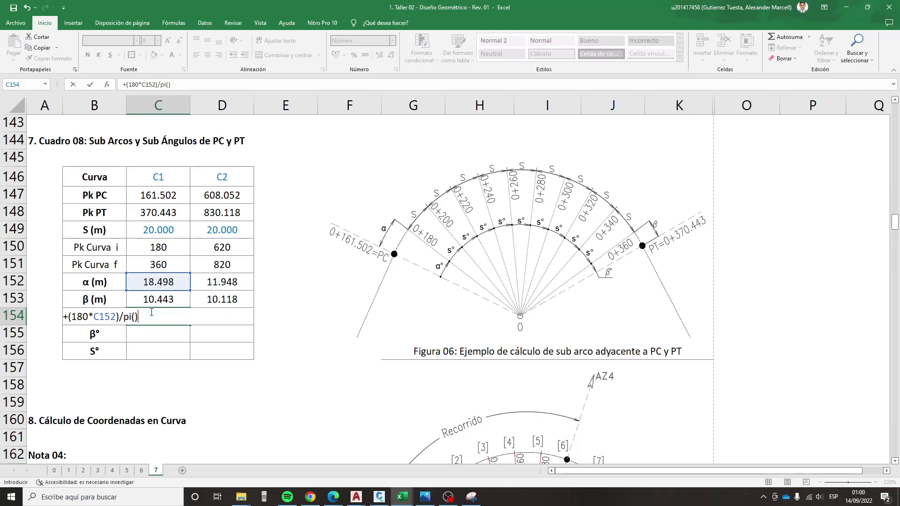
type("*")
scroll(152, 312, "up", 2)
scroll(154, 307, "up", 3)
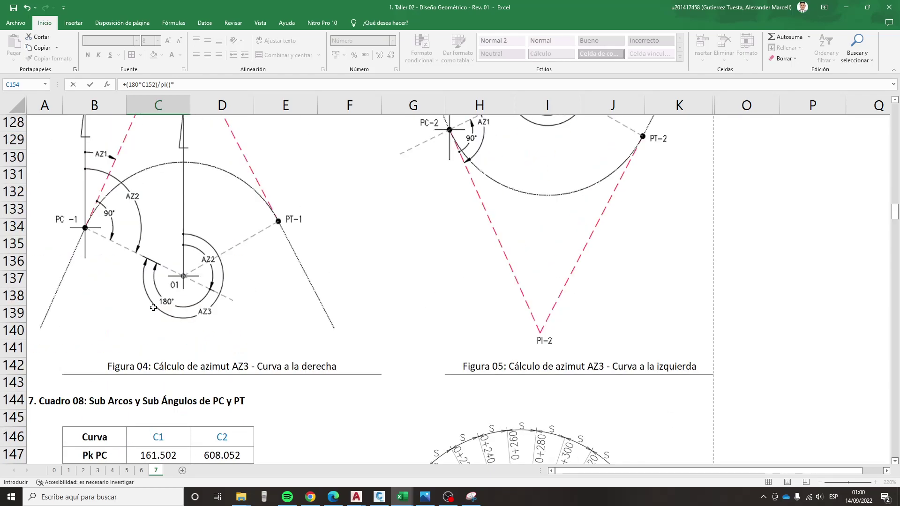
scroll(159, 300, "up", 4)
scroll(165, 292, "up", 2)
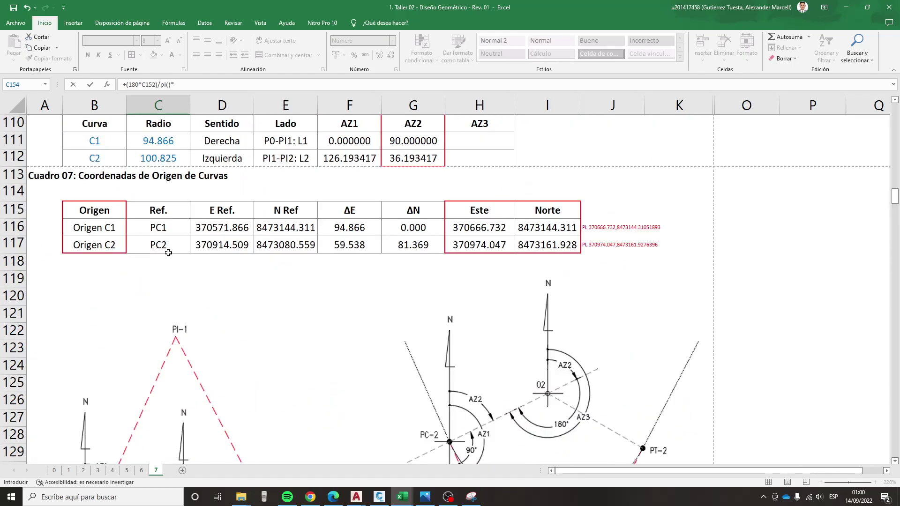
scroll(169, 250, "up", 1)
left_click(168, 196)
scroll(211, 253, "down", 3)
scroll(248, 291, "down", 8)
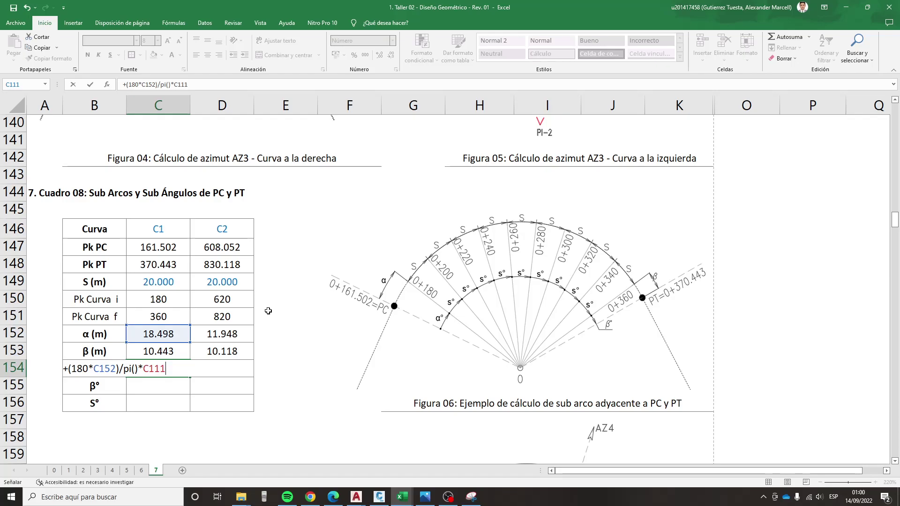
key("F4")
key("Return")
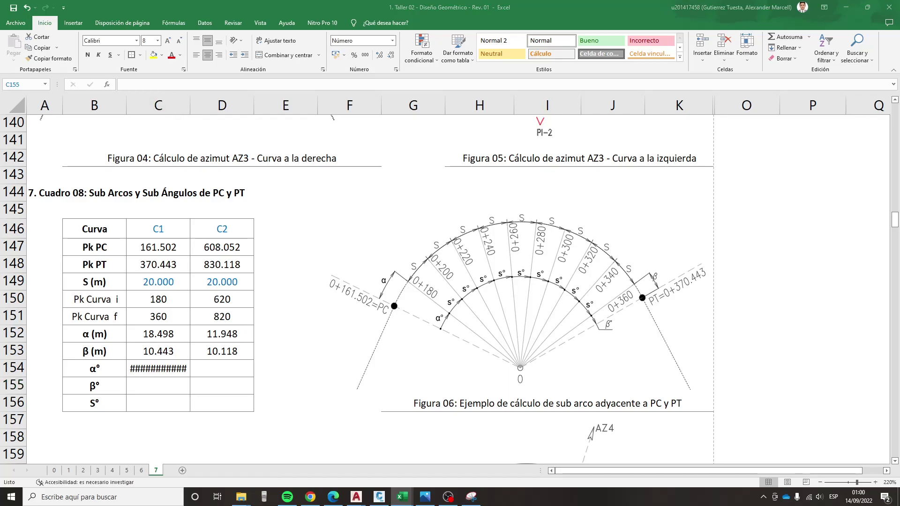
- Discard a stray paste in the α° cell and re-commit its formula
key("F2")
key("ctrl+v")
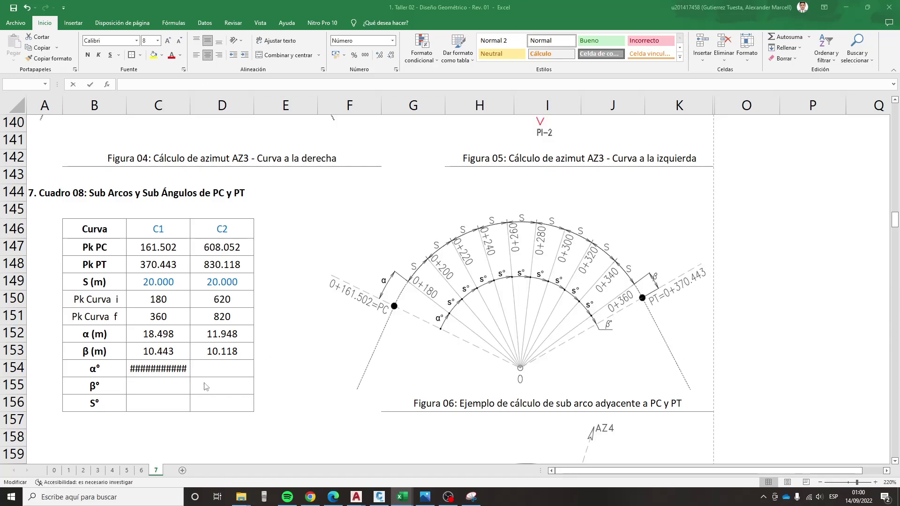
key("Escape")
key("F2")
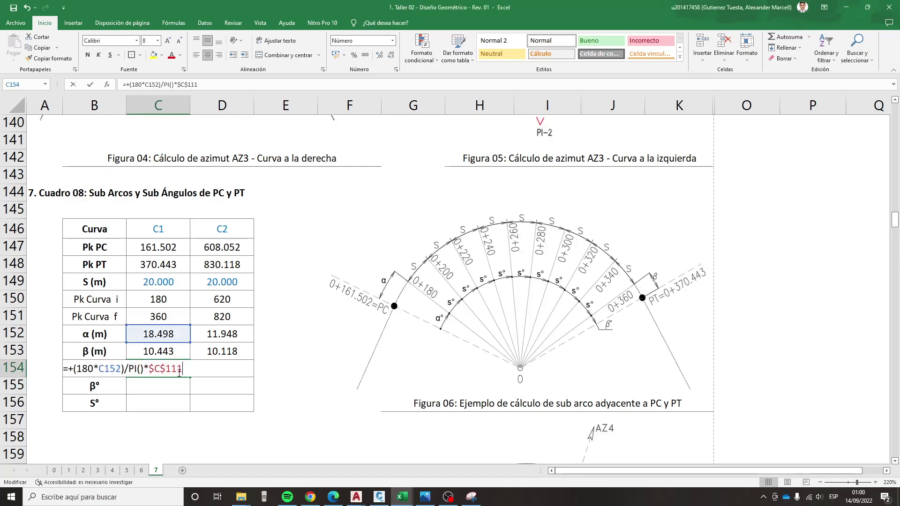
key("ctrl+Return")
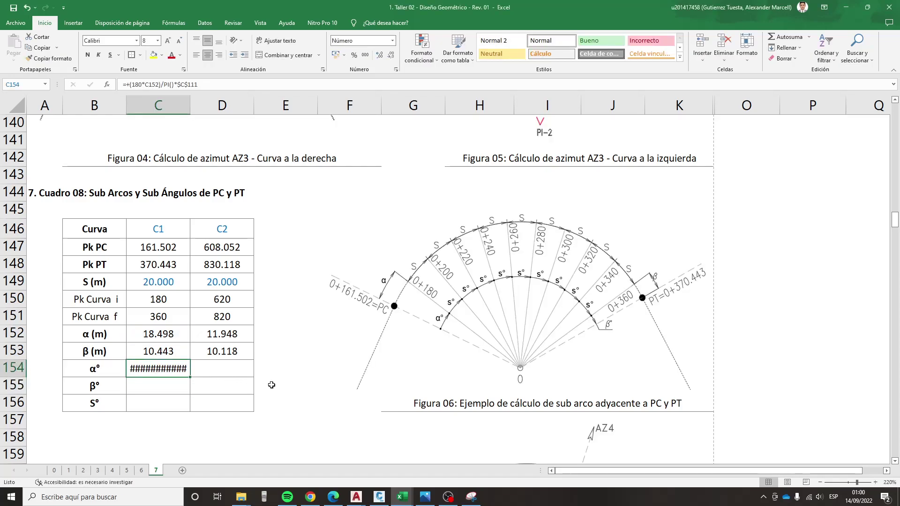
- Rewrite α° as =+(180*C152)/(PI()*$C$111), giving 11.172442, and copy the formula
type("+")
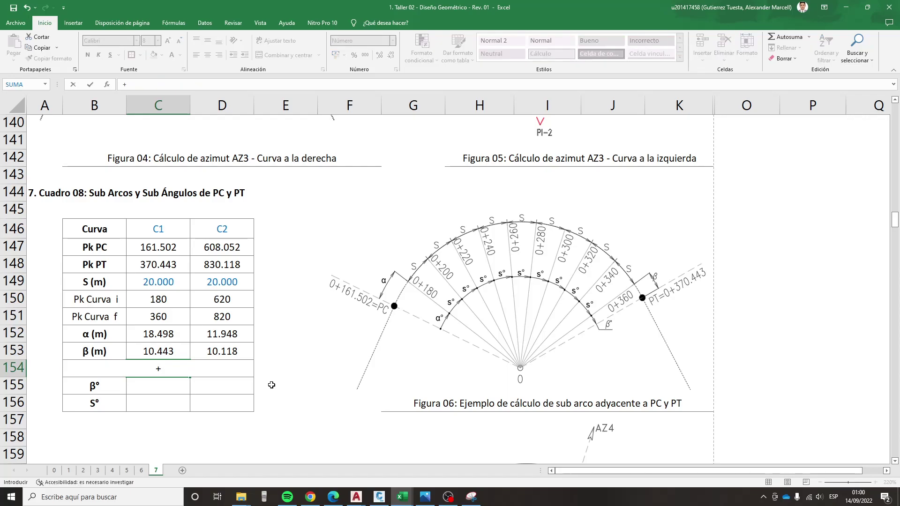
type("(180*")
key("Up")
key("Up")
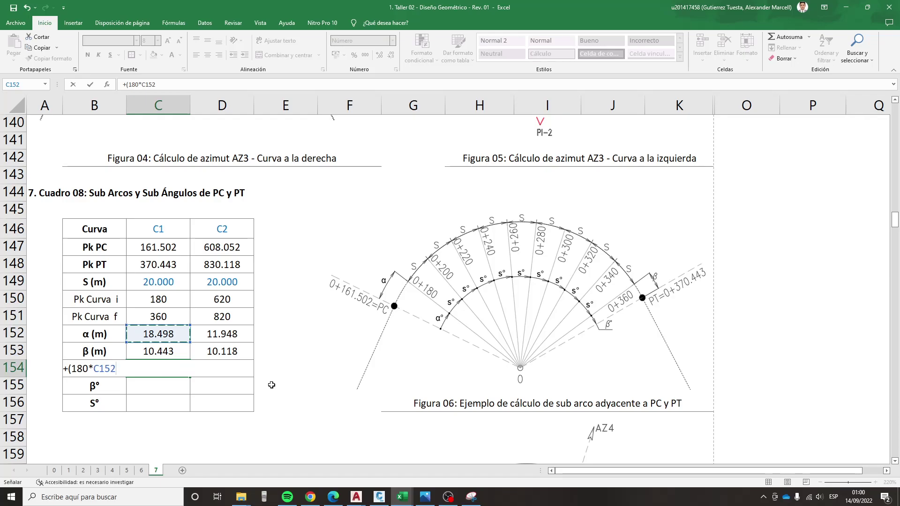
type(")")
type("/(")
type("pi()")
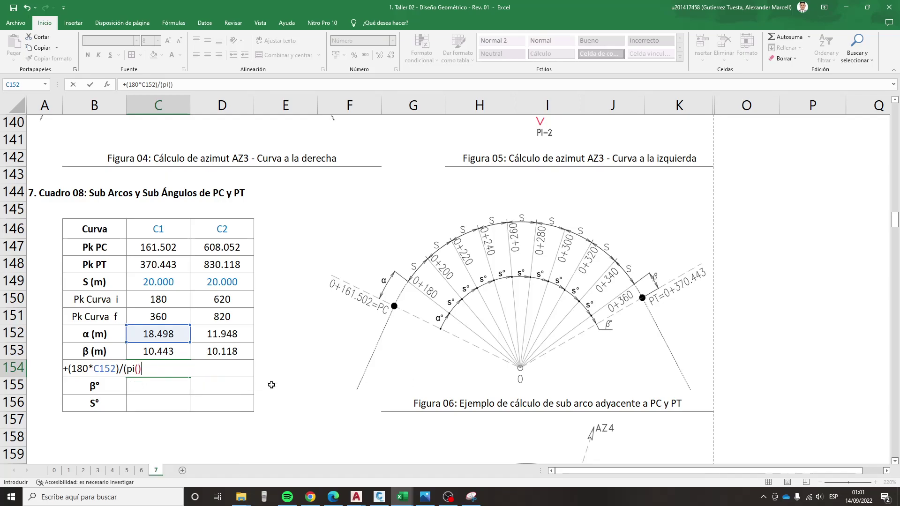
type("*")
scroll(249, 323, "up", 2)
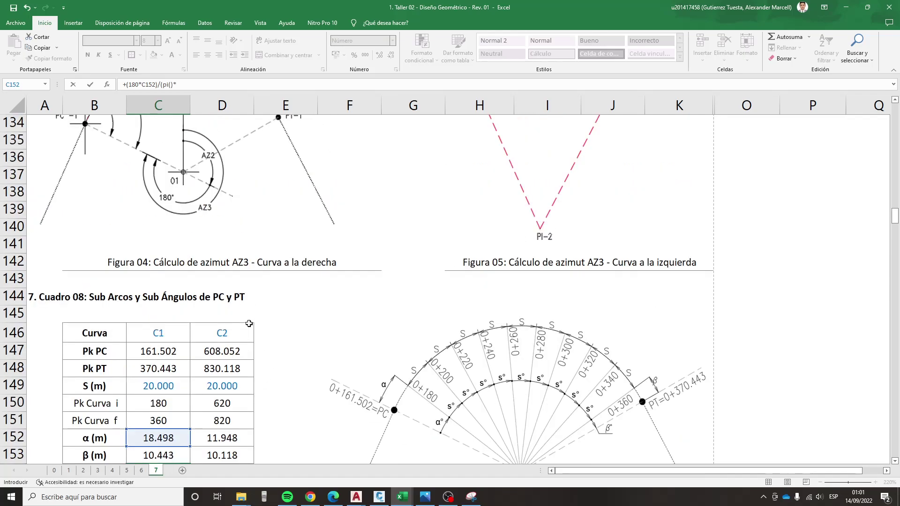
scroll(211, 316, "up", 4)
scroll(207, 314, "up", 5)
scroll(207, 314, "up", 1)
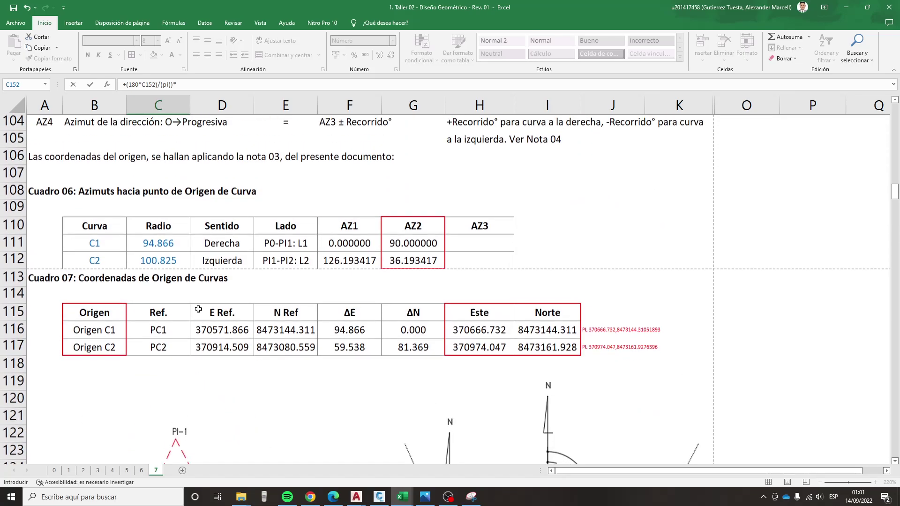
left_click(161, 244)
scroll(189, 297, "down", 5)
scroll(189, 297, "down", 5)
scroll(220, 317, "down", 2)
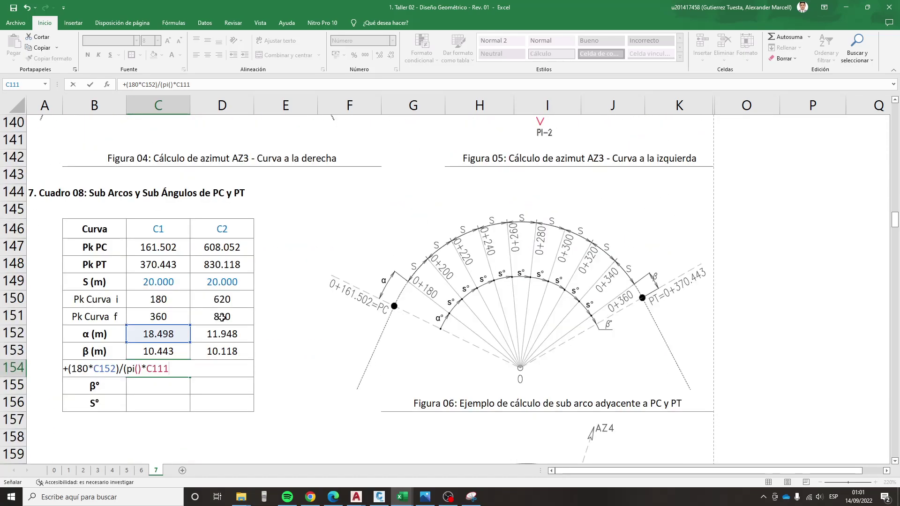
key("F4")
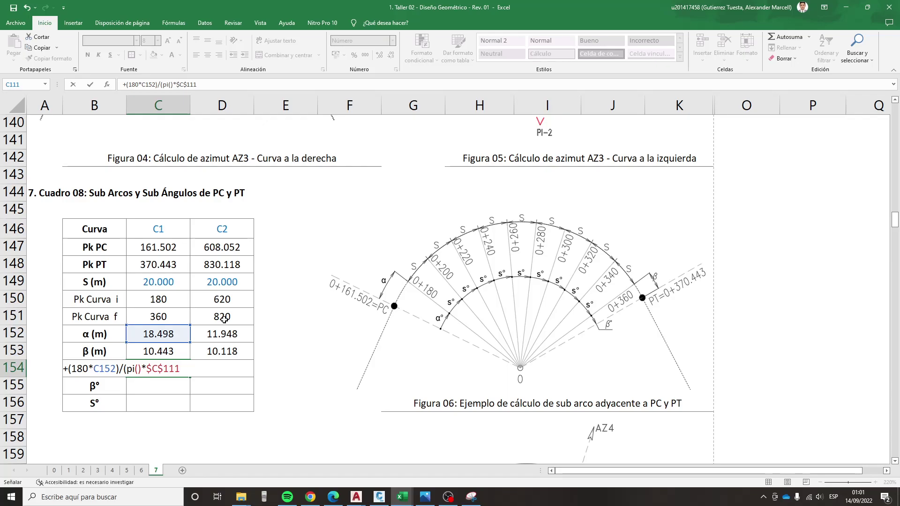
key("Return")
key("Up")
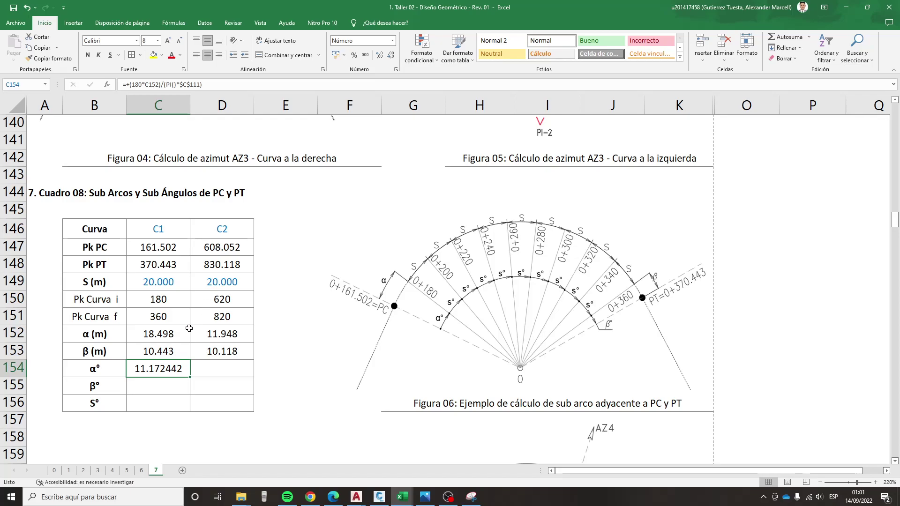
key("ctrl+c")
- Paste the α° formula into C1's β° cell and verify it gives 6.307207
left_click(166, 387)
key("ctrl+v")
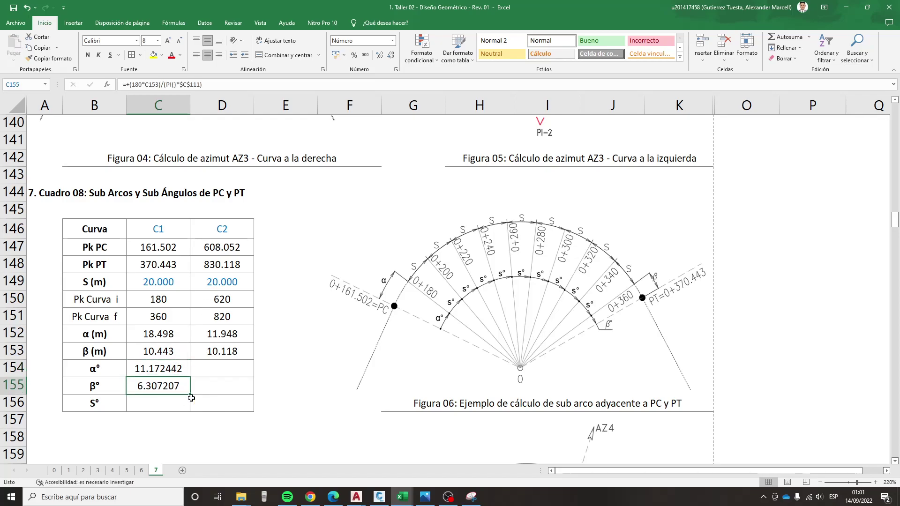
double_click(185, 385)
key("Escape")
double_click(168, 387)
key("Escape")
- Fill C1's S° from S (m) in C149, giving 12.079308
left_click(158, 352)
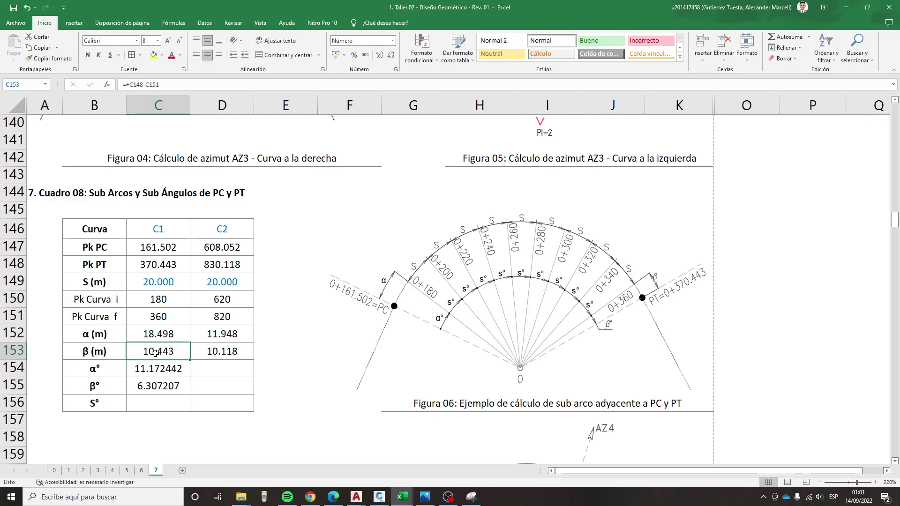
left_click(161, 387)
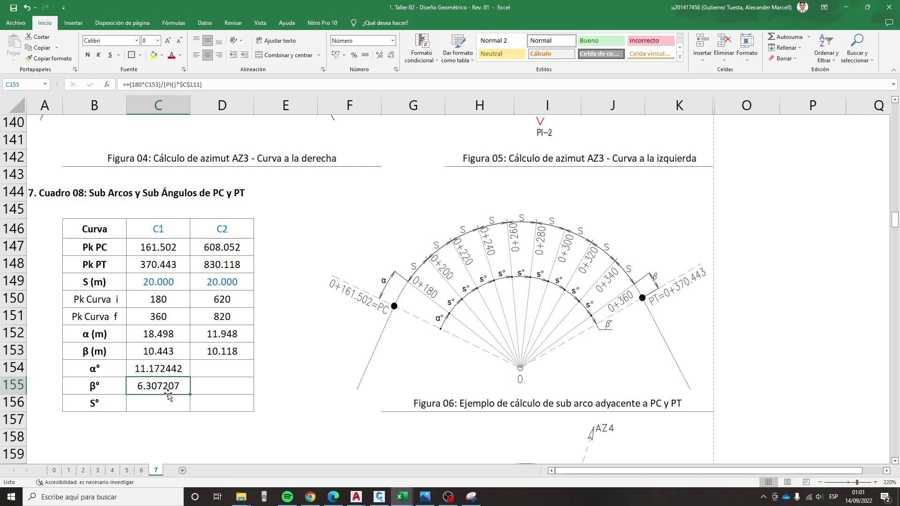
key("ctrl+c")
left_click(162, 404)
key("ctrl+v")
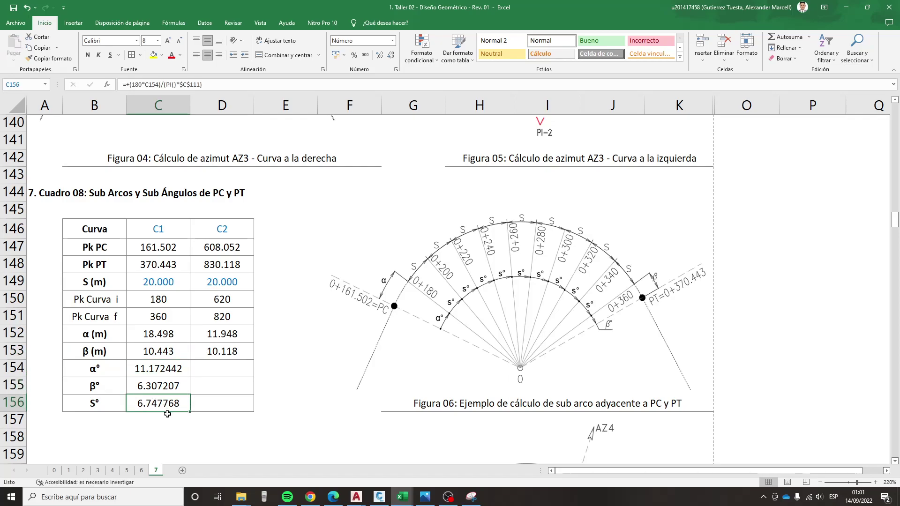
double_click(166, 410)
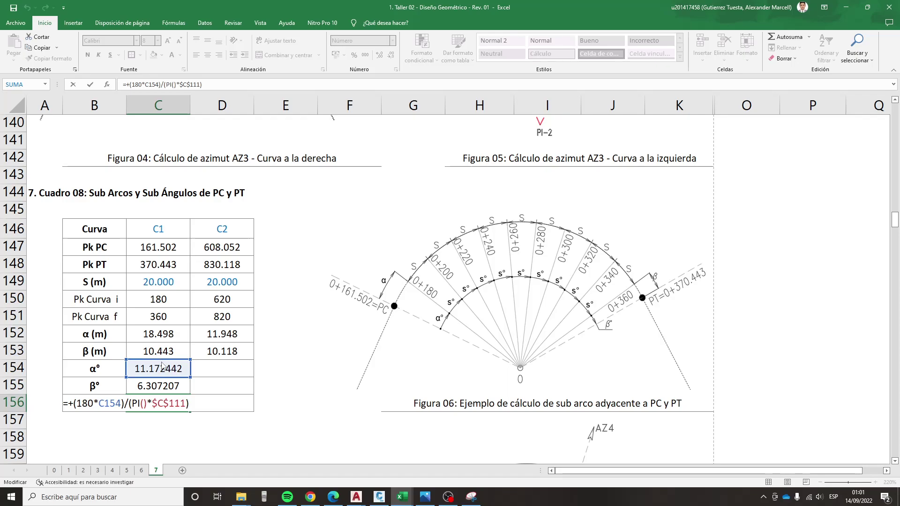
left_click_drag(162, 371, 165, 283)
key("Return")
- Copy C1's α°, β° and S° formulas into the C2 column
key("Up")
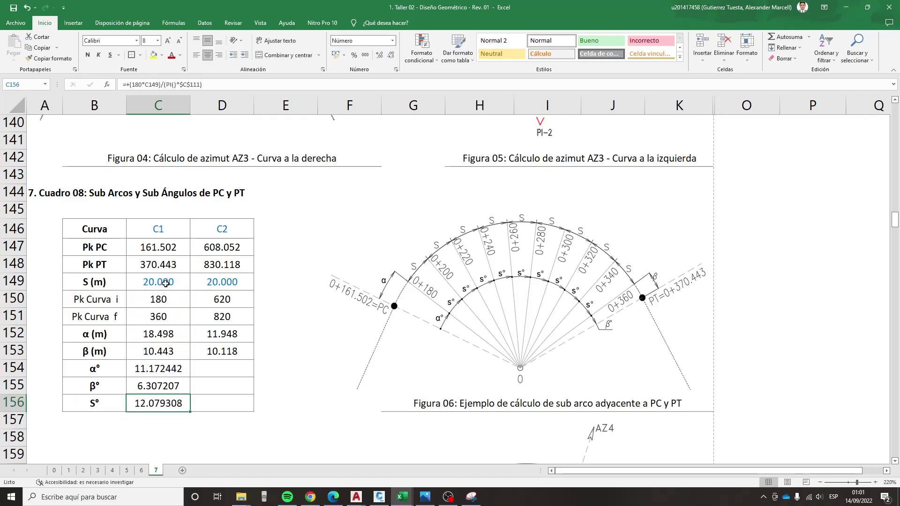
key("Up")
key("Up")
key("shift+Down")
key("shift+Down")
key("ctrl+c")
key("Right")
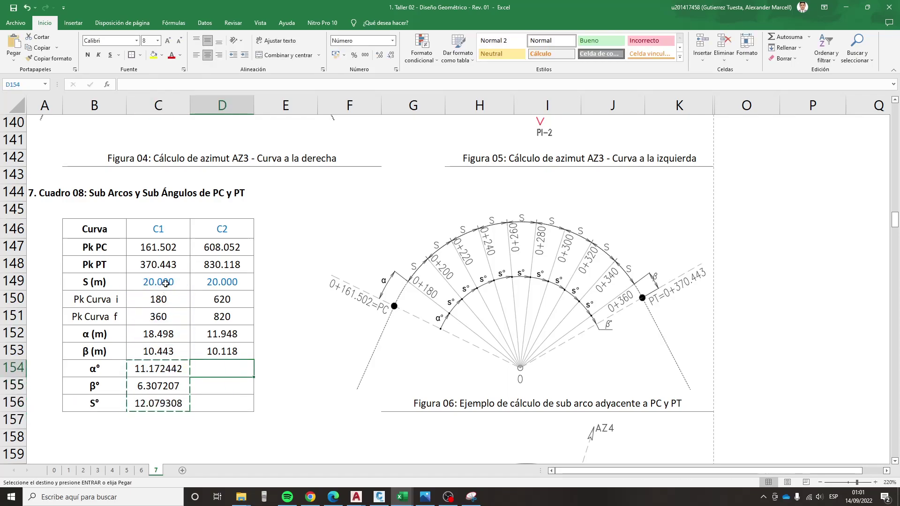
key("Return")
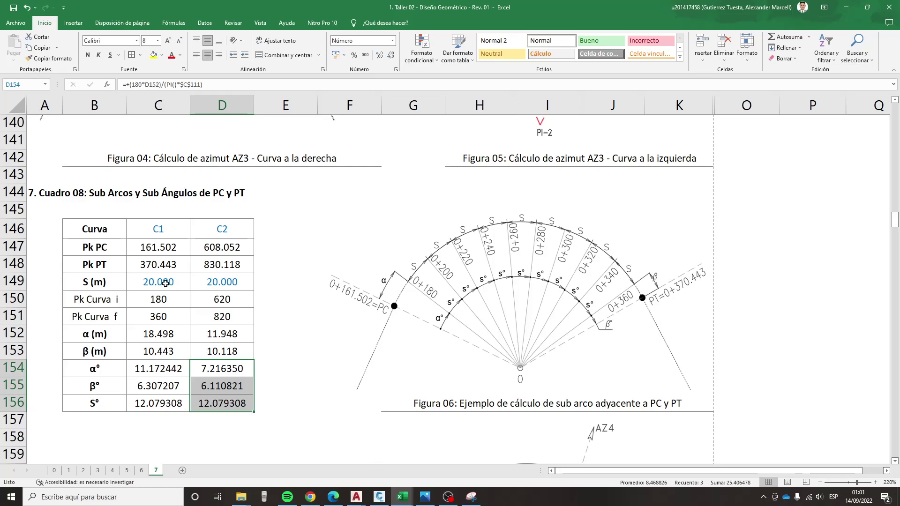
key("shift+Up")
key("shift+Up")
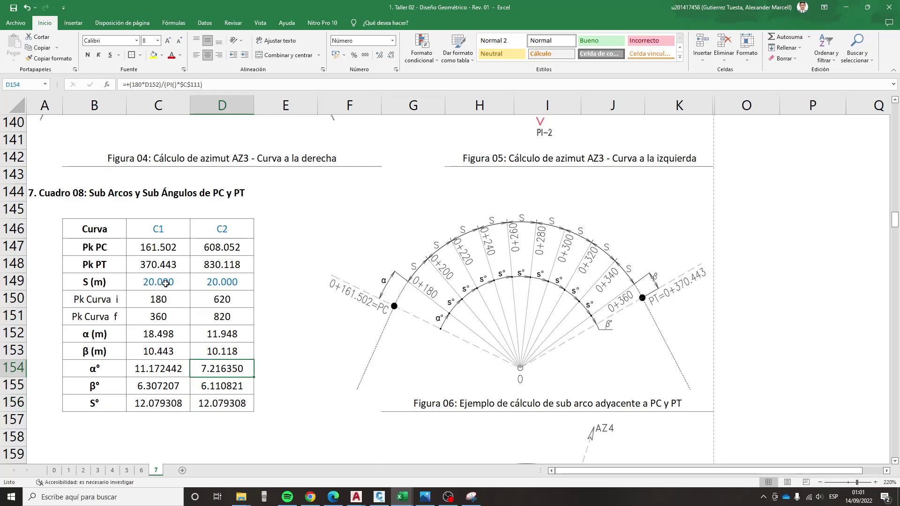
- Point C2's α° and β° formulas at C2's radius, giving 6.789846 and 5.749657
key("F2")
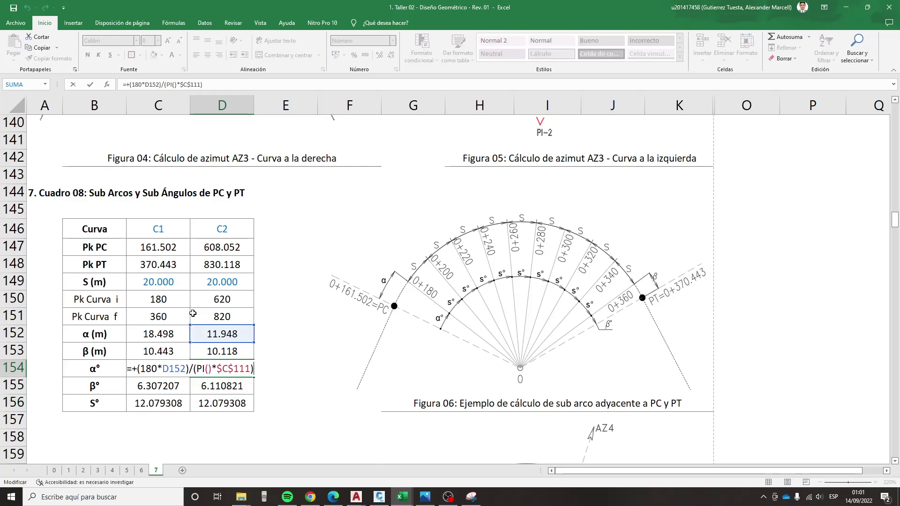
scroll(193, 313, "up", 7)
scroll(188, 318, "up", 9)
scroll(180, 323, "down", 4)
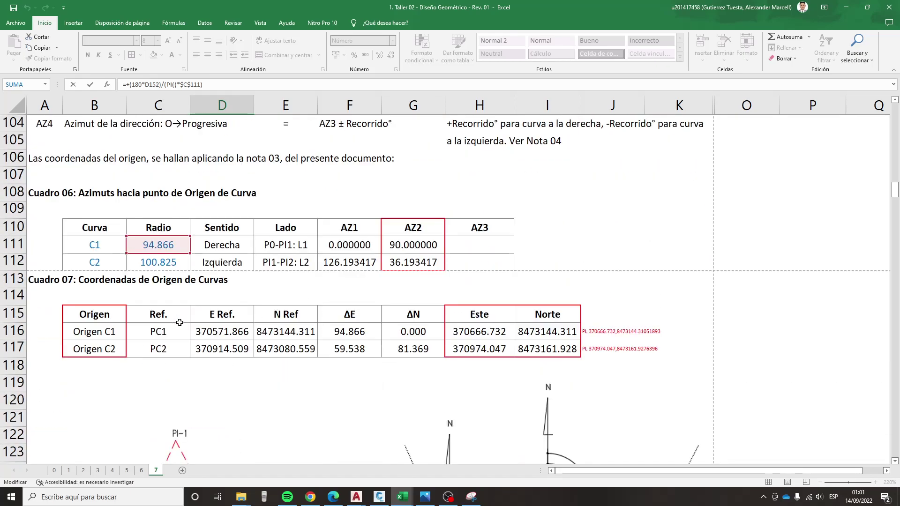
left_click(174, 259)
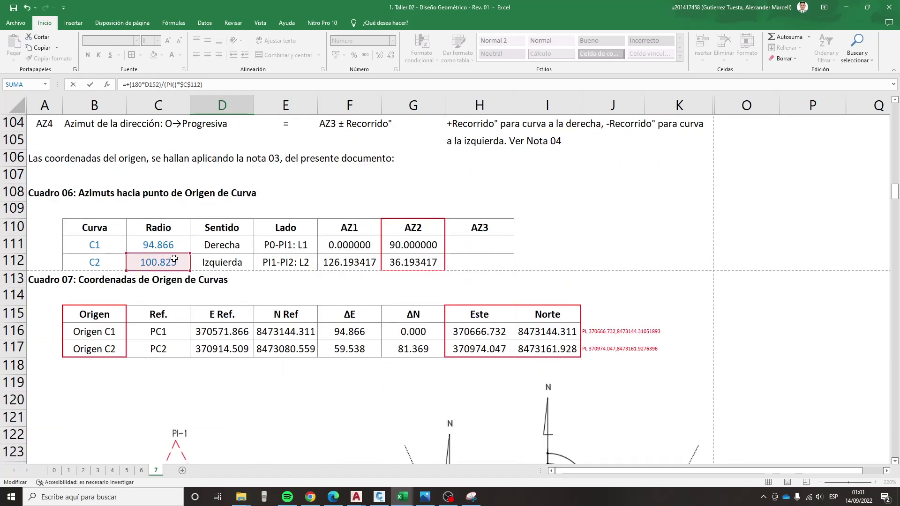
key("ctrl+Return")
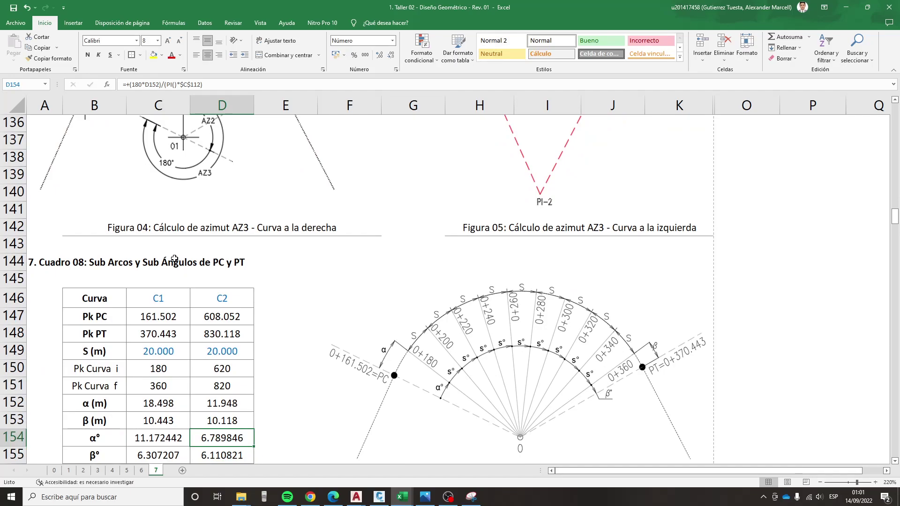
key("Down")
key("F2")
scroll(174, 260, "up", 4)
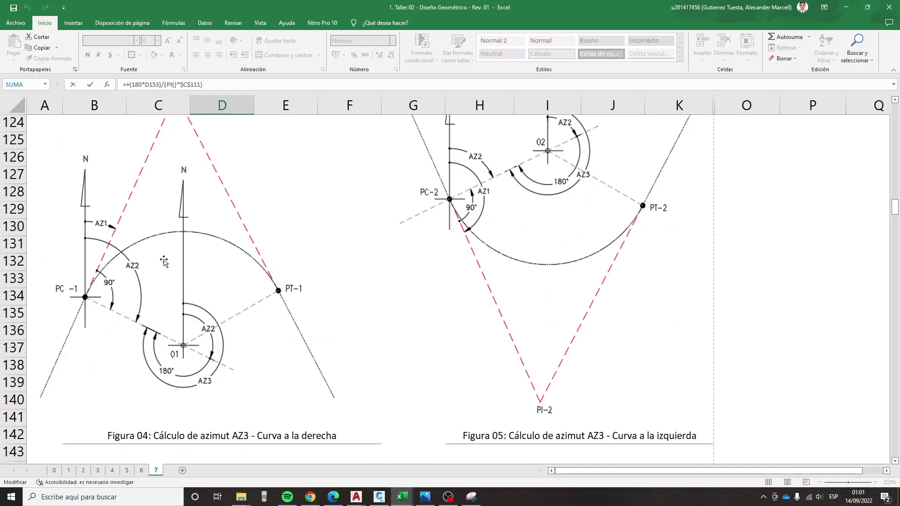
scroll(174, 259, "up", 8)
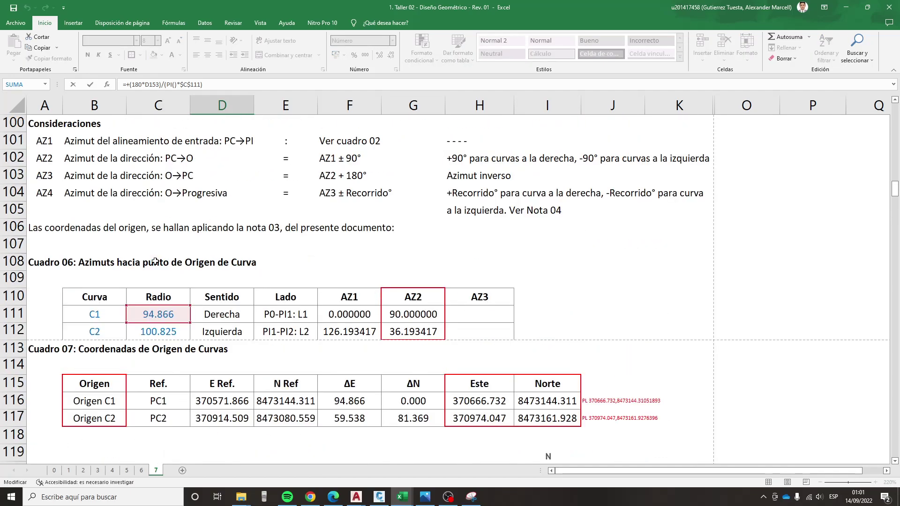
left_click(166, 328)
key("Return")
- Point C2's S° formula at C2's radius, giving 11.365391
scroll(227, 318, "down", 1)
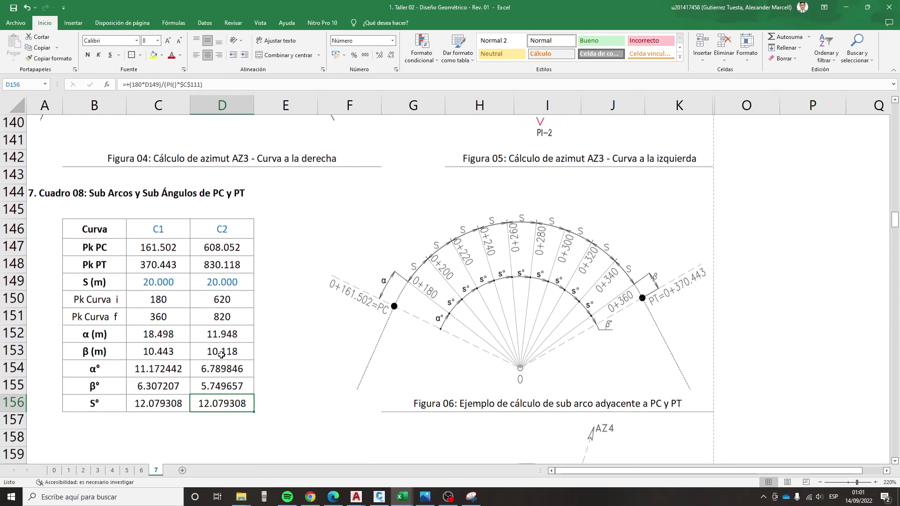
key("F2")
key("Escape")
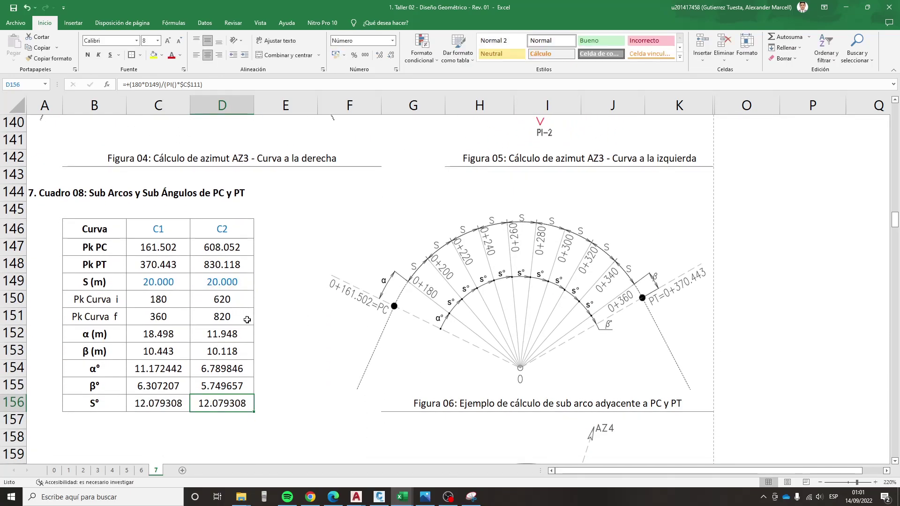
key("F2")
scroll(222, 305, "up", 10)
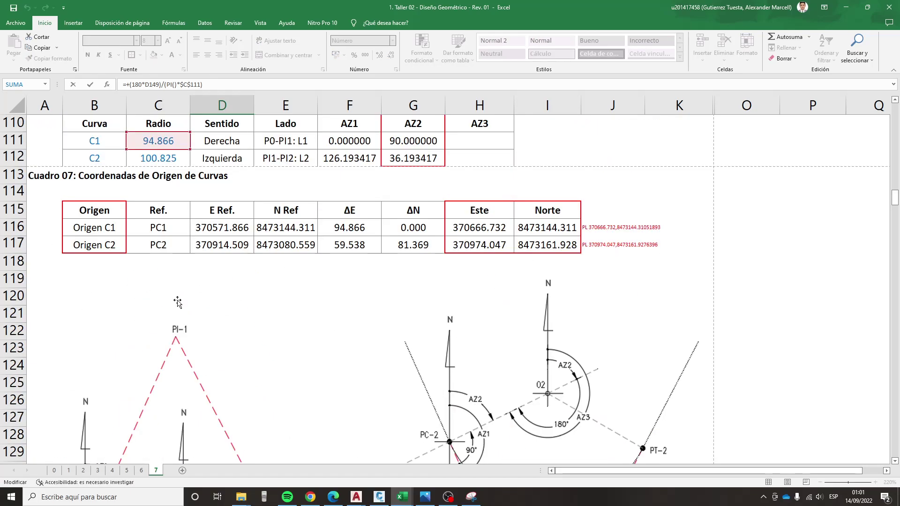
scroll(171, 302, "up", 3)
scroll(168, 265, "down", 1)
left_click(167, 266)
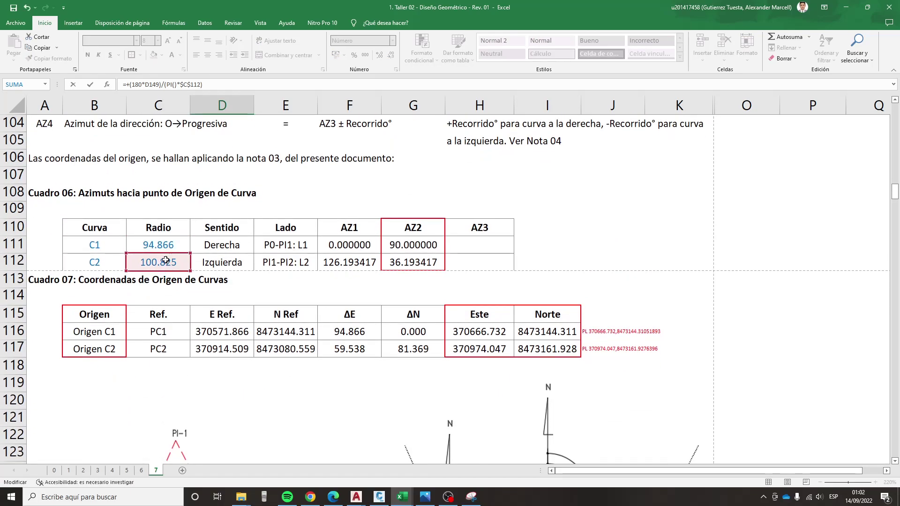
key("Return")
scroll(186, 281, "down", 1)
- Review the Nota 04 explanation and its AZ4 = AZ3 ± Recorrido° expression above the table
left_click(300, 362)
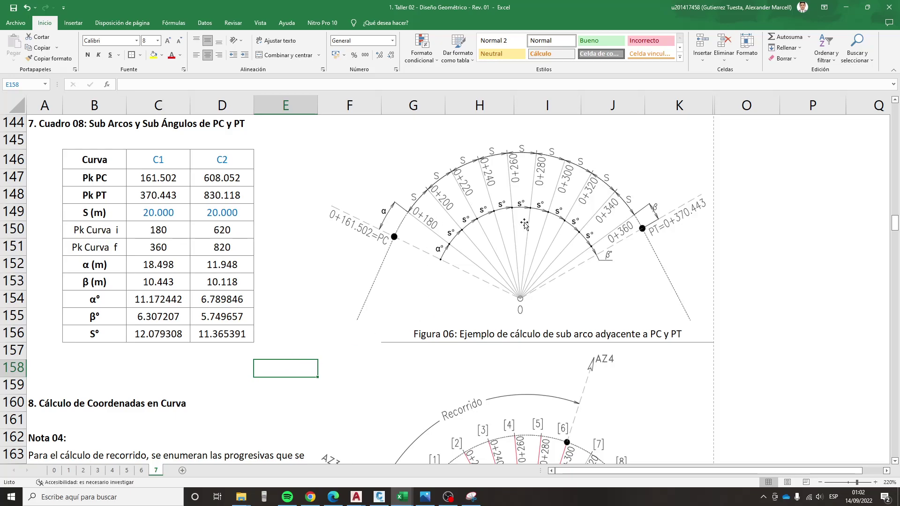
scroll(523, 224, "down", 1)
scroll(523, 224, "up", 3)
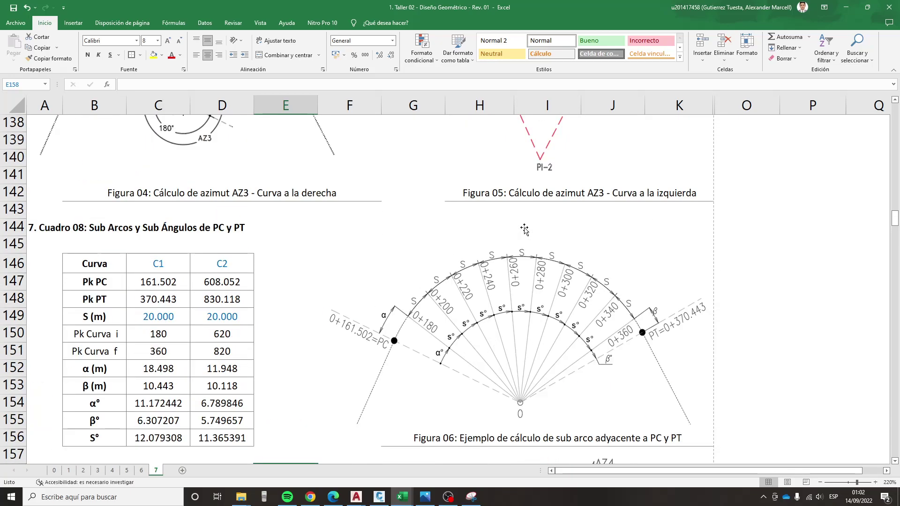
scroll(524, 227, "up", 4)
scroll(523, 230, "down", 10)
scroll(524, 230, "down", 1)
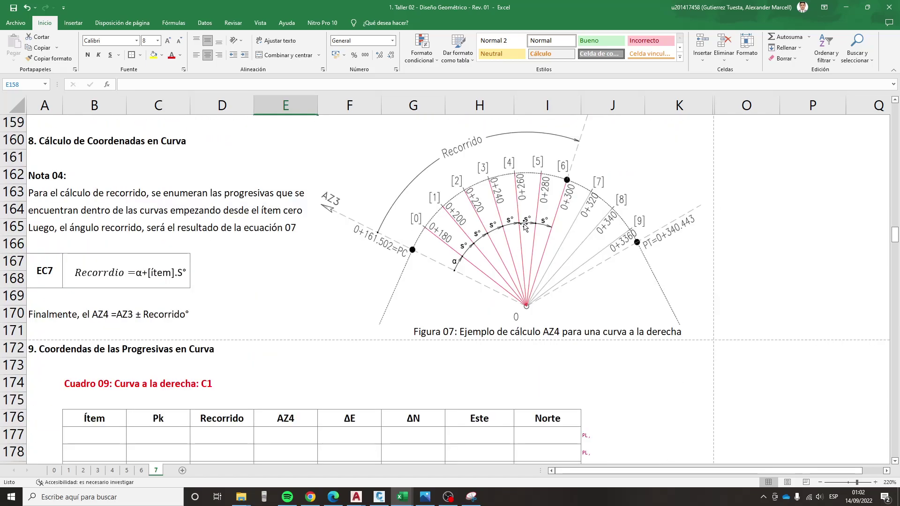
scroll(426, 239, "up", 1)
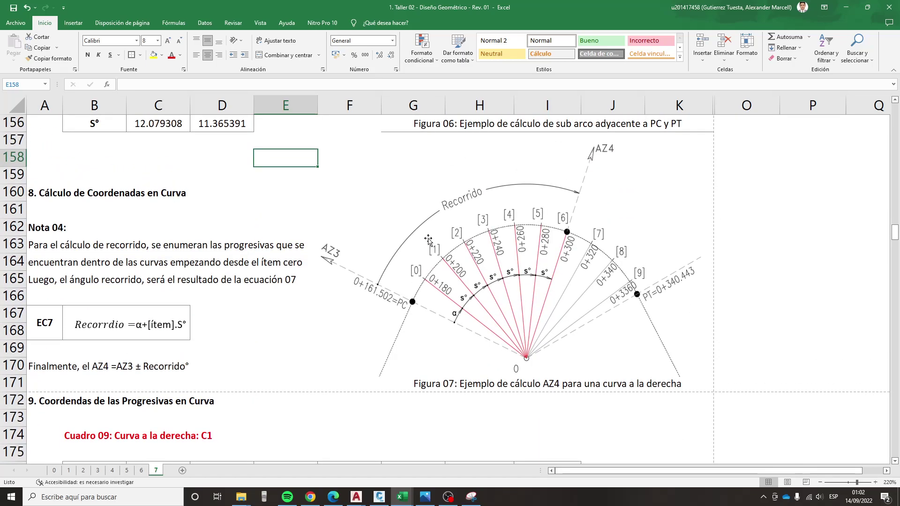
left_click(83, 262)
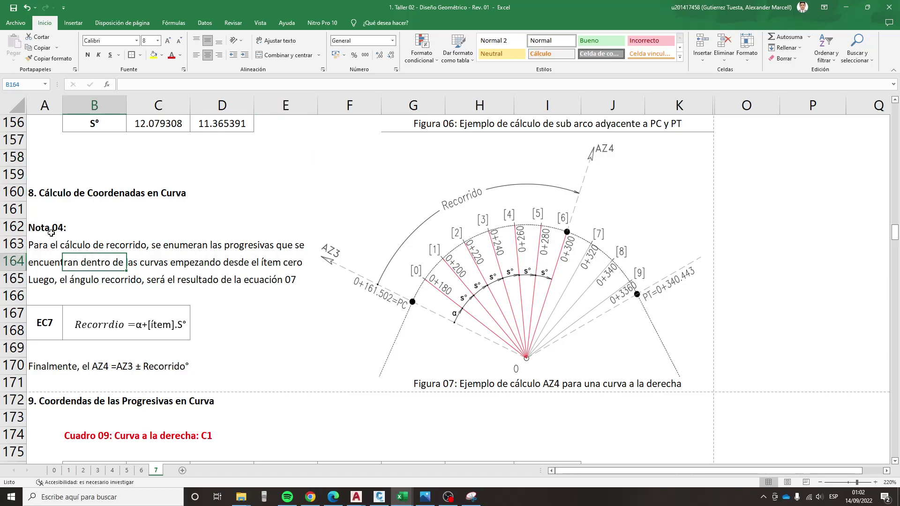
left_click_drag(29, 243, 299, 246)
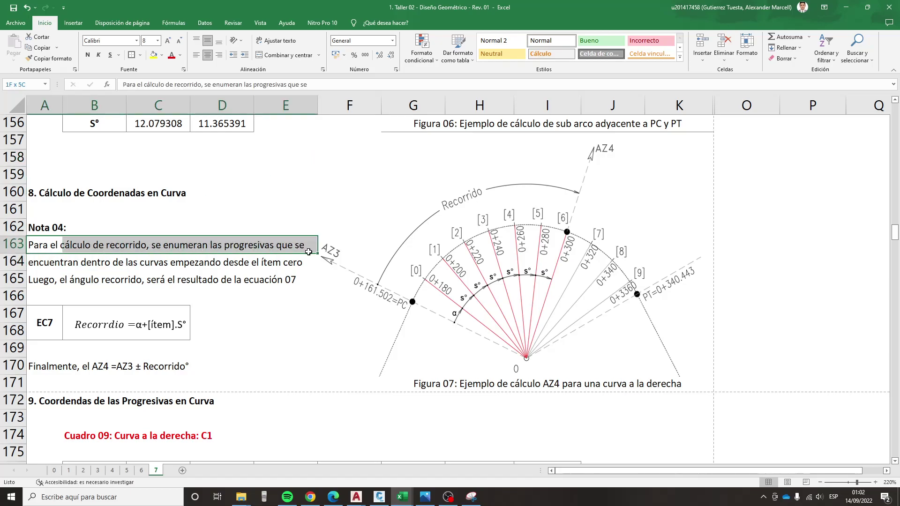
left_click_drag(299, 246, 309, 260)
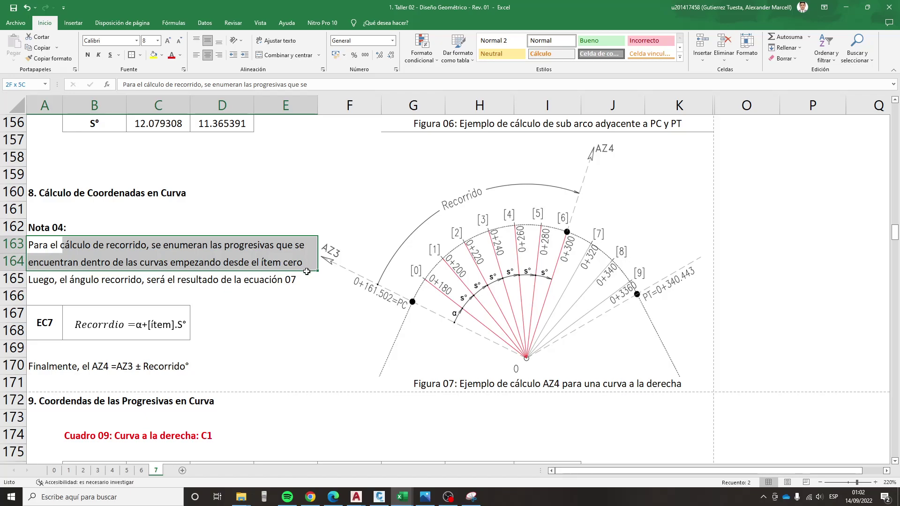
left_click_drag(307, 262, 305, 275)
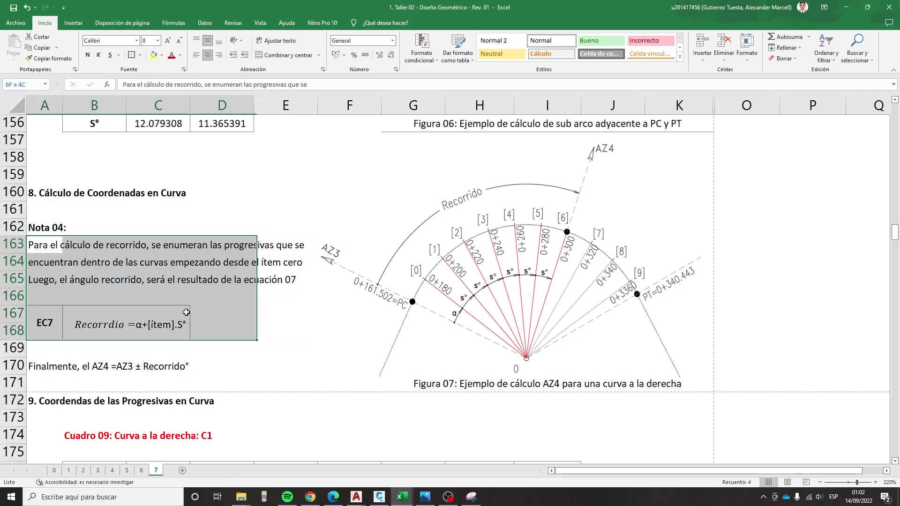
left_click_drag(305, 276, 163, 317)
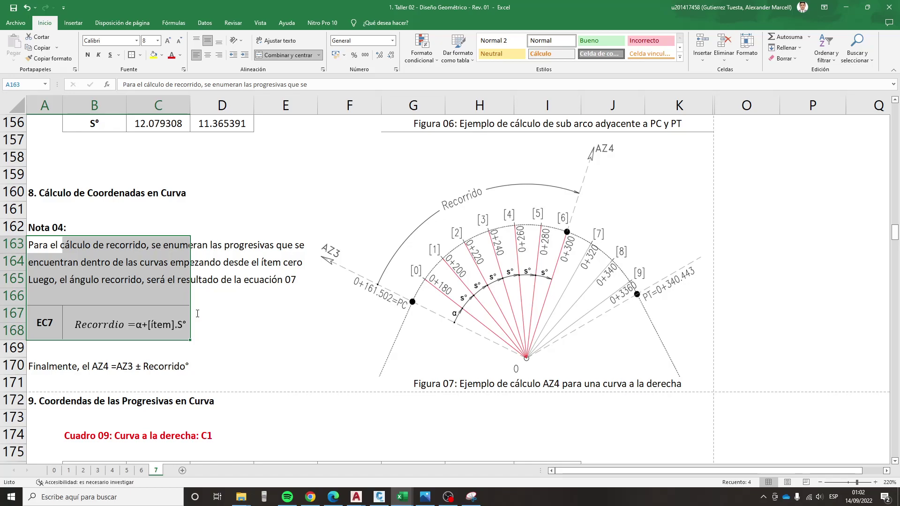
left_click(223, 344)
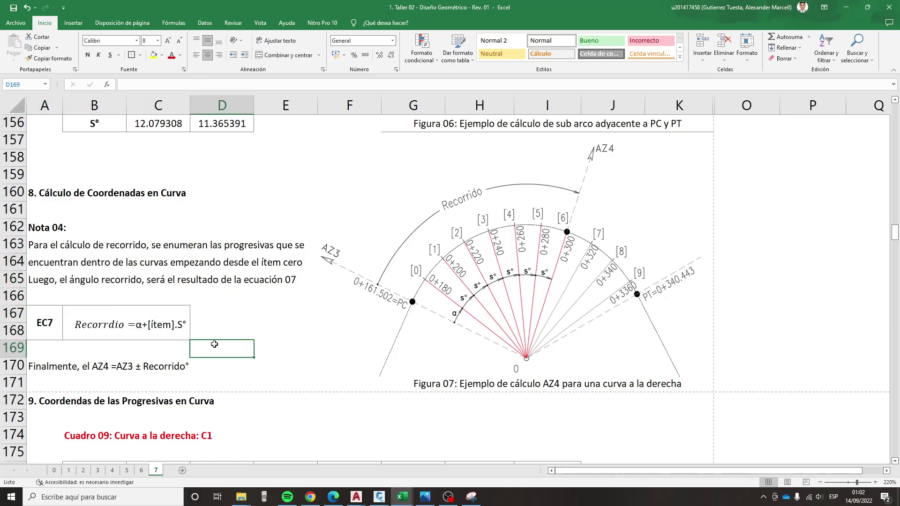
left_click(39, 365)
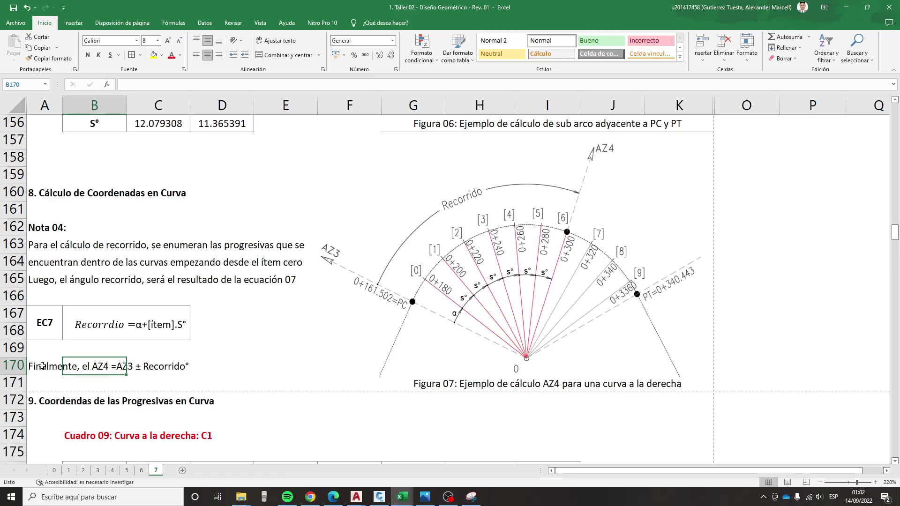
double_click(41, 366)
left_click_drag(92, 366, 204, 370)
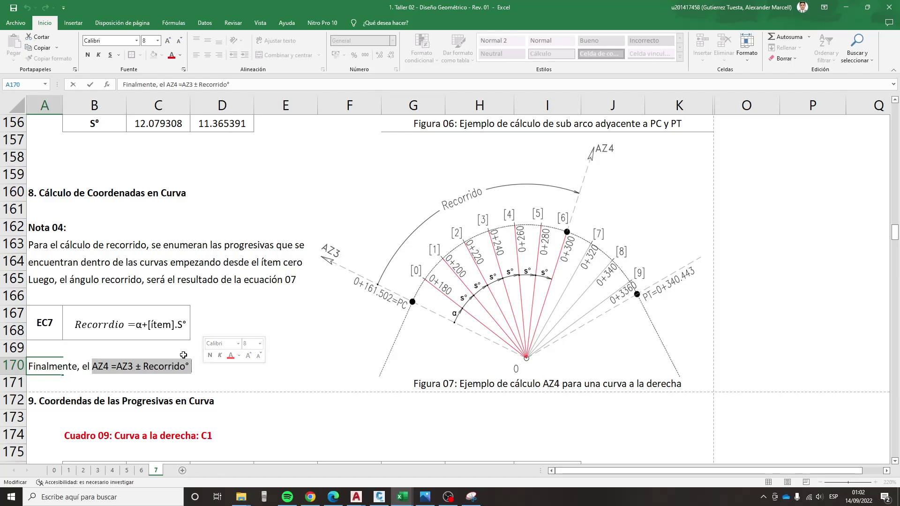
left_click(254, 418)
scroll(258, 417, "down", 3)
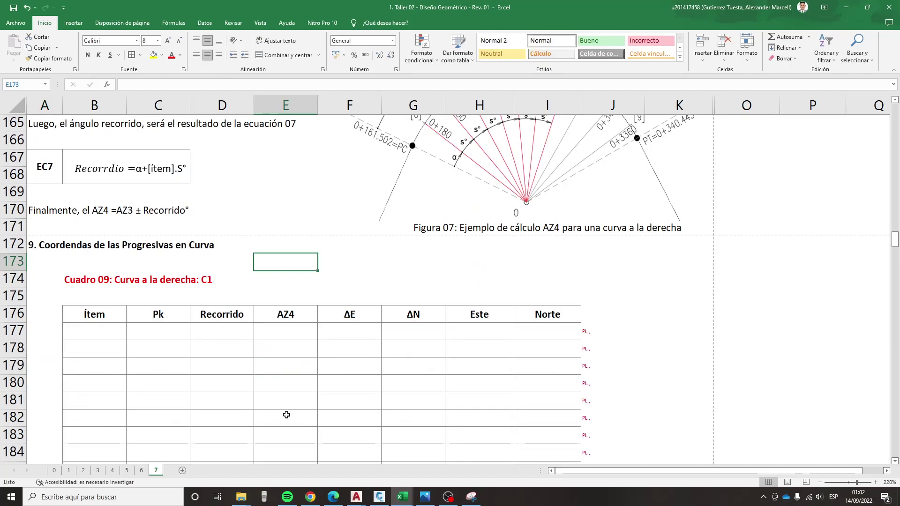
scroll(300, 407, "up", 1)
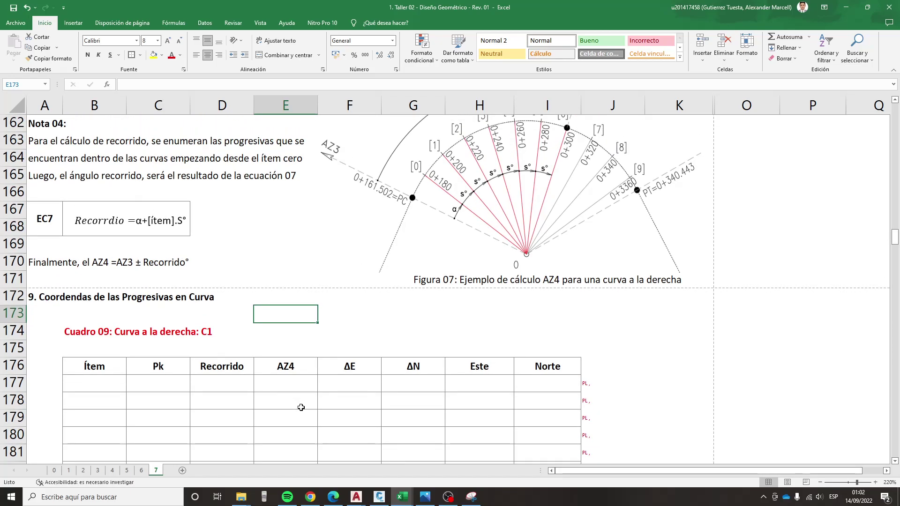
scroll(301, 407, "down", 1)
- Link C177 to C150 so the first Pk reads 180.000, then check C151's formula
left_click(184, 332)
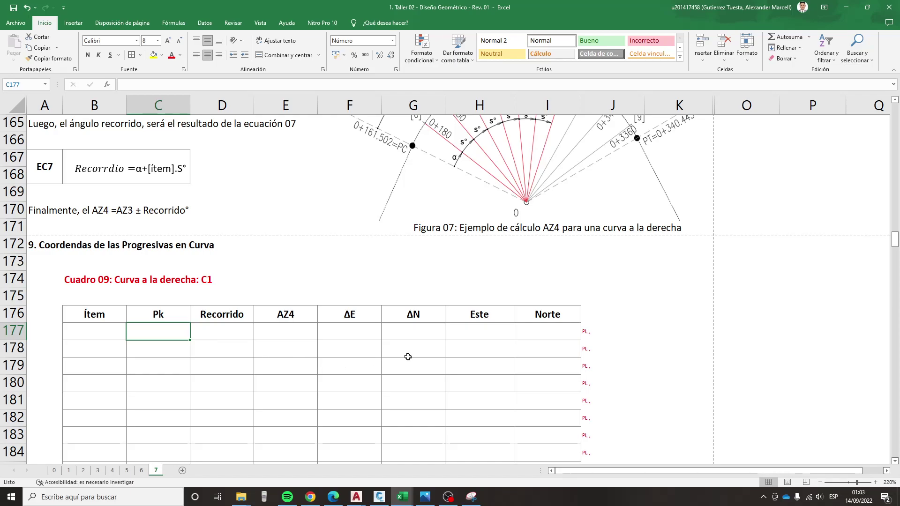
type("+")
scroll(235, 331, "up", 3)
scroll(235, 331, "down", 3)
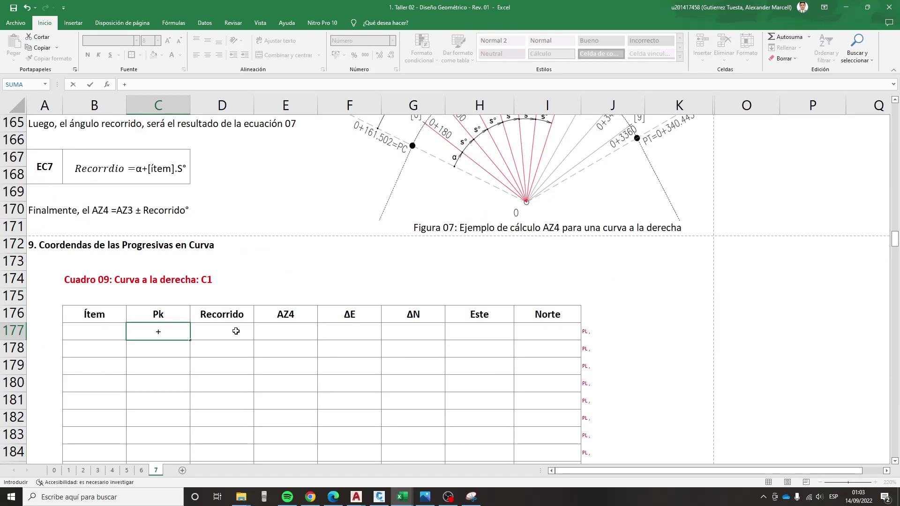
scroll(235, 332, "up", 6)
scroll(178, 323, "up", 2)
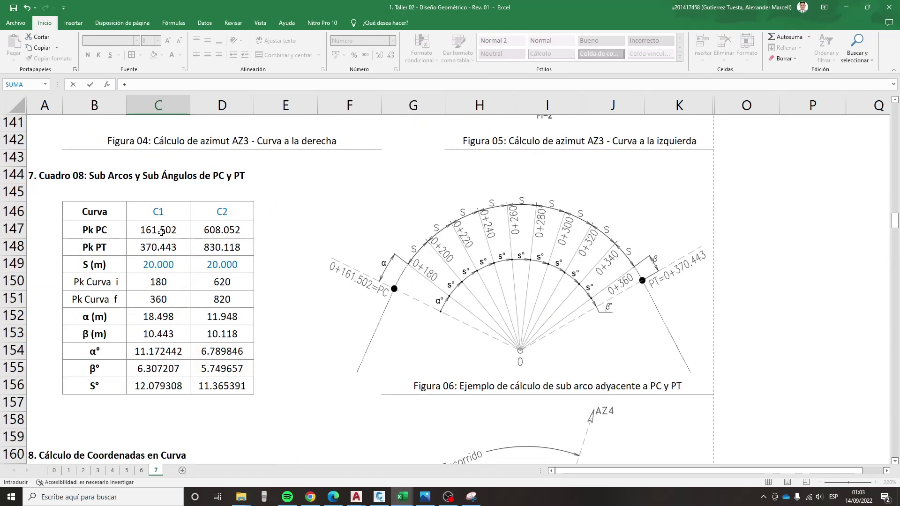
left_click(156, 284)
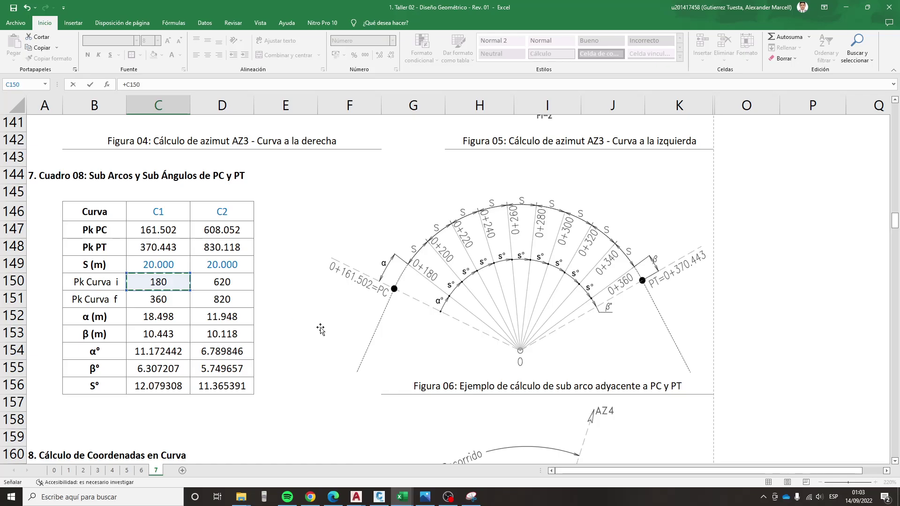
key("Return")
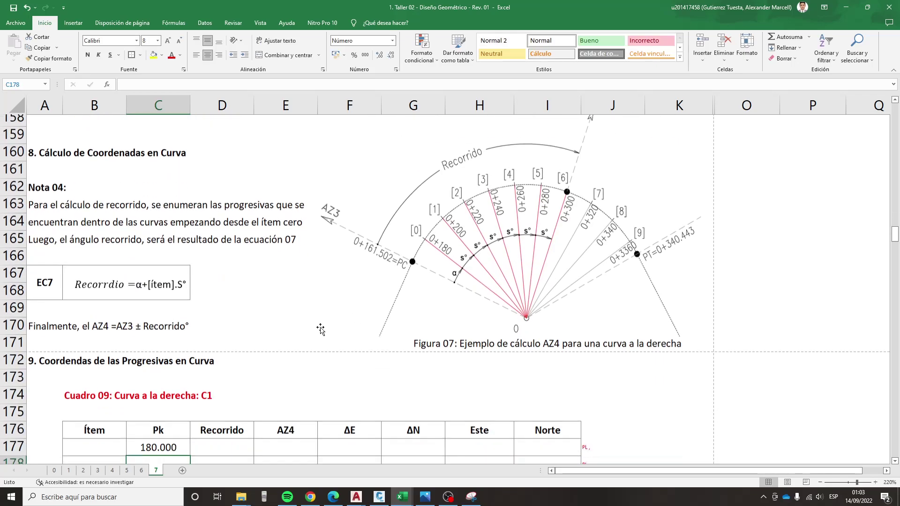
scroll(259, 328, "down", 2)
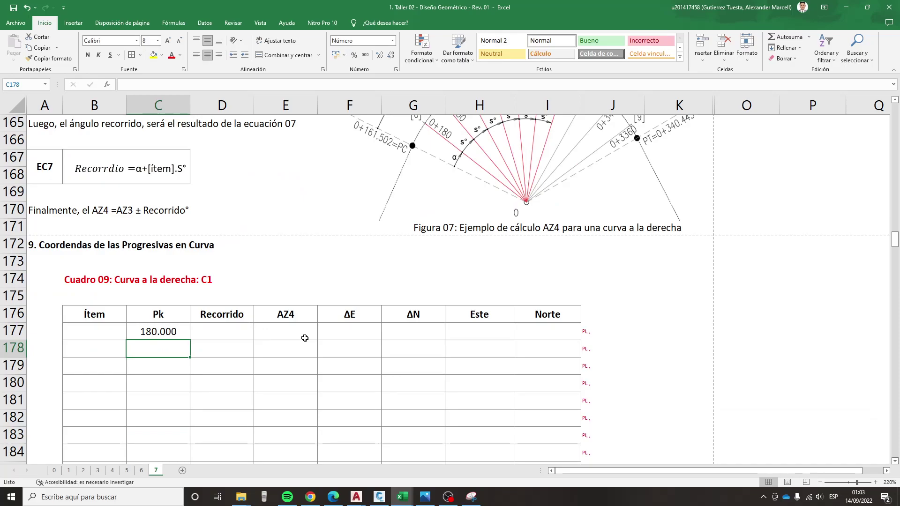
scroll(281, 328, "up", 2)
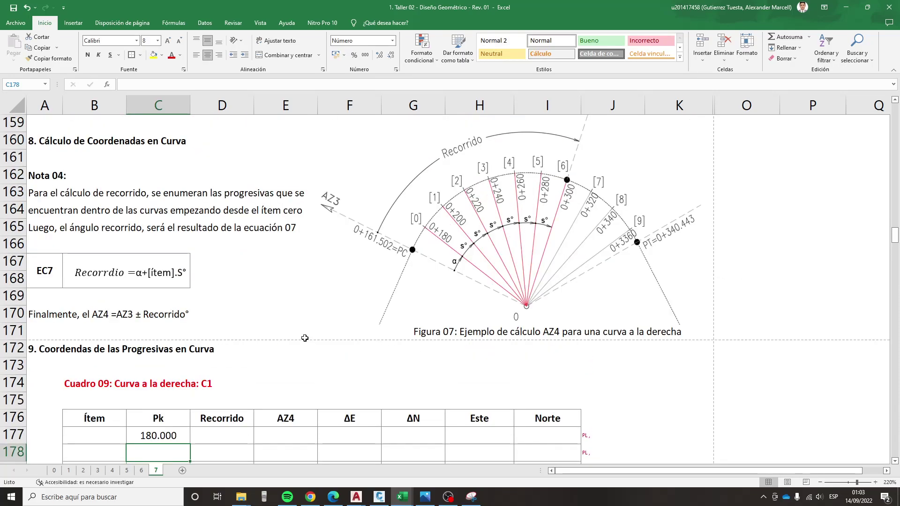
scroll(244, 318, "up", 2)
scroll(211, 310, "up", 2)
scroll(185, 302, "up", 1)
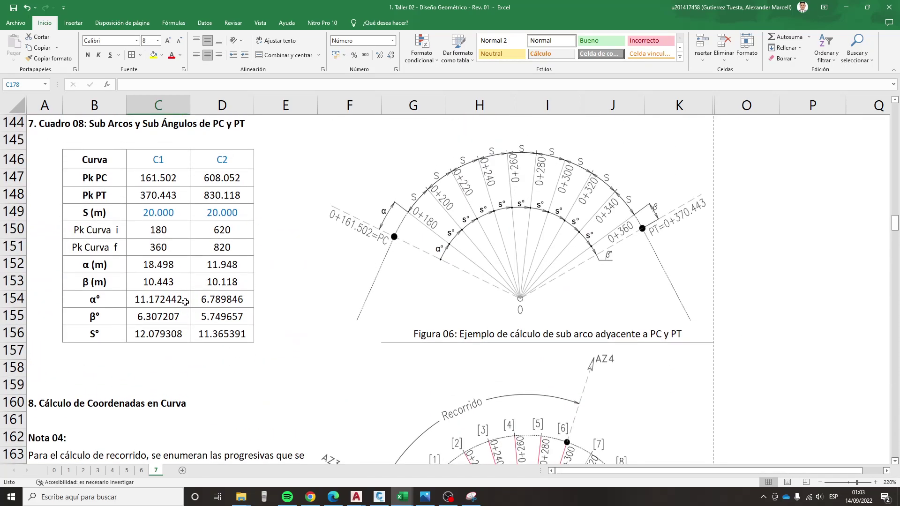
left_click(159, 247)
scroll(187, 299, "down", 3)
scroll(198, 316, "down", 7)
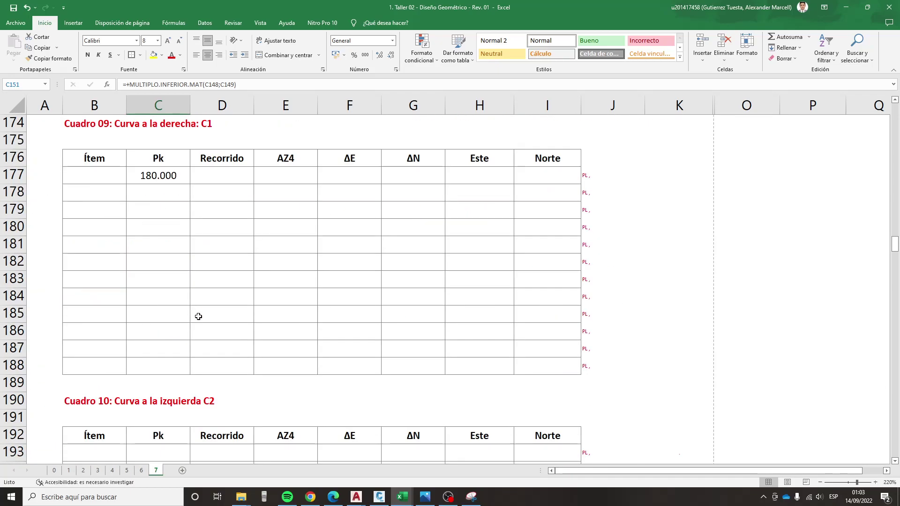
- Enter =C177+20 in C178 and fill the Pk series down to 360.000 in C186
left_click(159, 192)
type("+")
key("Up")
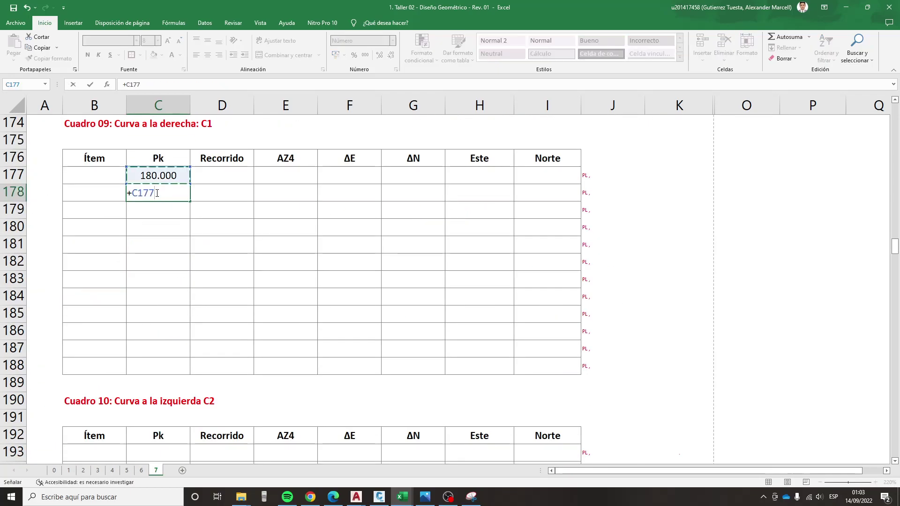
type("20")
key("Return")
left_click(179, 194)
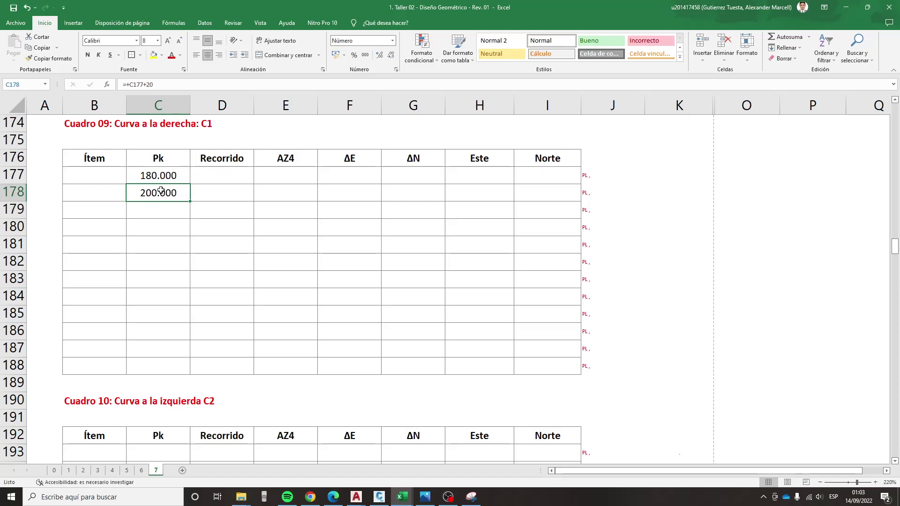
left_click_drag(191, 203, 182, 322)
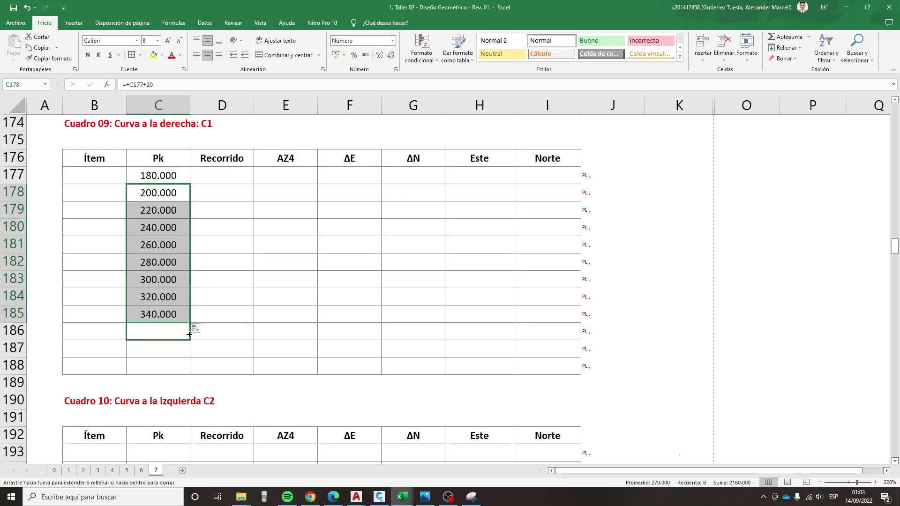
left_click_drag(191, 323, 194, 338)
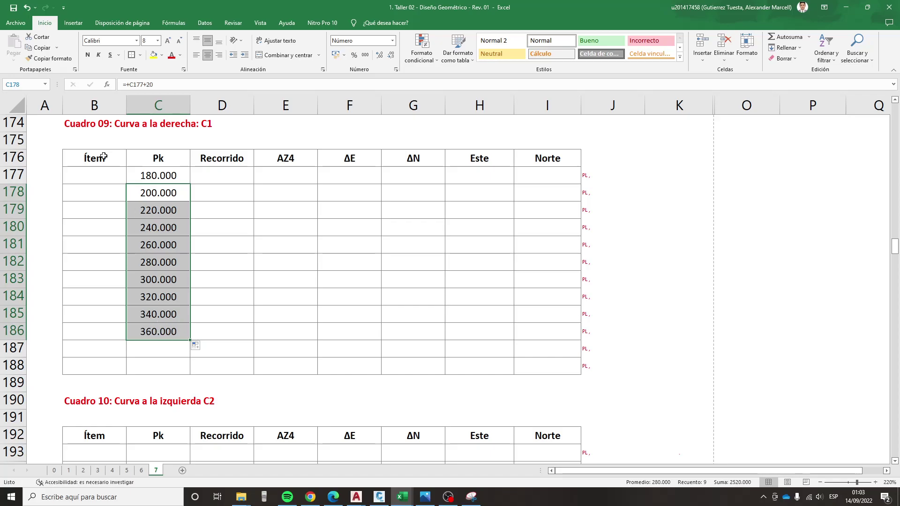
- Number the Ítem column 0 to 9, starting with 0 and 1 in B177:B178
left_click(93, 176)
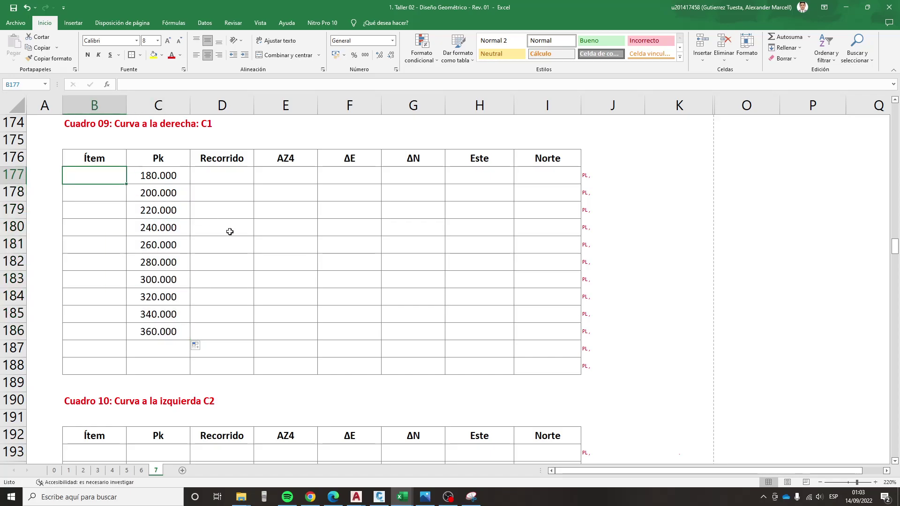
type("0")
key("Return")
type("1")
key("Return")
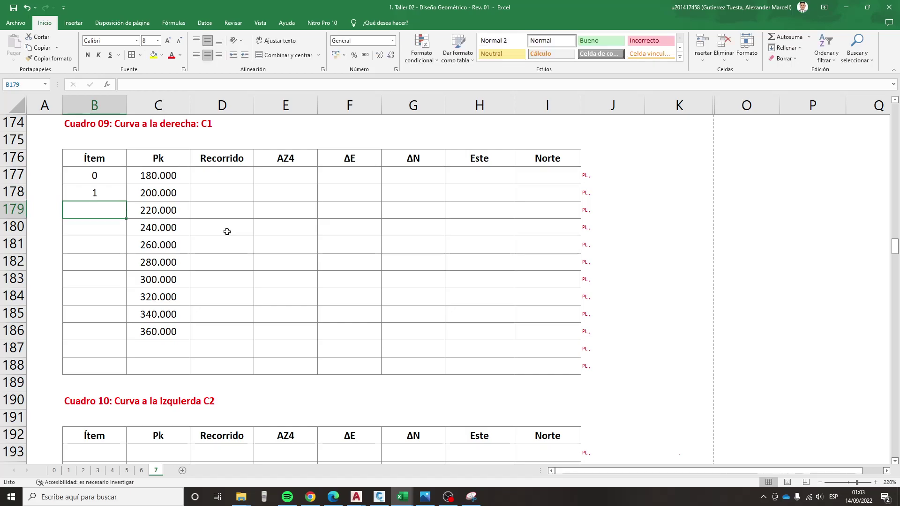
left_click_drag(113, 177, 111, 339)
left_click(107, 349)
- Fill the two spare rows B187:I188 with dashes, then bring up the AutoCAD drawing
type("0")
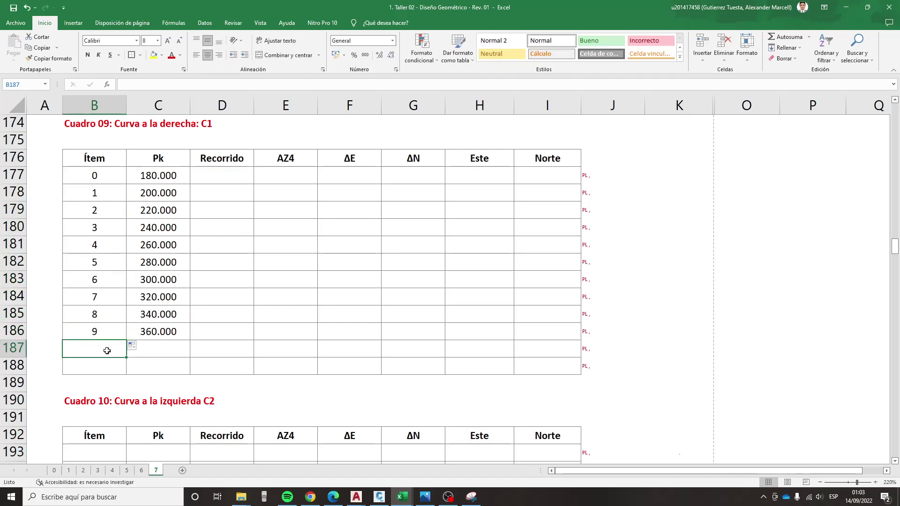
key("Return")
left_click(107, 350)
left_click_drag(103, 351, 524, 364)
key("ctrl+v")
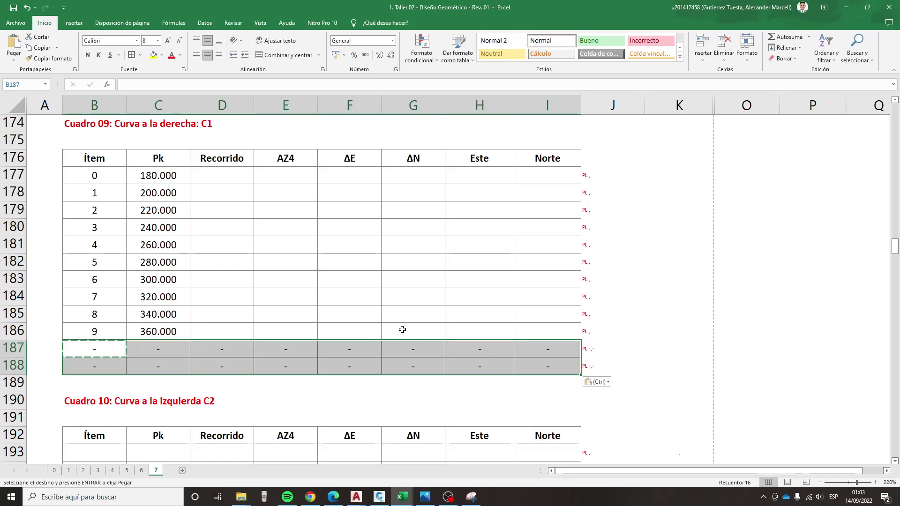
left_click(384, 312)
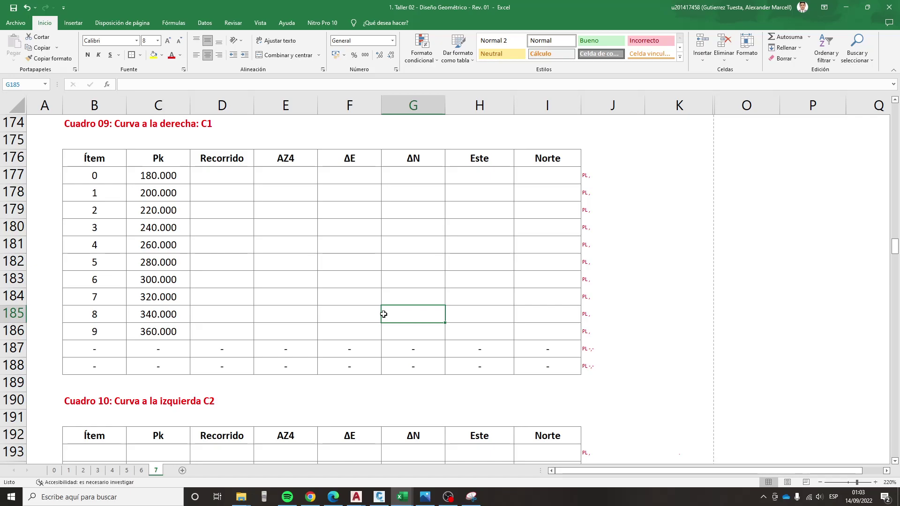
scroll(360, 317, "up", 1)
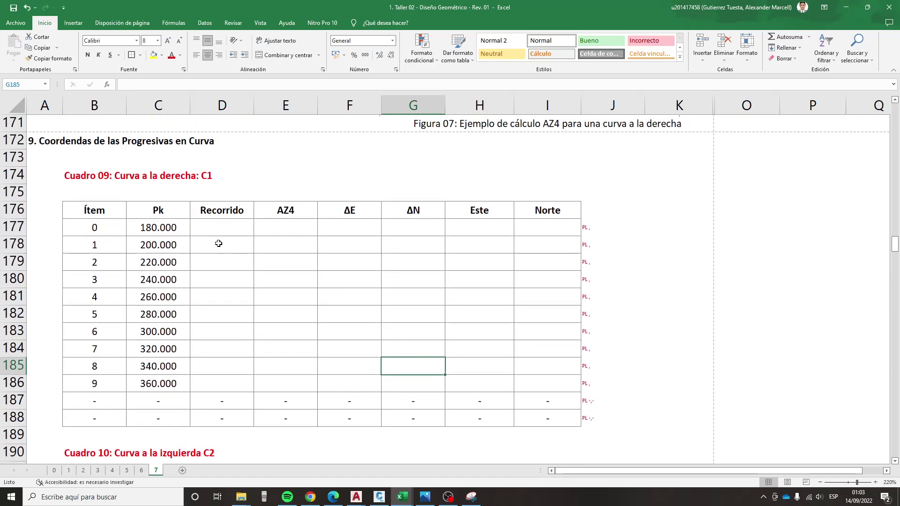
left_click(220, 228)
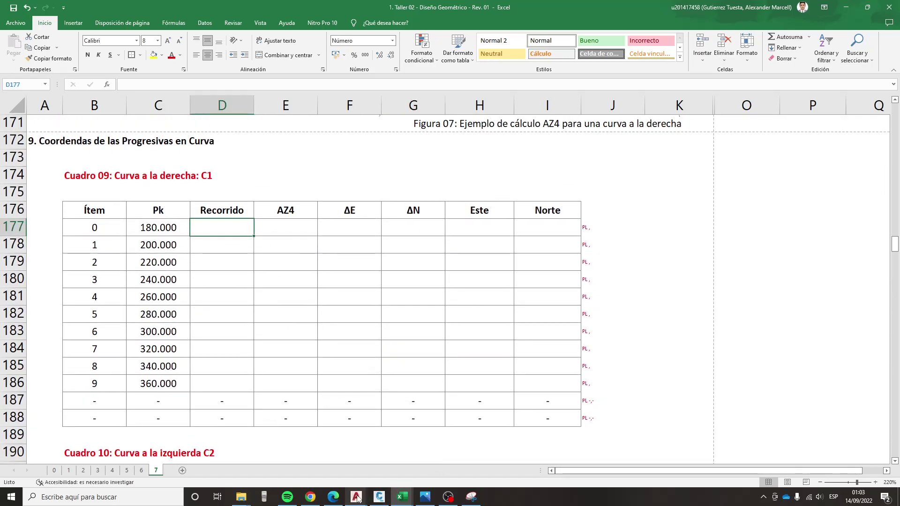
left_click(398, 465)
- Center the Recorrido curve diagram and select its station label, AZ3/AZ4 leaders and annotations
scroll(439, 359, "down", 2)
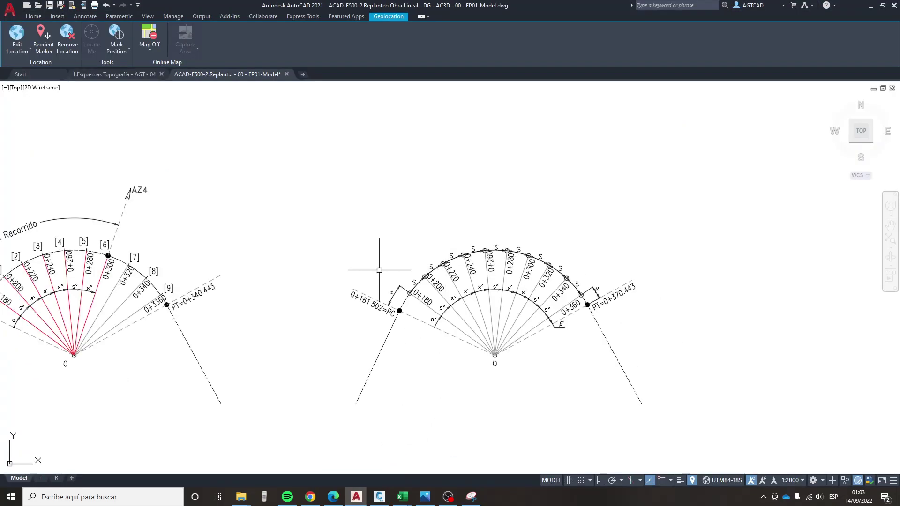
scroll(397, 231, "up", 3)
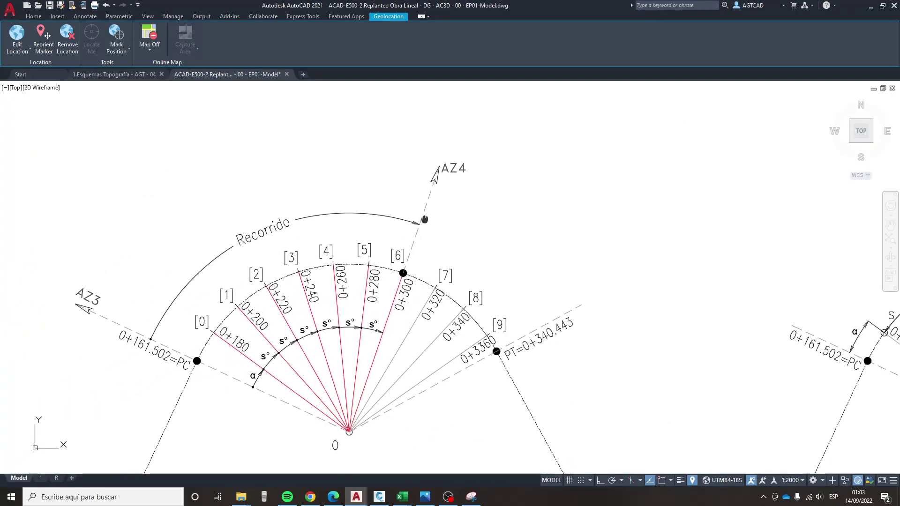
left_click_drag(397, 230, 450, 198)
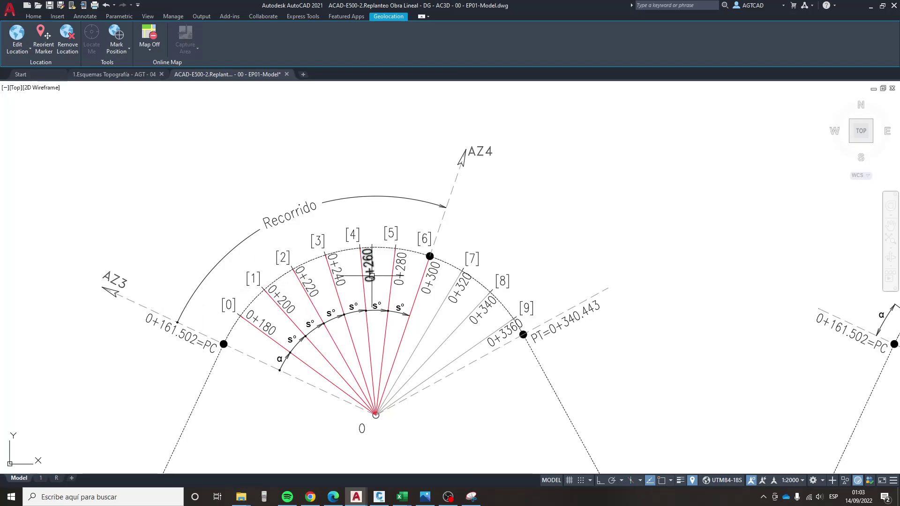
left_click(435, 272)
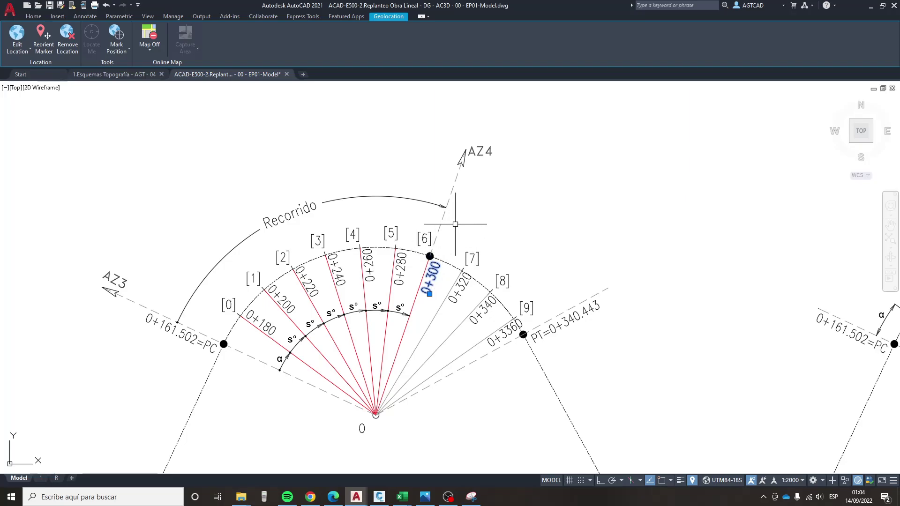
left_click(499, 177)
left_click(424, 134)
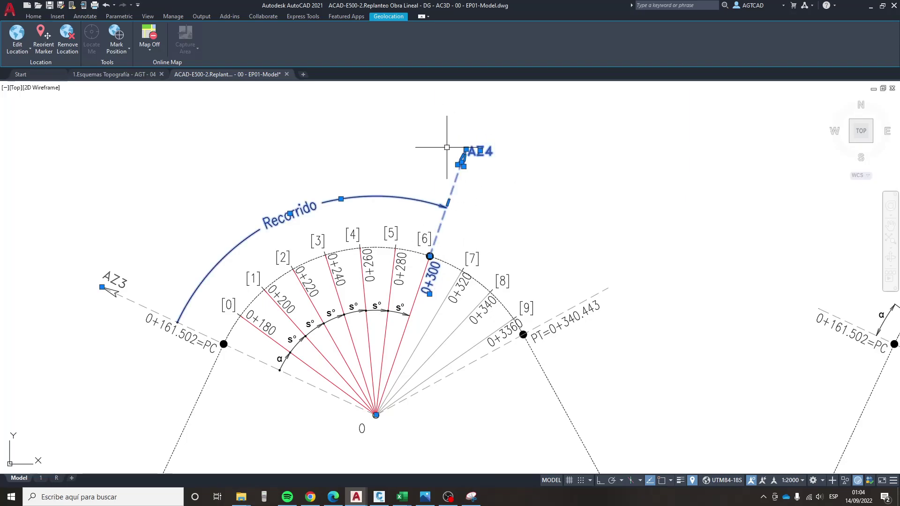
key("Escape")
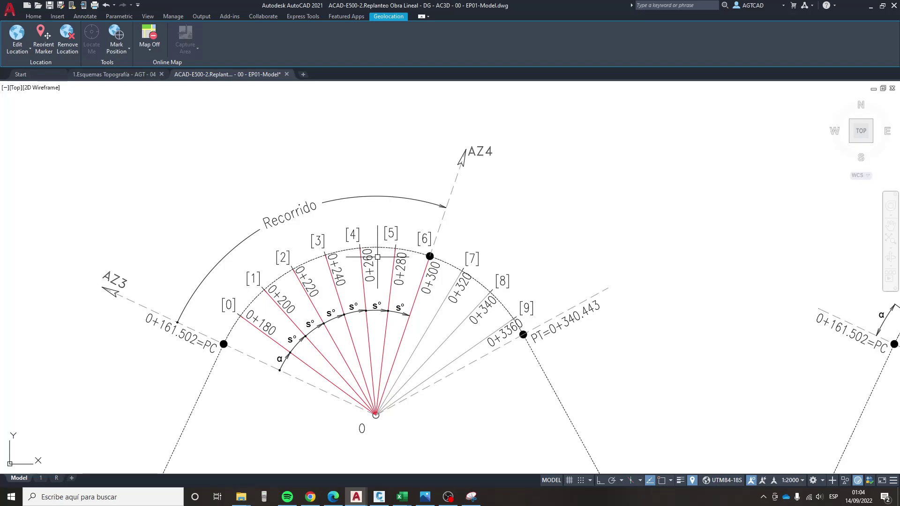
left_click(151, 299)
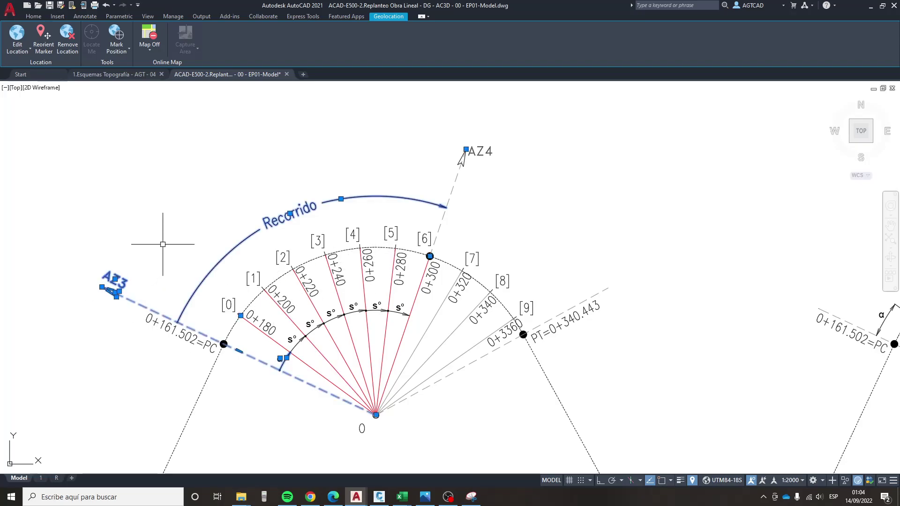
key("Escape")
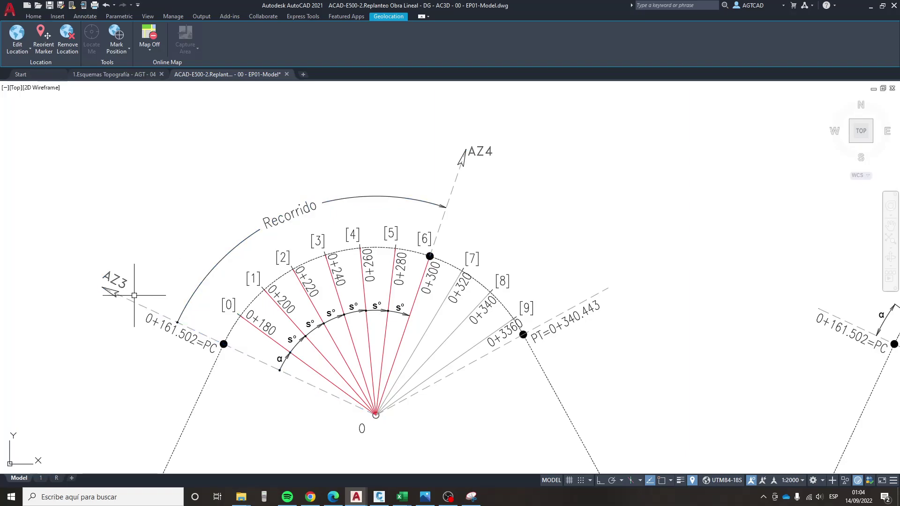
left_click(128, 297)
- Zoom and pan to show stations [0]–[9], the PT label and the AZ3 line
scroll(128, 297, "up", 4)
scroll(131, 309, "up", 3)
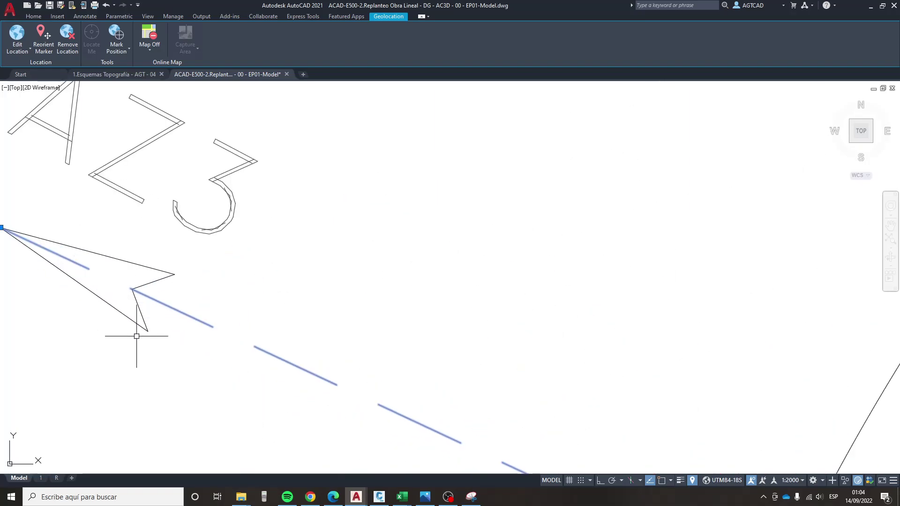
scroll(162, 267, "down", 2)
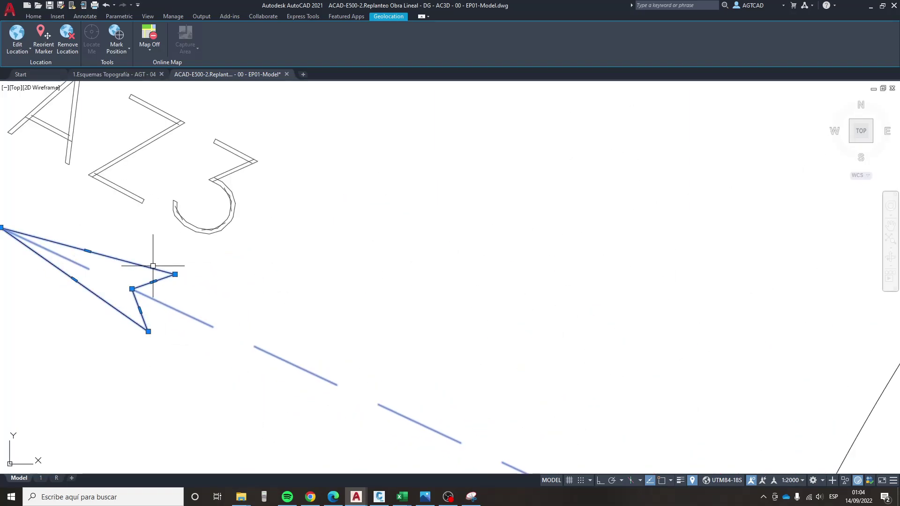
scroll(169, 277, "down", 3)
scroll(224, 314, "down", 2)
scroll(281, 356, "up", 2)
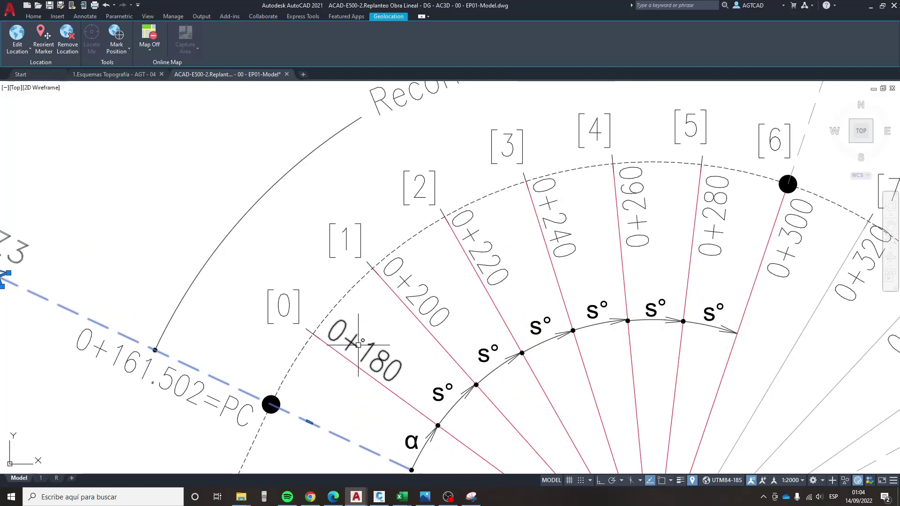
scroll(303, 370, "up", 1)
scroll(303, 371, "up", 2)
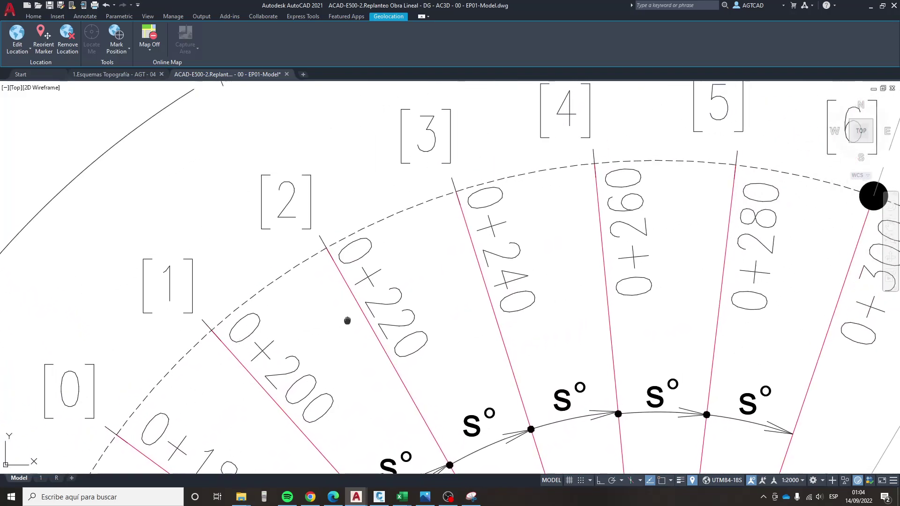
mouse_move(347, 318)
left_mouse_down()
mouse_move(264, 359)
mouse_move(245, 327)
left_mouse_up()
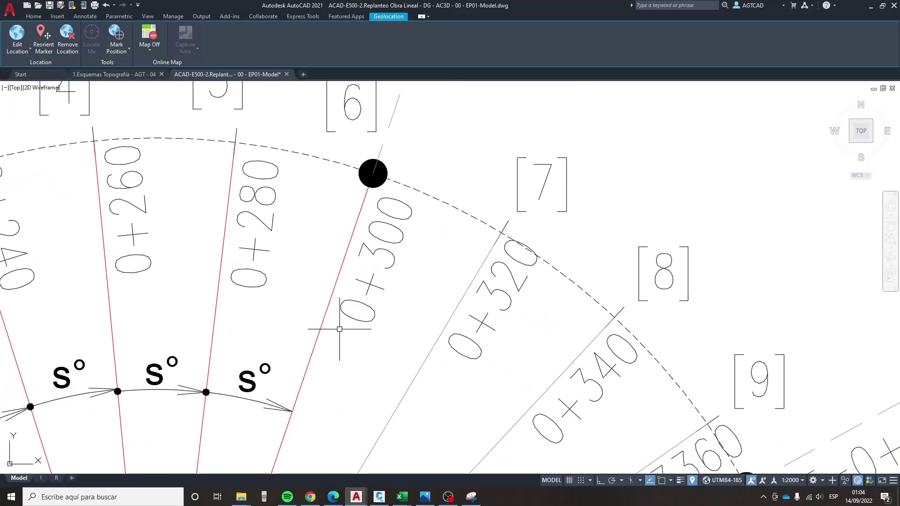
scroll(352, 328, "down", 4)
left_click_drag(358, 316, 441, 294)
scroll(219, 324, "up", 2)
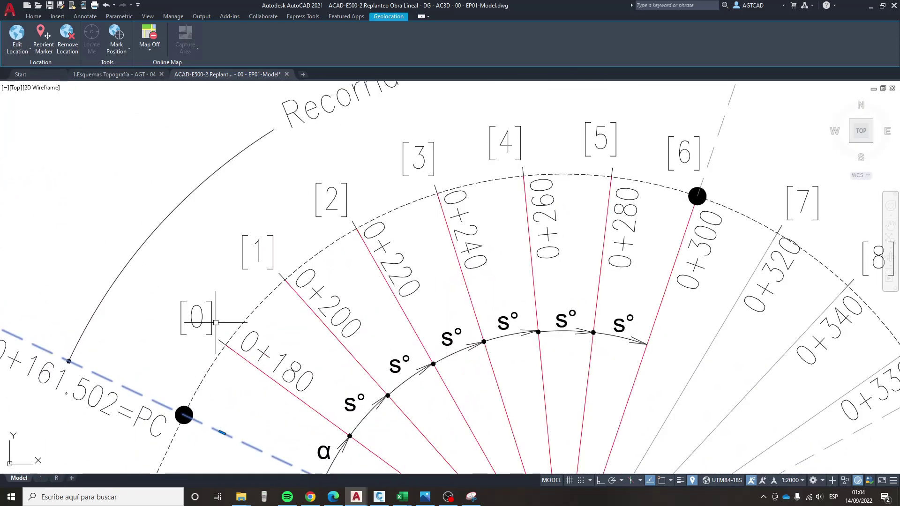
scroll(222, 326, "up", 2)
scroll(202, 323, "down", 2)
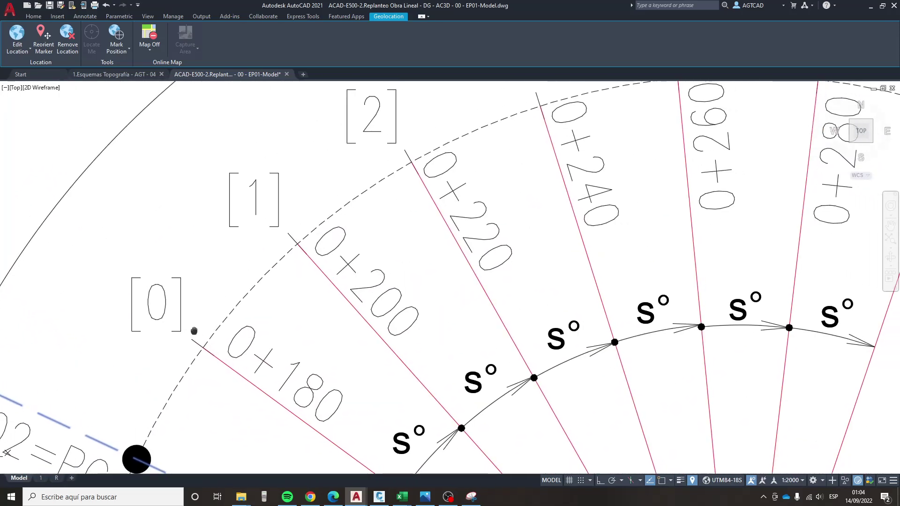
left_click_drag(235, 284, 5, 328)
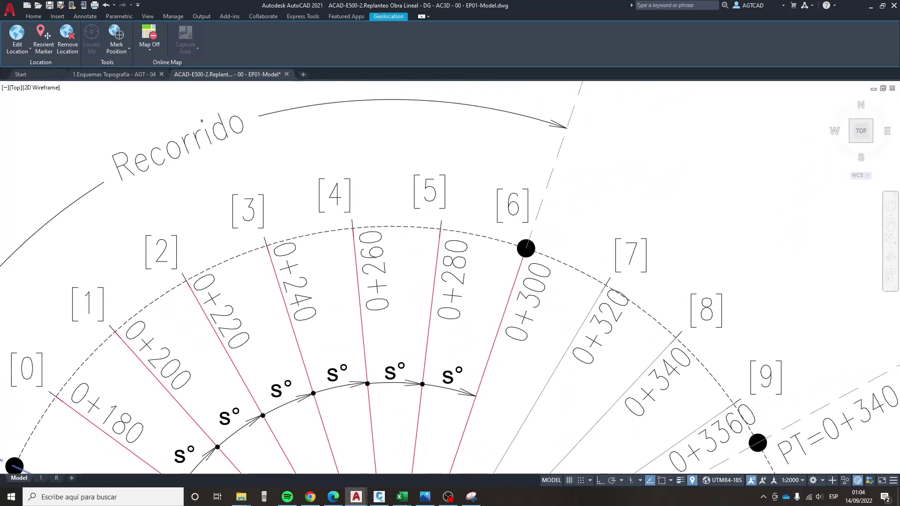
scroll(313, 222, "down", 2)
left_click_drag(313, 222, 401, 176)
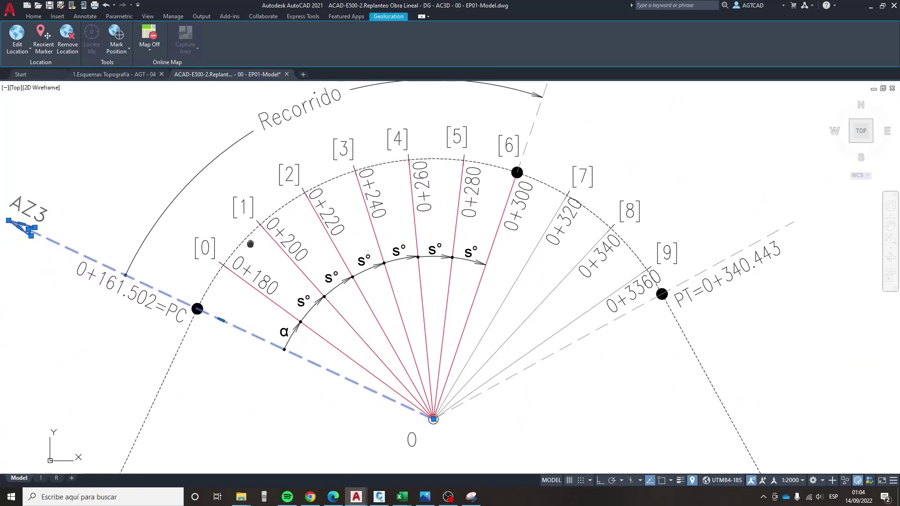
left_click_drag(37, 225, 147, 218)
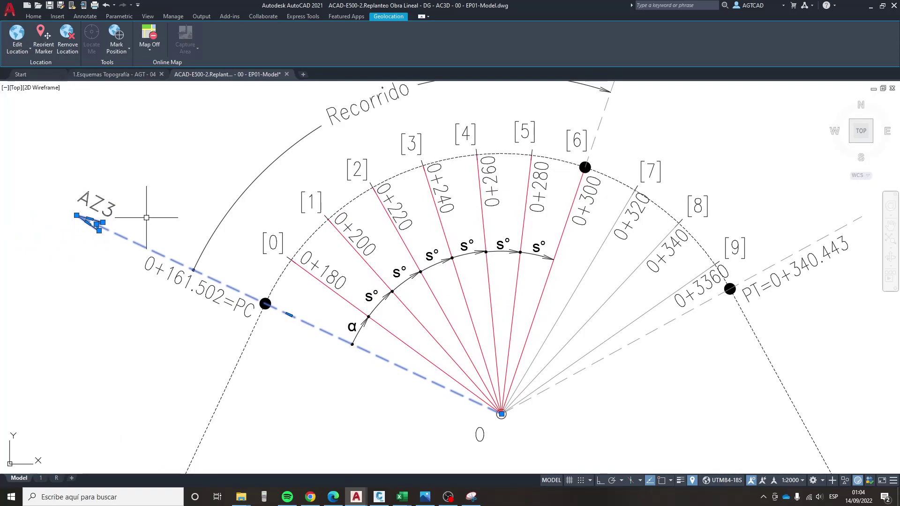
- Start rotating the AZ3 line about centre point 0 using a snap, then return to Excel
key("Escape")
scroll(218, 246, "down", 2)
scroll(476, 211, "up", 3)
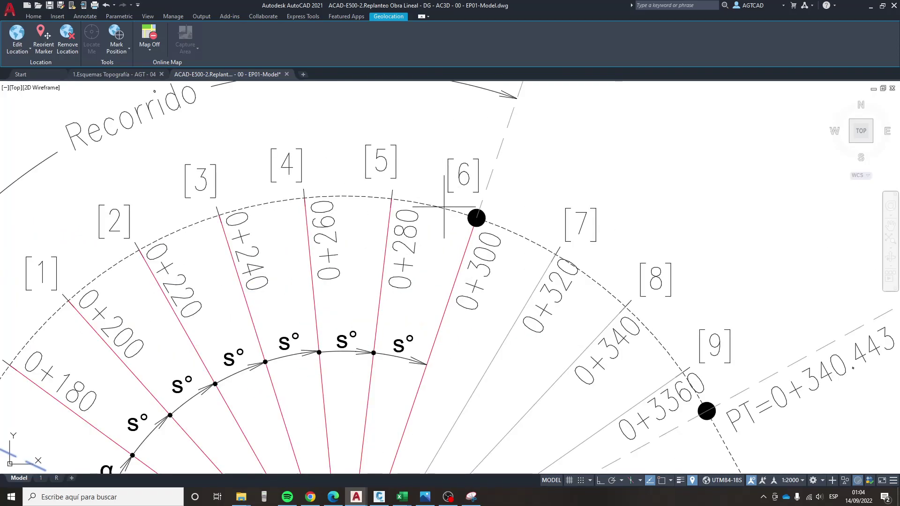
scroll(476, 188, "up", 3)
scroll(490, 235, "down", 3)
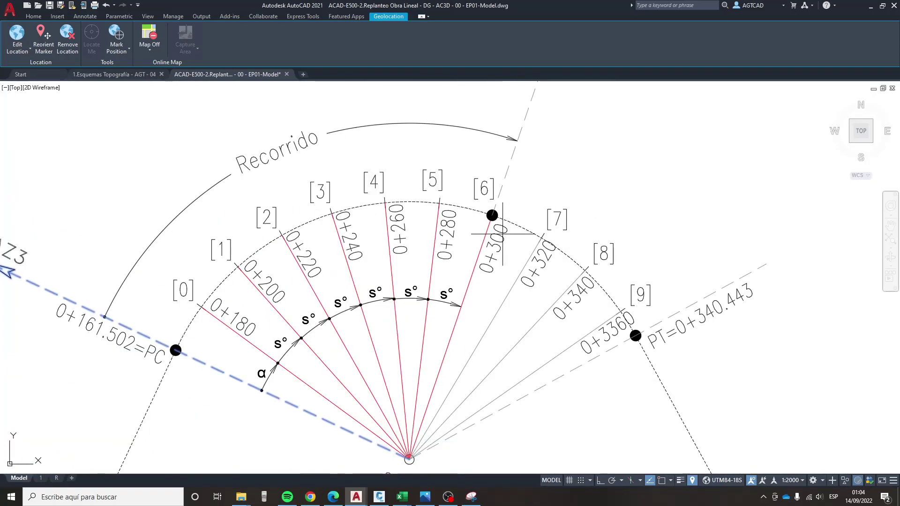
scroll(489, 200, "up", 3)
scroll(438, 180, "down", 4)
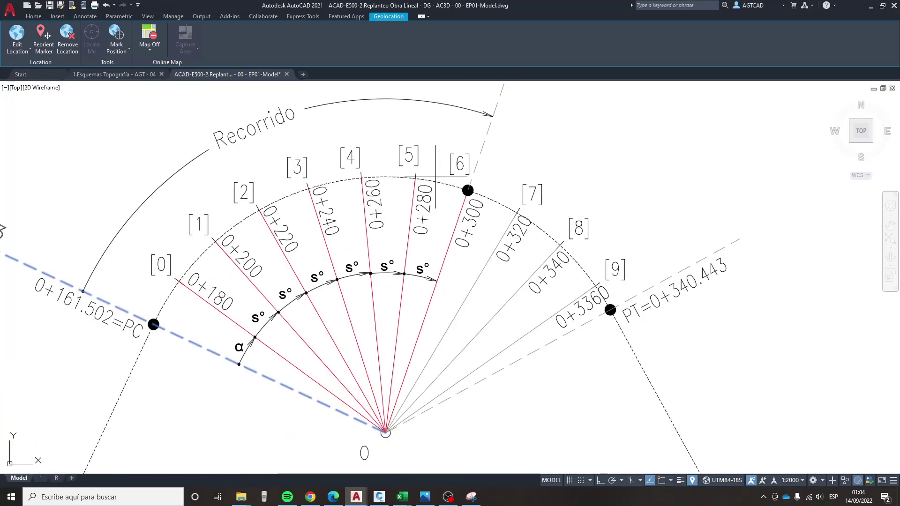
scroll(359, 220, "down", 2)
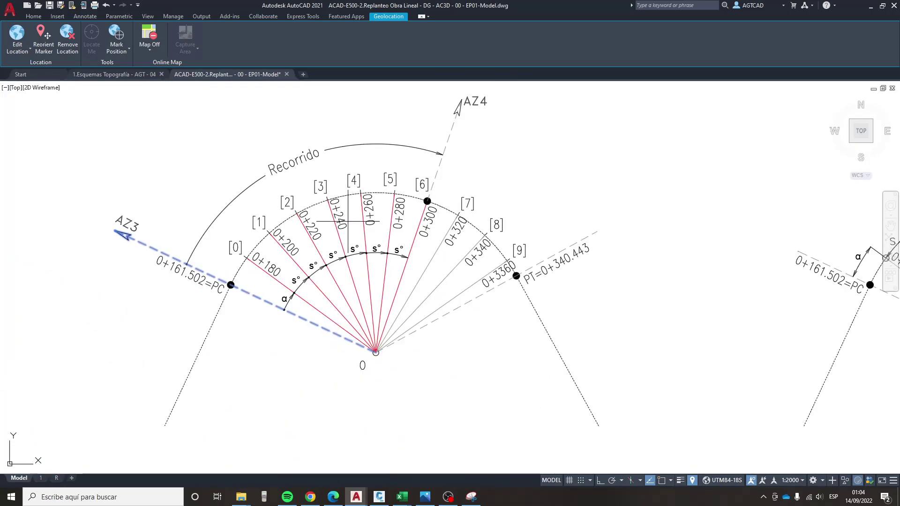
right_click(417, 125, "shift")
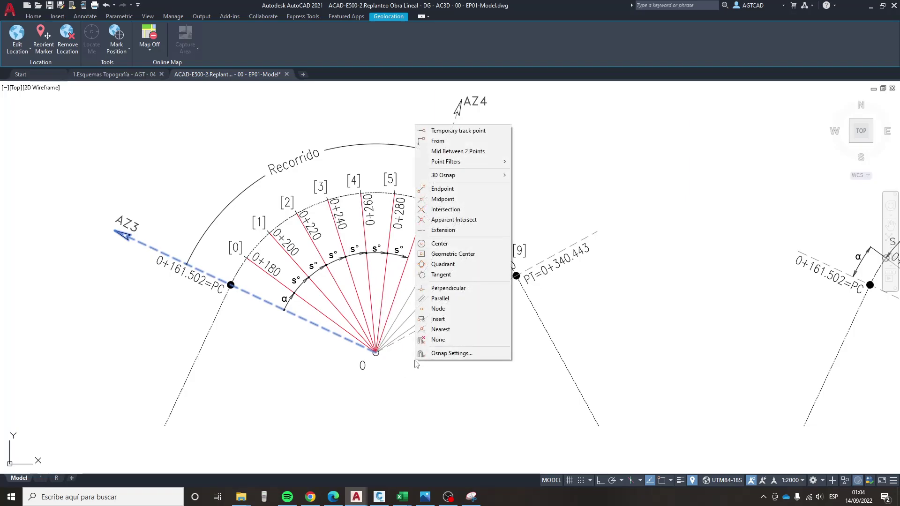
left_click(449, 243)
left_click(376, 352)
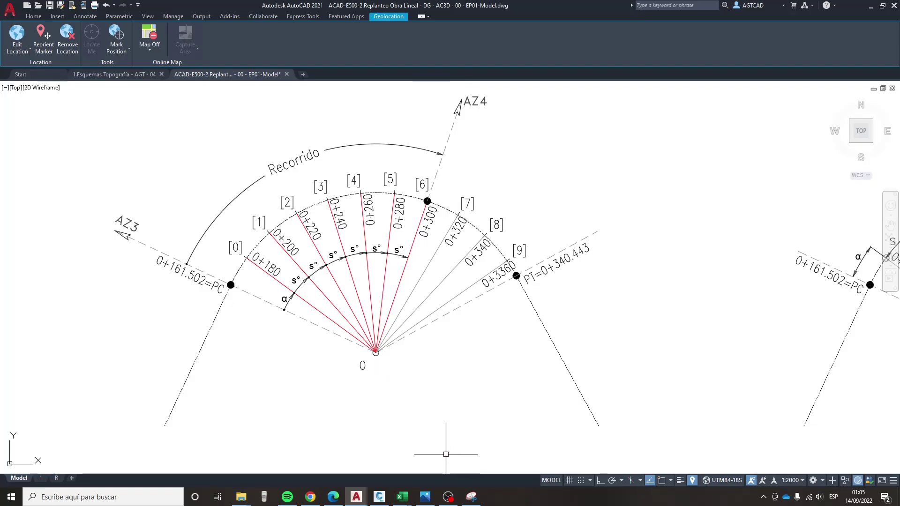
mouse_move(401, 497)
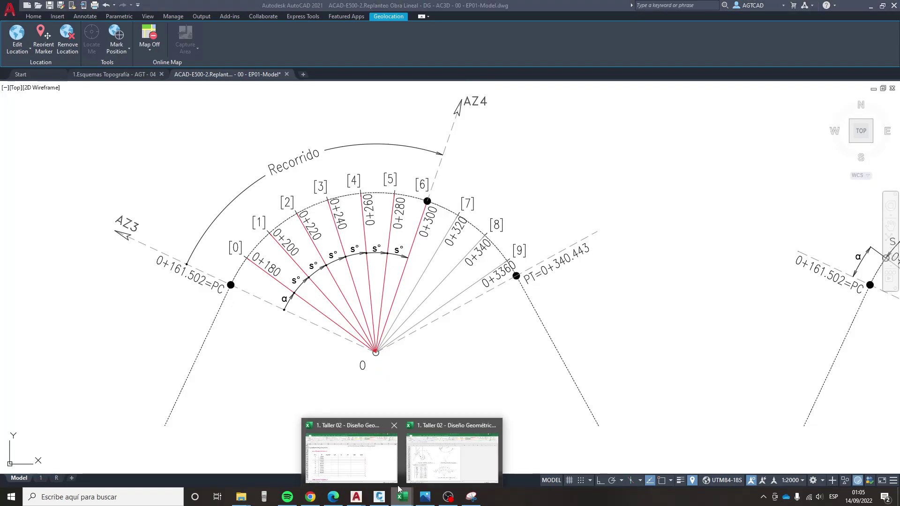
left_click(356, 462)
- Enter =+$C$154+B177*$C$156 in D177, giving Recorrido 11.172442 for item 0
left_click_drag(93, 227, 91, 378)
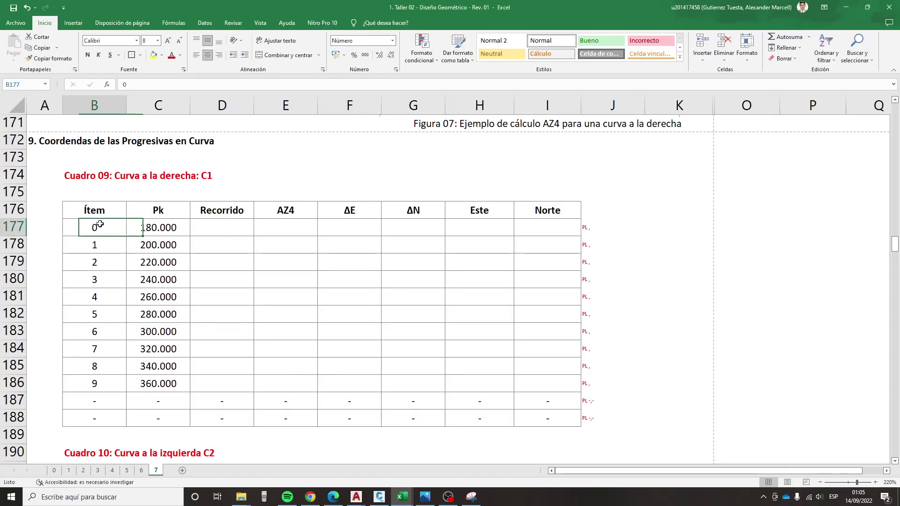
left_click(216, 230)
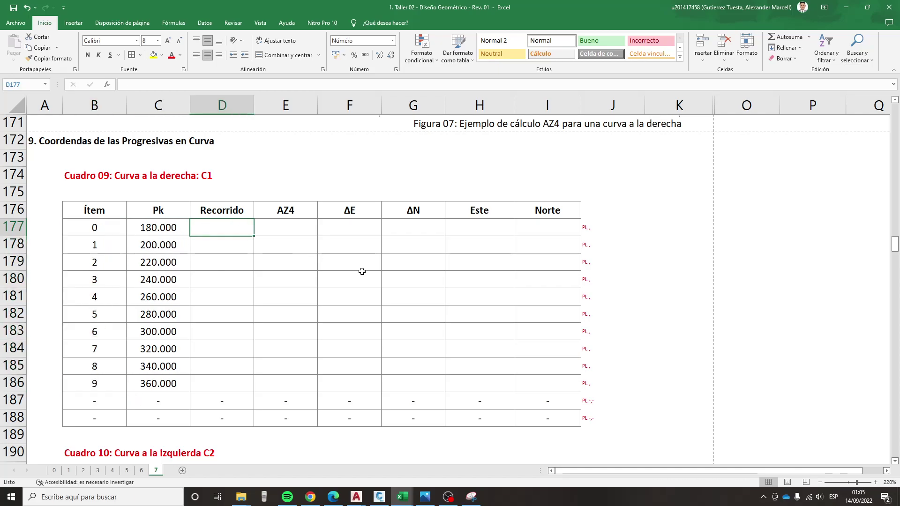
type("+")
scroll(263, 272, "up", 2)
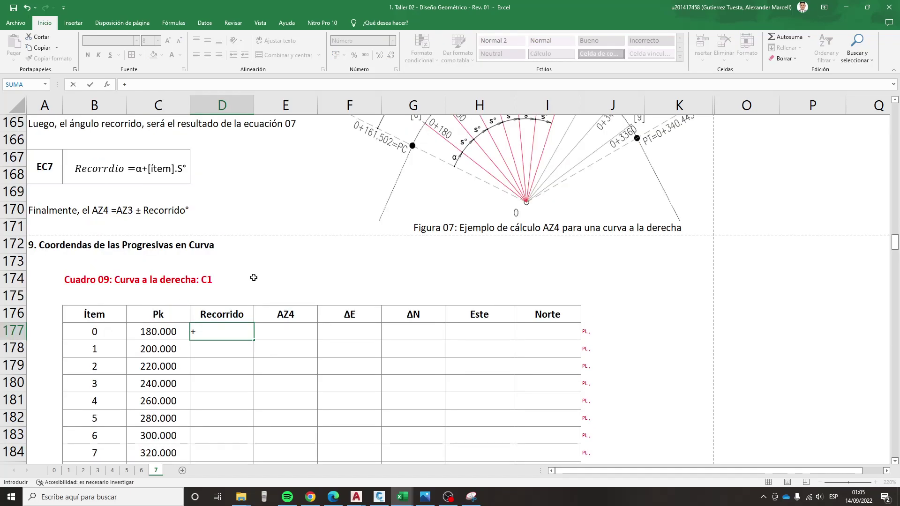
scroll(253, 279, "up", 6)
scroll(176, 258, "up", 1)
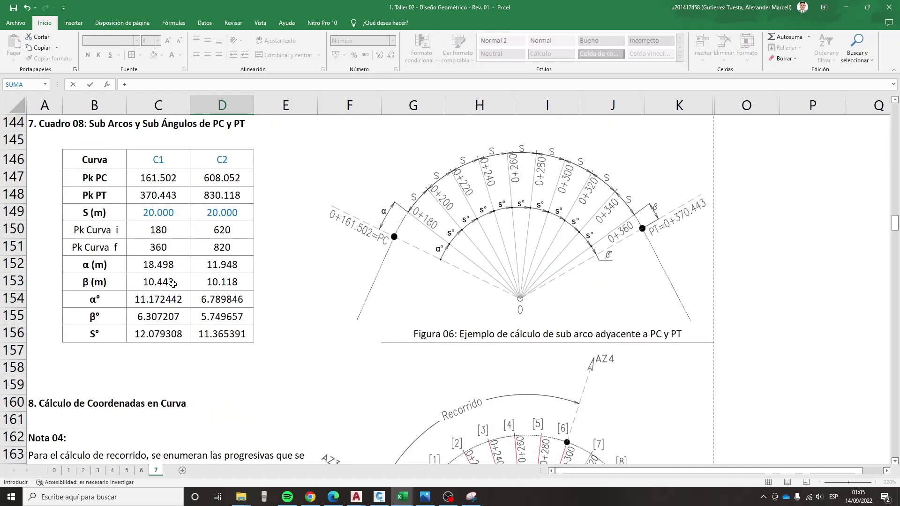
left_click(168, 301)
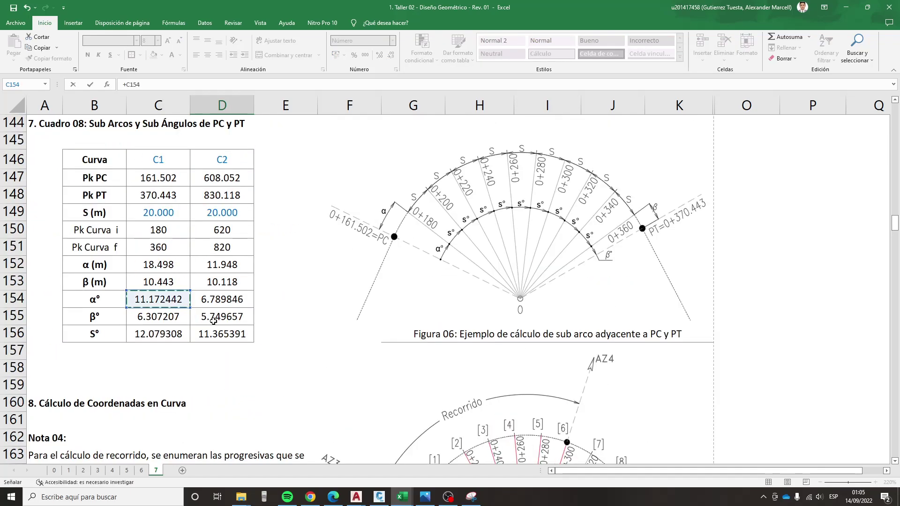
key("F4")
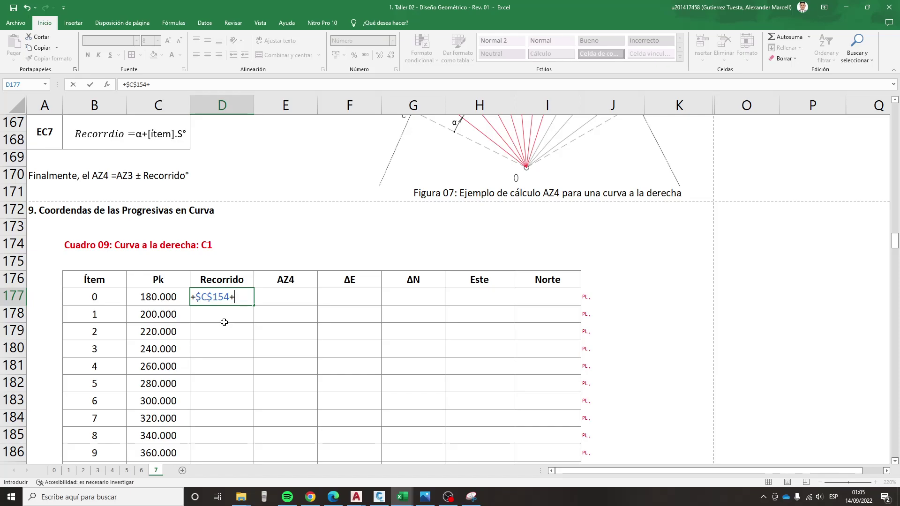
scroll(224, 322, "up", 4)
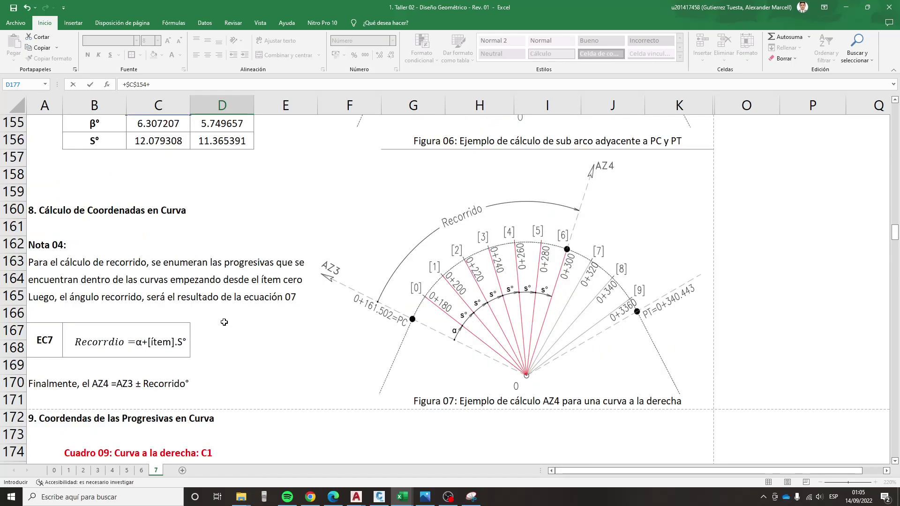
scroll(224, 322, "down", 3)
left_click(125, 356)
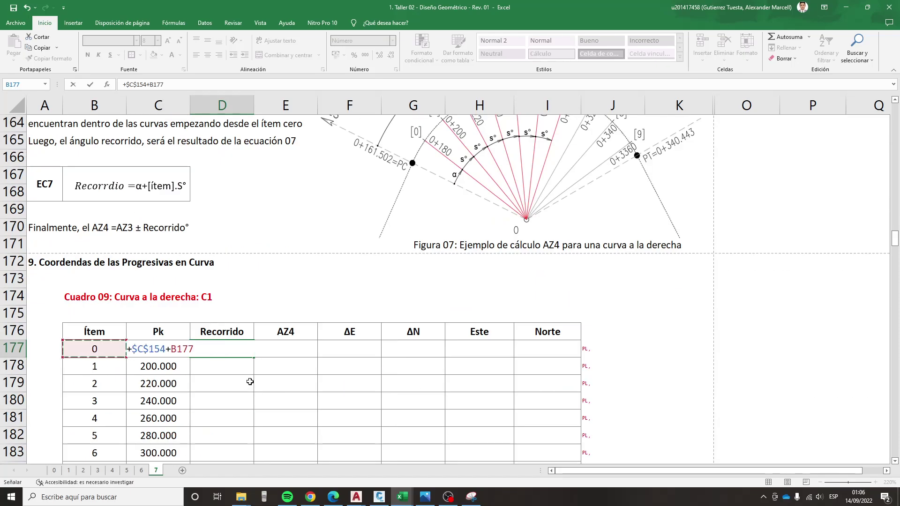
scroll(221, 332, "up", 5)
scroll(170, 314, "up", 1)
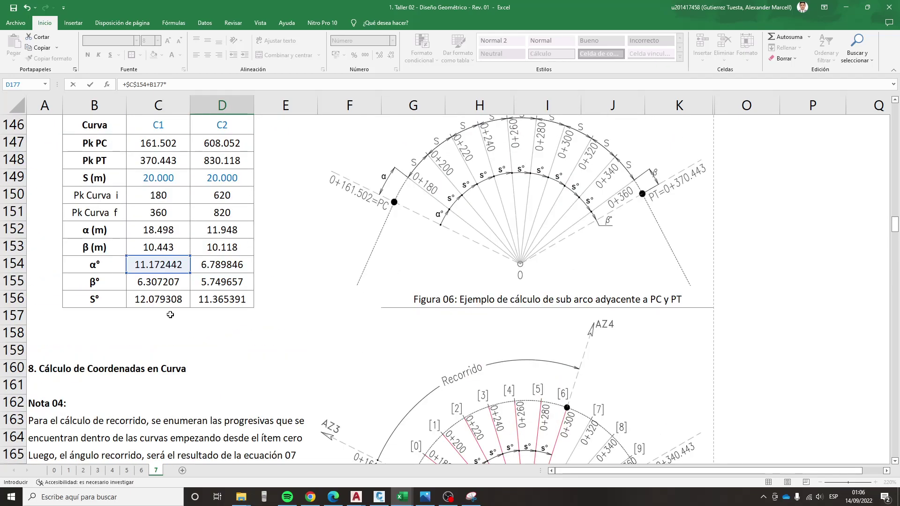
left_click(152, 307)
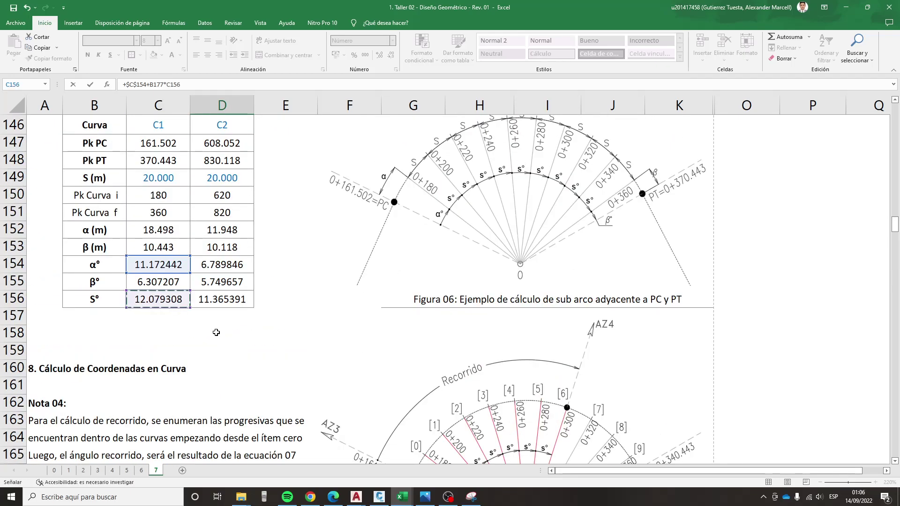
key("F4")
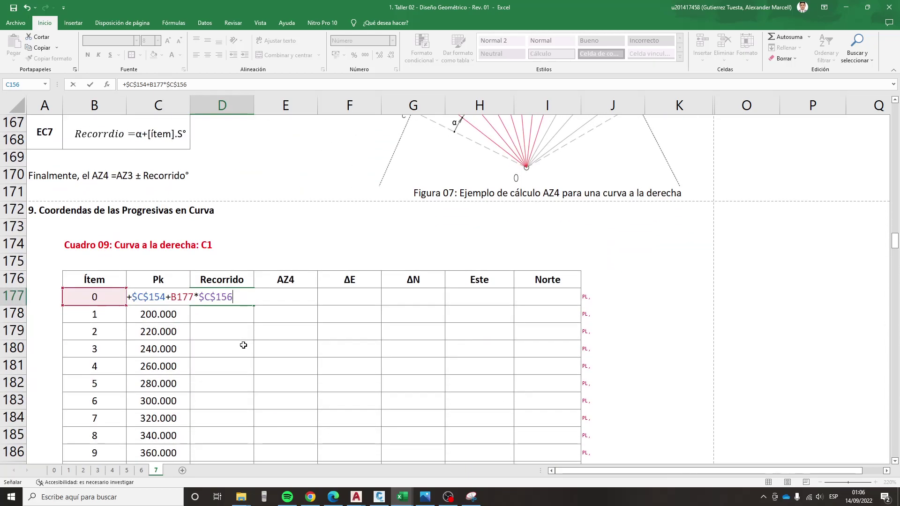
key("Return")
scroll(237, 343, "down", 1)
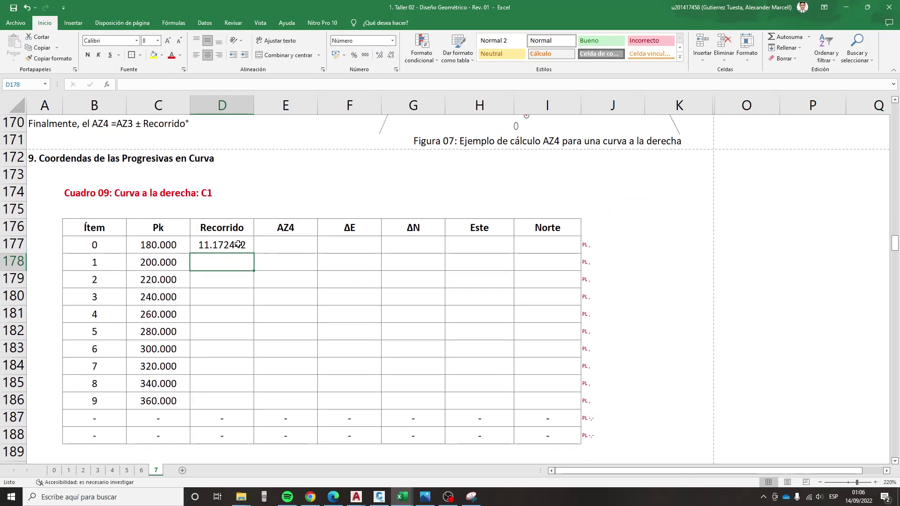
left_click(237, 243)
- Fill the Recorrido formula down to row 186 and check the formulas in D177–D179 and C178
double_click(253, 253)
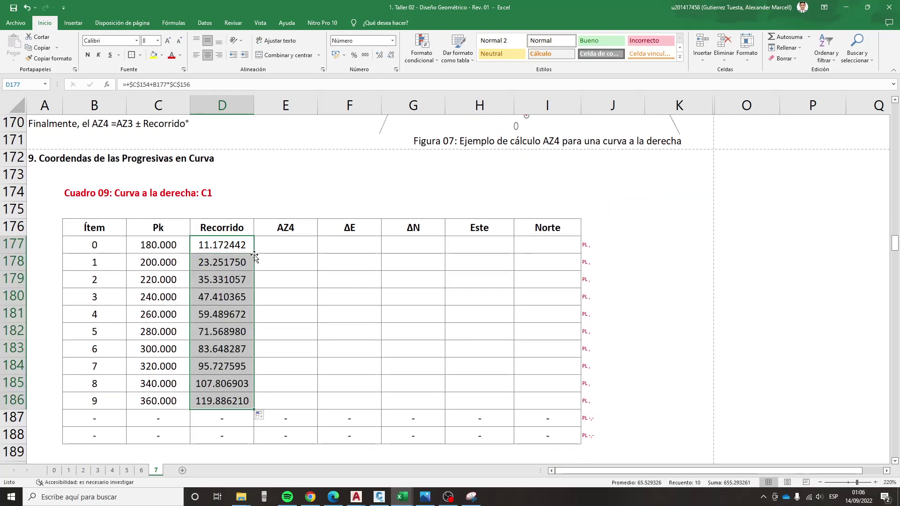
left_click(225, 247)
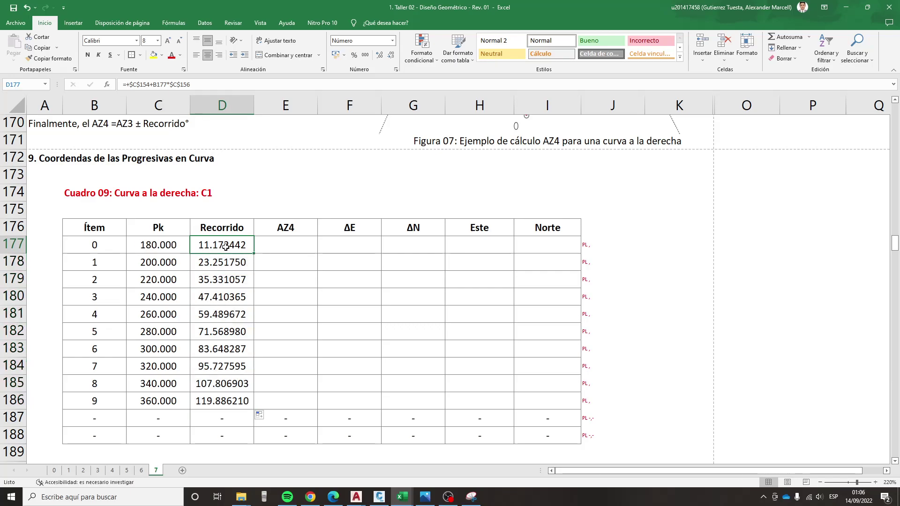
key("Down")
key("Down")
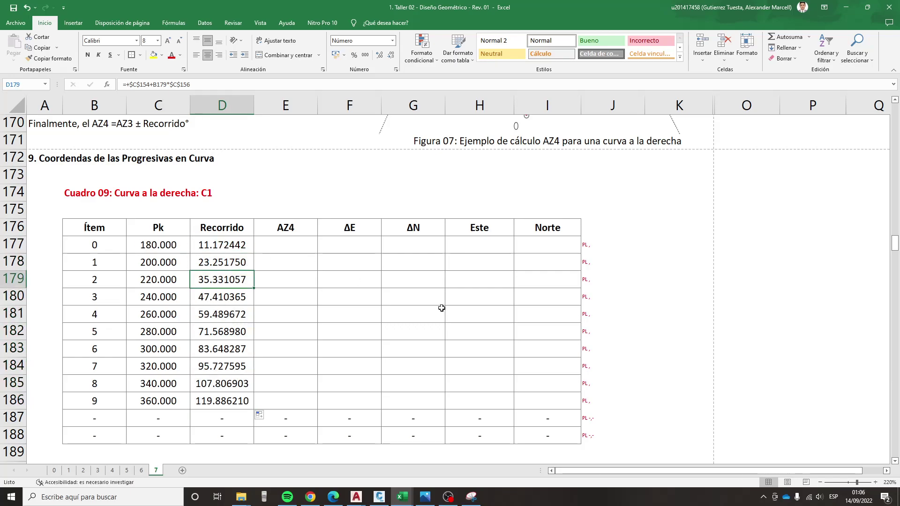
key("Up")
key("Left")
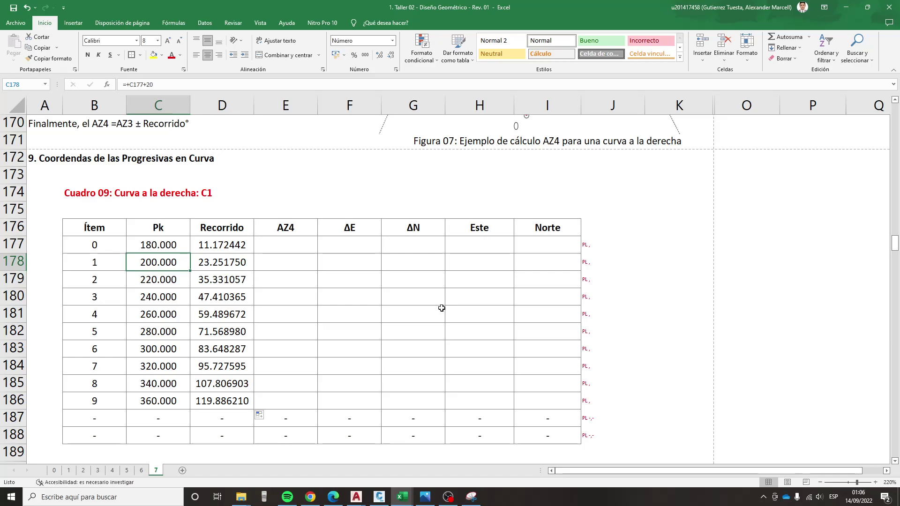
key("Right")
key("Down")
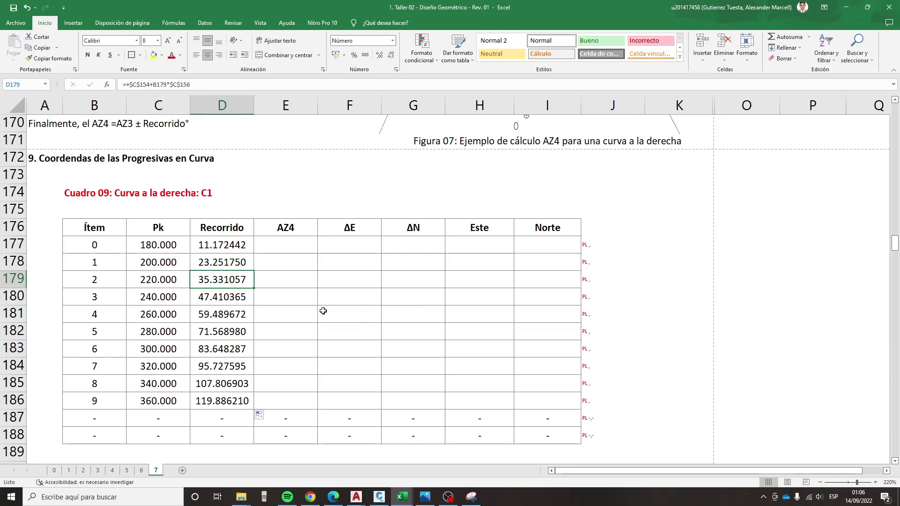
- Remove the decimals from Pk values C177:C186 so they show 180 to 360
left_click_drag(176, 247, 169, 399)
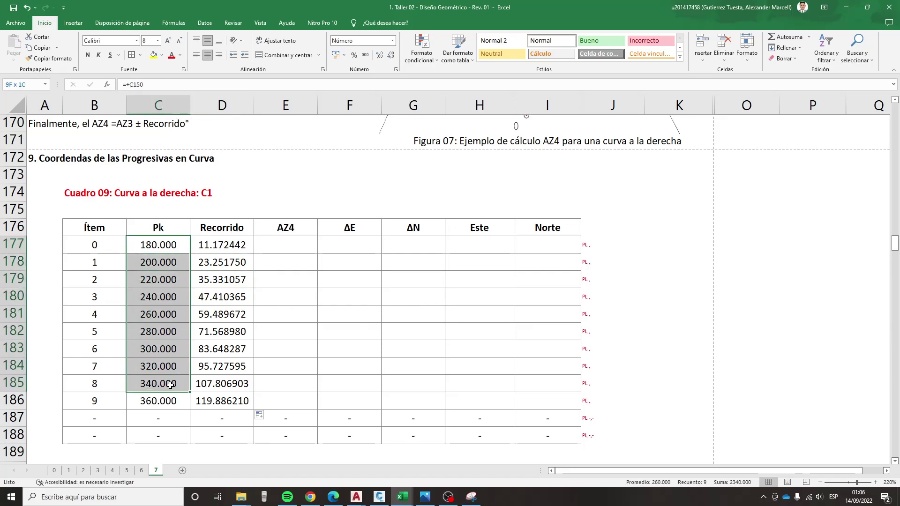
left_click(391, 54)
left_click(390, 55)
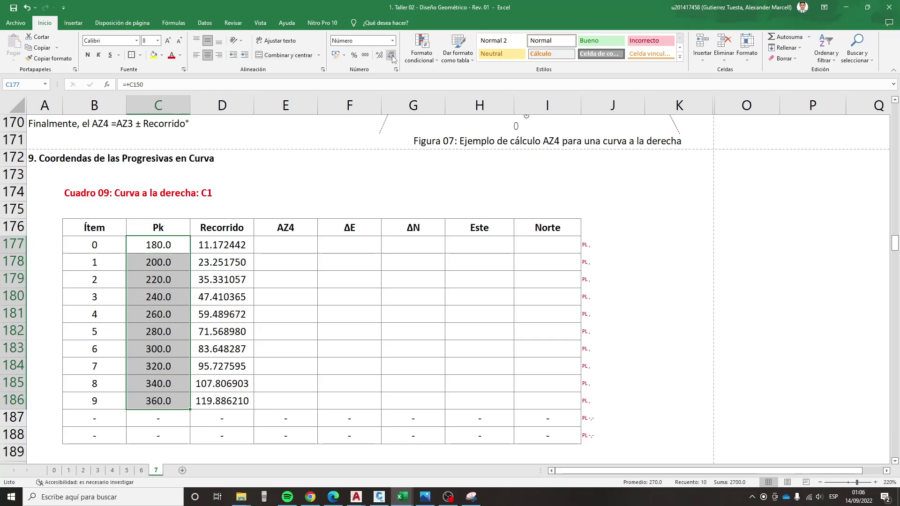
left_click(391, 55)
left_click(287, 328)
left_click_drag(225, 244, 220, 401)
left_click(292, 251)
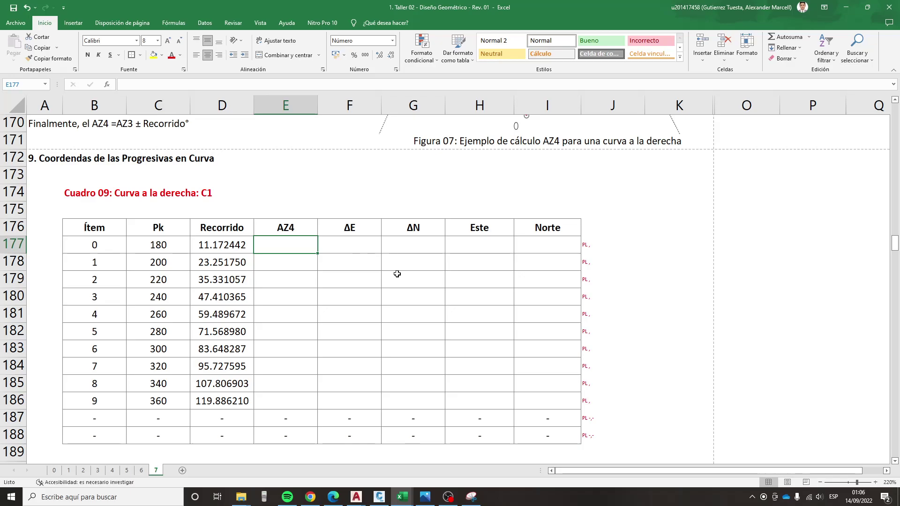
- Cancel the unfinished AZ4 entry in E177 and go back up to Cuadro 06
type("+")
scroll(389, 274, "up", 2)
scroll(381, 274, "up", 1)
scroll(375, 274, "up", 3)
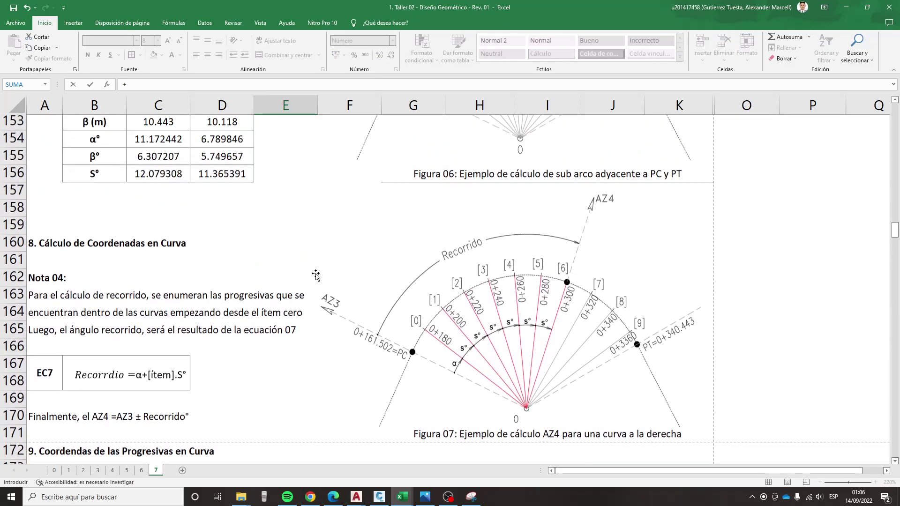
scroll(328, 275, "up", 3)
scroll(295, 275, "up", 3)
scroll(288, 275, "up", 4)
scroll(288, 276, "up", 4)
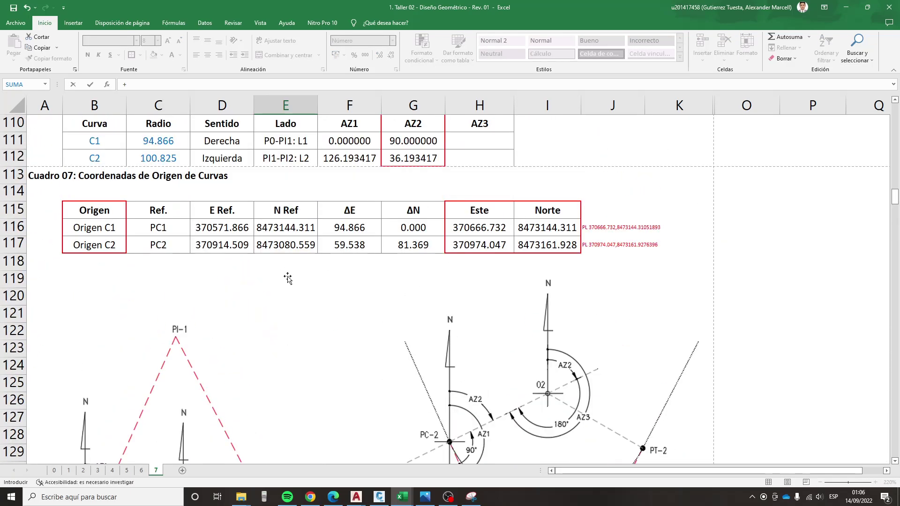
scroll(312, 275, "up", 1)
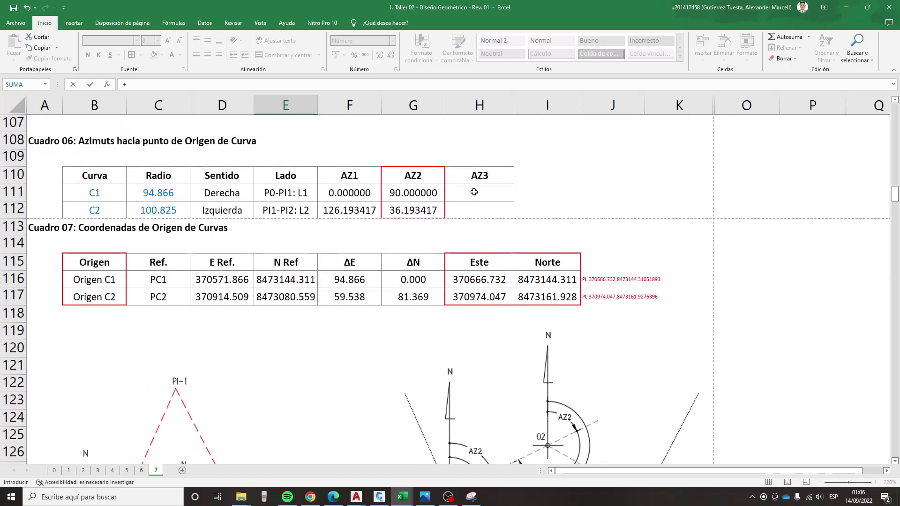
key("Escape")
scroll(470, 239, "up", 5)
scroll(470, 239, "down", 3)
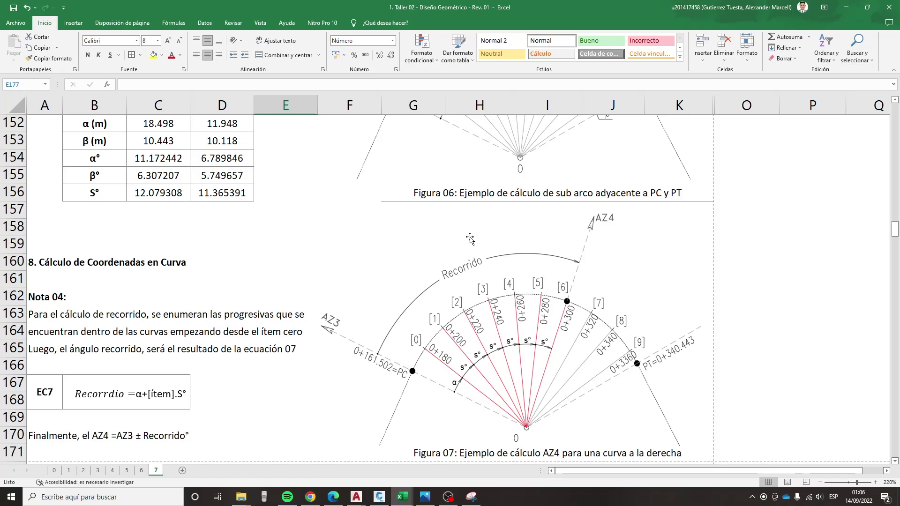
scroll(470, 239, "up", 1)
scroll(469, 239, "up", 5)
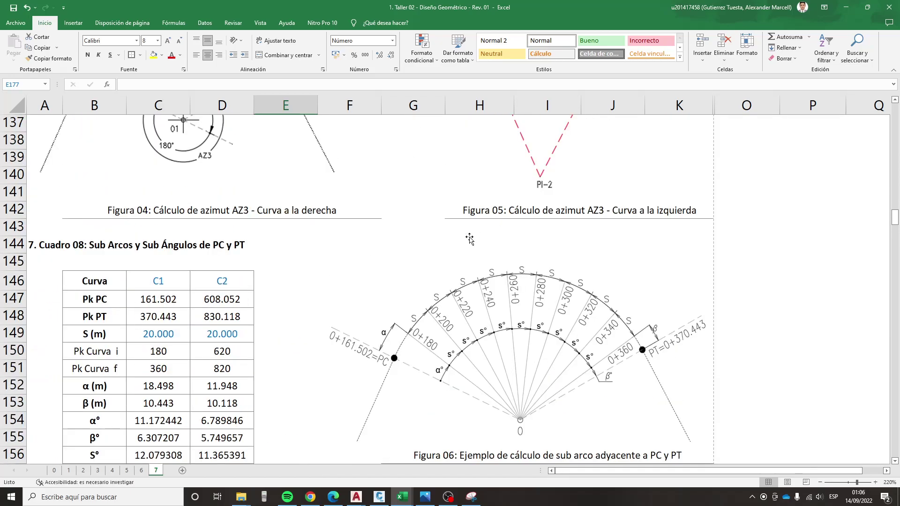
scroll(470, 239, "up", 7)
scroll(469, 239, "up", 1)
scroll(469, 239, "up", 4)
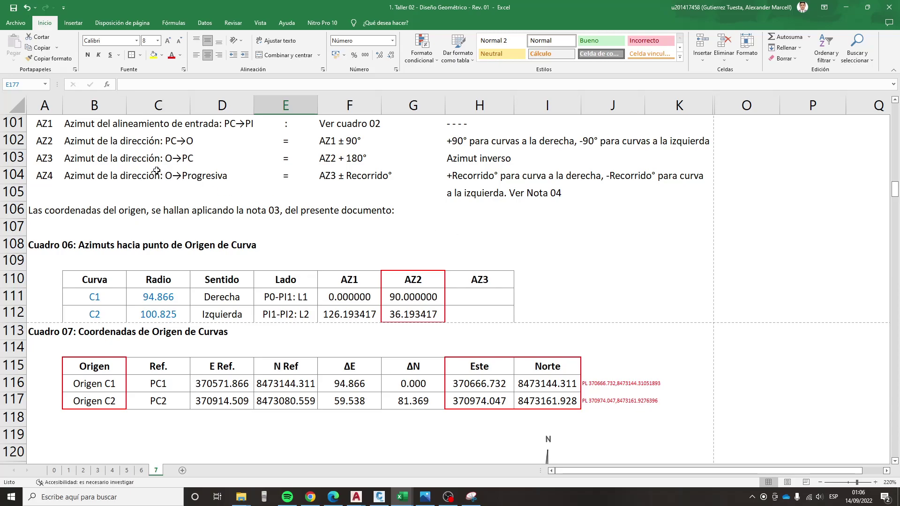
- Enter =G111+180 in H111 and =G112+180 in H112, giving 270.000000 and 216.193417
left_click(479, 297)
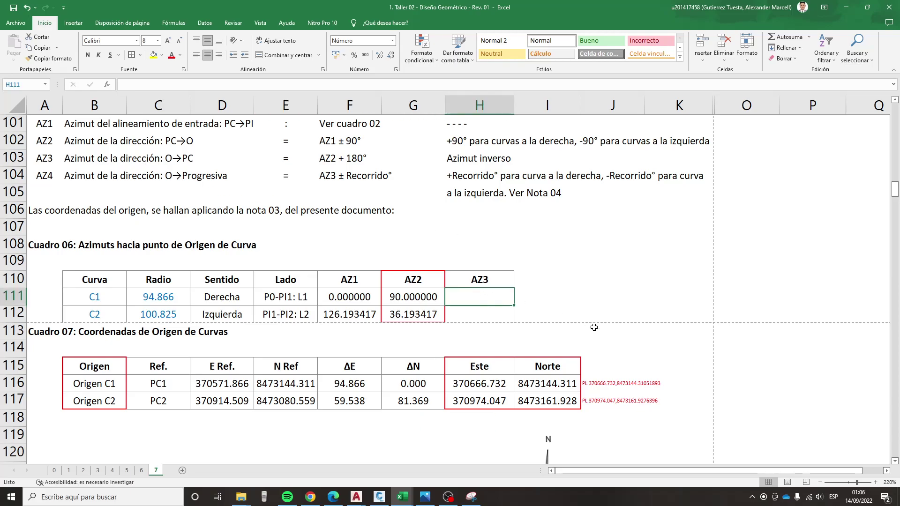
type("+")
key("Left")
type("+180")
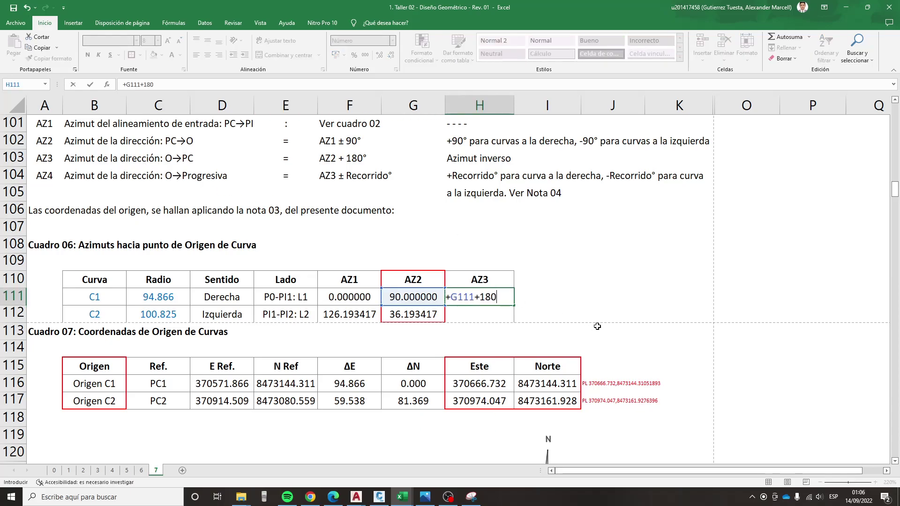
key("Return")
type("+")
key("Left")
type("+180")
key("Return")
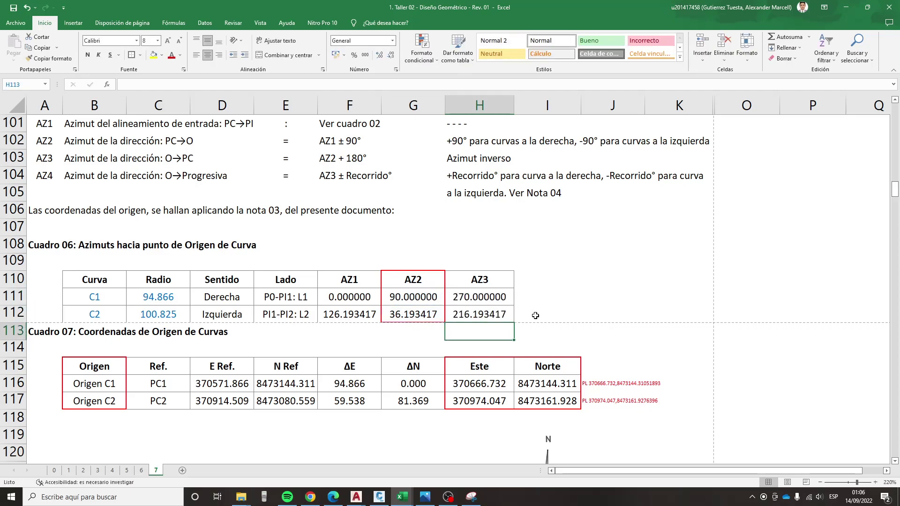
left_click_drag(493, 295, 487, 312)
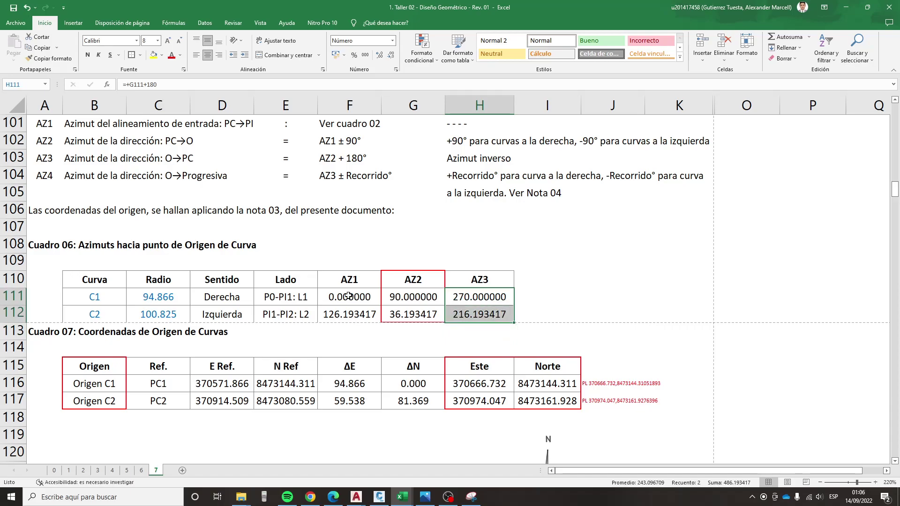
scroll(345, 295, "down", 5)
- Enter =$H$111+D177 in E177 and fill it down, giving AZ4 from 281.172442 to 389.886210
scroll(346, 295, "down", 6)
scroll(346, 296, "down", 6)
scroll(345, 295, "down", 5)
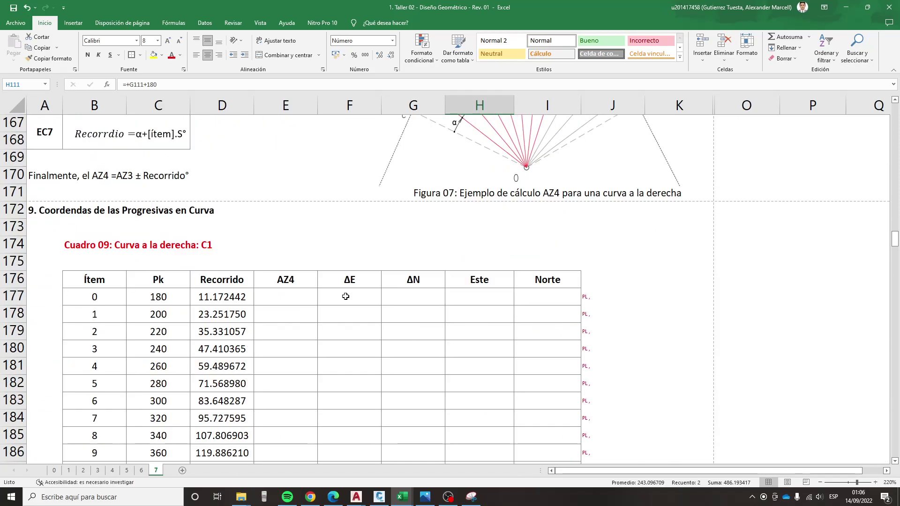
left_click(287, 294)
type("+")
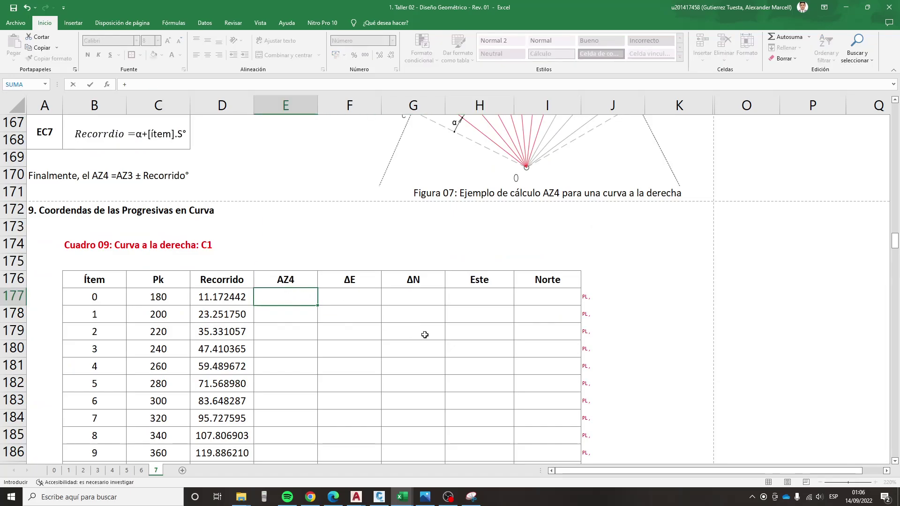
scroll(425, 335, "up", 7)
scroll(425, 335, "up", 5)
scroll(425, 335, "up", 6)
scroll(503, 266, "up", 1)
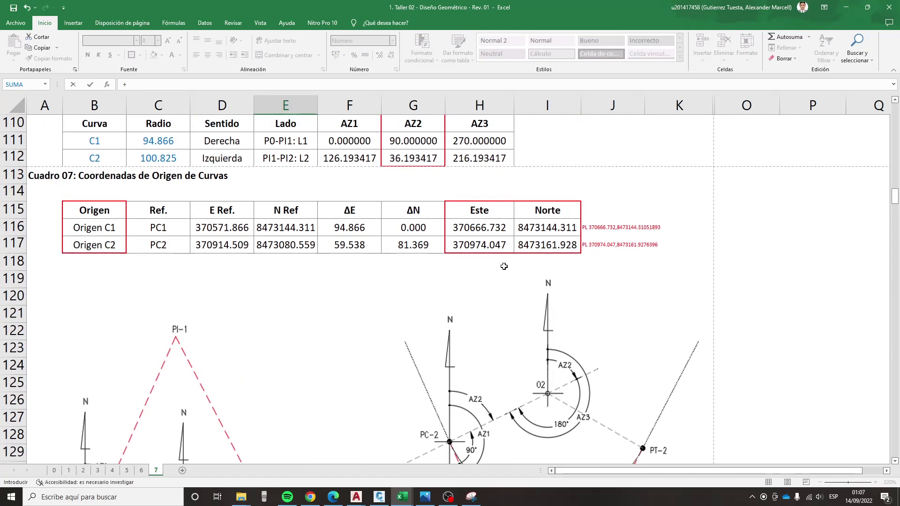
scroll(497, 263, "up", 2)
left_click(477, 253)
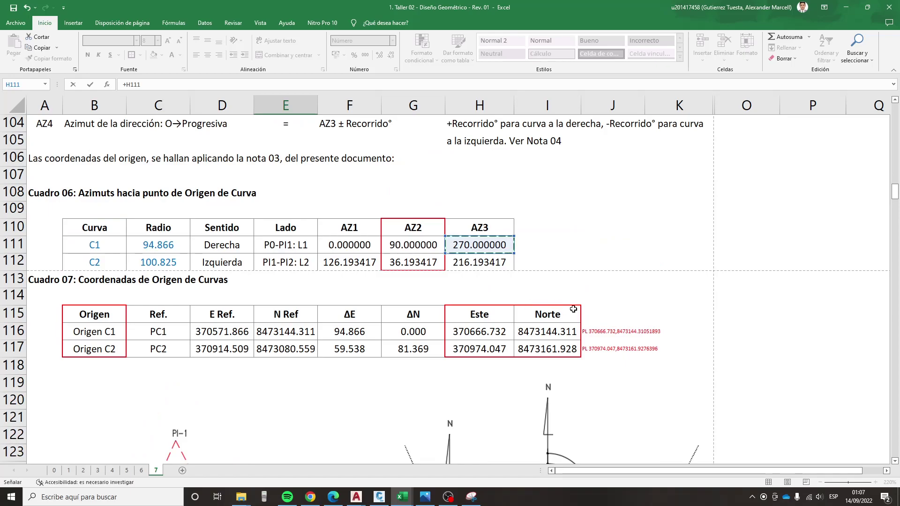
key("F4")
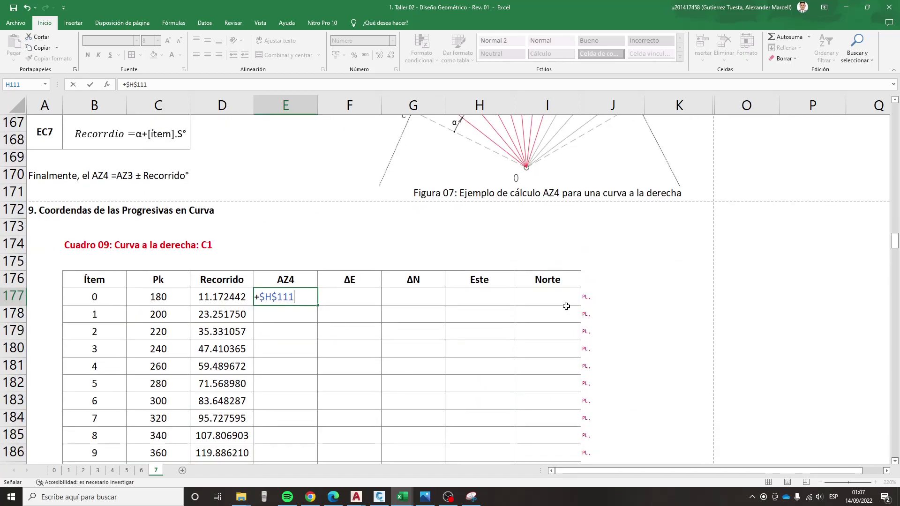
type("+")
key("Left")
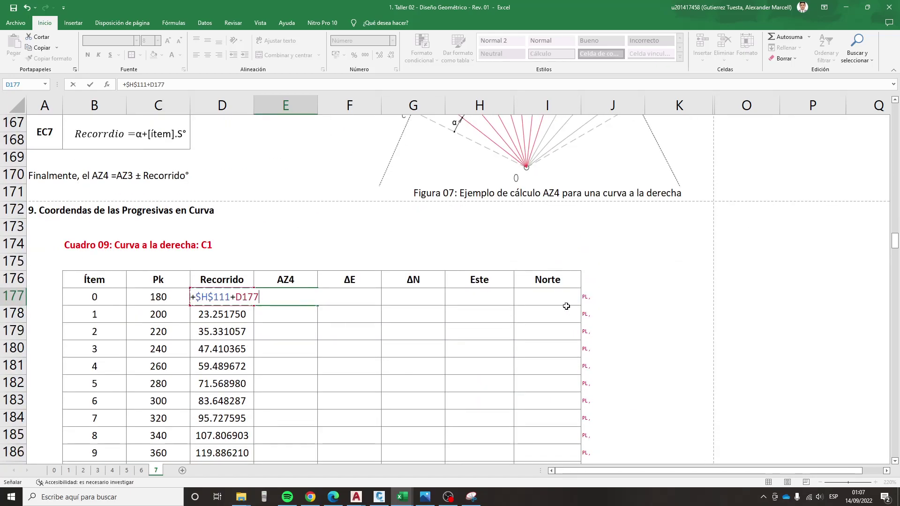
key("ctrl+Return")
key("Return")
scroll(555, 301, "down", 2)
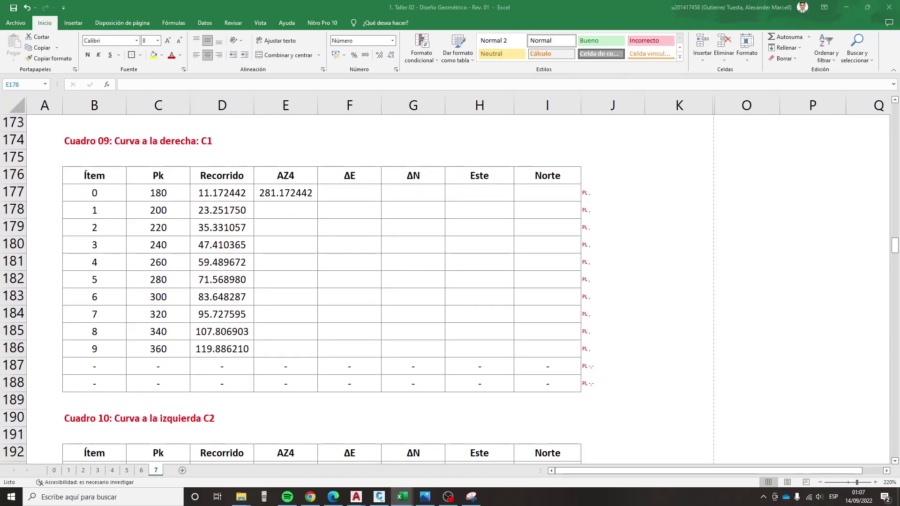
left_click(309, 193)
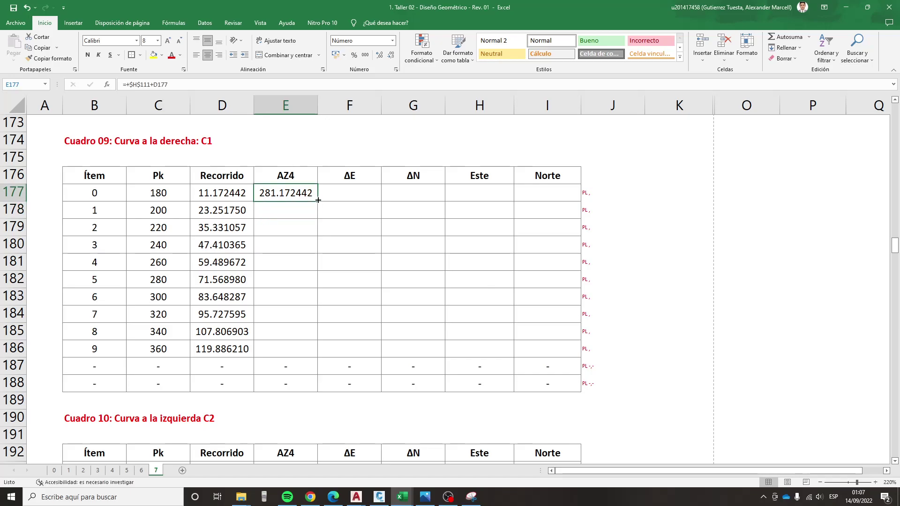
double_click(318, 202)
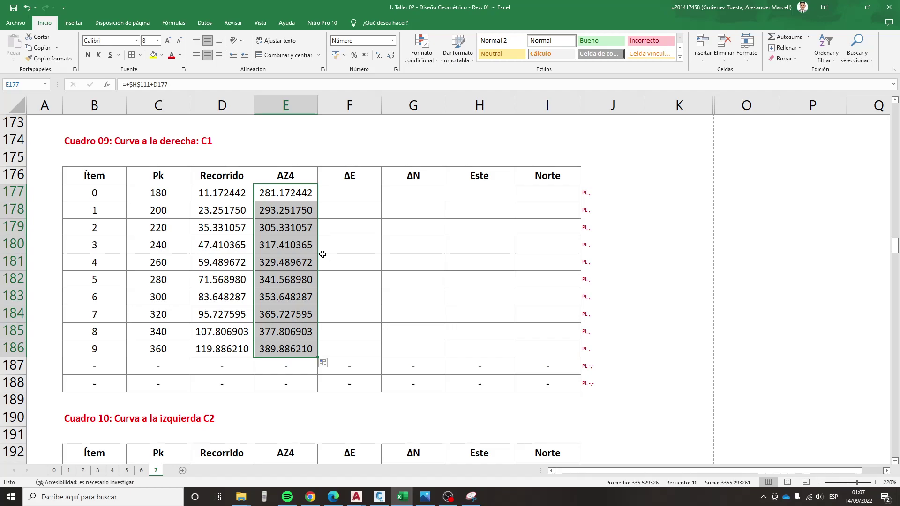
- Give the Este/Norte block H176:I186 and the Pk column C176:C186 red outside borders
left_click_drag(477, 179, 519, 346)
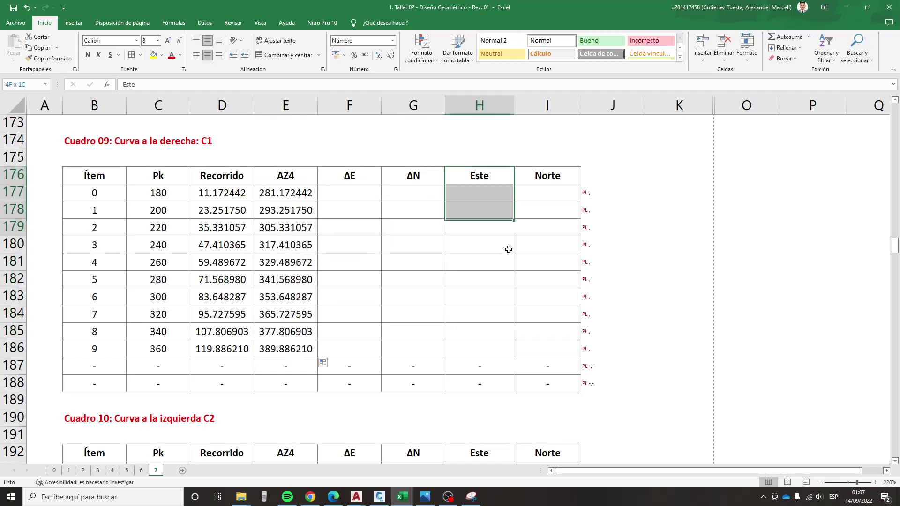
left_click(132, 55)
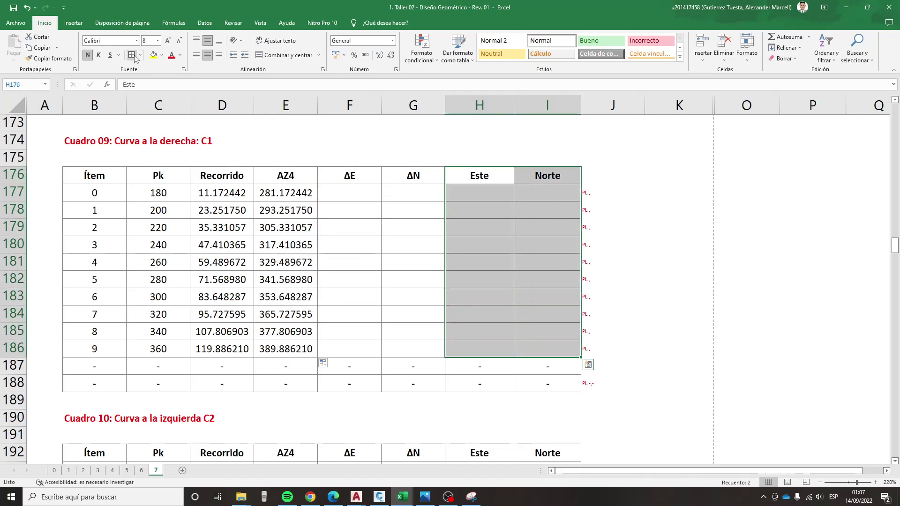
left_click(349, 227)
left_click_drag(150, 179, 159, 348)
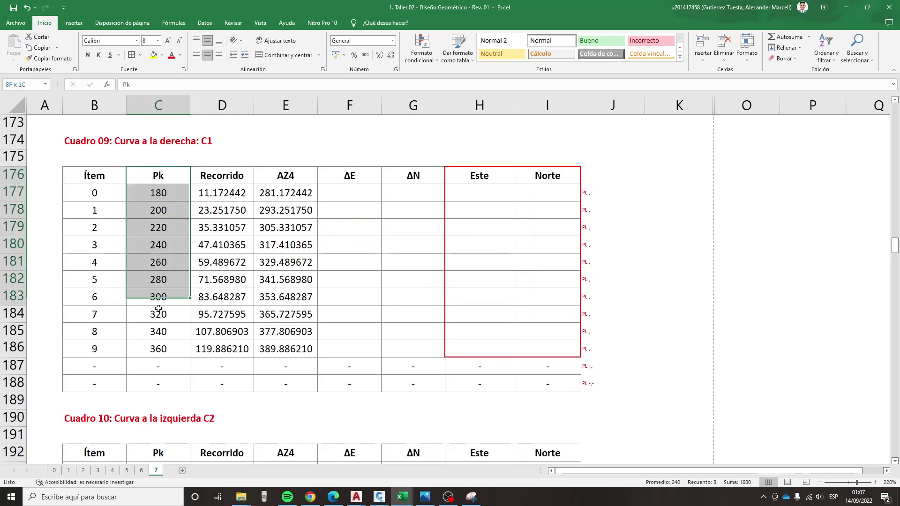
left_click(132, 55)
left_click(428, 279)
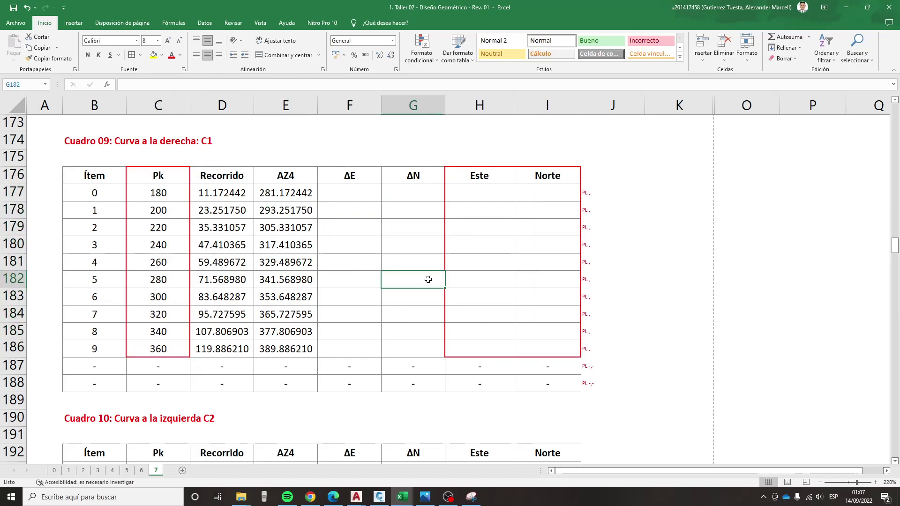
left_click(351, 197)
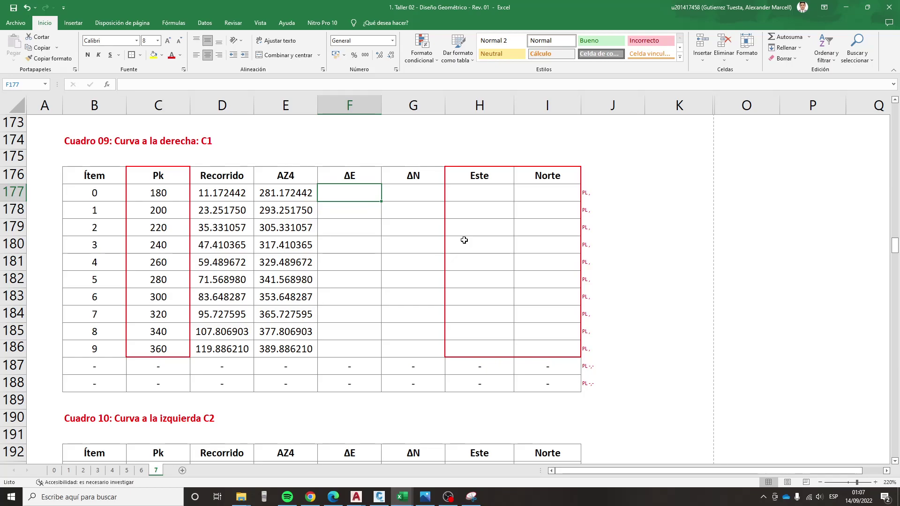
- Enter the ΔE formula =$C$111*SENO(RADIANES(E177)) in F177
type("+")
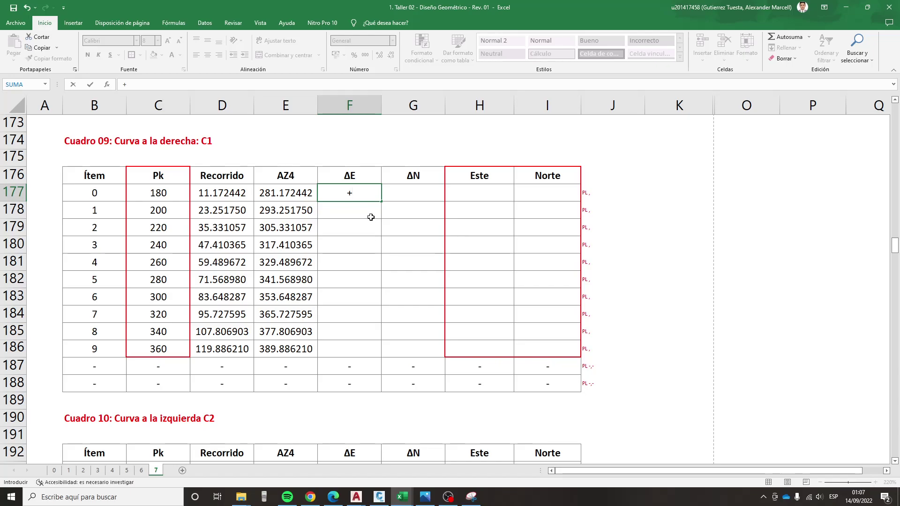
scroll(370, 215, "up", 2)
scroll(244, 229, "up", 6)
scroll(189, 235, "up", 2)
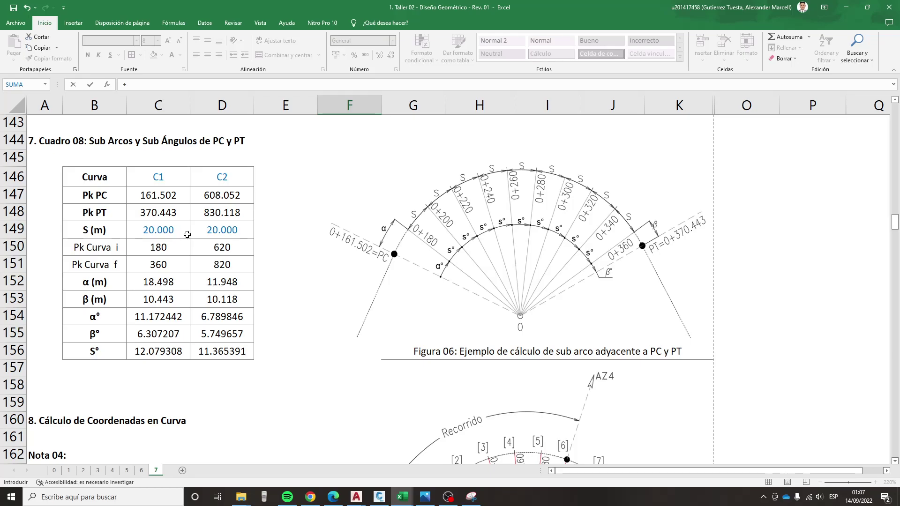
scroll(163, 269, "up", 9)
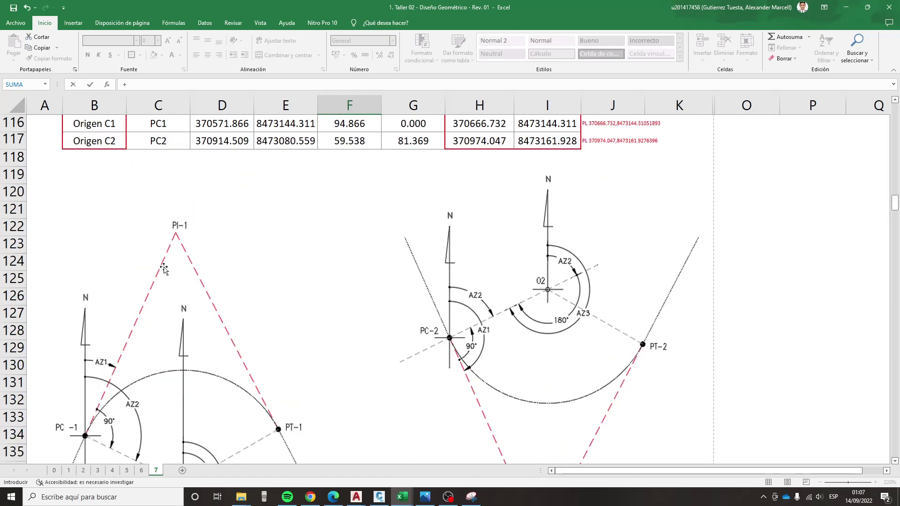
scroll(163, 266, "up", 3)
left_click(160, 193)
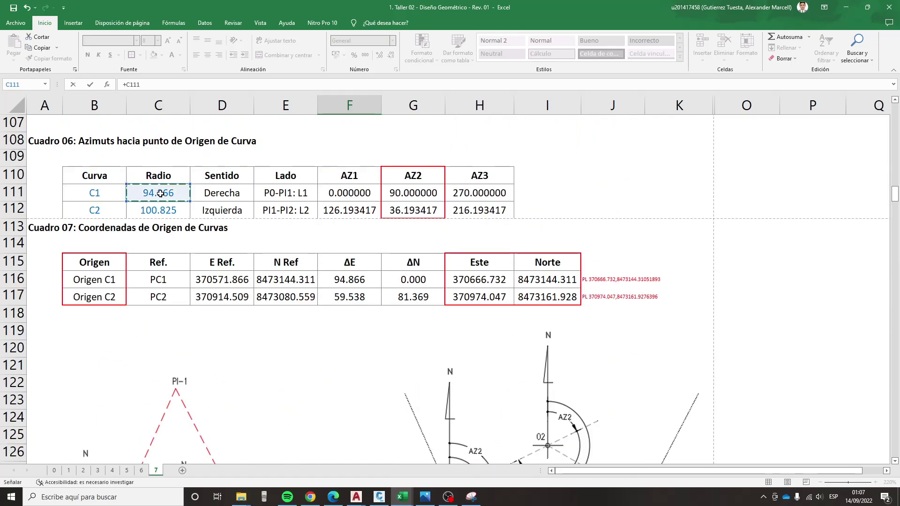
key("F4")
type("*")
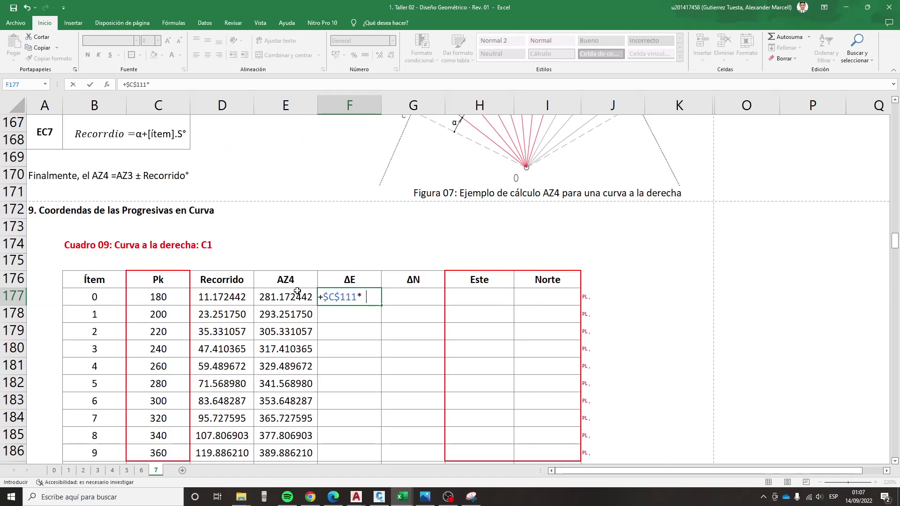
type("sen")
key("Tab")
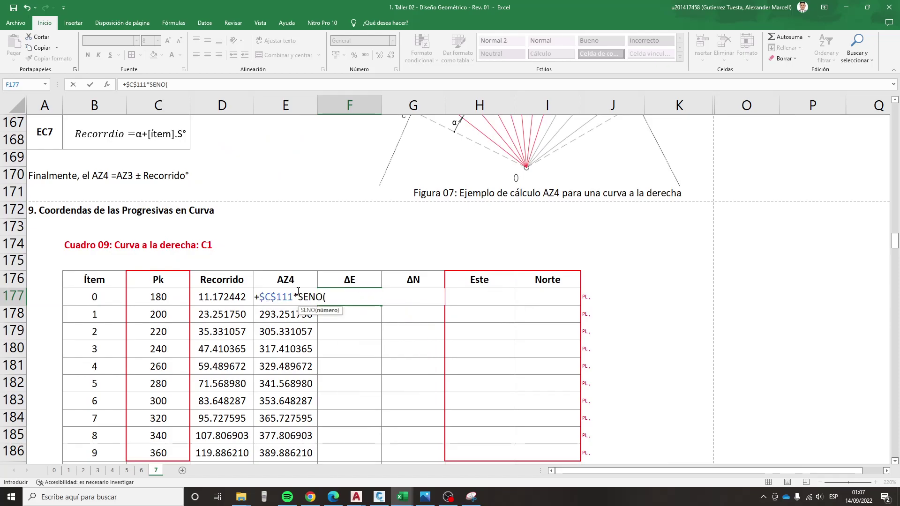
type("ra")
key("Tab")
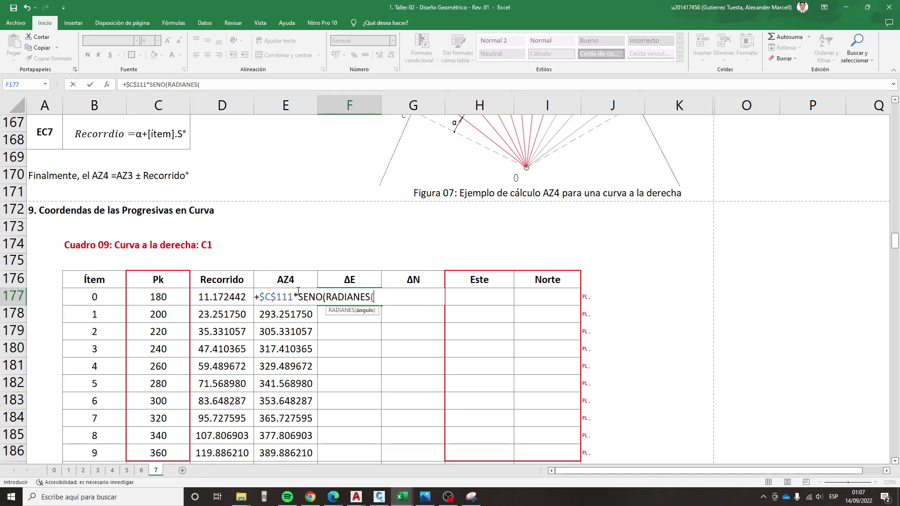
left_click(298, 291)
type(")")
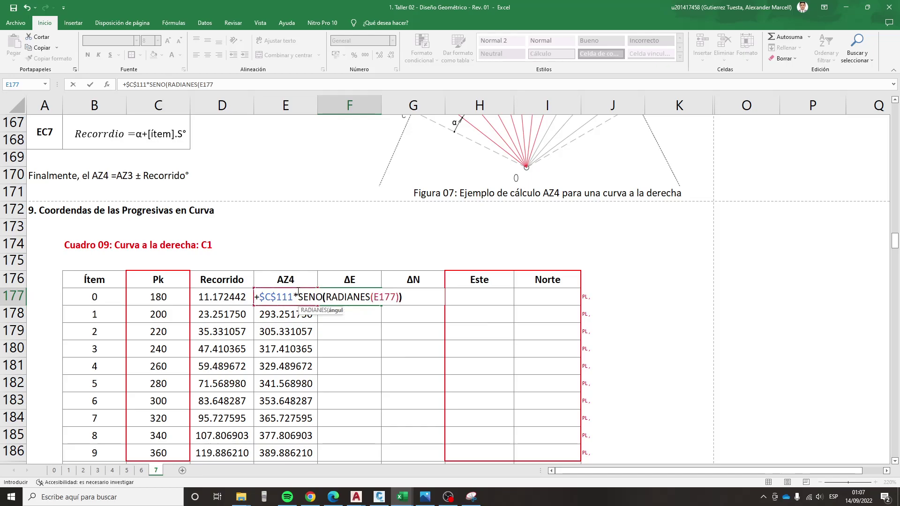
type(")")
key("Return")
- Enter =$C$111*COS(RADIANES(E177)) in G177 and copy ΔE and ΔN down to row 186
key("Up")
key("Right")
type("+")
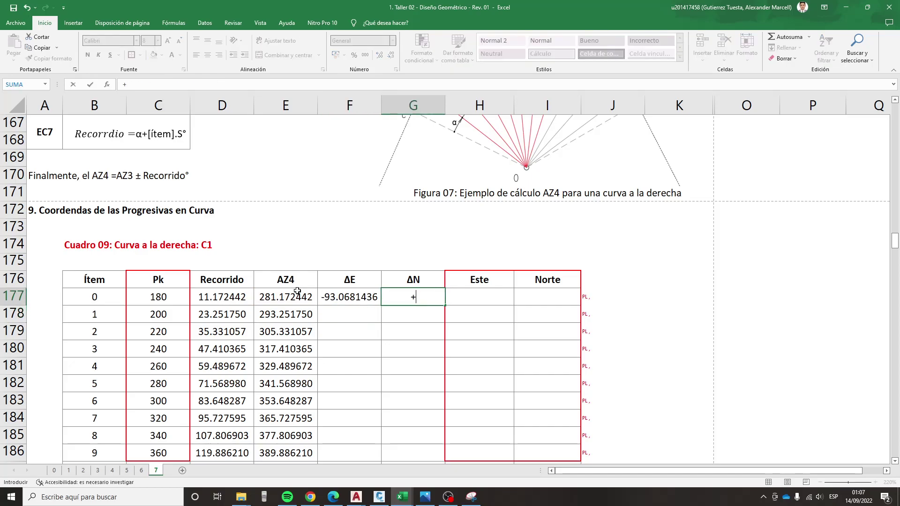
scroll(297, 290, "up", 7)
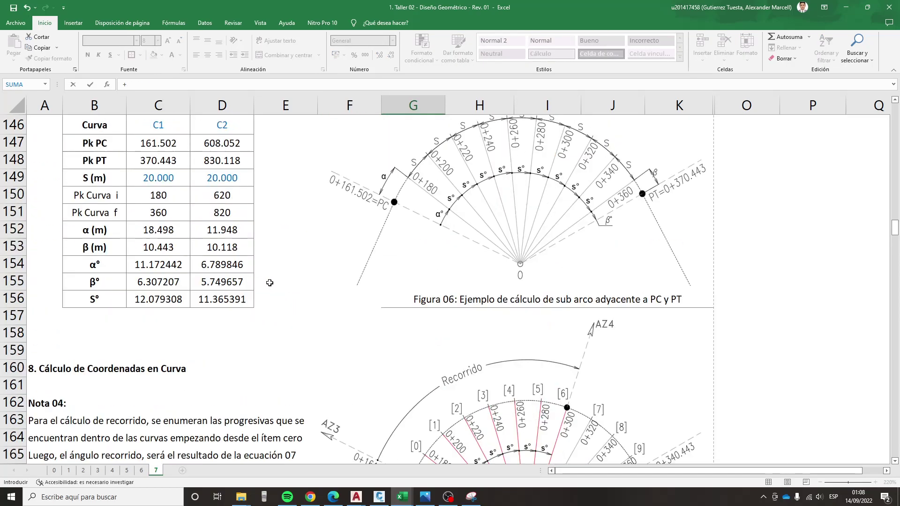
scroll(258, 284, "up", 4)
scroll(215, 279, "up", 5)
scroll(173, 274, "up", 4)
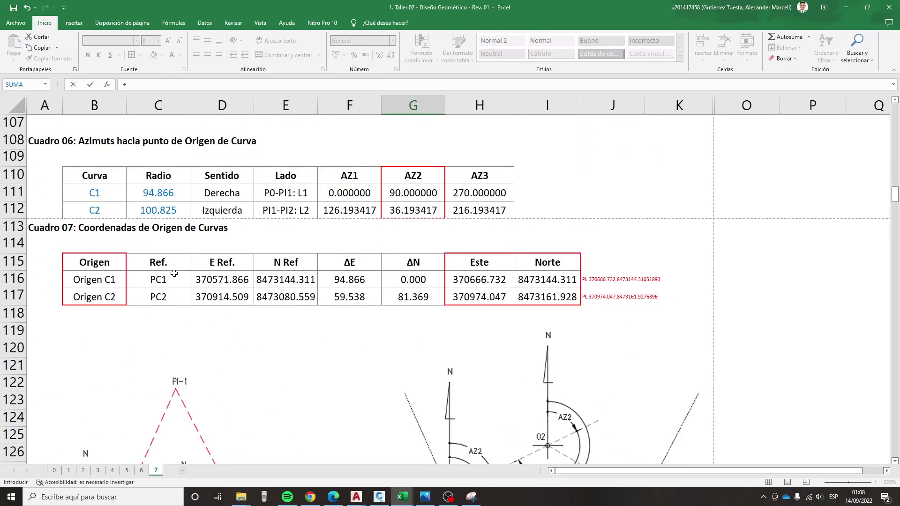
left_click(164, 193)
key("F4")
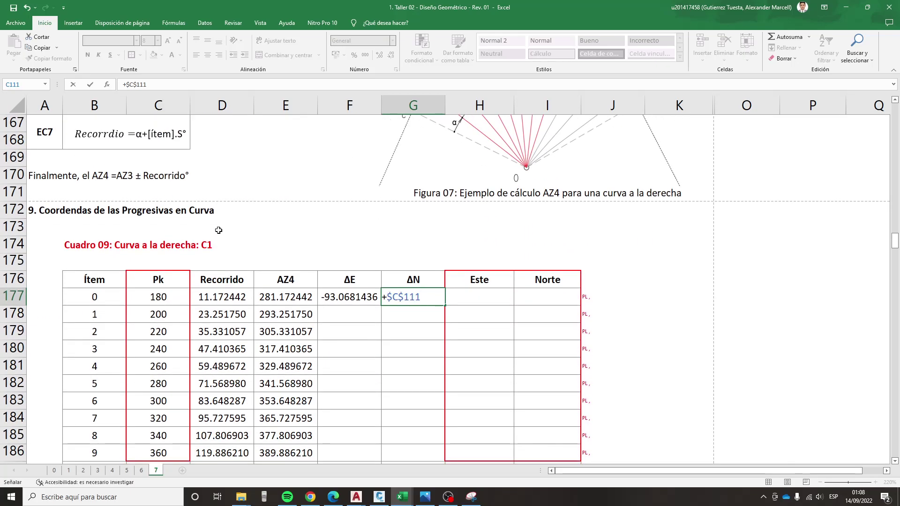
type("*cos")
key("Tab")
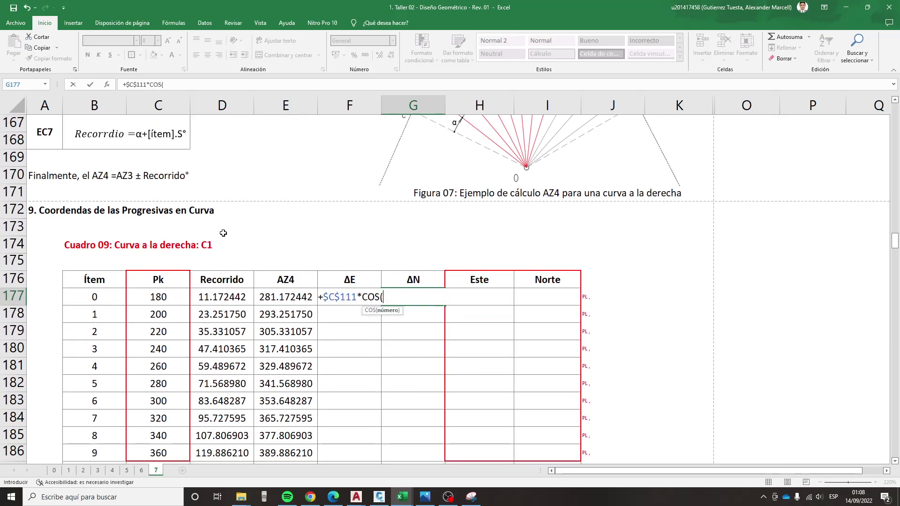
type("rad")
key("Tab")
key("Left")
key("Left")
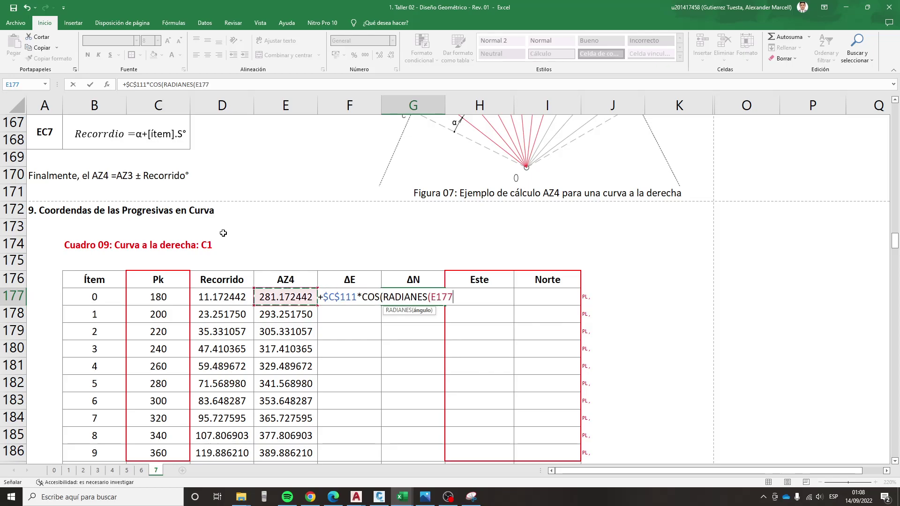
type("))")
key("Return")
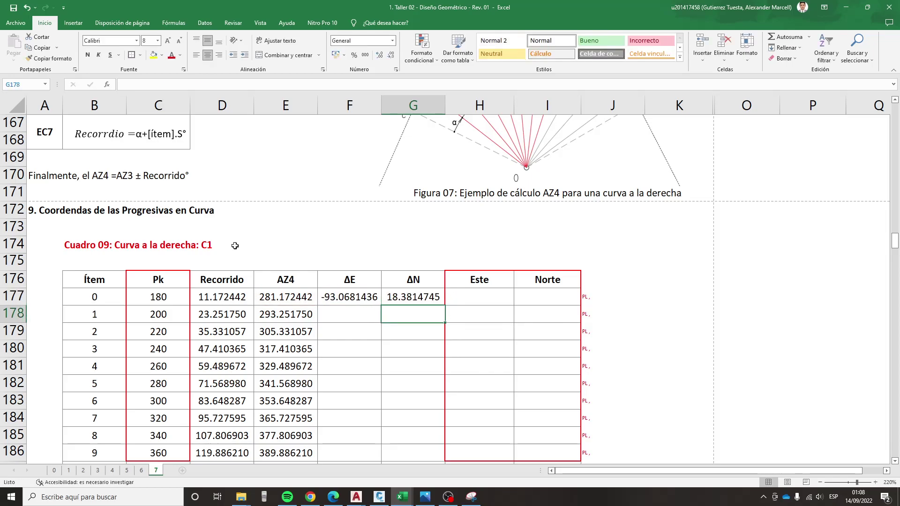
mouse_move(338, 295)
left_mouse_down()
mouse_move(435, 303)
mouse_move(445, 453)
left_mouse_up()
scroll(486, 349, "down", 2)
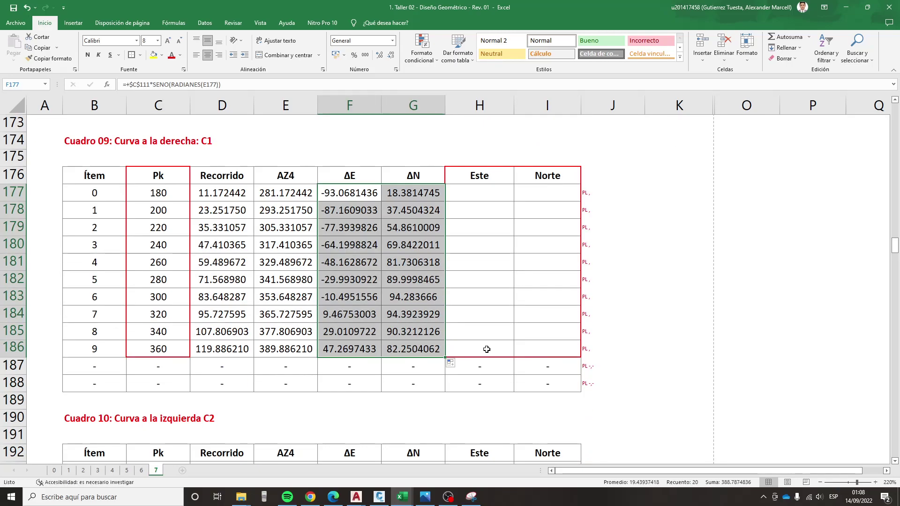
- Enter the Este formula =$H$116+F177 in H177
left_click(469, 196)
scroll(558, 271, "up", 1)
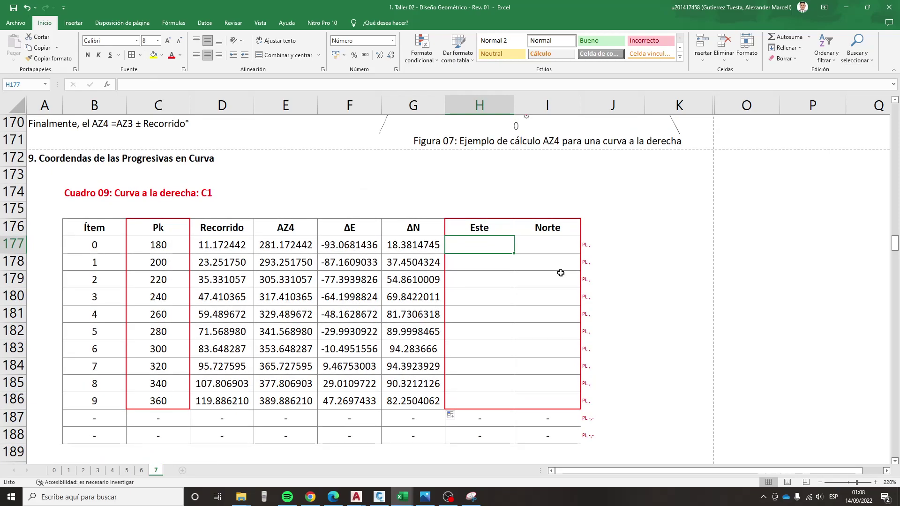
type("+")
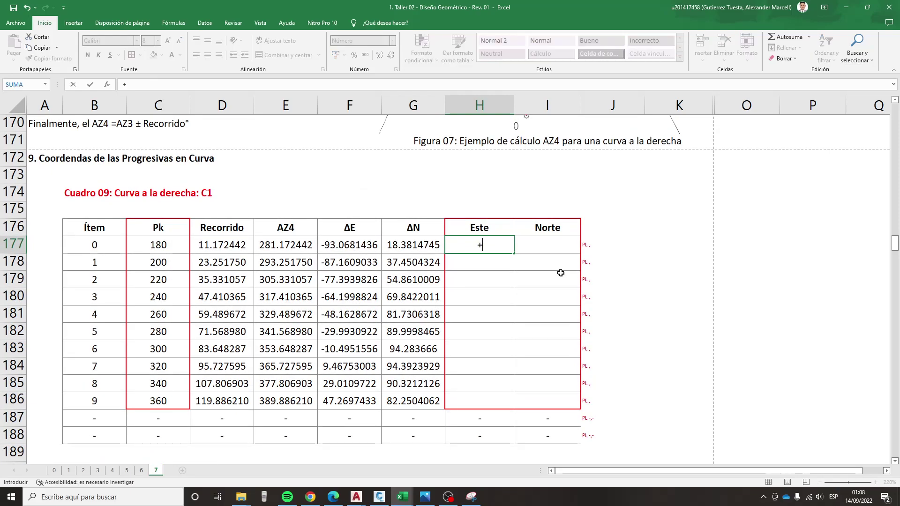
scroll(562, 273, "up", 3)
scroll(469, 273, "up", 4)
scroll(399, 273, "up", 4)
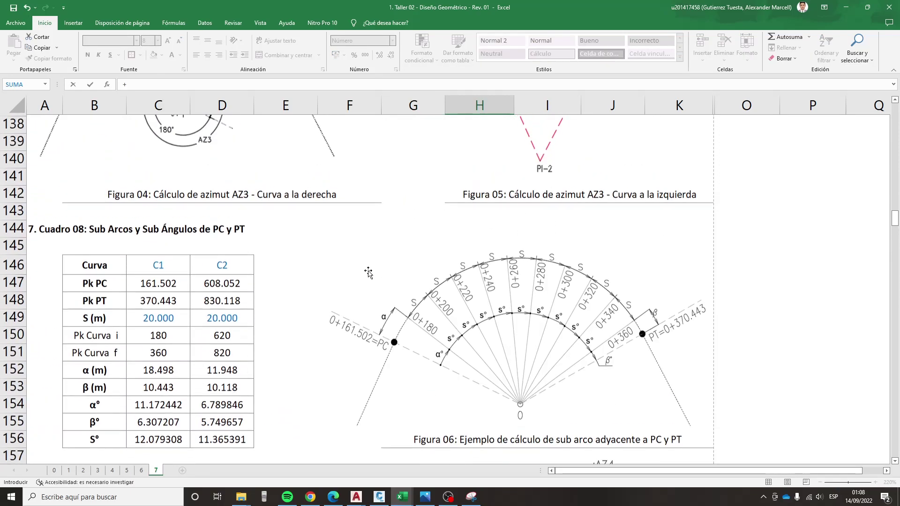
scroll(367, 273, "up", 4)
scroll(367, 273, "up", 6)
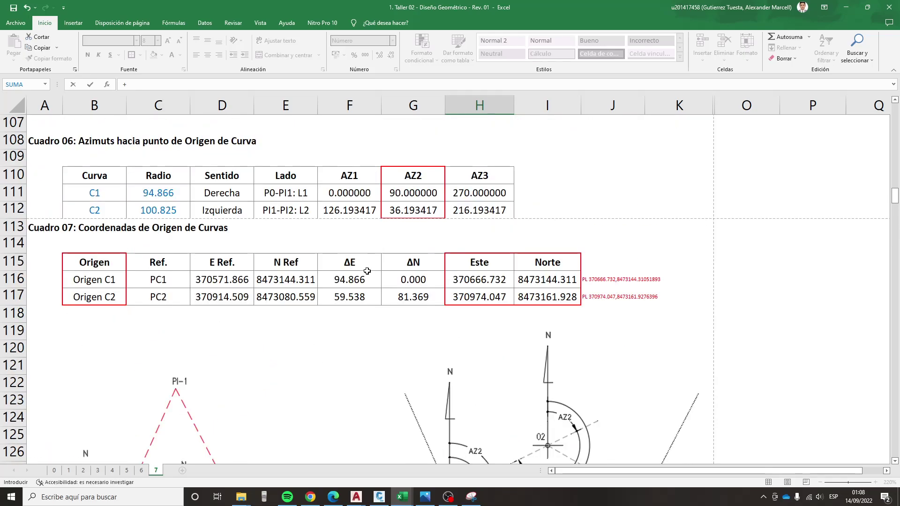
left_click(494, 283)
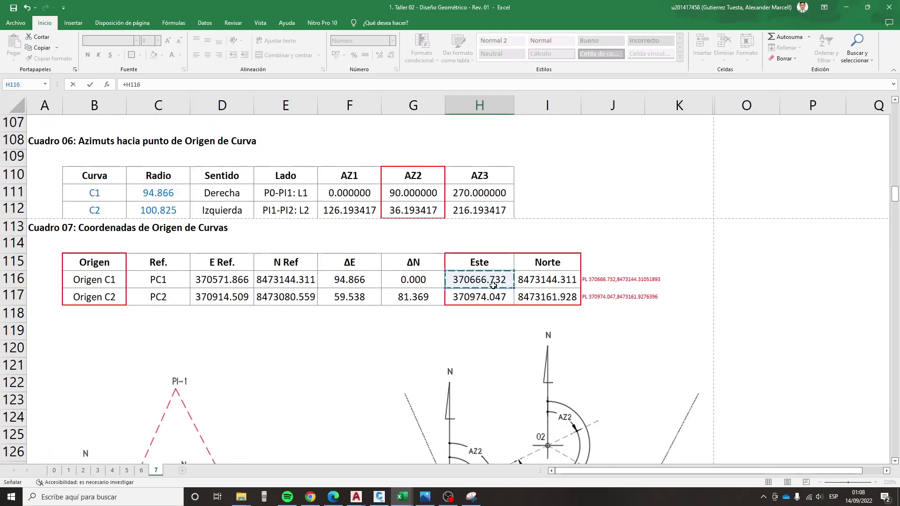
key("F4")
type("+")
key("Left")
key("Left")
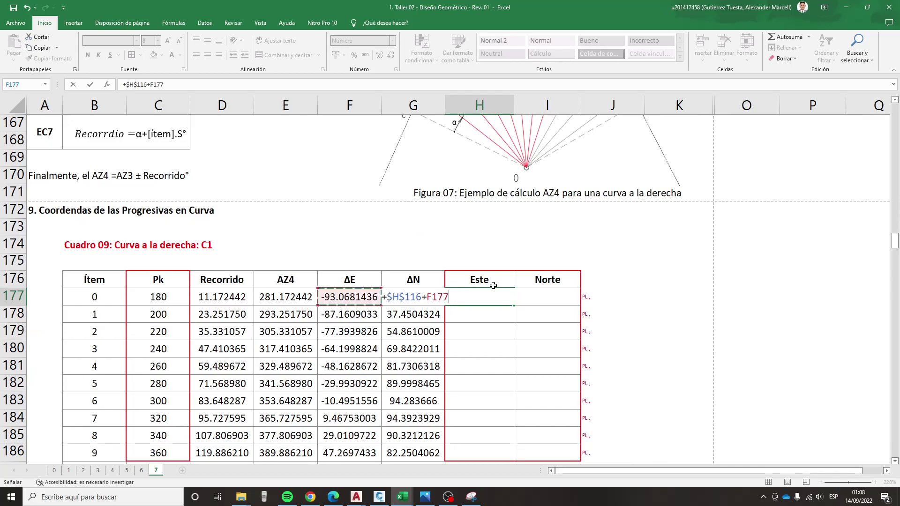
key("Return")
- Enter =$I$116+G177 in I177 and fill Este and Norte down to row 186
key("Up")
key("Right")
type("+")
scroll(492, 286, "up", 5)
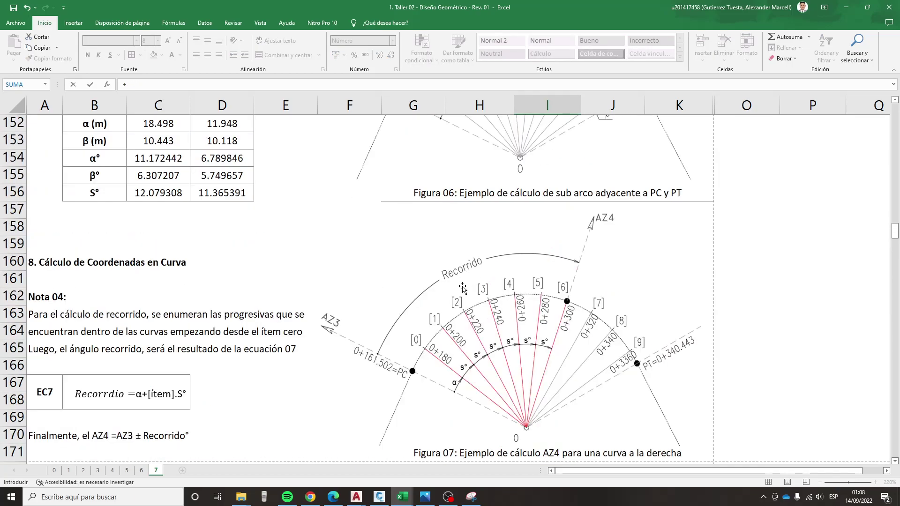
scroll(469, 290, "up", 4)
scroll(445, 298, "up", 6)
scroll(429, 304, "up", 4)
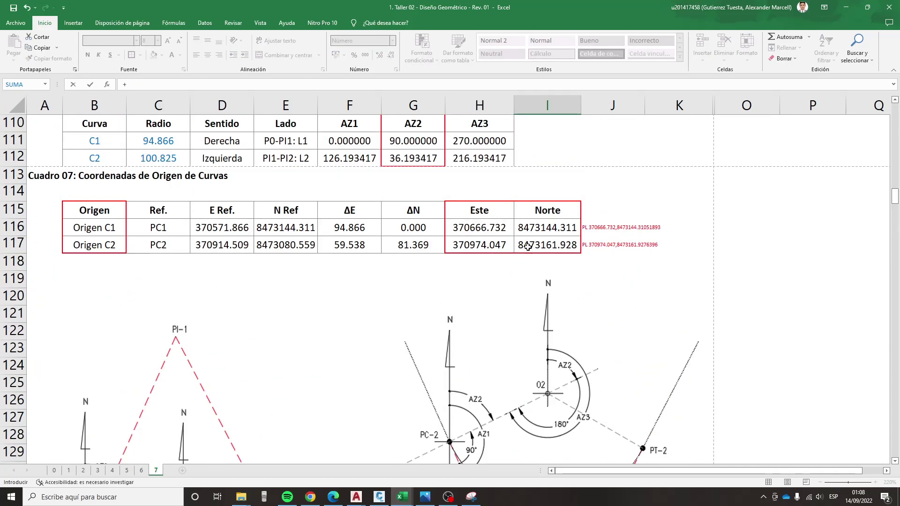
left_click(536, 227)
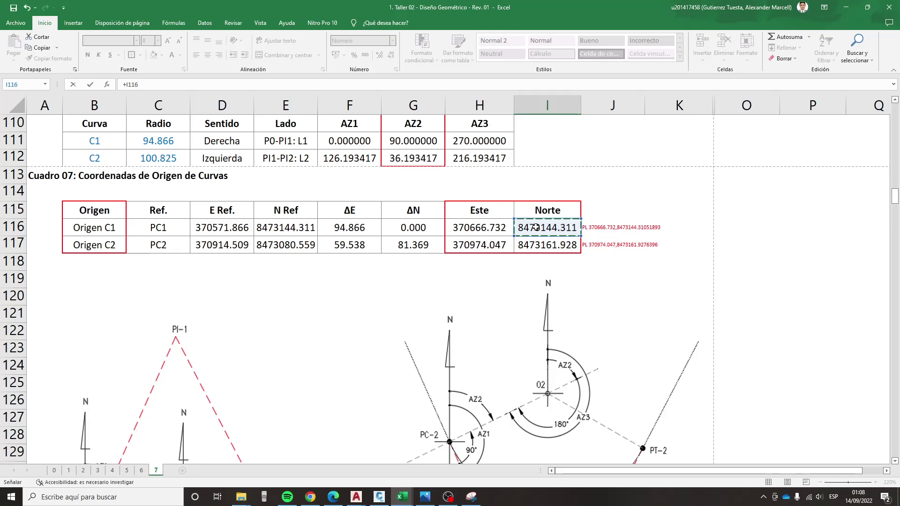
key("F4")
type("+")
key("Left")
key("Left")
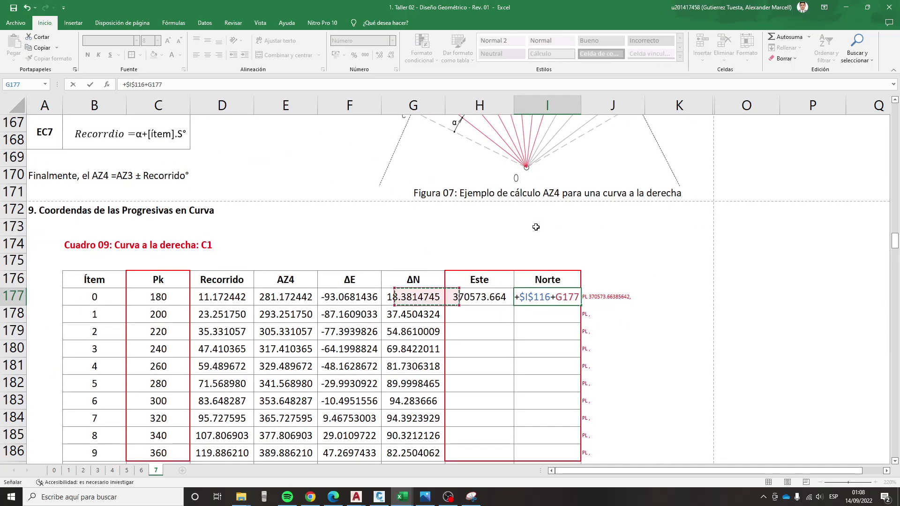
key("Return")
left_click_drag(478, 297, 562, 298)
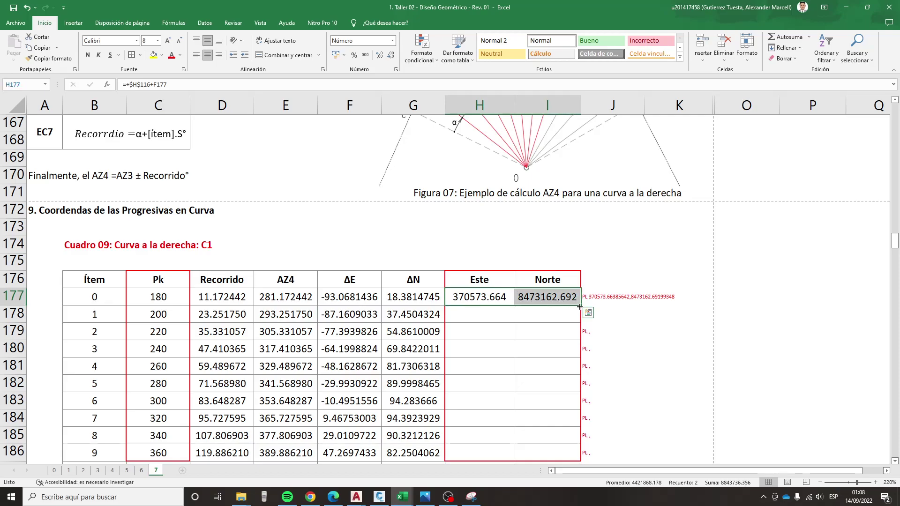
double_click(581, 306)
- Frame the Este and Norte columns H176:I186 with red borders, undoing an accidental red text colour
scroll(585, 328, "down", 1)
left_click(604, 401)
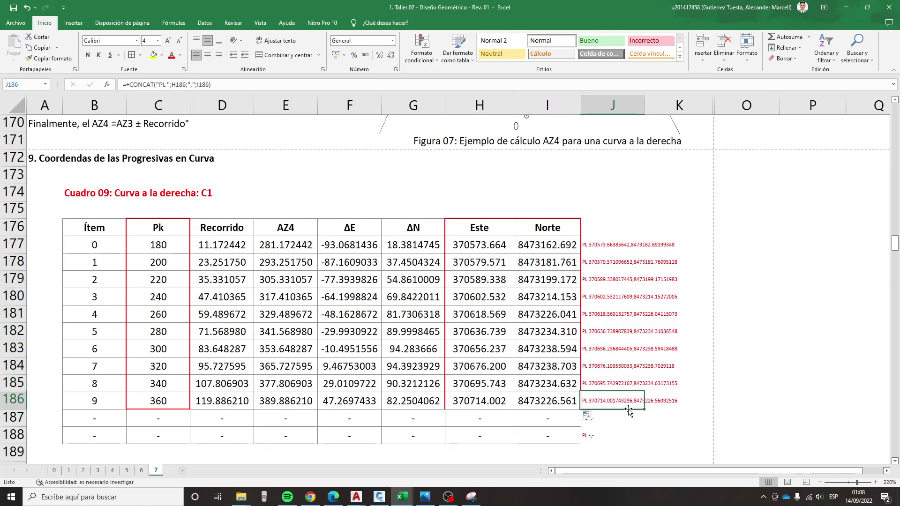
left_click_drag(479, 227, 547, 401)
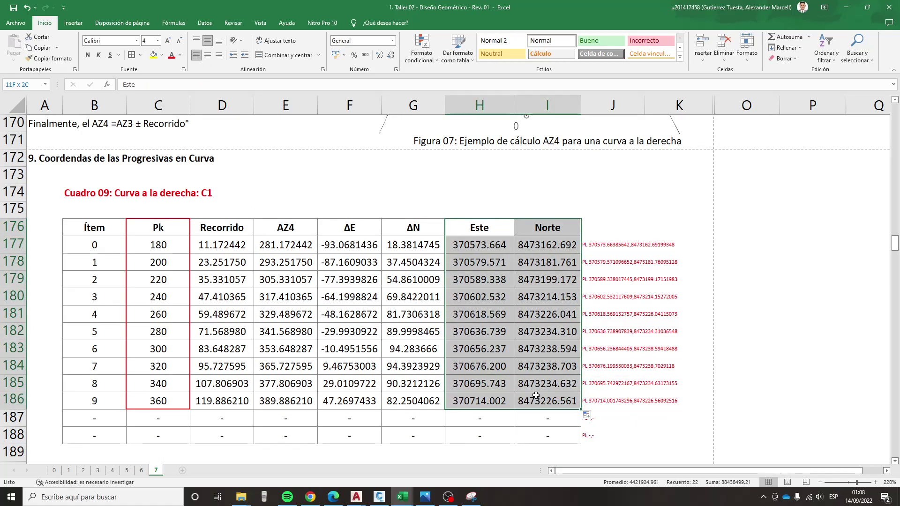
left_click(171, 55)
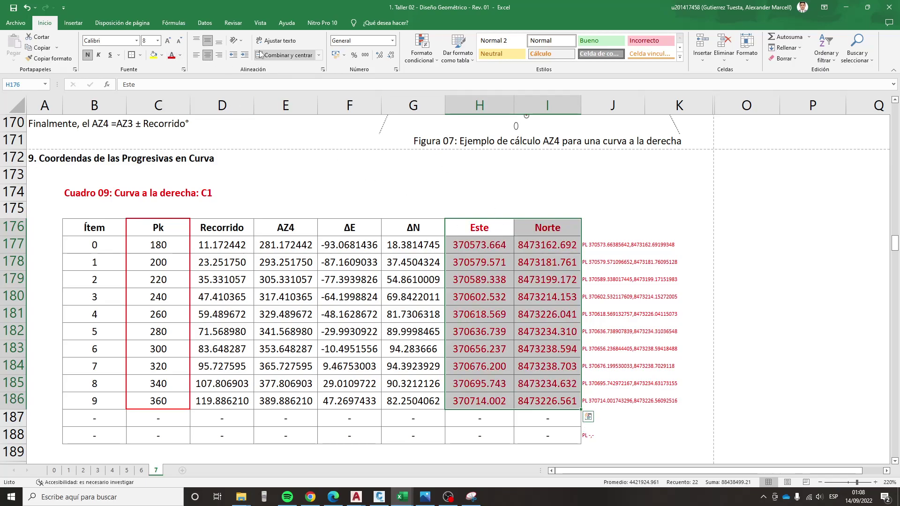
left_click(27, 8)
left_click(131, 55)
left_click(478, 211)
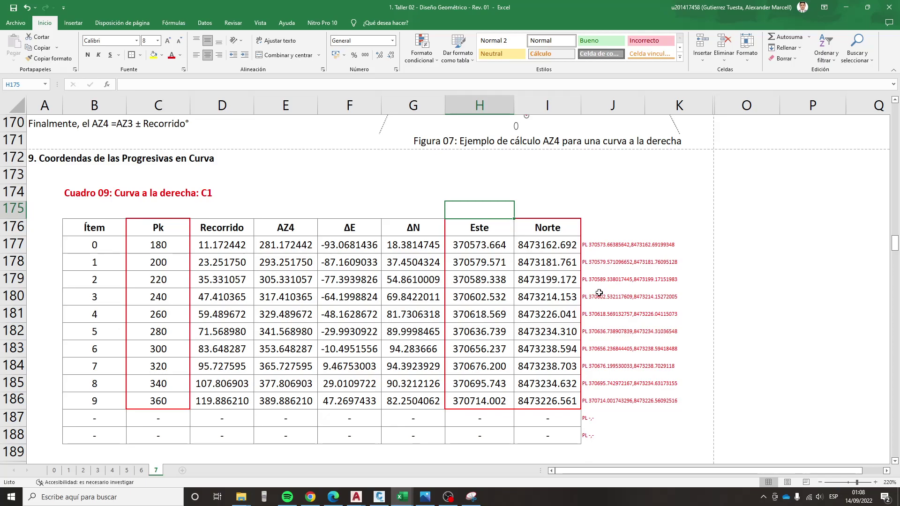
- Check the AZ4 formula in row 180 and the ΔE formula in F183
left_click(316, 303)
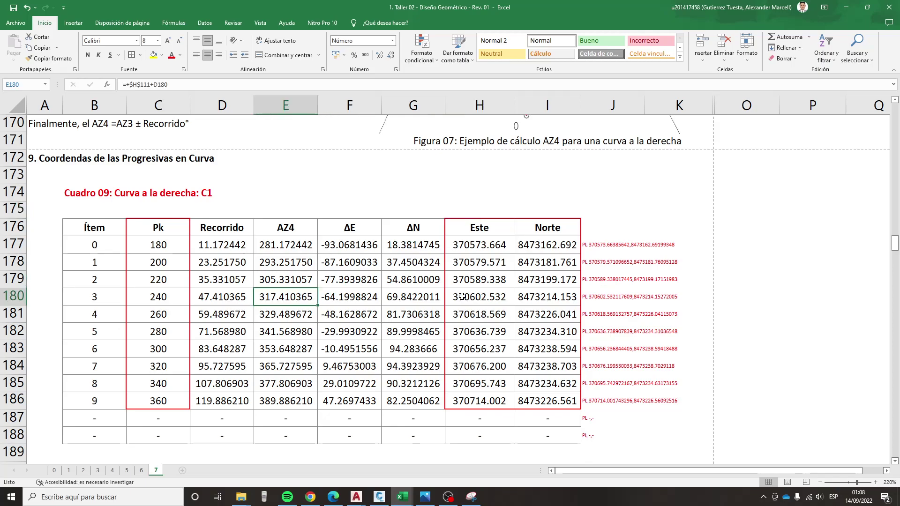
left_click(69, 190)
left_click_drag(69, 190, 520, 382)
left_click(368, 354)
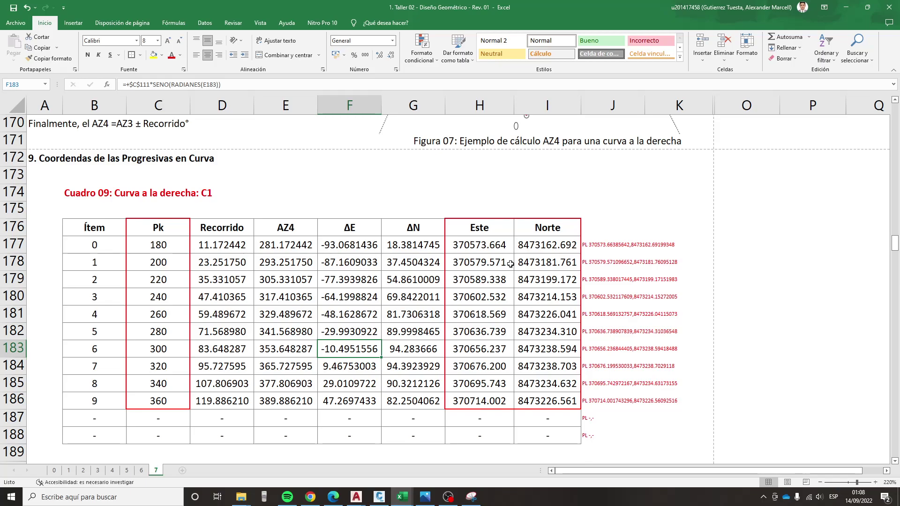
- Start Cuadro 10's Pk column with 620 (=+D150) in C193 and 640 (=+C193+20) below
scroll(511, 264, "down", 2)
scroll(501, 264, "down", 1)
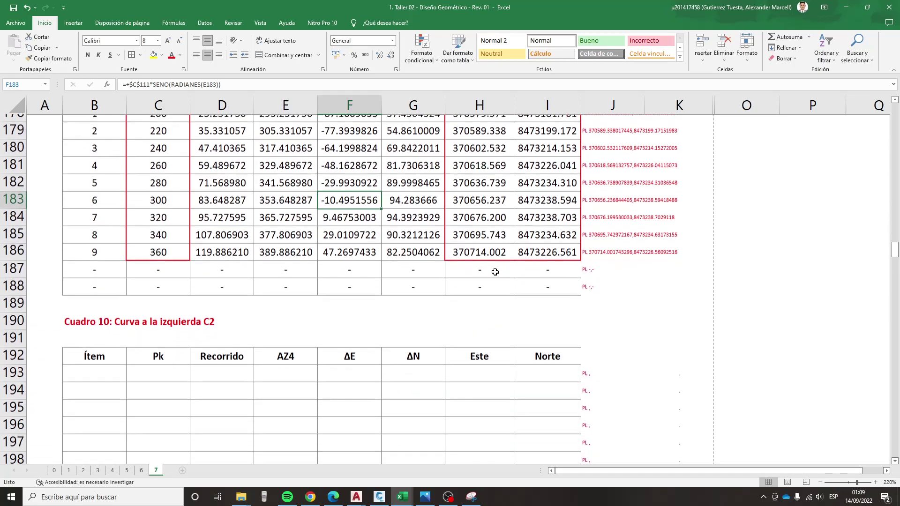
scroll(486, 265, "down", 2)
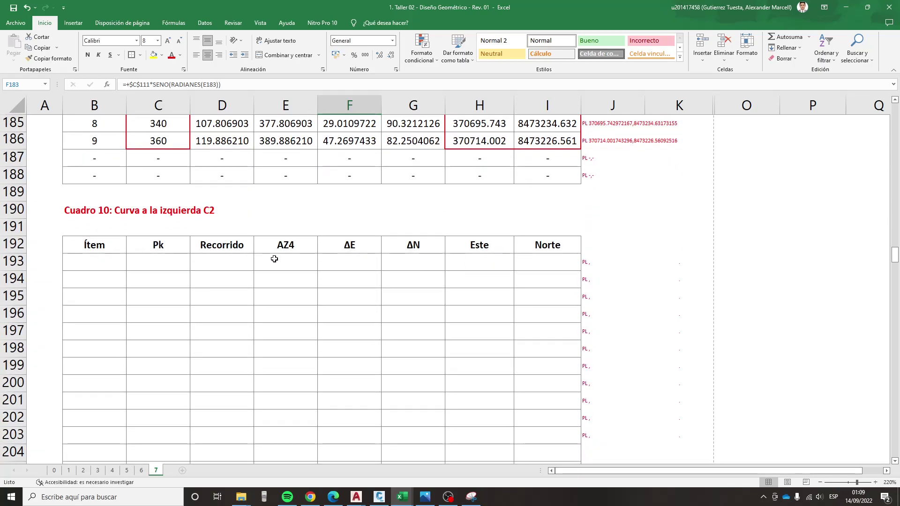
scroll(187, 281, "up", 1)
left_click(156, 305)
type("+")
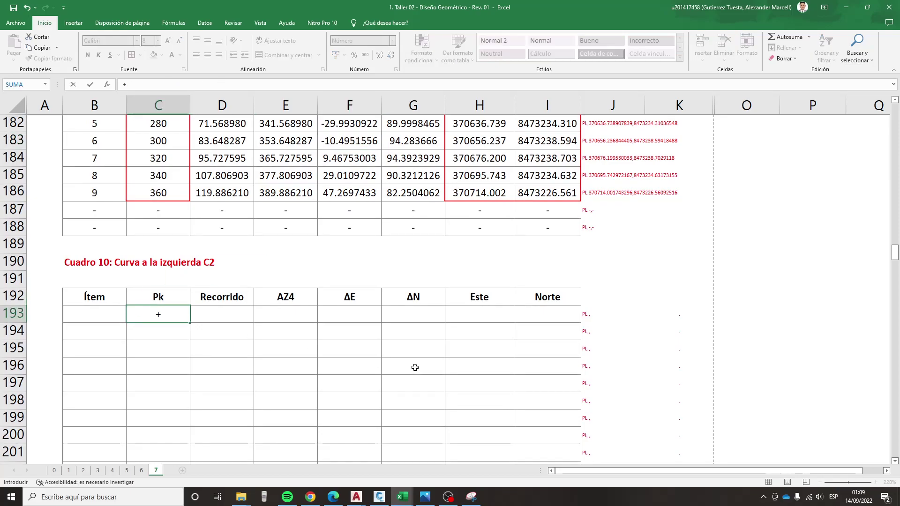
scroll(407, 375, "up", 3)
scroll(405, 384, "up", 7)
scroll(285, 353, "up", 4)
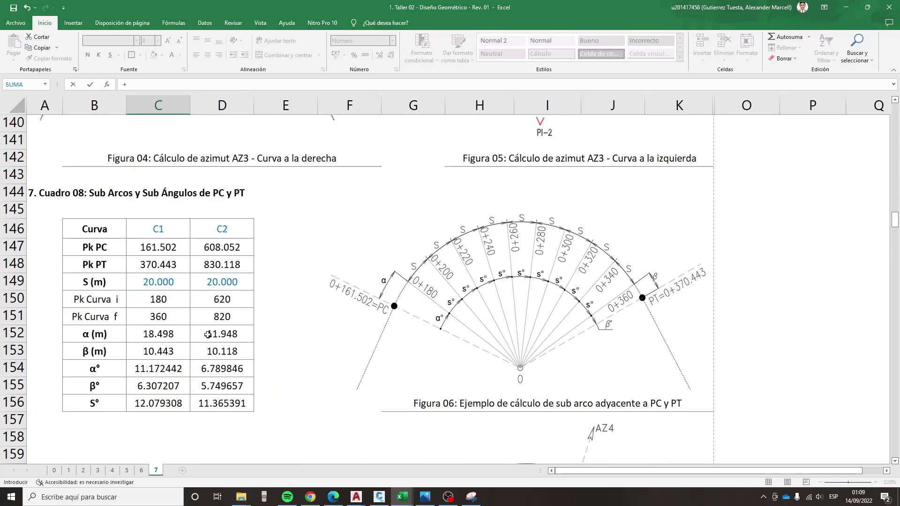
left_click(247, 302)
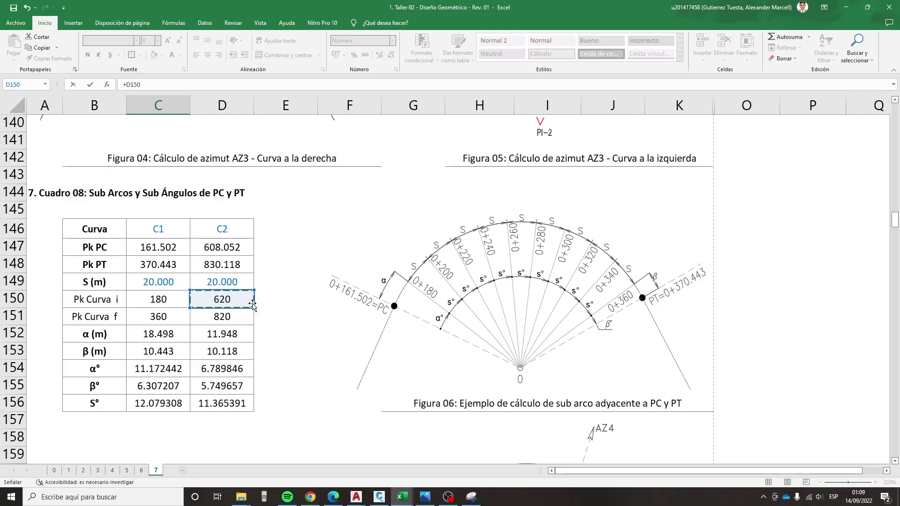
key("Return")
scroll(259, 314, "down", 3)
type("+")
key("Up")
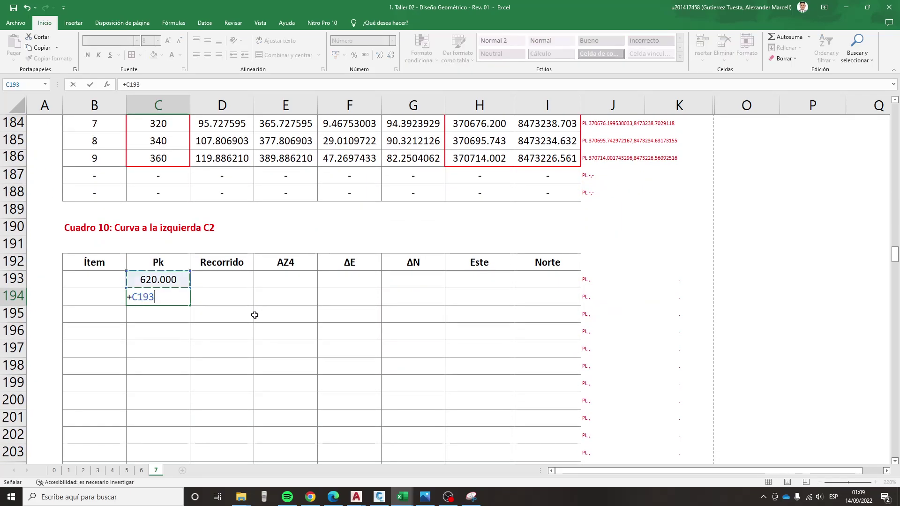
type("+20")
key("Return")
- Extend the Pk series in steps of 20 down to 820 in C203
scroll(254, 315, "down", 1)
left_click(183, 249)
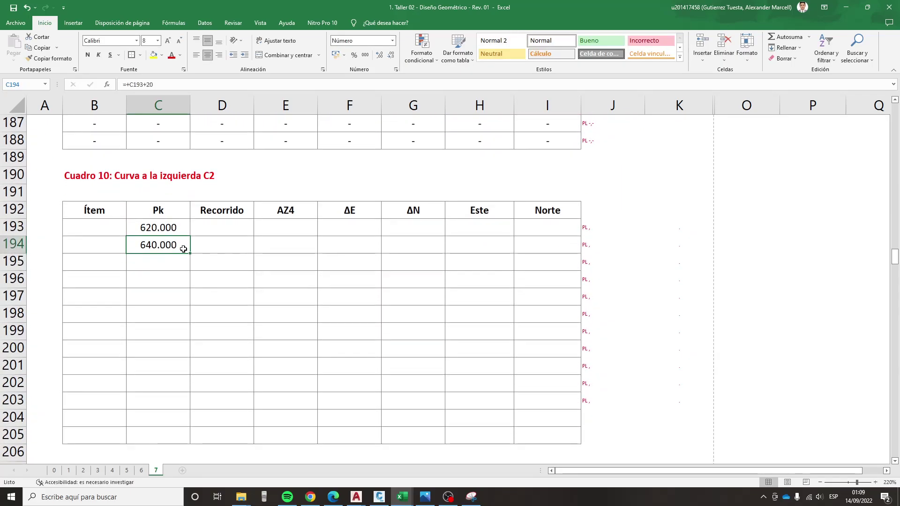
left_click_drag(191, 254, 190, 375)
scroll(190, 375, "down", 2)
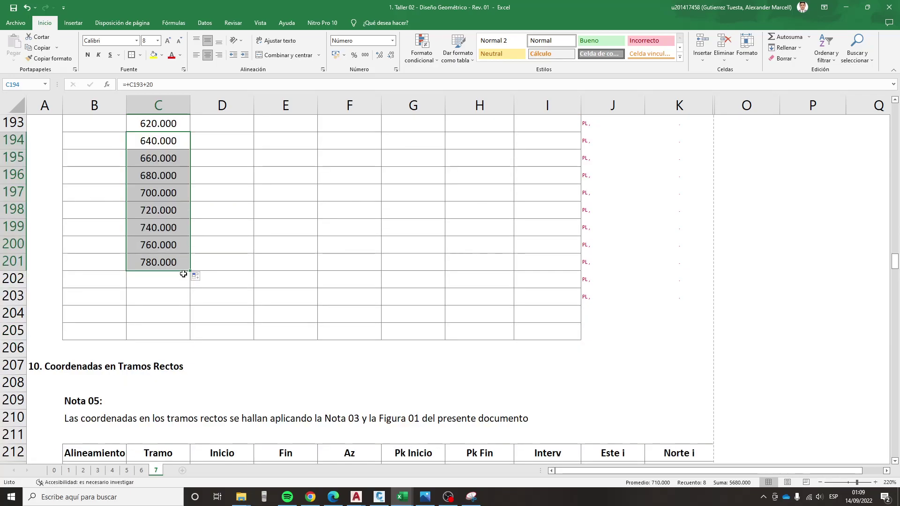
left_click_drag(190, 272, 187, 306)
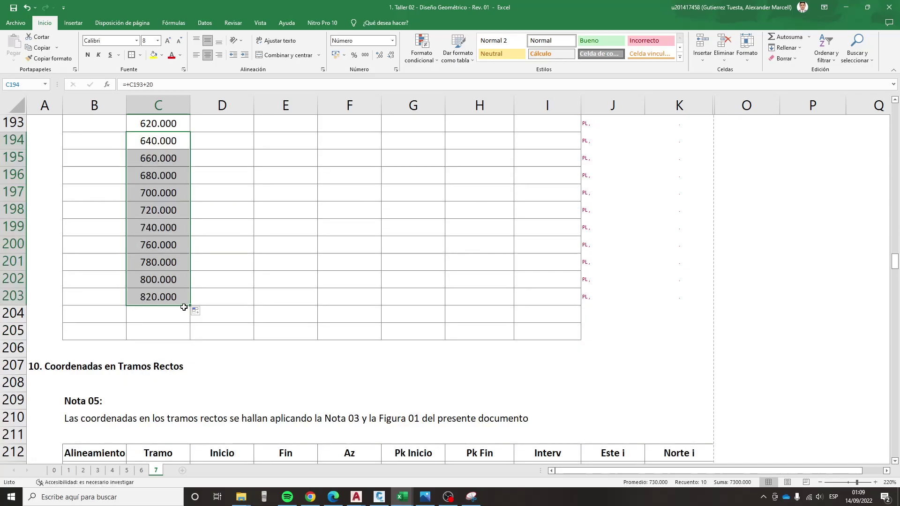
left_click(139, 299)
scroll(108, 335, "up", 1)
- Number the Ítem column 0 to 10 by entering 0 and 1 and filling down to B203
left_click(120, 181)
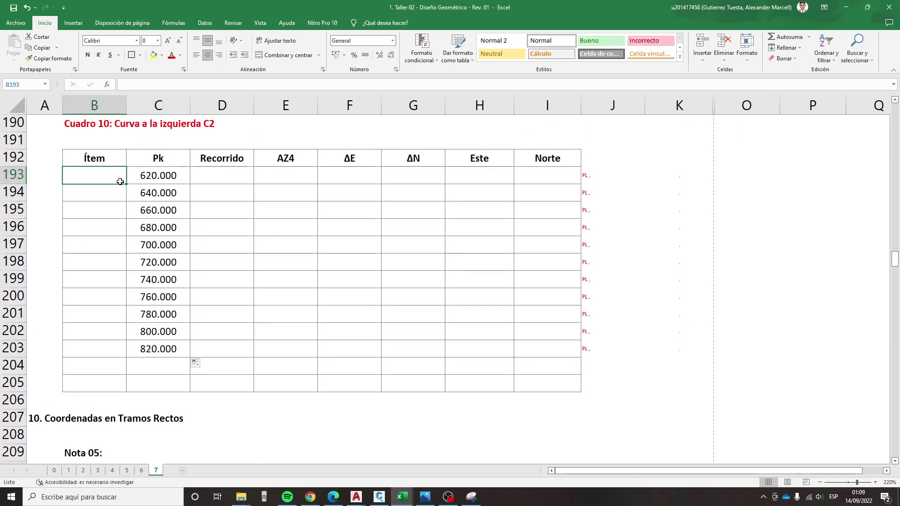
type("0")
key("Return")
type("1")
key("Return")
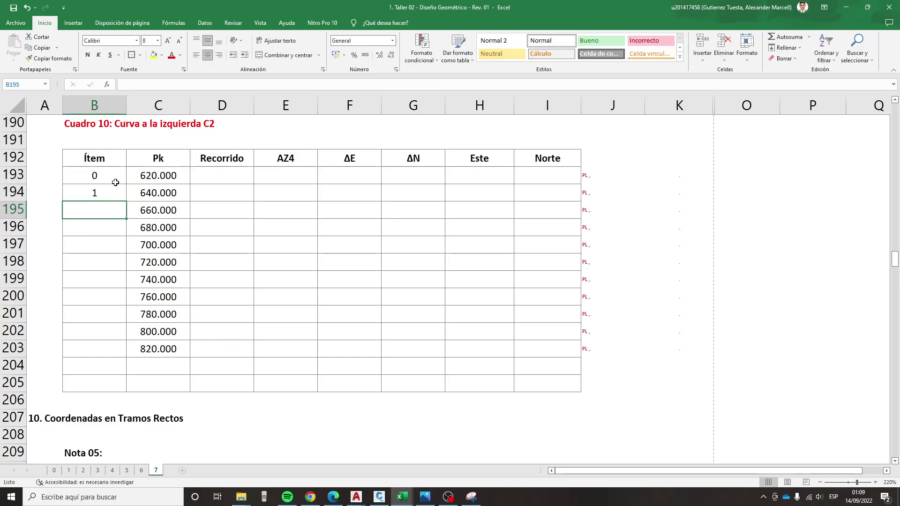
mouse_move(112, 174)
left_mouse_down()
mouse_move(122, 351)
mouse_move(166, 350)
left_mouse_up()
left_click(262, 314)
left_click_drag(142, 177, 155, 351)
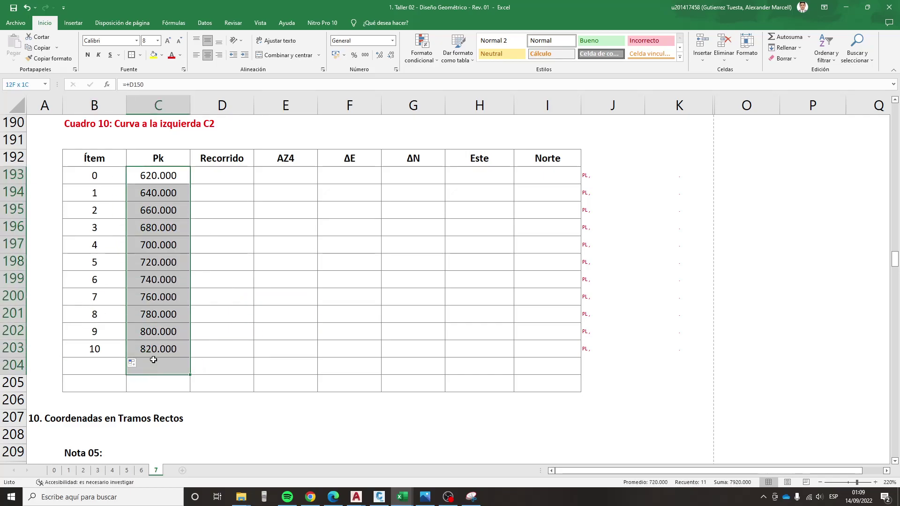
left_click_drag(103, 176, 103, 352)
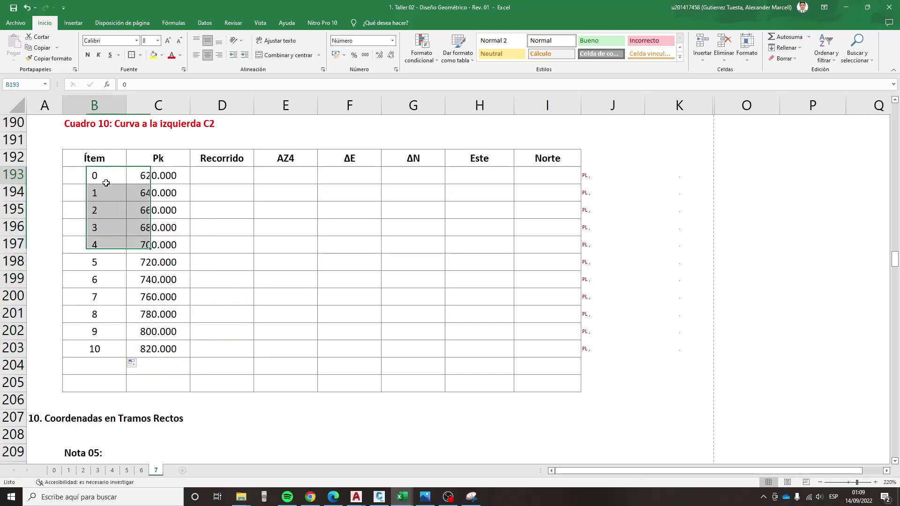
left_click(230, 179)
scroll(380, 243, "up", 1)
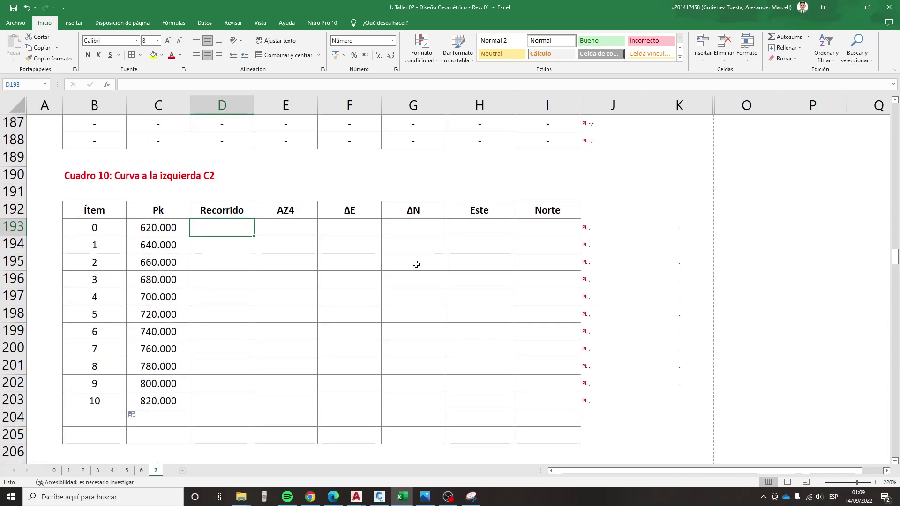
- Compute Recorrido as =$D$154+B193*$D$156 from 6.789846, copied down for items 0 to 10
type("+")
scroll(412, 263, "up", 4)
scroll(296, 258, "up", 7)
scroll(241, 260, "up", 3)
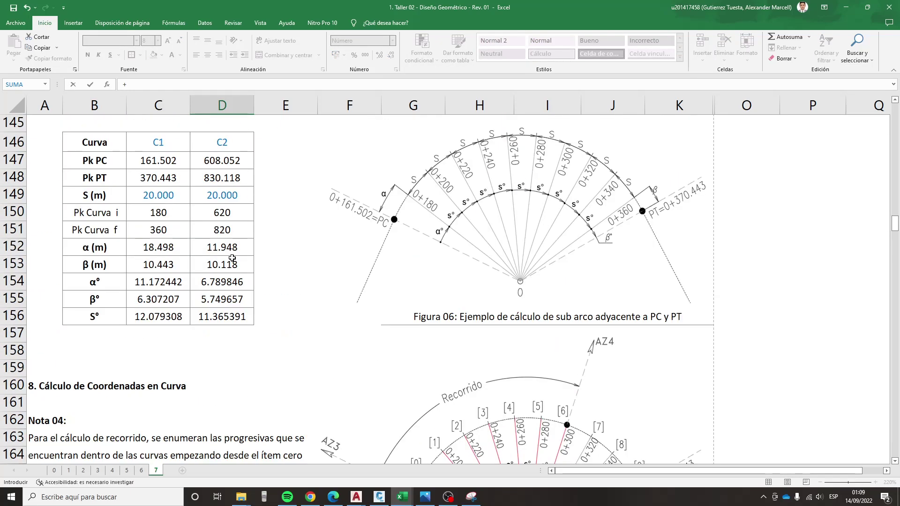
left_click(224, 281)
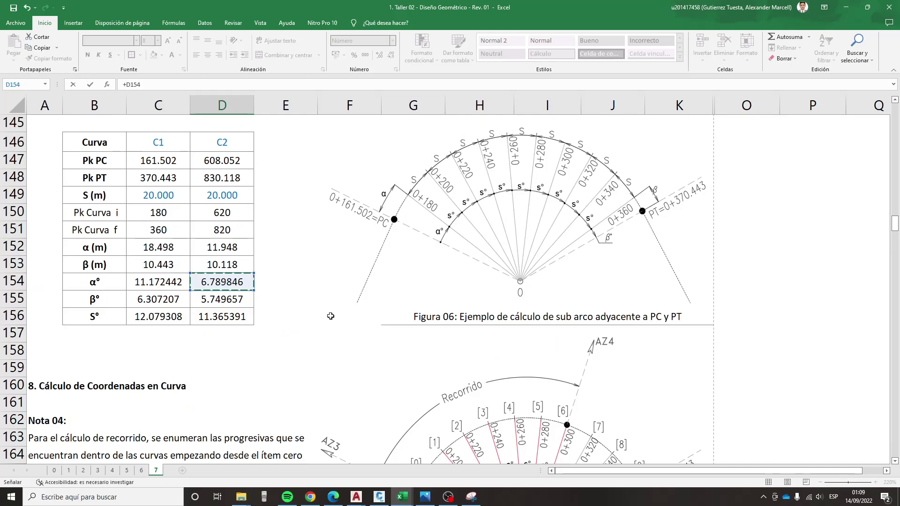
key("F4")
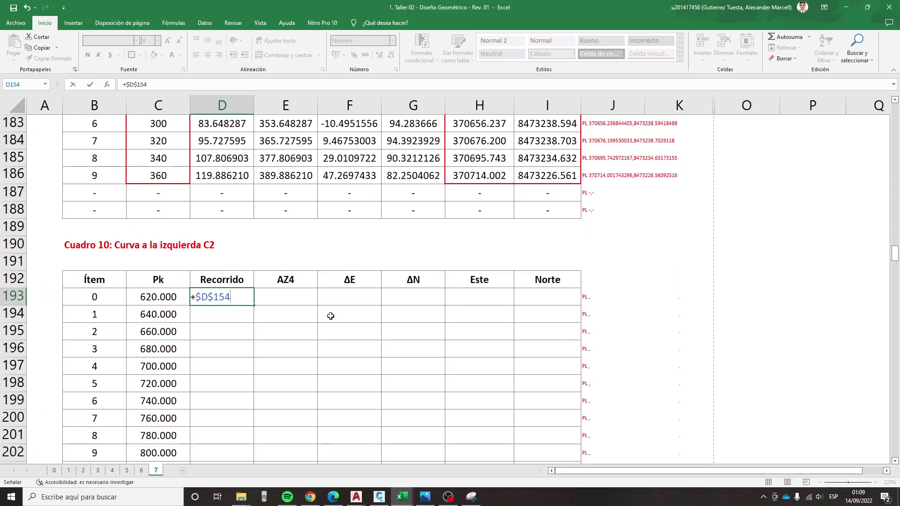
key("Left")
key("Left")
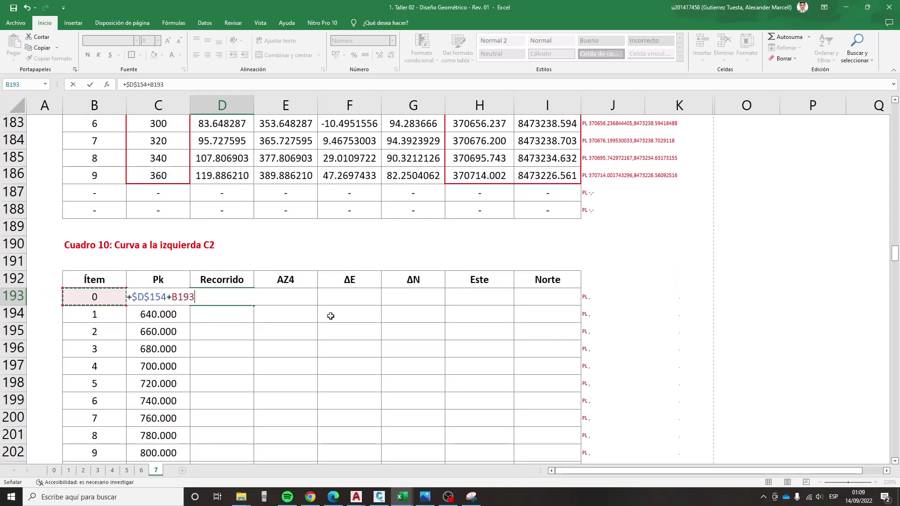
type("*")
scroll(323, 311, "up", 2)
scroll(281, 295, "up", 6)
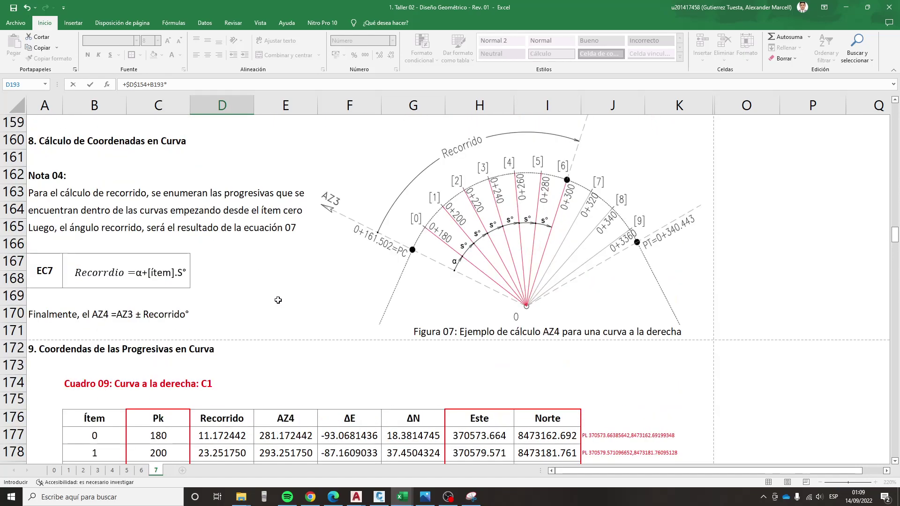
scroll(247, 288, "up", 3)
left_click(224, 230)
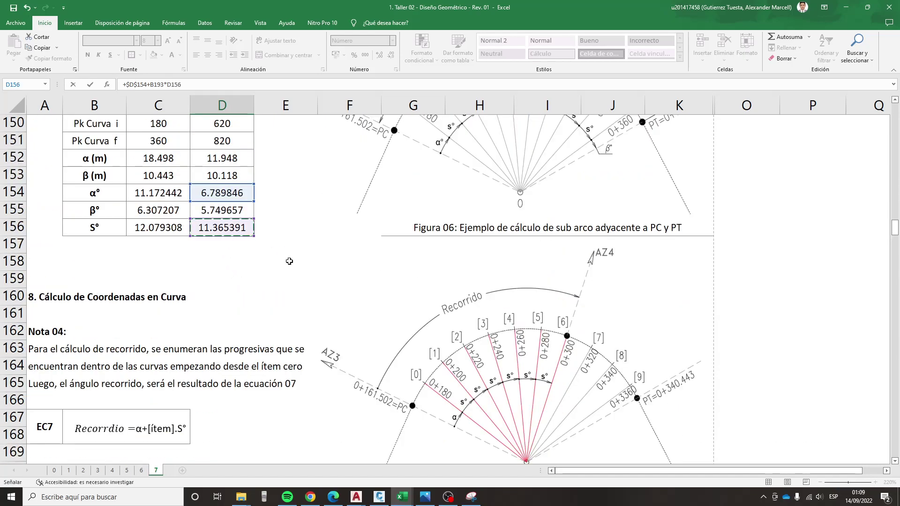
key("F4")
key("Return")
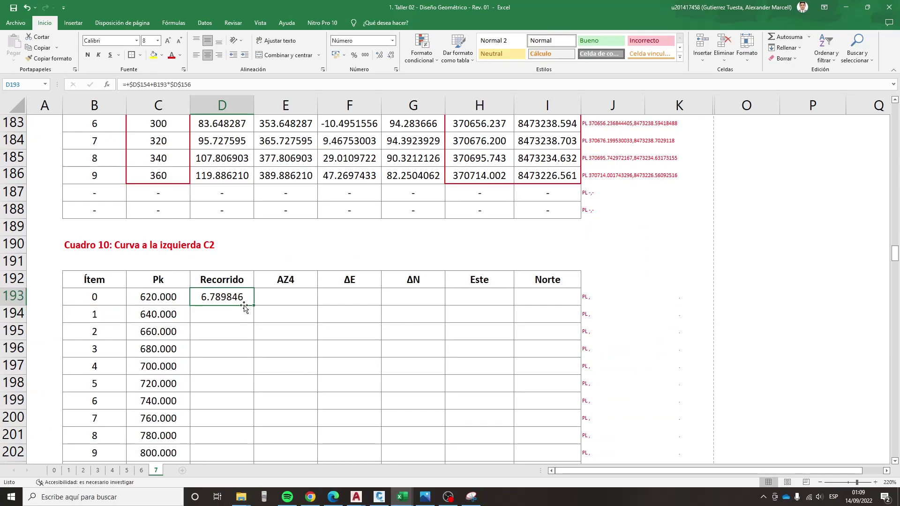
double_click(253, 308)
- Compute AZ4 as =$H$112-D193, copied down from 209.403571 to 95.749657
left_click(297, 295)
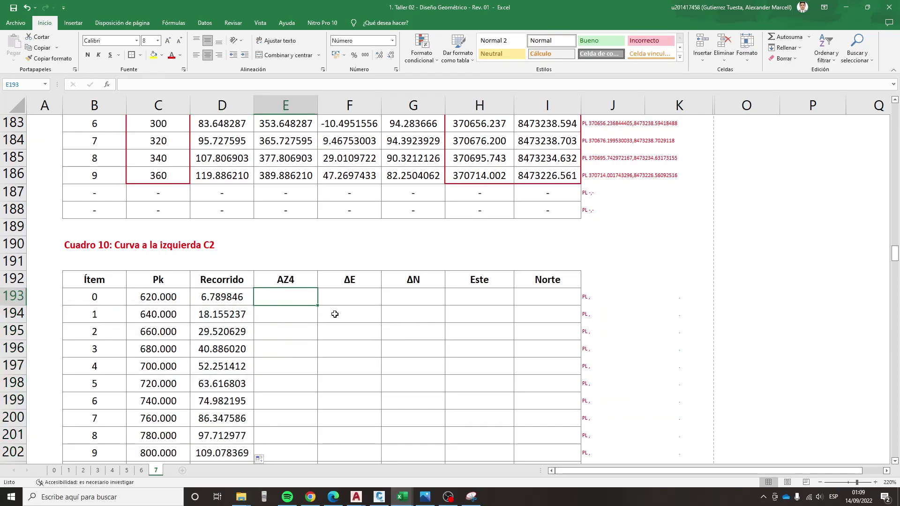
type("+")
scroll(342, 316, "up", 8)
scroll(347, 316, "up", 7)
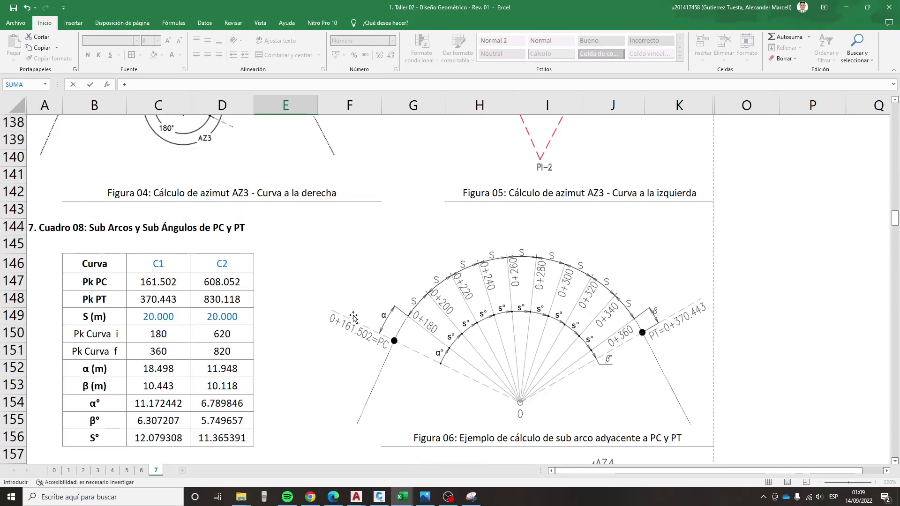
scroll(354, 317, "up", 6)
scroll(353, 318, "up", 4)
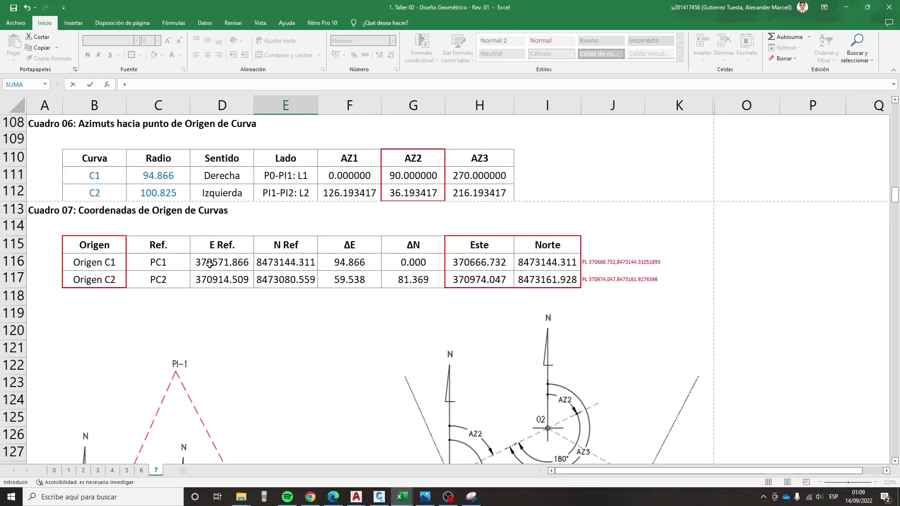
left_click(477, 193)
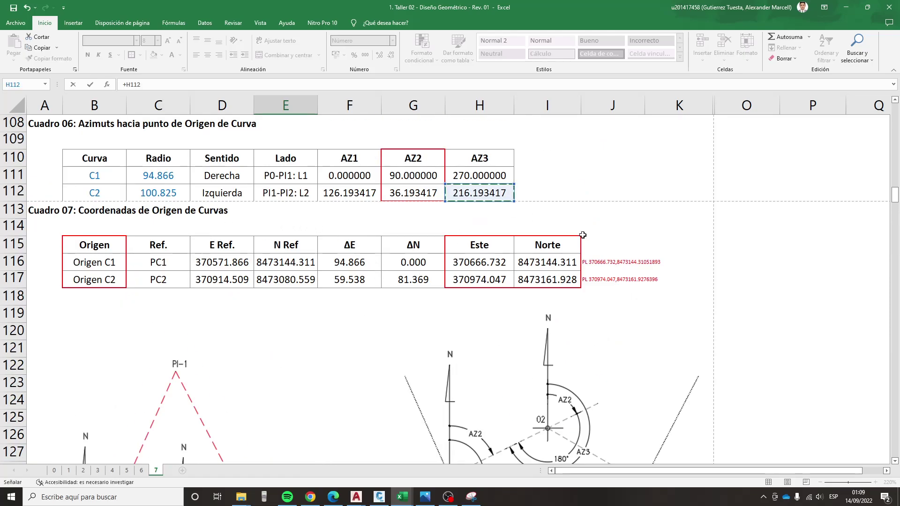
key("F4")
scroll(609, 235, "down", 20)
scroll(516, 239, "down", 2)
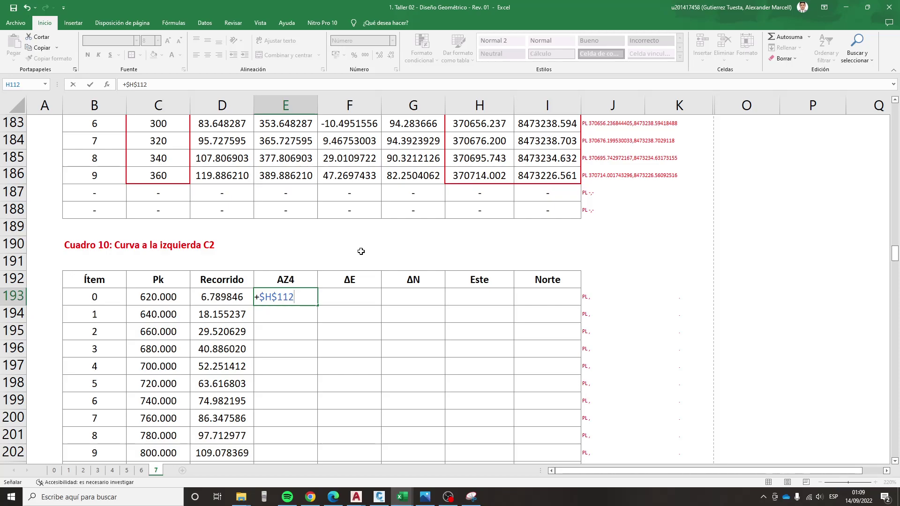
key("Left")
key("Return")
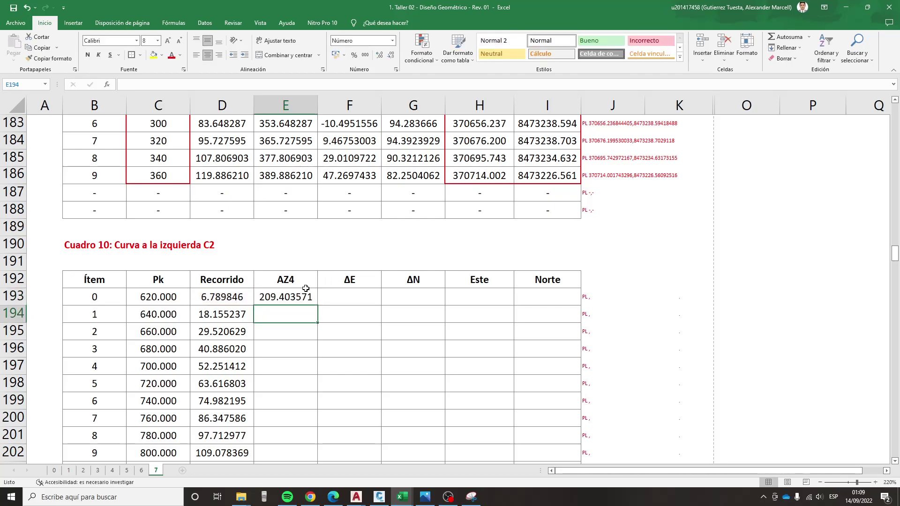
left_click(310, 298)
double_click(318, 306)
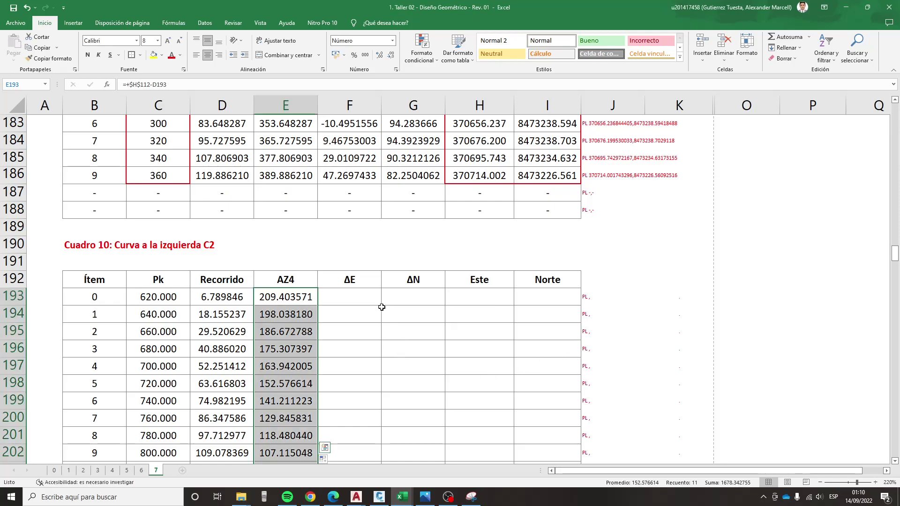
scroll(384, 302, "down", 1)
left_click_drag(168, 229, 141, 418)
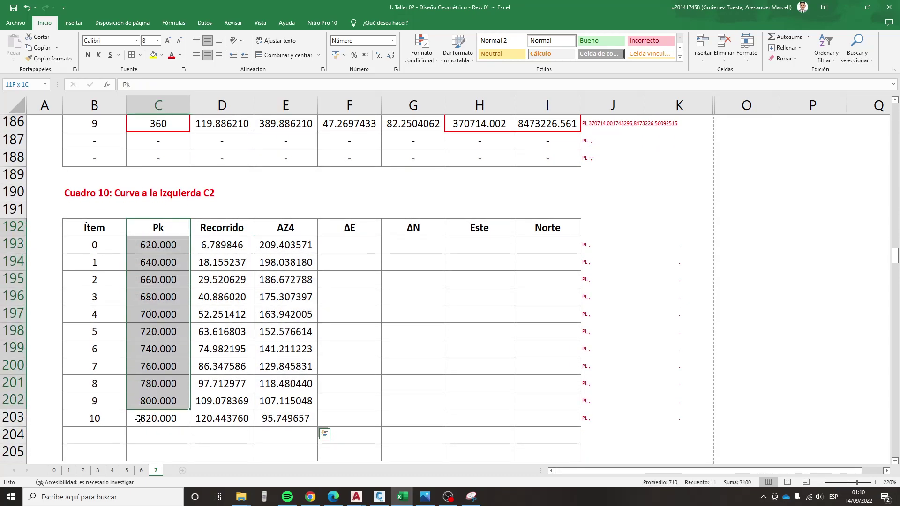
- Outline the Pk column and the Este/Norte block H192:I203 with red borders
left_click(131, 55)
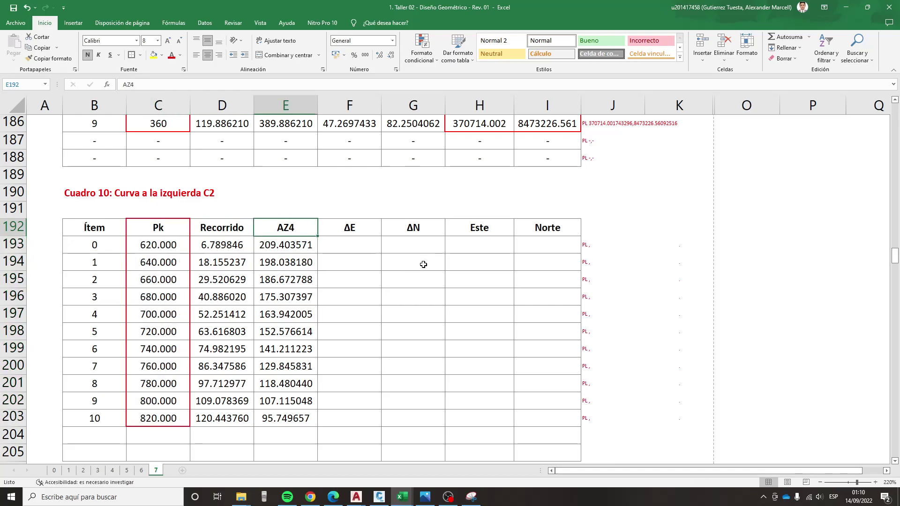
left_click_drag(473, 224, 522, 414)
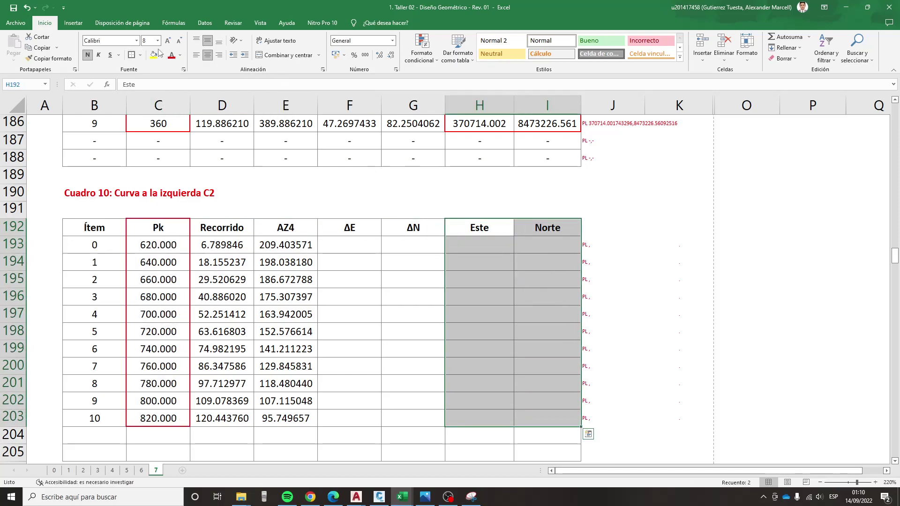
left_click(133, 55)
left_click(412, 275)
- Enter the Este formula =$H$117+F193 in H193
left_click(490, 245)
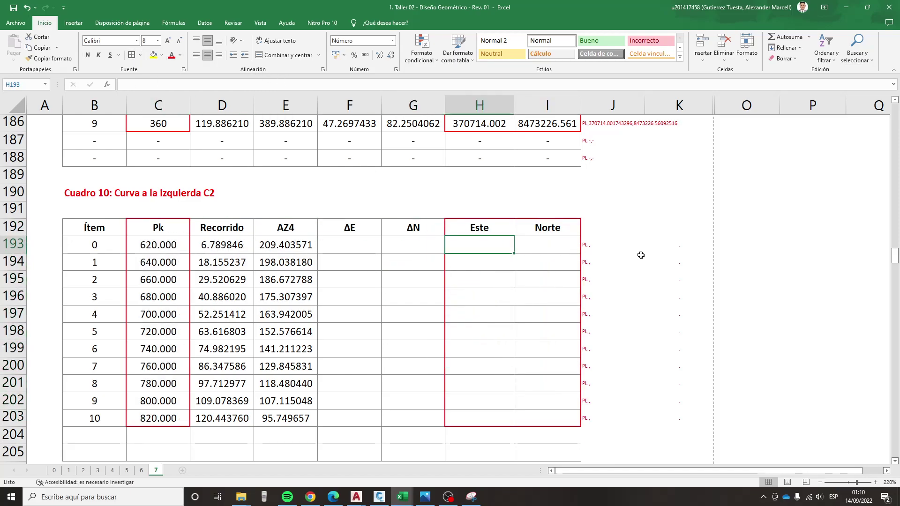
type("+")
scroll(546, 271, "up", 12)
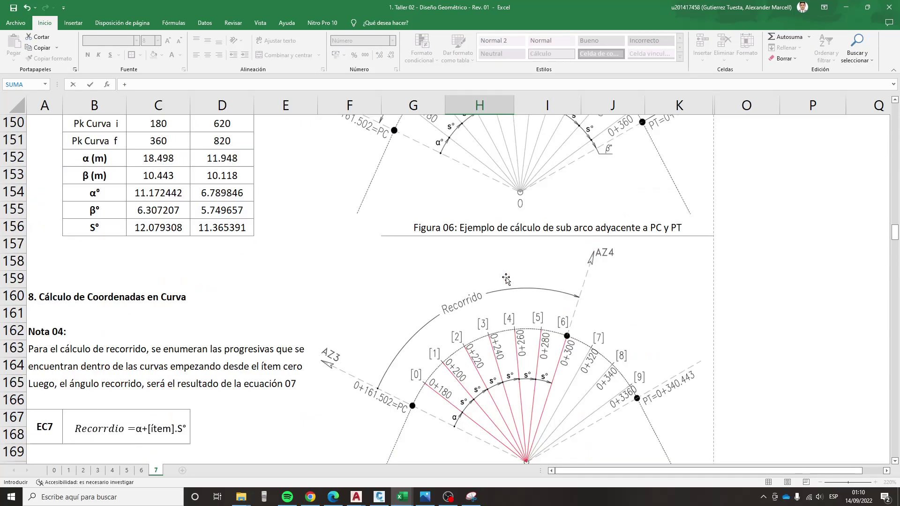
scroll(505, 279, "up", 8)
scroll(505, 279, "up", 7)
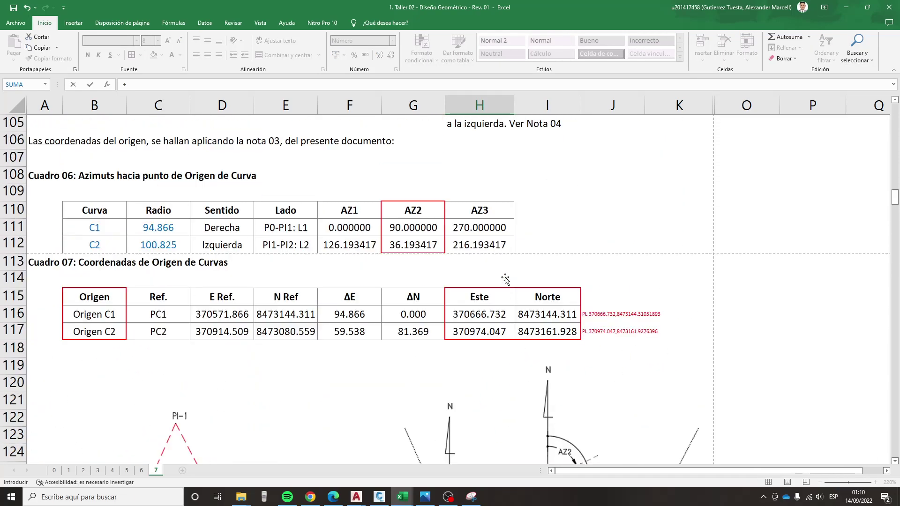
left_click(469, 330)
key("F4")
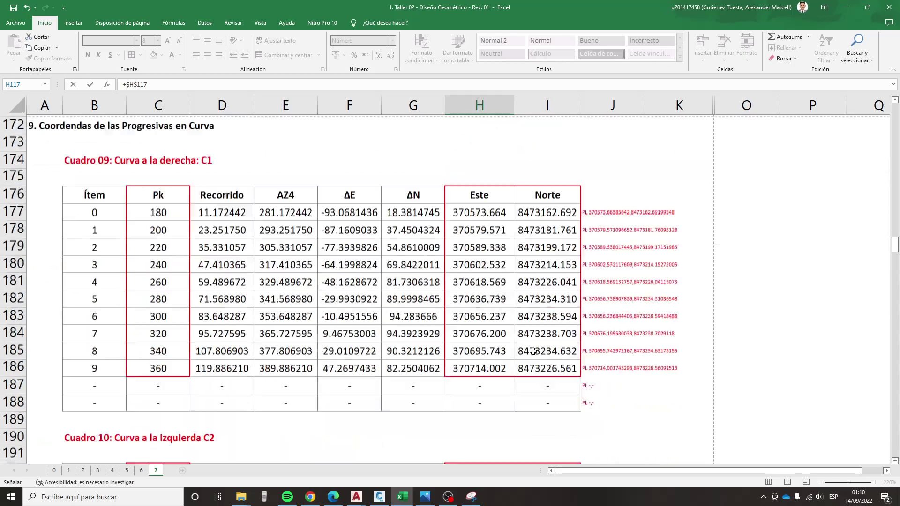
key("Left")
key("Left")
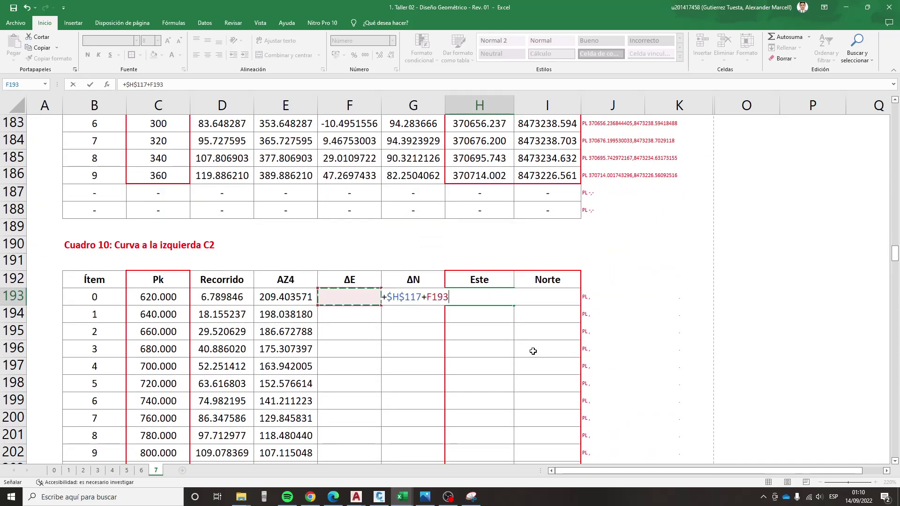
key("Tab")
- Enter the Norte formula =$I$117+G193 in I193 and fill both coordinate columns to row 203
type("+")
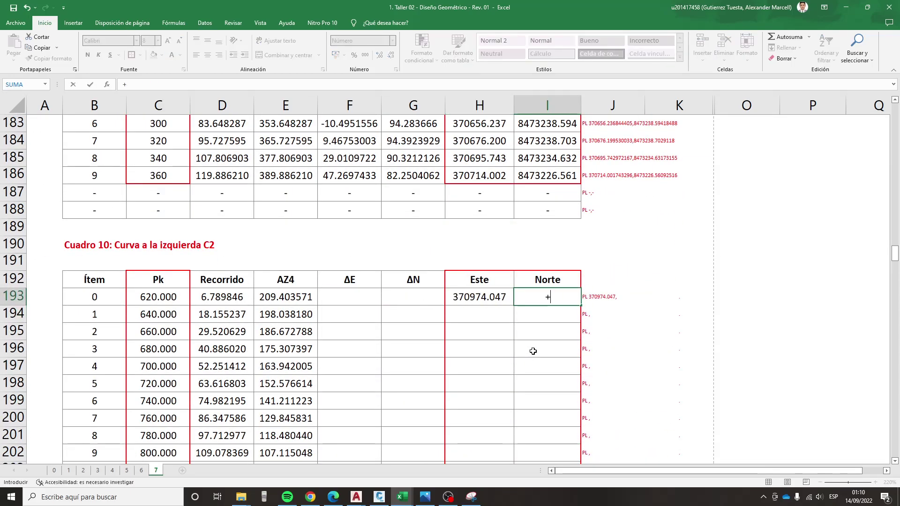
scroll(527, 349, "up", 10)
scroll(529, 337, "up", 7)
scroll(534, 323, "up", 4)
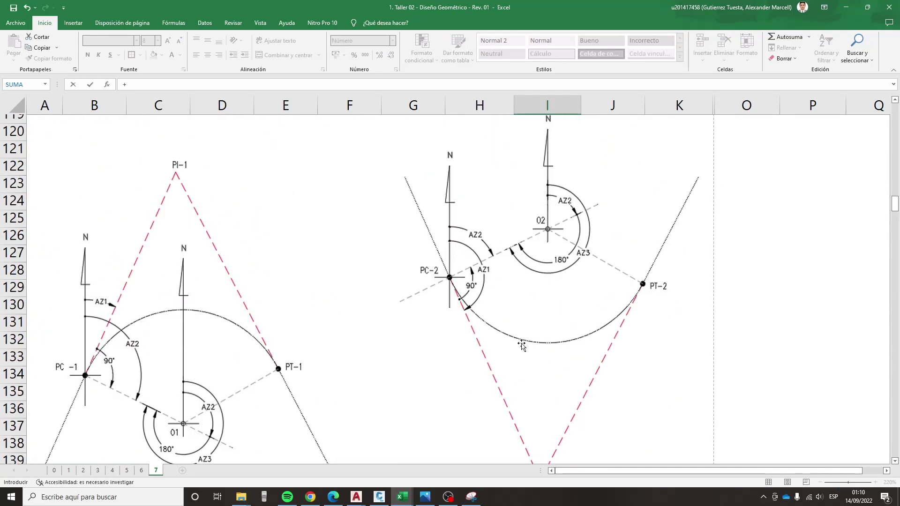
scroll(540, 299, "up", 4)
left_click(543, 280)
key("F4")
type("+")
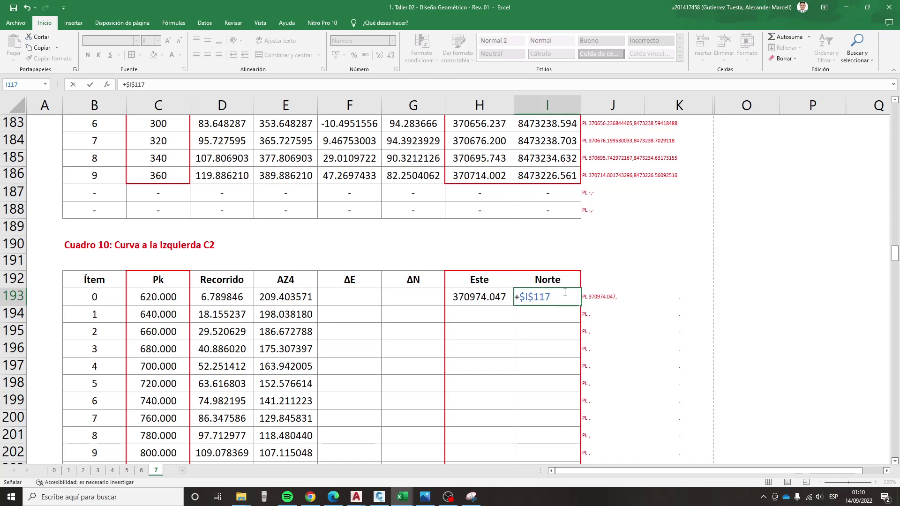
key("Left")
key("Return")
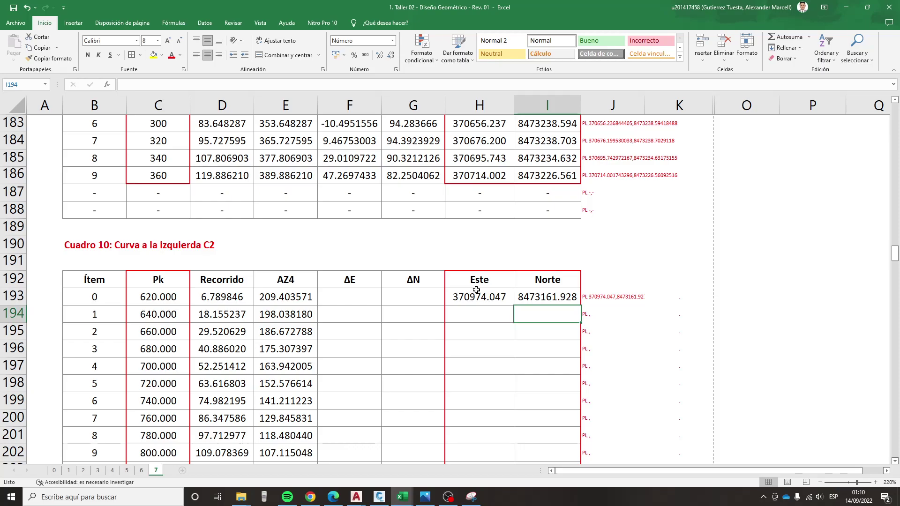
left_click_drag(477, 290, 547, 293)
double_click(581, 304)
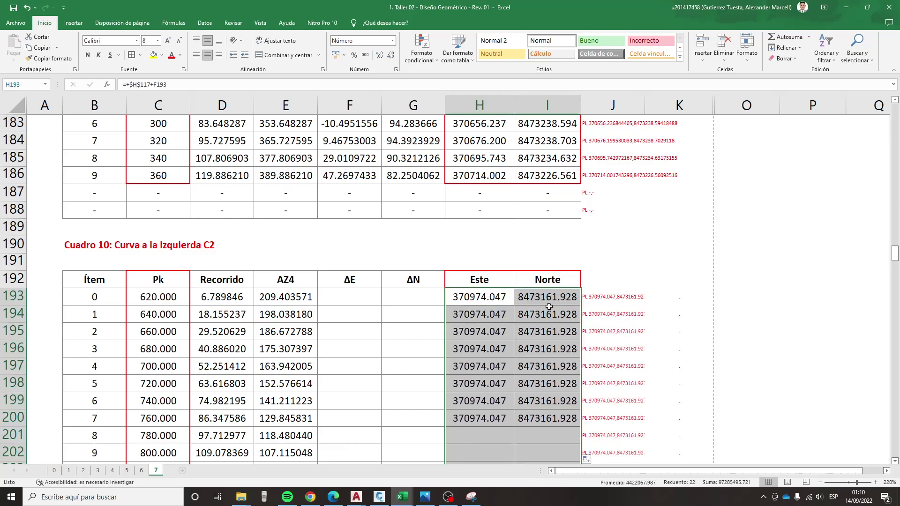
- Enter the ΔE formula =$C$112*SENO(RADIANES(E193)) in F193
left_click(352, 297)
type("+")
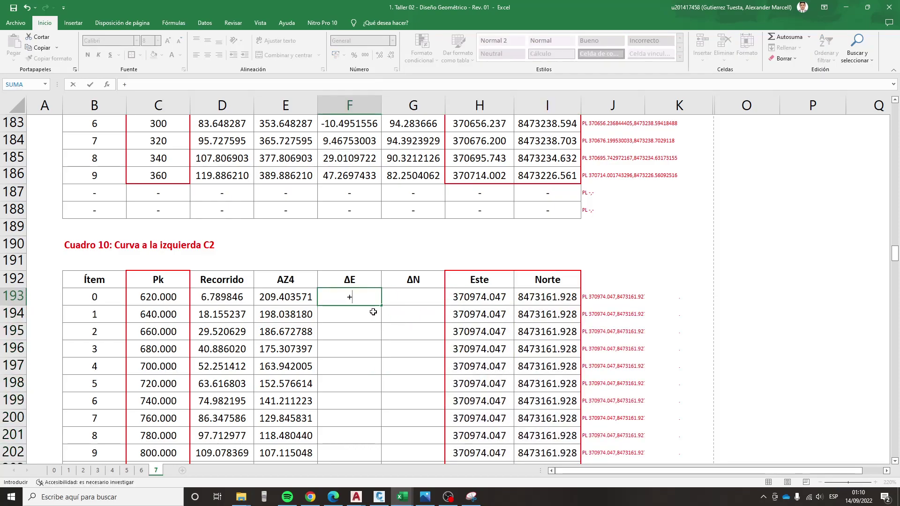
scroll(305, 281, "up", 9)
scroll(234, 271, "up", 4)
scroll(219, 298, "up", 1)
scroll(215, 298, "up", 5)
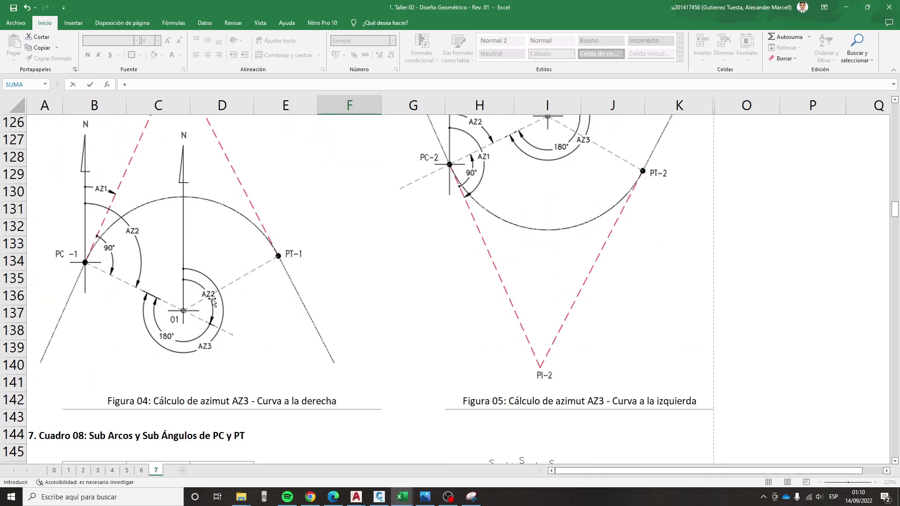
scroll(209, 299, "up", 4)
scroll(168, 209, "up", 2)
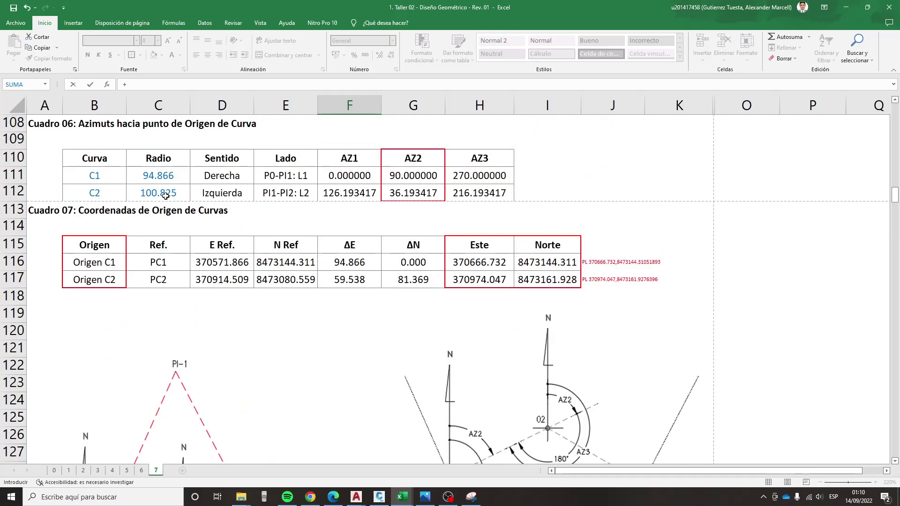
left_click(165, 196)
key("F4")
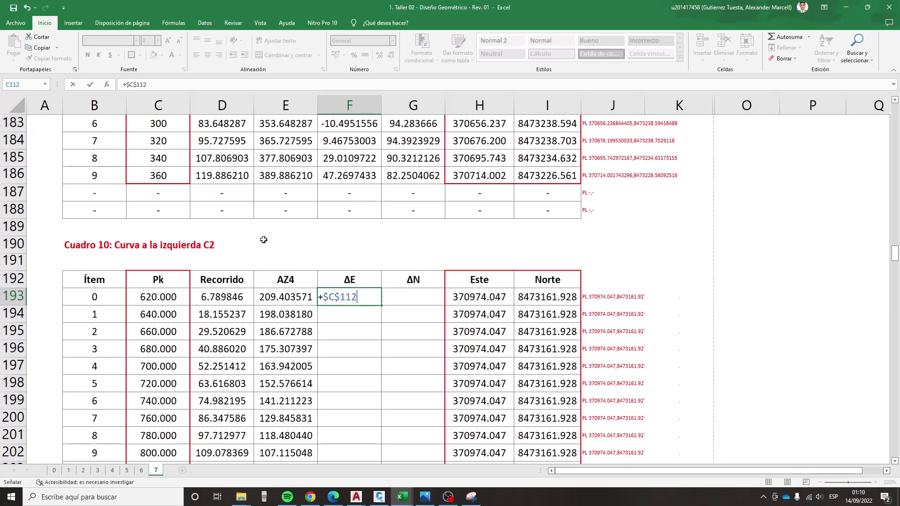
type("en")
key("Tab")
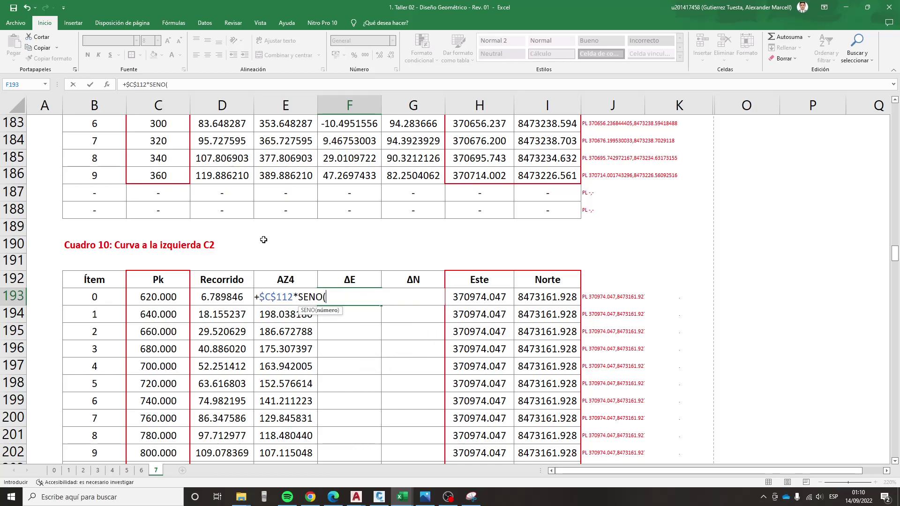
type("ra")
key("Tab")
key("Left")
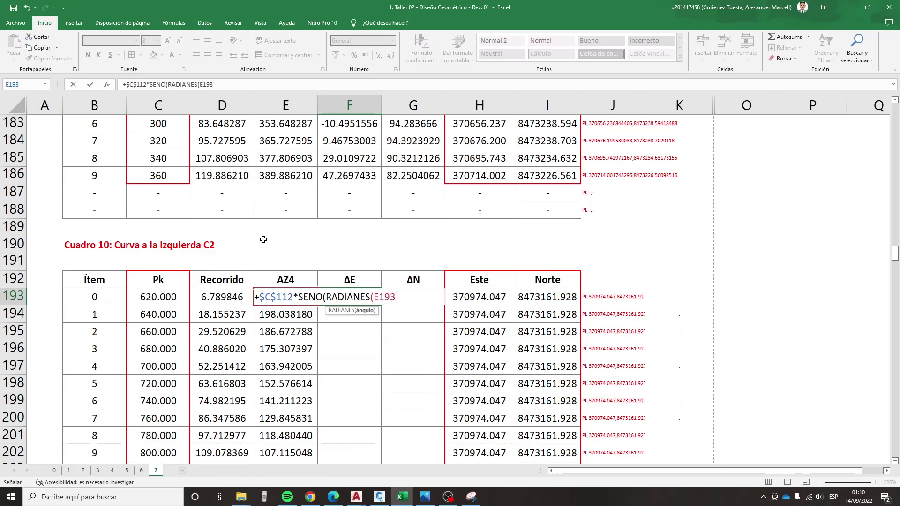
type("))")
key("Return")
- Enter ΔN =$C$112*COS(RADIANES(E193)) in G193 and fill ΔE and ΔN down to row 203
key("Up")
key("Right")
type("+")
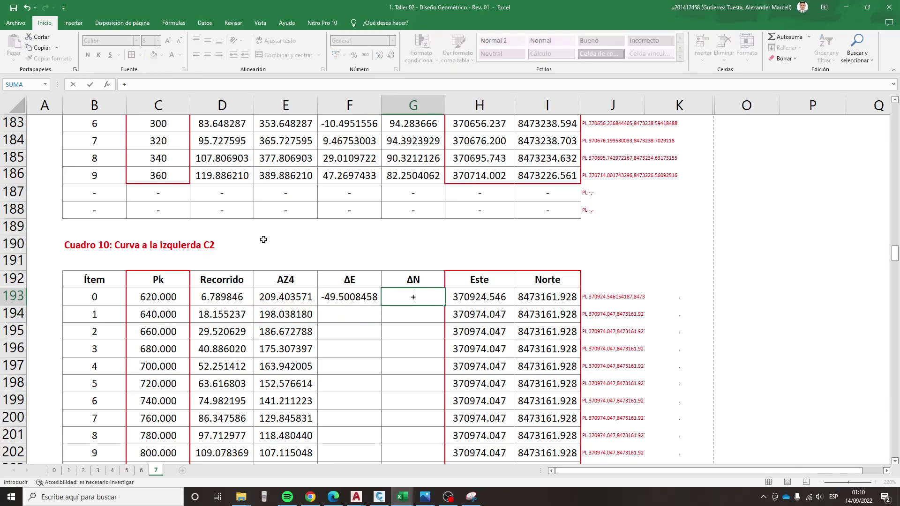
scroll(245, 239, "up", 8)
scroll(234, 239, "up", 6)
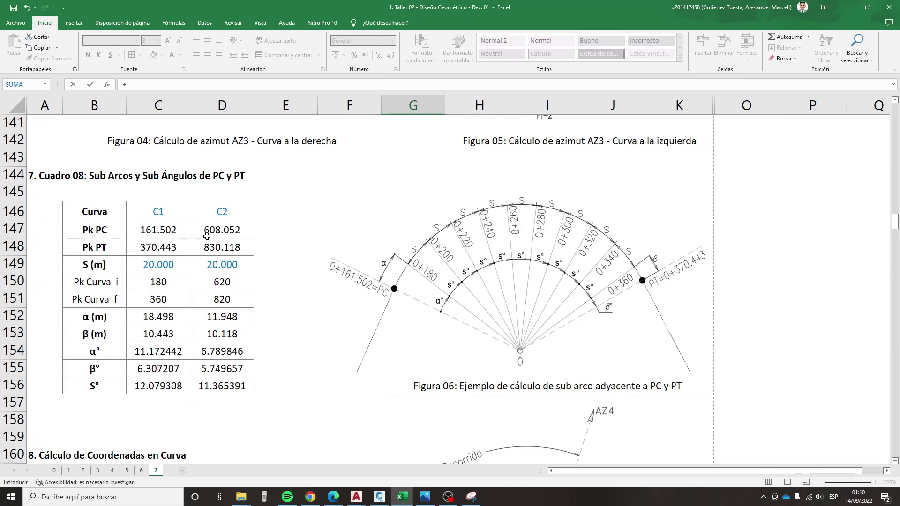
scroll(220, 238, "up", 5)
scroll(202, 236, "up", 4)
scroll(203, 236, "up", 2)
left_click(158, 193)
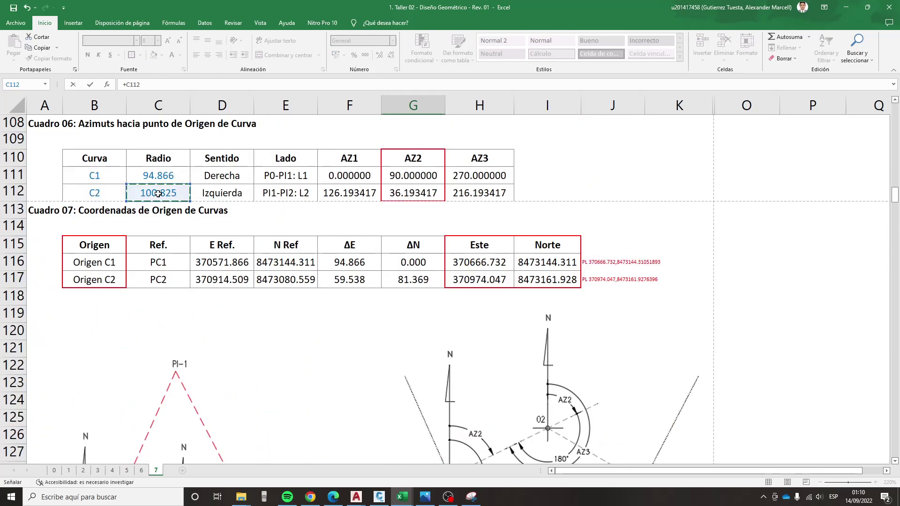
key("F4")
type("*")
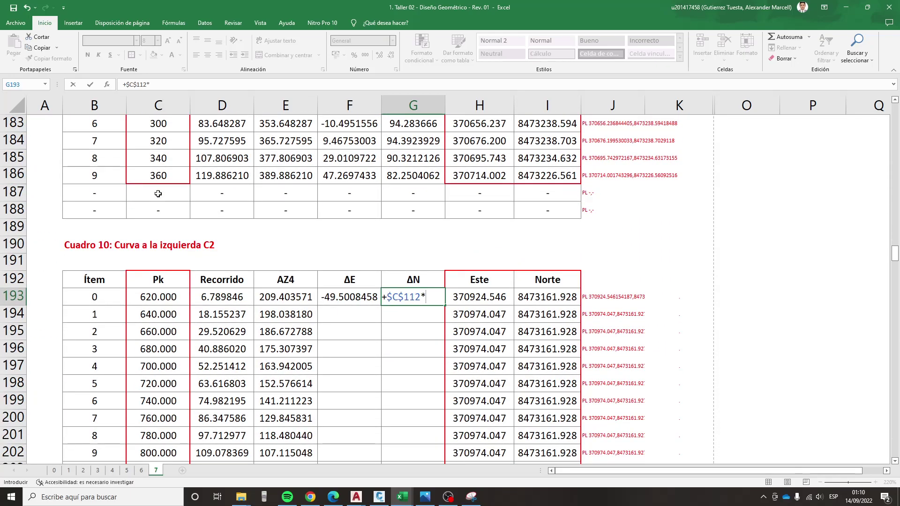
type("cos")
key("Tab")
type("rad")
key("Tab")
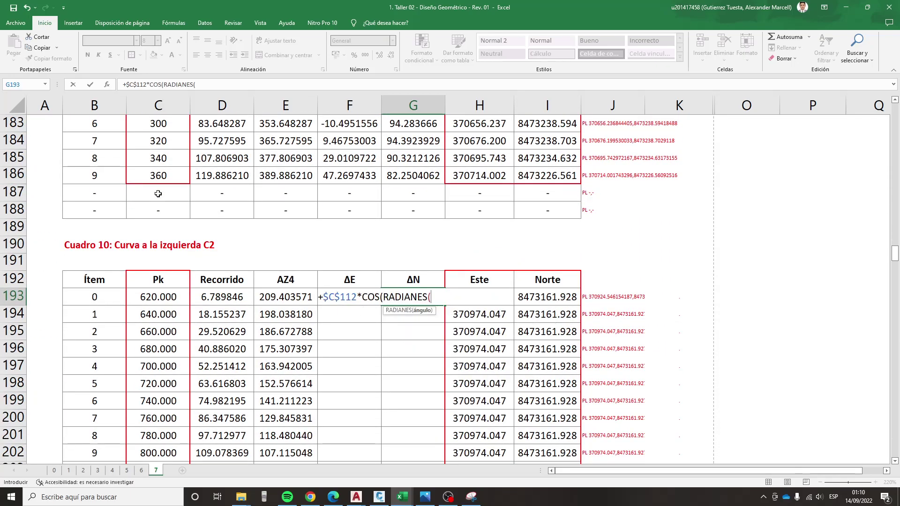
key("Left")
key("Return")
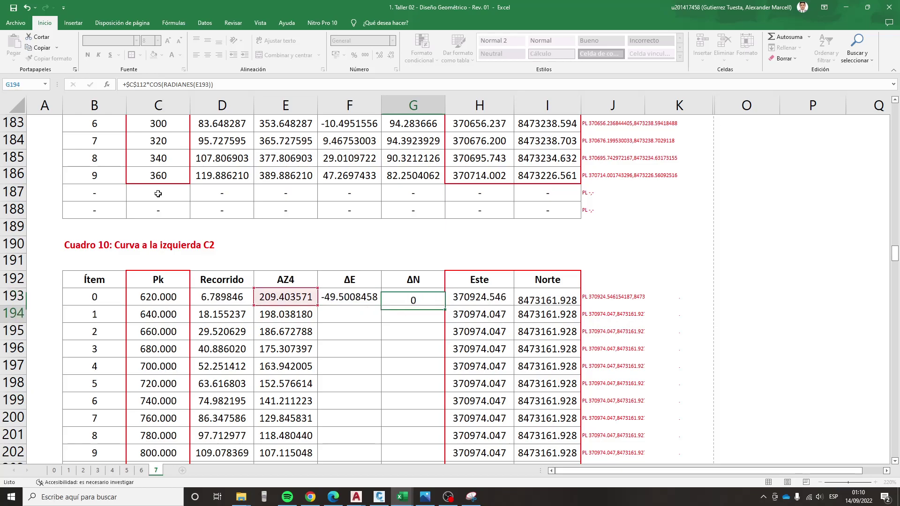
left_click_drag(353, 296, 415, 298)
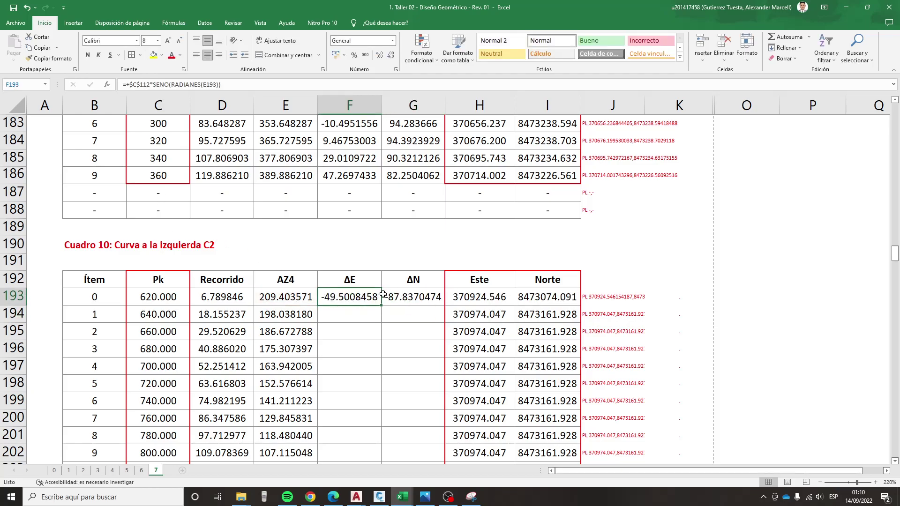
double_click(444, 305)
scroll(526, 311, "down", 3)
left_click(679, 296)
scroll(491, 220, "up", 3)
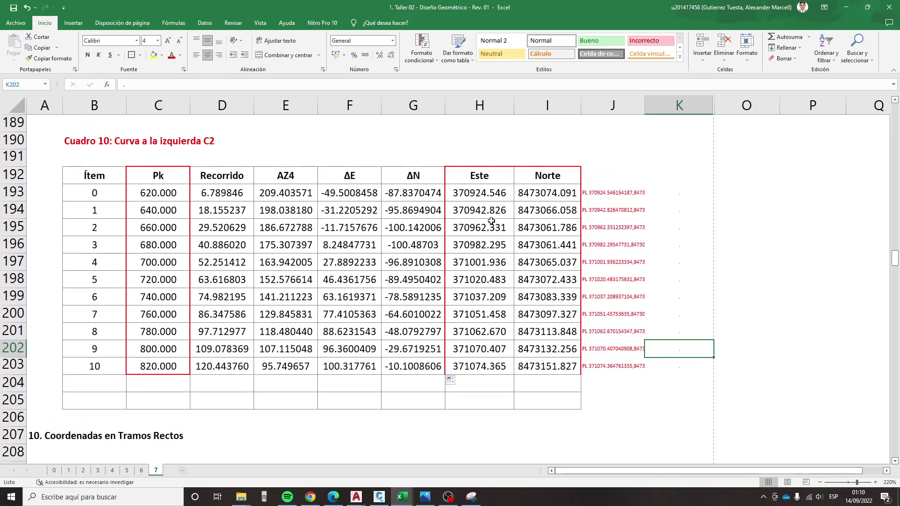
left_click_drag(479, 176, 522, 365)
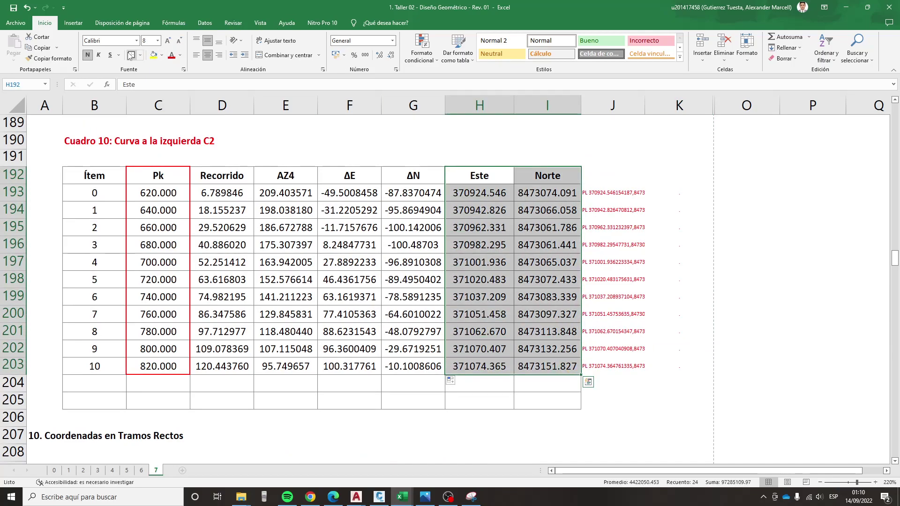
left_click(619, 192)
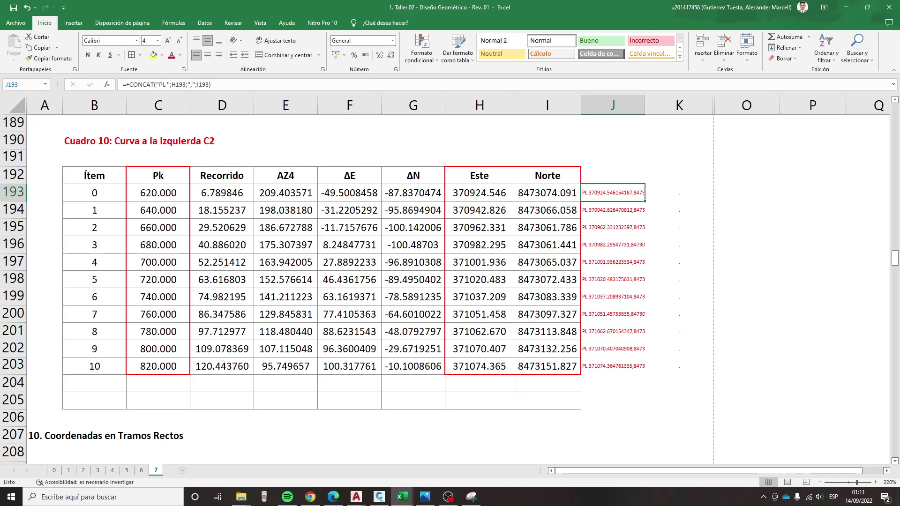
left_click(279, 380)
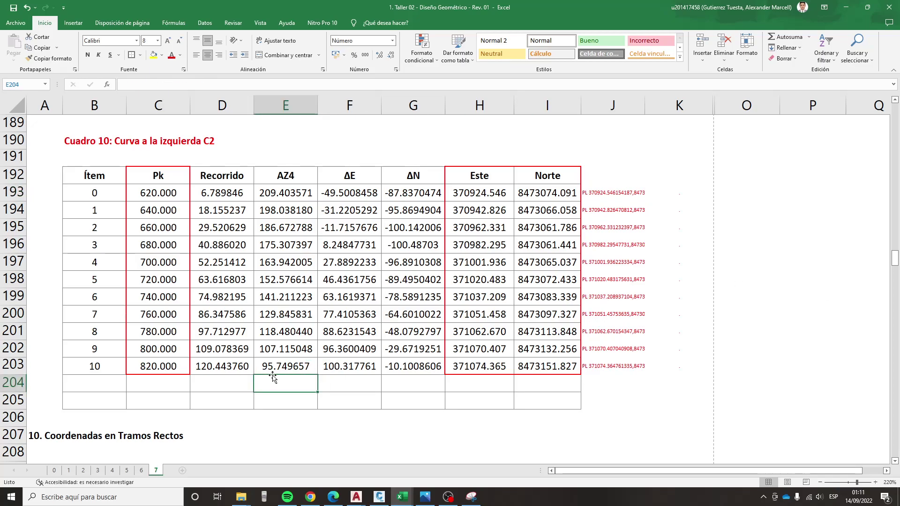
scroll(263, 367, "up", 1)
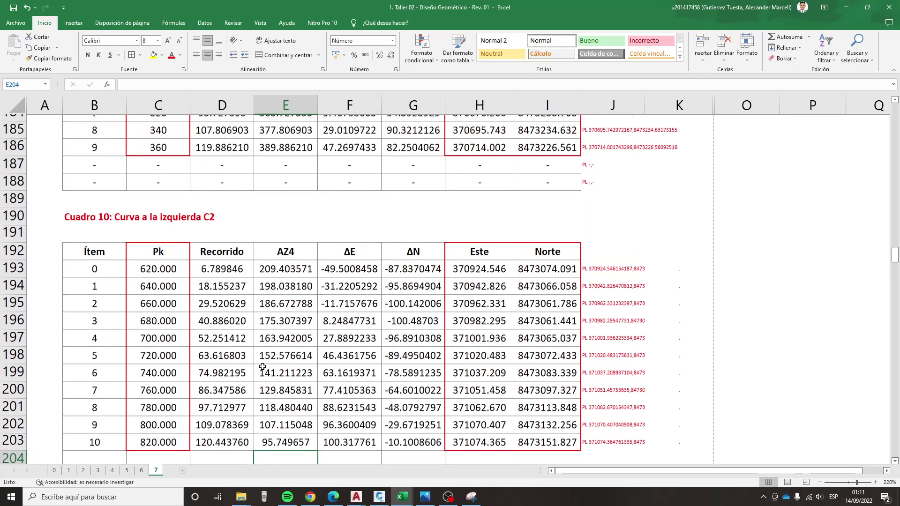
scroll(260, 366, "down", 3)
scroll(258, 366, "down", 3)
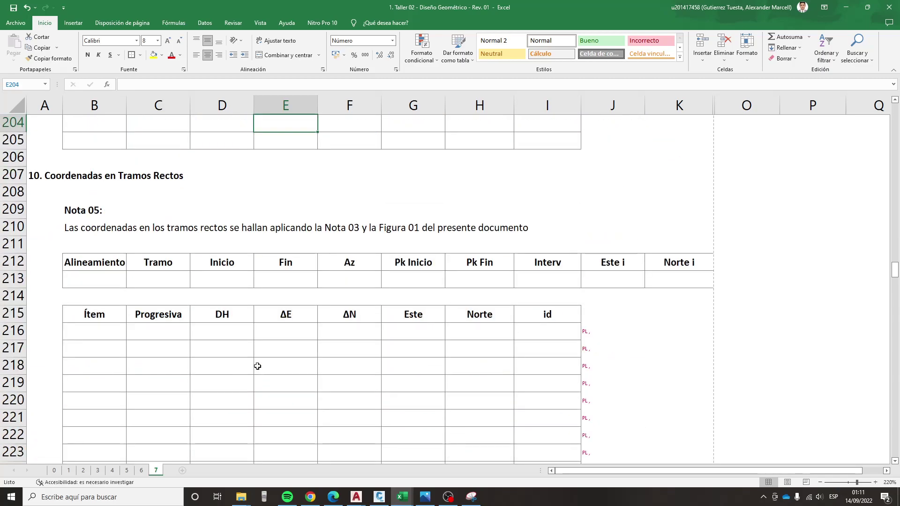
scroll(255, 364, "up", 2)
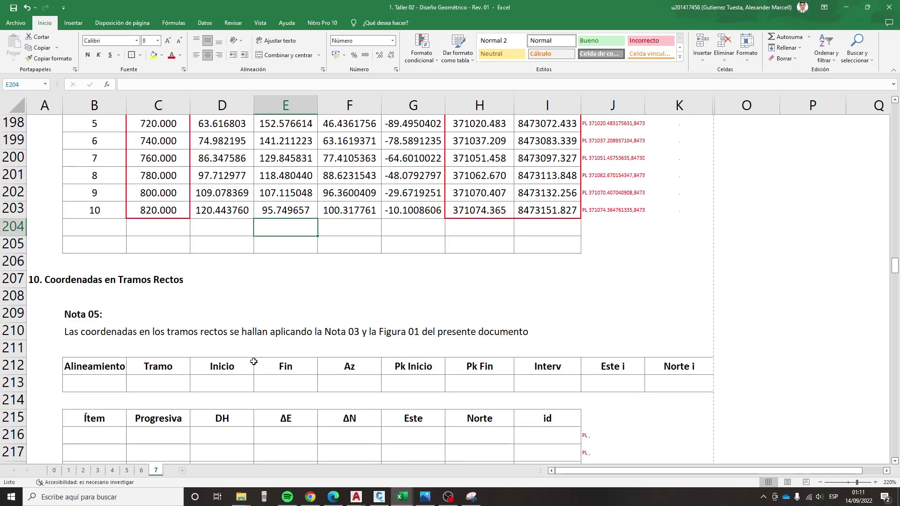
scroll(257, 362, "up", 10)
scroll(257, 361, "up", 8)
scroll(257, 362, "up", 6)
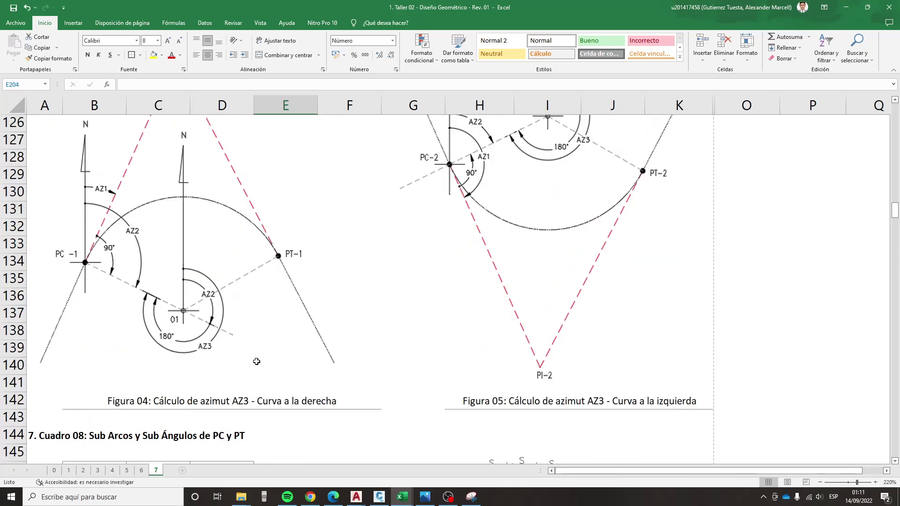
scroll(256, 362, "up", 6)
scroll(256, 364, "up", 6)
scroll(257, 364, "up", 3)
scroll(257, 364, "up", 3)
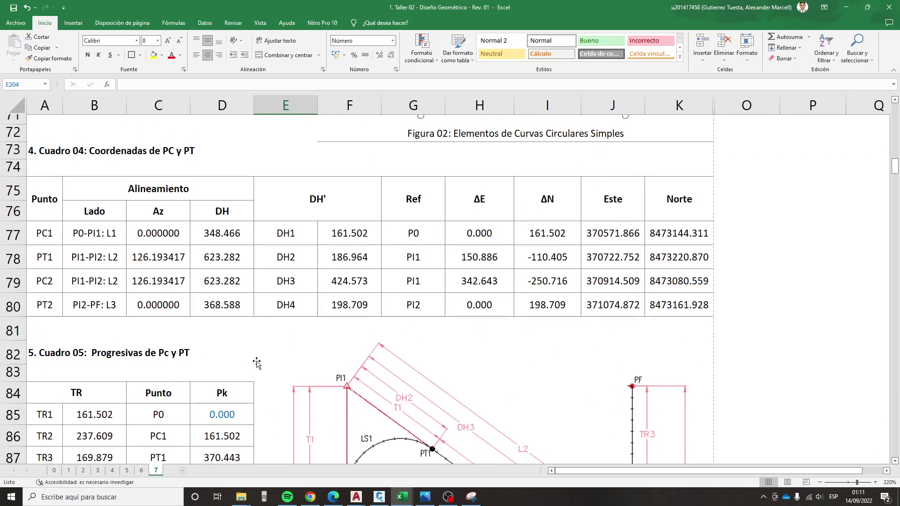
scroll(257, 363, "up", 7)
scroll(257, 364, "up", 5)
scroll(257, 363, "up", 2)
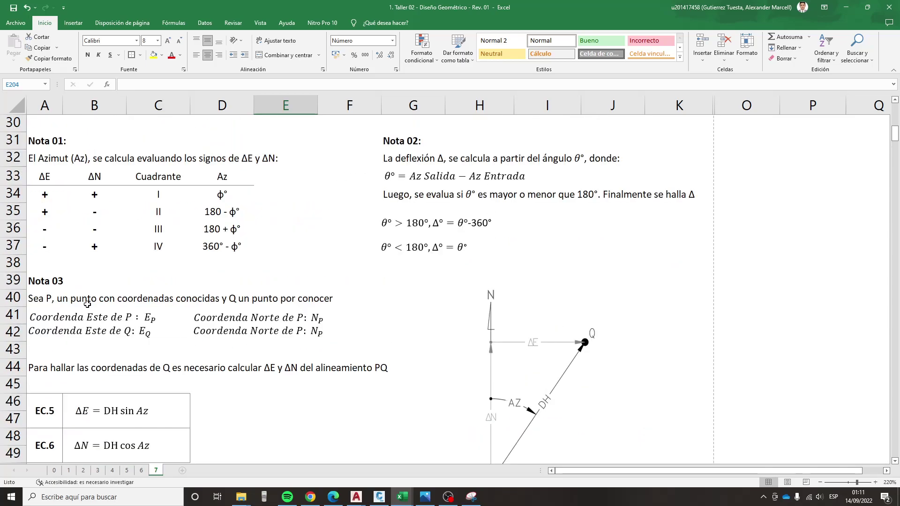
left_click_drag(49, 284, 281, 330)
scroll(388, 352, "down", 1)
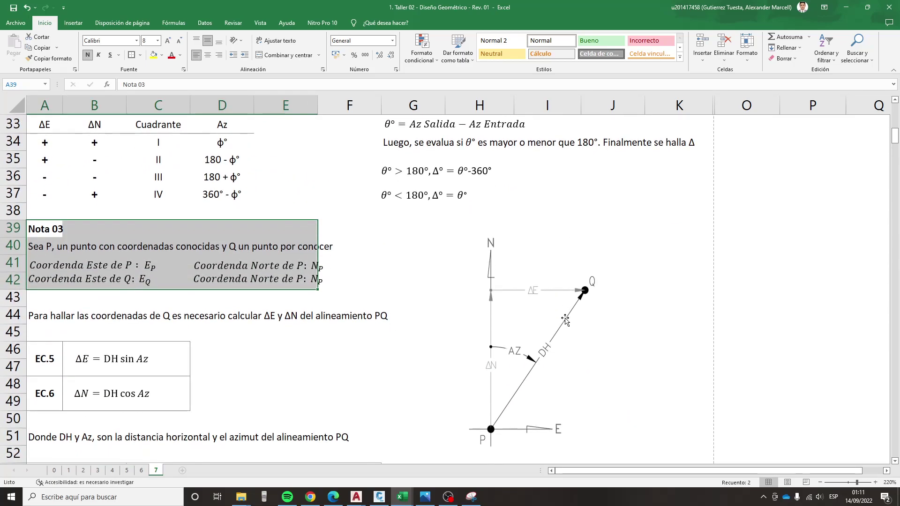
left_click(565, 320)
left_click(626, 302)
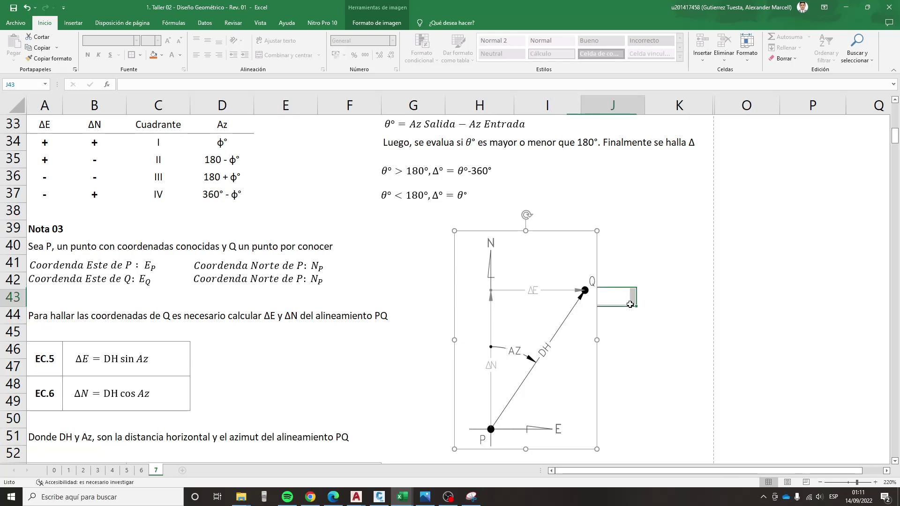
left_click(599, 285)
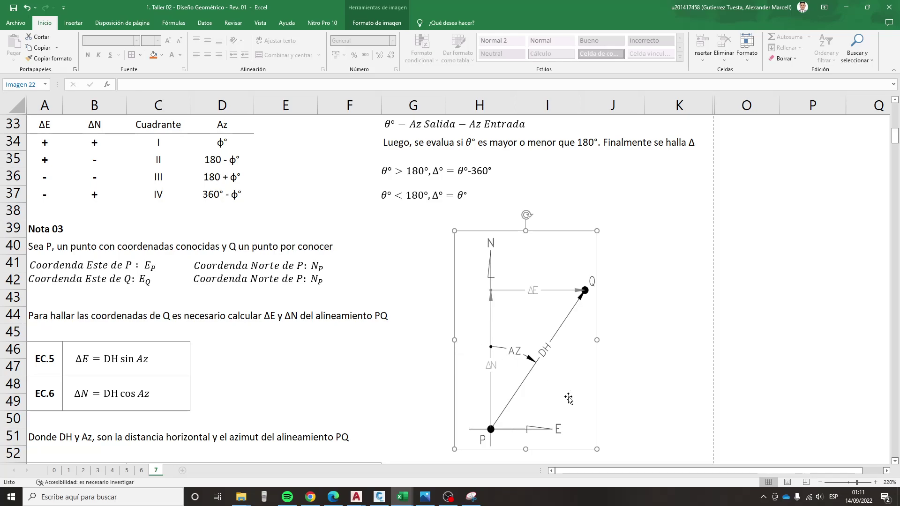
scroll(422, 368, "down", 10)
scroll(419, 370, "down", 8)
scroll(416, 373, "down", 9)
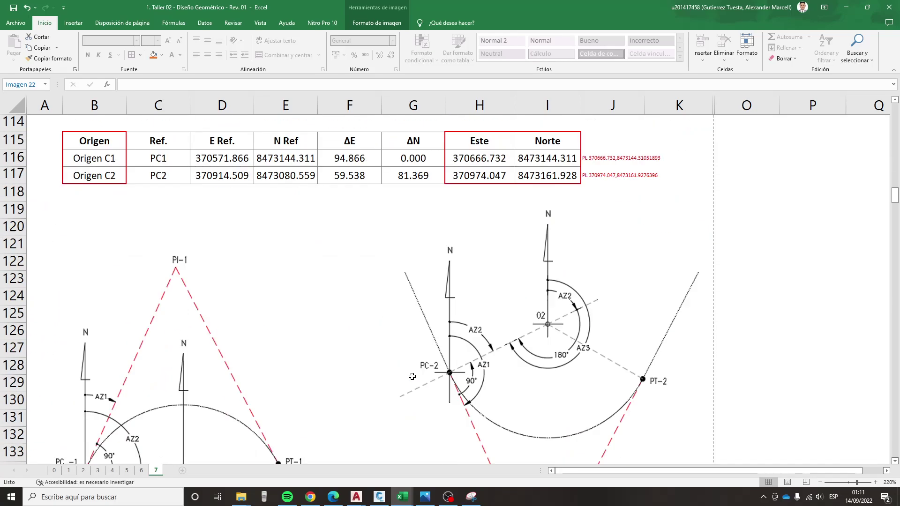
scroll(411, 378, "down", 6)
scroll(409, 379, "down", 5)
scroll(408, 380, "down", 9)
scroll(406, 381, "down", 6)
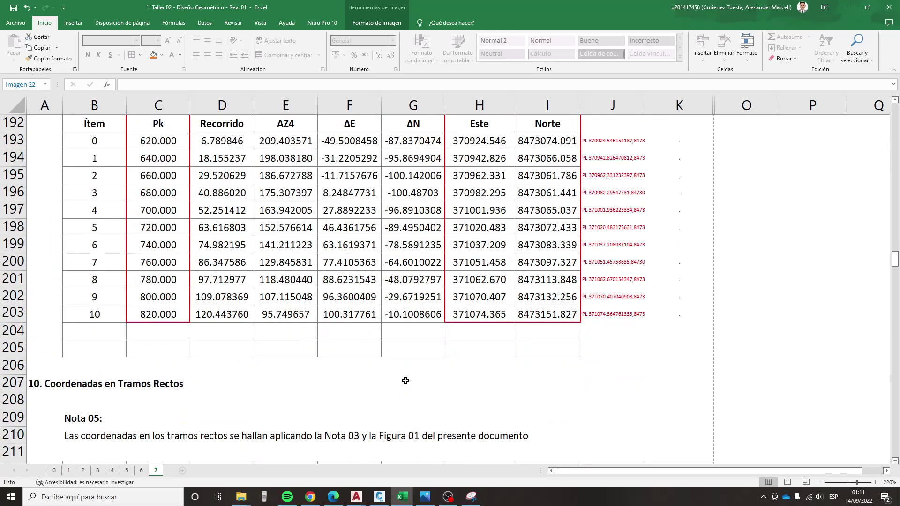
scroll(404, 381, "down", 3)
scroll(405, 381, "down", 2)
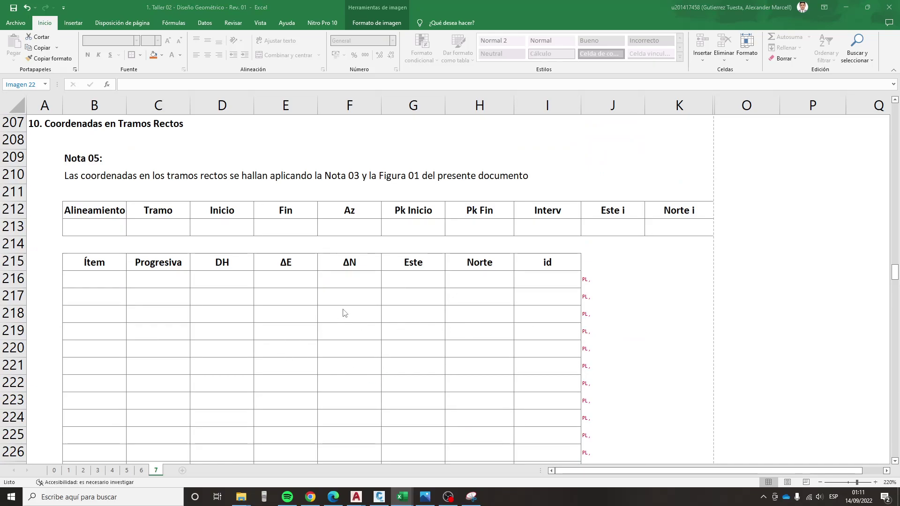
- Label row 213 as tramo TR1 on alignment L1, running from P0 to PC1
left_click(180, 227)
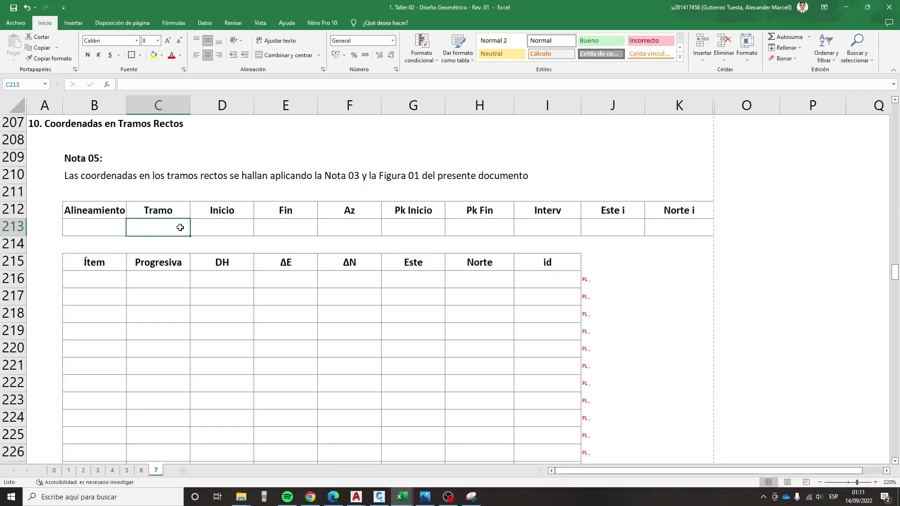
type("TR1")
key("Left")
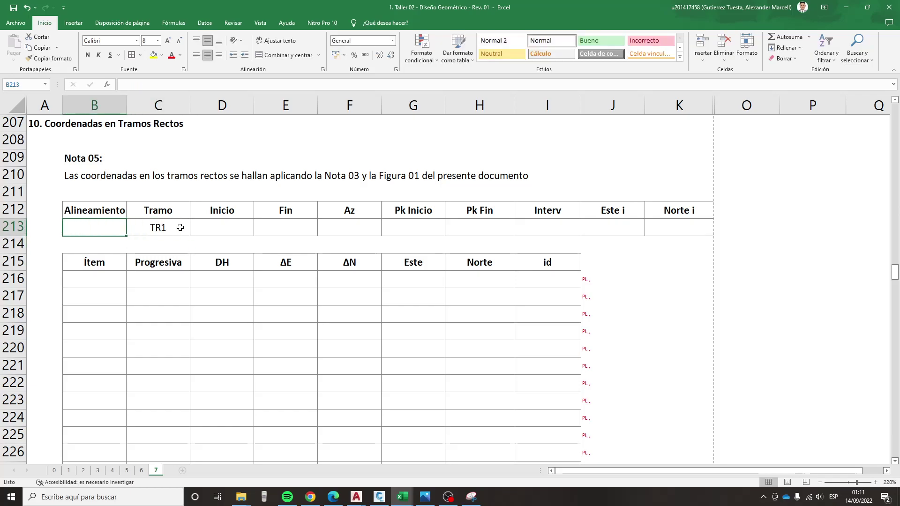
type("L1")
key("Return")
key("Up")
key("Right")
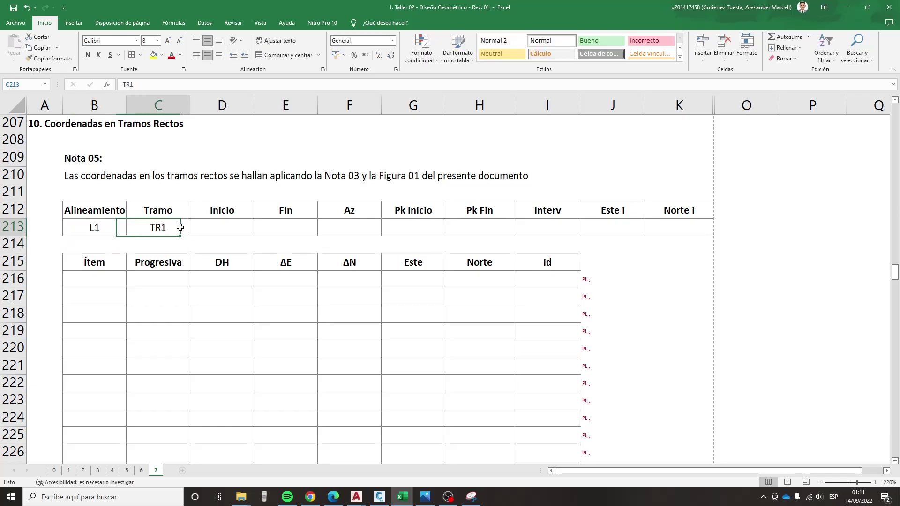
key("Right")
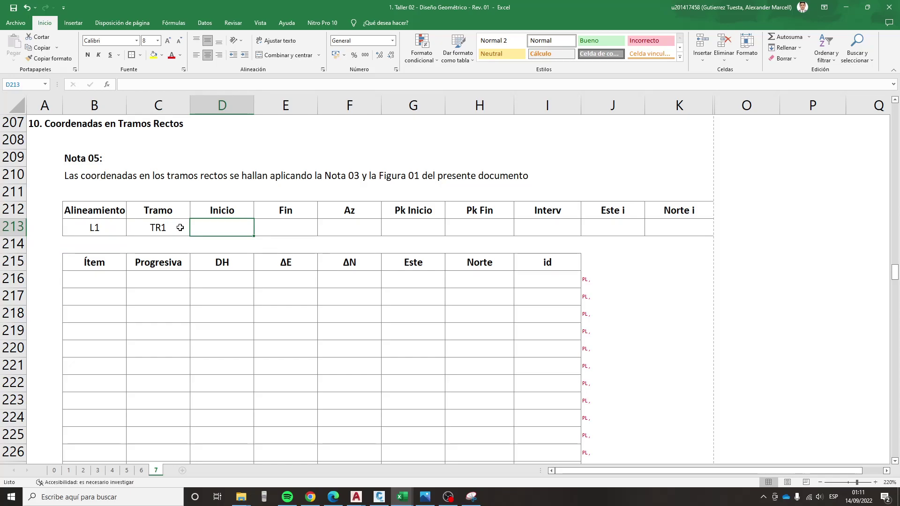
type("P0")
key("Return")
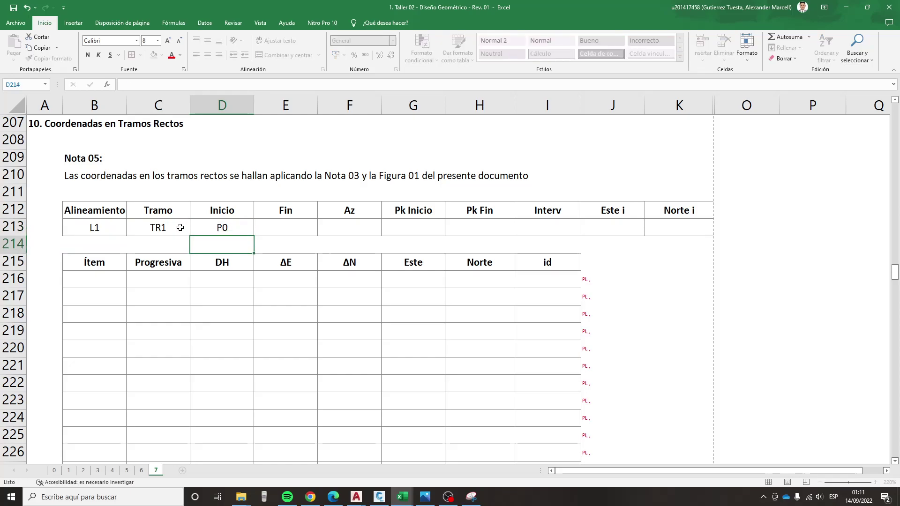
key("Up")
key("Right")
type("PC1")
key("Return")
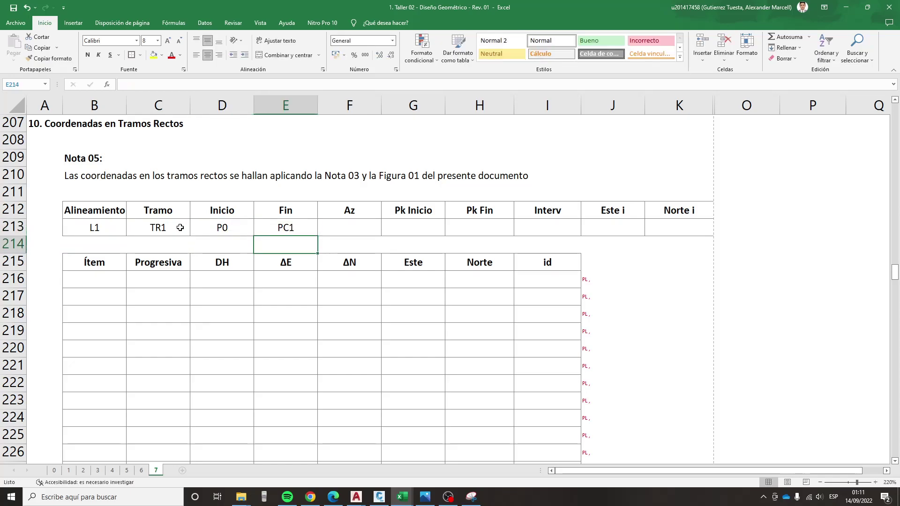
- Review the Figura 03 alignment distances diagram above the table
scroll(299, 282, "up", 7)
scroll(299, 282, "up", 6)
scroll(318, 291, "up", 3)
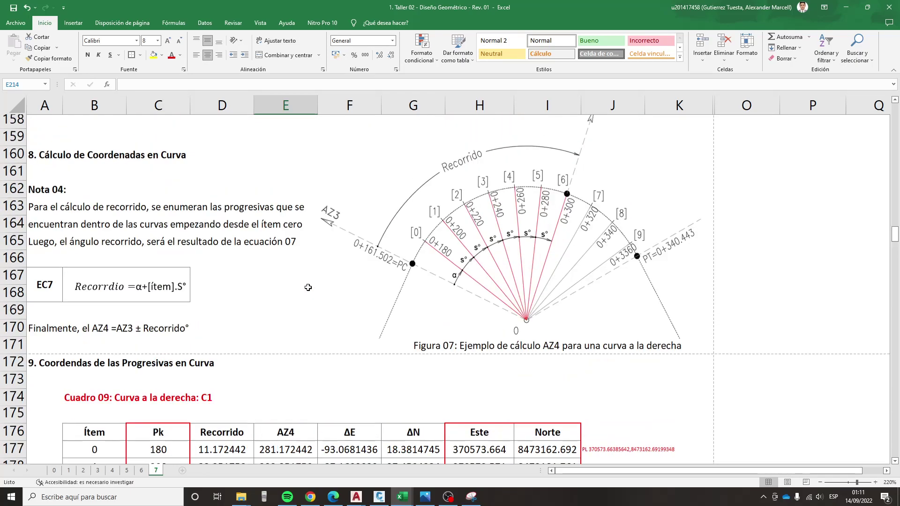
scroll(342, 300, "up", 7)
scroll(363, 310, "up", 7)
scroll(363, 310, "up", 7)
scroll(365, 311, "up", 6)
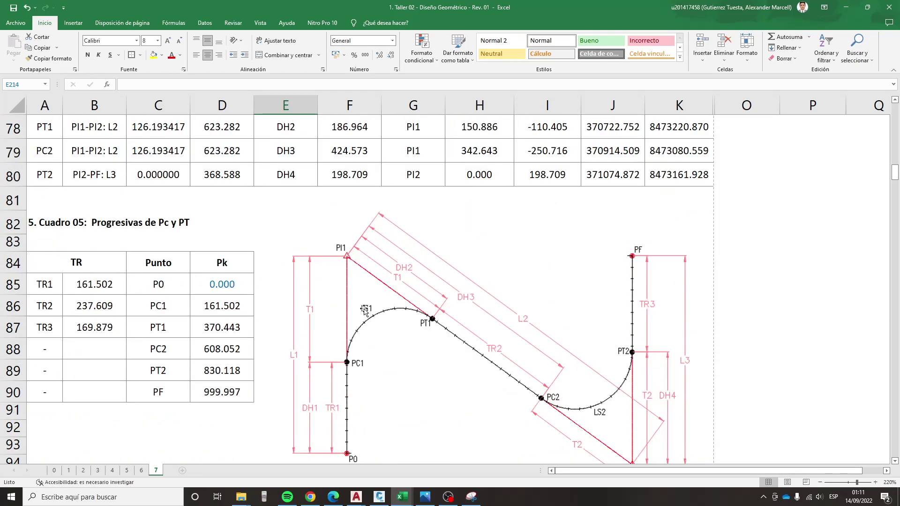
scroll(354, 389, "down", 1)
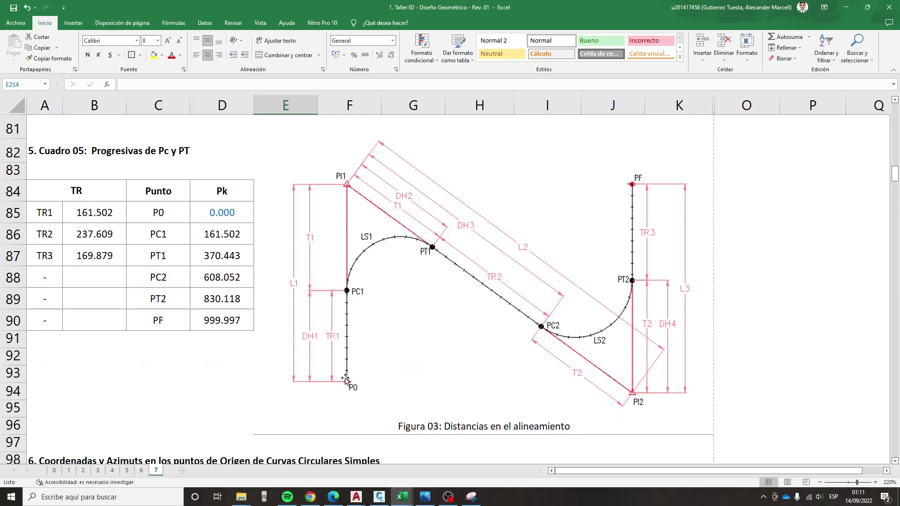
left_click(353, 385)
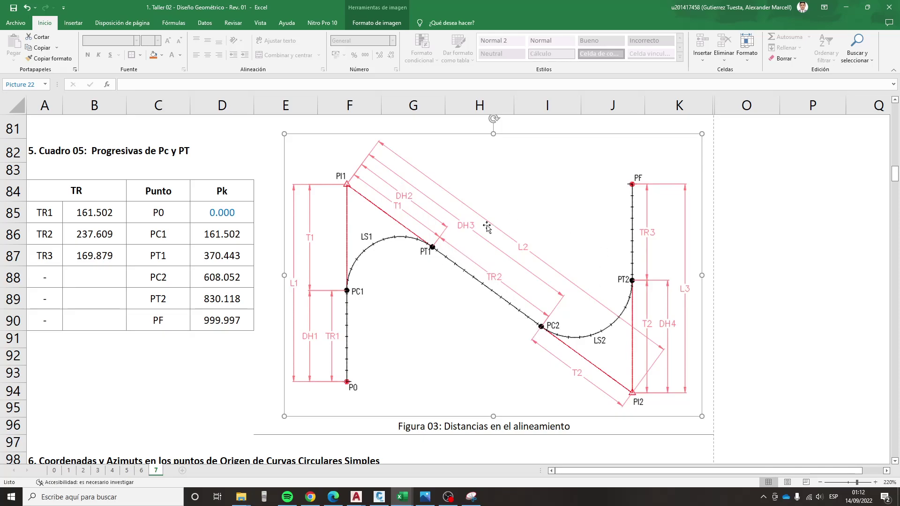
scroll(346, 244, "down", 5)
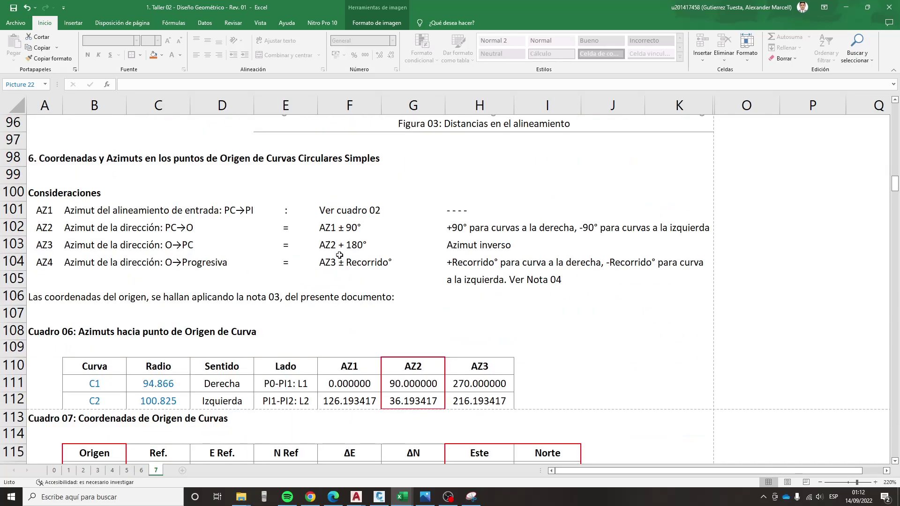
scroll(332, 255, "down", 5)
scroll(316, 266, "down", 6)
scroll(316, 266, "down", 5)
scroll(317, 268, "down", 5)
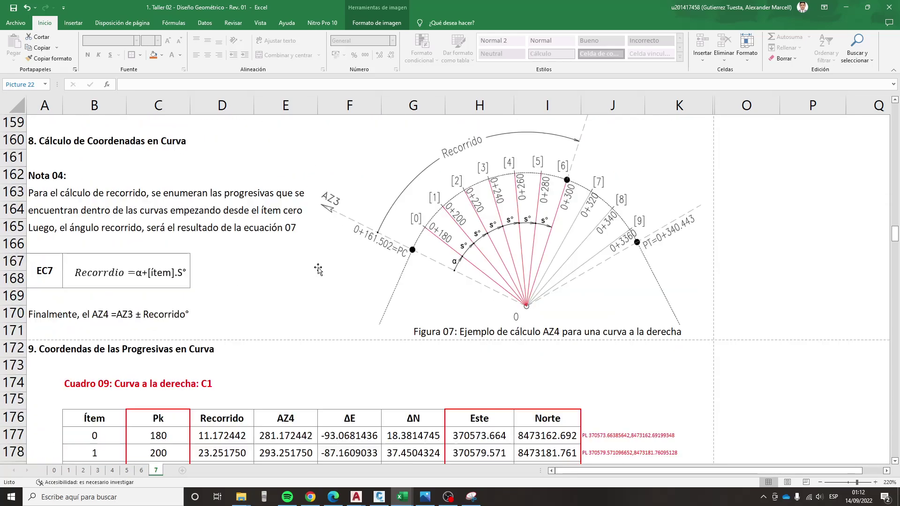
scroll(317, 270, "down", 5)
scroll(319, 272, "down", 5)
scroll(318, 271, "down", 6)
scroll(319, 270, "down", 2)
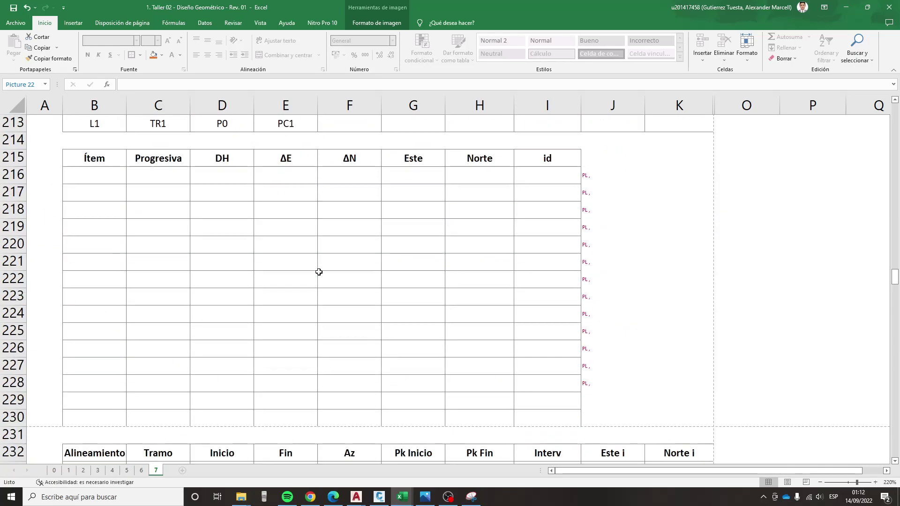
scroll(319, 271, "up", 2)
- Link TR1's Az cell to the L1 azimuth in the alignment table
left_click(361, 224)
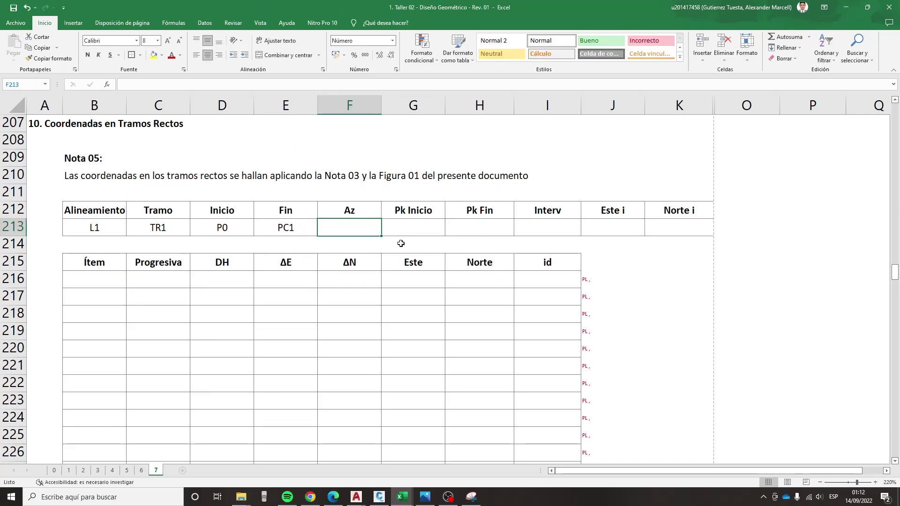
type("+")
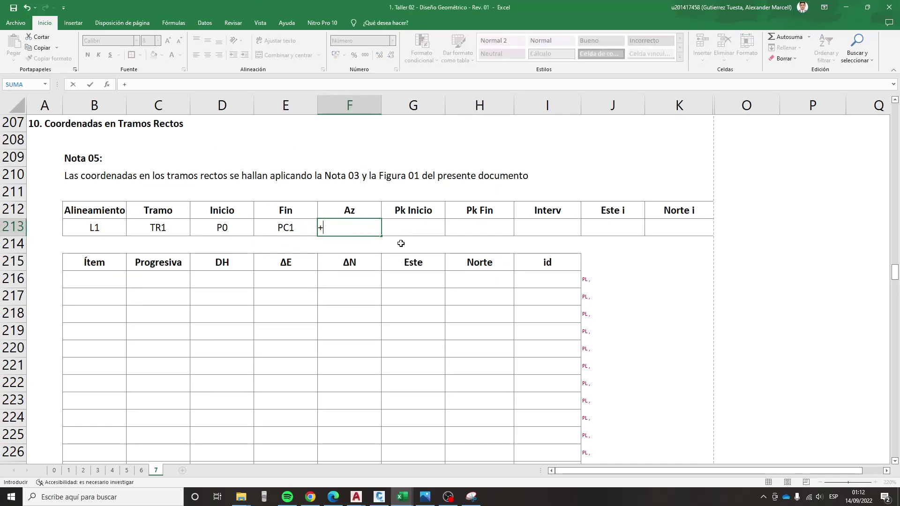
scroll(385, 239, "up", 4)
scroll(385, 239, "up", 8)
scroll(385, 239, "up", 7)
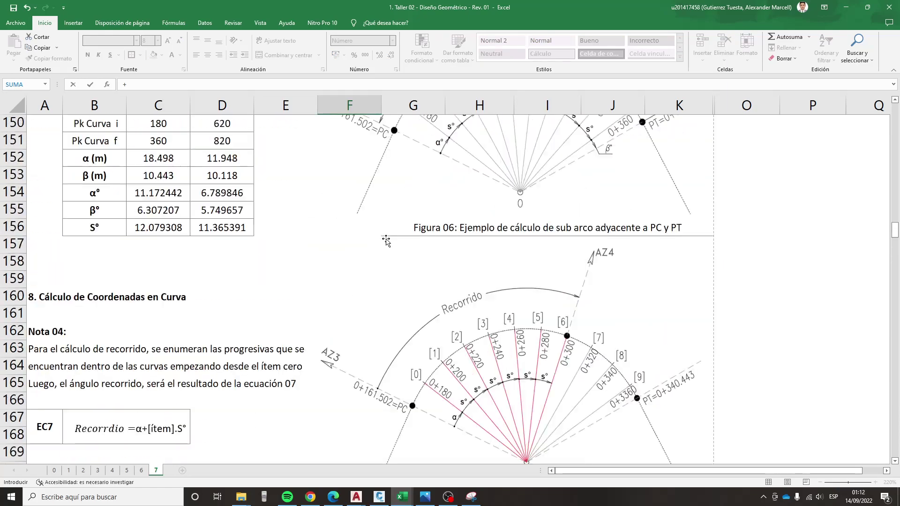
scroll(386, 241, "up", 9)
scroll(386, 241, "up", 8)
scroll(386, 240, "up", 7)
scroll(384, 241, "up", 3)
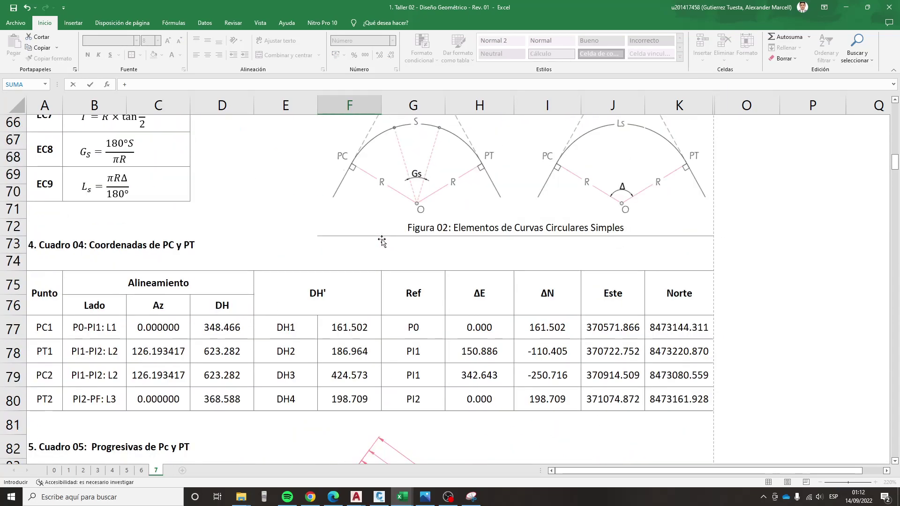
scroll(382, 241, "up", 3)
scroll(382, 241, "up", 4)
scroll(382, 241, "up", 5)
scroll(381, 241, "up", 4)
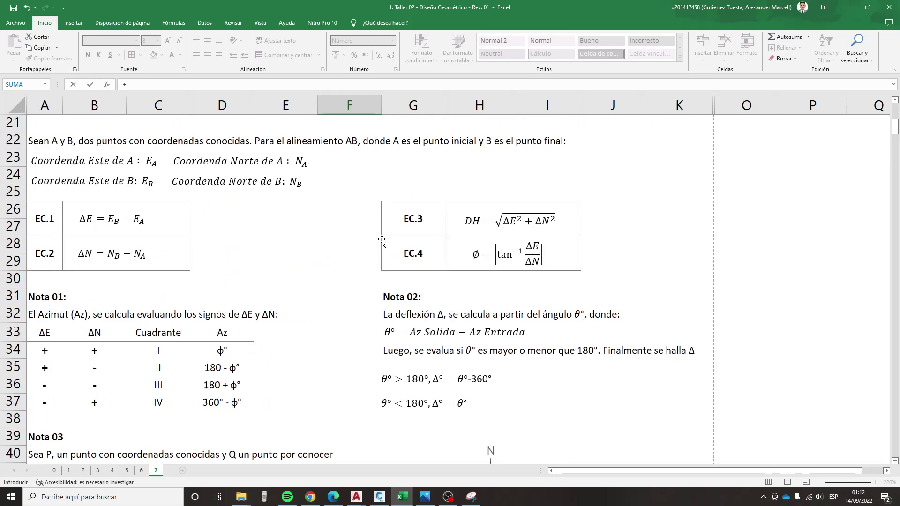
scroll(382, 240, "up", 3)
scroll(382, 241, "up", 2)
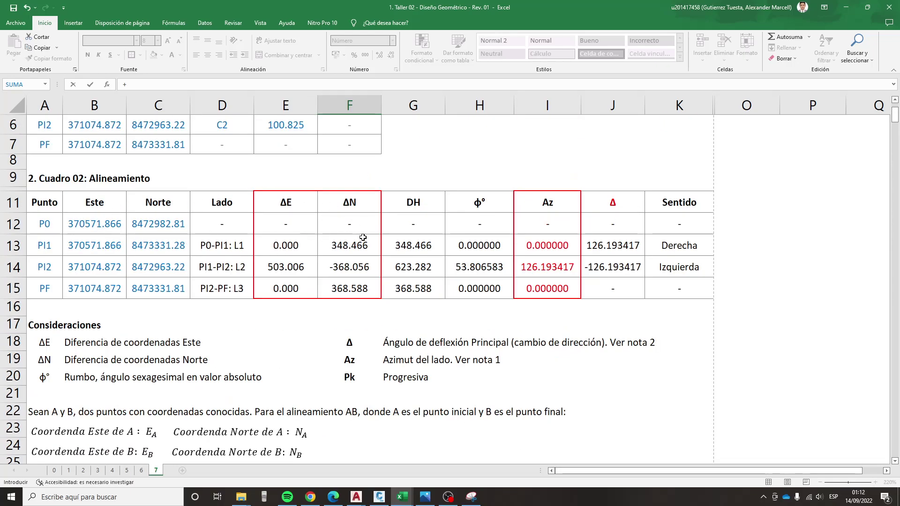
left_click(530, 245)
key("Return")
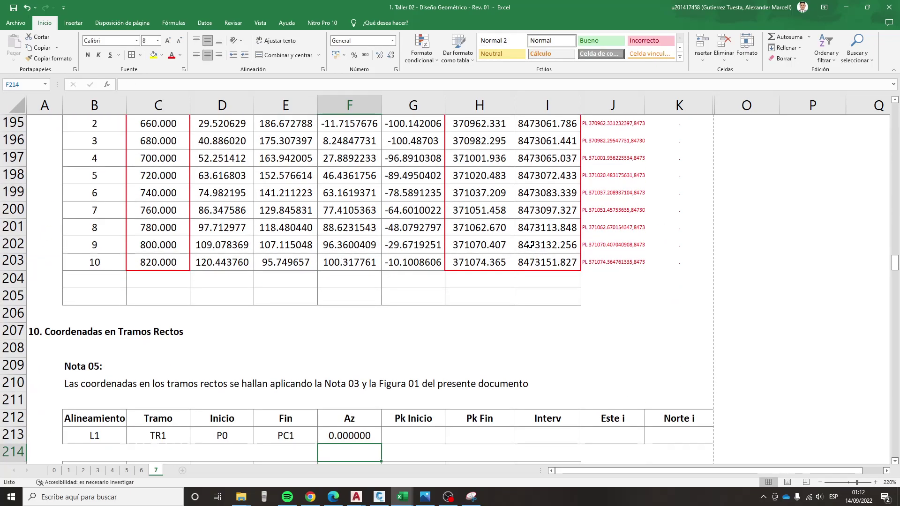
- Link TR1's Pk start and end to the P0 (0.000) and PC1 (161.502) chainages
scroll(399, 378, "down", 1)
scroll(398, 378, "down", 1)
left_click(399, 377)
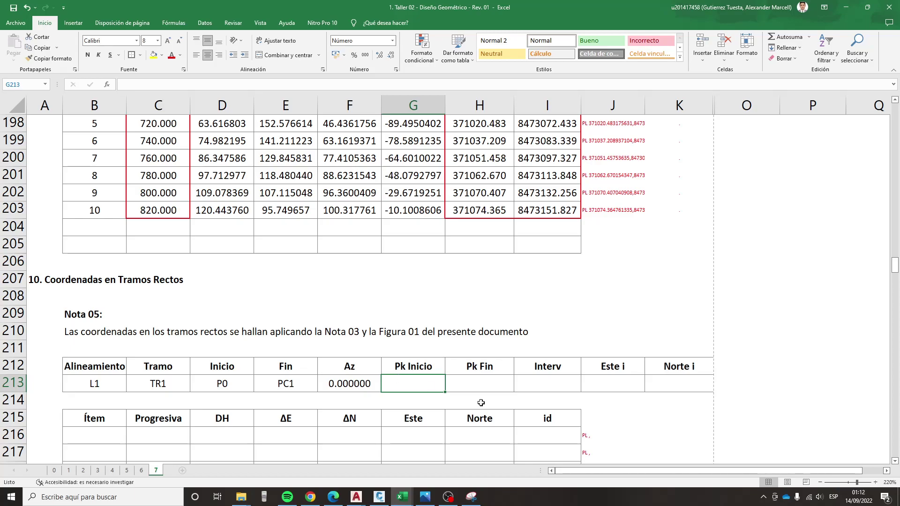
type("+")
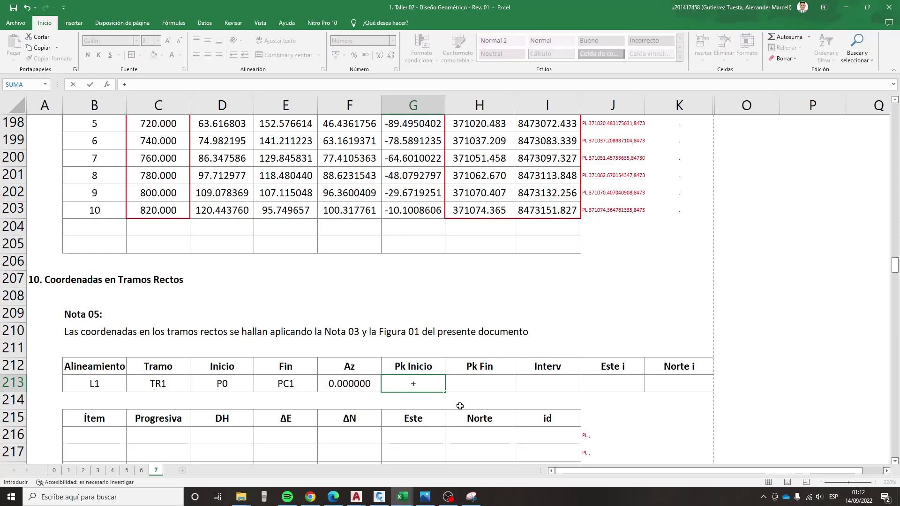
scroll(254, 334, "up", 7)
scroll(254, 334, "up", 4)
scroll(254, 335, "up", 6)
scroll(255, 335, "up", 2)
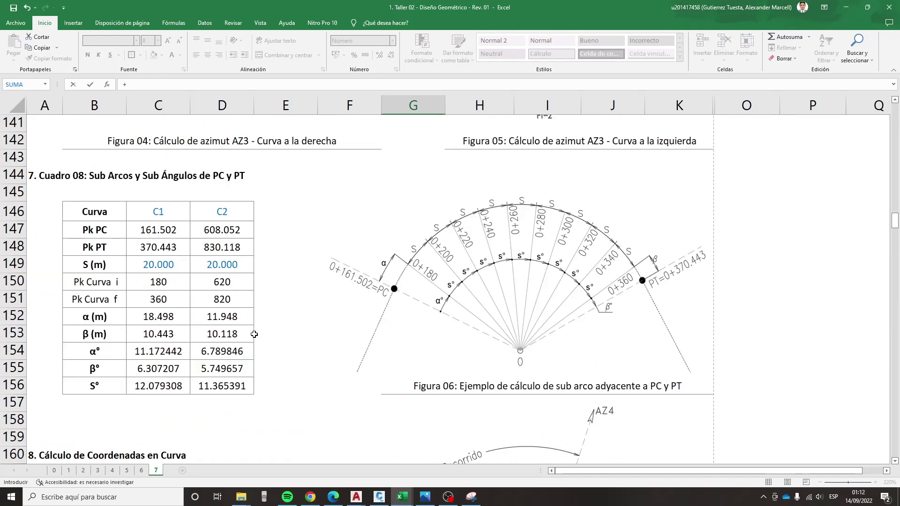
scroll(250, 328, "up", 5)
scroll(250, 328, "up", 8)
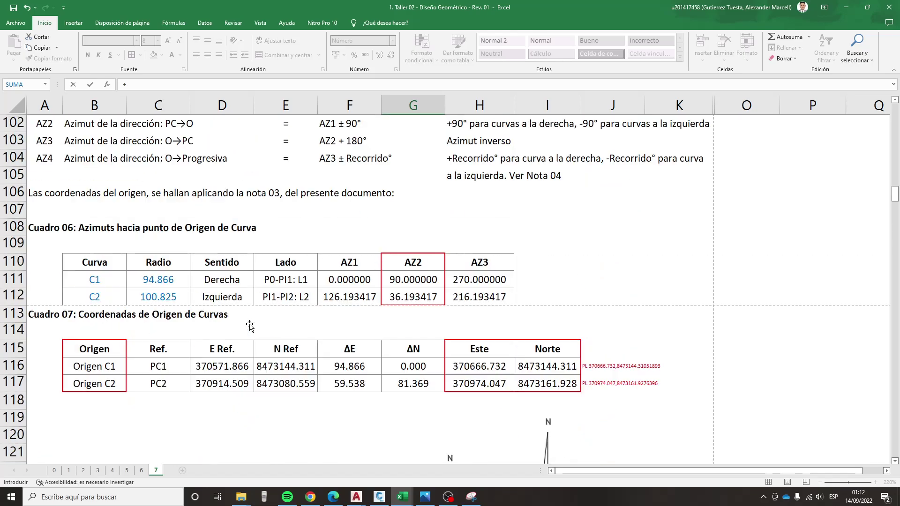
scroll(249, 323, "up", 2)
scroll(247, 321, "up", 3)
scroll(248, 321, "up", 1)
scroll(243, 309, "up", 2)
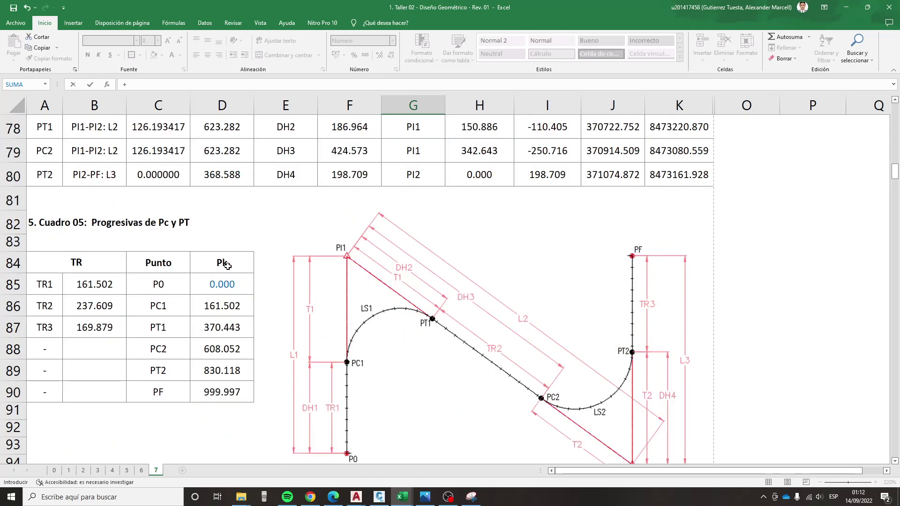
left_click(228, 283)
key("BackSpace")
scroll(454, 384, "down", 1)
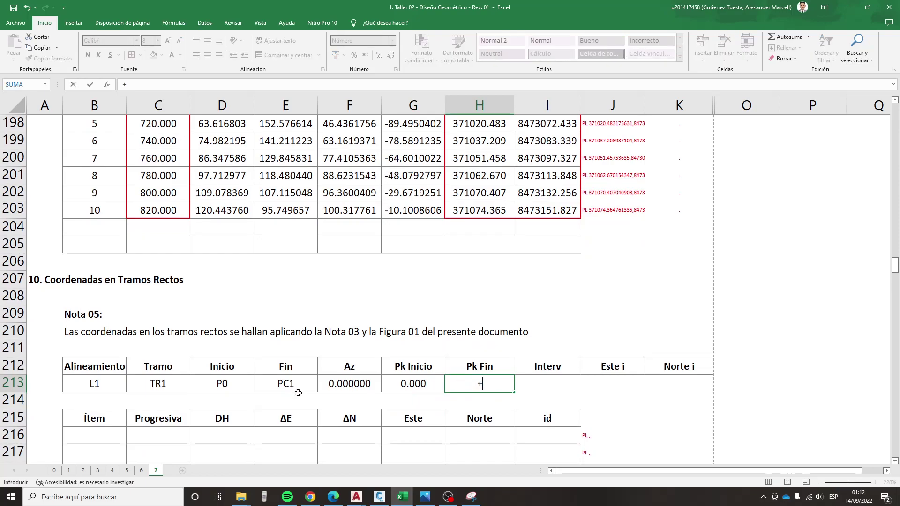
scroll(298, 392, "up", 4)
scroll(303, 386, "up", 6)
scroll(309, 379, "up", 7)
scroll(318, 372, "up", 2)
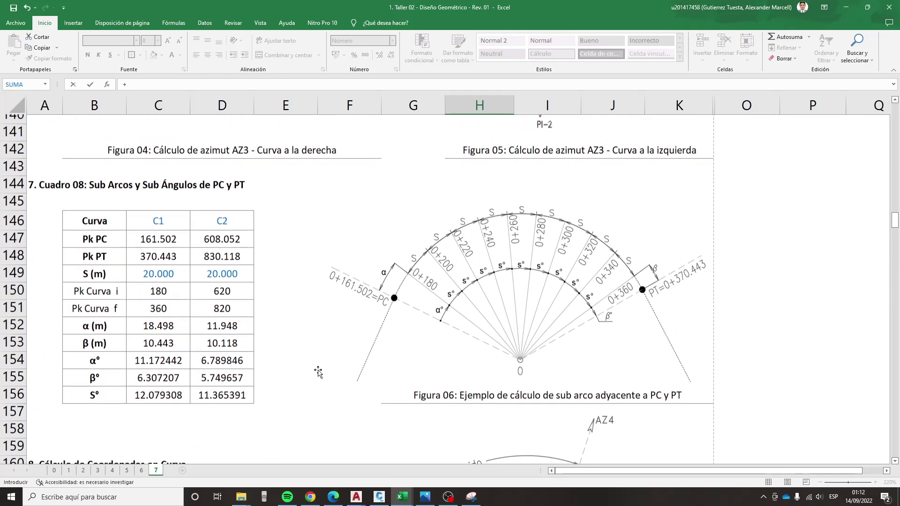
scroll(318, 371, "up", 6)
scroll(318, 371, "up", 5)
scroll(318, 372, "up", 2)
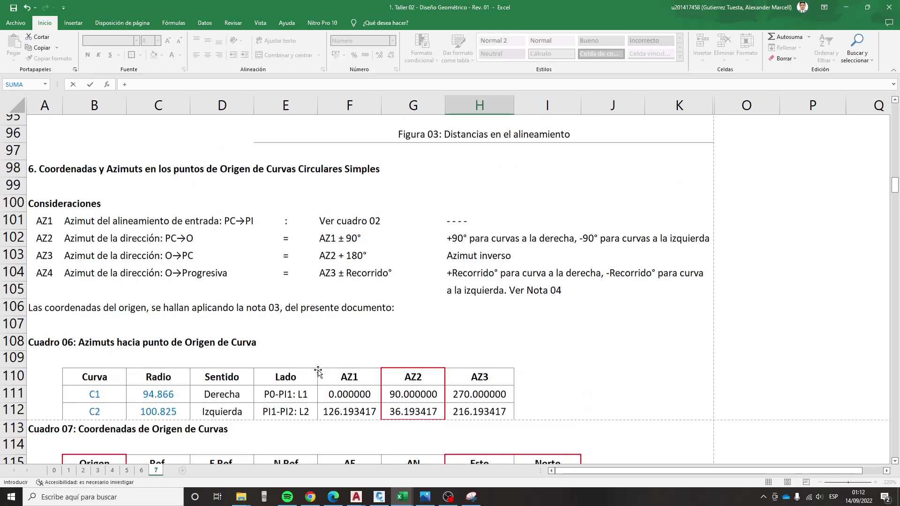
scroll(318, 371, "up", 4)
scroll(318, 371, "up", 2)
left_click(228, 303)
key("Return")
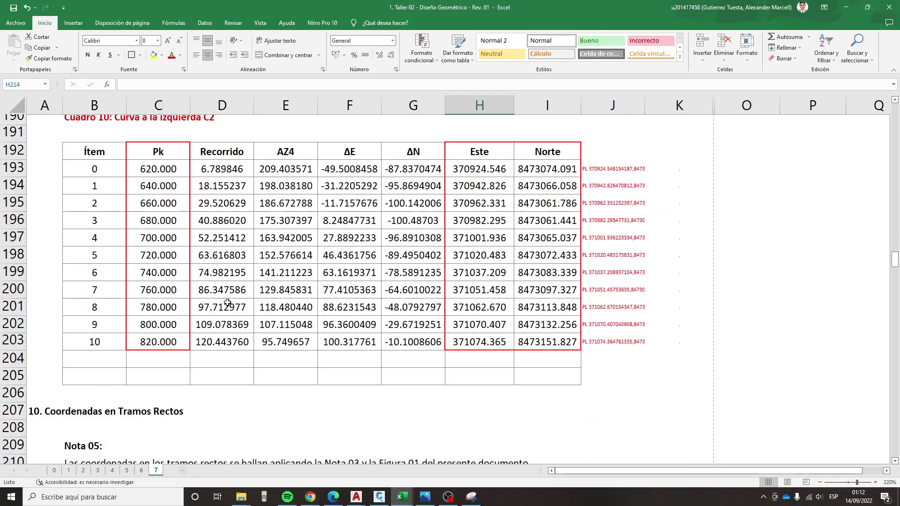
- Link TR1's interval cell to the 20.000 straight-segment interval
left_click(547, 434)
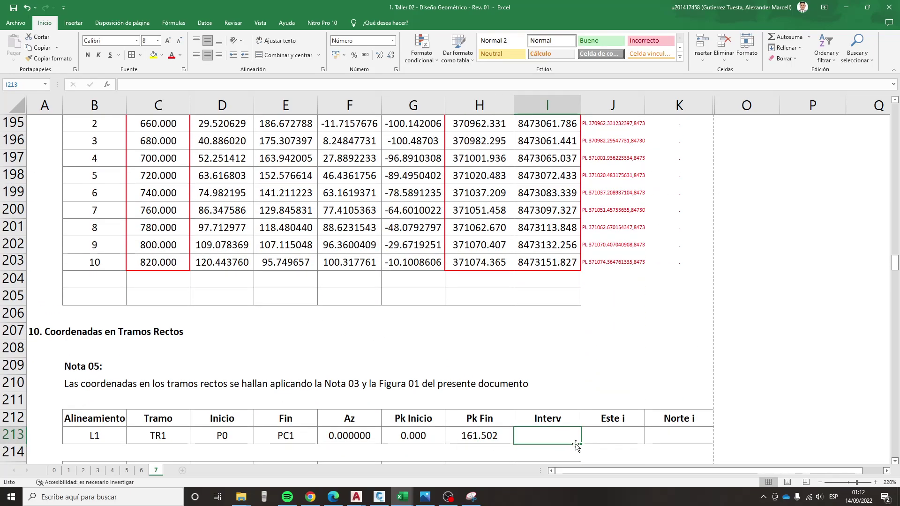
type("+")
scroll(597, 406, "up", 4)
scroll(597, 406, "up", 8)
scroll(597, 406, "up", 7)
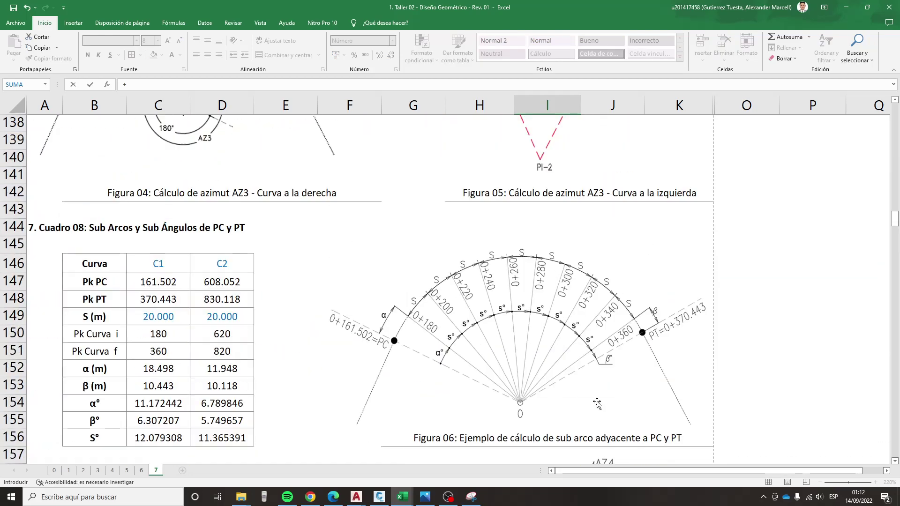
scroll(597, 406, "up", 12)
scroll(597, 405, "up", 7)
scroll(597, 402, "up", 8)
scroll(595, 342, "up", 7)
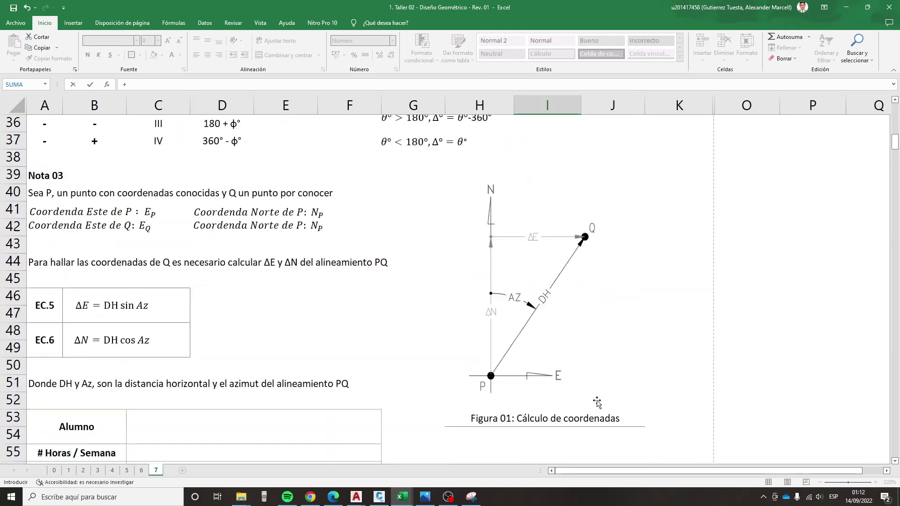
scroll(595, 340, "up", 5)
scroll(593, 339, "up", 3)
scroll(594, 338, "up", 4)
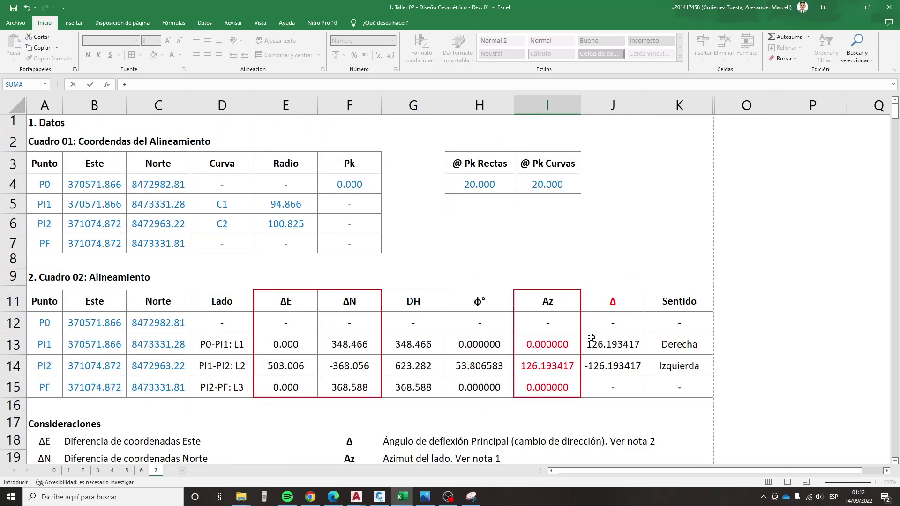
left_click(490, 184)
key("Return")
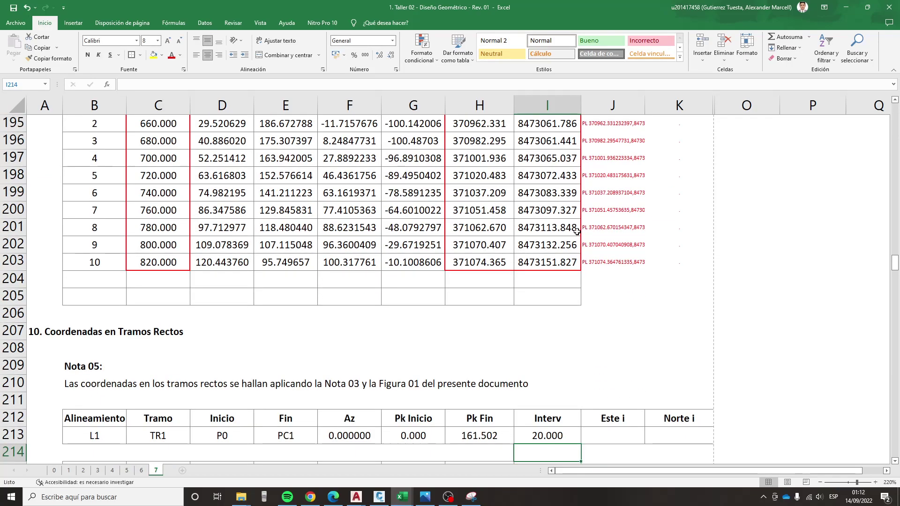
- Fill Este i and Norte i from P0's coordinates, 370571.866 and 8472982.809
scroll(627, 318, "down", 1)
left_click(608, 384)
left_click(654, 381)
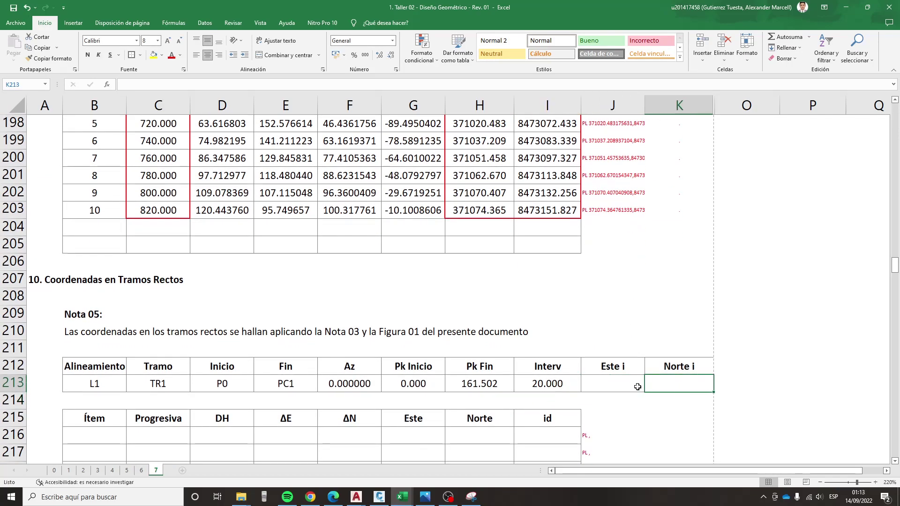
key("Left")
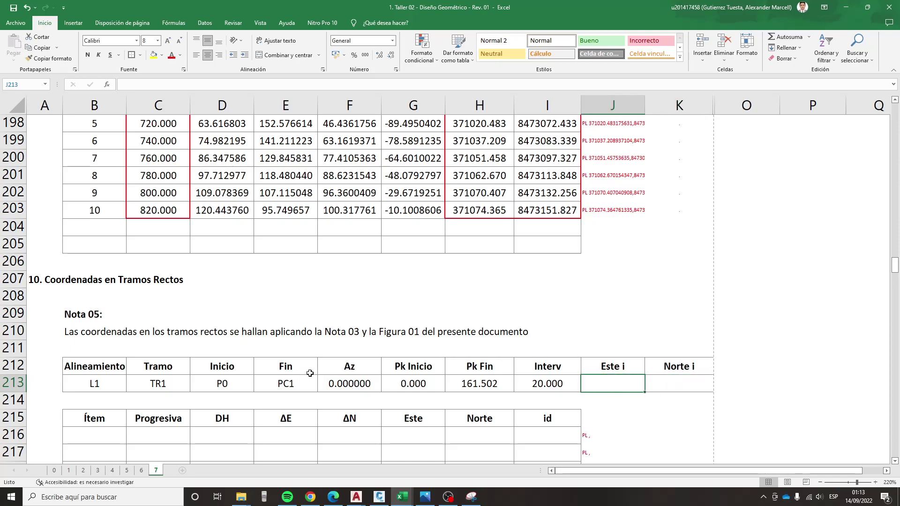
left_click(225, 384)
left_click(609, 383)
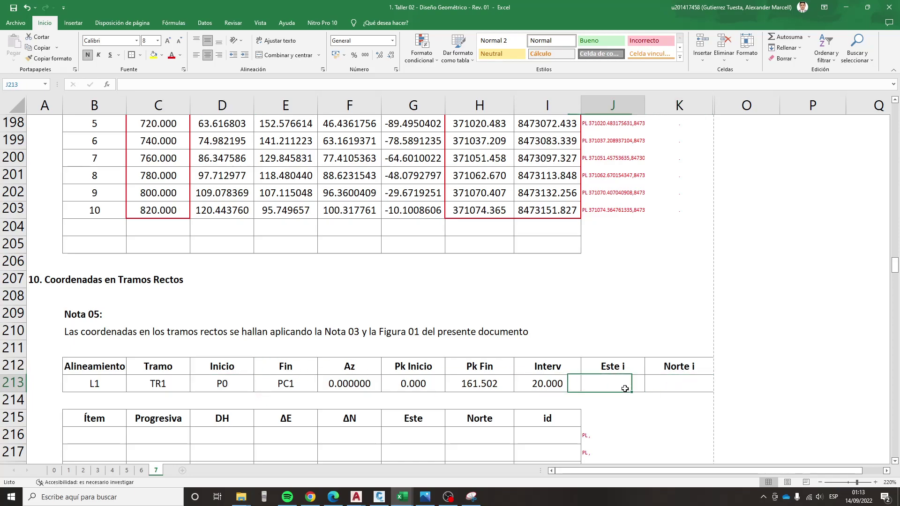
type("+")
scroll(303, 359, "up", 5)
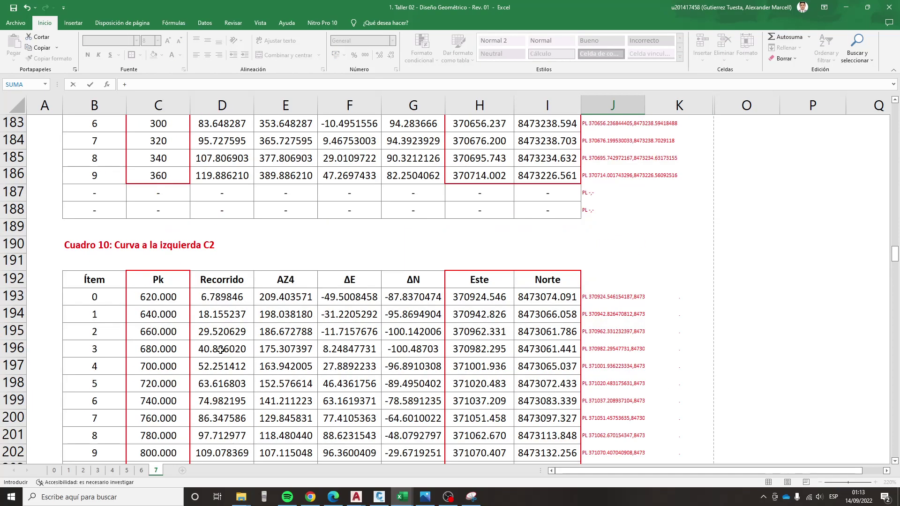
scroll(218, 348, "up", 12)
scroll(217, 349, "up", 13)
scroll(217, 349, "up", 12)
scroll(218, 348, "up", 11)
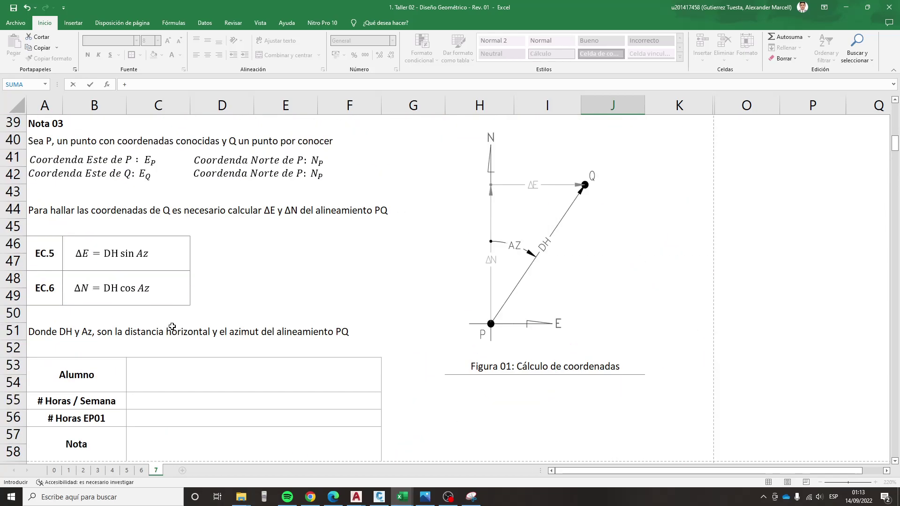
scroll(169, 325, "up", 11)
scroll(145, 295, "up", 2)
left_click(96, 184)
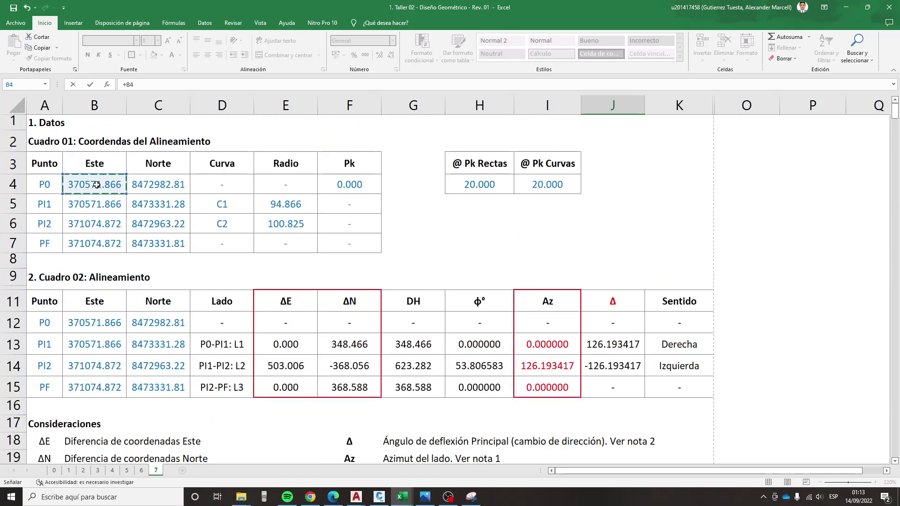
key("Return")
key("Up")
key("ctrl+c")
key("Right")
key("ctrl+v")
key("Escape")
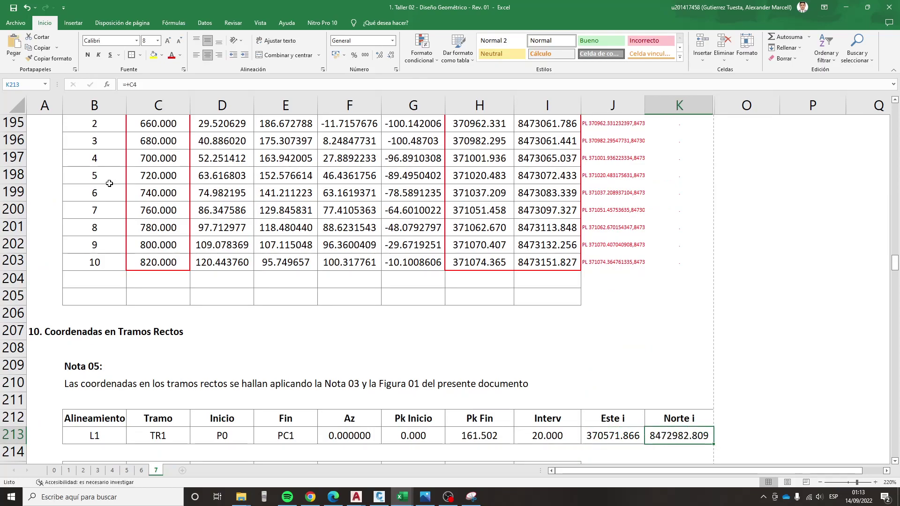
key("Left")
scroll(113, 196, "down", 2)
scroll(117, 216, "down", 1)
left_click_drag(94, 262, 679, 279)
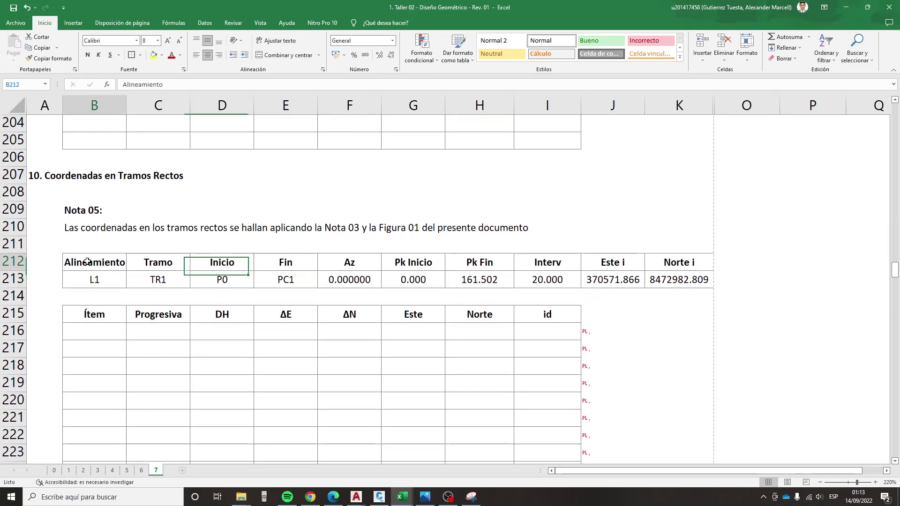
- Set the first Progresiva to the Pk Inicio value (0.000) and the second to previous +20
left_click(191, 354)
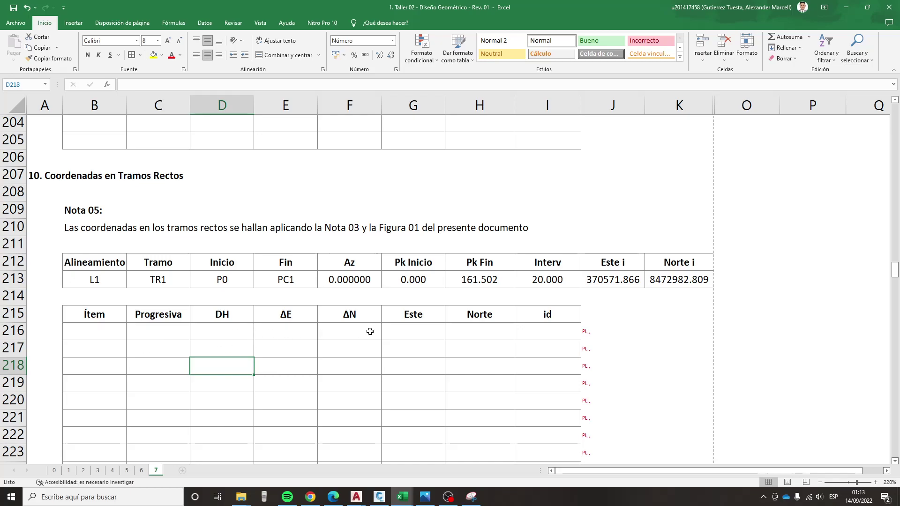
left_click(161, 328)
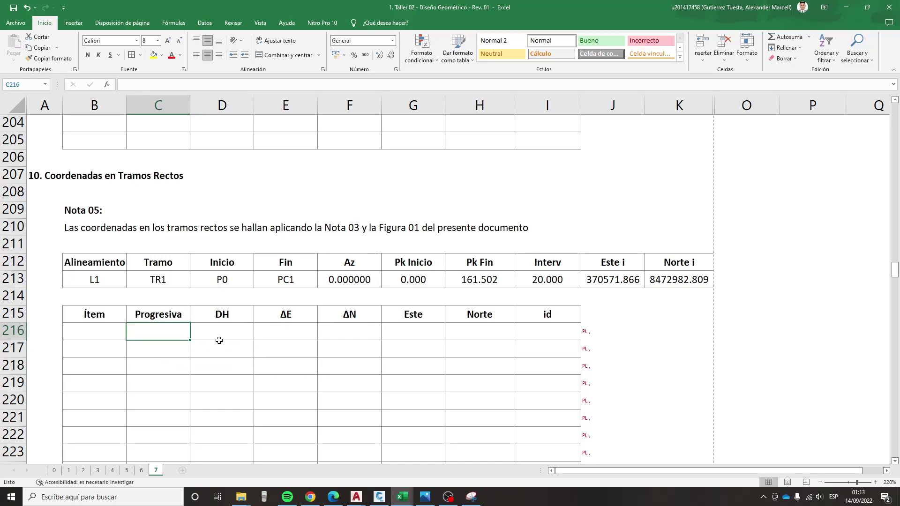
type("+")
key("Up")
key("Right")
key("Up")
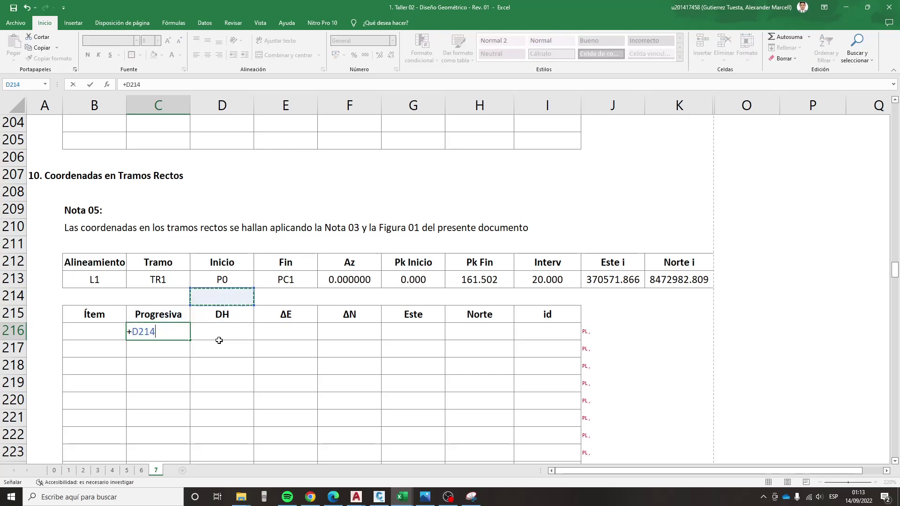
key("Up")
key("Right")
key("Right")
key("Right")
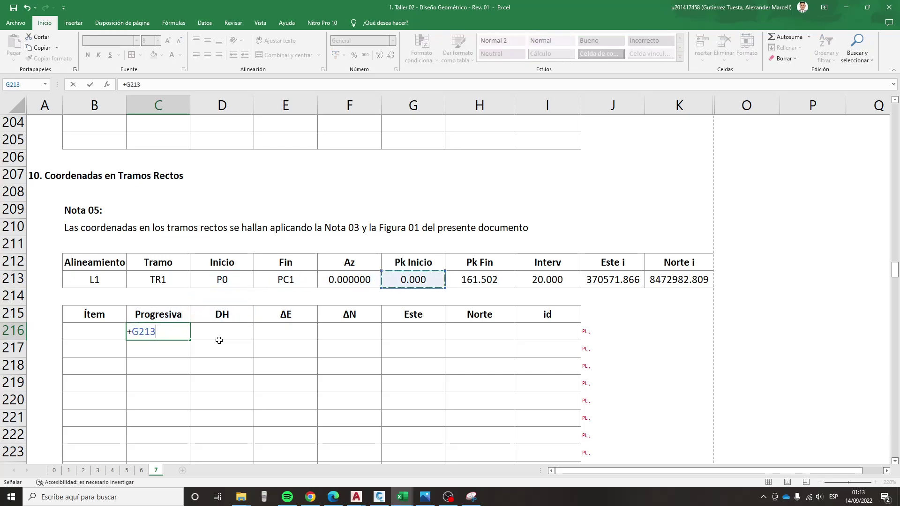
key("Return")
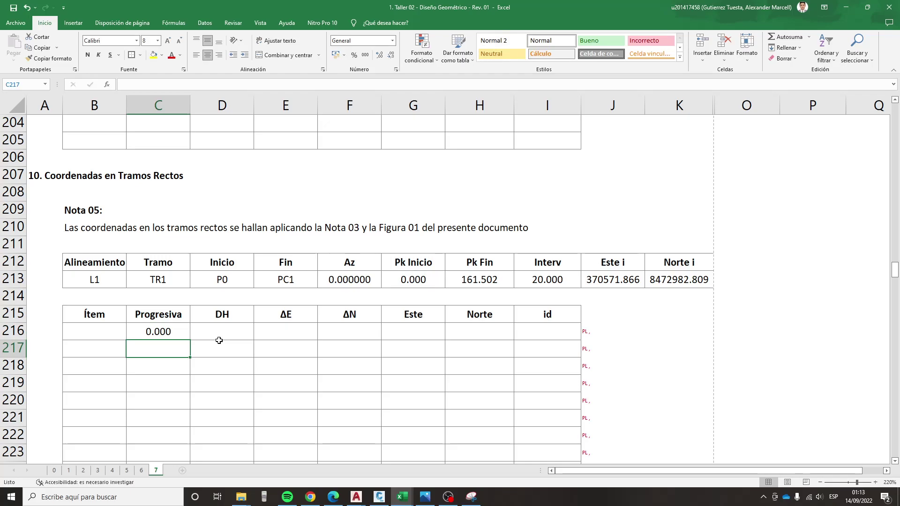
type("+")
key("Up")
type("+20")
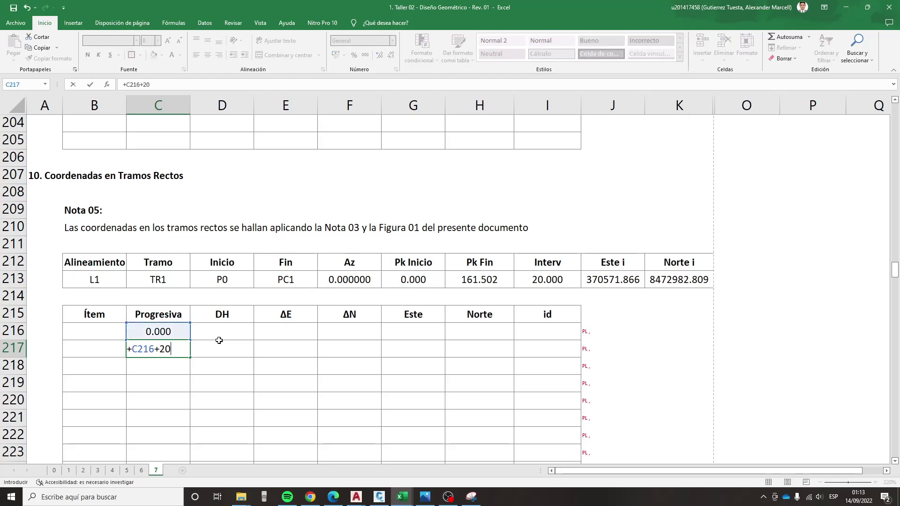
key("Return")
- Fill the +20 Progresiva down to C224 and link C225 to the Pk Fin 161.502
left_click(473, 281)
scroll(468, 295, "down", 1)
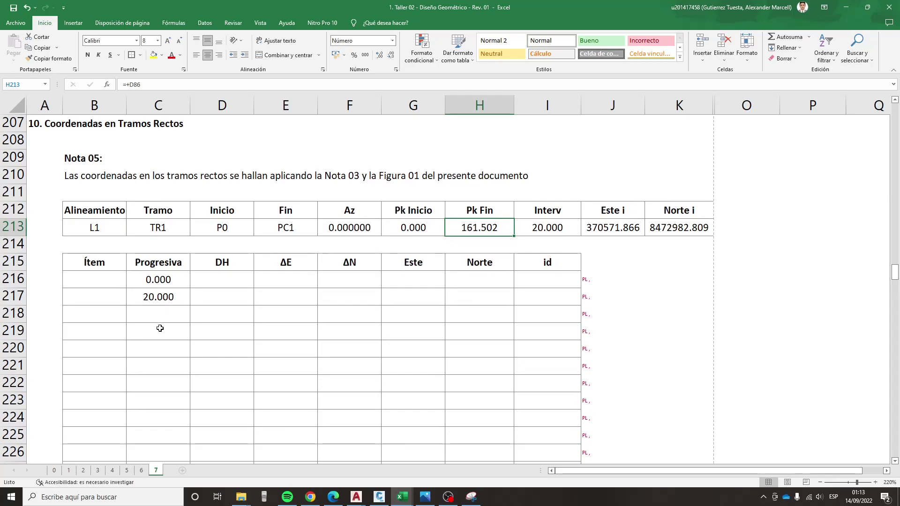
scroll(159, 326, "down", 1)
left_click(175, 244)
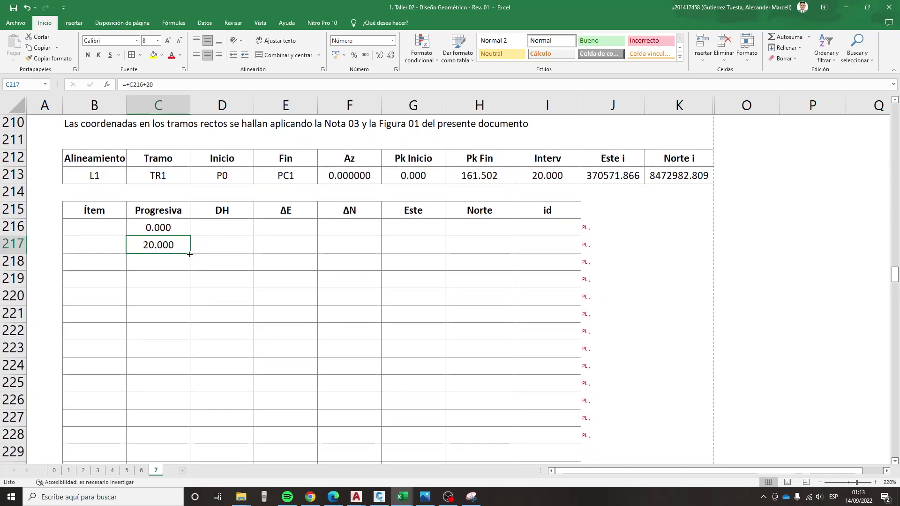
left_click_drag(189, 254, 186, 374)
scroll(195, 347, "down", 3)
scroll(183, 281, "up", 2)
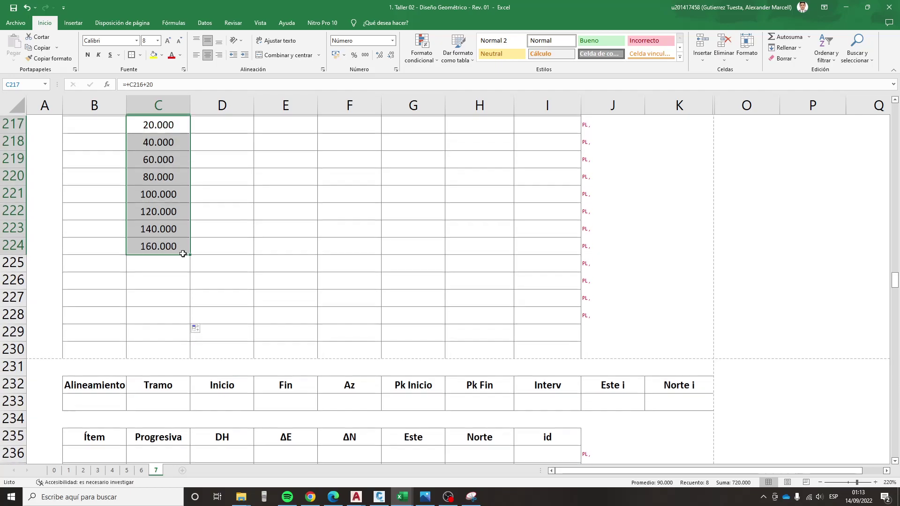
scroll(163, 329, "up", 1)
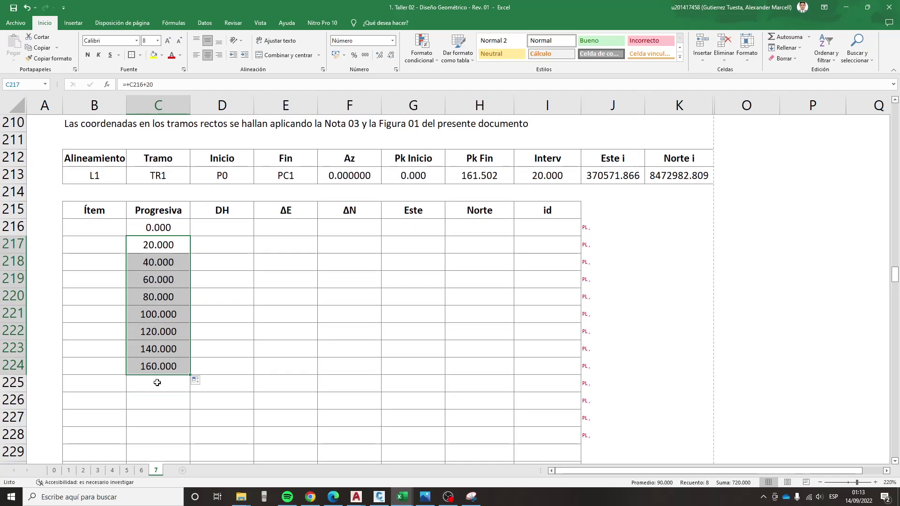
left_click(162, 382)
type("+")
left_click(469, 169)
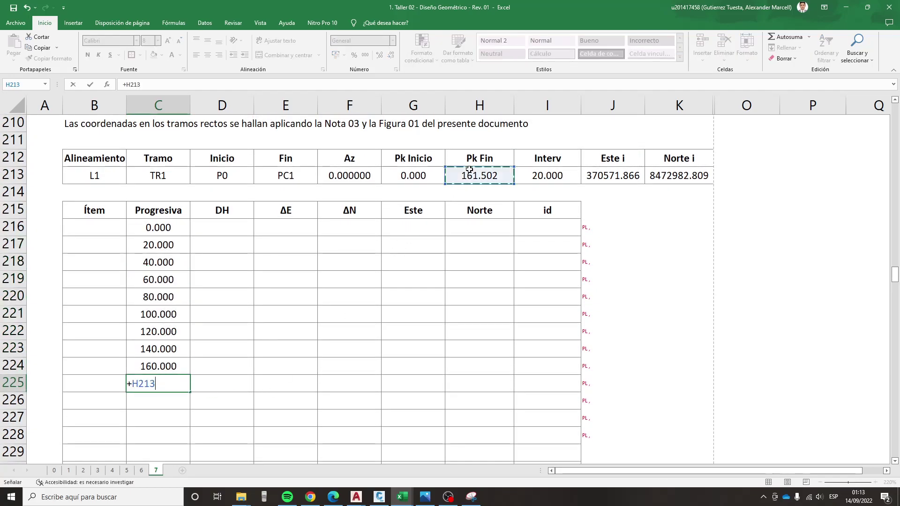
key("Return")
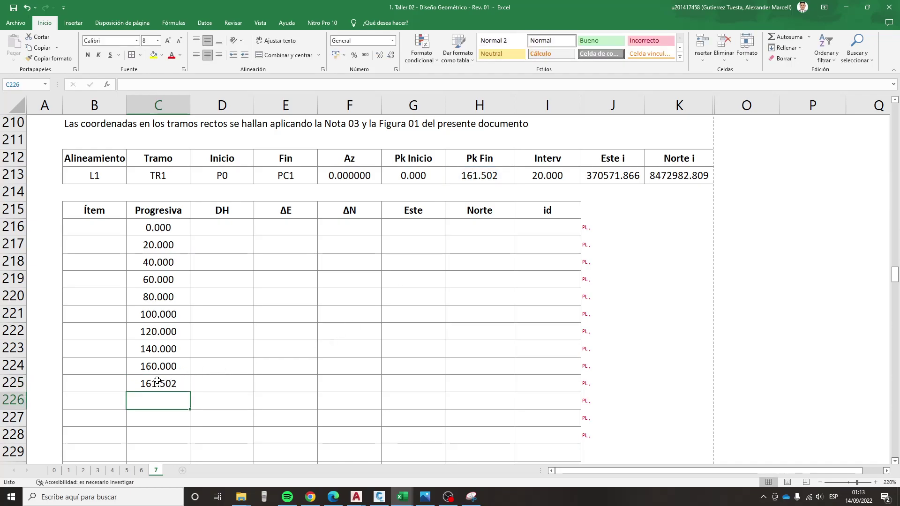
left_click(183, 384)
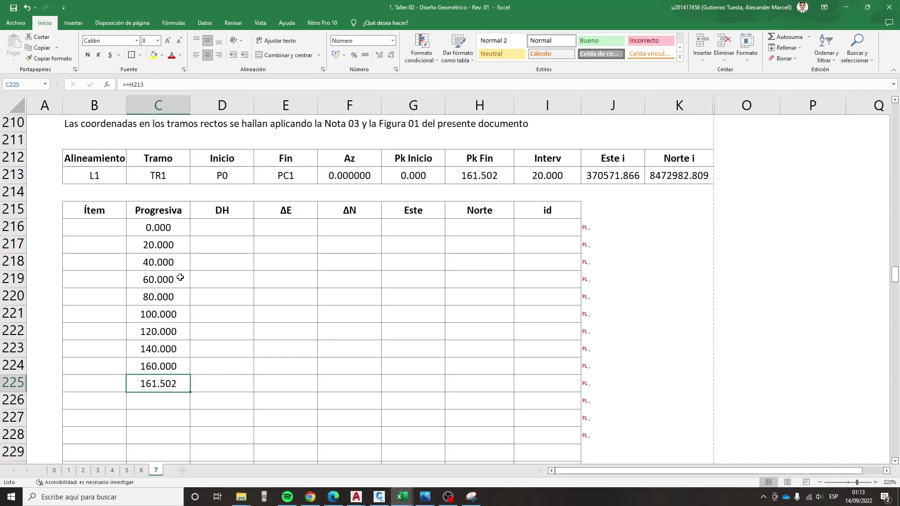
- Label the first point P0 and the last point PC1 in the id column
left_click(150, 232)
key("Right")
key("Right")
key("Right")
key("Right")
key("Right")
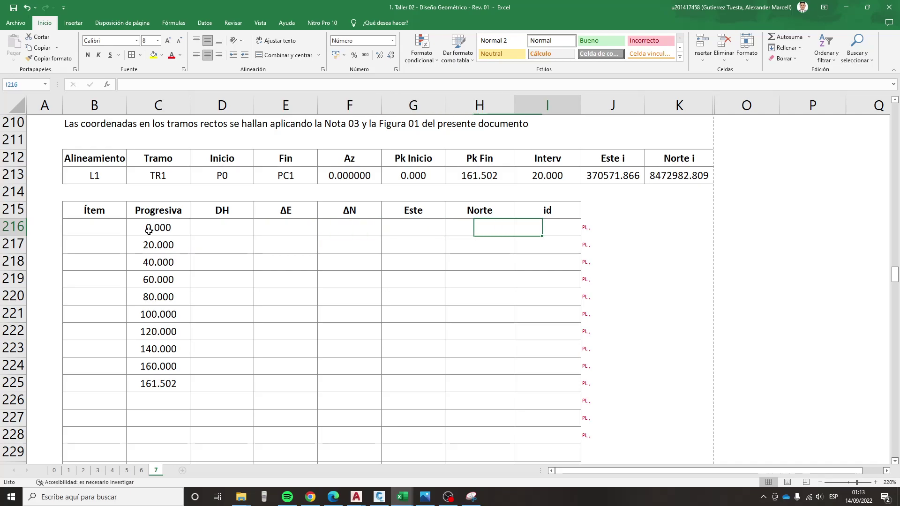
key("Right")
key("Right")
key("Left")
type("p")
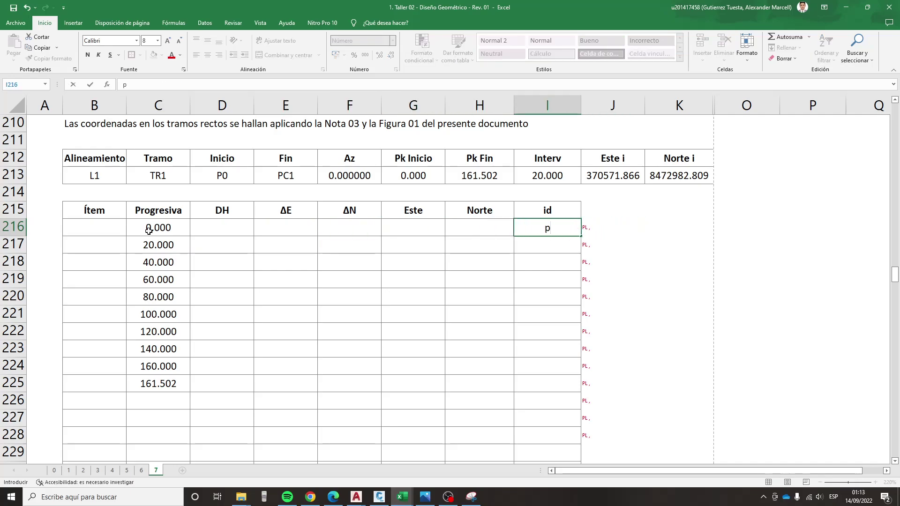
key("Return")
key("Up")
key("Left")
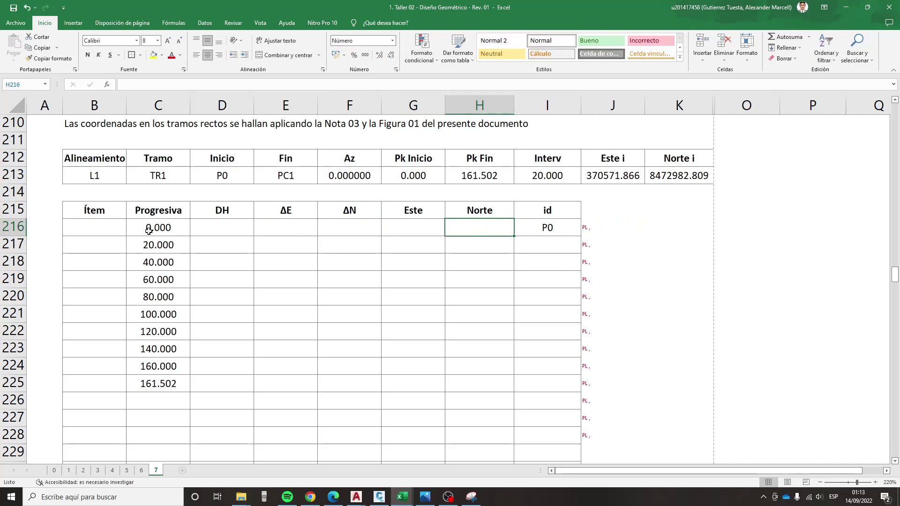
key("Left")
key("Down")
key("Left")
key("Down")
key("Down")
key("Down")
key("Down")
key("Down")
key("Down")
key("Down")
key("Left")
key("Left")
key("Left")
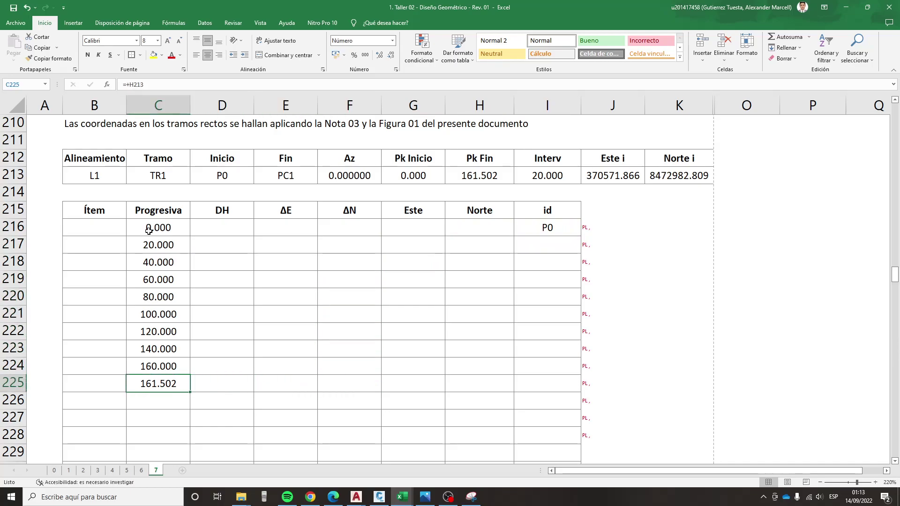
key("Right")
key("Right")
key("Right")
key("Right")
key("Right")
key("Right")
type("PC")
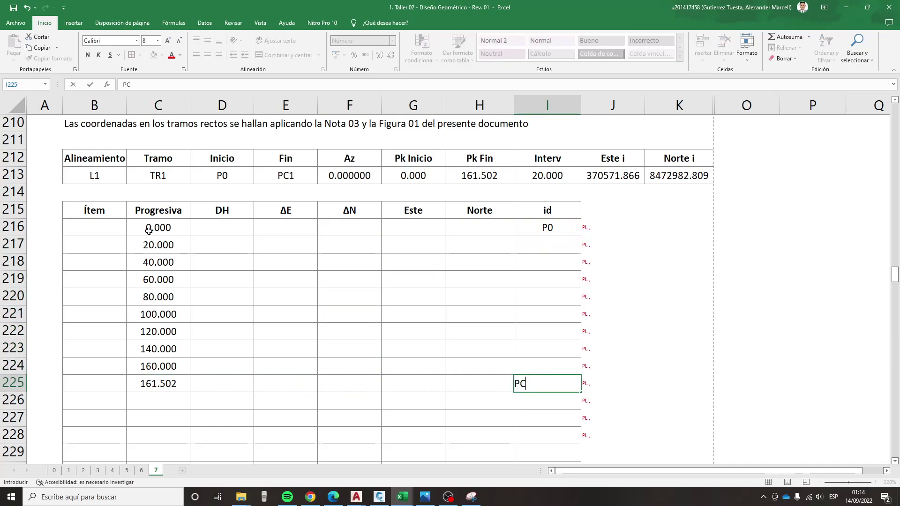
type("1")
key("Return")
- Fill the intermediate point ids with dashes
key("Up")
key("Up")
key("Up")
key("Up")
key("Up")
key("Up")
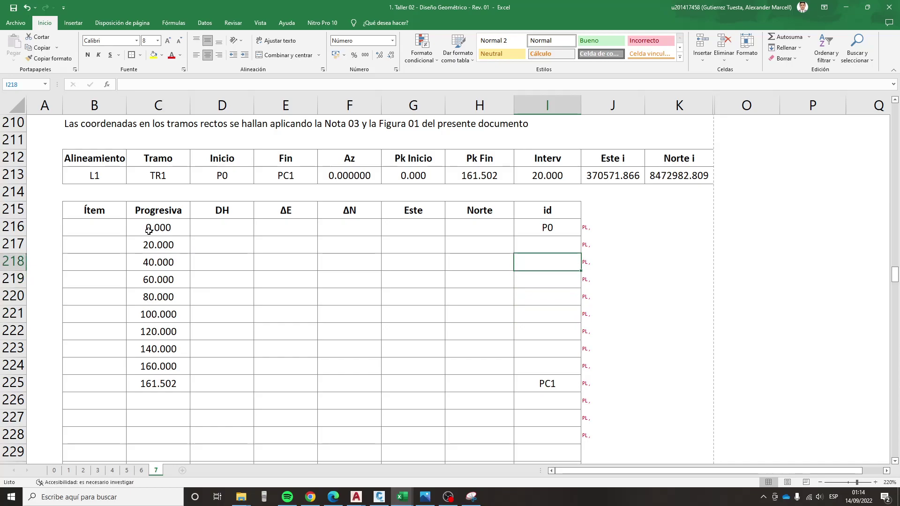
key("Up")
key("Up")
type("-")
key("Return")
key("Up")
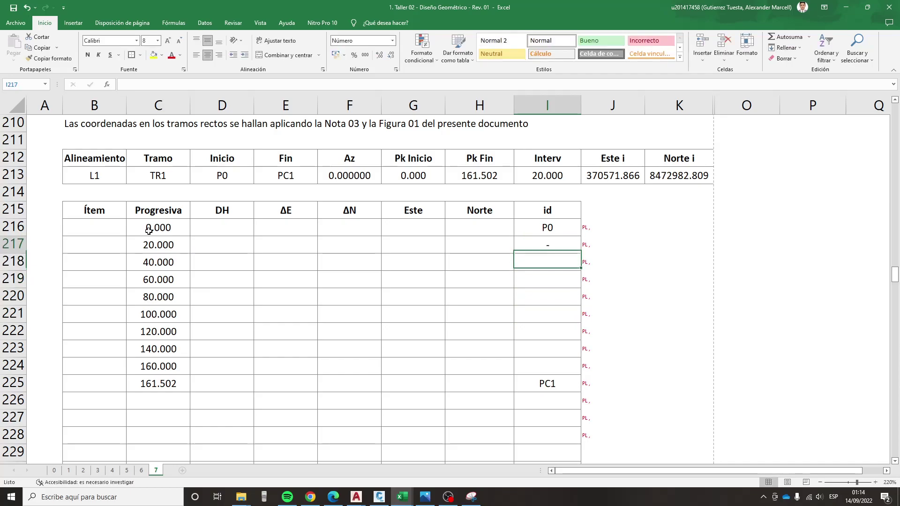
key("ctrl+c")
key("shift+Down")
key("shift+Down")
key("shift+Down")
key("shift+Down")
key("shift+Down")
key("shift+Down")
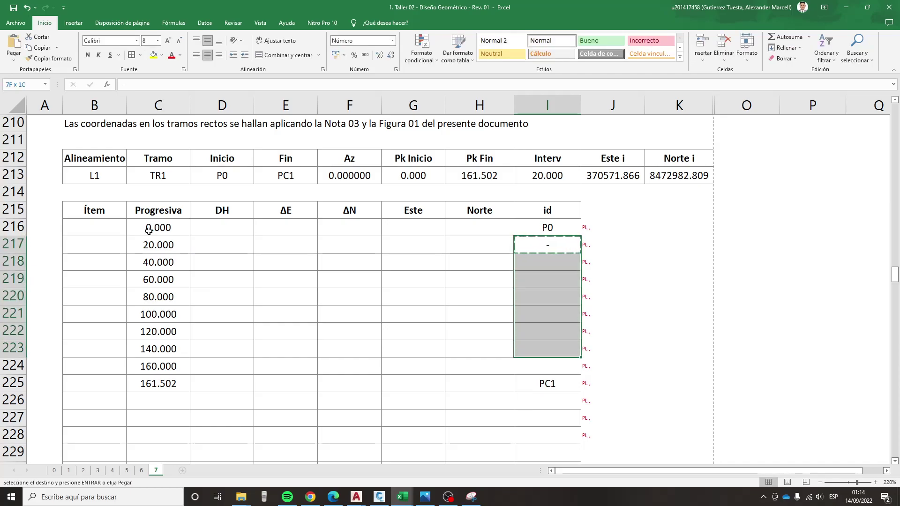
key("shift+Down")
key("ctrl+v")
key("Escape")
- Number the Ítem column 1 through 10
key("Up")
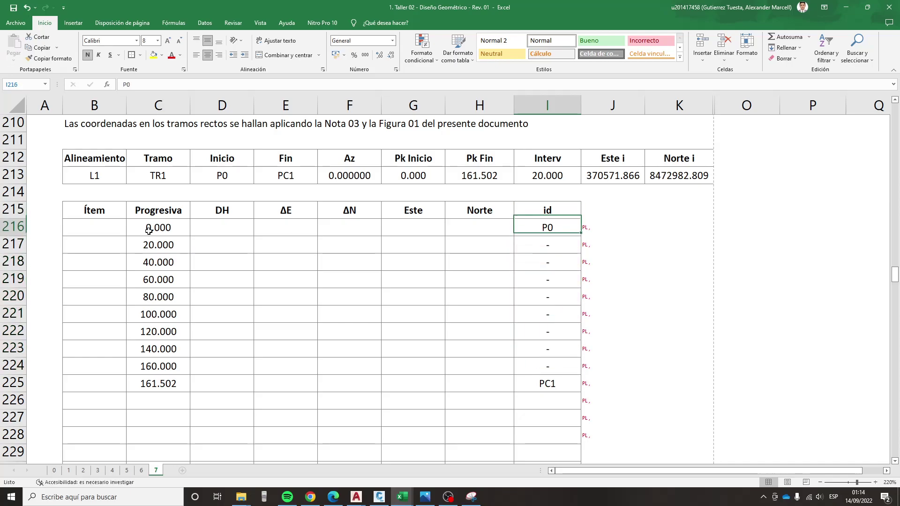
key("Left")
key("Left")
key("Left")
key("Left")
key("Left")
key("Left")
key("Left")
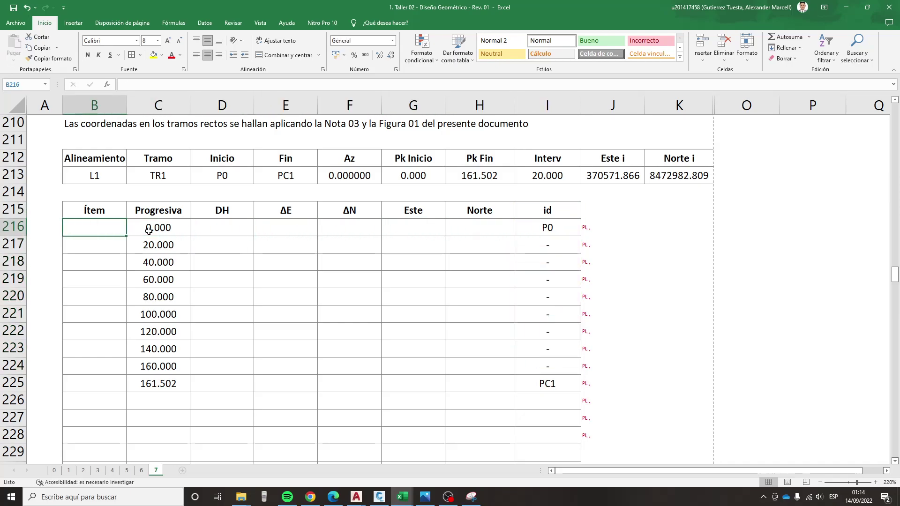
key("Left")
key("Right")
type("1")
key("Return")
type("2")
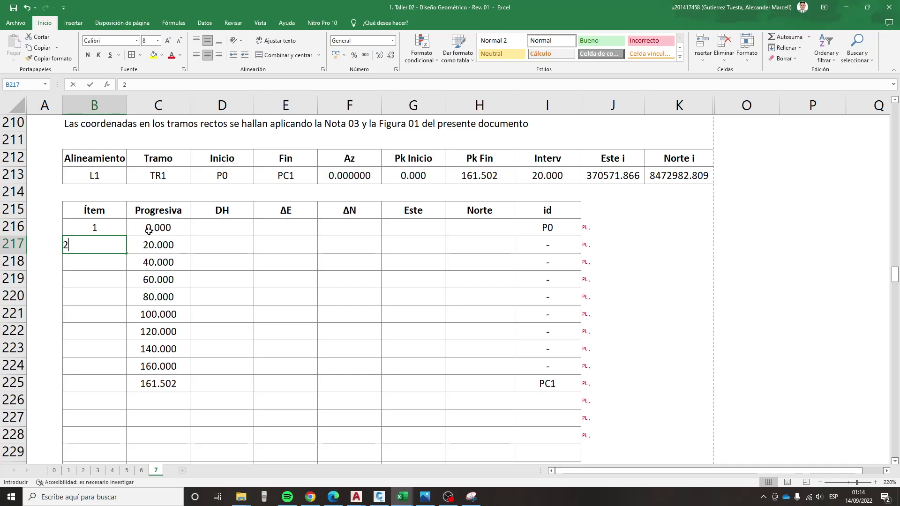
key("Return")
left_click_drag(130, 227, 126, 434)
- Replace the extra item 11 with a dash and fill dashes across B226:I230
scroll(163, 284, "down", 2)
left_click(164, 305)
left_click(114, 302)
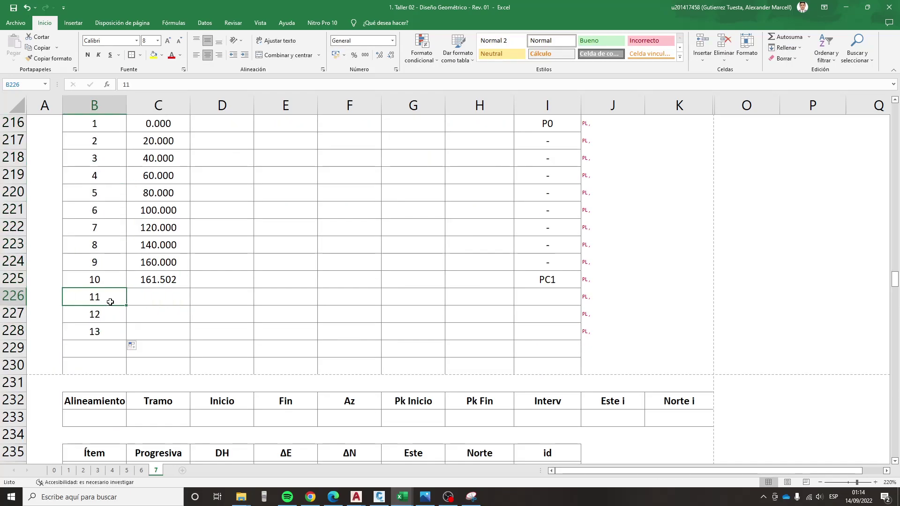
type("-")
key("Return")
left_click(110, 302)
key("ctrl+c")
mouse_move(96, 297)
left_mouse_down()
mouse_move(455, 341)
mouse_move(524, 364)
left_mouse_up()
key("ctrl+v")
key("Escape")
scroll(370, 286, "up", 2)
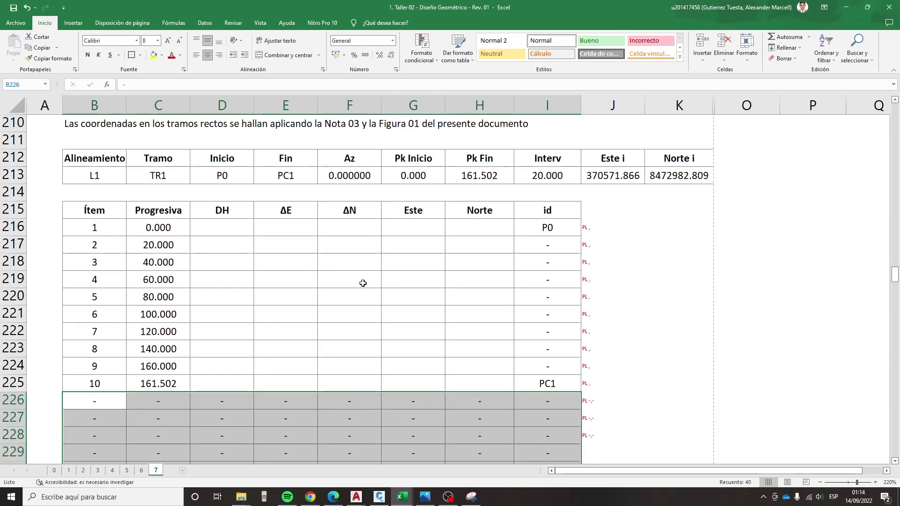
left_click(295, 315)
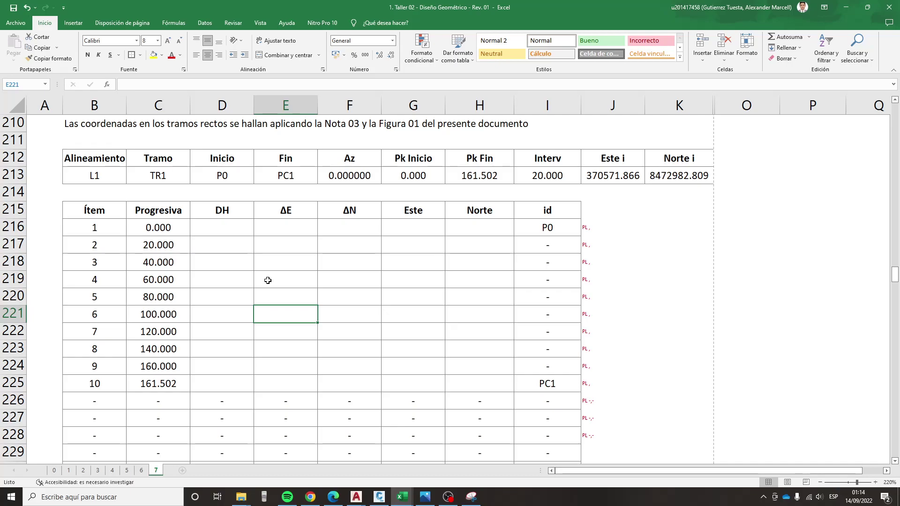
left_click(224, 231)
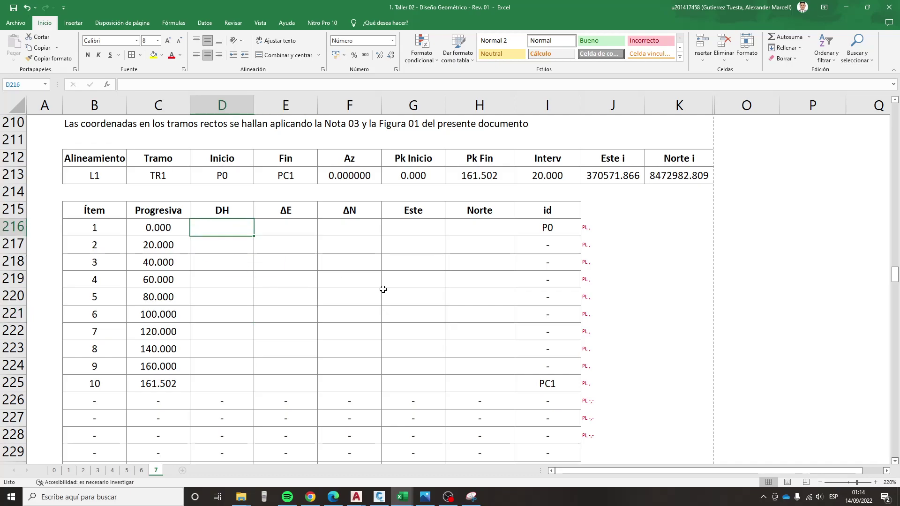
- Compute DH as Progresiva minus the absolute $C$216, filled down to row 225
type("+")
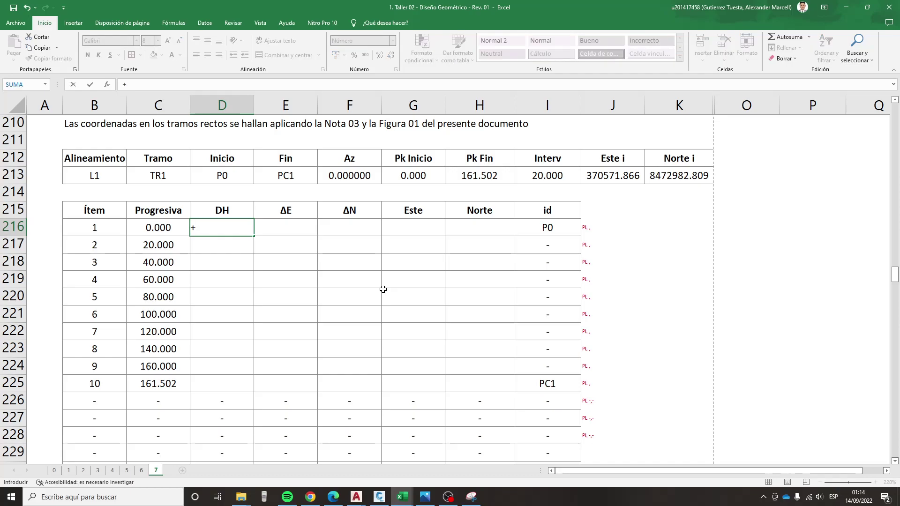
key("Left")
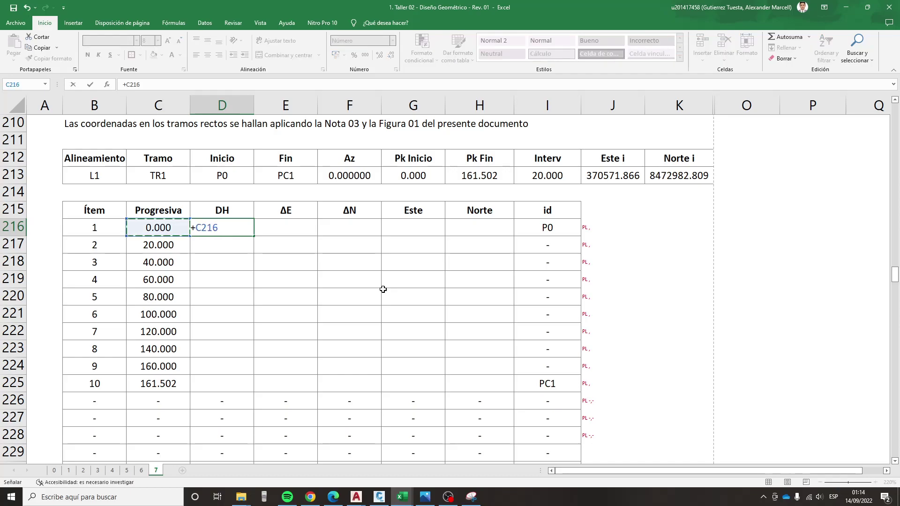
type("-")
key("Left")
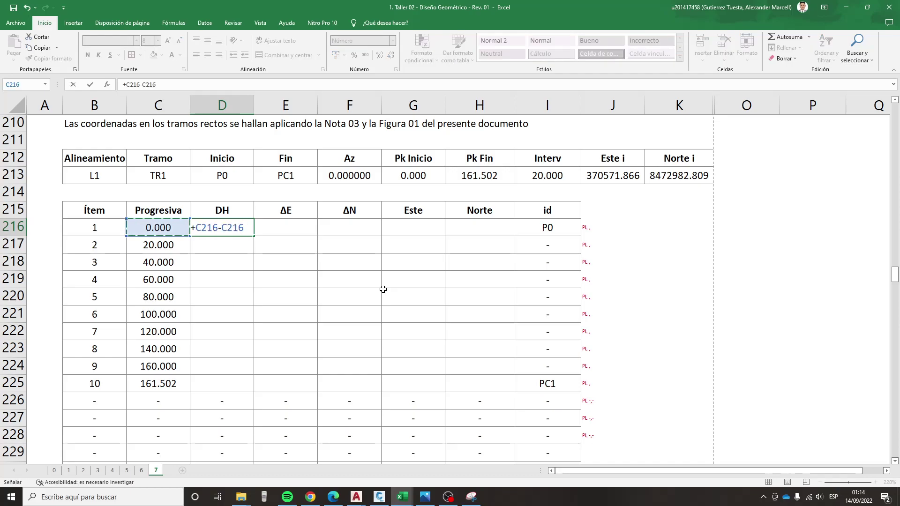
key("F4")
key("Return")
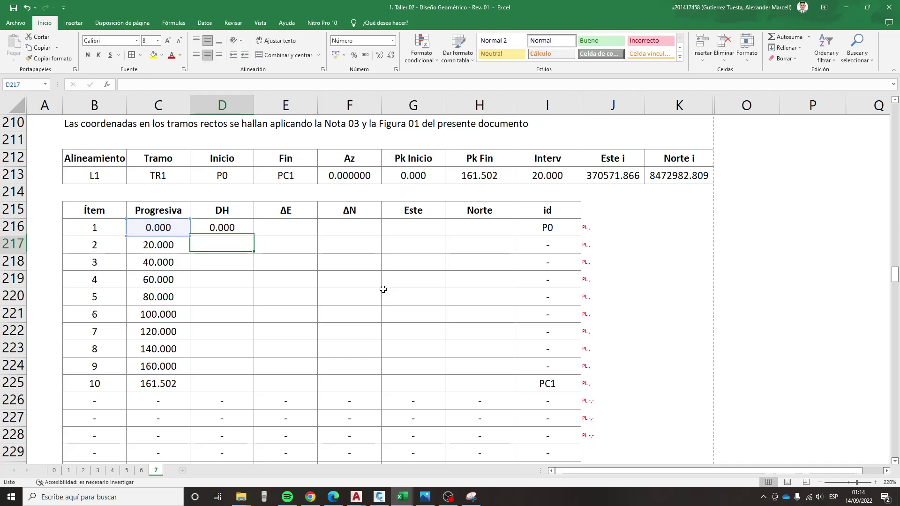
type("+")
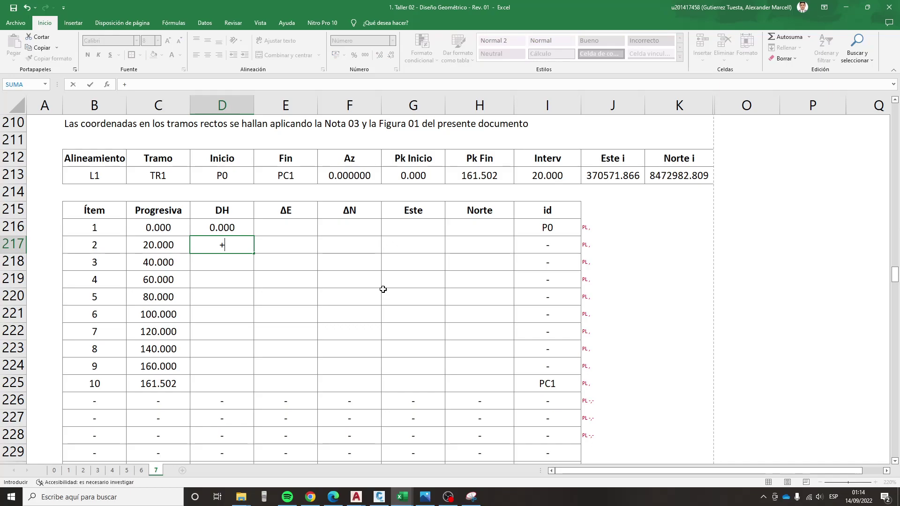
key("Left")
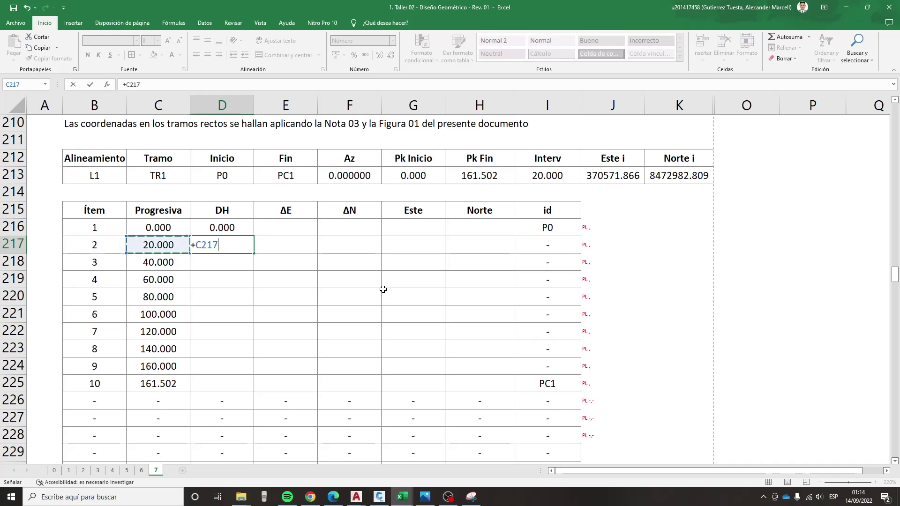
type("-")
key("Left")
key("Up")
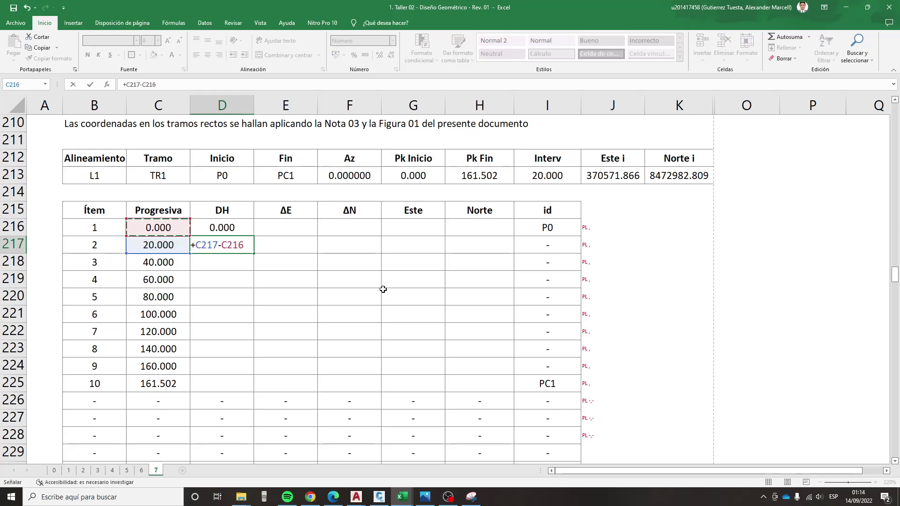
key("F4")
key("Return")
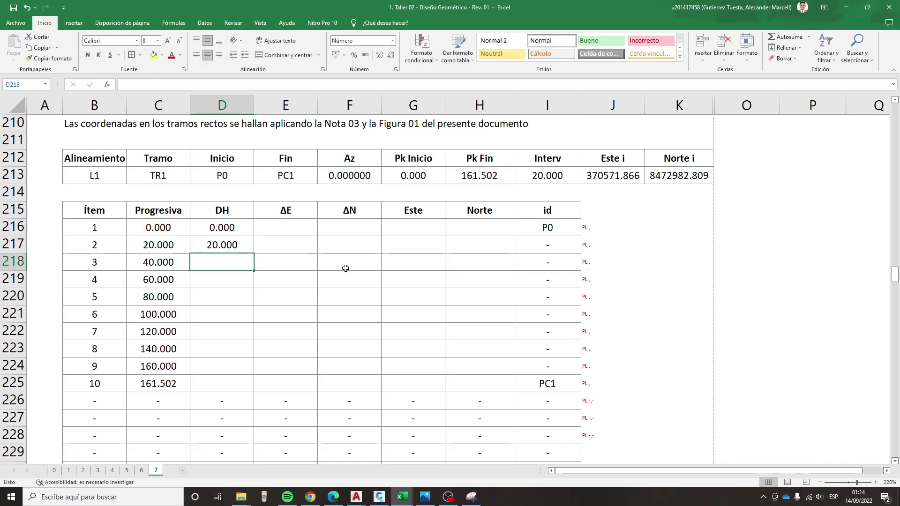
left_click(240, 244)
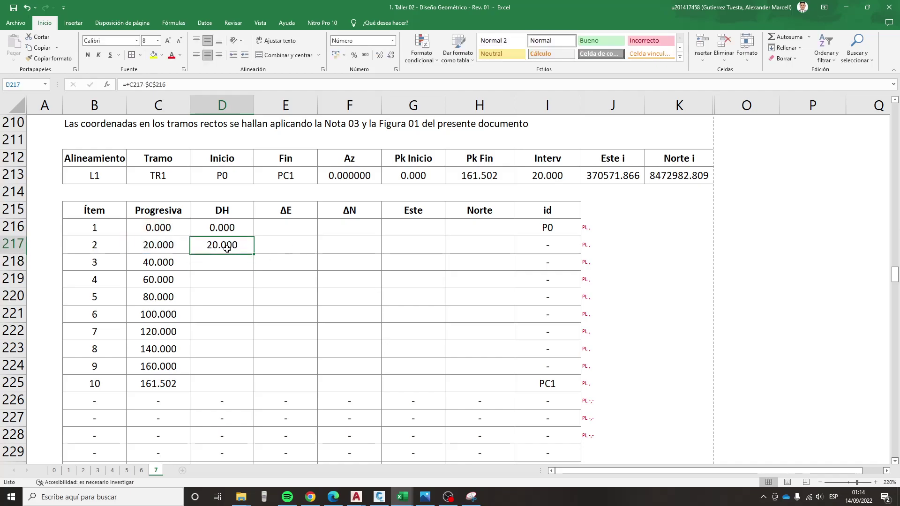
double_click(255, 253)
- Verify the DH and Progresiva formulas for item 10 and review the DH values
left_click(222, 377)
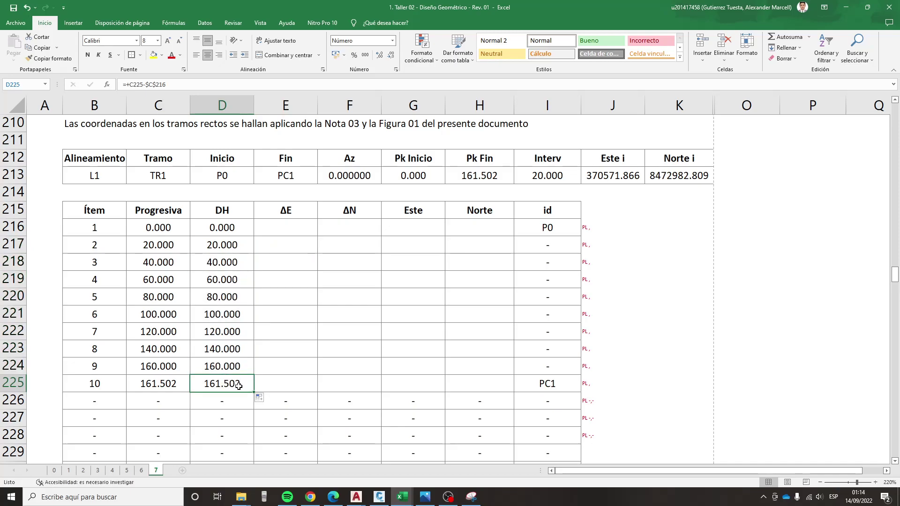
double_click(235, 384)
key("Escape")
left_click(171, 383)
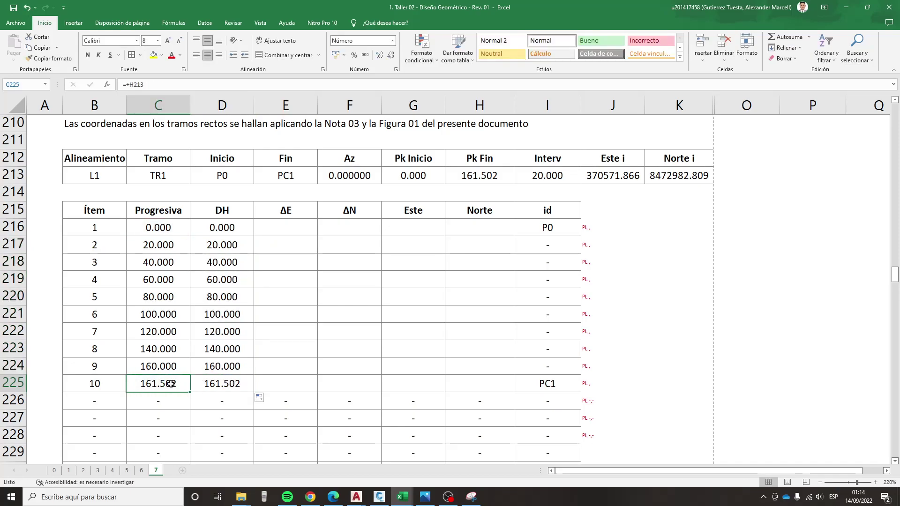
key("Up")
key("Up")
key("Up")
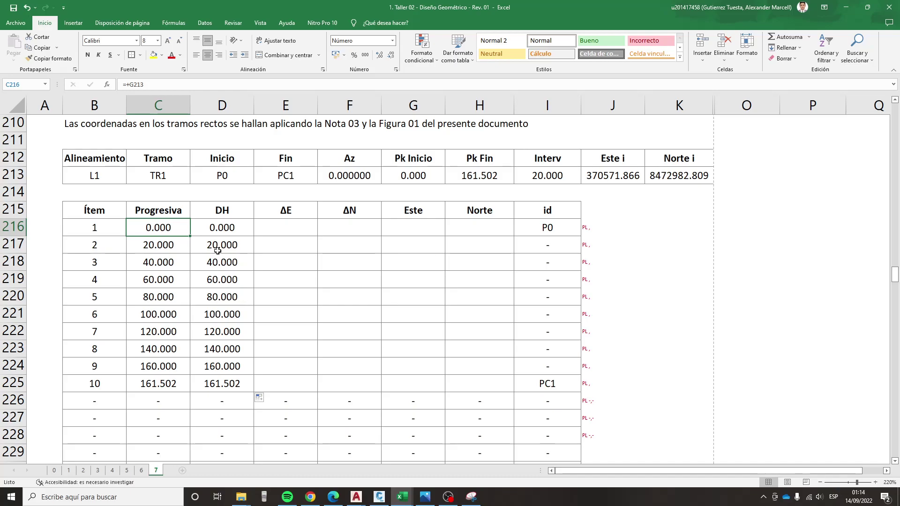
left_click_drag(220, 230, 221, 374)
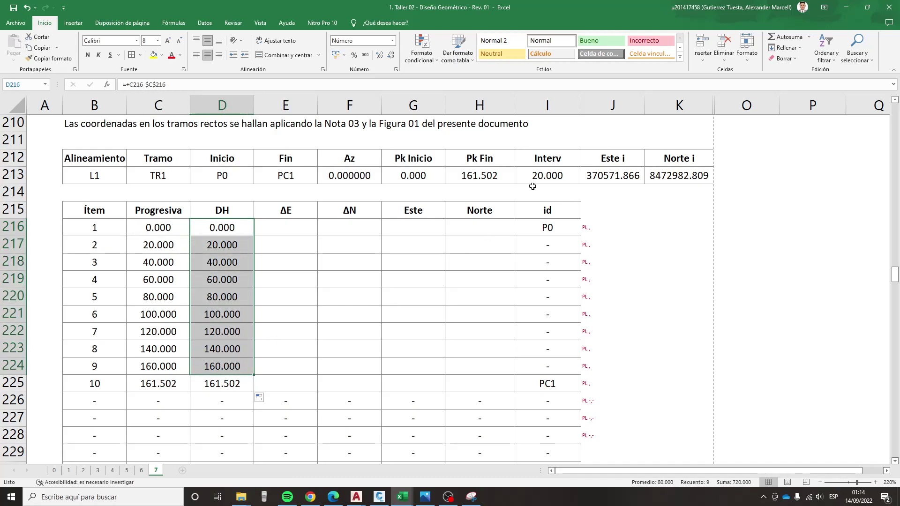
- Give the Progresiva column and the Este and Norte columns red outline borders
left_click(360, 170)
left_click_drag(286, 211, 360, 390)
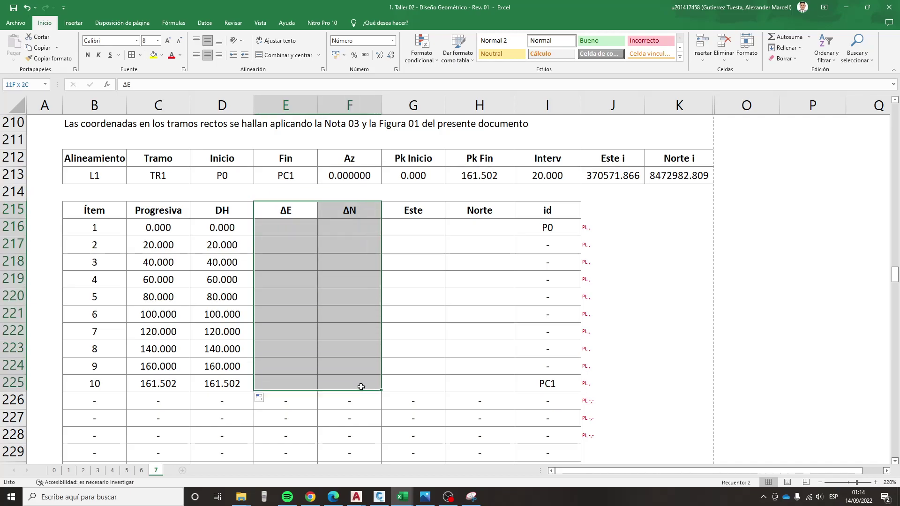
left_click(413, 348)
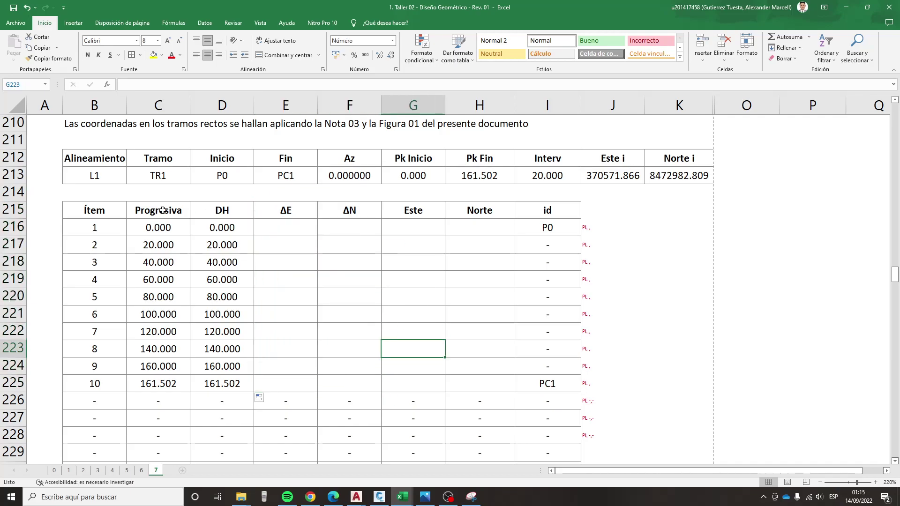
left_click_drag(162, 209, 159, 384)
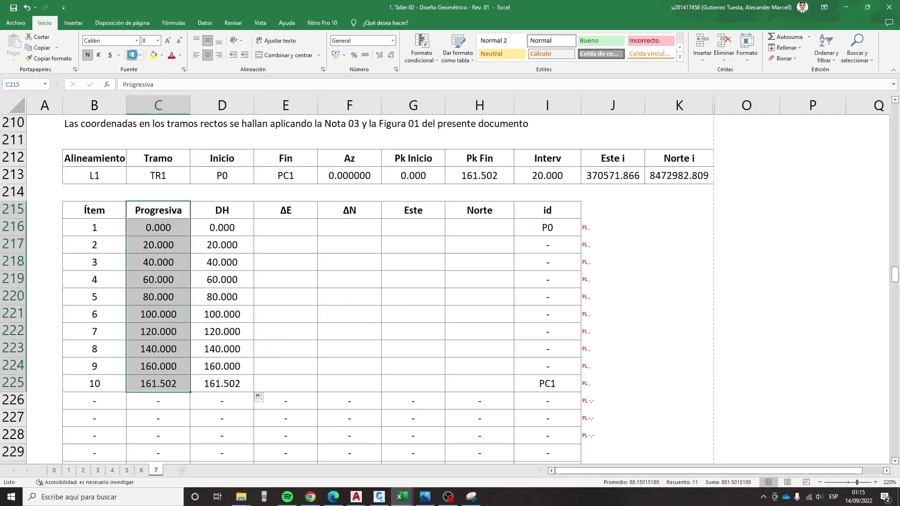
left_click(217, 217)
left_click_drag(412, 211, 468, 375)
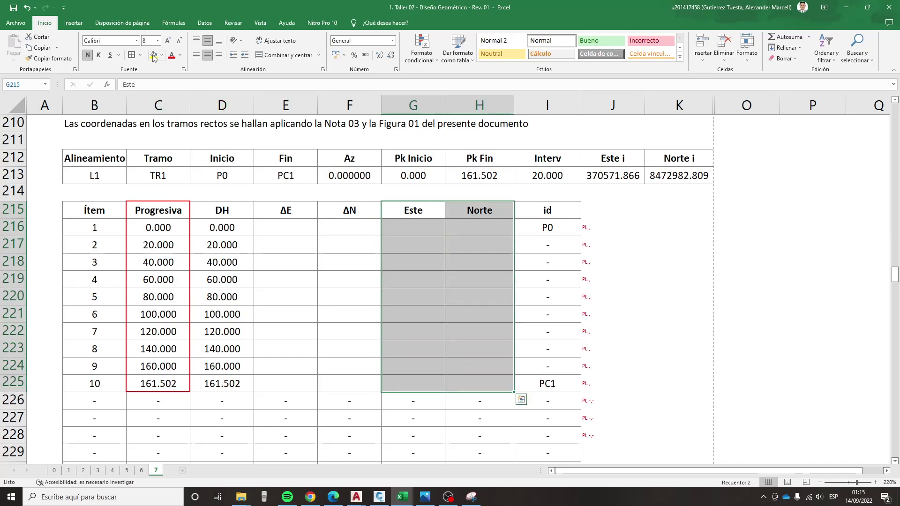
left_click(291, 227)
- Enter ΔE for item 1 as =D216*SENO(RADIANES($F$213))
type("+")
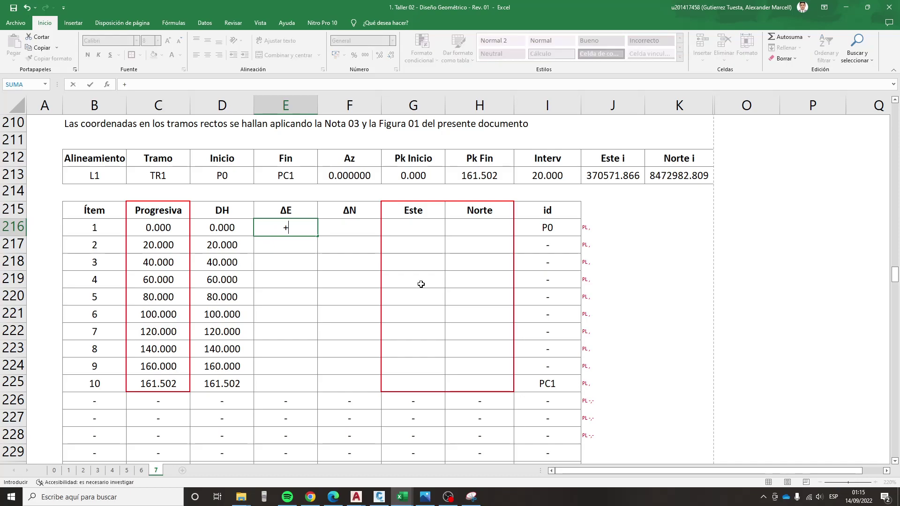
key("Left")
type("*")
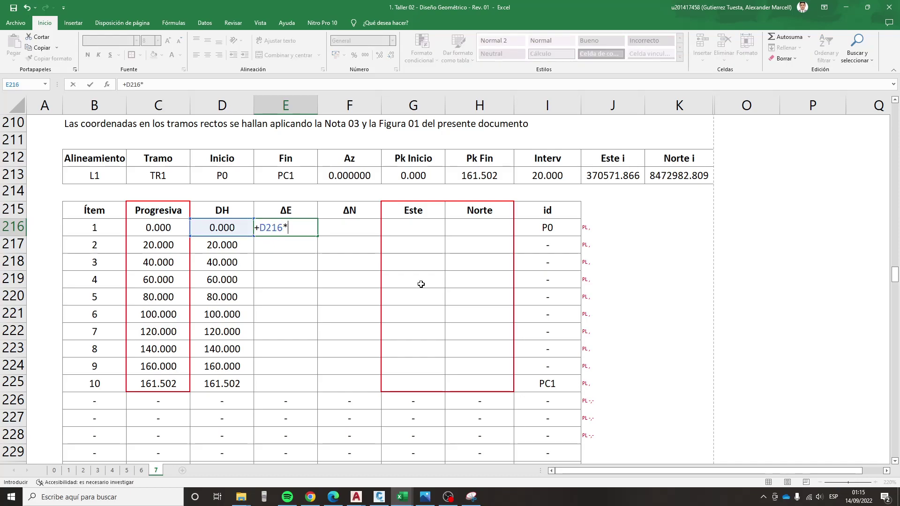
type("SEC(")
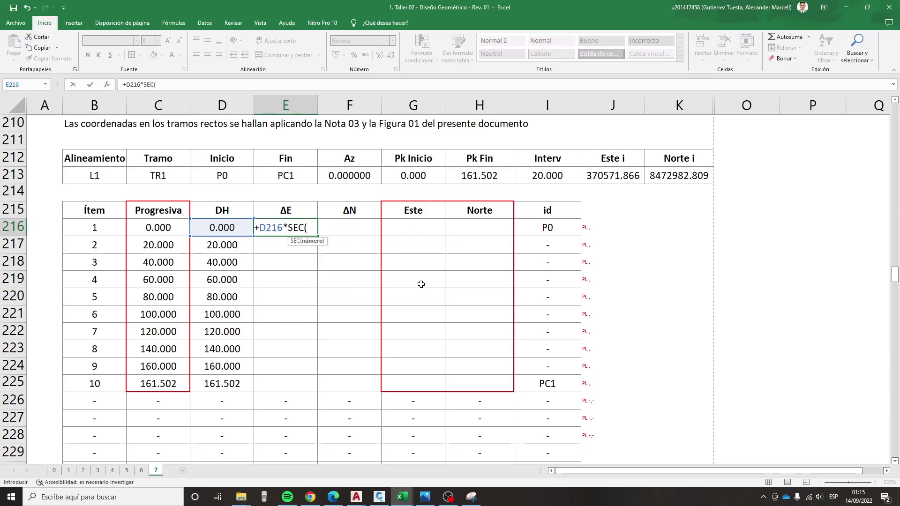
key("BackSpace")
key("BackSpace")
type("NO")
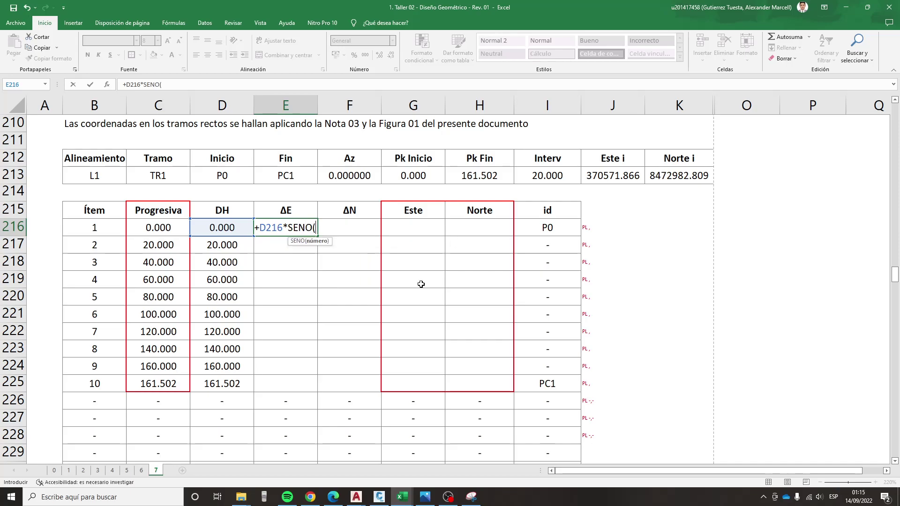
type("(RADIANES(")
left_click(353, 175)
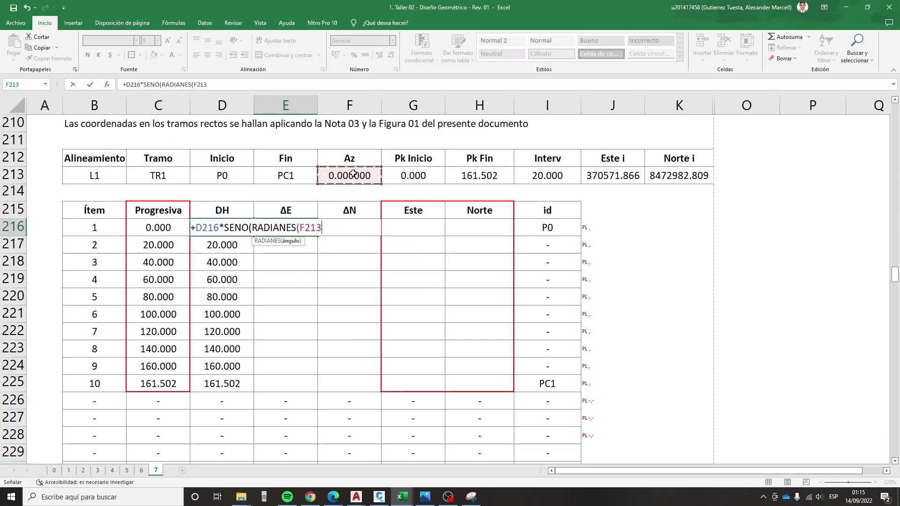
key("F4")
type("))")
key("Return")
- Enter ΔN for item 1 as =D216*COS(RADIANES($F$213))
key("Up")
key("Right")
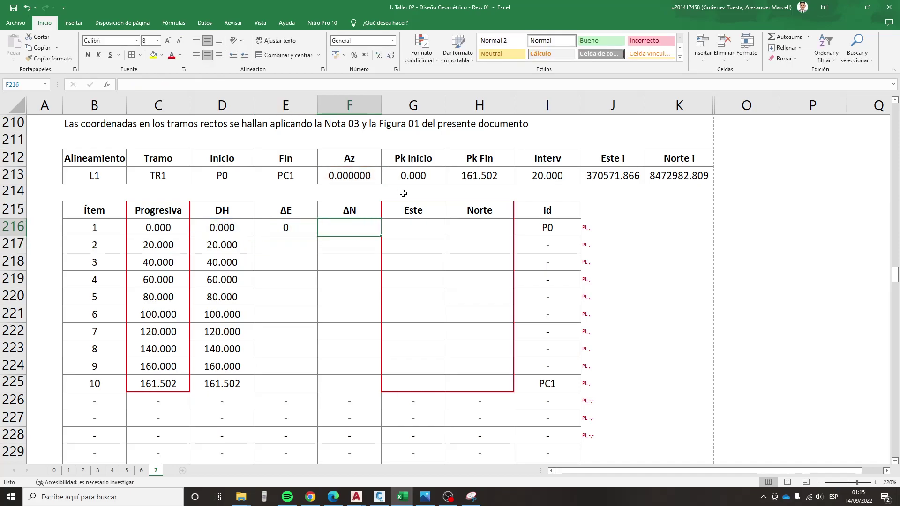
type("+")
key("Left")
key("Left")
type("*")
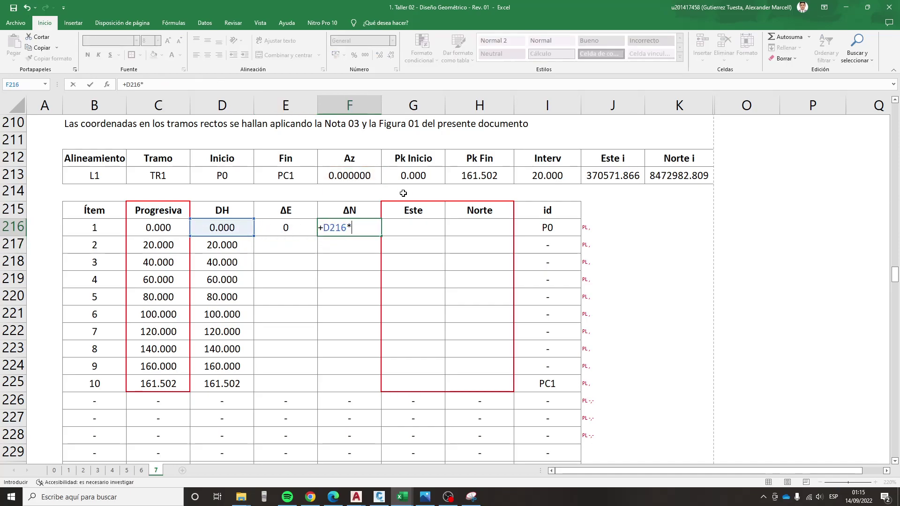
type("COS(RADIANES(")
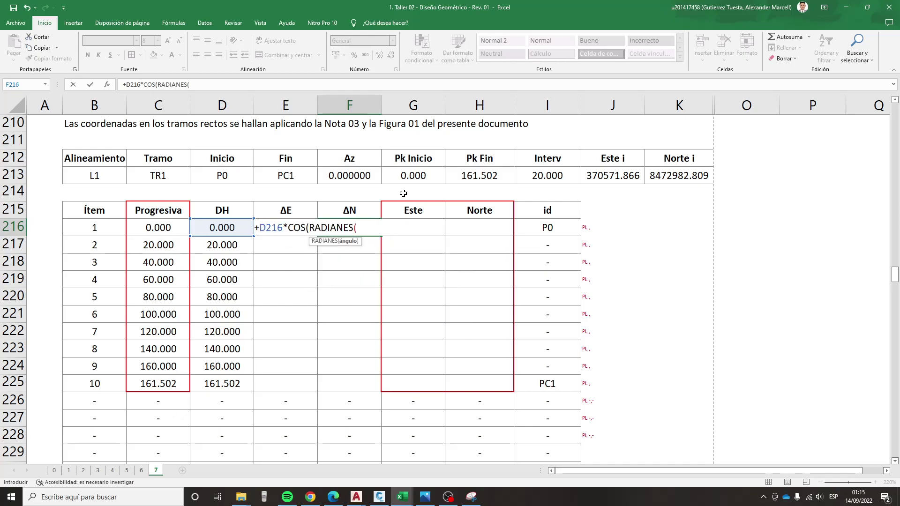
left_click(364, 172)
key("F4")
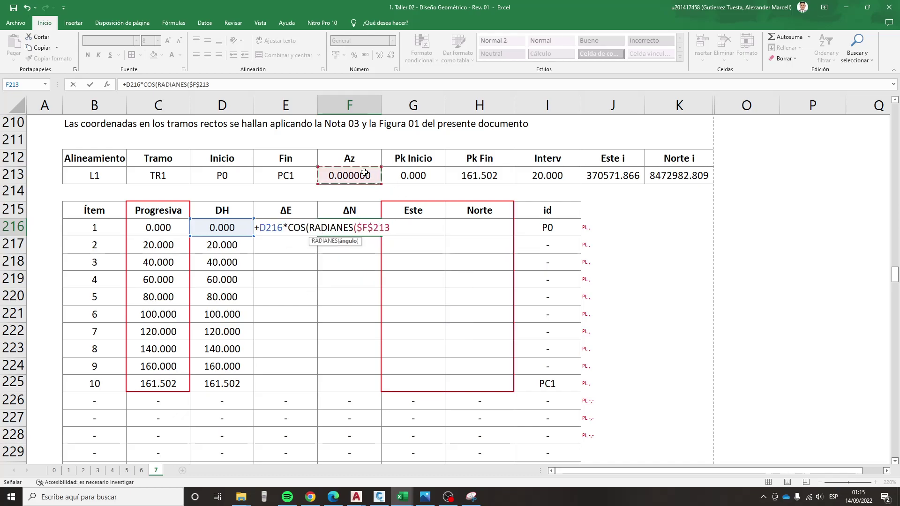
type("))")
key("Return")
- Fill the ΔE and ΔN formulas down to item 10 and format them to three decimals
left_click_drag(311, 227, 351, 229)
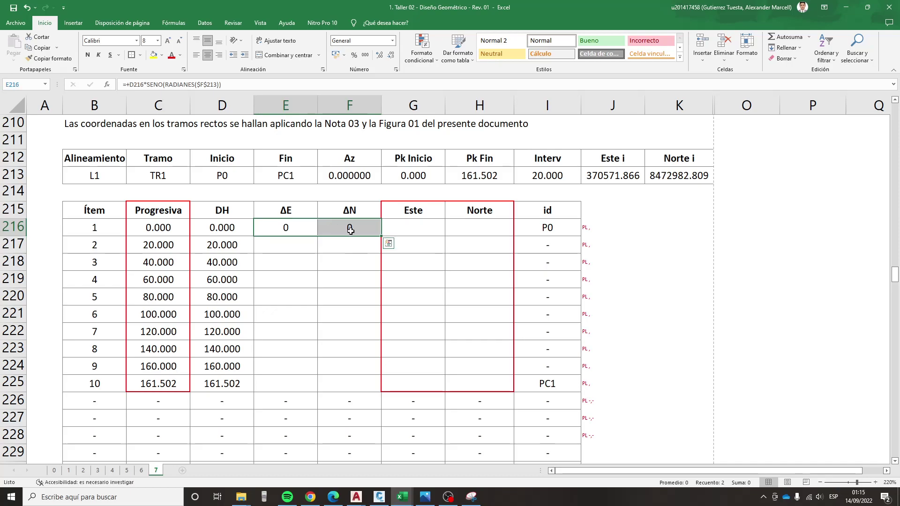
double_click(382, 237)
left_click(479, 314)
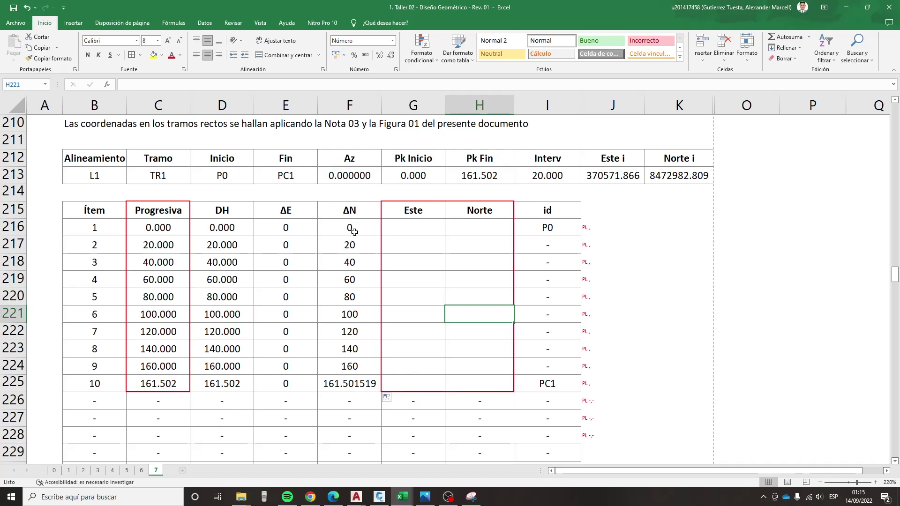
left_click_drag(288, 227, 350, 384)
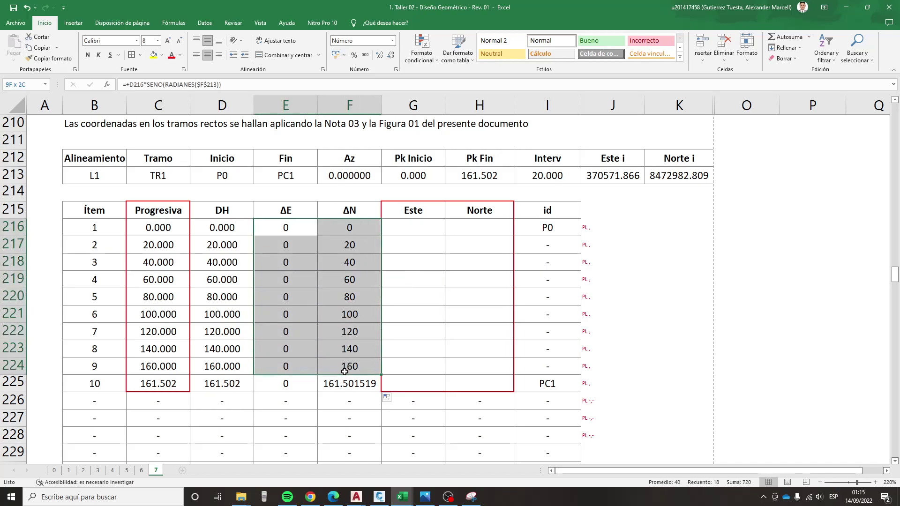
left_click(391, 55)
left_click(380, 55)
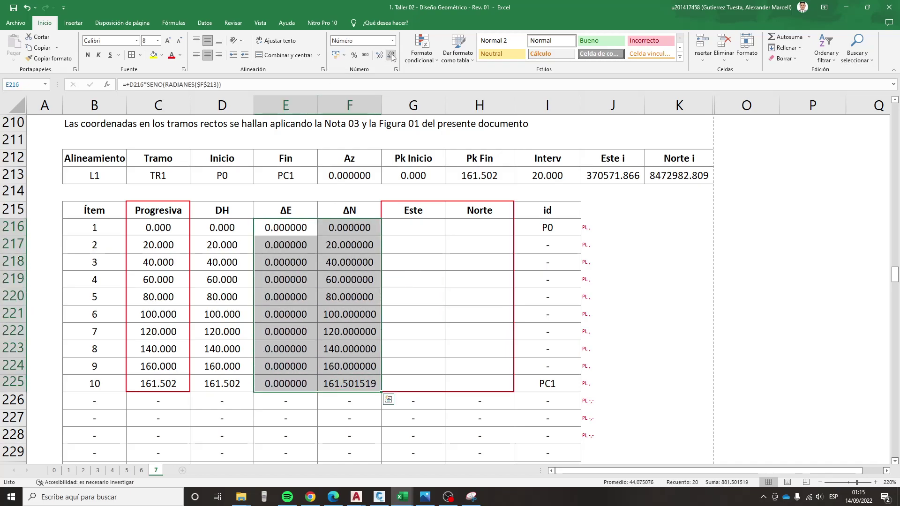
triple_click(391, 55)
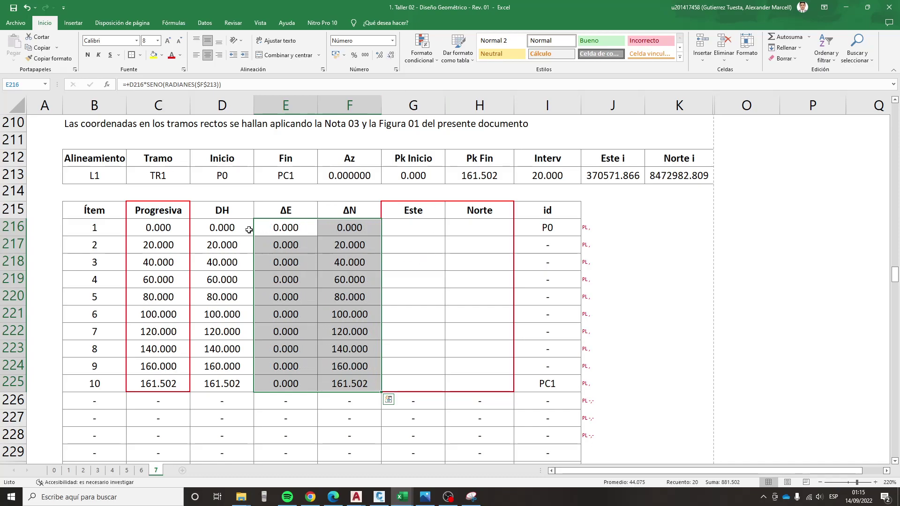
left_click(388, 222)
- Complete the item 1 Este formula as absolute Este i plus the item's ΔE
type("+")
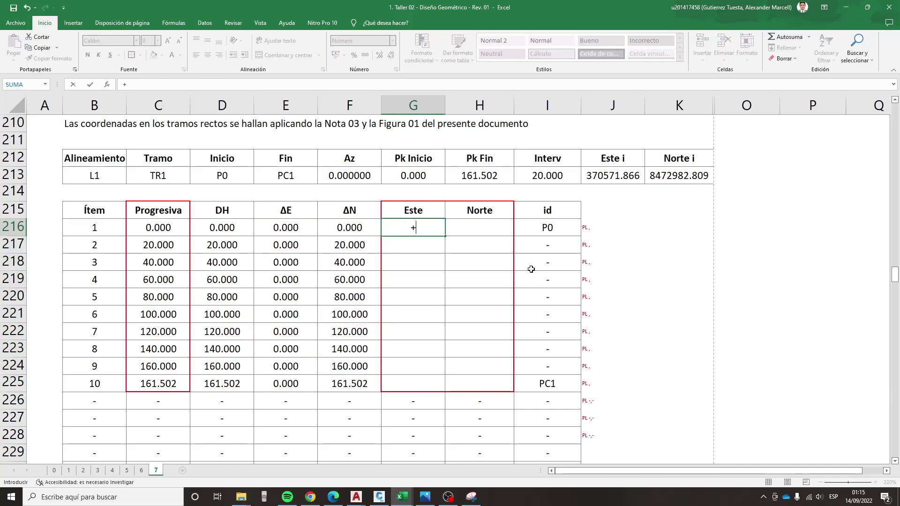
left_click(626, 175)
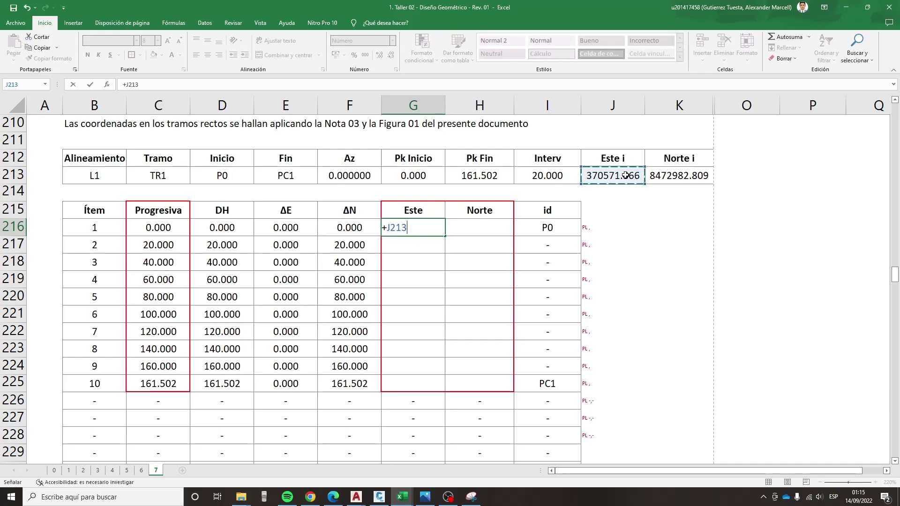
key("F4")
type("+")
key("Left")
key("Left")
key("Left")
key("Right")
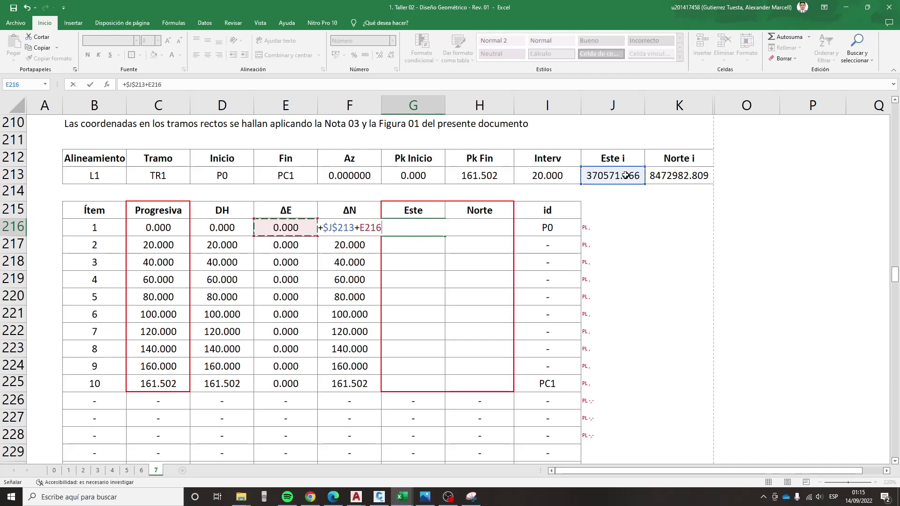
key("Return")
- Build the item 1 Norte formula from absolute Norte i plus ΔN, then fill both formulas down to item 10
left_click(487, 231)
type("+")
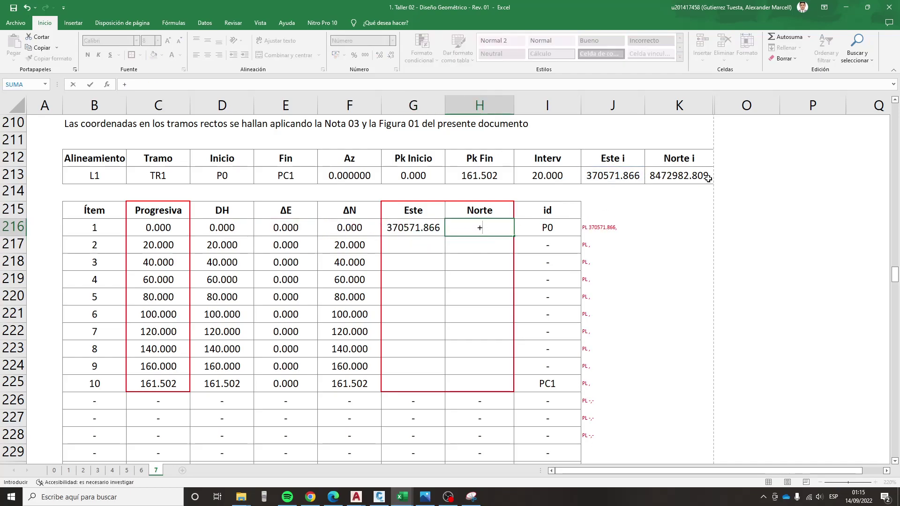
left_click(687, 175)
key("F4")
type("+")
key("Left")
key("Left")
key("Return")
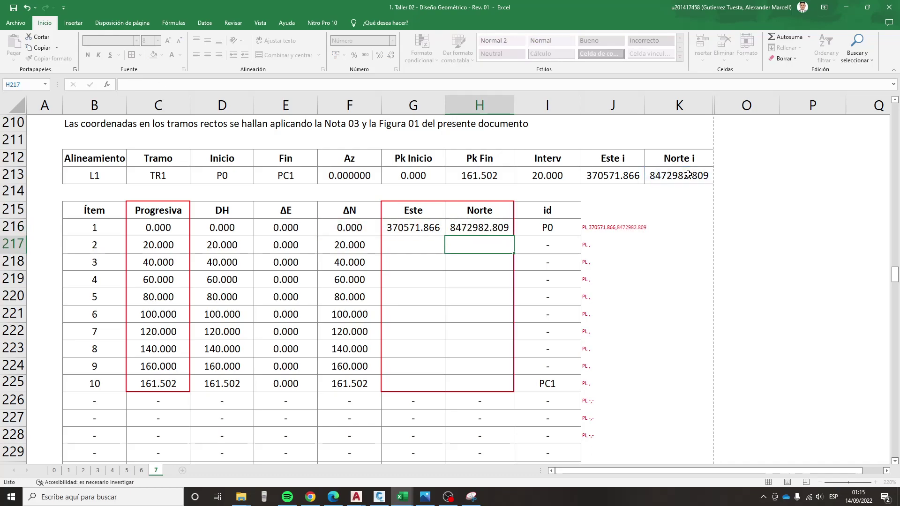
mouse_move(417, 225)
left_mouse_down()
mouse_move(458, 225)
mouse_move(492, 386)
left_mouse_up()
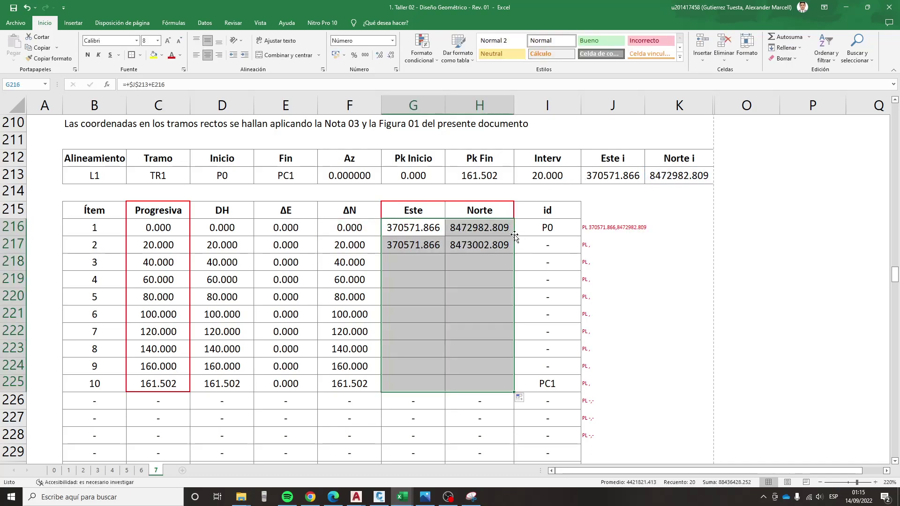
left_click(431, 403)
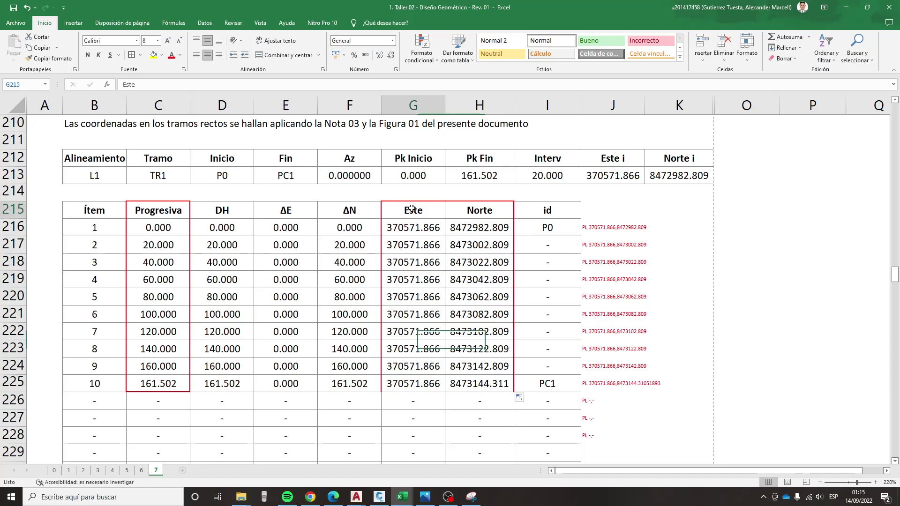
- Outline the Este and Norte columns in red, then scroll down to the blank table at row 232
left_click_drag(413, 210, 479, 383)
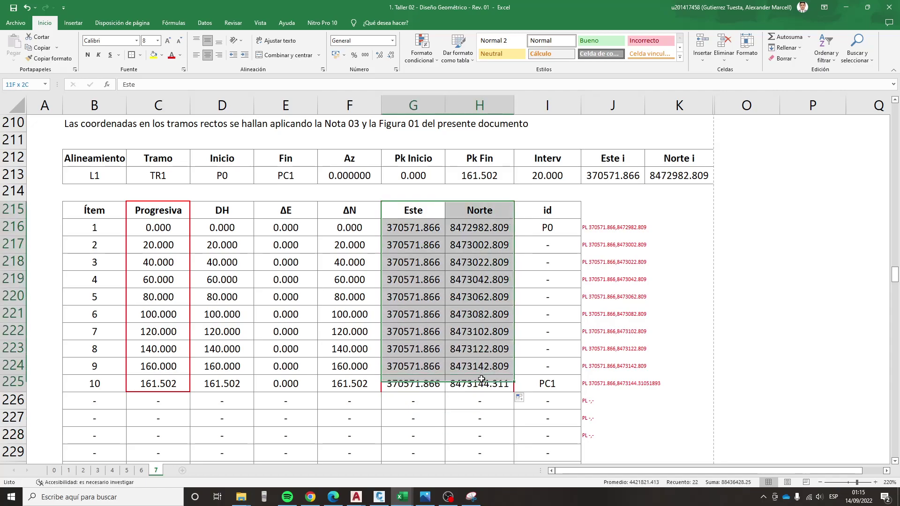
left_click(132, 55)
left_click(349, 280)
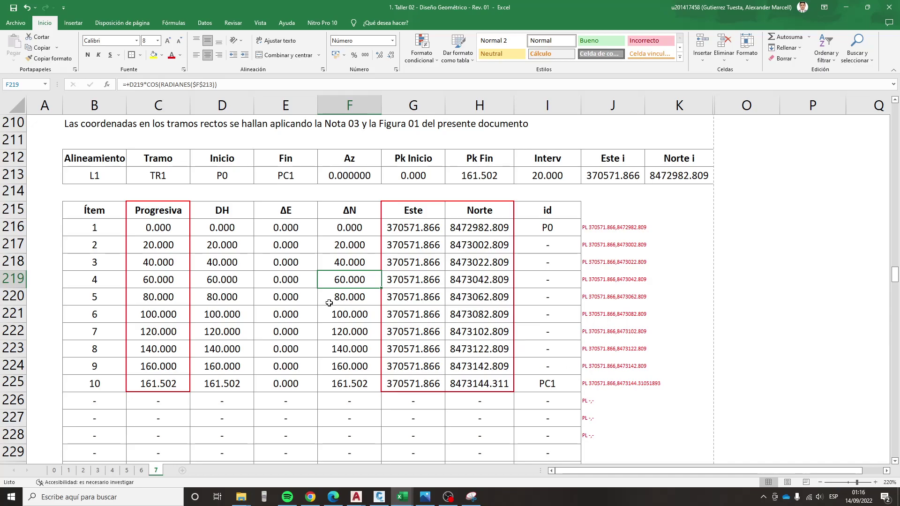
left_click(309, 302)
scroll(309, 302, "down", 4)
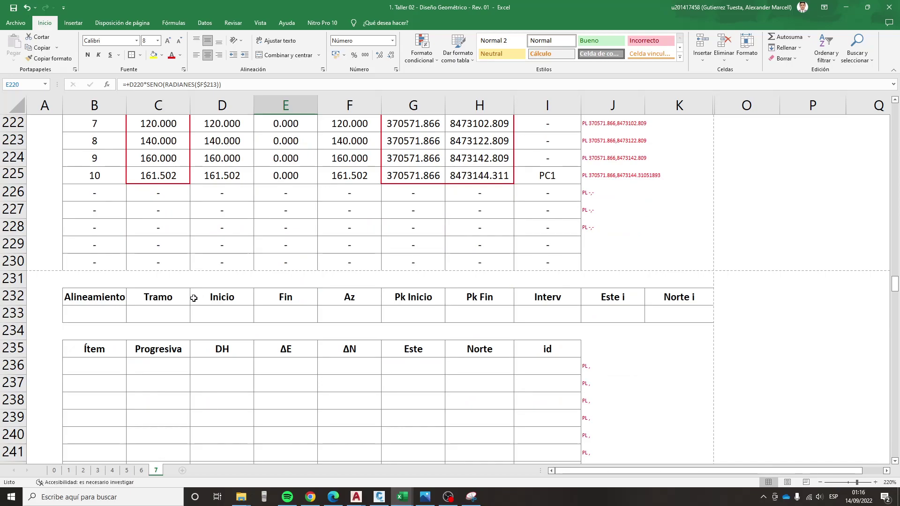
- Enter TR2 as the tramo and L2 as the alignment name in the new header
left_click(180, 309)
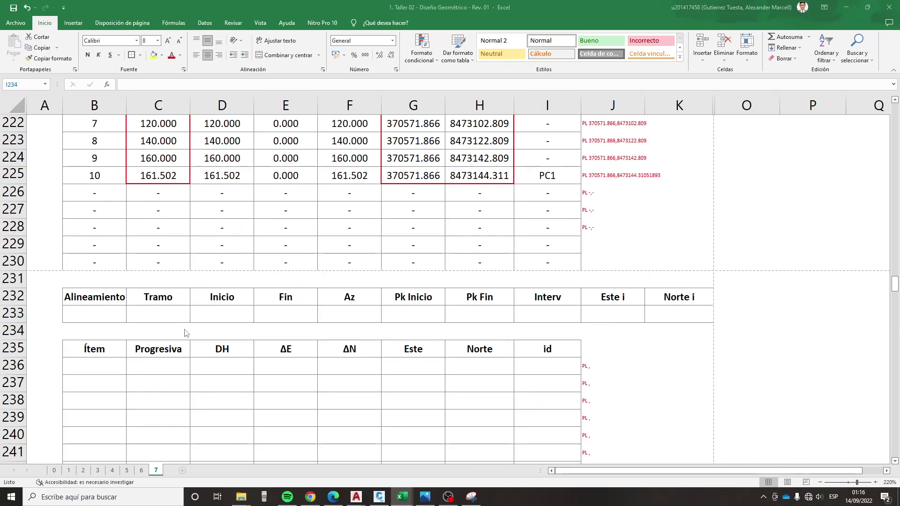
left_click(137, 315)
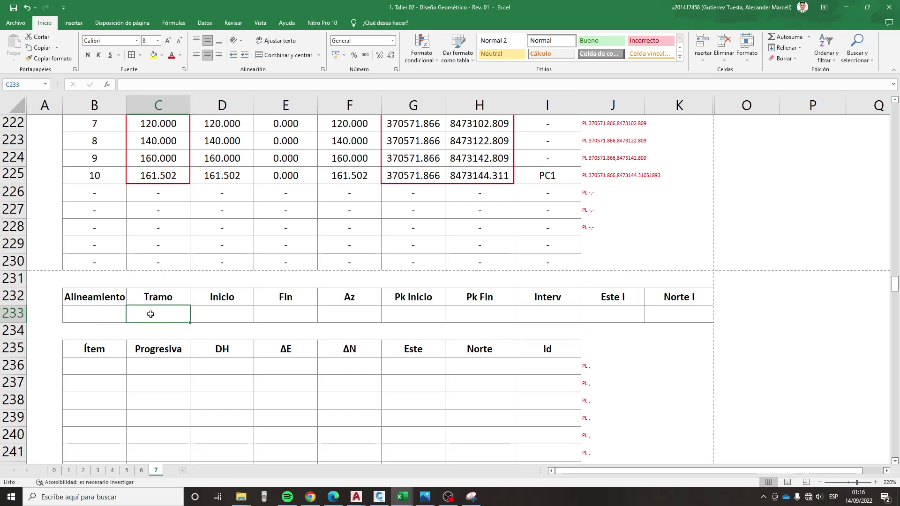
type("TR2")
key("Left")
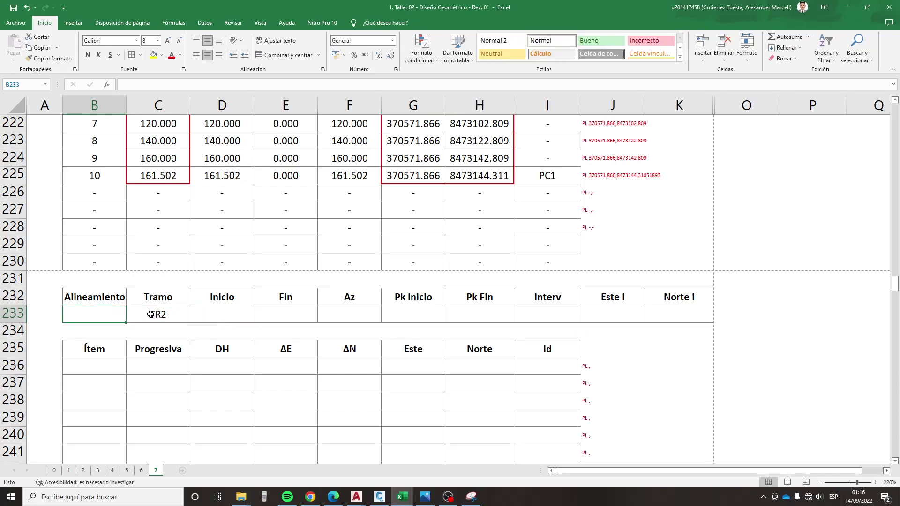
type("L2")
key("Return")
- Enter PT1 as the start point and PC2 as the end point
key("Up")
key("Right")
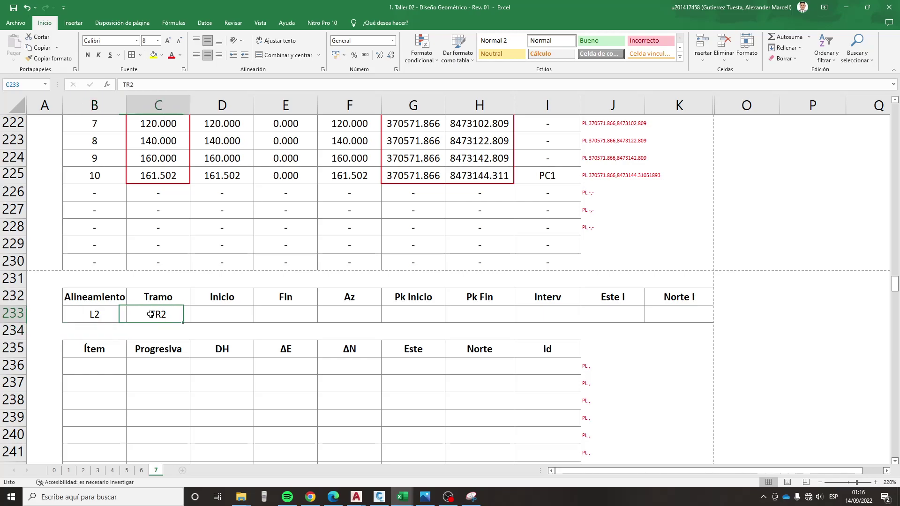
key("Right")
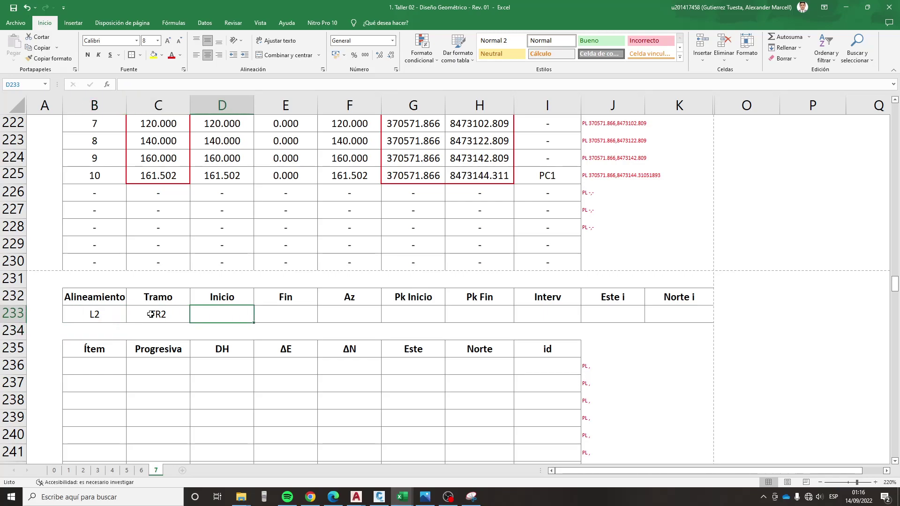
type("PT1")
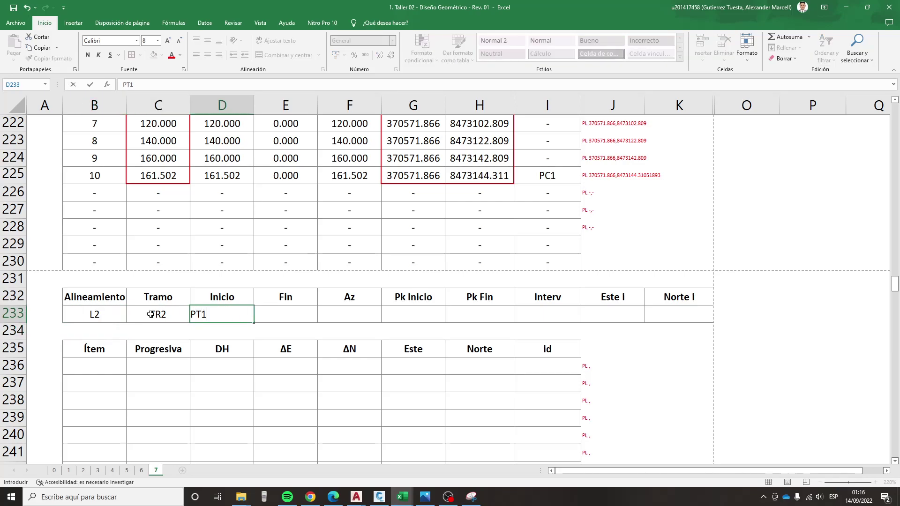
key("Return")
key("Up")
key("Right")
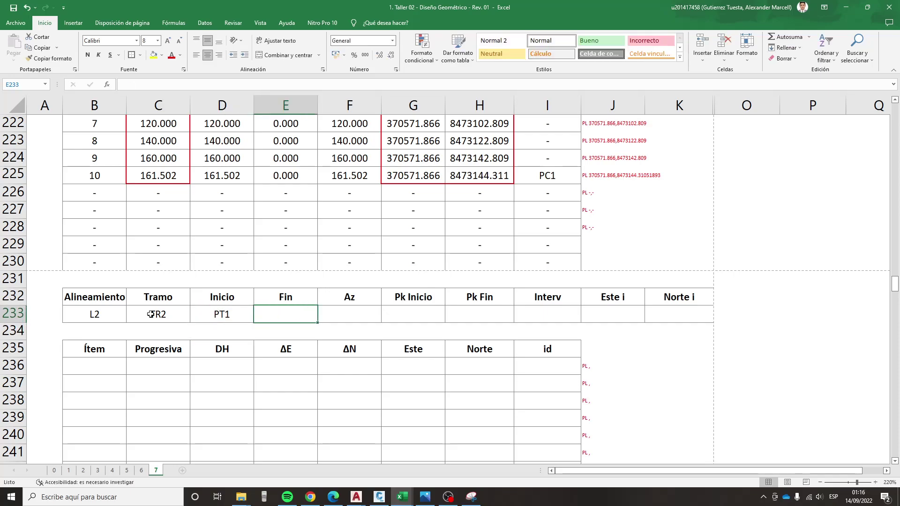
type("PC2")
key("Return")
key("Up")
key("Right")
- Link the azimuth 126.193417 from the L2 row of the alignment table
type("+")
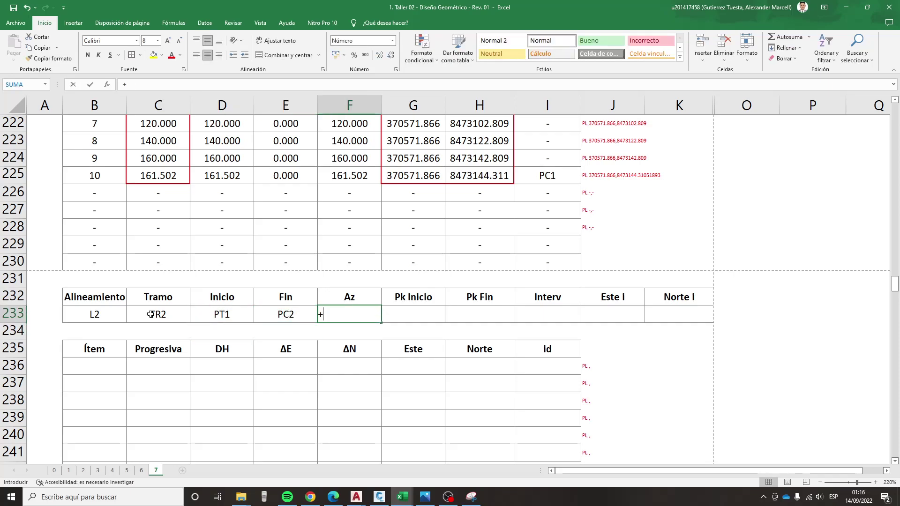
scroll(347, 344, "up", 10)
scroll(347, 344, "up", 13)
scroll(347, 344, "up", 9)
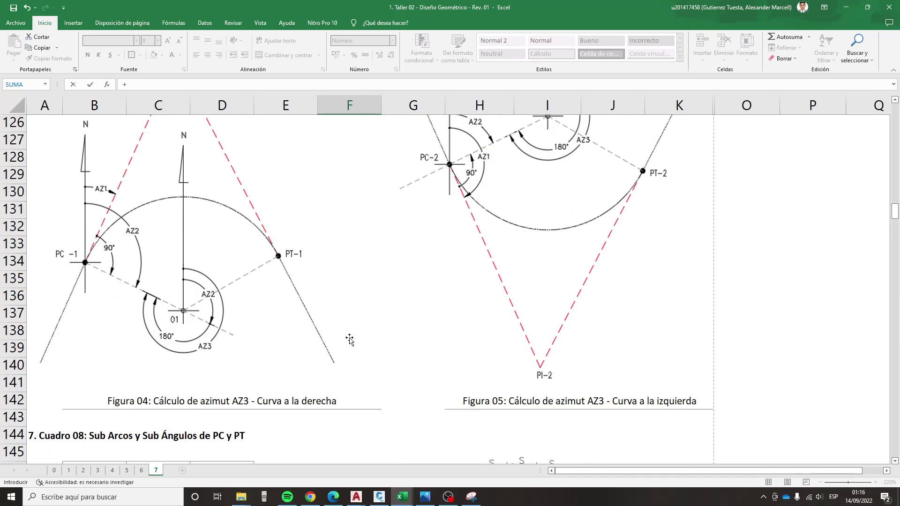
scroll(347, 345, "up", 9)
scroll(348, 341, "up", 9)
scroll(348, 340, "up", 4)
scroll(332, 336, "down", 3)
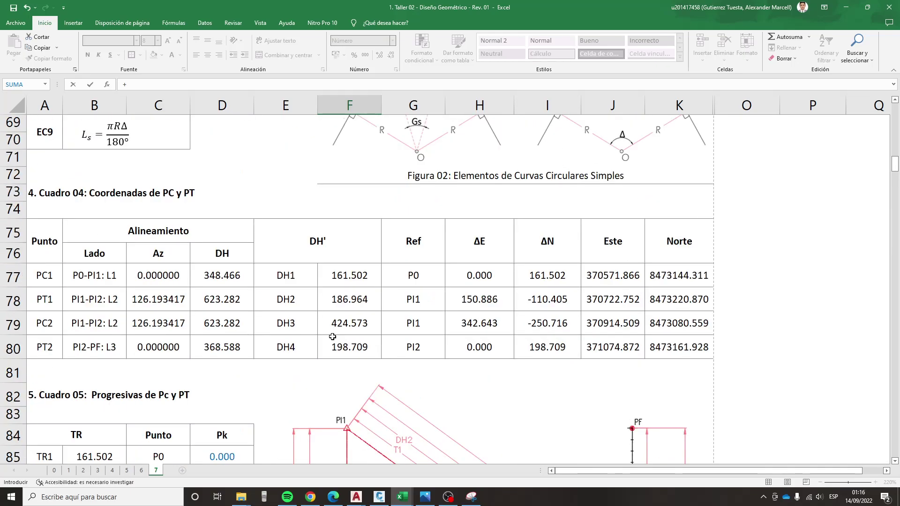
scroll(154, 320, "up", 3)
scroll(140, 314, "up", 6)
scroll(131, 309, "up", 5)
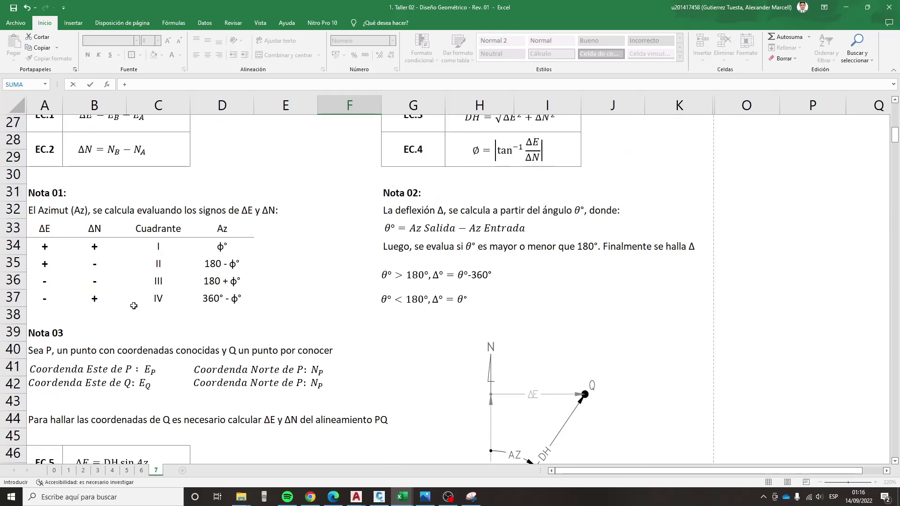
scroll(134, 305, "up", 6)
scroll(135, 305, "up", 3)
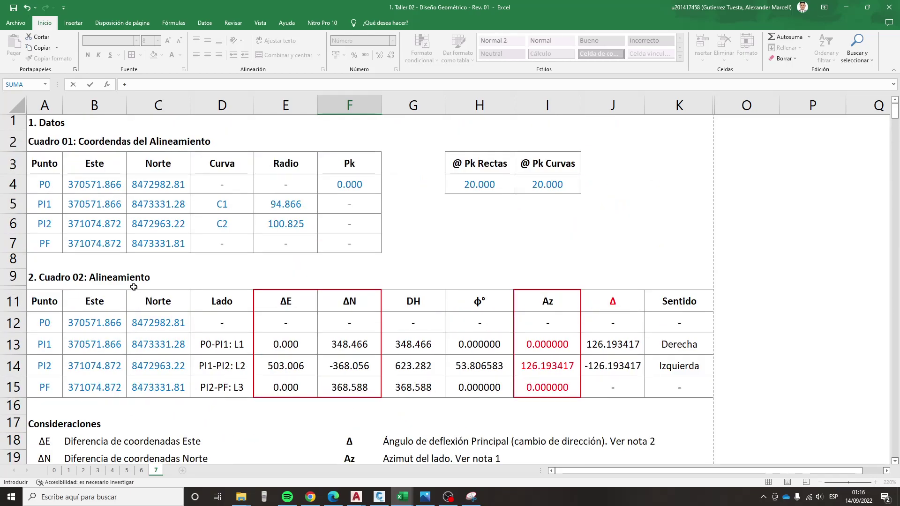
left_click(546, 365)
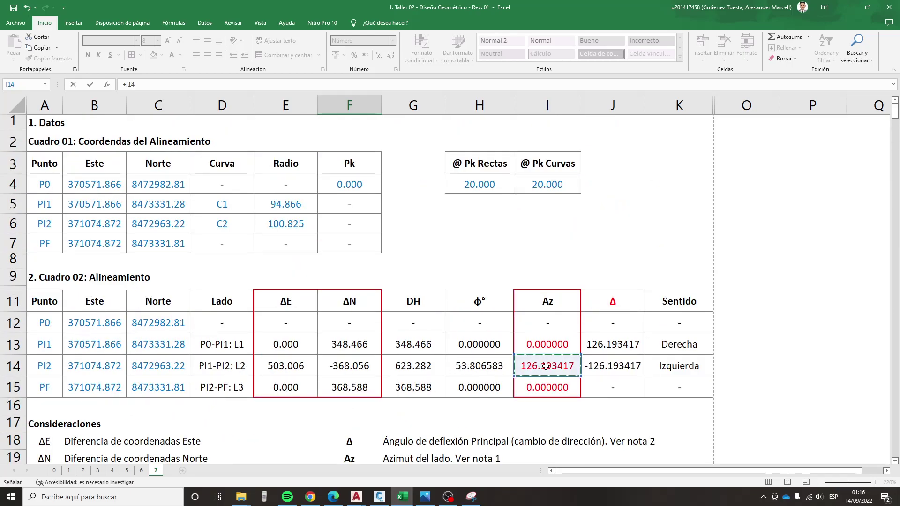
key("Return")
- Link Pk Inicio to PT1's chainage 370.443 from Cuadro 05
key("Up")
key("Right")
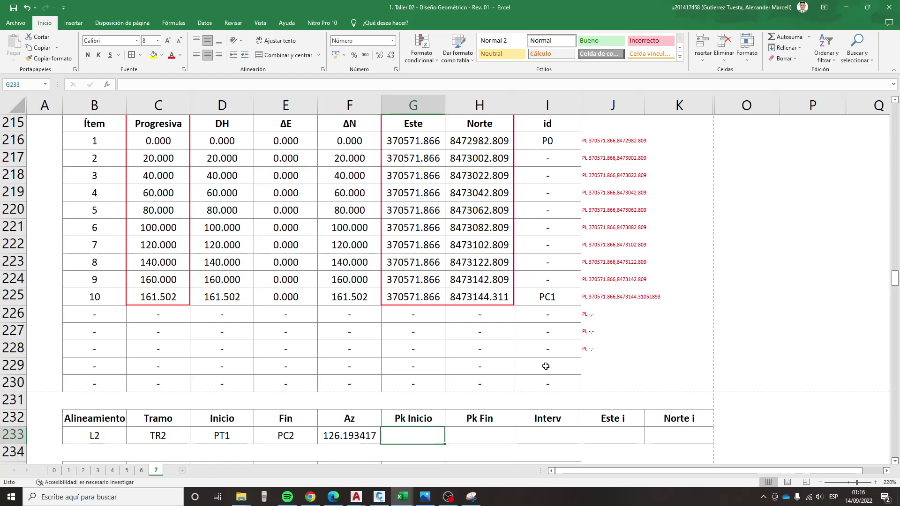
type("+")
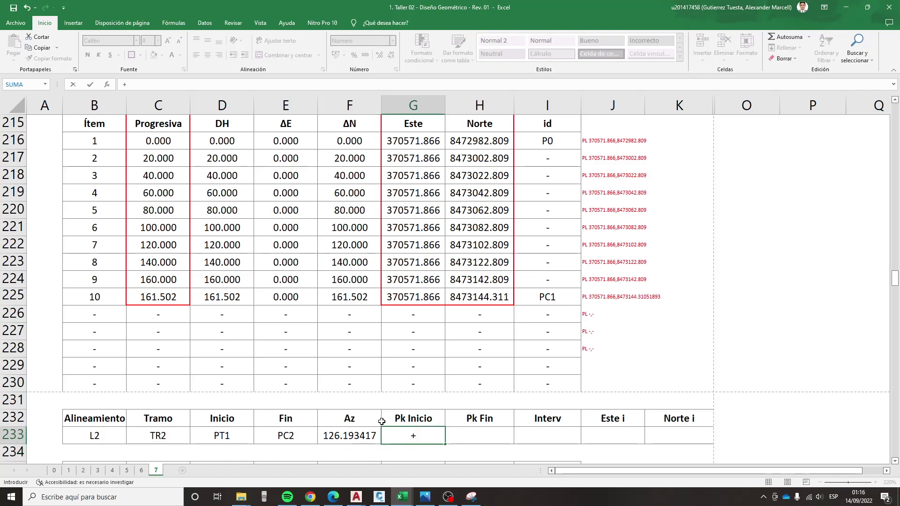
scroll(239, 438, "up", 11)
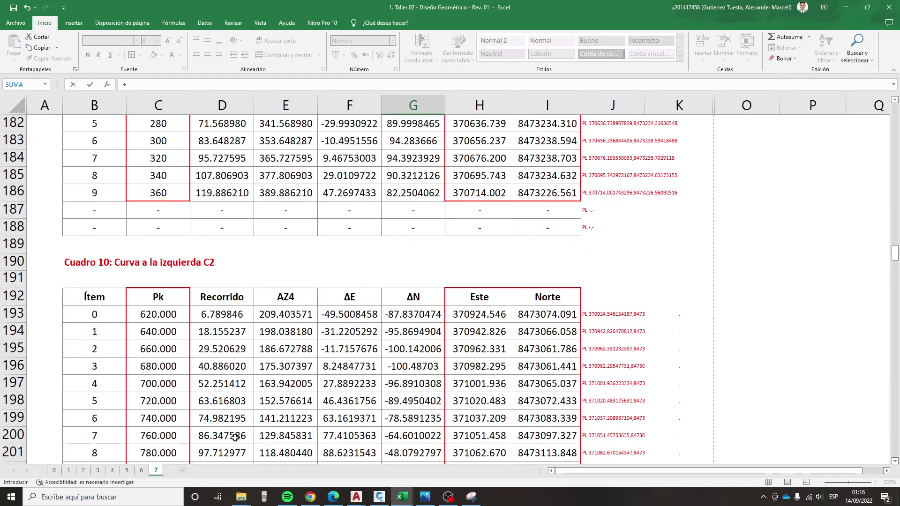
scroll(239, 437, "up", 13)
scroll(239, 435, "up", 2)
scroll(238, 435, "up", 11)
scroll(238, 431, "up", 4)
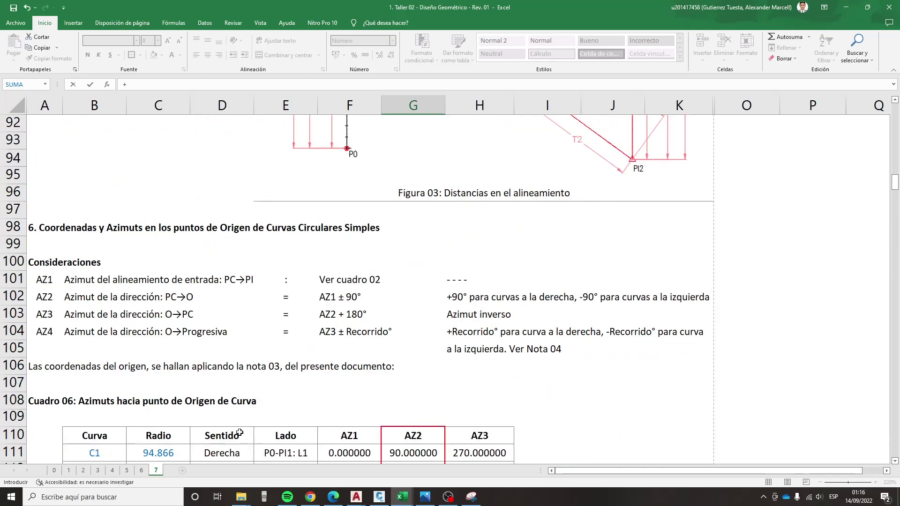
scroll(237, 428, "up", 2)
scroll(236, 416, "up", 4)
left_click(243, 416)
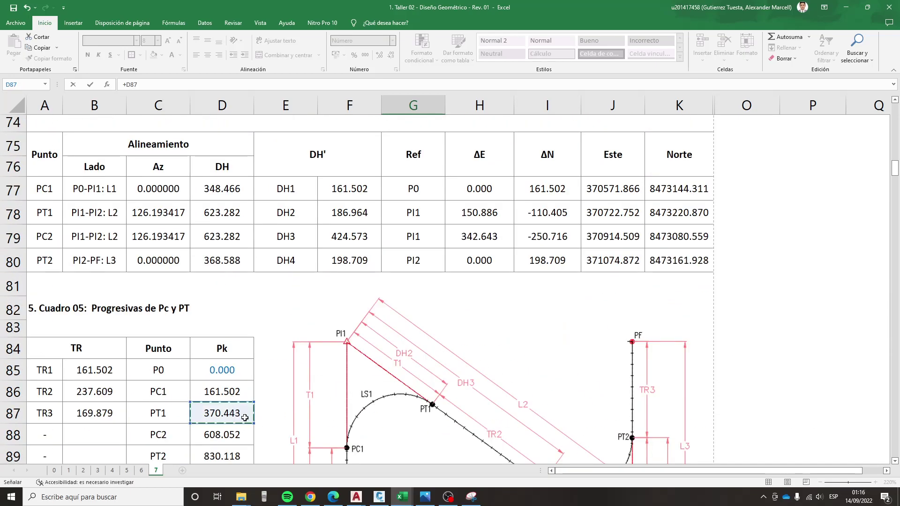
key("Return")
- Link Pk Fin to PC2's chainage 608.052 from Cuadro 05
key("Up")
key("Right")
type("+")
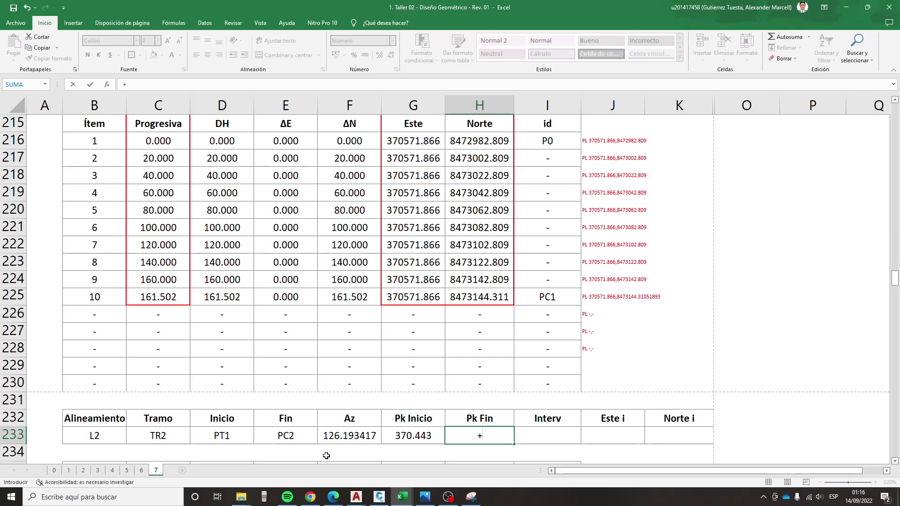
scroll(312, 427, "up", 4)
scroll(312, 427, "up", 12)
scroll(310, 426, "up", 11)
scroll(307, 426, "up", 7)
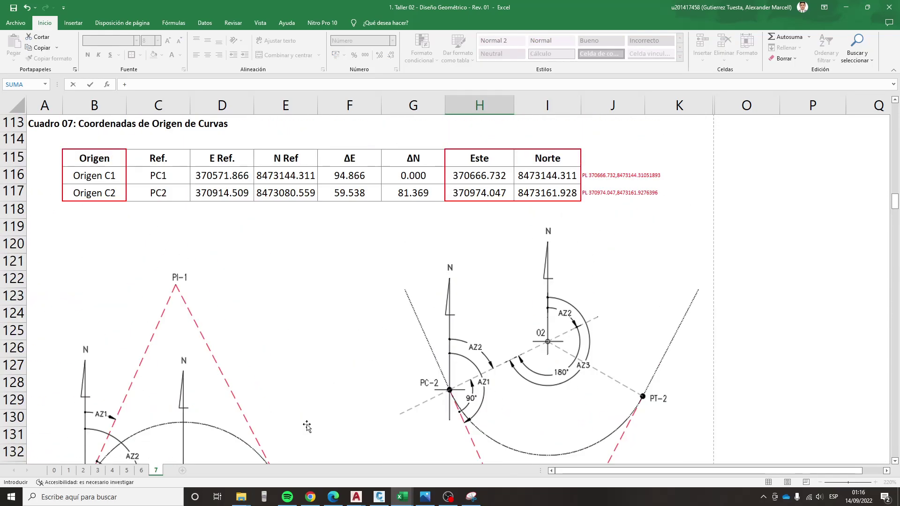
scroll(305, 424, "up", 4)
scroll(304, 424, "up", 3)
scroll(287, 418, "up", 5)
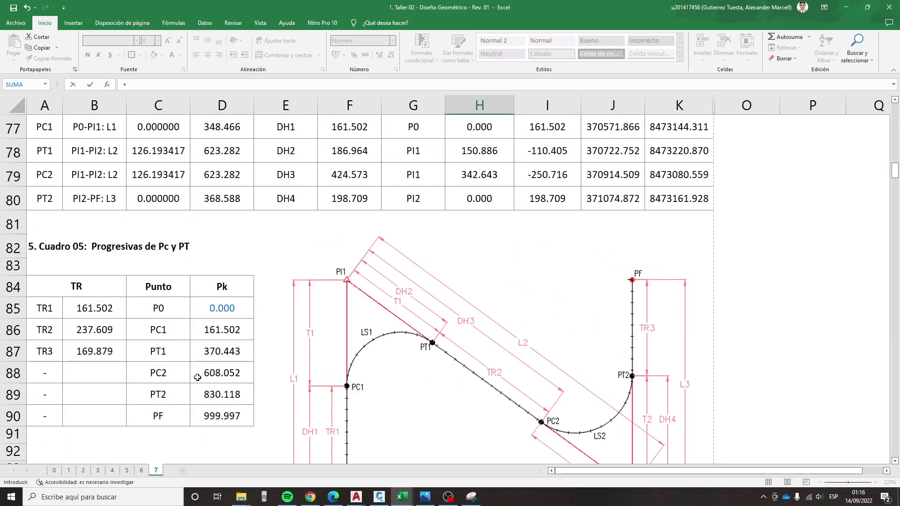
left_click(213, 373)
key("Return")
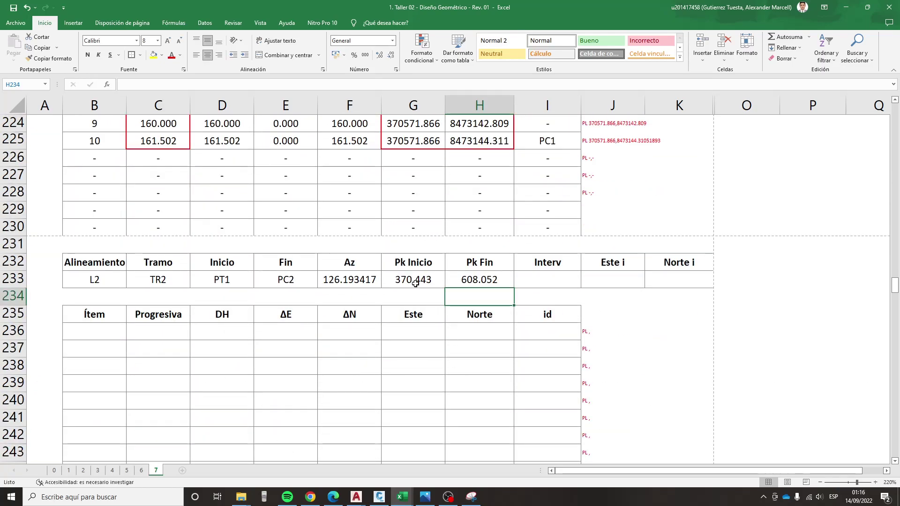
- Make the TR1 interval reference absolute and paste it into TR2, giving interval 20.000
key("Up")
key("Right")
type("+")
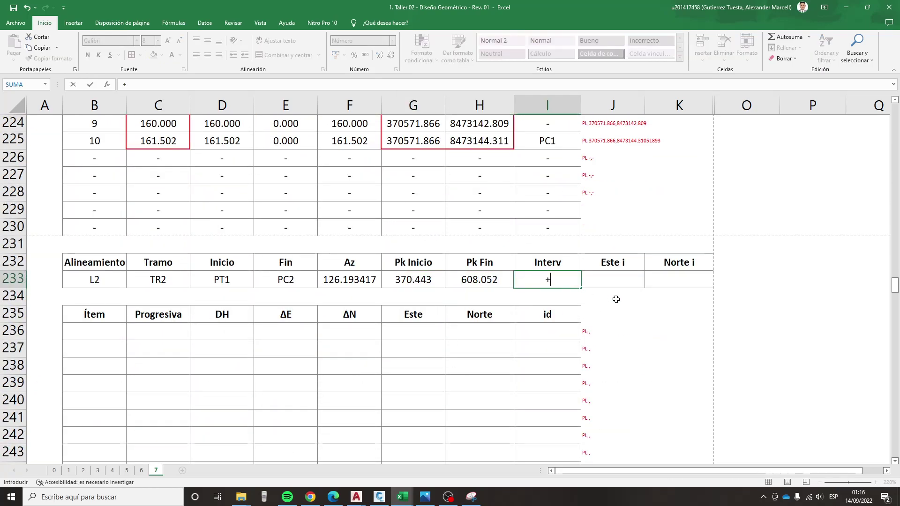
key("Escape")
scroll(602, 303, "up", 3)
scroll(602, 302, "up", 4)
left_click(562, 296)
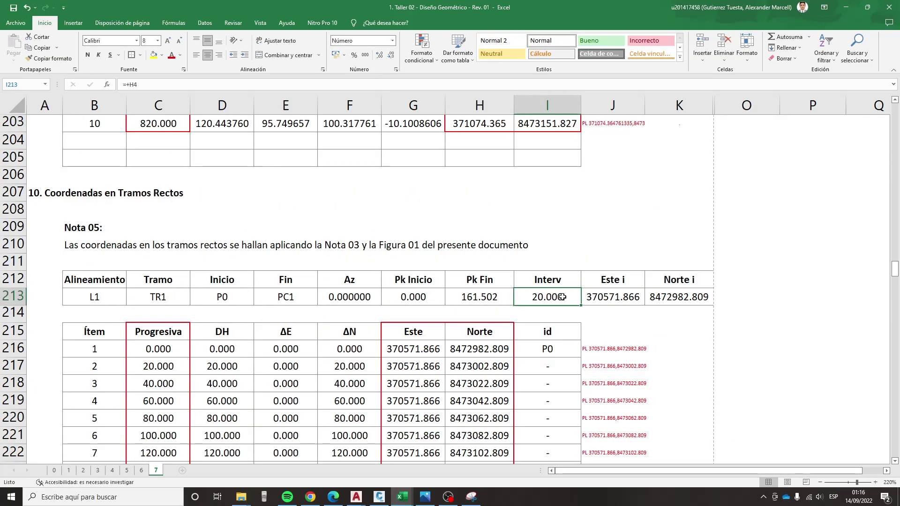
key("F2")
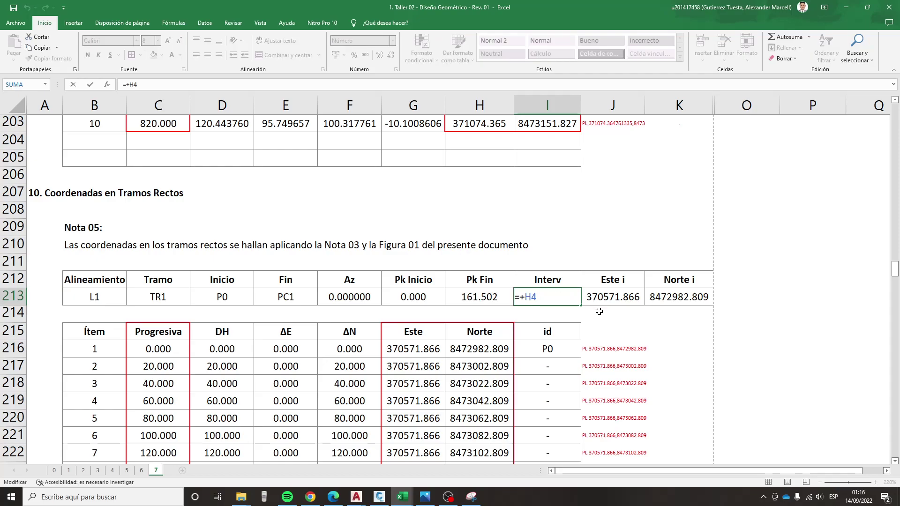
key("F4")
key("ctrl+Return")
key("ctrl+c")
scroll(598, 311, "down", 3)
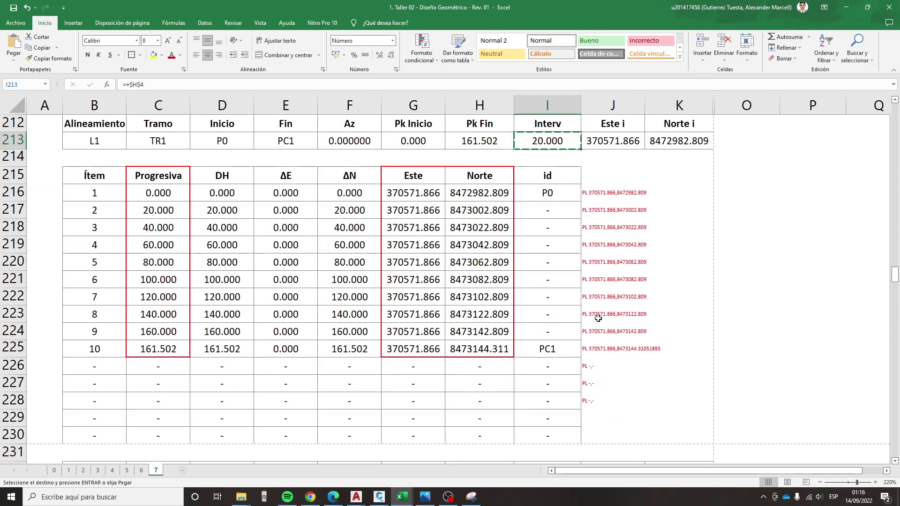
scroll(598, 318, "down", 2)
scroll(595, 326, "down", 1)
left_click(567, 331)
key("ctrl+v")
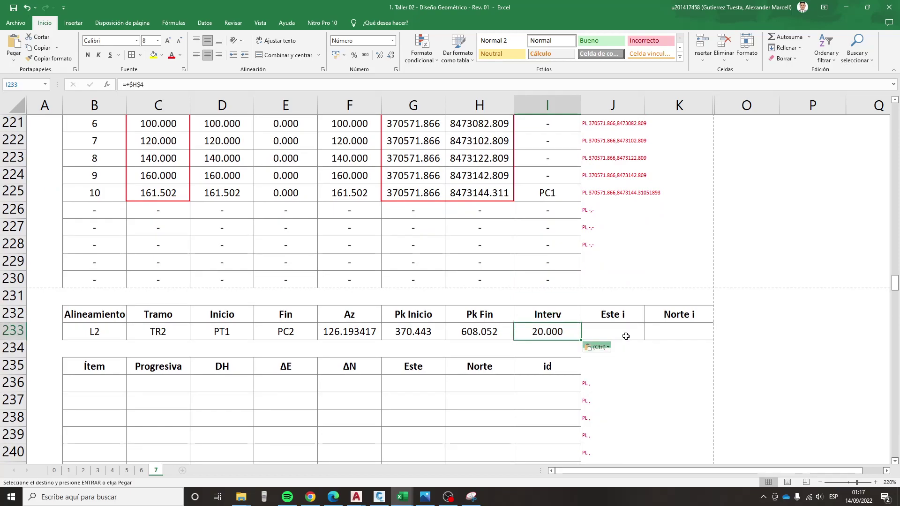
- Link TR2 Este i to PT1's east coordinate, 370722.752
left_click(628, 336)
scroll(644, 339, "up", 2)
scroll(644, 338, "down", 2)
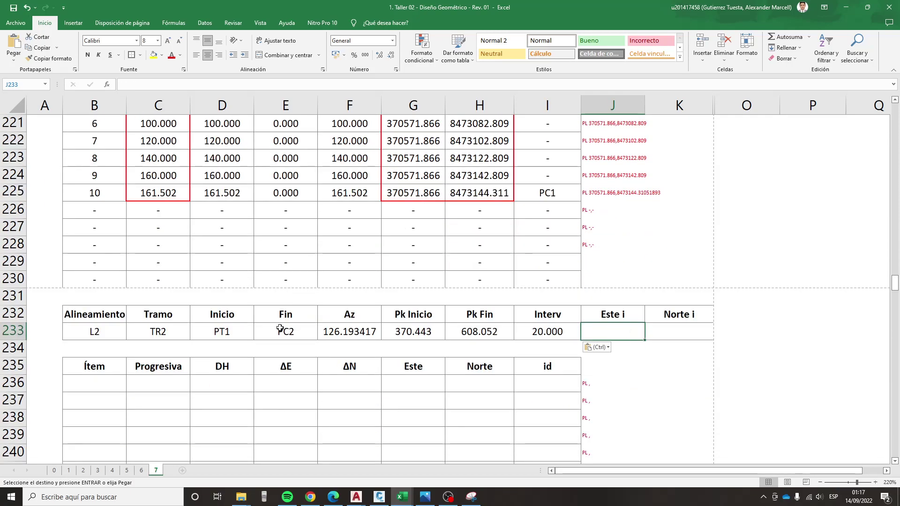
left_click(229, 330)
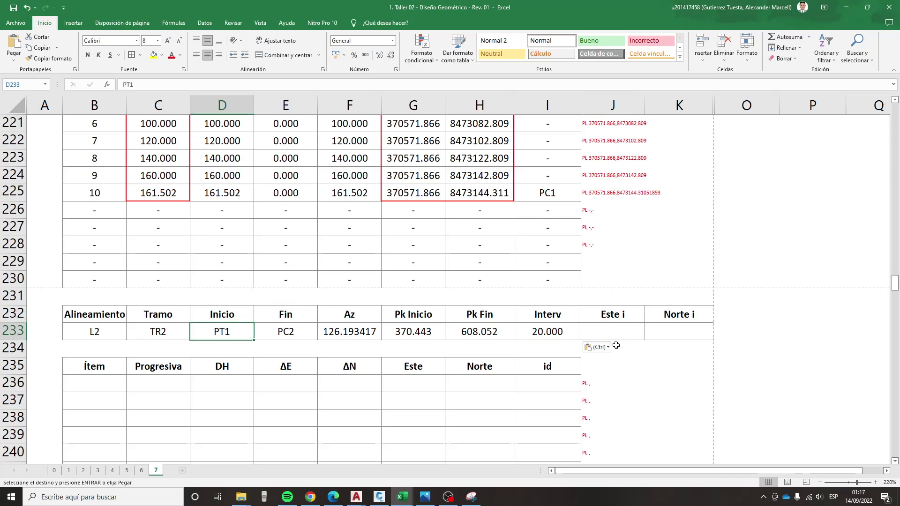
left_click(630, 336)
type("+")
scroll(421, 304, "up", 2)
scroll(234, 281, "up", 13)
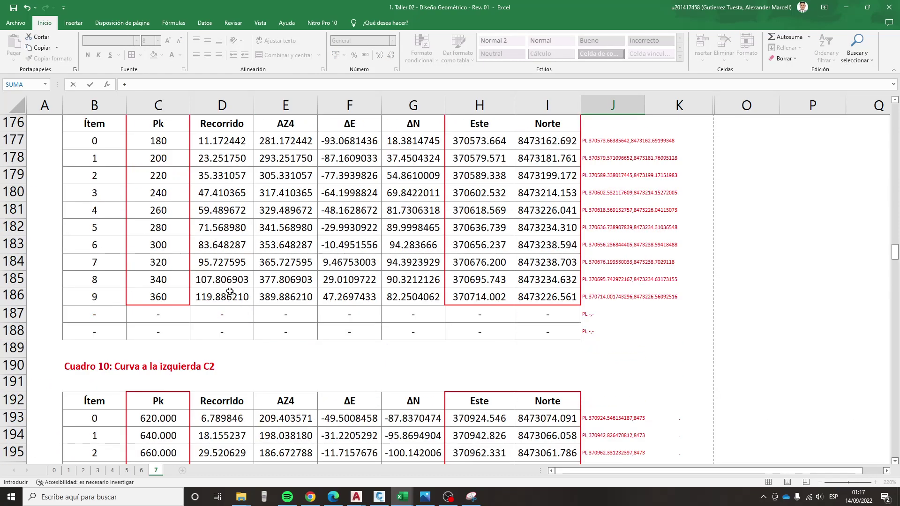
scroll(163, 283, "up", 10)
scroll(163, 283, "up", 7)
scroll(161, 286, "up", 12)
scroll(157, 290, "up", 7)
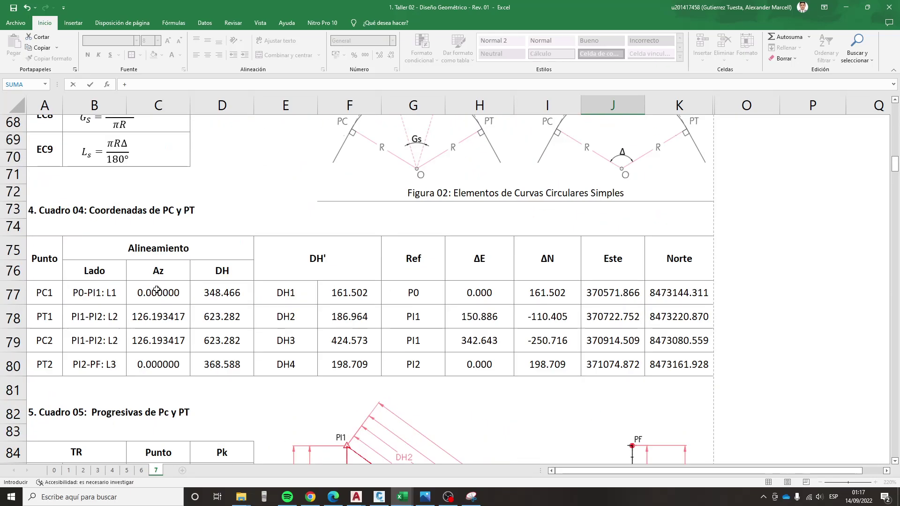
left_click(54, 318)
key("Right")
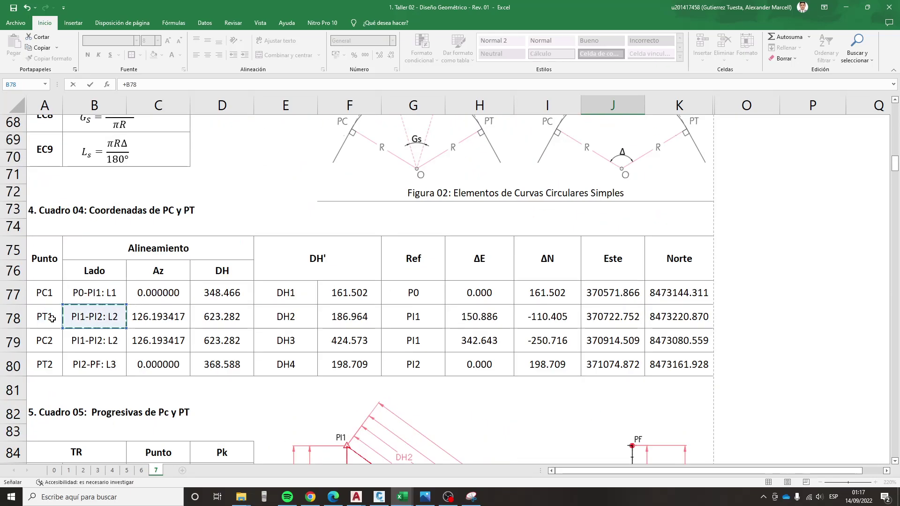
key("Right")
key("Right")
key("Right")
- Copy the link into Norte i to get 8473220.870 and check its formula
key("Right")
key("Right")
key("Right")
key("Return")
key("Up")
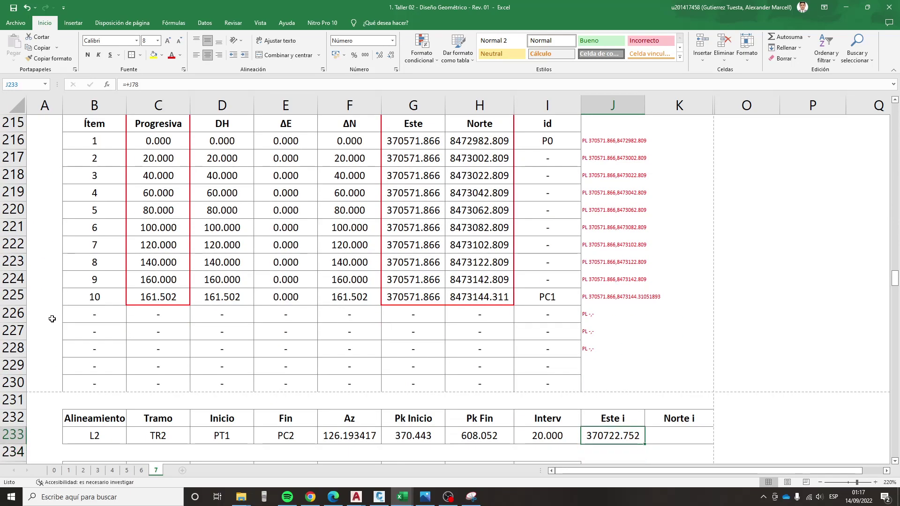
key("ctrl+c")
key("Right")
key("ctrl+v")
key("Escape")
scroll(111, 325, "down", 1)
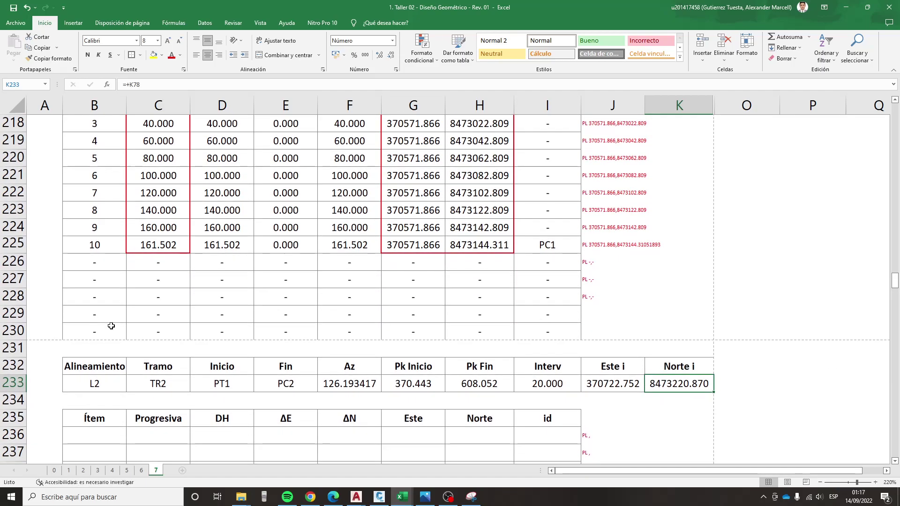
key("F2")
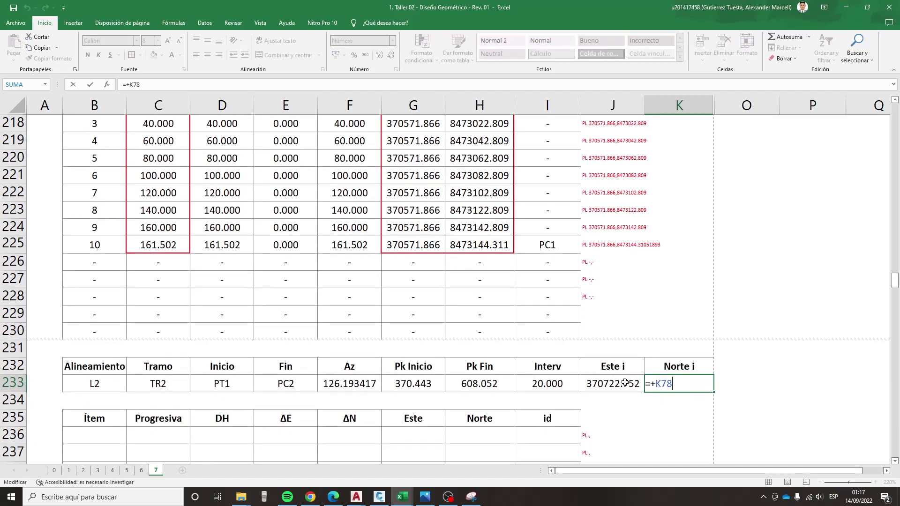
key("Escape")
scroll(501, 383, "down", 2)
- Link C236 to Pk Inicio (=+G233) so TR2's Progresiva starts at 370.443
left_click(160, 333)
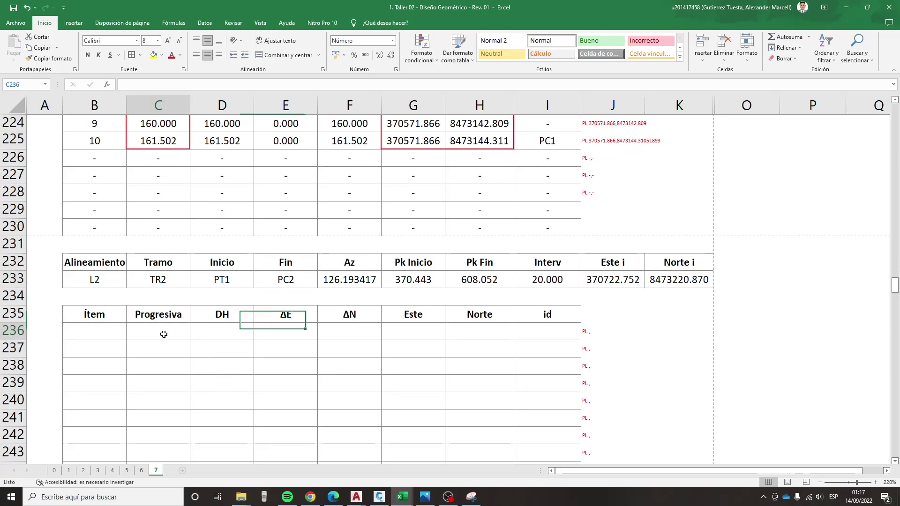
type("+")
key("Up")
key("Right")
key("Up")
key("Right")
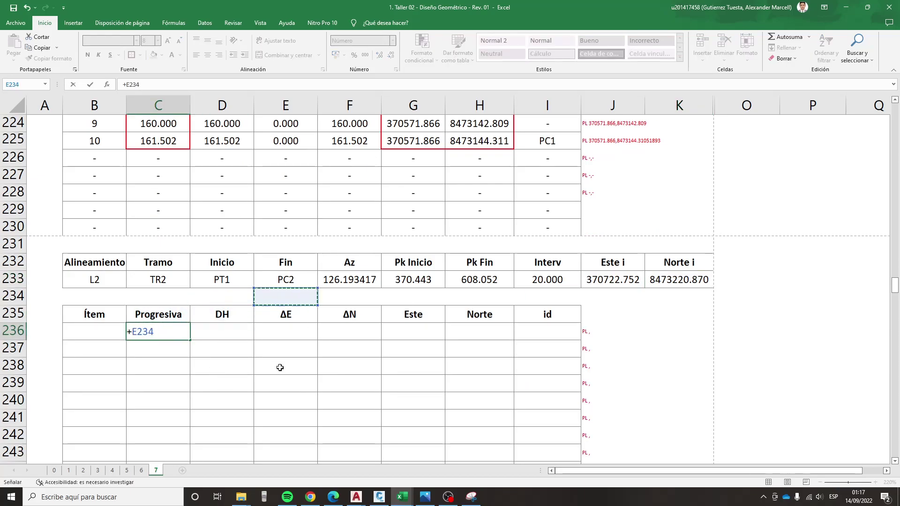
key("Up")
key("Right")
key("Left")
key("Left")
key("Right")
key("Right")
key("Right")
key("Right")
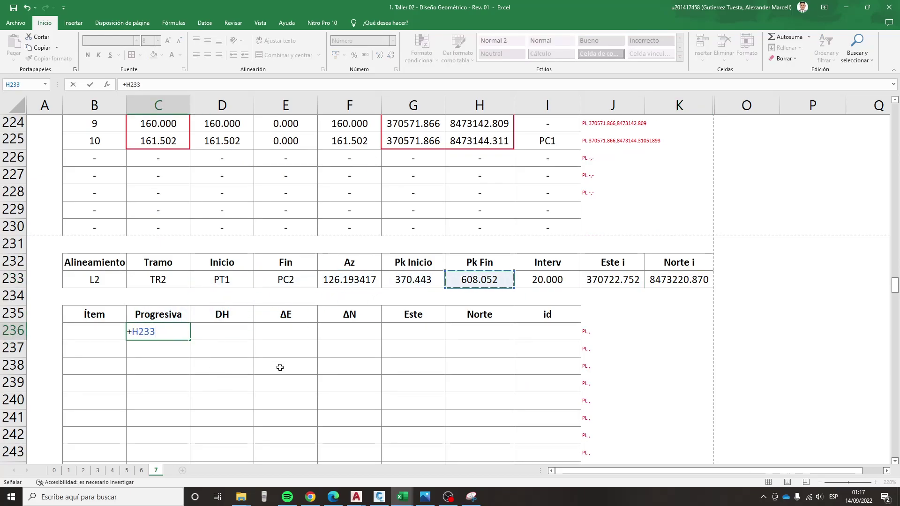
key("Left")
key("Return")
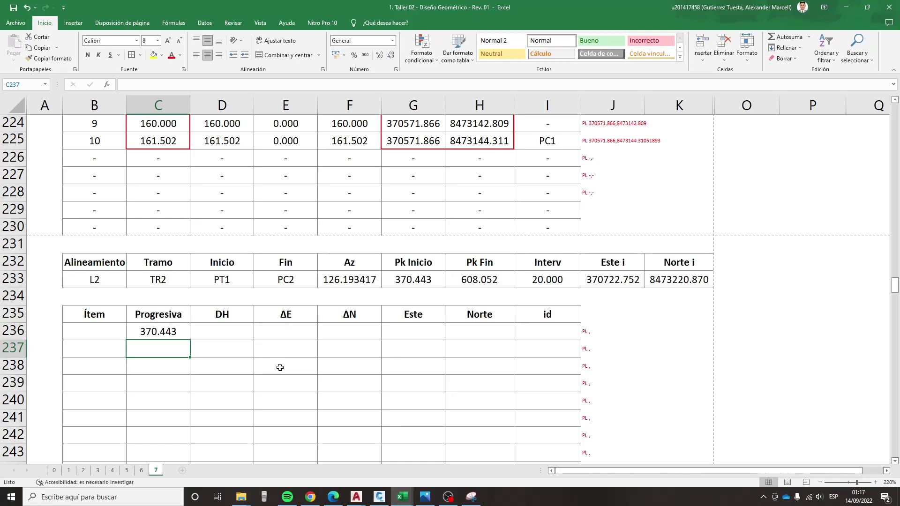
- Enter 380 in C237 and =C237+20 in C238 to give 400
scroll(279, 367, "up", 2)
scroll(261, 358, "up", 2)
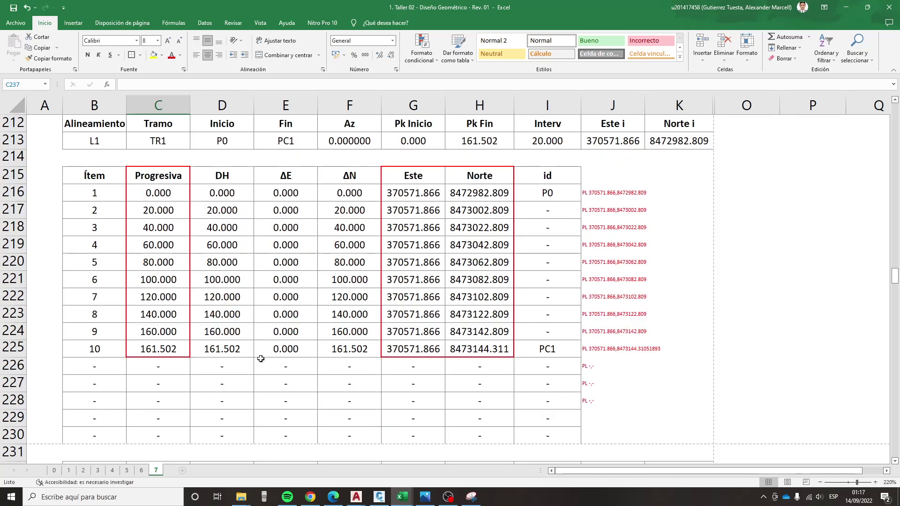
scroll(262, 358, "down", 4)
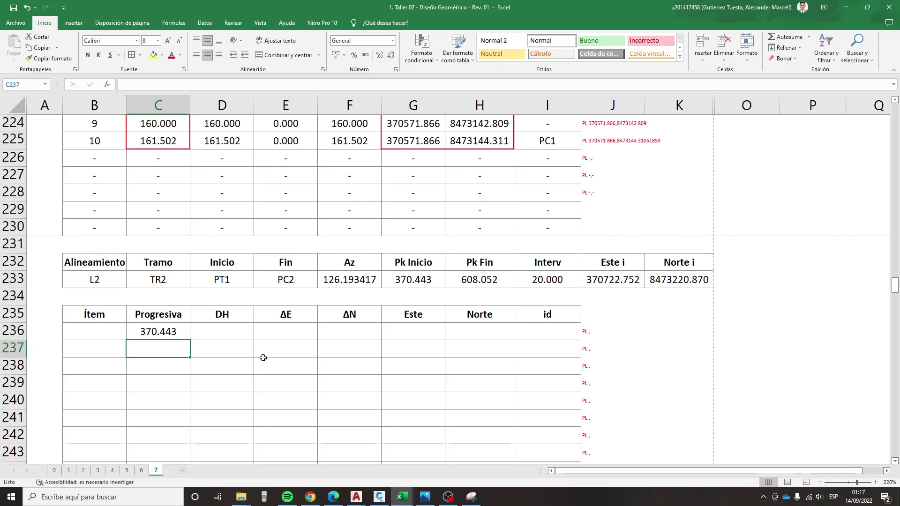
type("380")
key("Return")
type("+")
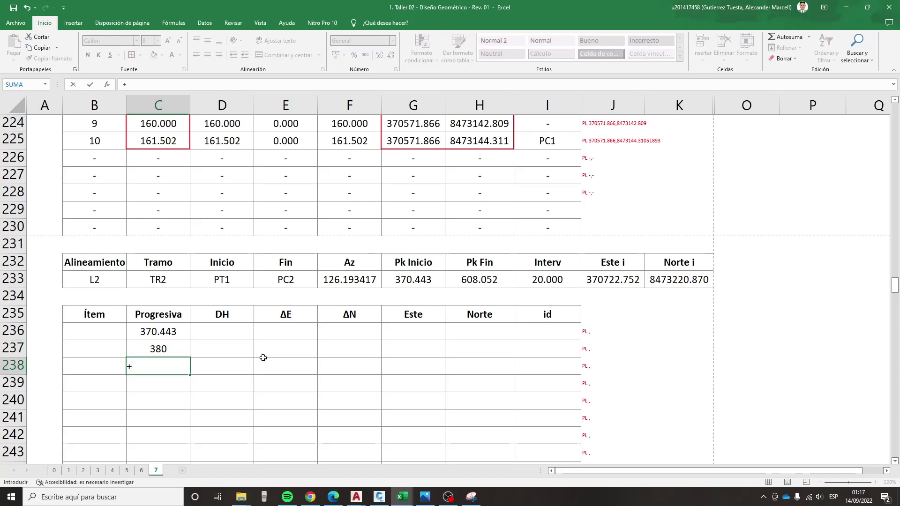
key("Up")
type("+20")
key("Return")
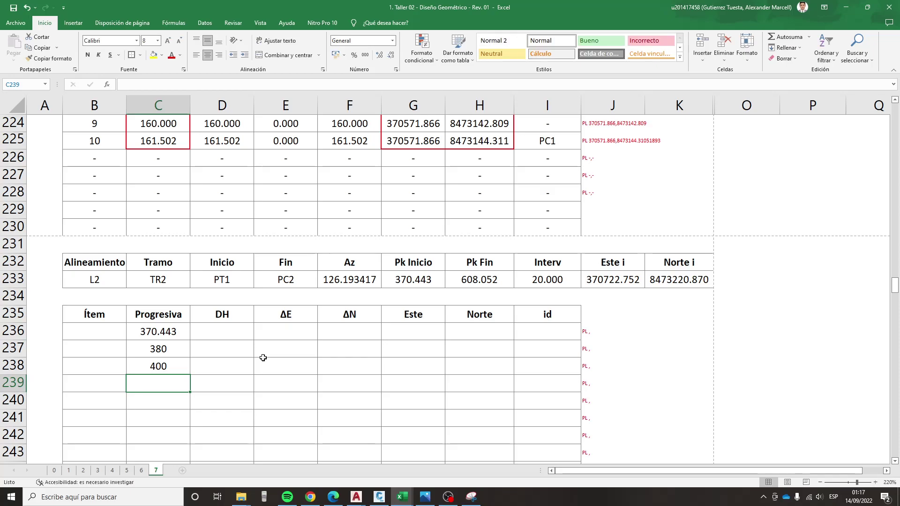
- Extend the 20 m chainage series to 600 and set row 249 to Pk Fin 608.052
left_click(468, 281)
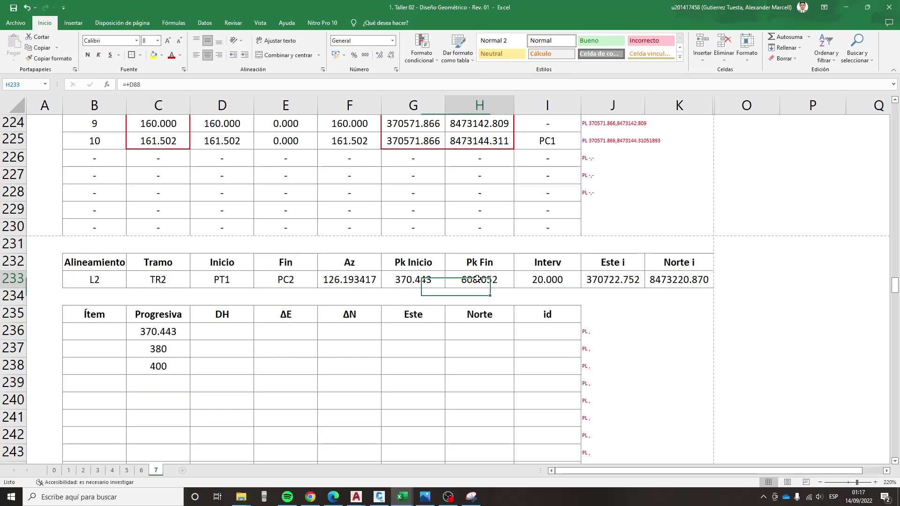
scroll(272, 328, "down", 2)
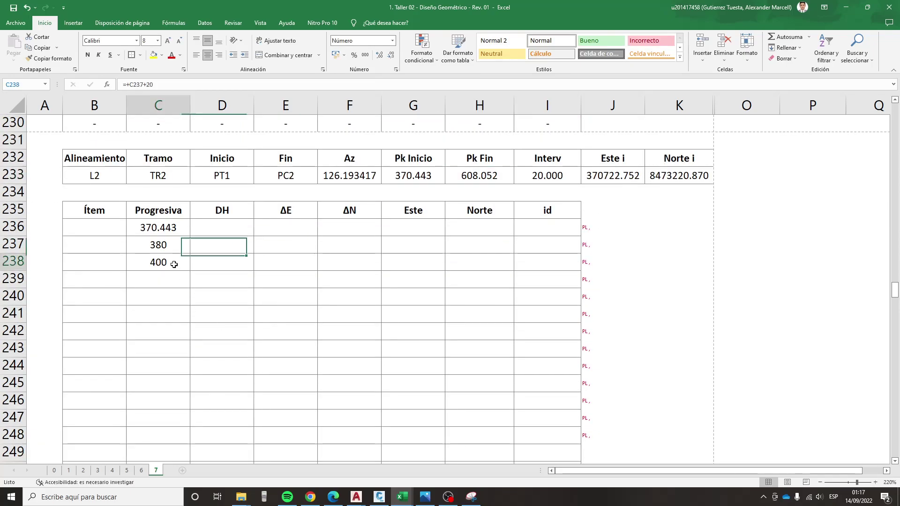
left_click(192, 276)
left_click(180, 265)
left_click_drag(190, 270, 196, 391)
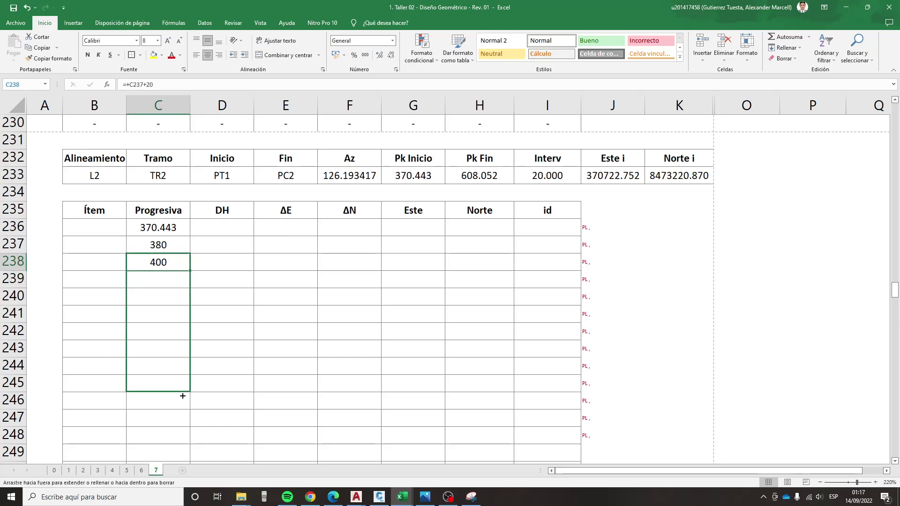
scroll(197, 389, "down", 2)
left_click_drag(190, 288, 188, 359)
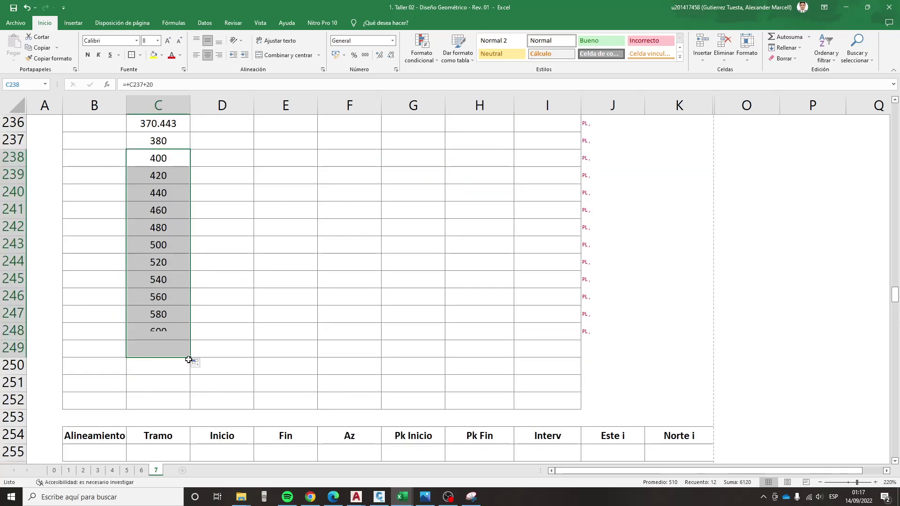
left_click(164, 352)
key("Delete")
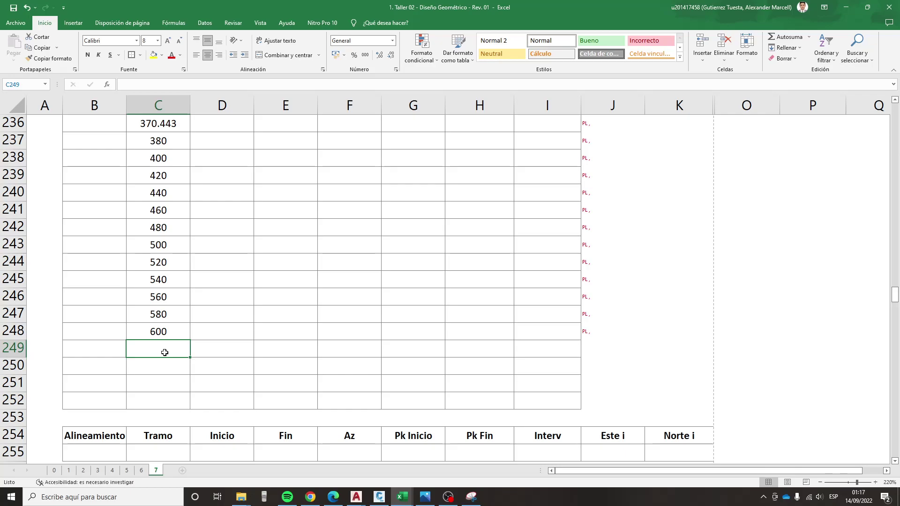
key("Right")
left_click(165, 353)
type("+")
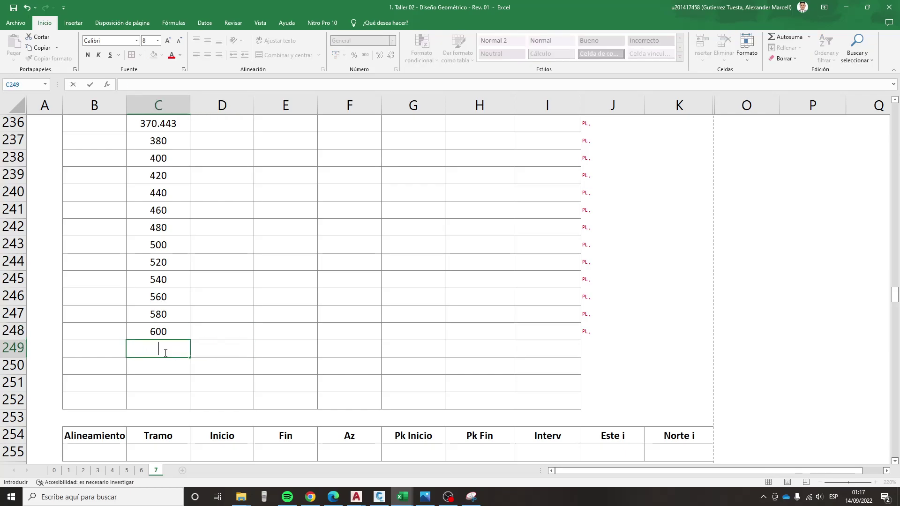
scroll(256, 382, "up", 3)
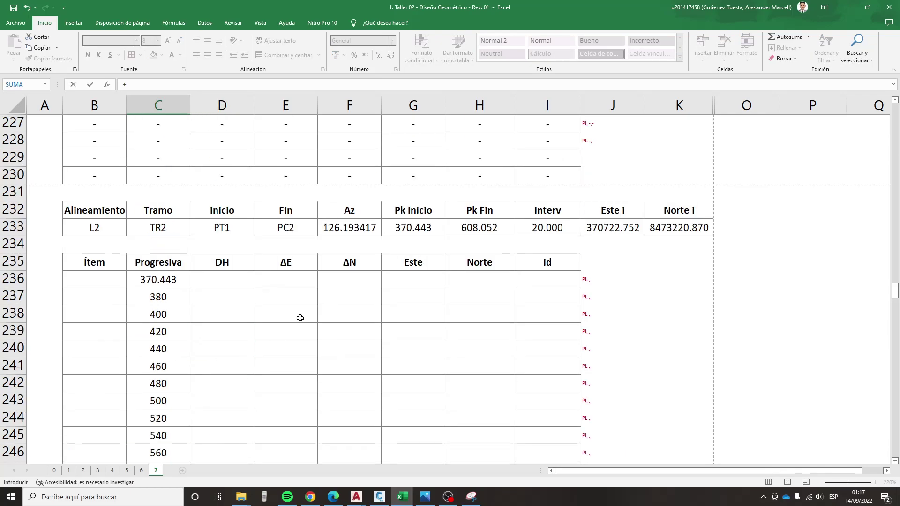
left_click(489, 227)
key("Return")
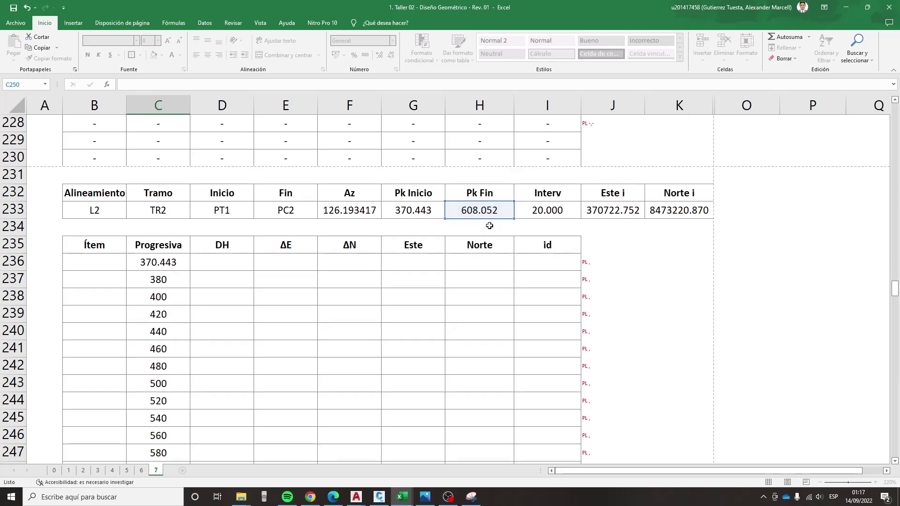
- Number the Ítem column 1 to 14 in B236:B249
left_click(95, 210)
type("1")
key("Return")
type("2")
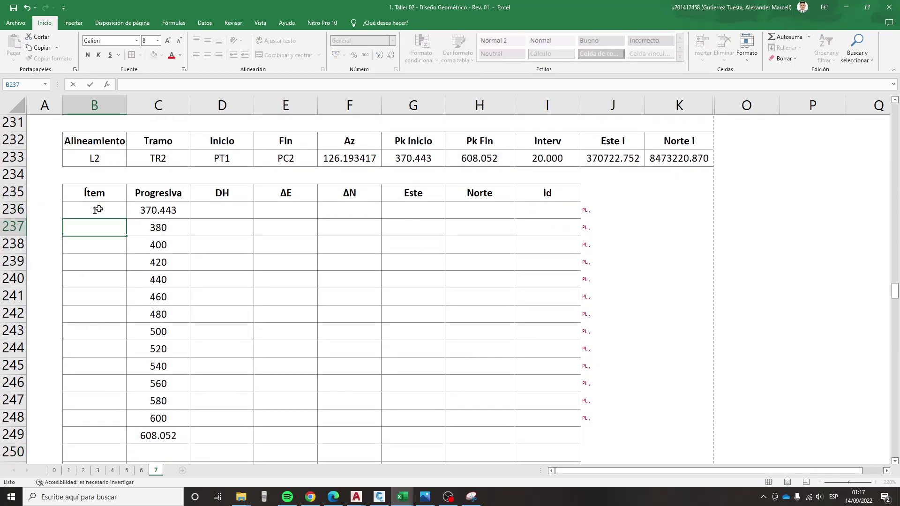
key("Return")
left_click_drag(99, 209, 94, 227)
double_click(126, 236)
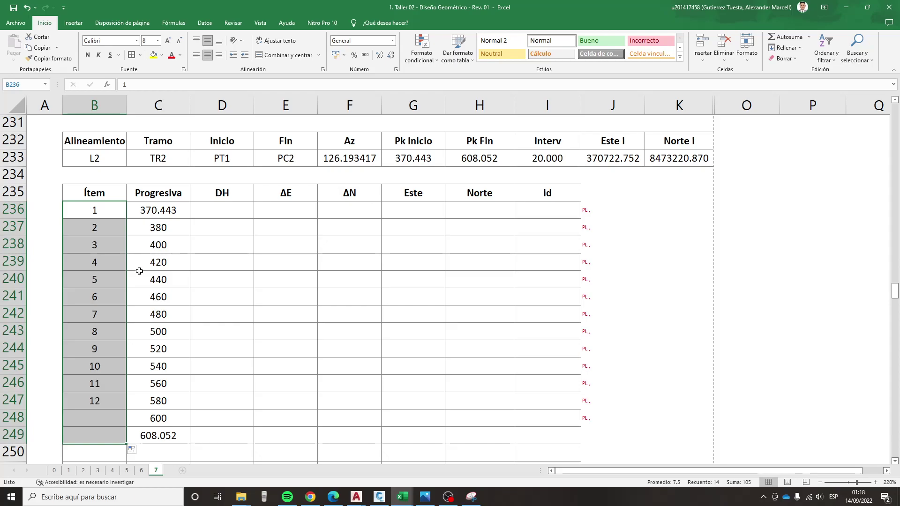
- Fill the spare rows 250–252 of the table with '-' placeholders
scroll(137, 305, "down", 1)
scroll(137, 306, "down", 1)
left_click(105, 352)
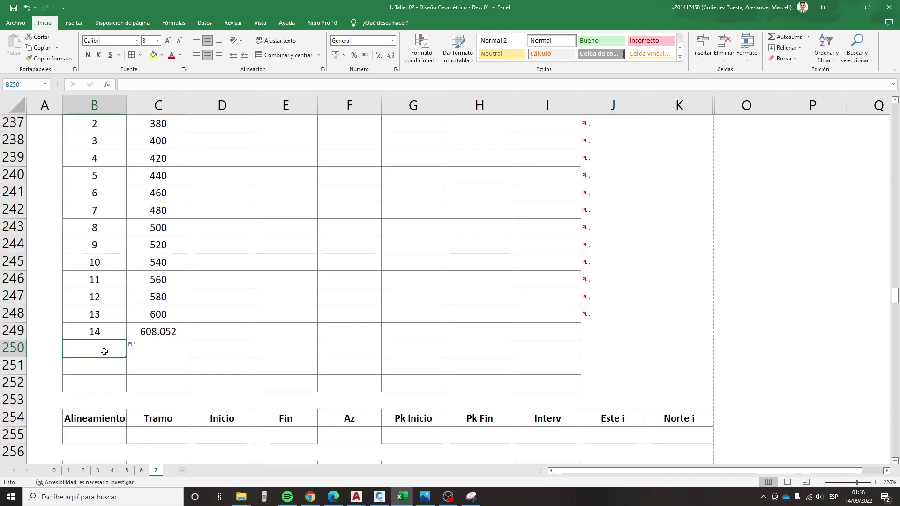
type("-")
key("ctrl+Return")
key("ctrl+c")
left_click_drag(94, 349, 529, 378)
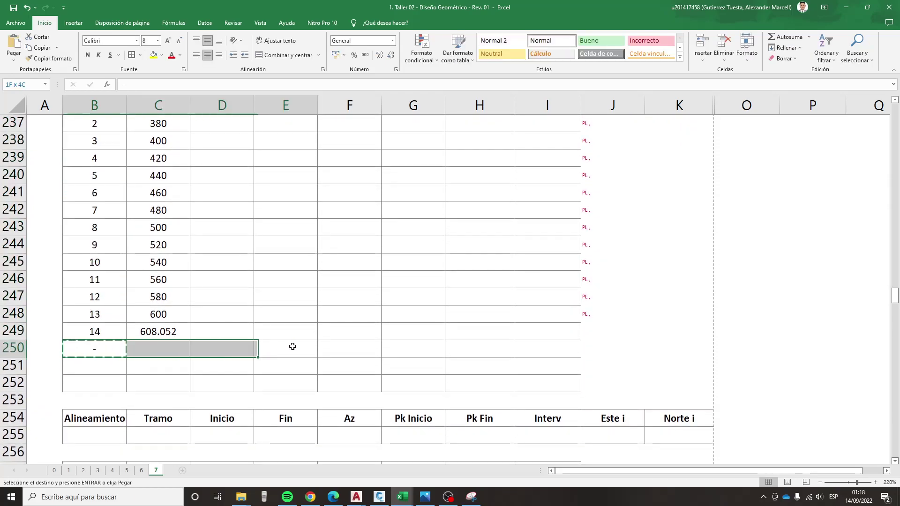
key("Return")
scroll(290, 338, "up", 3)
scroll(249, 321, "down", 4)
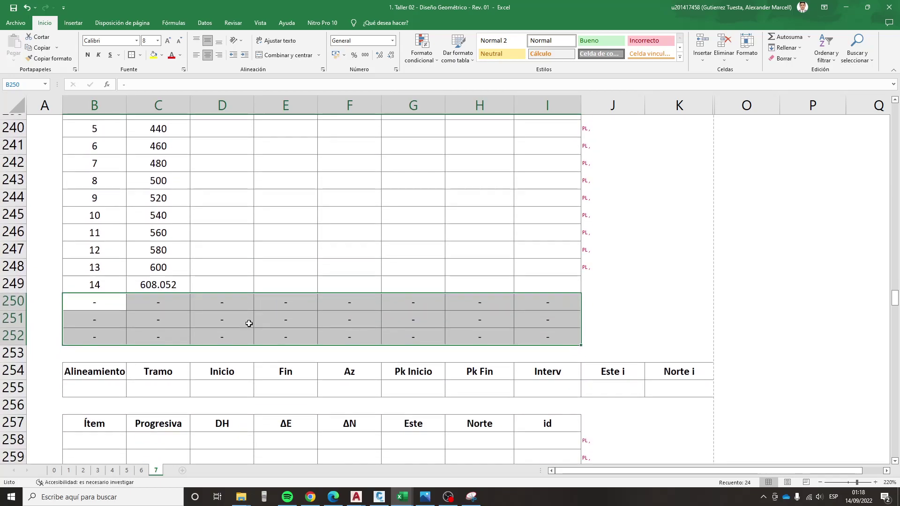
scroll(242, 318, "up", 4)
- Compute DH as =C236-$C$236 and fill it down to row 249
left_click(248, 267)
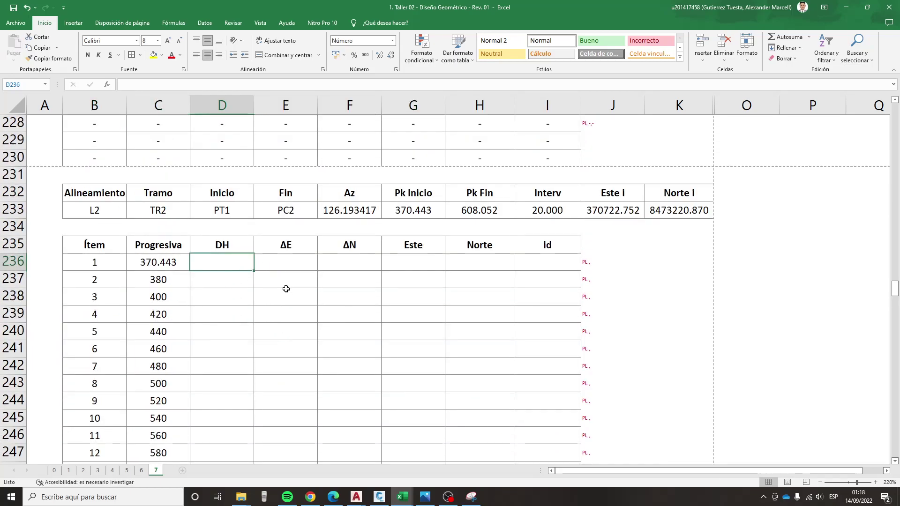
type("+")
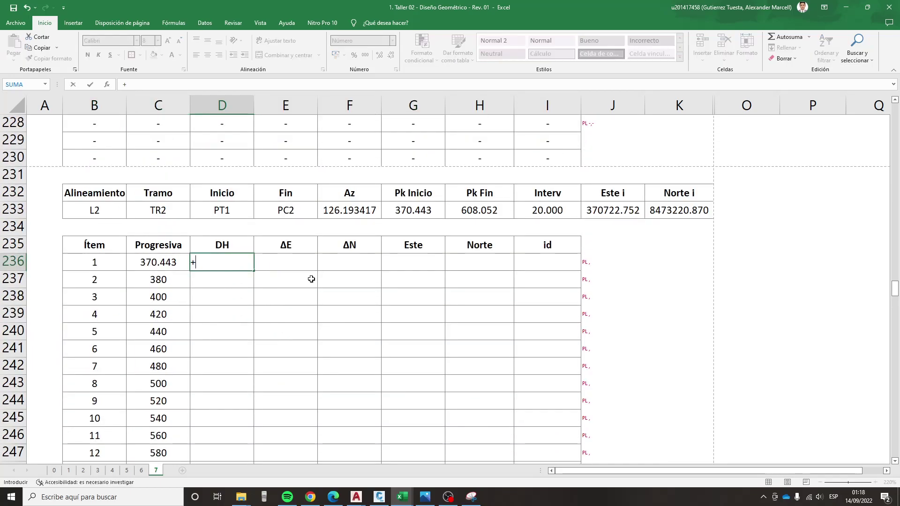
key("Left")
type("-")
key("Left")
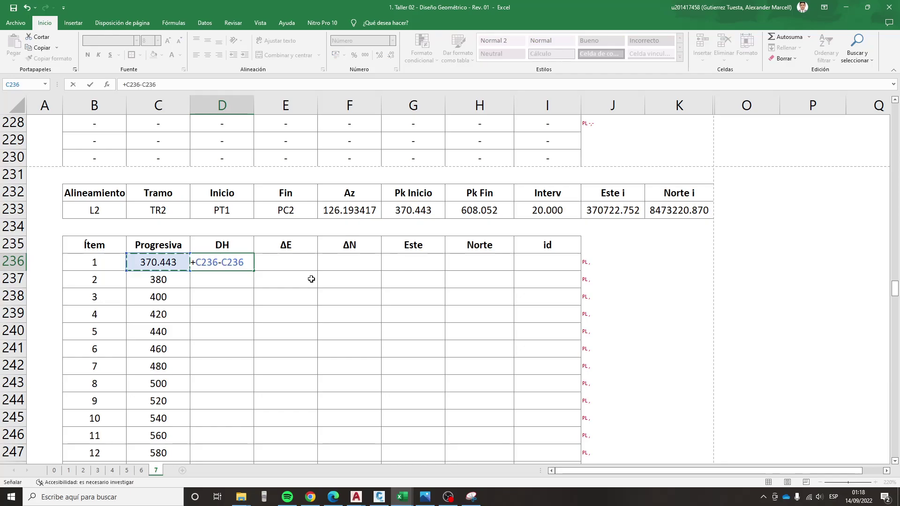
key("Return")
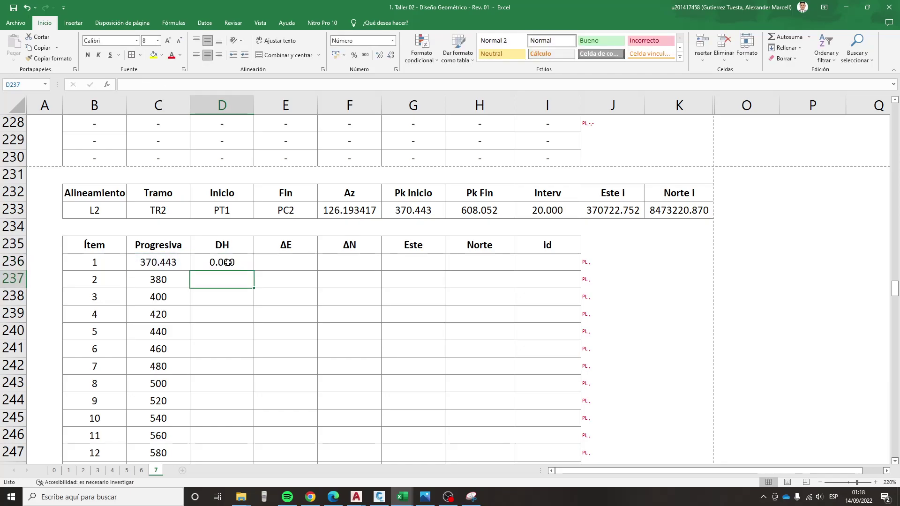
left_click(228, 263)
double_click(254, 271)
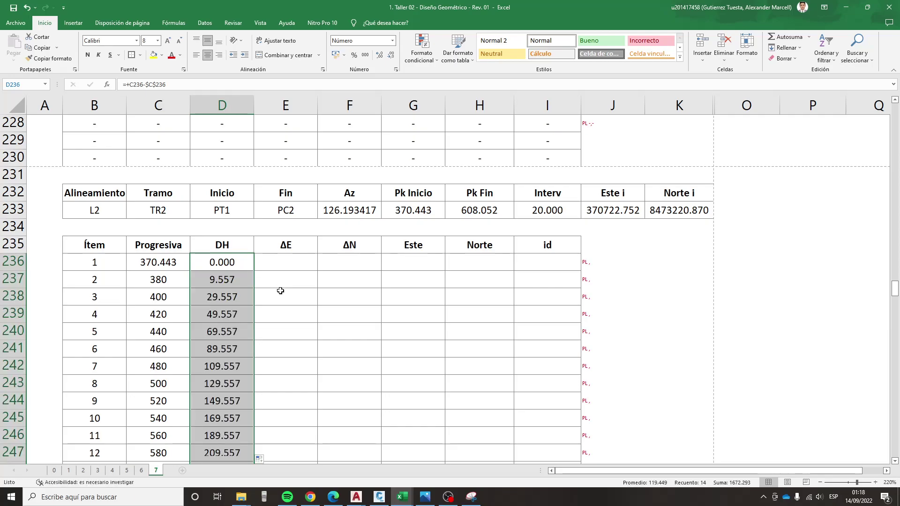
scroll(279, 291, "down", 2)
scroll(287, 294, "up", 1)
scroll(294, 301, "up", 1)
left_click(295, 308)
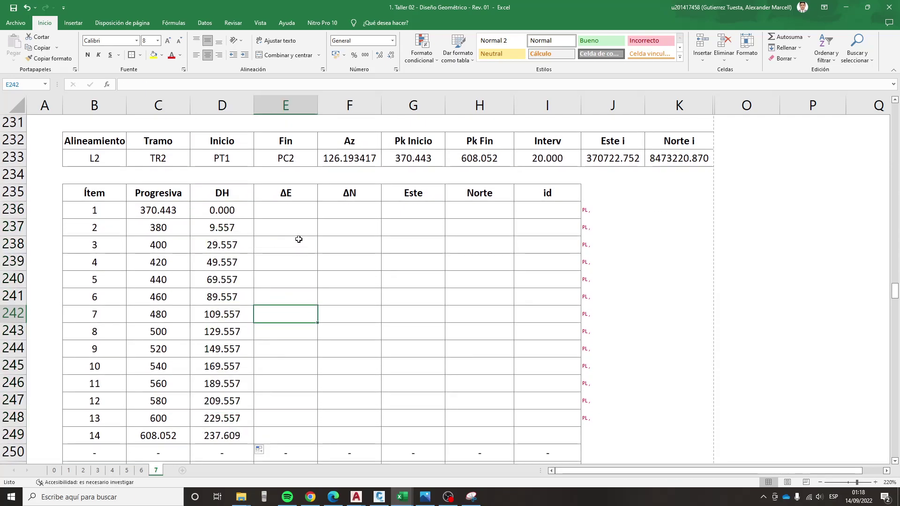
- Enter the ΔE formula =D236*SENO(RADIANES($F$233)) in E236
left_click(293, 213)
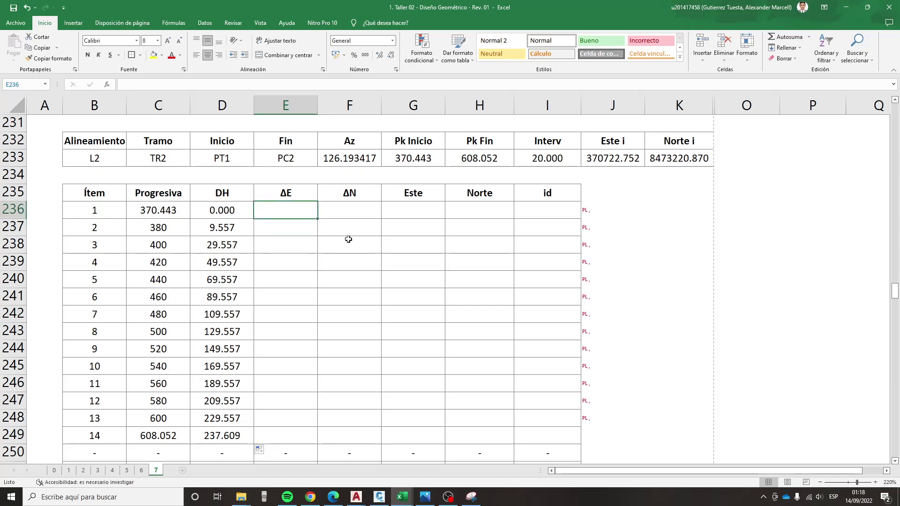
type("+")
key("Left")
type("*")
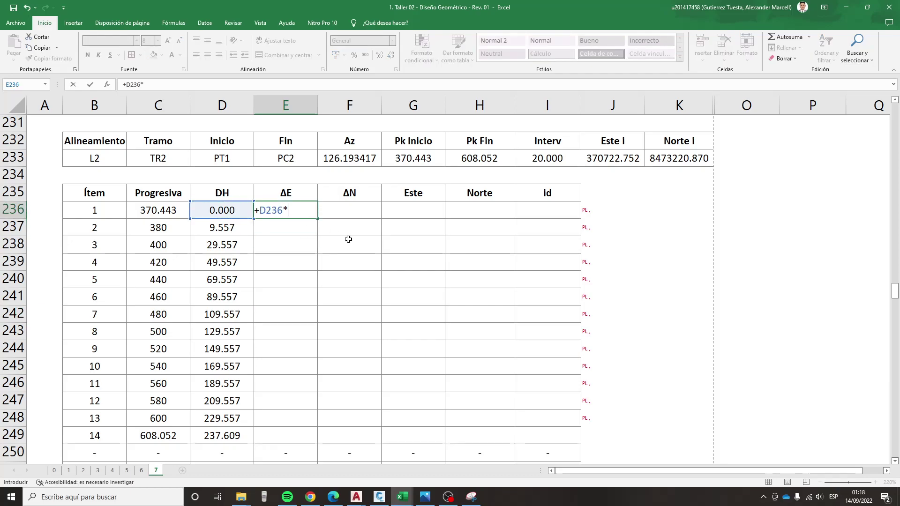
type("SENO(")
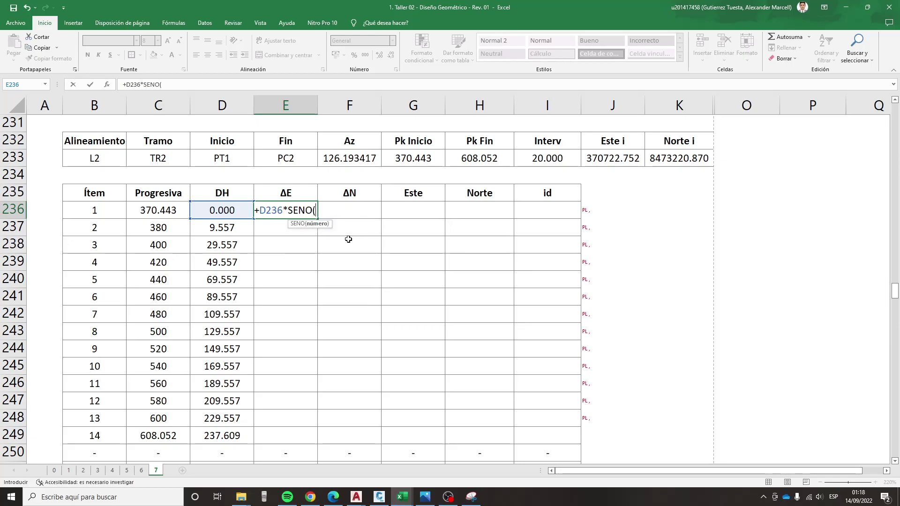
type("RADIANES(")
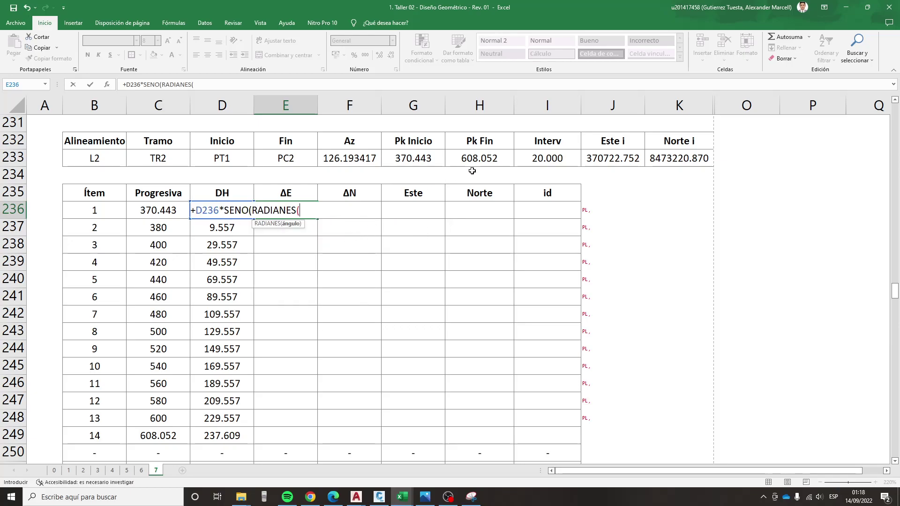
left_click(366, 163)
key("F4")
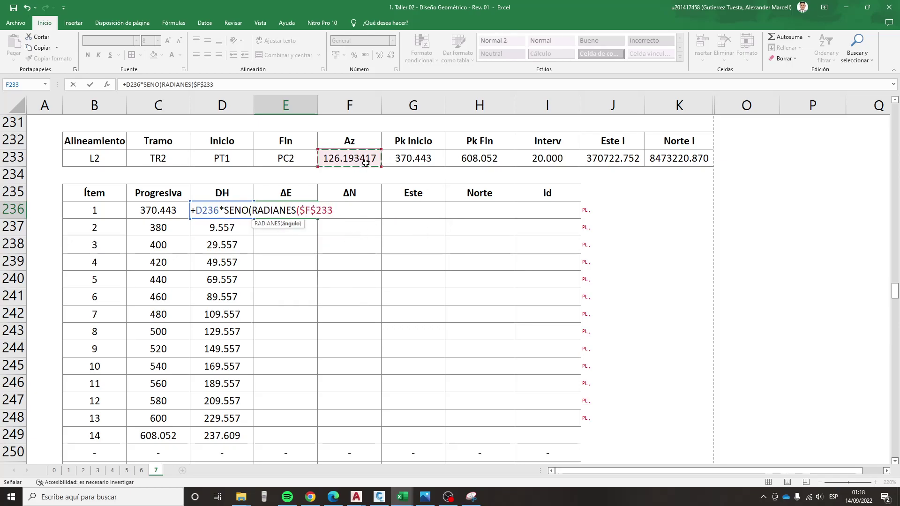
type("))")
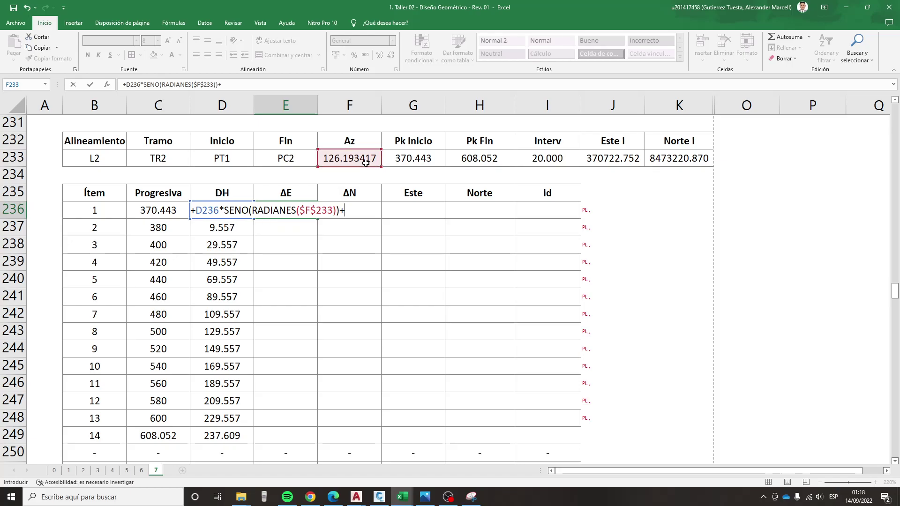
key("Return")
- Enter the ΔN formula =D236*COS(RADIANES(F233)) in F236
key("Up")
key("Right")
type("+")
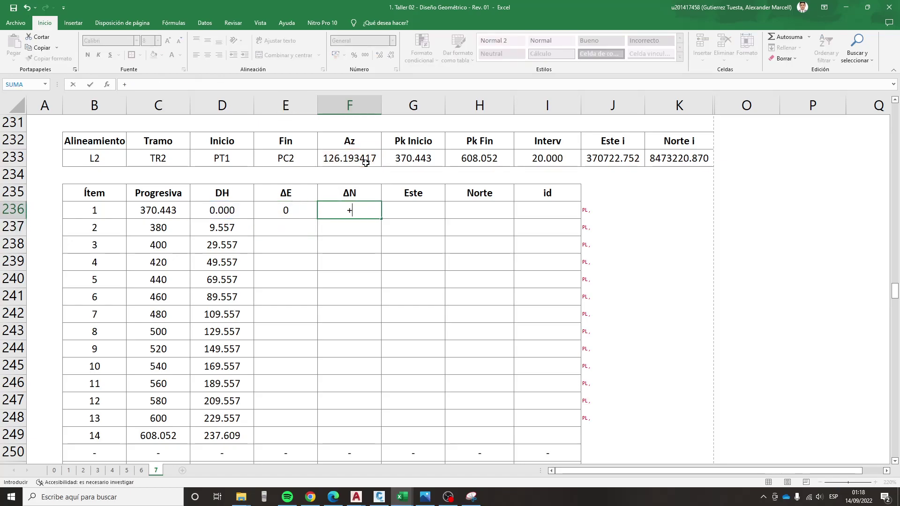
key("Left")
key("Left")
type("*")
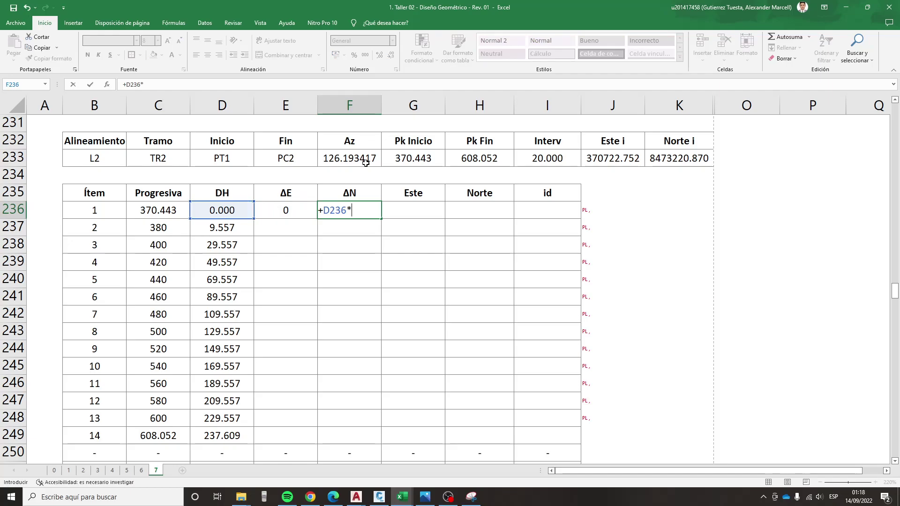
type("COS(R")
key("Tab")
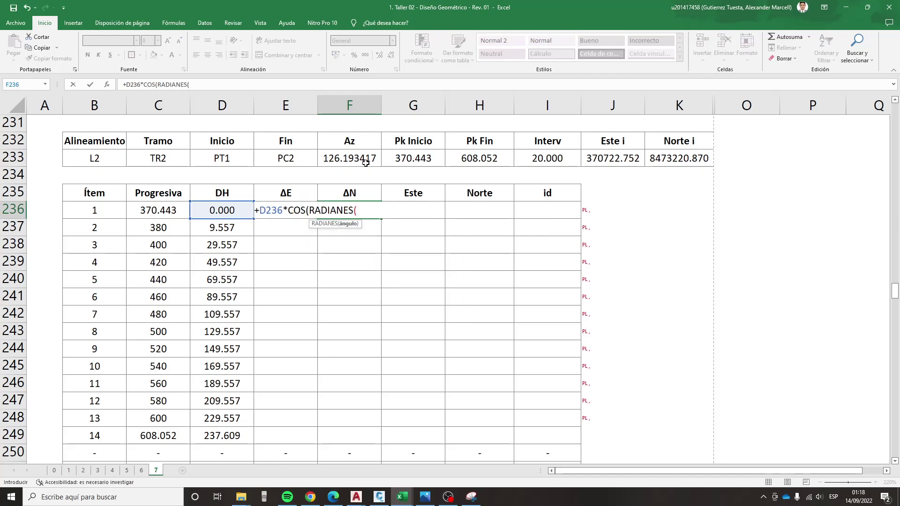
left_click(366, 163)
type("))")
key("Return")
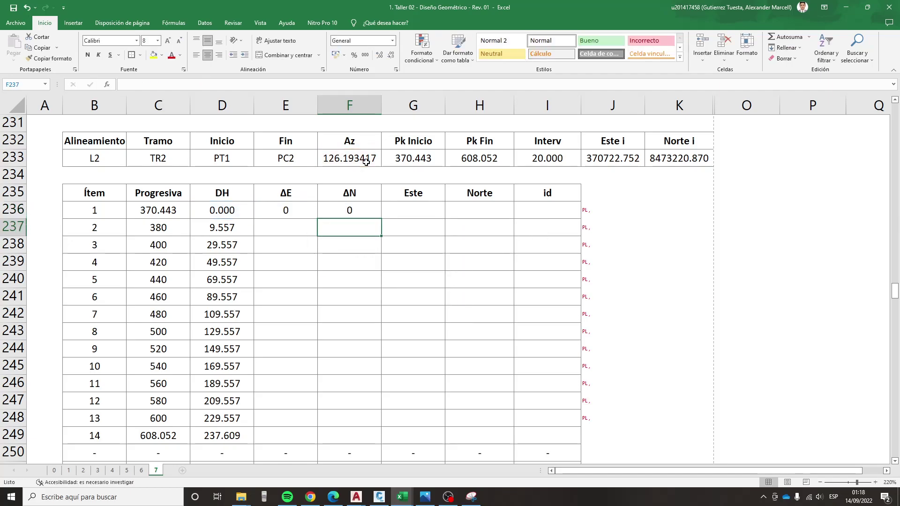
- Enter the Este formula =$J$233+E236 in G236
left_click(407, 213)
scroll(472, 237, "up", 1)
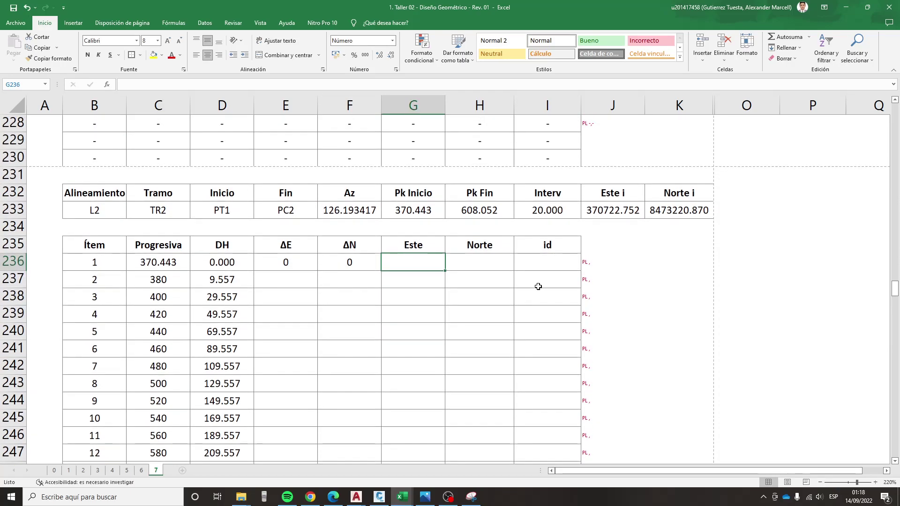
type("+")
left_click(615, 210)
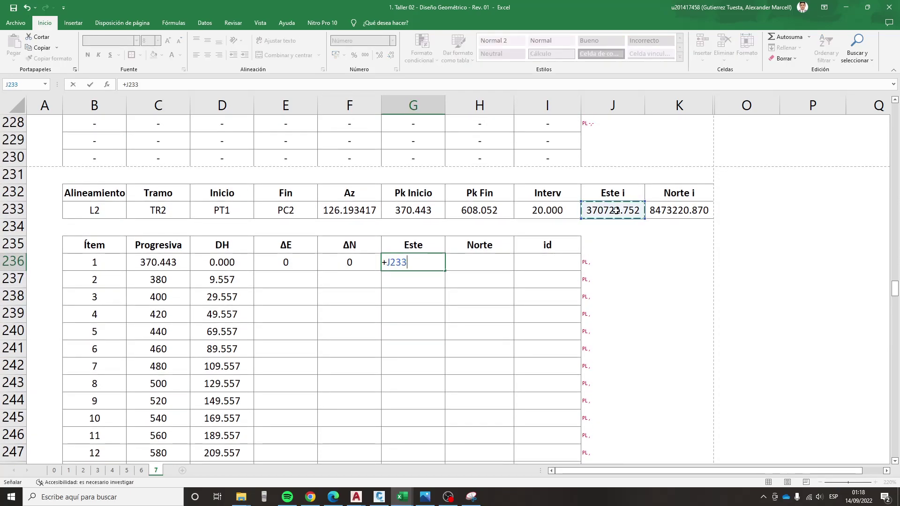
type("+")
key("Left")
key("Left")
key("Tab")
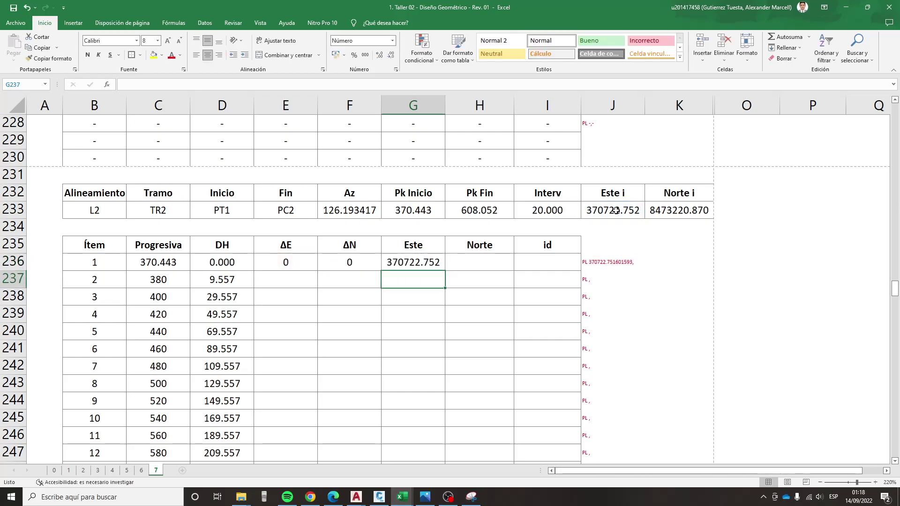
- Enter the Norte formula =$K$233+F236 and fill all four formulas to row 249
type("+")
key("Up")
key("Right")
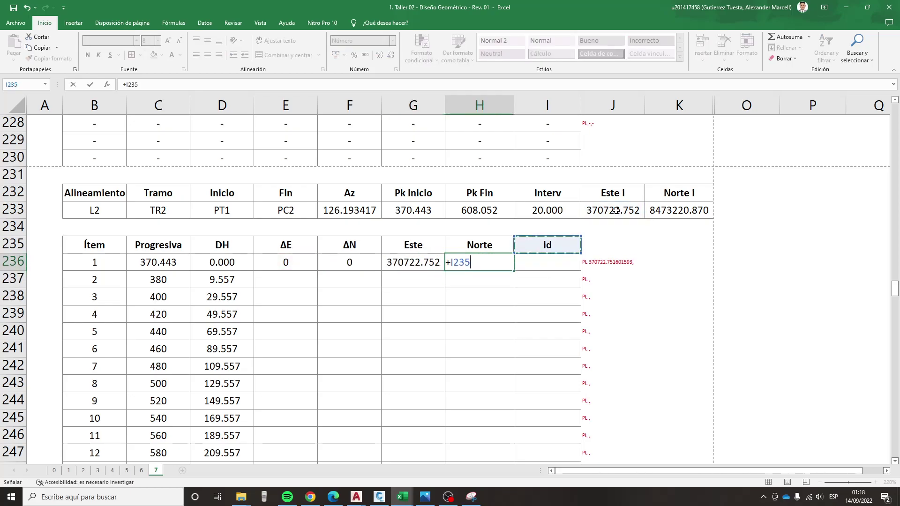
key("Right")
key("Up")
key("Up")
key("Right")
key("F4")
type("+")
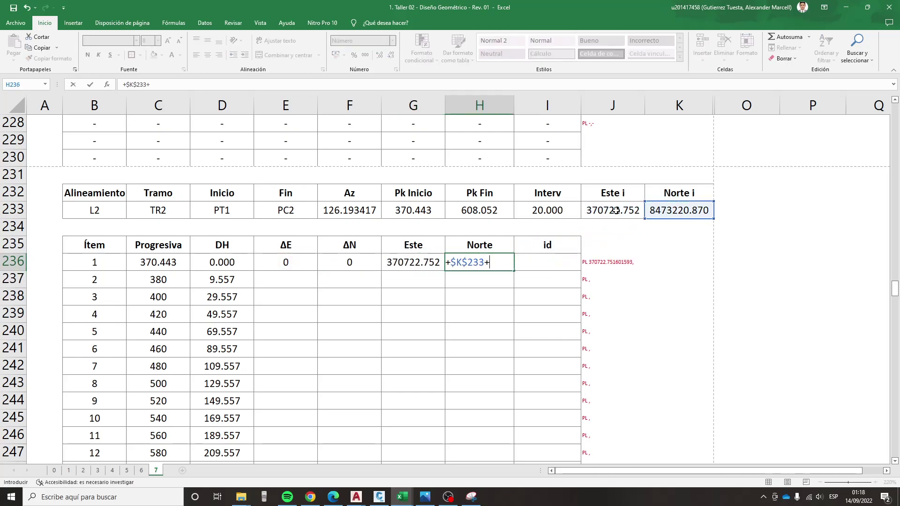
key("Left")
key("Left")
key("Return")
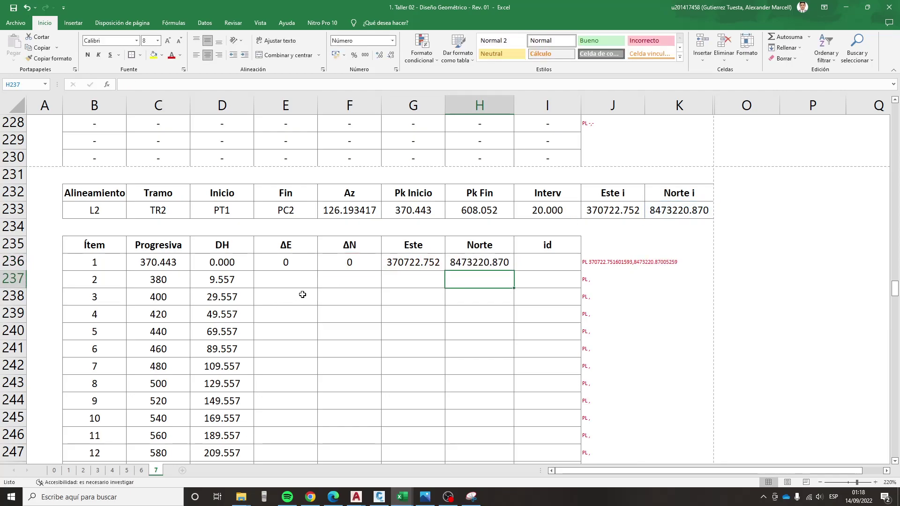
left_click_drag(286, 263, 478, 265)
double_click(512, 272)
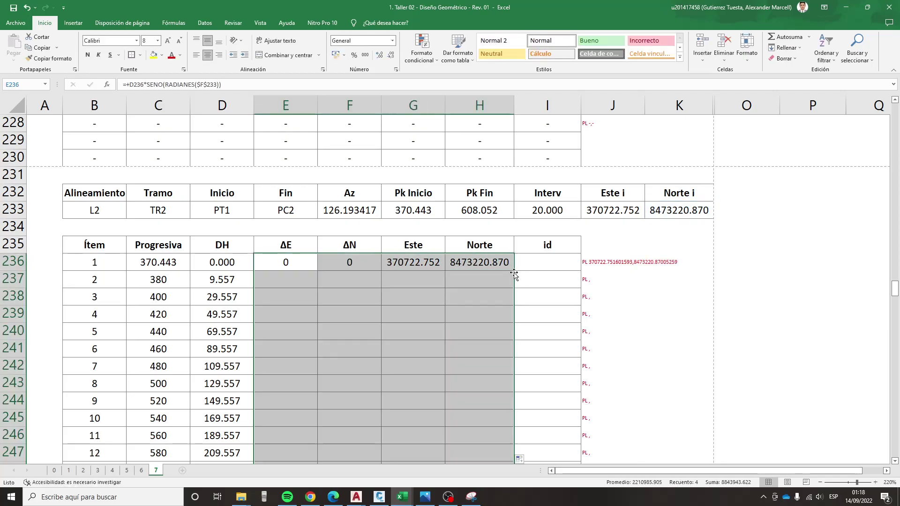
- Fix the erroring ΔN formula in F236 and refill it down the column
scroll(442, 293, "up", 2)
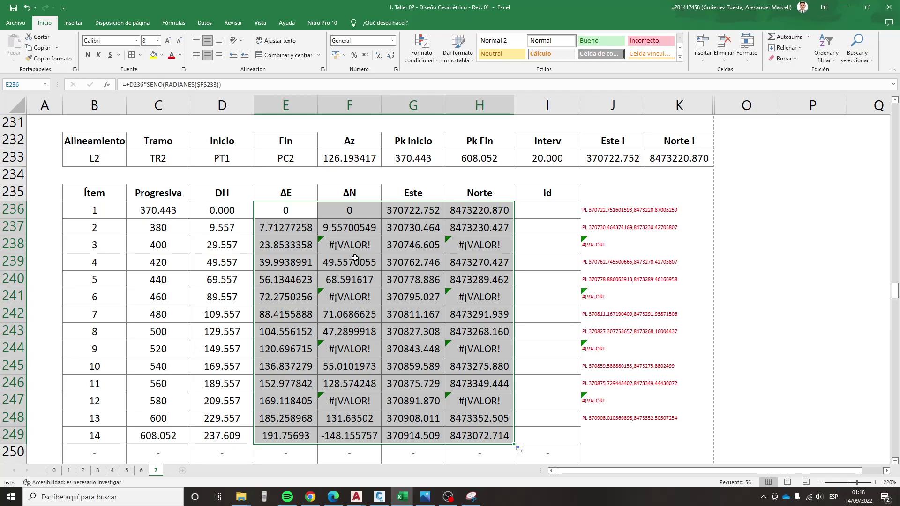
double_click(347, 245)
scroll(409, 282, "up", 1)
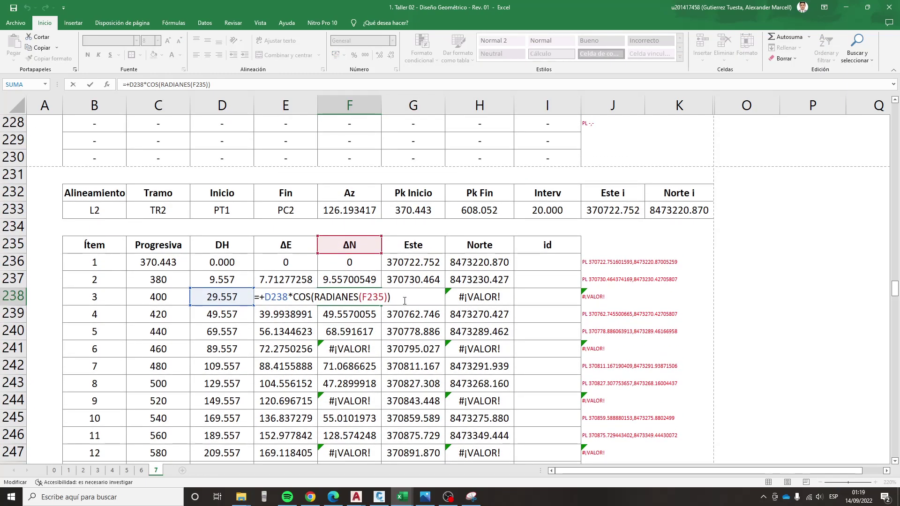
key("Escape")
double_click(300, 280)
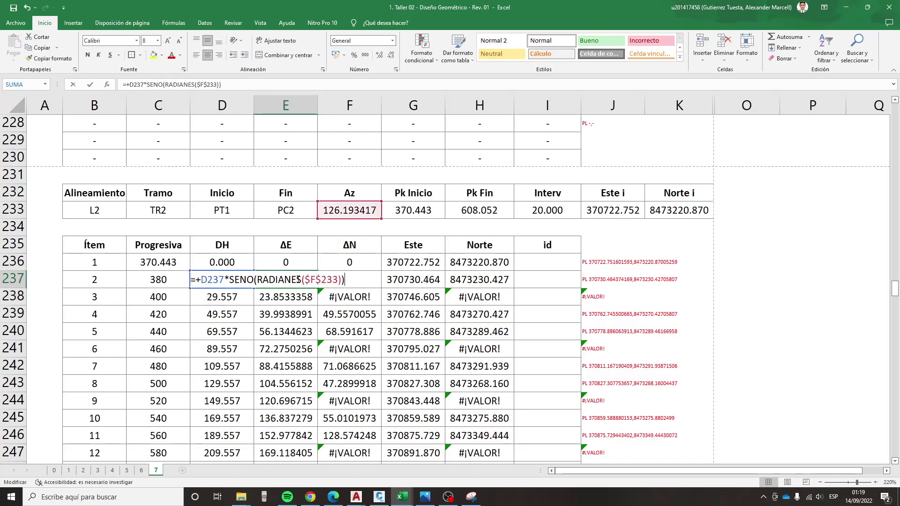
key("Escape")
double_click(360, 262)
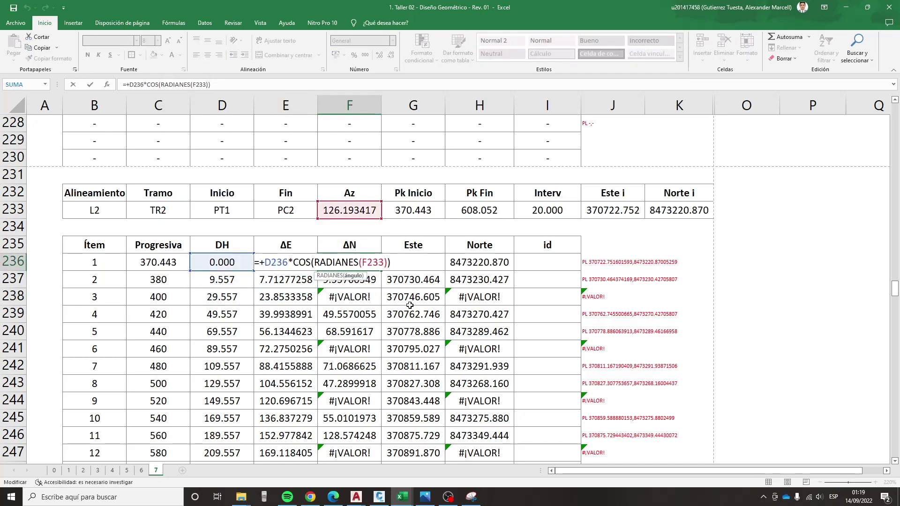
key("Return")
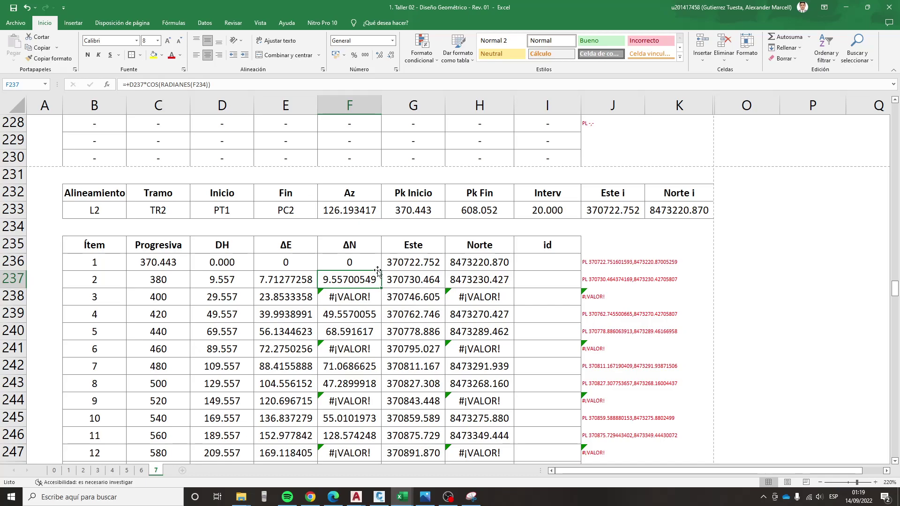
key("Up")
double_click(382, 271)
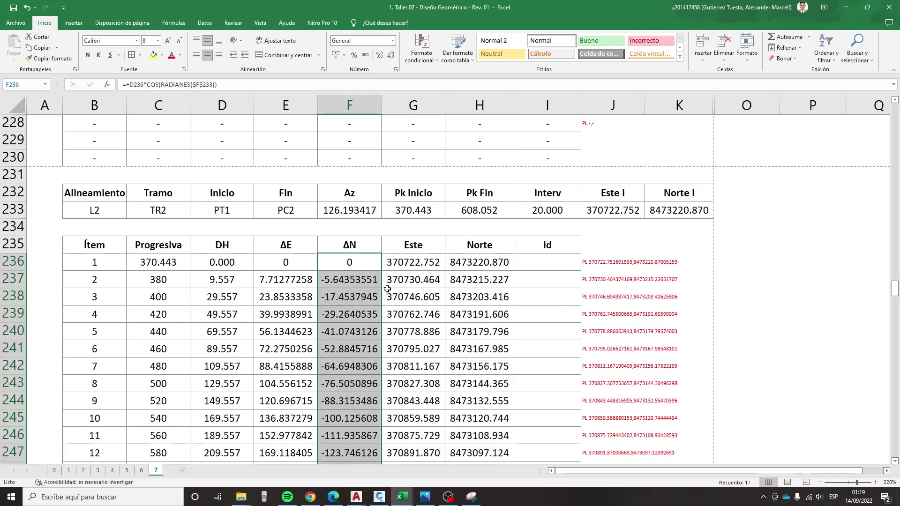
scroll(388, 287, "down", 1)
scroll(387, 288, "down", 2)
- Replace the #¡VALOR! errors in rows 250–252 with '-' placeholders
left_click(286, 348)
key("ctrl+c")
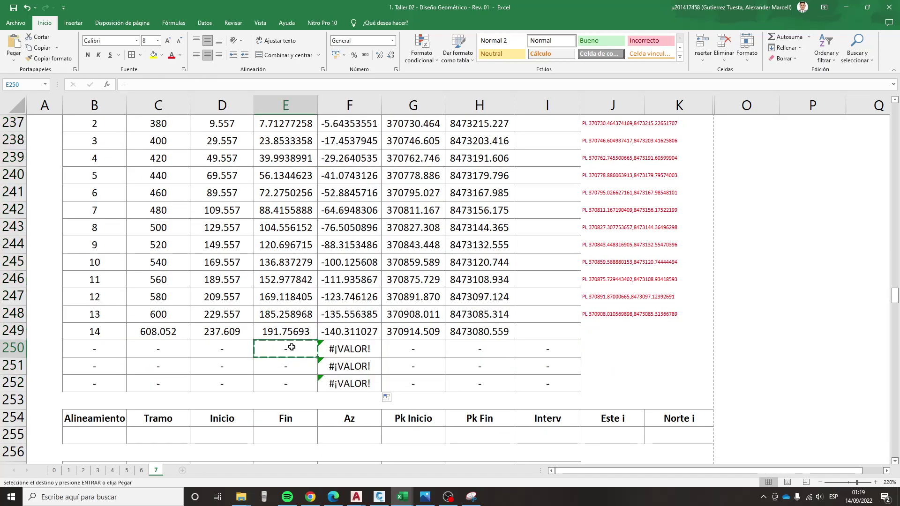
left_click_drag(286, 349, 346, 381)
key("ctrl+v")
left_click(433, 355)
key("Escape")
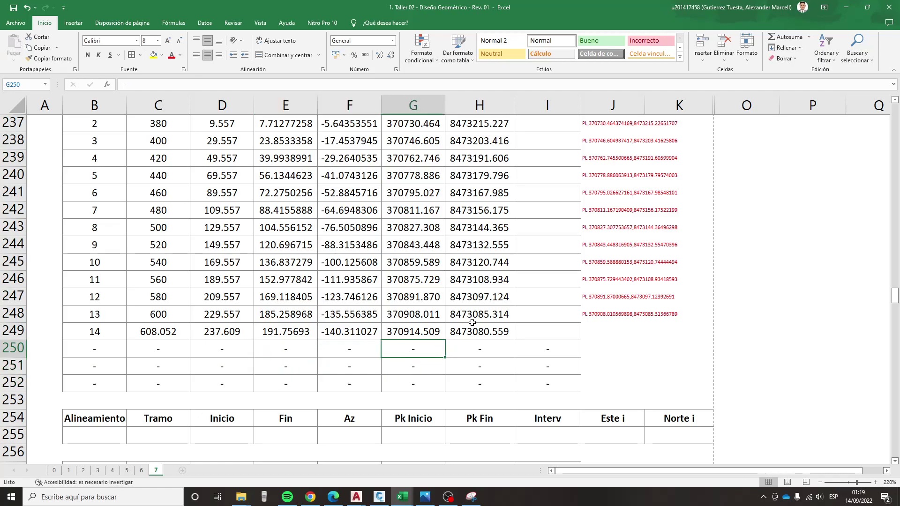
- Outline the Este/Norte columns and the Progresiva column C235:C249 in red
scroll(472, 322, "up", 1)
left_click_drag(413, 141, 466, 379)
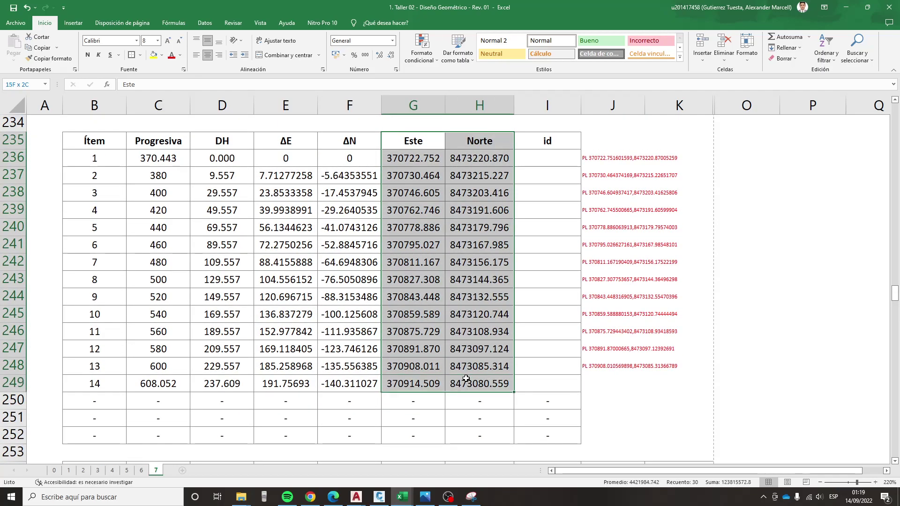
left_click(131, 55)
left_click(158, 141)
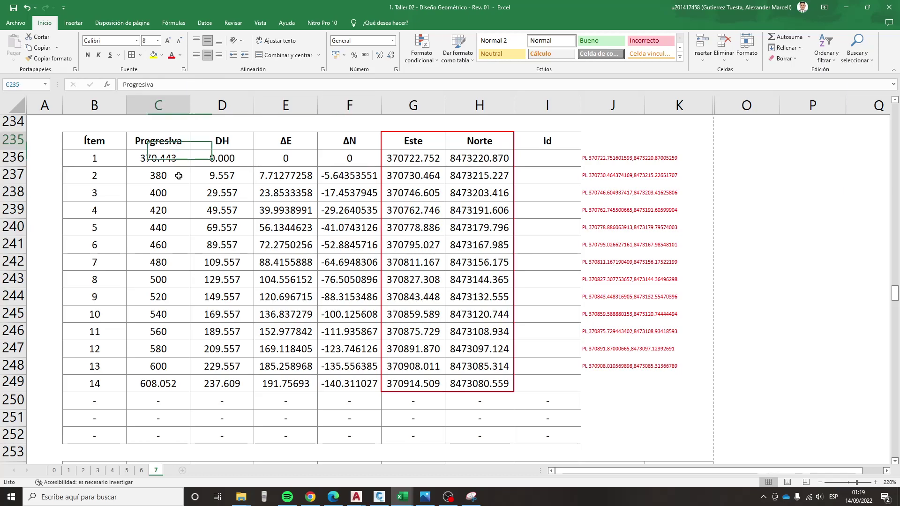
left_click_drag(179, 176, 158, 383)
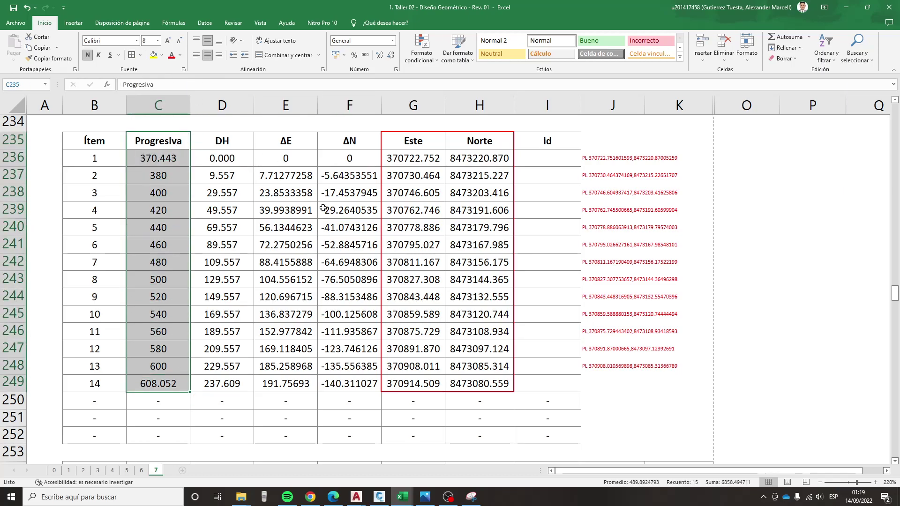
left_click(358, 238)
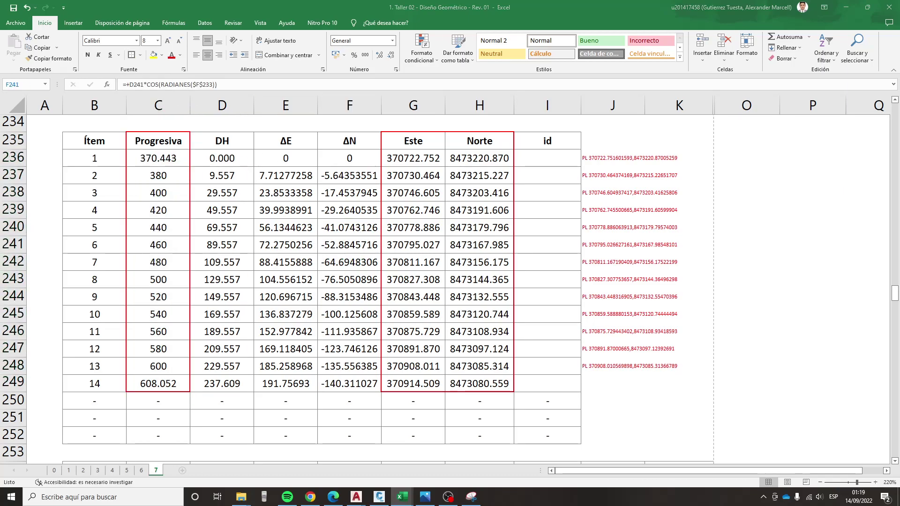
- Label the third straight-segment table L3 with tramo TR3
scroll(382, 295, "down", 7)
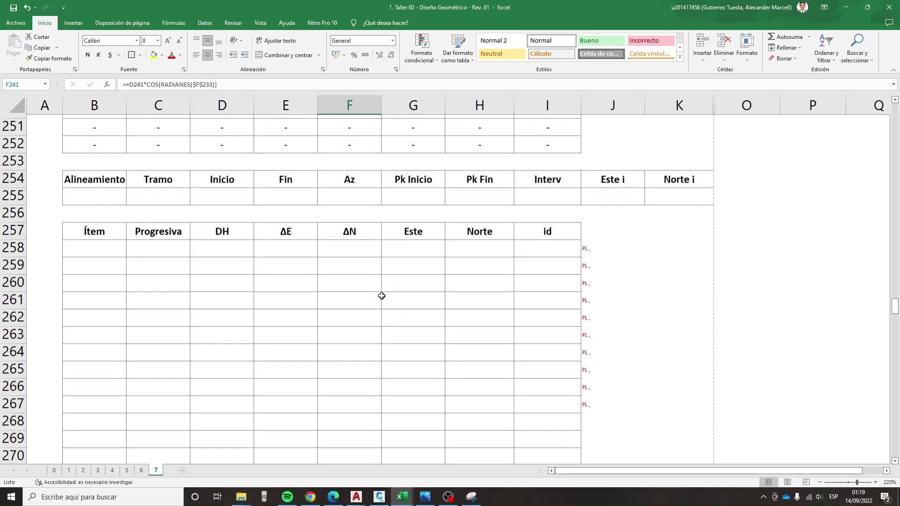
scroll(356, 279, "up", 3)
left_click(172, 279)
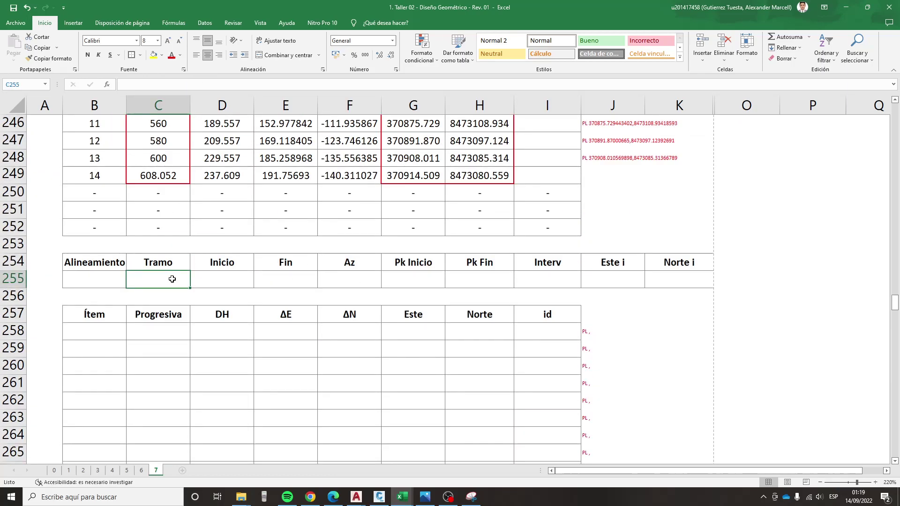
key("Left")
left_click(149, 277)
type("TR3")
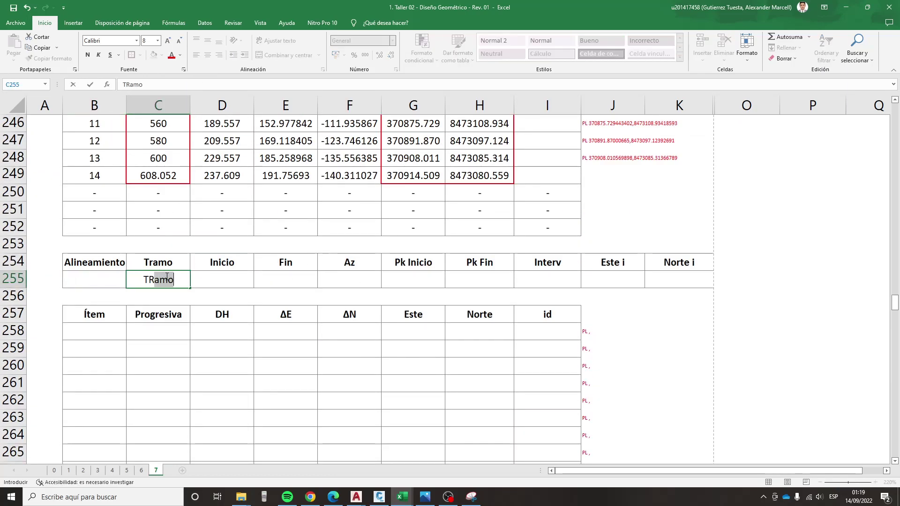
left_click(118, 278)
type("3")
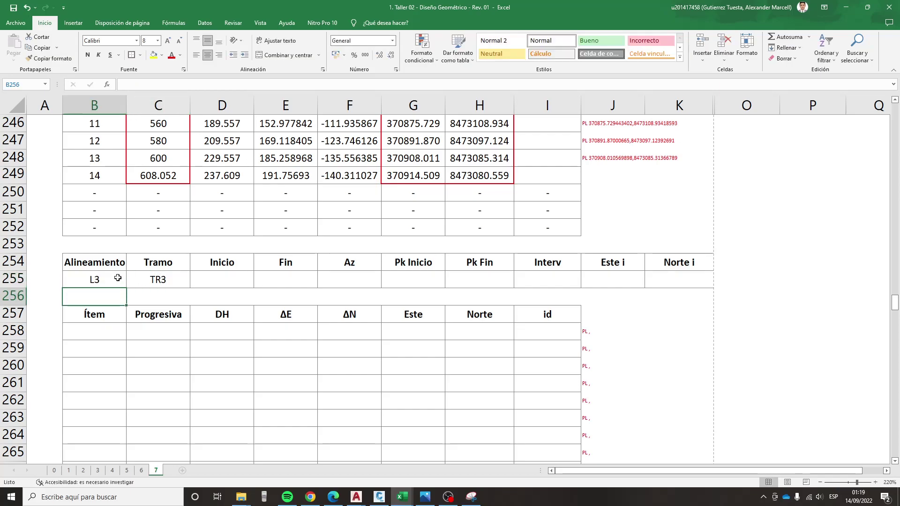
key("Tab")
key("Tab")
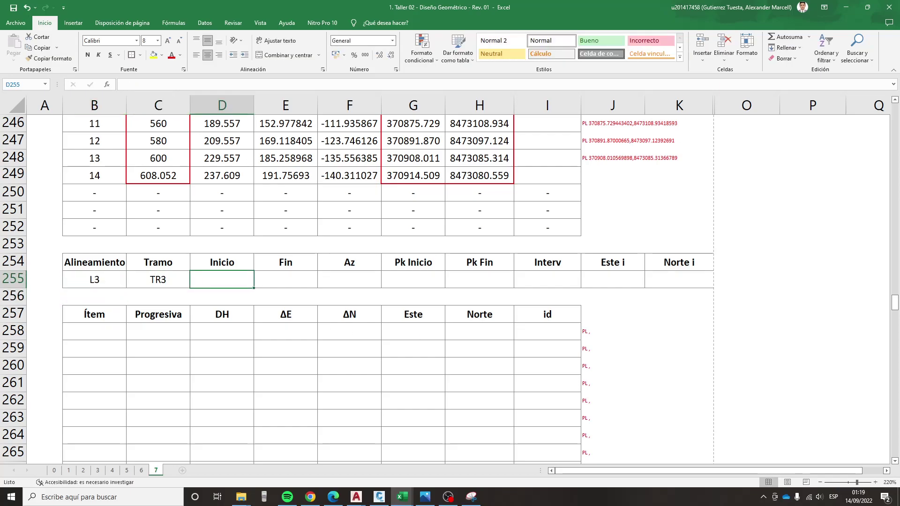
mouse_move(356, 496)
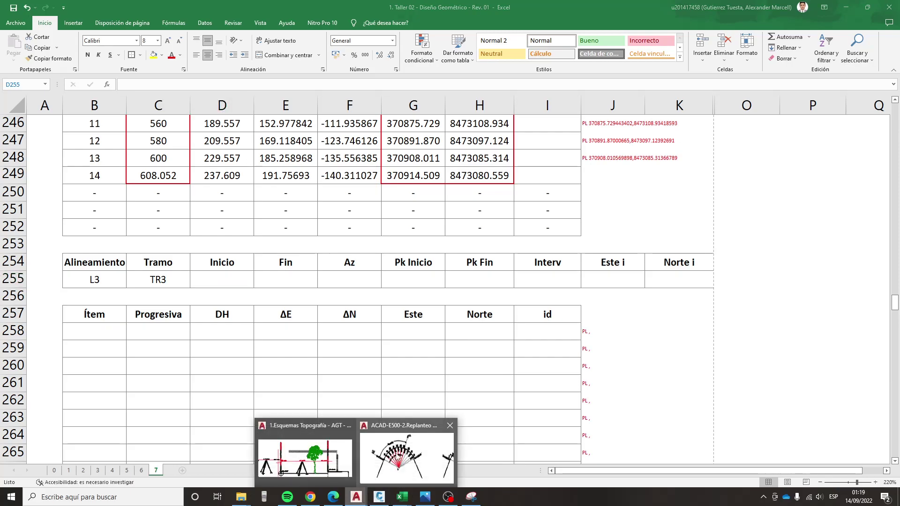
left_click(398, 457)
scroll(434, 319, "down", 5)
scroll(434, 319, "down", 2)
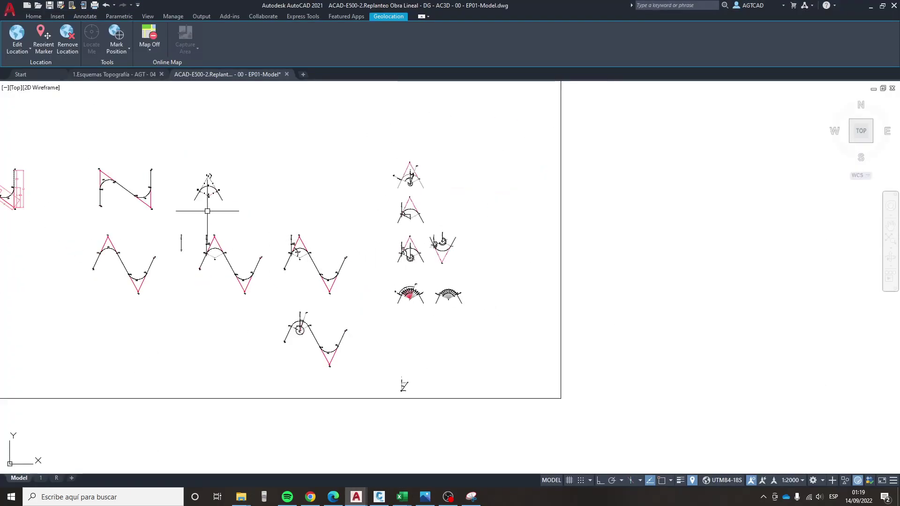
scroll(155, 241, "up", 3)
scroll(252, 181, "up", 2)
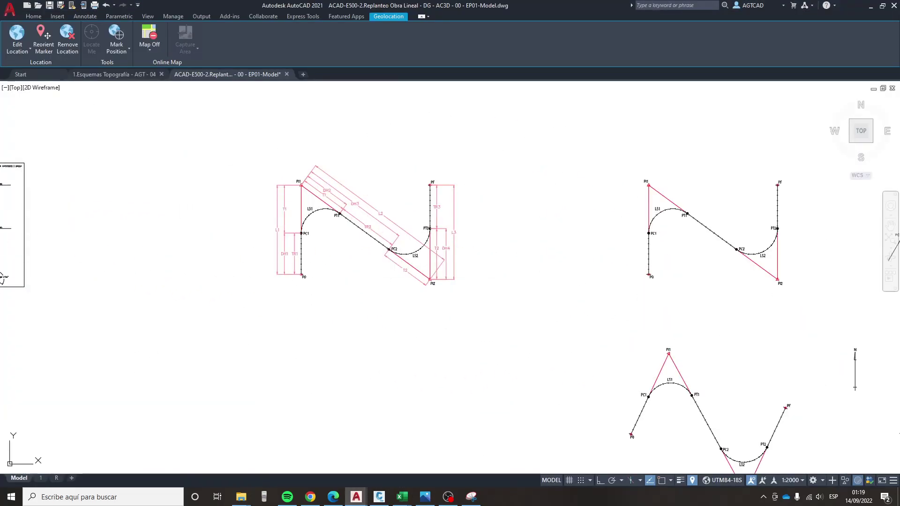
scroll(486, 246, "up", 3)
scroll(486, 246, "up", 5)
scroll(486, 246, "up", 2)
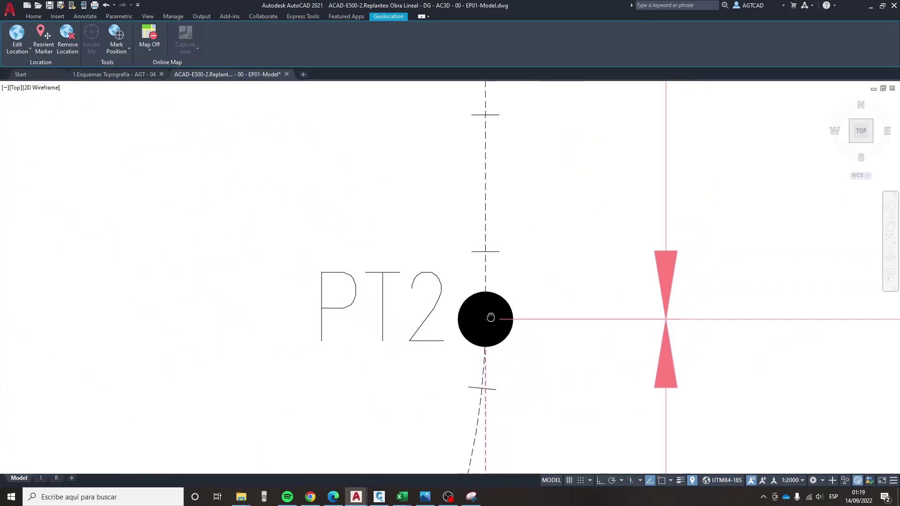
scroll(475, 356, "down", 3)
scroll(475, 345, "down", 3)
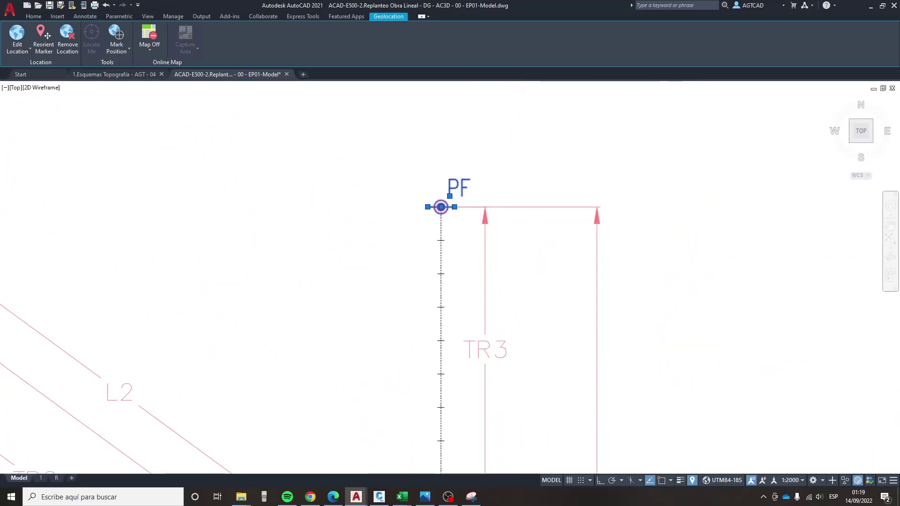
scroll(442, 205, "down", 3)
mouse_move(401, 497)
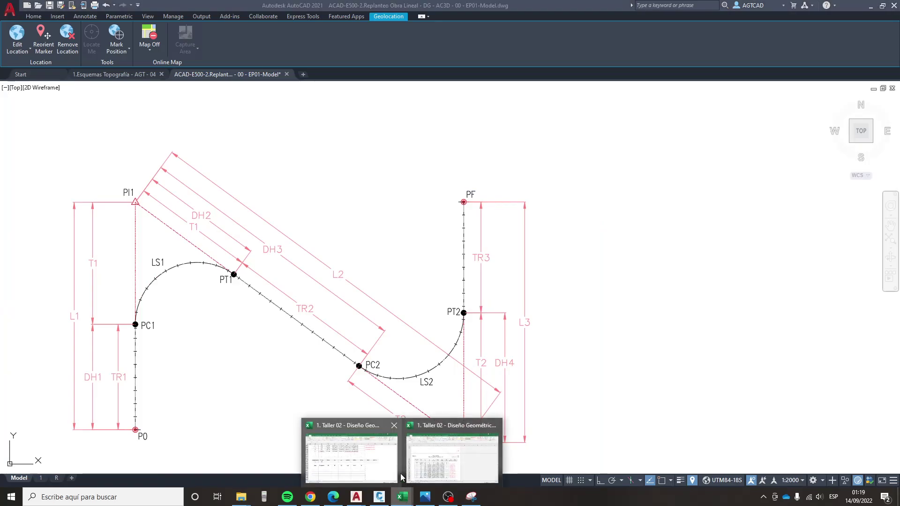
left_click(351, 454)
scroll(496, 299, "up", 3)
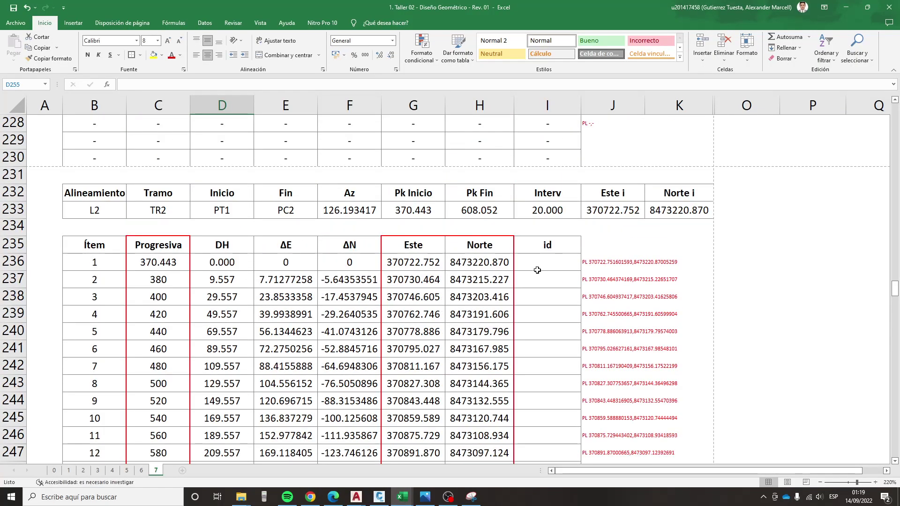
- Enter PT1 in I236 and a dash in I237 of the L2 id column
left_click(537, 270)
scroll(537, 270, "down", 2)
scroll(560, 307, "up", 2)
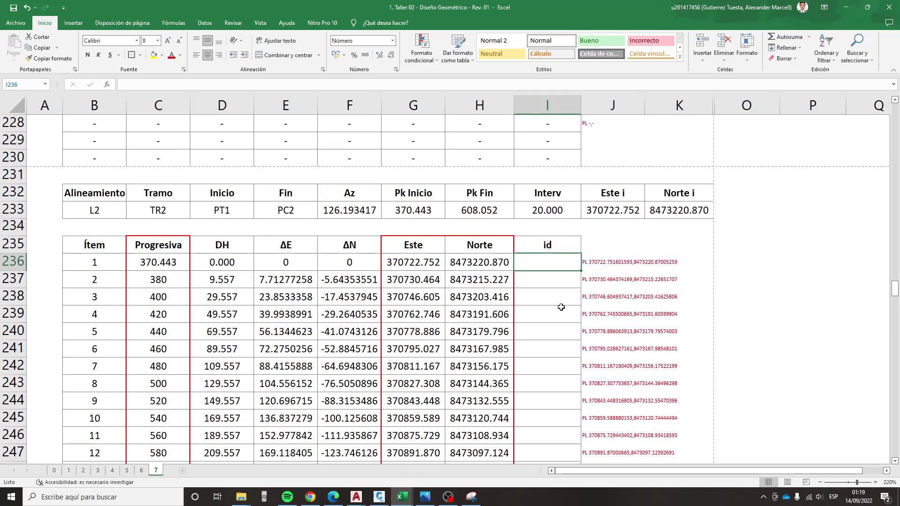
type("PT1")
key("Return")
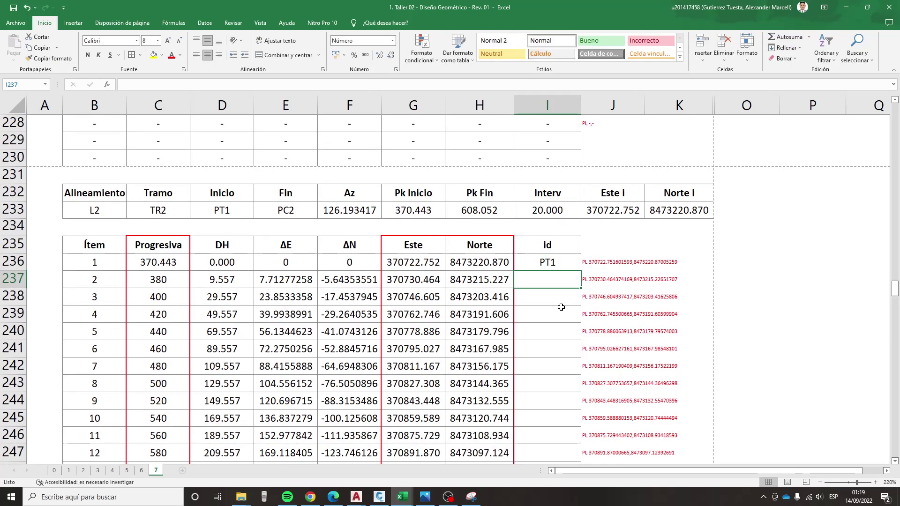
type("-")
key("Return")
- Copy the dash down through I238:I248 and enter PC2 in I249
scroll(561, 307, "down", 1)
left_click(549, 227)
key("ctrl+c")
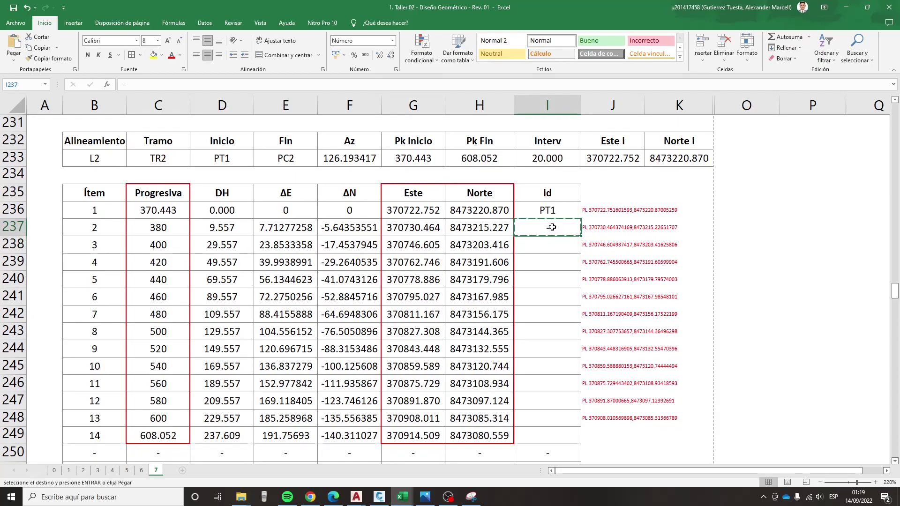
left_click_drag(549, 245, 548, 417)
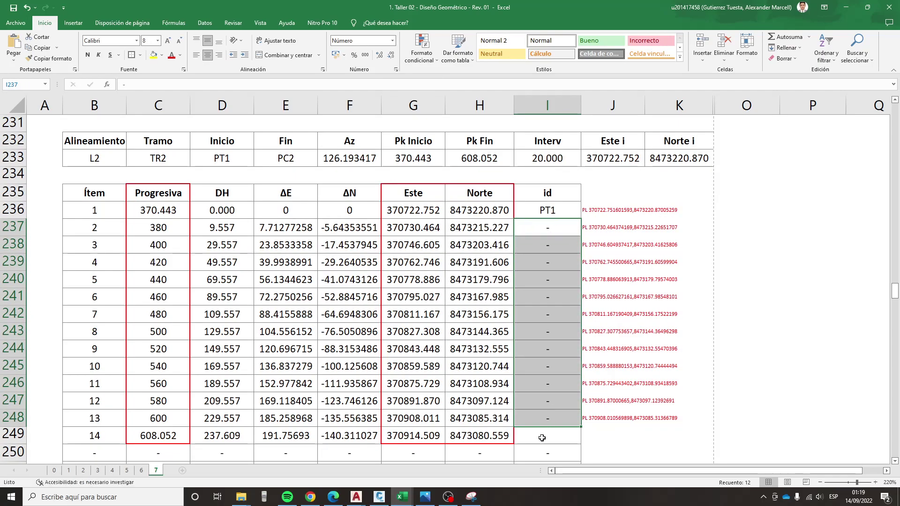
left_click(542, 437)
type("PC2")
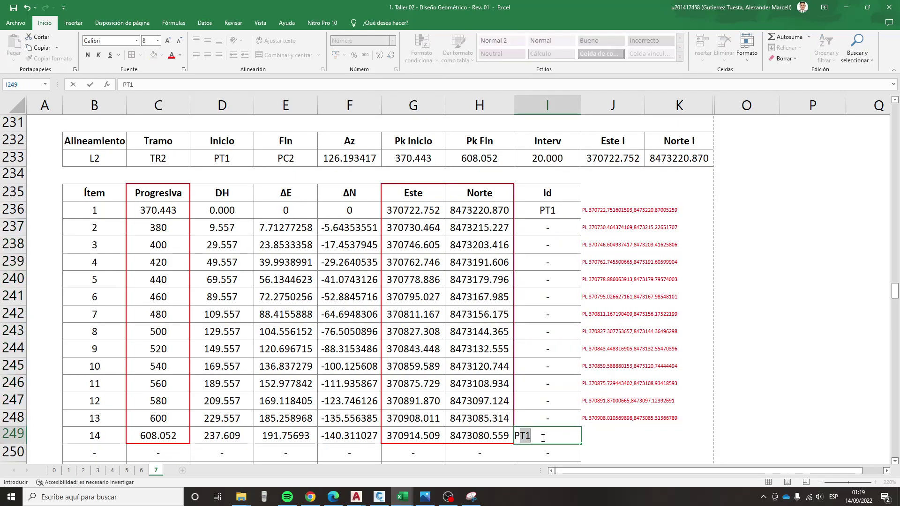
key("Return")
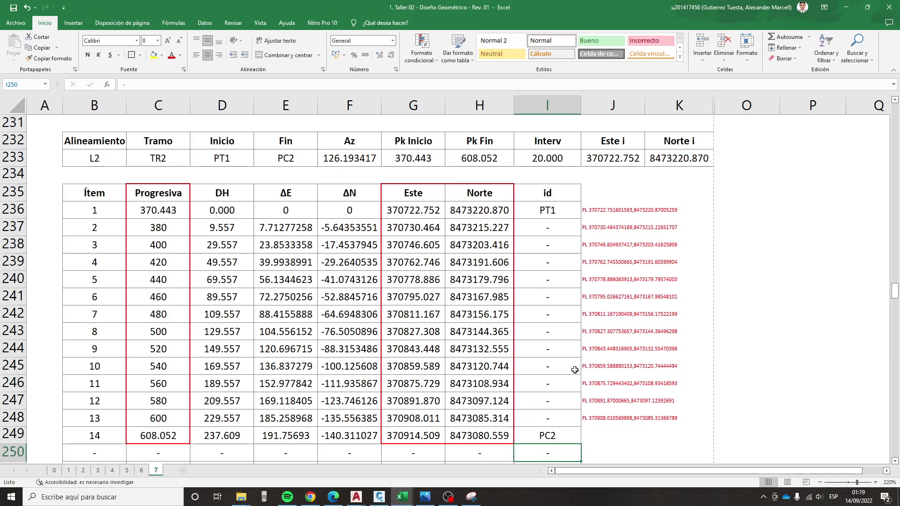
- Bring the AutoCAD alignment drawing to the front
scroll(572, 362, "down", 2)
scroll(573, 362, "down", 1)
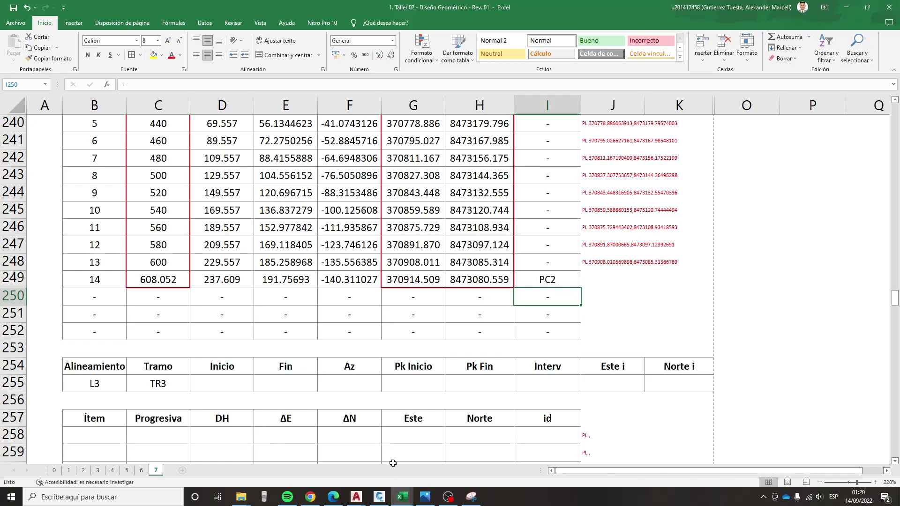
mouse_move(356, 496)
left_click(407, 453)
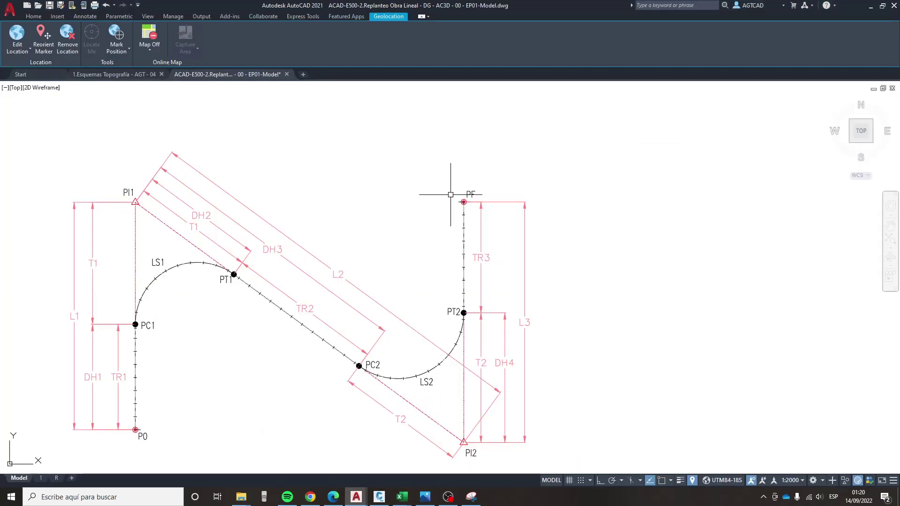
- Back in Excel, set the L3 row's start to PT2 and end to PF
left_click(870, 6)
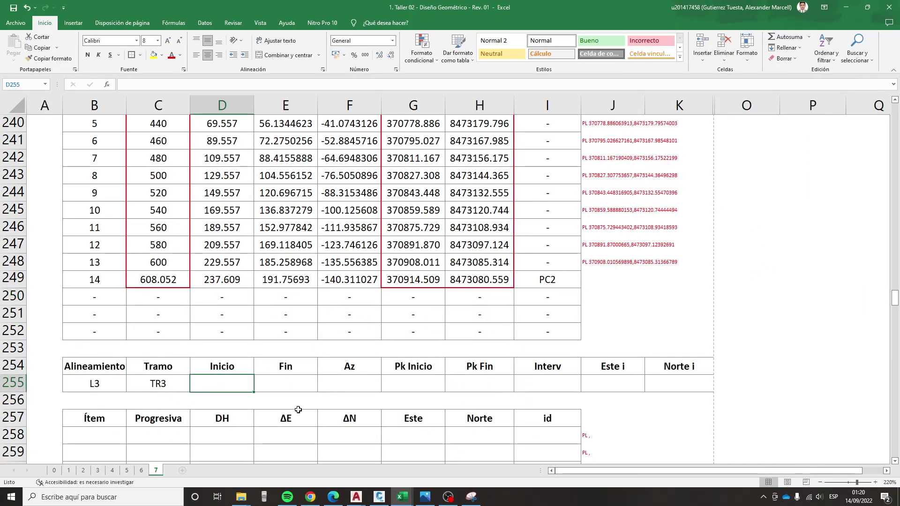
type("PT2")
key("Tab")
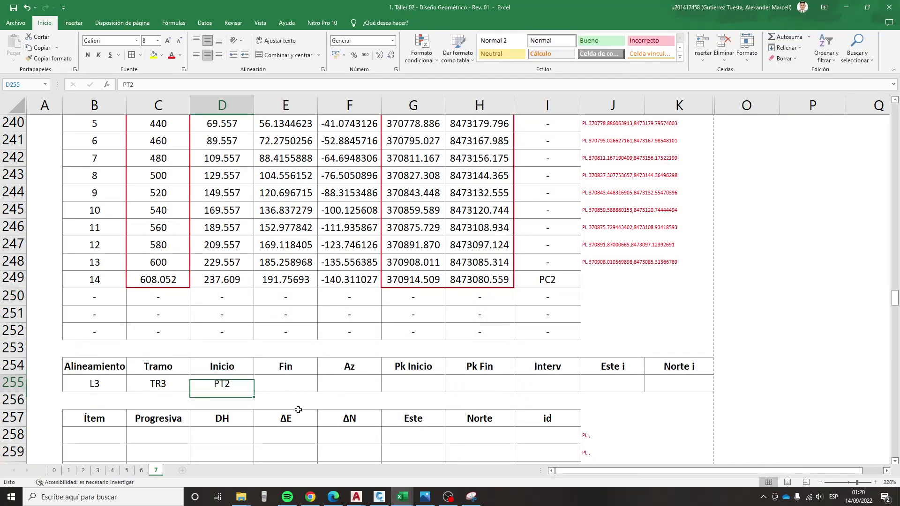
type("PF")
key("ctrl+Return")
key("Tab")
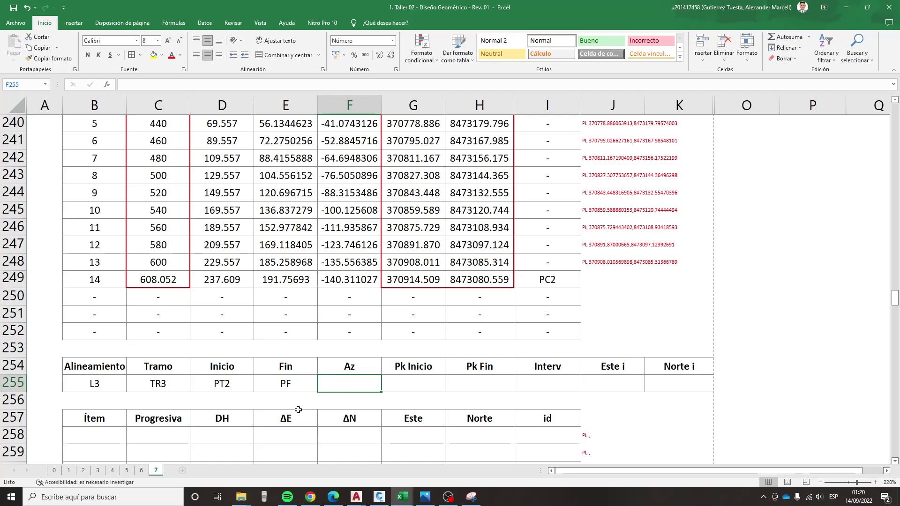
- Start the azimuth formula in F255 with + and scroll up to Cuadro 04
type("+")
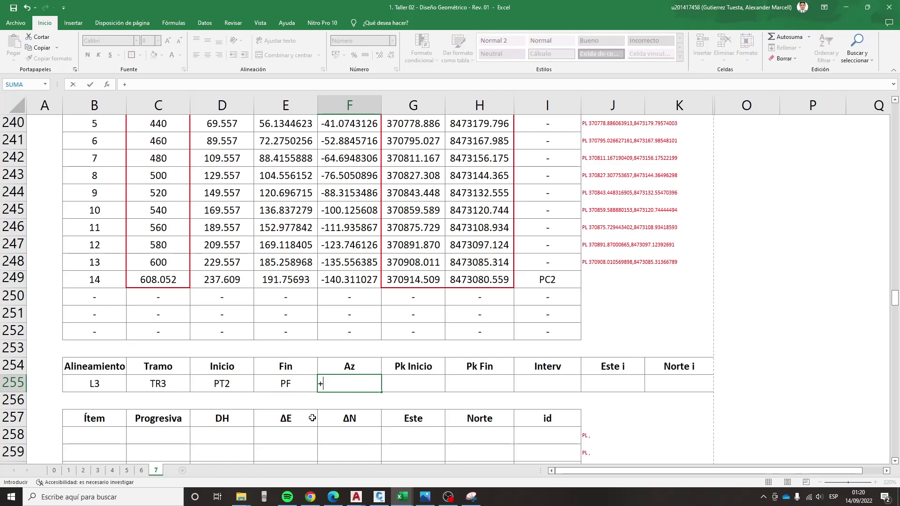
scroll(261, 402, "up", 5)
scroll(260, 402, "up", 7)
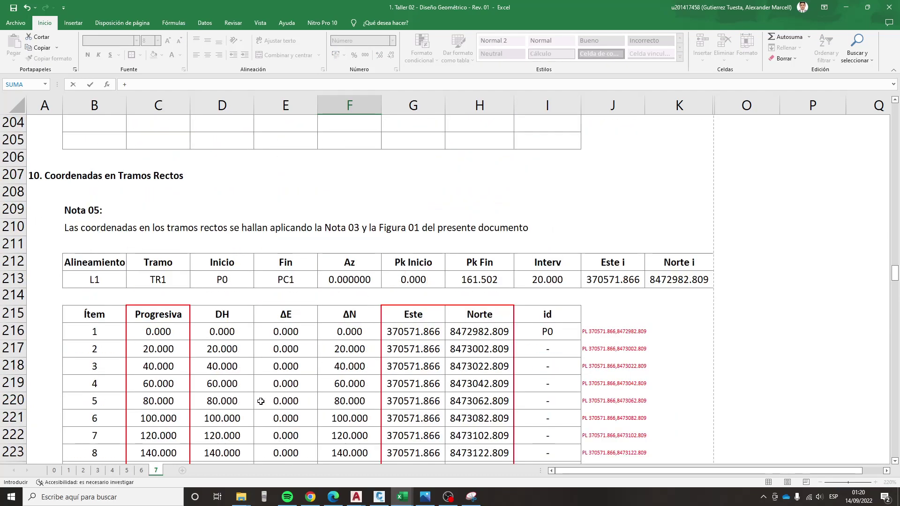
scroll(260, 401, "up", 11)
scroll(260, 401, "up", 9)
scroll(260, 401, "up", 8)
scroll(260, 402, "up", 8)
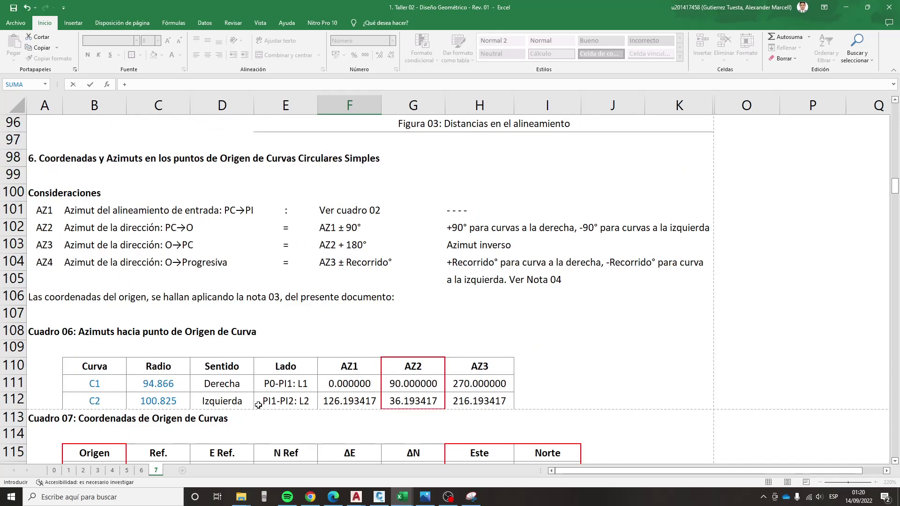
scroll(259, 403, "up", 3)
scroll(258, 404, "up", 4)
scroll(258, 405, "up", 3)
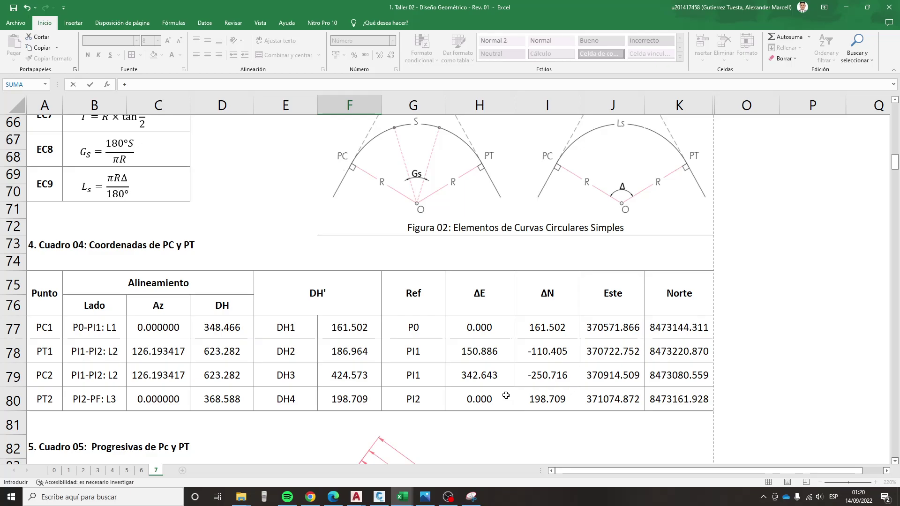
- Set the L3 azimuth cell to reference I15 (0.000000)
scroll(493, 396, "up", 5)
scroll(492, 396, "up", 6)
scroll(489, 397, "up", 7)
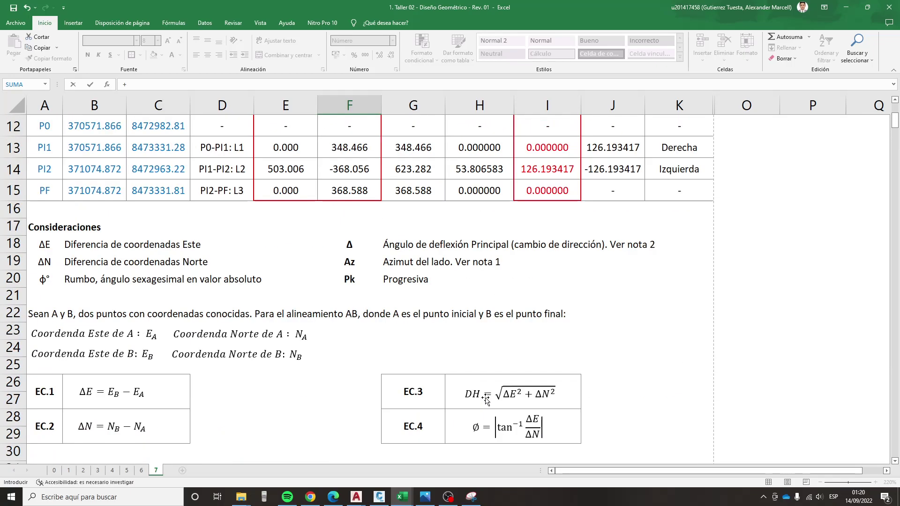
scroll(485, 398, "up", 1)
scroll(486, 398, "up", 1)
scroll(410, 295, "up", 2)
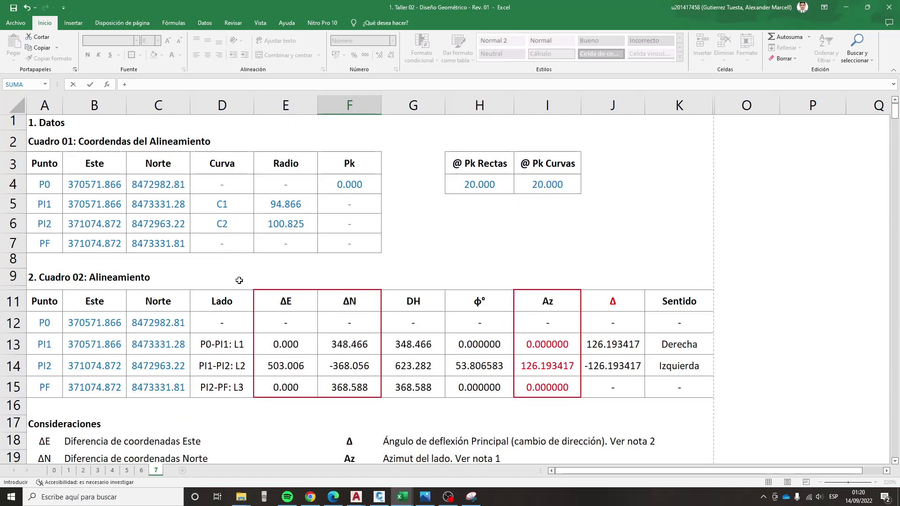
left_click(533, 391)
key("Return")
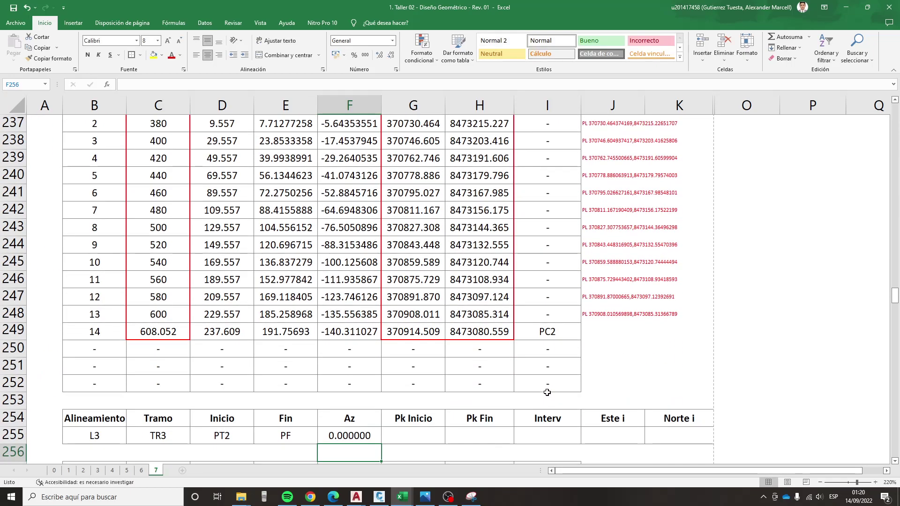
scroll(547, 392, "down", 1)
- Set the L3 starting chainage to =+D89, PT2's chainage 830.118
key("Up")
key("Right")
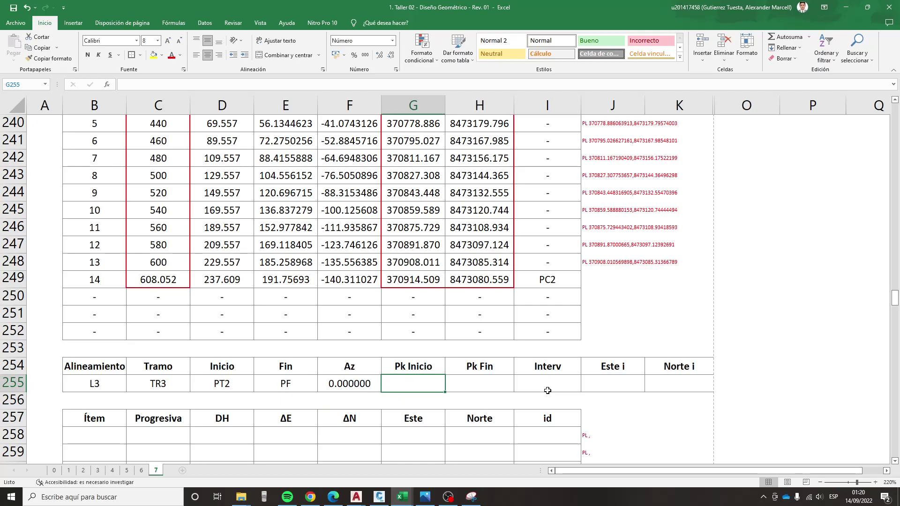
type("+")
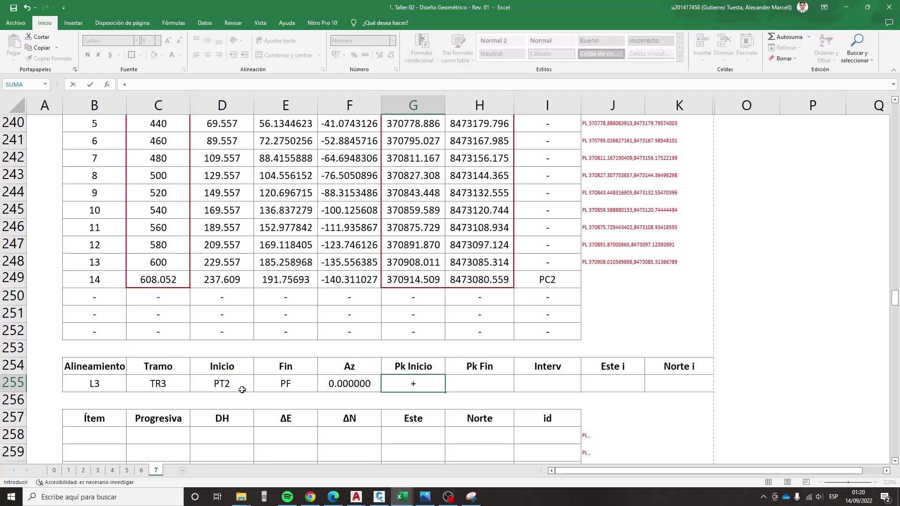
scroll(242, 390, "up", 9)
scroll(242, 390, "up", 8)
scroll(242, 389, "up", 8)
scroll(241, 389, "up", 6)
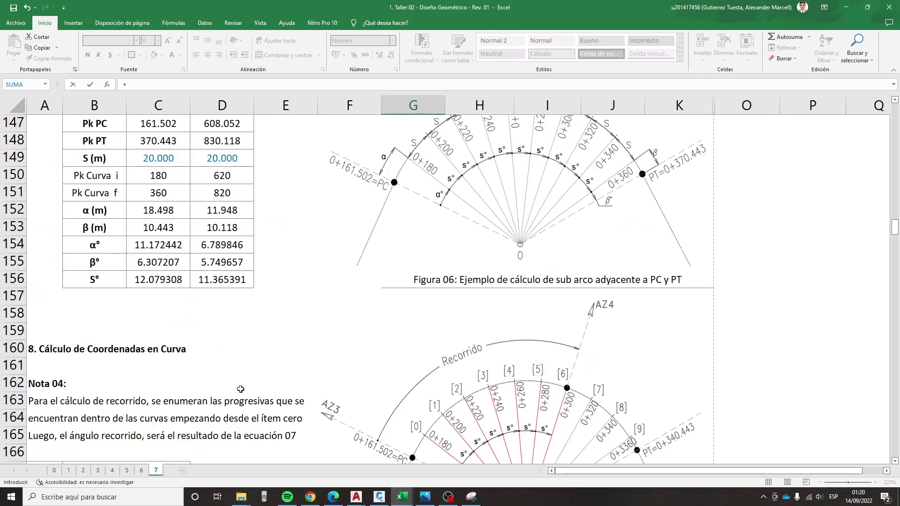
scroll(240, 389, "up", 3)
scroll(241, 388, "up", 8)
scroll(240, 389, "up", 4)
scroll(240, 391, "up", 7)
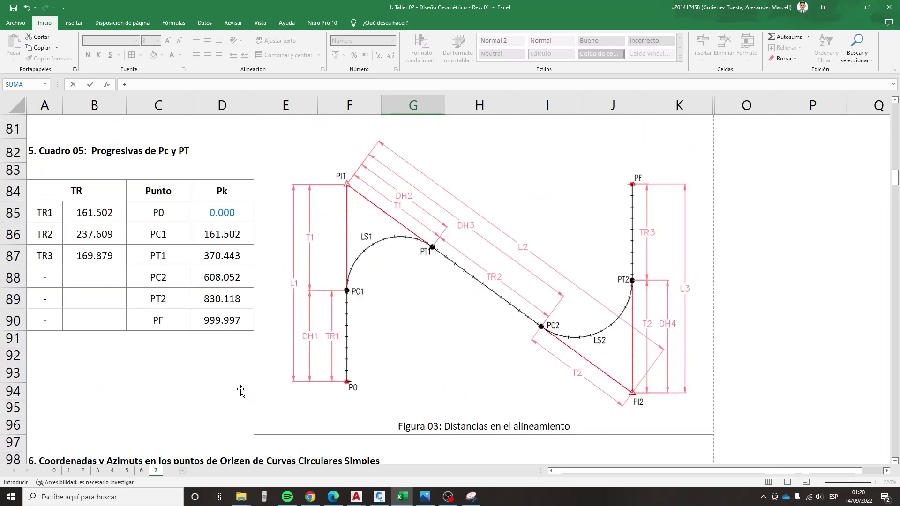
scroll(240, 391, "up", 1)
left_click(225, 370)
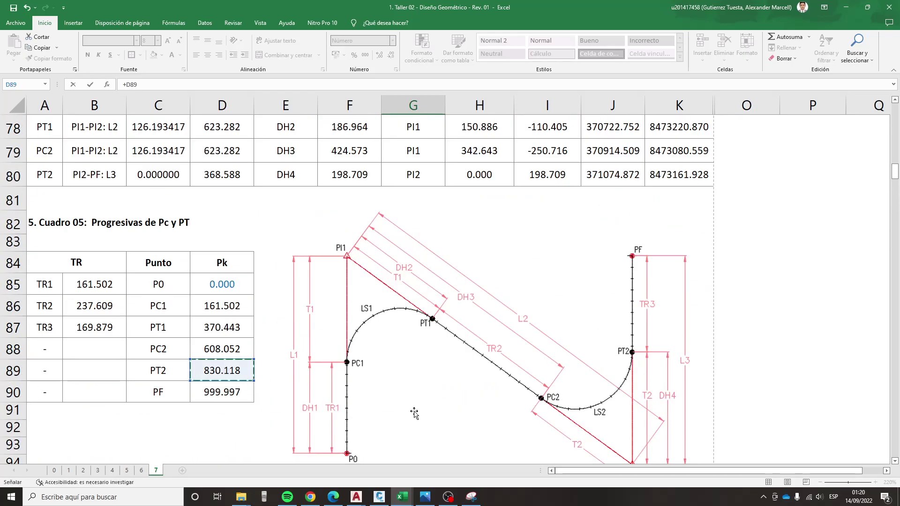
key("BackSpace")
- Set the L3 ending chainage to =+D90, the PF chainage 999.997
scroll(414, 411, "up", 5)
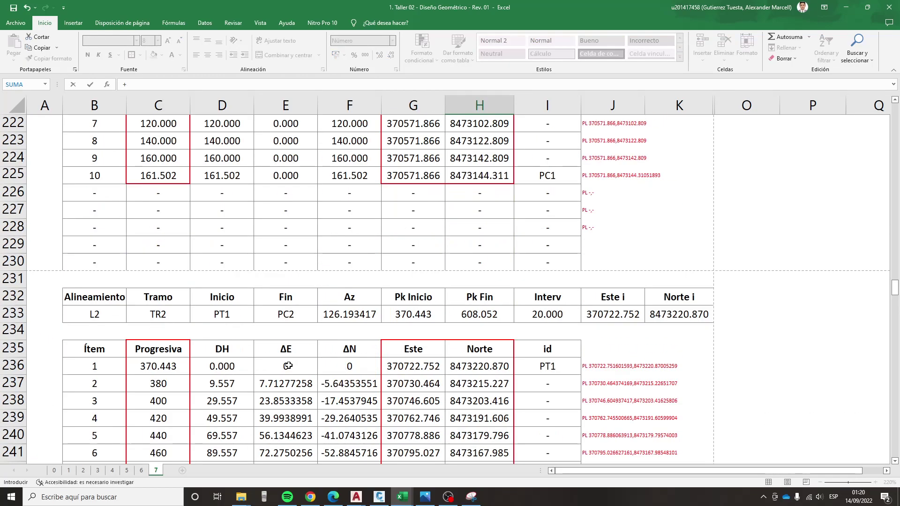
scroll(287, 371, "up", 9)
scroll(287, 371, "up", 8)
scroll(286, 367, "up", 8)
scroll(286, 367, "up", 7)
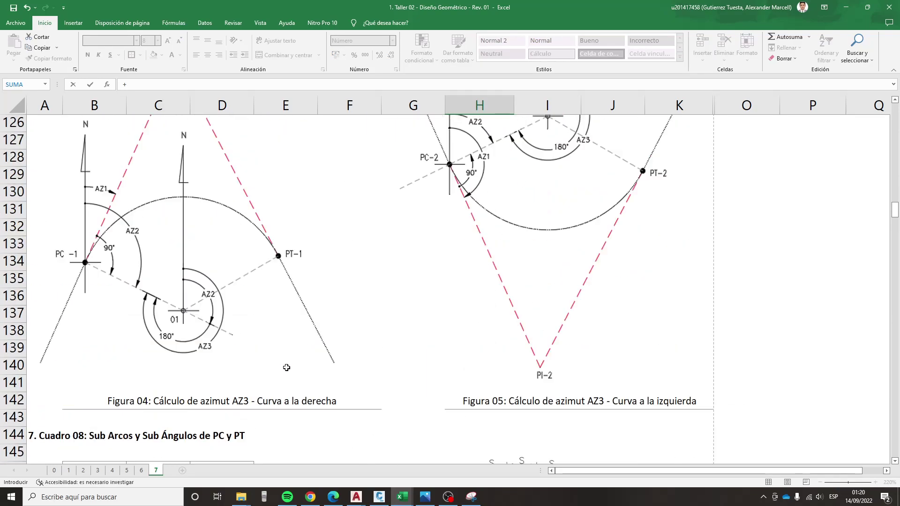
scroll(284, 367, "up", 8)
scroll(282, 368, "up", 3)
scroll(280, 368, "up", 5)
scroll(280, 368, "up", 1)
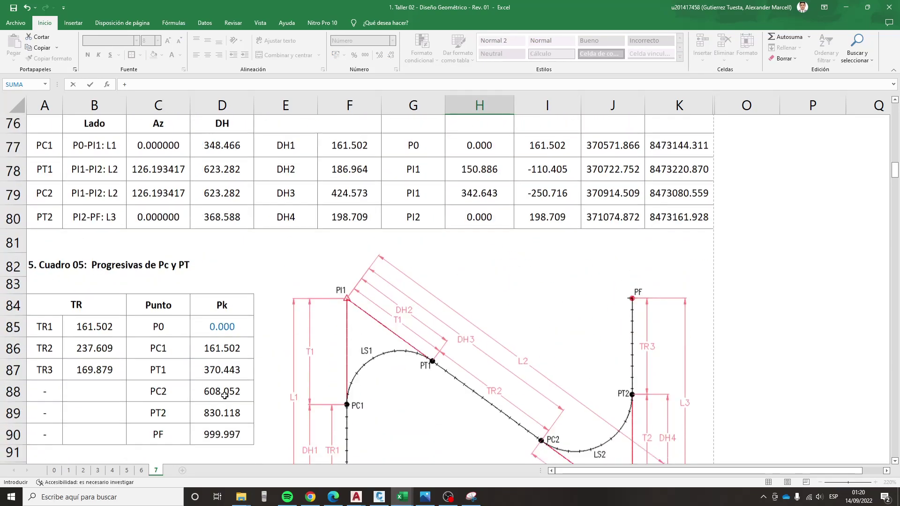
scroll(280, 370, "down", 2)
left_click(231, 324)
key("Return")
- Copy the 20.000 interval from I233 into the L3 interval cell
scroll(507, 343, "down", 3)
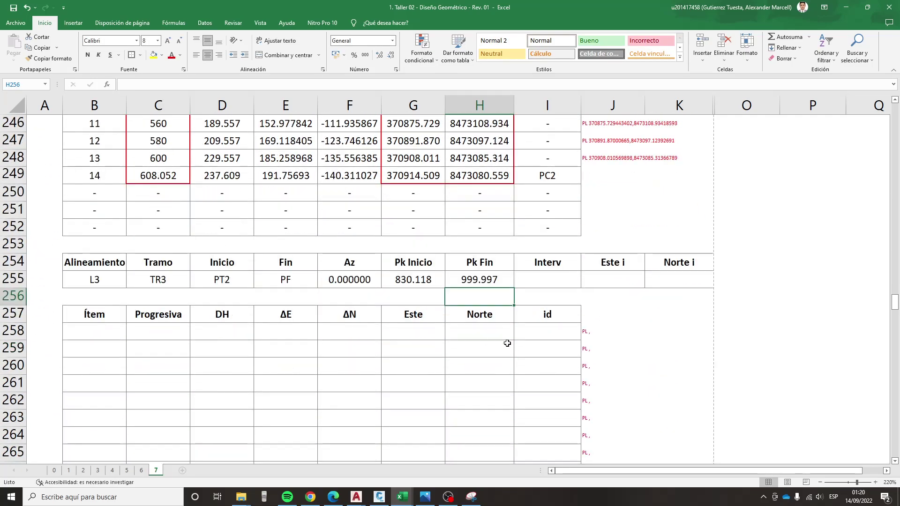
scroll(557, 282, "up", 5)
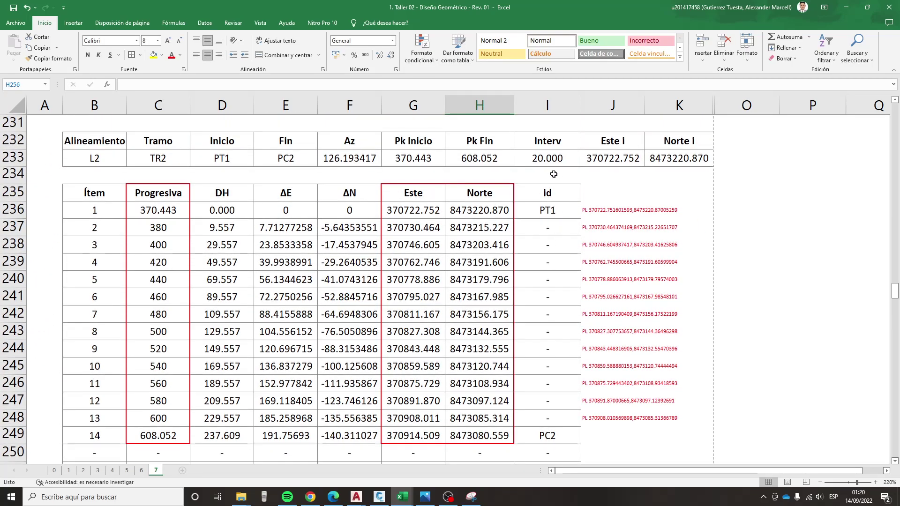
left_click(554, 162)
key("ctrl+c")
scroll(557, 364, "down", 2)
left_click(547, 435)
key("ctrl+v")
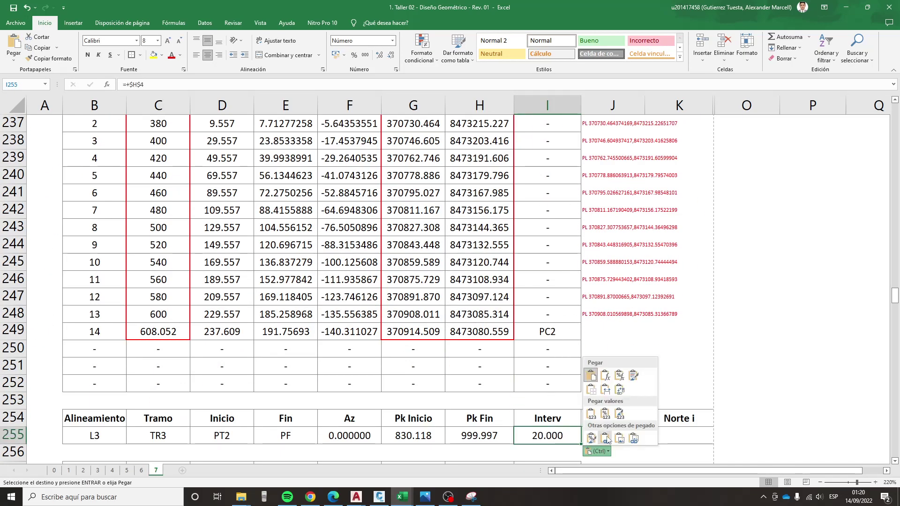
- Link Este i and Norte i to PT2's coordinates (371074.872, 8473161.928)
left_click(641, 433)
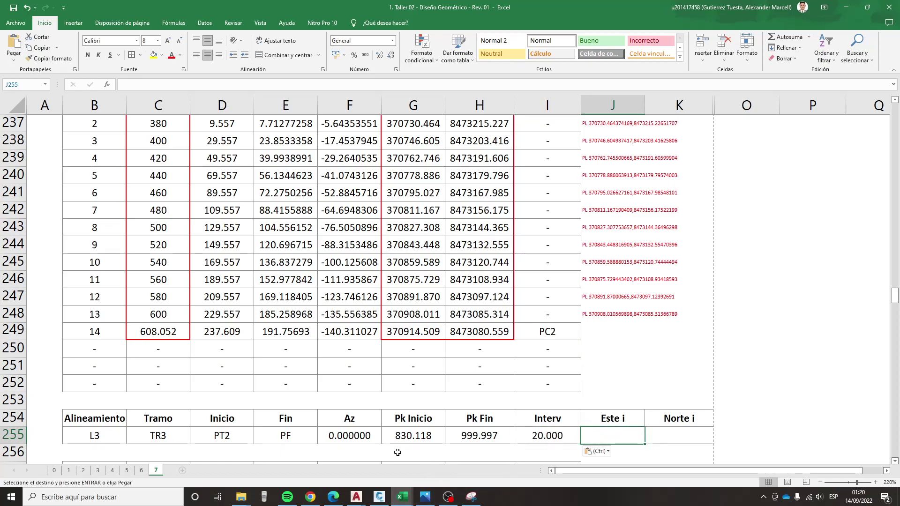
left_click_drag(222, 418, 221, 457)
left_click(625, 430)
type("+")
scroll(238, 403, "up", 4)
scroll(238, 403, "up", 8)
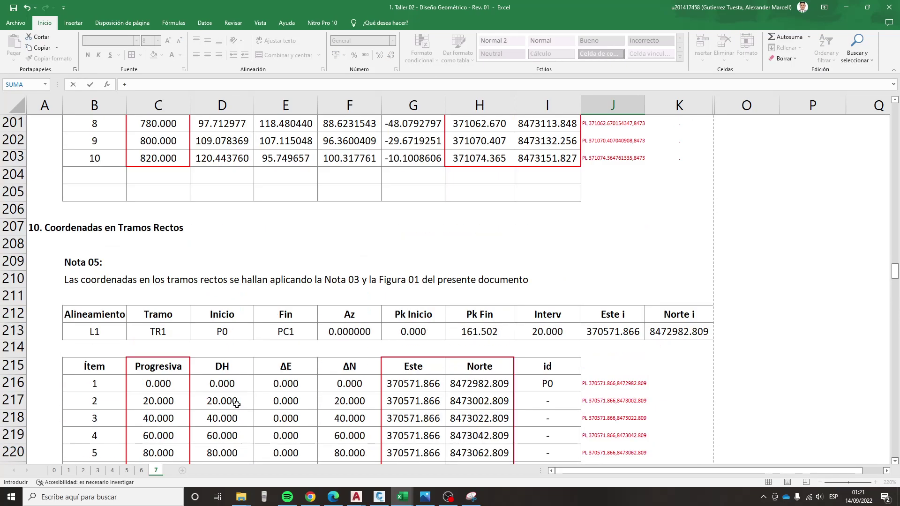
scroll(238, 403, "up", 8)
scroll(238, 403, "up", 11)
scroll(238, 403, "up", 9)
scroll(238, 403, "up", 7)
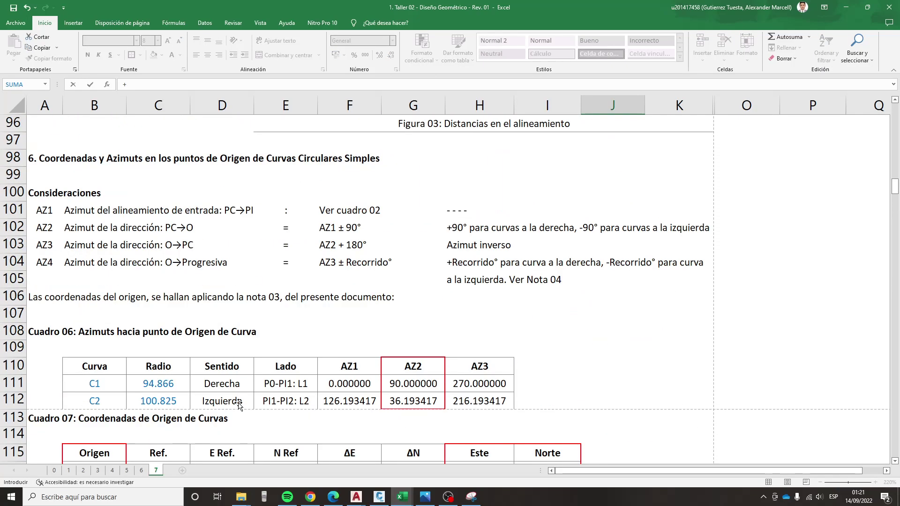
scroll(238, 403, "up", 7)
scroll(238, 401, "up", 1)
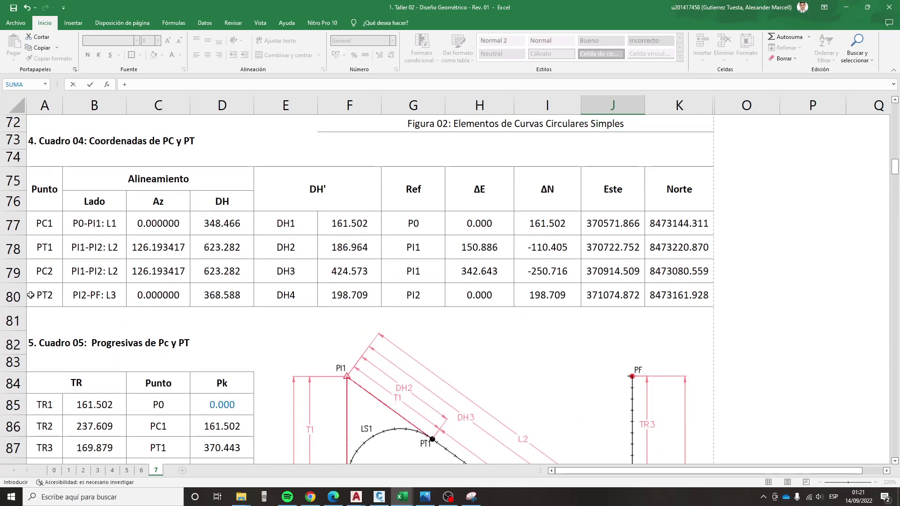
left_click(30, 295)
key("Right")
key("Right")
key("Right")
key("Right")
key("Right")
key("Right")
key("Right")
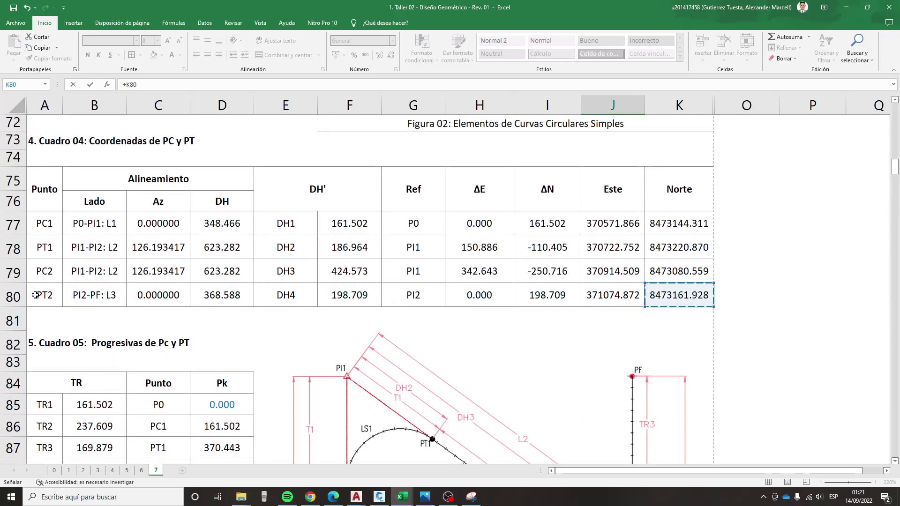
key("Left")
key("Return")
key("Up")
key("ctrl+c")
key("Right")
key("ctrl+v")
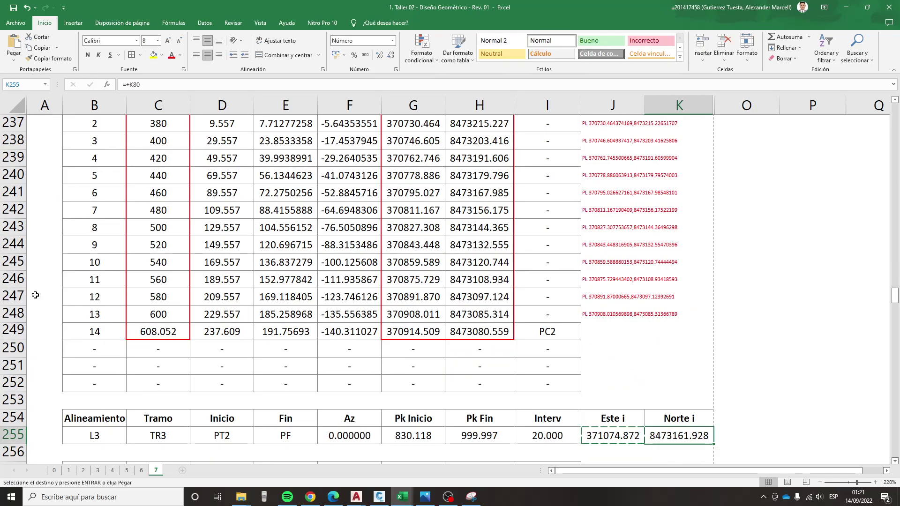
scroll(35, 295, "down", 3)
key("Escape")
- Start the Progresiva column with 830.118 from G255, then 840, then +C259+20
left_click(165, 332)
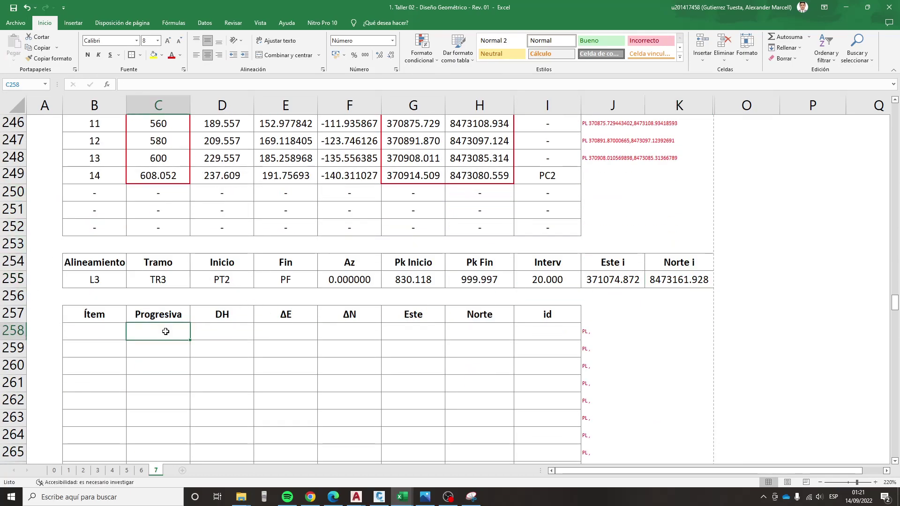
type("+")
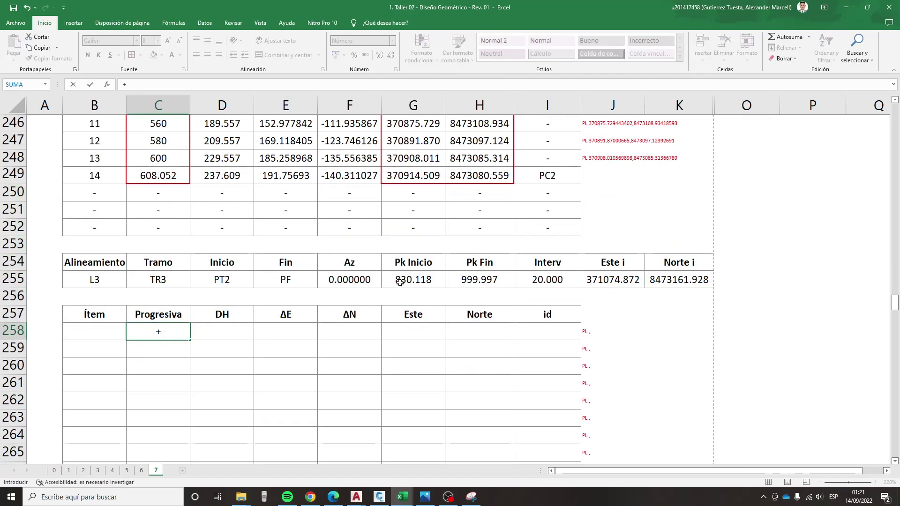
left_click(399, 282)
key("Return")
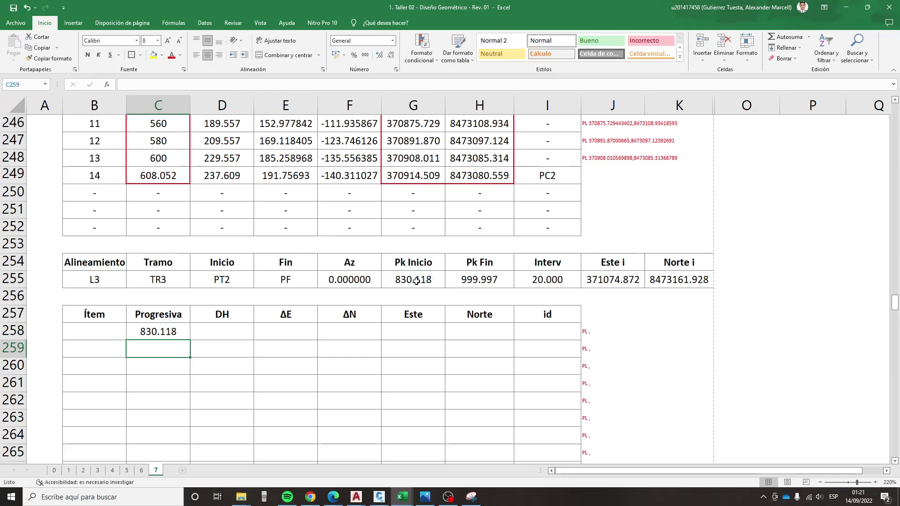
type("840")
key("Return")
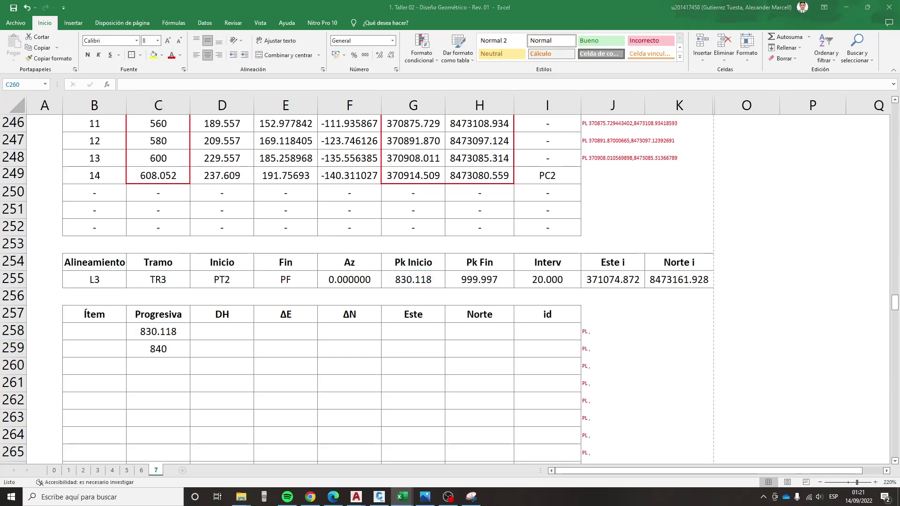
type("+")
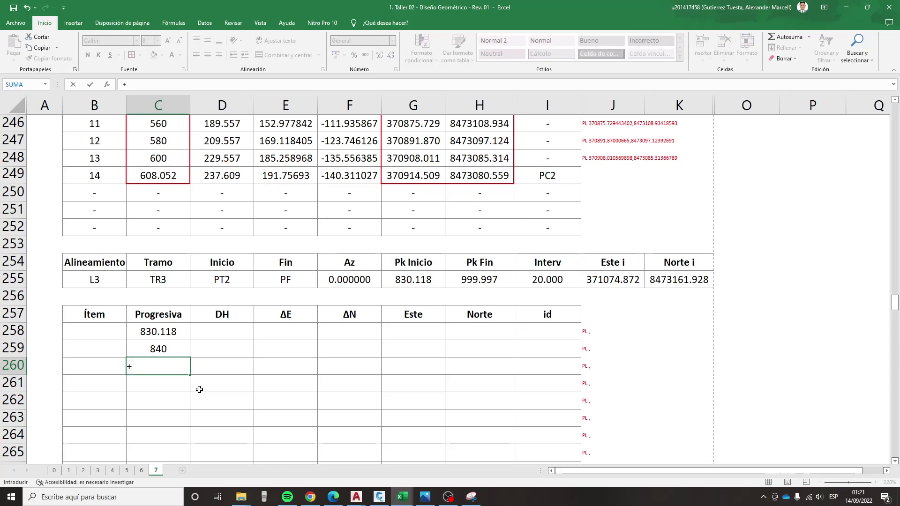
type("C259+20")
key("Return")
- Extend the +20 stations to 980 and end the column at Pk Fin 999.997
scroll(200, 389, "down", 1)
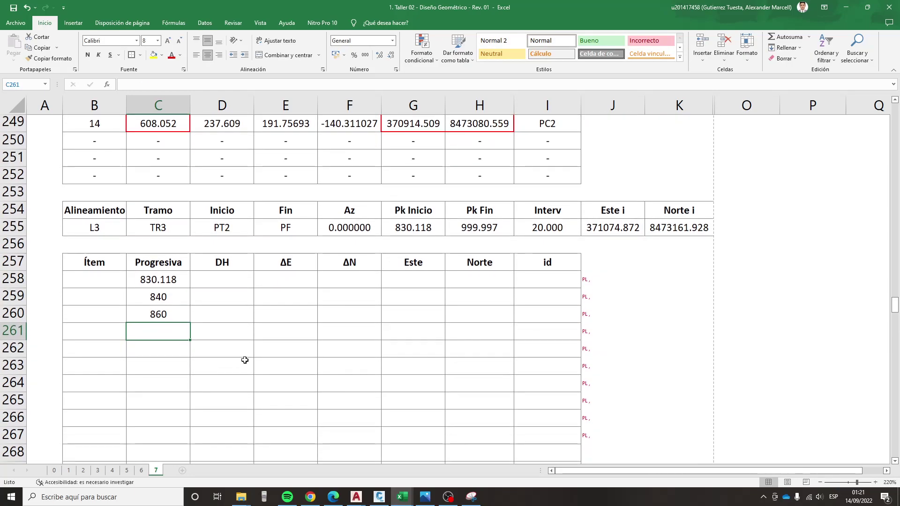
left_click(469, 227)
scroll(261, 297, "down", 1)
left_click(170, 265)
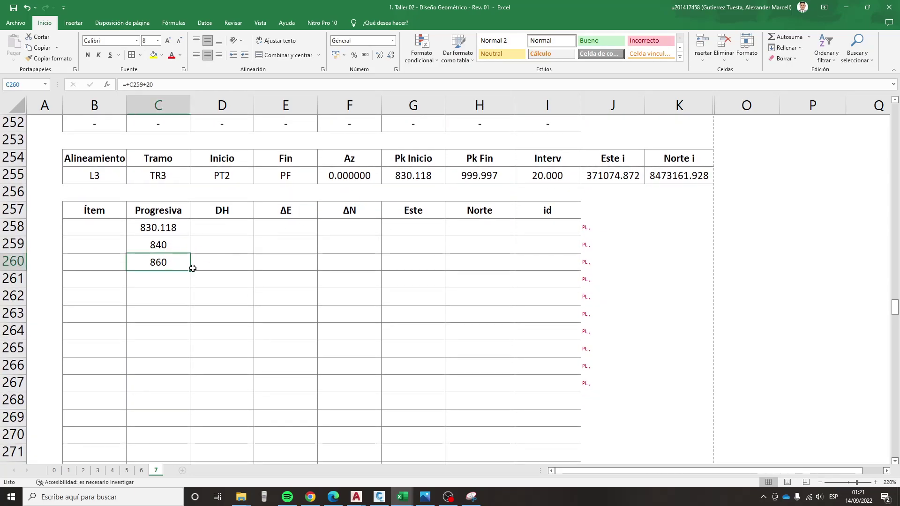
mouse_move(192, 271)
left_mouse_down()
mouse_move(192, 254)
mouse_move(172, 281)
left_mouse_up()
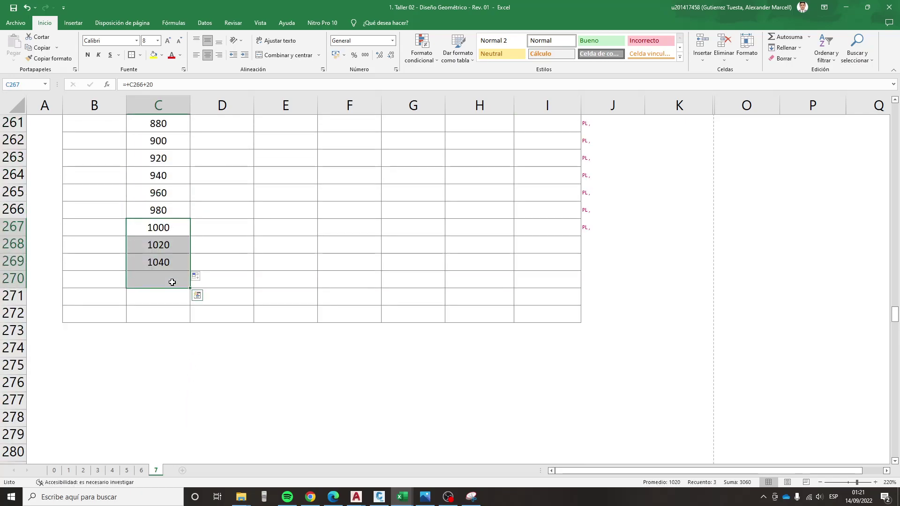
key("Delete")
type("+")
scroll(293, 241, "up", 3)
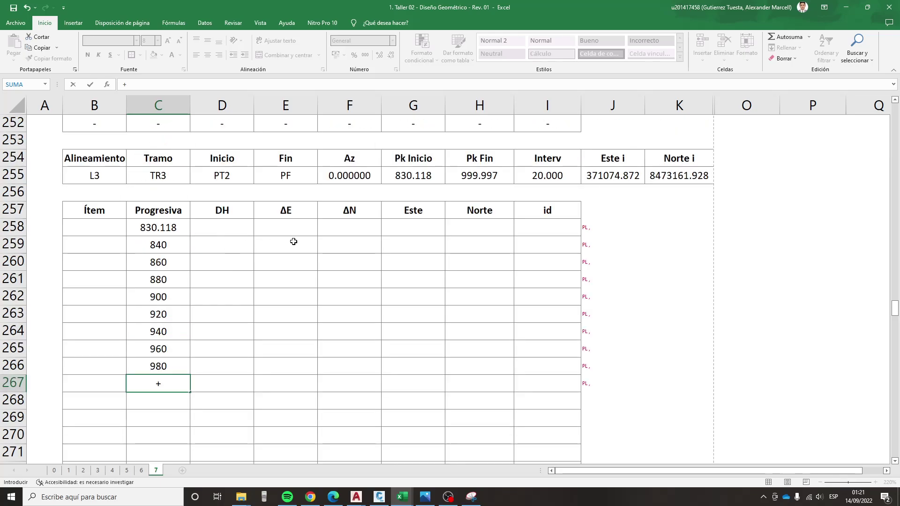
left_click(456, 181)
key("Return")
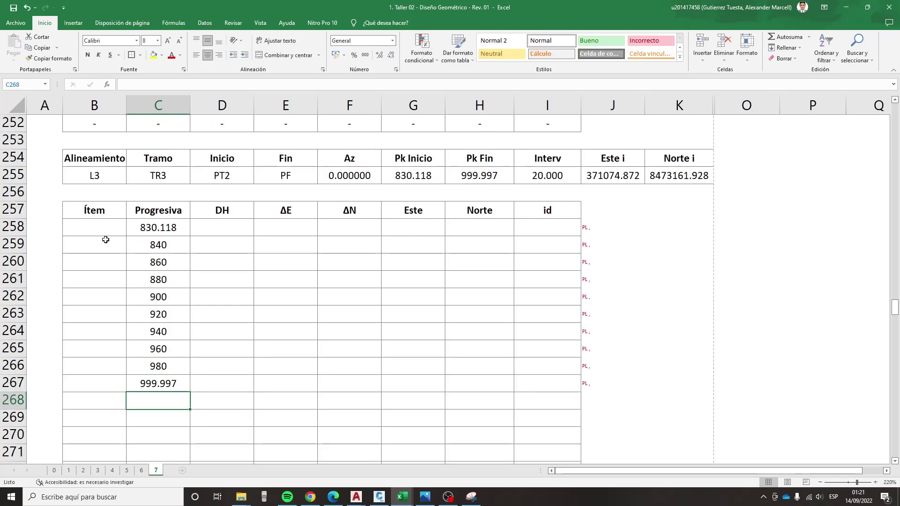
- Number the items 1 to 10 in column B
left_click(101, 235)
type("1")
key("Return")
type("2")
key("Return")
left_click_drag(96, 227, 127, 384)
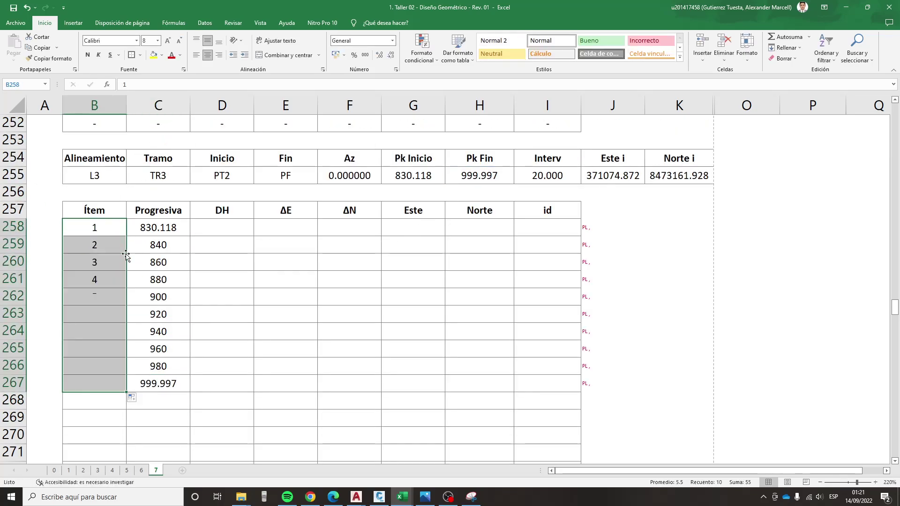
scroll(157, 305, "down", 2)
- Fill the unused rows 268 to 272 with '-' placeholders
left_click(116, 300)
type("-")
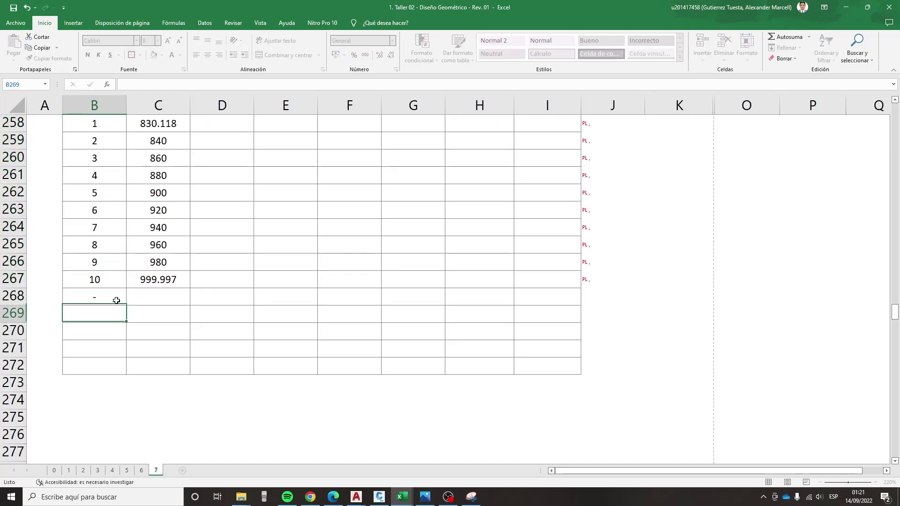
key("Return")
left_click(116, 300)
key("ctrl+c")
mouse_move(116, 300)
left_mouse_down()
mouse_move(589, 363)
mouse_move(528, 354)
left_mouse_up()
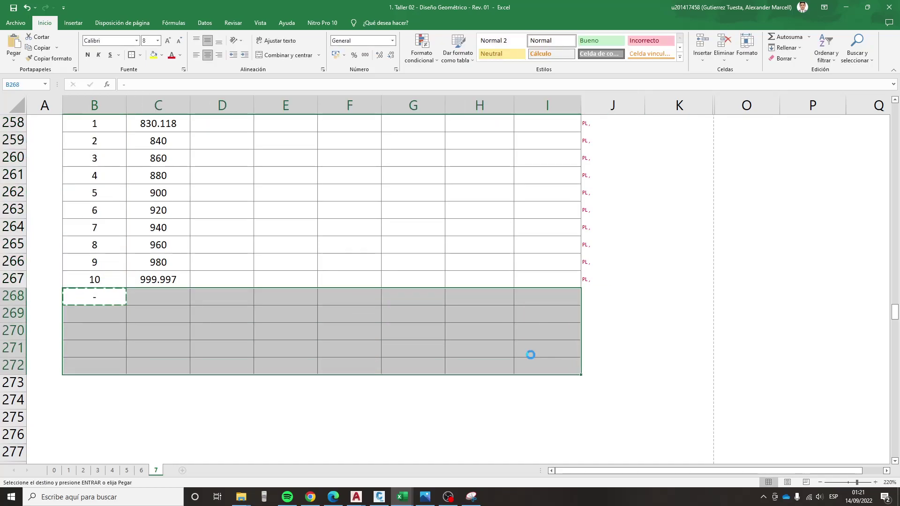
key("ctrl+v")
scroll(346, 297, "up", 2)
left_click(267, 291)
key("Escape")
left_click(228, 219)
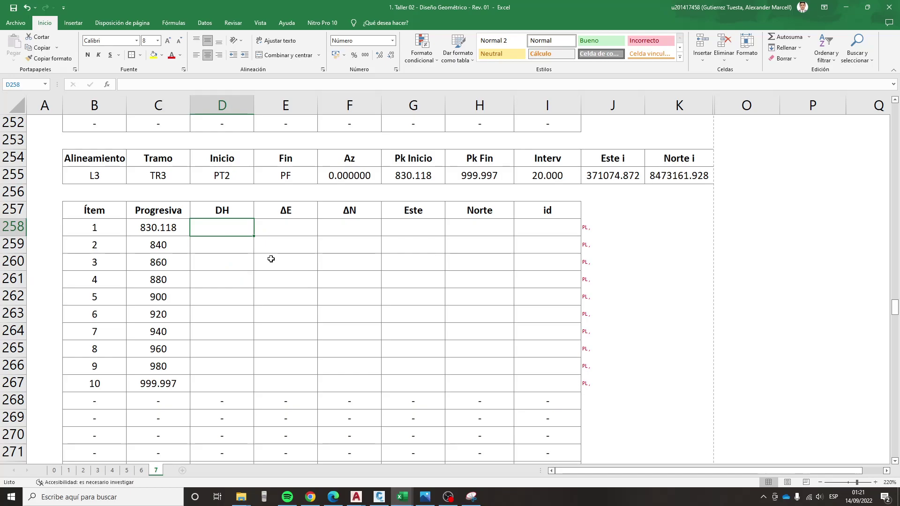
- Compute DH as =C258-$C$258 and fill it down for all ten stations
type("+")
key("Left")
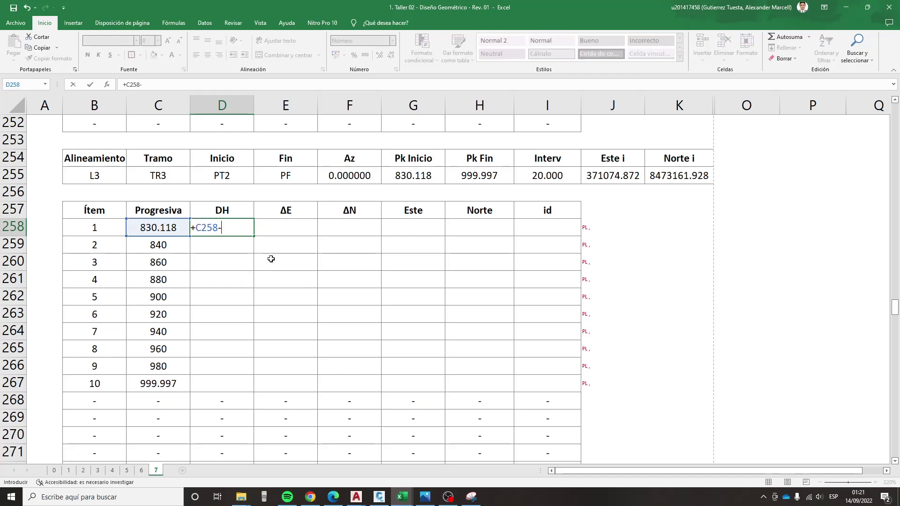
key("Left")
key("F4")
key("Return")
left_click(237, 229)
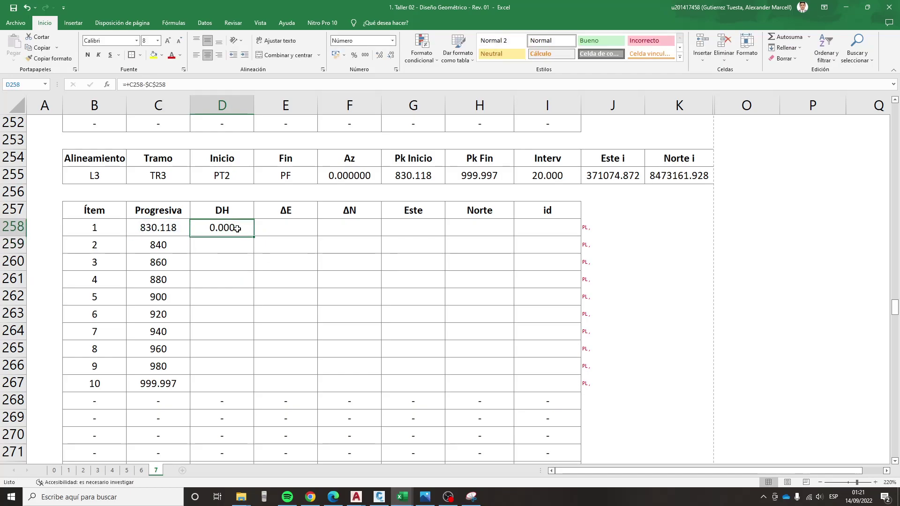
double_click(256, 236)
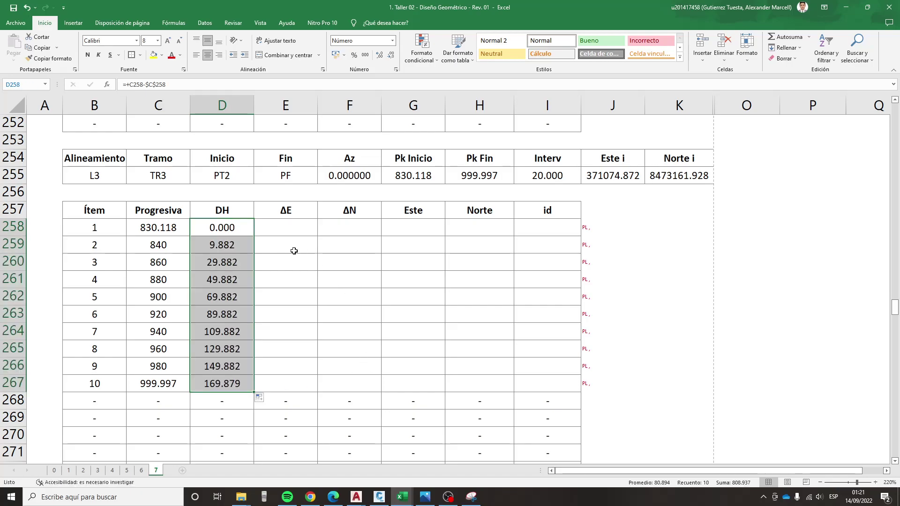
- Enter the ΔE formula =D258*SENO(RADIANES($F$255)) using the azimuth
key("Right")
type("+")
key("Left")
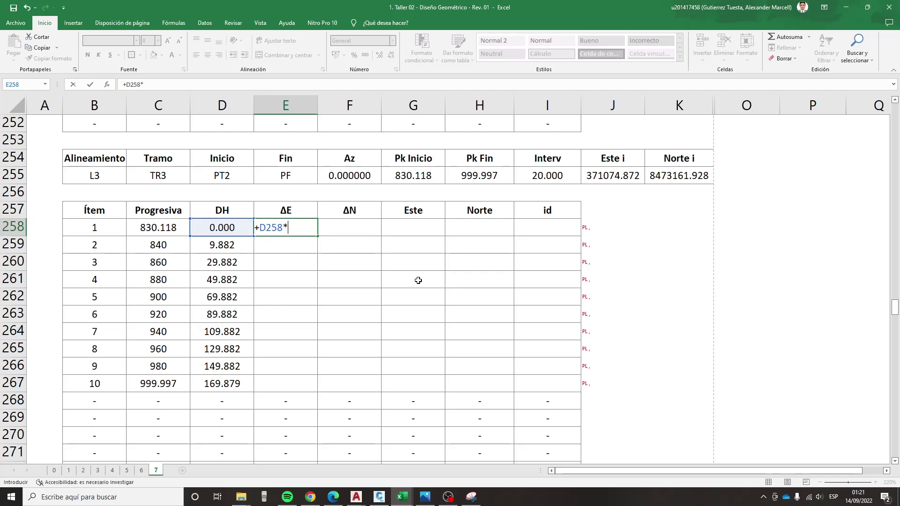
type("SENO(")
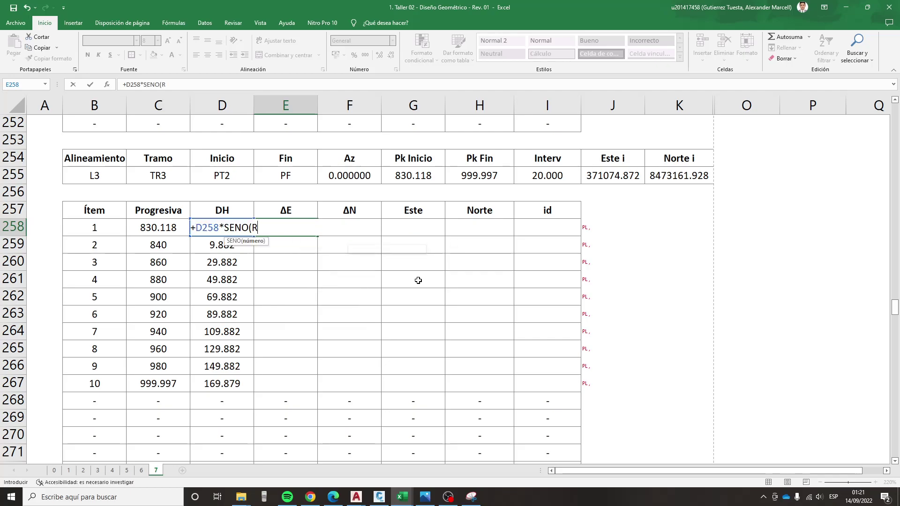
type("RADIANES(")
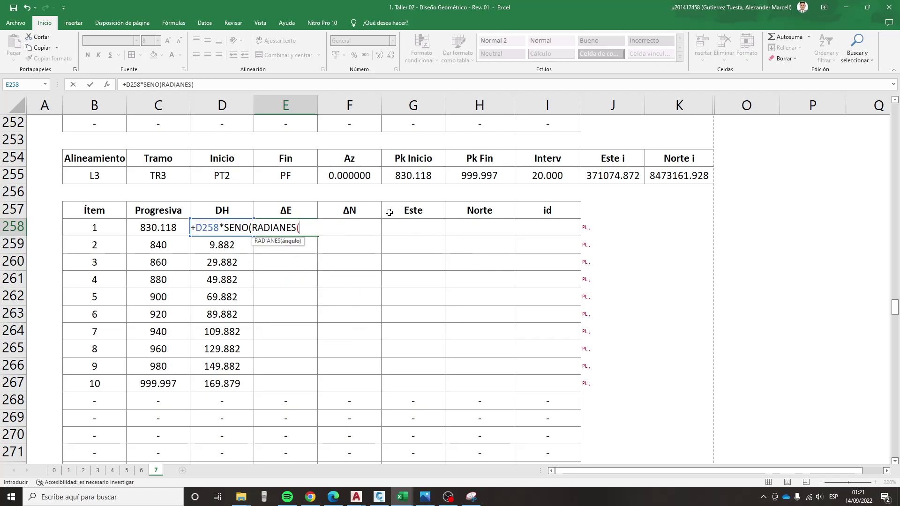
left_click(360, 177)
key("Return")
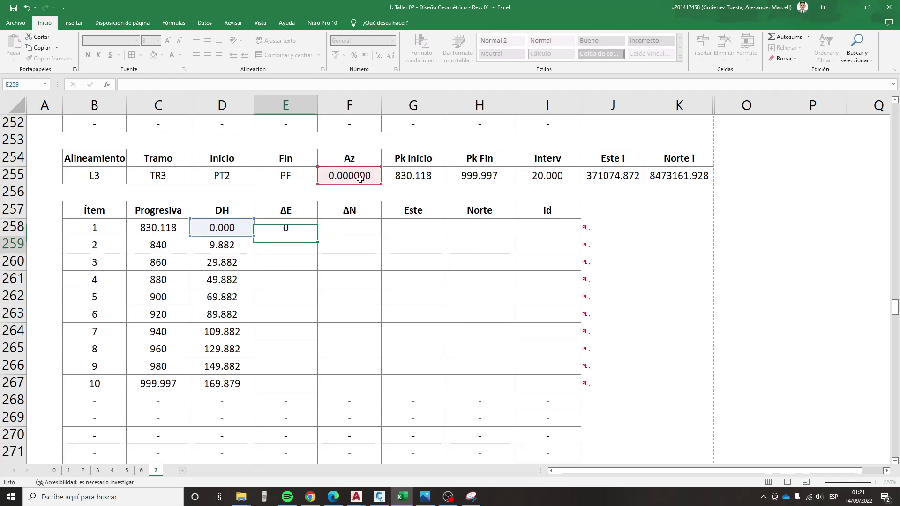
key("Up")
- Enter ΔN as =D258*COS(RADIANES($F$255)) and fill ΔE and ΔN to row 267
key("Right")
type("+")
key("Left")
key("Left")
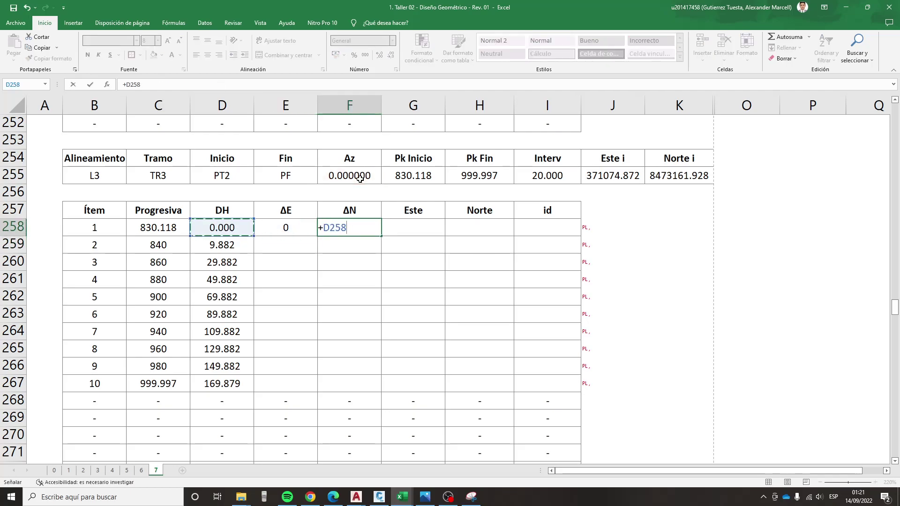
type("COS(RA")
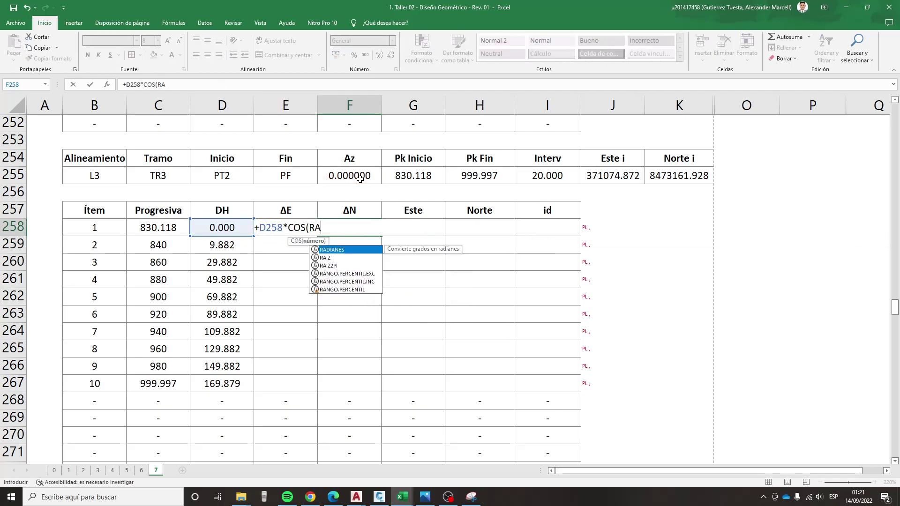
type("DIANES(")
left_click(360, 177)
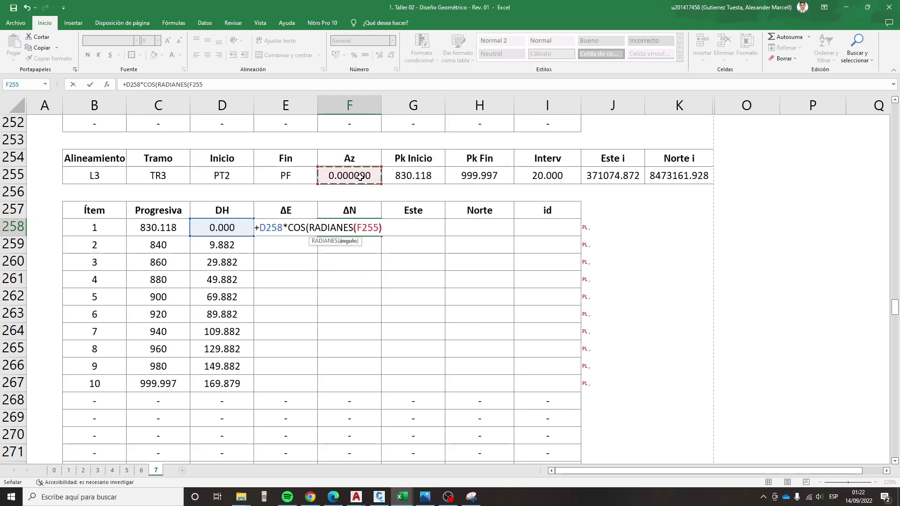
type("))")
left_click(377, 229)
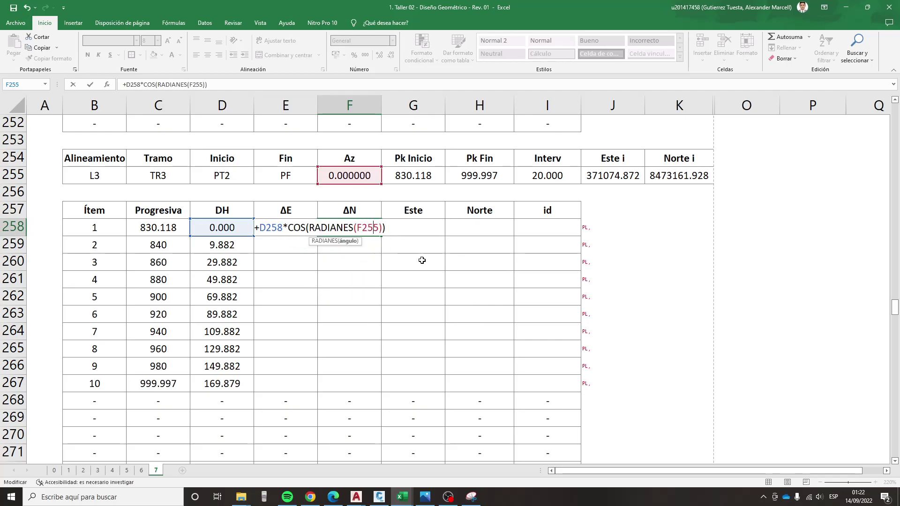
key("Return")
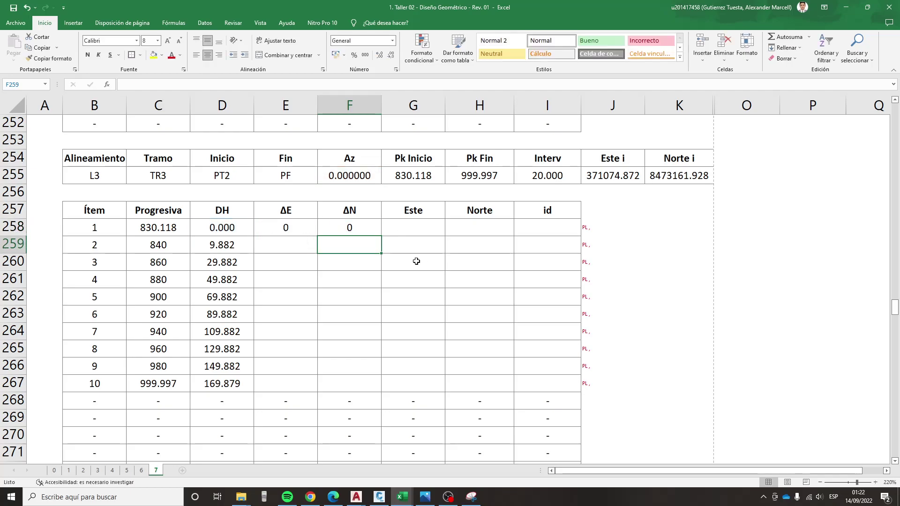
mouse_move(296, 229)
left_mouse_down()
mouse_move(382, 234)
mouse_move(377, 389)
left_mouse_up()
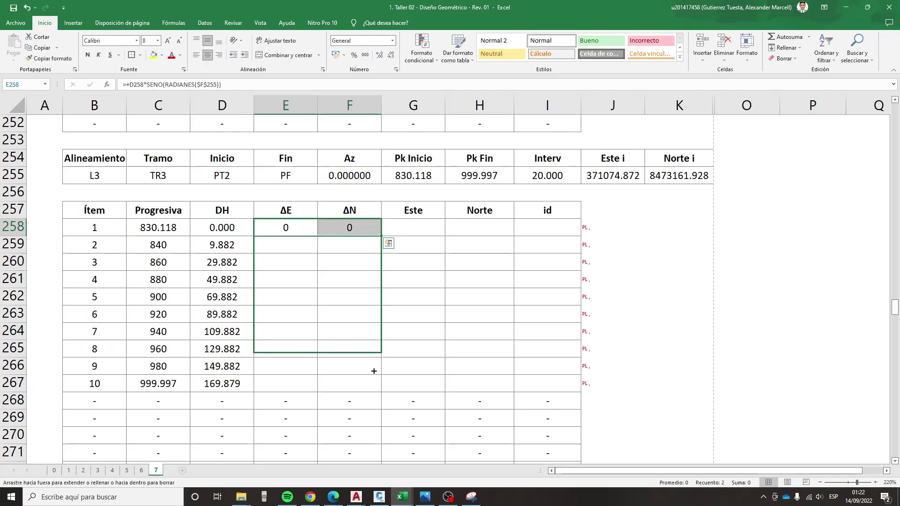
left_click(415, 230)
- Enter Este =$J$255+E258 and Norte =$K$255+F258 in G258:H258 and fill them down to row 267
type("+")
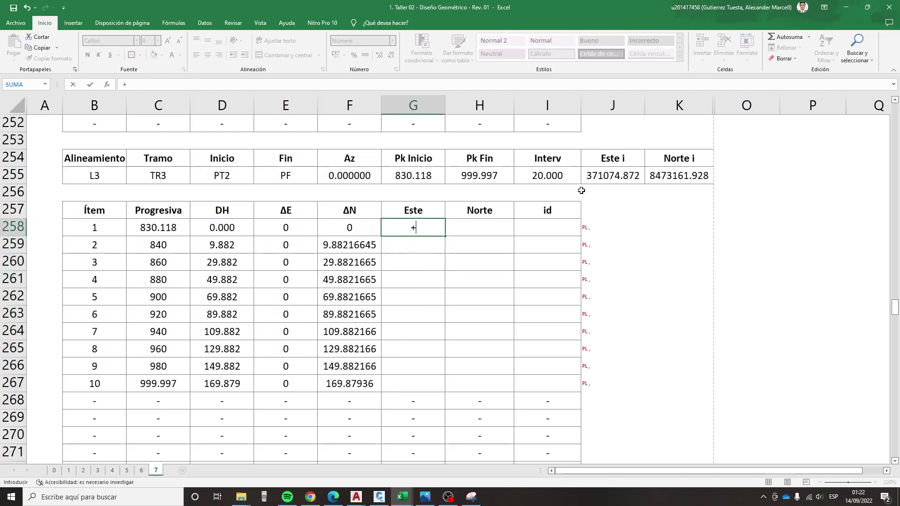
left_click(613, 175)
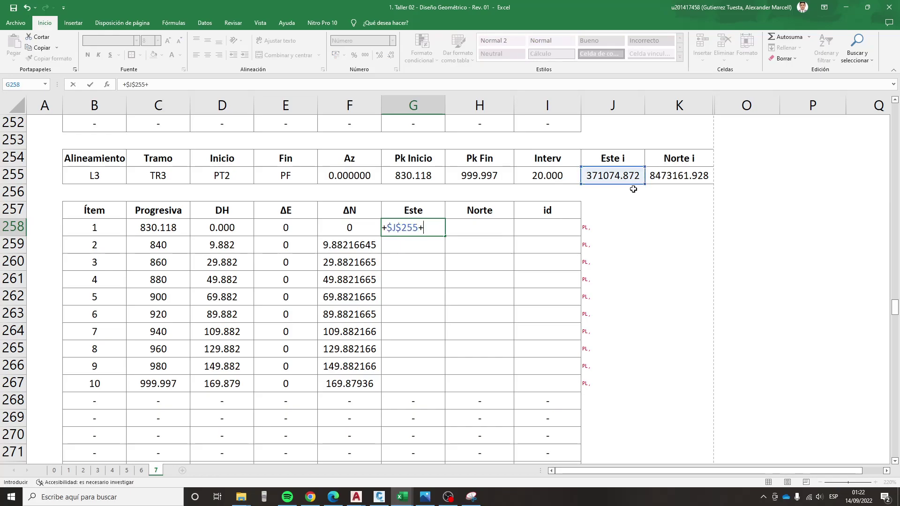
key("Left")
key("Left")
key("Return")
key("Up")
key("Right")
type("+")
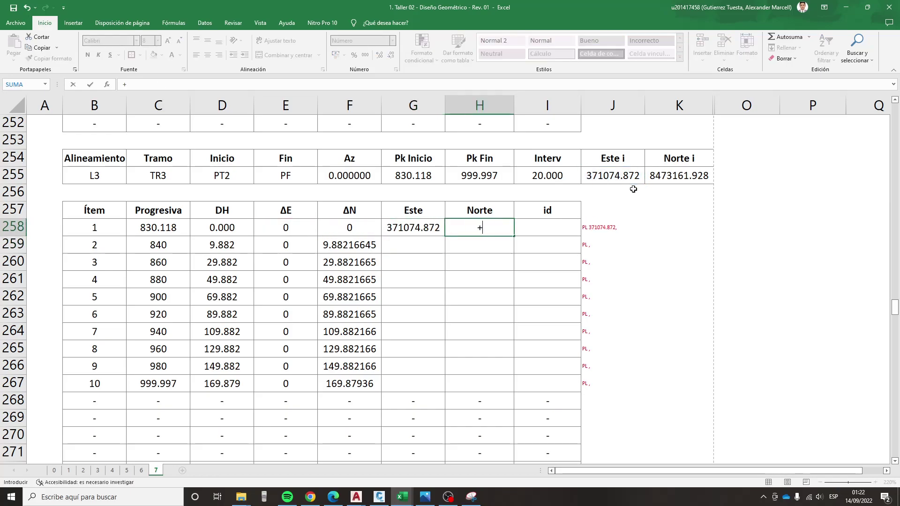
left_click(660, 175)
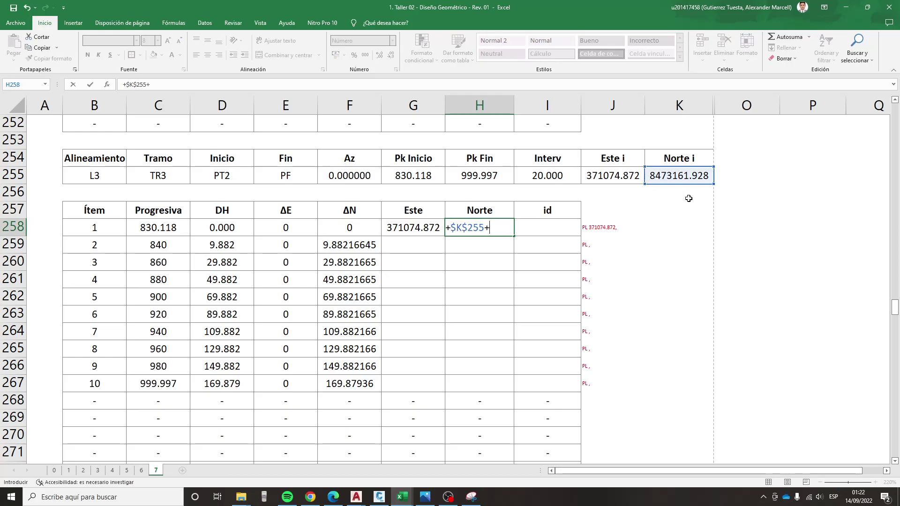
key("Left")
key("Left")
key("Return")
mouse_move(412, 227)
left_mouse_down()
mouse_move(473, 228)
mouse_move(513, 391)
left_mouse_up()
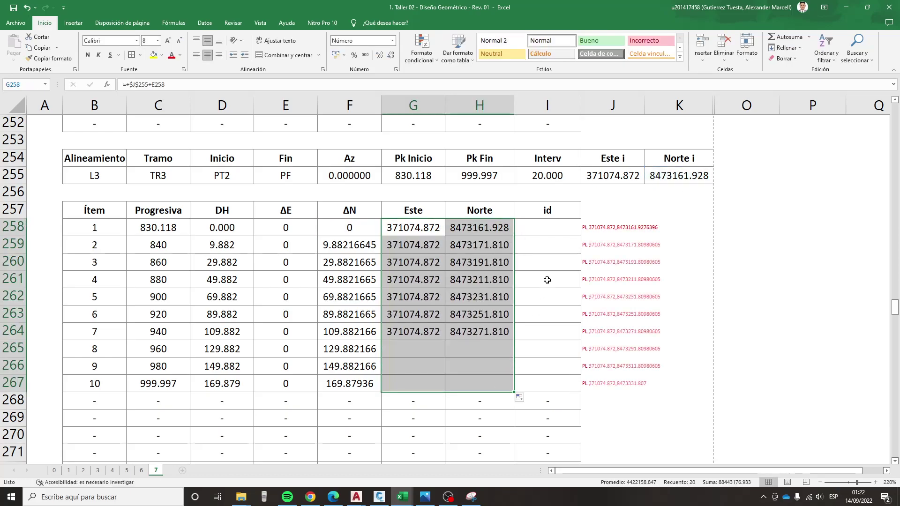
left_click(549, 233)
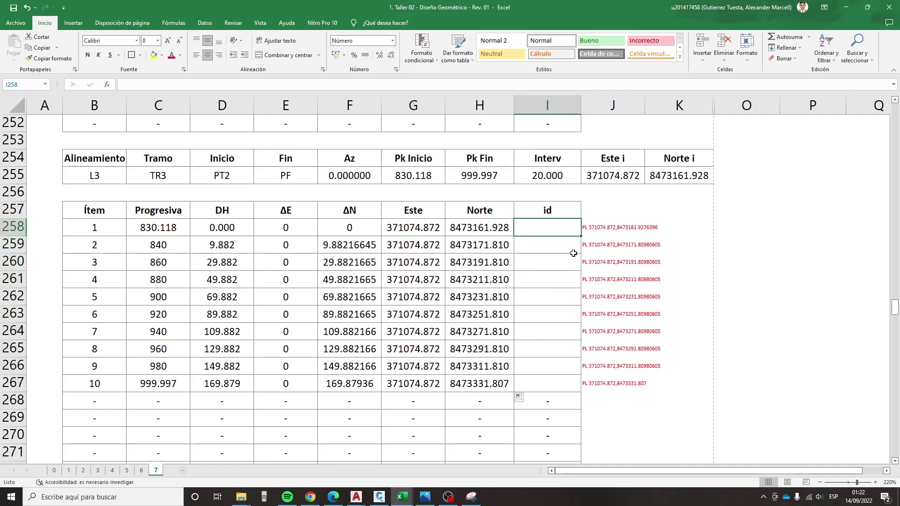
- Set the first id cell to =D255 (PT2) and the last, I267, to =E255 (PF)
type("+")
left_click(243, 176)
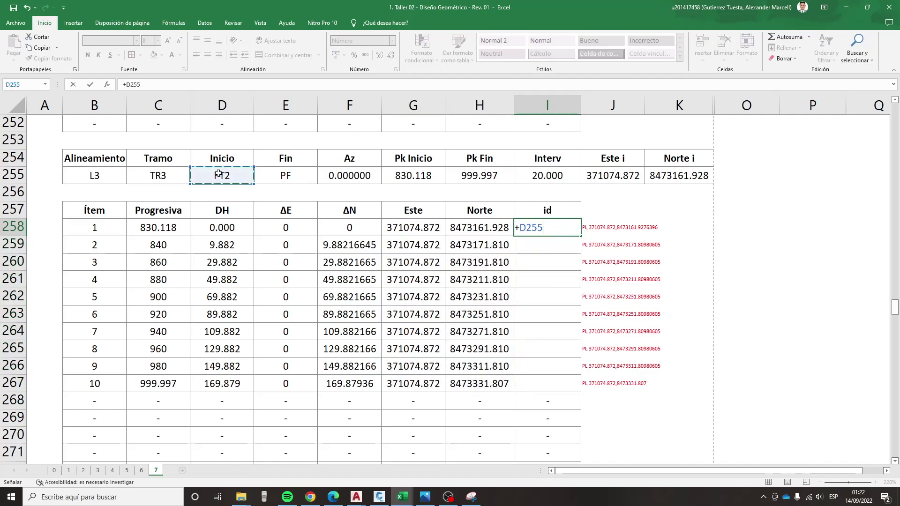
key("Return")
left_click(541, 380)
type("+")
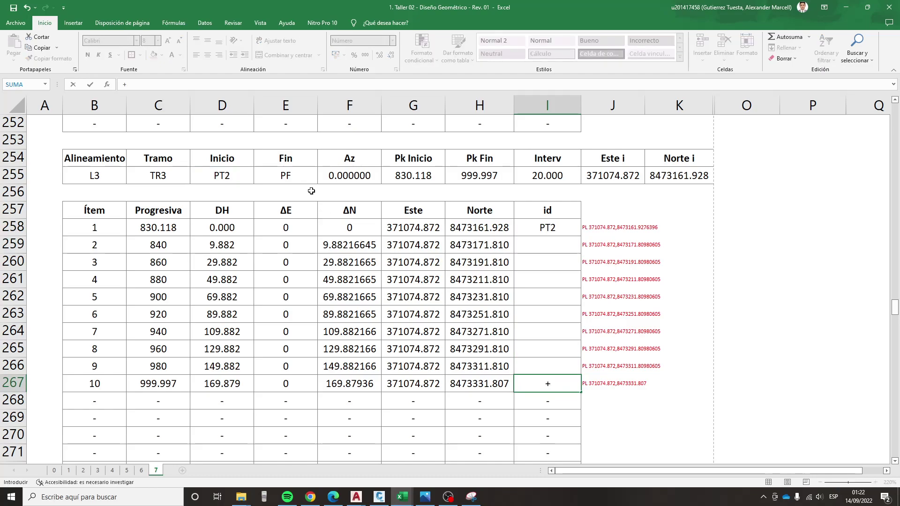
left_click(288, 174)
key("Return")
- Fill the intermediate id cells I259:I266 with a '-' placeholder
left_click(547, 246)
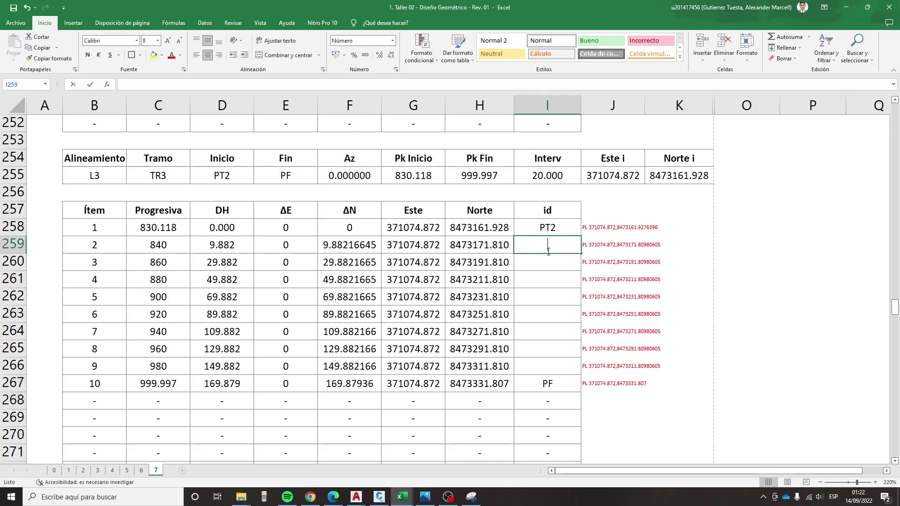
type("-")
key("ctrl+Return")
key("ctrl+c")
key("shift+Down")
key("shift+Down")
key("shift+Down")
key("shift+Down")
key("shift+Down")
key("shift+Down")
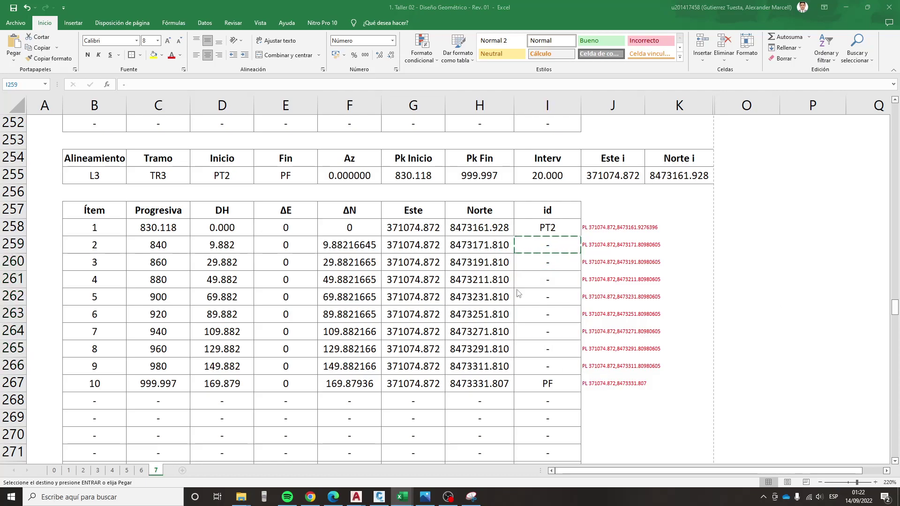
key("Escape")
left_click(475, 347)
- Unhide the hidden columns L, M and N by selecting K:O and choosing Mostrar
scroll(476, 343, "up", 8)
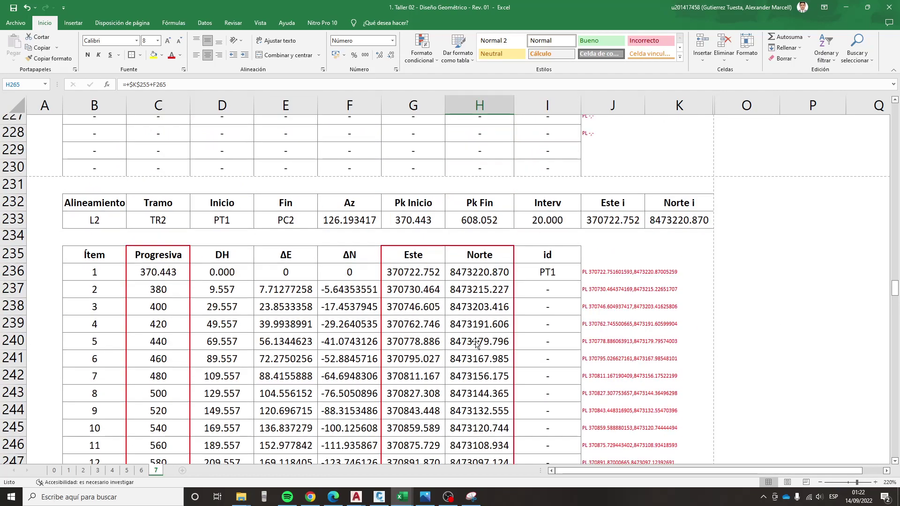
scroll(476, 343, "up", 10)
scroll(476, 343, "down", 2, "ctrl")
scroll(450, 339, "down", 9)
scroll(428, 338, "down", 7)
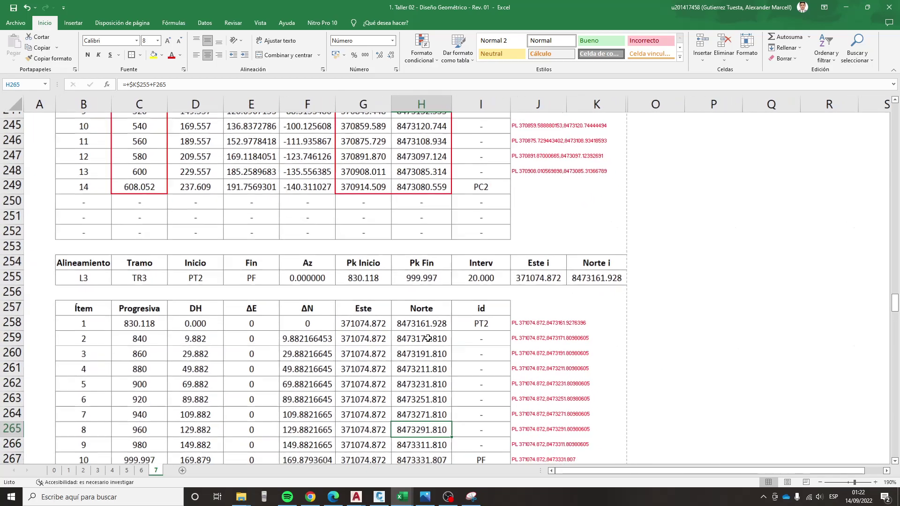
scroll(428, 338, "up", 11)
scroll(427, 338, "up", 10)
scroll(428, 337, "up", 10)
scroll(428, 338, "up", 8)
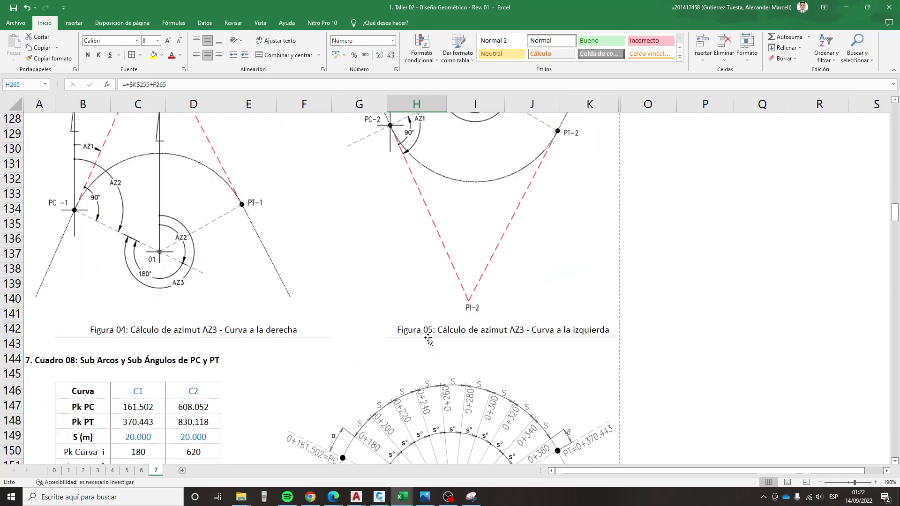
scroll(428, 339, "up", 11)
scroll(419, 338, "up", 8)
scroll(407, 335, "up", 5)
scroll(398, 334, "up", 3)
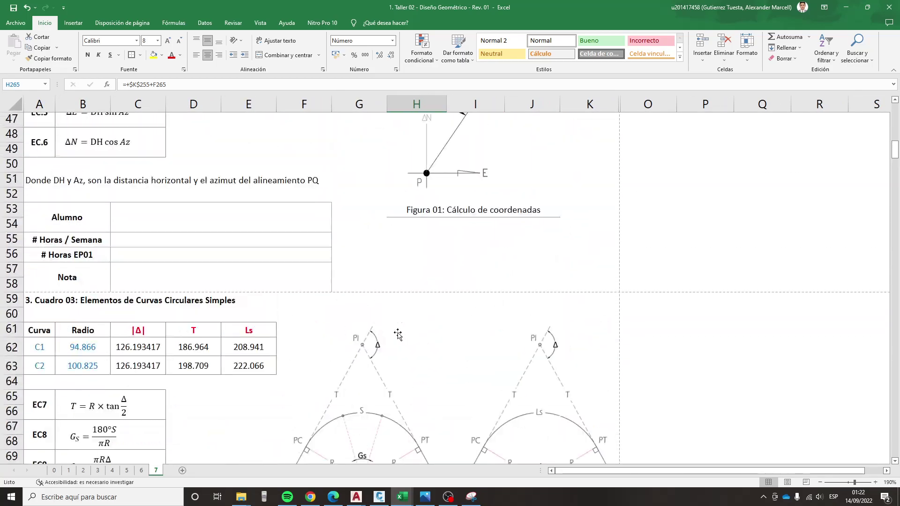
scroll(397, 334, "up", 3)
scroll(397, 334, "up", 1)
scroll(393, 333, "up", 4)
scroll(390, 333, "up", 6)
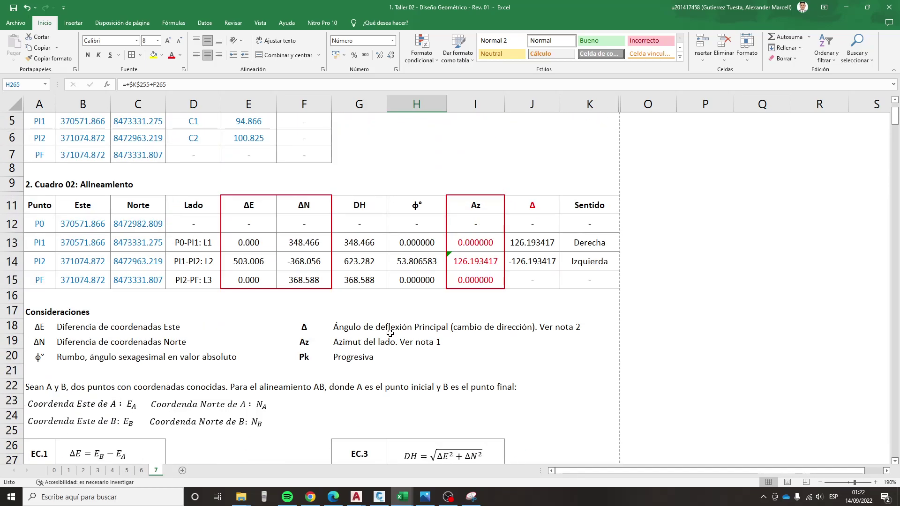
scroll(389, 333, "up", 2)
left_click_drag(648, 104, 589, 104)
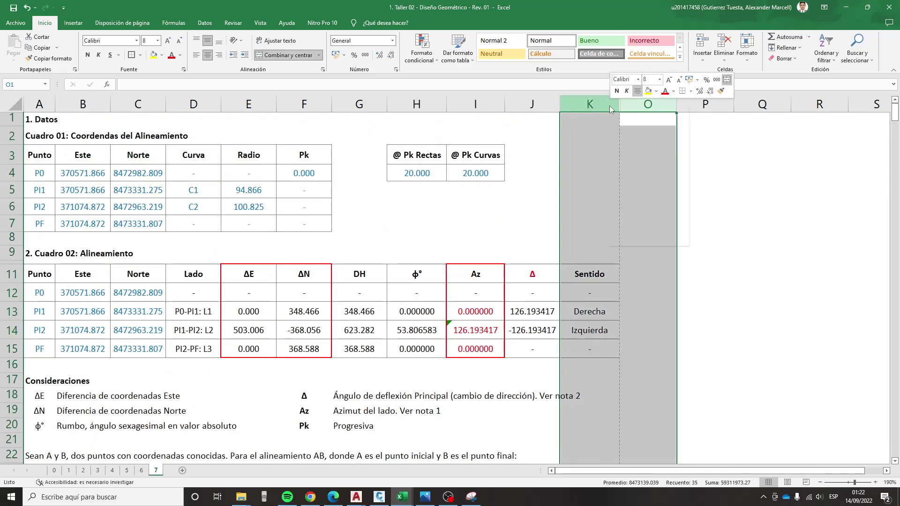
right_click(586, 104)
left_click(637, 238)
left_click(675, 263)
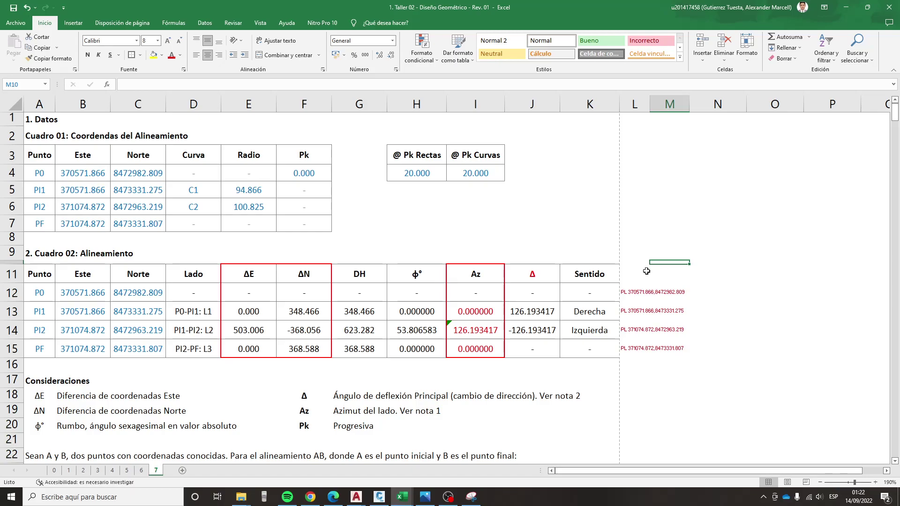
- Inspect the CONCAT formula in L12 that builds the PL command from Este and Norte
left_click(636, 291)
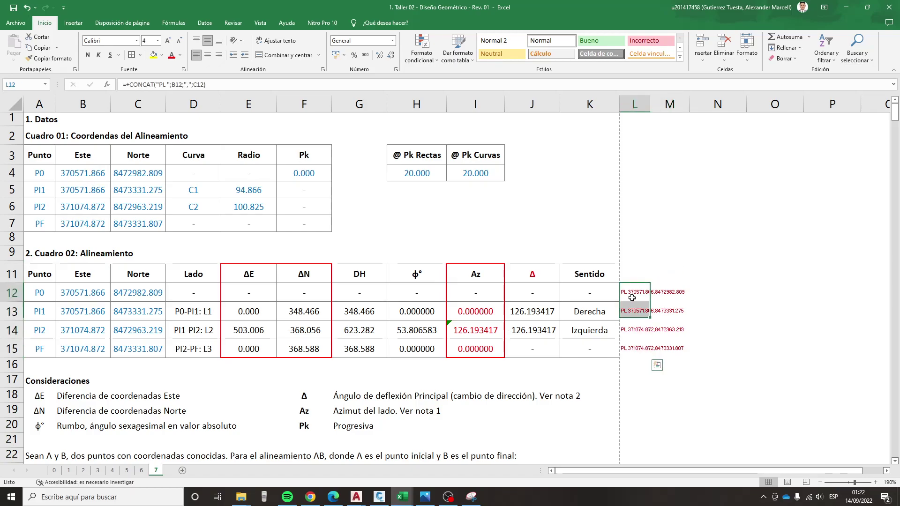
double_click(633, 300)
key("Escape")
double_click(633, 300)
left_click_drag(632, 304, 633, 346)
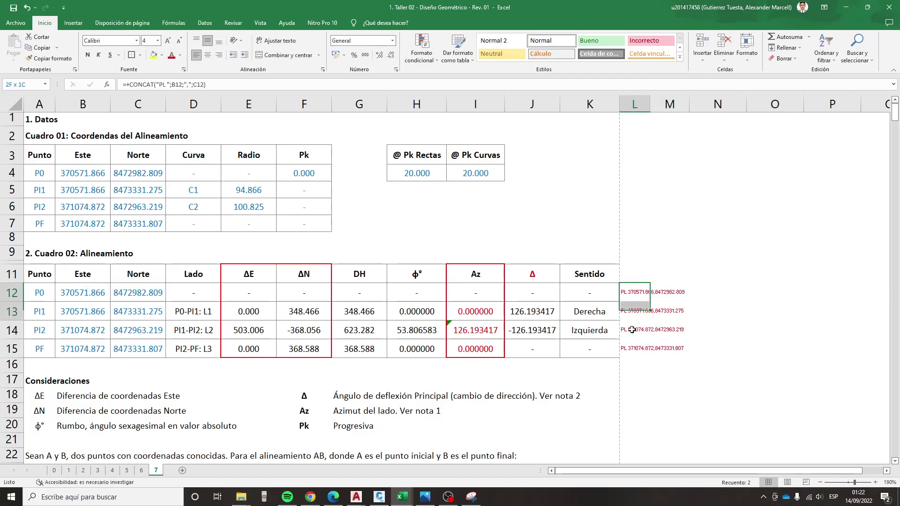
left_click(638, 293)
double_click(638, 293)
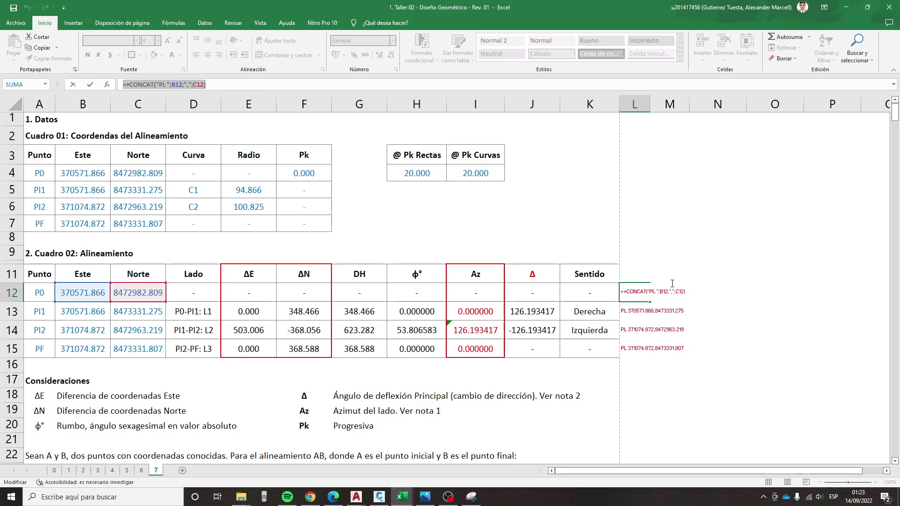
key("ctrl+Return")
- Copy the four PL command strings in L12:L15
scroll(645, 293, "up", 10, "ctrl")
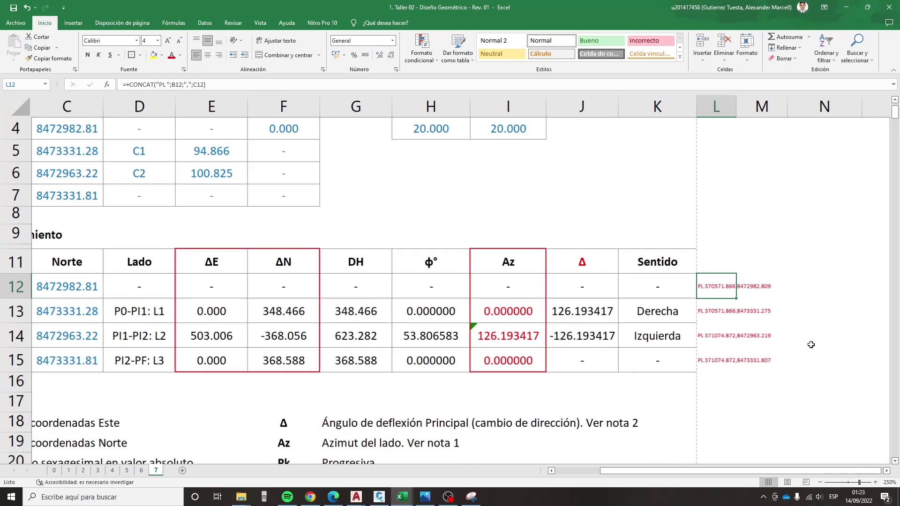
left_click_drag(727, 471, 751, 471)
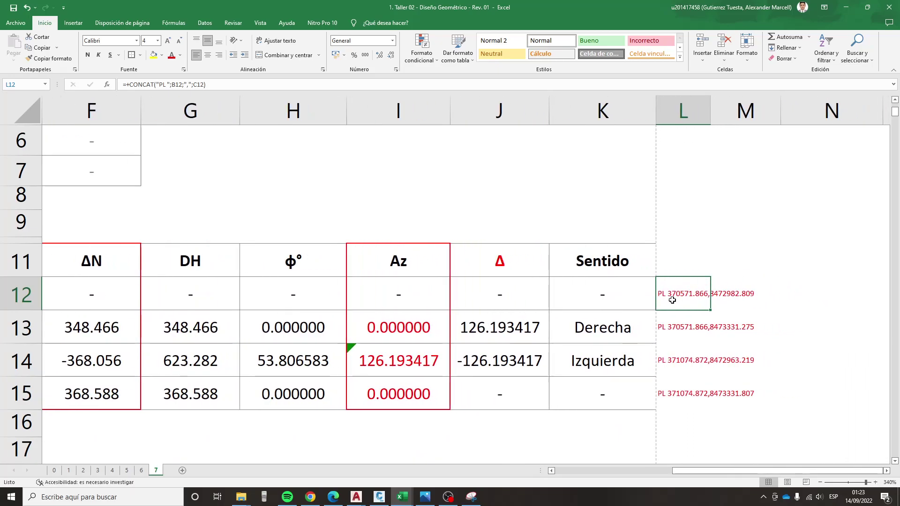
left_click(770, 324)
left_click_drag(682, 293, 666, 382)
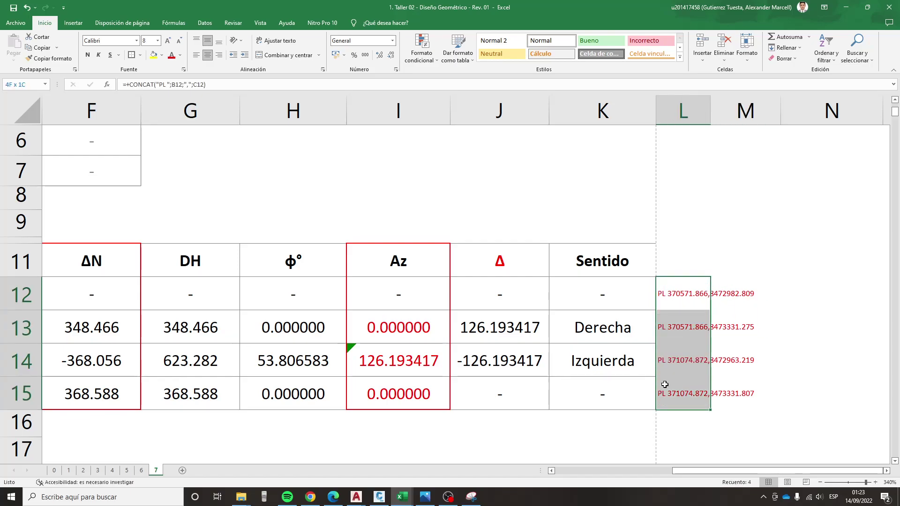
key("ctrl+c")
mouse_move(356, 497)
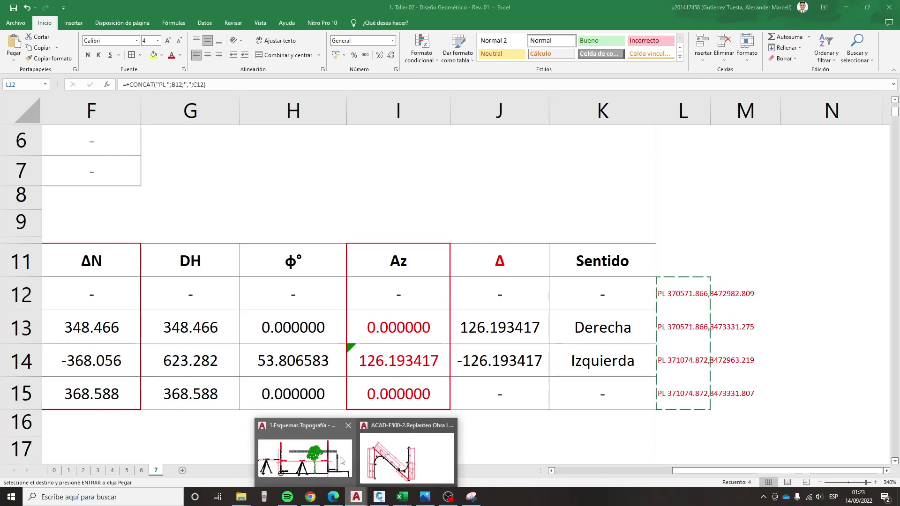
- Bring AutoCAD to the front, maximize its window and show the command line with Ctrl+9
left_click(343, 456)
key("alt+space")
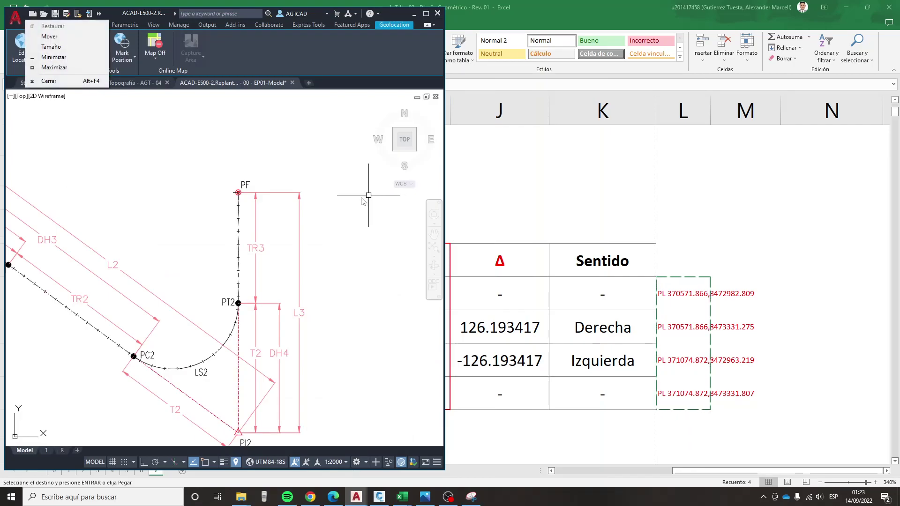
key("x")
scroll(254, 267, "down", 10)
scroll(254, 267, "up", 5)
scroll(317, 293, "up", 3)
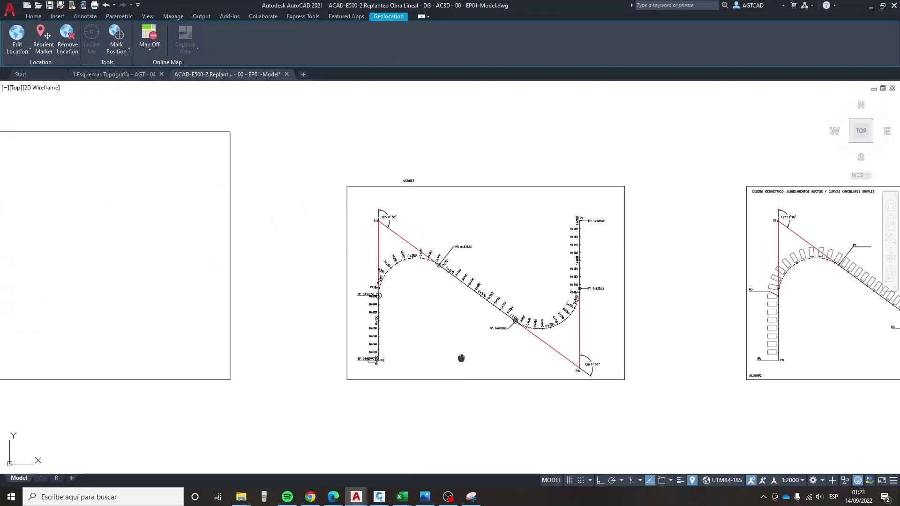
key("ctrl+9")
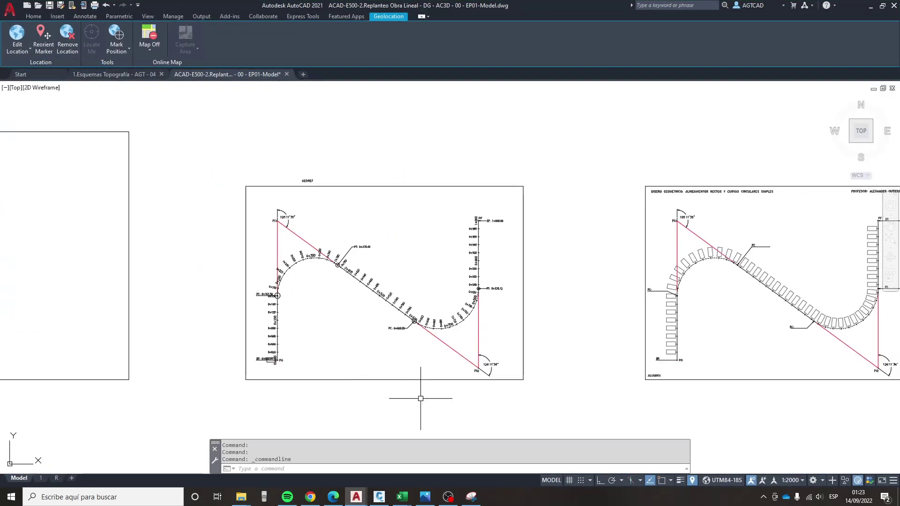
- Paste the PL commands to draw the tangent polyline, then erase it and redraw it
key("ctrl+v")
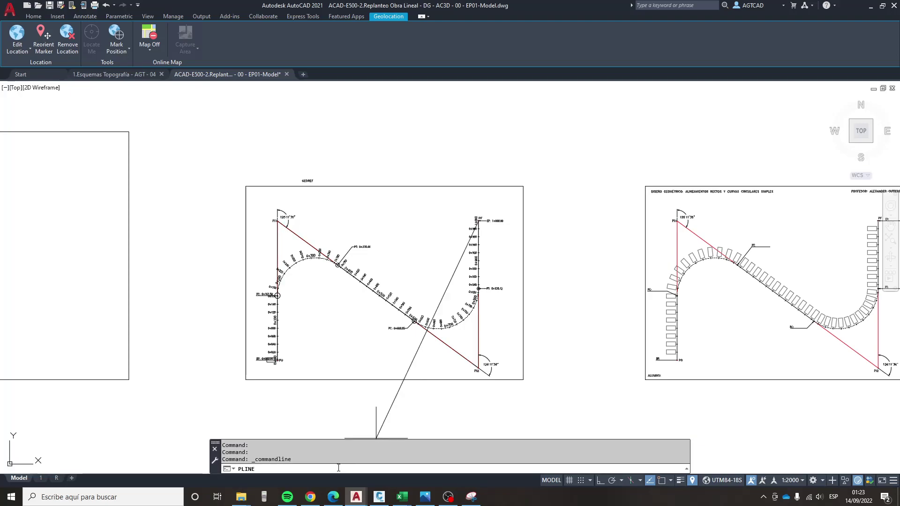
key("Escape")
left_click(392, 155)
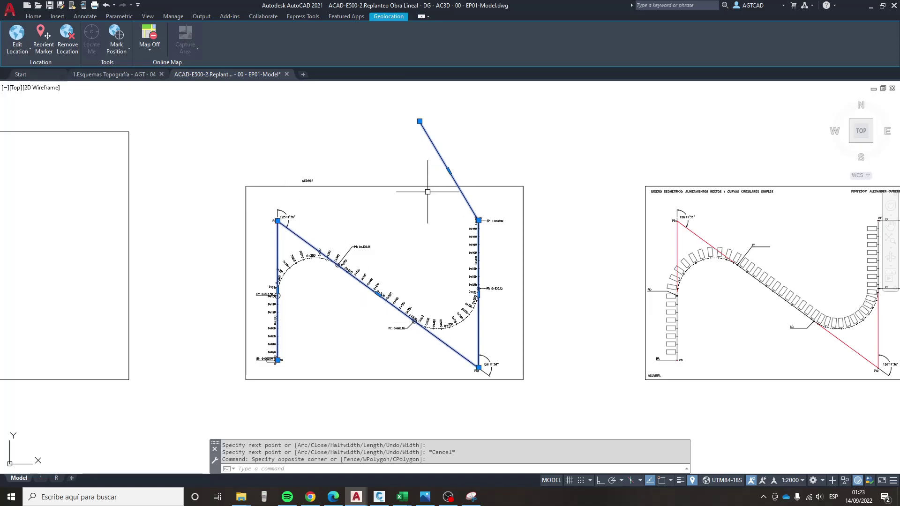
key("Delete")
key("ctrl+v")
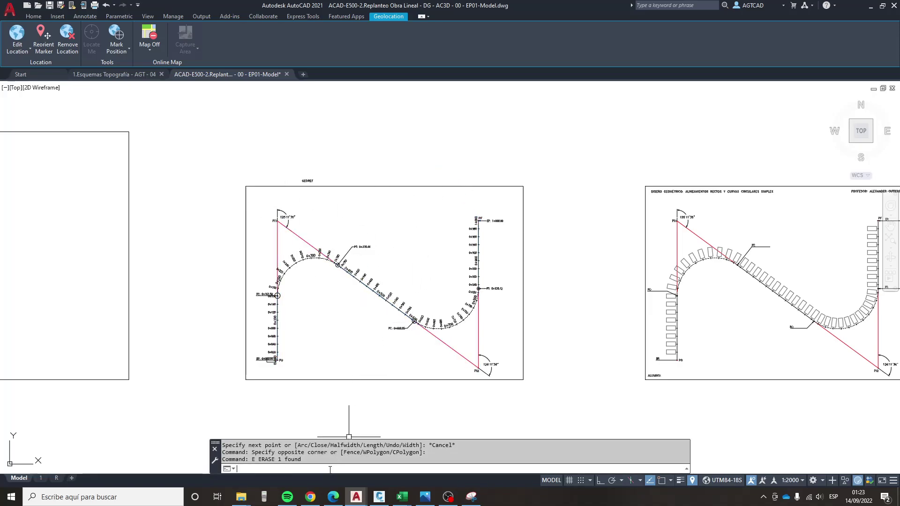
left_click(373, 119)
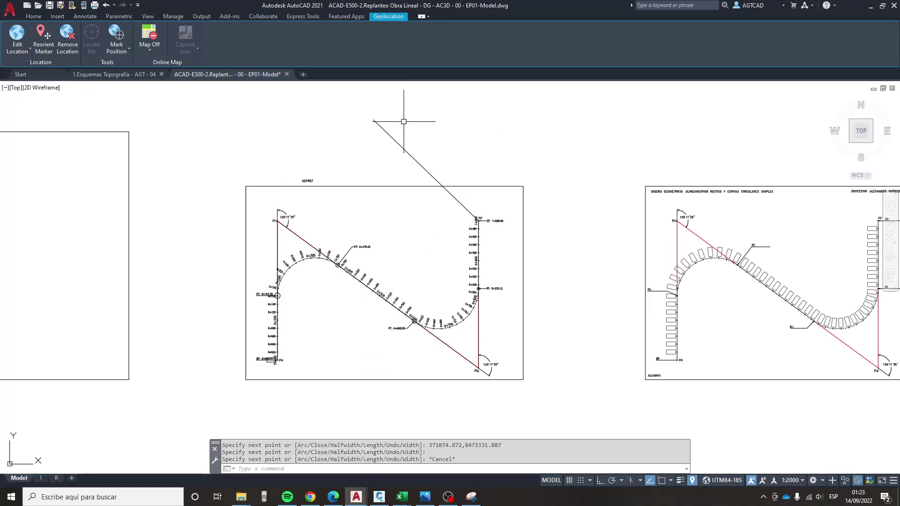
key("Escape")
left_click(359, 167)
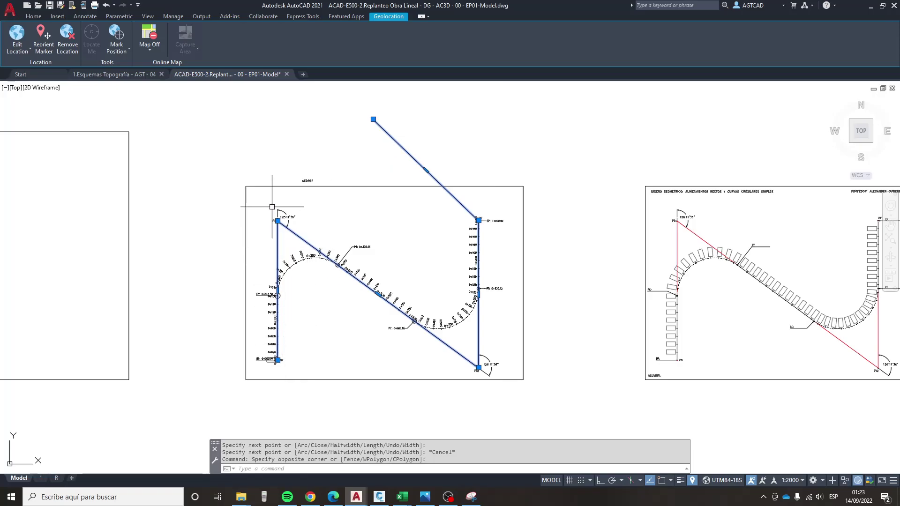
- Clear the polyline selection and return to the Excel workbook, cancelling the pending copy
left_click(379, 136)
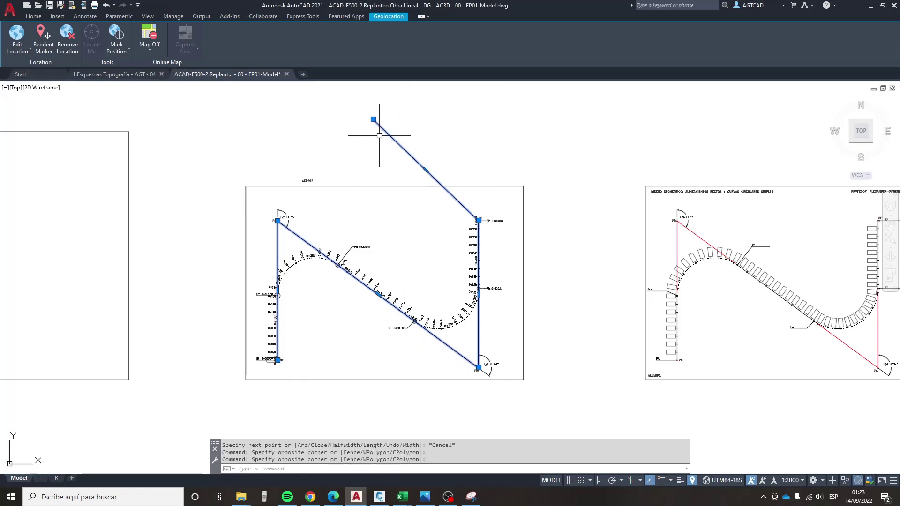
key("Escape")
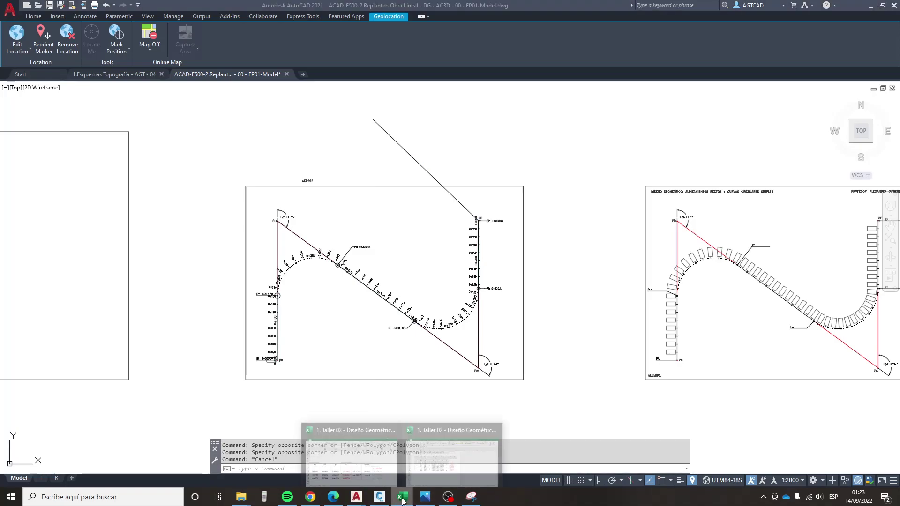
left_click(398, 429)
key("Escape")
- Scroll down to Cuadro 04 and select the PC1–PT2 PL command strings in L77:L80
scroll(411, 315, "down", 3, "ctrl")
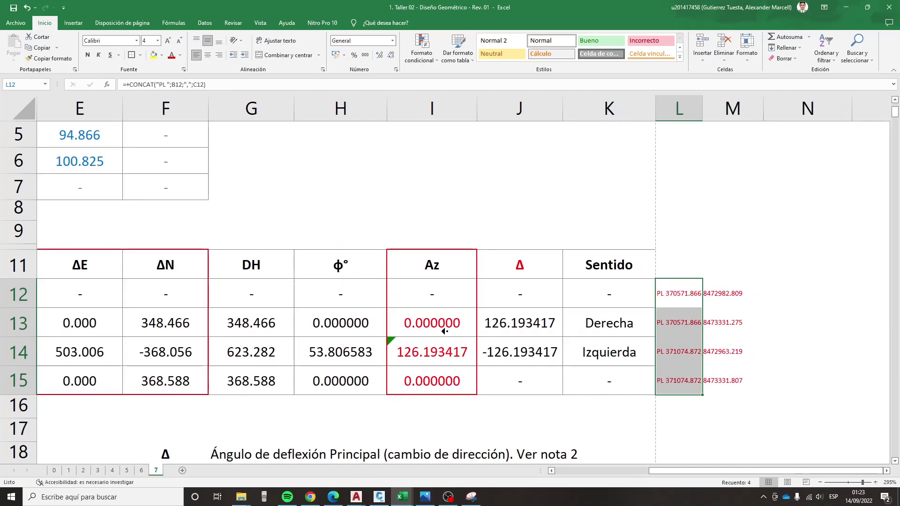
scroll(444, 325, "left", 4)
scroll(387, 314, "down", 3, "ctrl")
scroll(398, 290, "down", 3, "ctrl")
scroll(431, 263, "down", 4)
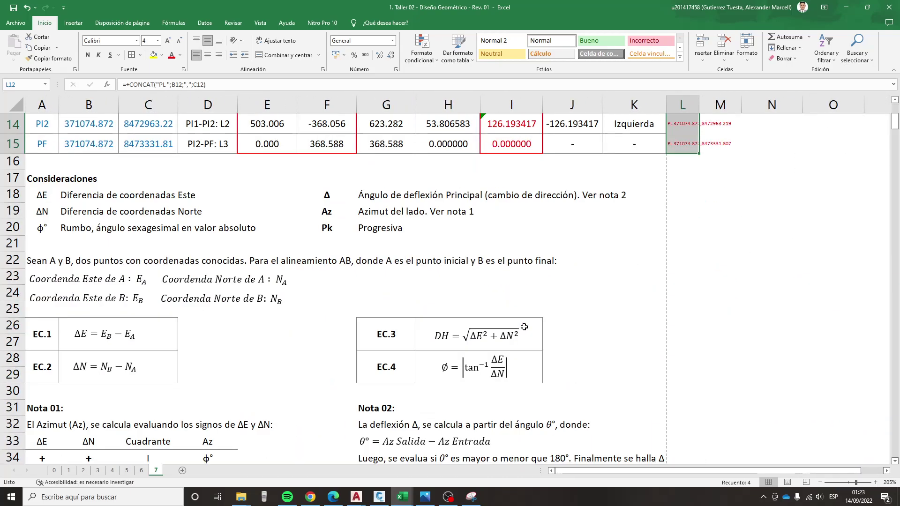
scroll(525, 328, "down", 6)
scroll(526, 328, "down", 3)
scroll(527, 328, "down", 8)
scroll(585, 318, "down", 3)
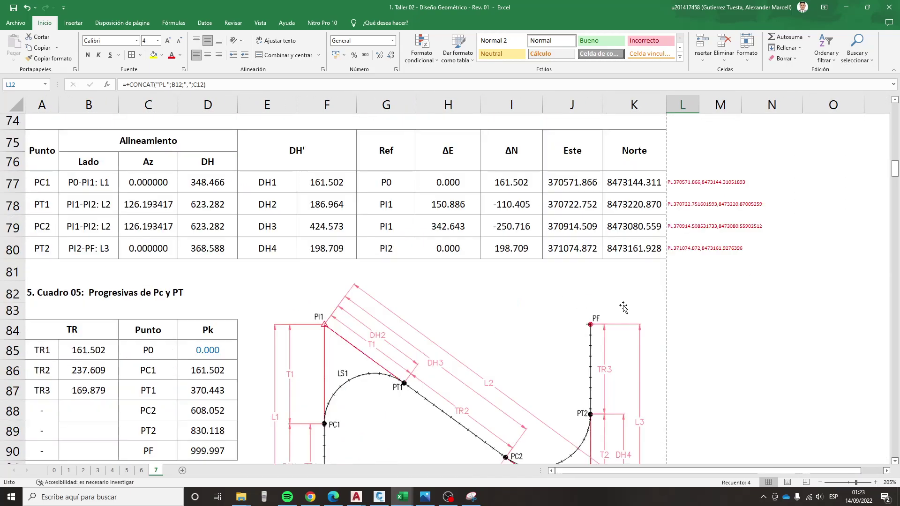
left_click_drag(680, 182, 672, 241)
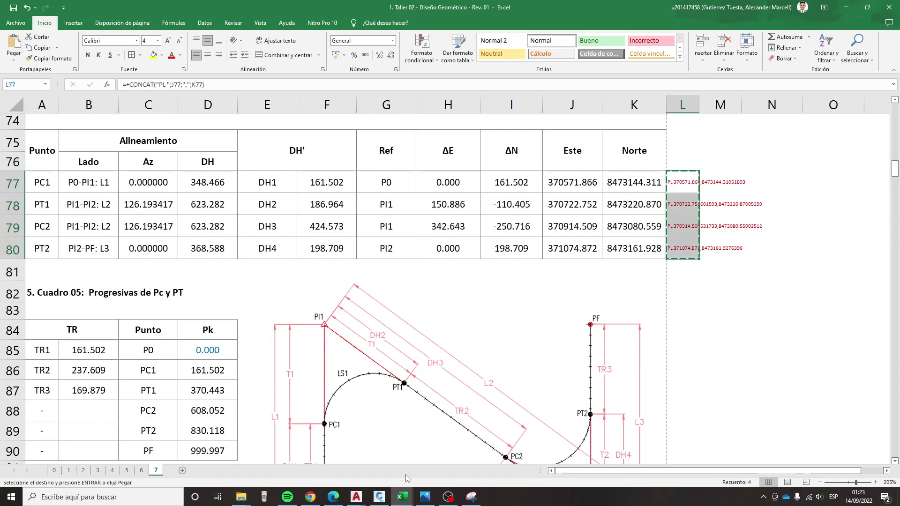
mouse_move(355, 496)
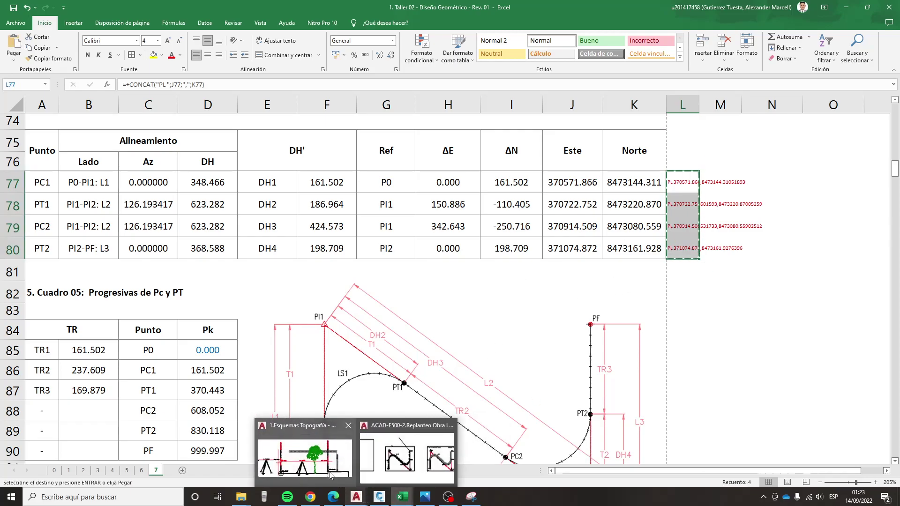
- Paste the PL coordinates in AutoCAD to draw the PC1–PT2 polyline, snapping its last vertex
left_click(422, 450)
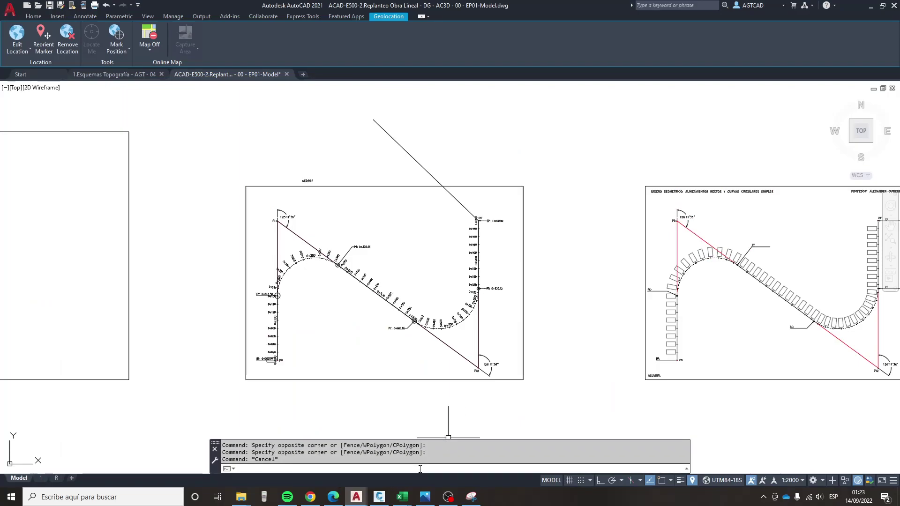
type("PLINE")
key("ctrl+v")
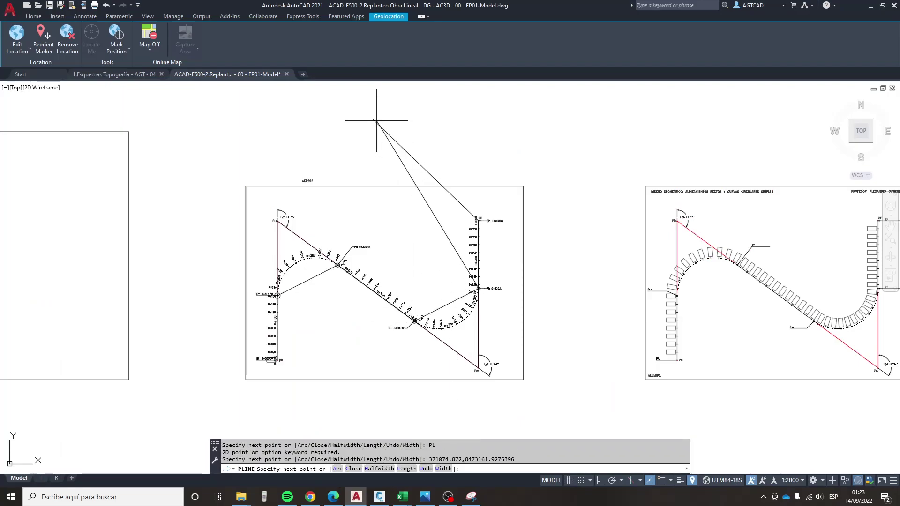
left_click(373, 120)
key("Escape")
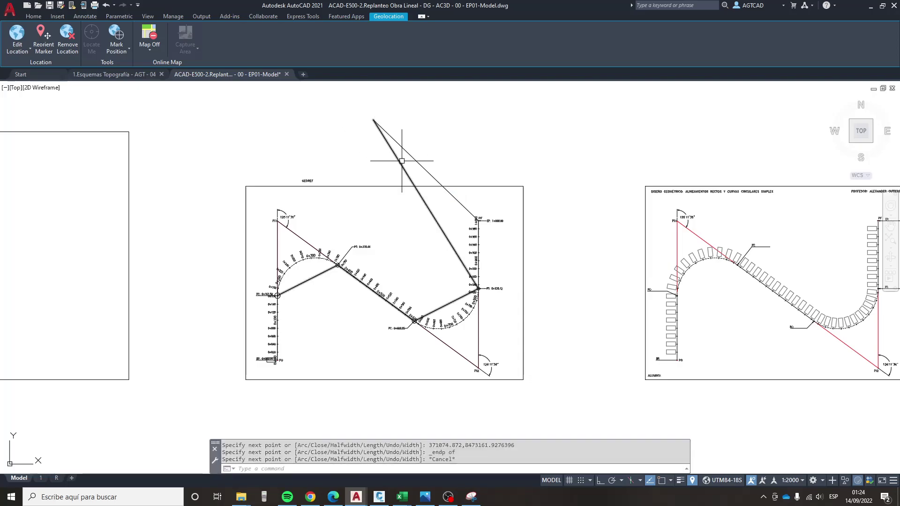
scroll(291, 281, "up", 10)
scroll(317, 279, "down", 7)
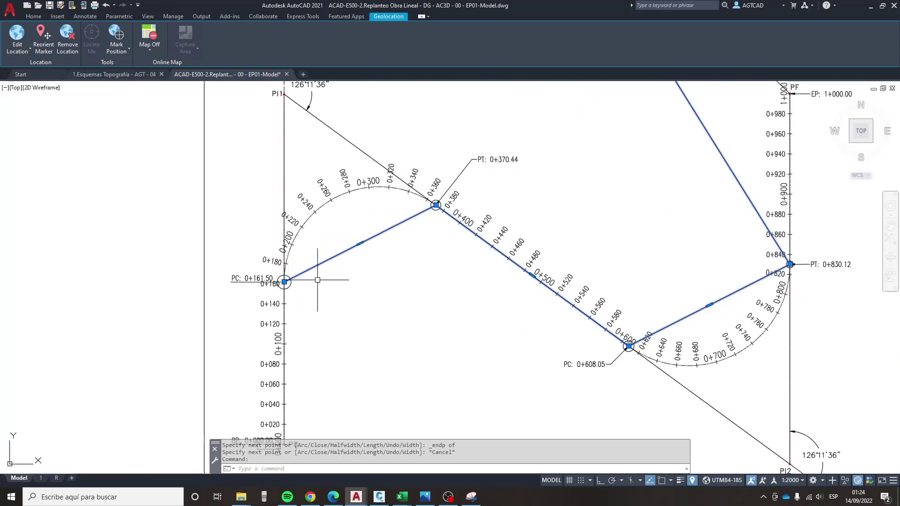
scroll(436, 226, "up", 3)
scroll(527, 302, "down", 3)
scroll(527, 302, "down", 4)
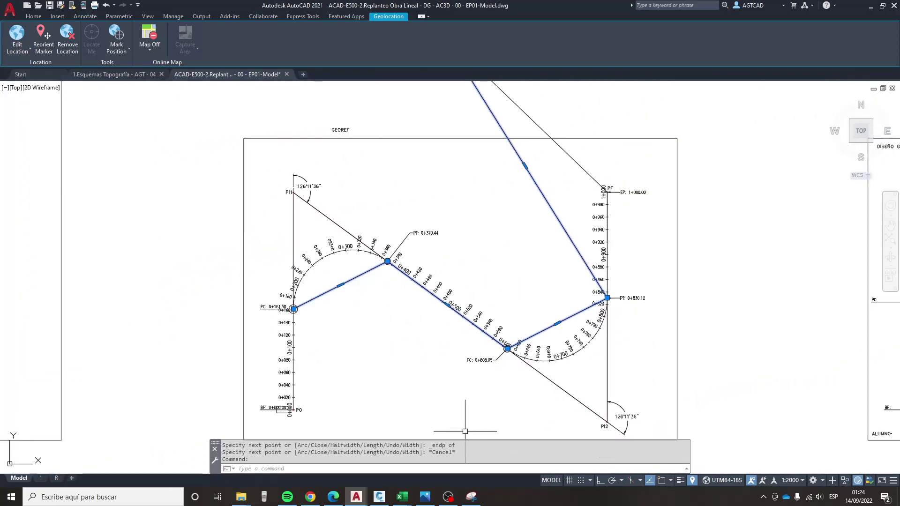
- In the design workbook, copy the C1 and C2 curve-origin PL commands in J116:J117
left_click(402, 497)
left_click(364, 470)
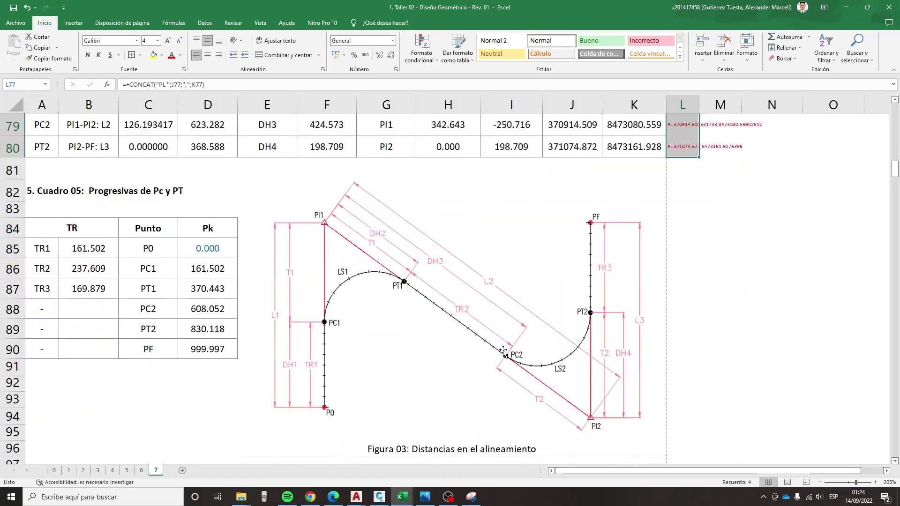
scroll(527, 347, "down", 8)
scroll(528, 346, "down", 7)
scroll(528, 346, "up", 5)
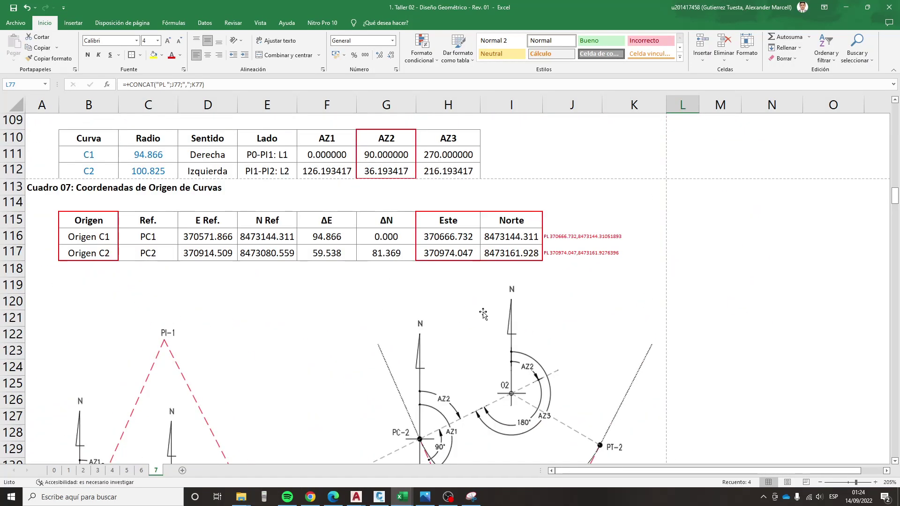
left_click_drag(554, 232, 555, 253)
key("ctrl+c")
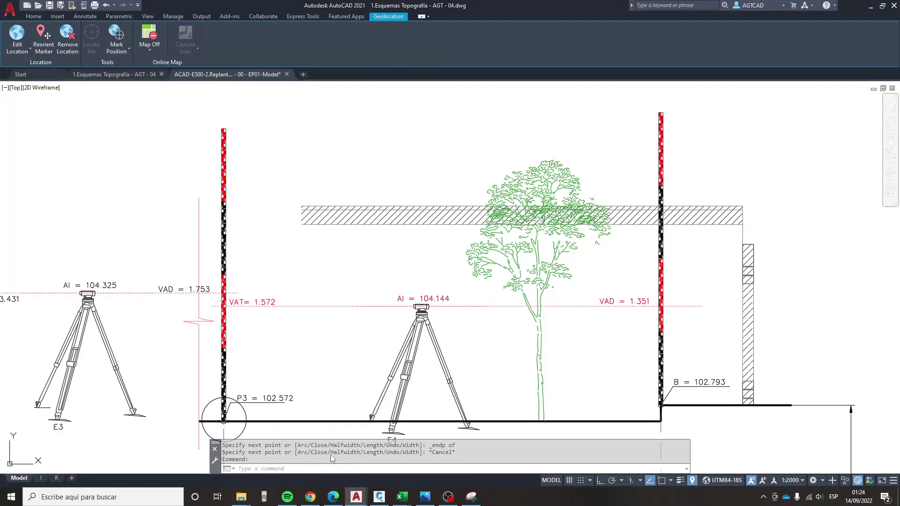
- Paste the curve-origin coordinates into the alignment drawing to draw the line joining both origins
left_click(340, 464)
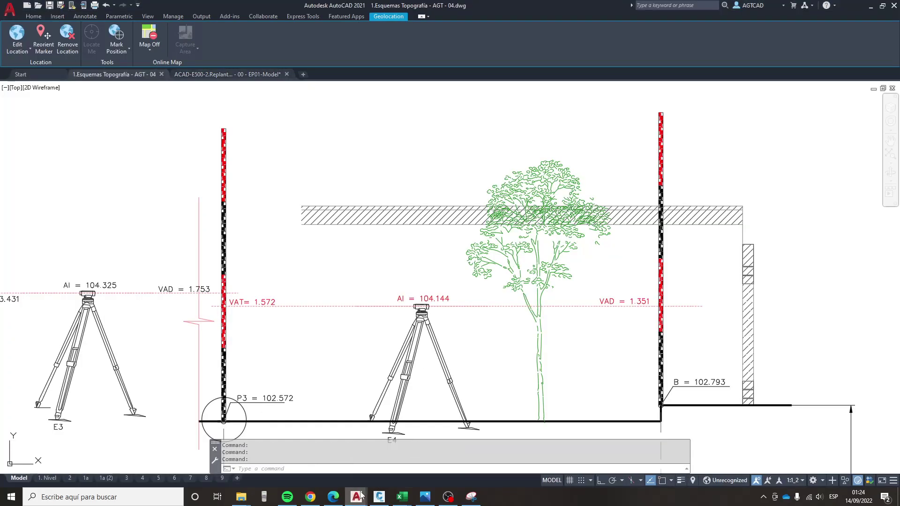
left_click(434, 429)
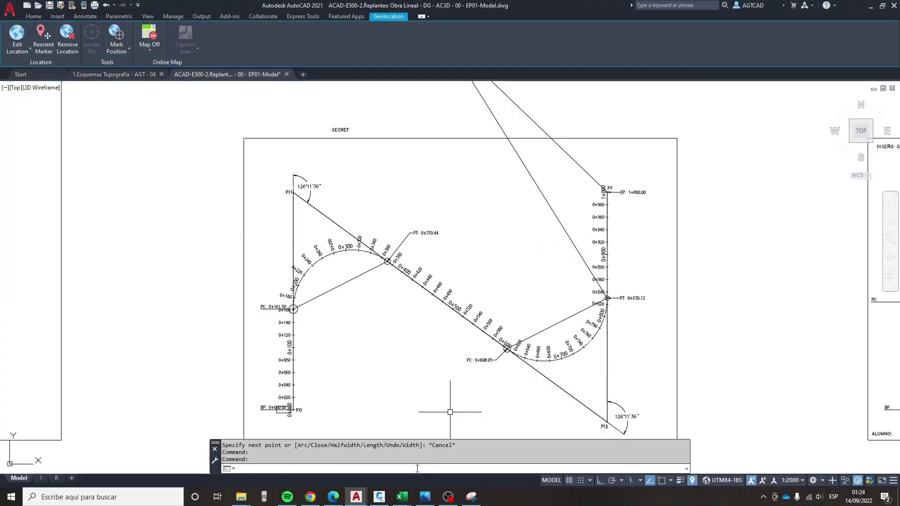
key("ctrl+v")
key("Return")
left_click(413, 315)
left_click(392, 298)
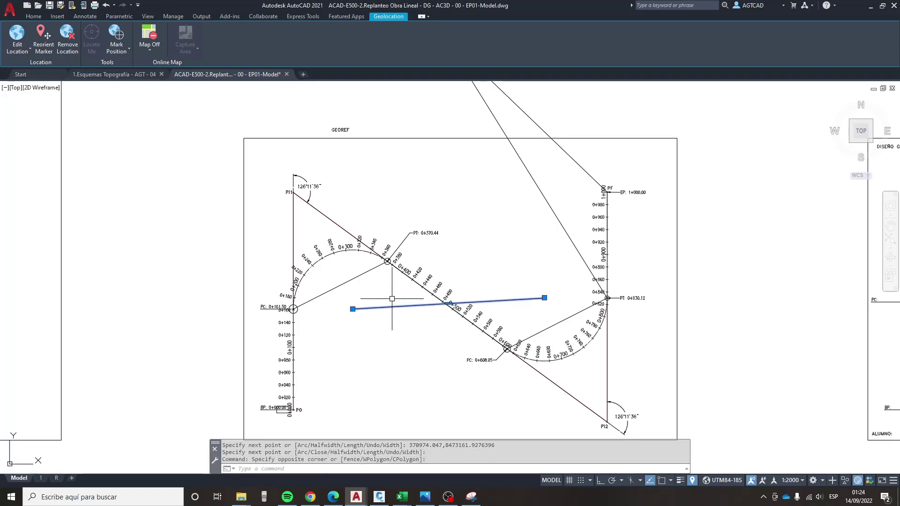
key("Escape")
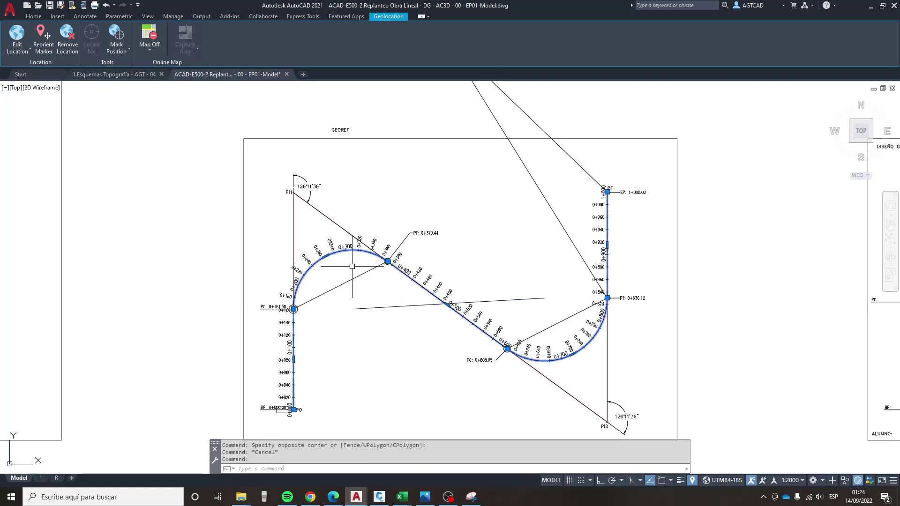
key("Escape")
- Start a PL polyline snapped to a curve centre, then cancel it
type("PL")
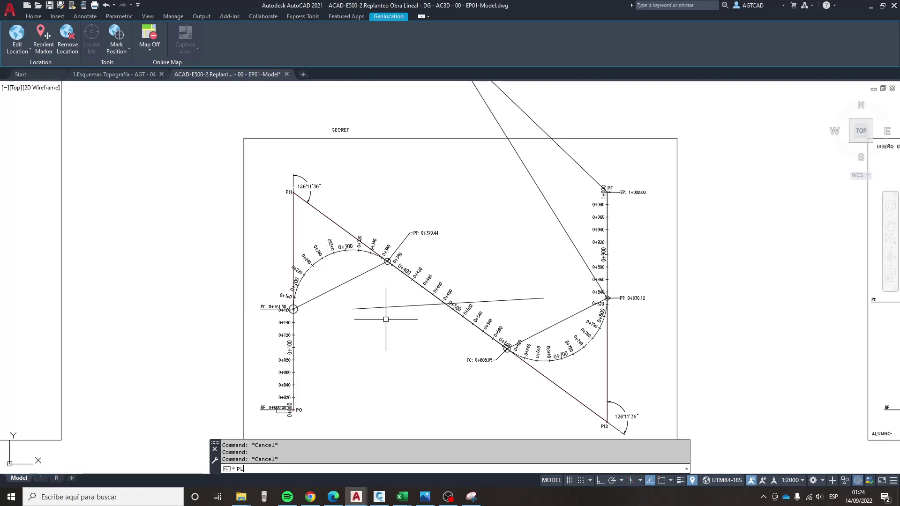
scroll(393, 320, "down", 5)
right_click(368, 117, "shift")
left_click(398, 257)
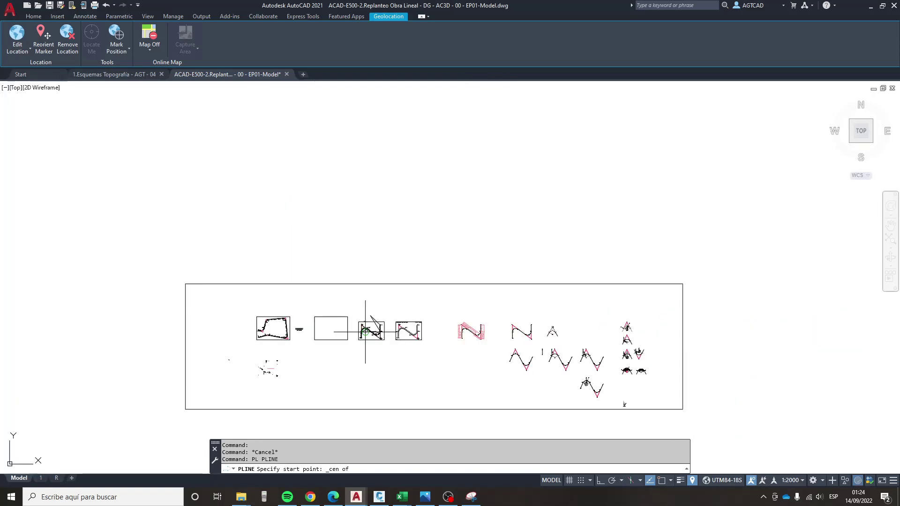
left_click(360, 340)
scroll(360, 340, "up", 2)
scroll(327, 367, "up", 2)
scroll(408, 351, "up", 1)
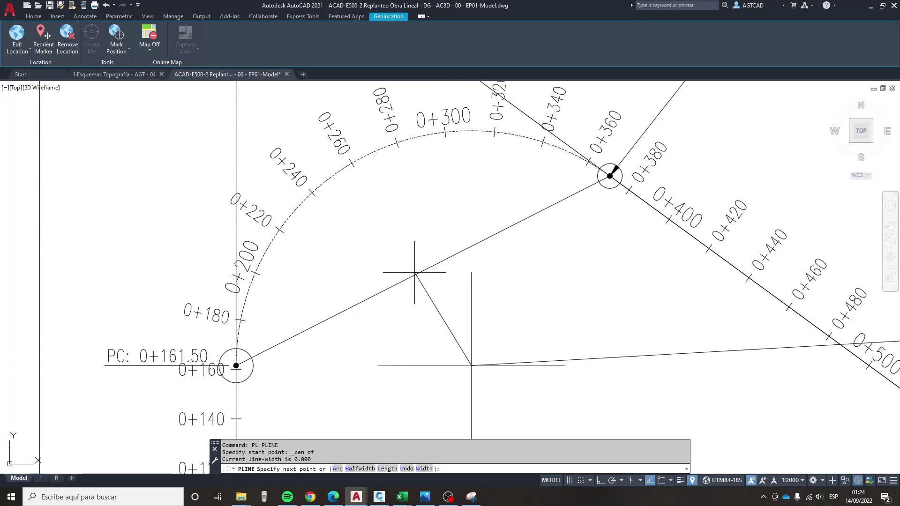
scroll(415, 275, "up", 1)
scroll(462, 257, "down", 2)
key("Escape")
- Restart the polyline with the Center object snap at a curve centre, then end it
key("Return")
scroll(581, 248, "down", 2)
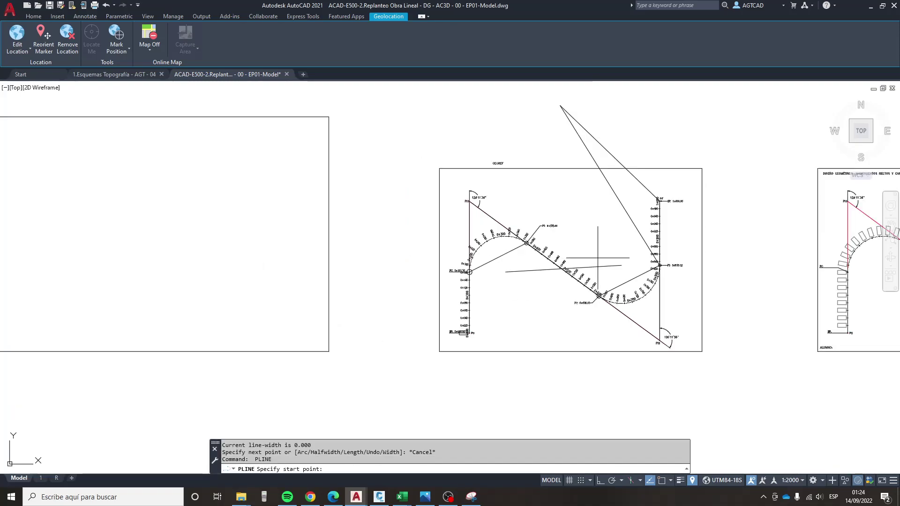
right_click(619, 266, "shift")
left_click(646, 141)
scroll(612, 255, "down", 3)
left_click(613, 255)
scroll(613, 254, "up", 3)
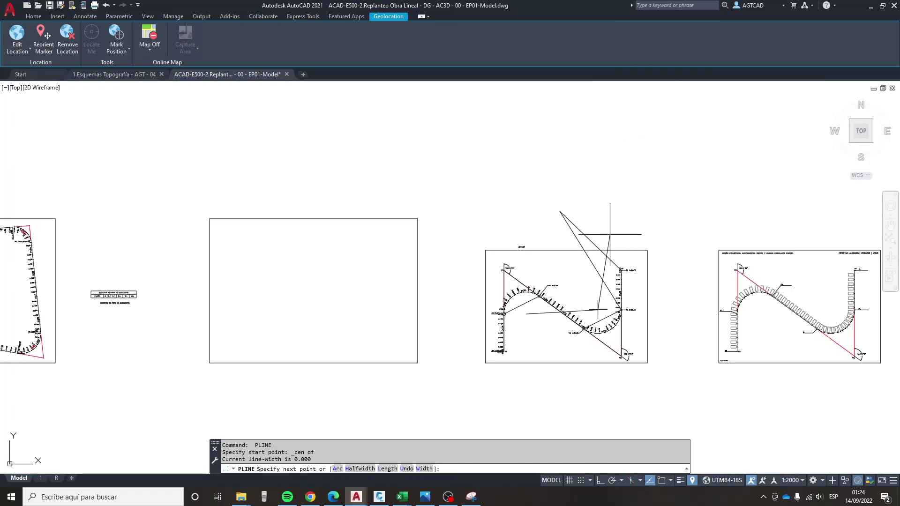
scroll(609, 286, "up", 2)
key("Escape")
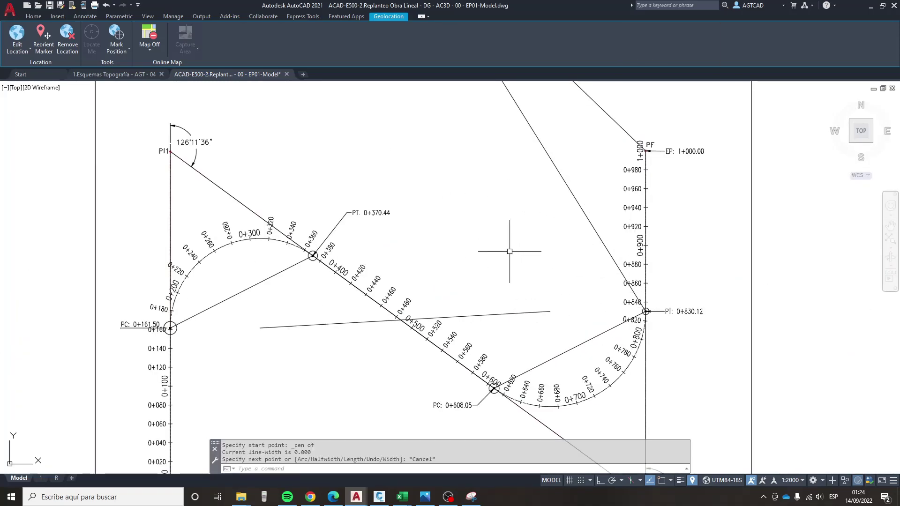
- Select the drawn origin line to check it, then return to the design workbook
left_click(343, 323)
left_click(370, 311)
key("Escape")
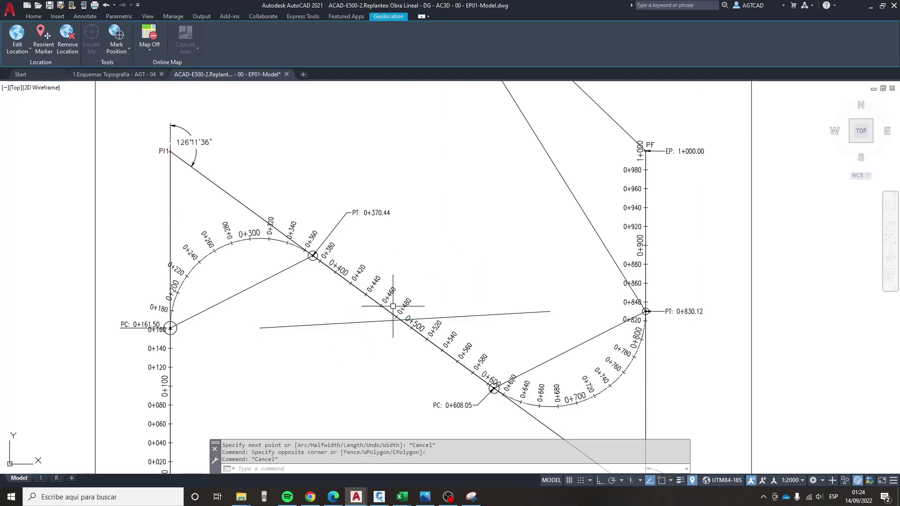
mouse_move(401, 497)
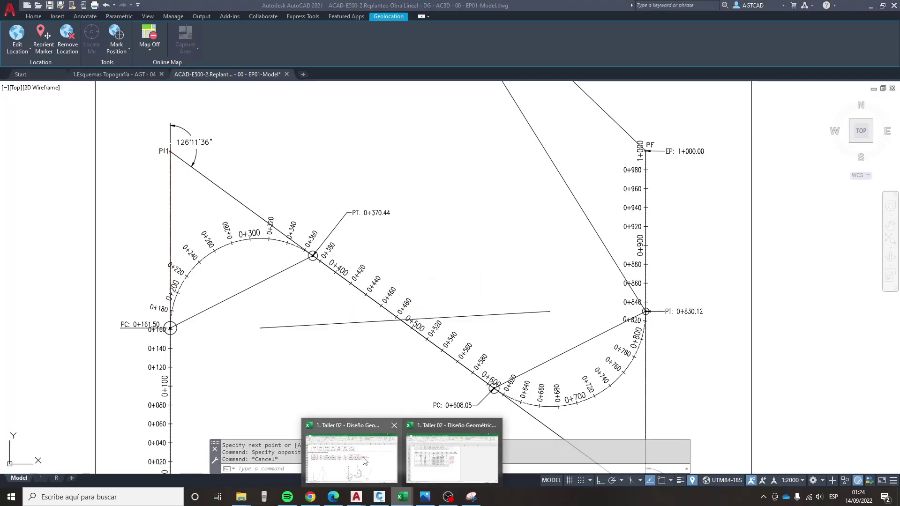
left_click(368, 463)
scroll(389, 442, "down", 6)
scroll(464, 371, "up", 7)
- Copy the ten C1 curve PL strings in J177:J186 of Cuadro 09 for pasting into AutoCAD
scroll(455, 365, "down", 8)
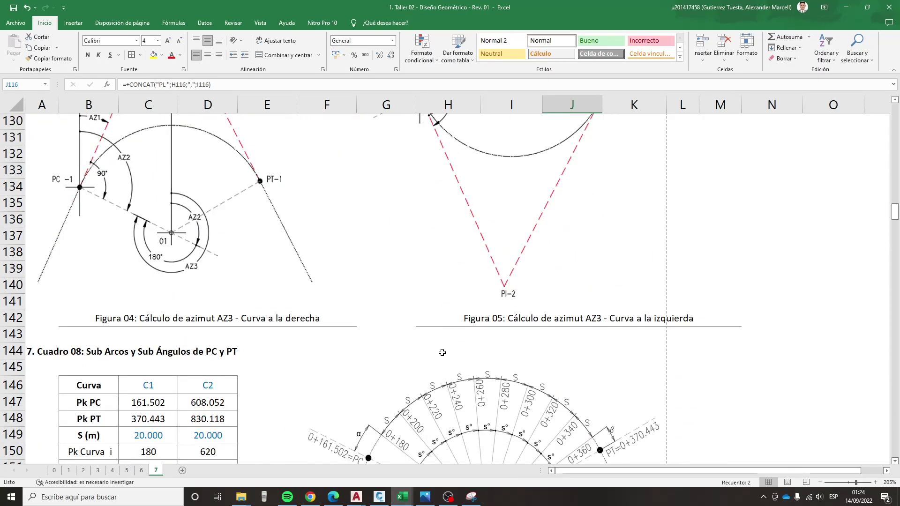
scroll(442, 355, "down", 6)
scroll(442, 355, "down", 6)
scroll(492, 325, "down", 3)
scroll(505, 286, "up", 2)
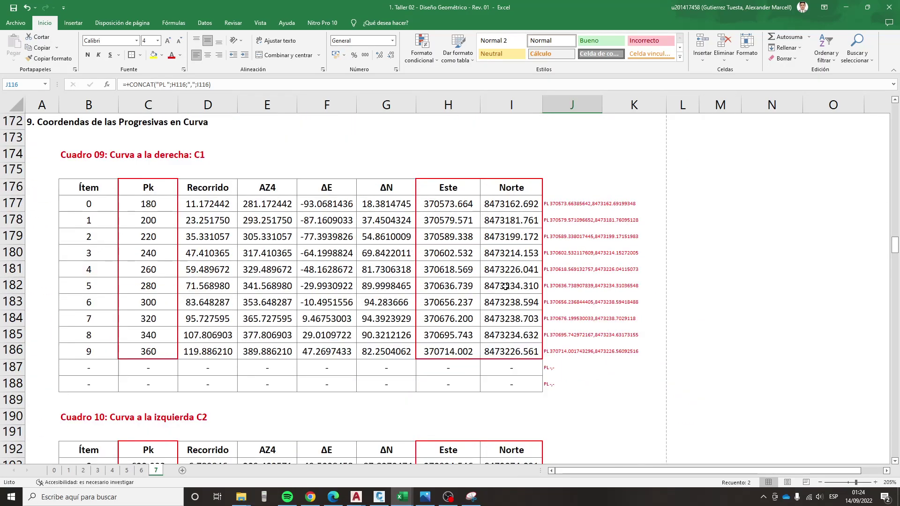
left_click_drag(546, 210, 546, 351)
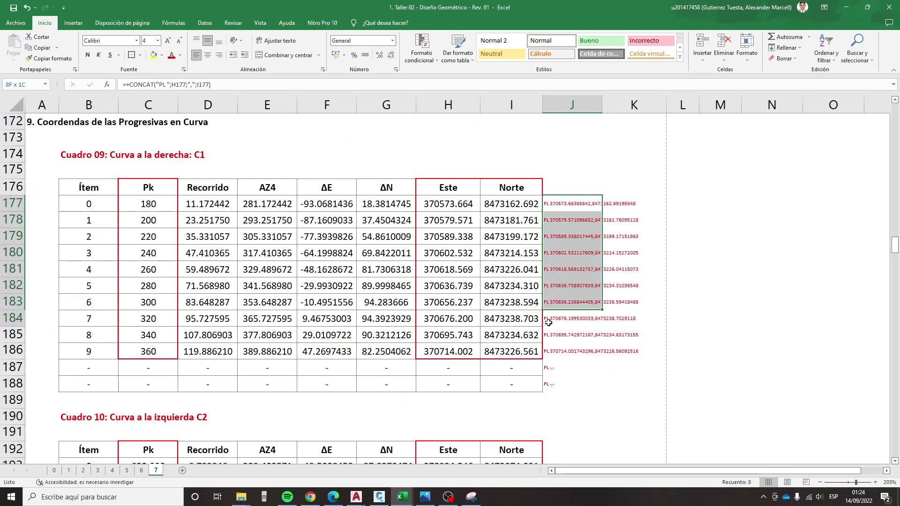
key("ctrl+c")
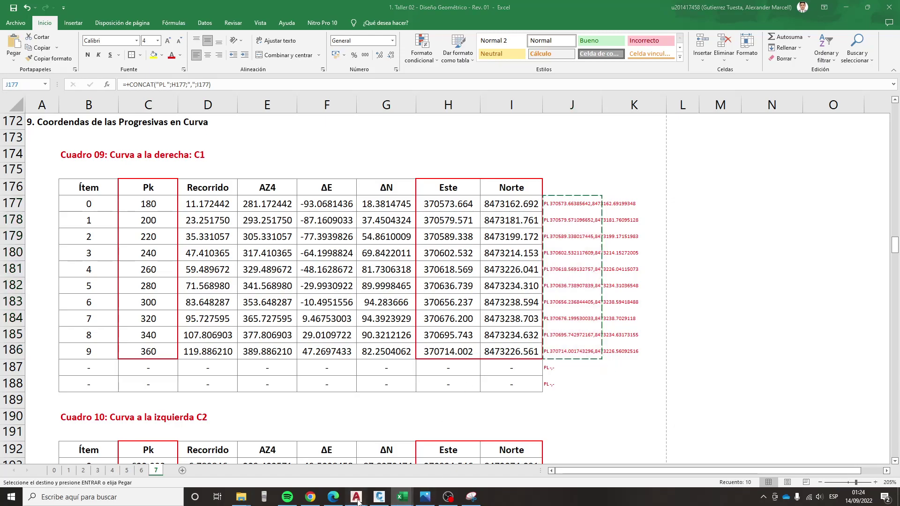
mouse_move(356, 497)
left_click(376, 457)
- Paste the C1 PL strings to draw the curve polyline through stations 0+180 to 0+360
left_click(354, 468)
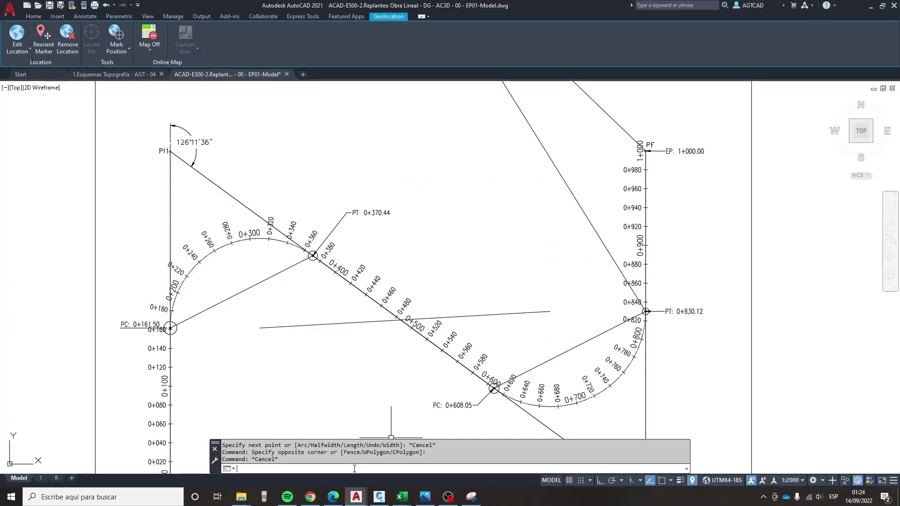
key("ctrl+v")
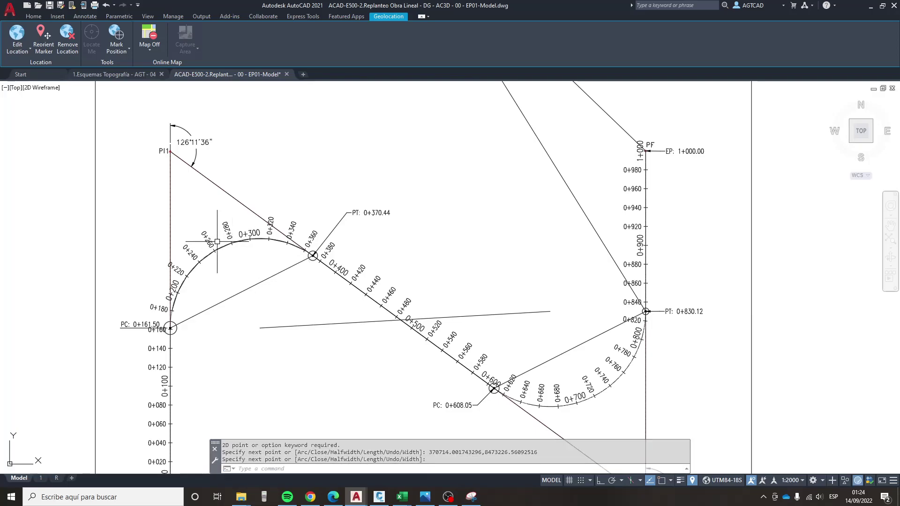
key("Return")
- Erase the selected curve object with the E command
left_click(223, 244)
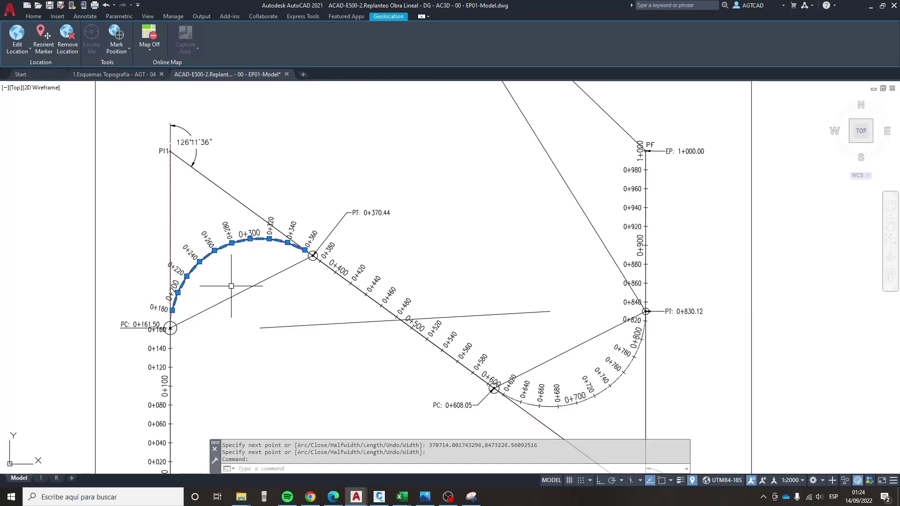
type("E")
key("Return")
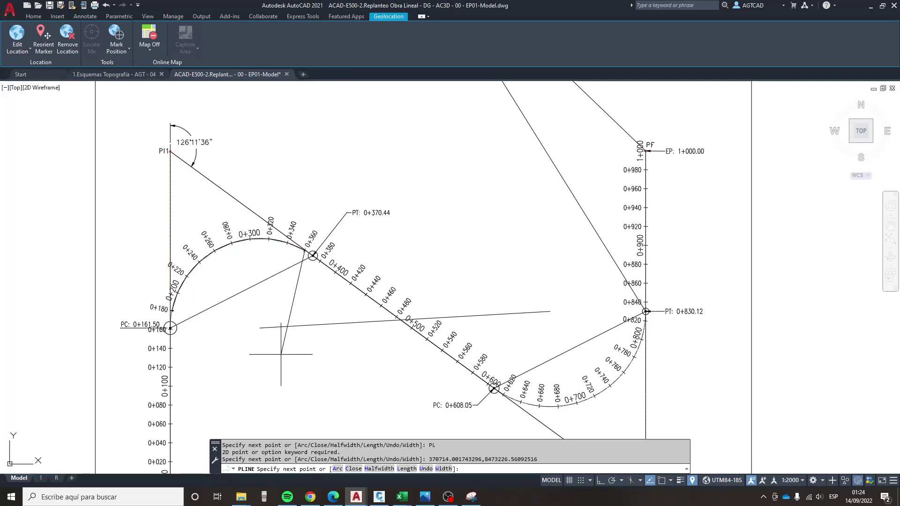
- End the line at the arc's endpoint with the Endpoint snap, then bring PT 0+370.44 into view
right_click(269, 344, "shift")
left_click(303, 175)
left_click(304, 250)
key("Escape")
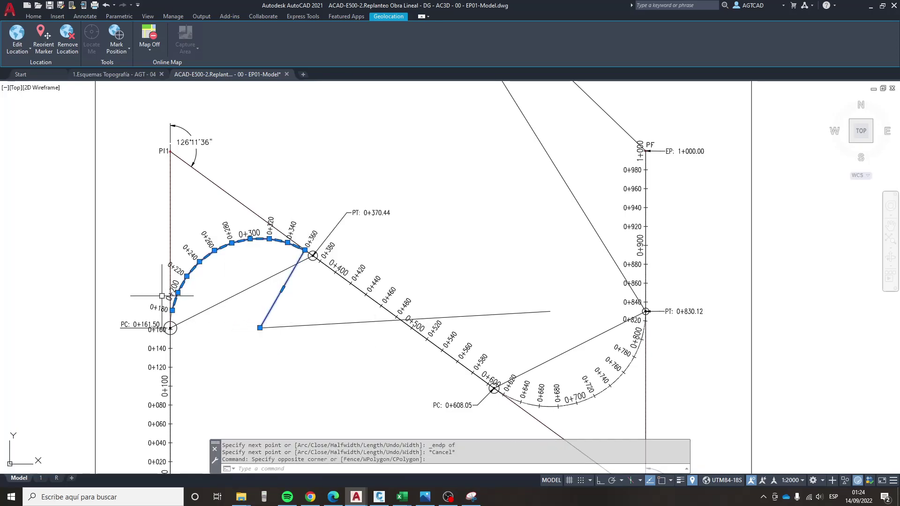
scroll(183, 302, "up", 4)
left_click_drag(183, 302, 190, 367)
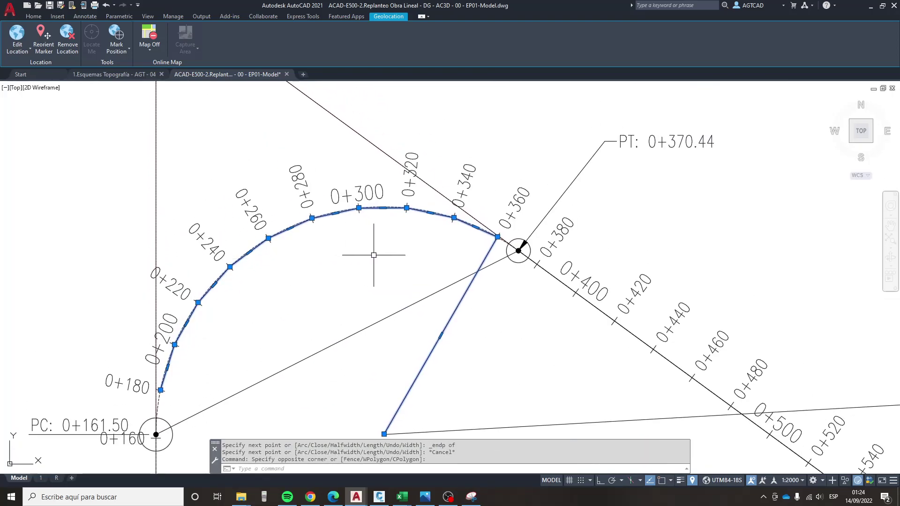
- Copy the curve C2 PL coordinate strings J193:J203 from the spreadsheet
mouse_move(401, 497)
left_click(462, 449)
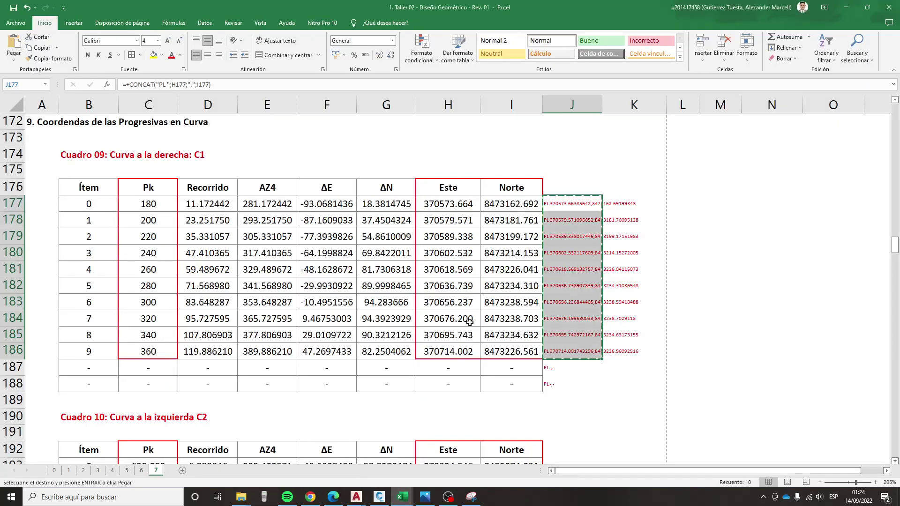
scroll(502, 311, "down", 4)
left_click_drag(562, 176, 567, 337)
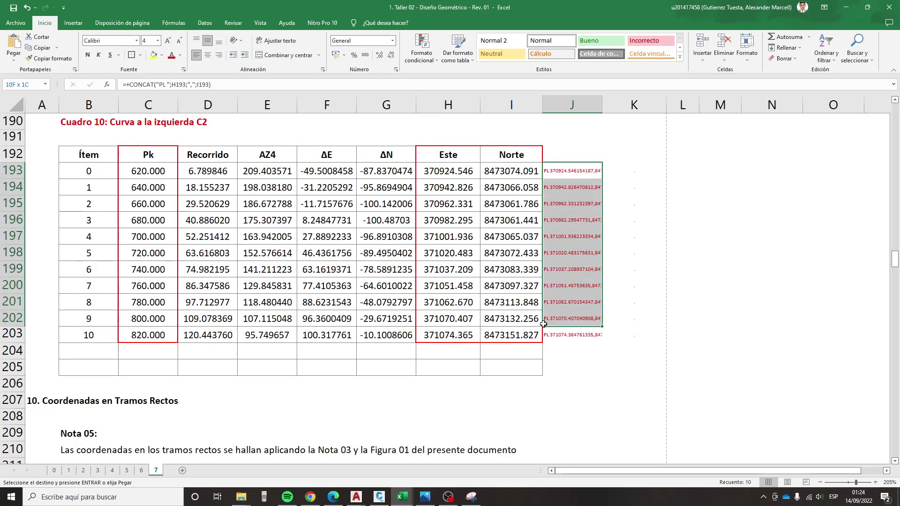
key("ctrl+v")
mouse_move(356, 497)
left_click(402, 423)
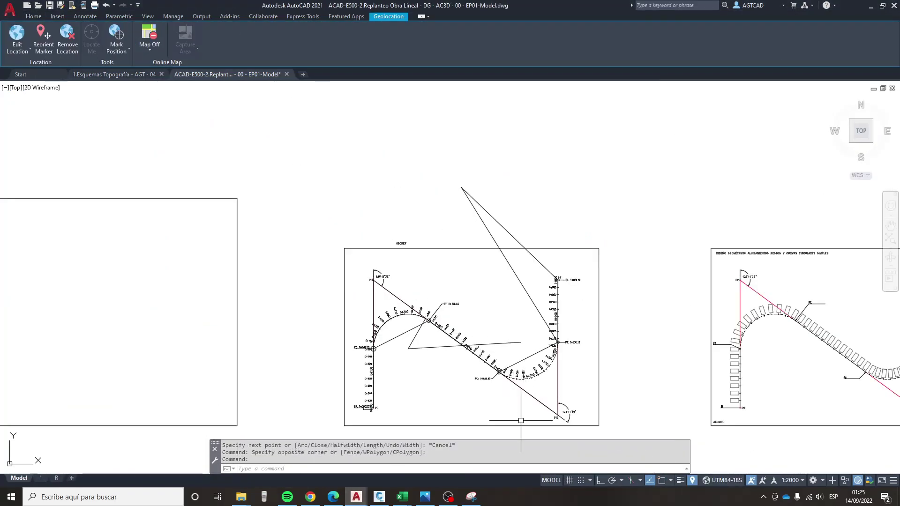
- Paste the C2 PL strings to draw the polyline from 0+620 to 0+820
key("ctrl+v")
scroll(517, 352, "up", 4)
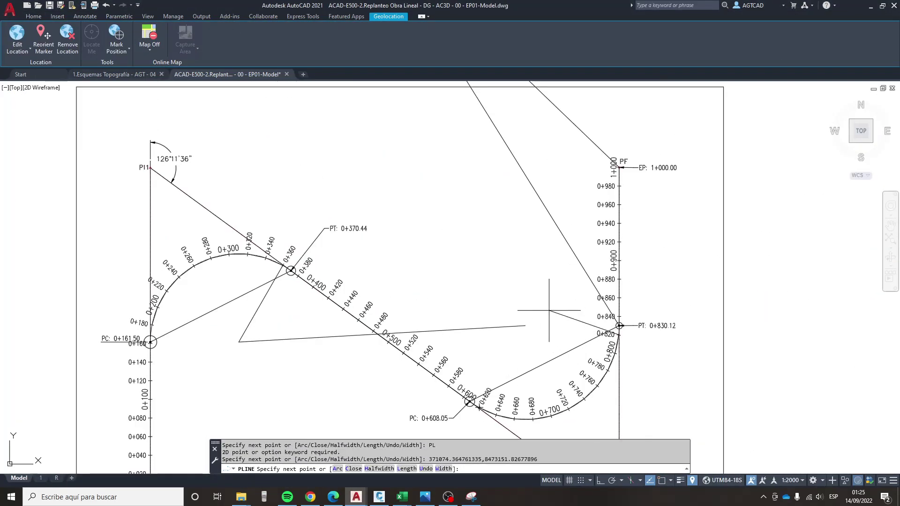
left_click(524, 326)
key("Escape")
- Zoom out and select the new C2 polyline to check it, then clear Excel's copy marquee
left_click(544, 312)
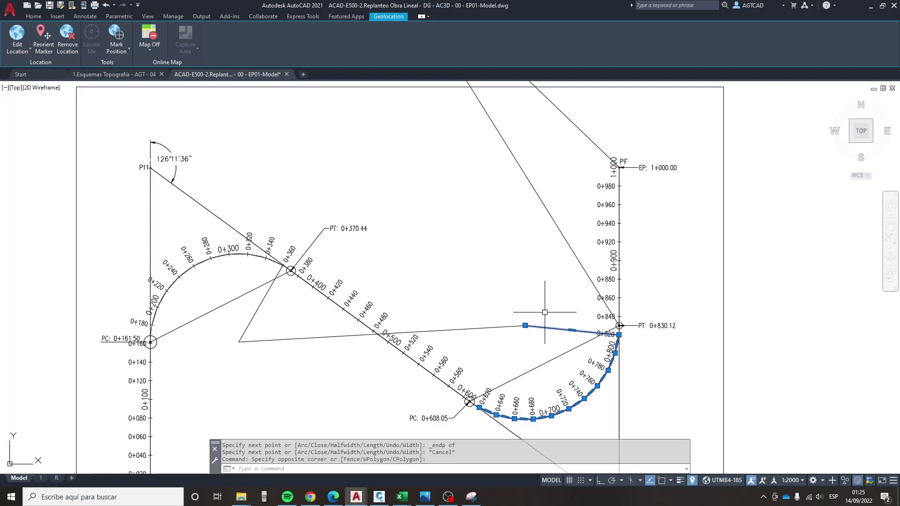
scroll(522, 413, "up", 6)
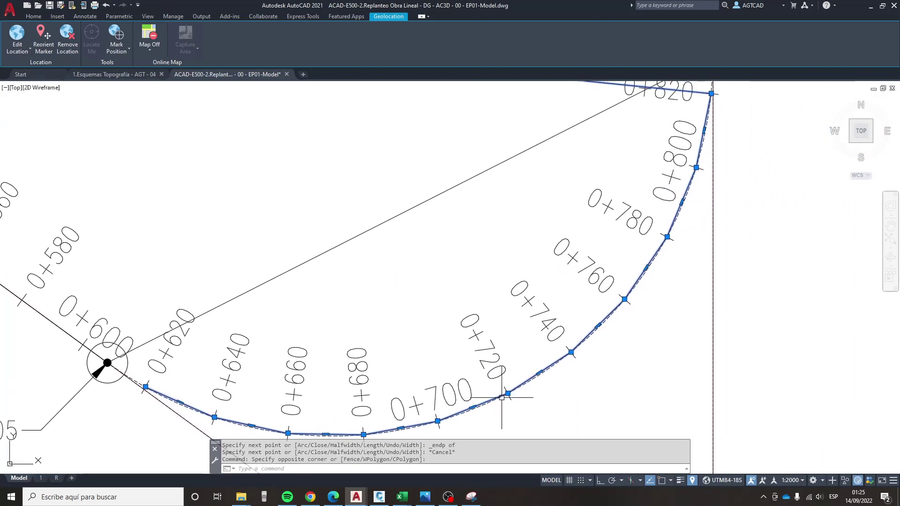
middle_click(555, 355)
middle_click(555, 356)
scroll(421, 258, "up", 8)
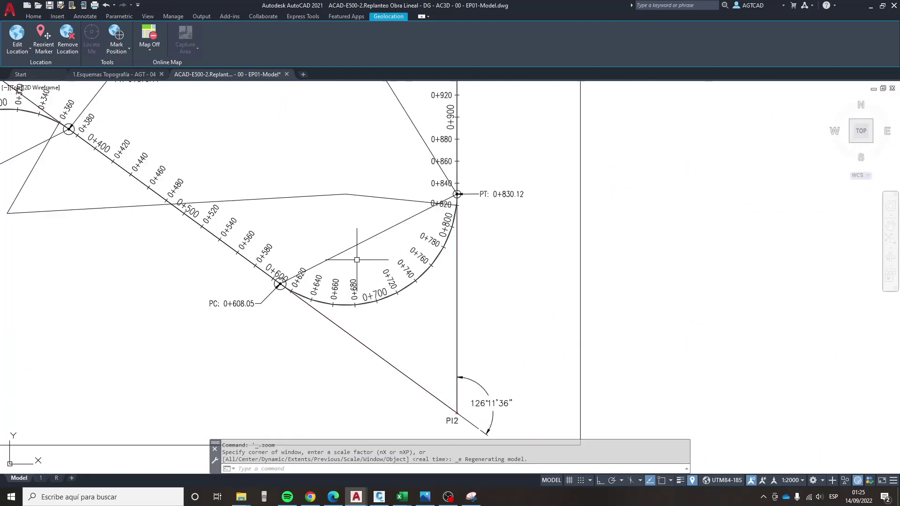
left_click(403, 171)
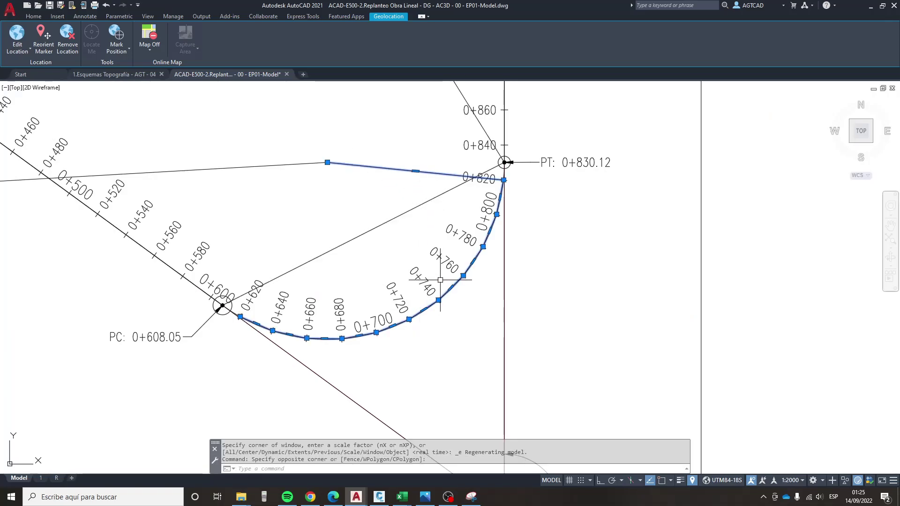
scroll(426, 283, "down", 3)
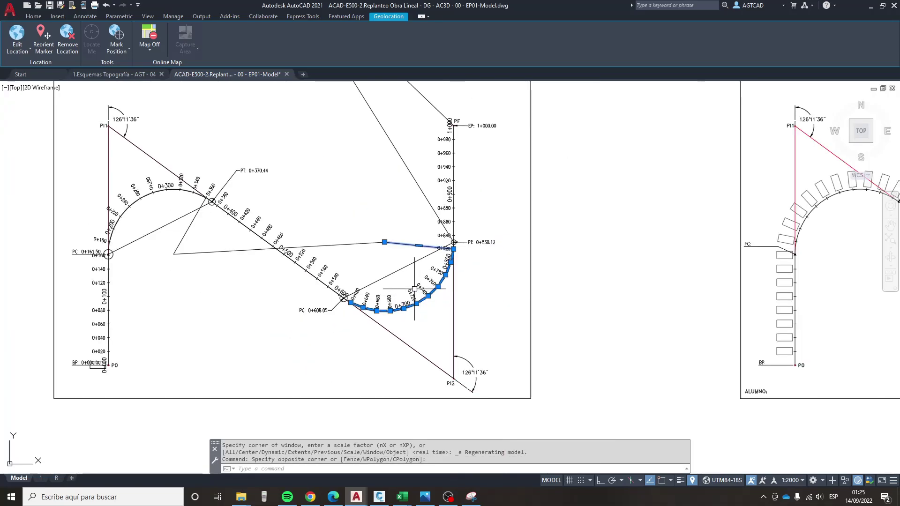
mouse_move(401, 496)
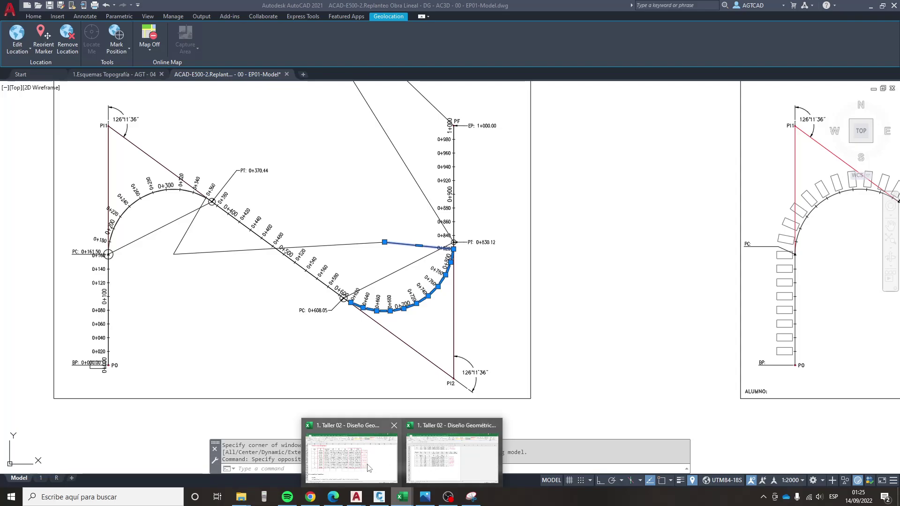
left_click(434, 468)
key("Escape")
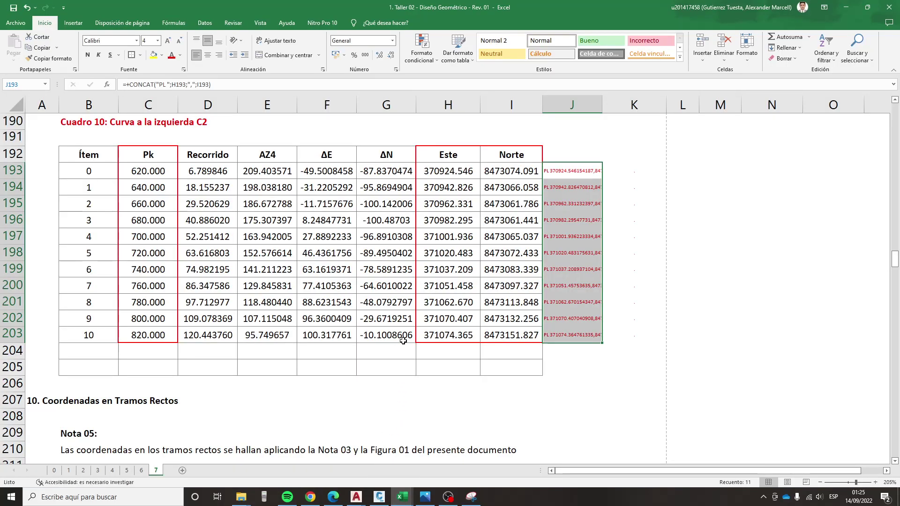
- Copy the TR1 straight-section PL strings in J216:J225 for pasting into the drawing
scroll(402, 341, "down", 4)
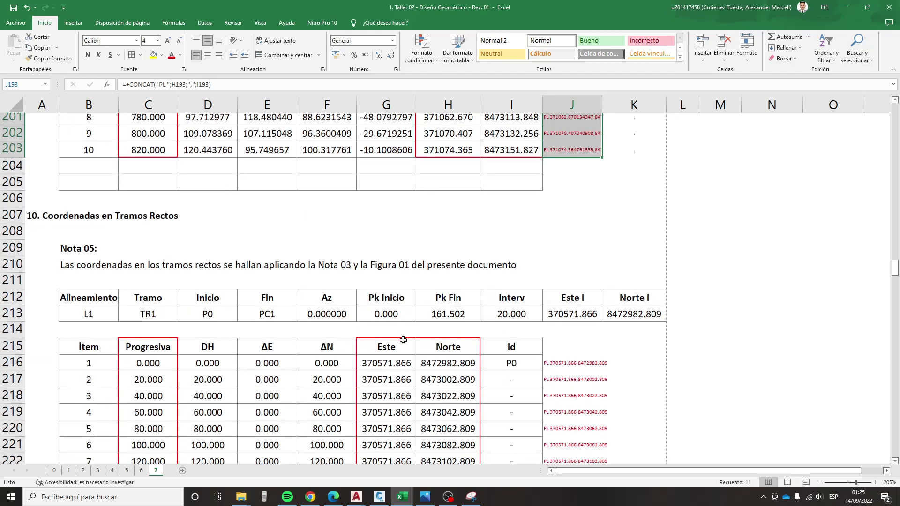
scroll(422, 305, "down", 5)
scroll(517, 232, "up", 2)
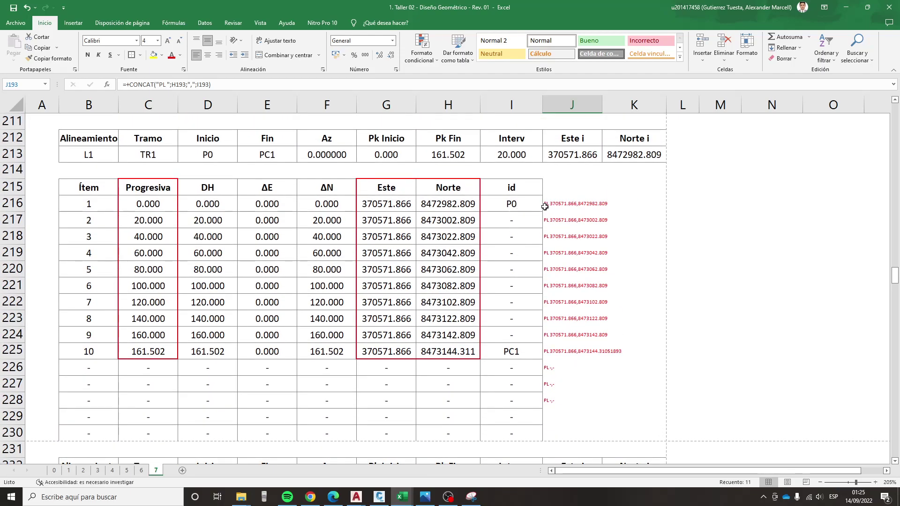
left_click_drag(545, 207, 571, 352)
key("ctrl+c")
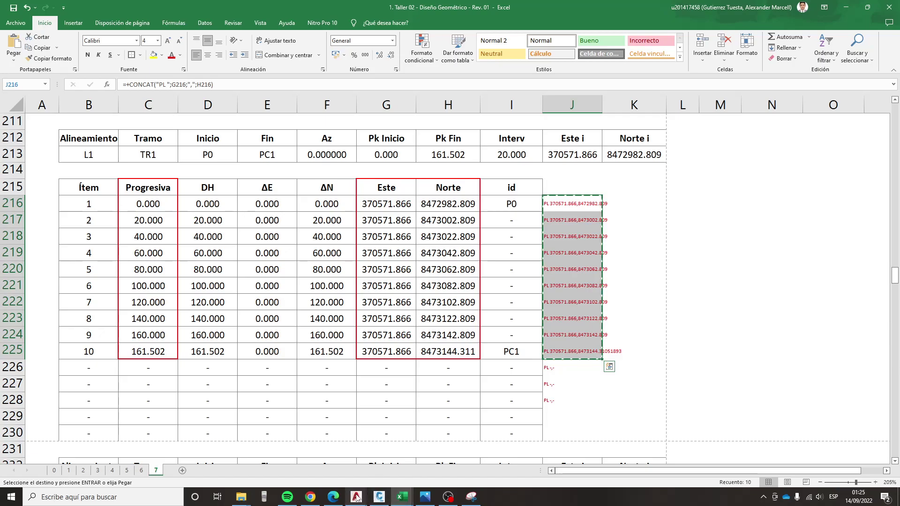
mouse_move(356, 497)
left_click(366, 467)
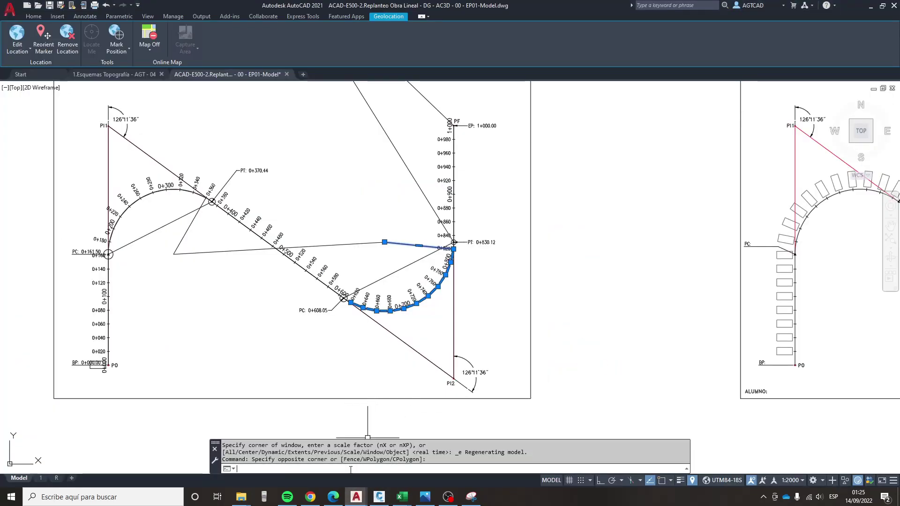
- Paste the TR1 strings to draw the straight polyline from 0+000 to PC 0+161.50, snapping to the endpoint
key("ctrl+v")
right_click(279, 266, "shift")
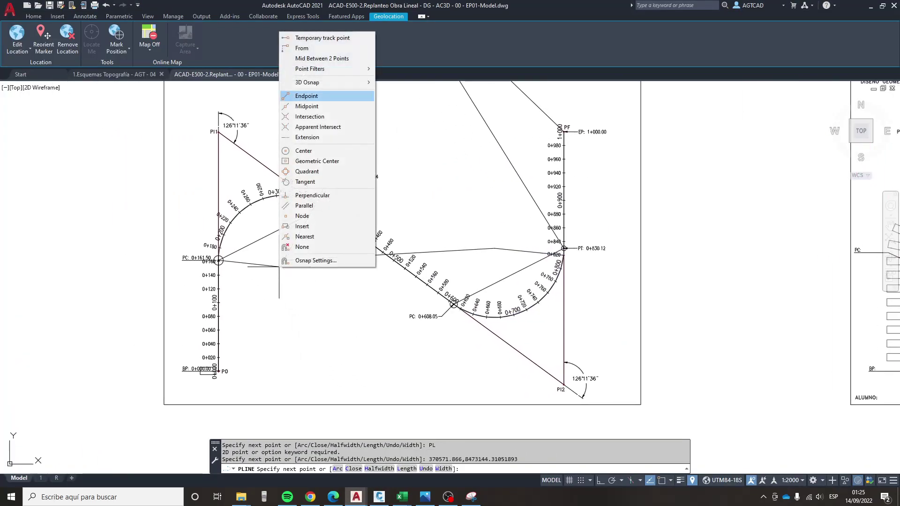
left_click(307, 95)
key("Escape")
left_click_drag(197, 225, 300, 300)
scroll(233, 352, "up", 8)
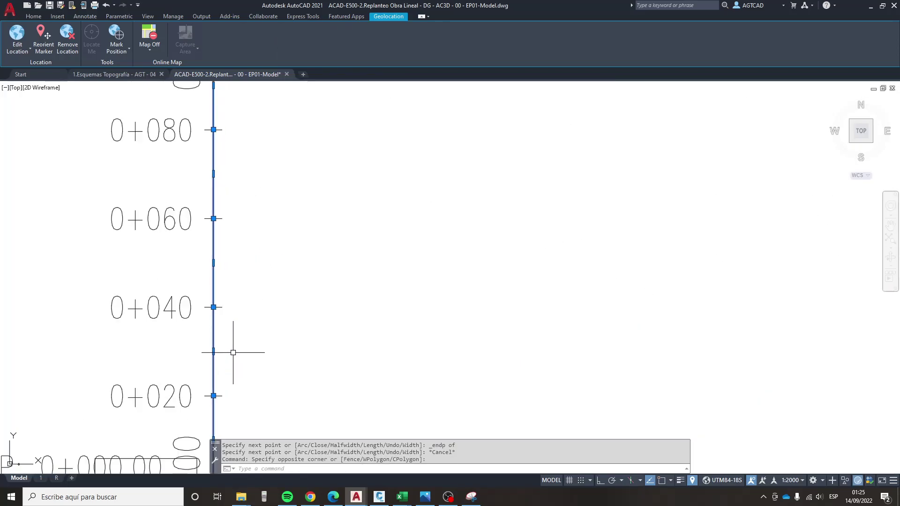
left_click_drag(233, 352, 284, 328)
scroll(279, 316, "down", 4)
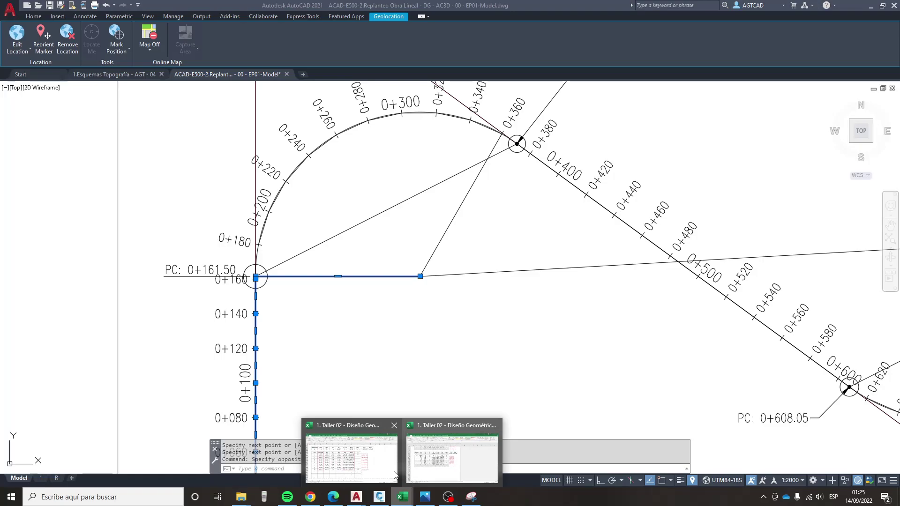
- Extend the TR2 PL formula from J248 down into J249
left_click(370, 467)
scroll(462, 364, "down", 4)
scroll(461, 364, "down", 2)
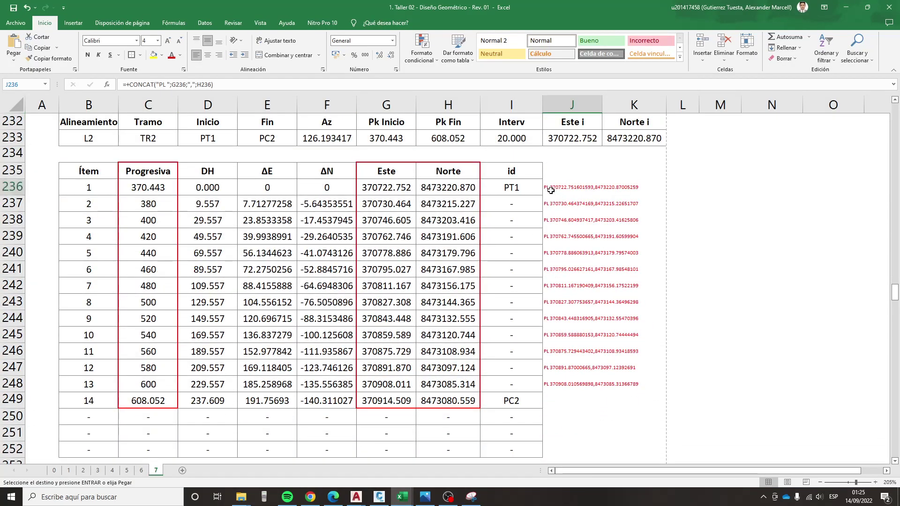
left_click_drag(550, 190, 555, 385)
left_click(556, 385)
key("ctrl+v")
left_click(548, 400)
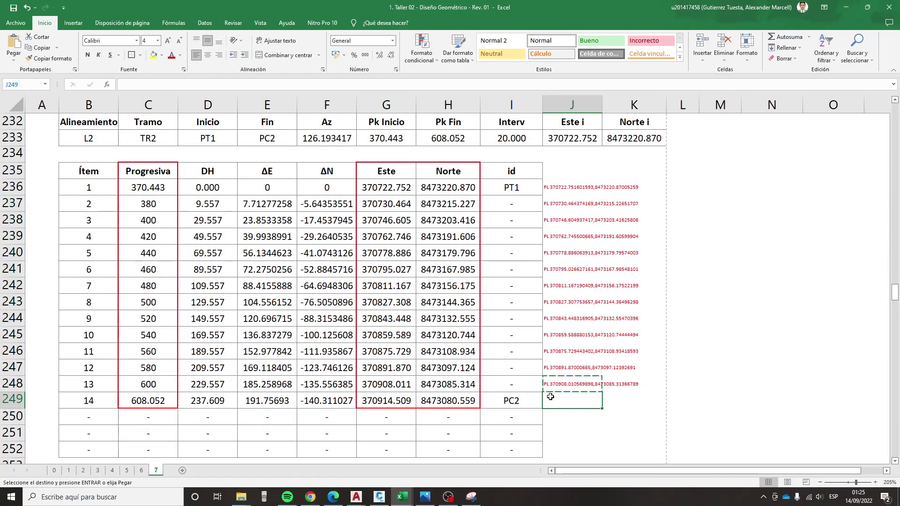
key("Return")
- Copy the full TR2 PL strings J236:J249 for the drawing
left_click_drag(551, 188, 551, 395)
key("ctrl+c")
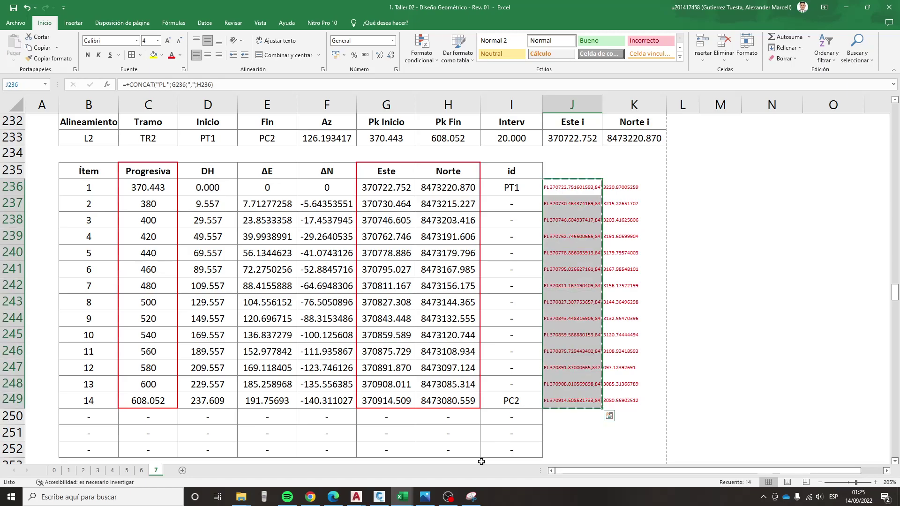
left_click(404, 462)
- Paste the TR2 strings to draw the straight polyline from PT 0+370.44 to PC 0+608.05 and check it
scroll(404, 462, "down", 5)
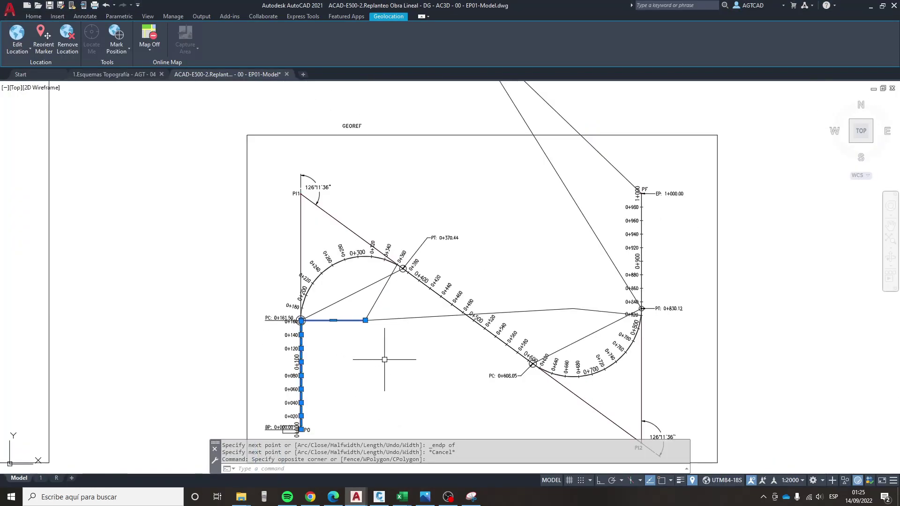
key("ctrl+v")
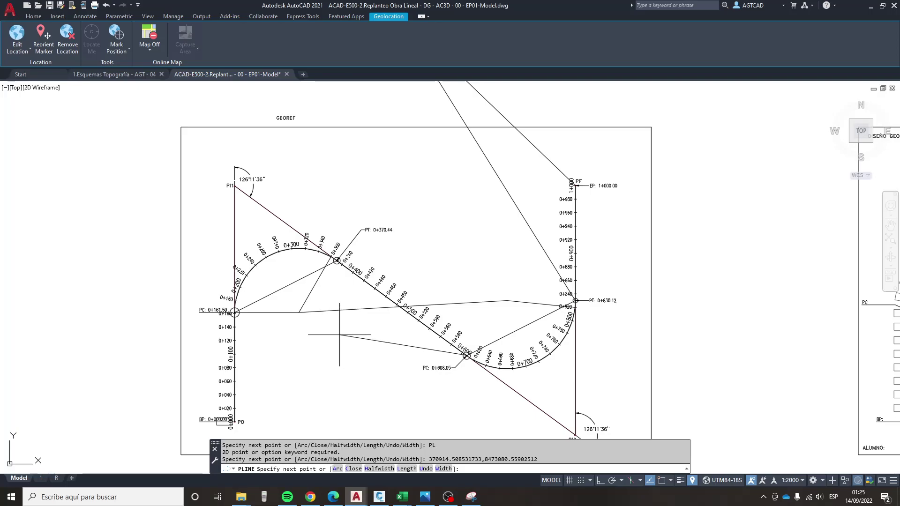
key("Escape")
left_click_drag(361, 357, 350, 311)
scroll(333, 261, "up", 2)
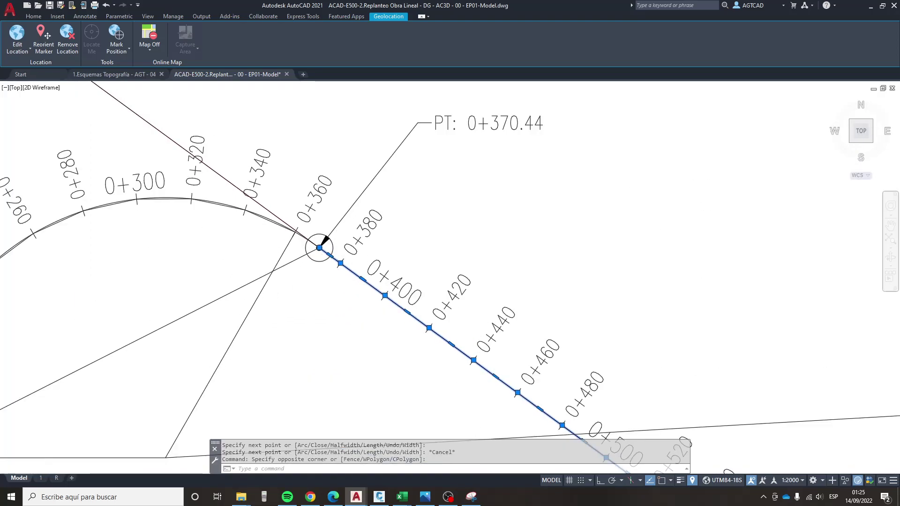
scroll(322, 251, "up", 2)
scroll(526, 381, "up", 2)
scroll(436, 364, "down", 2)
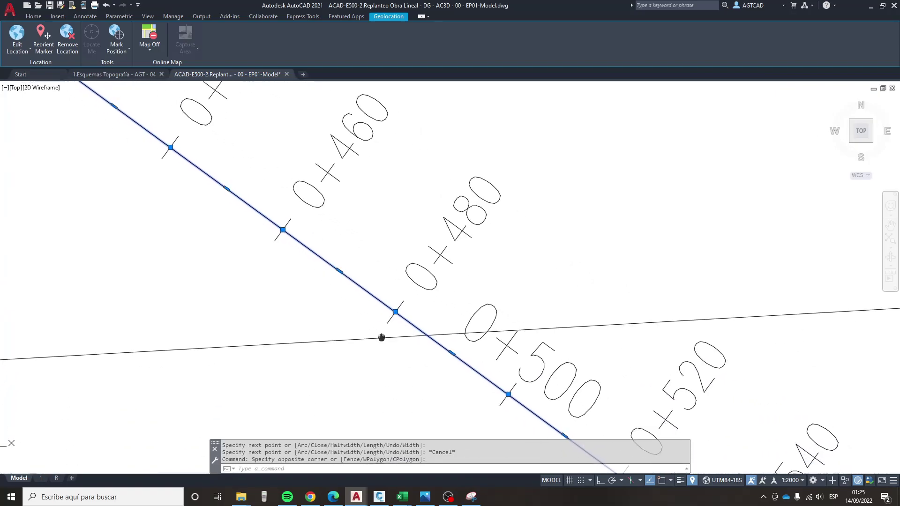
scroll(381, 336, "up", 2)
key("Escape")
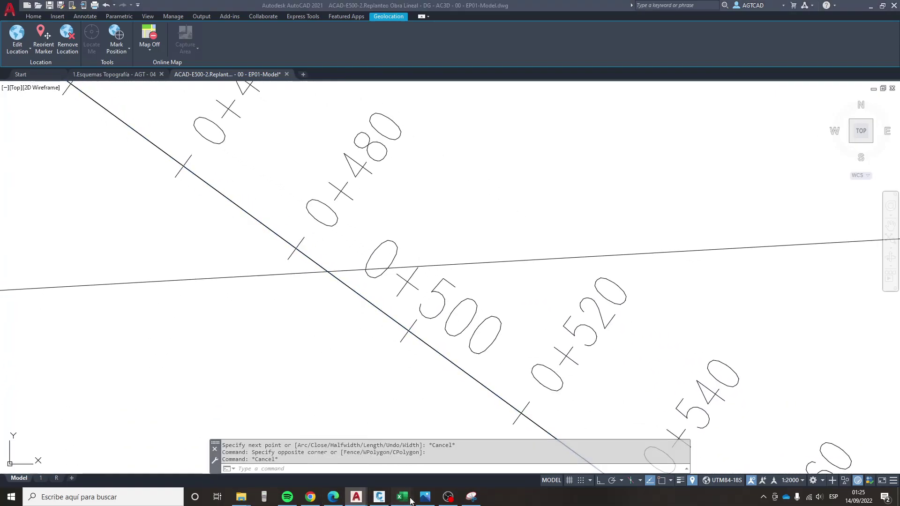
- Select the TR3 PL strings J258:J267 in Excel for pasting into the drawing
left_click(351, 450)
scroll(398, 375, "down", 5)
scroll(551, 265, "down", 2)
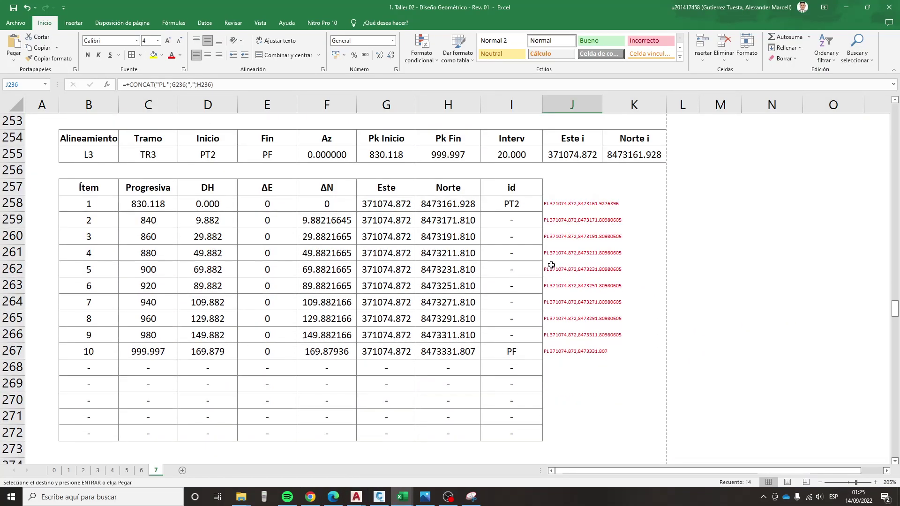
left_click_drag(545, 202, 567, 350)
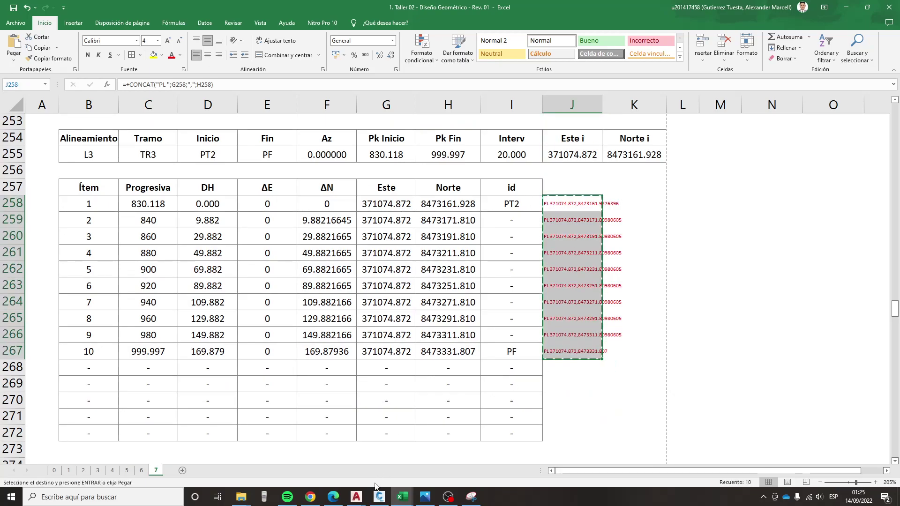
mouse_move(356, 496)
left_click(424, 457)
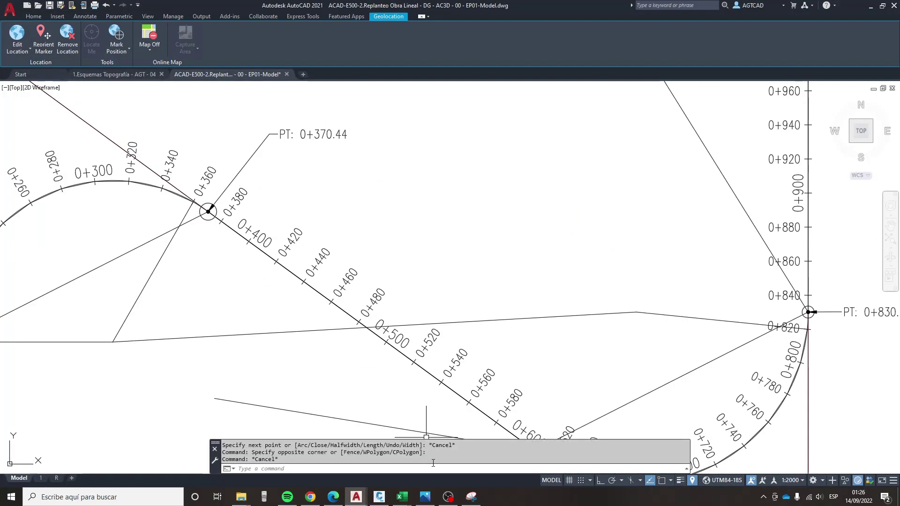
- Paste the TR3 strings to draw the third straight polyline and select it to check
key("ctrl+v")
scroll(425, 281, "down", 3)
scroll(661, 282, "up", 2)
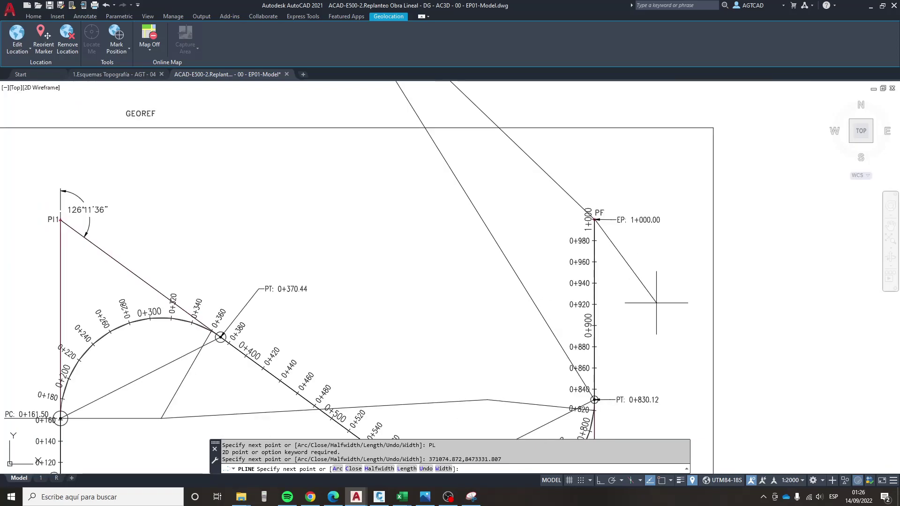
key("Escape")
left_click_drag(665, 245, 640, 291)
scroll(599, 300, "up", 5)
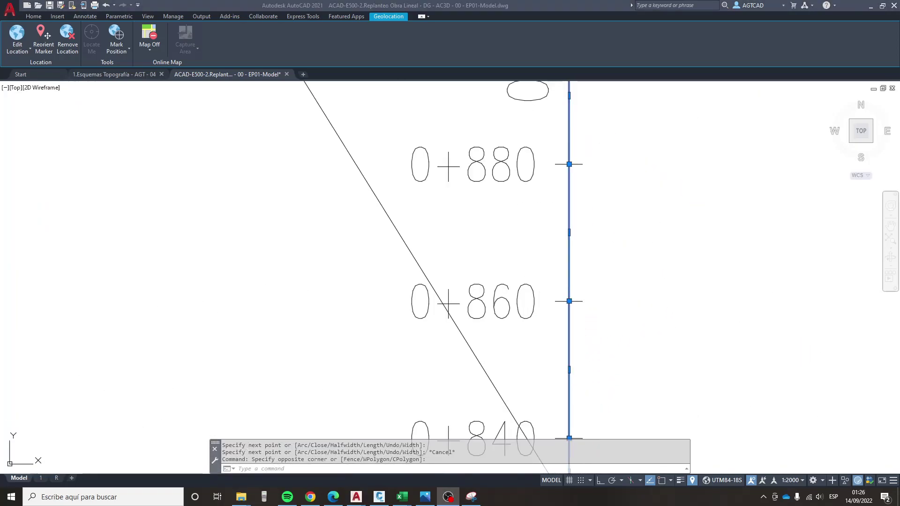
key("Escape")
key("Escape")
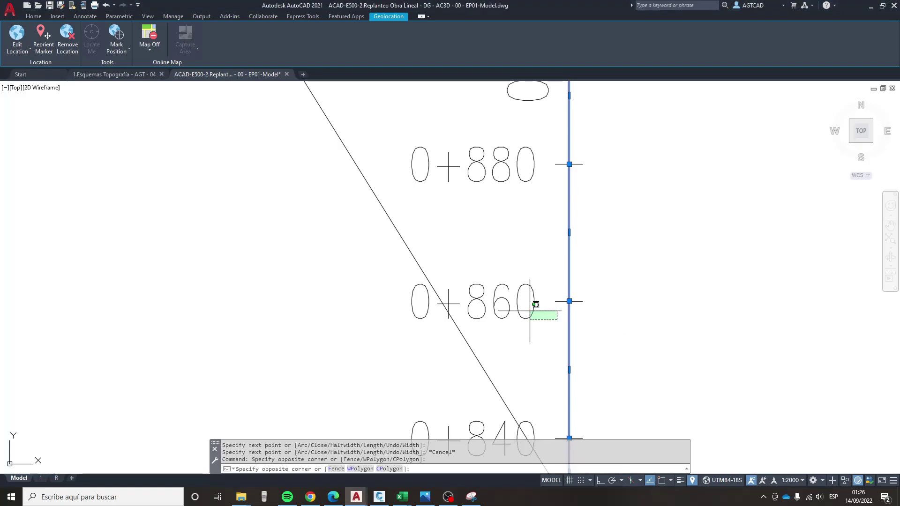
- Zoom out and reselect the alignment polyline to verify the complete alignment
scroll(534, 307, "down", 2)
scroll(536, 312, "down", 8)
scroll(465, 318, "down", 1)
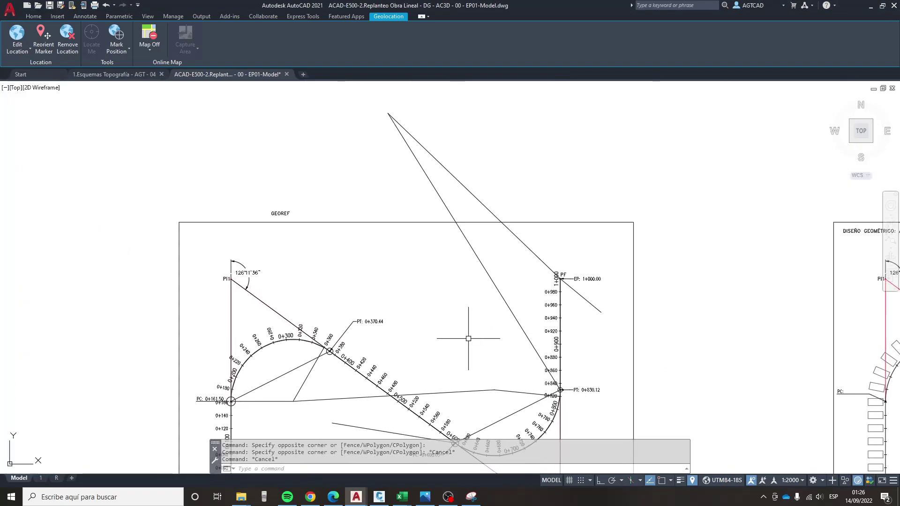
scroll(458, 311, "down", 3)
scroll(425, 322, "up", 4)
scroll(425, 322, "up", 2)
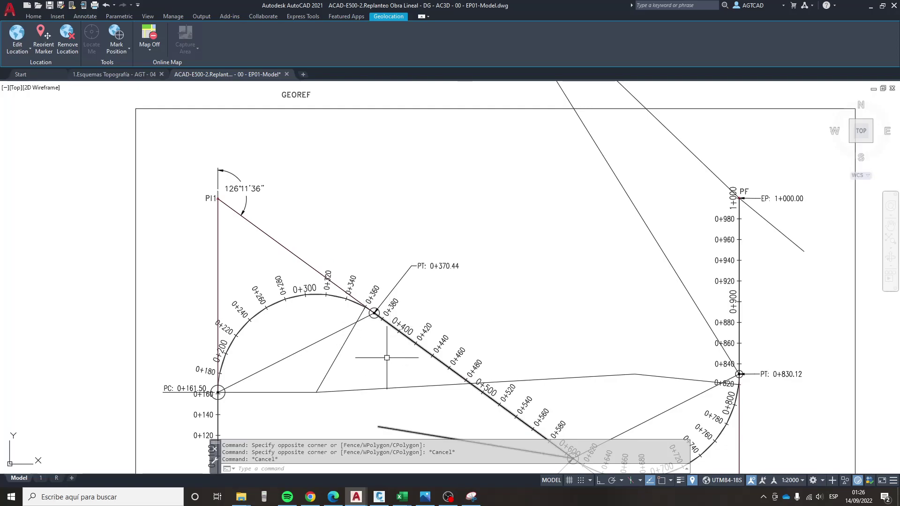
left_click(368, 352)
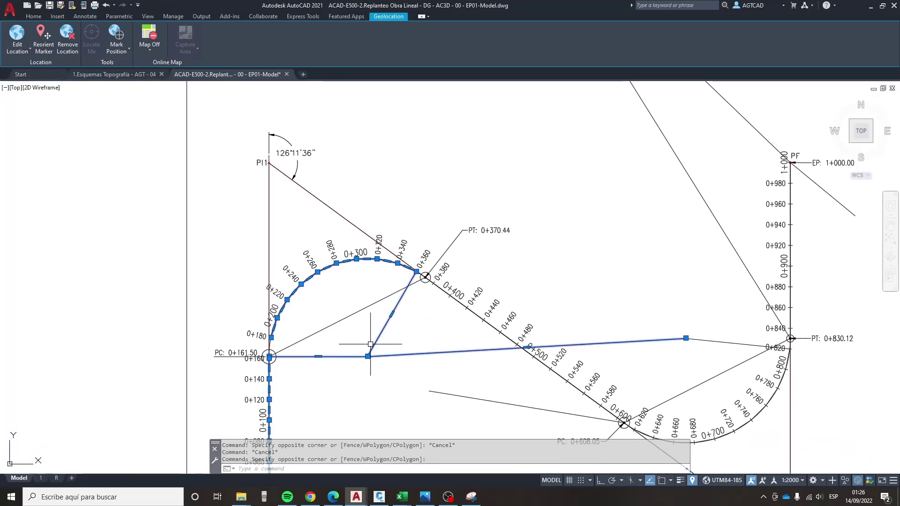
key("Escape")
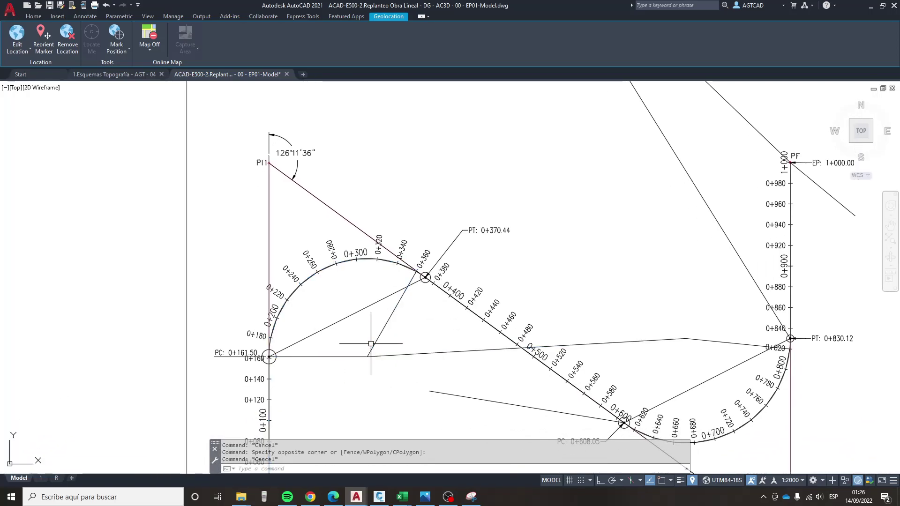
left_click(381, 391)
left_click(370, 359)
key("Escape")
- Bring the Taller 02 Excel workbook to the front
scroll(353, 331, "down", 4)
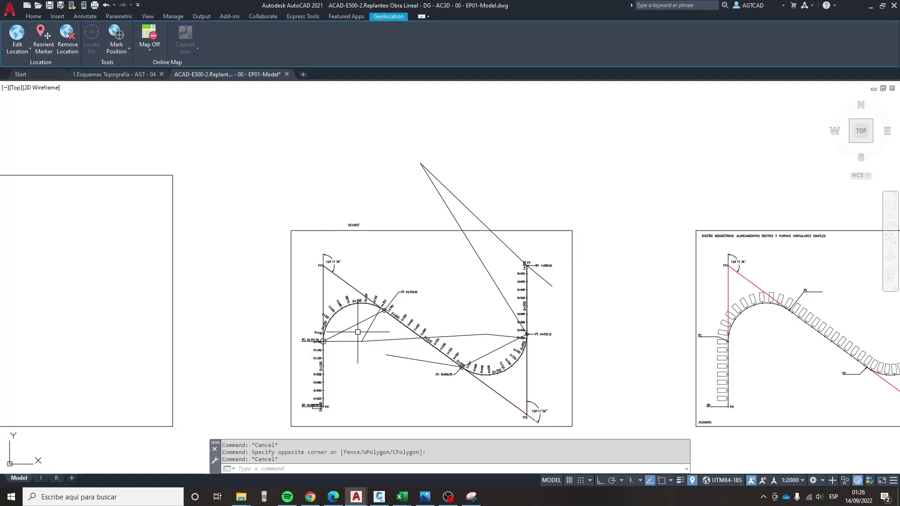
left_click(401, 497)
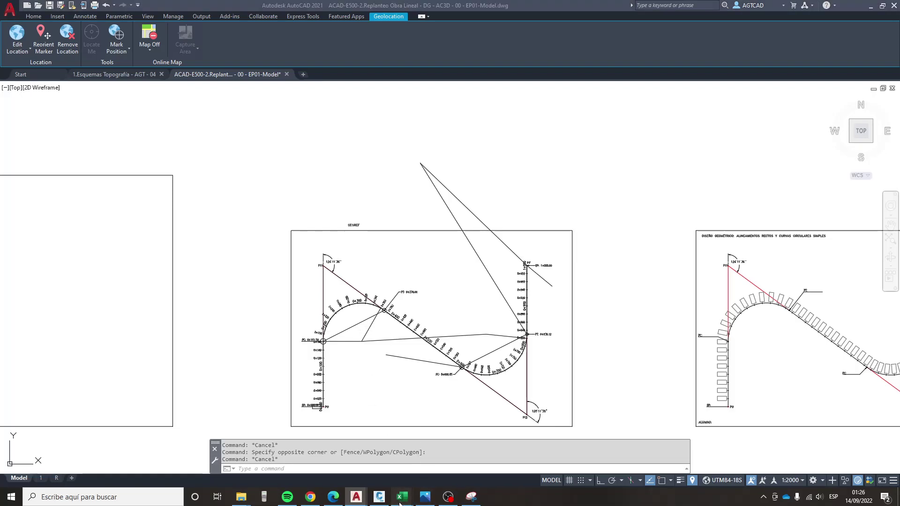
left_click(374, 466)
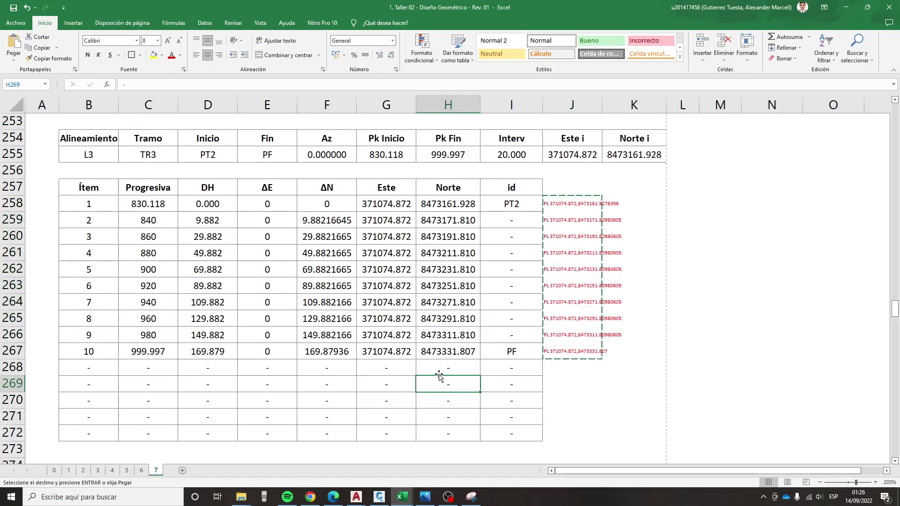
- Cancel the TR3 copy marquee and review the TR3 table items 1–10, ending at cell D272
key("Escape")
scroll(435, 373, "up", 4)
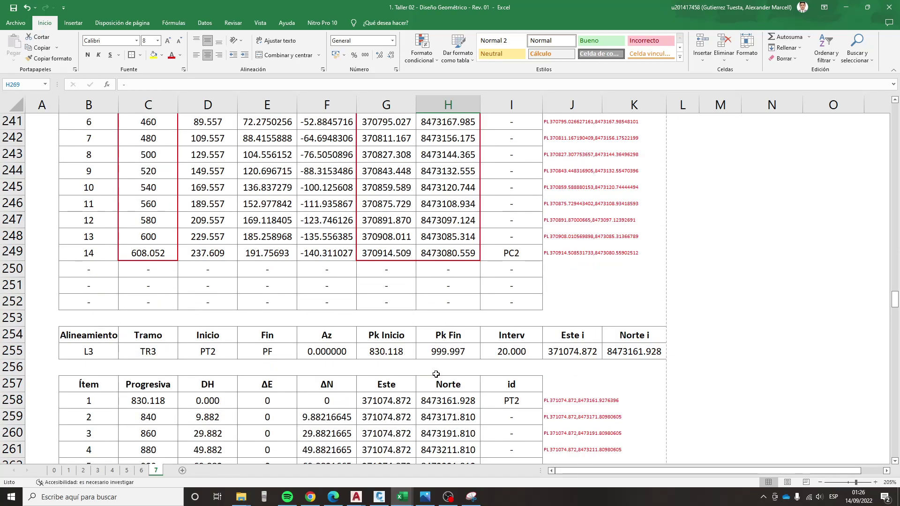
scroll(435, 373, "up", 3)
scroll(436, 375, "up", 2)
scroll(436, 375, "down", 8)
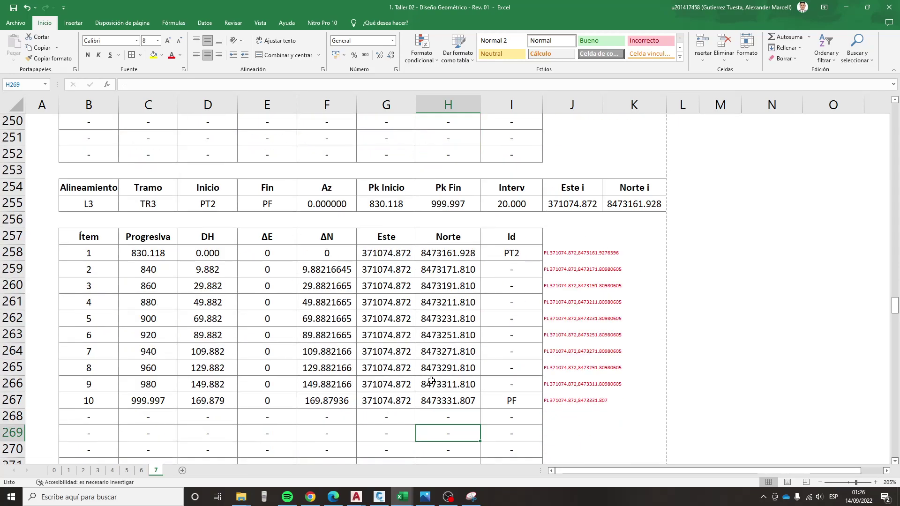
scroll(431, 379, "down", 2)
scroll(366, 382, "up", 2)
scroll(362, 253, "down", 2)
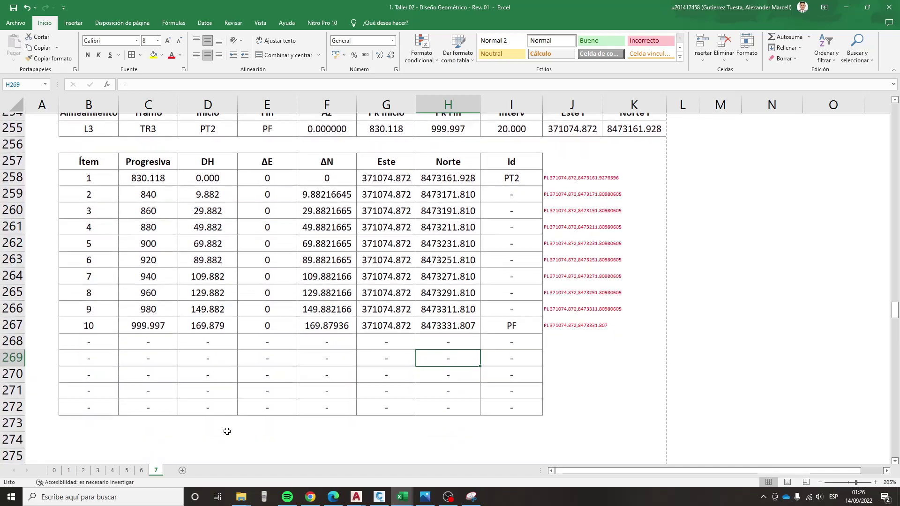
left_click(29, 11)
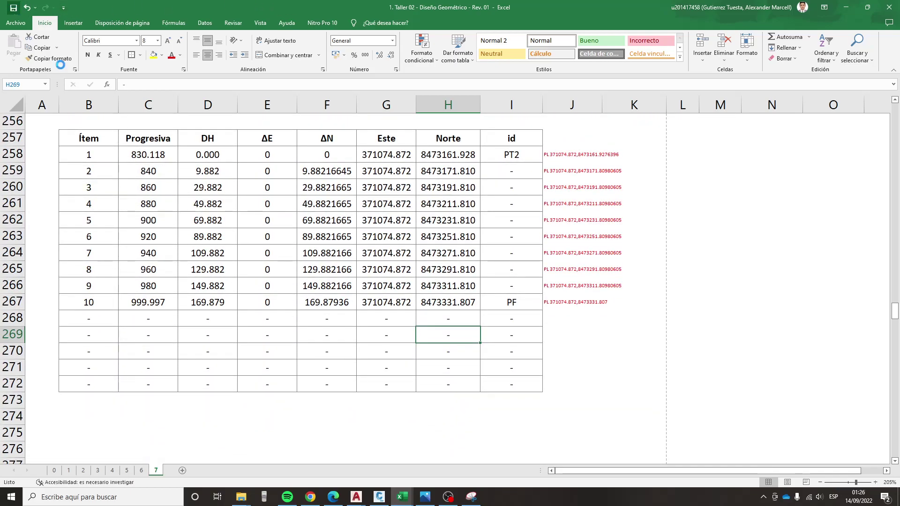
left_click(192, 387)
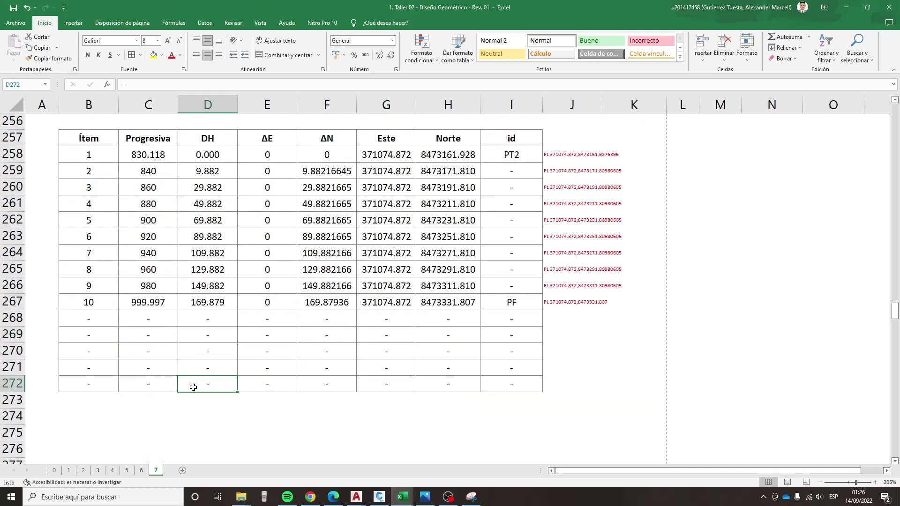
- Copy sheet 7 to the end of the workbook and name the copy 8
right_click(161, 475)
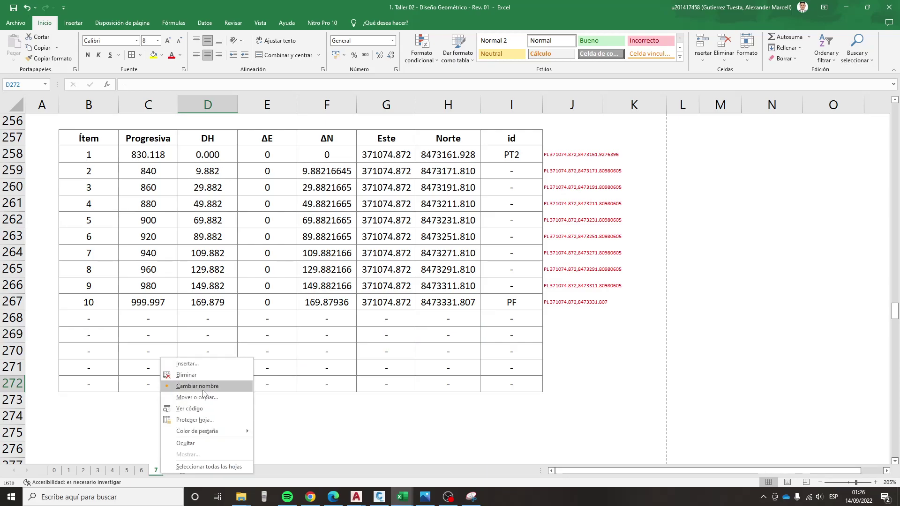
left_click(214, 395)
scroll(181, 430, "down", 3)
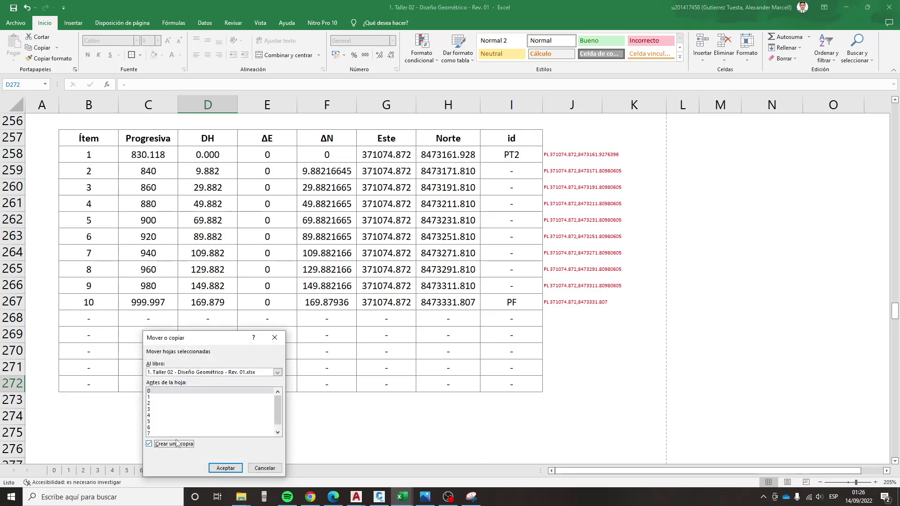
left_click(173, 433)
left_click(225, 468)
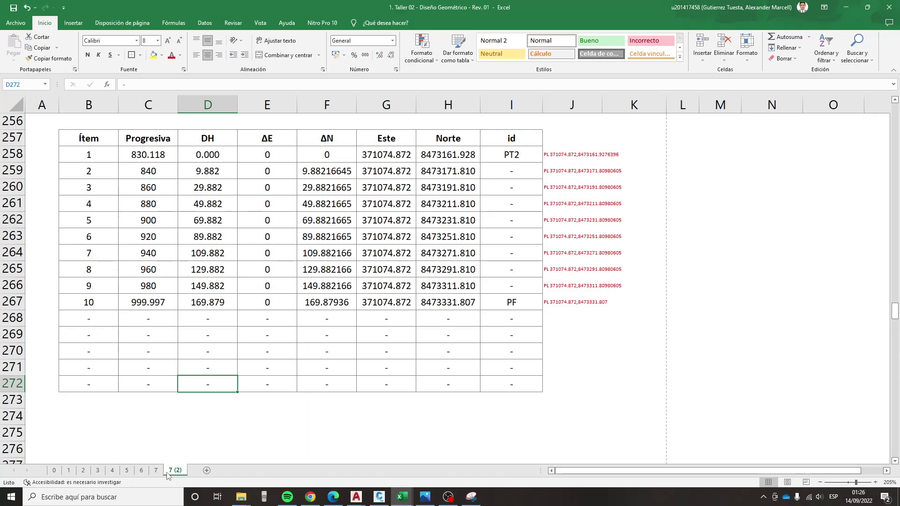
type("8")
key("Return")
left_click(207, 448)
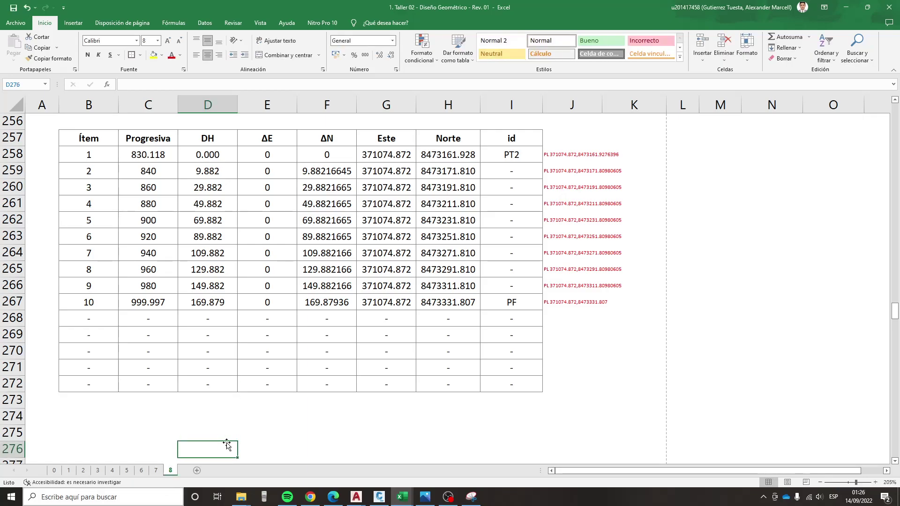
scroll(209, 249, "up", 20)
- Clear the old input data in A4:J7 and paste the new alignment points into A4
left_click_drag(56, 177, 587, 235)
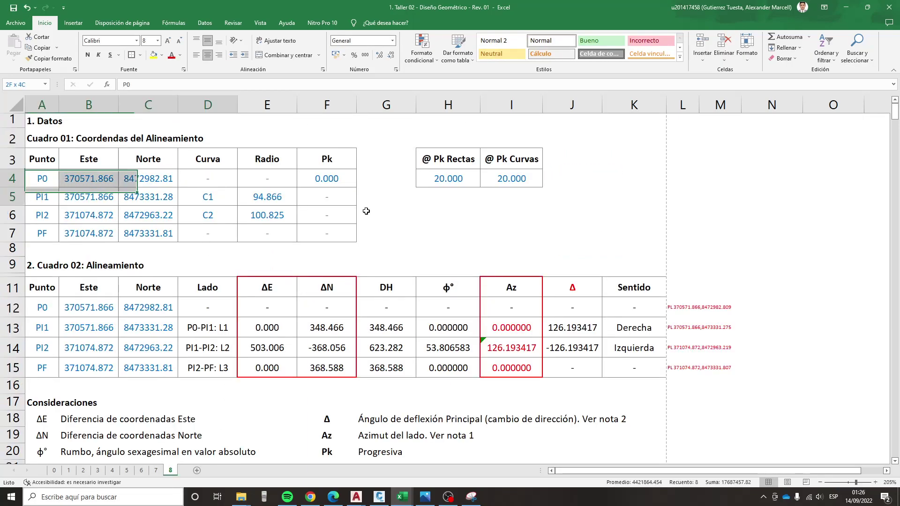
key("Delete")
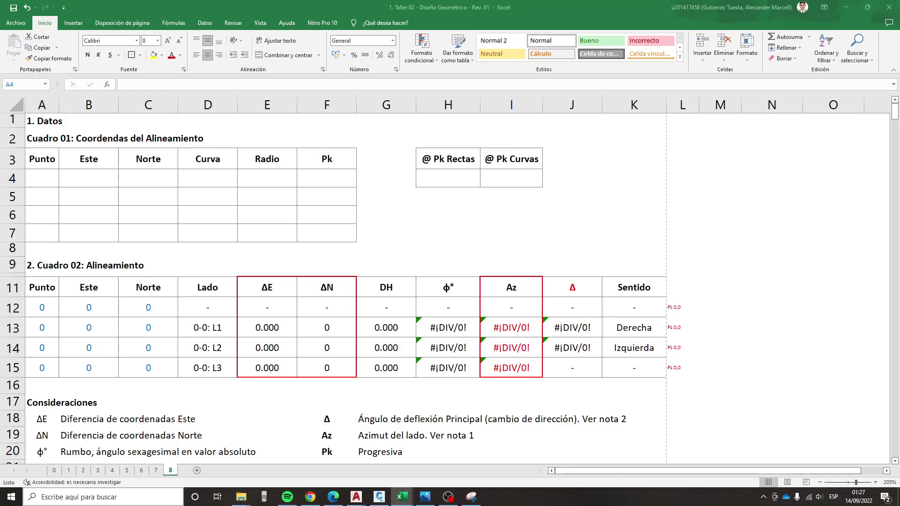
key("ctrl+c")
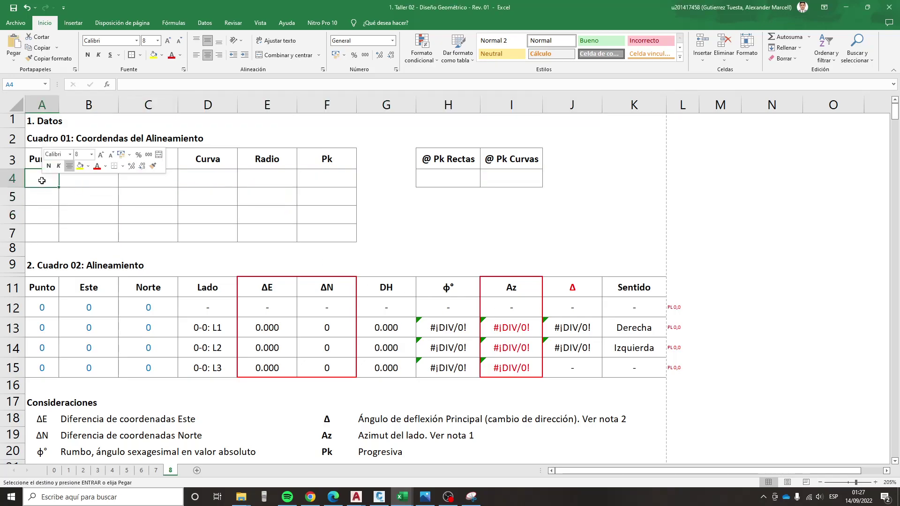
right_click(42, 180)
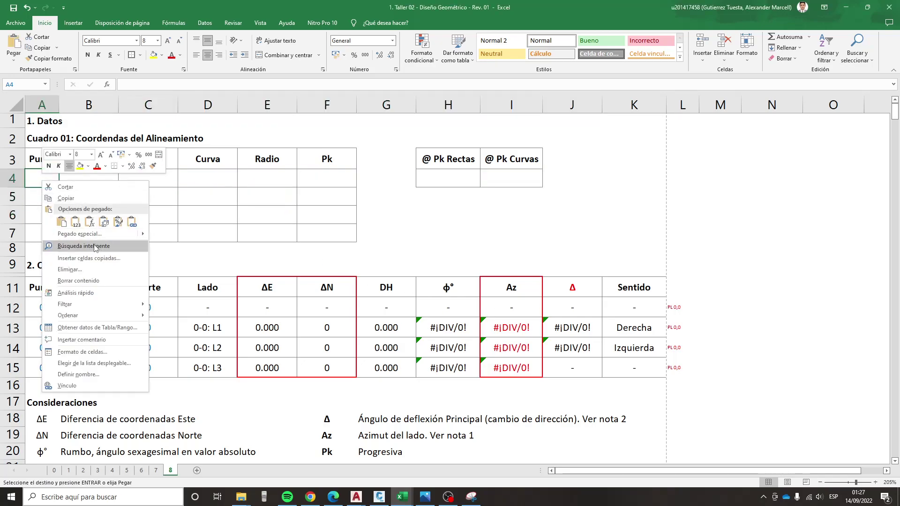
left_click(182, 207)
key("ctrl+v")
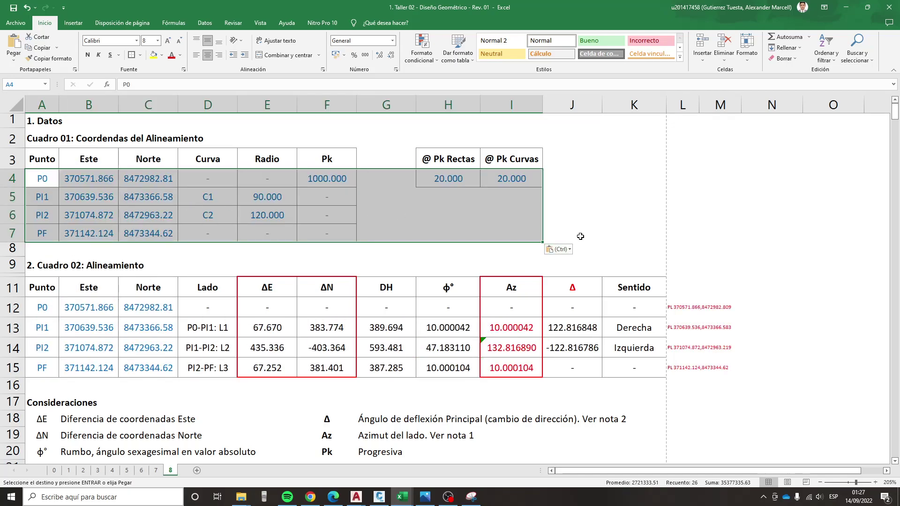
- Review the pasted coordinates, starting Pk in F4, intervals in H4 and I4, and radii E5:E7
left_click_drag(45, 173, 295, 236)
left_click(334, 180)
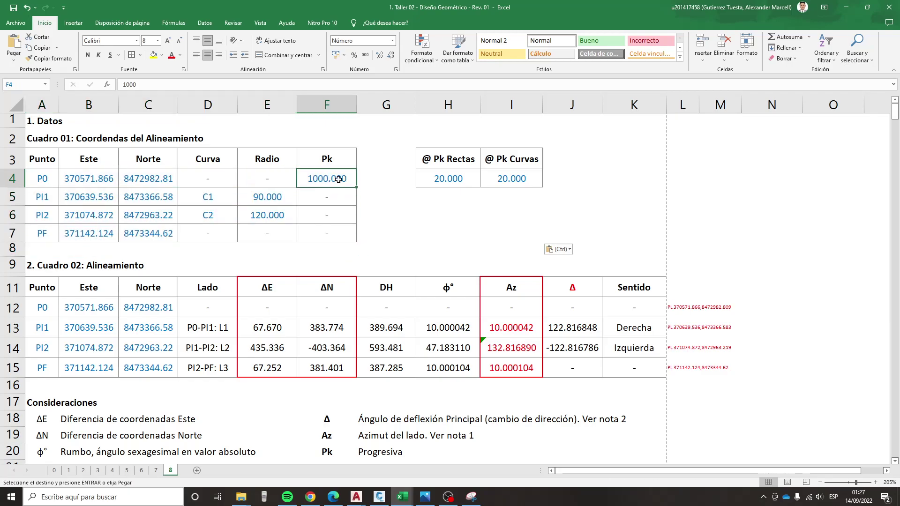
left_click(459, 187)
left_click(496, 183)
left_click_drag(269, 197, 277, 226)
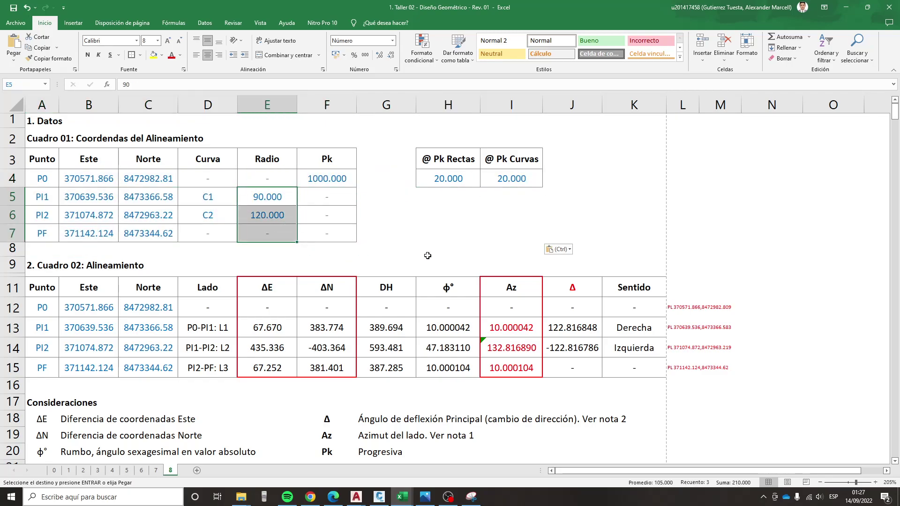
scroll(428, 254, "down", 2)
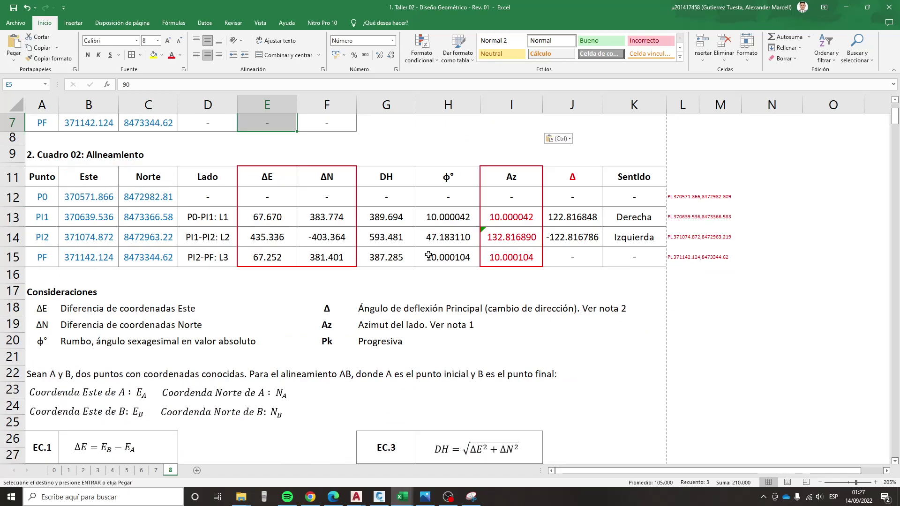
scroll(429, 254, "up", 2)
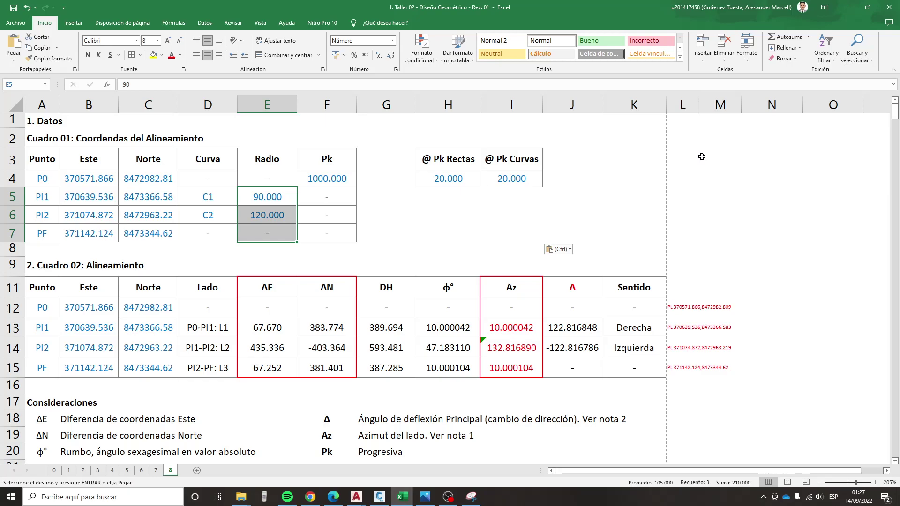
left_click_drag(48, 187, 149, 215)
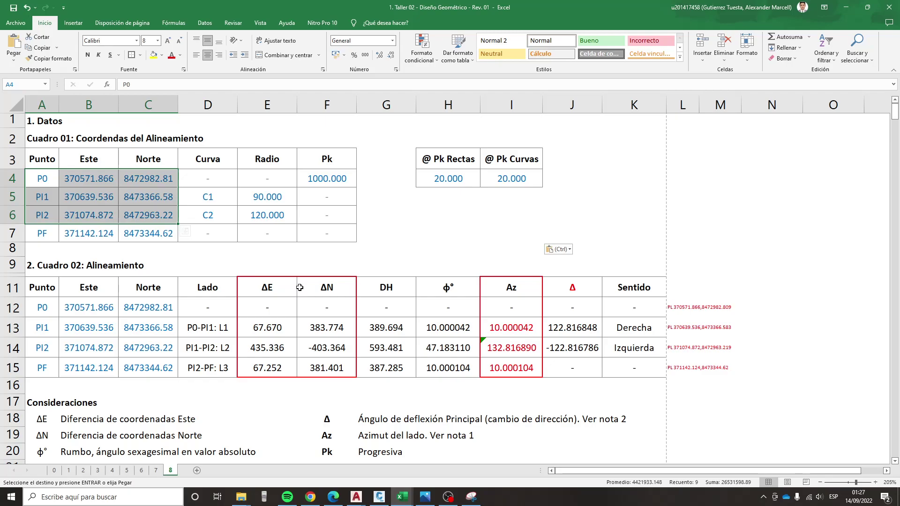
- Erase the 14 old alignment objects in Civil 3D, then select Excel cell F12
mouse_move(379, 497)
left_click(377, 466)
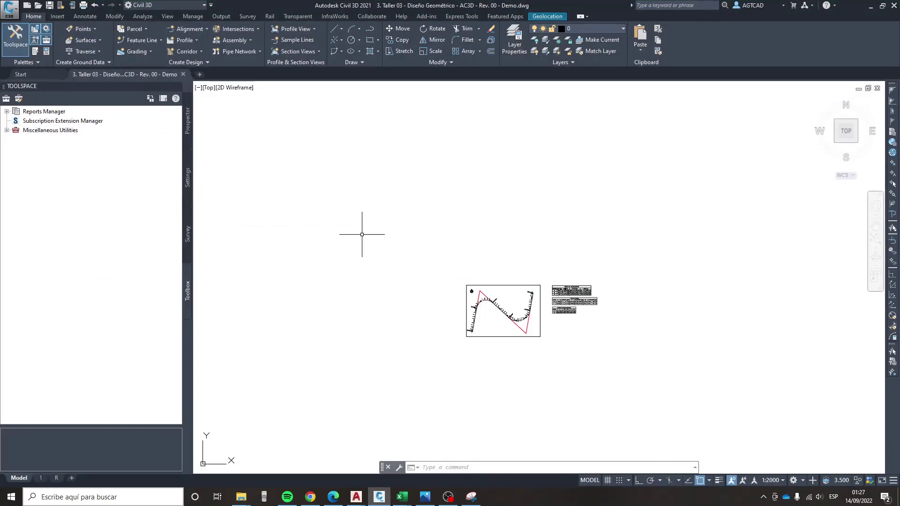
left_click(663, 395)
left_click(449, 273)
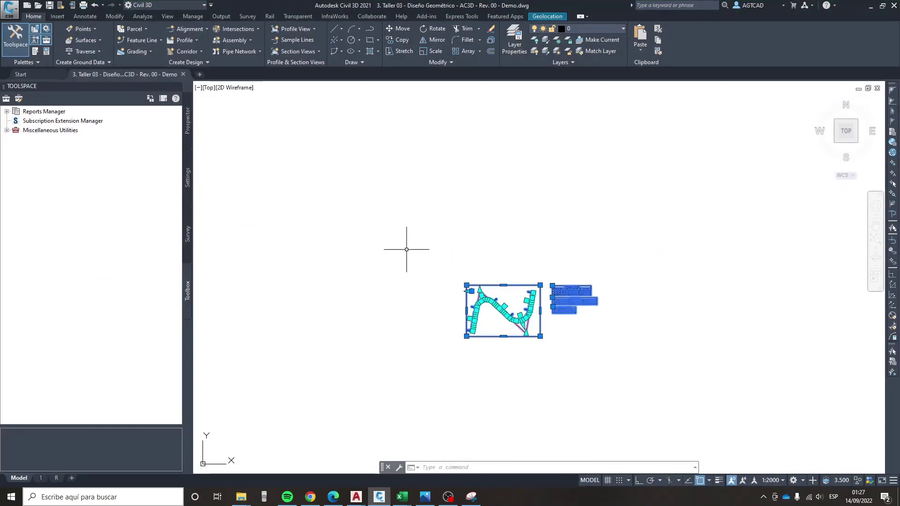
key("Delete")
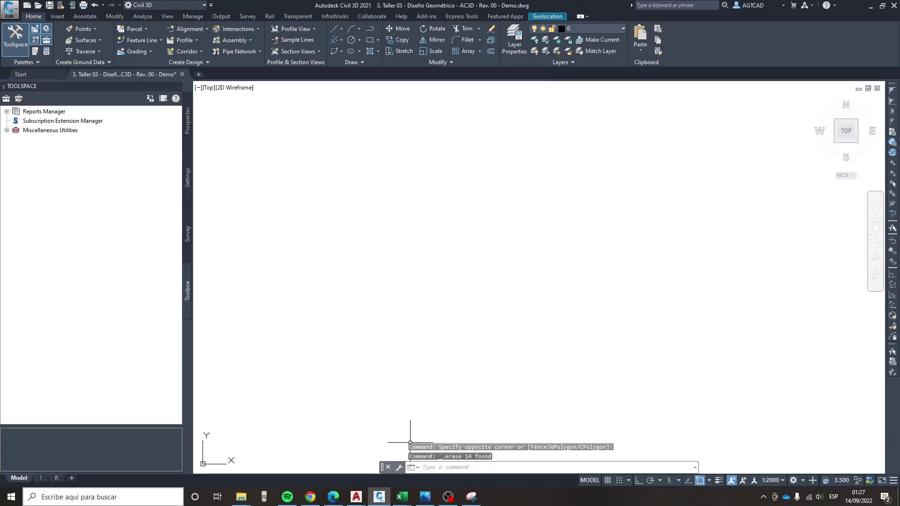
mouse_move(401, 497)
left_click(366, 468)
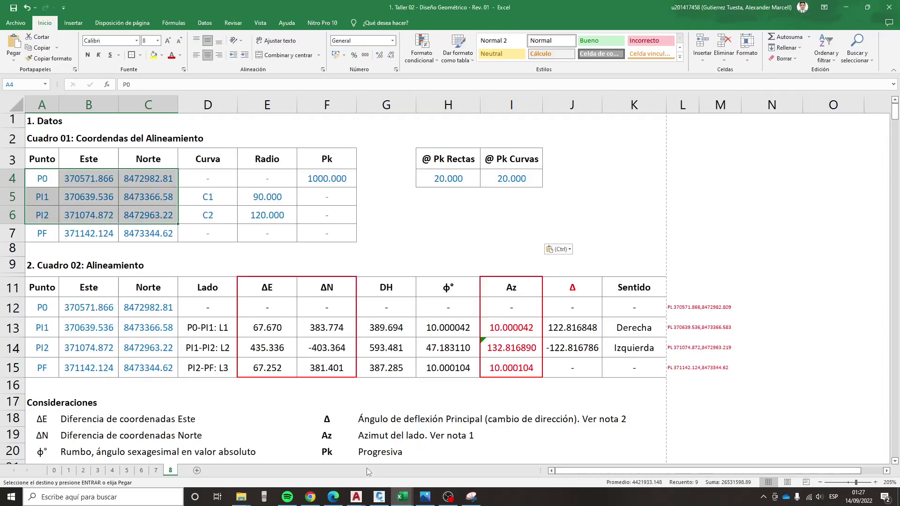
left_click(354, 311)
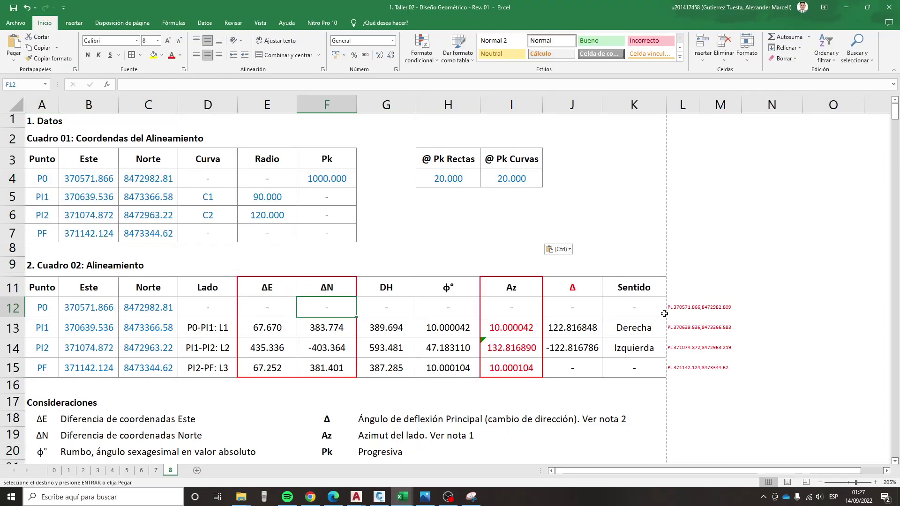
- Paste the PLINE commands from Excel cells L12:L15 into Civil 3D to draw the P0–PI1–PI2–PF polyline
left_click_drag(674, 308, 673, 368)
key("ctrl+c")
left_click(379, 497)
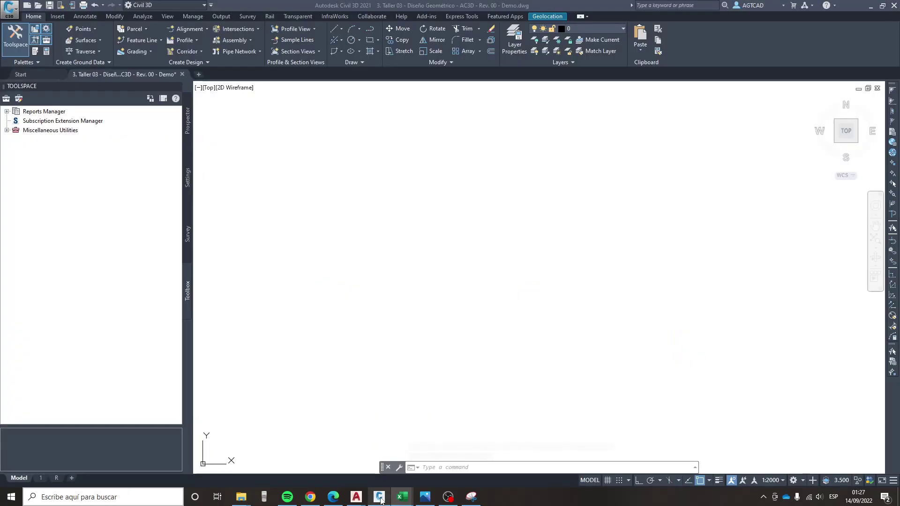
type("PLINE")
key("Return")
key("ctrl+v")
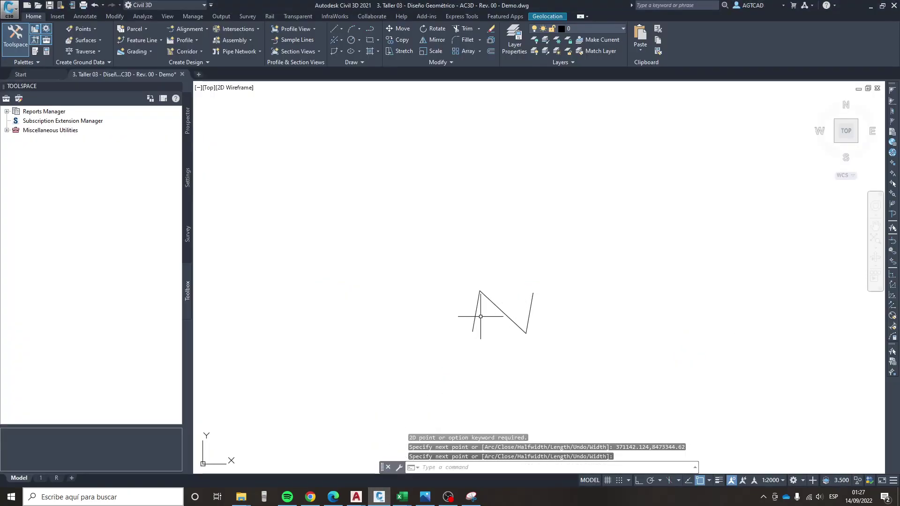
- Check the new polyline by selecting it, then close the Toolspace palette
left_click(481, 312)
left_click(401, 306)
scroll(497, 340, "up", 2)
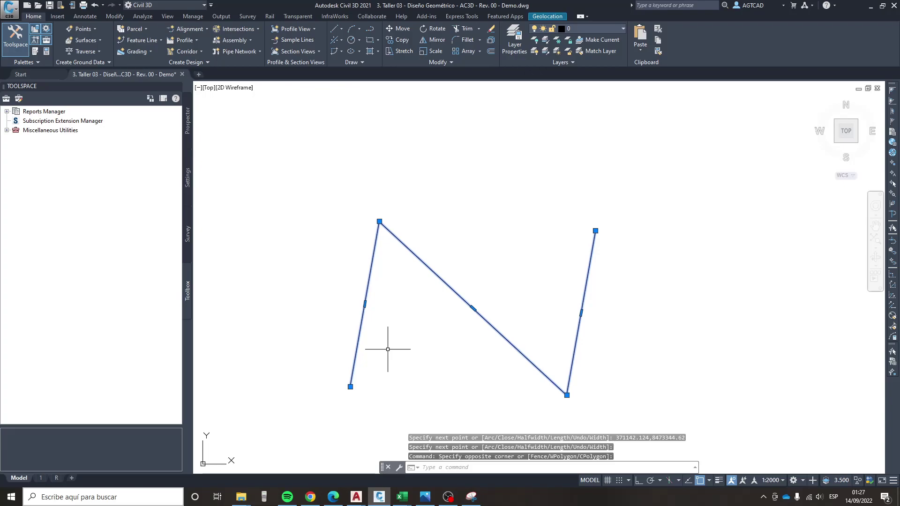
key("Escape")
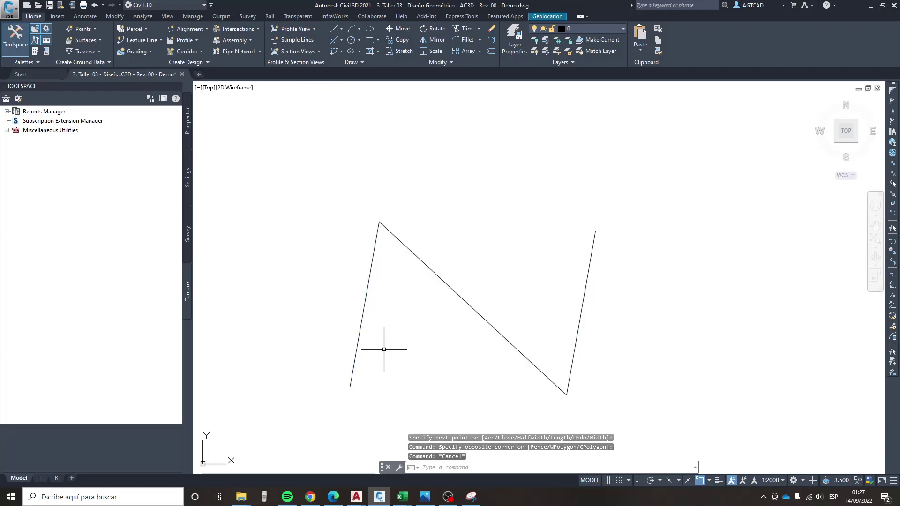
left_click(382, 351)
left_click(321, 338)
key("Escape")
left_click(391, 358)
key("Escape")
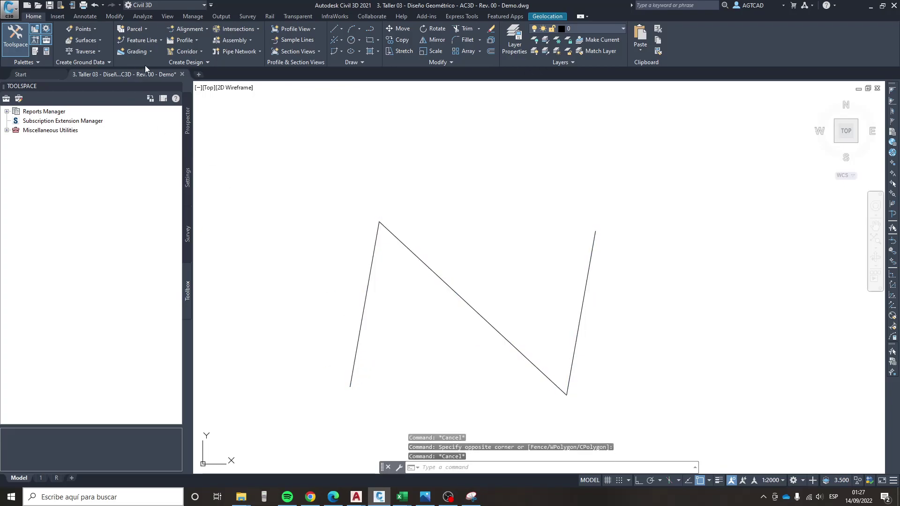
left_click(177, 87)
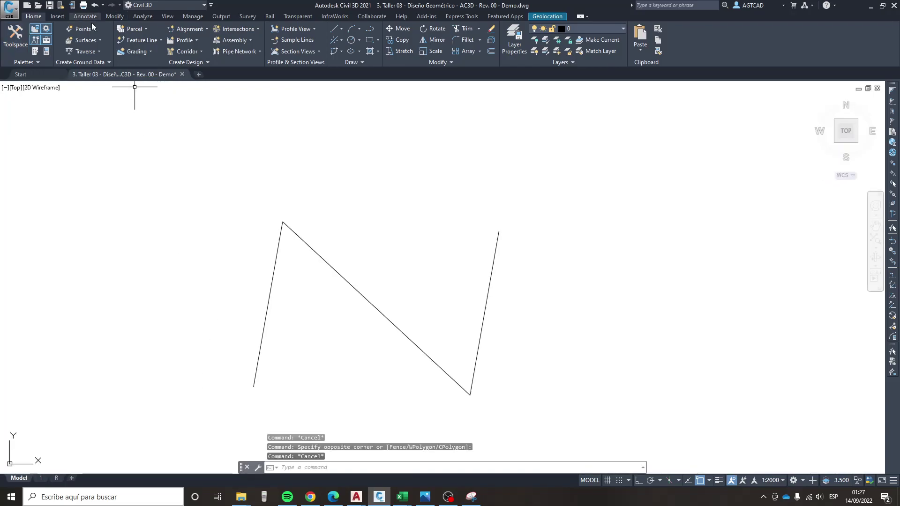
- Create alignment '1. Alineamiento Via 03' from the polyline with a 50 m default curve radius
left_click(192, 32)
left_click(229, 84)
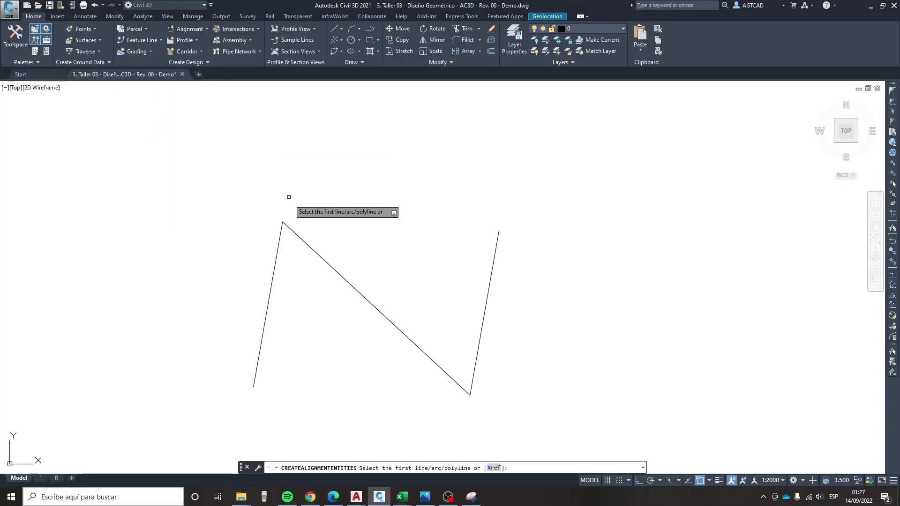
left_click(301, 239)
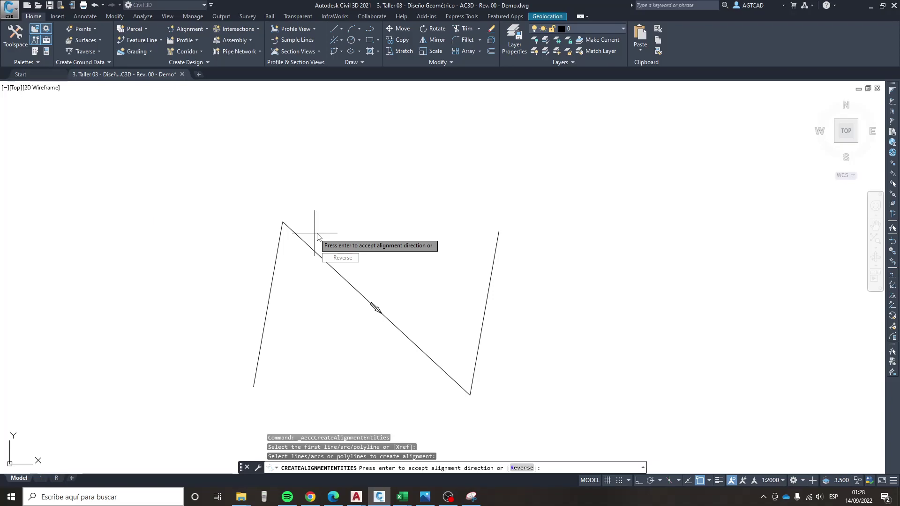
key("Return")
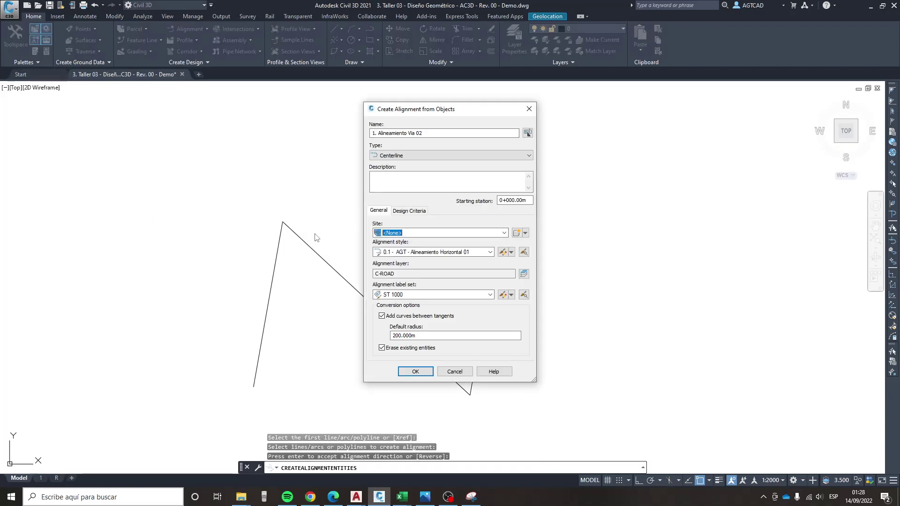
left_click(426, 133)
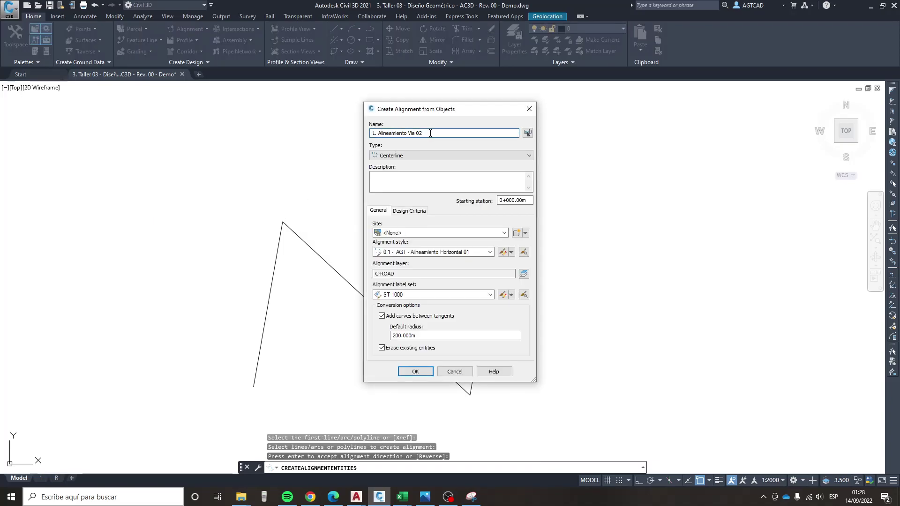
type("3")
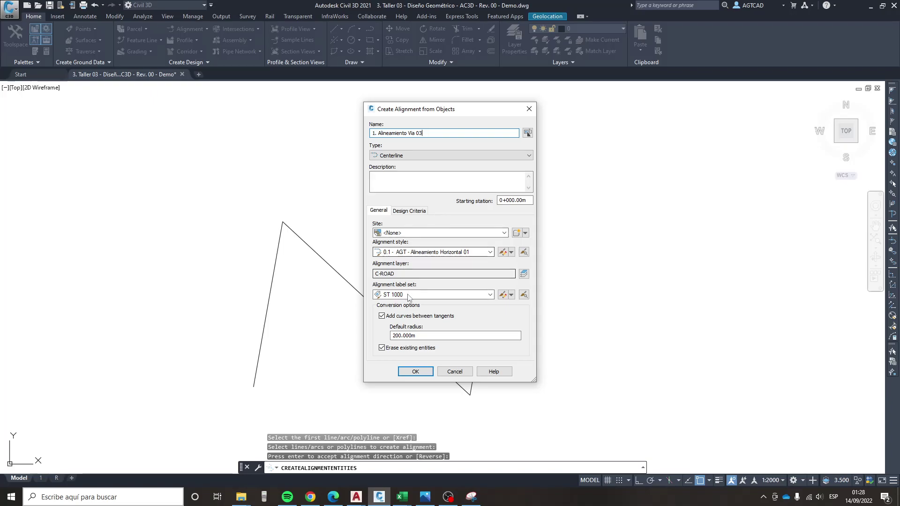
left_click_drag(412, 335, 363, 336)
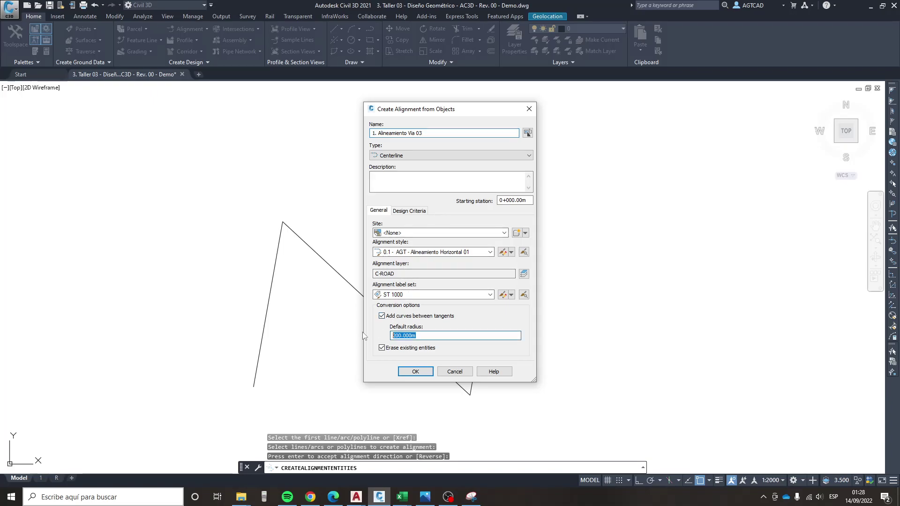
type("50")
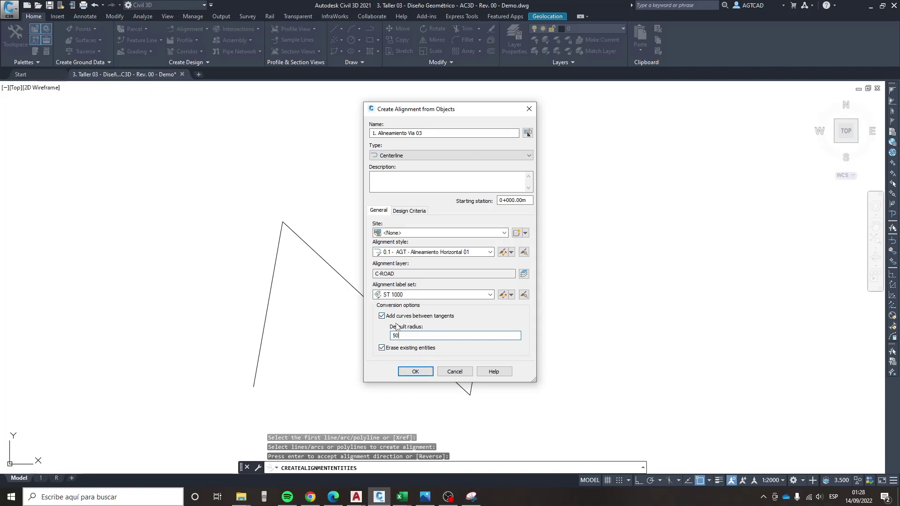
left_click(416, 372)
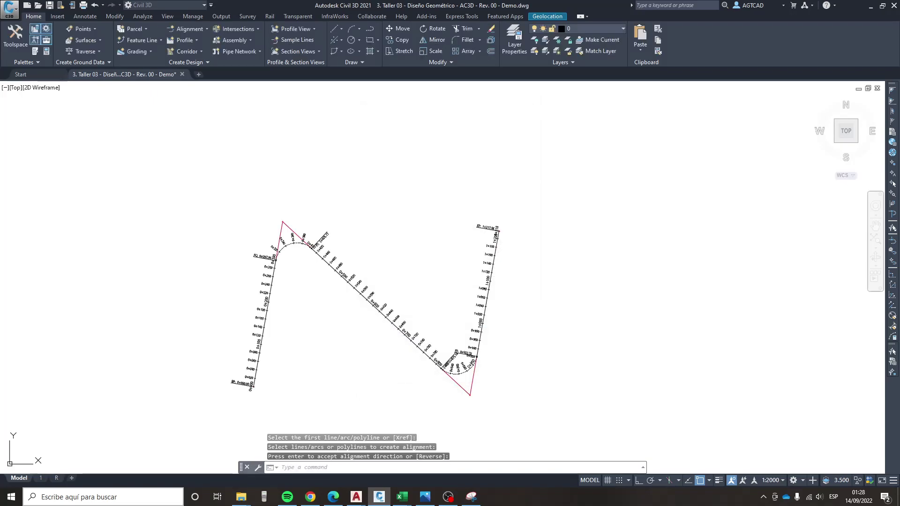
scroll(281, 262, "up", 2)
scroll(297, 257, "up", 1)
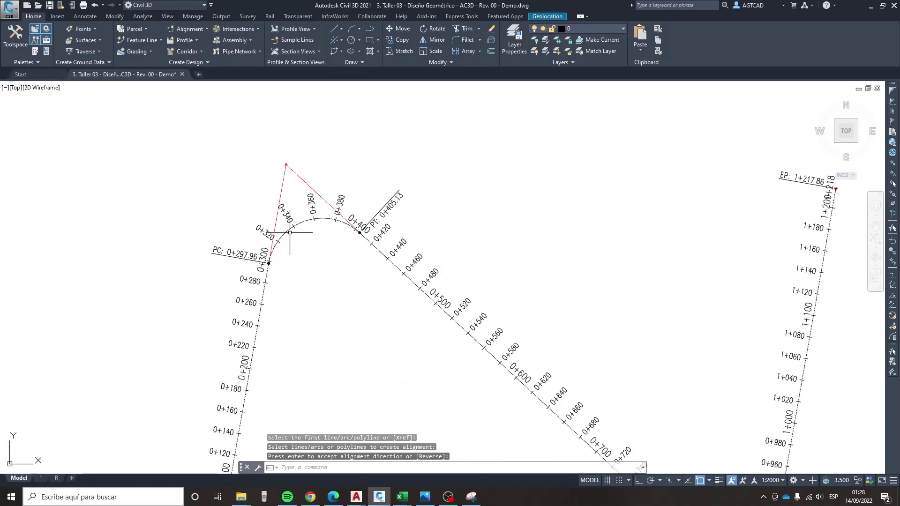
scroll(298, 257, "down", 1)
left_click_drag(298, 257, 303, 238)
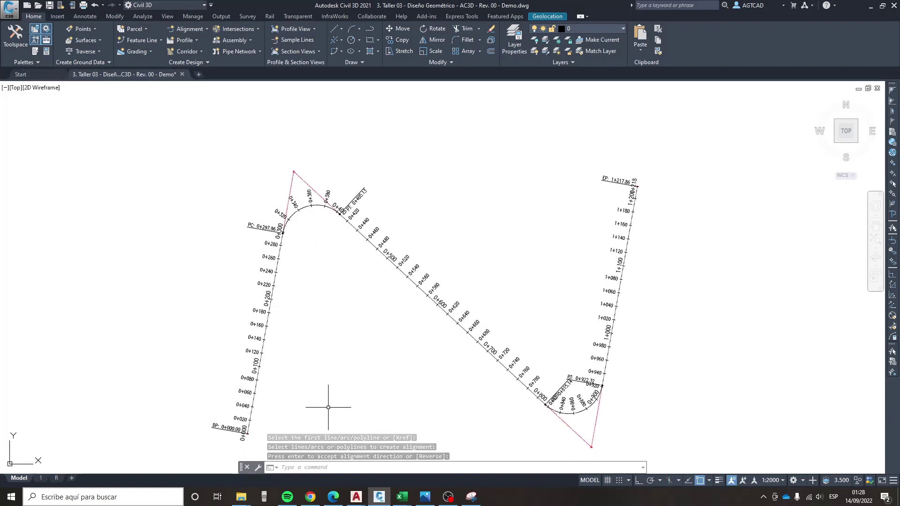
- Look up the Excel curve radii: C1 at 90.000 and C2 at 120.000
left_click(342, 457)
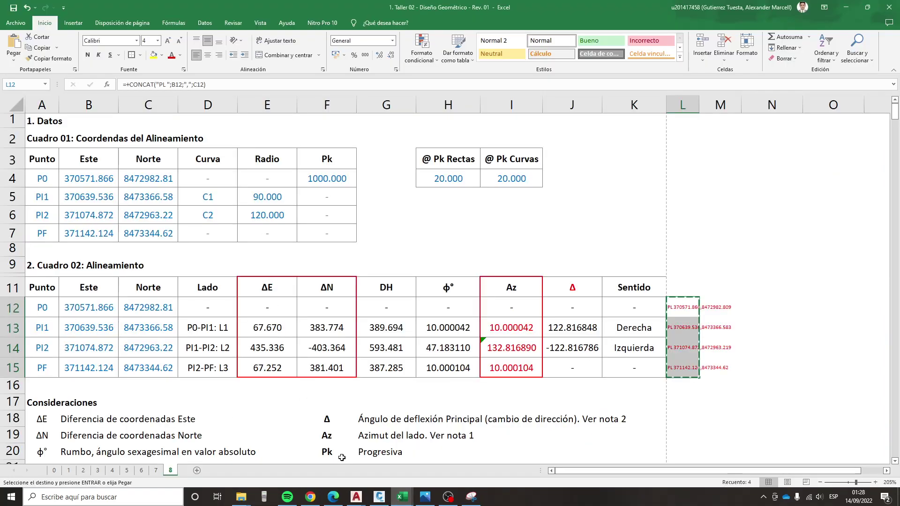
left_click(267, 192)
key("ctrl+v")
left_click_drag(205, 198, 268, 197)
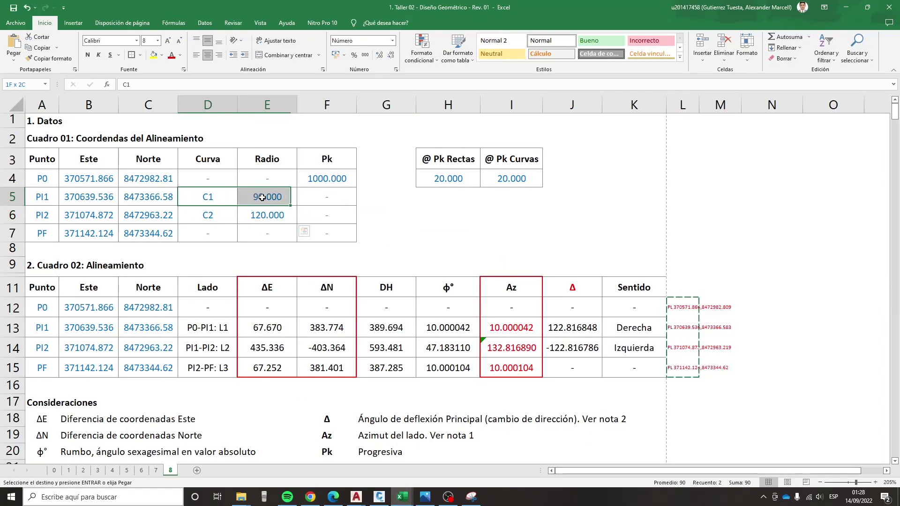
key("ctrl+v")
left_click_drag(205, 214, 267, 214)
key("ctrl+v")
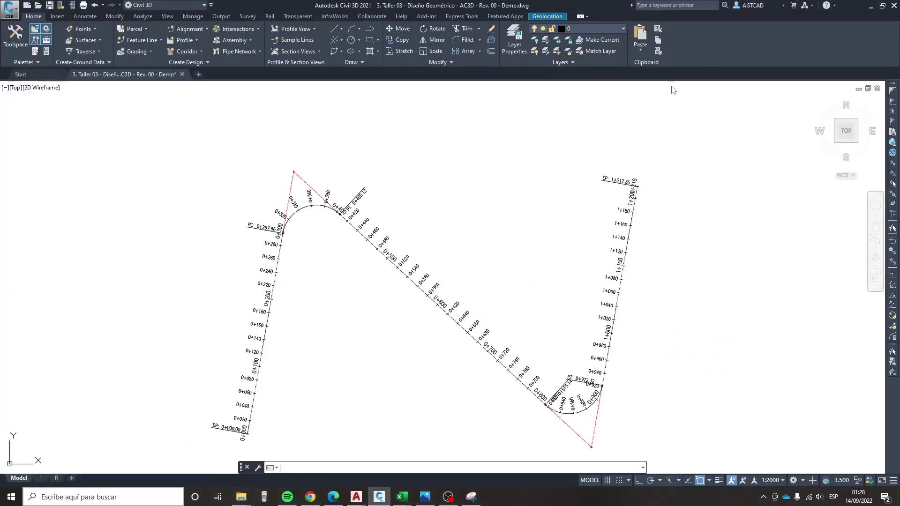
left_click(846, 7)
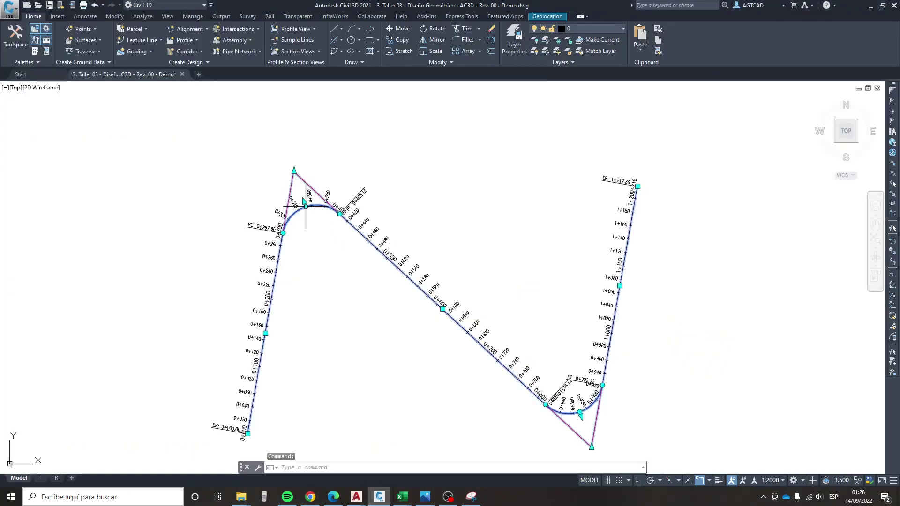
- In the Alignment Grid View, enter radius 90 for the first curve and 120 for the second
left_click(204, 42)
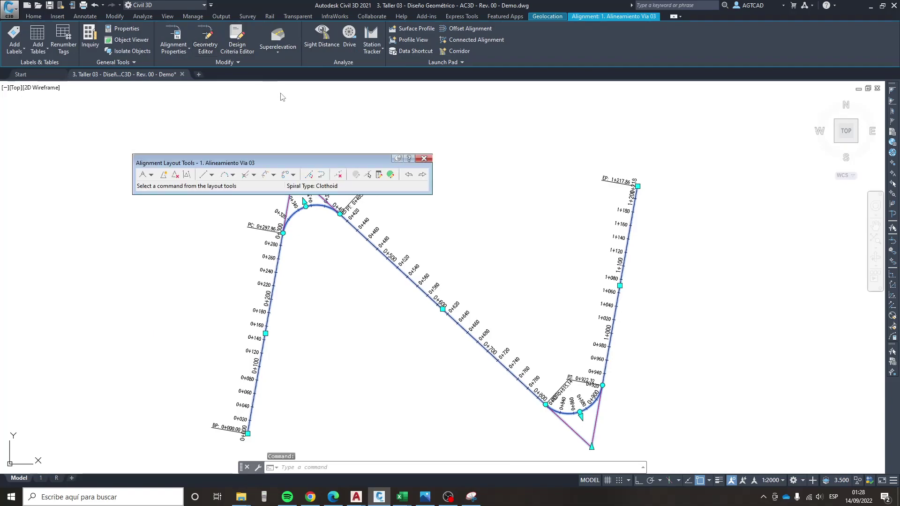
left_click(394, 176)
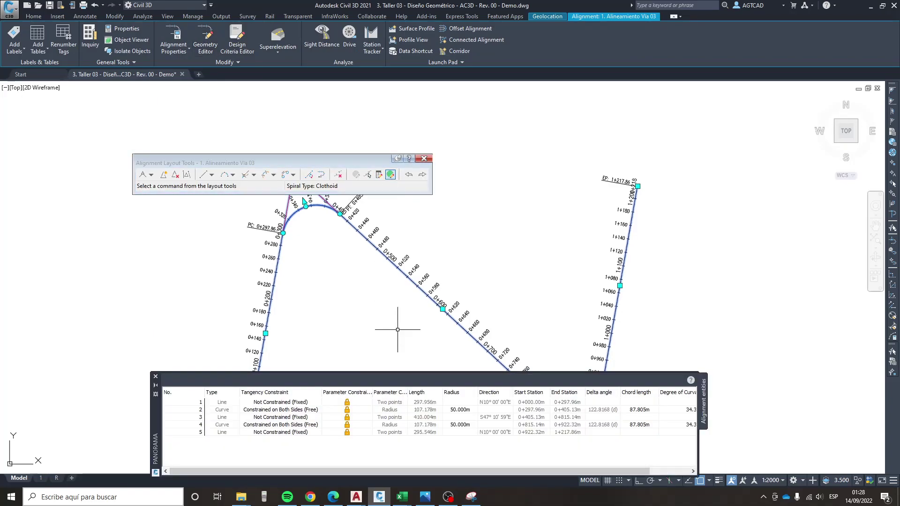
left_click(463, 409)
left_click(464, 410)
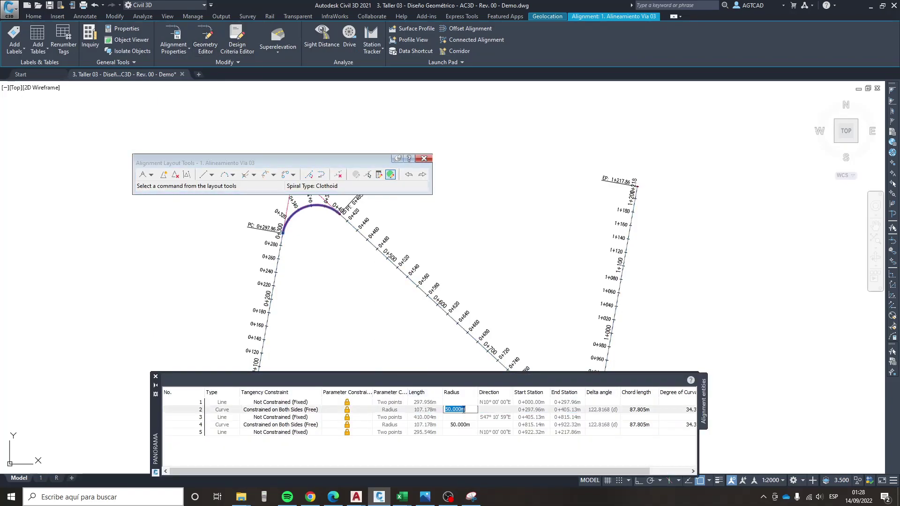
type("90")
key("Return")
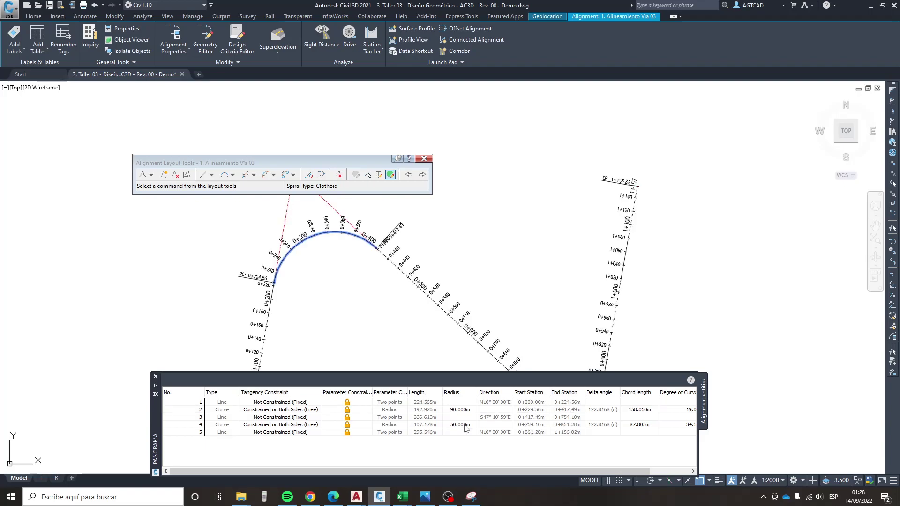
left_click(465, 425)
type("120")
key("Return")
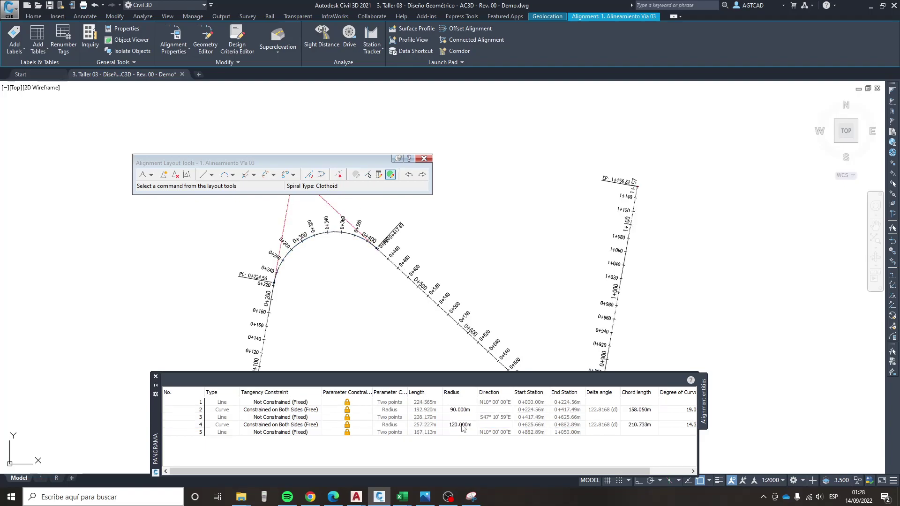
- Confirm the P0 Pk of 1000 in cell F4, then minimize Excel
mouse_move(401, 496)
left_click(356, 465)
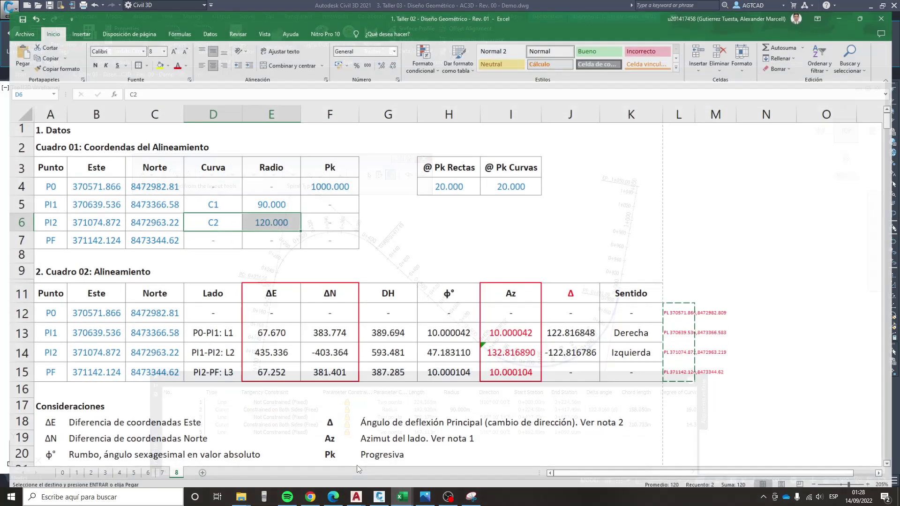
key("Up")
key("Up")
key("Right")
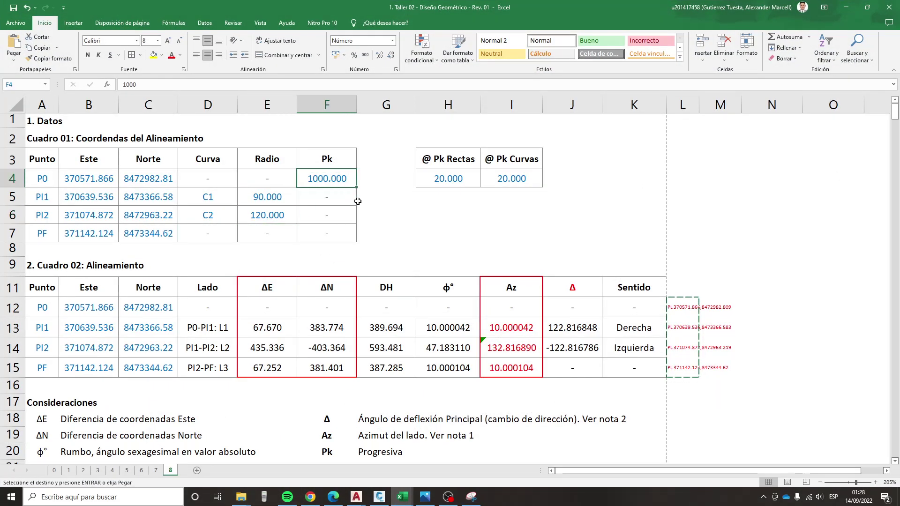
left_click_drag(44, 177, 305, 177)
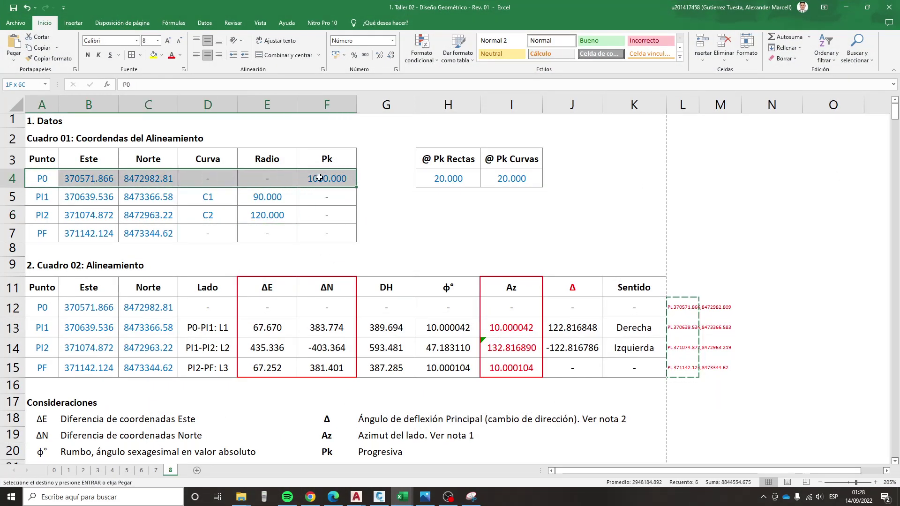
left_click(305, 177)
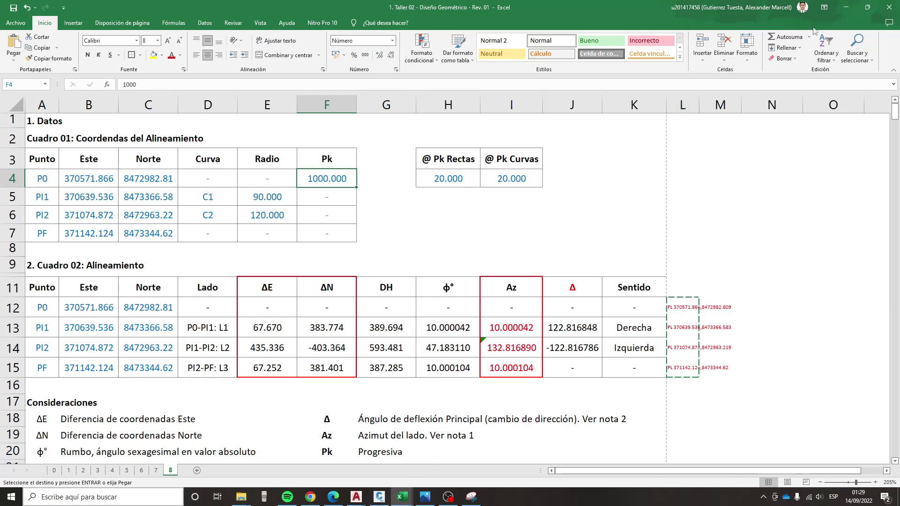
left_click(846, 7)
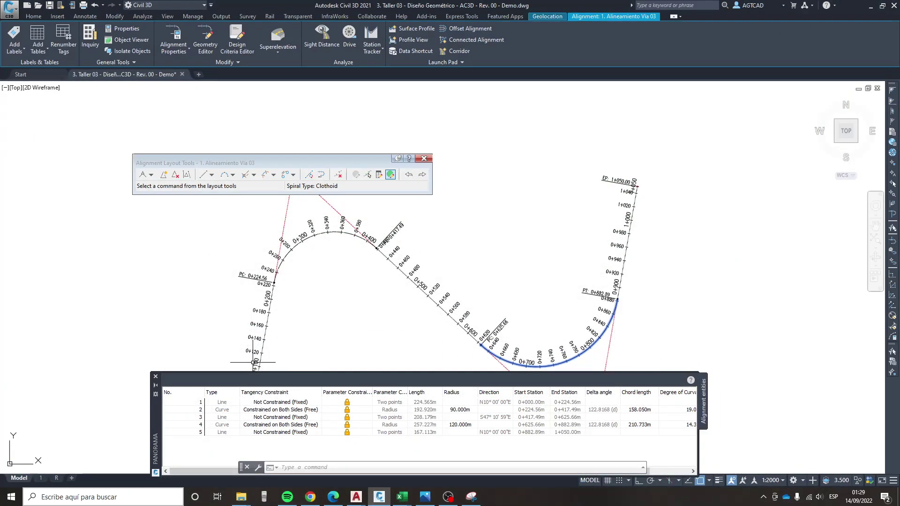
- Set the alignment's reference station to 1+000 in Alignment Properties > Station Control
left_click(156, 376)
key("Escape")
key("Escape")
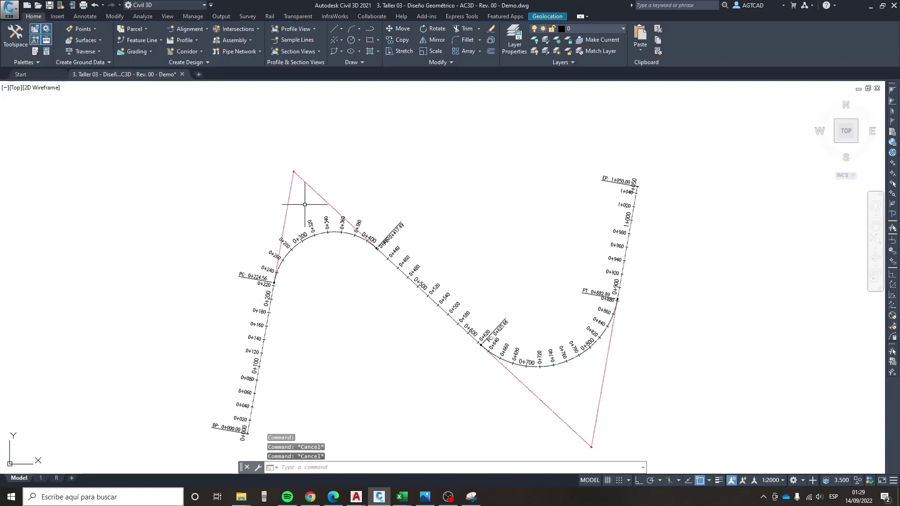
left_click(310, 244)
left_click(321, 219)
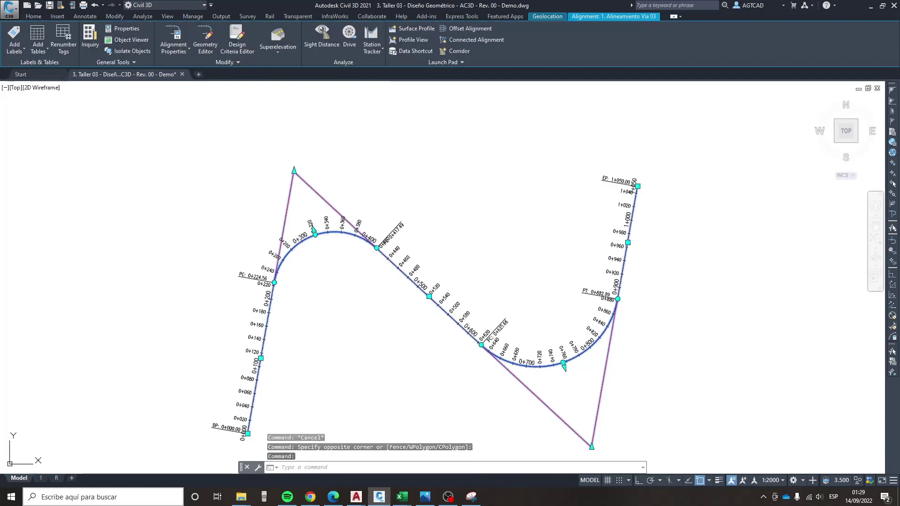
right_click(322, 218)
left_click(332, 322)
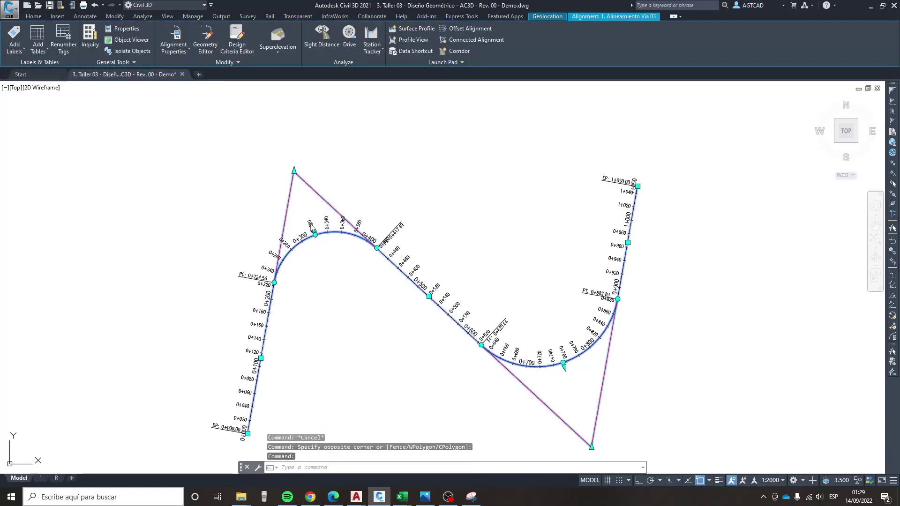
triple_click(338, 208)
type("1000")
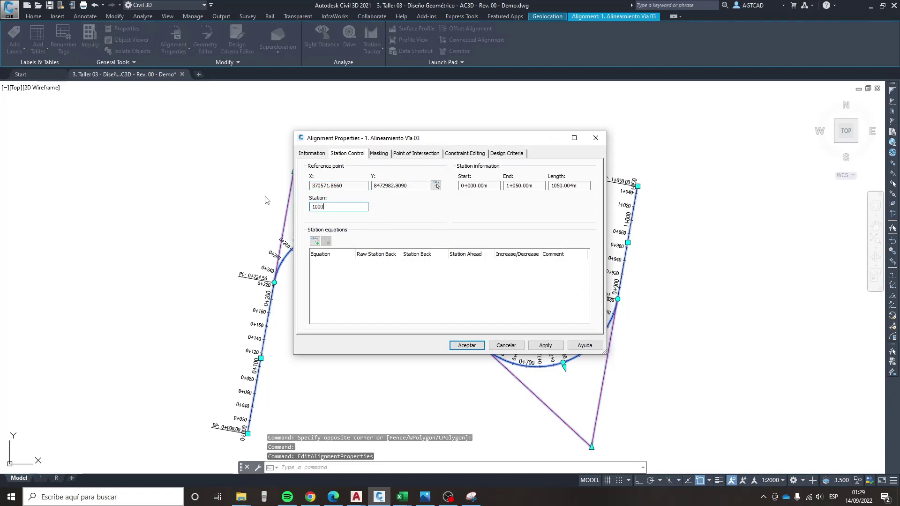
key("Tab")
left_click(481, 271)
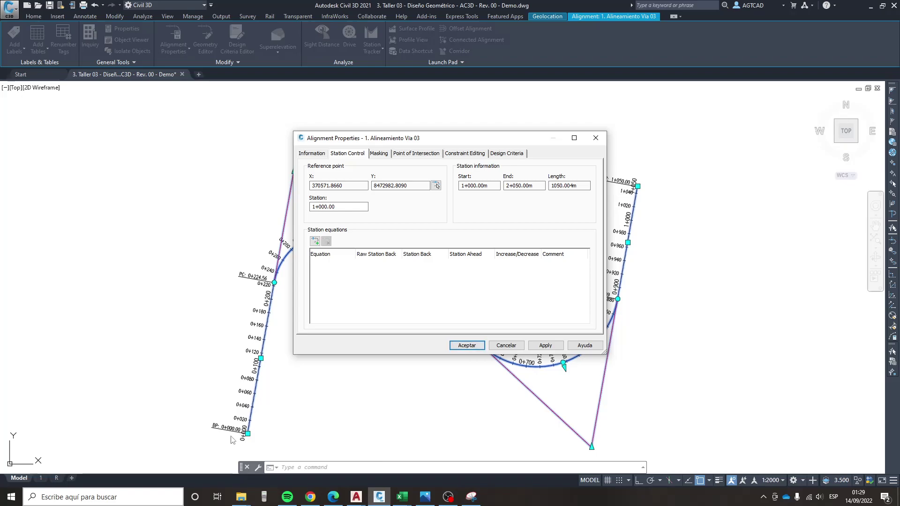
left_click(467, 345)
- Review the restationed alignment from BP 1+000.00 to EP 2+050.00 and reselect it
scroll(311, 392, "up", 3)
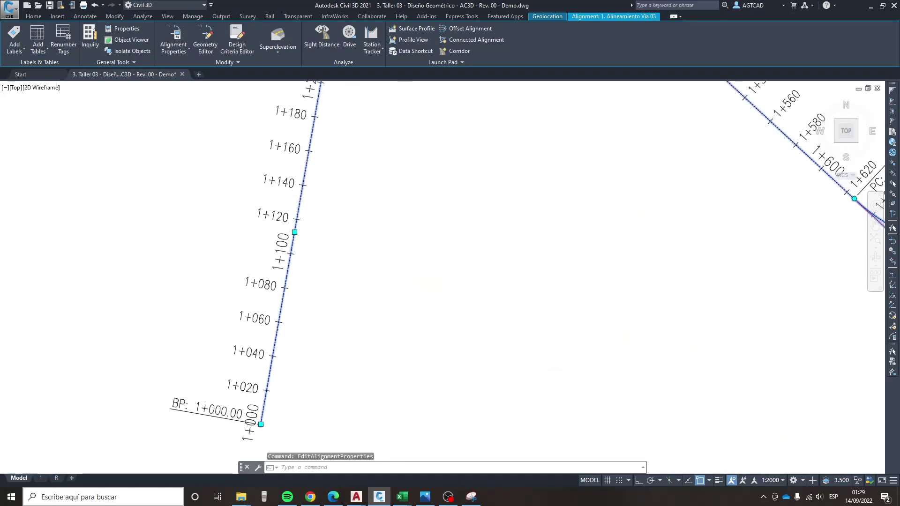
scroll(299, 388, "up", 3)
scroll(297, 385, "up", 2)
scroll(317, 308, "down", 3)
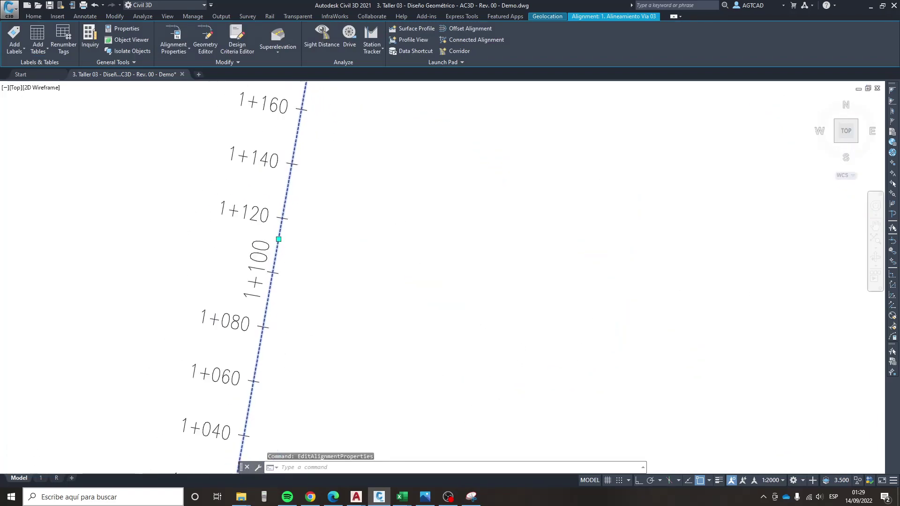
scroll(345, 309, "down", 5)
key("Escape")
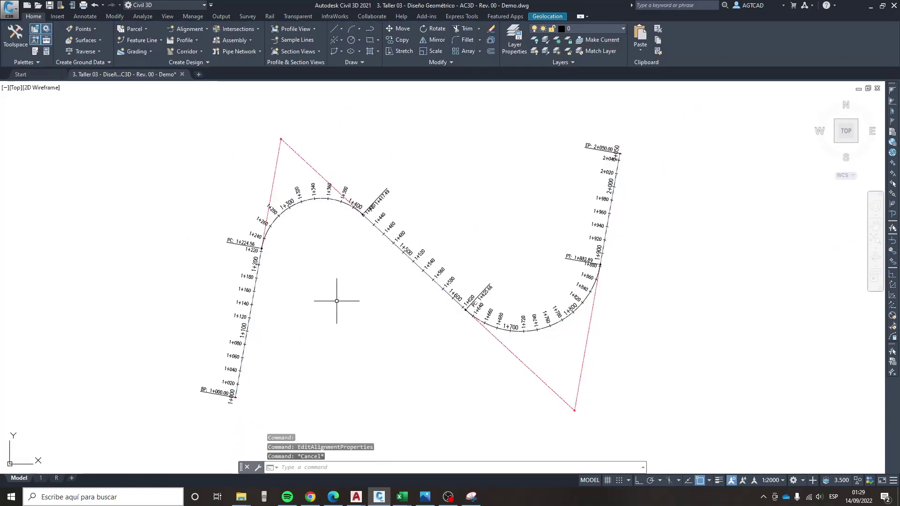
scroll(350, 303, "down", 2)
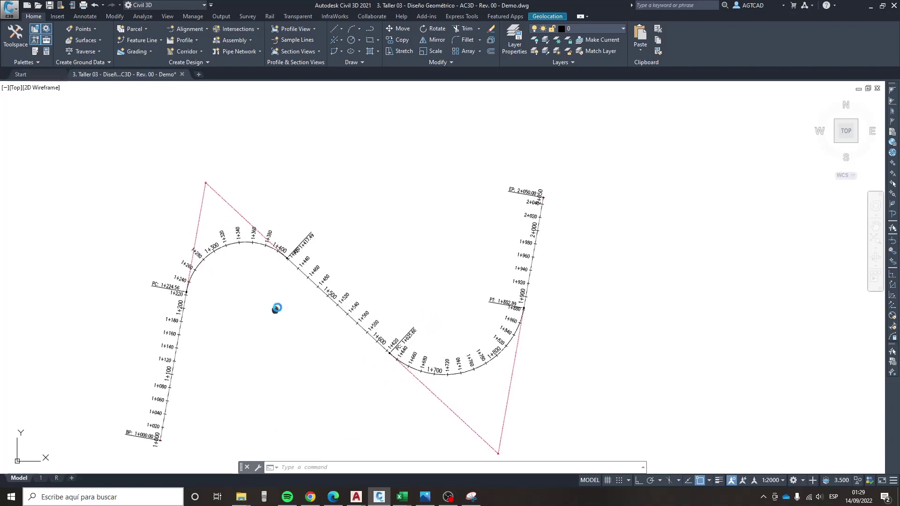
left_click_drag(256, 294, 285, 275)
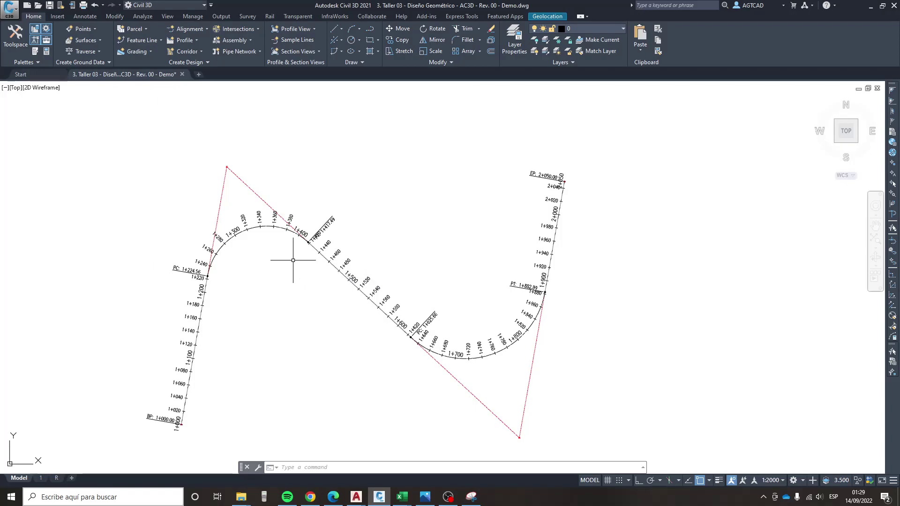
left_click(243, 236)
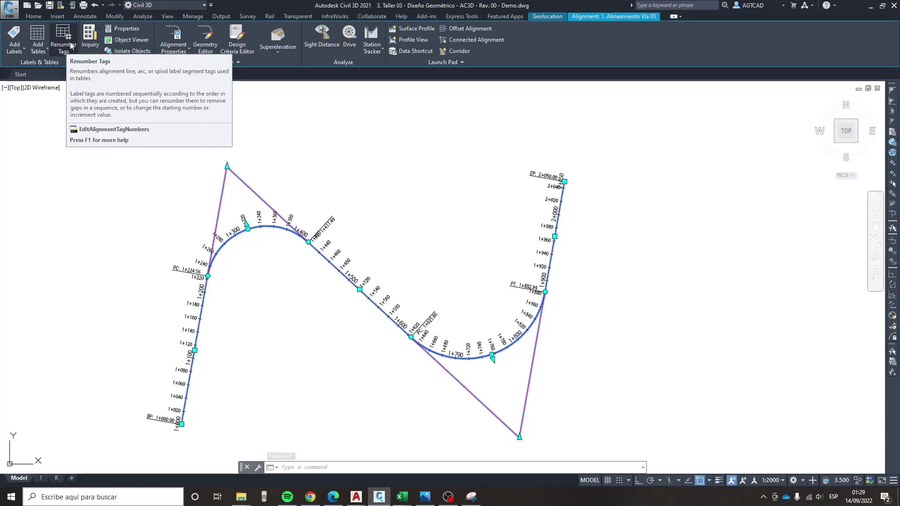
- In the Renumber Tags settings, set the Lines and Curves starting numbers to 1
left_click(71, 45)
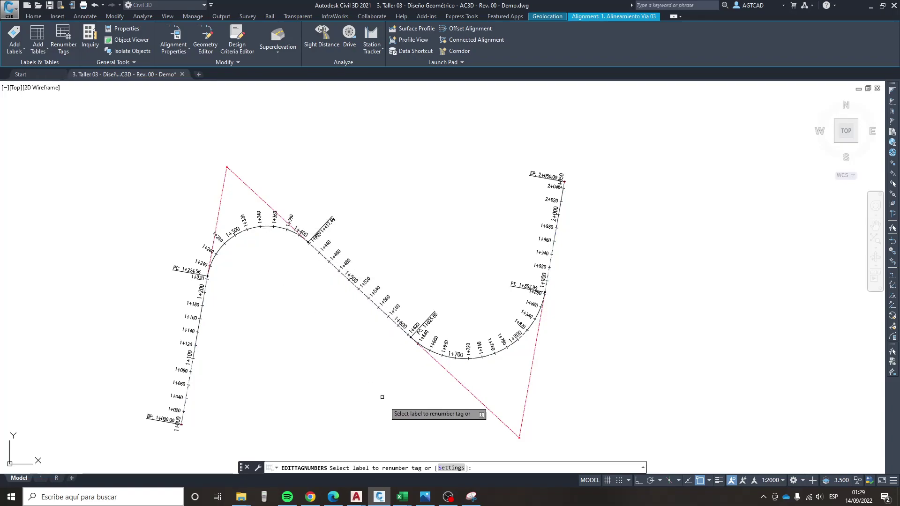
type("S")
key("Return")
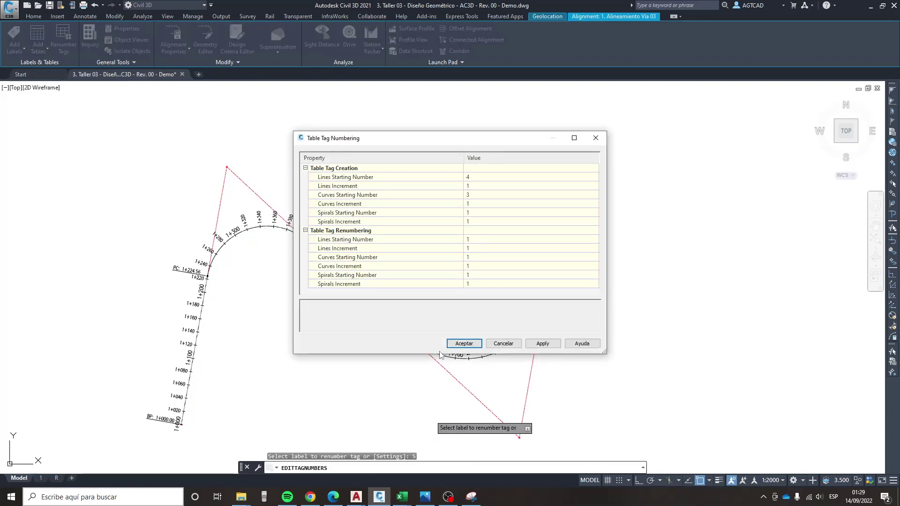
left_click(490, 187)
left_click(490, 179)
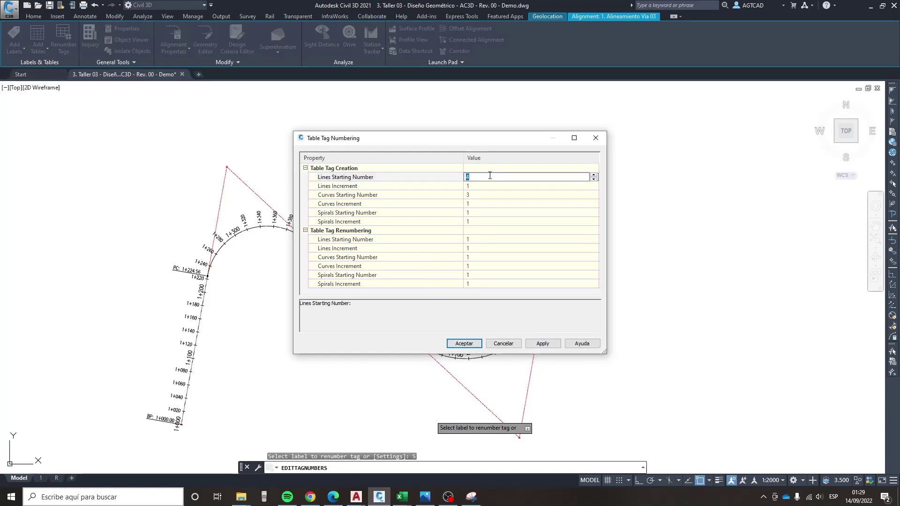
type("1")
left_click(489, 195)
type("1")
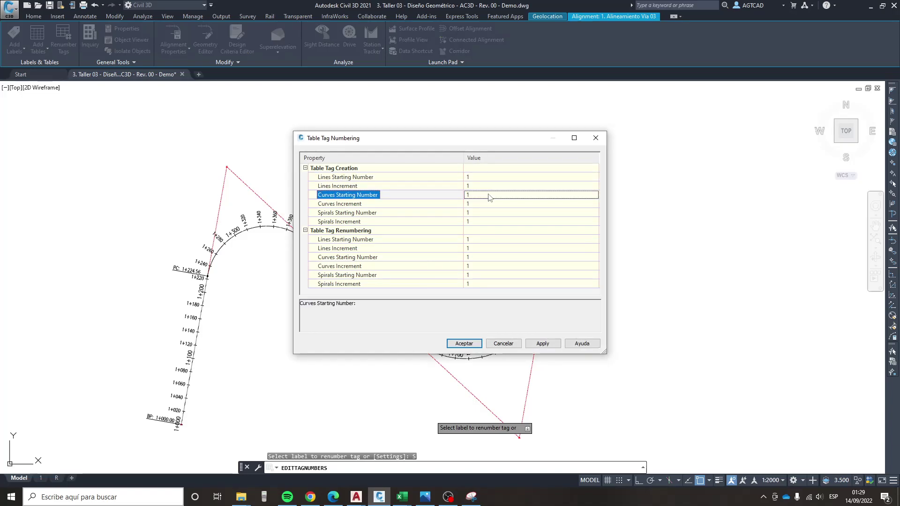
left_click(461, 343)
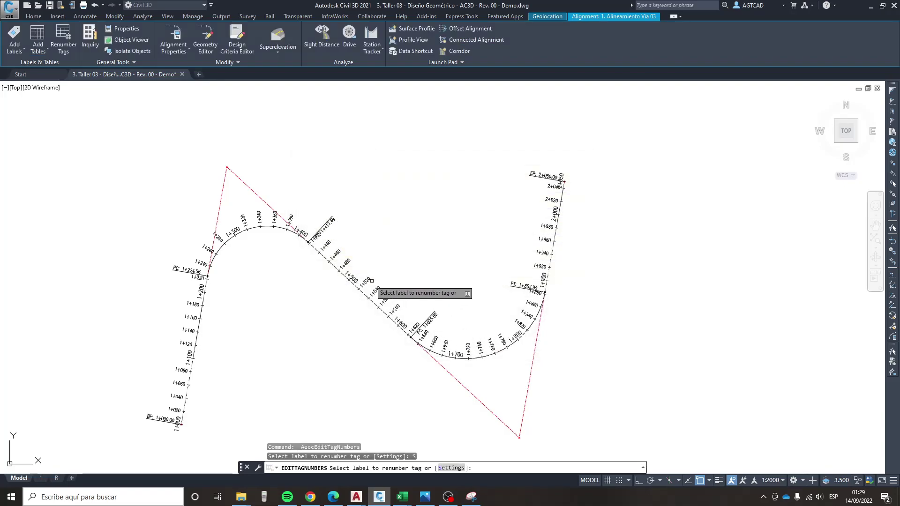
key("Escape")
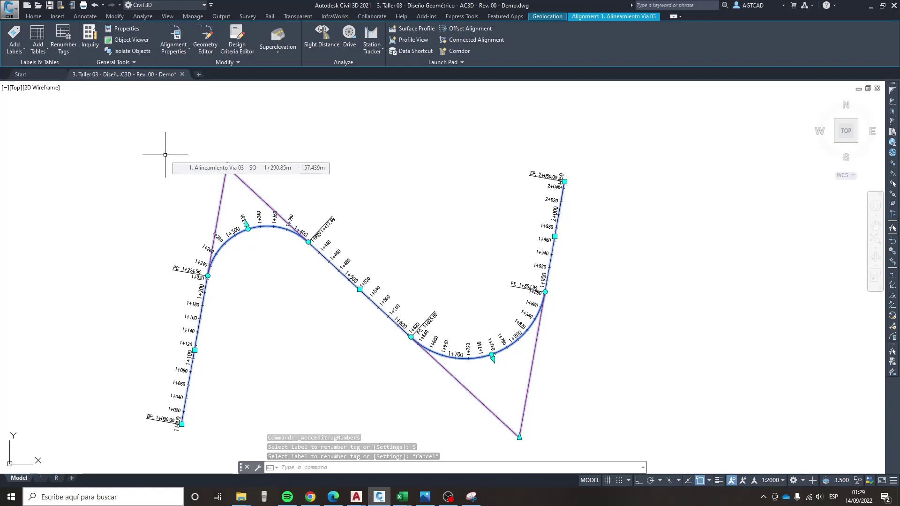
- Start adding single-segment alignment labels, then cancel the selection prompt
left_click(21, 52)
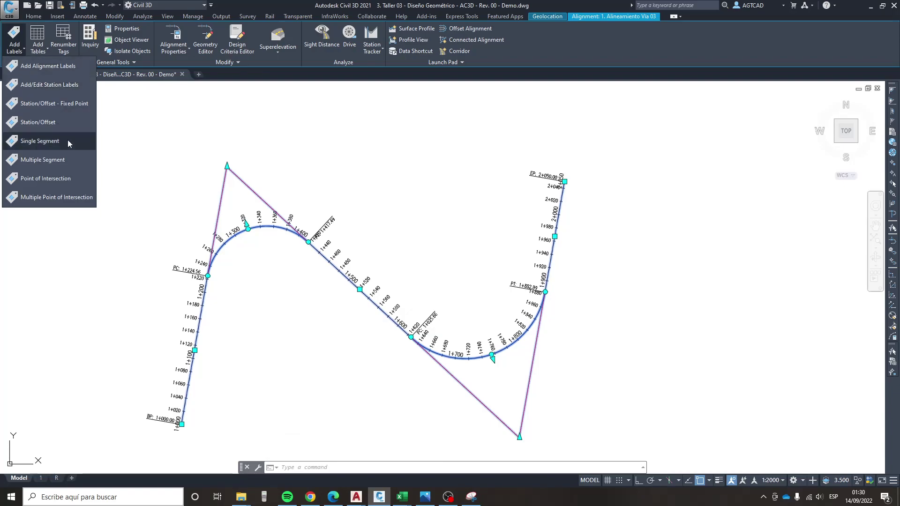
left_click(65, 161)
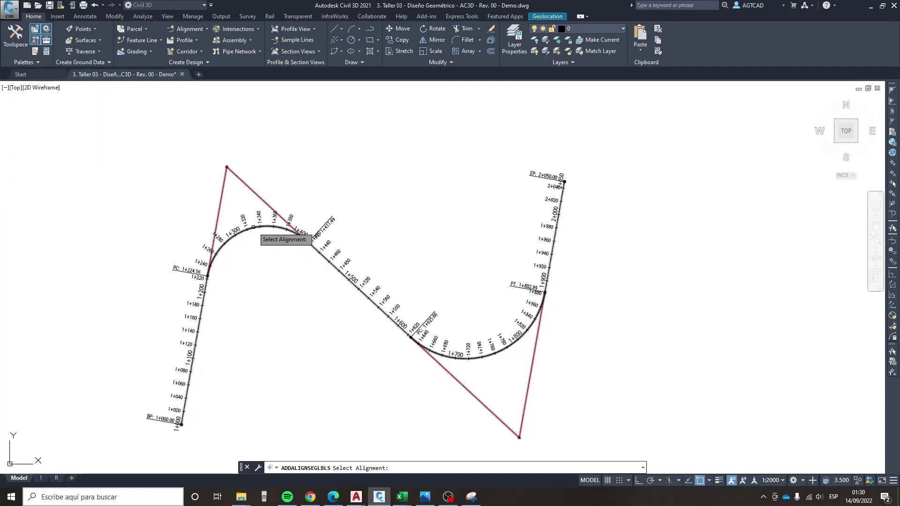
scroll(236, 224, "up", 5)
key("Escape")
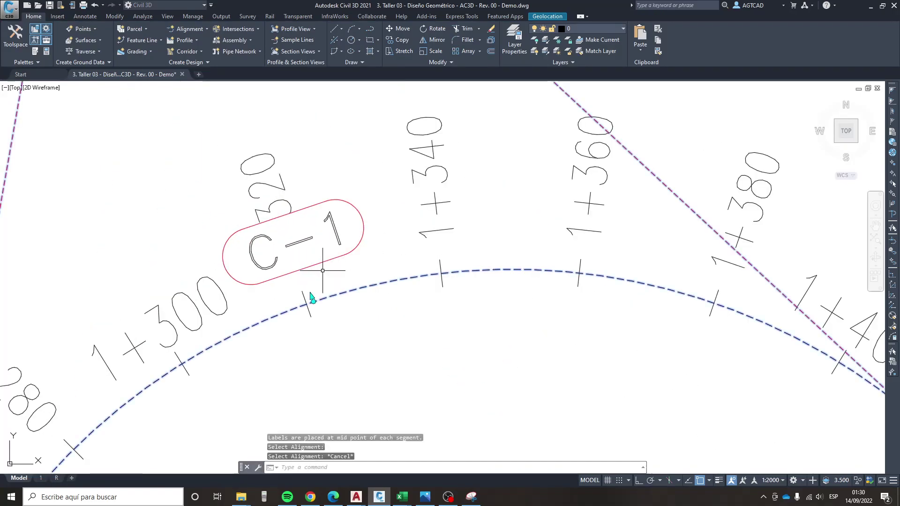
- Inspect the C-1 and C-2 curve tags and the tag near station 1+100
left_click(361, 244)
left_click(342, 266)
scroll(311, 297, "down", 5)
scroll(464, 324, "down", 1)
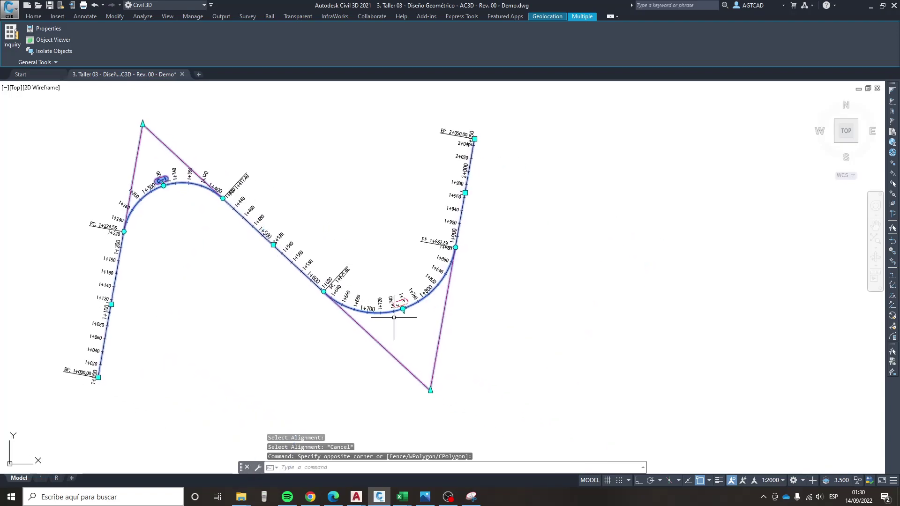
scroll(462, 291, "up", 6)
key("Escape")
left_click(461, 289)
scroll(416, 257, "down", 10)
key("Escape")
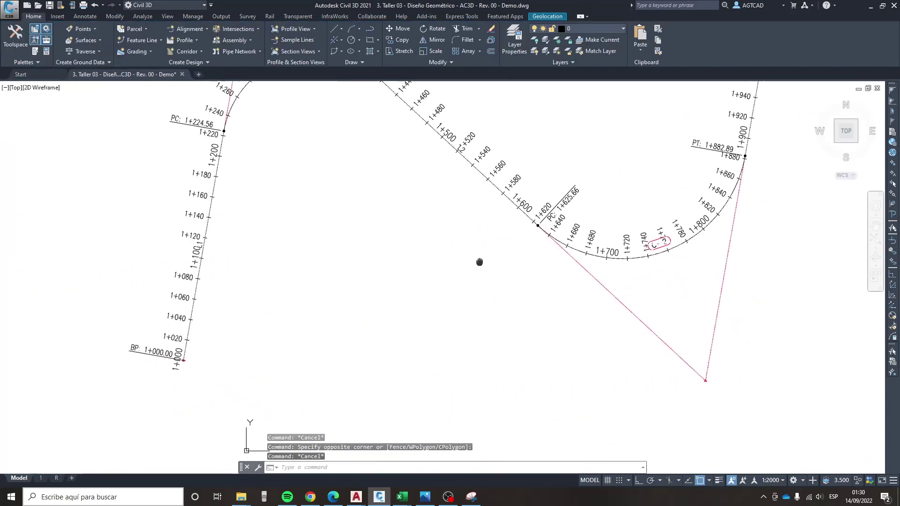
scroll(206, 249, "up", 8)
left_click(206, 248)
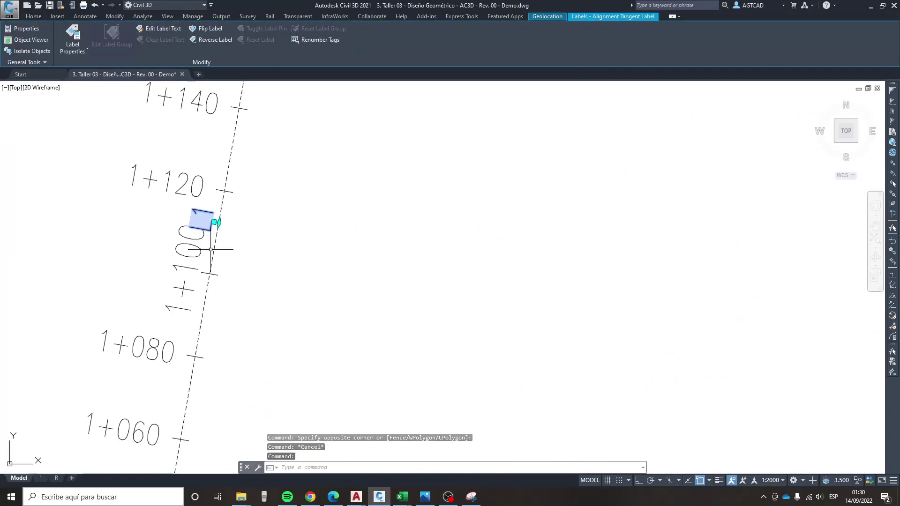
scroll(261, 251, "down", 6)
scroll(360, 183, "up", 4)
scroll(360, 183, "up", 2)
key("Escape")
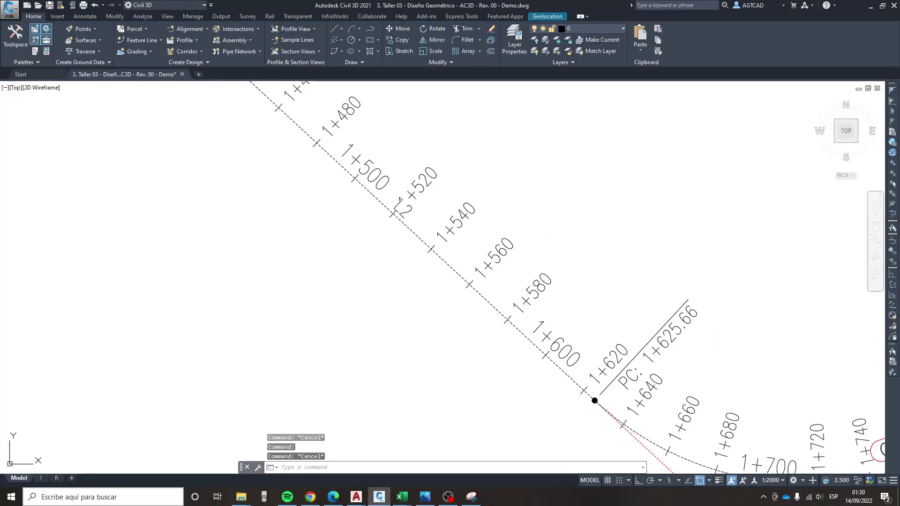
- Inspect the L2 and L3 tangent tags, then centre the whole alignment in view
left_click(401, 207)
key("Escape")
left_click(399, 208)
scroll(399, 208, "down", 7)
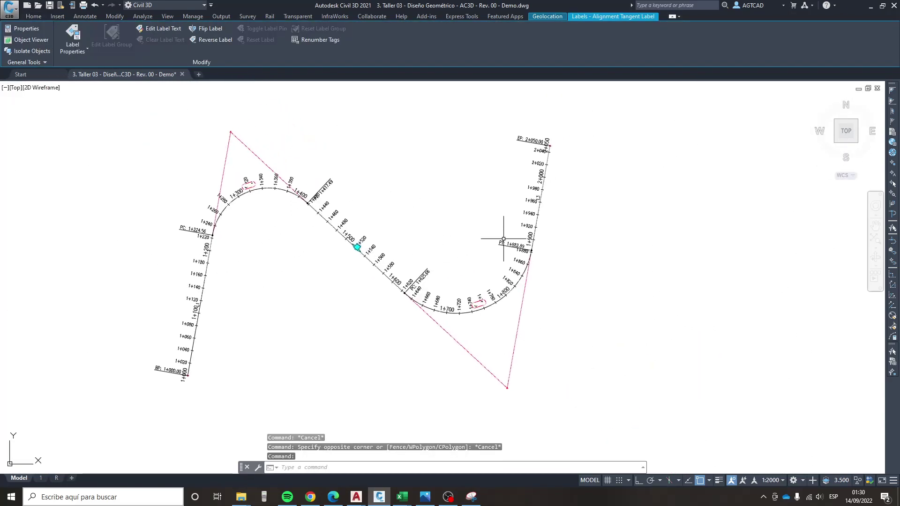
scroll(498, 241, "up", 6)
left_click(532, 206)
scroll(525, 201, "down", 6)
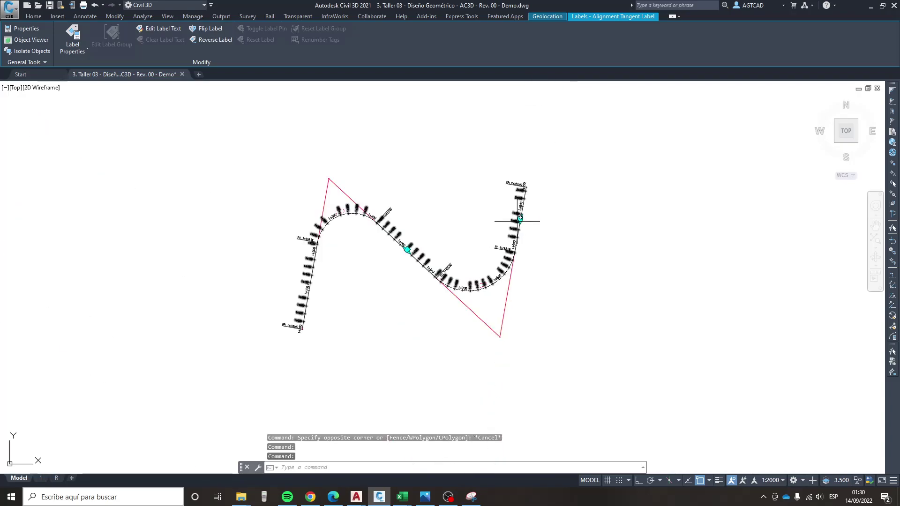
key("Escape")
scroll(297, 252, "up", 1)
left_click_drag(297, 252, 288, 255)
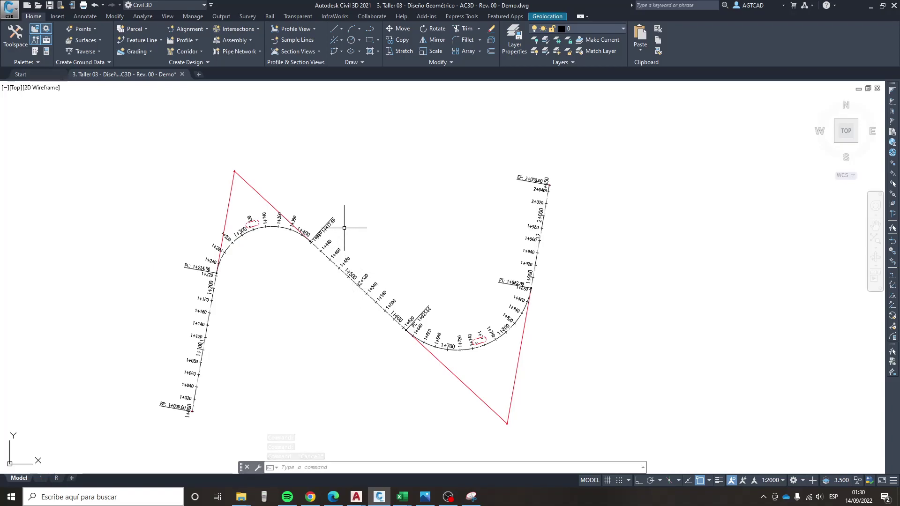
left_click_drag(435, 275, 340, 285)
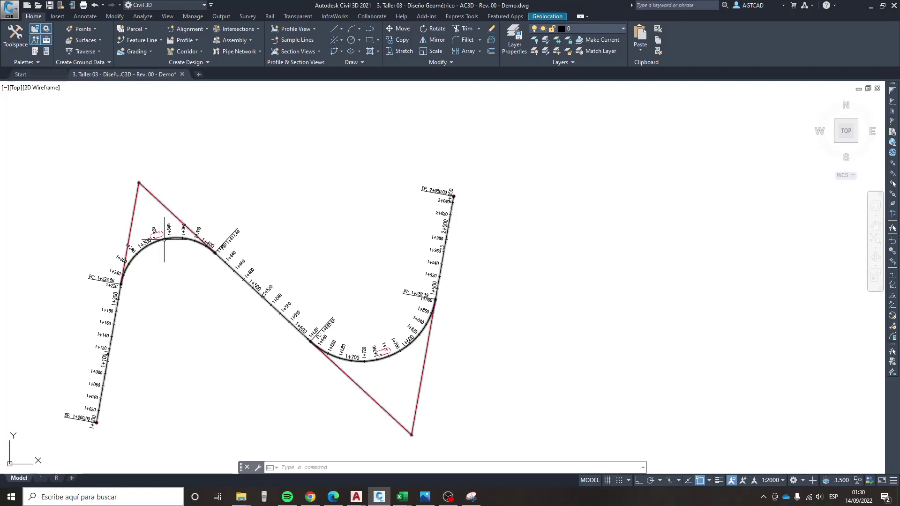
- Add a line table in style 1.LONGITUD_DIRECCION DE INICIO Y PUNTO FINAL for 1.TAG_LINE tags
left_click(207, 246)
left_click(38, 44)
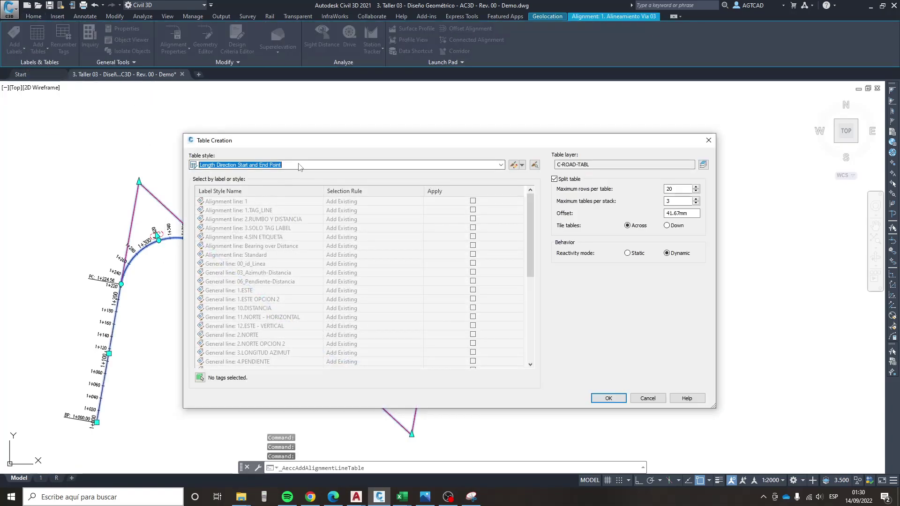
left_click(301, 165)
left_click(275, 176)
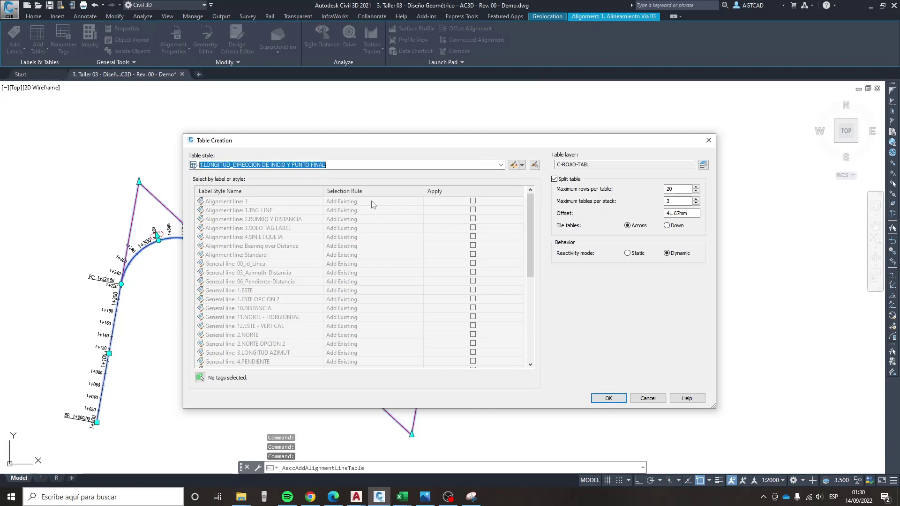
left_click(473, 210)
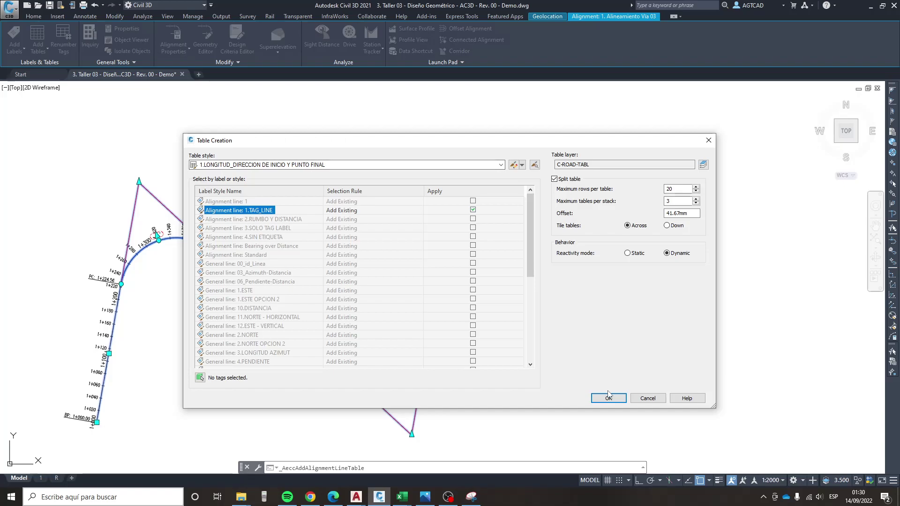
left_click(608, 398)
left_click(504, 201)
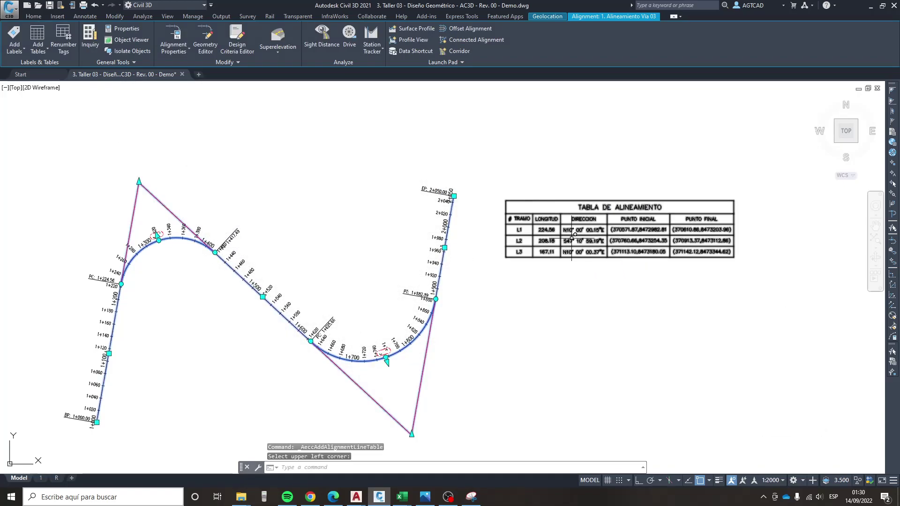
- Frame the TABLA DE ALINEAMIENTO rows for L1–L3 alongside the alignment
scroll(579, 233, "up", 4)
left_click_drag(606, 259, 441, 274)
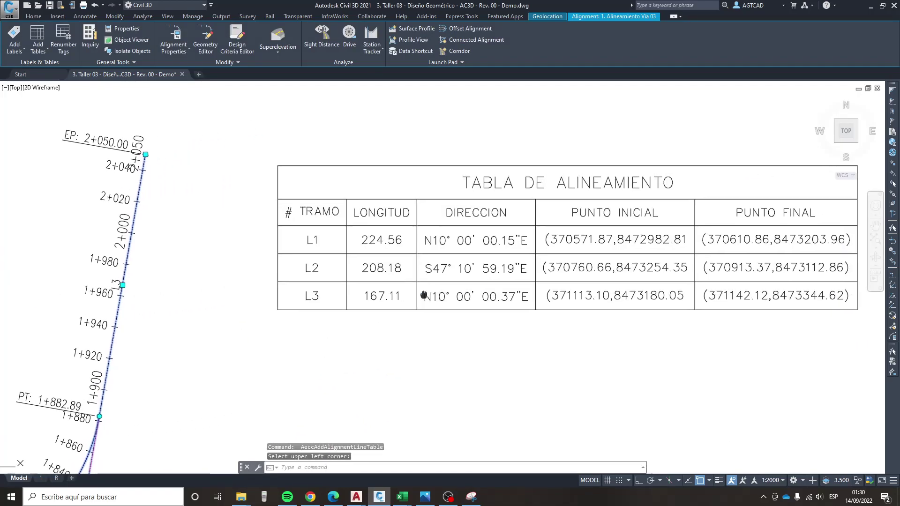
scroll(271, 242, "up", 2)
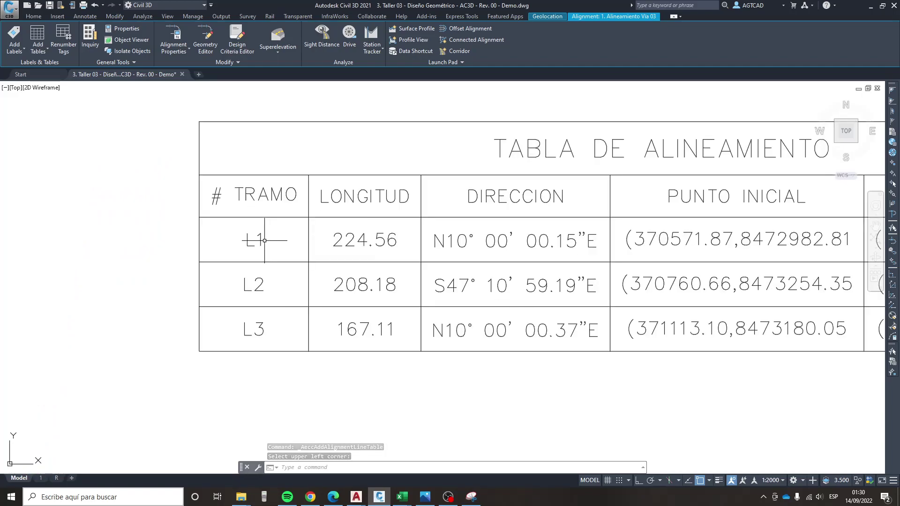
left_click_drag(257, 281, 232, 285)
scroll(179, 274, "down", 2)
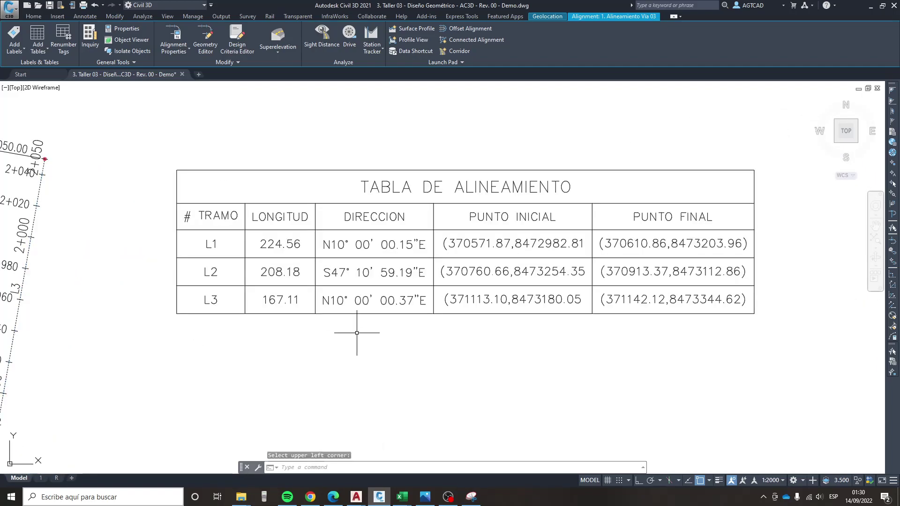
key("Escape")
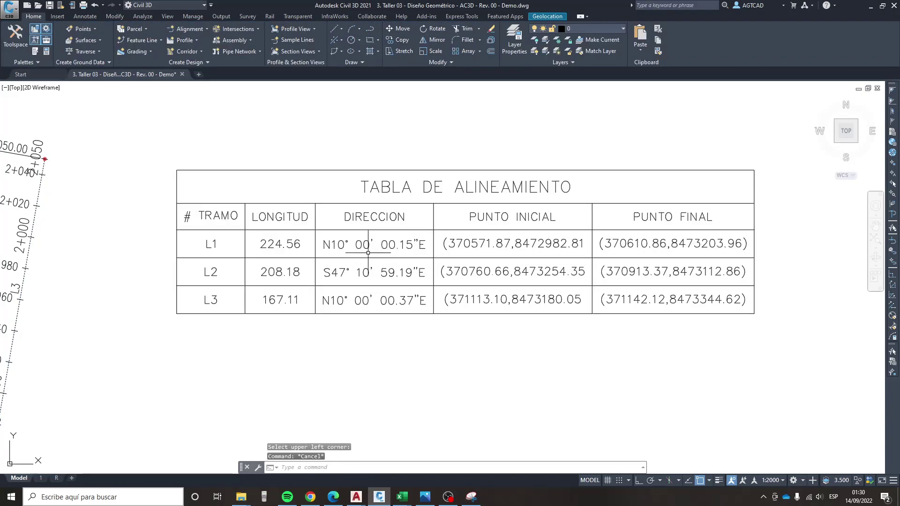
left_click_drag(480, 305, 449, 314)
scroll(572, 275, "down", 2)
left_click_drag(572, 275, 466, 268)
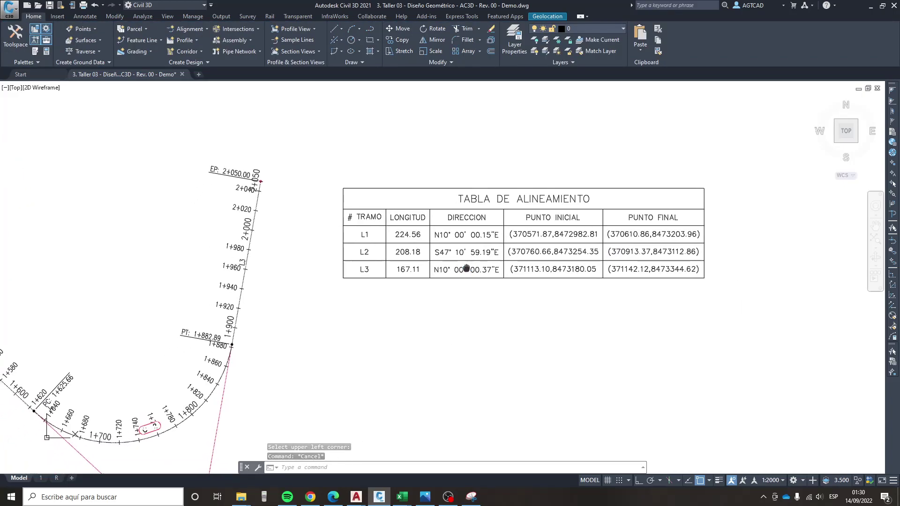
- Set up a curve table for the alignment using style ST 1000 COORDENADAS and its tagged curves
left_click(219, 389)
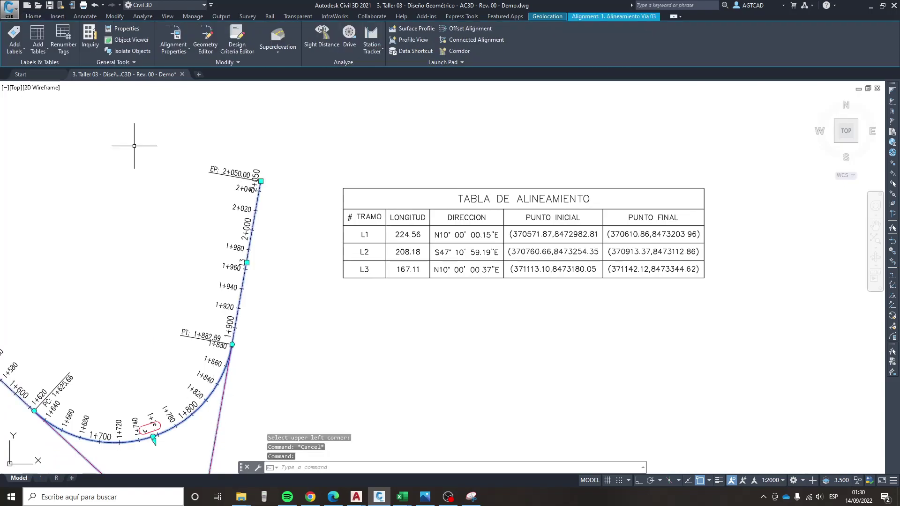
left_click(38, 47)
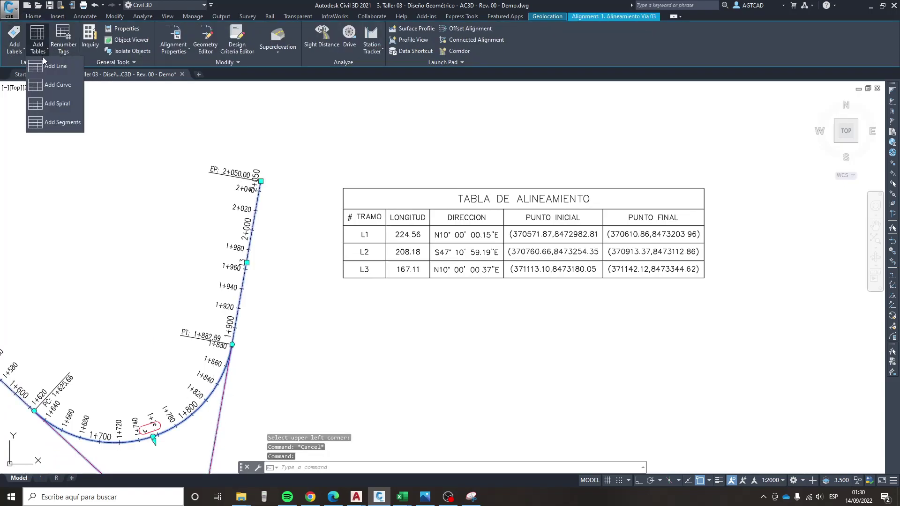
left_click(70, 88)
left_click(333, 164)
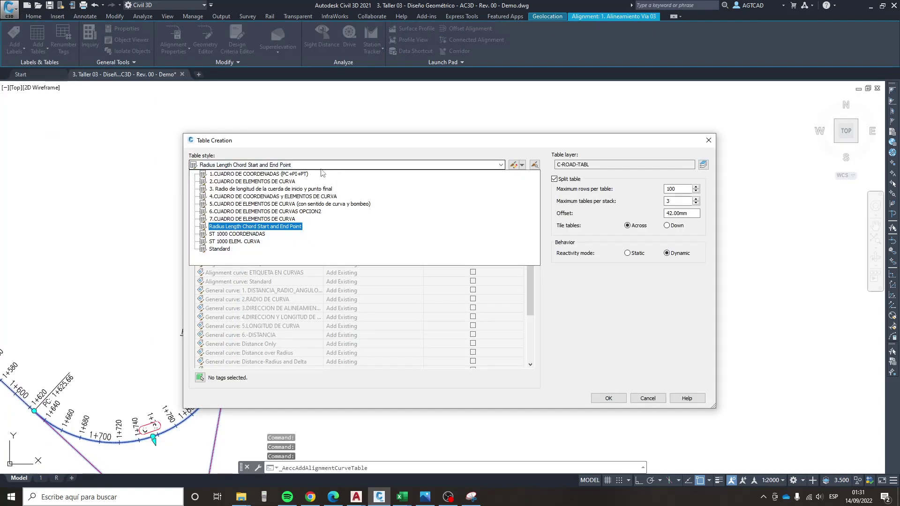
left_click(243, 234)
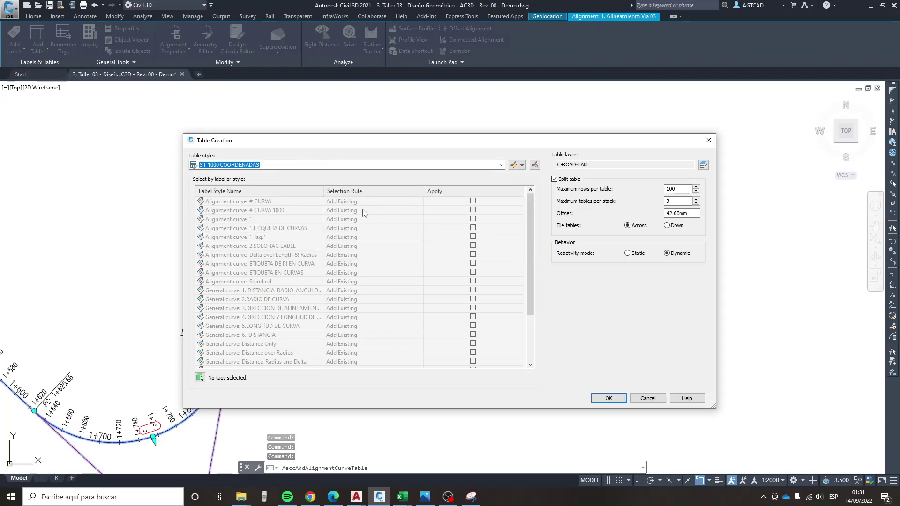
left_click(472, 201)
left_click(608, 397)
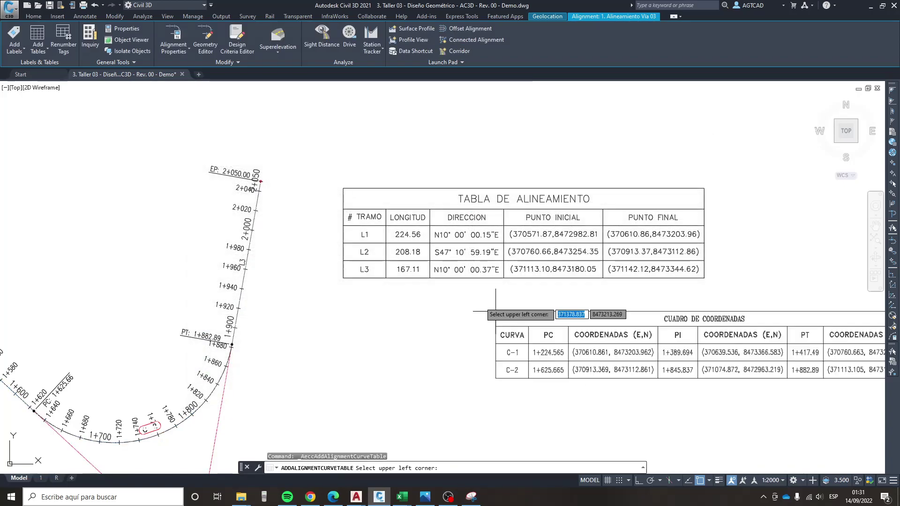
- Place the coordinates table below the line table and frame both tables in view
left_click(343, 290)
scroll(417, 361, "up", 3)
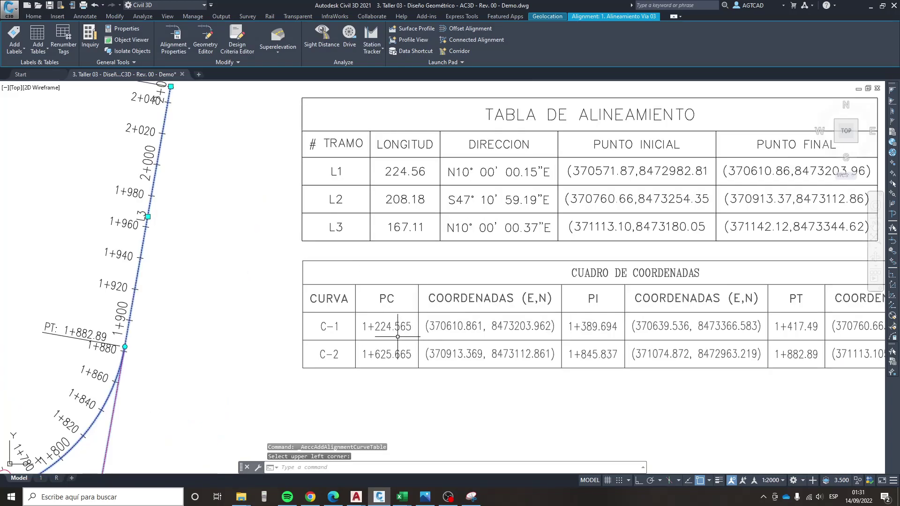
scroll(439, 342, "up", 2)
scroll(439, 343, "down", 5)
scroll(342, 328, "up", 3)
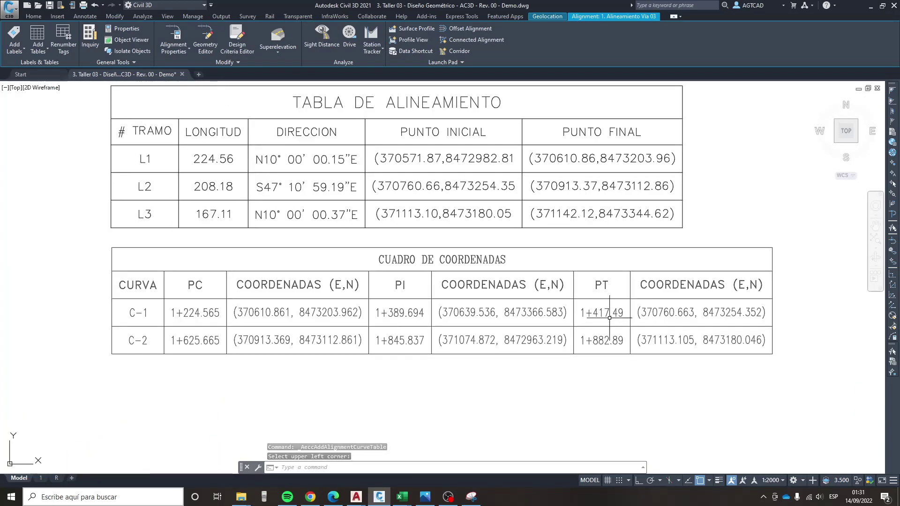
left_click_drag(324, 326, 341, 328)
scroll(341, 328, "down", 2)
scroll(272, 315, "up", 4)
scroll(271, 316, "down", 3)
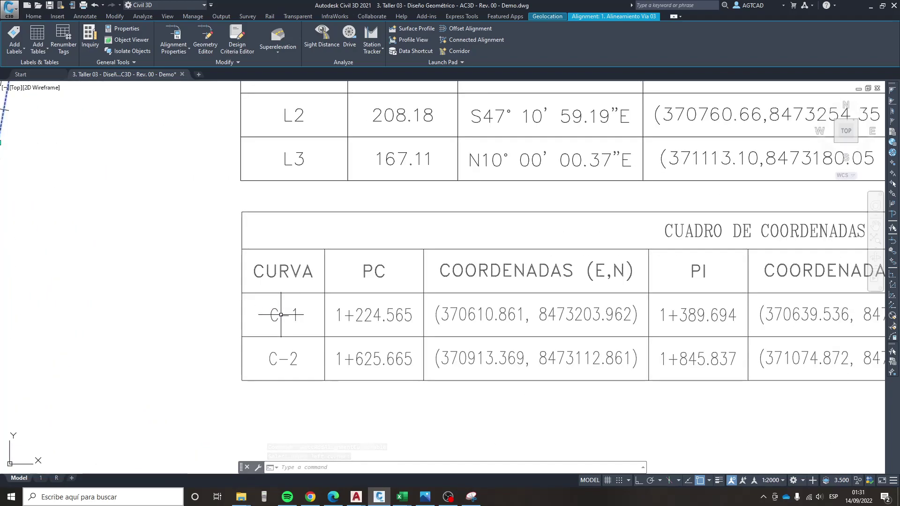
scroll(284, 327, "down", 3)
left_click(287, 333)
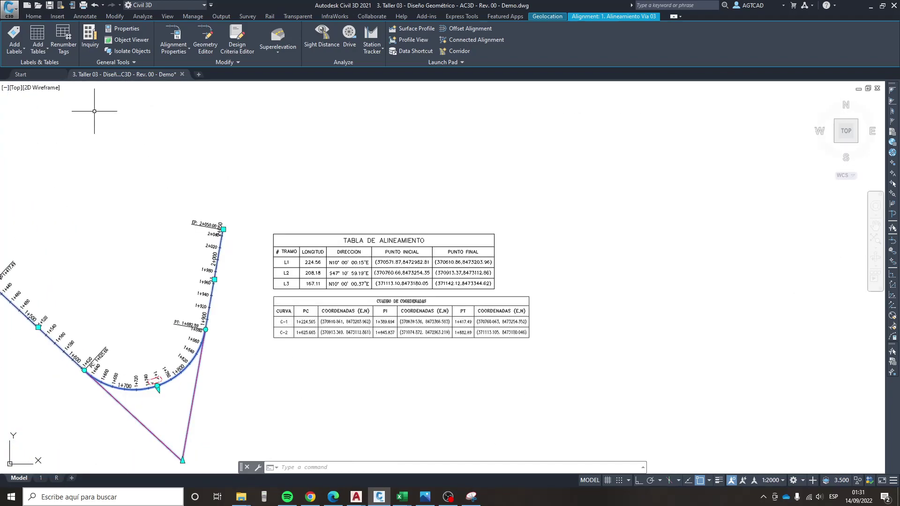
- Set up another curve table using style ST 1000 ELEM. CURVA, including curves labelled # CURVA 1000
left_click(38, 49)
left_click(62, 84)
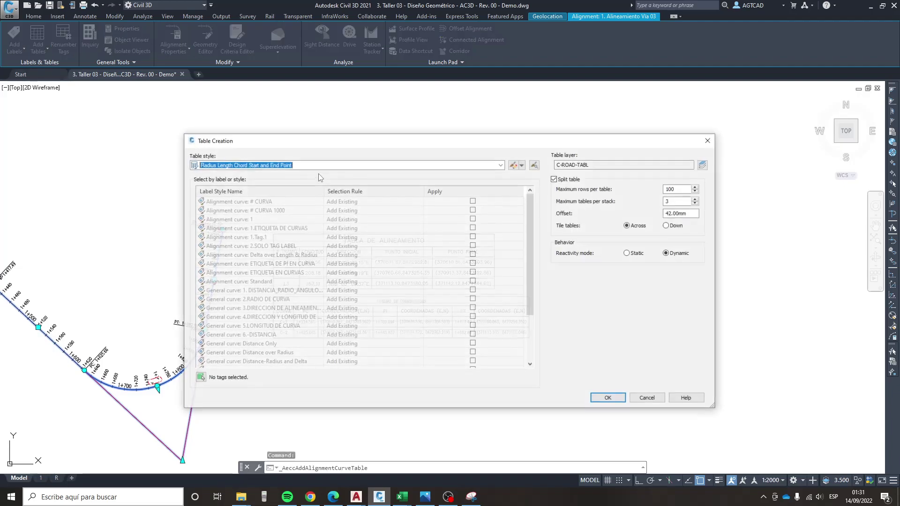
left_click(286, 164)
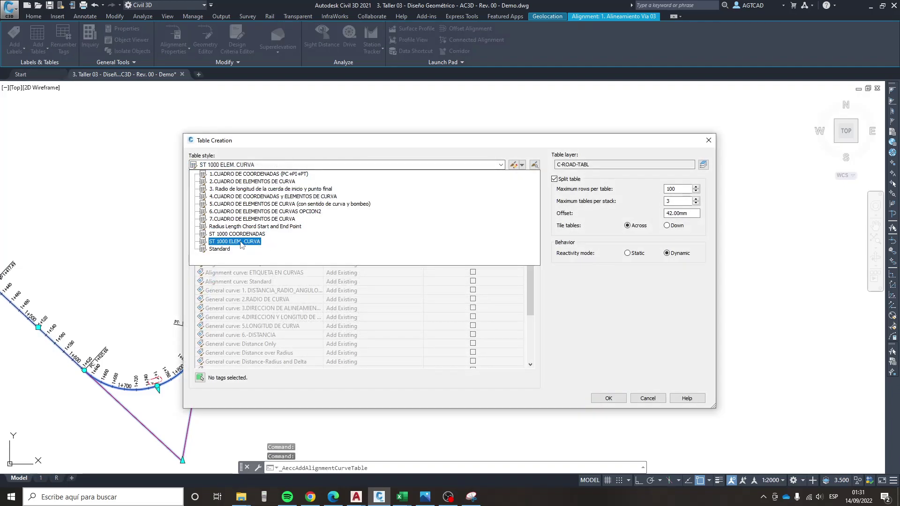
left_click(241, 242)
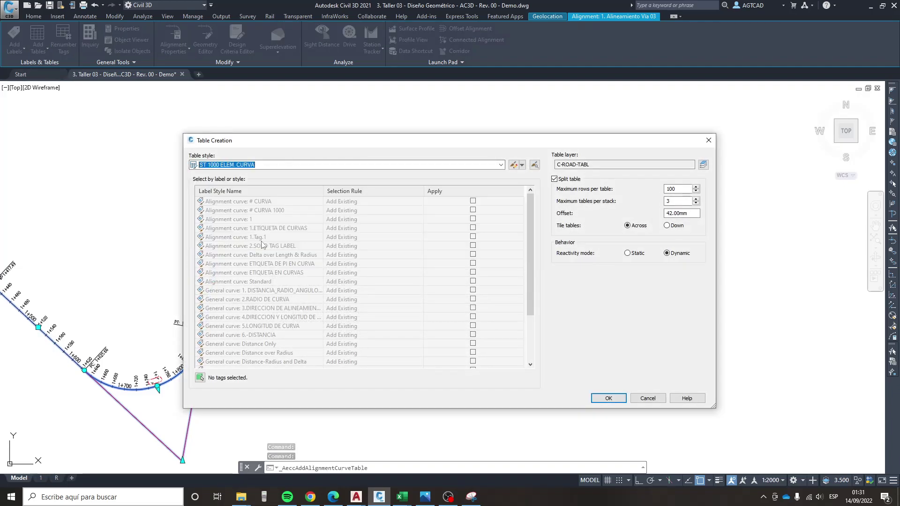
left_click(473, 210)
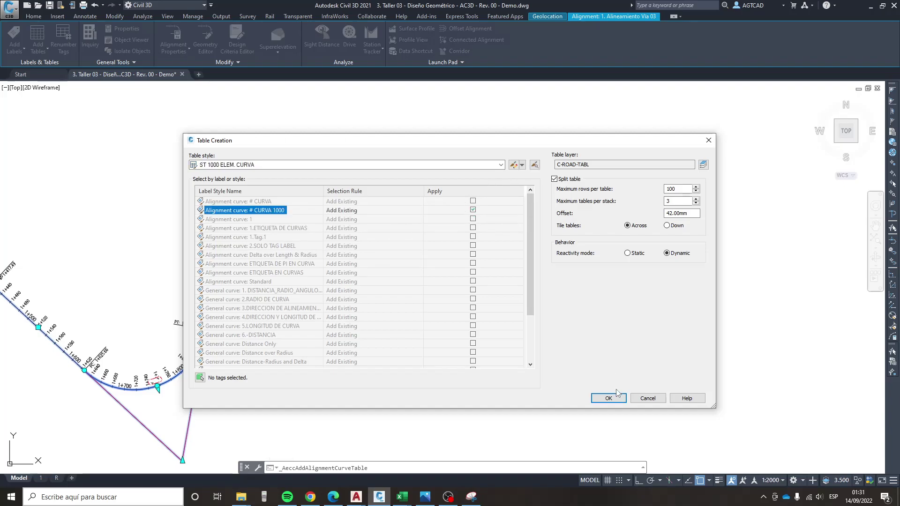
left_click(608, 398)
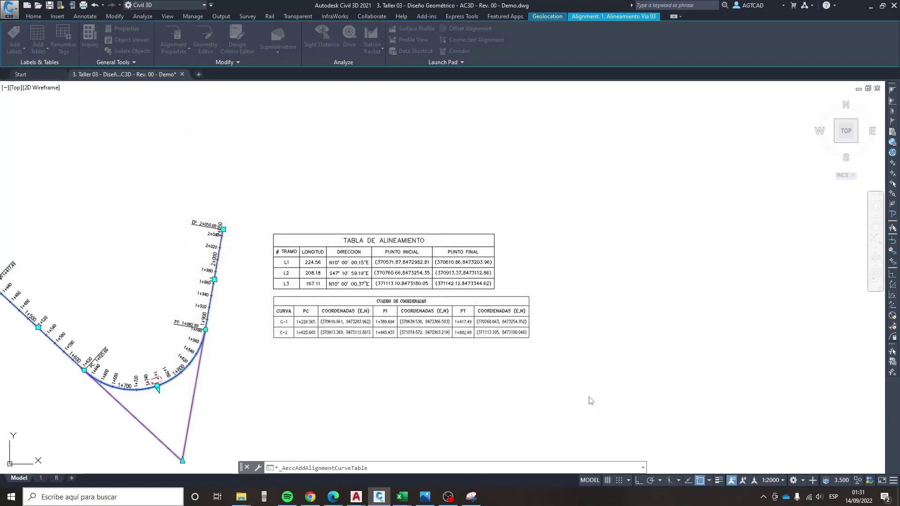
- Place the curve elements table below the coordinates table and bring its Tc. and Mc. columns into view
left_click(274, 346)
scroll(305, 370, "up", 5)
scroll(290, 346, "up", 1)
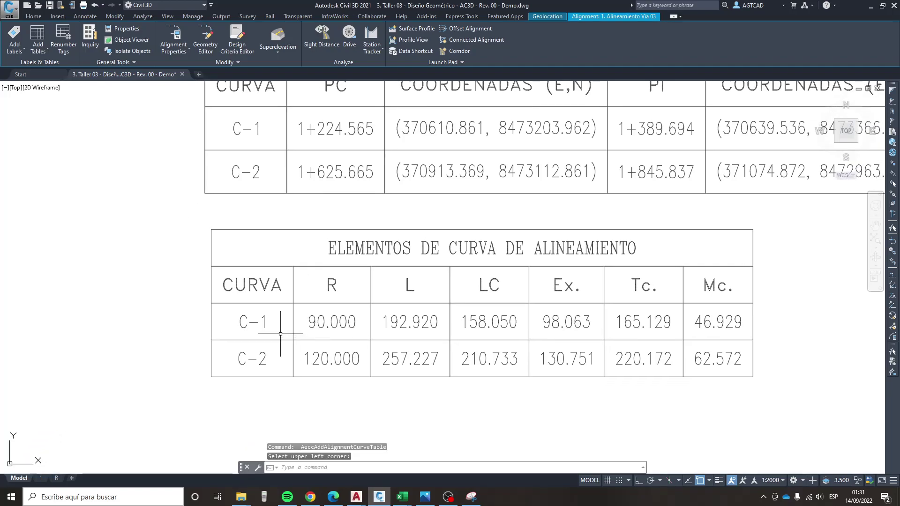
scroll(332, 316, "up", 2)
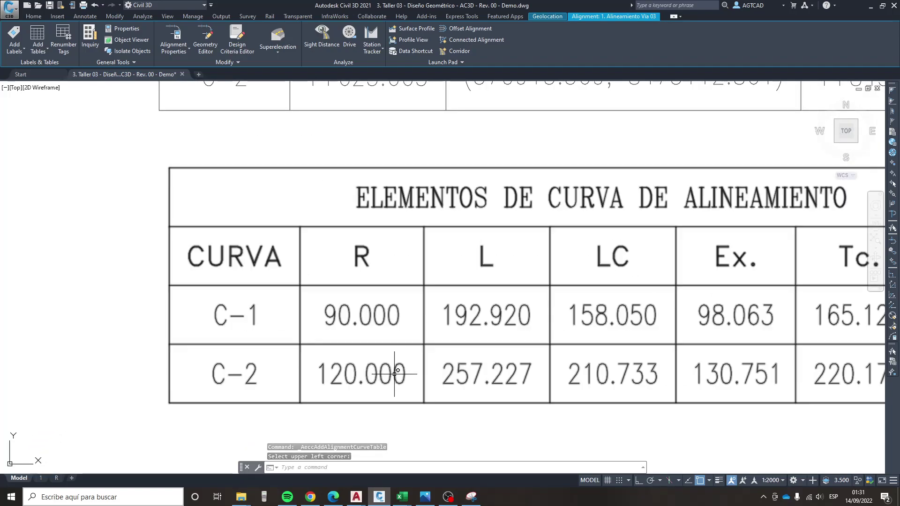
left_click_drag(548, 305, 377, 314)
scroll(378, 296, "down", 2)
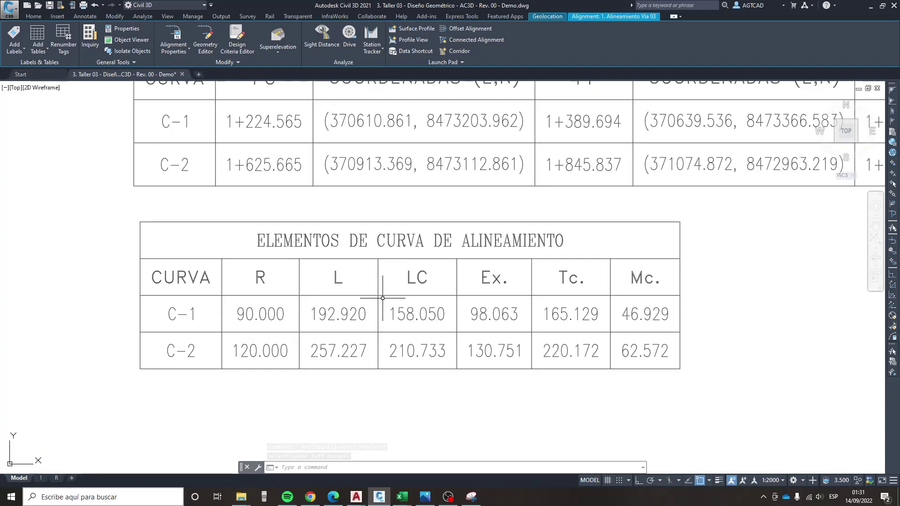
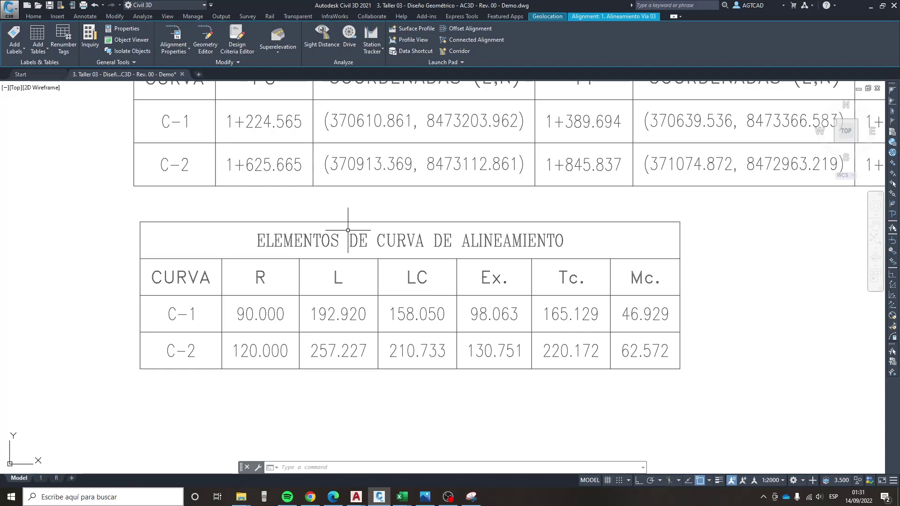
- Zoom into the ELEMENTOS DE CURVA table to check its values, then bring up the Excel coordinate workbook
scroll(304, 274, "down", 2)
scroll(309, 276, "down", 1)
scroll(313, 277, "up", 1)
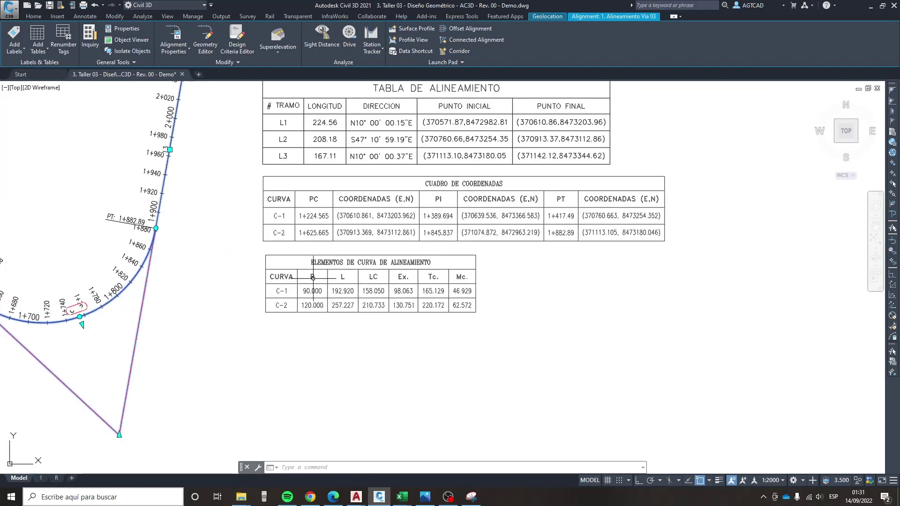
scroll(313, 278, "up", 2)
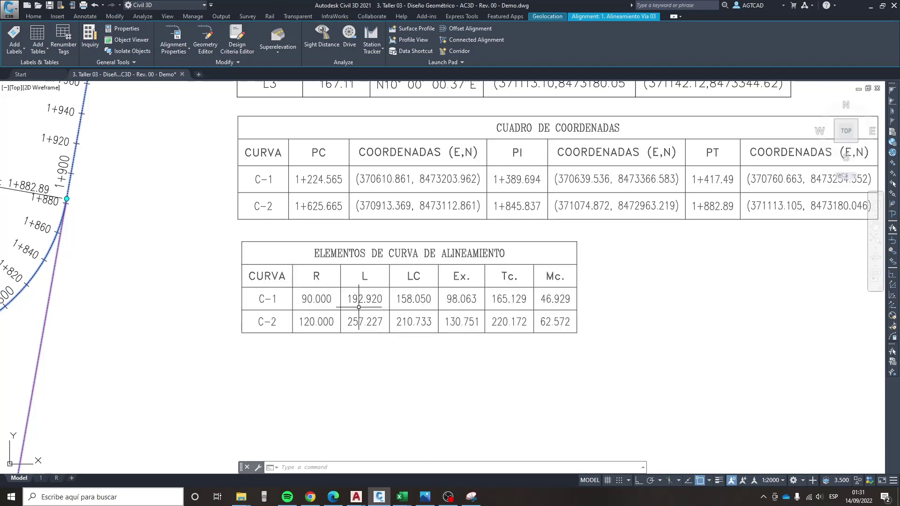
scroll(324, 297, "up", 3)
scroll(347, 302, "up", 2)
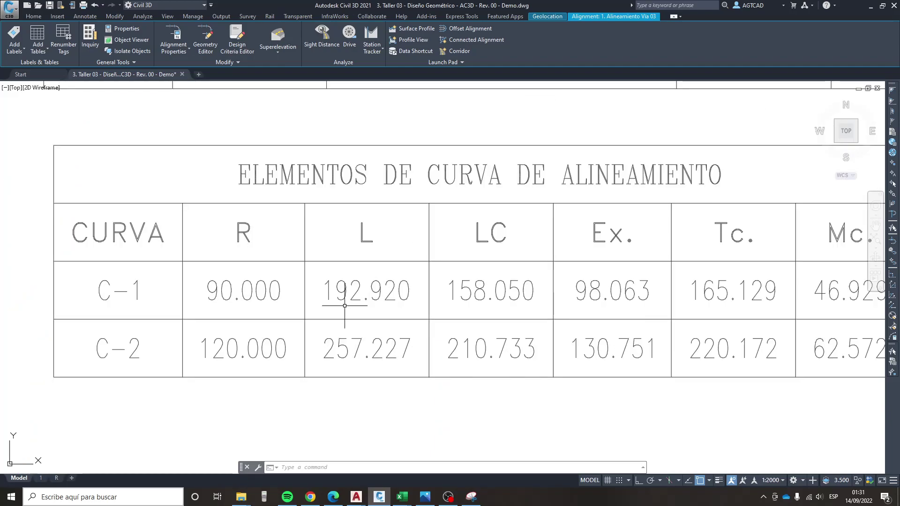
scroll(370, 313, "down", 1)
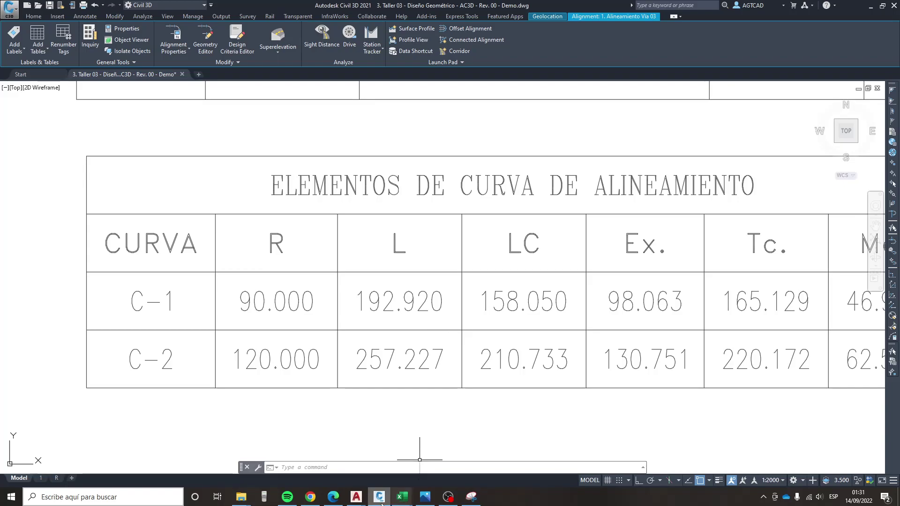
mouse_move(401, 497)
left_click(349, 452)
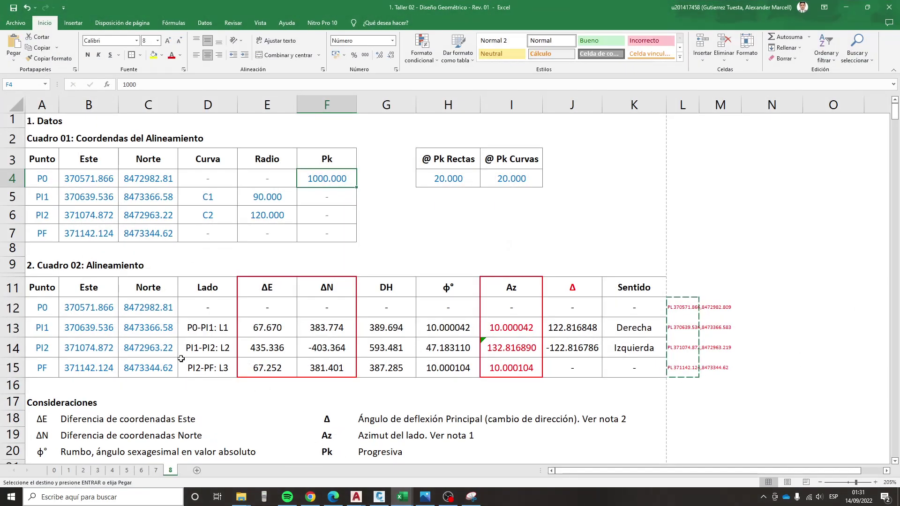
- Inspect the Cuadro 03 formulas in E62 and D62 for C1's T and Ls, then return to Civil 3D
scroll(176, 355, "down", 6)
scroll(175, 357, "down", 9)
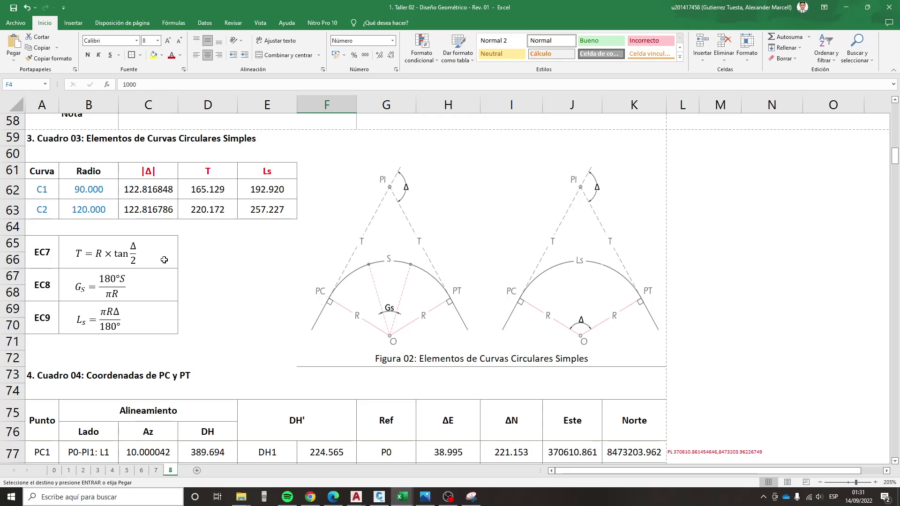
left_click(260, 197)
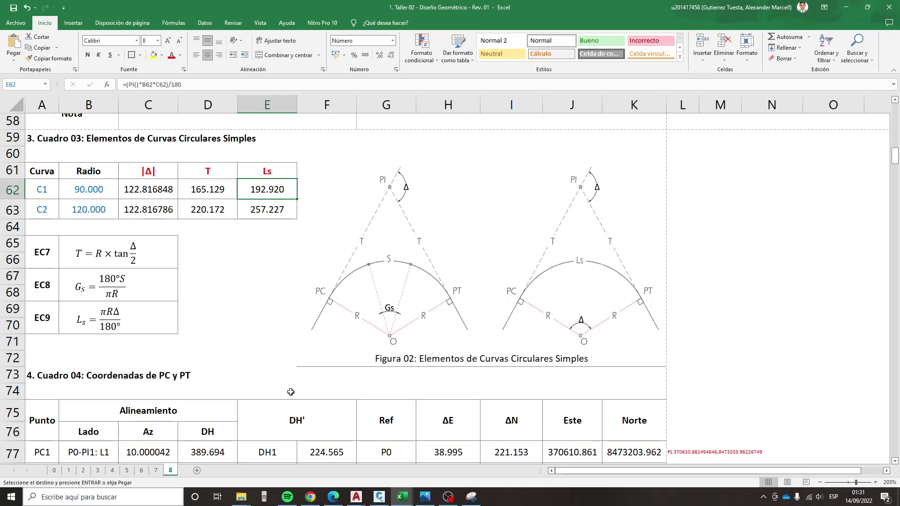
left_click(211, 198)
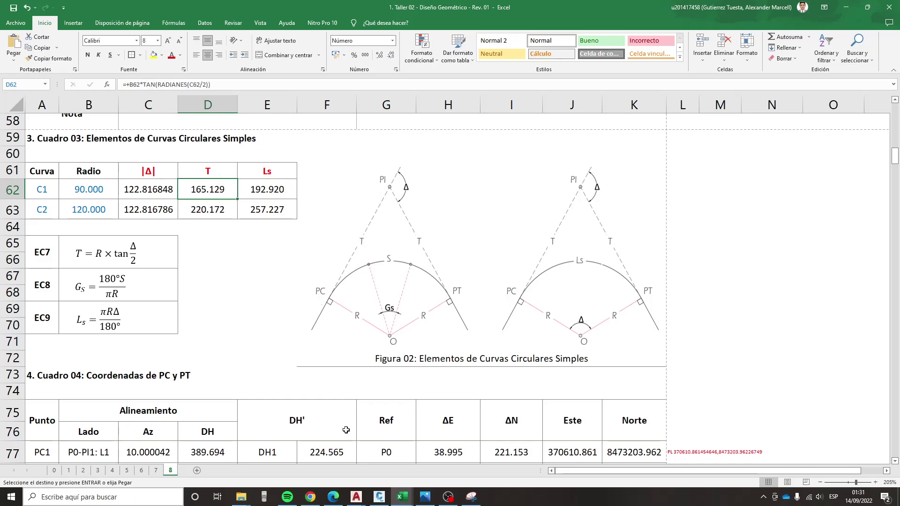
left_click(379, 497)
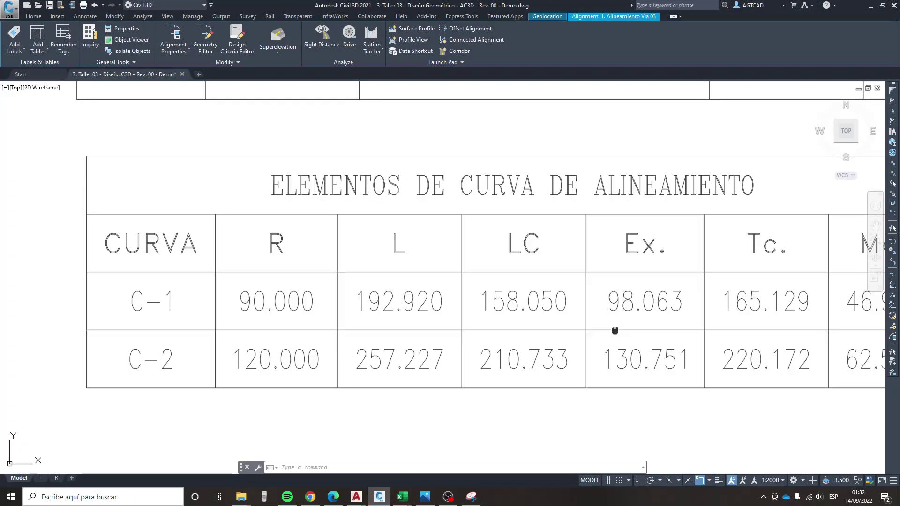
- Deselect the alignment and reposition the drawing view
scroll(659, 322, "up", 5)
scroll(492, 305, "down", 8)
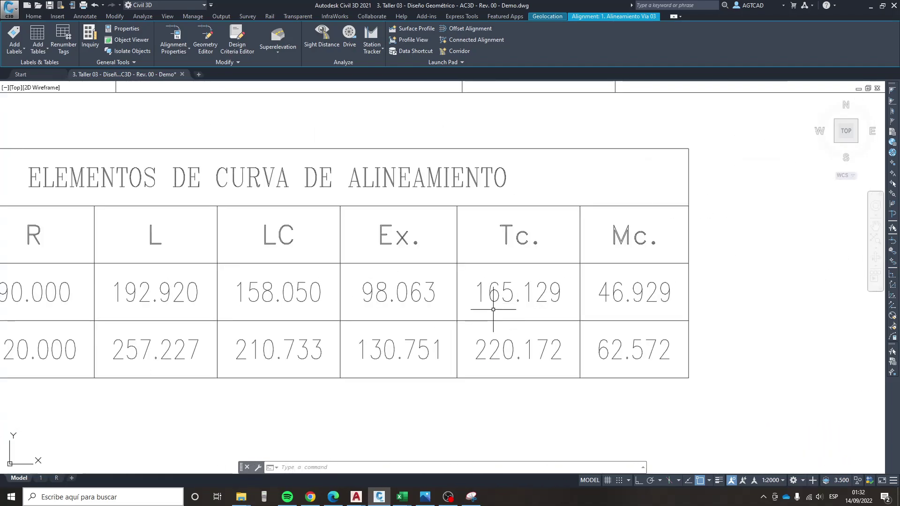
scroll(413, 322, "down", 3)
scroll(413, 322, "down", 3)
scroll(422, 314, "down", 4)
scroll(444, 302, "up", 2)
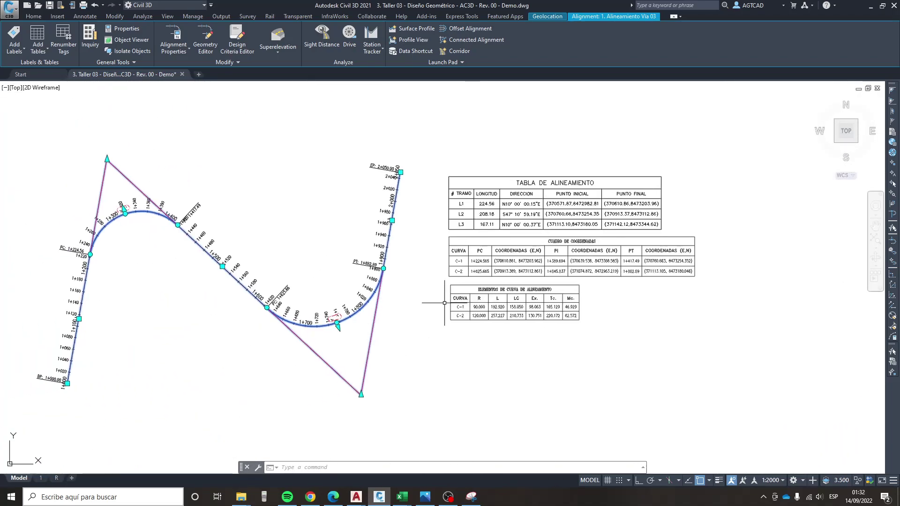
key("Escape")
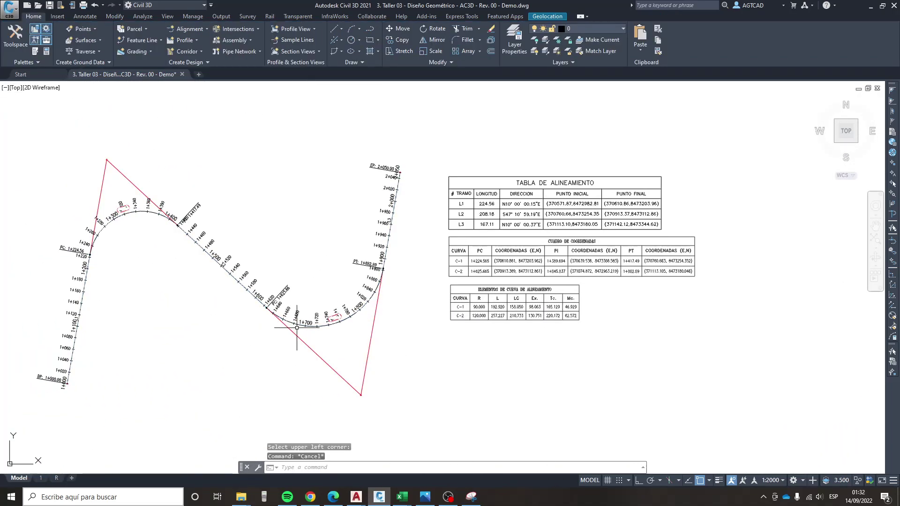
left_click_drag(297, 331, 354, 332)
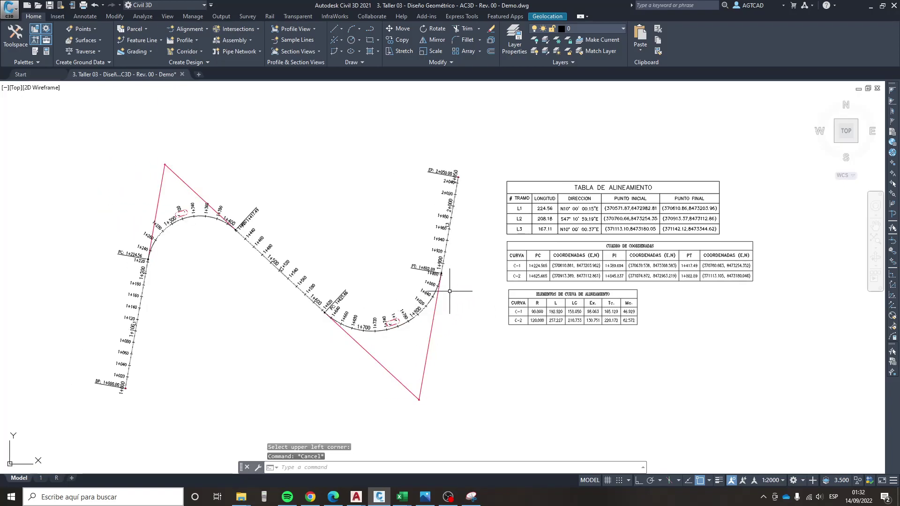
left_click_drag(431, 297, 460, 293)
- Run the Toolbox's alignment Incremental Stationing Report at 20.00 increments
left_click(15, 36)
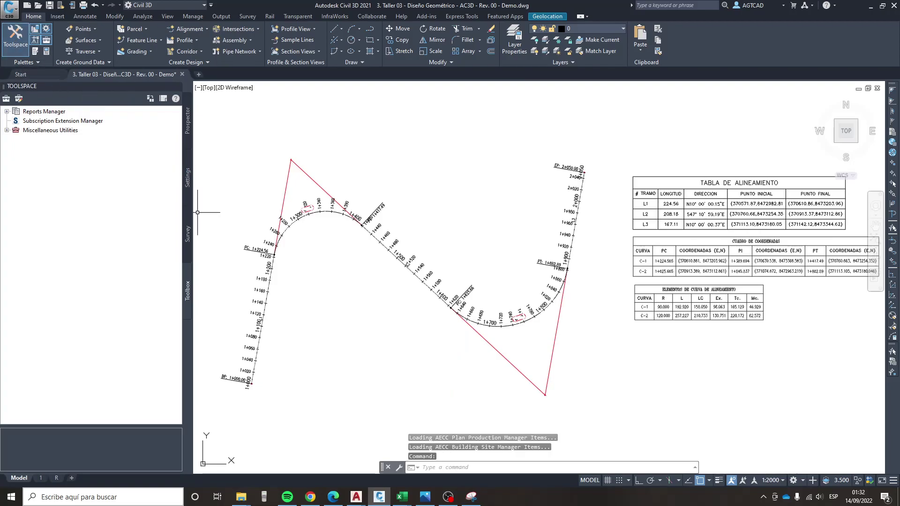
left_click(188, 293)
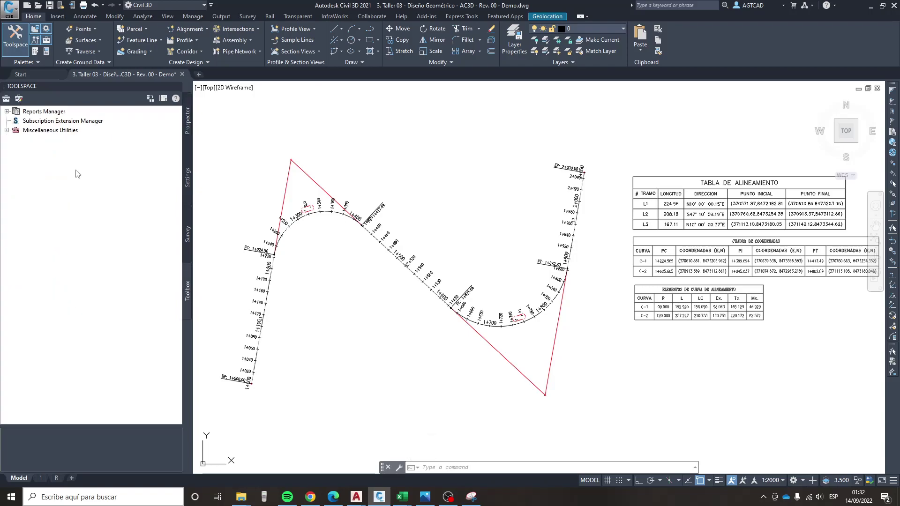
left_click(6, 112)
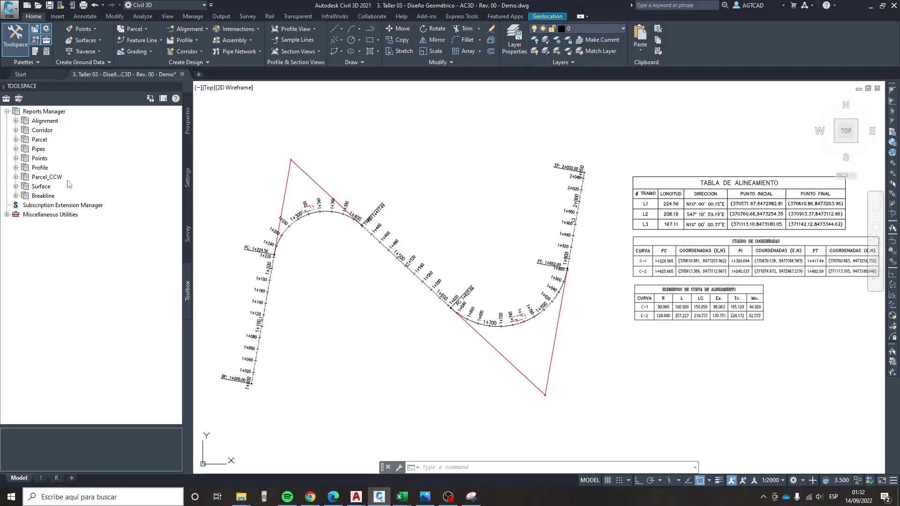
left_click(16, 120)
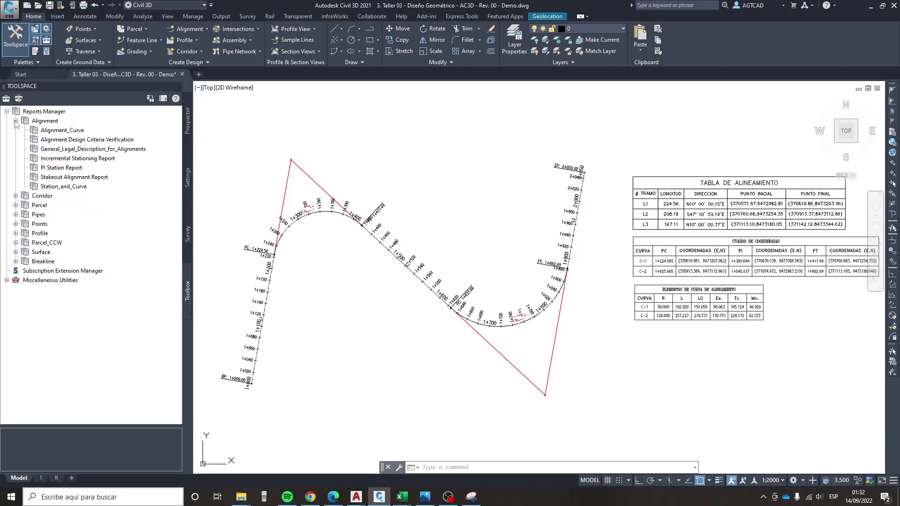
left_click(65, 160)
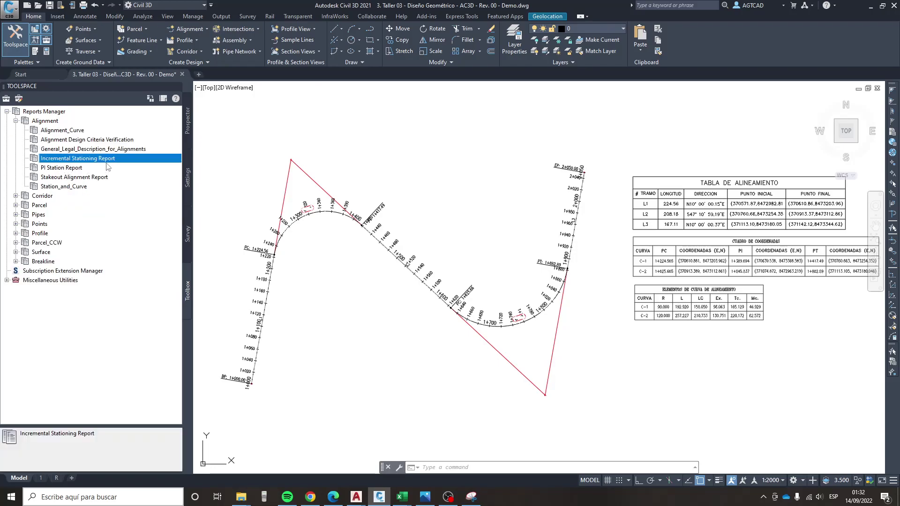
right_click(102, 159)
left_click(117, 165)
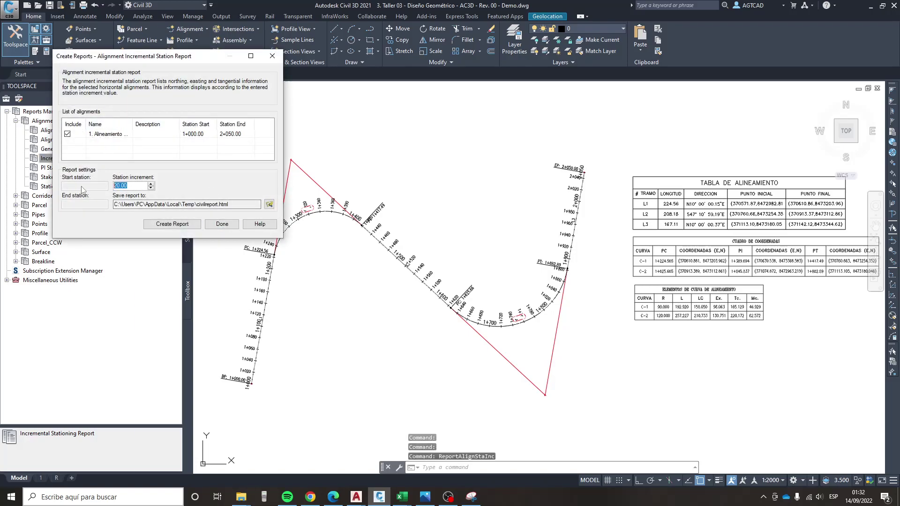
left_click(182, 224)
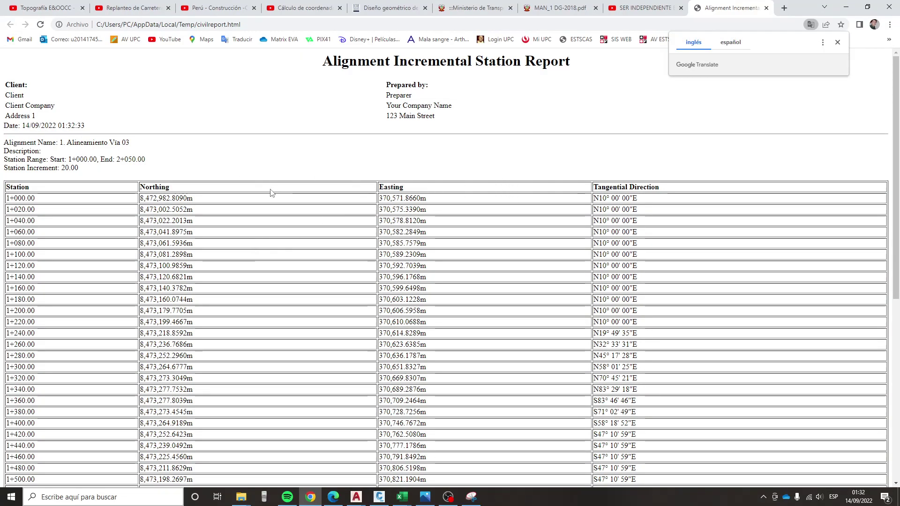
- Review the Alignment Incremental Station Report in Chrome and select the entire page
scroll(251, 203, "down", 1)
scroll(246, 211, "down", 1)
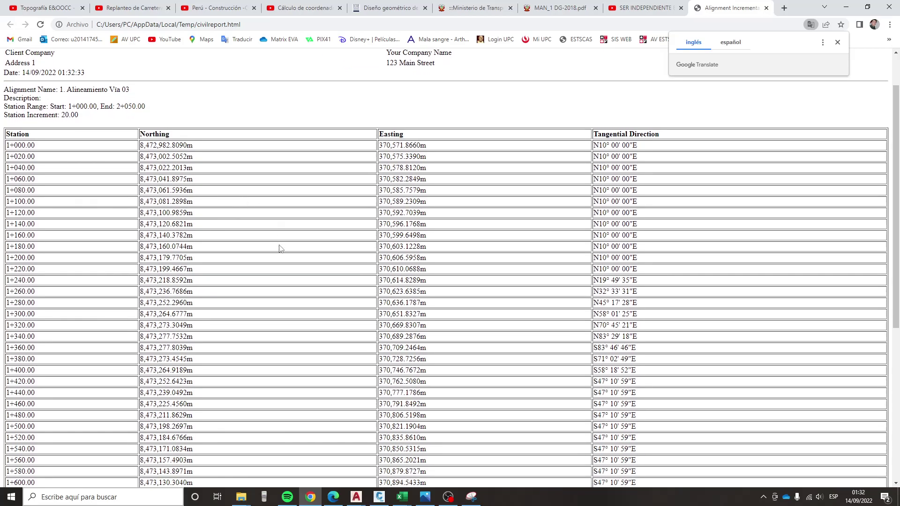
scroll(281, 245, "down", 2)
scroll(288, 260, "down", 2)
scroll(244, 291, "down", 2)
scroll(201, 310, "up", 5)
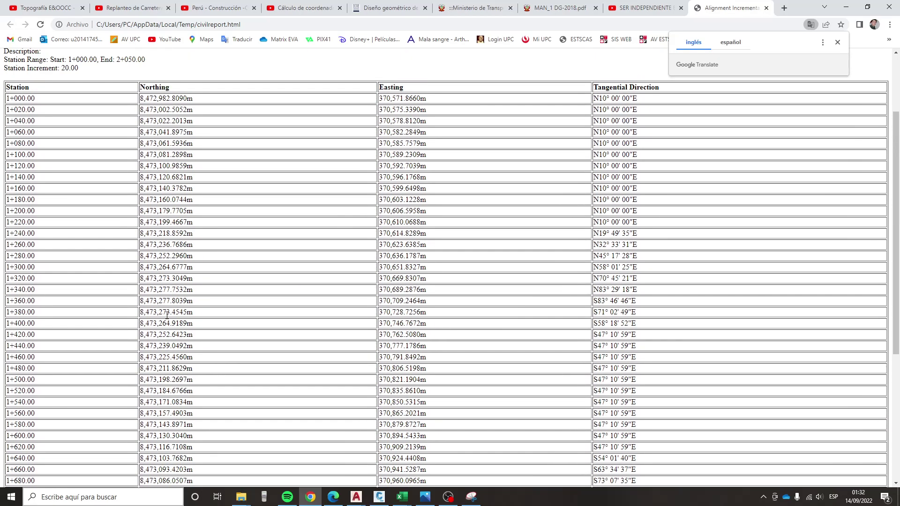
scroll(178, 305, "up", 3)
right_click(223, 163)
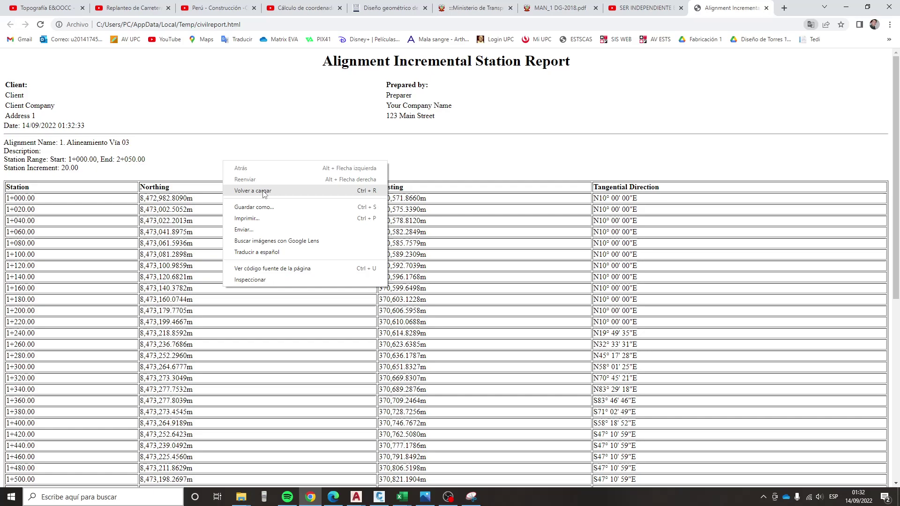
left_click(216, 154)
key("ctrl+a")
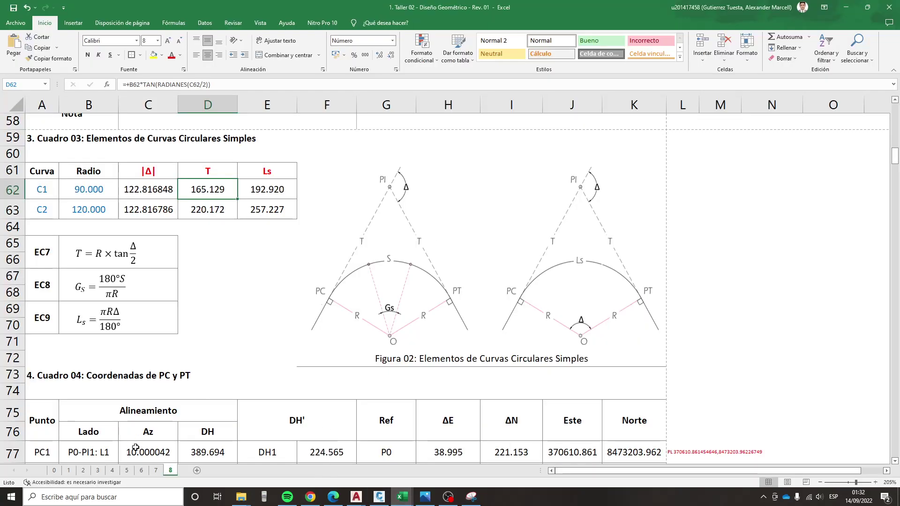
- Paste the station report into a new sheet and delete its title and header rows
left_click(195, 471)
key("ctrl+v")
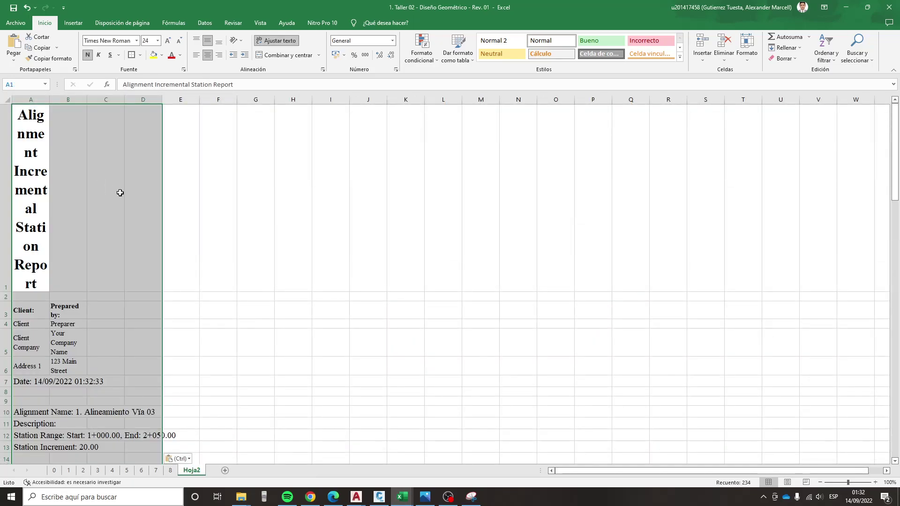
left_click(8, 130)
scroll(8, 154, "down", 2)
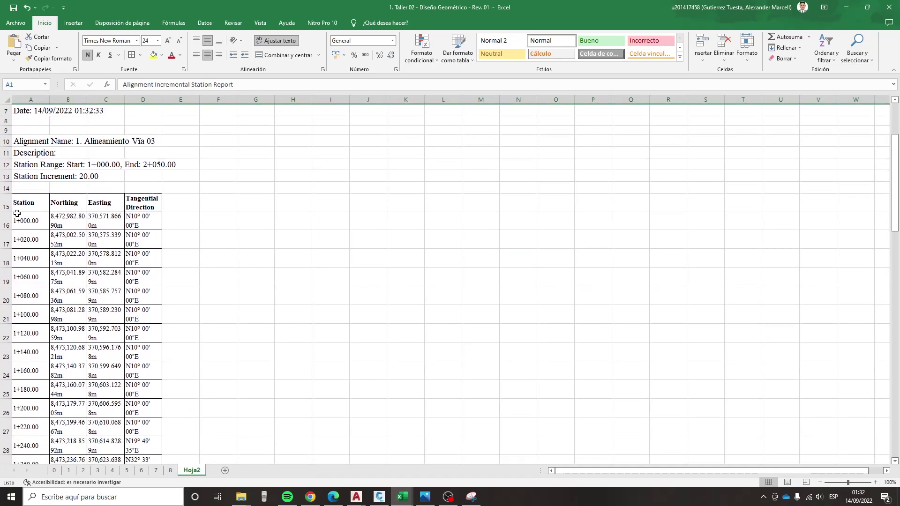
left_click(4, 176, "shift")
right_click(4, 176)
left_click(28, 252)
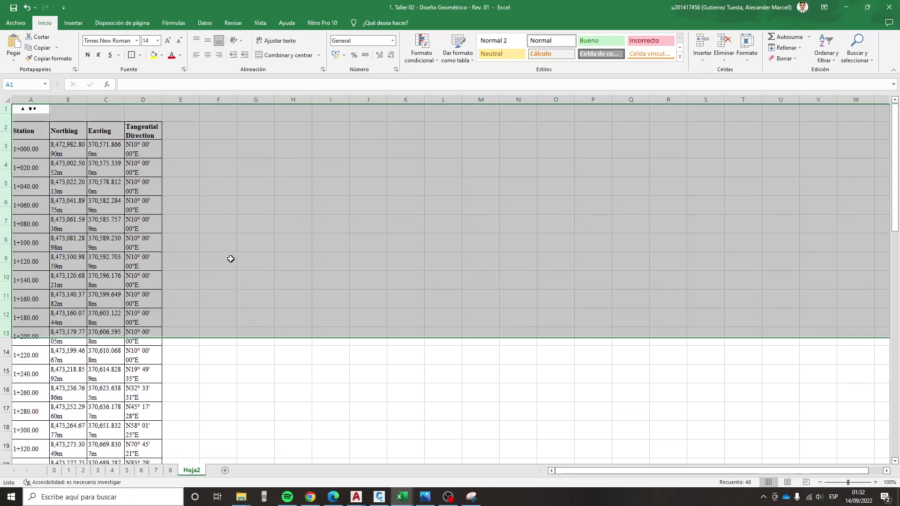
left_click(229, 257)
- Widen columns A–D and clear the Tangential Direction column
left_click_drag(30, 99, 226, 99)
left_click(350, 186)
right_click(367, 99)
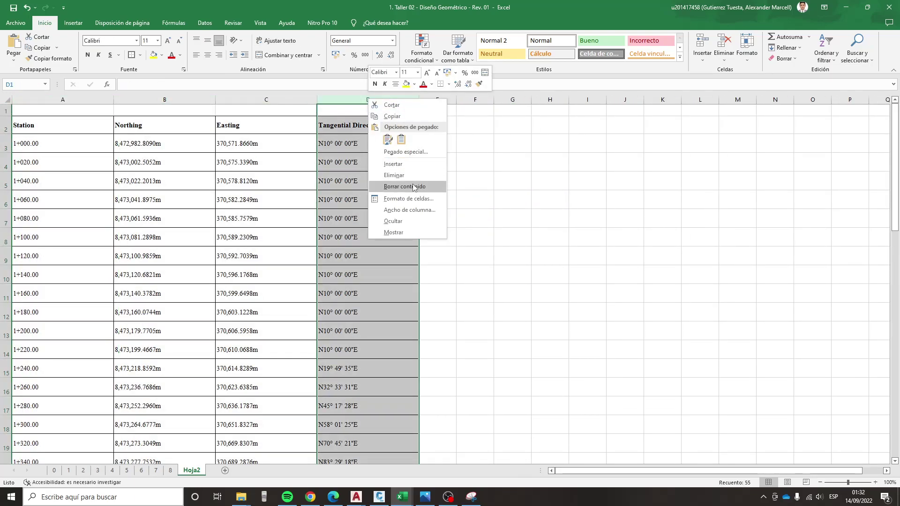
left_click(394, 187)
left_click(407, 261)
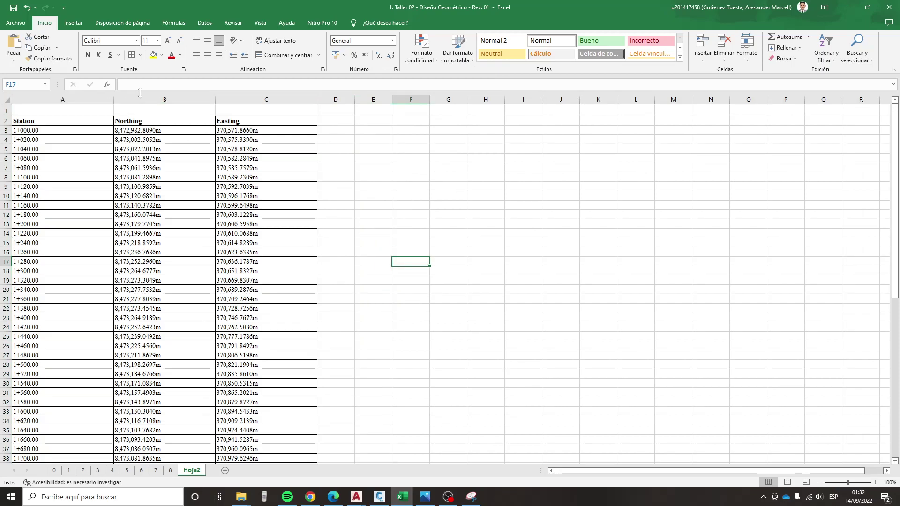
- Remove all thousands-separator commas from the Northing and Easting values in B3:C56
left_click_drag(134, 132, 140, 187)
scroll(140, 186, "up", 8, "ctrl")
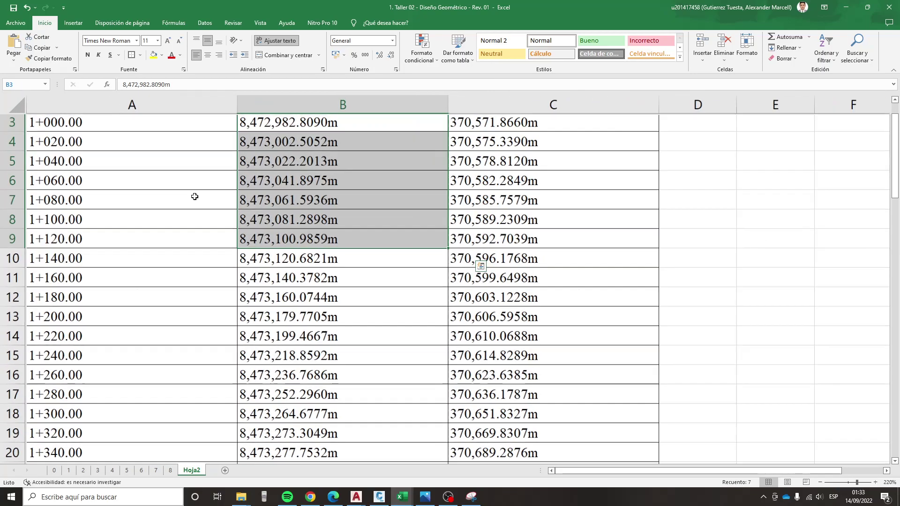
scroll(195, 196, "up", 1)
left_click_drag(305, 172, 515, 225)
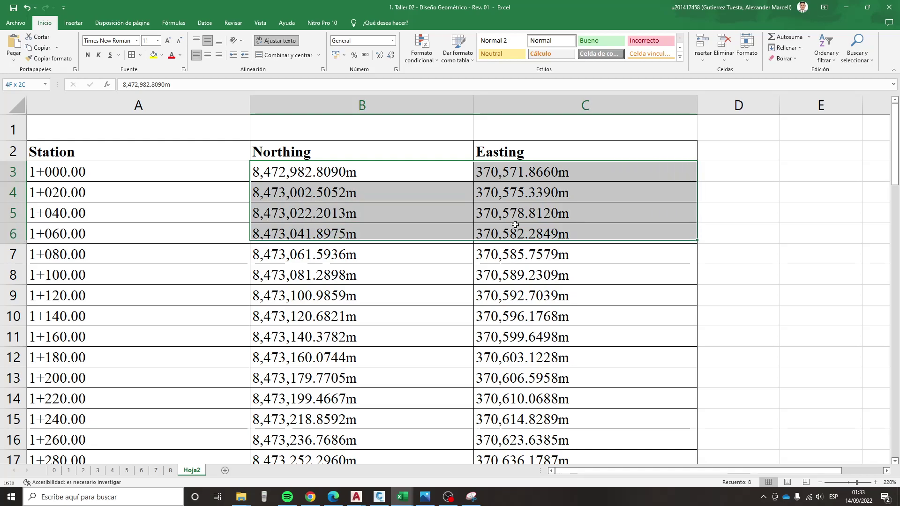
key("ctrl+shift+Down")
scroll(458, 251, "up", 2)
scroll(411, 260, "up", 6)
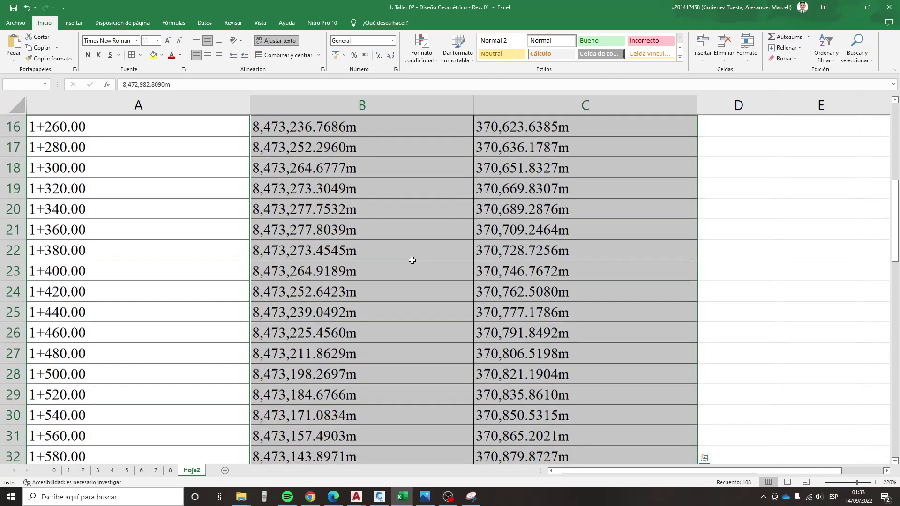
scroll(412, 260, "up", 5)
scroll(392, 248, "down", 3, "ctrl")
scroll(335, 238, "up", 1)
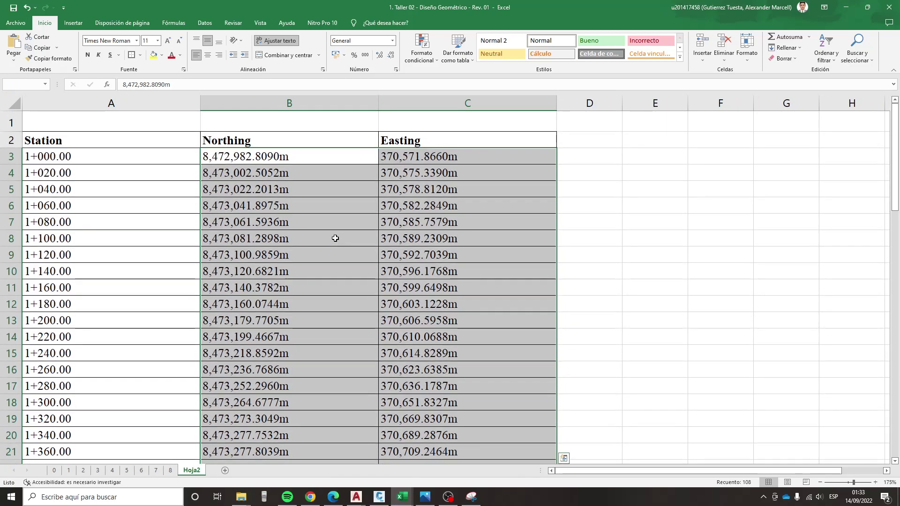
key("ctrl+l")
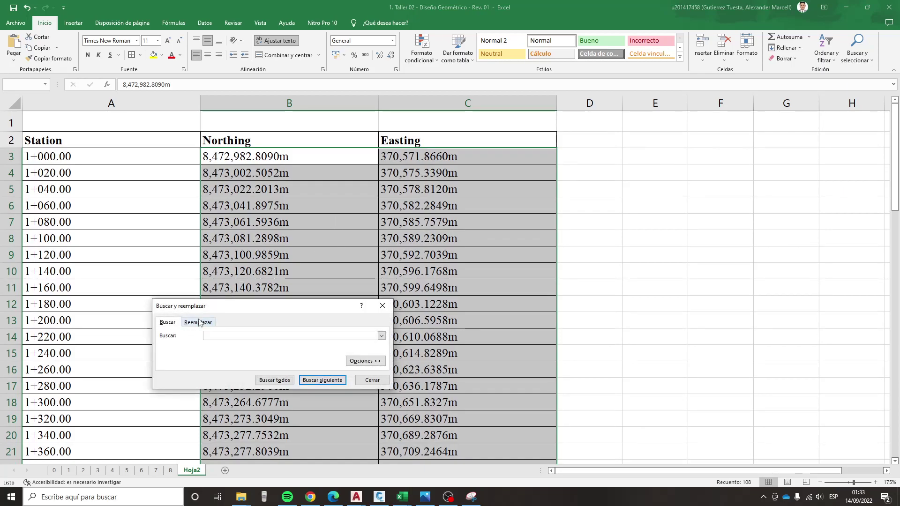
key("BackSpace")
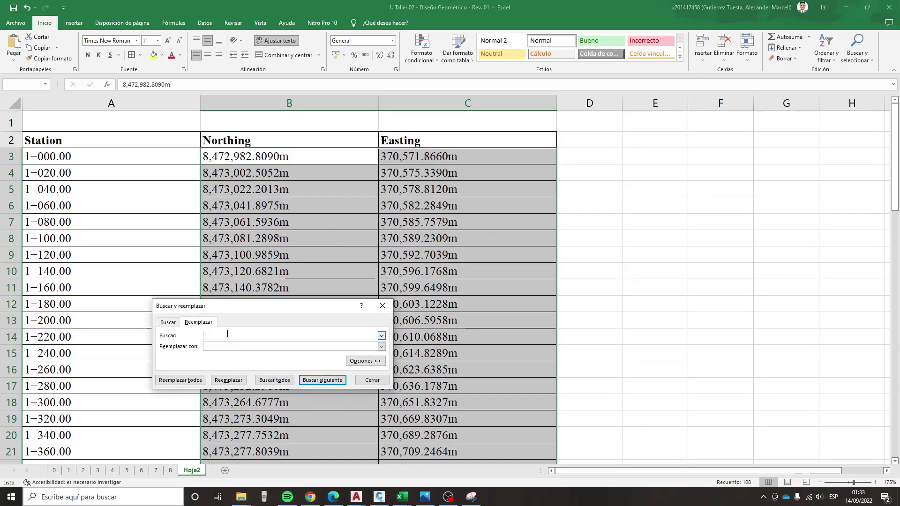
type(",")
key("alt+t")
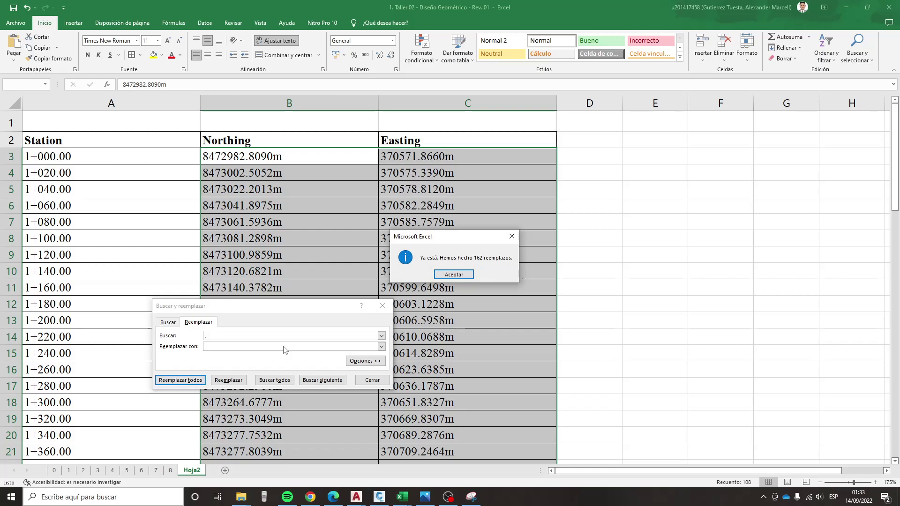
left_click(453, 274)
- Remove the 'm' unit suffix from the Northing and Easting values
left_click(206, 336)
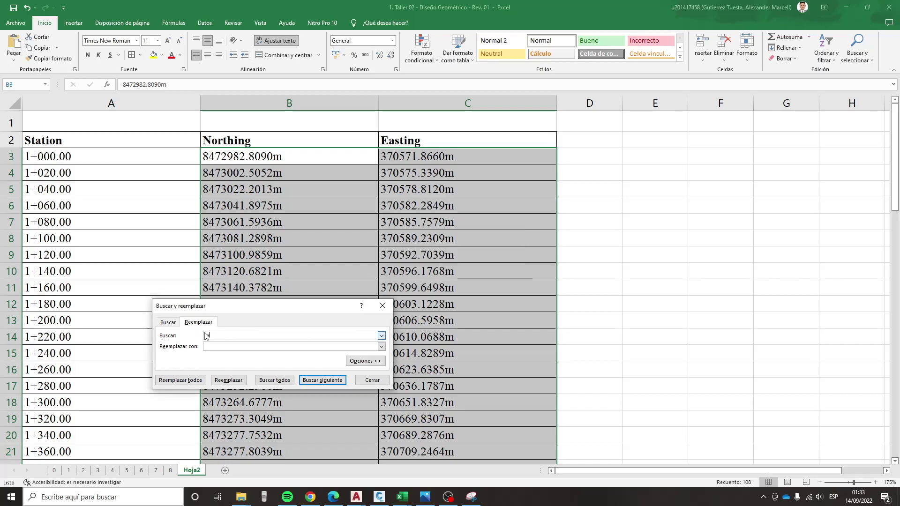
type("m")
left_click(172, 377)
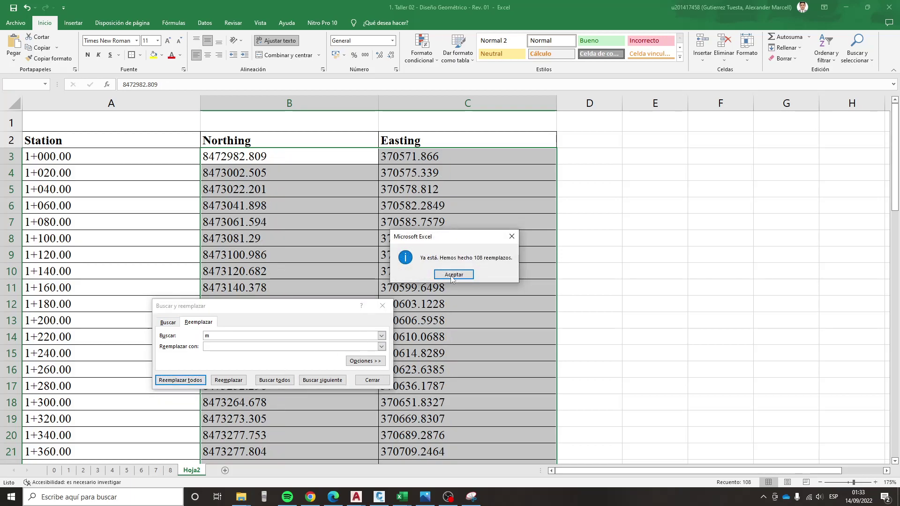
left_click(453, 276)
left_click(372, 379)
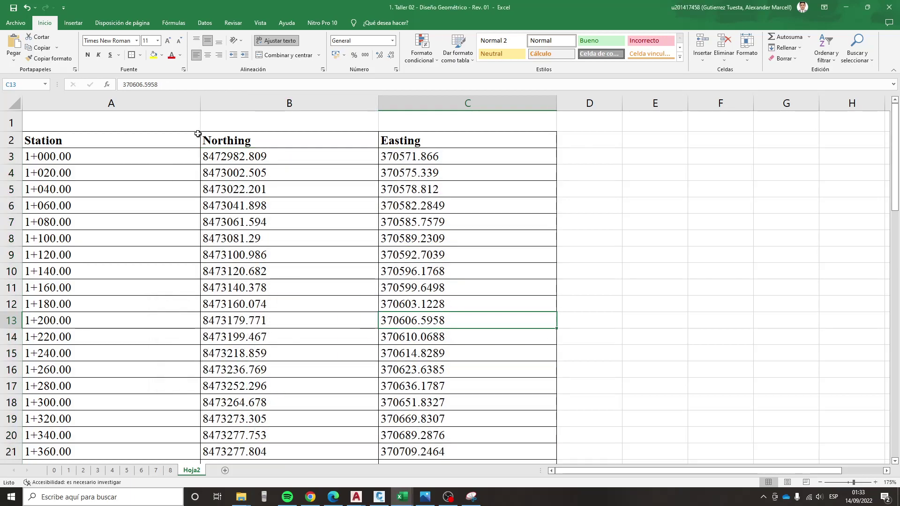
- Centre all cell contents horizontally and vertically, and narrow the Station column
mouse_move(289, 103)
left_mouse_down()
mouse_move(391, 107)
mouse_move(308, 104)
left_mouse_up()
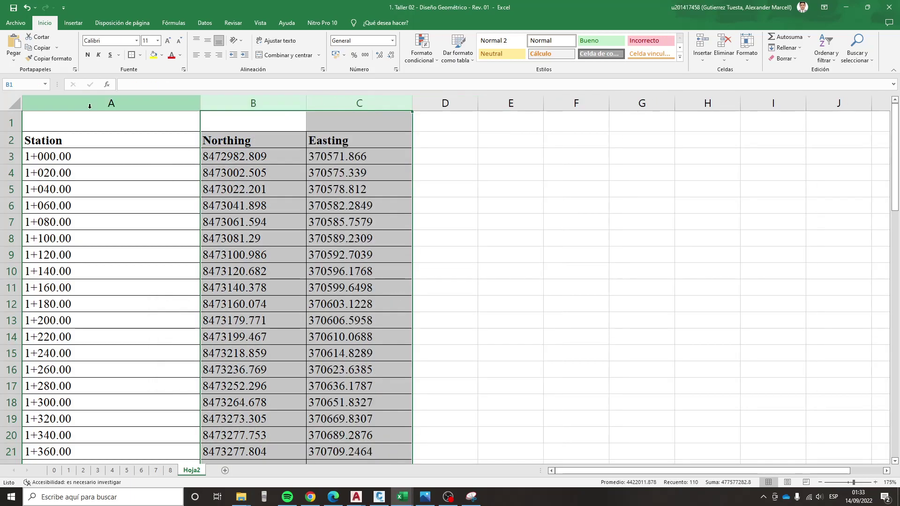
left_click(5, 108)
left_click(207, 55)
left_click(208, 40)
left_click(445, 282)
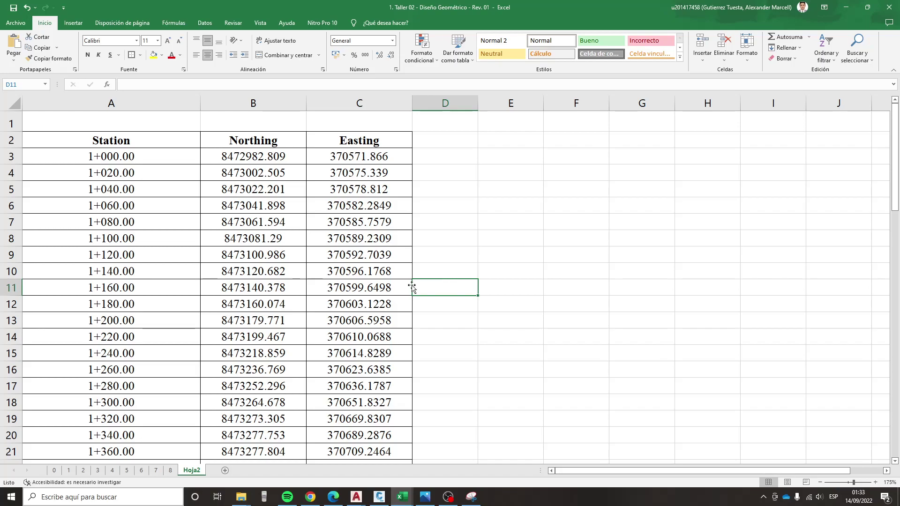
scroll(406, 290, "down", 1)
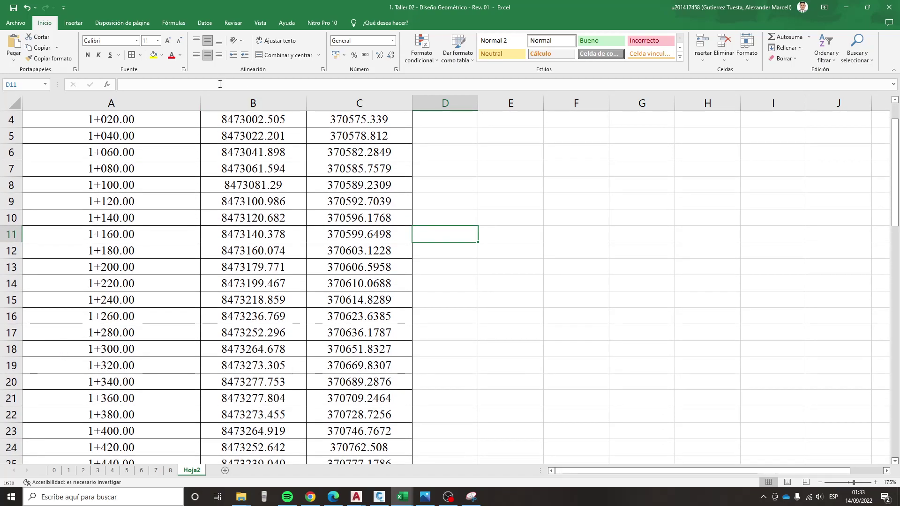
left_click_drag(200, 102, 114, 102)
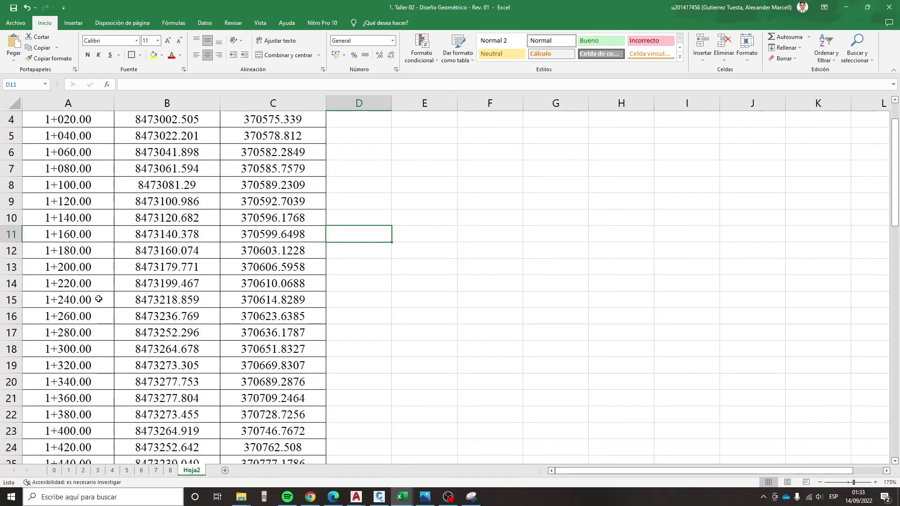
- Copy the 1+300.00 station row and switch to sheet 8
left_click_drag(79, 348, 300, 347)
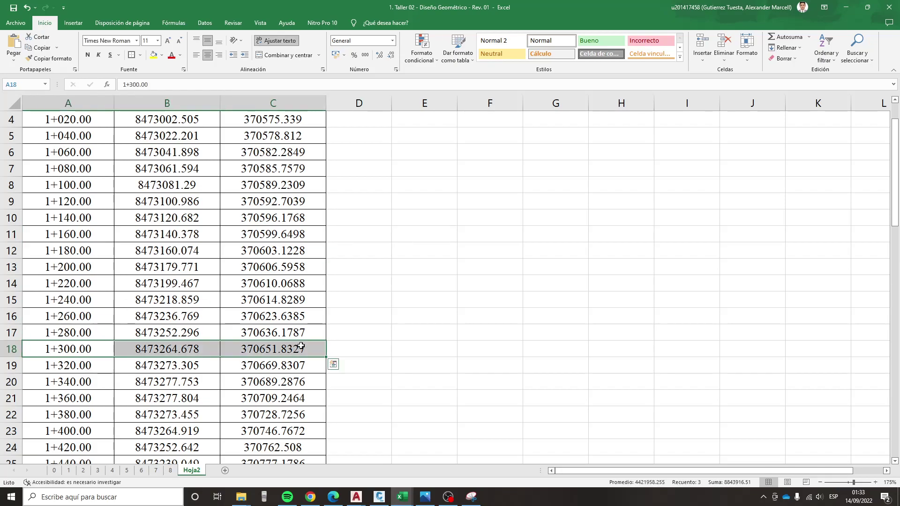
key("ctrl+c")
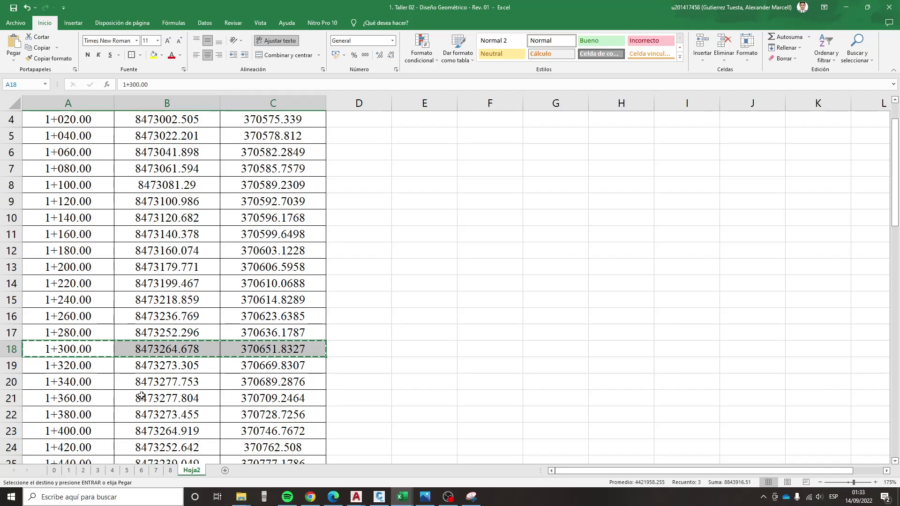
left_click(171, 470)
- Paste the copied 1+300.00 row into cell C277 below the L3 coordinate table
scroll(276, 371, "down", 1)
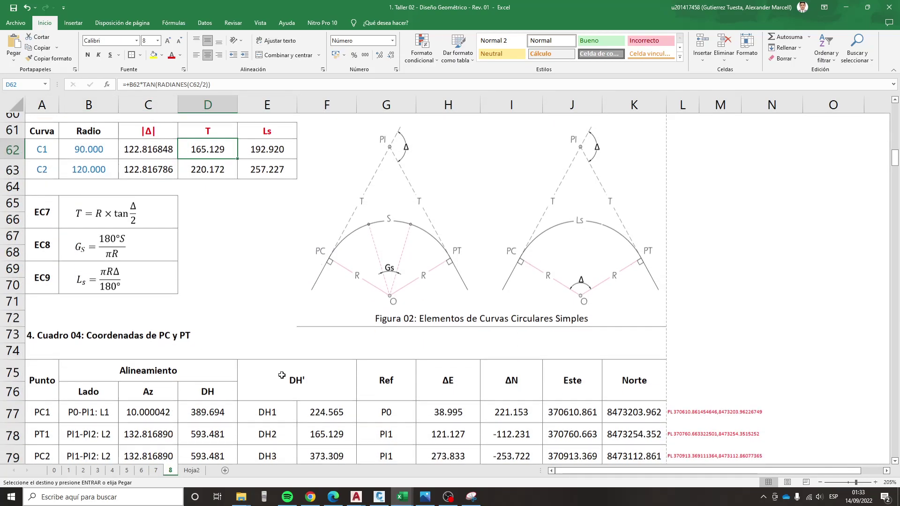
scroll(276, 371, "down", 1)
scroll(276, 371, "down", 7)
scroll(276, 371, "down", 8)
scroll(276, 371, "down", 4)
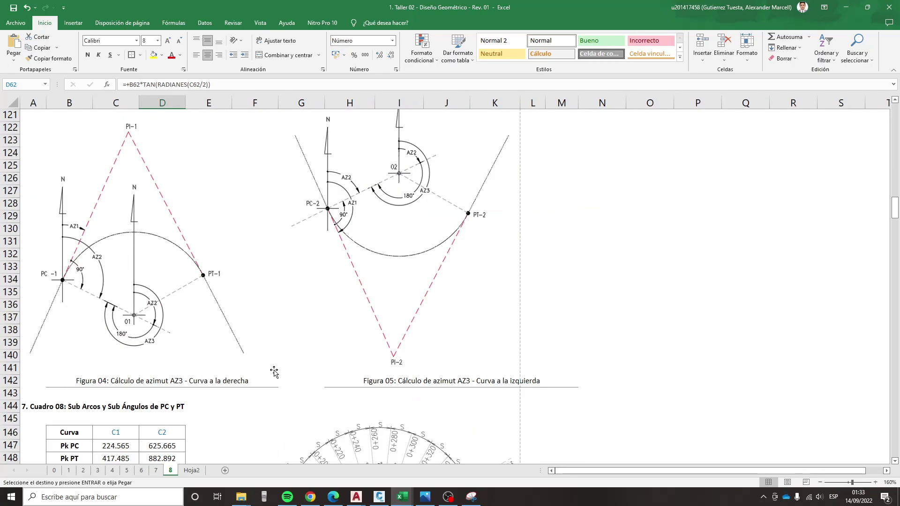
scroll(250, 387, "down", 4)
scroll(250, 387, "down", 5)
scroll(250, 387, "down", 4)
scroll(250, 387, "down", 6)
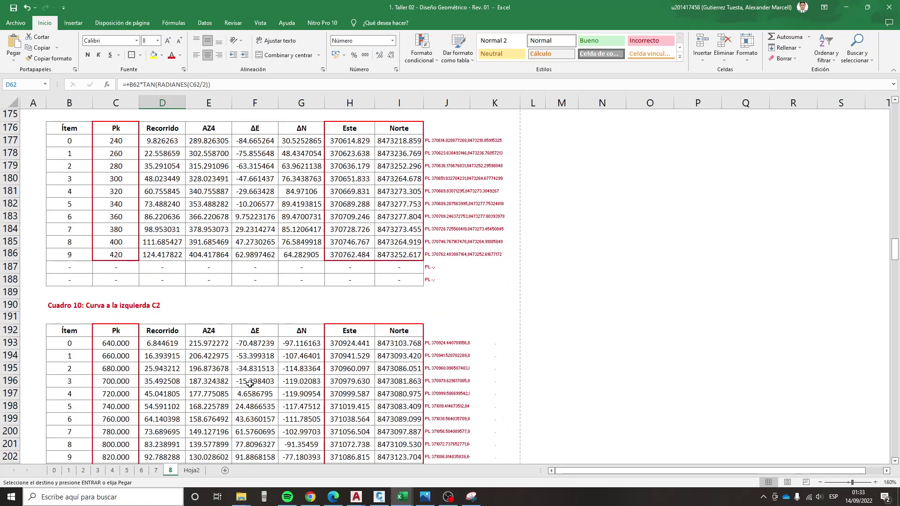
scroll(251, 387, "down", 5)
scroll(247, 381, "down", 5)
scroll(247, 381, "down", 4)
scroll(248, 380, "down", 3)
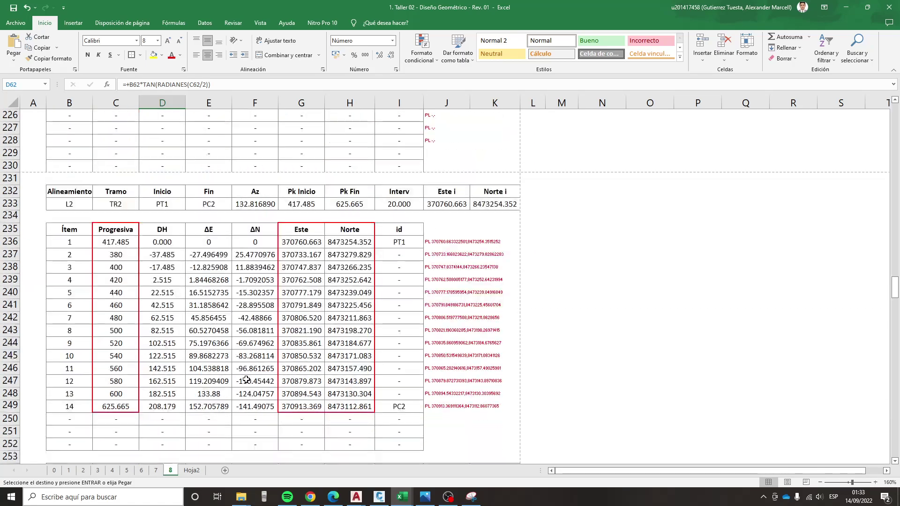
scroll(246, 380, "down", 2)
scroll(244, 378, "down", 6)
scroll(245, 378, "down", 1)
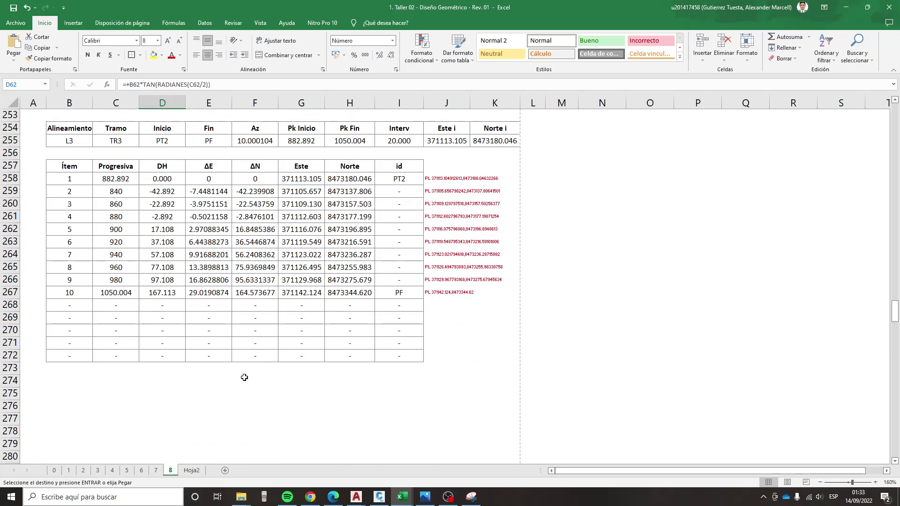
scroll(247, 372, "down", 3)
left_click(186, 392)
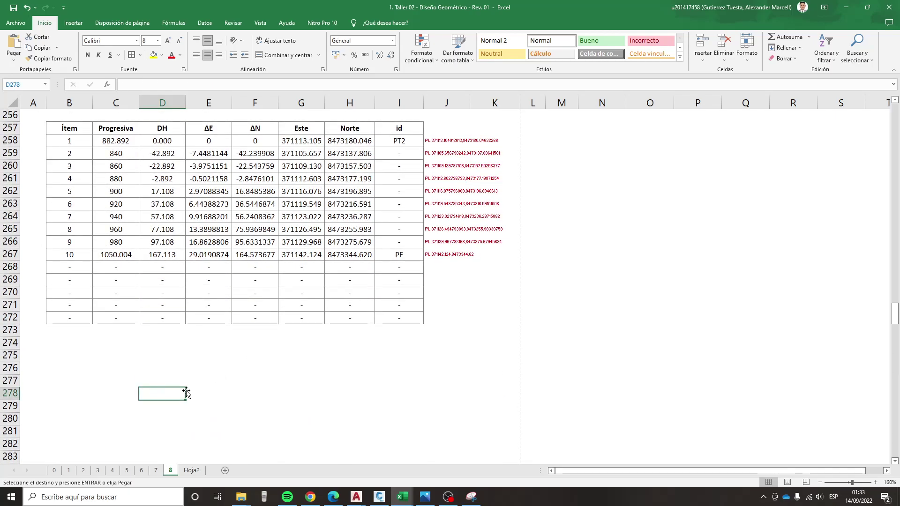
left_click(128, 380)
key("ctrl+v")
left_click(298, 357)
- Scroll back up to Cuadro 08's PC and PT sub-arcs for C1 and C2
scroll(203, 360, "up", 4)
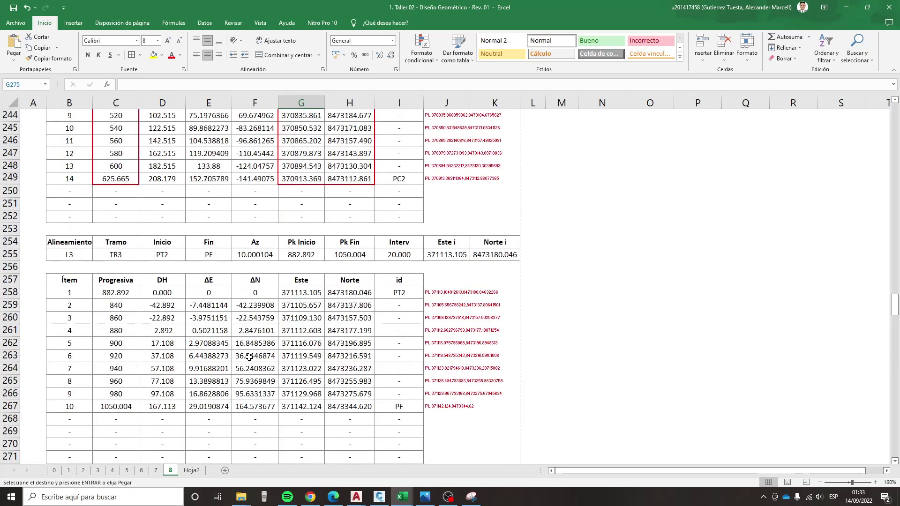
scroll(203, 360, "up", 8)
scroll(203, 359, "up", 5)
scroll(203, 359, "up", 2)
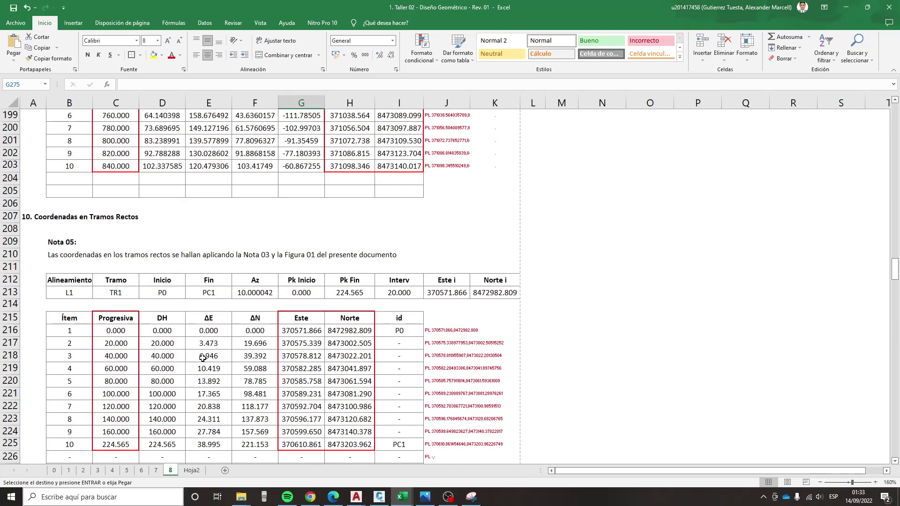
scroll(203, 357, "up", 4)
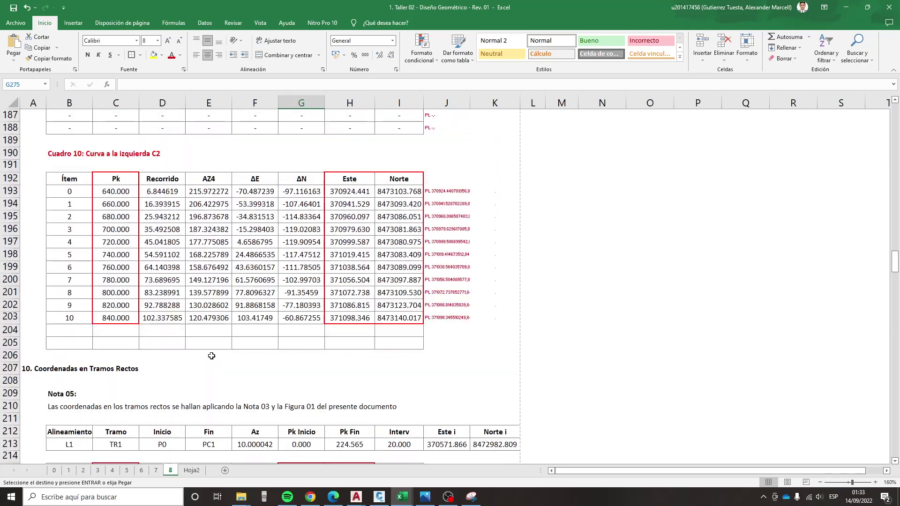
scroll(206, 356, "up", 6)
scroll(212, 356, "up", 2)
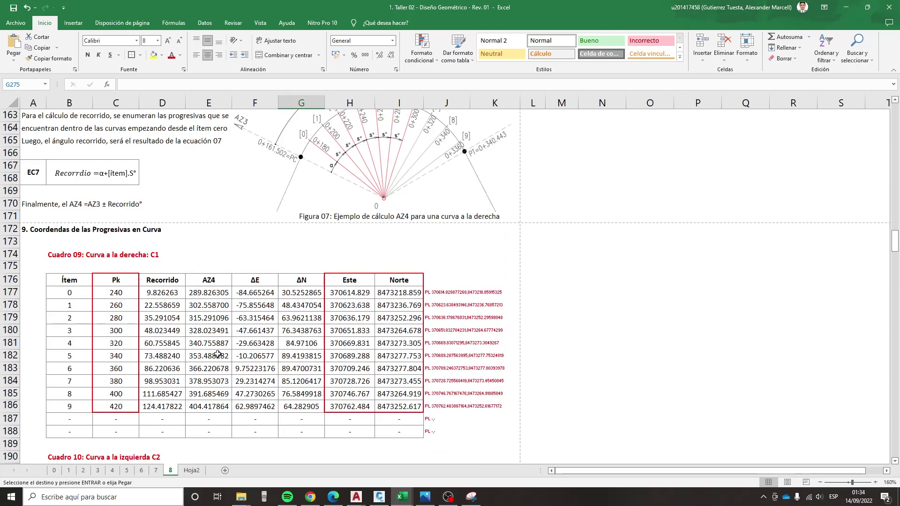
scroll(216, 341, "up", 2)
scroll(201, 340, "down", 1)
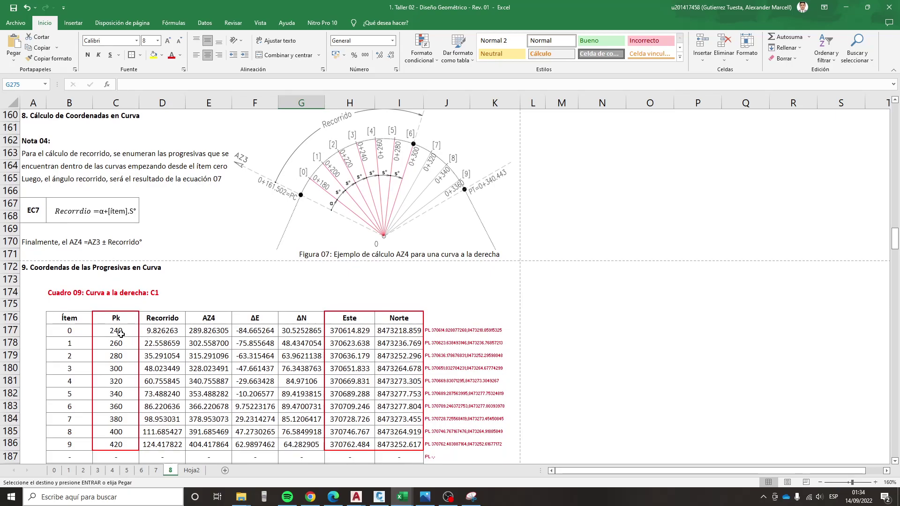
scroll(122, 332, "up", 2)
scroll(119, 305, "up", 3)
scroll(115, 254, "up", 1)
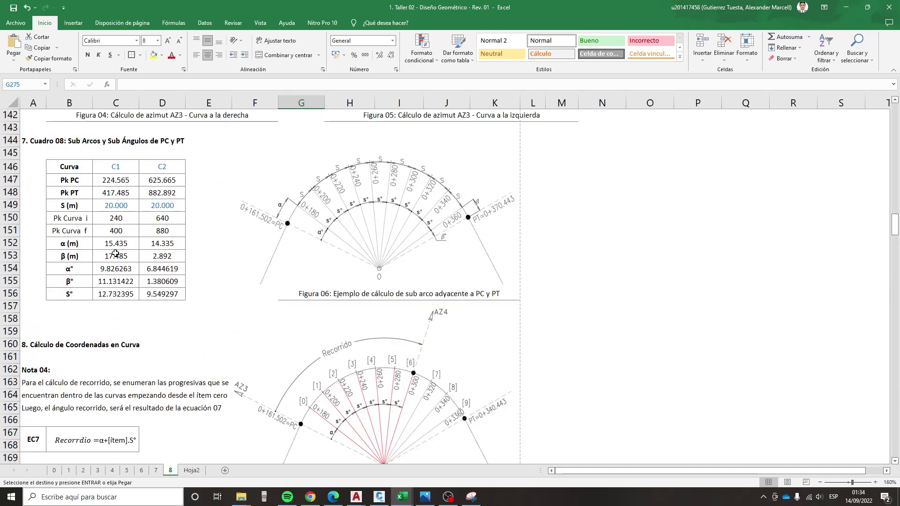
double_click(130, 223)
key("Escape")
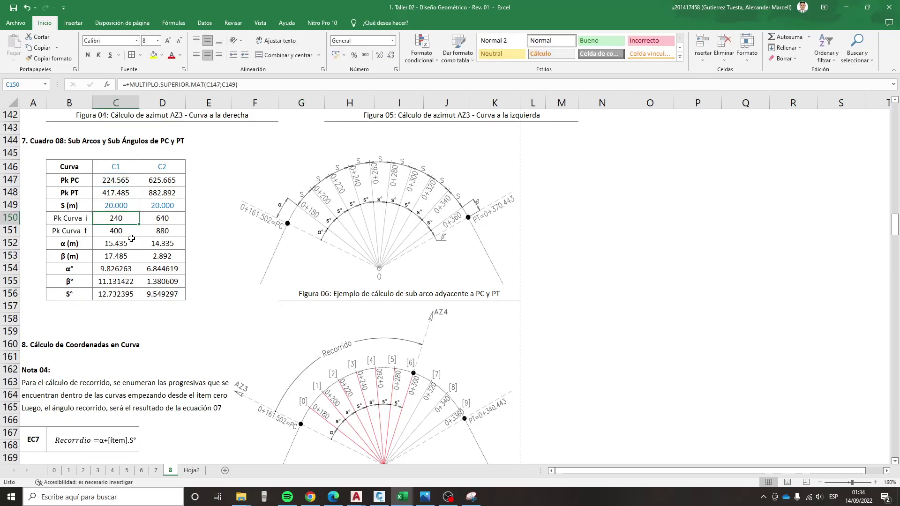
key("Down")
key("F2")
key("Escape")
scroll(150, 328, "down", 4)
scroll(161, 345, "down", 2)
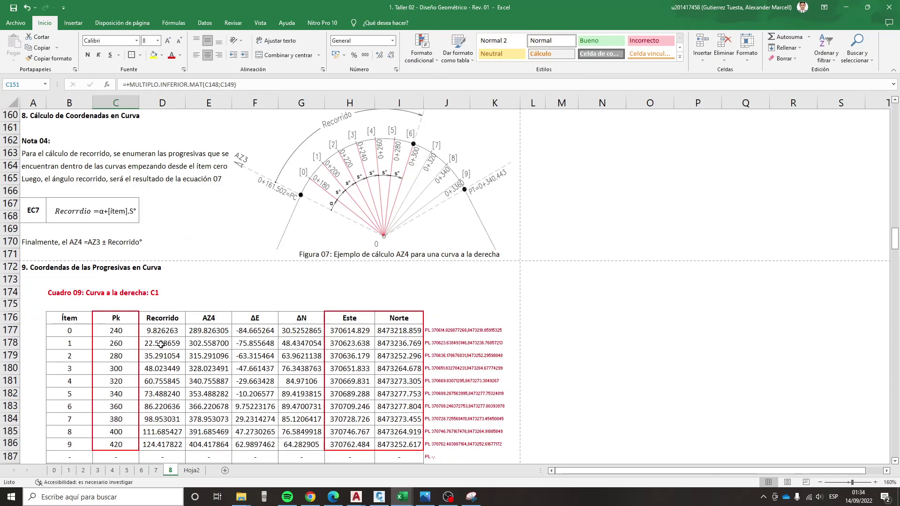
scroll(117, 330, "up", 5)
scroll(131, 325, "up", 1)
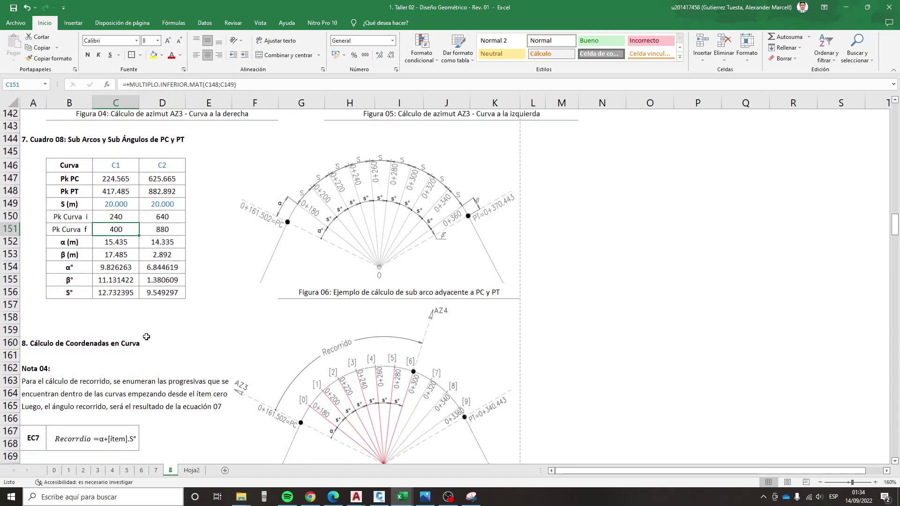
left_click(121, 220)
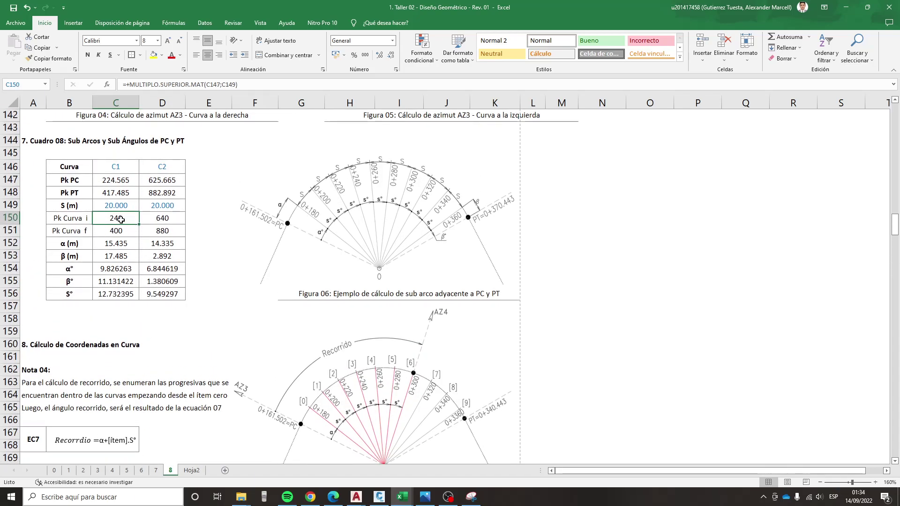
key("F2")
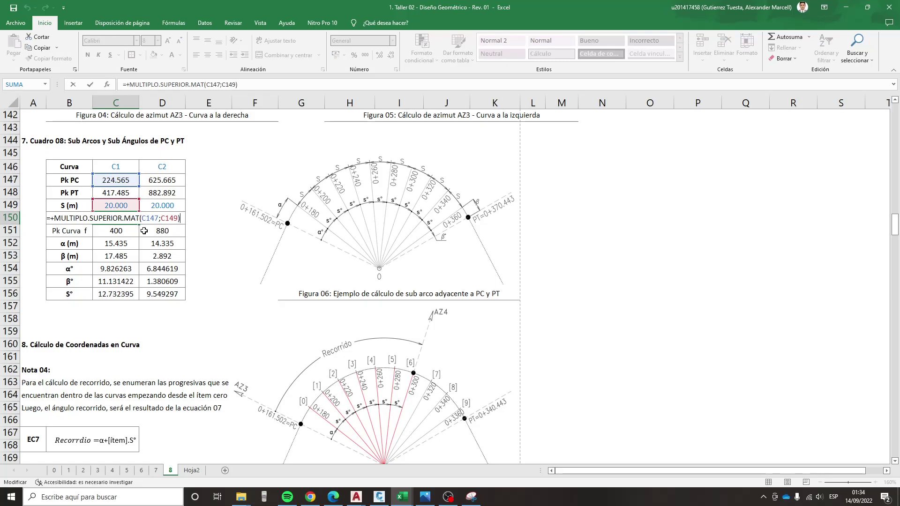
key("Escape")
scroll(124, 234, "down", 5)
scroll(127, 299, "down", 3)
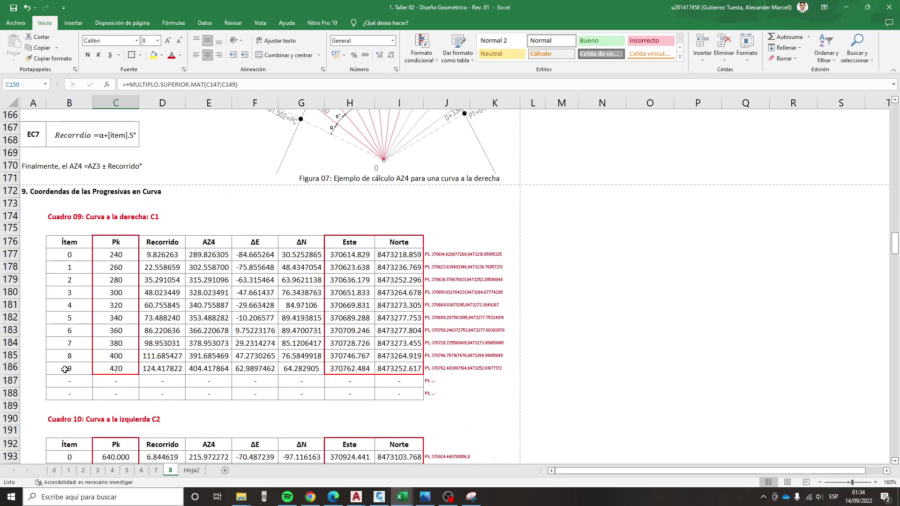
- Clear the item 9 row (B186:I186) from the C1 curve table
left_click_drag(62, 373, 405, 368)
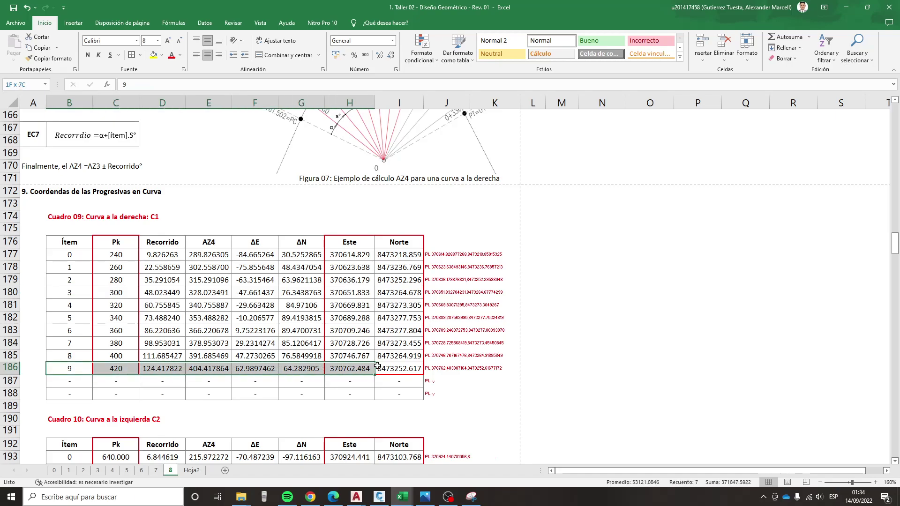
key("Delete")
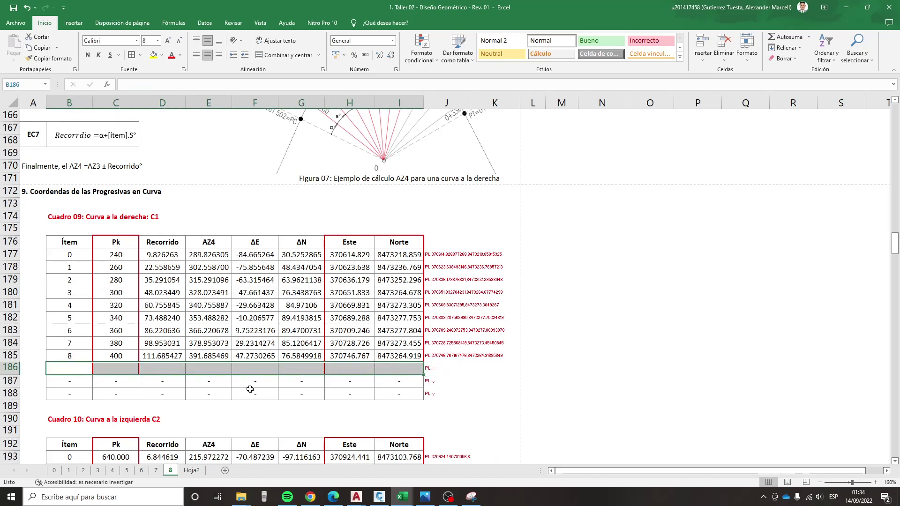
left_click(219, 390)
- Fill Cuadro 10 down to items 11 and 12, stations 860 and 880
left_click_drag(116, 254, 116, 356)
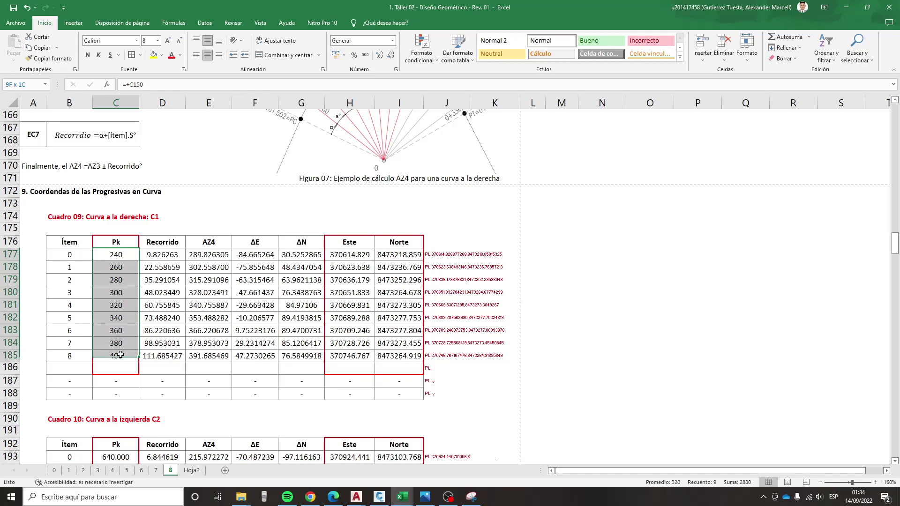
scroll(124, 350, "up", 6)
scroll(123, 351, "up", 3)
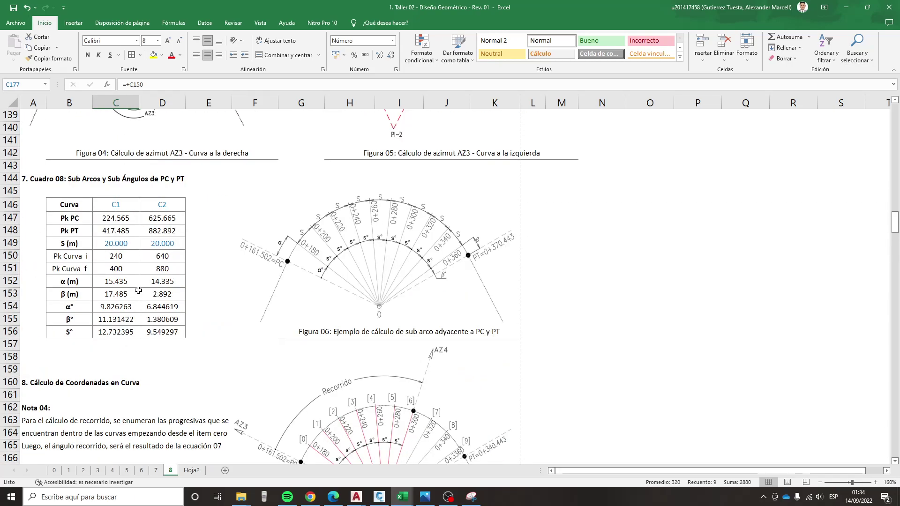
mouse_move(127, 258)
left_mouse_down()
mouse_move(127, 269)
mouse_move(168, 268)
left_mouse_up()
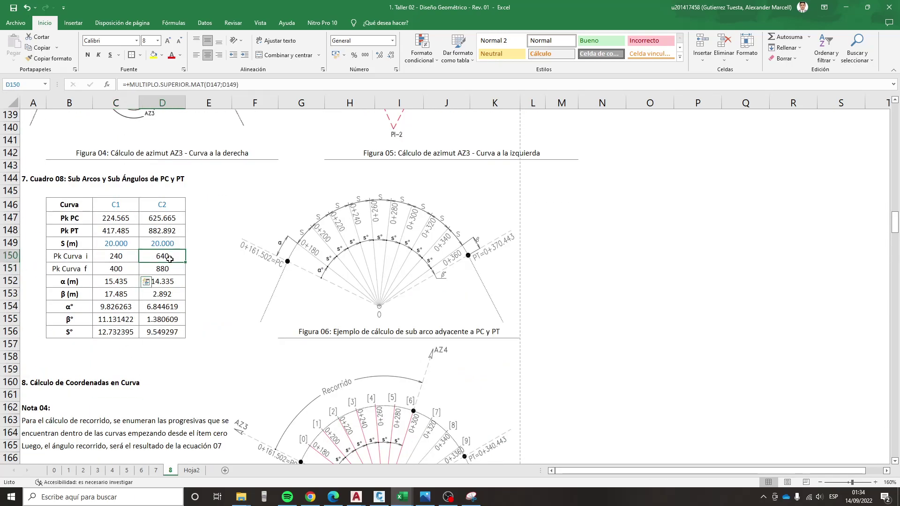
scroll(168, 299, "down", 4)
scroll(166, 301, "down", 8)
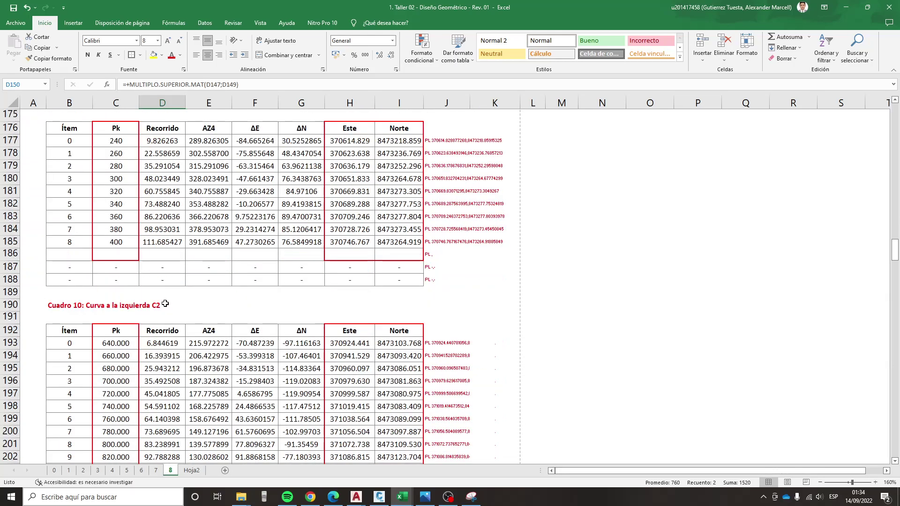
scroll(165, 303, "down", 2)
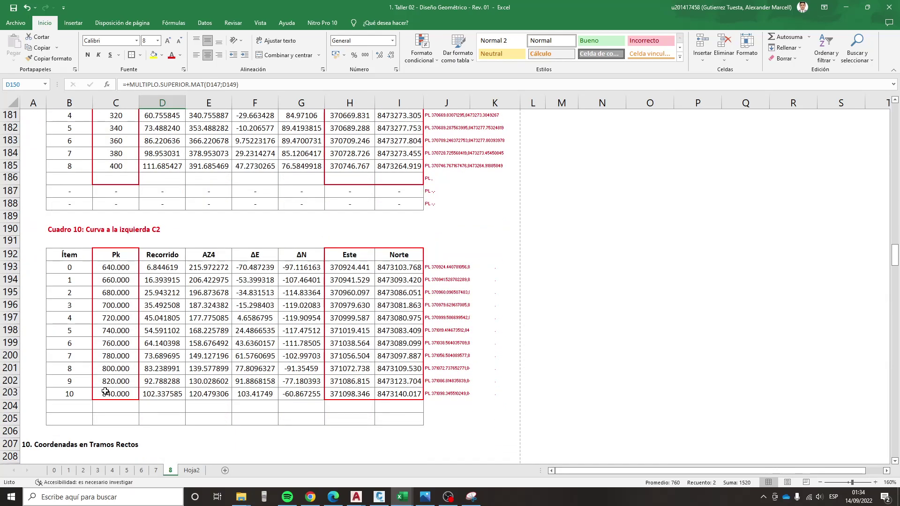
scroll(125, 322, "down", 2)
mouse_move(90, 318)
left_mouse_down()
mouse_move(403, 318)
mouse_move(372, 344)
left_mouse_up()
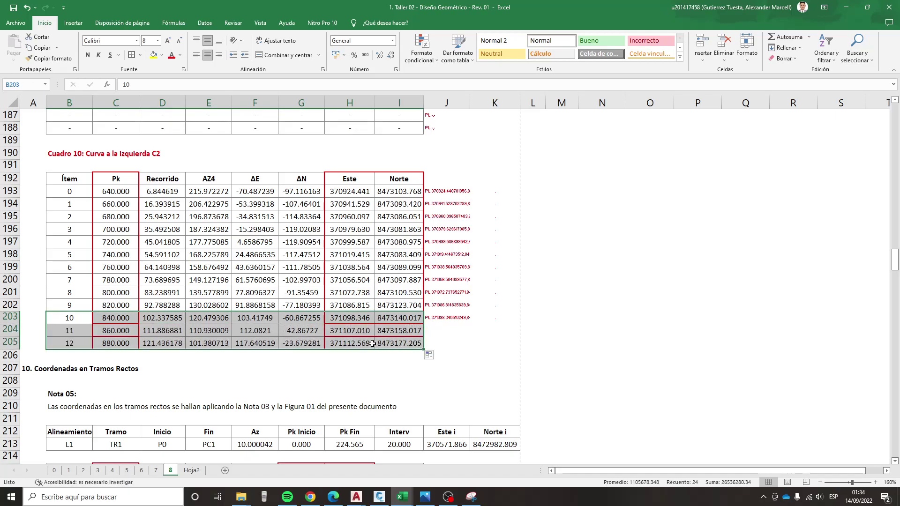
left_click(173, 366)
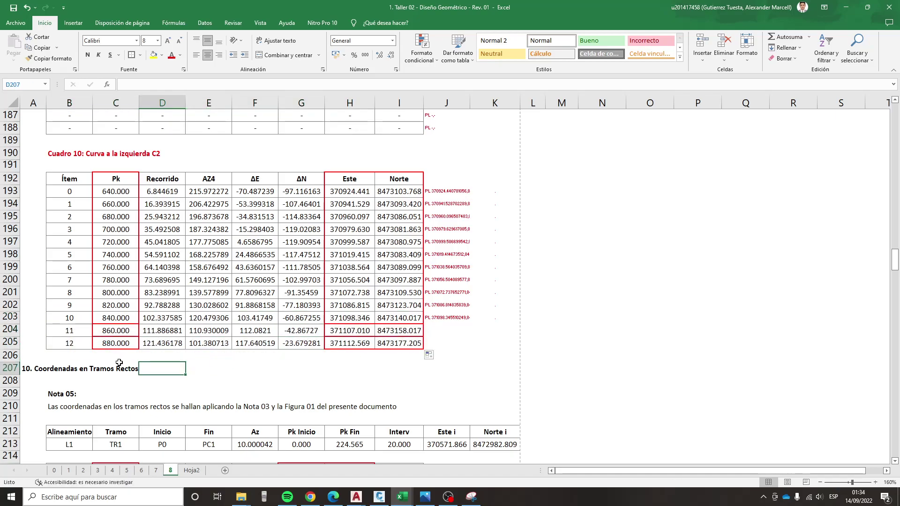
left_click(104, 342)
scroll(172, 372, "down", 3)
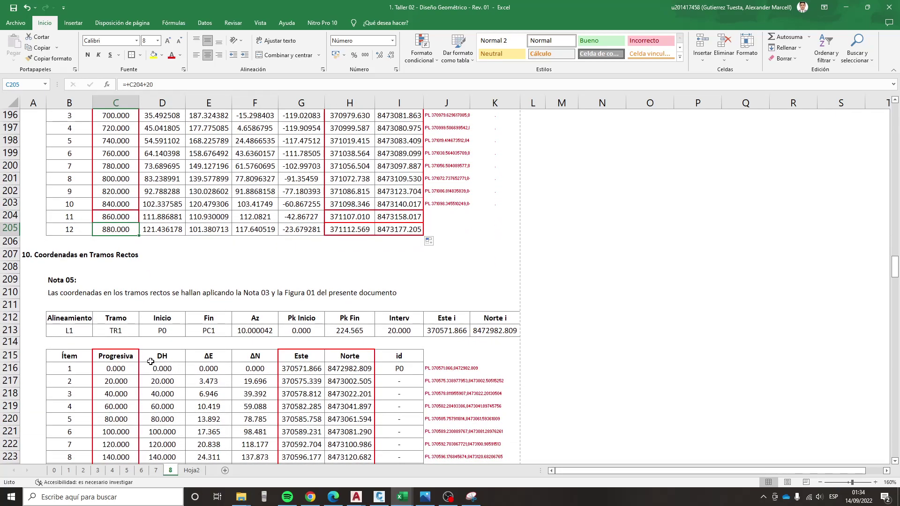
scroll(152, 361, "down", 3)
left_click(117, 294)
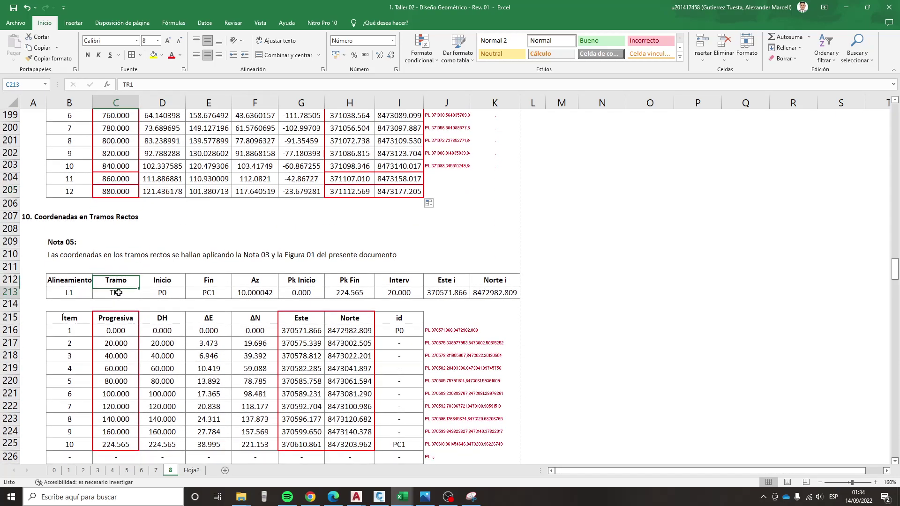
left_click(298, 295)
left_click(350, 292)
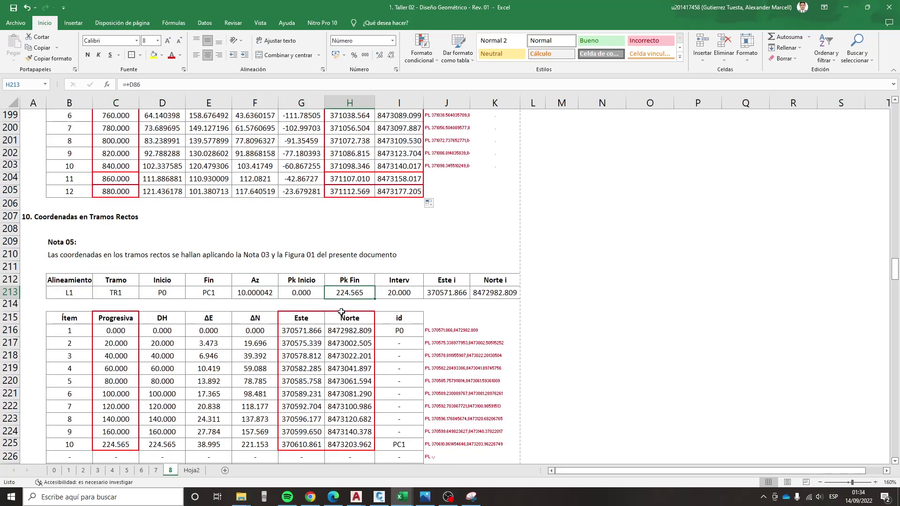
scroll(282, 338, "down", 3)
scroll(136, 366, "down", 3)
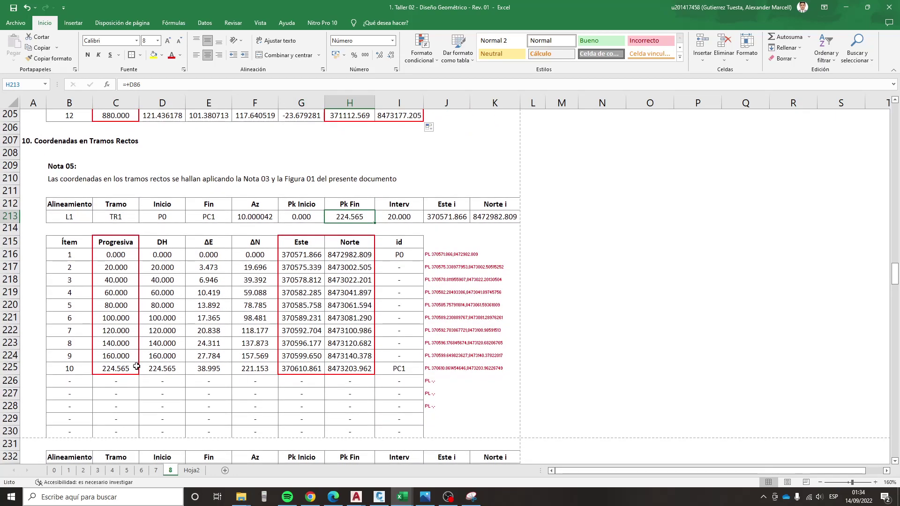
left_click(127, 370)
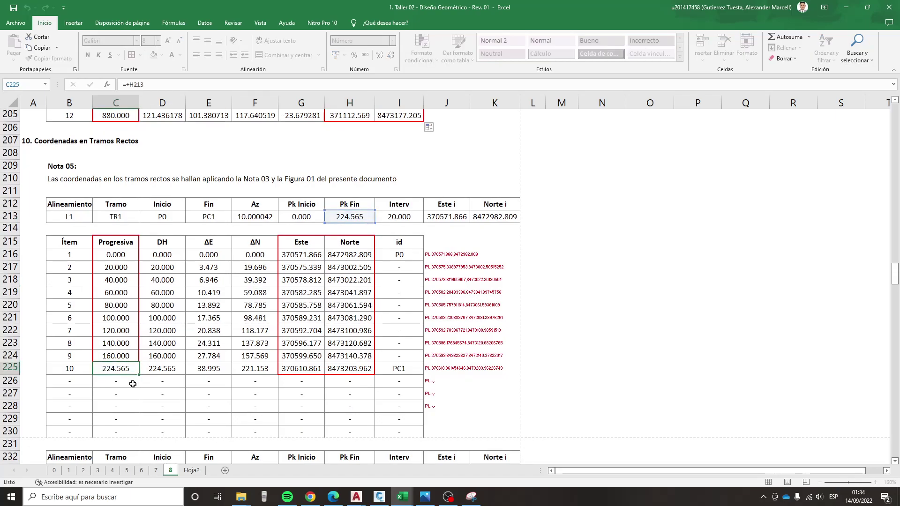
double_click(127, 370)
key("Escape")
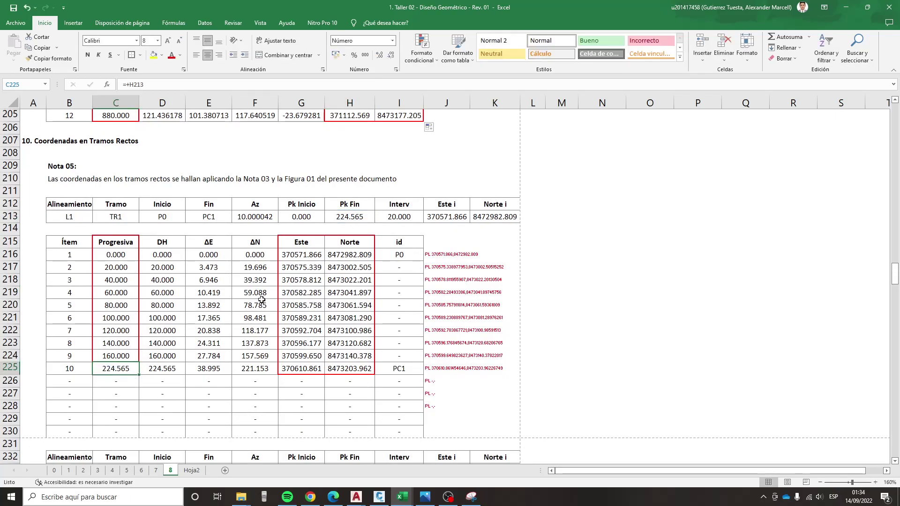
scroll(184, 299, "down", 2)
scroll(181, 305, "down", 2)
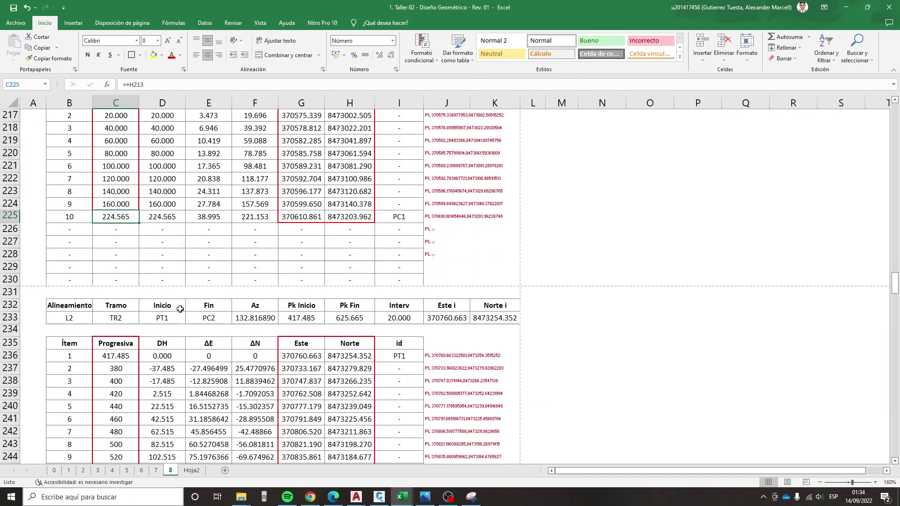
left_click(121, 317)
left_click(296, 319)
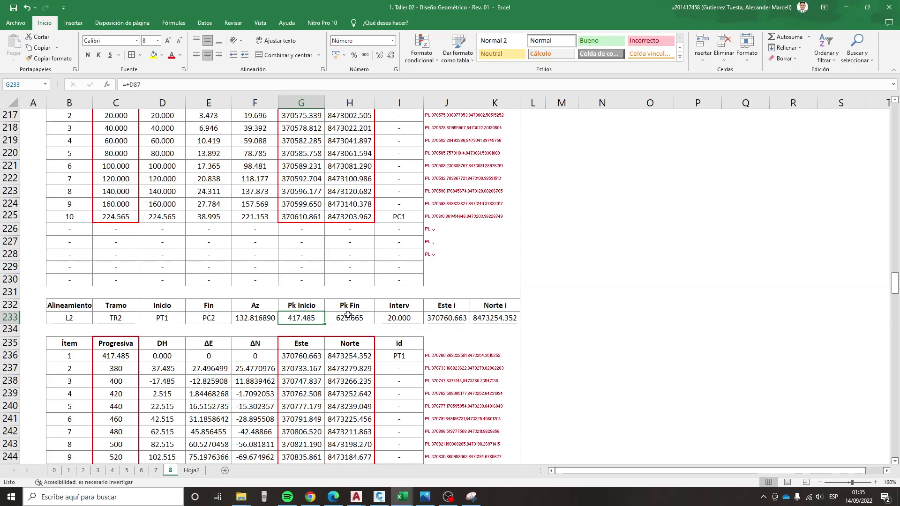
scroll(319, 326, "up", 1)
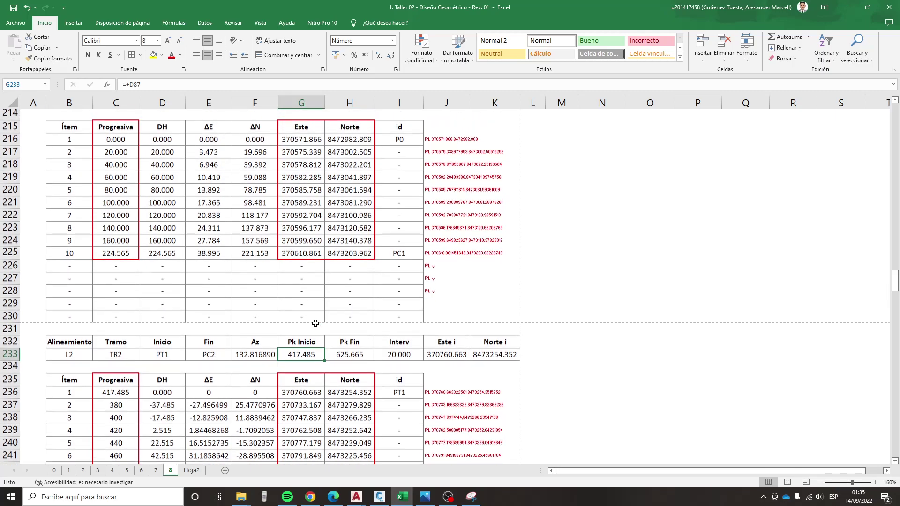
scroll(316, 326, "up", 9)
scroll(312, 327, "up", 6)
scroll(312, 327, "up", 10)
scroll(312, 326, "up", 9)
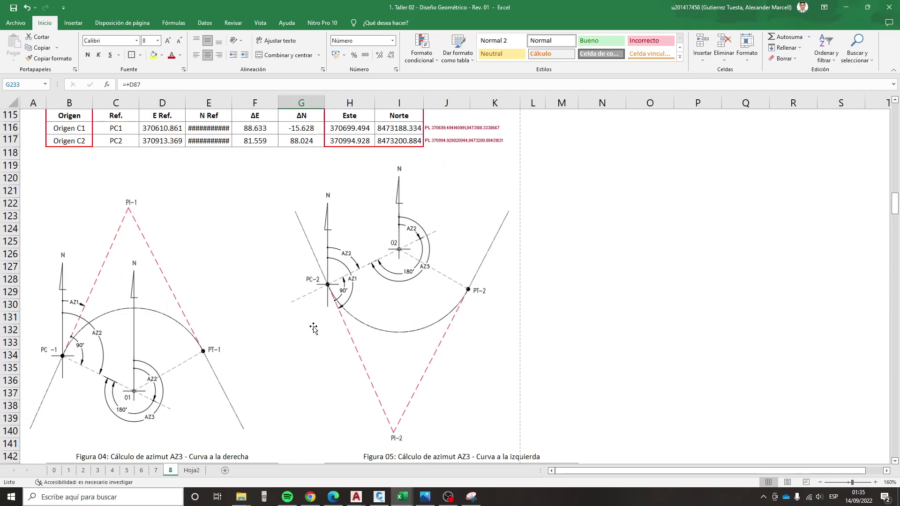
scroll(313, 327, "up", 9)
scroll(313, 328, "up", 14)
scroll(313, 328, "up", 10)
scroll(313, 327, "up", 5)
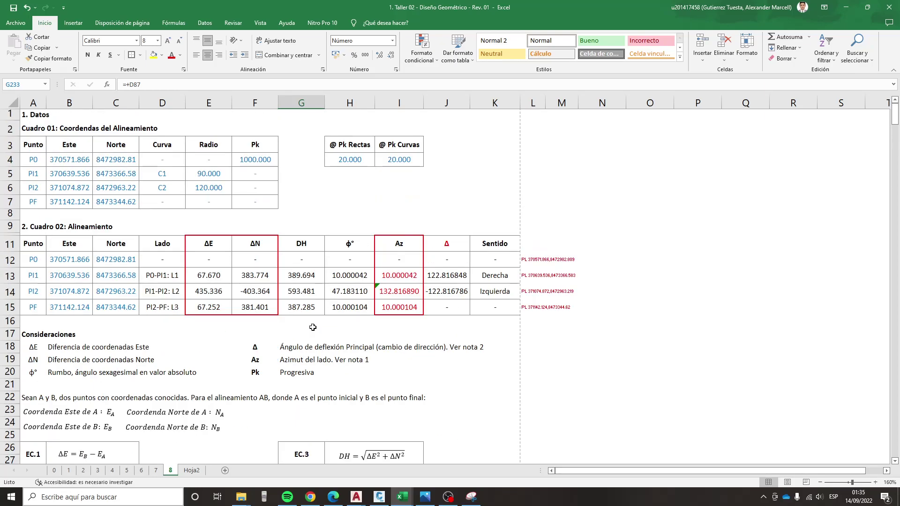
left_click(258, 164)
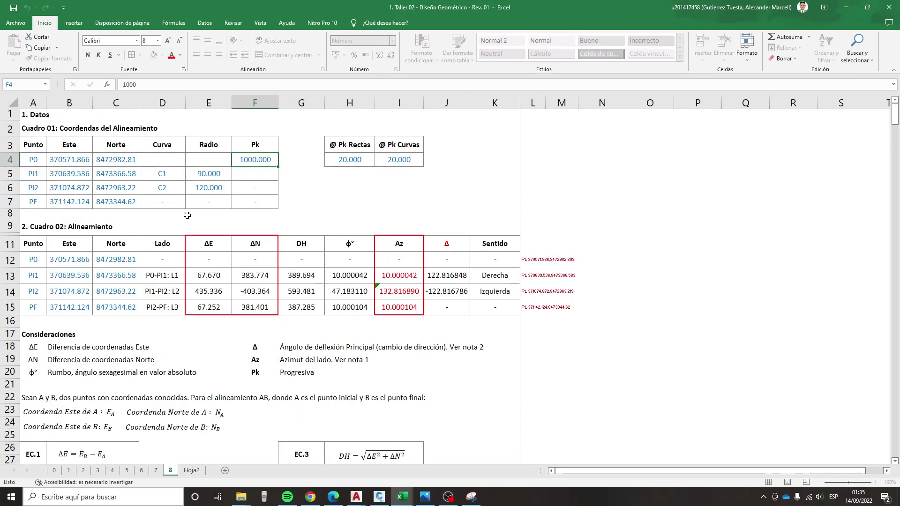
scroll(143, 253, "down", 4)
scroll(144, 258, "down", 3)
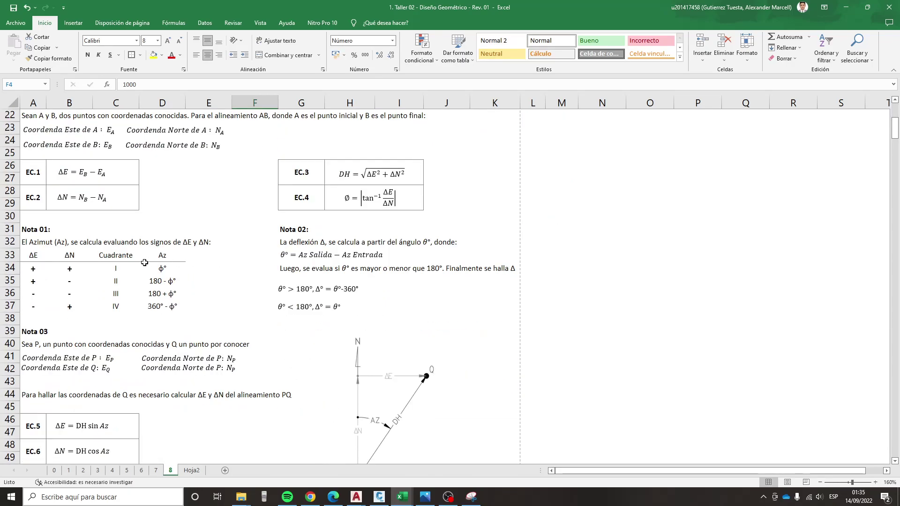
scroll(144, 260, "down", 6)
scroll(145, 263, "down", 2)
scroll(145, 264, "down", 4)
scroll(145, 263, "down", 4)
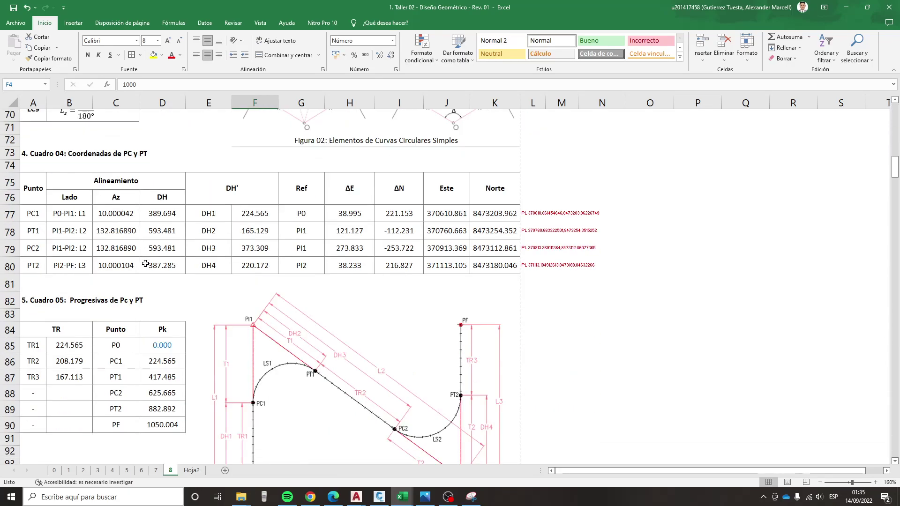
- Link P0 stationing in D85 to starting Pk 1000.000 in F4, making PF 2050.004
left_click(162, 345)
type("+")
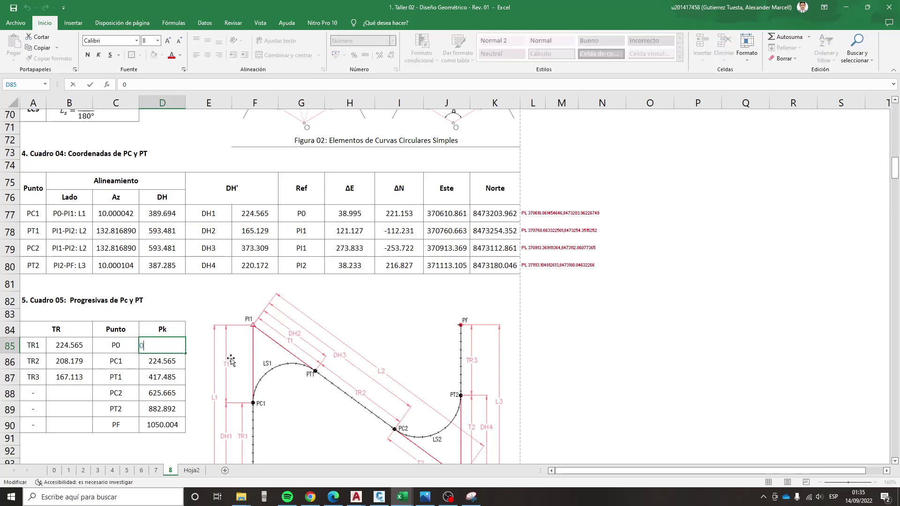
key("Escape")
type("+")
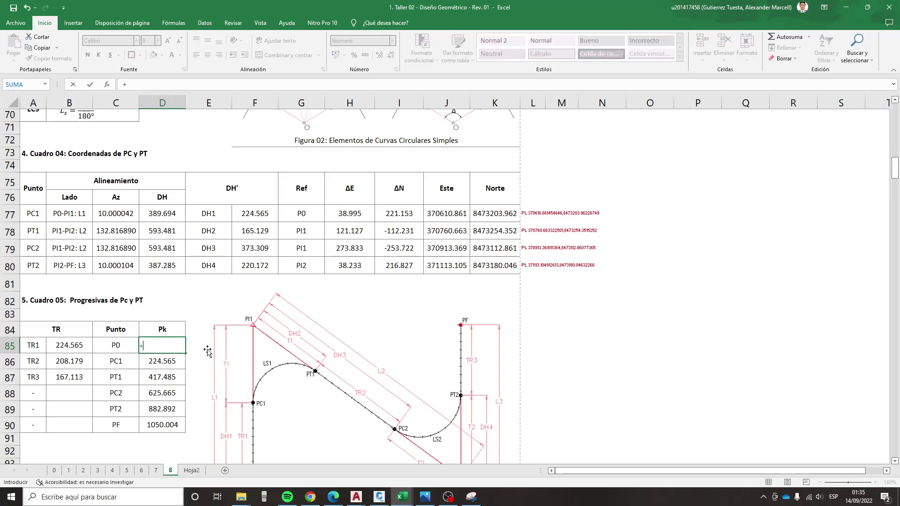
scroll(208, 354, "up", 9)
scroll(232, 317, "up", 8)
scroll(231, 316, "up", 6)
left_click(261, 163)
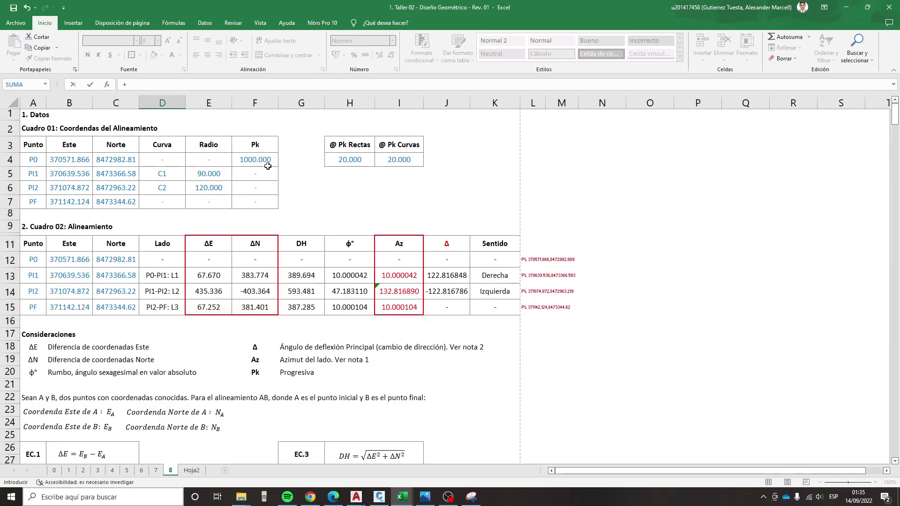
key("Return")
scroll(261, 163, "down", 3)
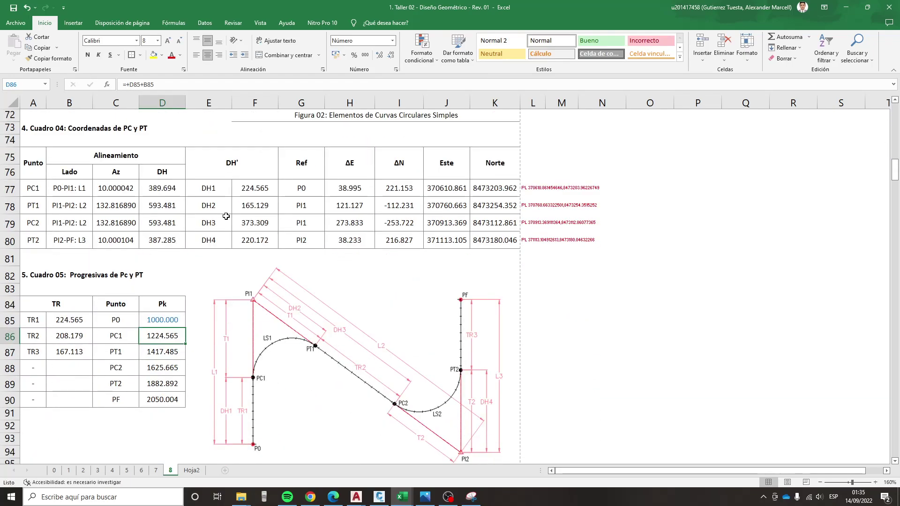
scroll(173, 248, "down", 2)
left_click_drag(166, 235, 162, 309)
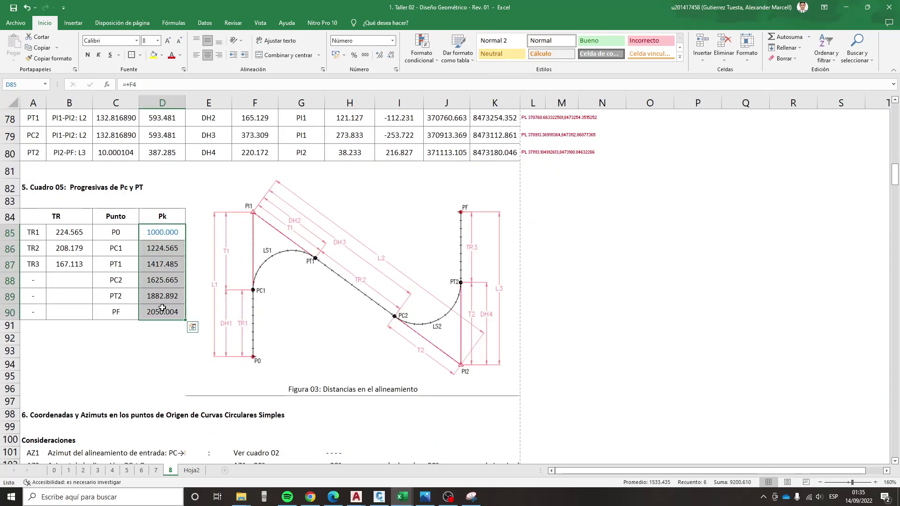
scroll(158, 324, "down", 5)
- Autofit column E so Cuadro 07's N Ref coordinates display instead of ########
scroll(158, 324, "down", 2)
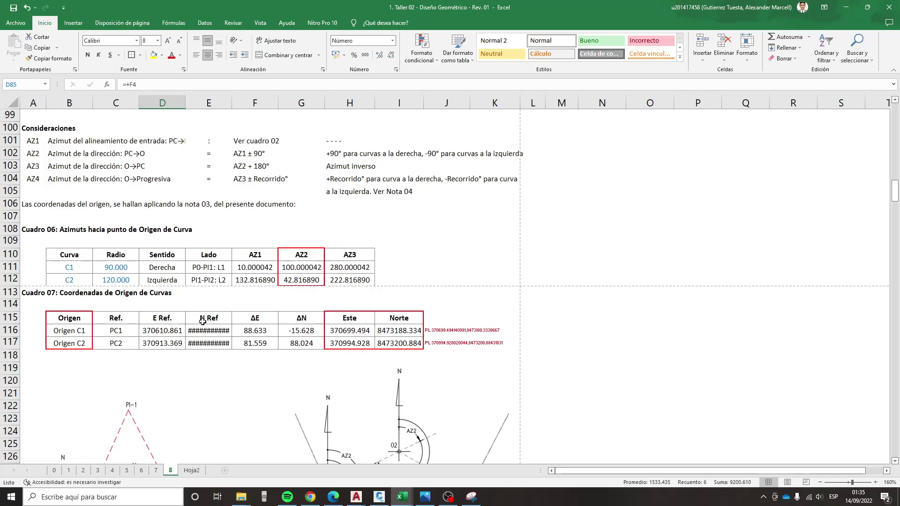
double_click(232, 103)
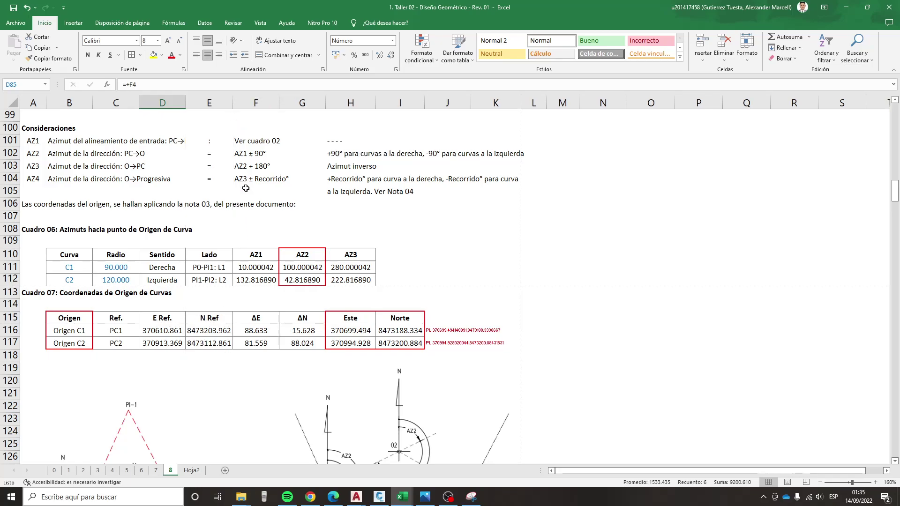
scroll(251, 222, "down", 1)
scroll(162, 277, "down", 7)
scroll(162, 276, "down", 2)
scroll(162, 277, "down", 3)
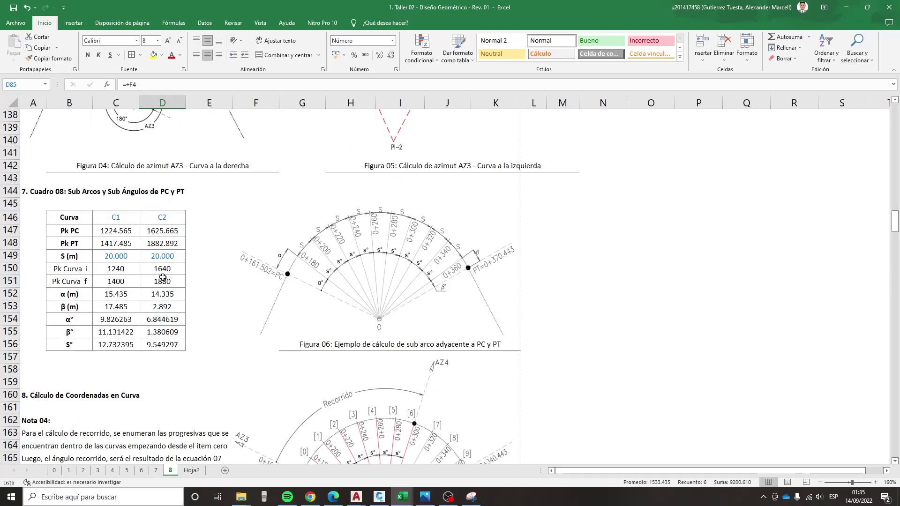
- Check the C1 curve stationing formulas running from 1240 to 1400
left_click(124, 271)
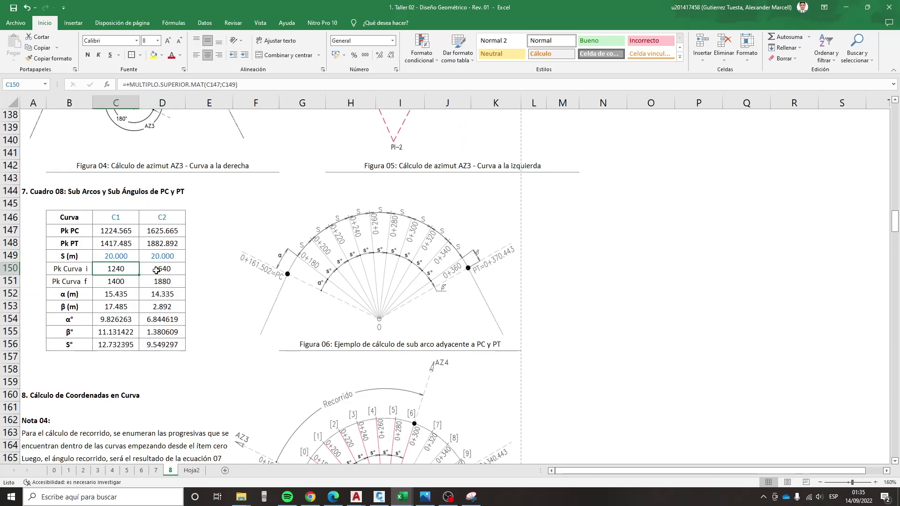
scroll(132, 284, "down", 2)
scroll(131, 288, "down", 2)
scroll(131, 290, "down", 7)
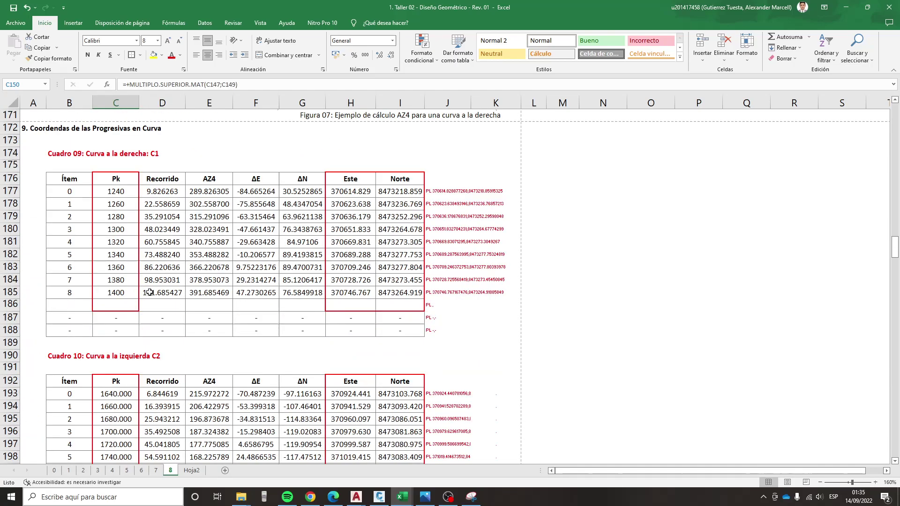
left_click(122, 199)
left_click(124, 293)
scroll(124, 294, "up", 5)
scroll(123, 295, "up", 4)
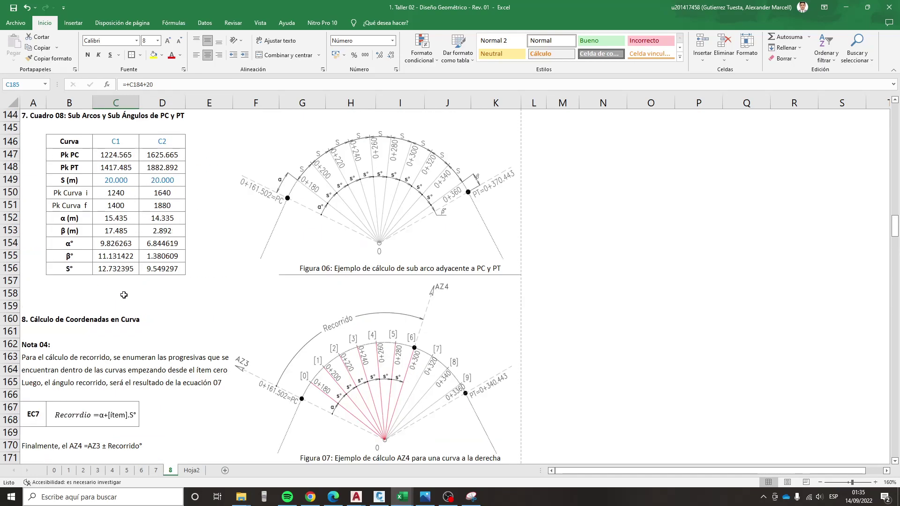
- Check the C2 curve stationing formulas running from 1640 to 1880
left_click(159, 192)
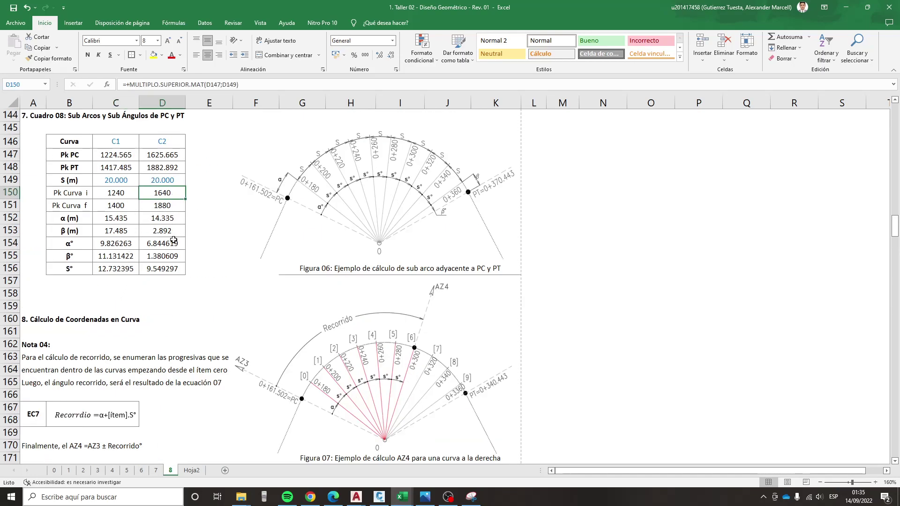
scroll(173, 240, "down", 4)
scroll(174, 242, "down", 3)
scroll(173, 244, "down", 3)
scroll(159, 265, "down", 1)
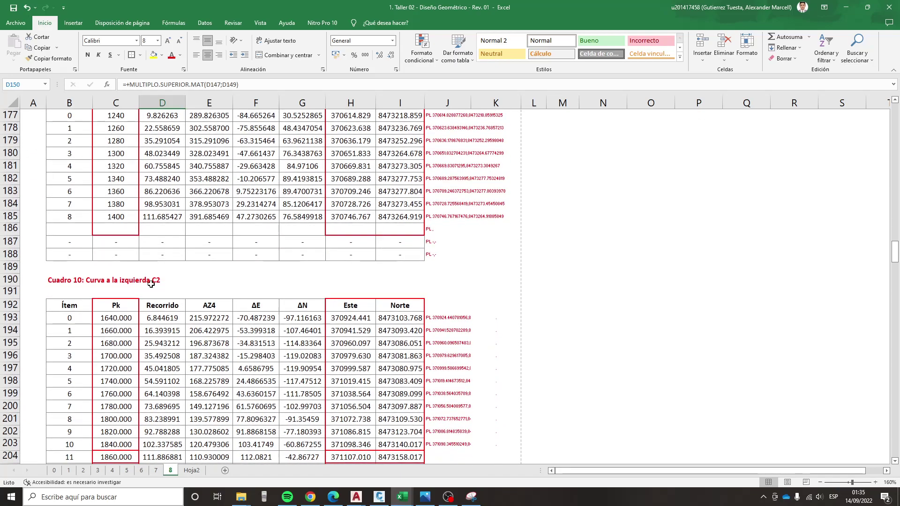
left_click(123, 319)
scroll(129, 320, "down", 3)
left_click(122, 354)
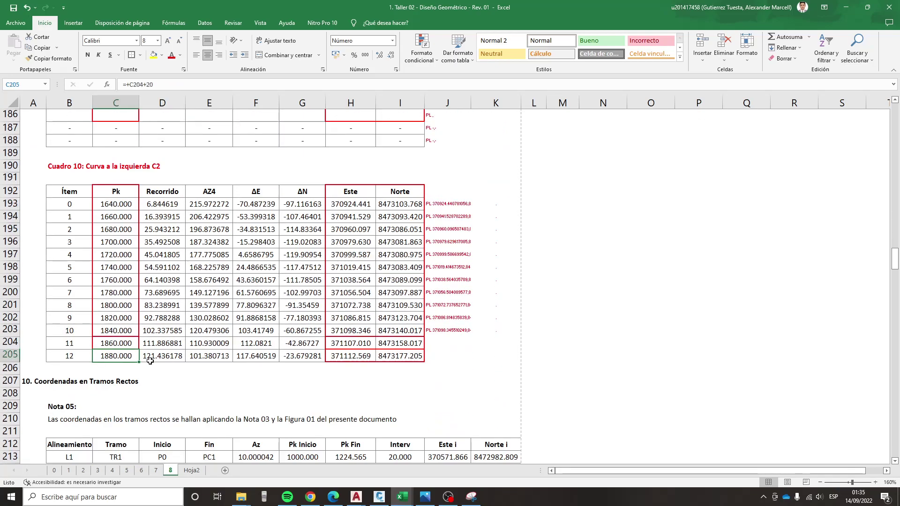
scroll(150, 355, "down", 1)
scroll(149, 351, "down", 3)
scroll(149, 350, "down", 1)
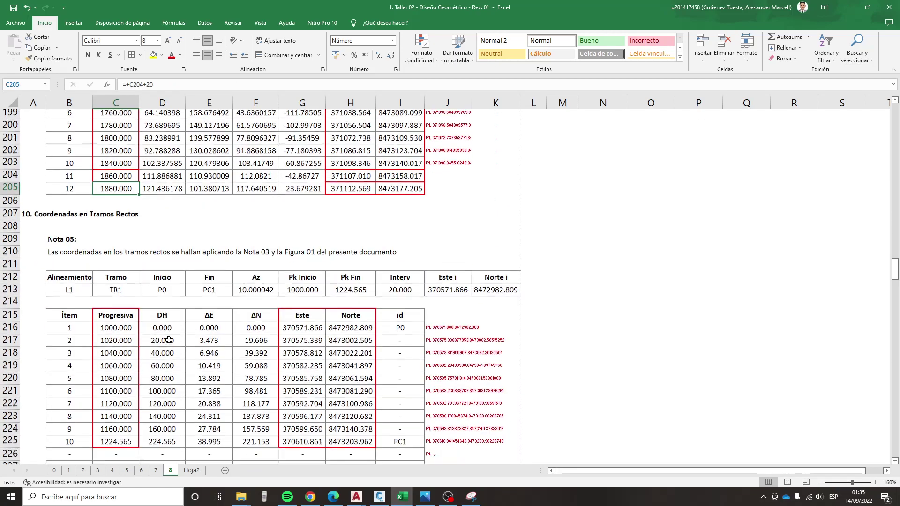
scroll(270, 275, "down", 1)
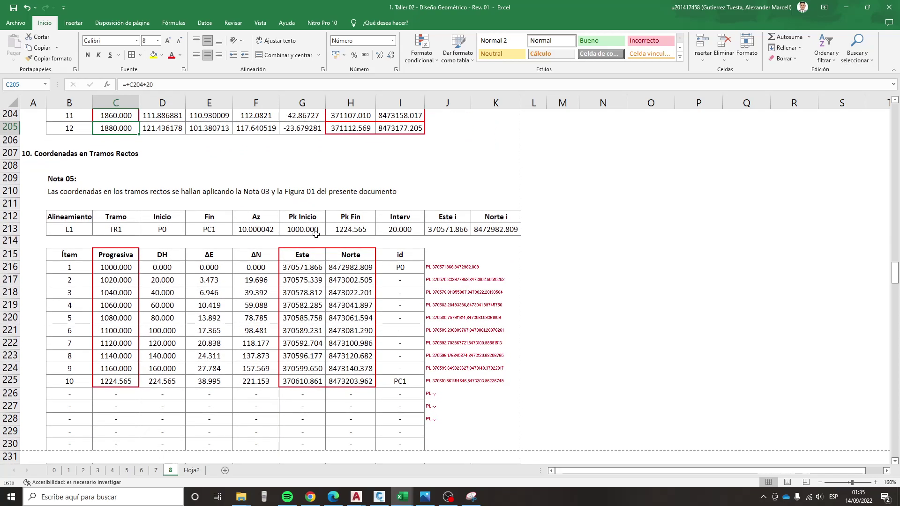
left_click(116, 381)
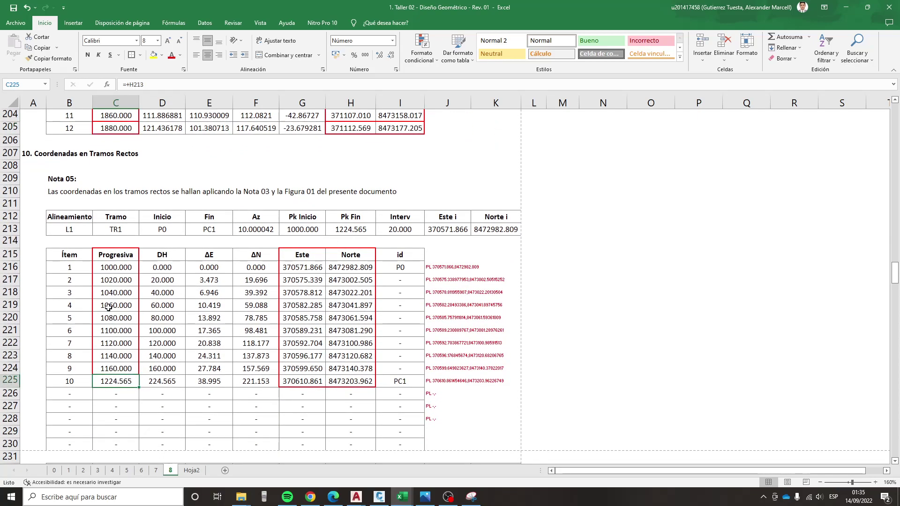
scroll(245, 315, "down", 3)
scroll(239, 323, "down", 2)
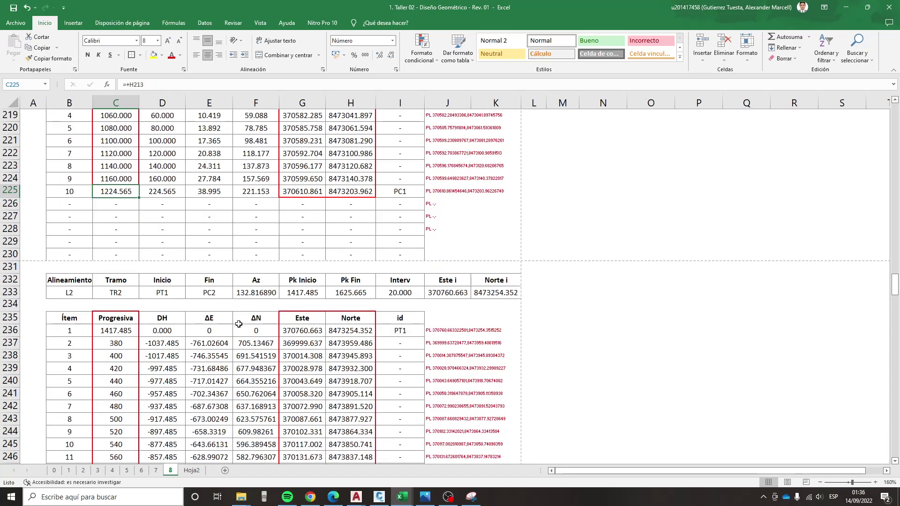
scroll(239, 324, "down", 1)
scroll(238, 325, "down", 1)
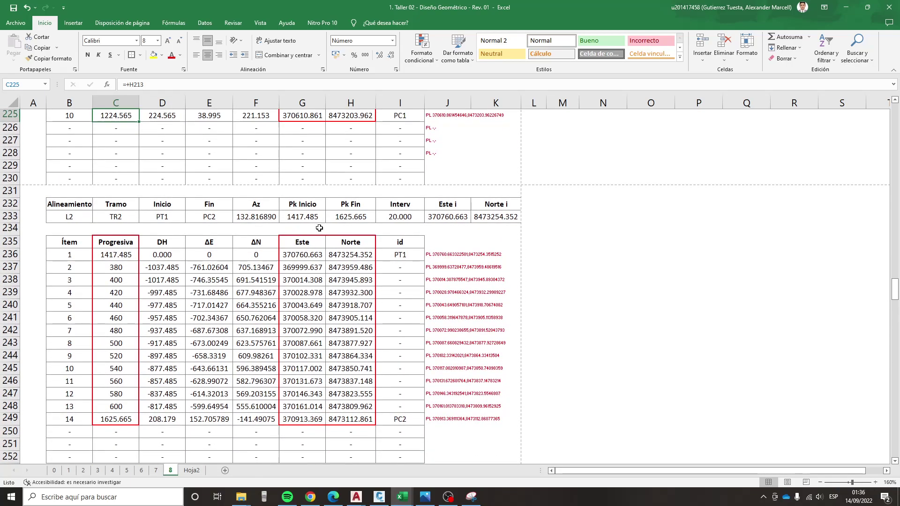
left_click(305, 216)
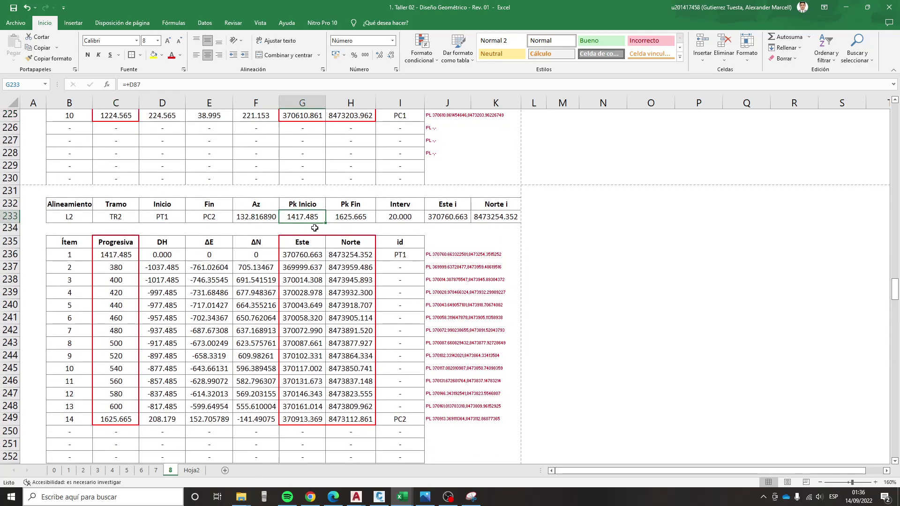
left_click(354, 217)
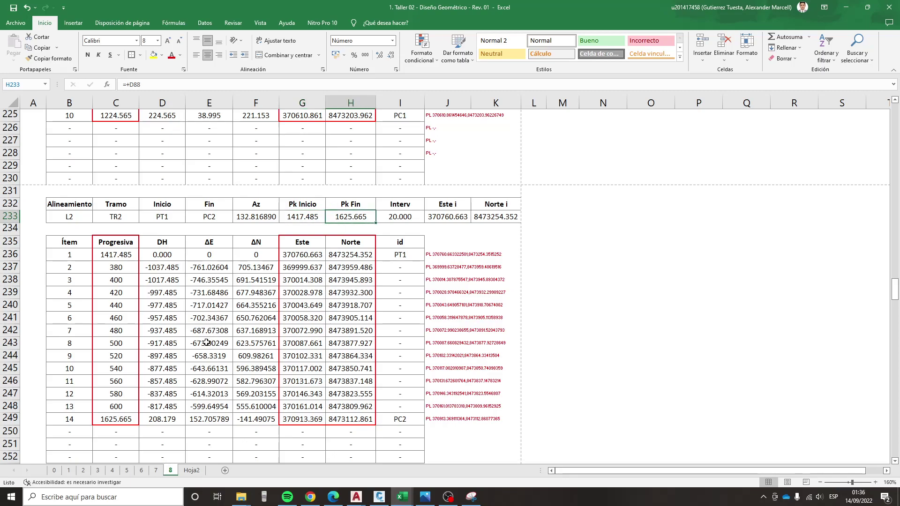
left_click(127, 257)
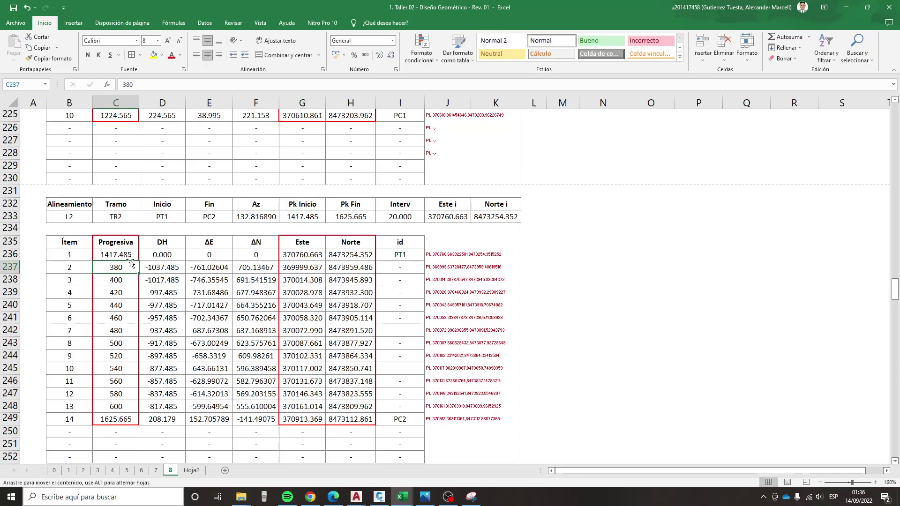
double_click(137, 259)
key("Return")
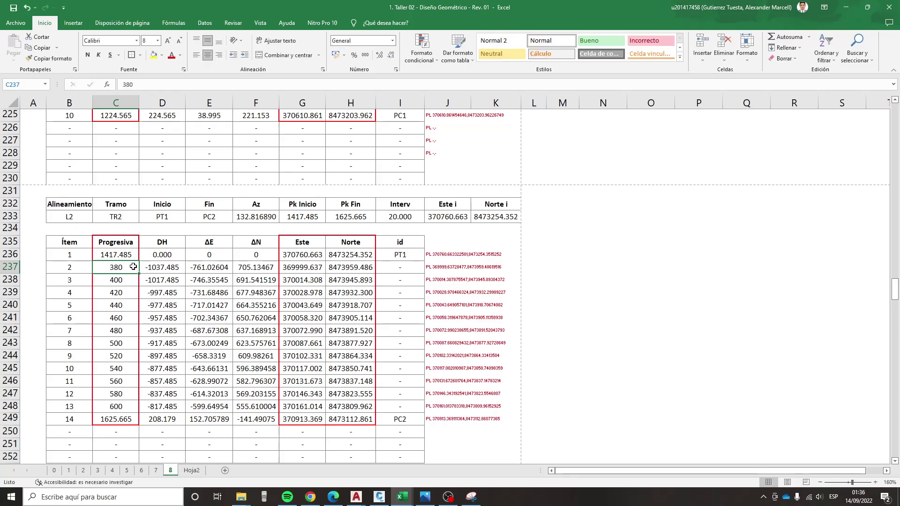
scroll(132, 268, "up", 4)
scroll(163, 311, "down", 2)
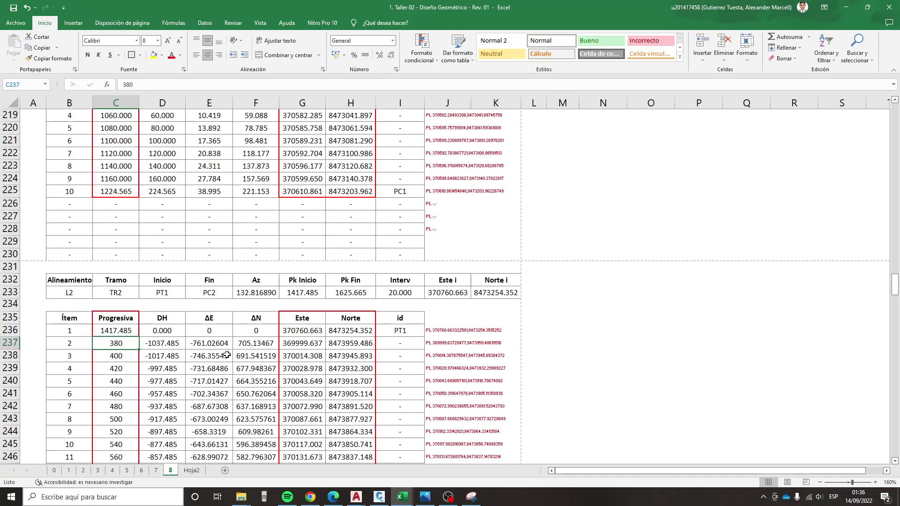
- Start a MULTIPLO.SUPERIOR.MAT formula in C237 that rounds up the previous station C236
type("+6")
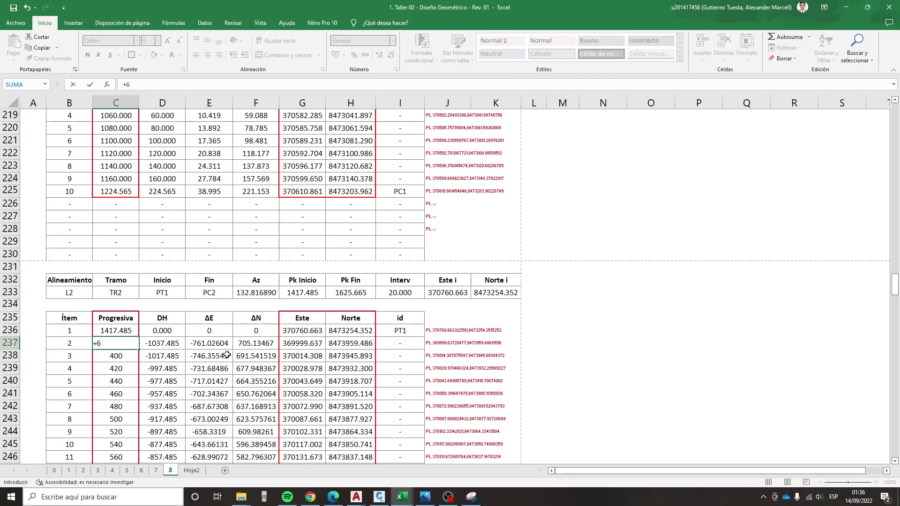
key("BackSpace")
type("mukl")
key("BackSpace")
key("BackSpace")
key("Down")
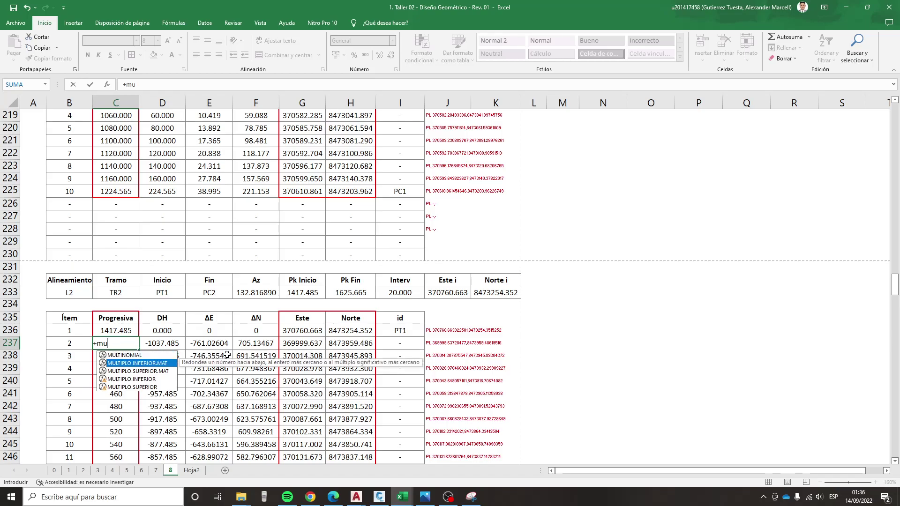
key("Down")
key("Tab")
key("Up")
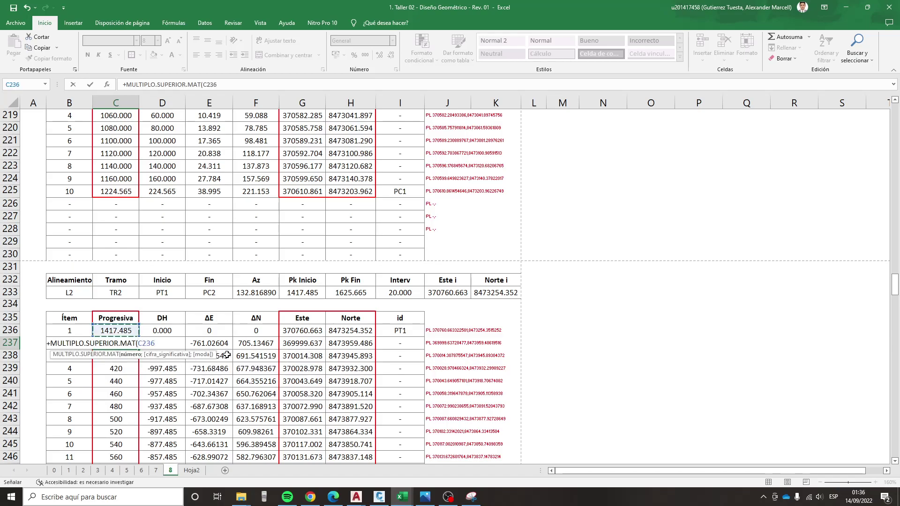
type(";")
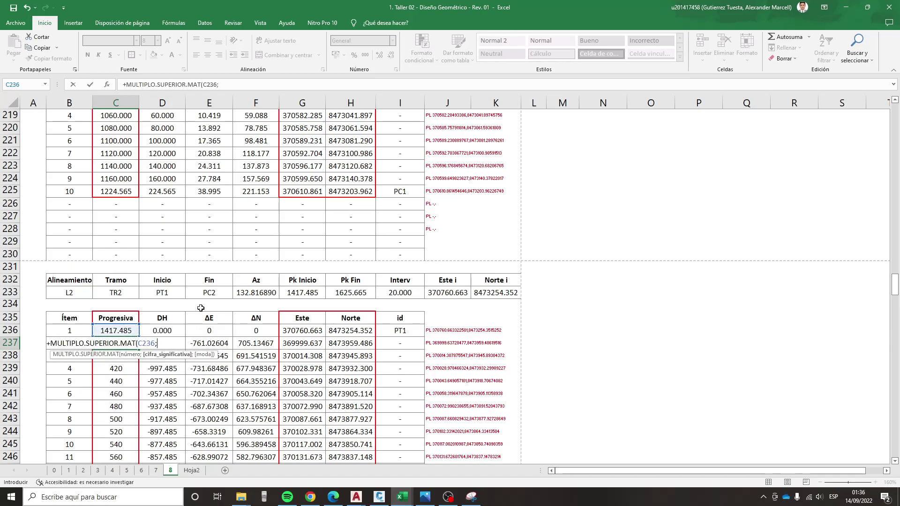
- Finish the C237 formula with the absolute 20 m interval $H$4 to round stations up
scroll(199, 307, "up", 2)
scroll(206, 318, "up", 4)
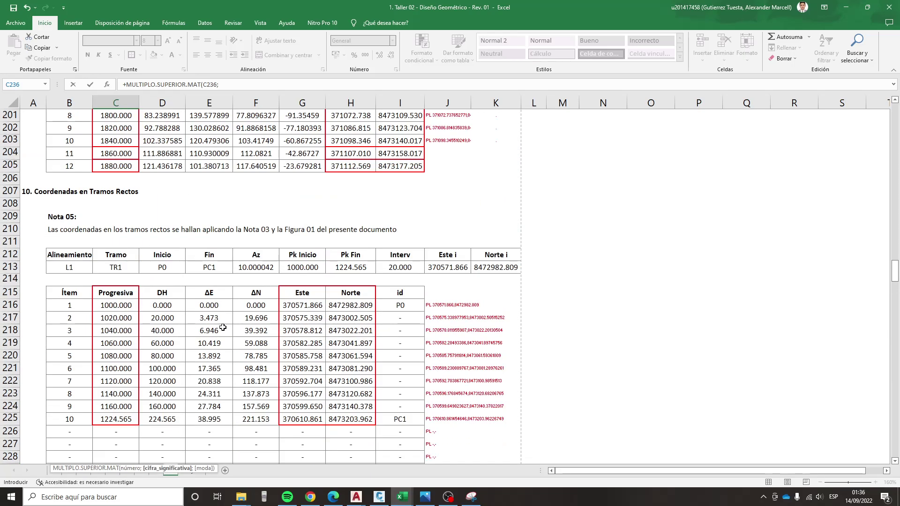
scroll(208, 323, "up", 4)
scroll(212, 330, "up", 9)
scroll(212, 330, "up", 5)
scroll(243, 328, "up", 10)
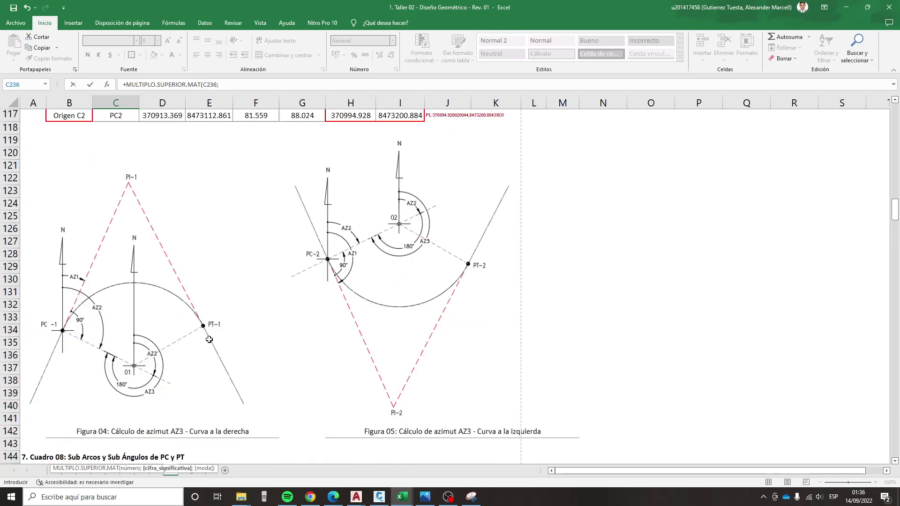
scroll(277, 327, "up", 15)
scroll(337, 323, "up", 11)
scroll(337, 323, "up", 11)
scroll(425, 277, "up", 2)
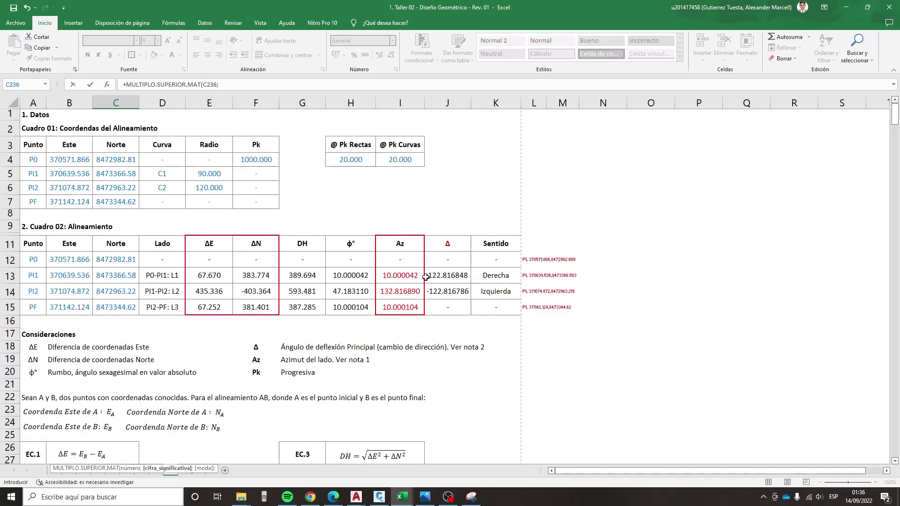
left_click(359, 162)
key("F4")
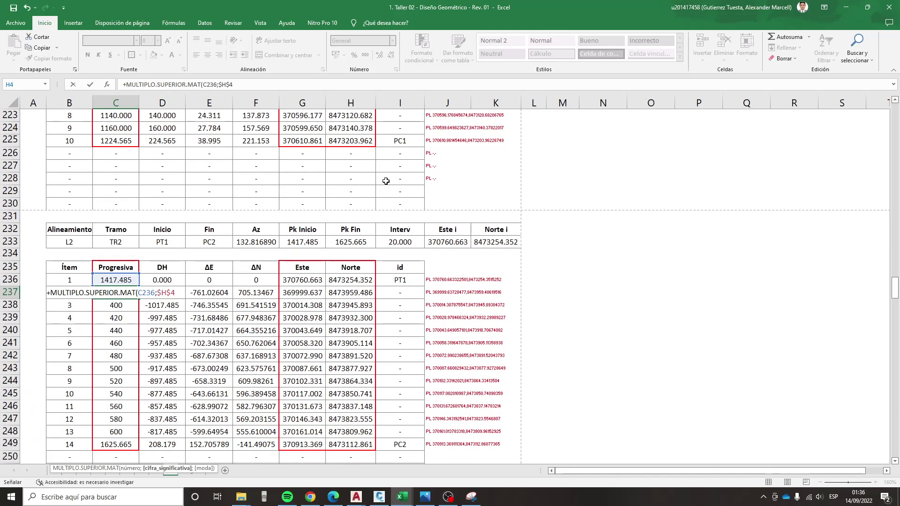
type(")")
key("Return")
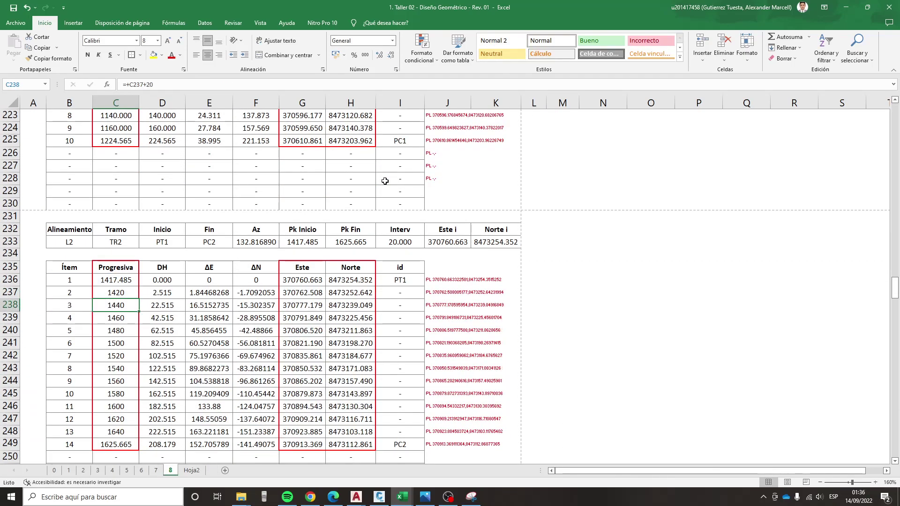
- Set C248 to =+H233 so the last L2 station reads 1625.665
scroll(292, 209, "down", 2)
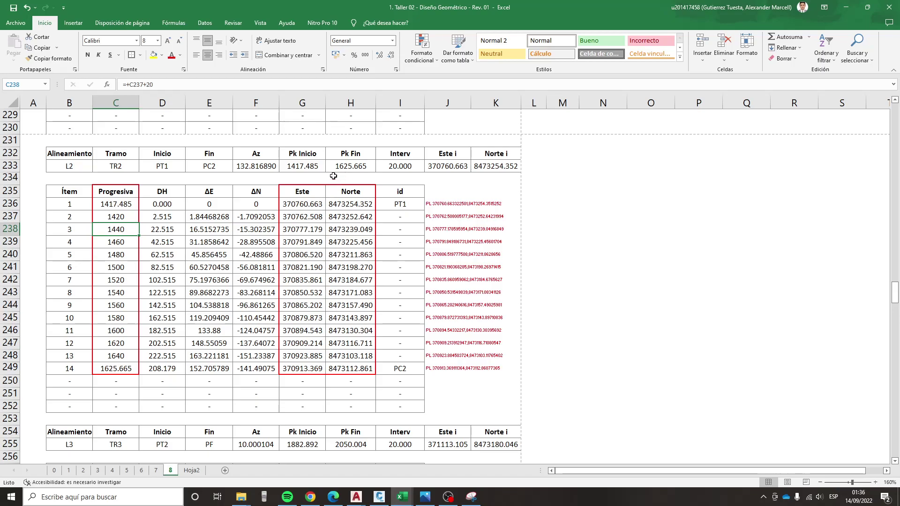
left_click(114, 357)
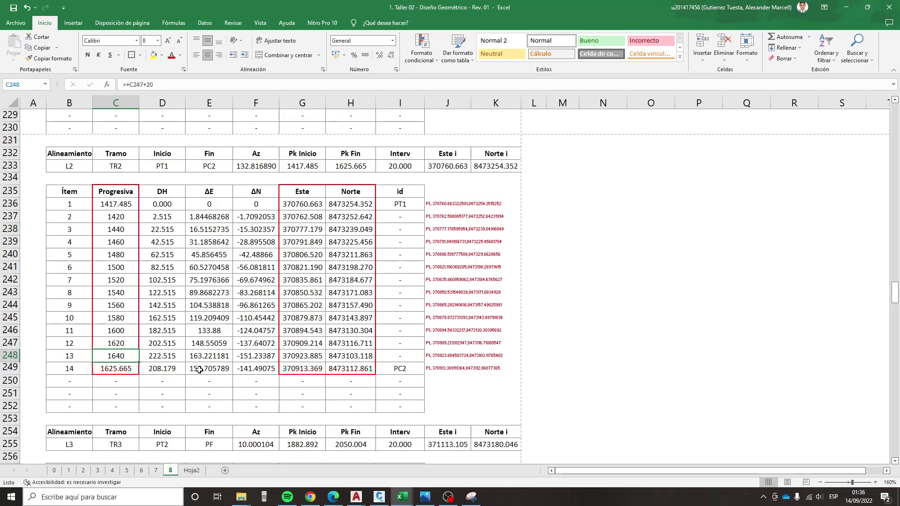
type("+")
left_click(349, 167)
key("Return")
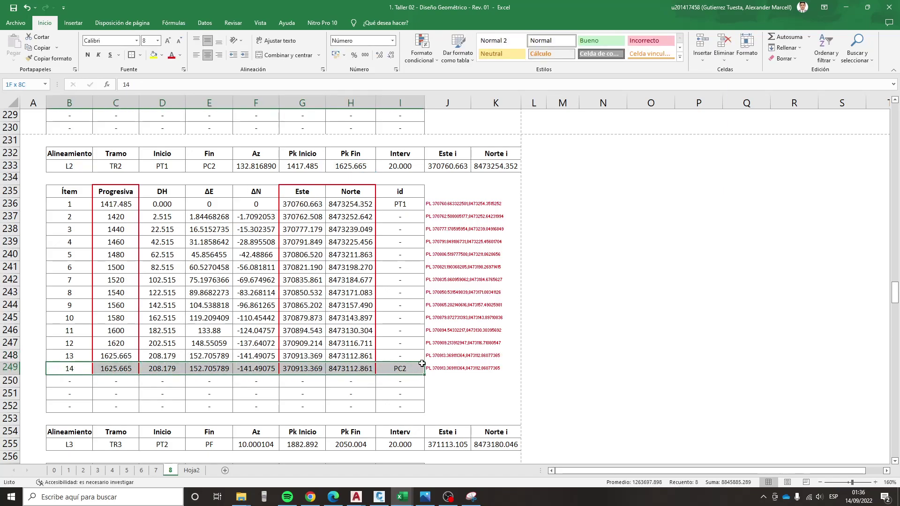
- Move the PC2 label from I249 to I248 and clear the surplus row 249
left_click_drag(68, 369, 401, 368)
left_click(403, 368)
key("ctrl+c")
left_click(399, 355)
key("ctrl+v")
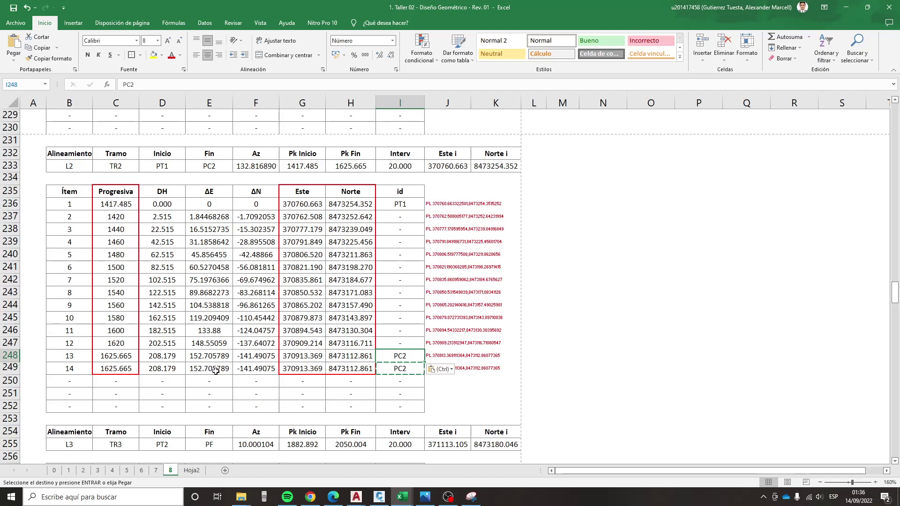
left_click_drag(70, 368, 429, 368)
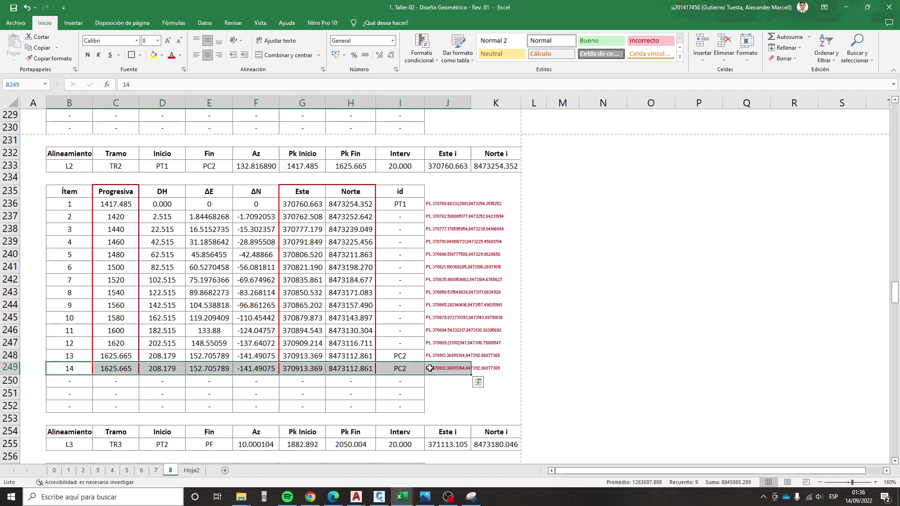
key("Delete")
left_click(302, 406)
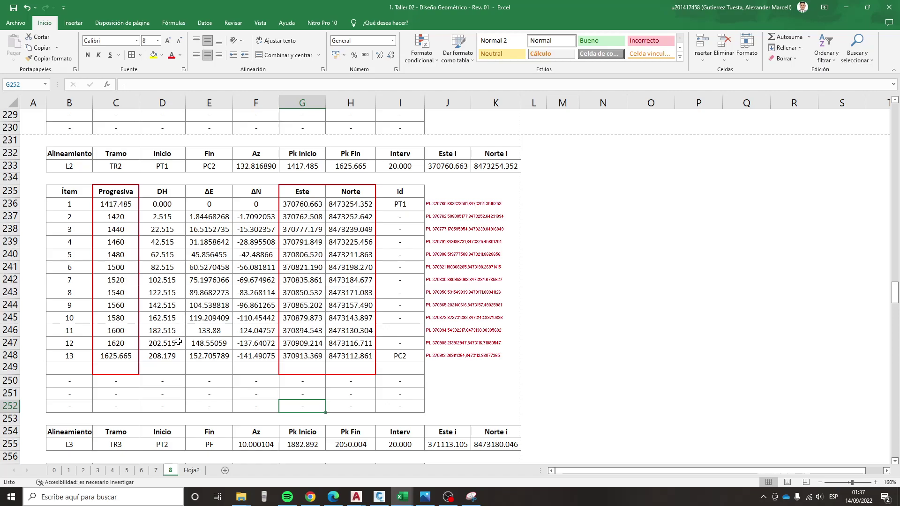
- Copy the rounded-station formula from C237 into C259, the first L3 station
scroll(178, 342, "up", 4)
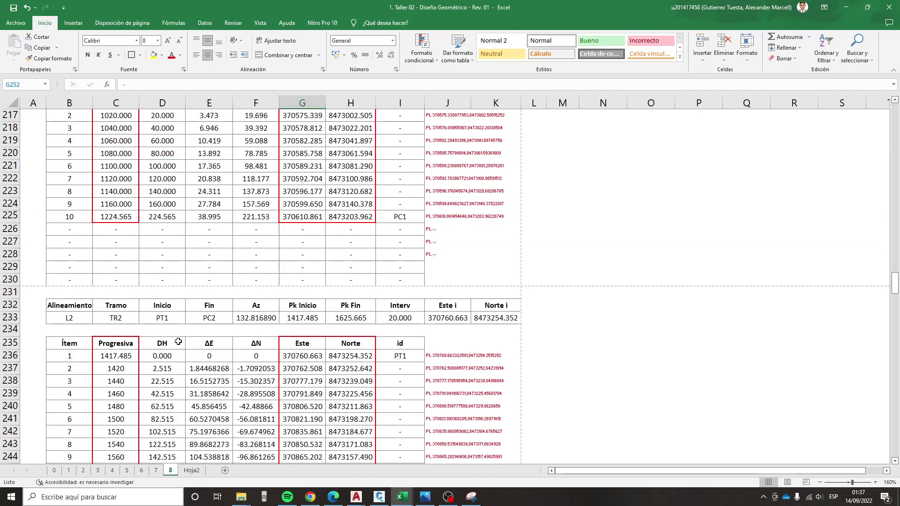
scroll(178, 341, "up", 2)
scroll(178, 342, "down", 1)
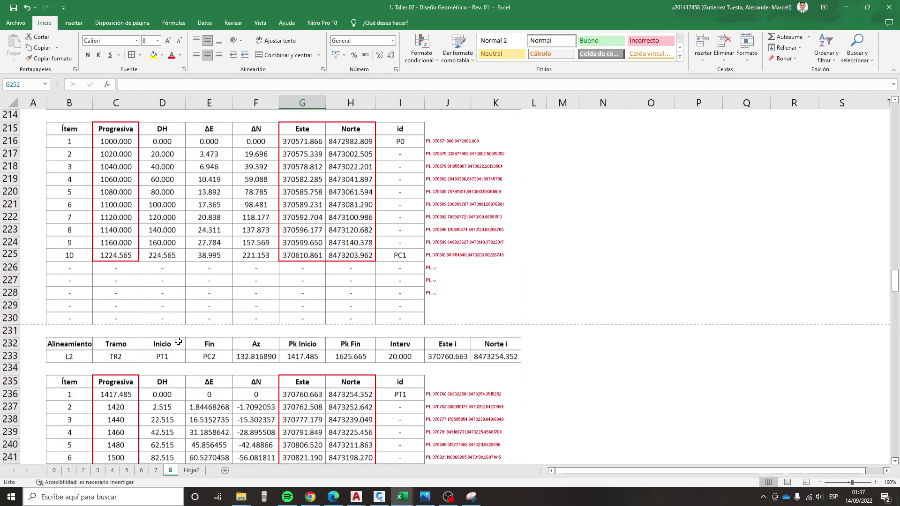
scroll(178, 342, "down", 1)
scroll(178, 341, "down", 3)
scroll(179, 342, "down", 3)
scroll(178, 341, "down", 2)
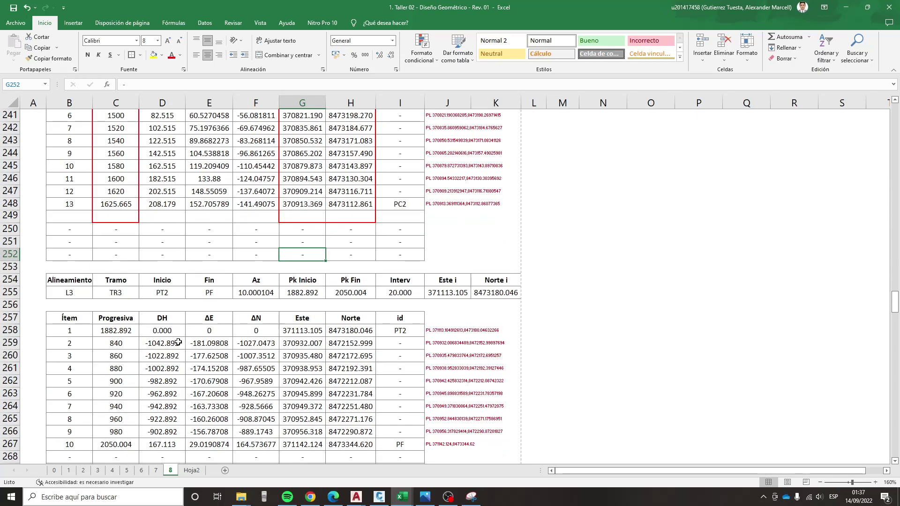
scroll(188, 321, "down", 1)
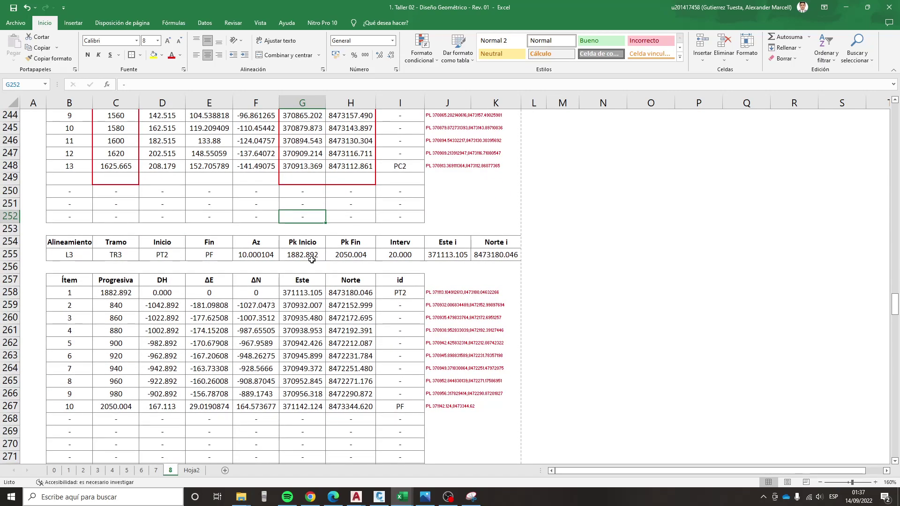
scroll(127, 234, "up", 2)
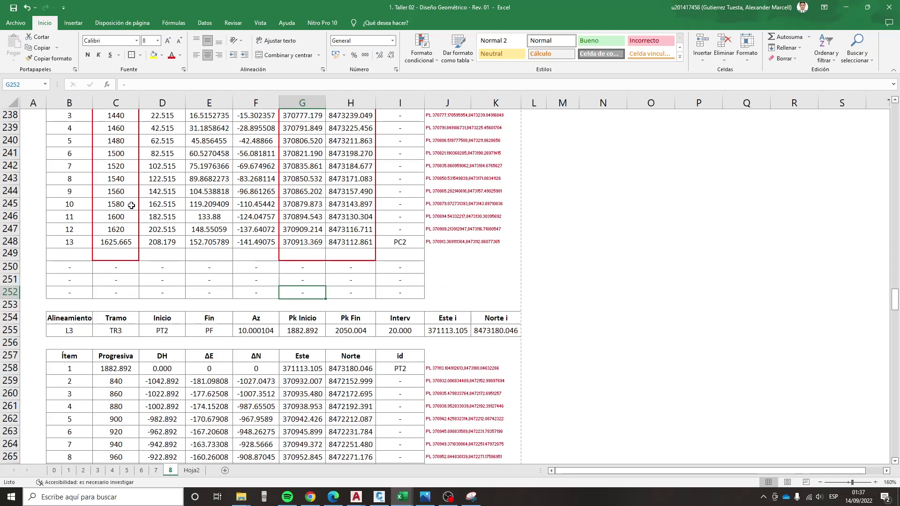
scroll(124, 192, "up", 2)
left_click(119, 181)
key("ctrl+c")
scroll(119, 181, "down", 3)
left_click(117, 343)
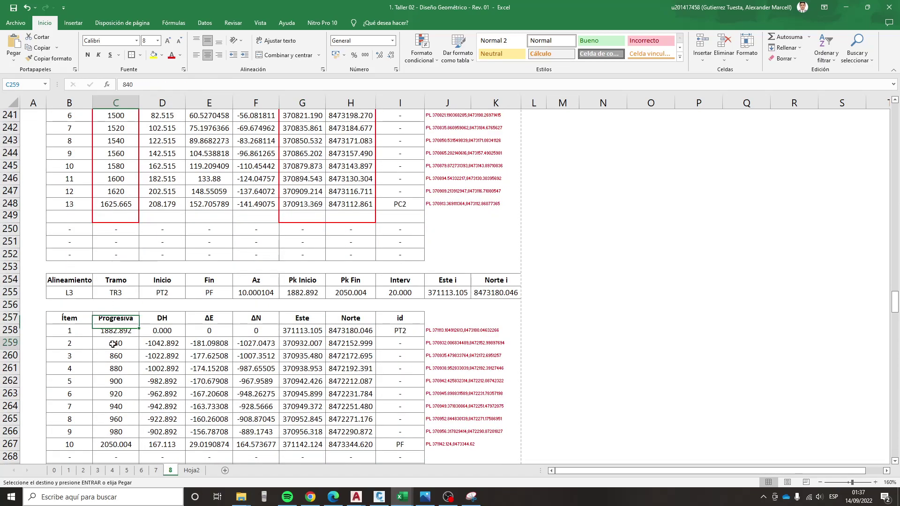
key("ctrl+v")
- Verify C260–C267 step through 1900–2040 and end at 2050.004
scroll(144, 357, "down", 1)
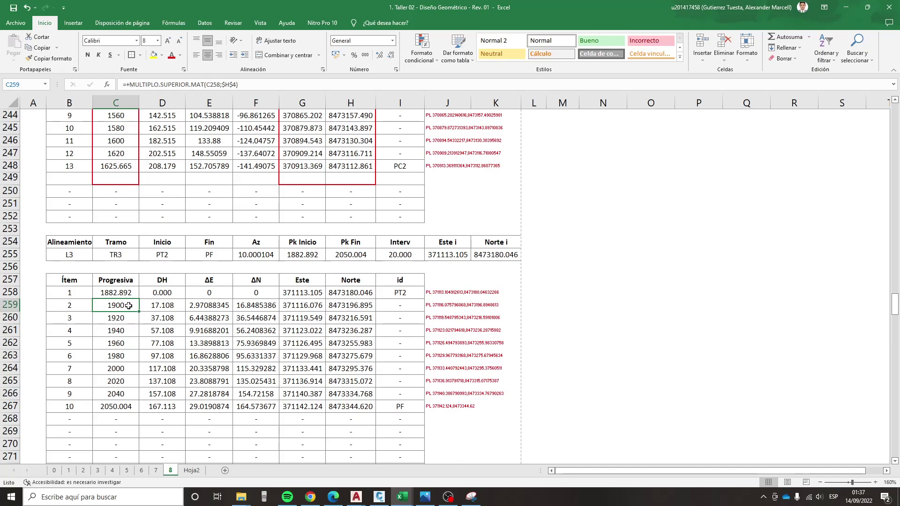
left_click(131, 323)
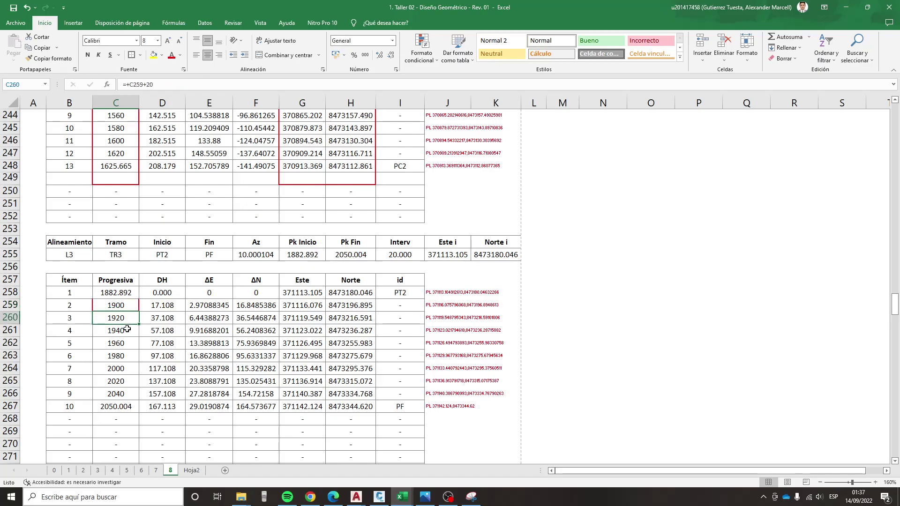
left_click(128, 331)
left_click(131, 343)
left_click(131, 356)
left_click(128, 369)
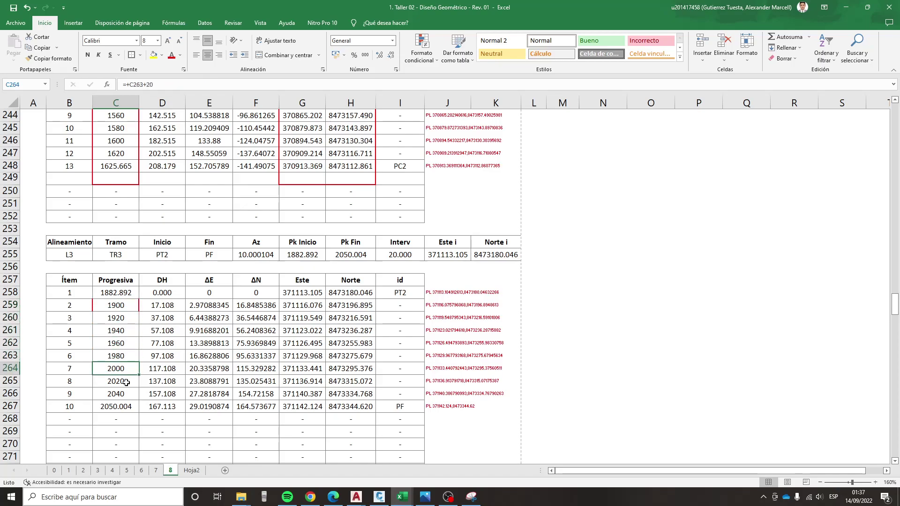
left_click(127, 381)
left_click(127, 393)
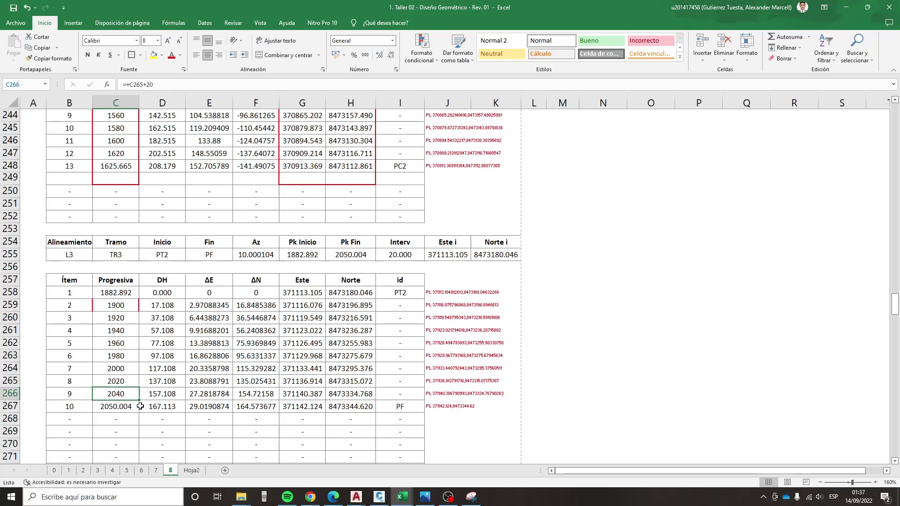
left_click(133, 407)
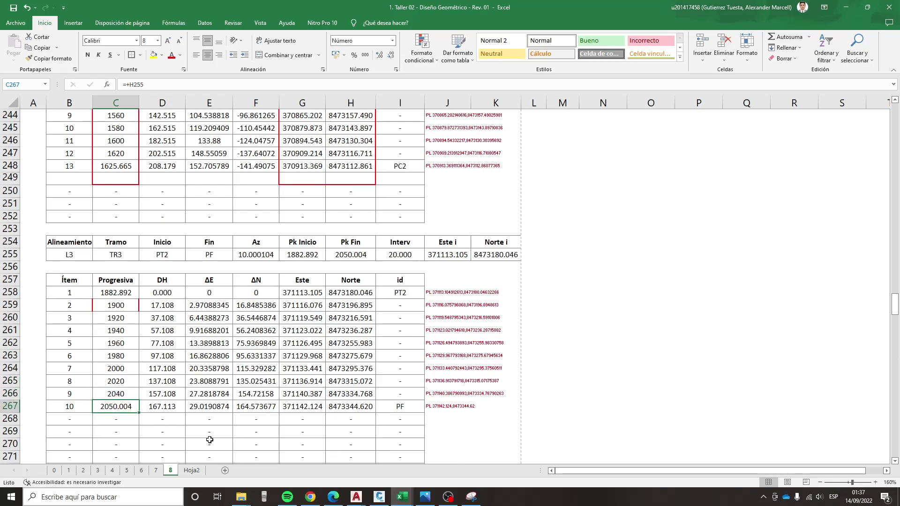
- Enter =+H180 in D276, referencing the 1+300.00 Este 370651.833 from the curve table
scroll(244, 412, "down", 4)
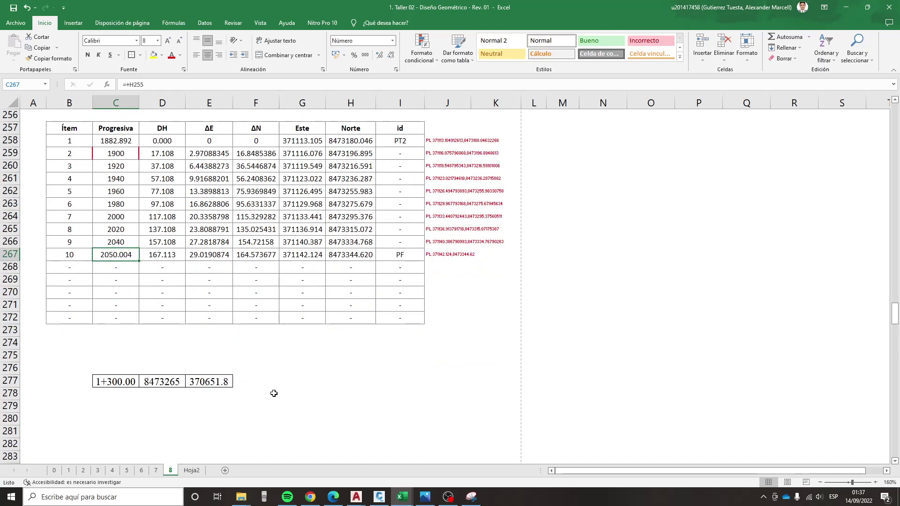
left_click(197, 406)
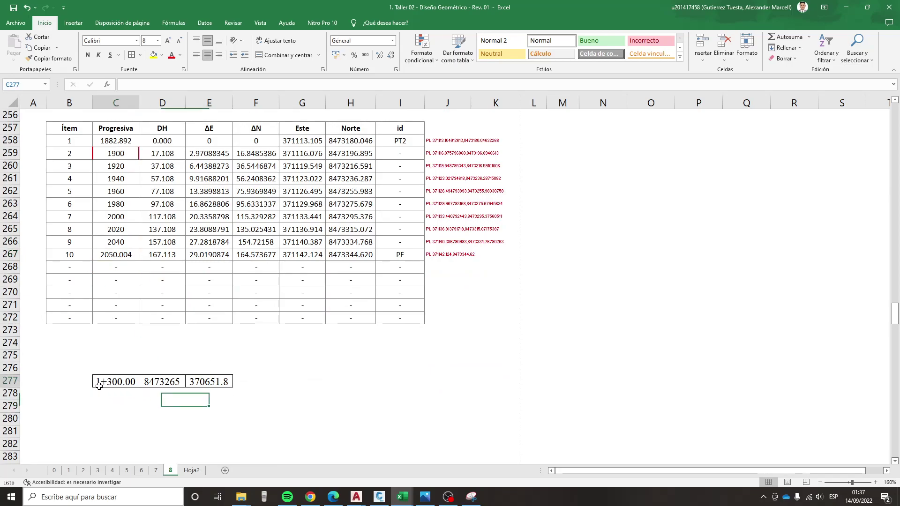
left_click_drag(100, 380, 225, 382)
left_click_drag(162, 381, 209, 382)
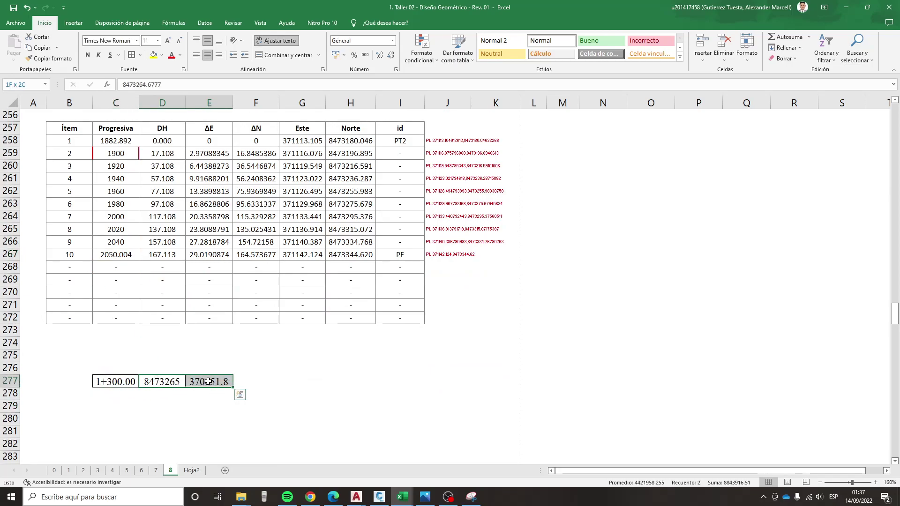
left_click(162, 368)
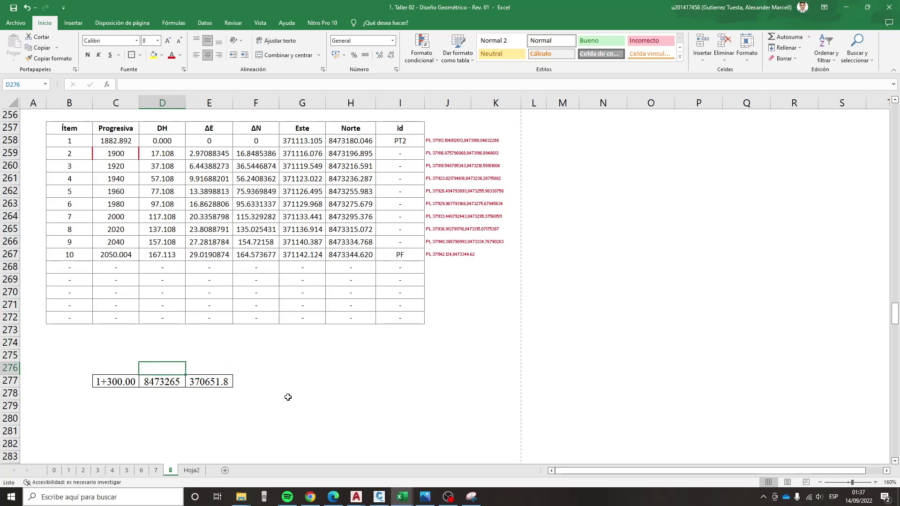
type("+")
scroll(240, 390, "up", 3)
scroll(240, 390, "up", 2)
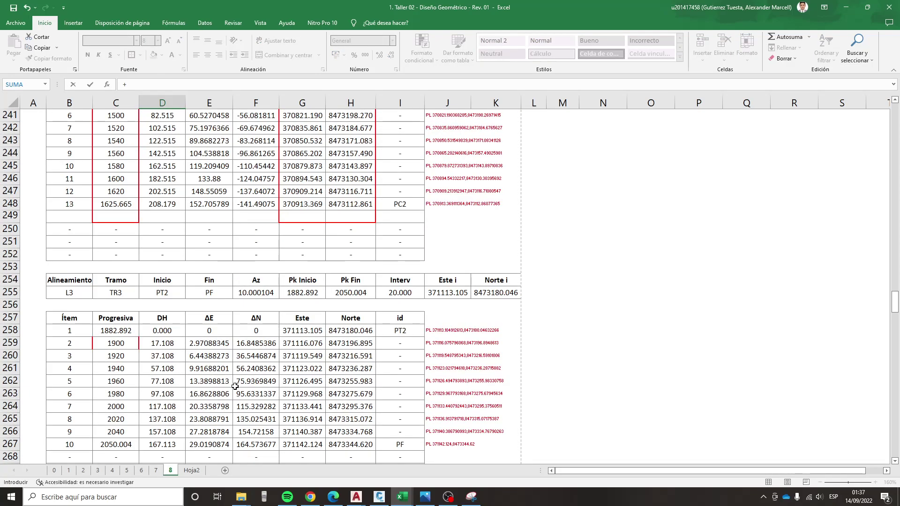
scroll(236, 388, "up", 3)
scroll(235, 386, "up", 5)
scroll(234, 386, "up", 3)
scroll(235, 387, "up", 6)
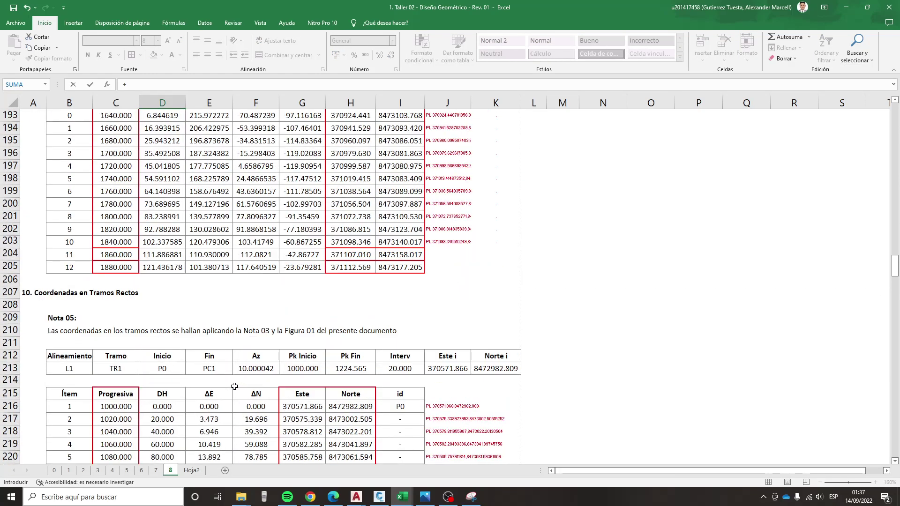
scroll(234, 387, "up", 2)
scroll(228, 383, "up", 4)
scroll(224, 381, "up", 1)
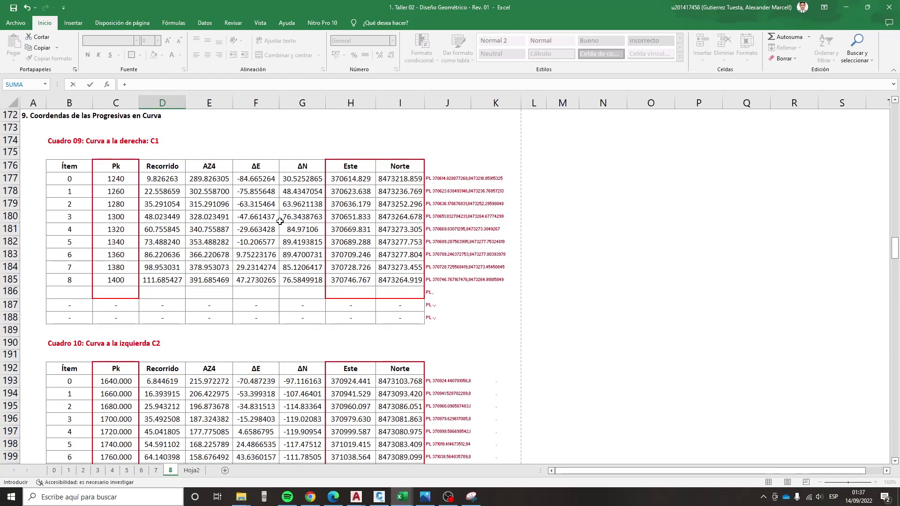
left_click(353, 218)
key("Return")
key("Up")
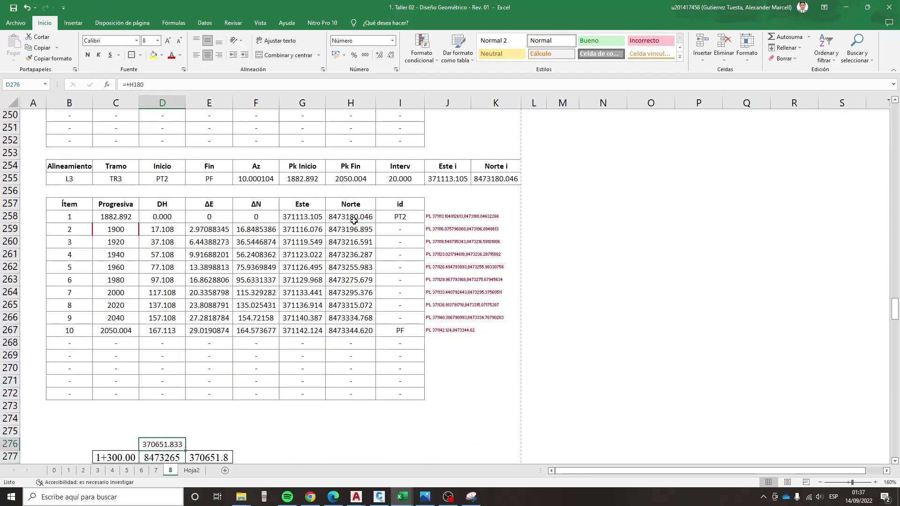
- Move the 370651.833 Este formula from D276 into E276
scroll(353, 220, "down", 2)
key("ctrl+x")
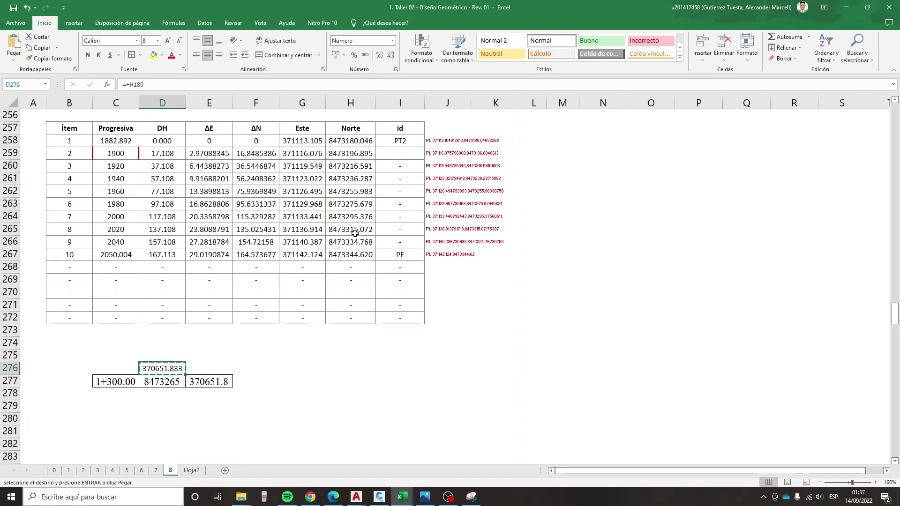
key("Right")
key("ctrl+v")
key("Left")
- Enter =+I180 in D276 for Norte 8473264.678 and widen column D so it displays
type("+")
scroll(328, 244, "up", 5)
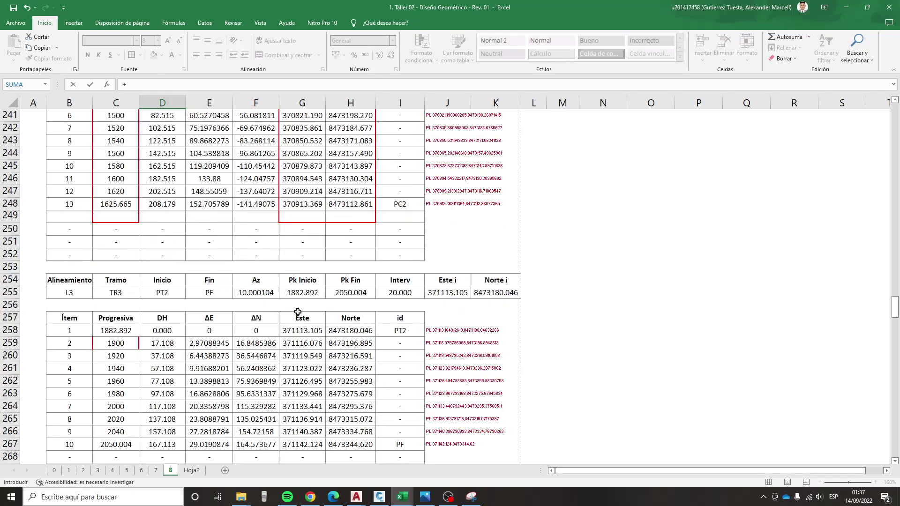
scroll(290, 286, "up", 11)
scroll(284, 313, "up", 5)
scroll(277, 312, "up", 1)
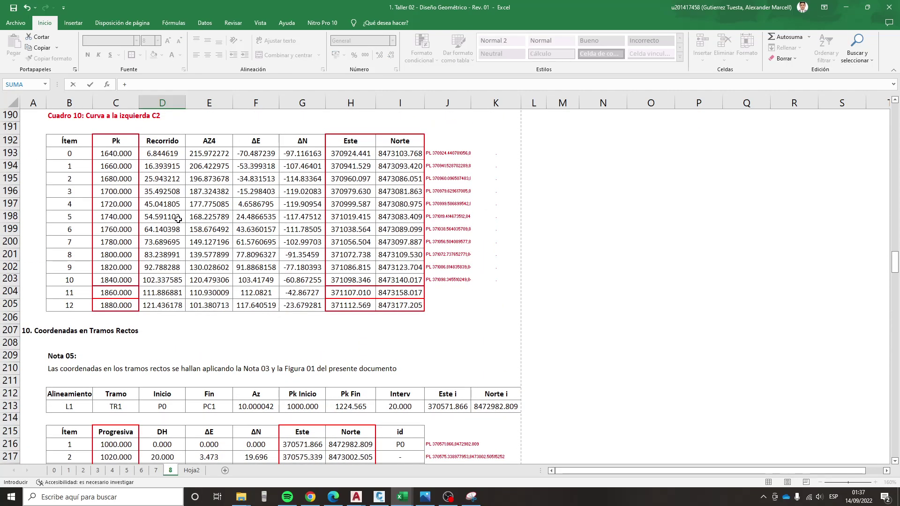
scroll(183, 220, "up", 5)
scroll(183, 220, "up", 1)
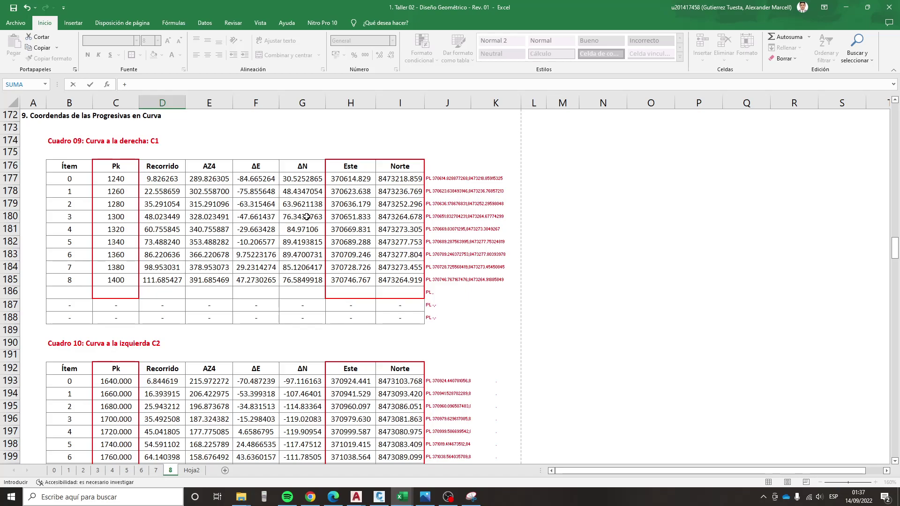
left_click(343, 217)
left_click(397, 218)
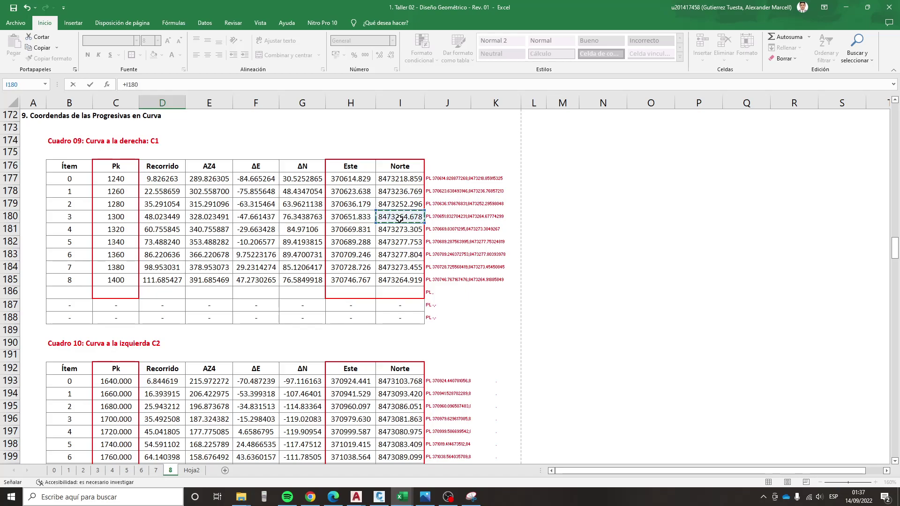
key("Return")
scroll(238, 316, "down", 4)
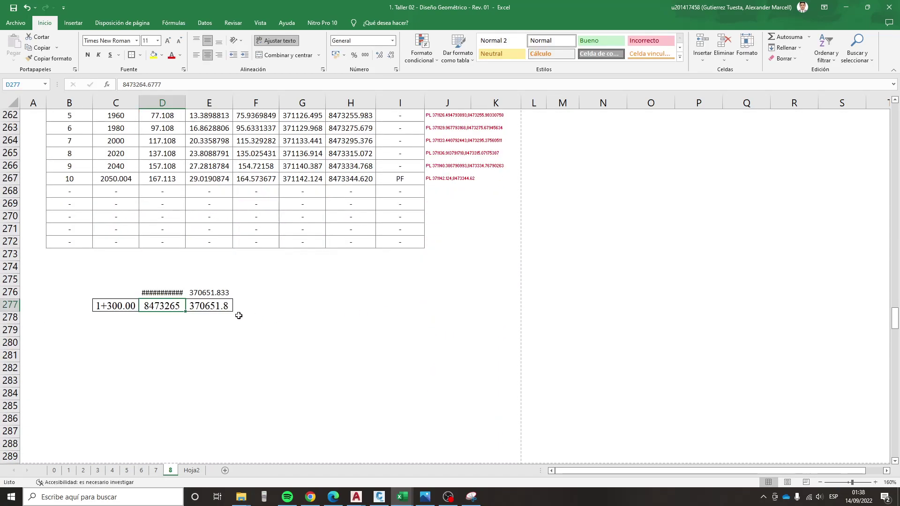
left_click(176, 291)
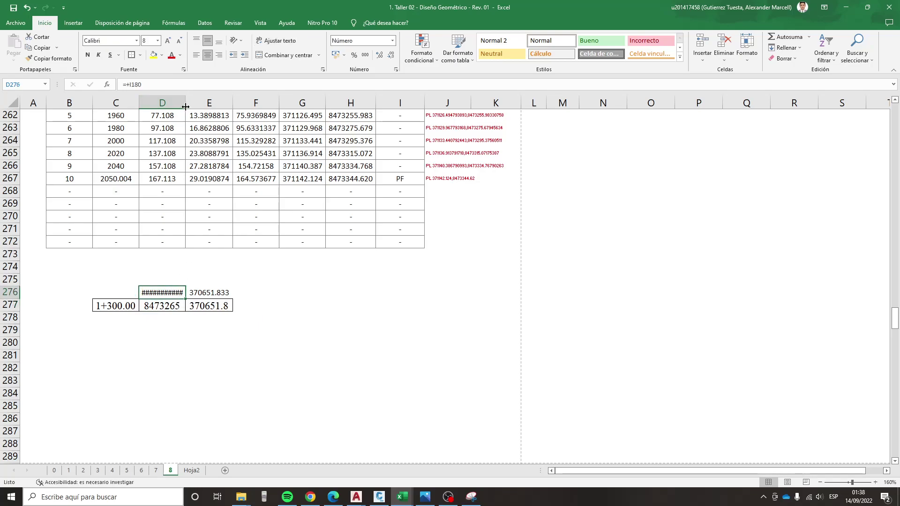
left_click_drag(186, 107, 190, 107)
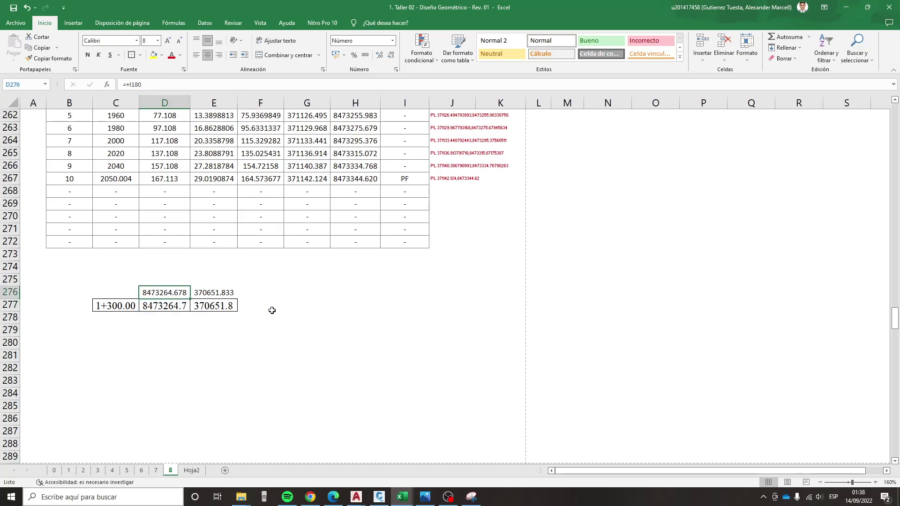
- Add difference formulas =D276-D277 in D275 and =E276-E277 in E275
left_click(173, 282)
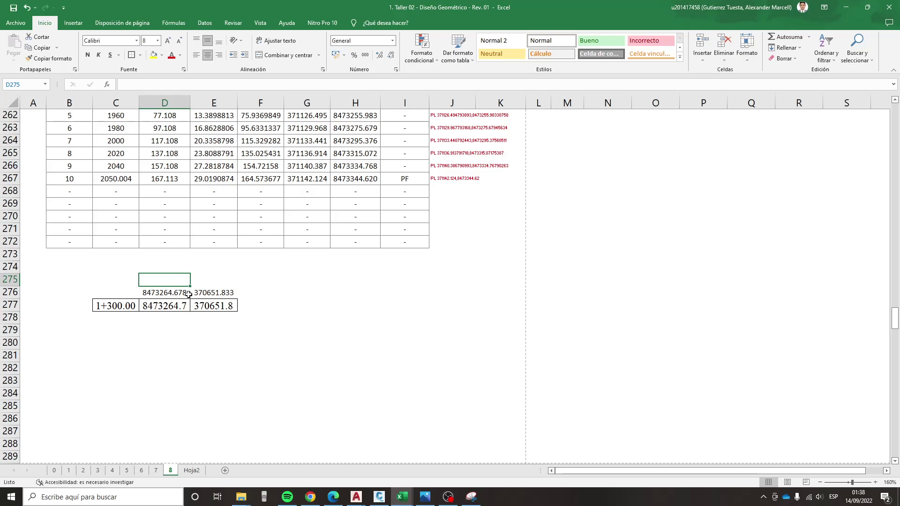
type("+")
key("Down")
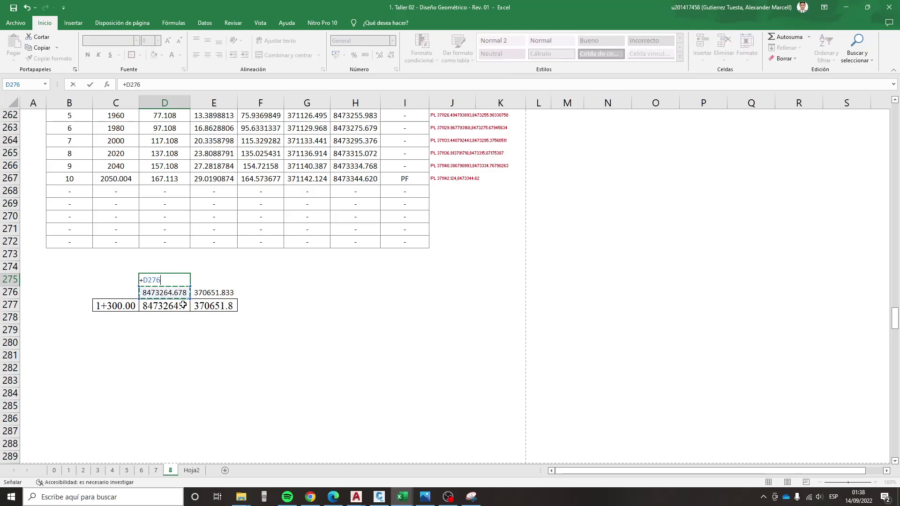
type("-")
left_click(183, 305)
key("Return")
key("Up")
key("Right")
type("+")
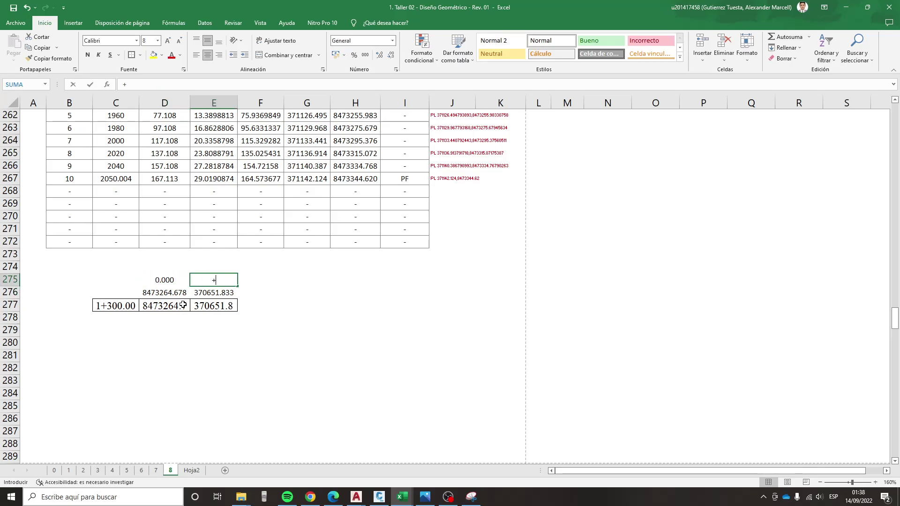
key("Down")
type("-")
key("Down")
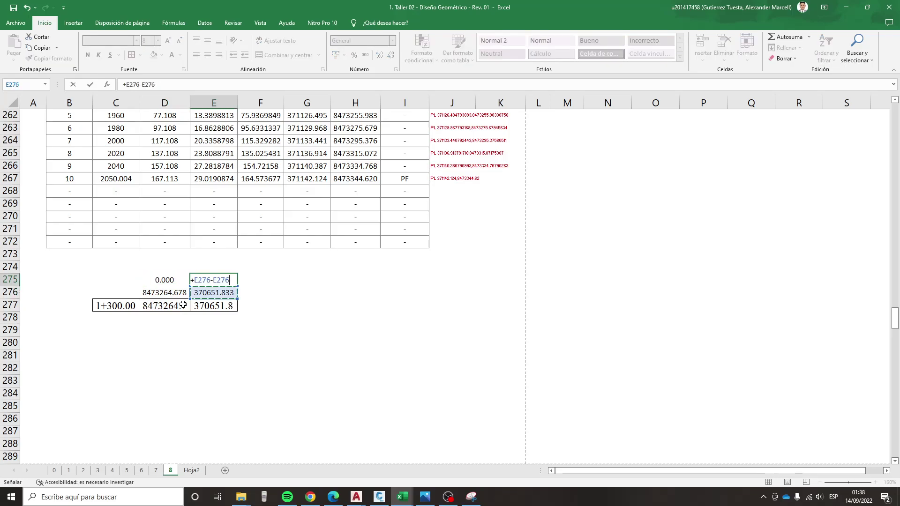
key("Down")
key("Return")
left_click(198, 355)
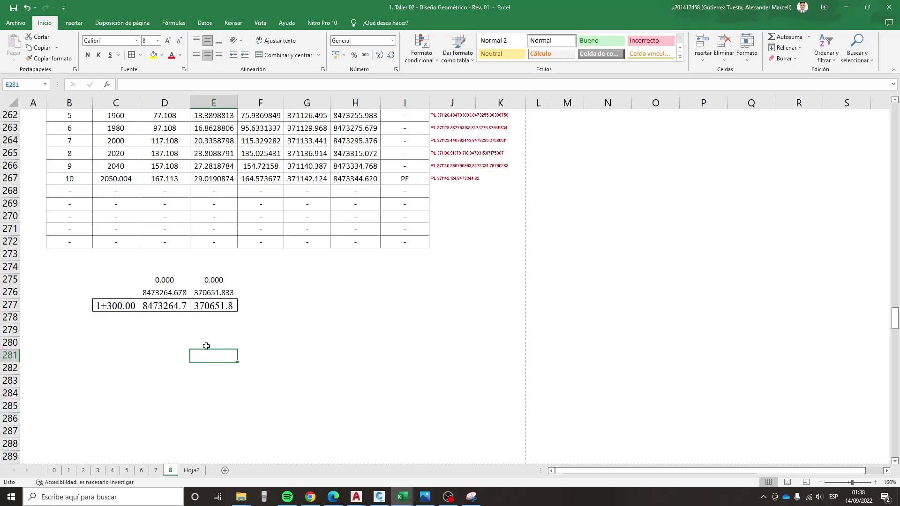
- Compare against Civil 3D, close its incremental station report settings, and return to Excel
left_click(373, 500)
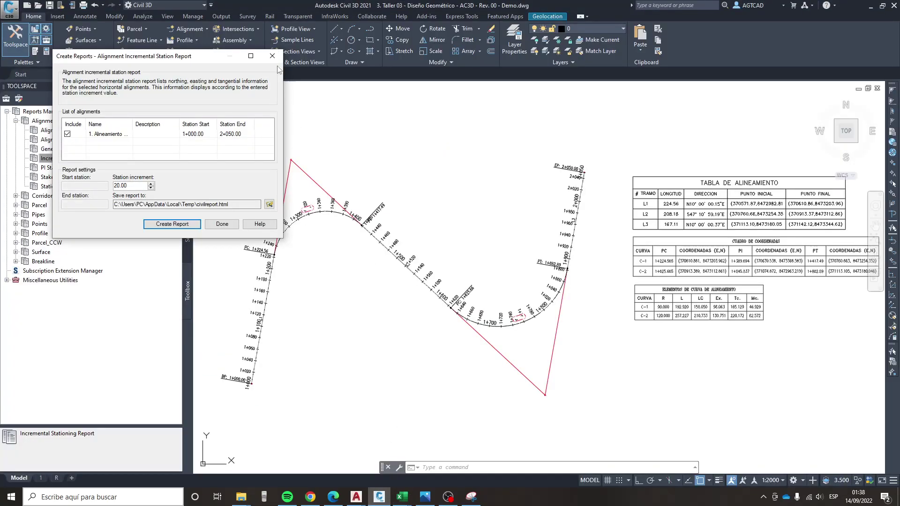
left_click(284, 51)
scroll(424, 212, "up", 2)
scroll(412, 281, "up", 2)
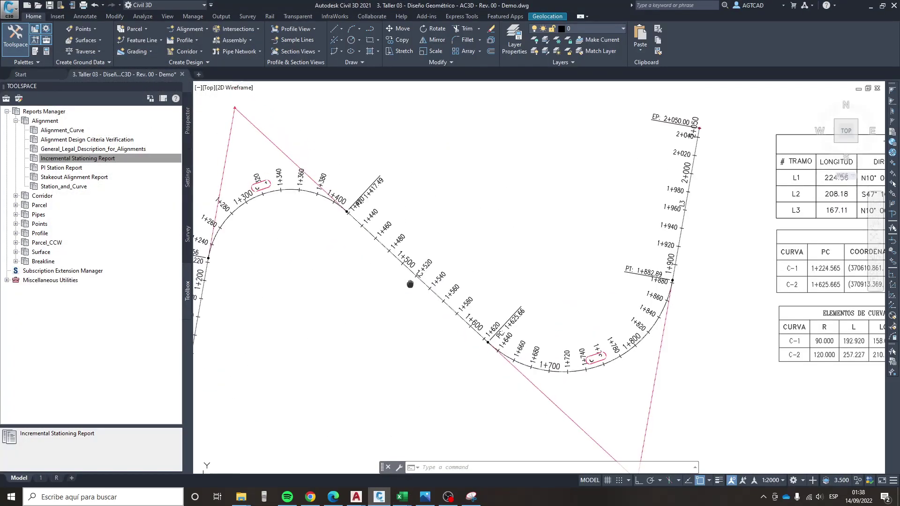
mouse_move(401, 496)
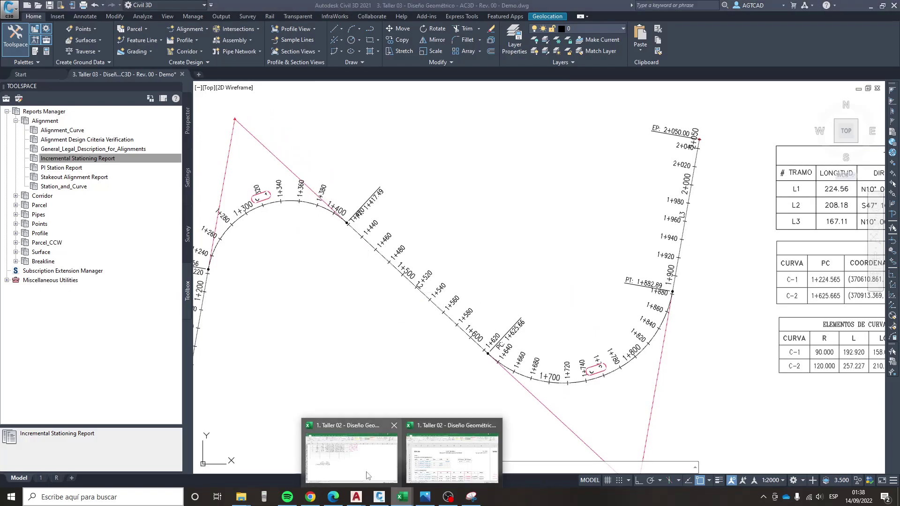
left_click(349, 450)
left_click(358, 347)
scroll(328, 352, "up", 2)
scroll(295, 357, "down", 1)
left_click(131, 377)
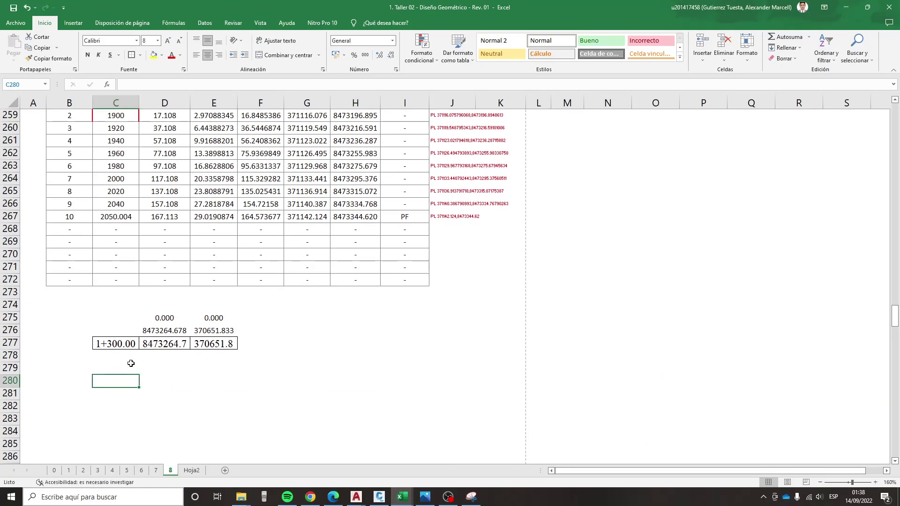
scroll(131, 370, "up", 2)
scroll(204, 404, "up", 3)
scroll(209, 405, "up", 2)
scroll(214, 407, "up", 5)
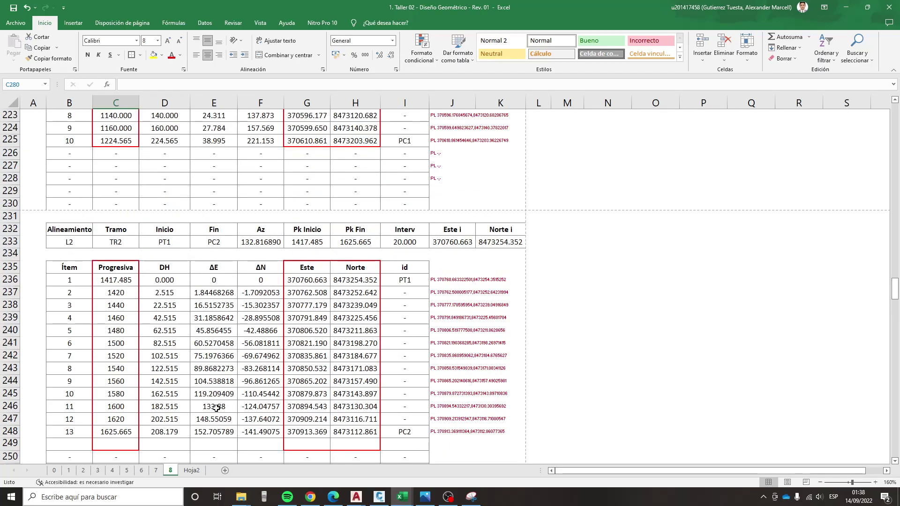
scroll(216, 408, "up", 1)
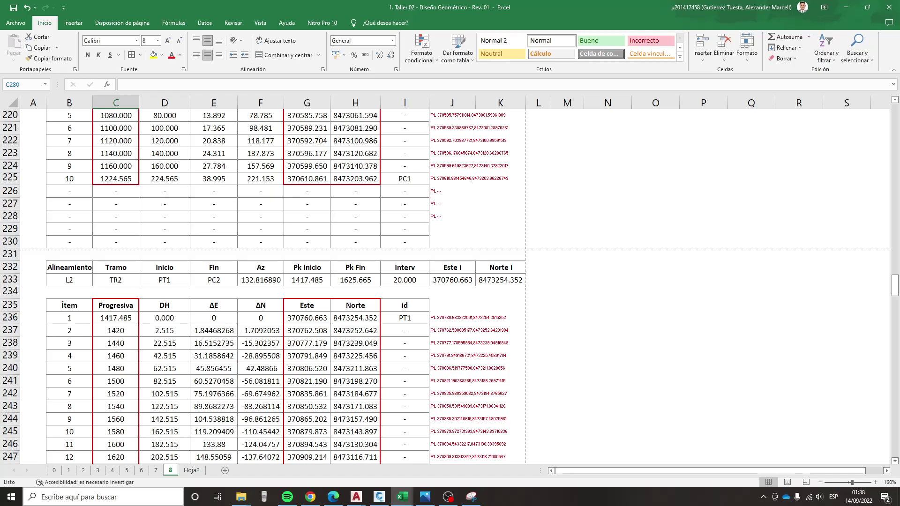
key("alt+Tab")
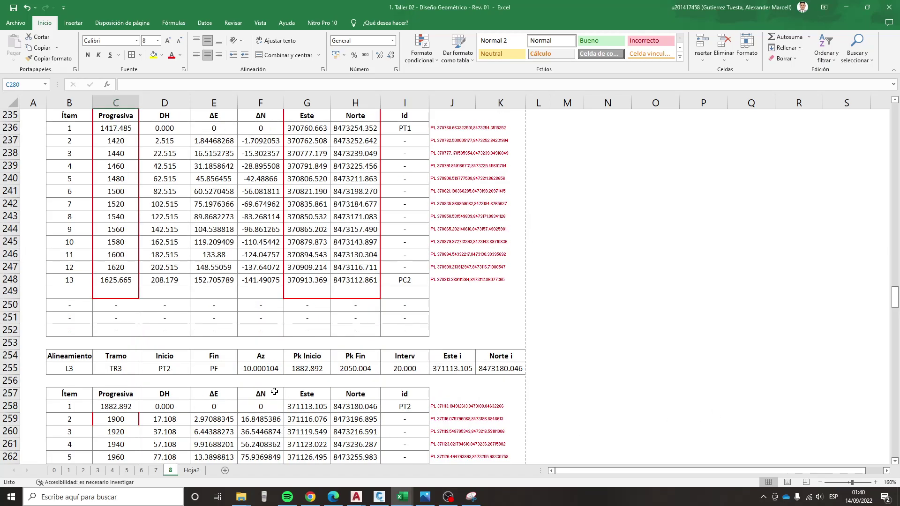
scroll(273, 385, "down", 5)
scroll(273, 385, "down", 2)
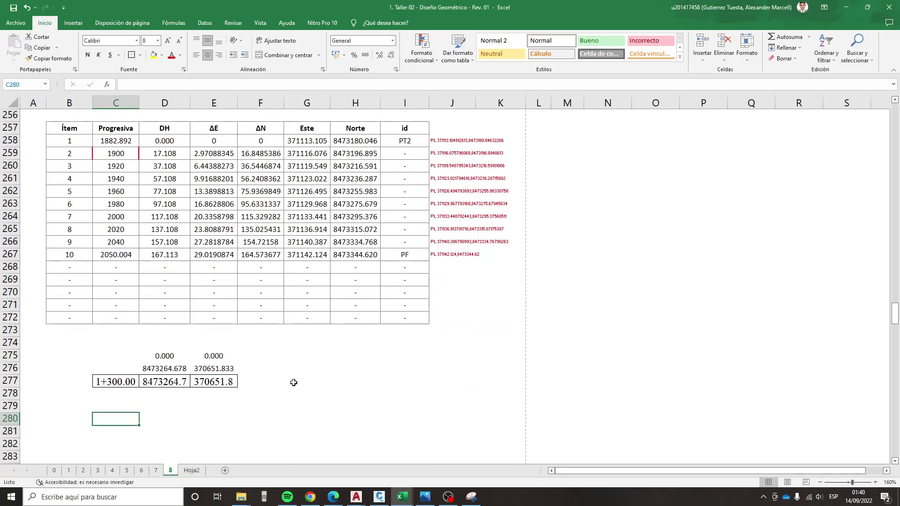
left_click_drag(157, 357, 216, 356)
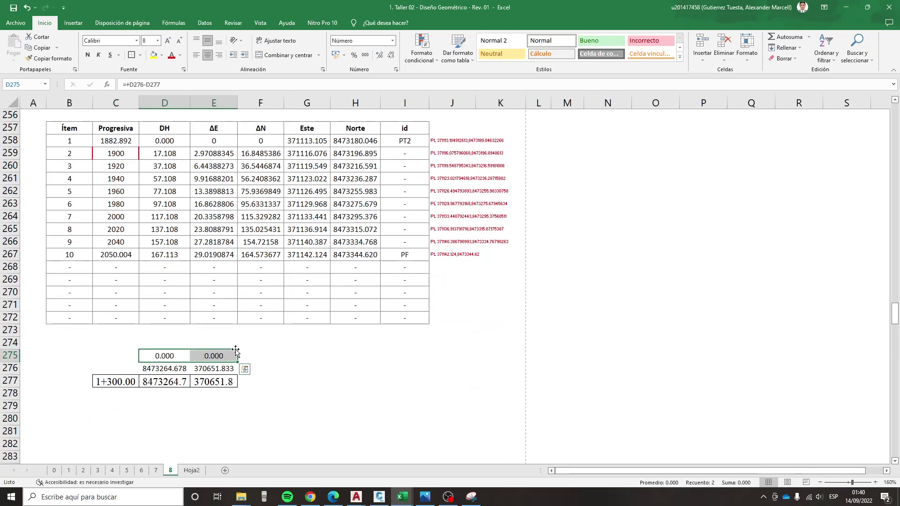
scroll(283, 355, "up", 1)
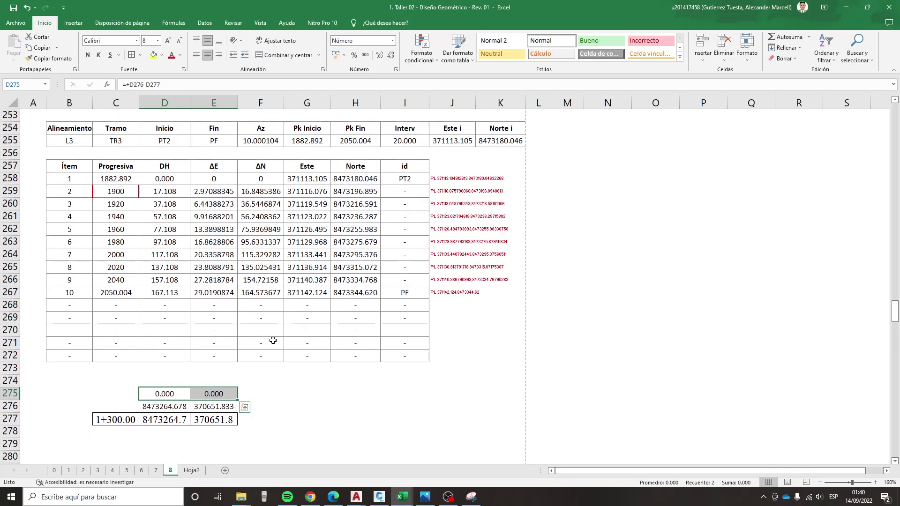
scroll(276, 343, "up", 5)
scroll(276, 347, "up", 3)
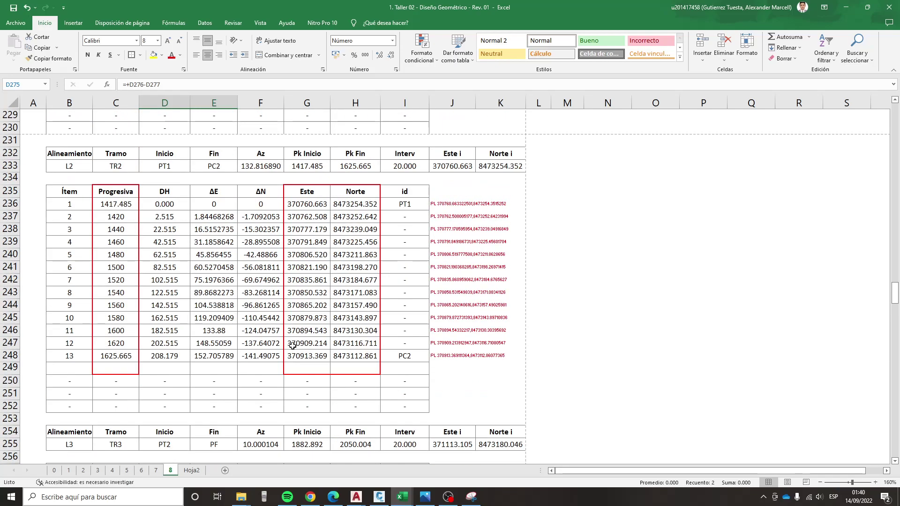
scroll(277, 353, "up", 4)
scroll(277, 347, "up", 4)
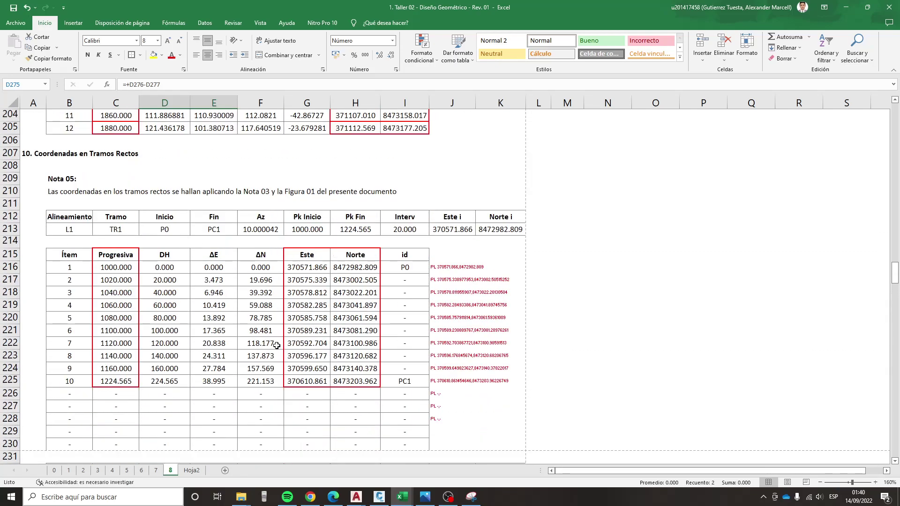
scroll(276, 346, "up", 3)
scroll(277, 348, "up", 1)
scroll(276, 348, "up", 4)
scroll(277, 351, "up", 4)
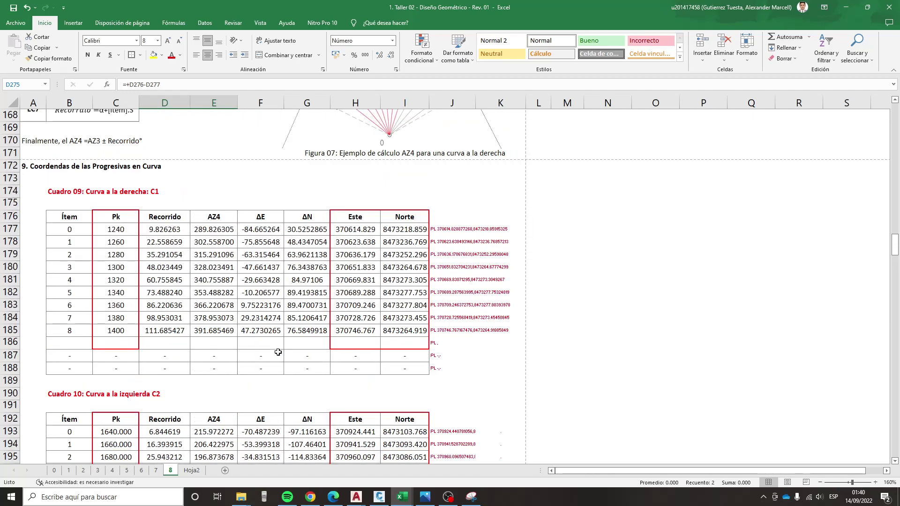
scroll(277, 352, "up", 4)
scroll(286, 361, "up", 1)
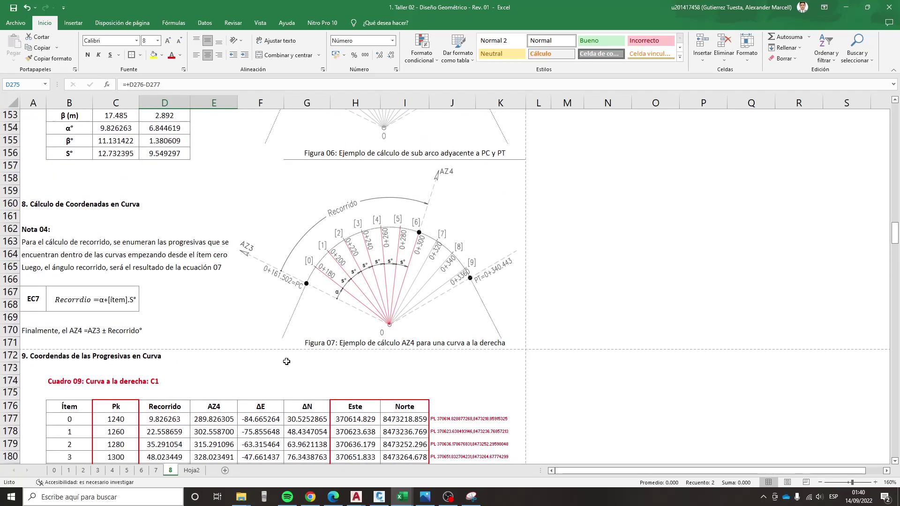
scroll(287, 361, "up", 4)
scroll(286, 362, "up", 6)
scroll(287, 361, "up", 2)
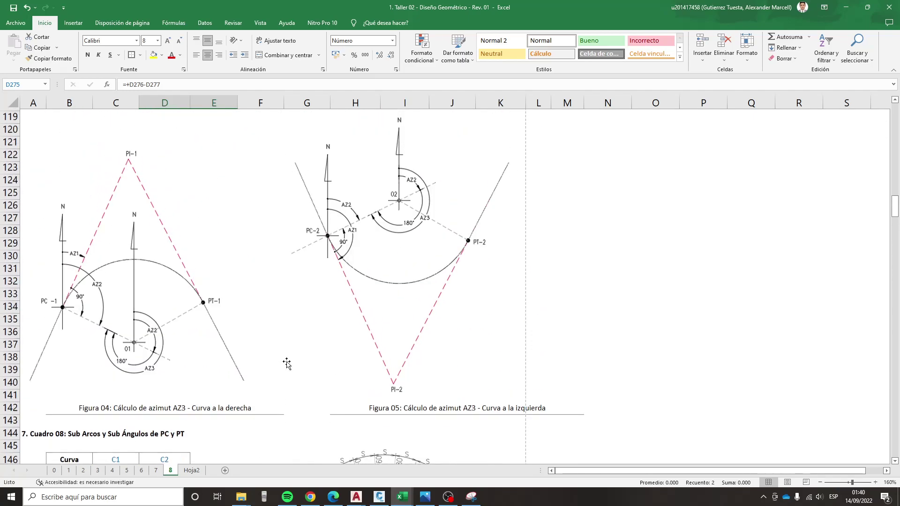
scroll(240, 359, "up", 1)
scroll(306, 323, "up", 1)
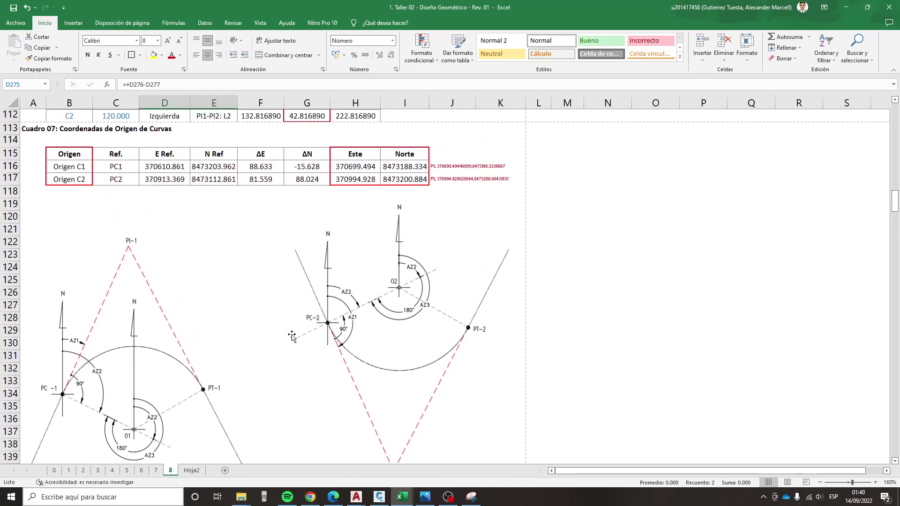
scroll(289, 339, "up", 6)
scroll(289, 339, "up", 7)
scroll(558, 331, "up", 9)
scroll(467, 182, "up", 2)
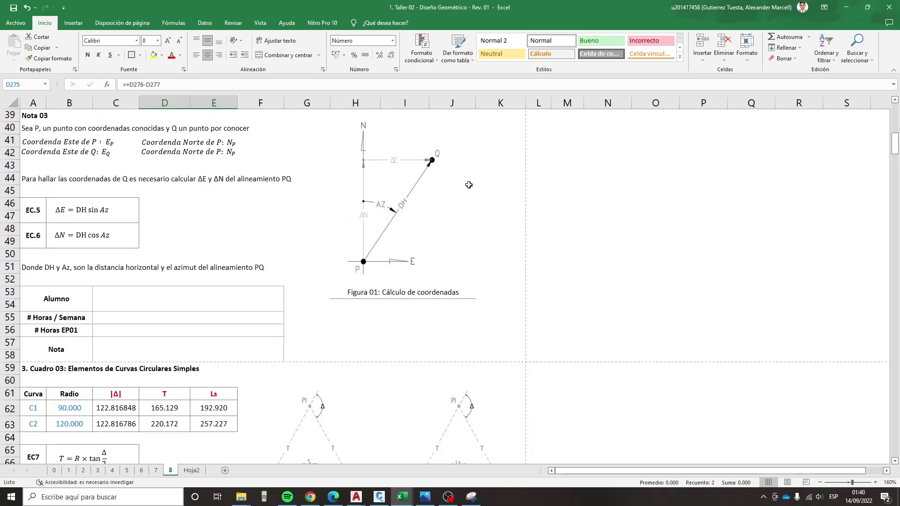
scroll(492, 187, "up", 4)
left_click_drag(567, 103, 607, 102)
- Hide columns M and N and switch the sheet to Page Layout view
right_click(580, 102)
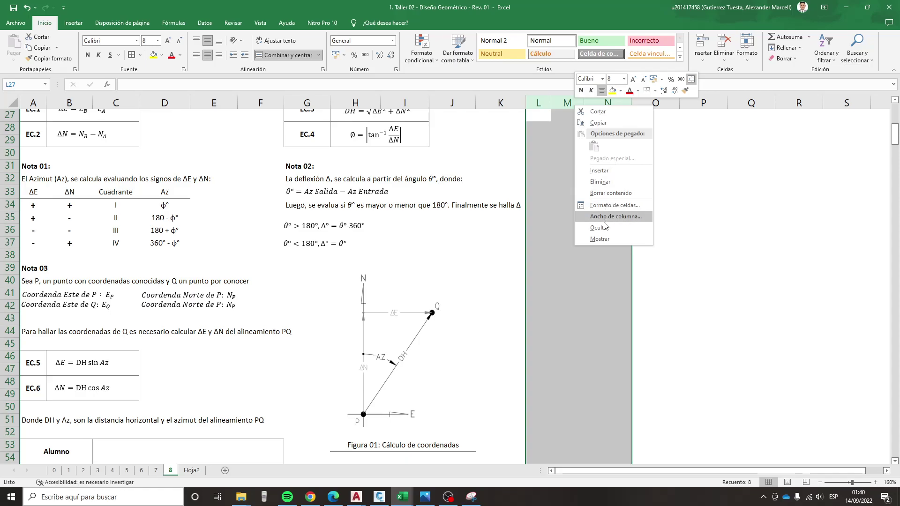
left_click(604, 224)
scroll(370, 226, "up", 9)
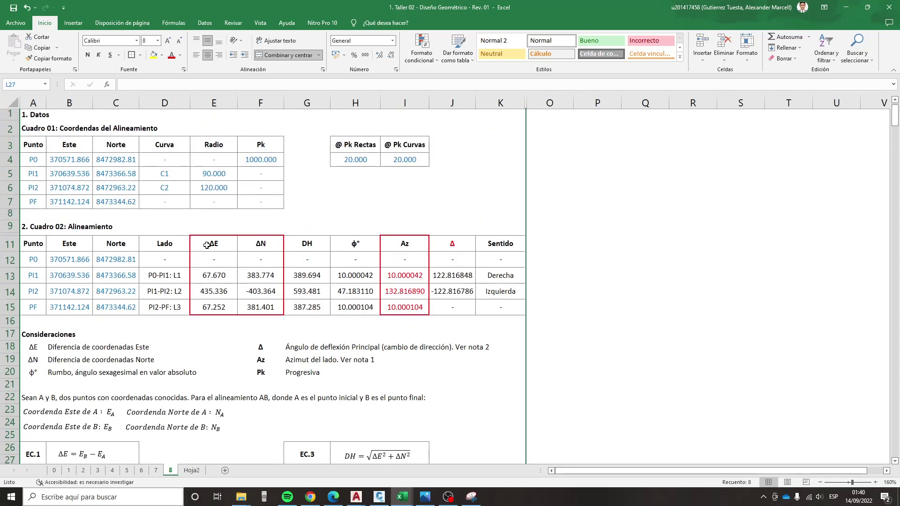
left_click(260, 22)
left_click(57, 51)
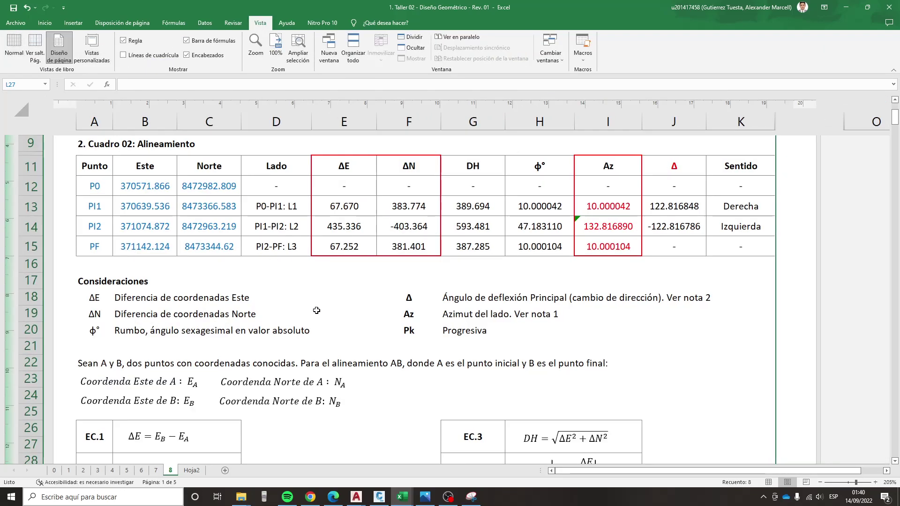
- Review the laid-out pages at 130% zoom, then save the workbook
left_click(320, 310)
scroll(321, 310, "down", 5)
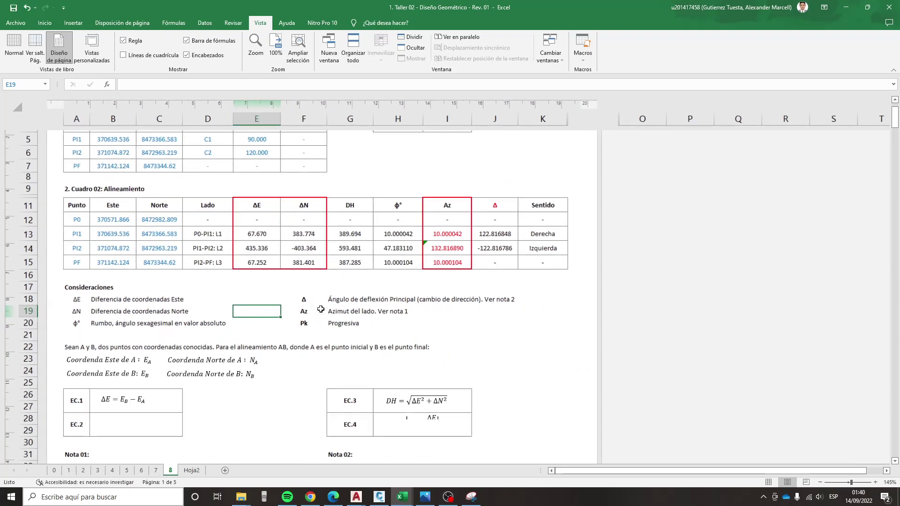
scroll(321, 307, "up", 2)
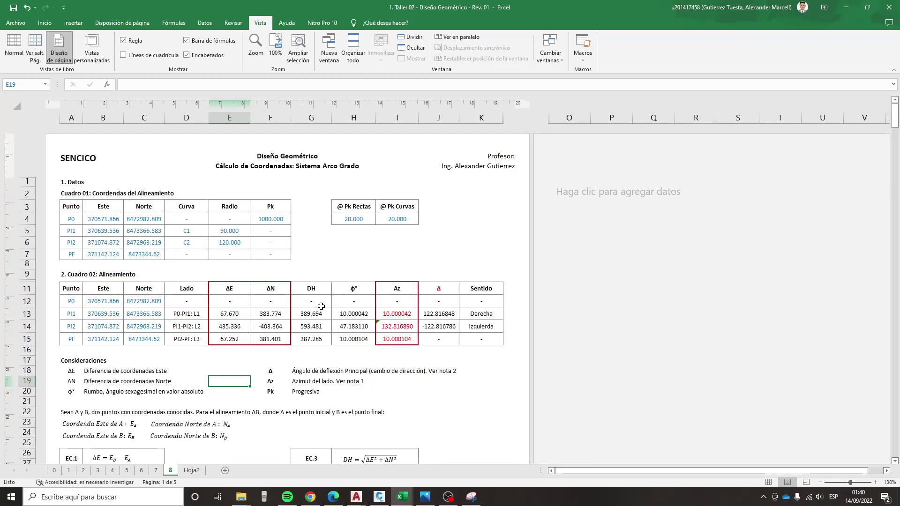
left_click(321, 255)
scroll(295, 237, "down", 3)
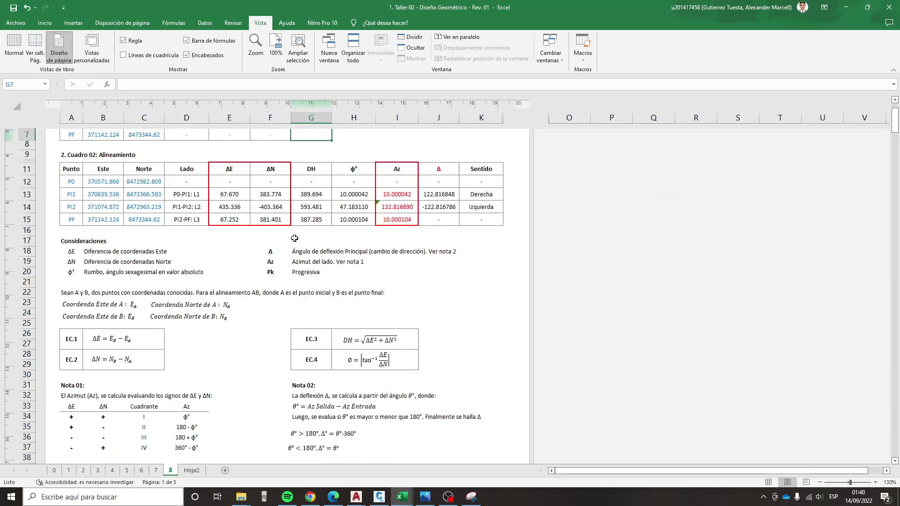
scroll(295, 238, "up", 3)
scroll(477, 403, "down", 5)
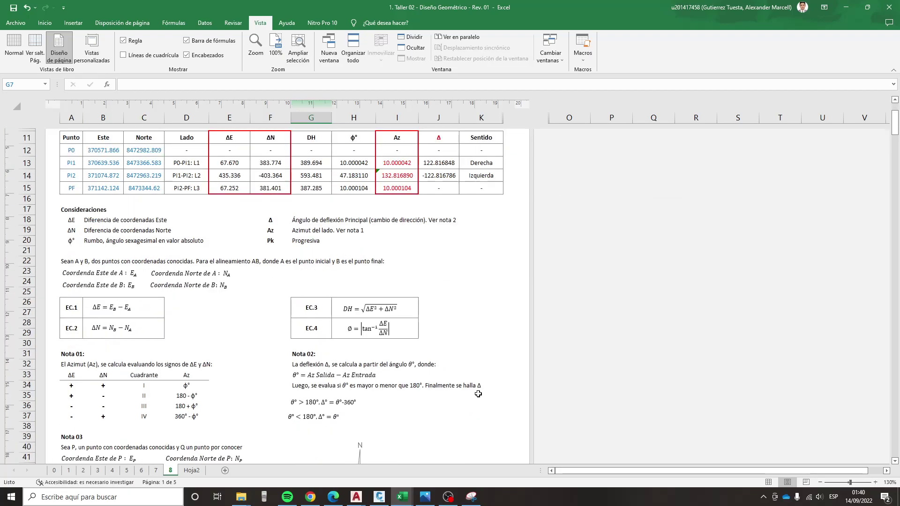
scroll(473, 371, "up", 3)
scroll(456, 270, "up", 3)
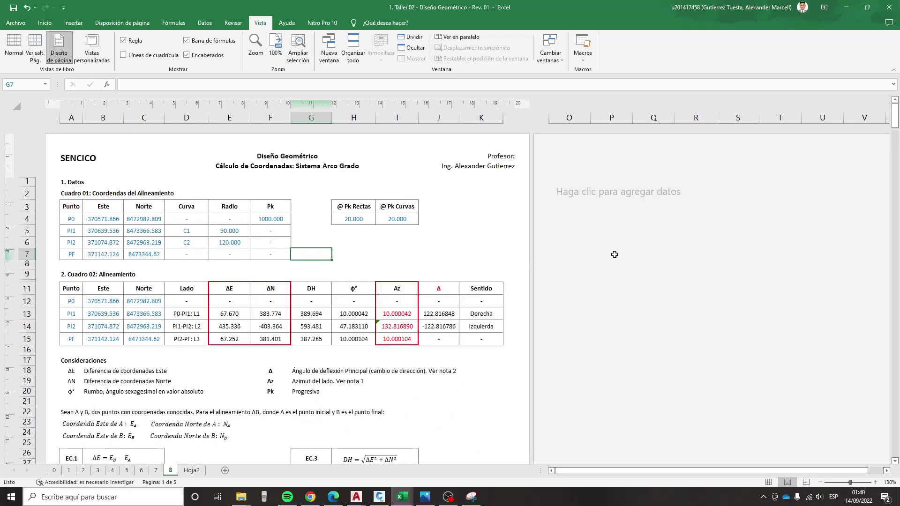
left_click_drag(609, 243, 871, 356)
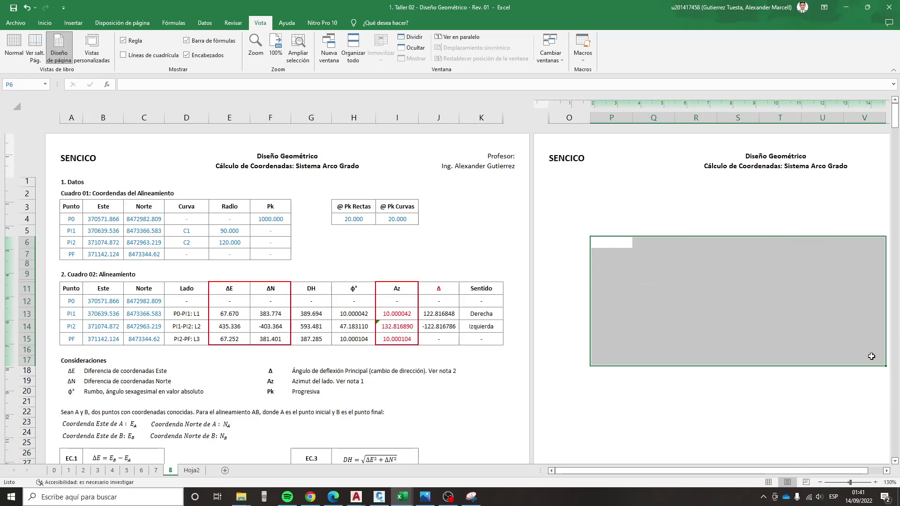
left_click(356, 265)
left_click_drag(354, 231, 383, 253)
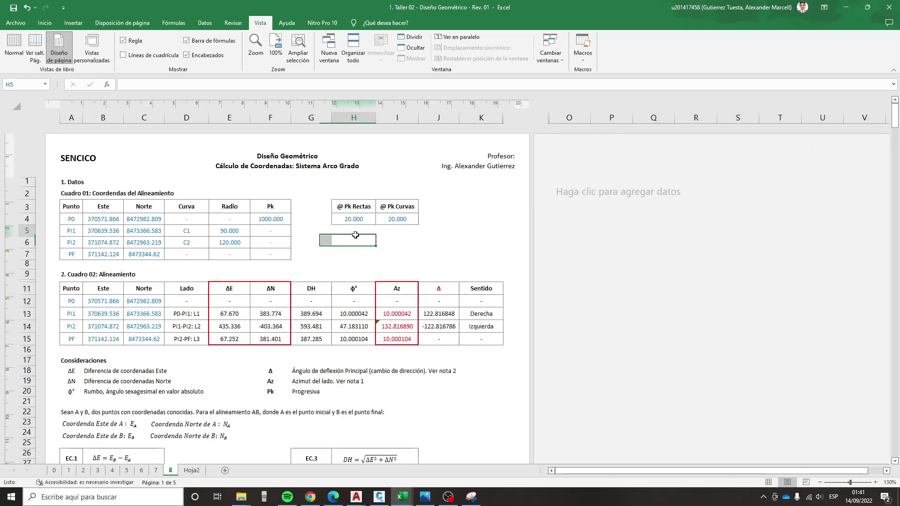
left_click(202, 189)
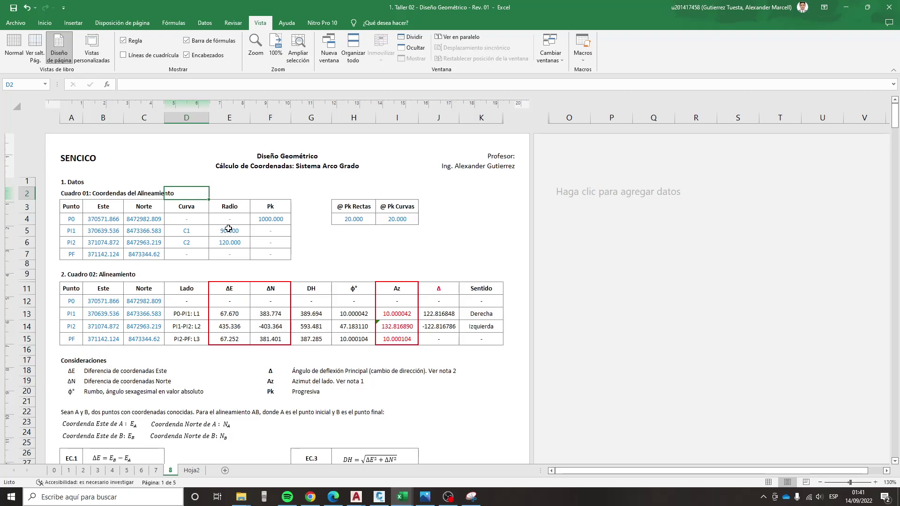
scroll(229, 229, "down", 5)
scroll(214, 349, "up", 2)
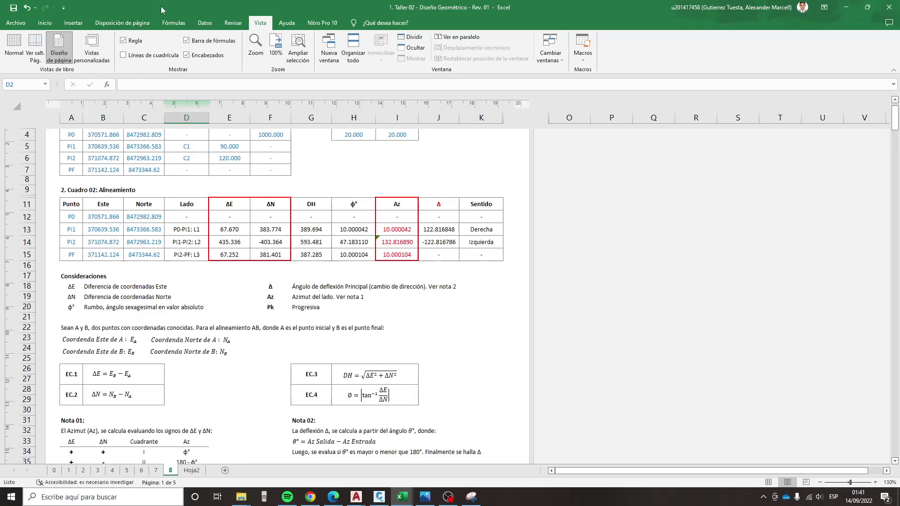
key("ctrl+s")
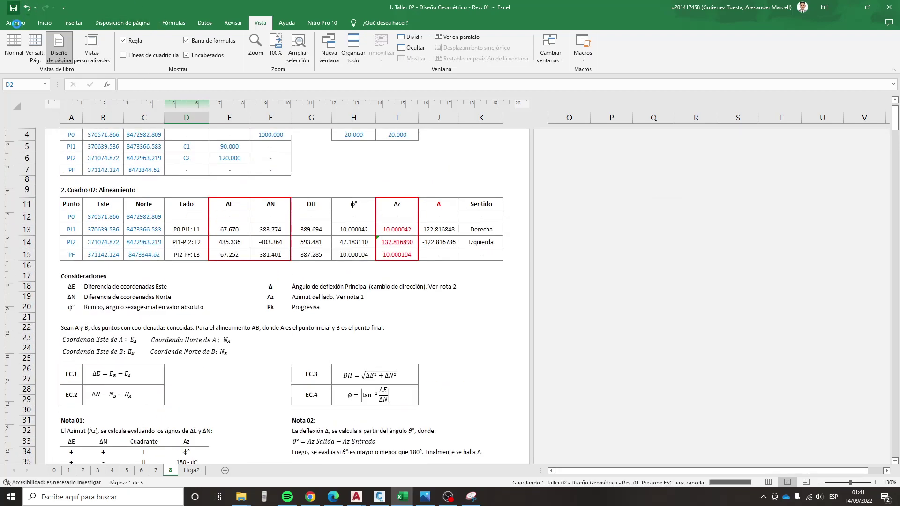
- Save the workbook as '1. Taller 02 - Diseño Geométrico - Rev. 01.pdf' in the S04 folder
left_click(15, 23)
left_click(37, 149)
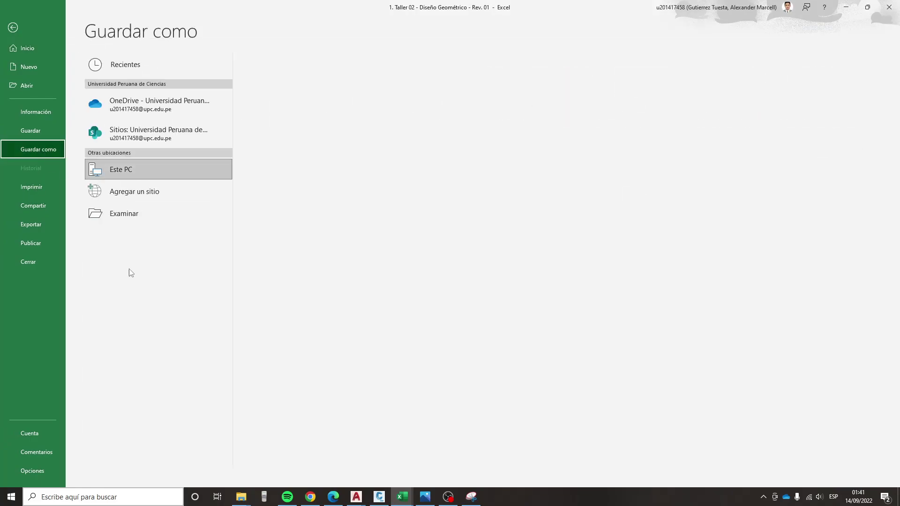
left_click(141, 214)
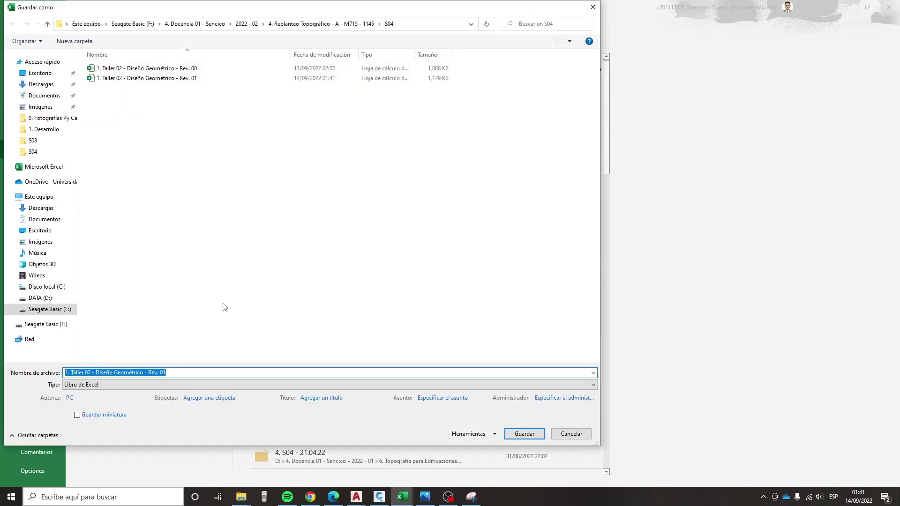
left_click(161, 384)
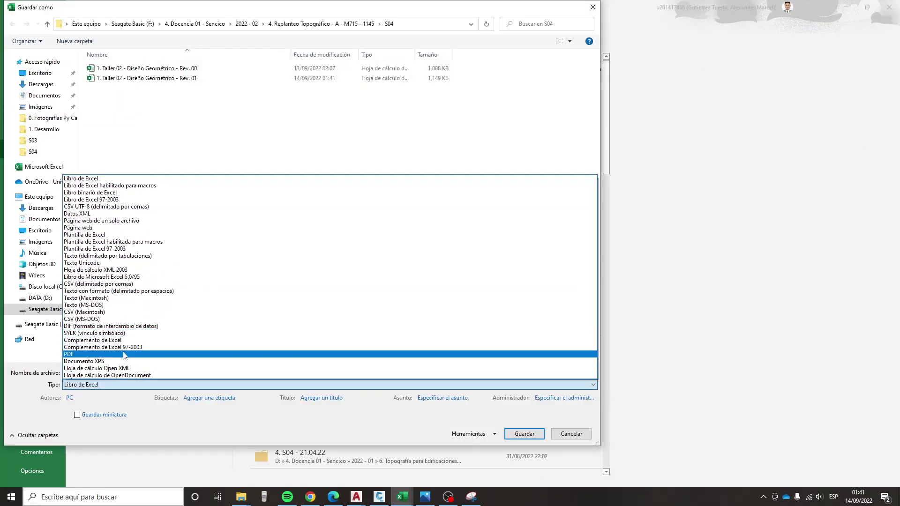
left_click(515, 354)
left_click(524, 471)
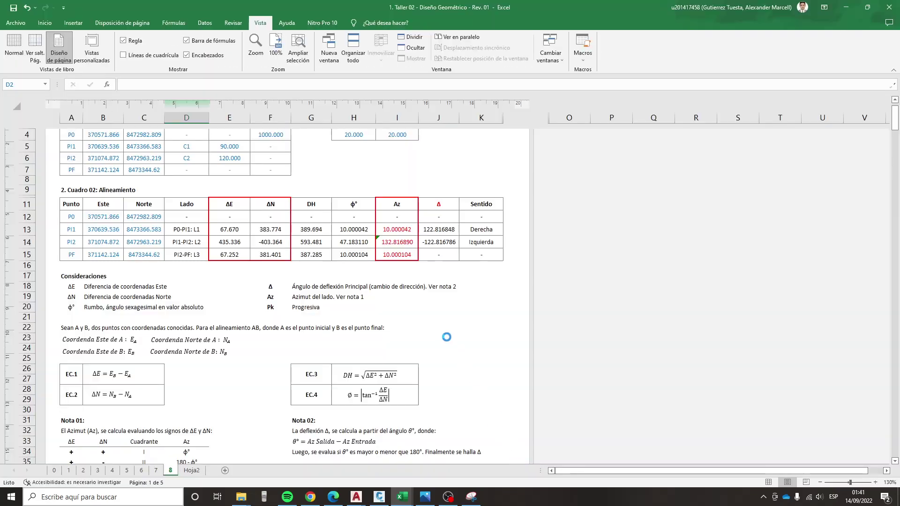
scroll(448, 338, "down", 4)
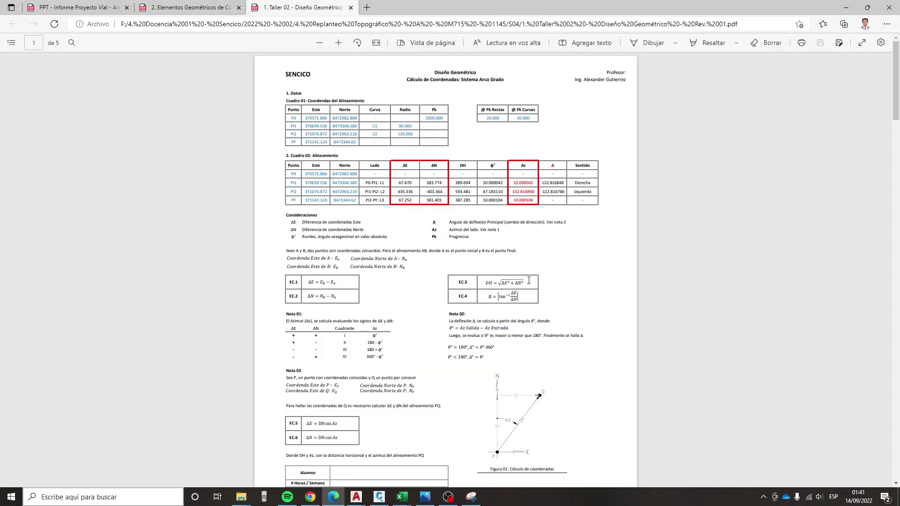
- Scroll through PDF pages 1 to 5, ending at the 1+300.00 check row, then back to page 3
scroll(533, 279, "down", 3)
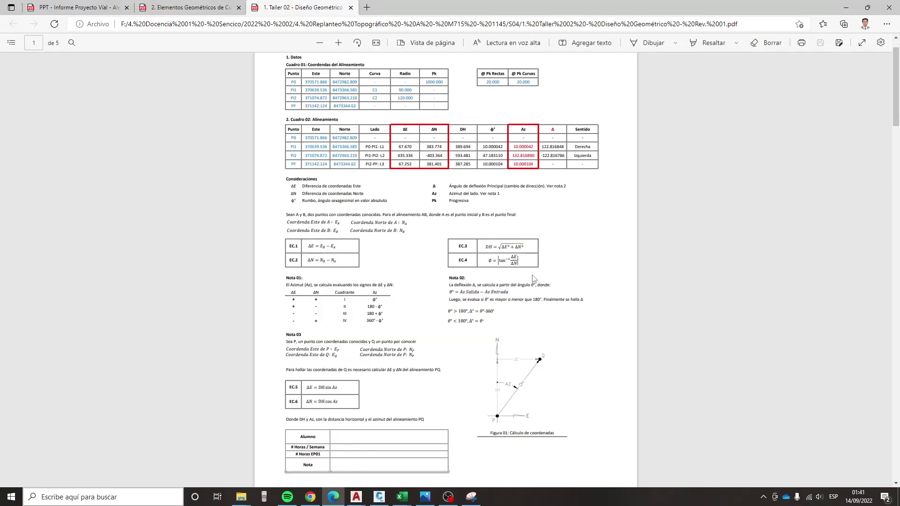
scroll(533, 279, "up", 3)
scroll(533, 278, "down", 4)
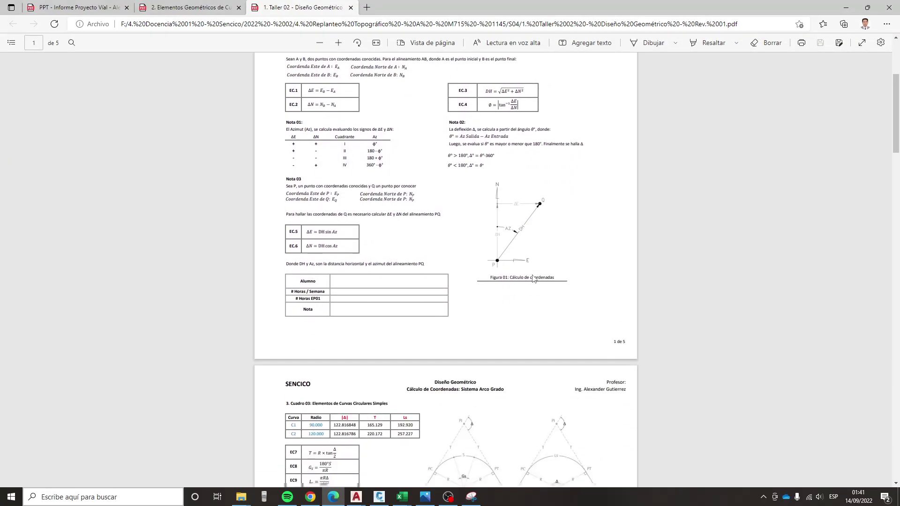
scroll(533, 279, "down", 6)
scroll(534, 278, "down", 3)
scroll(533, 280, "down", 3)
scroll(533, 280, "down", 4)
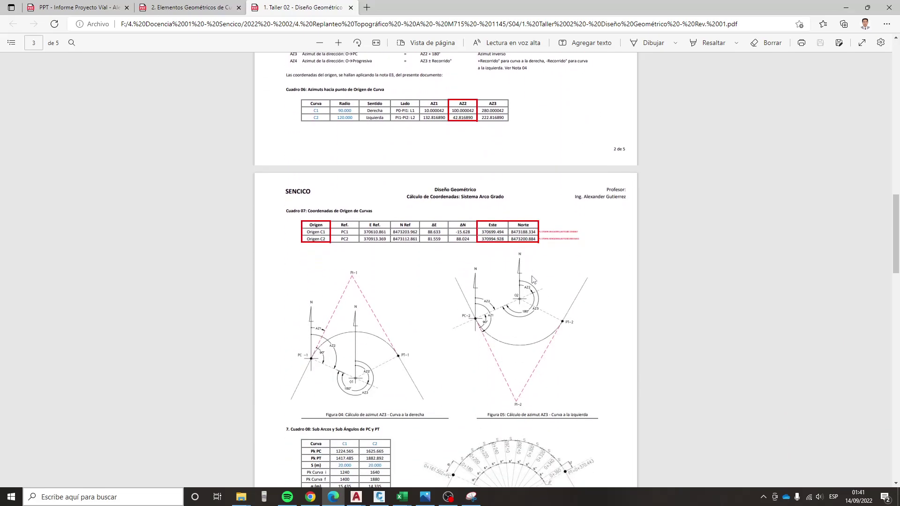
scroll(534, 280, "down", 5)
scroll(533, 279, "down", 6)
scroll(533, 280, "down", 3)
scroll(533, 280, "down", 3)
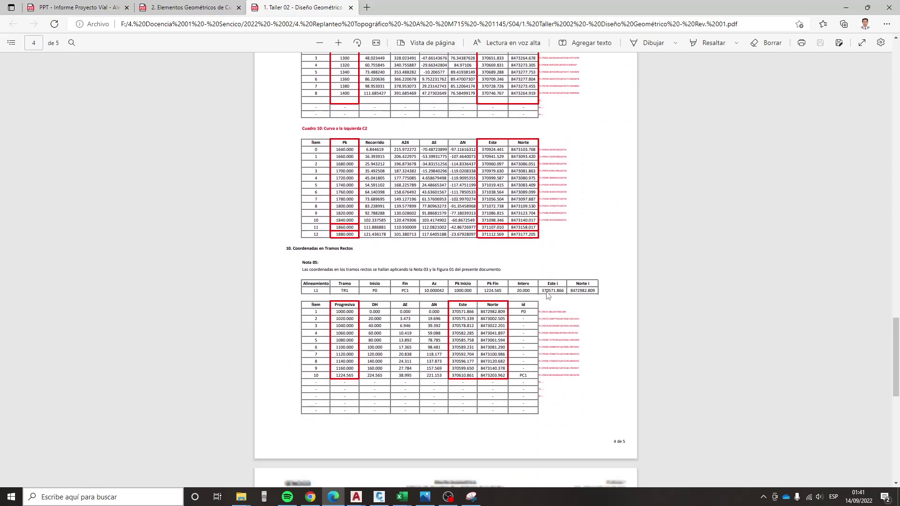
scroll(544, 296, "down", 3)
scroll(546, 295, "down", 5)
scroll(547, 295, "down", 2)
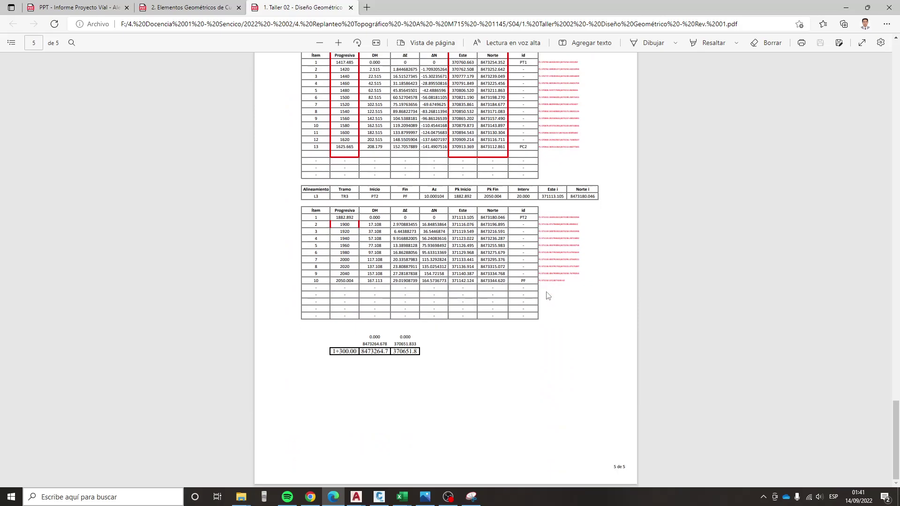
scroll(547, 295, "up", 5)
scroll(547, 295, "up", 5)
scroll(547, 295, "up", 5)
scroll(547, 296, "up", 2)
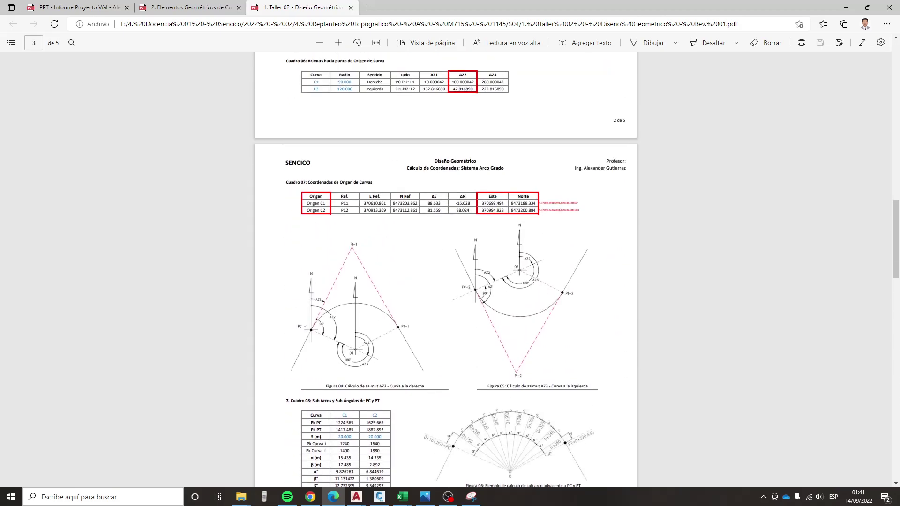